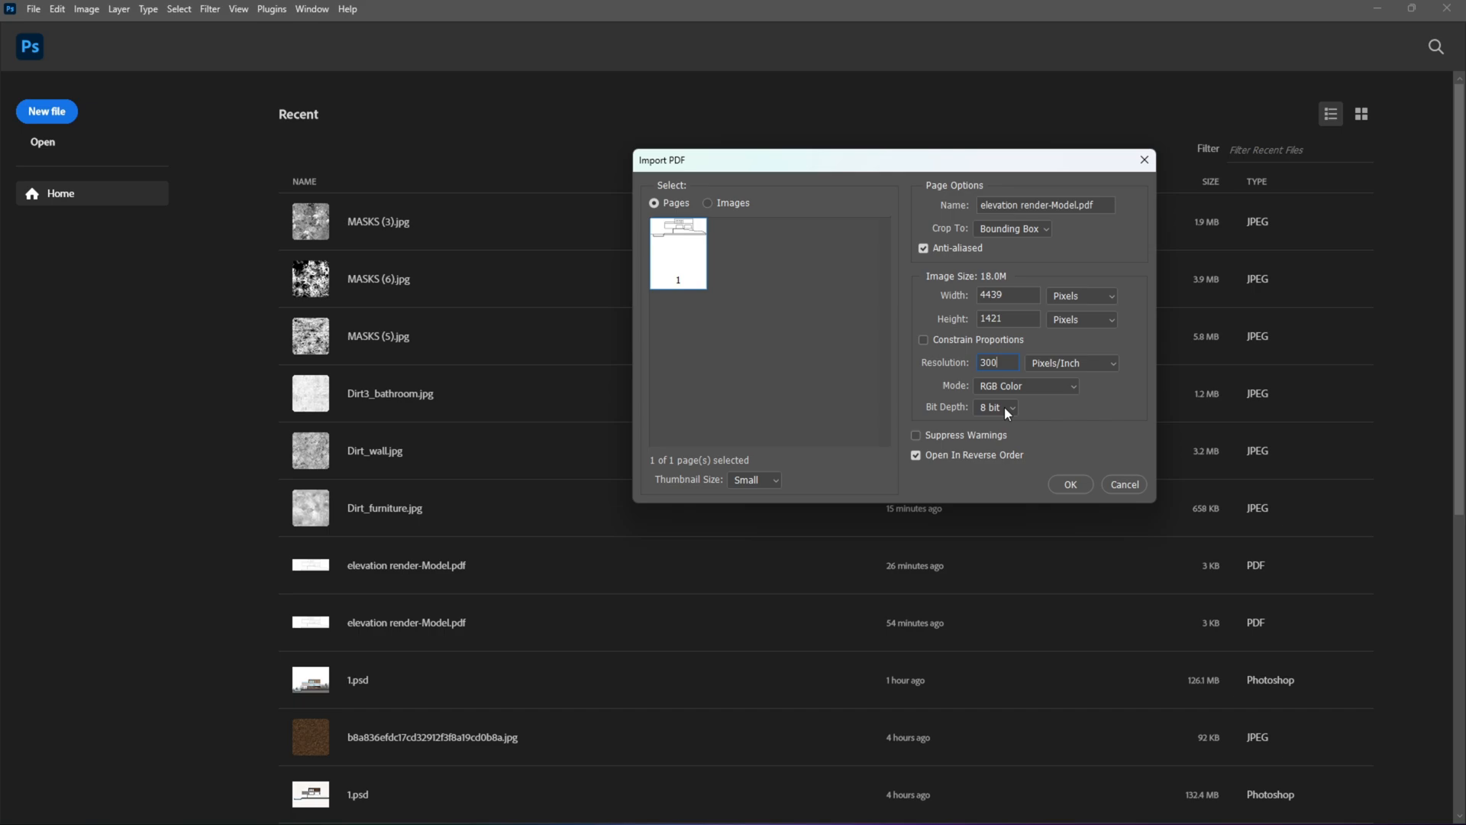
# Step: Import the elevation PDF page at 300 pixels/inch in 8-bit RGB Color and leave its layer deselected
pyautogui.click(1068, 484)
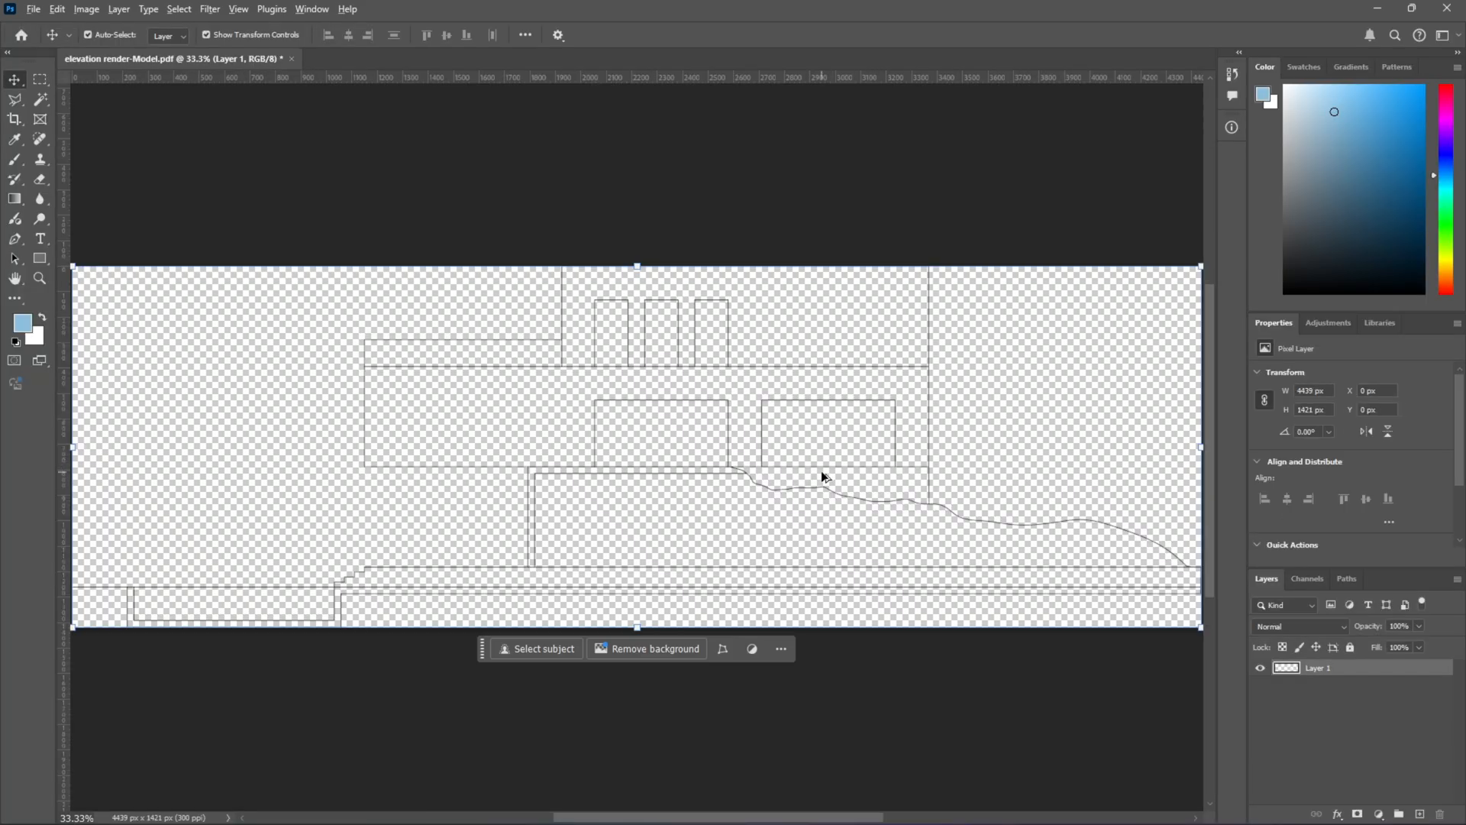
pyautogui.scroll(-1, 807, 476)
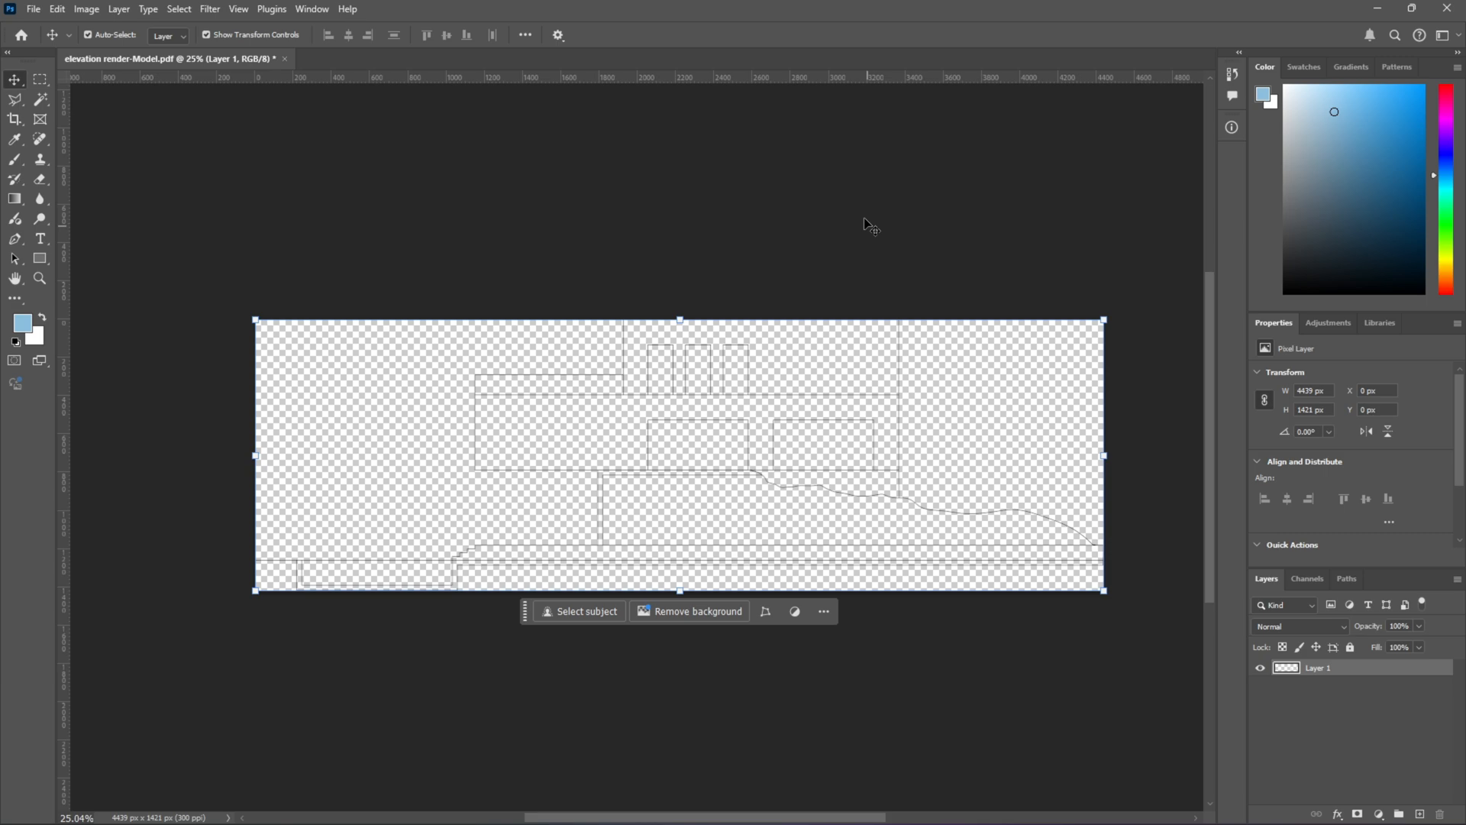
pyautogui.click(906, 264)
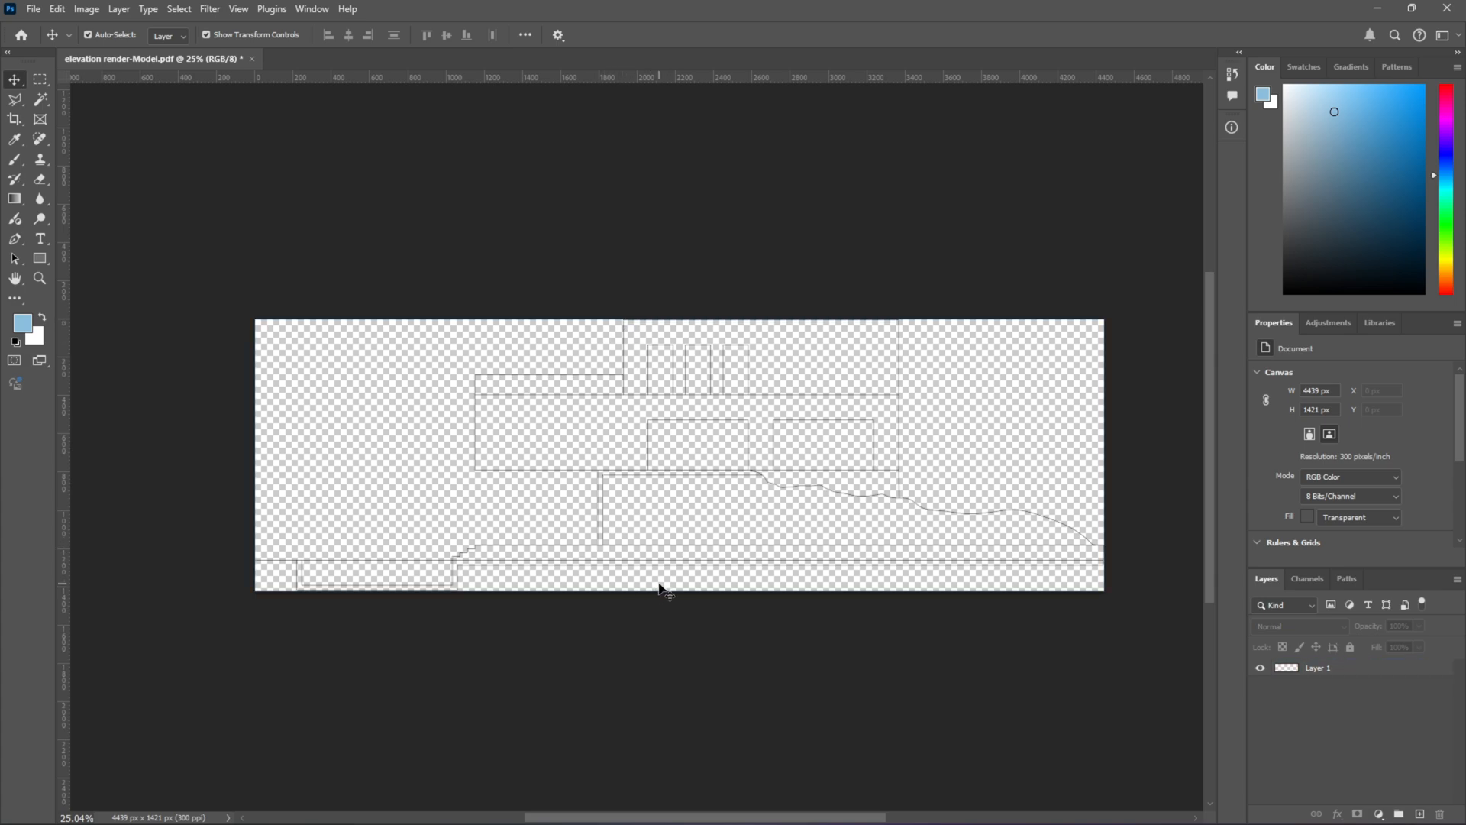
# Step: Extend the canvas above and below the elevation drawing with the Crop tool to about 4439 x 2187 px
pyautogui.click(96, 14)
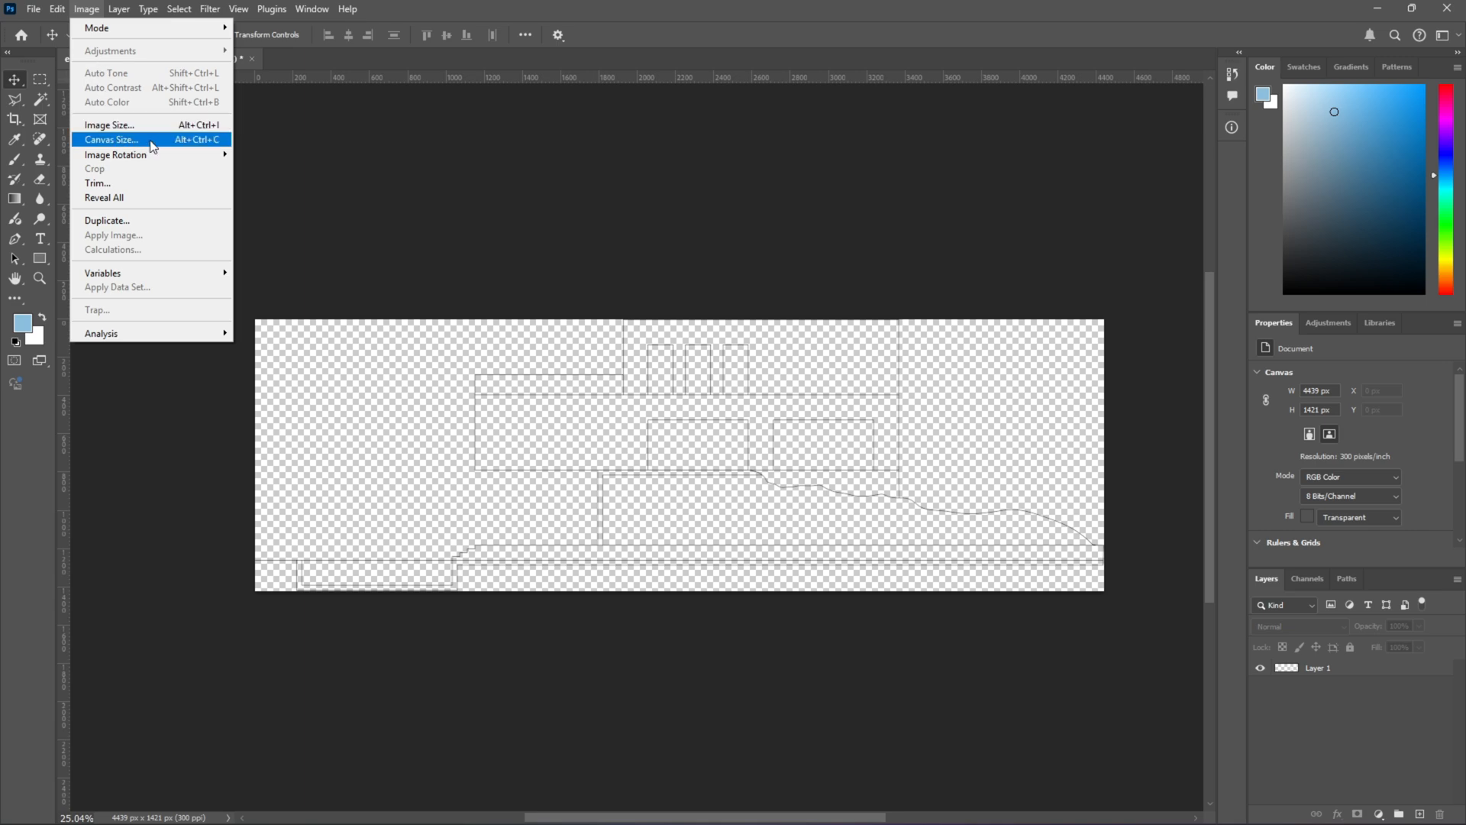
pyautogui.click(298, 141)
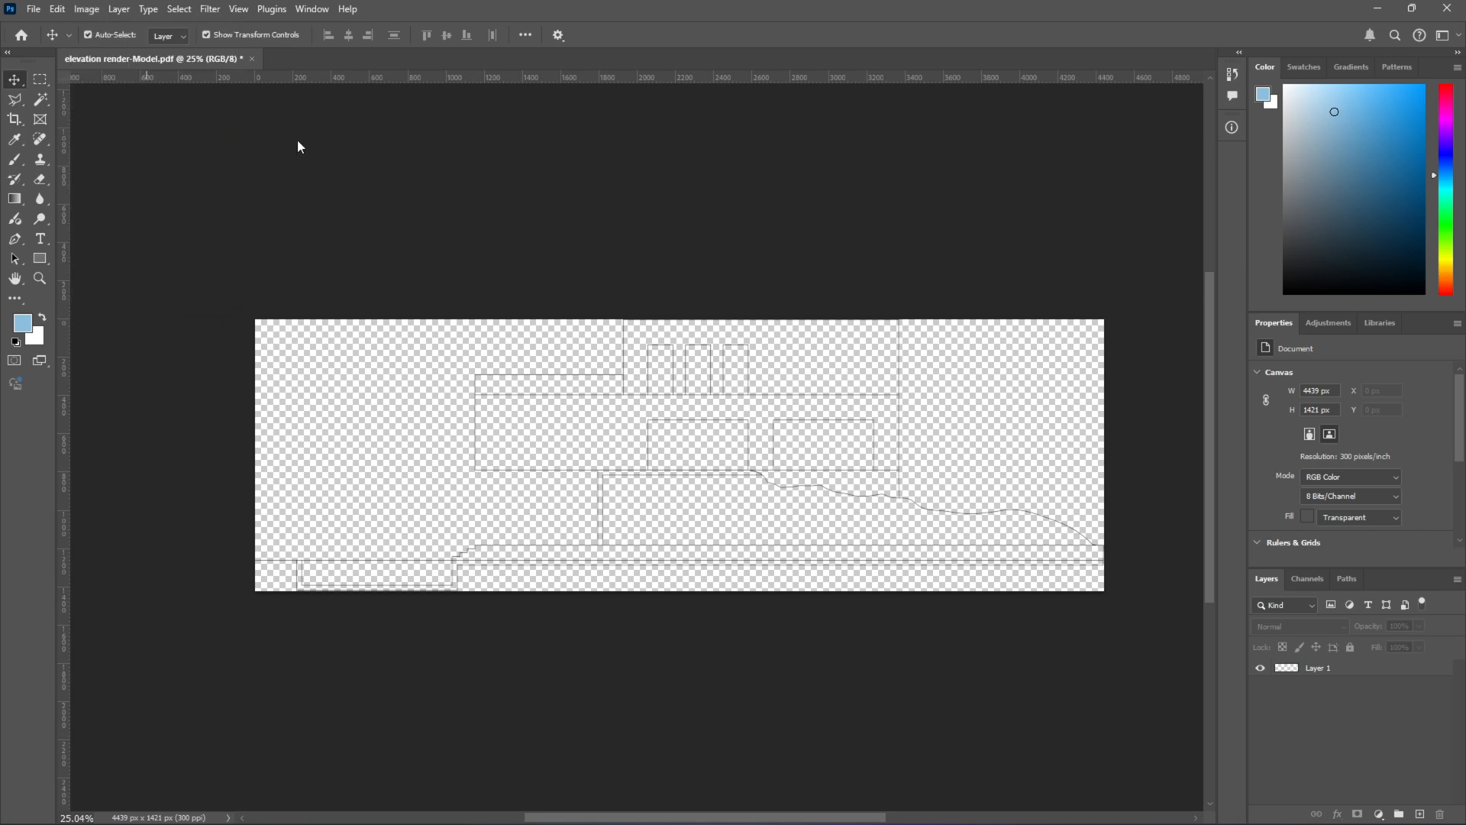
pyautogui.click(18, 126)
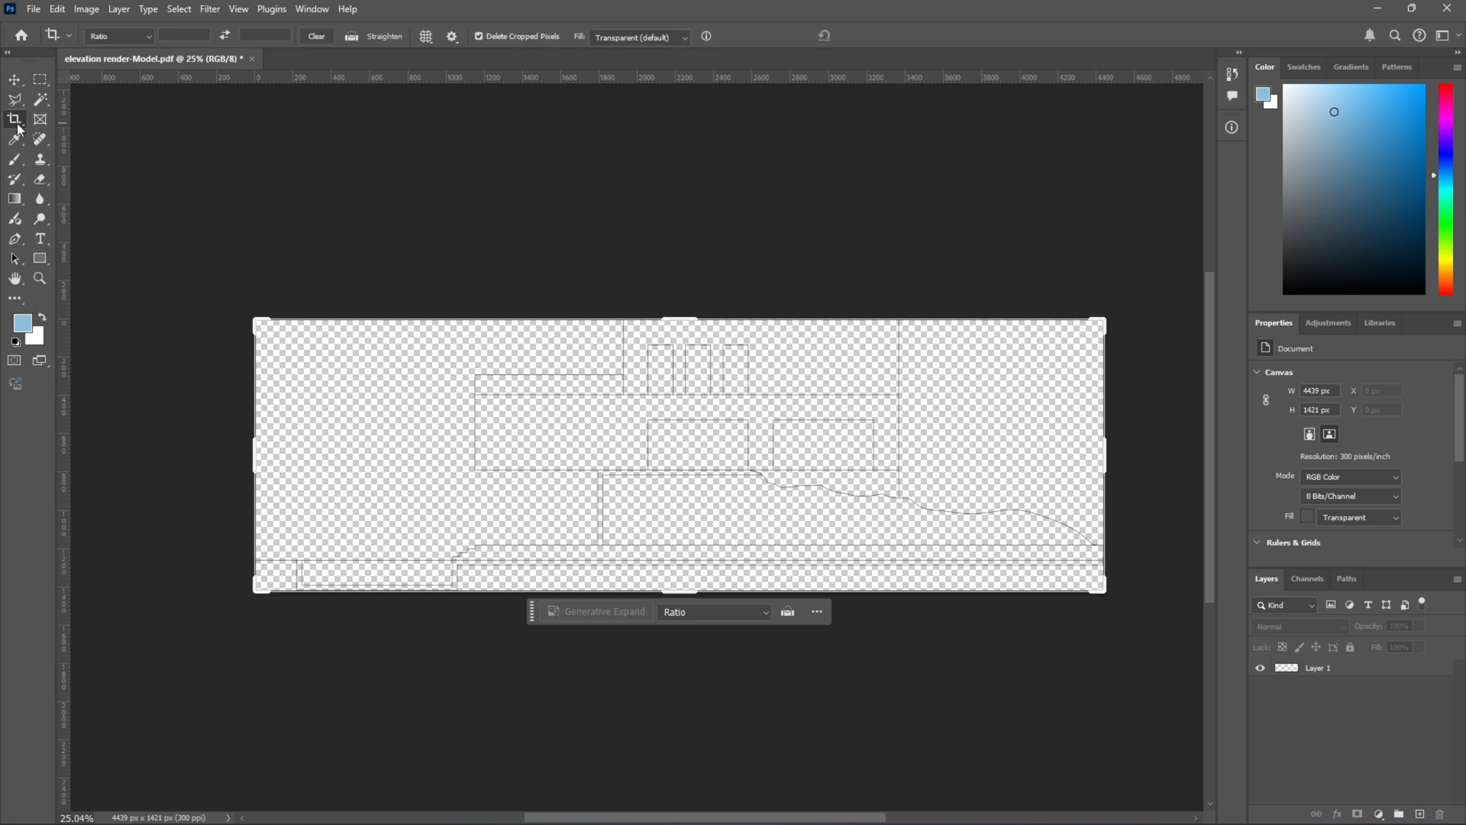
pyautogui.moveTo(674, 319); pyautogui.dragTo(688, 282)
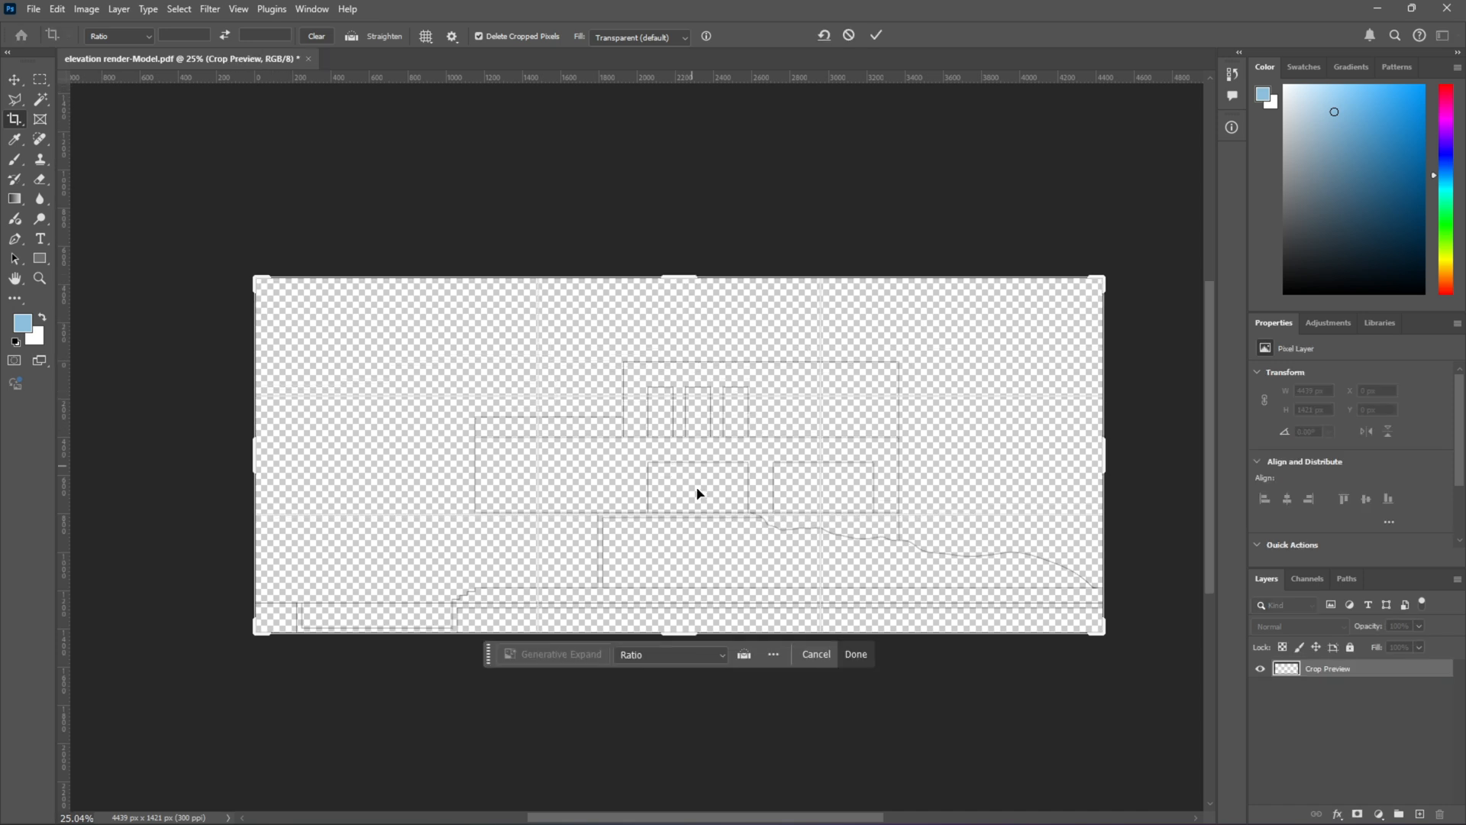
pyautogui.moveTo(682, 636); pyautogui.dragTo(680, 666)
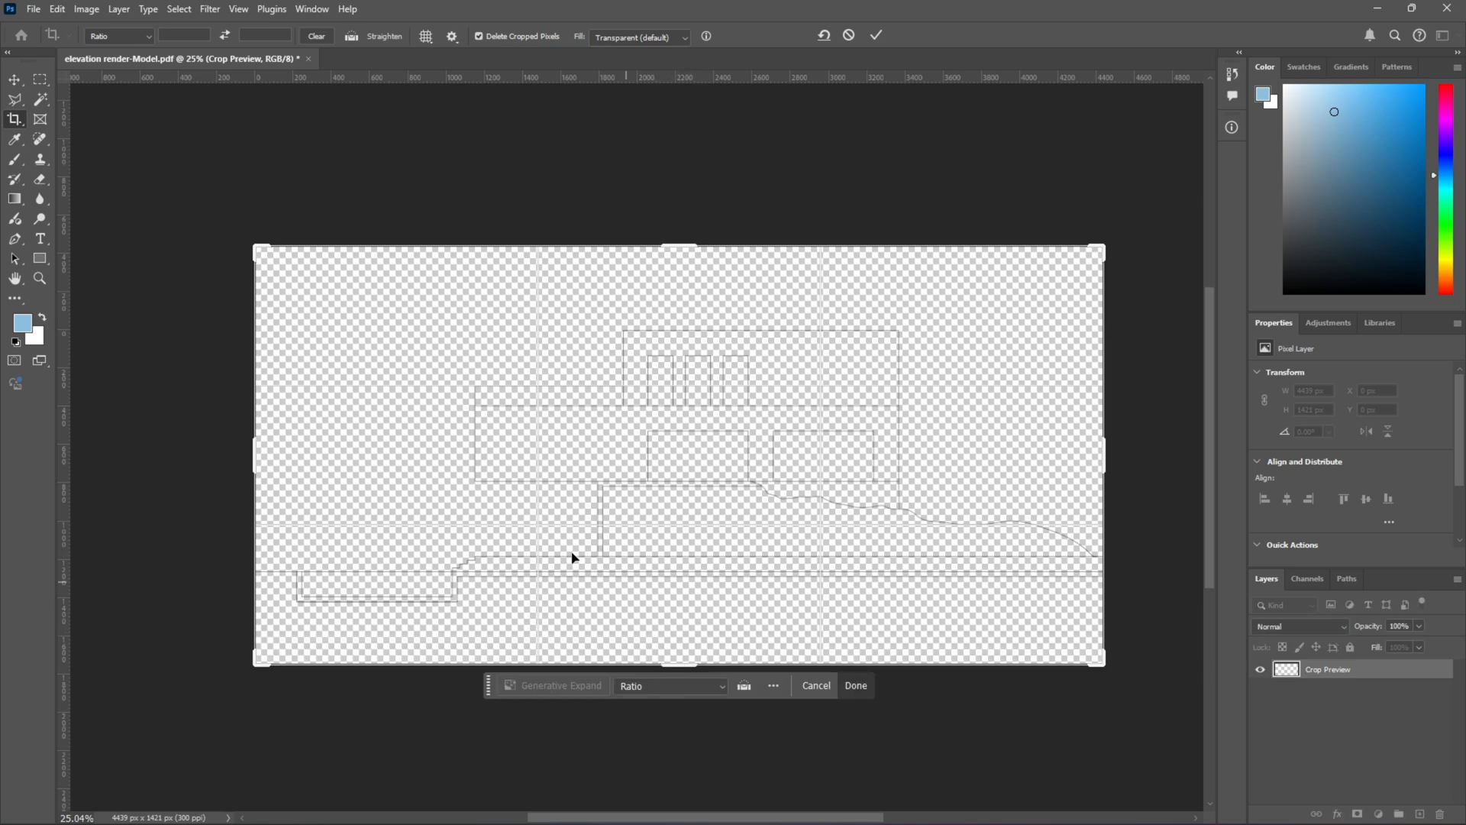
pyautogui.click(14, 80)
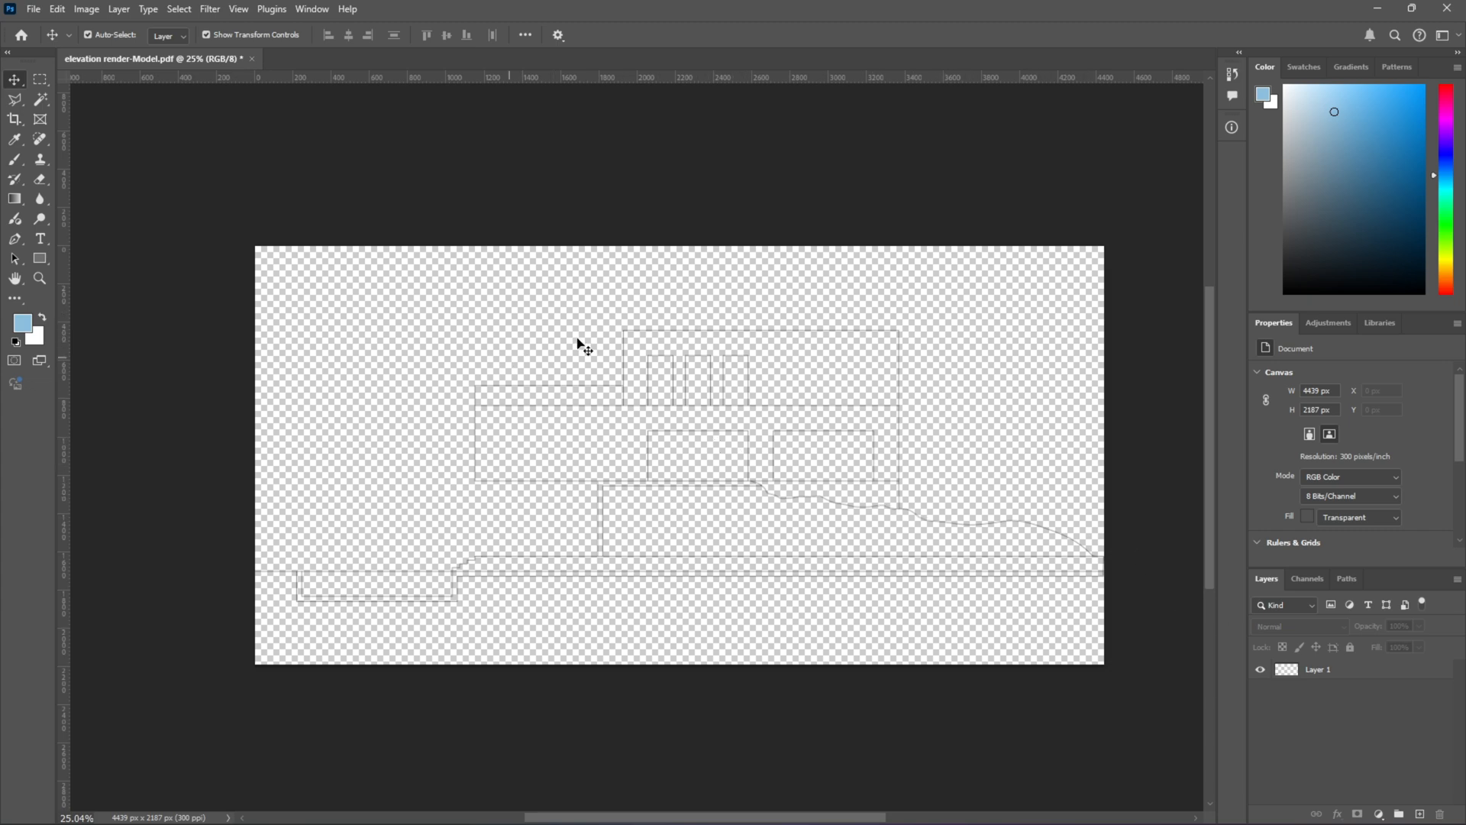
# Step: Create a new empty layer and place it beneath the imported linework layer
pyautogui.scroll(3, 532, 322)
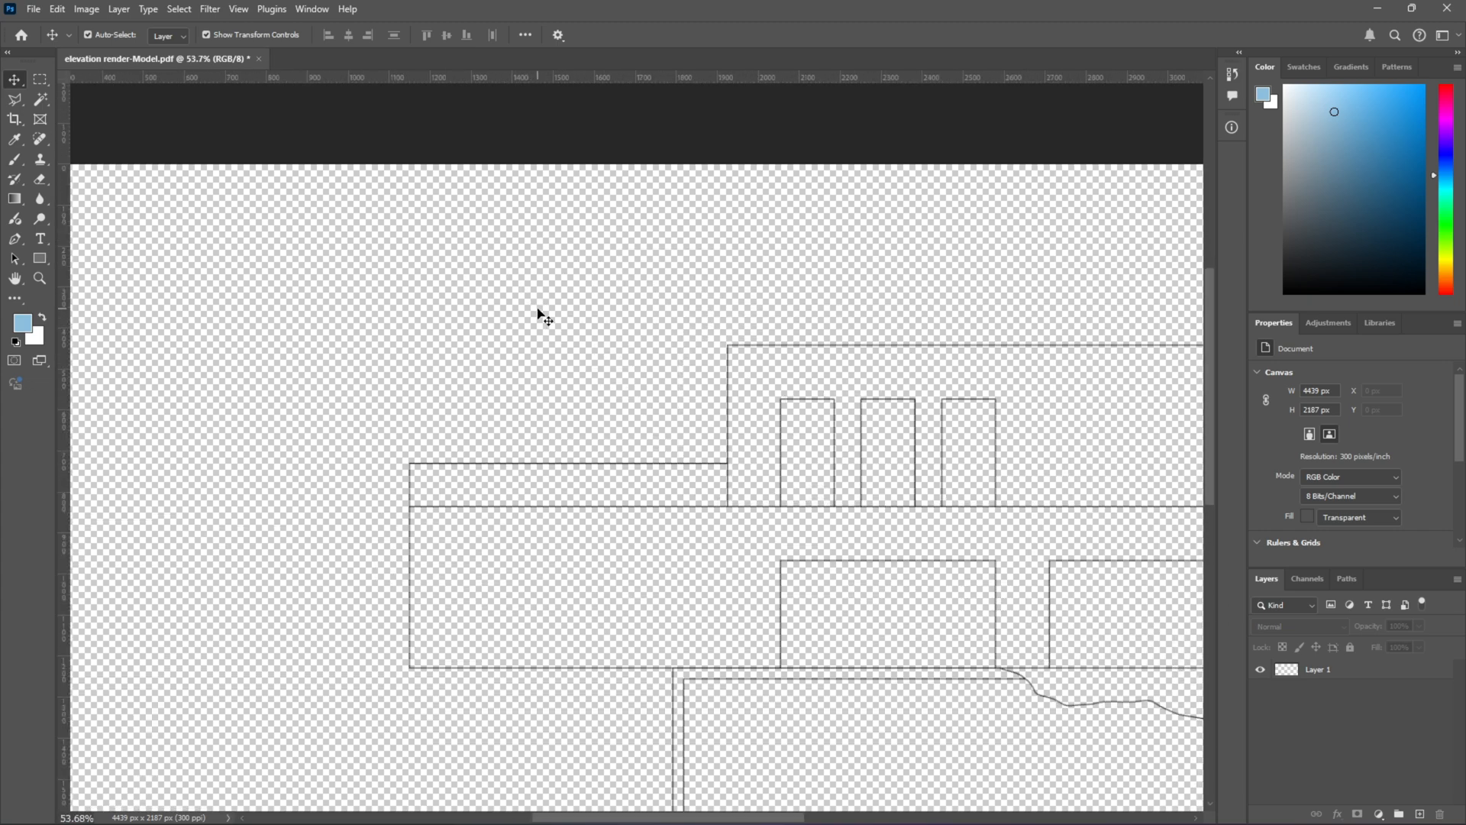
pyautogui.scroll(-1, 537, 323)
pyautogui.scroll(-2, 537, 325)
pyautogui.click(1319, 669)
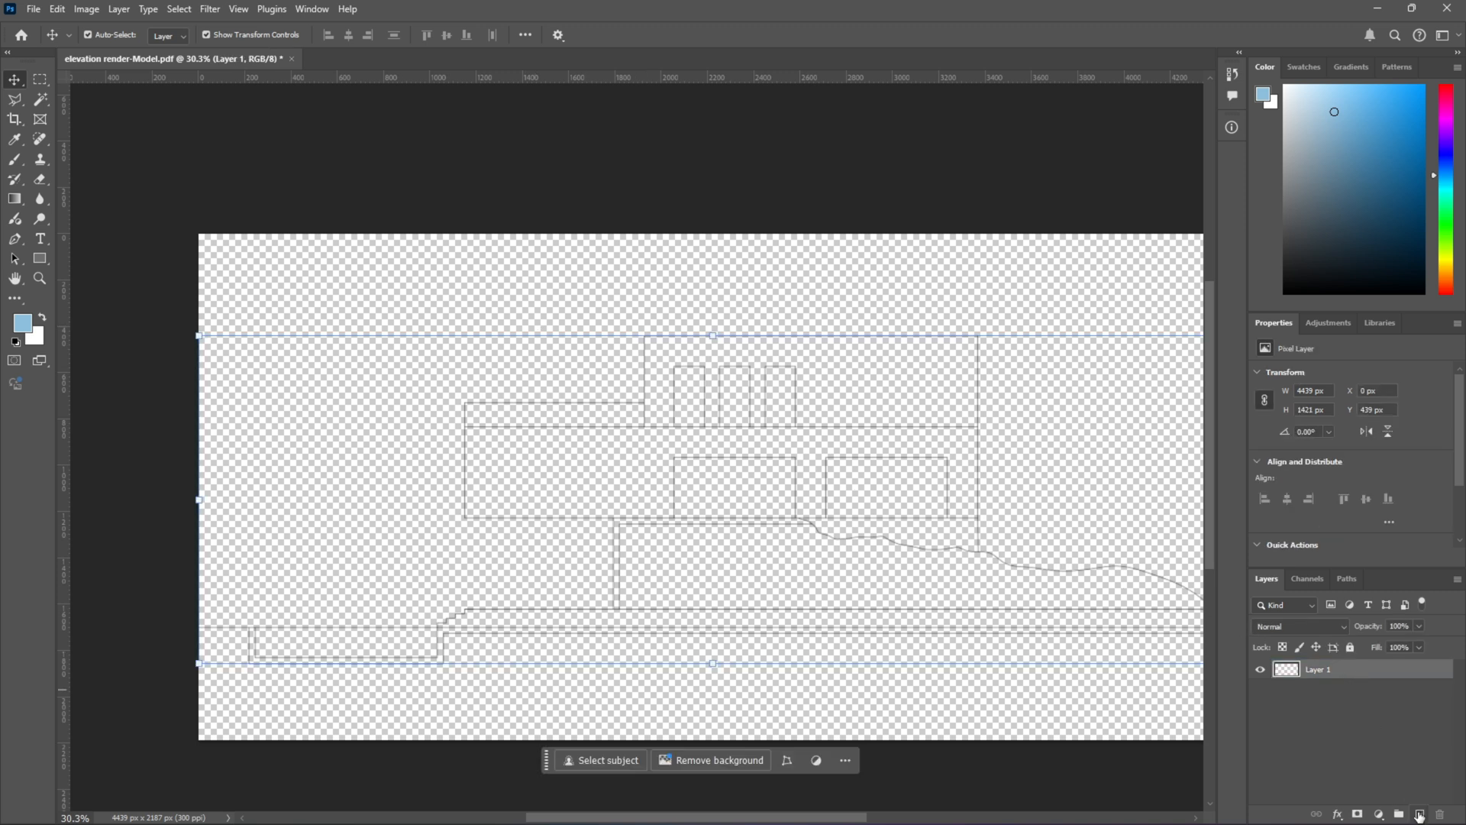
pyautogui.click(1419, 815)
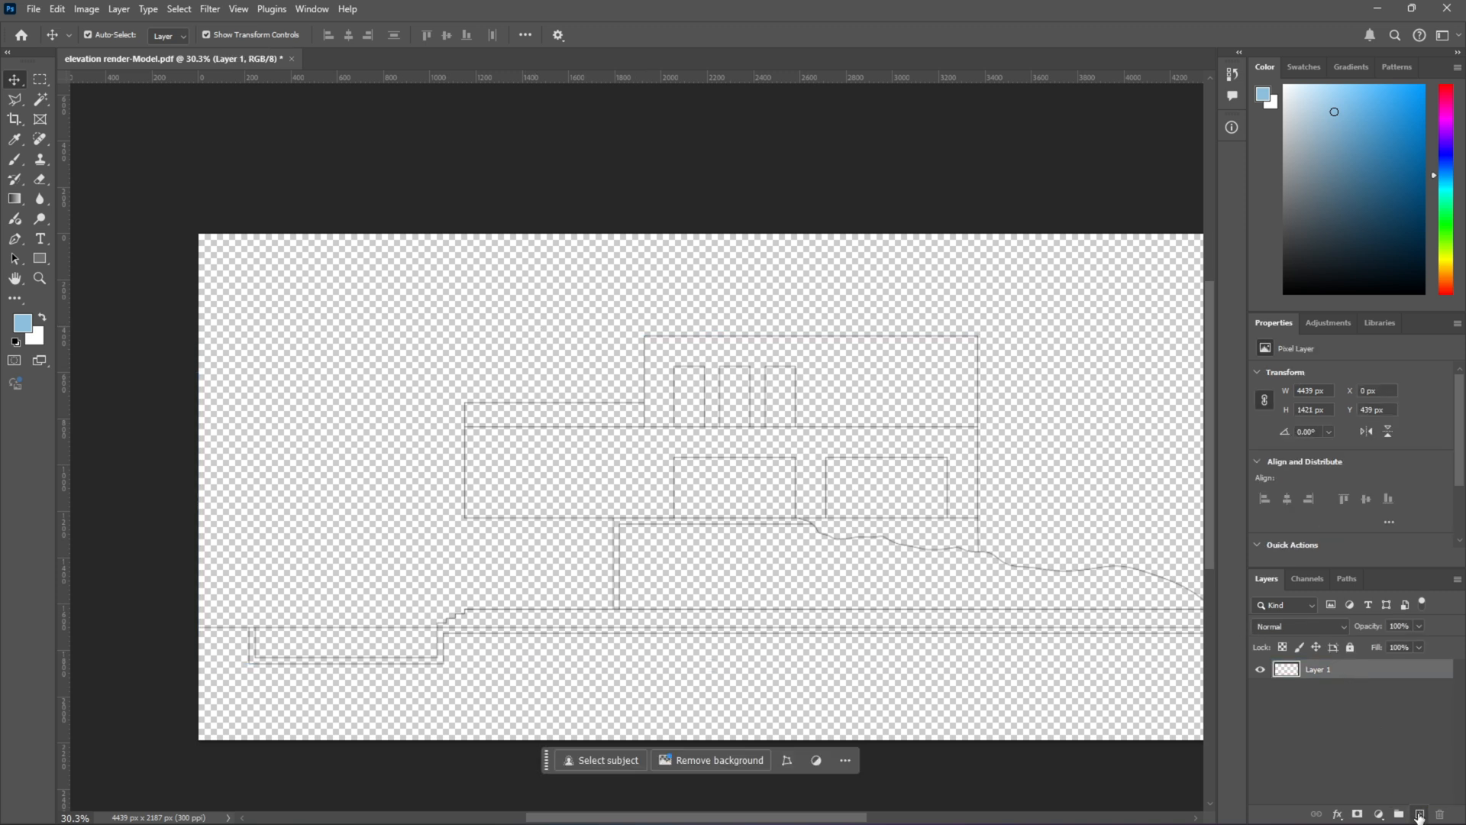
pyautogui.moveTo(1311, 690); pyautogui.dragTo(1311, 694)
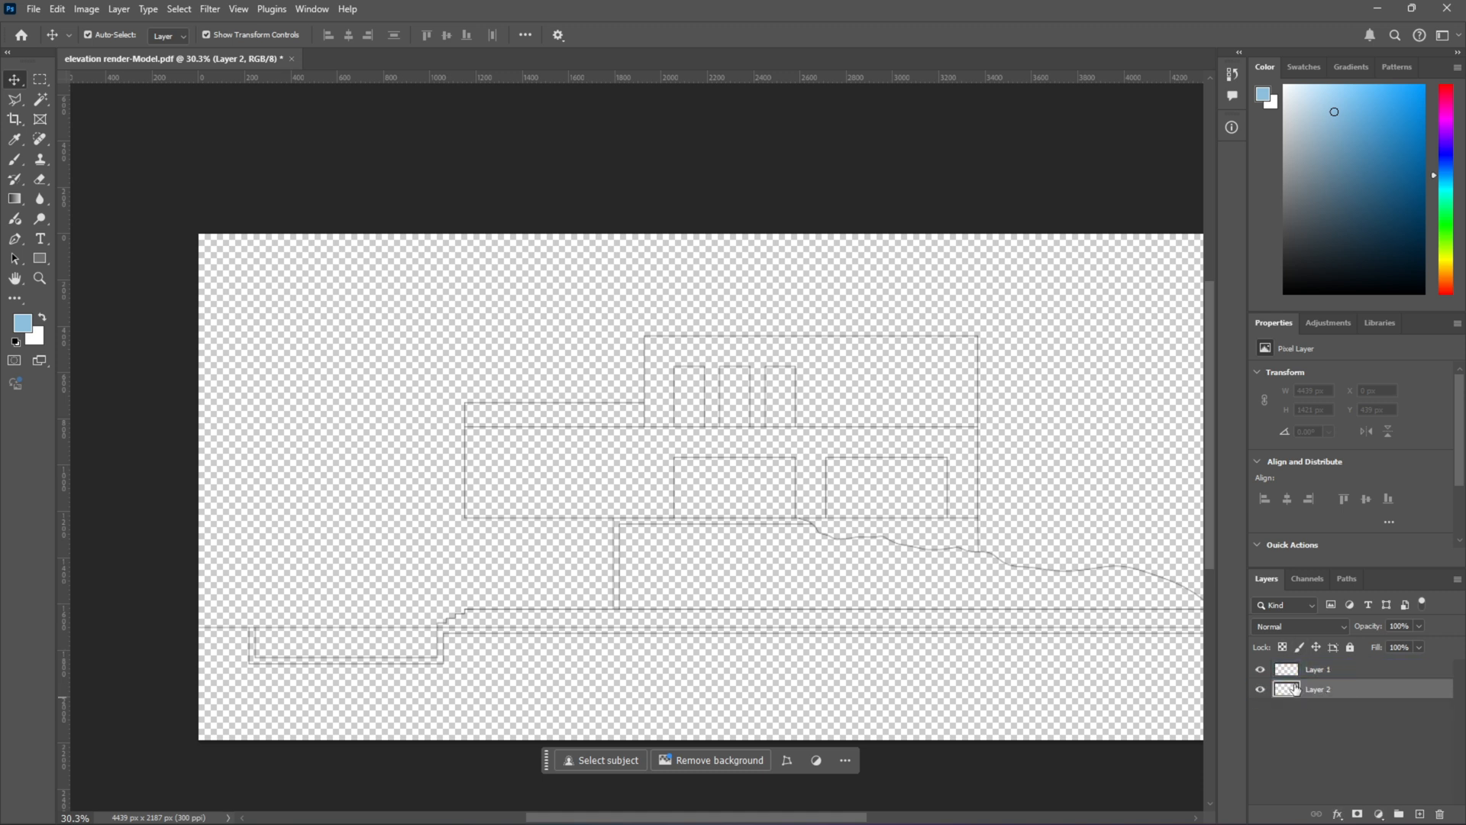
# Step: Fill the new bottom layer with white using the Paint Bucket tool
pyautogui.click(15, 202)
pyautogui.rightClick(15, 204)
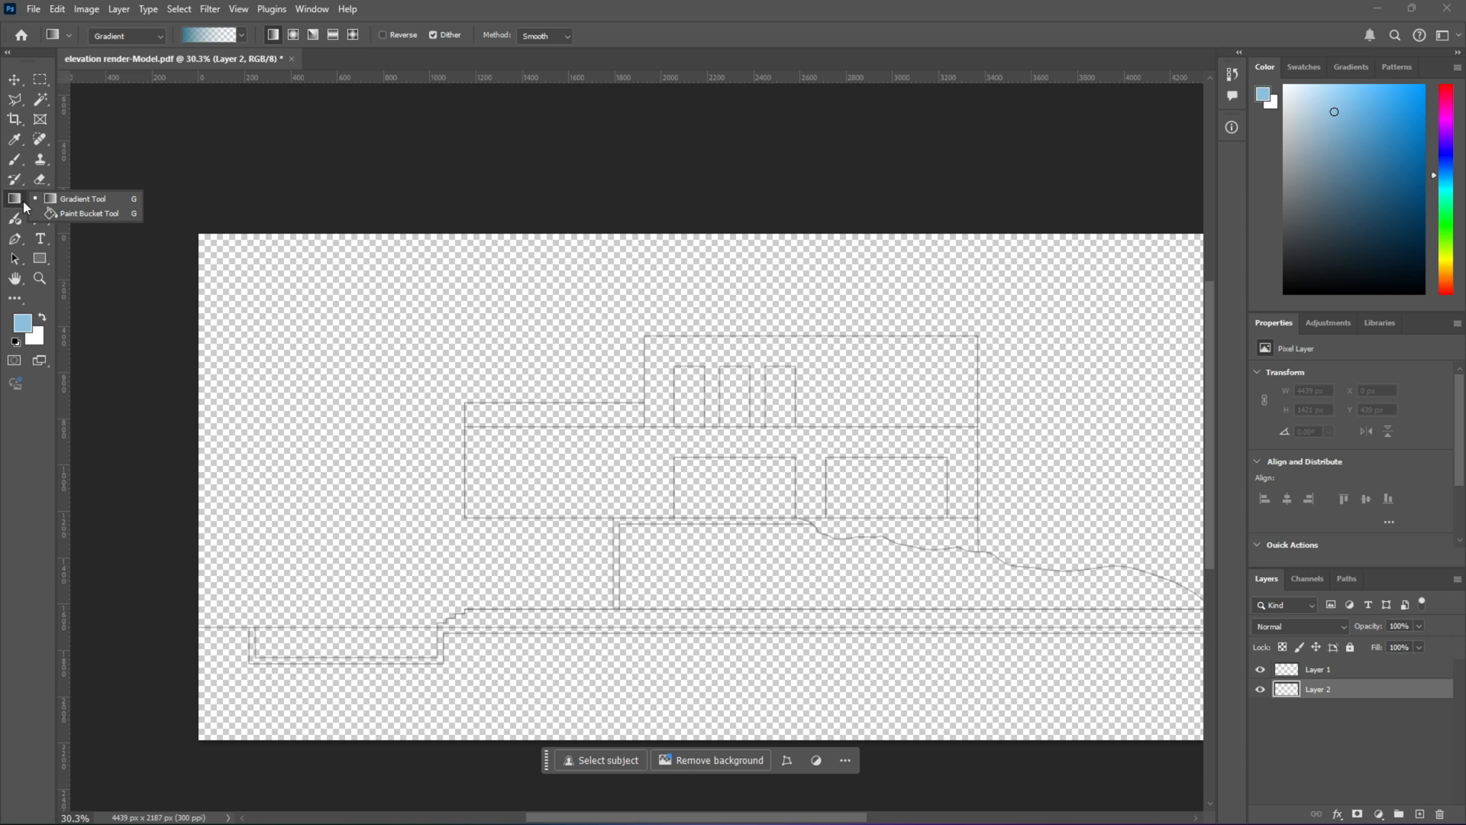
pyautogui.click(71, 214)
pyautogui.press('x')
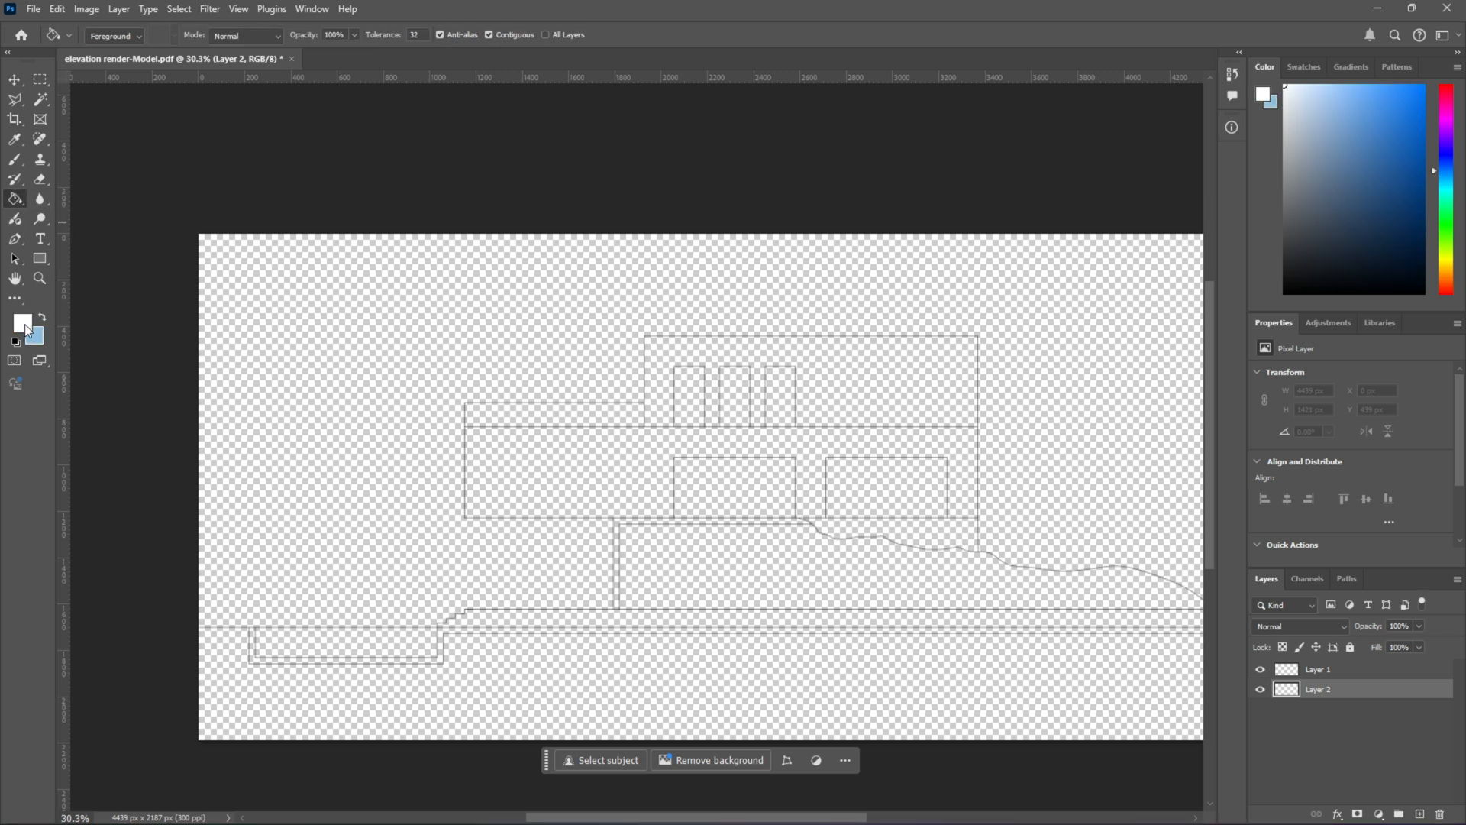
pyautogui.click(282, 328)
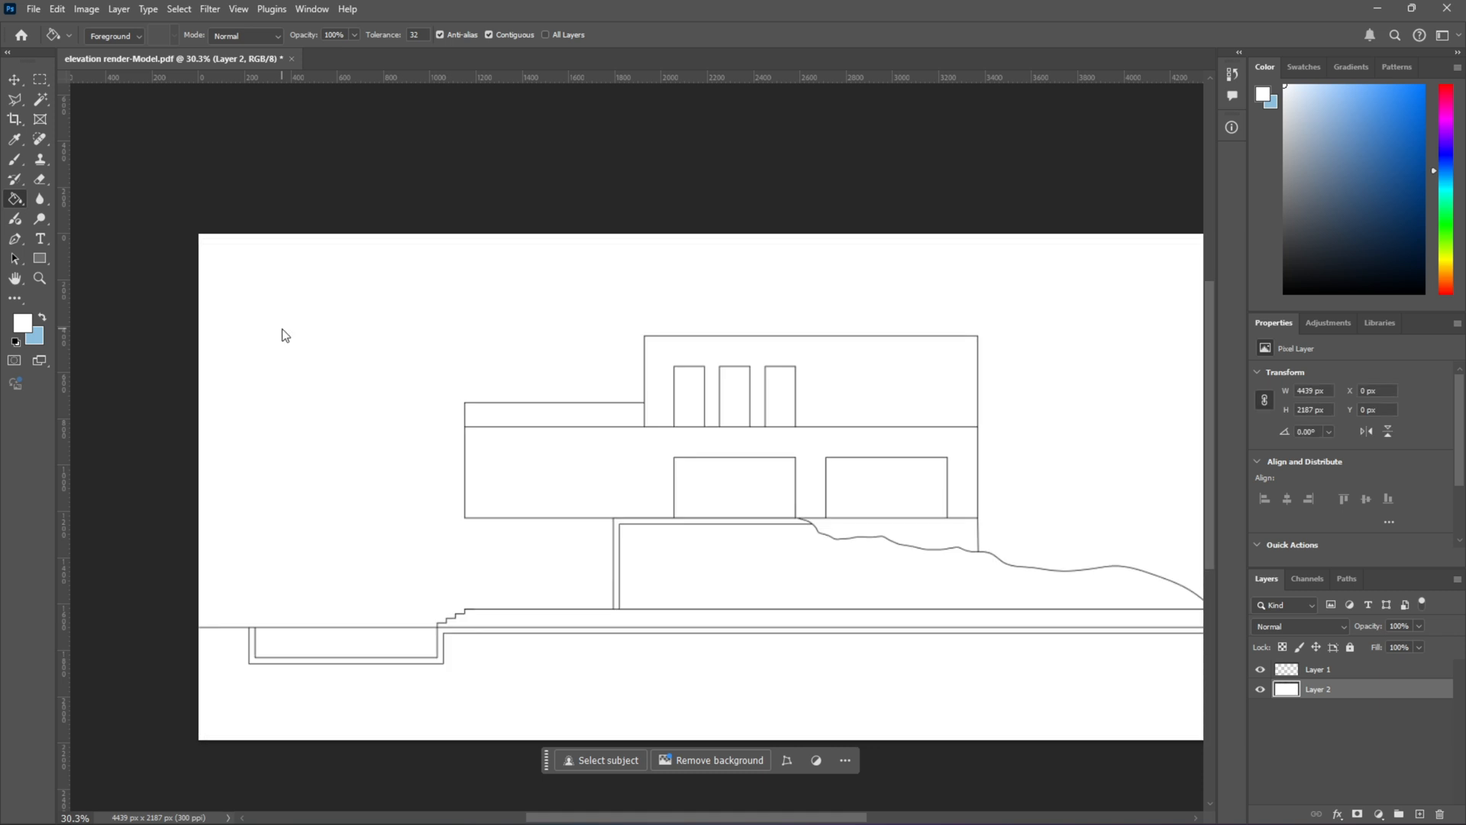
# Step: Rename the white layer as BACKGROUND and the linework layer as PDF IMPORTED
pyautogui.scroll(-3, 374, 419)
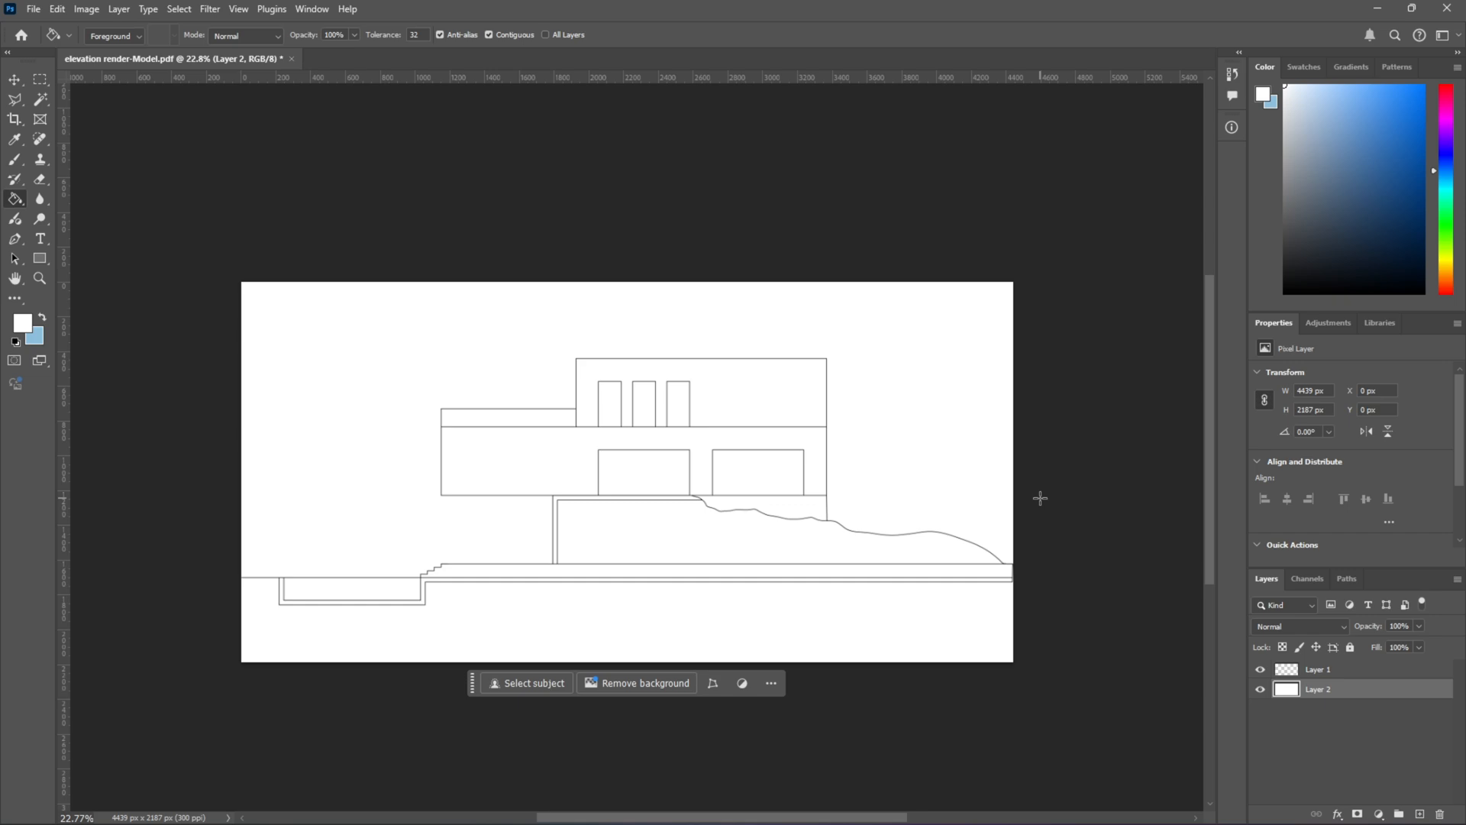
pyautogui.doubleClick(1323, 690)
pyautogui.write('BACKGROUND')
pyautogui.press('Return')
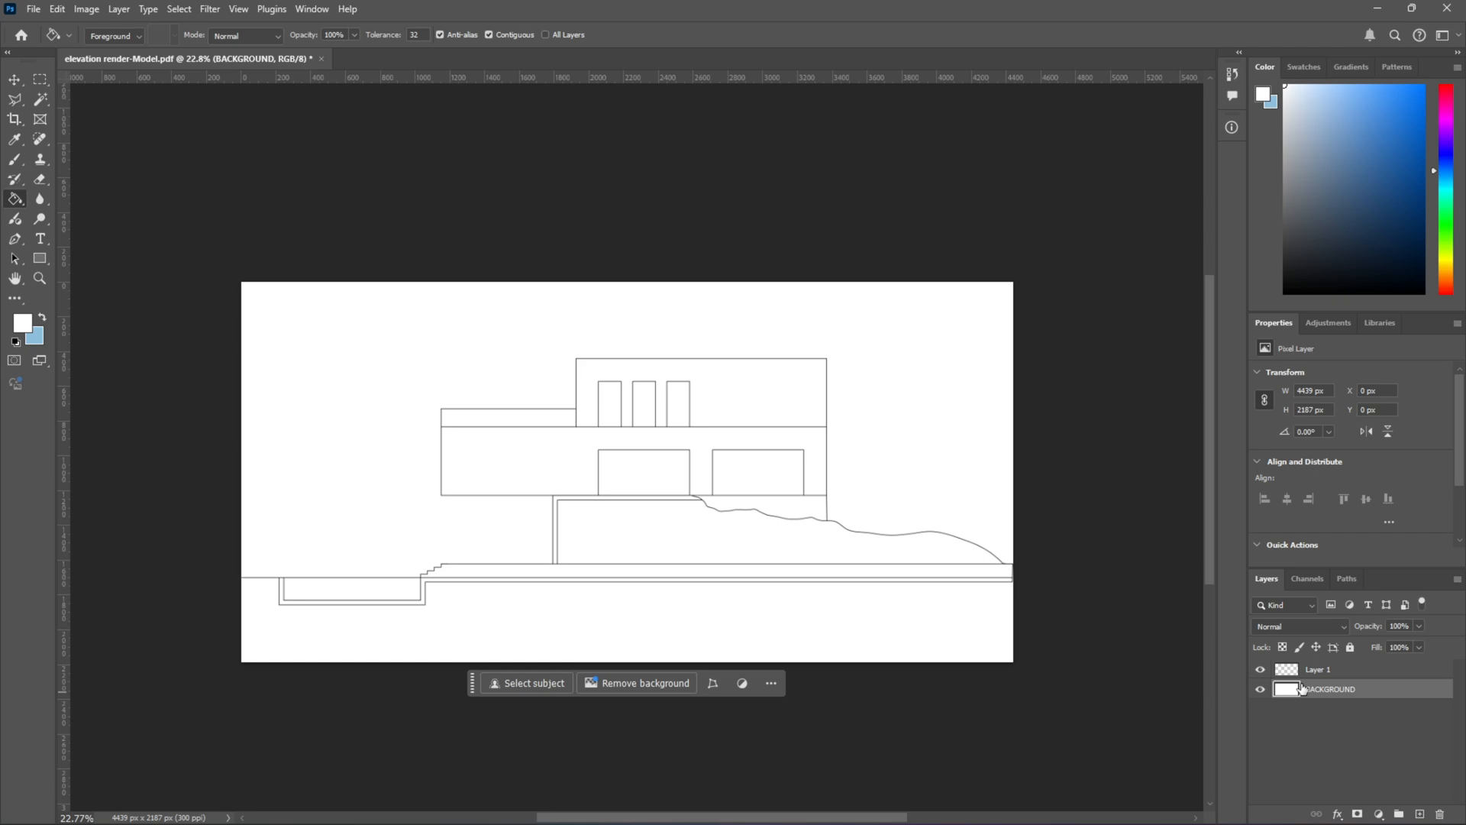
pyautogui.doubleClick(1313, 669)
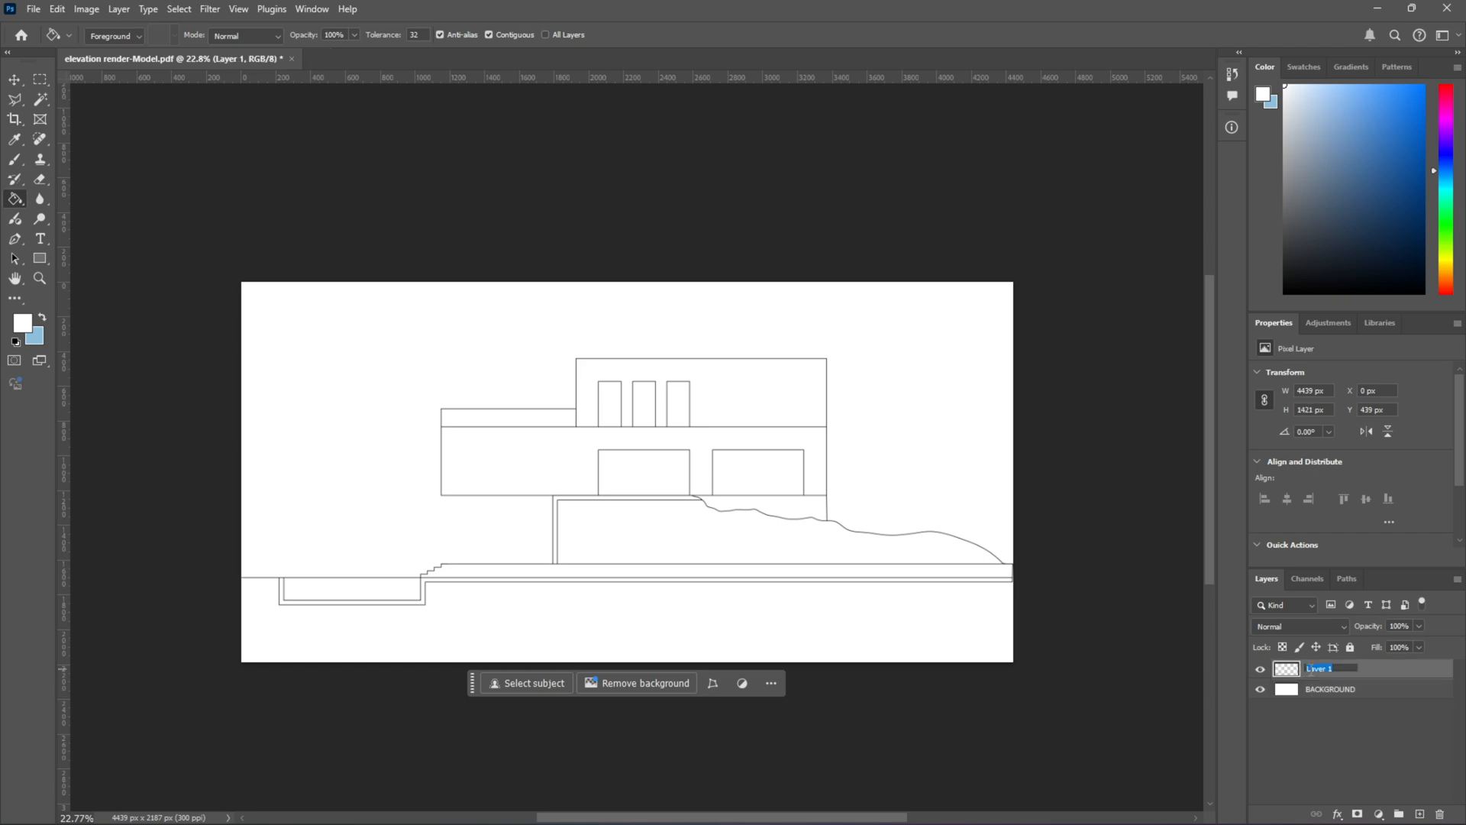
pyautogui.write('PDF IMPORTED')
pyautogui.press('Return')
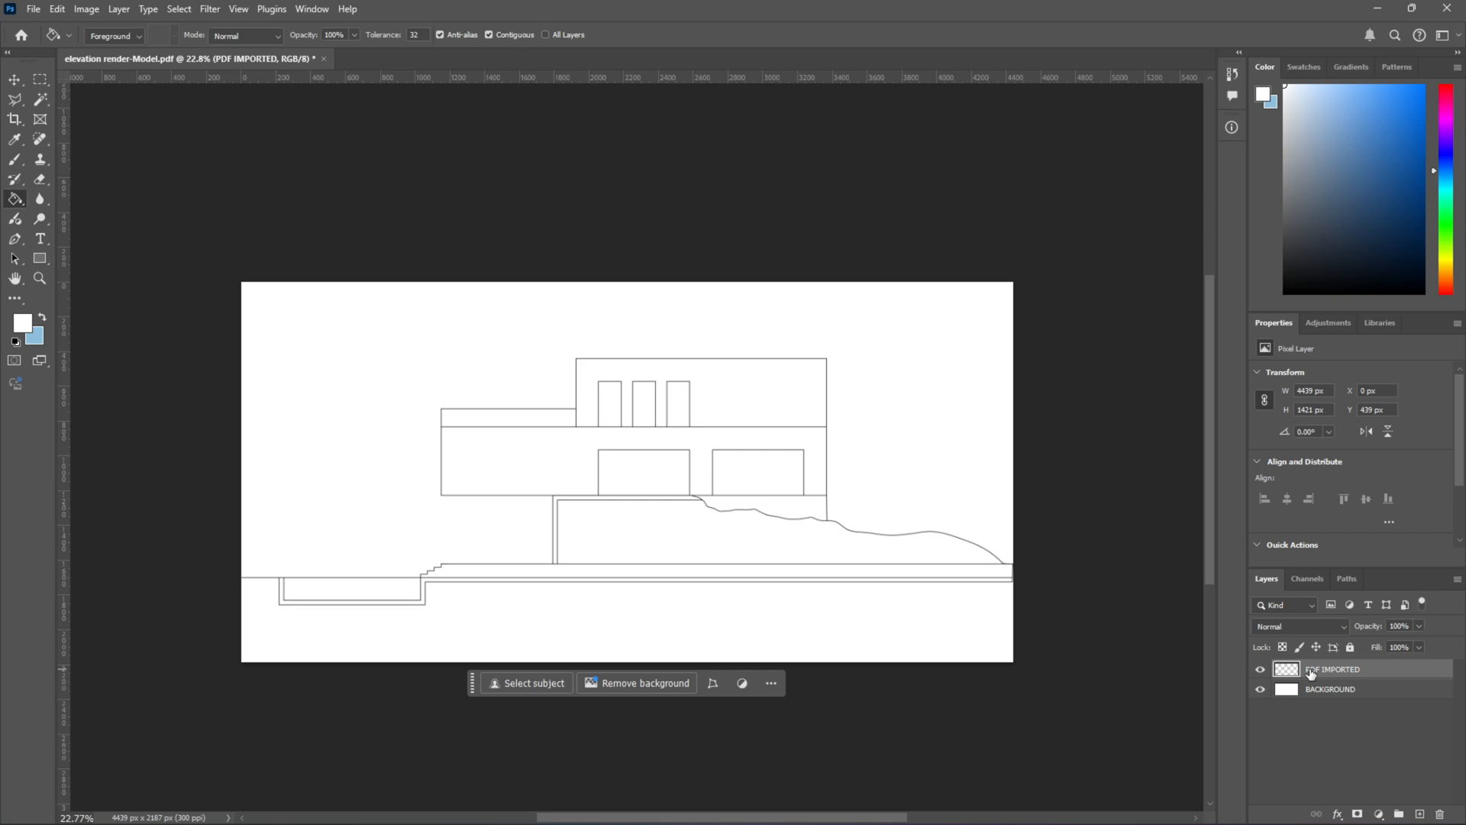
# Step: Lock both the PDF IMPORTED and BACKGROUND layers, and deselect them
pyautogui.click(1367, 695)
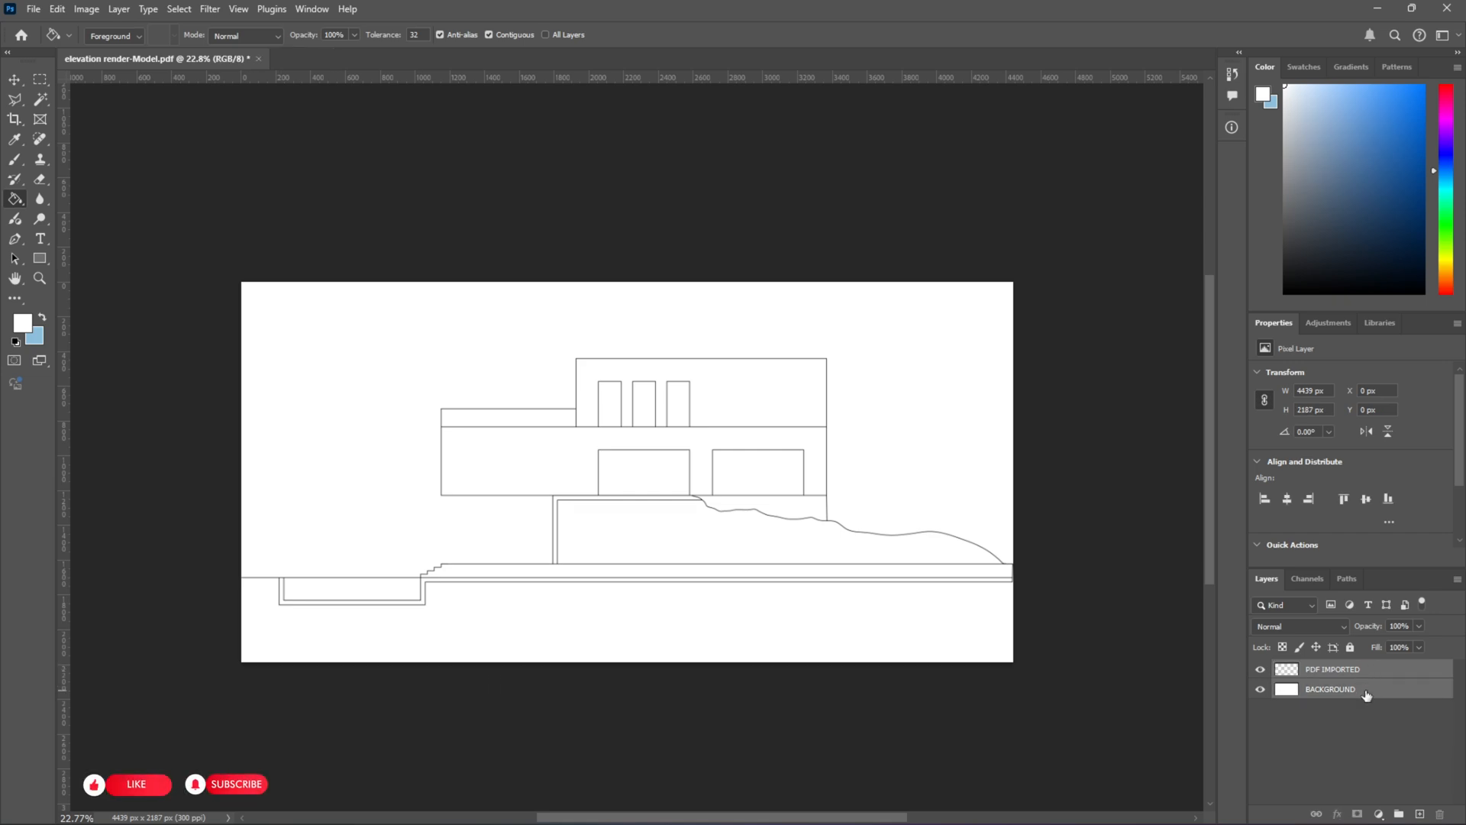
pyautogui.click(1349, 648)
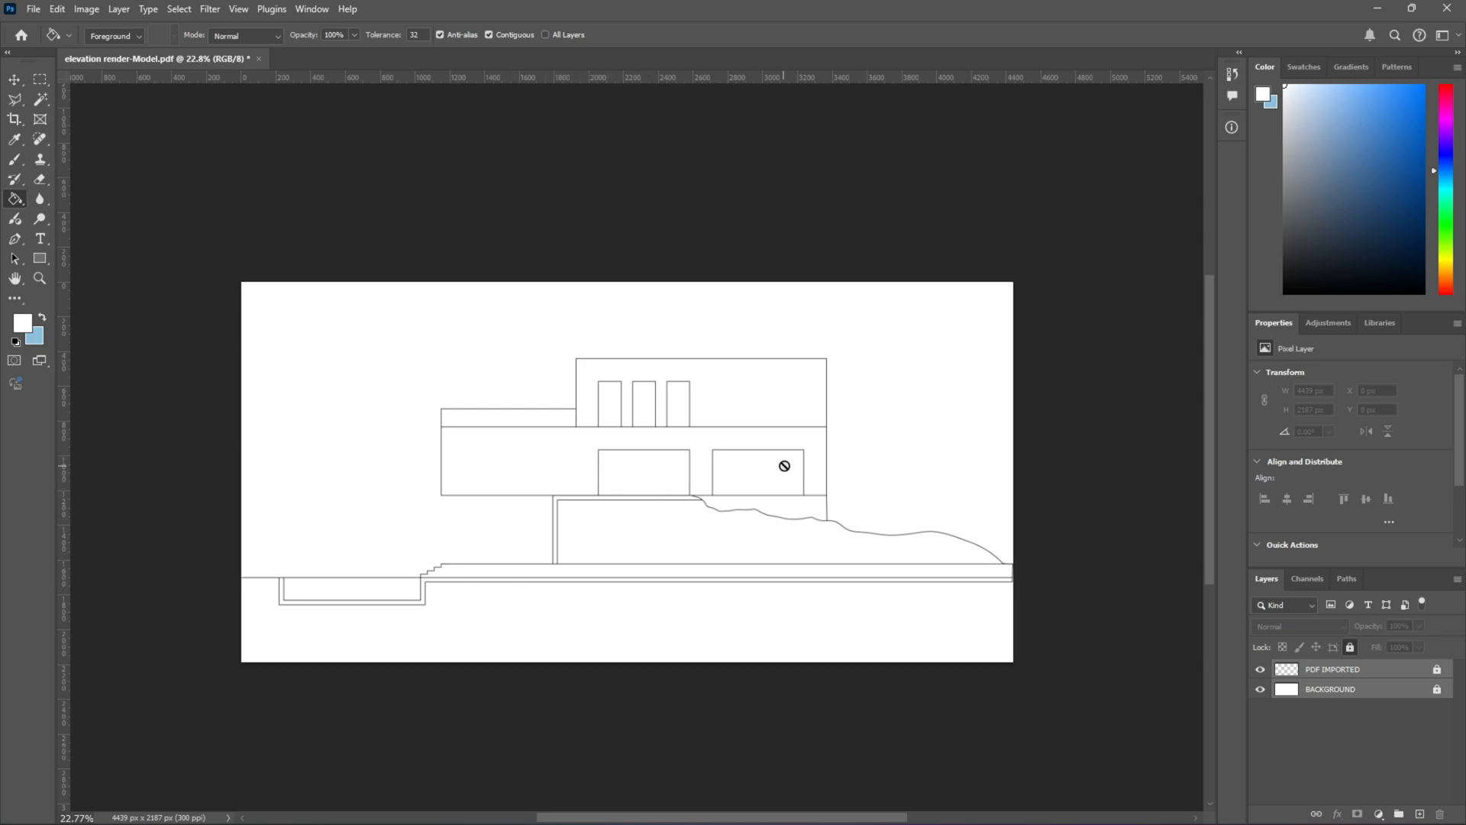
pyautogui.click(15, 79)
pyautogui.click(130, 145)
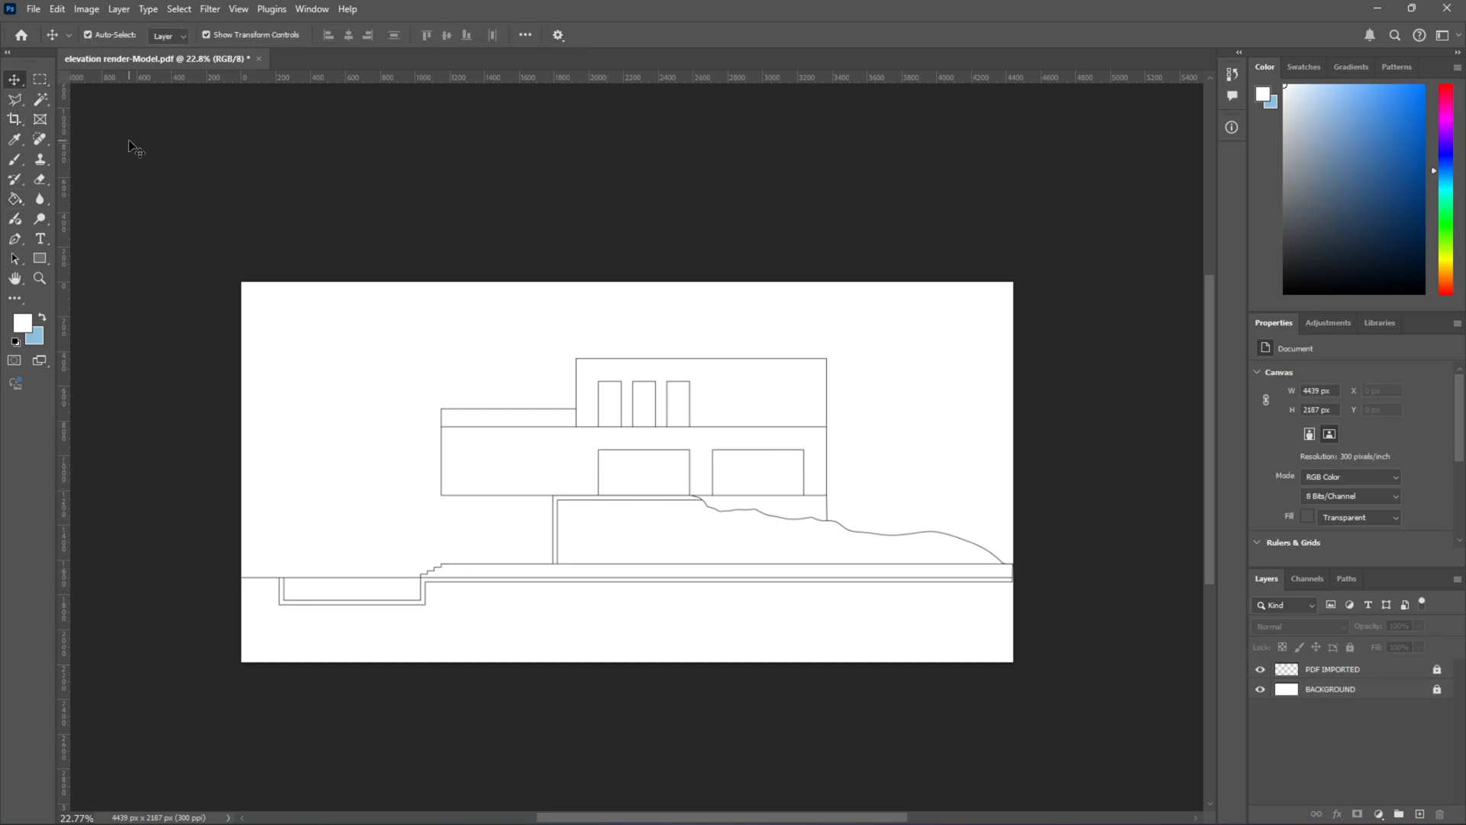
pyautogui.click(766, 392)
pyautogui.scroll(-1, 766, 392)
pyautogui.scroll(2, 514, 478)
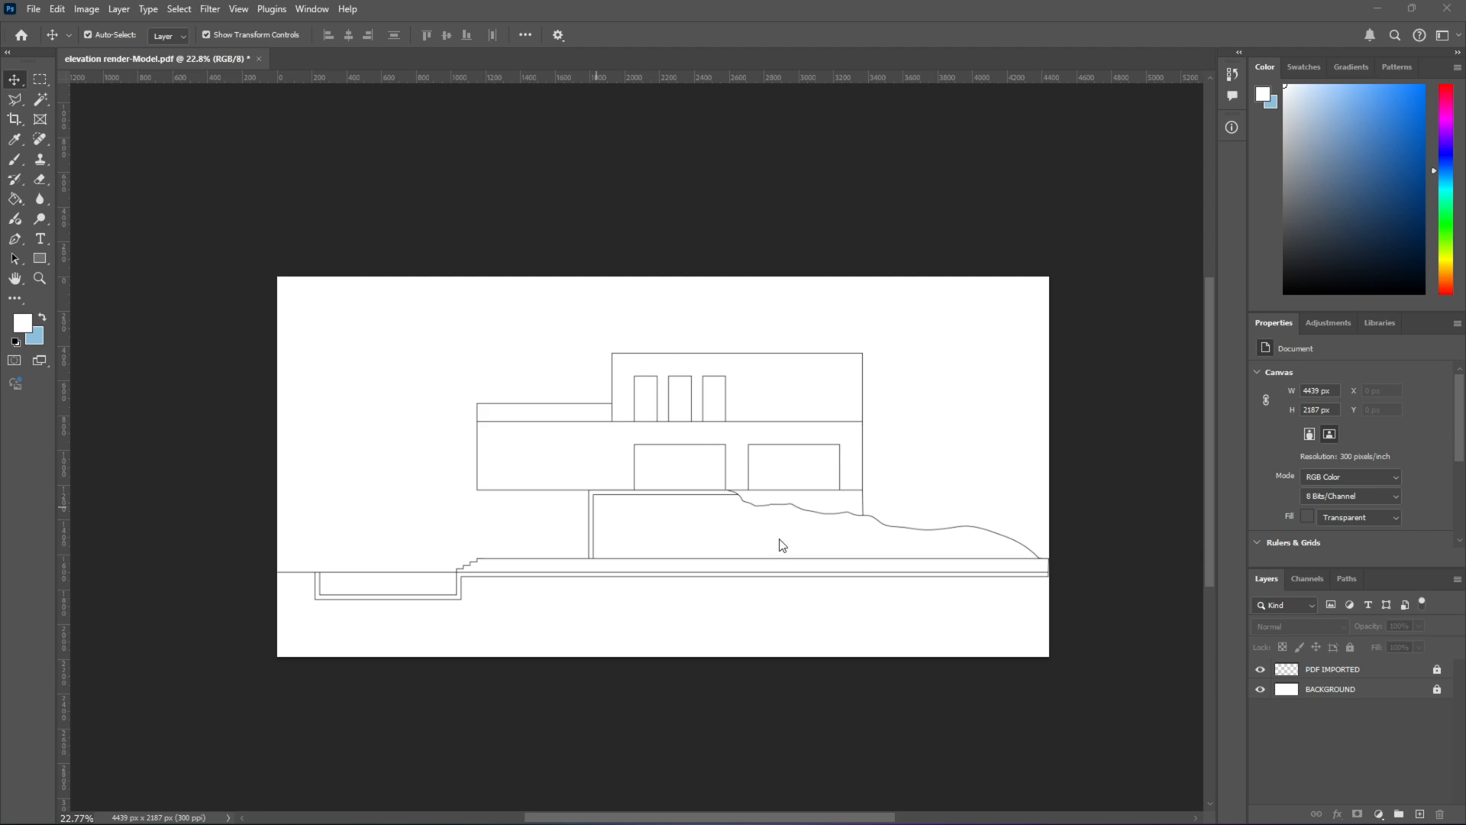
pyautogui.scroll(1, 740, 546)
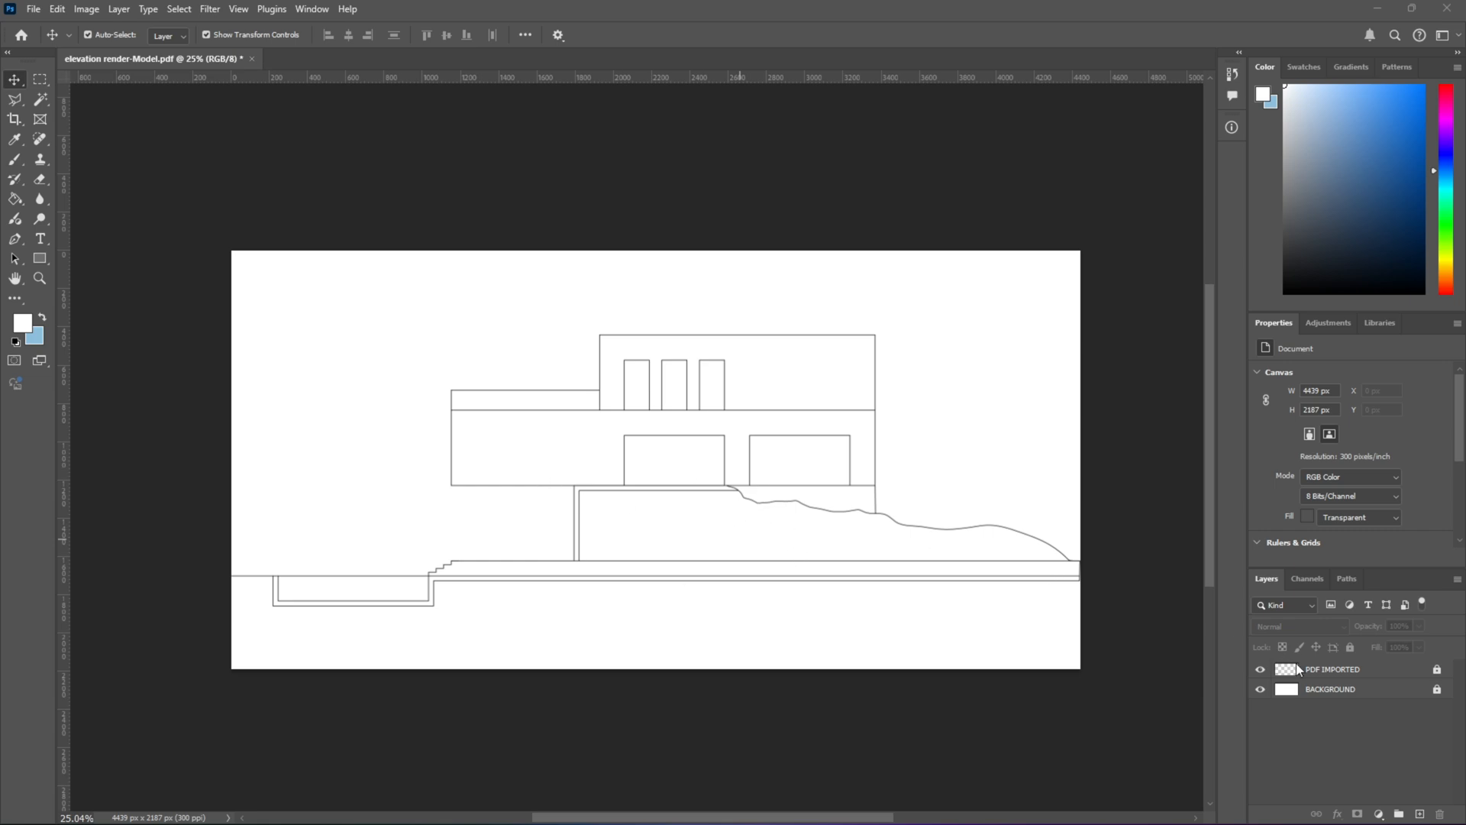
pyautogui.click(1326, 670)
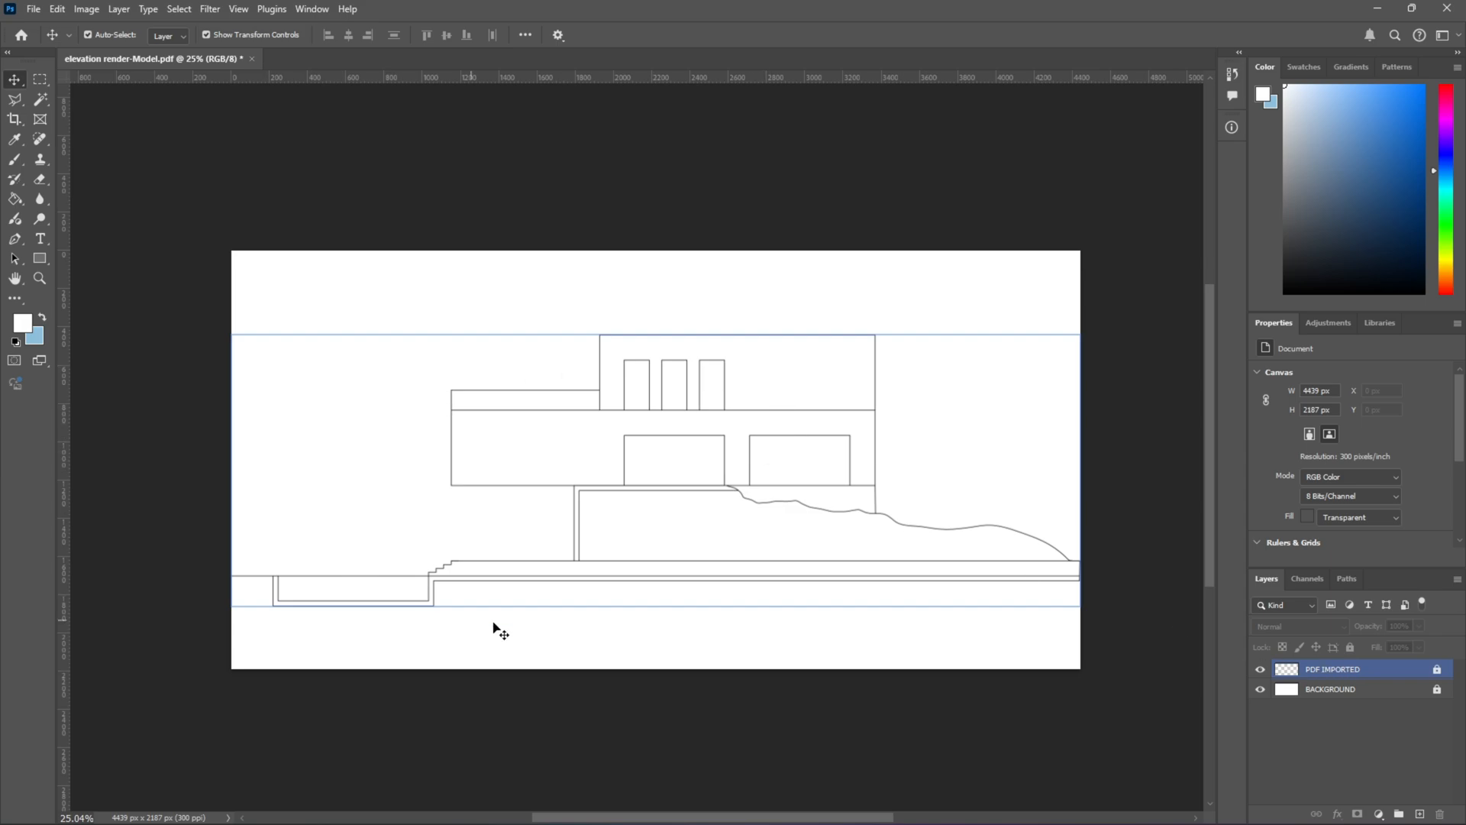
pyautogui.click(805, 484)
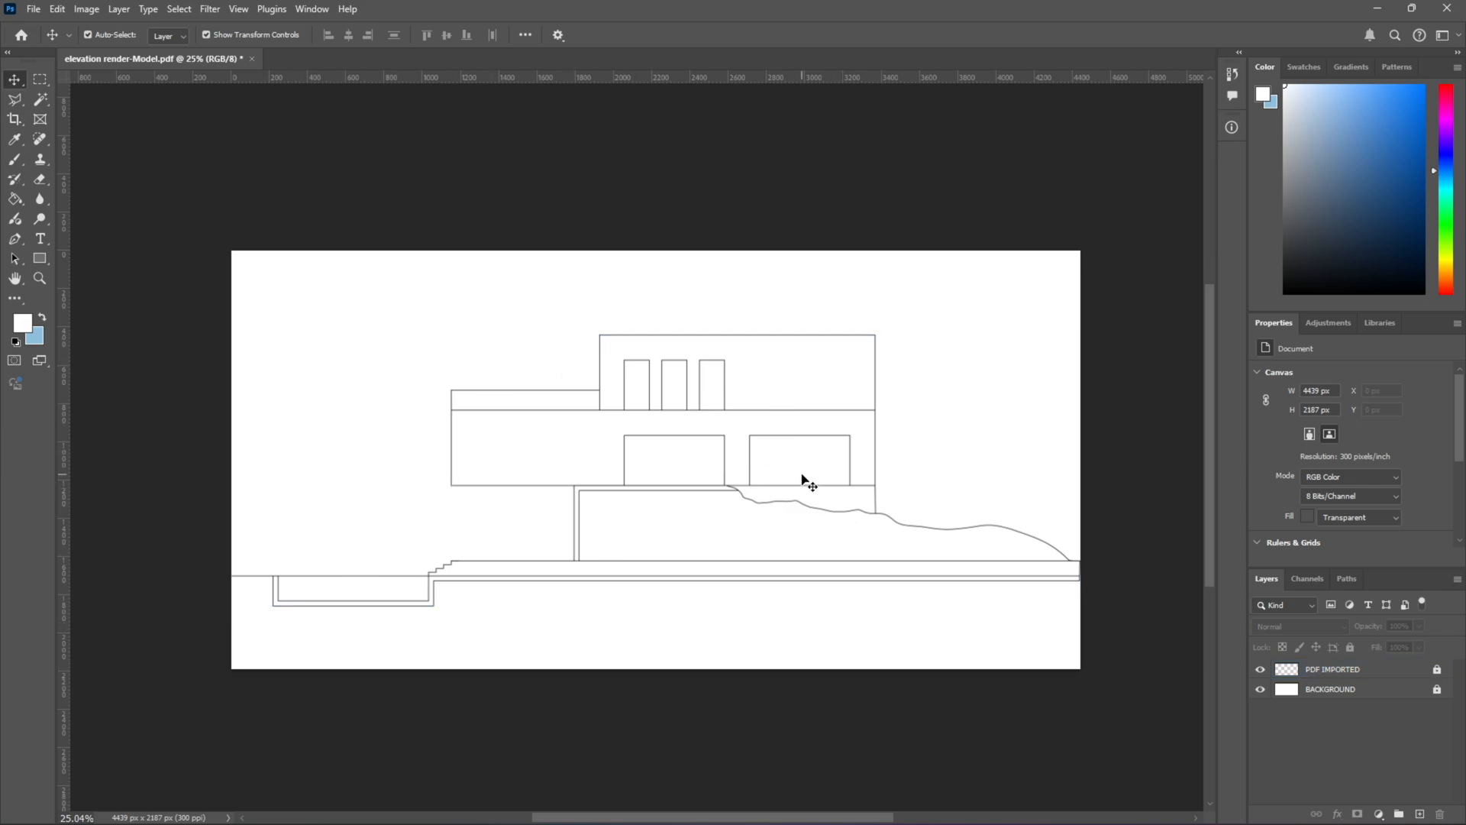
# Step: Select the ground area below the floor slab and pool with the Magic Wand on the PDF IMPORTED layer
pyautogui.click(38, 105)
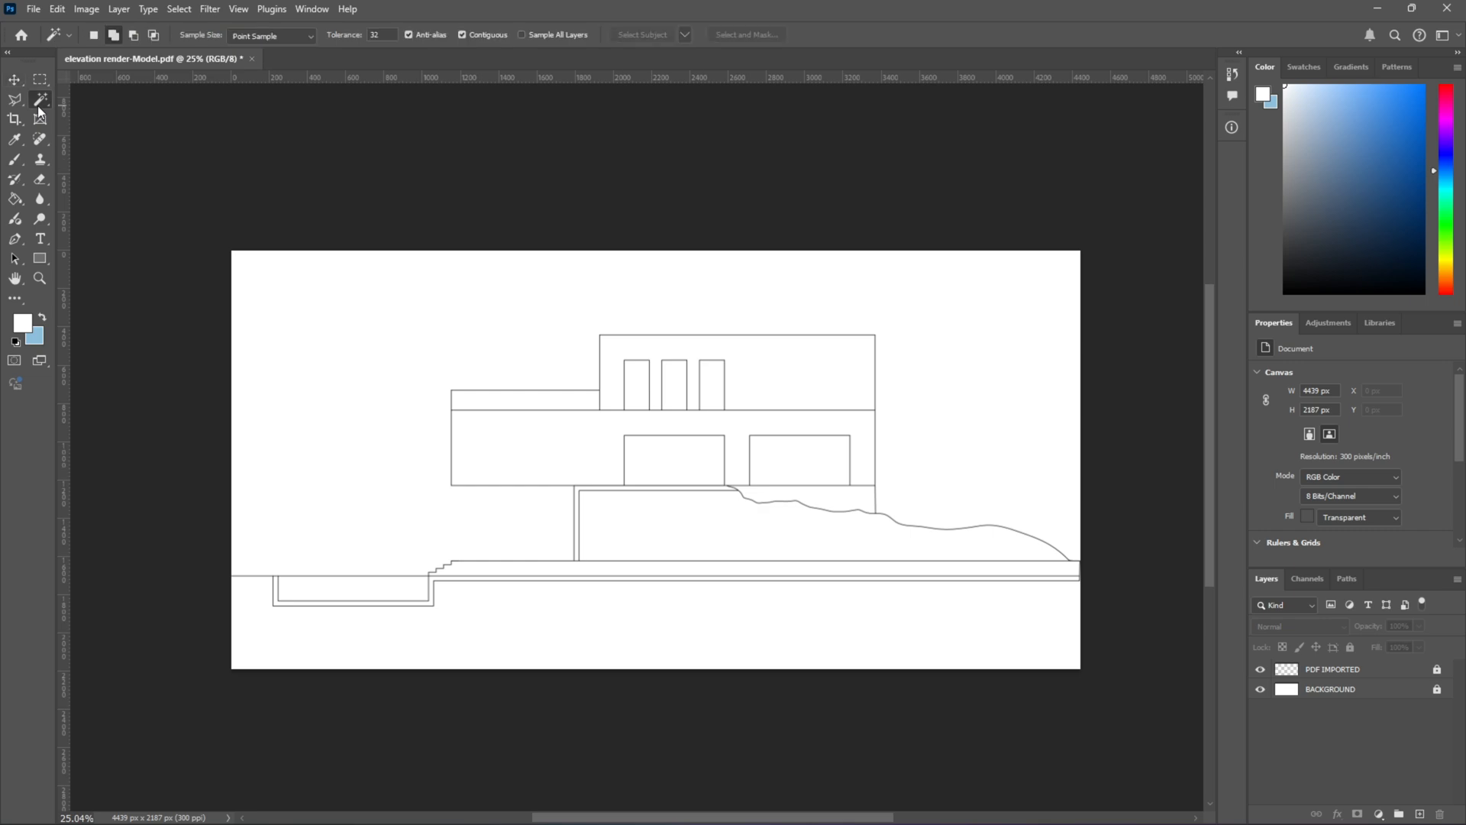
pyautogui.click(1357, 670)
pyautogui.click(626, 610)
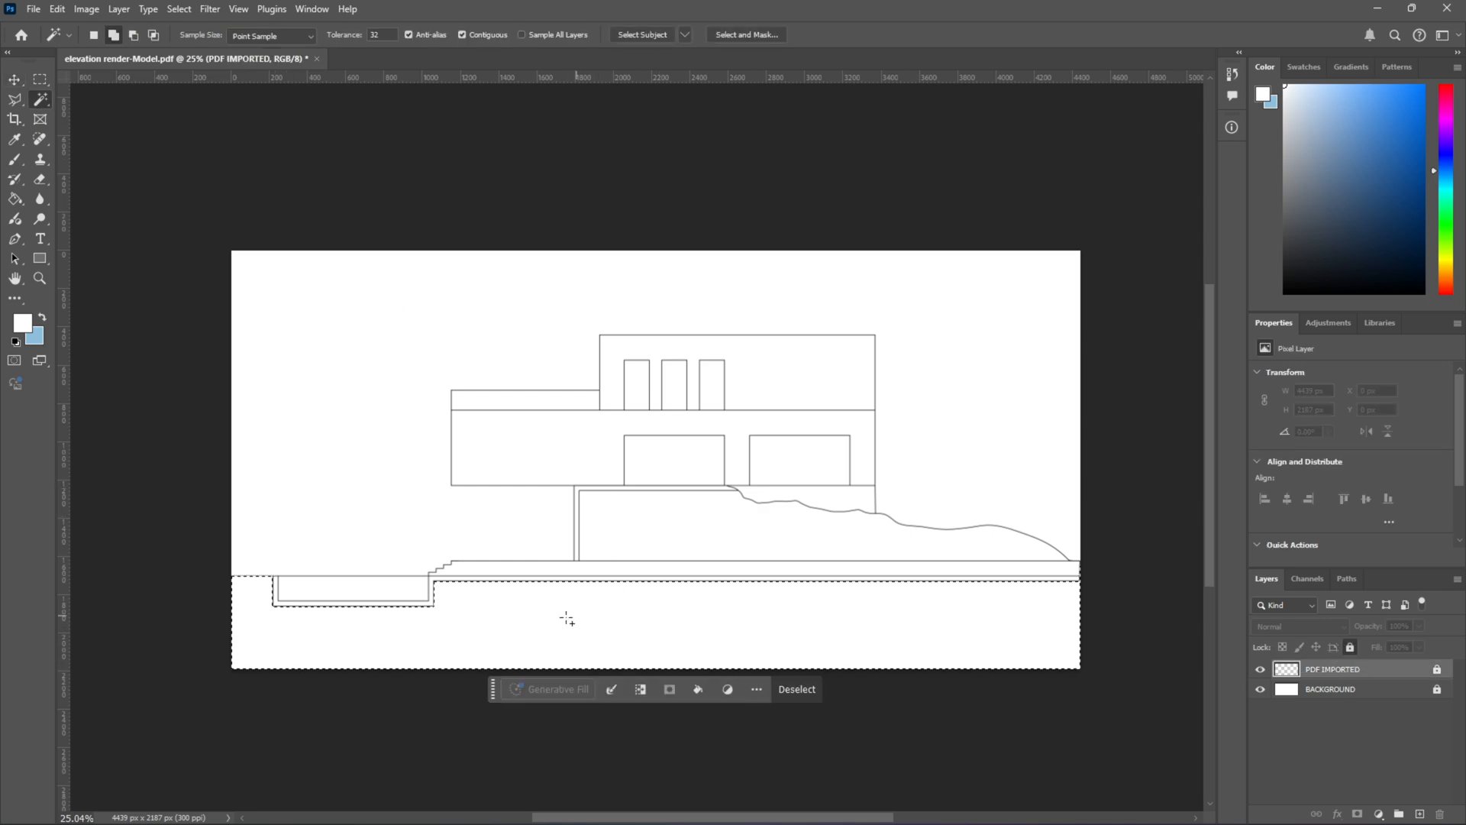
# Step: Add a Solid Color fill layer in dark brown over the selected ground area
pyautogui.click(1381, 817)
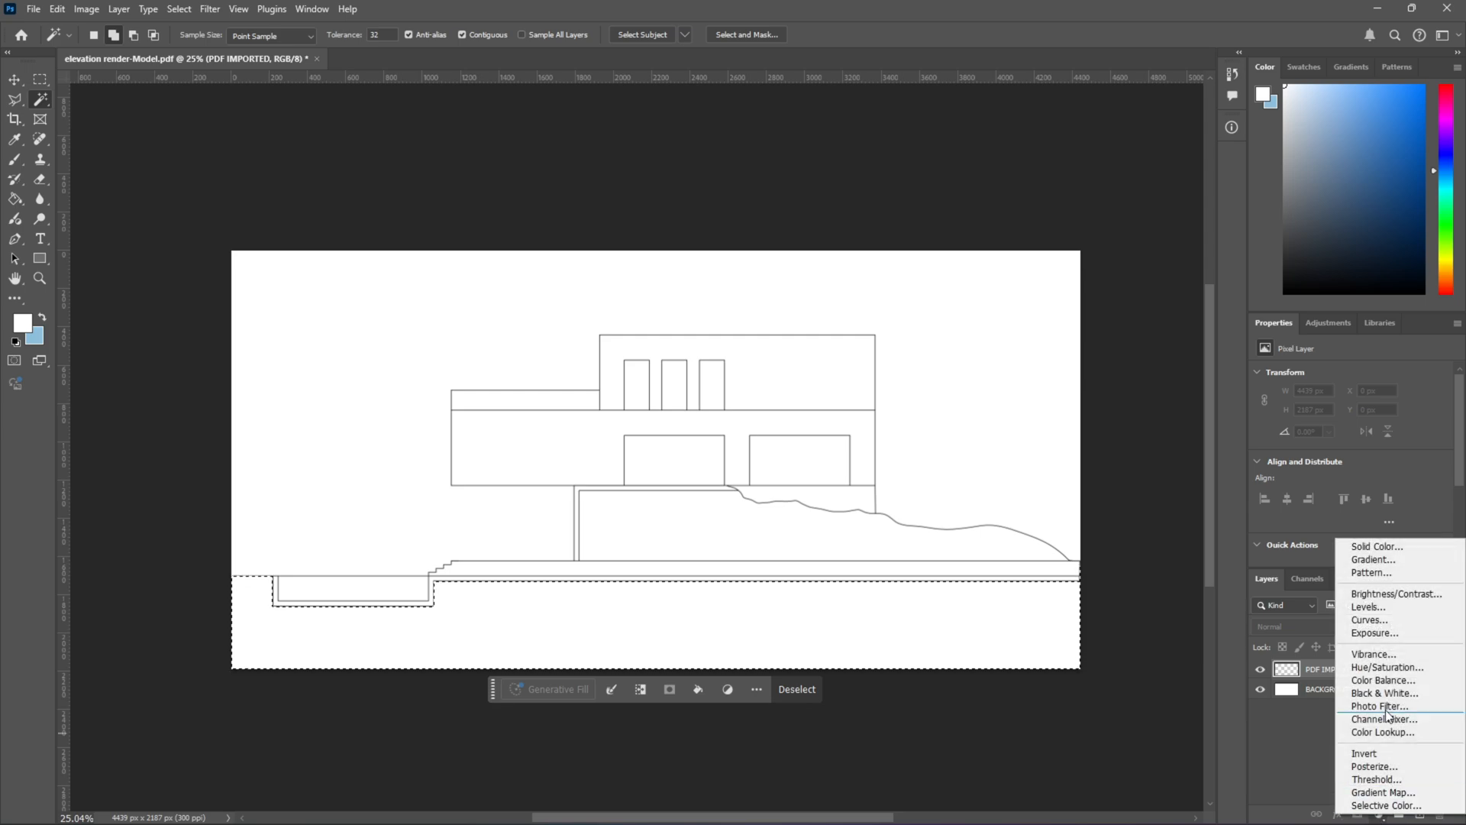
pyautogui.click(1368, 543)
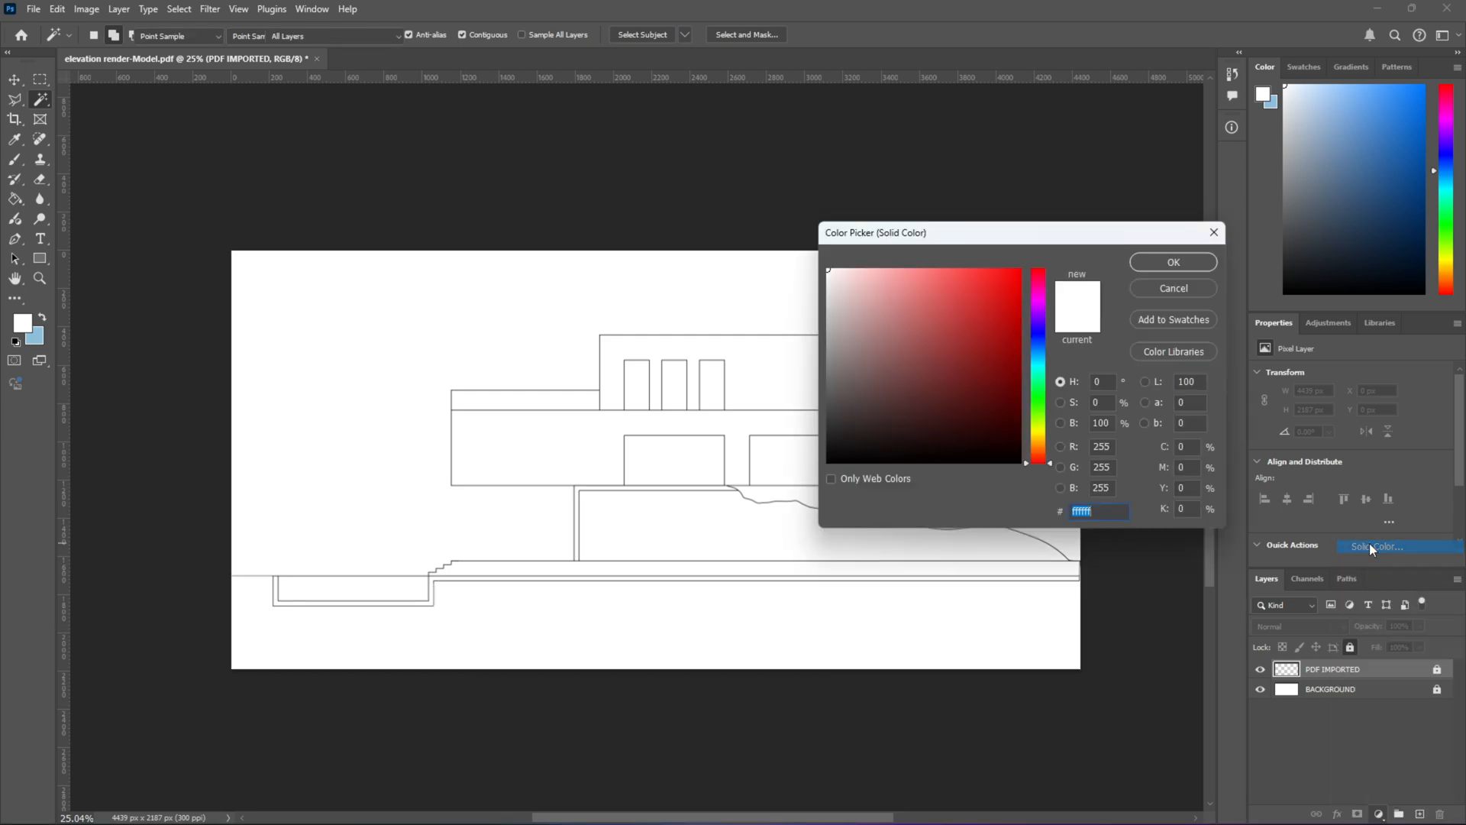
pyautogui.click(1035, 446)
pyautogui.moveTo(950, 436); pyautogui.dragTo(854, 414)
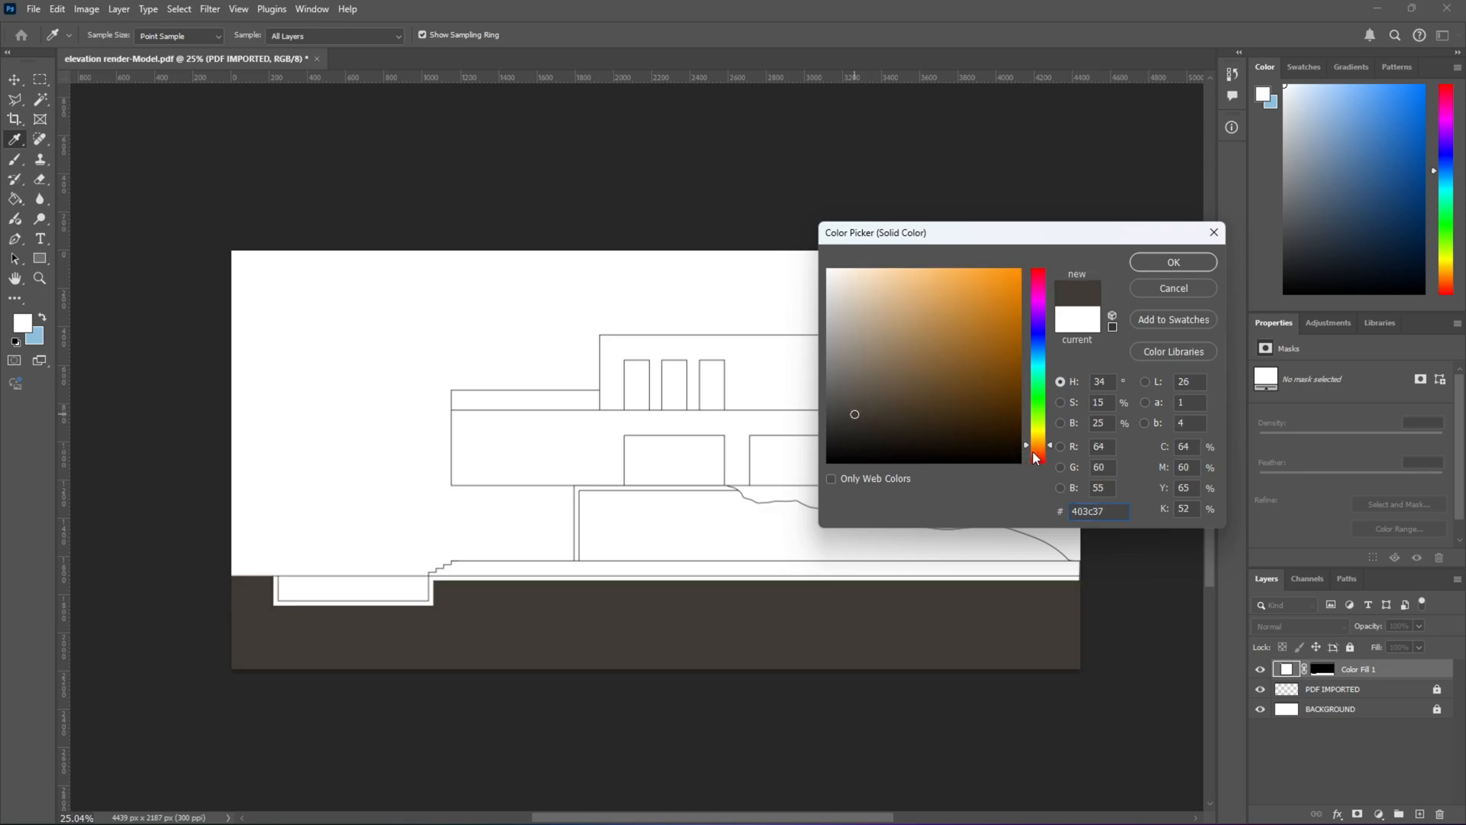
pyautogui.click(1035, 451)
pyautogui.click(855, 409)
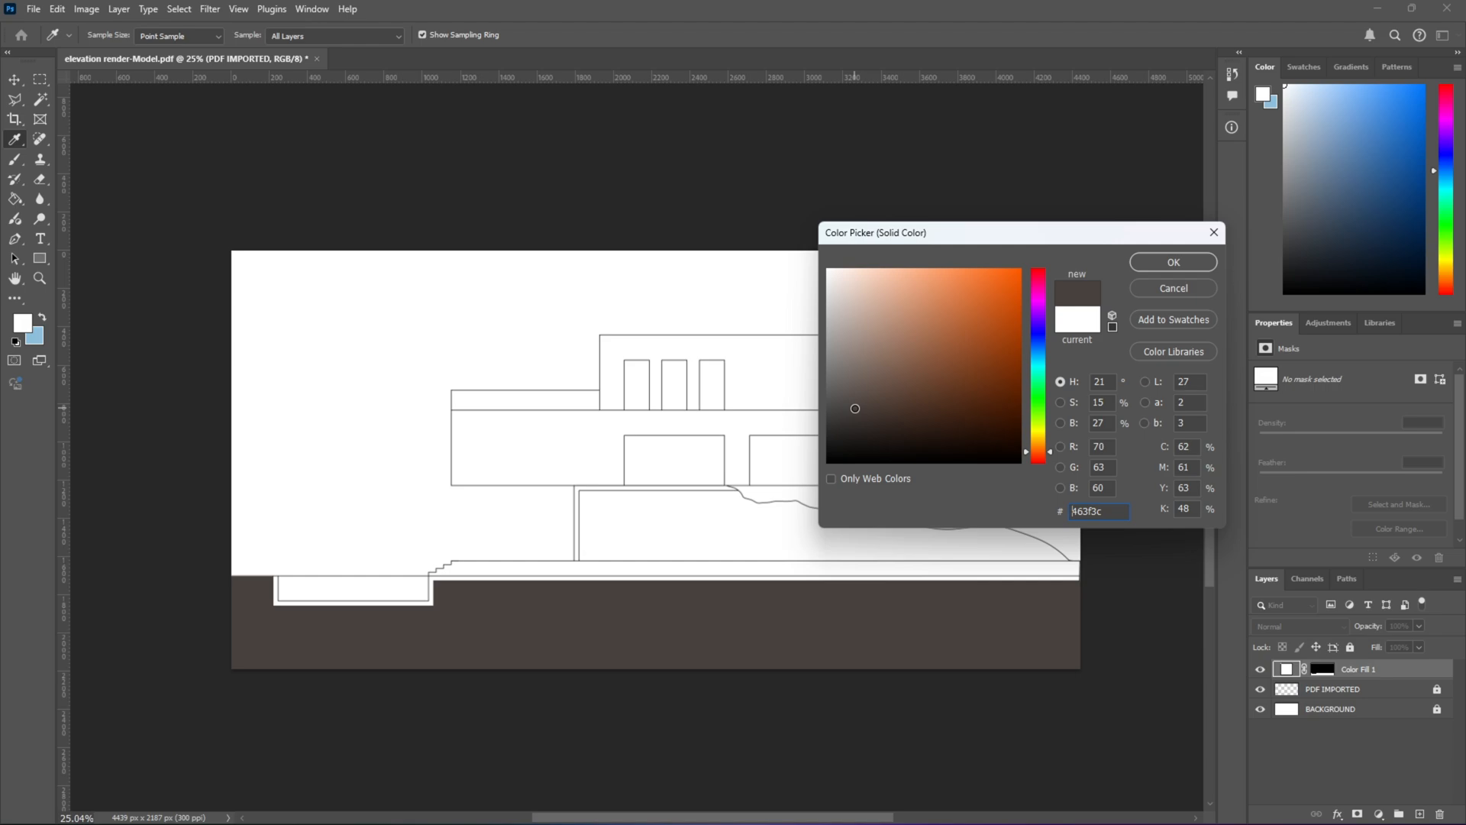
pyautogui.moveTo(856, 408); pyautogui.dragTo(873, 414)
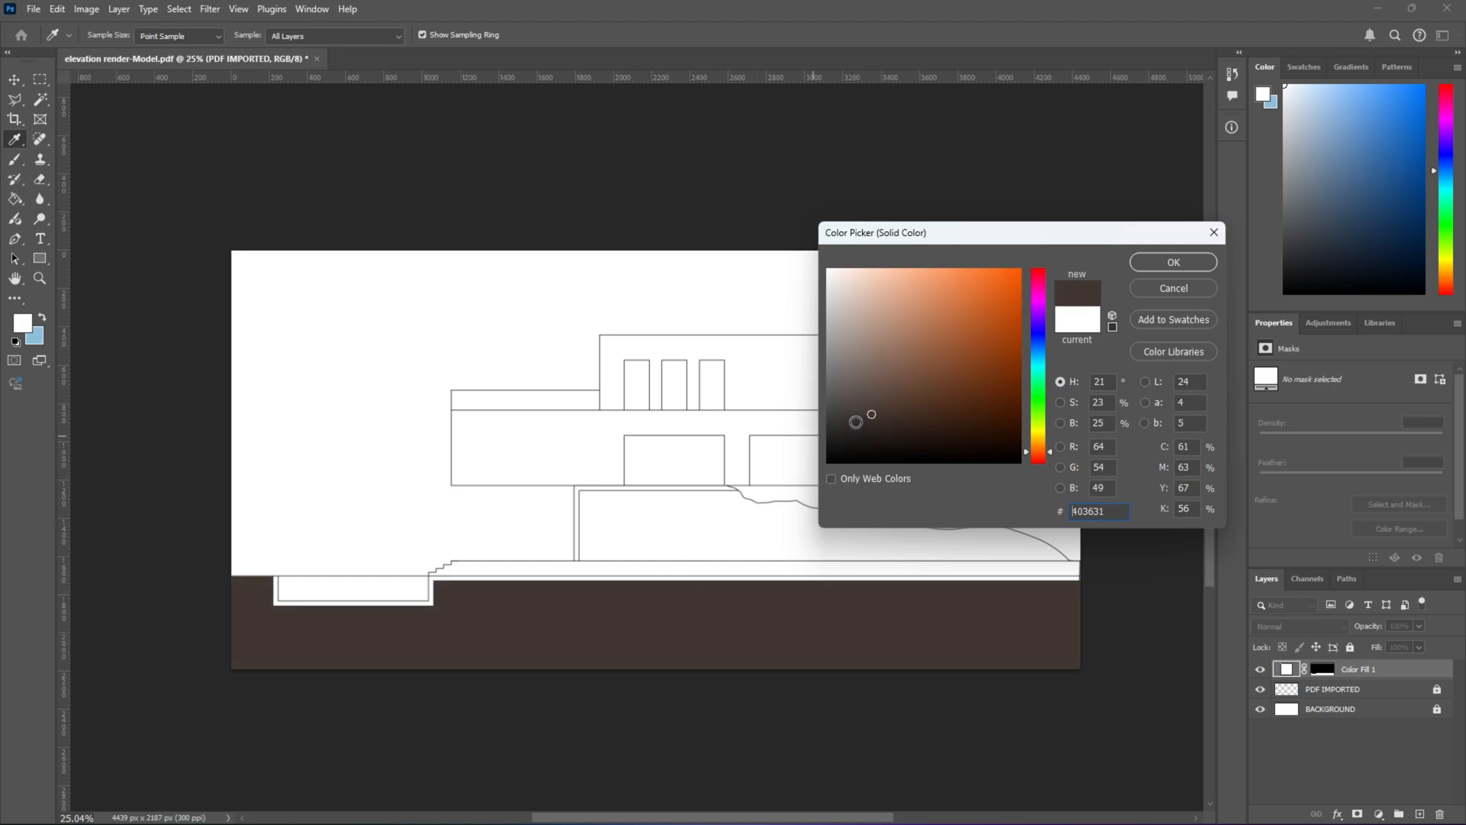
pyautogui.click(864, 420)
pyautogui.click(1172, 263)
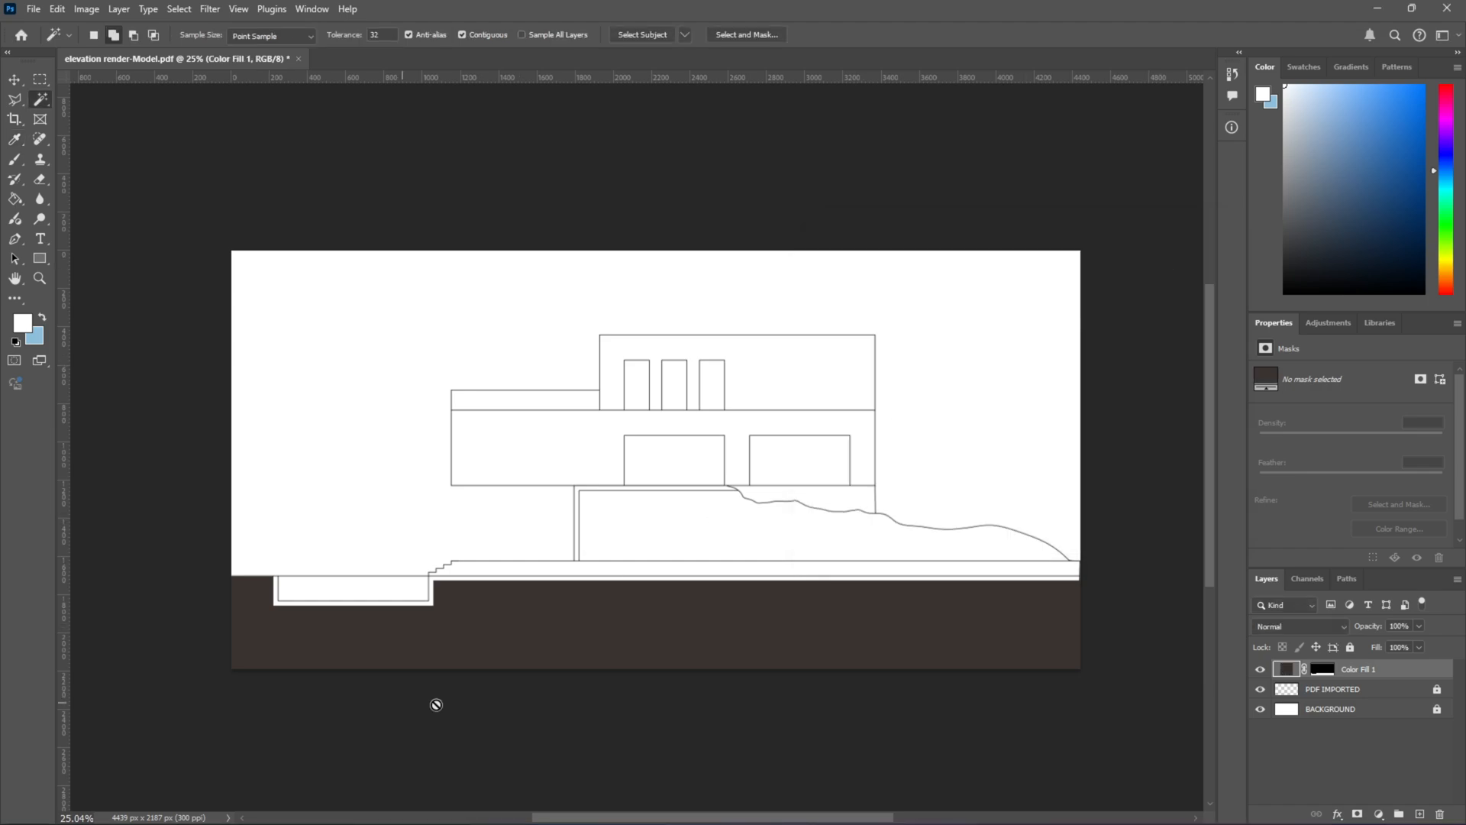
# Step: Select the pool walls and floor slab, the carport wall and ceiling, and the rock-edged wedge with the Magic Wand on the PDF IMPORTED layer
pyautogui.click(1348, 692)
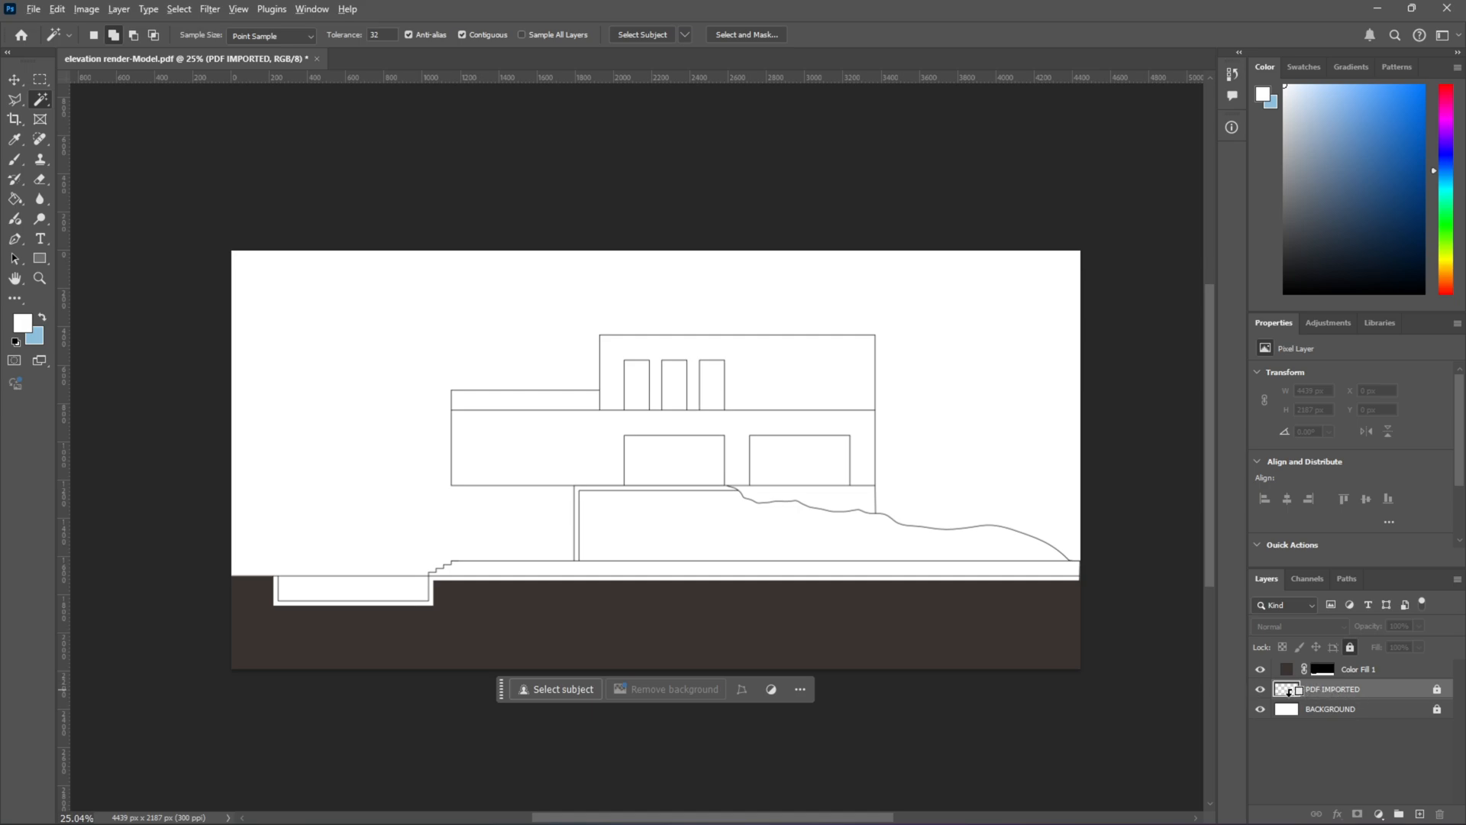
pyautogui.scroll(3, 344, 601)
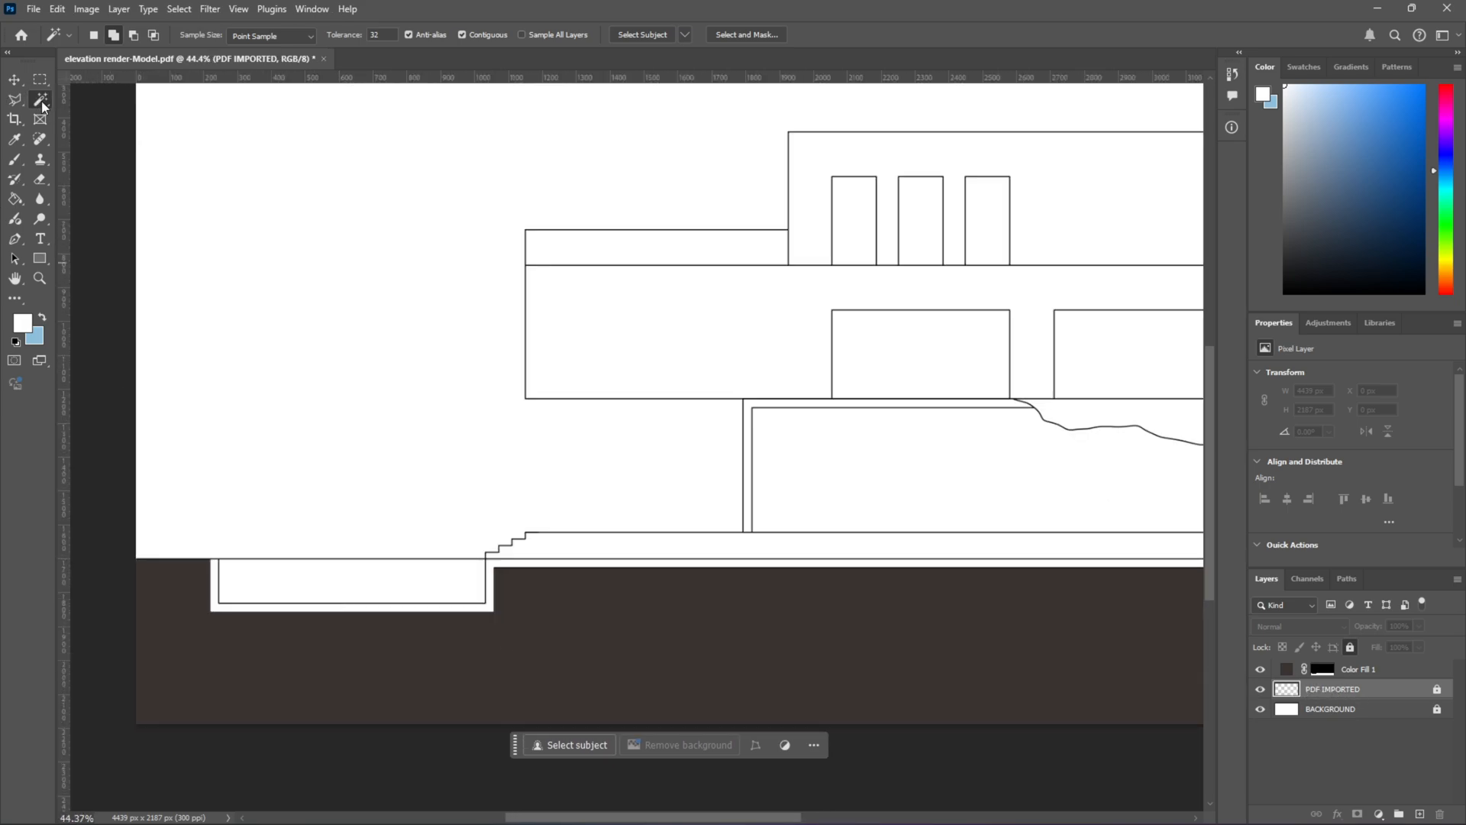
pyautogui.click(488, 592)
pyautogui.scroll(-3, 687, 561)
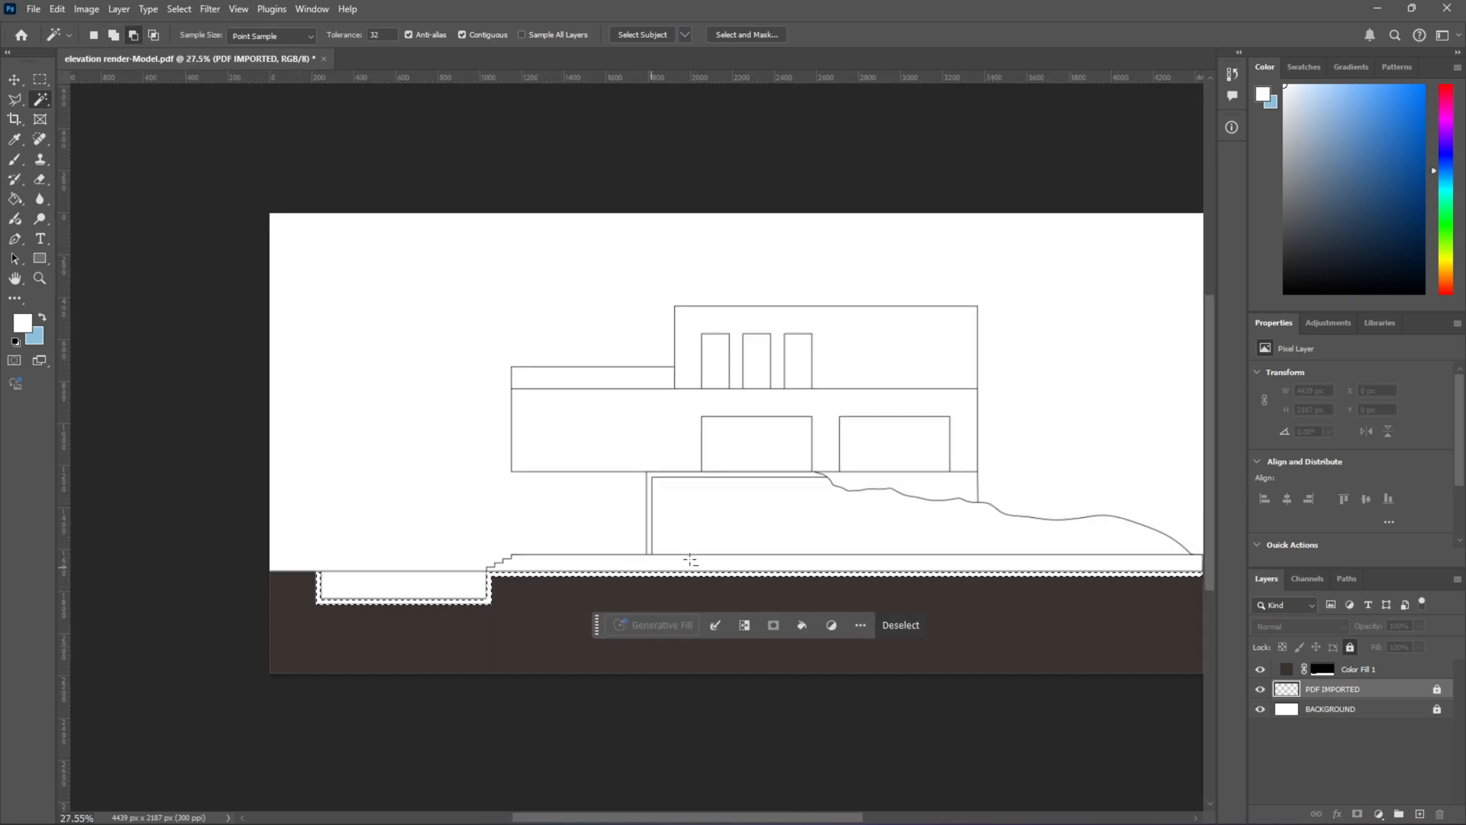
pyautogui.scroll(1, 588, 527)
pyautogui.keyDown('shift'); pyautogui.click(620, 462); pyautogui.keyUp('shift')
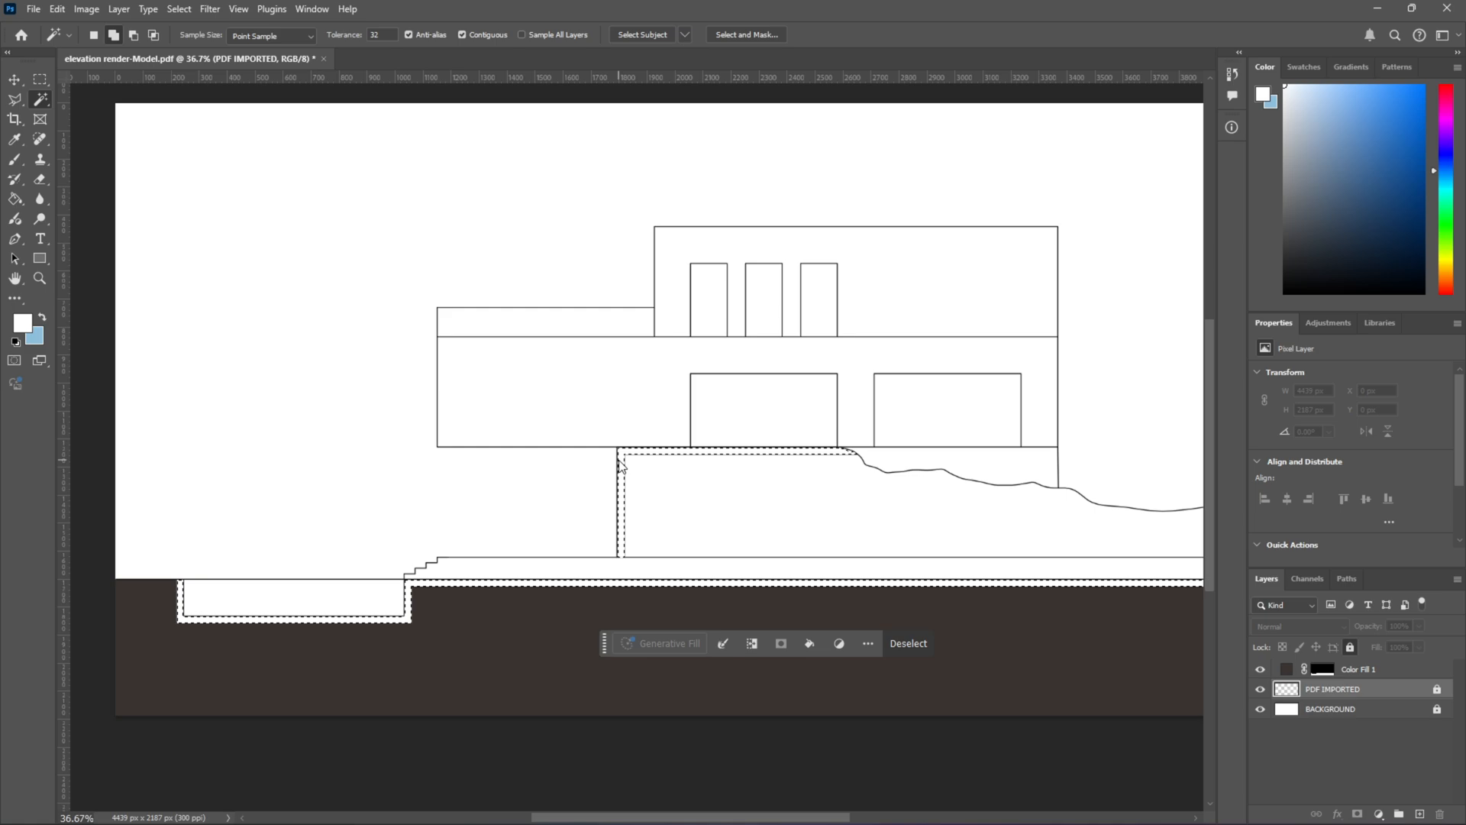
pyautogui.scroll(-1, 620, 463)
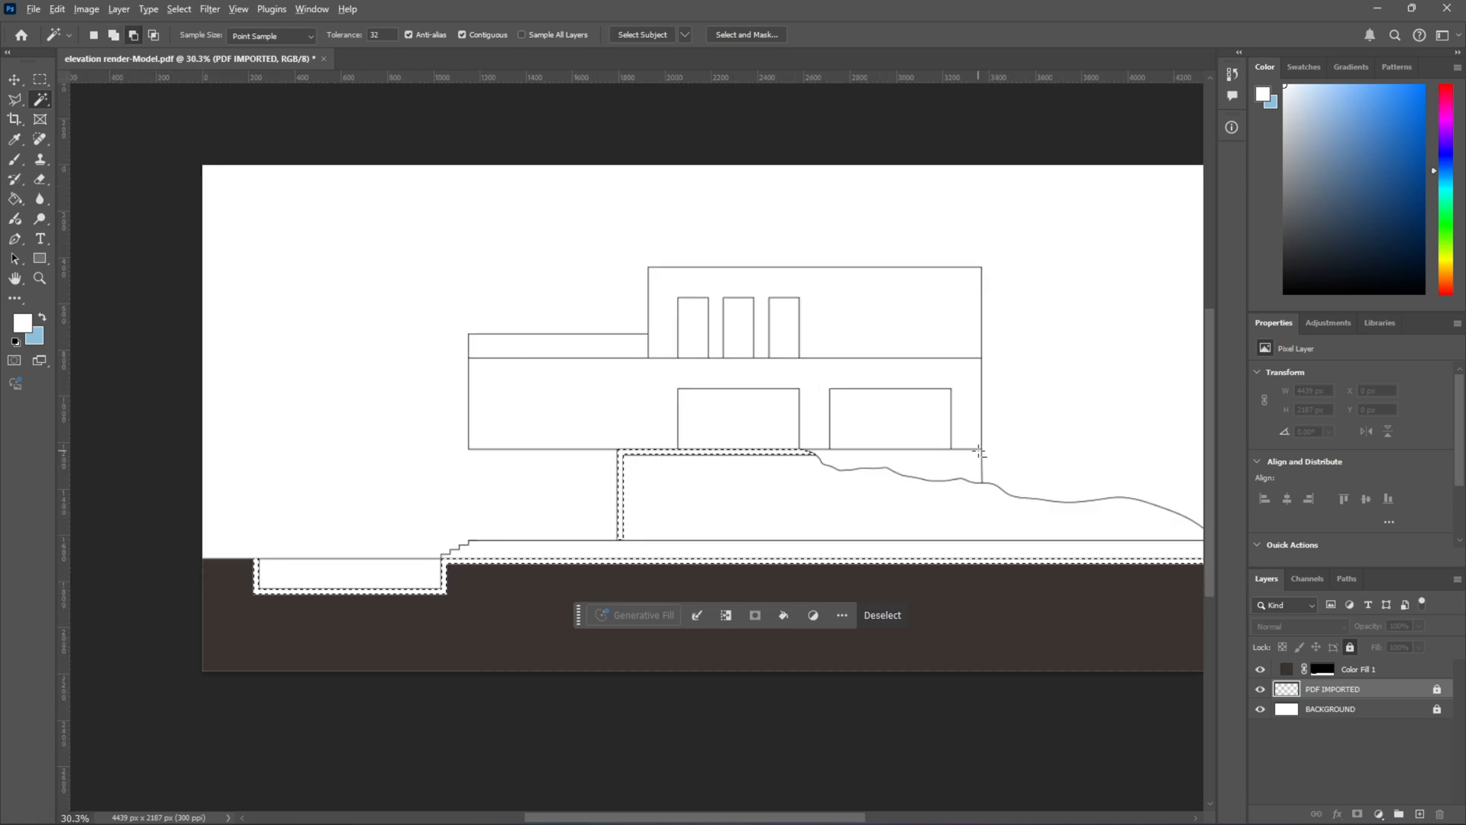
pyautogui.scroll(1, 945, 466)
pyautogui.keyDown('shift'); pyautogui.click(944, 465); pyautogui.keyUp('shift')
pyautogui.scroll(-3, 897, 461)
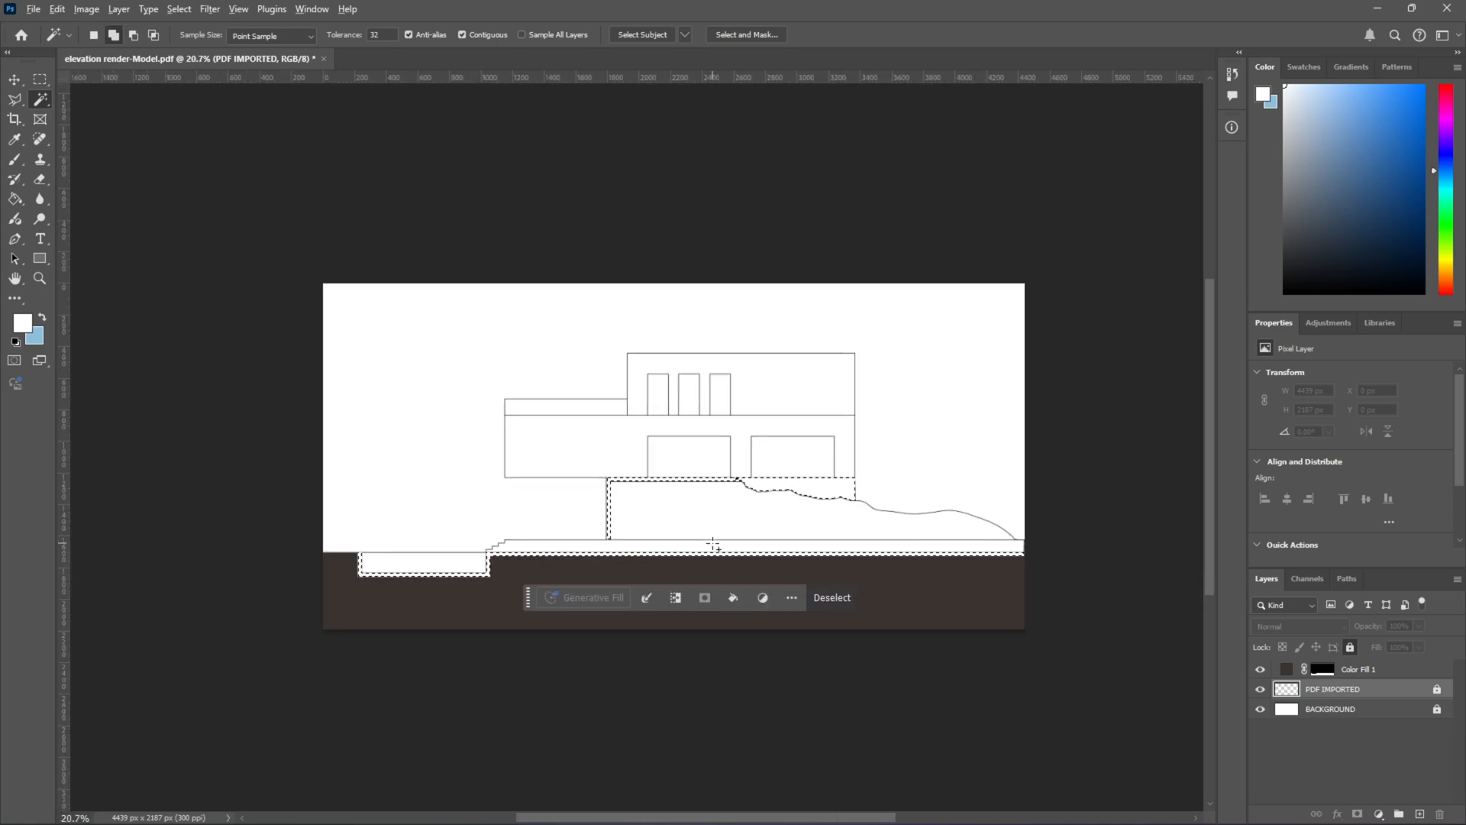
pyautogui.scroll(1, 713, 544)
pyautogui.scroll(1, 712, 543)
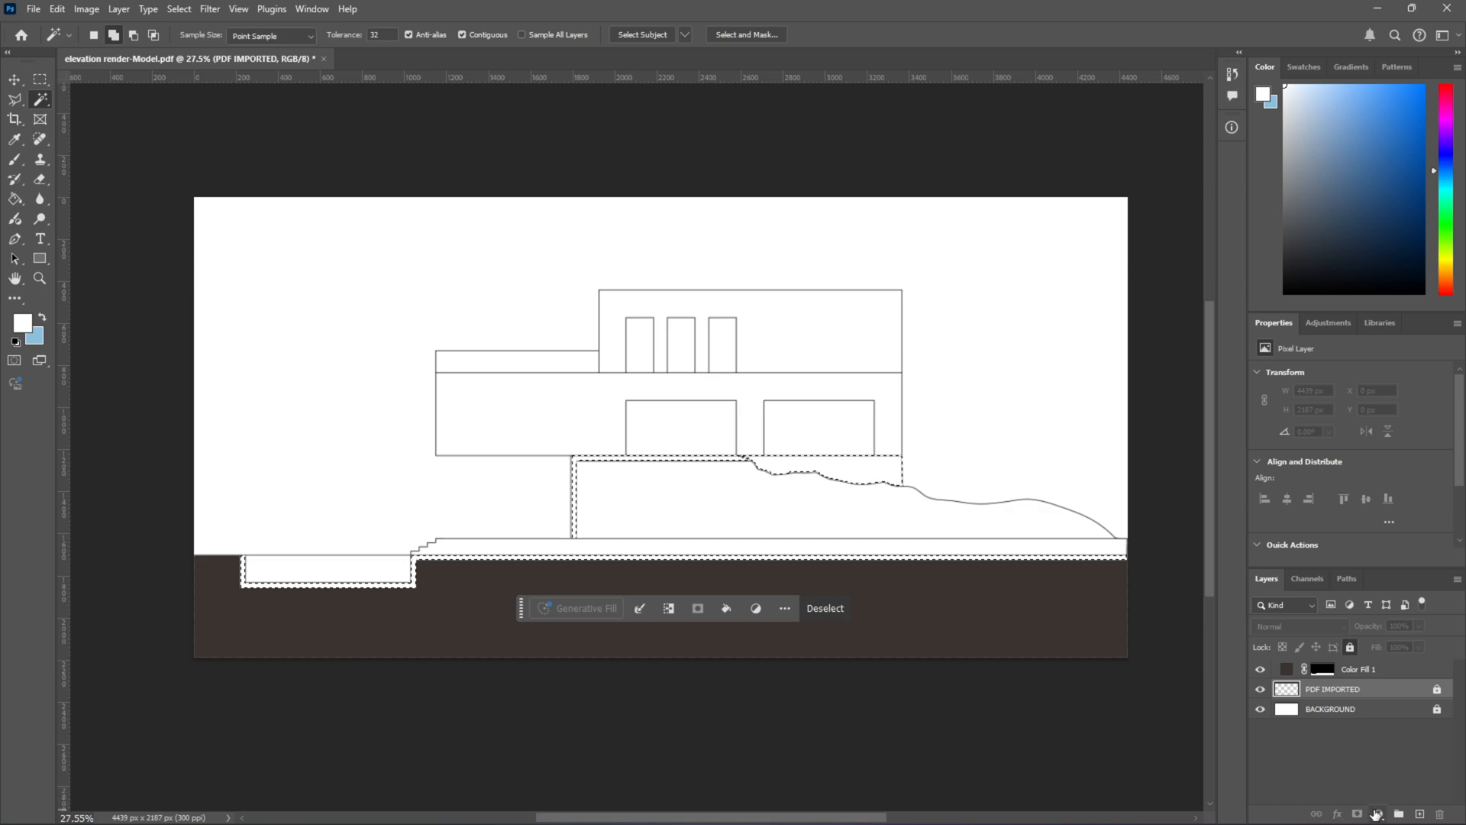
# Step: Add a Solid Color fill layer in dark greyish brown over the selected slab, wall and wedge areas
pyautogui.click(1379, 814)
pyautogui.click(1361, 544)
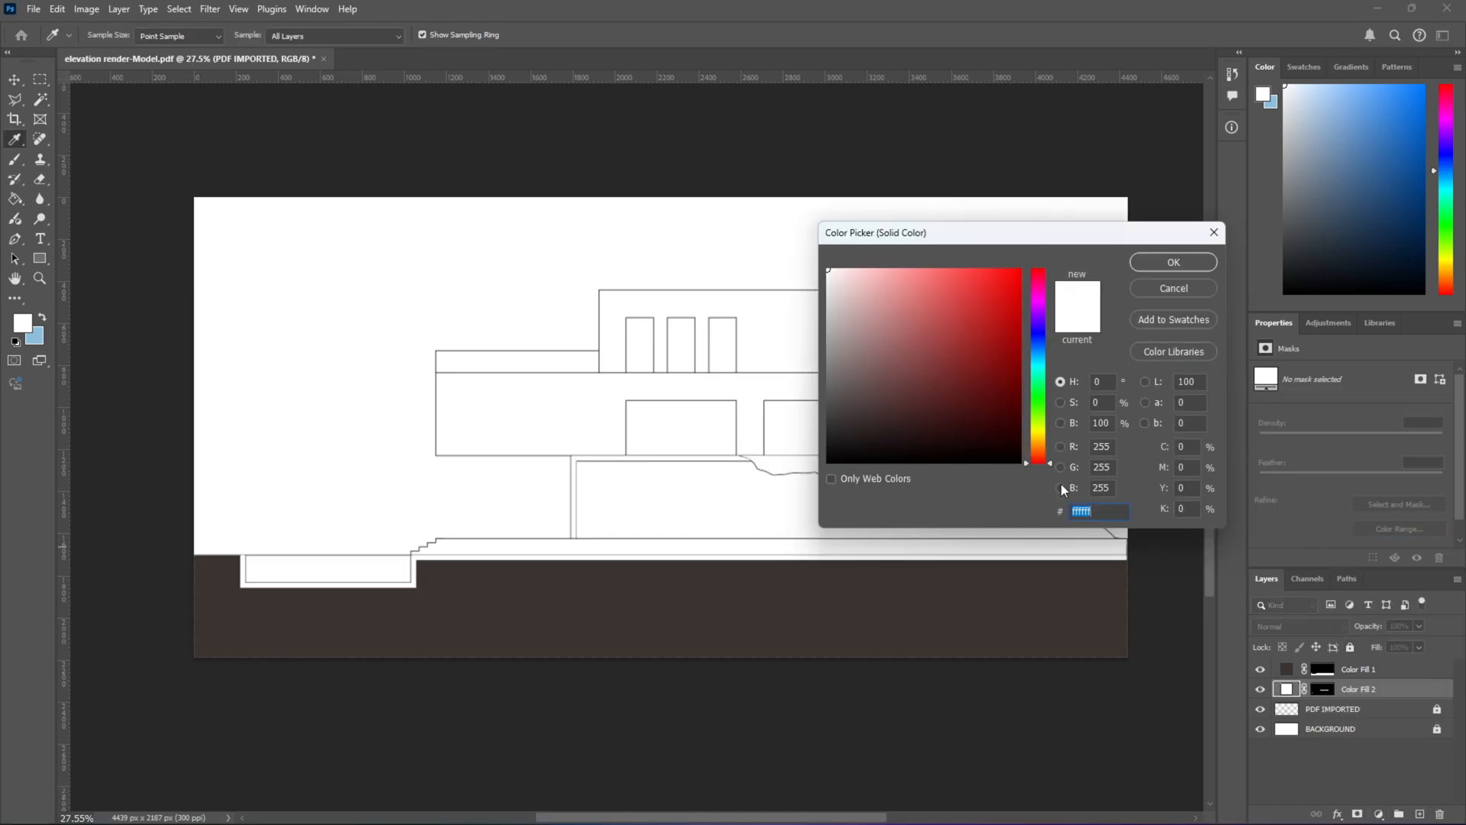
pyautogui.click(862, 406)
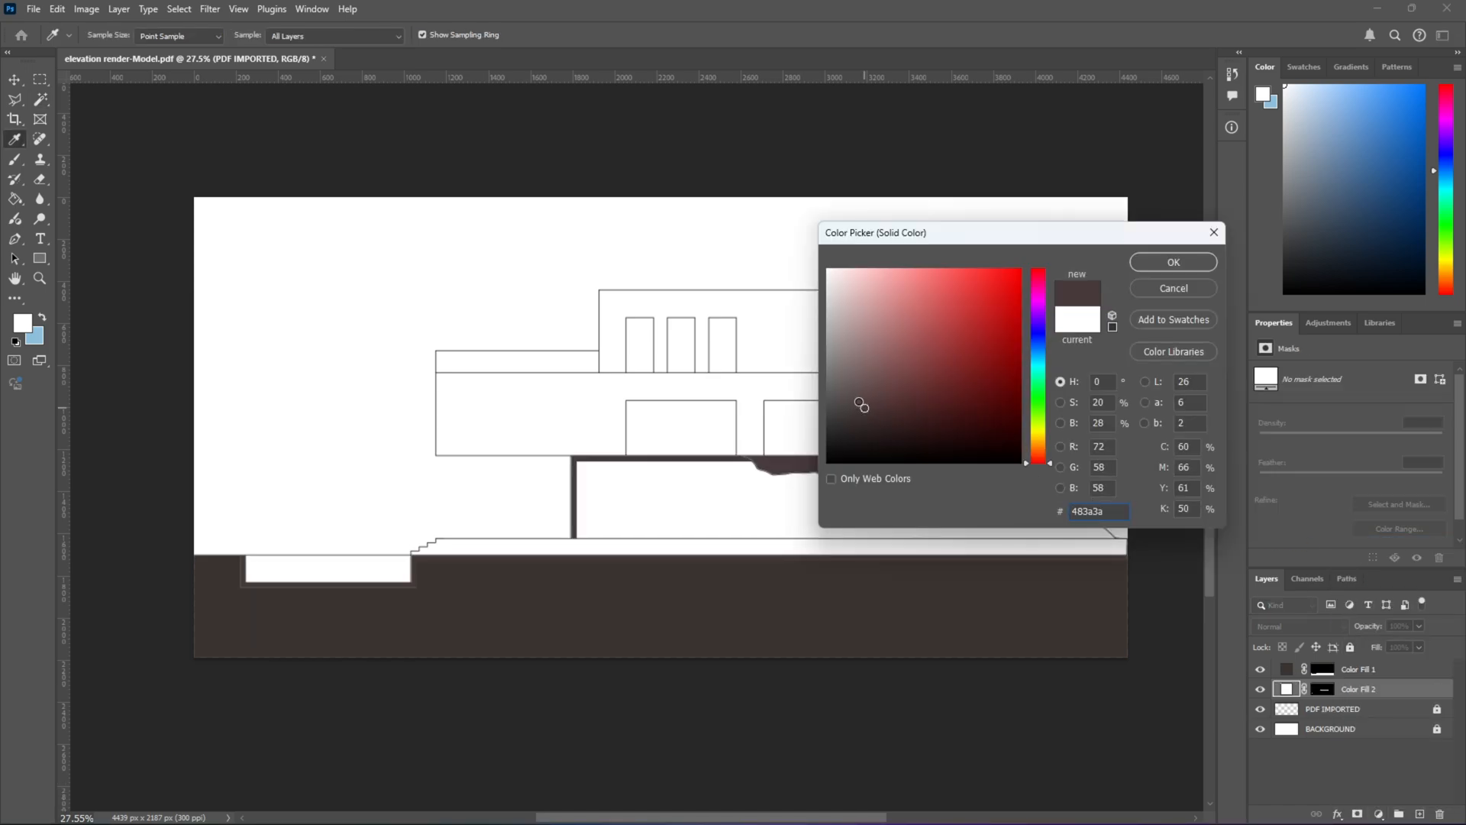
pyautogui.click(859, 402)
pyautogui.moveTo(862, 401); pyautogui.dragTo(863, 406)
pyautogui.click(859, 407)
pyautogui.moveTo(860, 407); pyautogui.dragTo(841, 405)
pyautogui.click(1158, 267)
pyautogui.press('w')
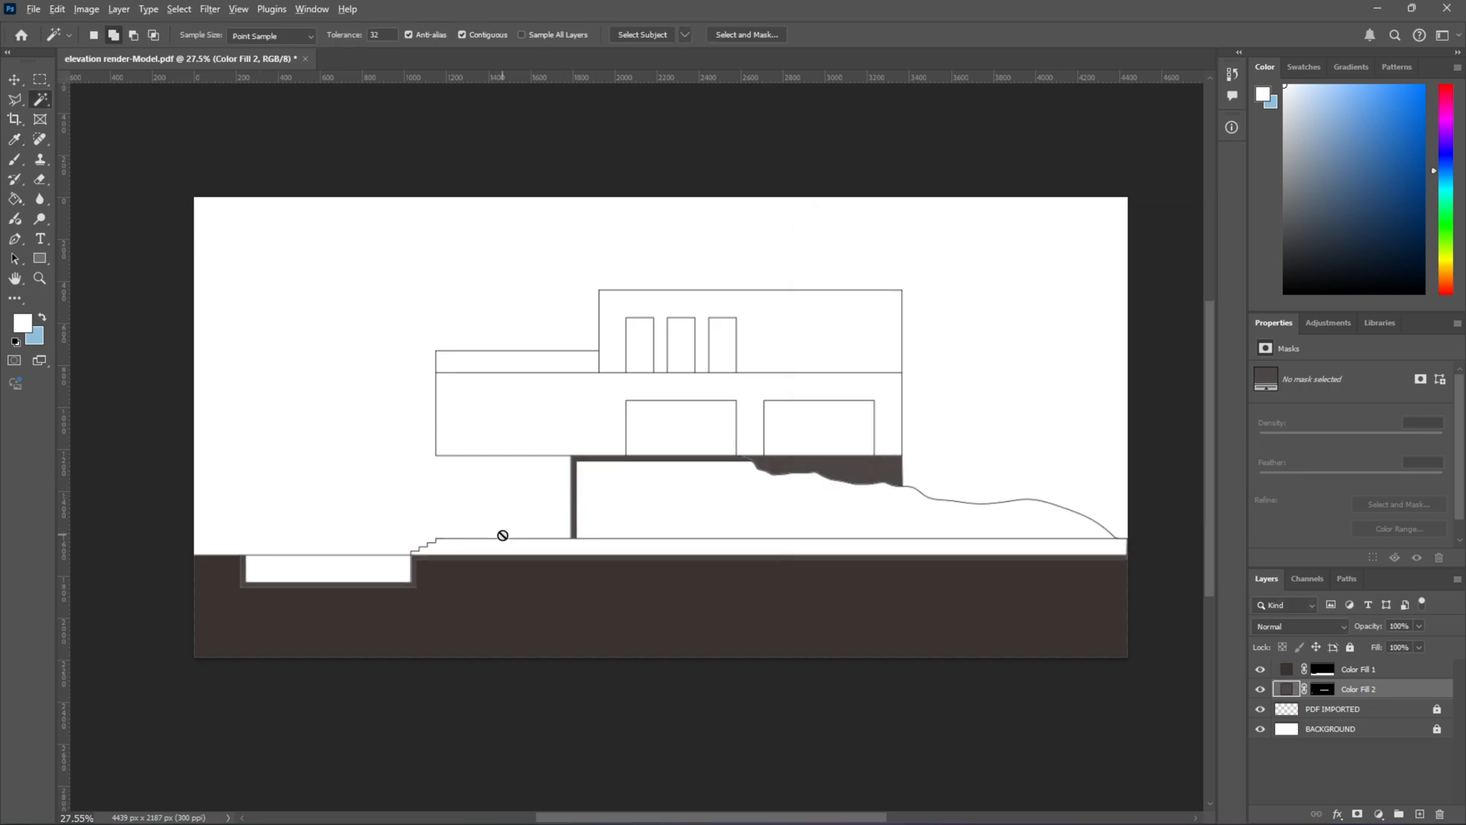
# Step: Darken the ground fill by setting the Color Fill 1 layer's colour to #322c29
pyautogui.scroll(1, 501, 534)
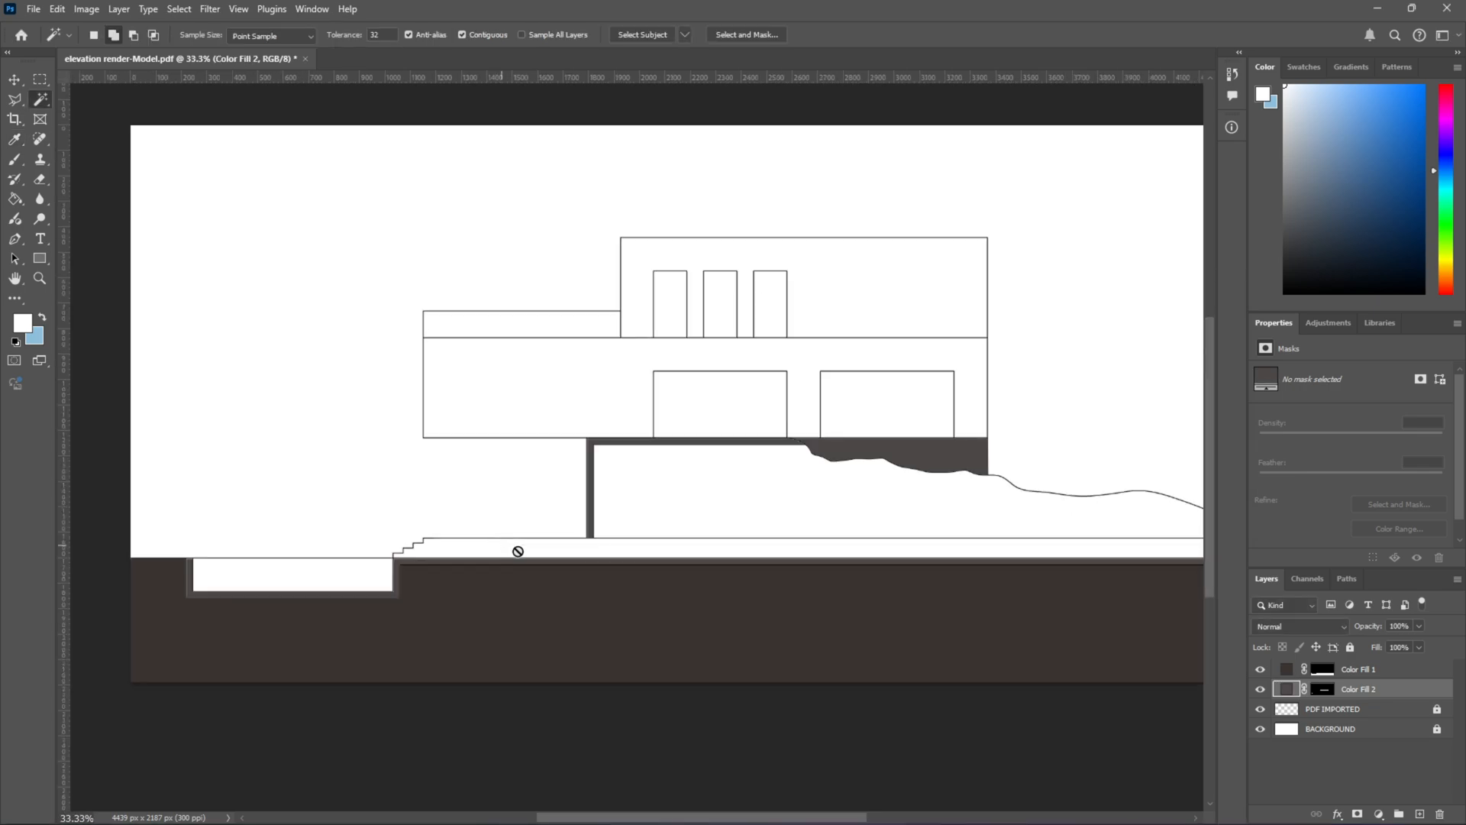
pyautogui.click(1287, 670)
pyautogui.doubleClick(1286, 670)
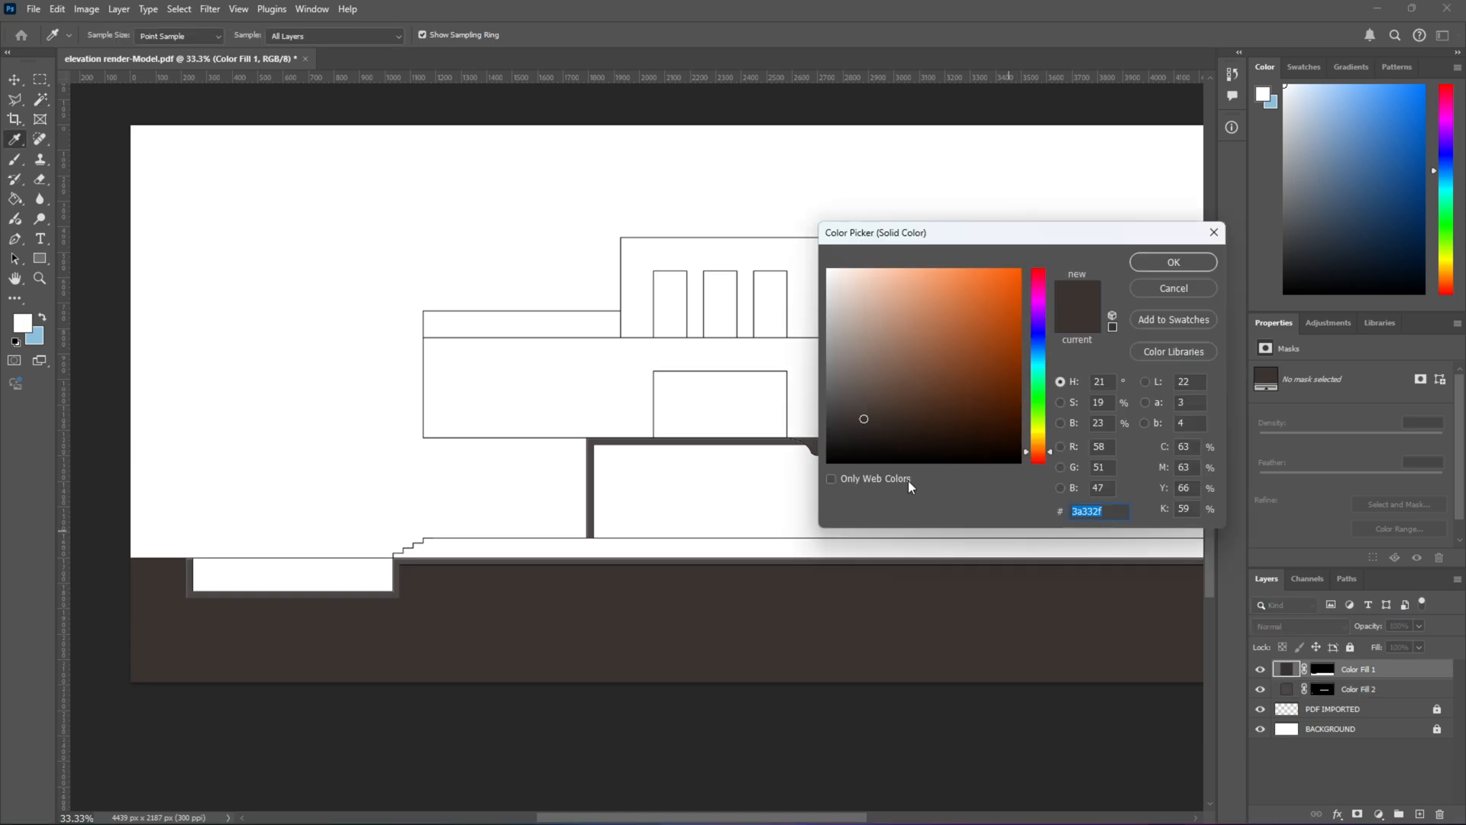
pyautogui.click(865, 415)
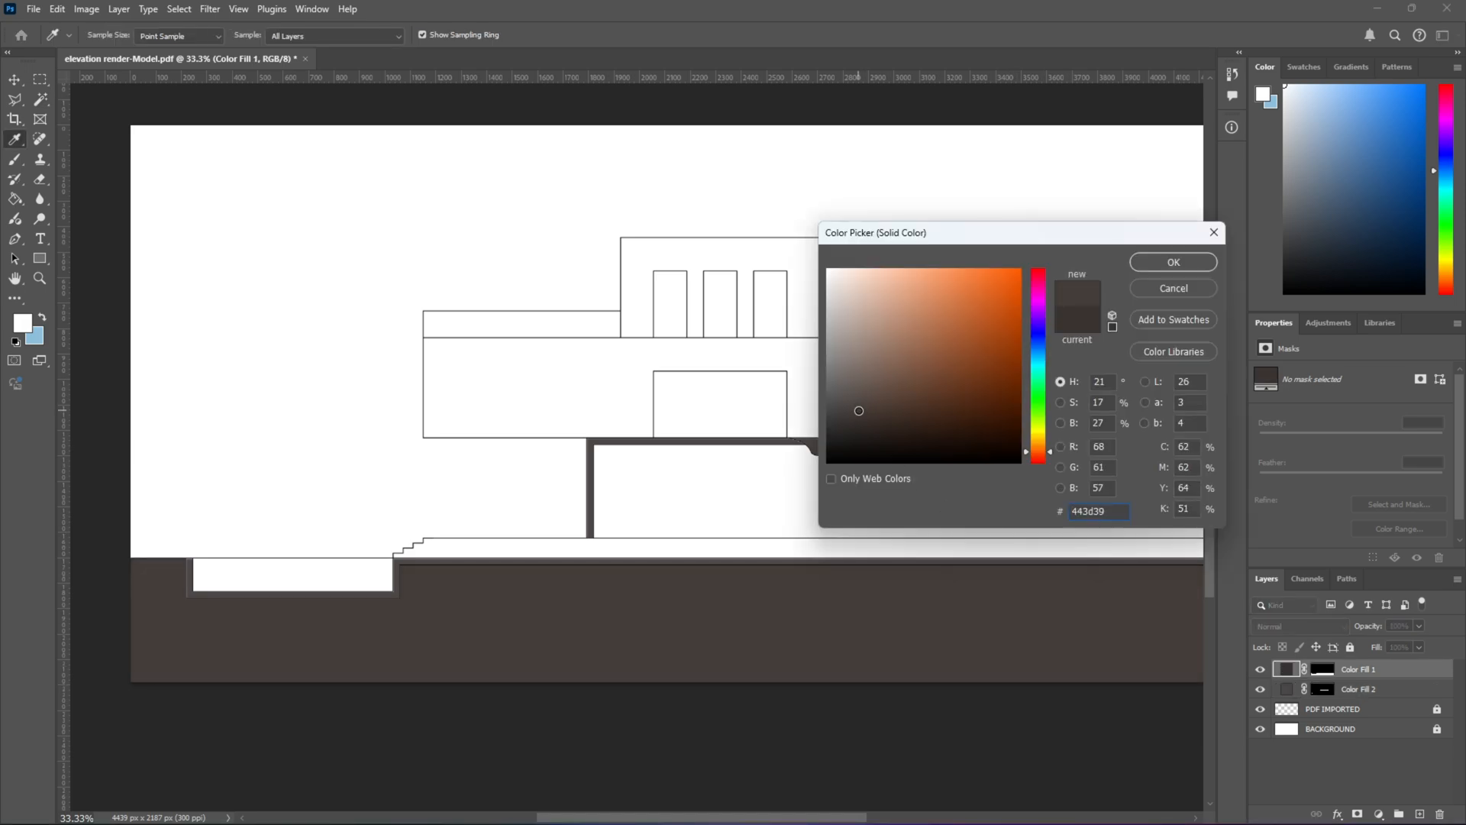
pyautogui.moveTo(859, 411); pyautogui.dragTo(862, 426)
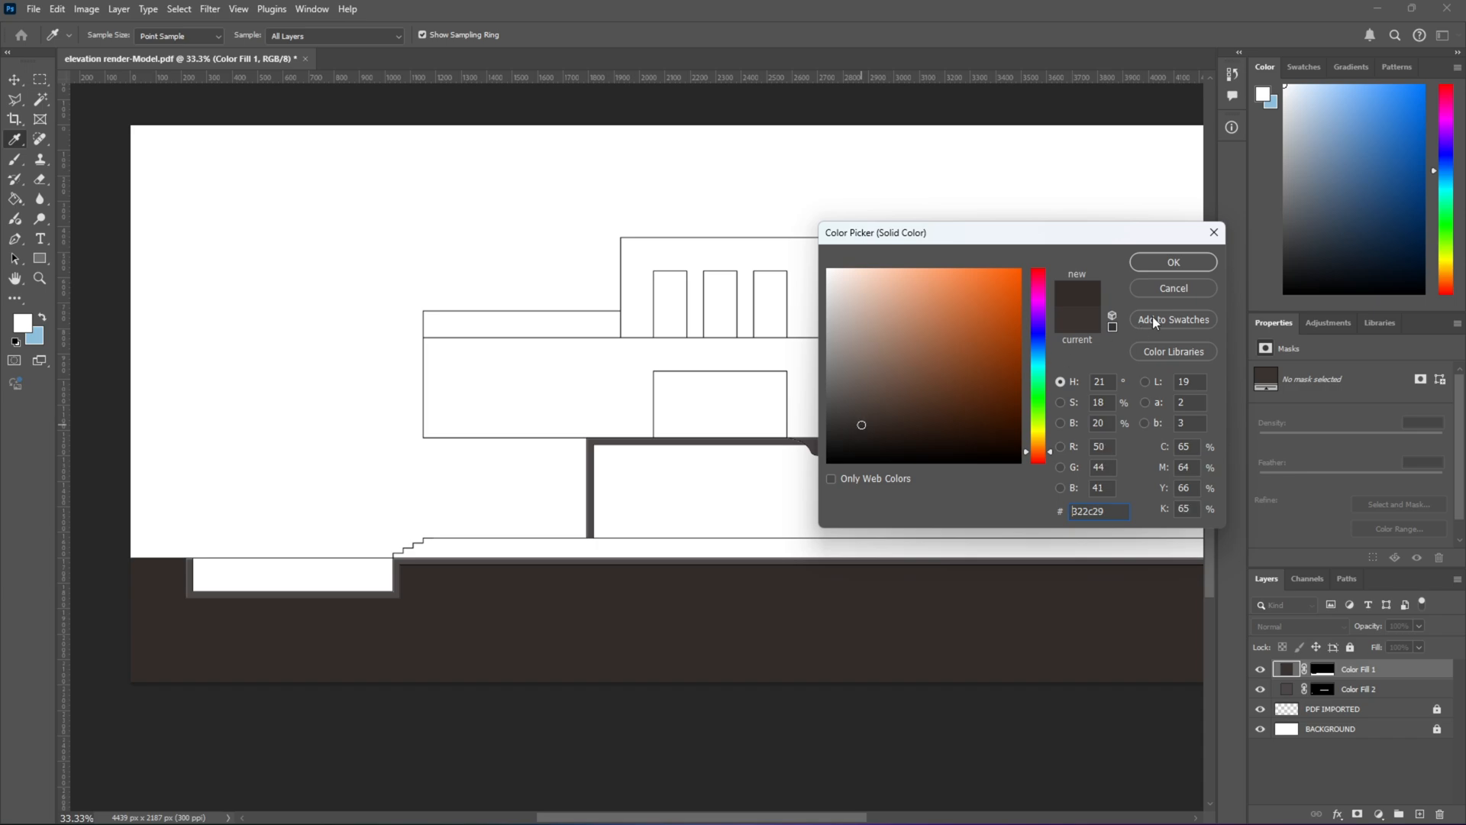
pyautogui.click(1170, 260)
# Step: Lighten the slab and wall fill by setting the Color Fill 2 layer's colour to #655a5a
pyautogui.doubleClick(1287, 689)
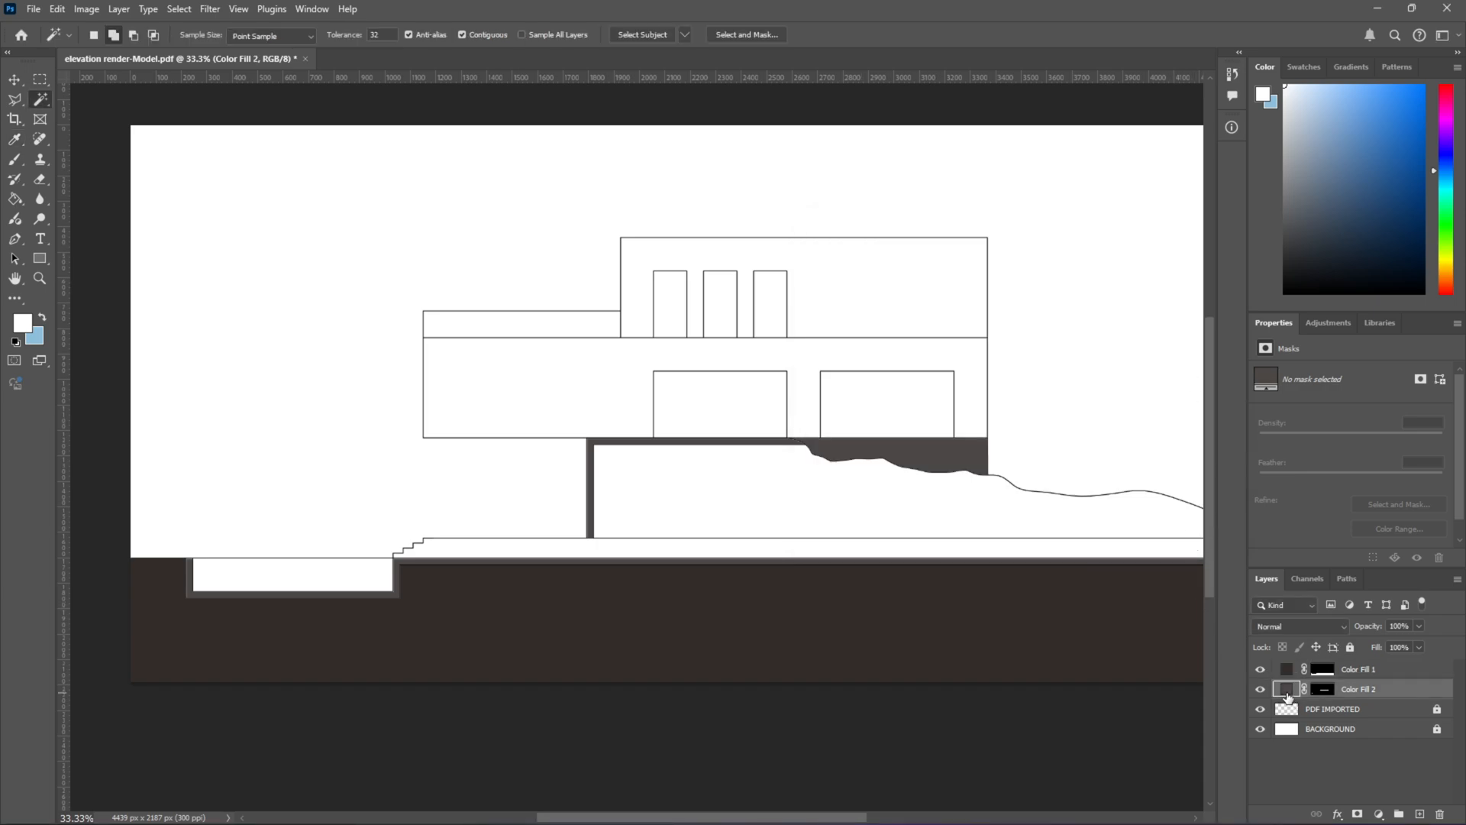
pyautogui.click(844, 388)
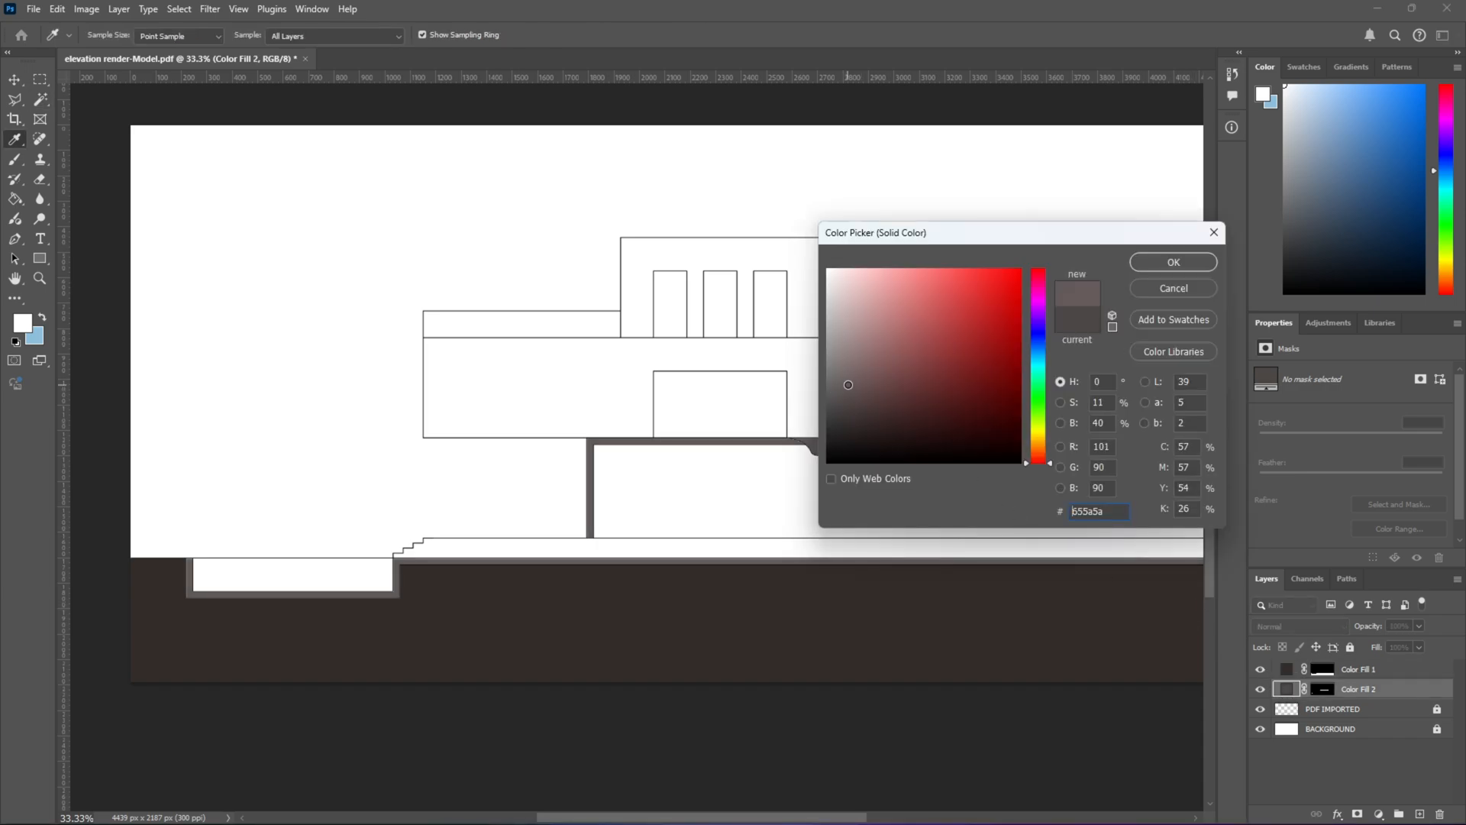
pyautogui.click(848, 384)
pyautogui.click(1147, 266)
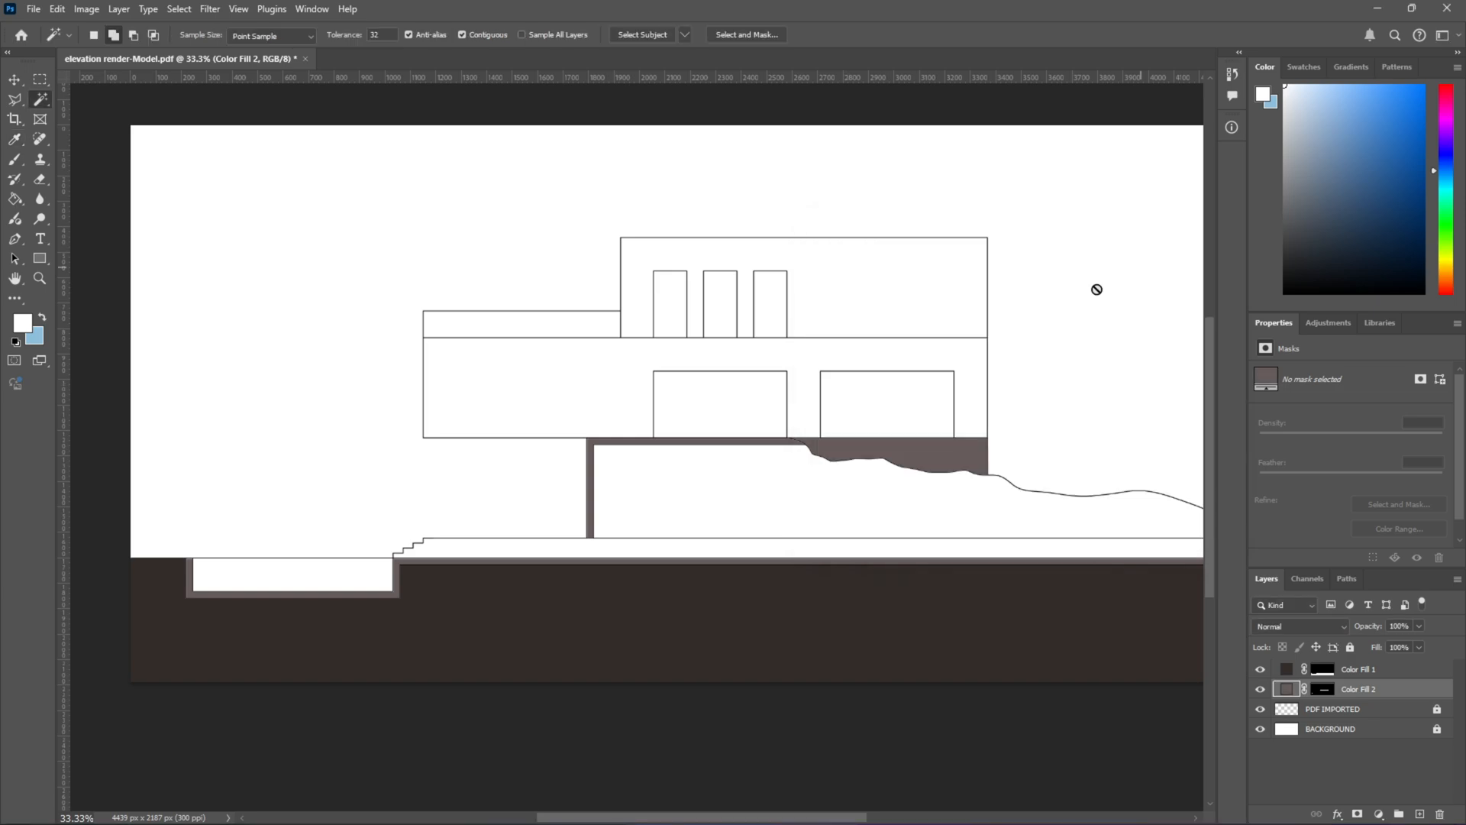
# Step: Select the stepped floor strip above the slab with the Magic Wand on the PDF IMPORTED layer
pyautogui.scroll(-1, 550, 546)
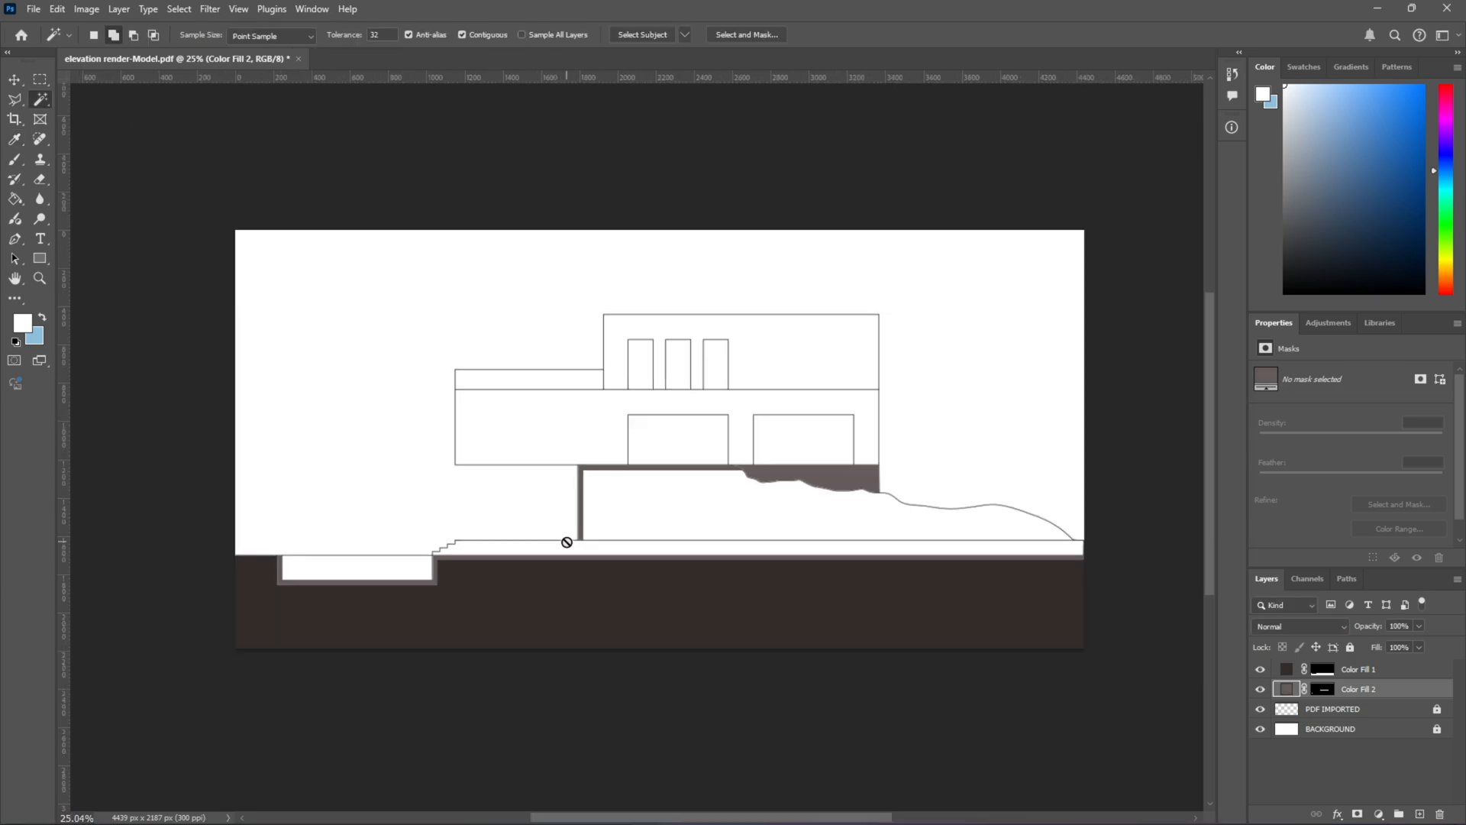
pyautogui.press('alt')
pyautogui.scroll(1, 435, 478)
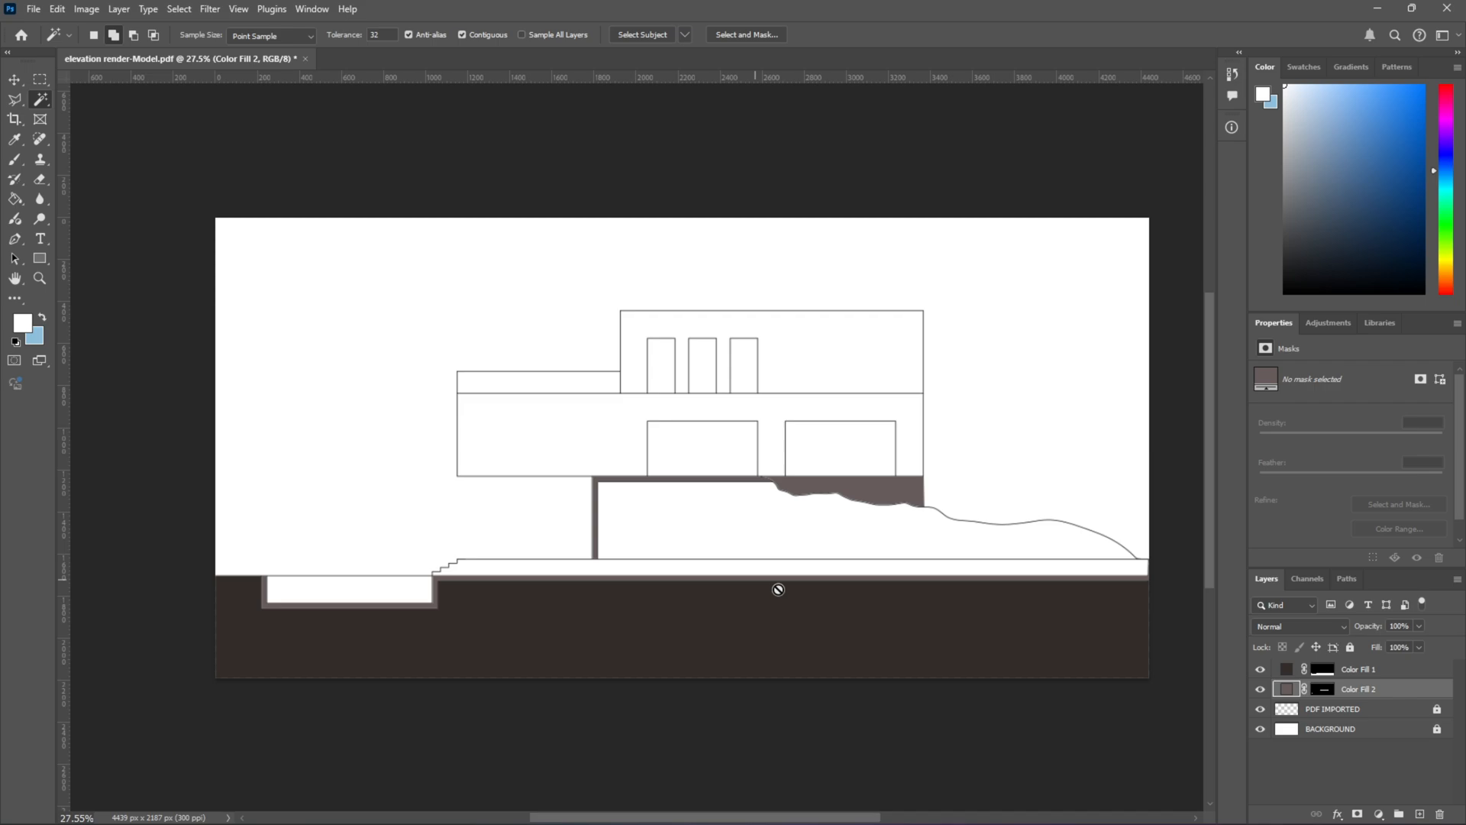
pyautogui.click(1292, 710)
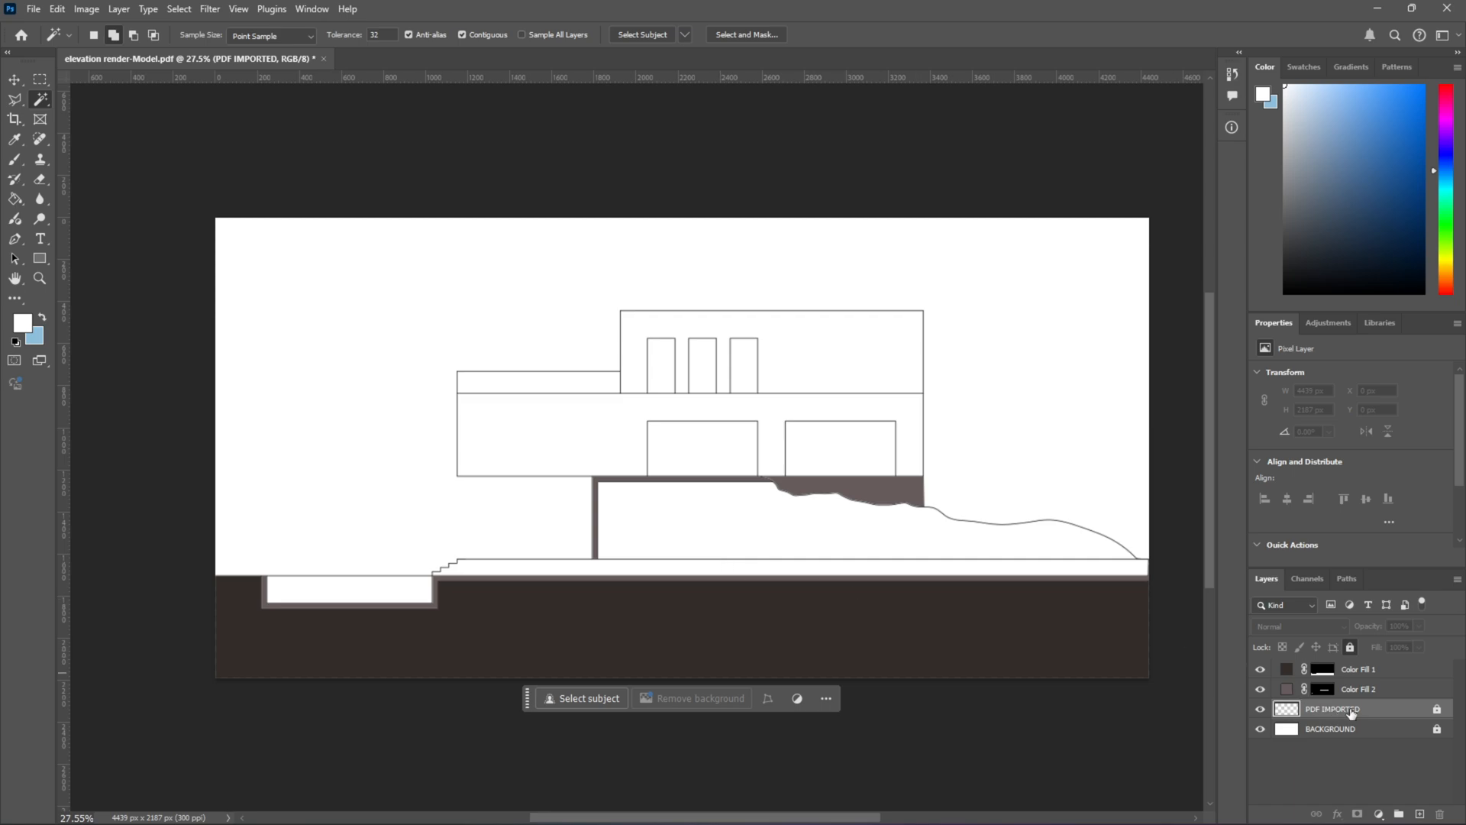
pyautogui.click(722, 568)
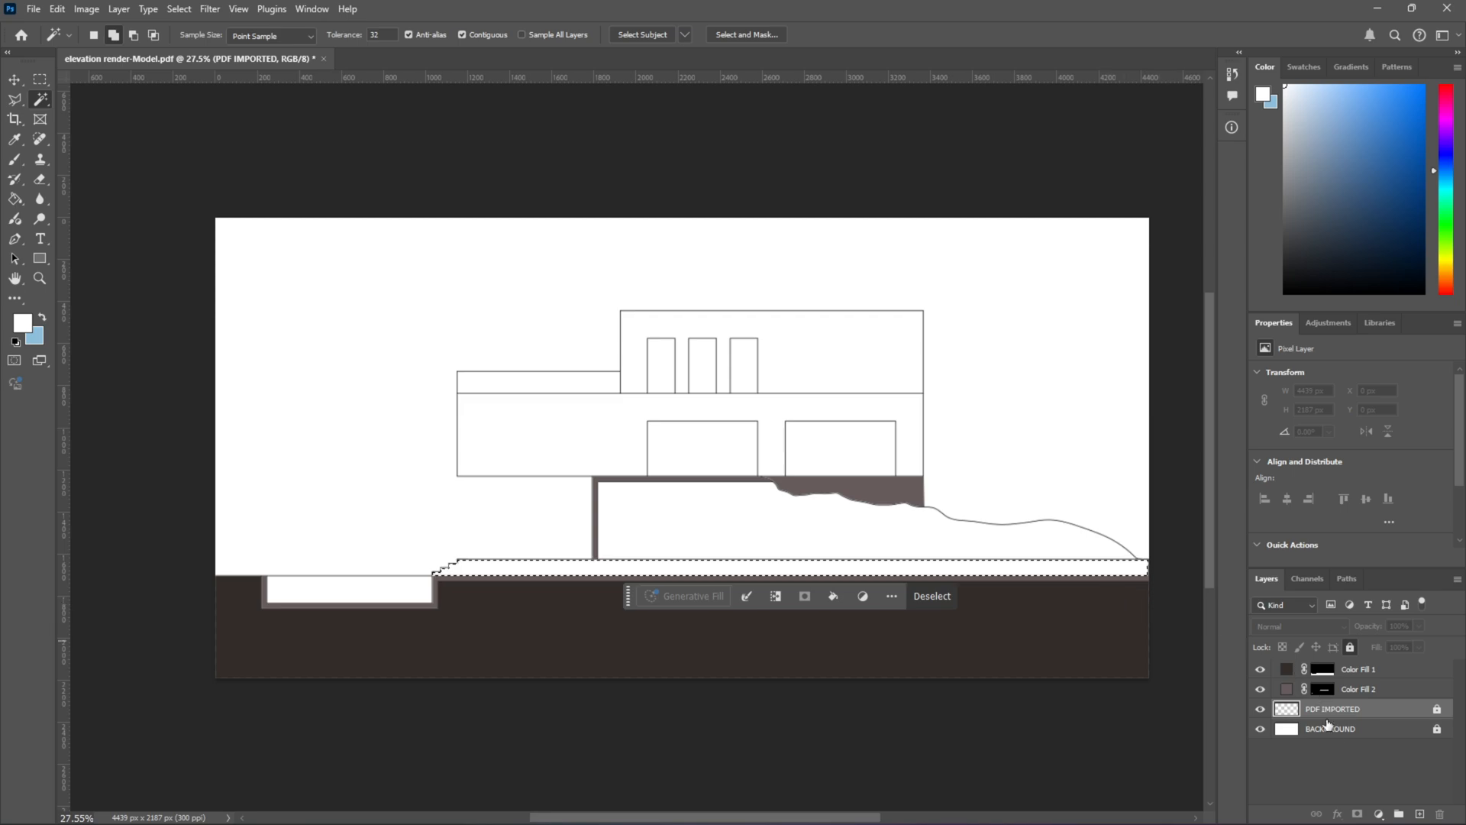
# Step: Add a Solid Color fill layer in near-black #212121 over the selected floor strip
pyautogui.click(1377, 815)
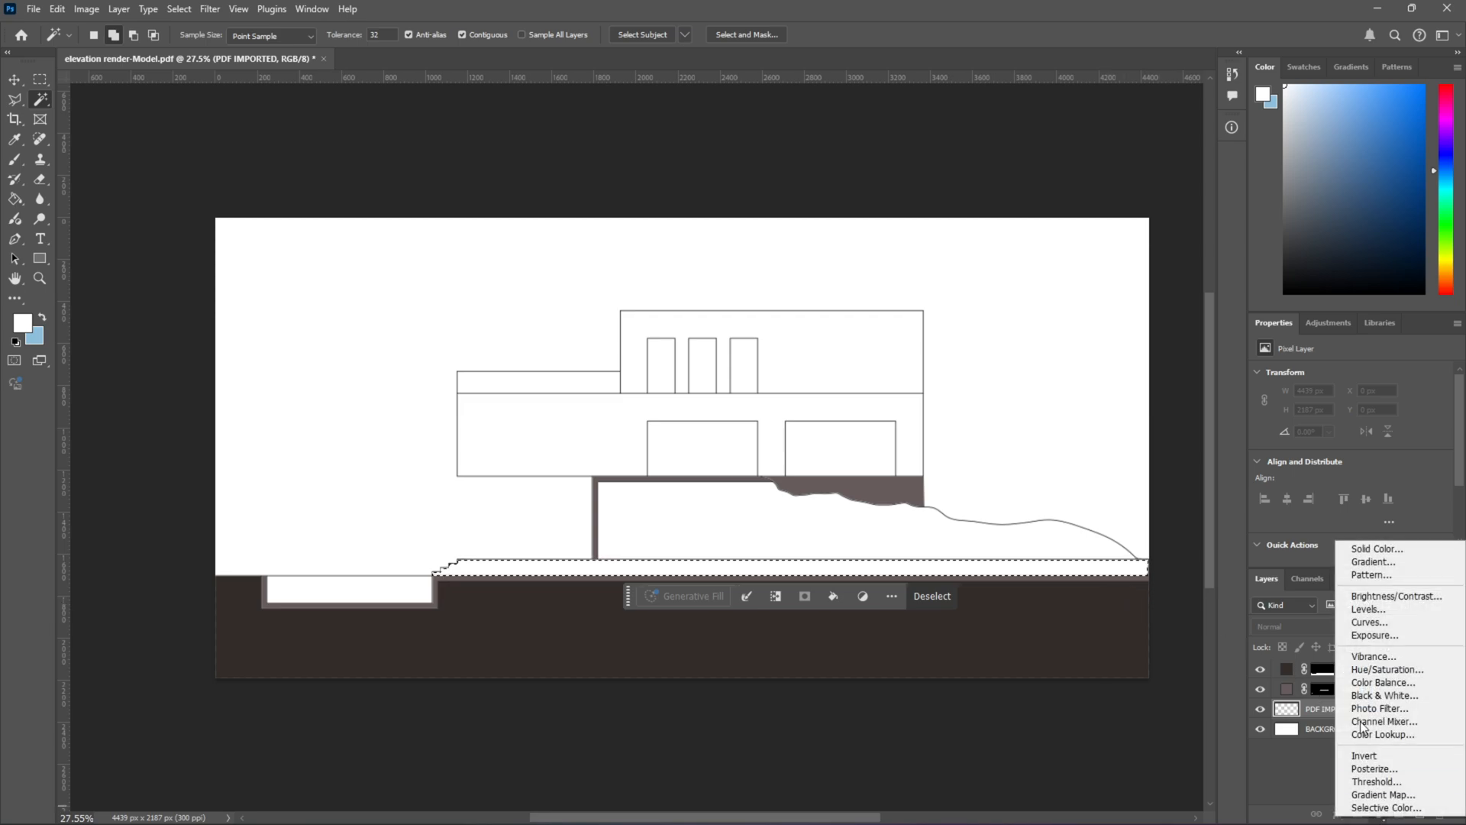
pyautogui.click(1362, 549)
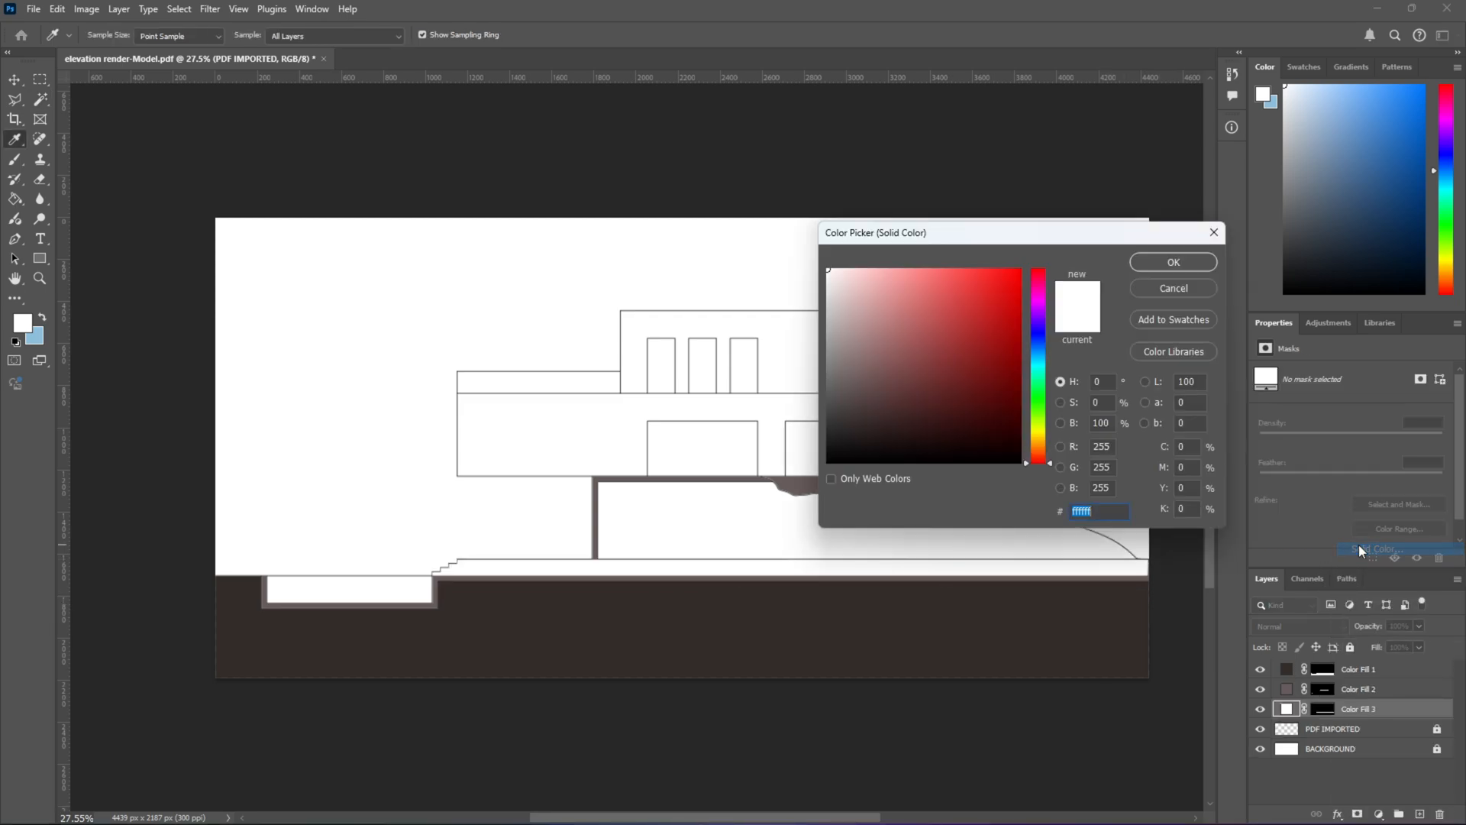
pyautogui.moveTo(875, 357)
pyautogui.mouseDown()
pyautogui.moveTo(827, 382)
pyautogui.moveTo(830, 439)
pyautogui.mouseUp()
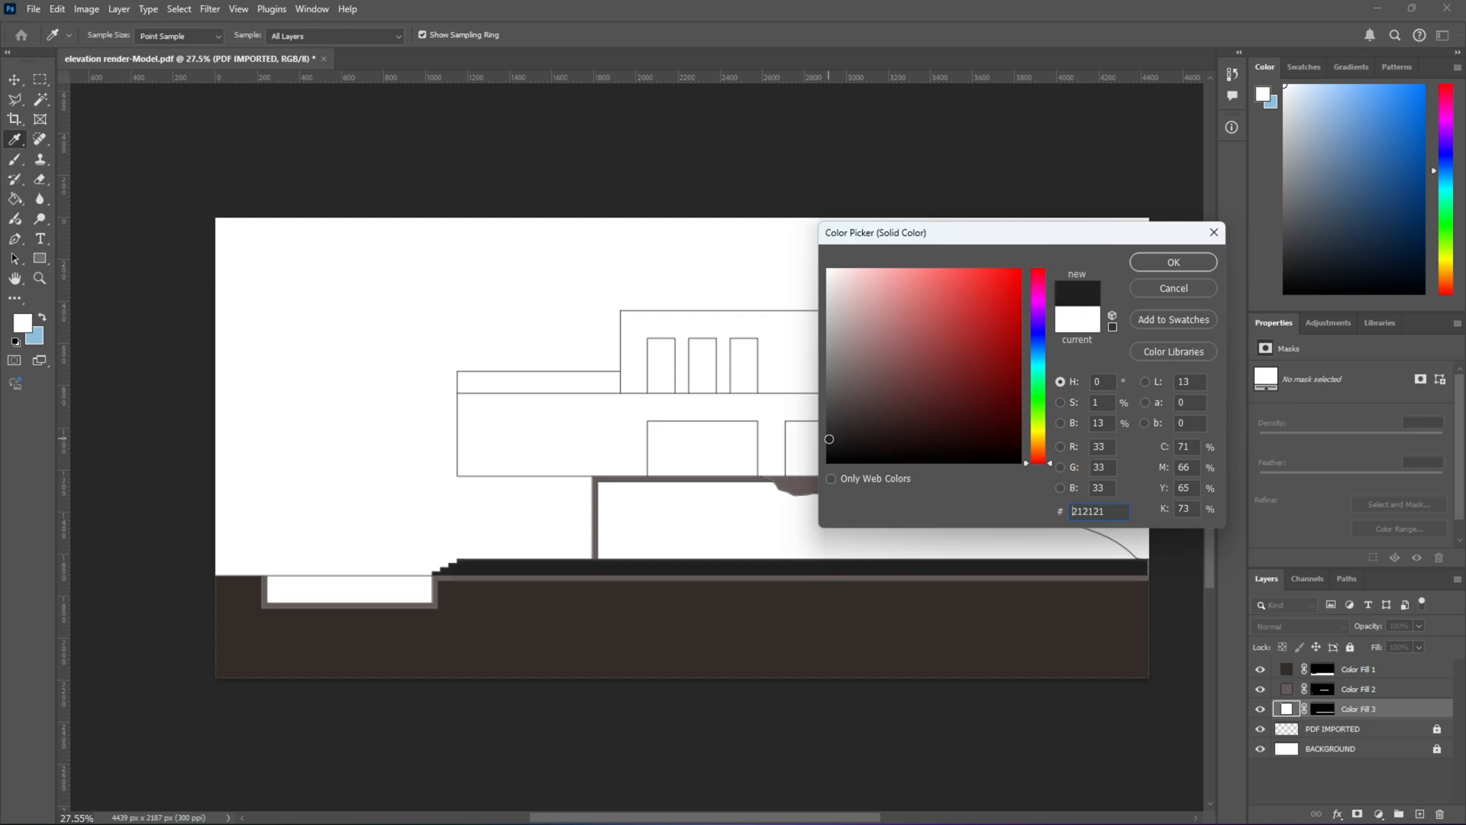
pyautogui.click(1147, 263)
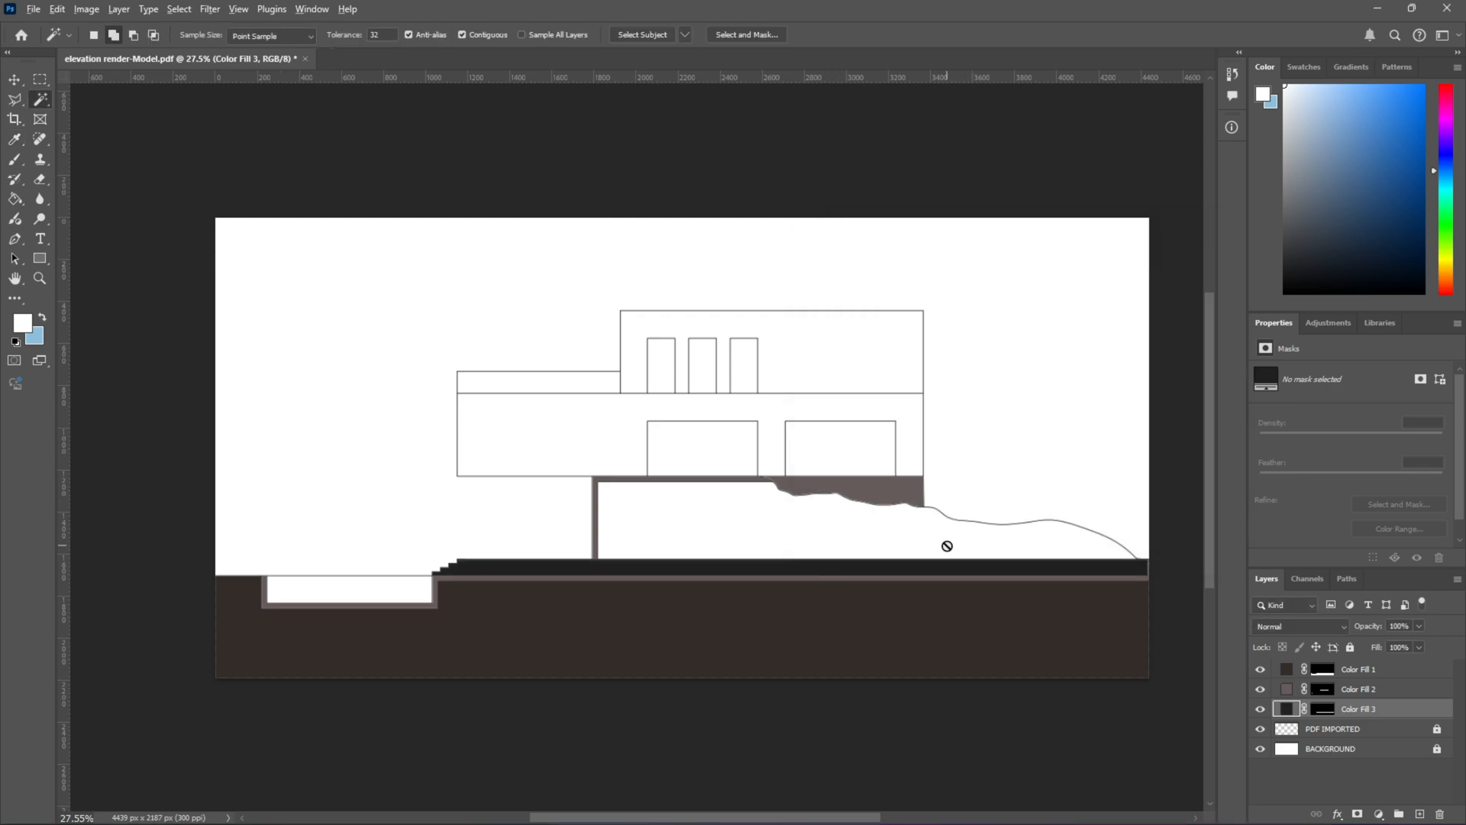
# Step: Put the three Color Fill layers into a group named FILL COLOR and give it a red colour label
pyautogui.scroll(-2, 947, 545)
pyautogui.scroll(3, 628, 556)
pyautogui.scroll(-2, 398, 610)
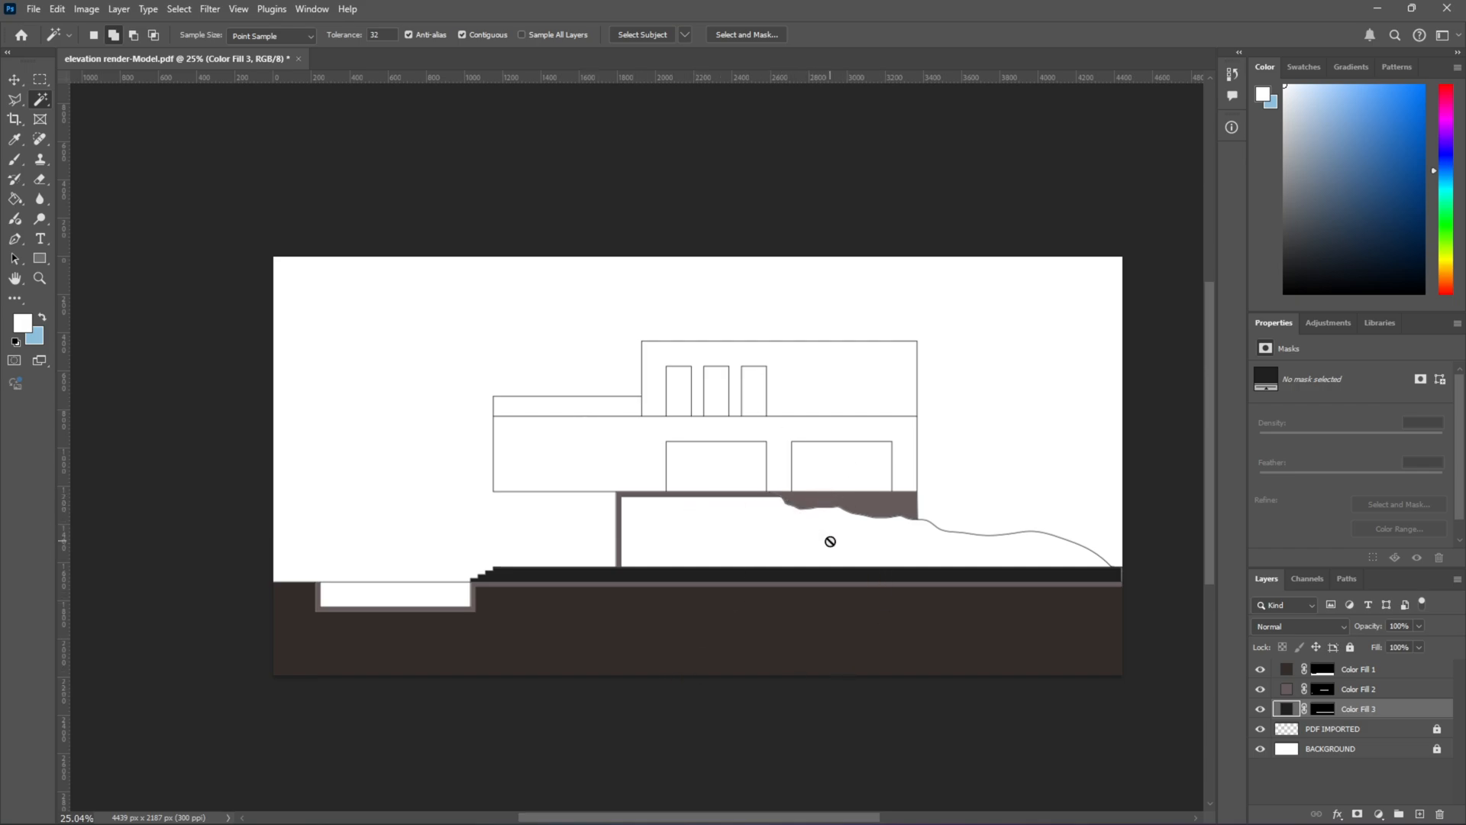
pyautogui.click(1341, 732)
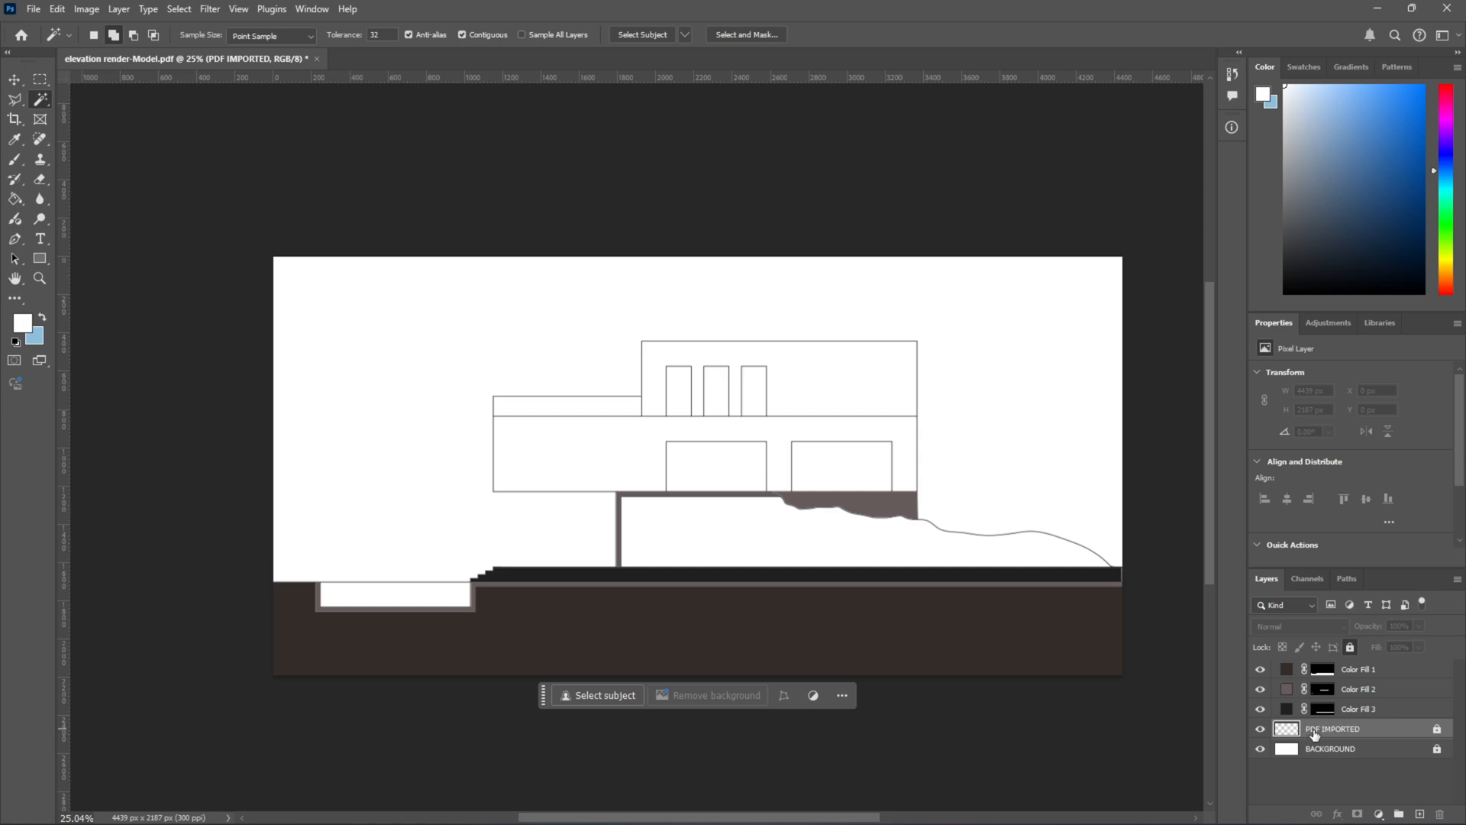
pyautogui.click(1359, 710)
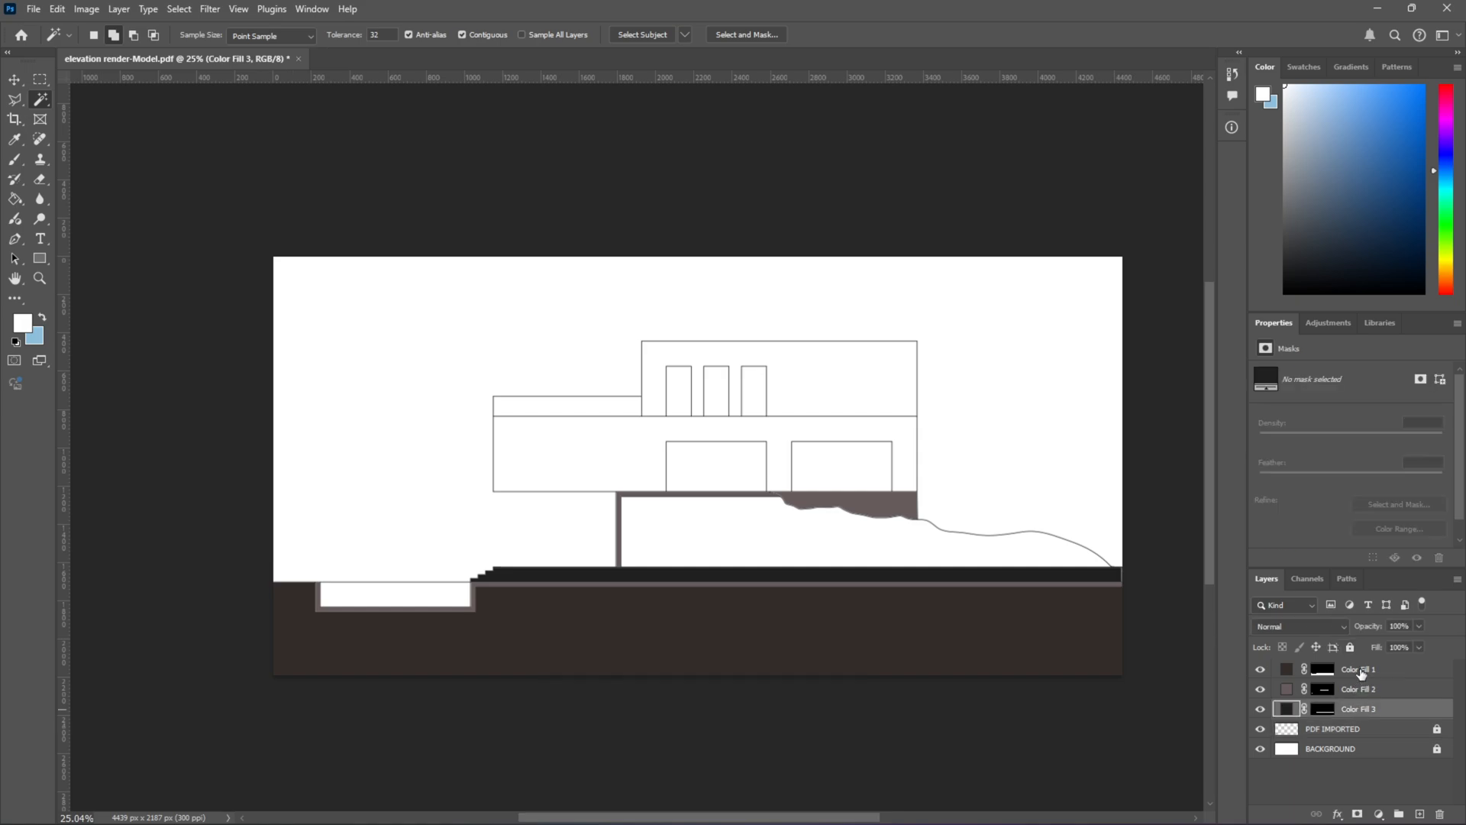
pyautogui.keyDown('shift'); pyautogui.click(1360, 672); pyautogui.keyUp('shift')
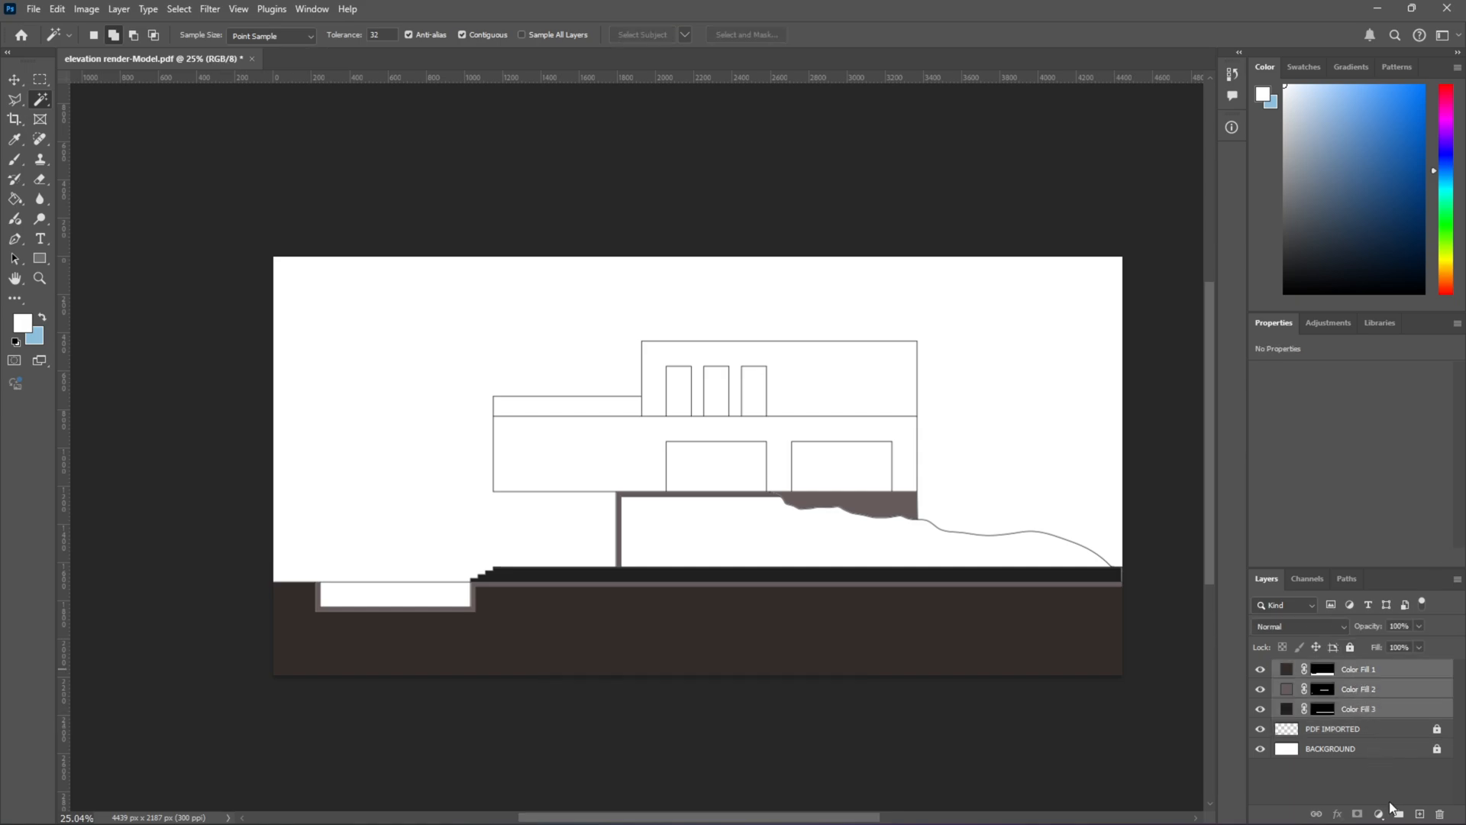
pyautogui.click(1399, 814)
pyautogui.doubleClick(1318, 668)
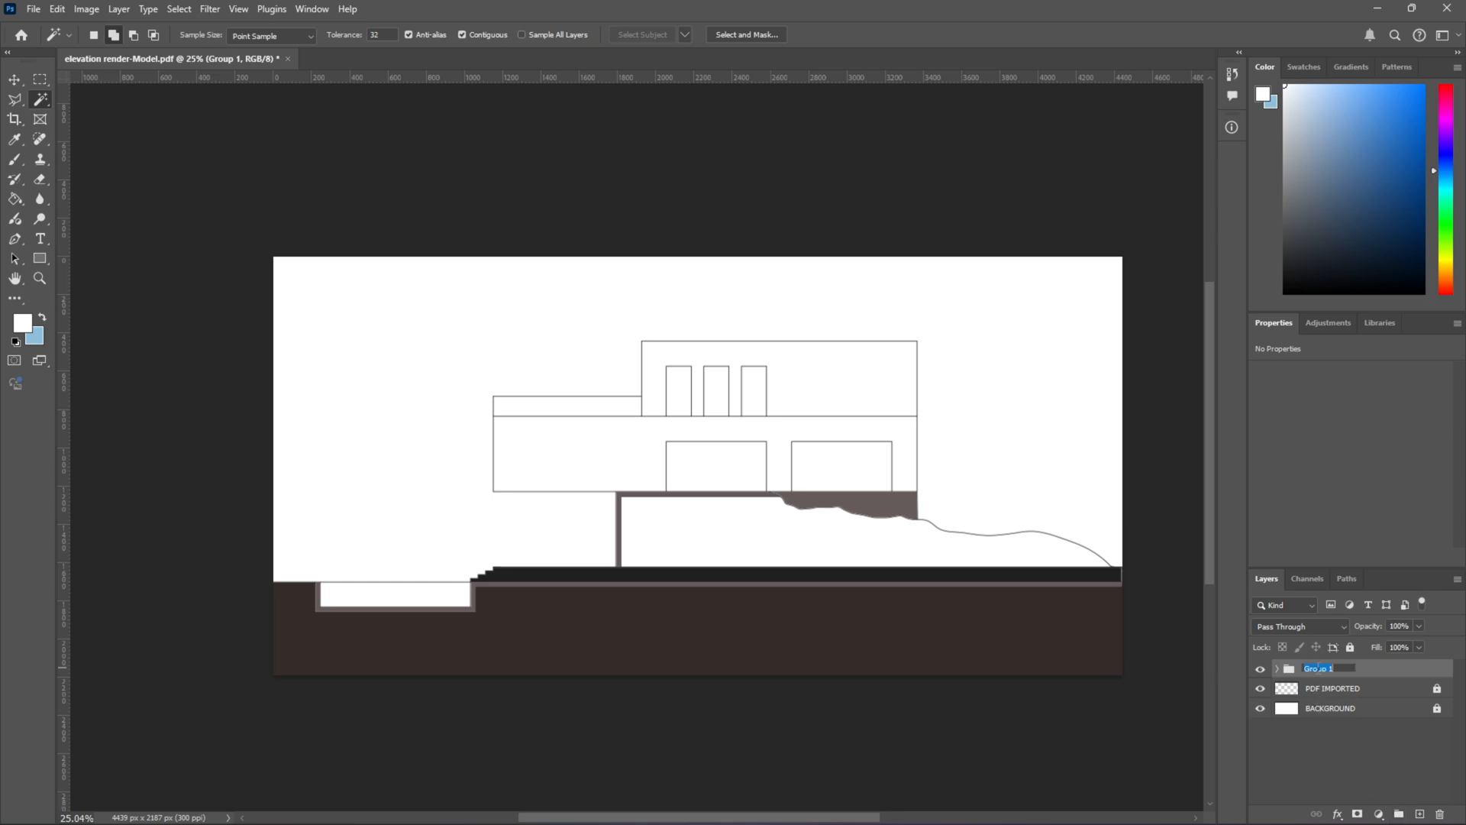
pyautogui.write('FILL COLOR')
pyautogui.press('Return')
pyautogui.rightClick(1256, 664)
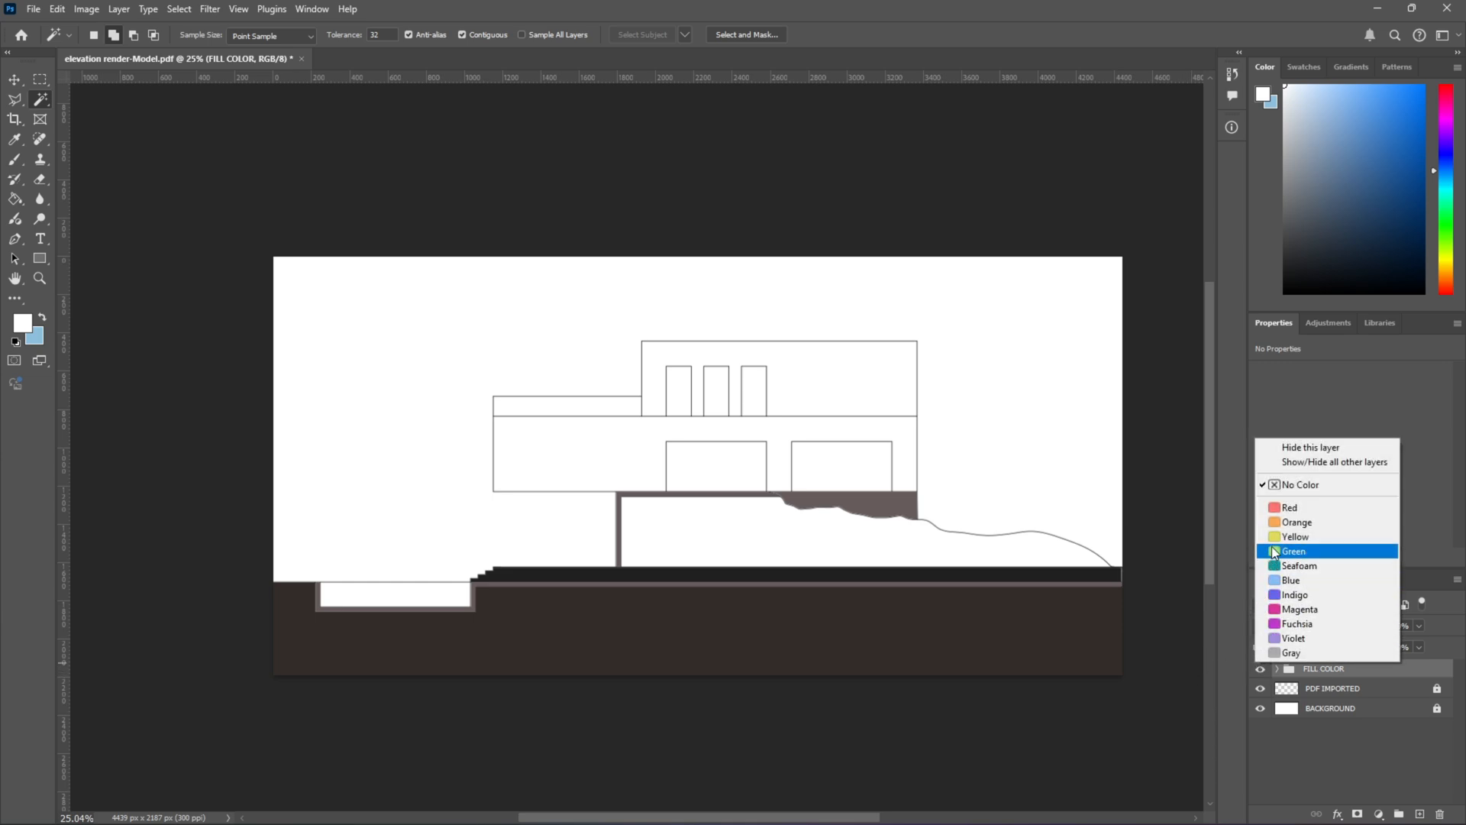
pyautogui.click(1278, 517)
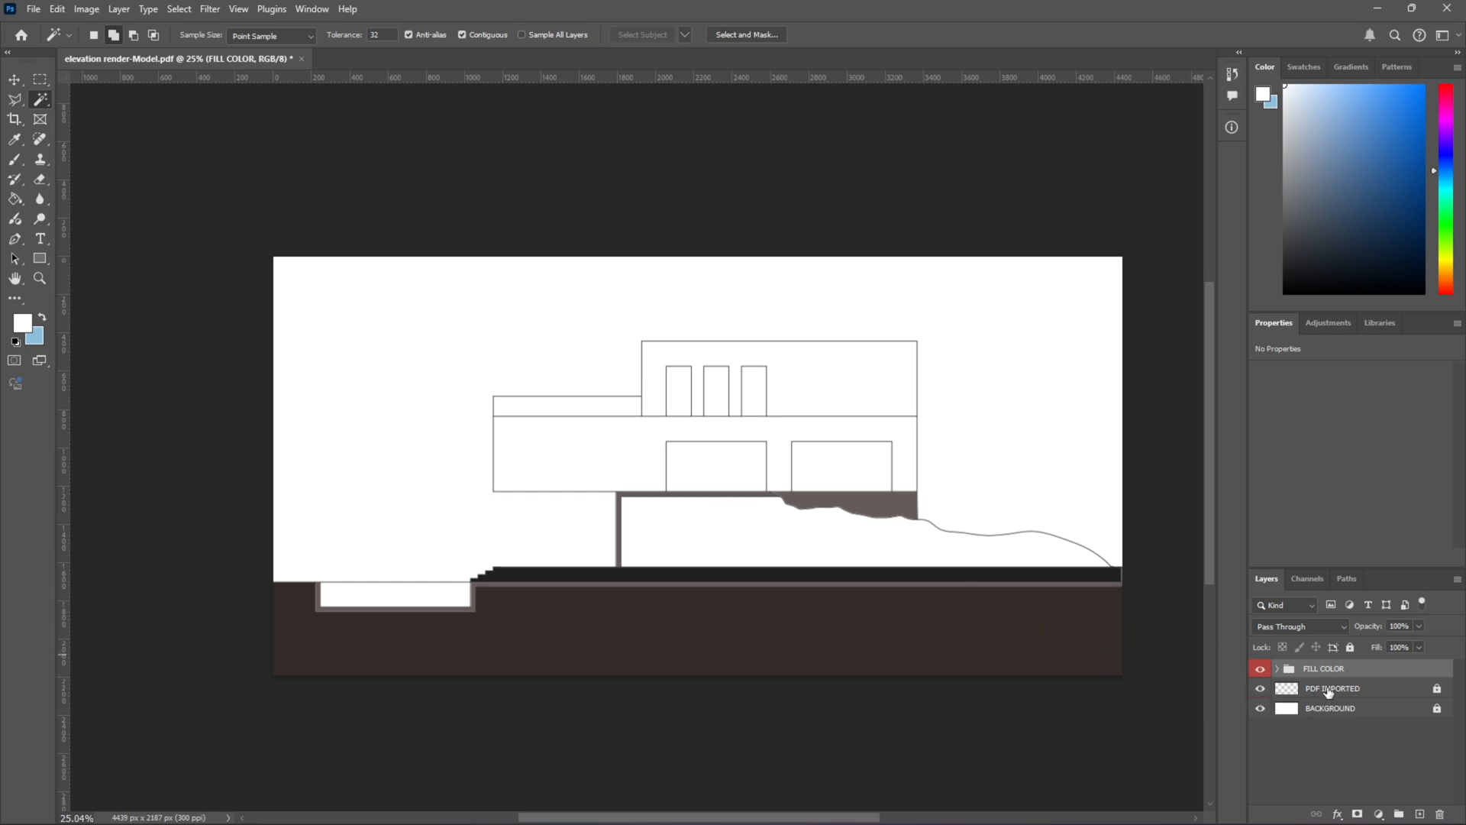
# Step: Select the PDF IMPORTED layer, switch to the TEXTURES folder in File Explorer and display its files as extra large icons
pyautogui.click(1329, 691)
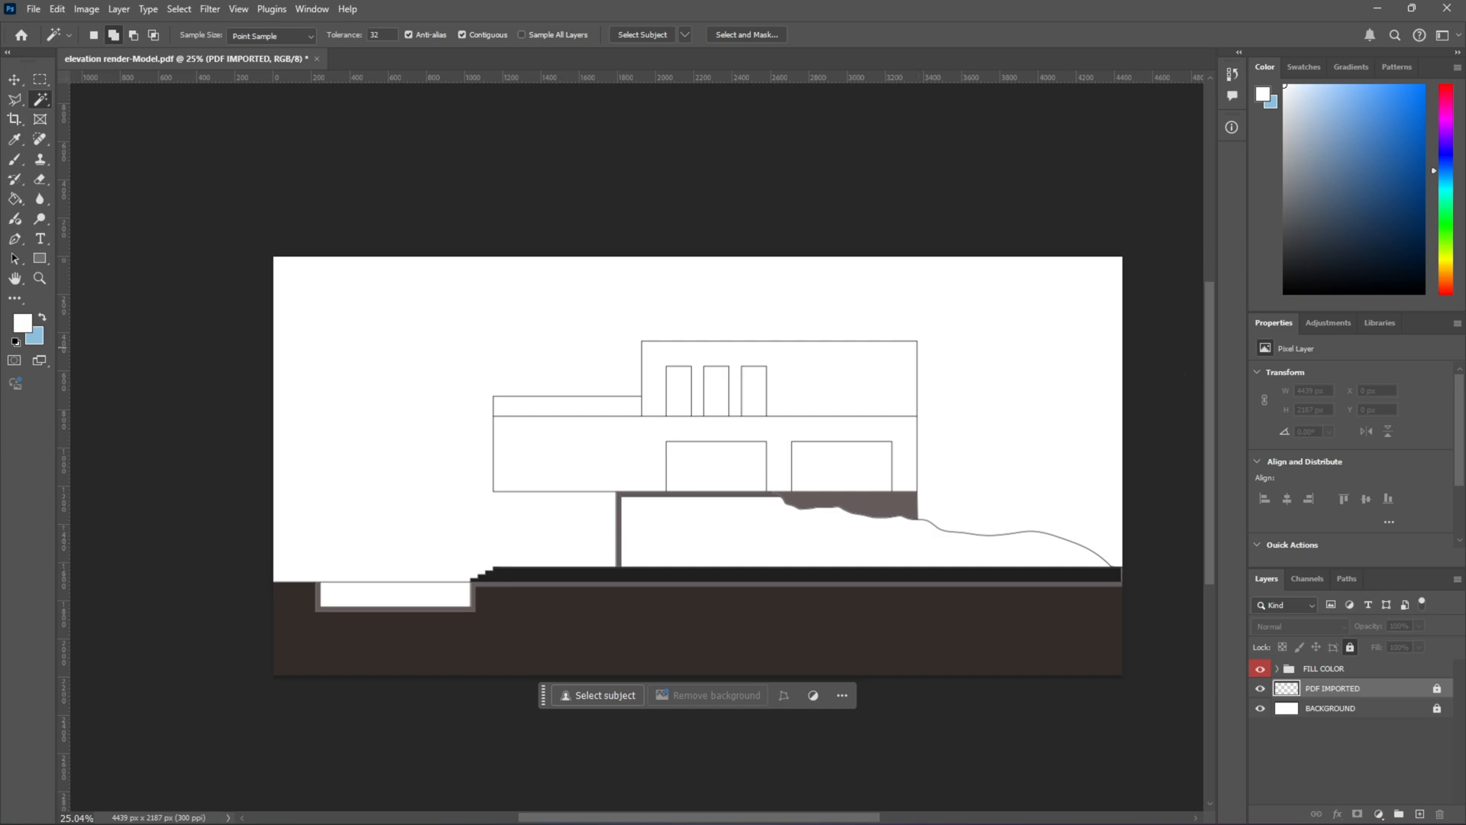
pyautogui.moveTo(1465, 24); pyautogui.dragTo(996, 85)
pyautogui.click(1087, 77)
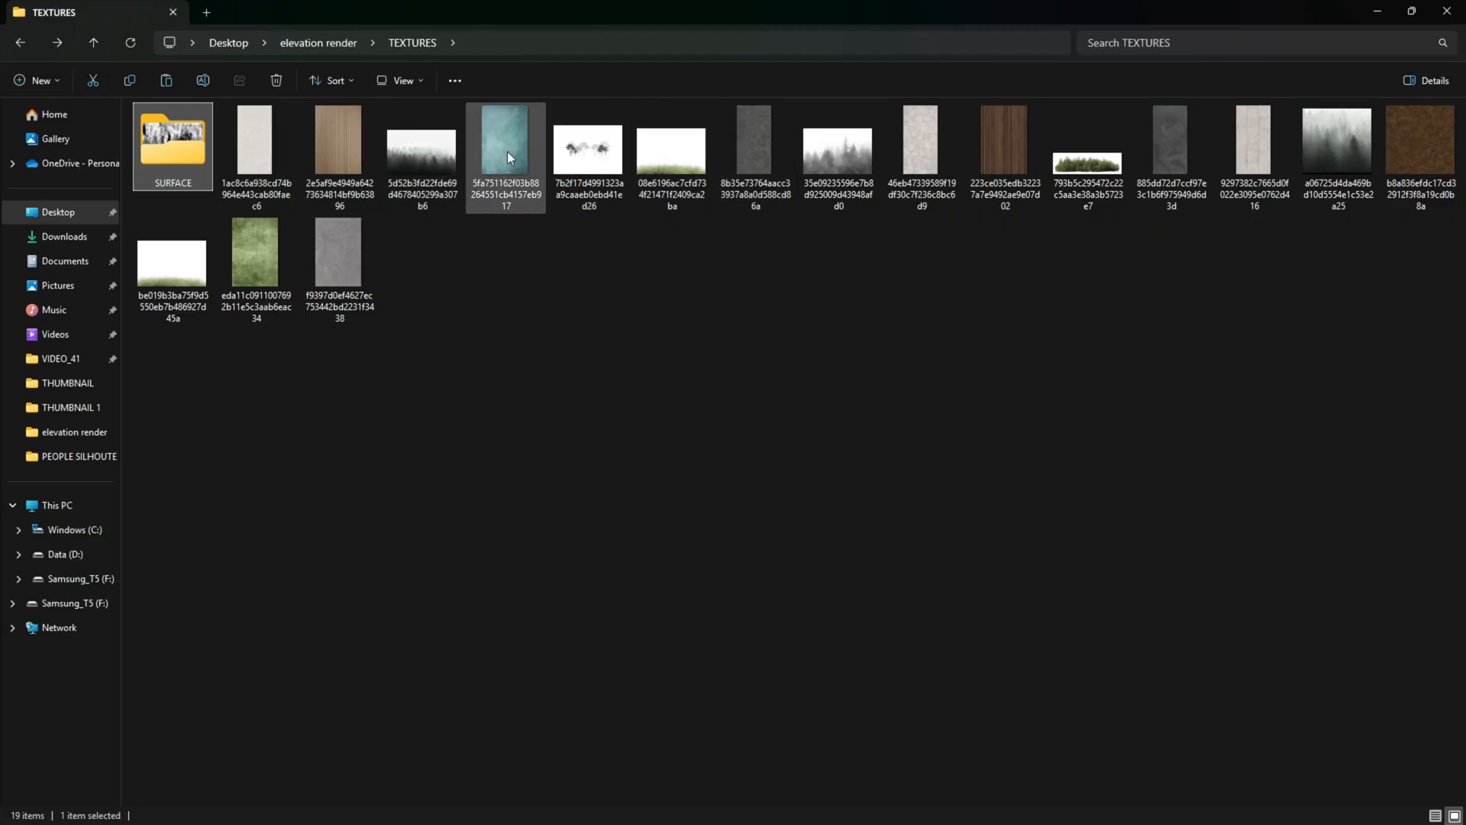
pyautogui.click(357, 260)
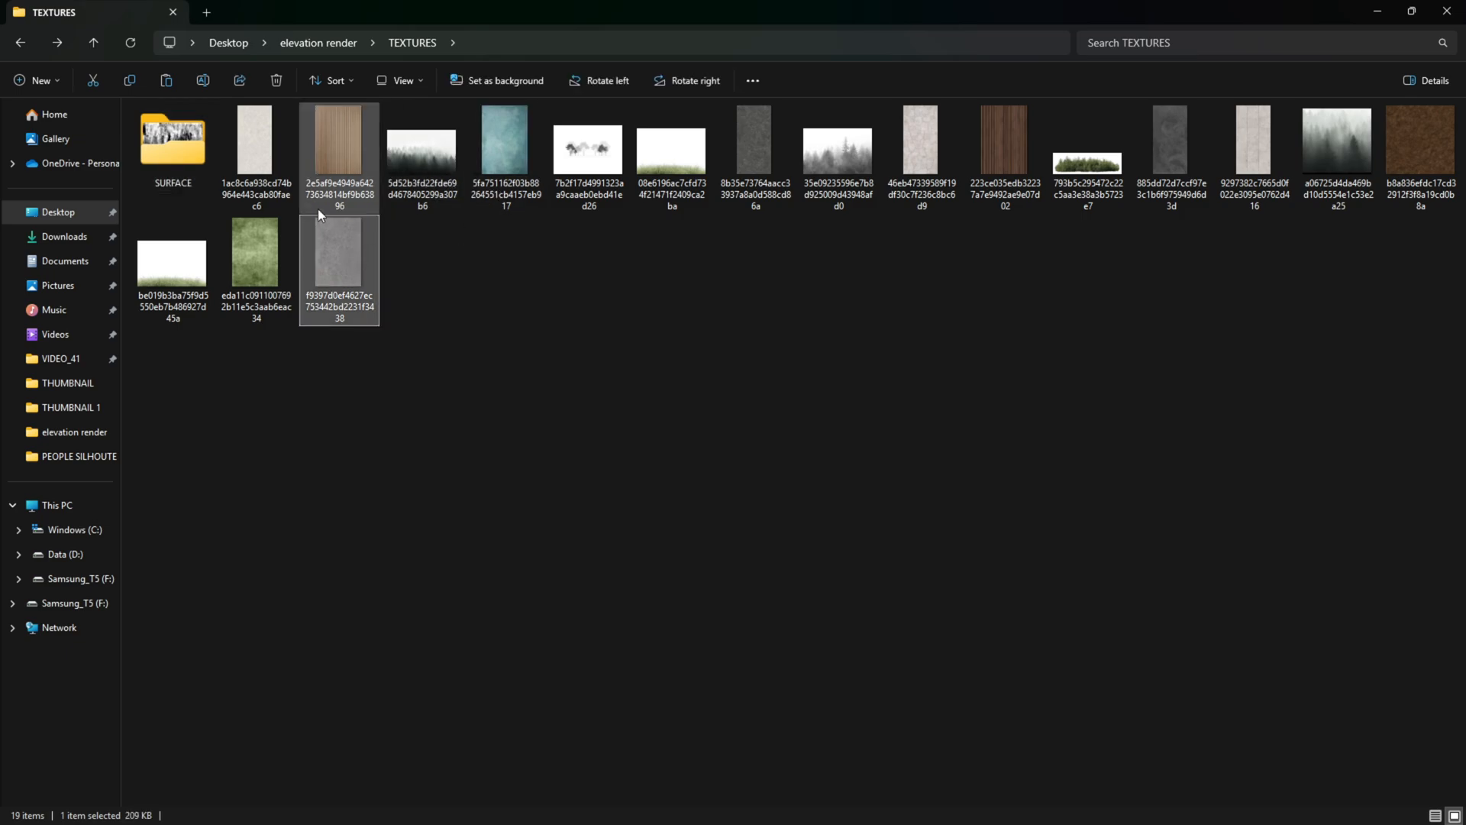
pyautogui.rightClick(428, 253)
pyautogui.moveTo(488, 315)
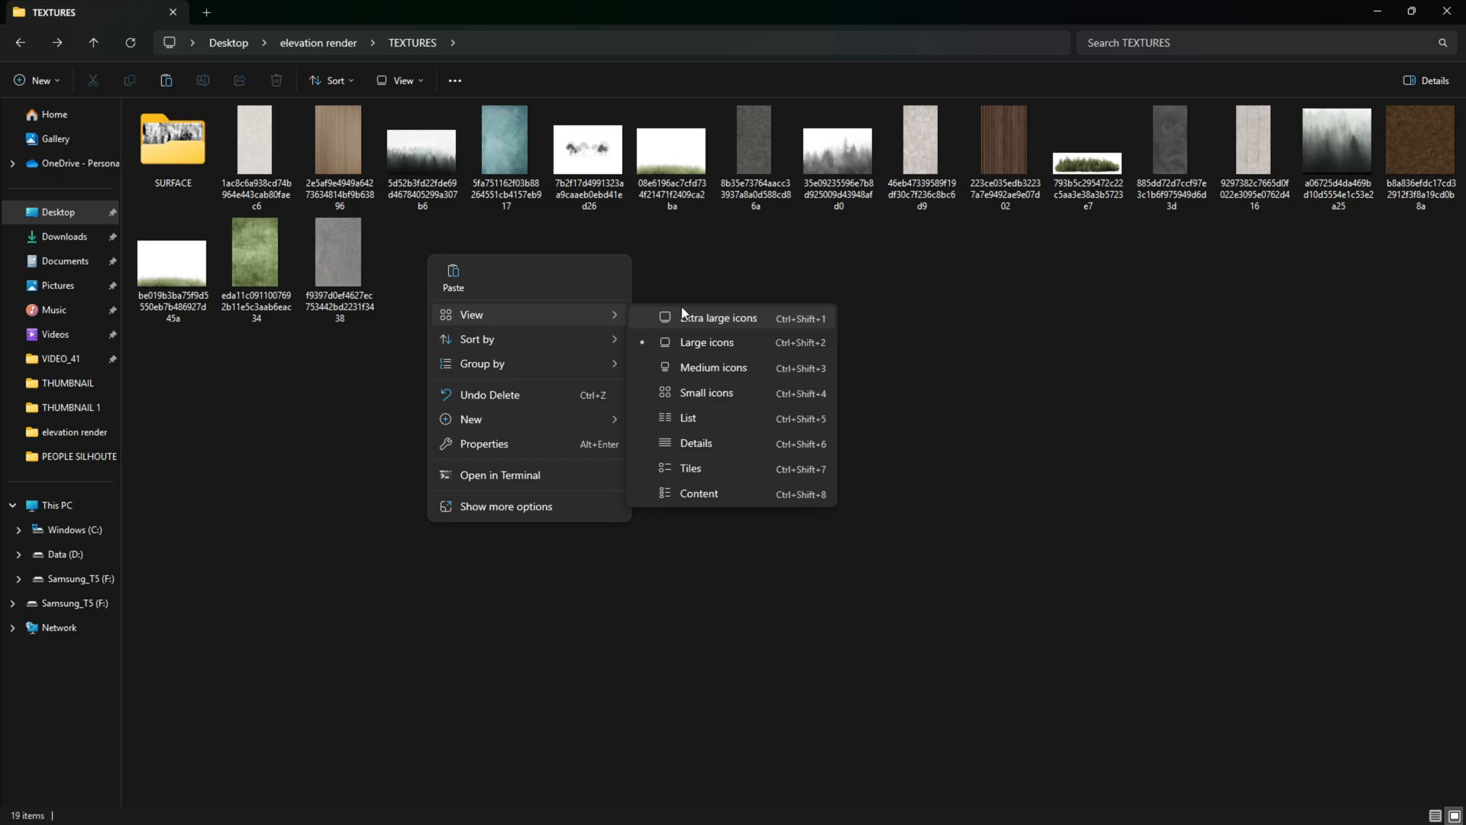
pyautogui.click(684, 313)
pyautogui.scroll(-2, 764, 367)
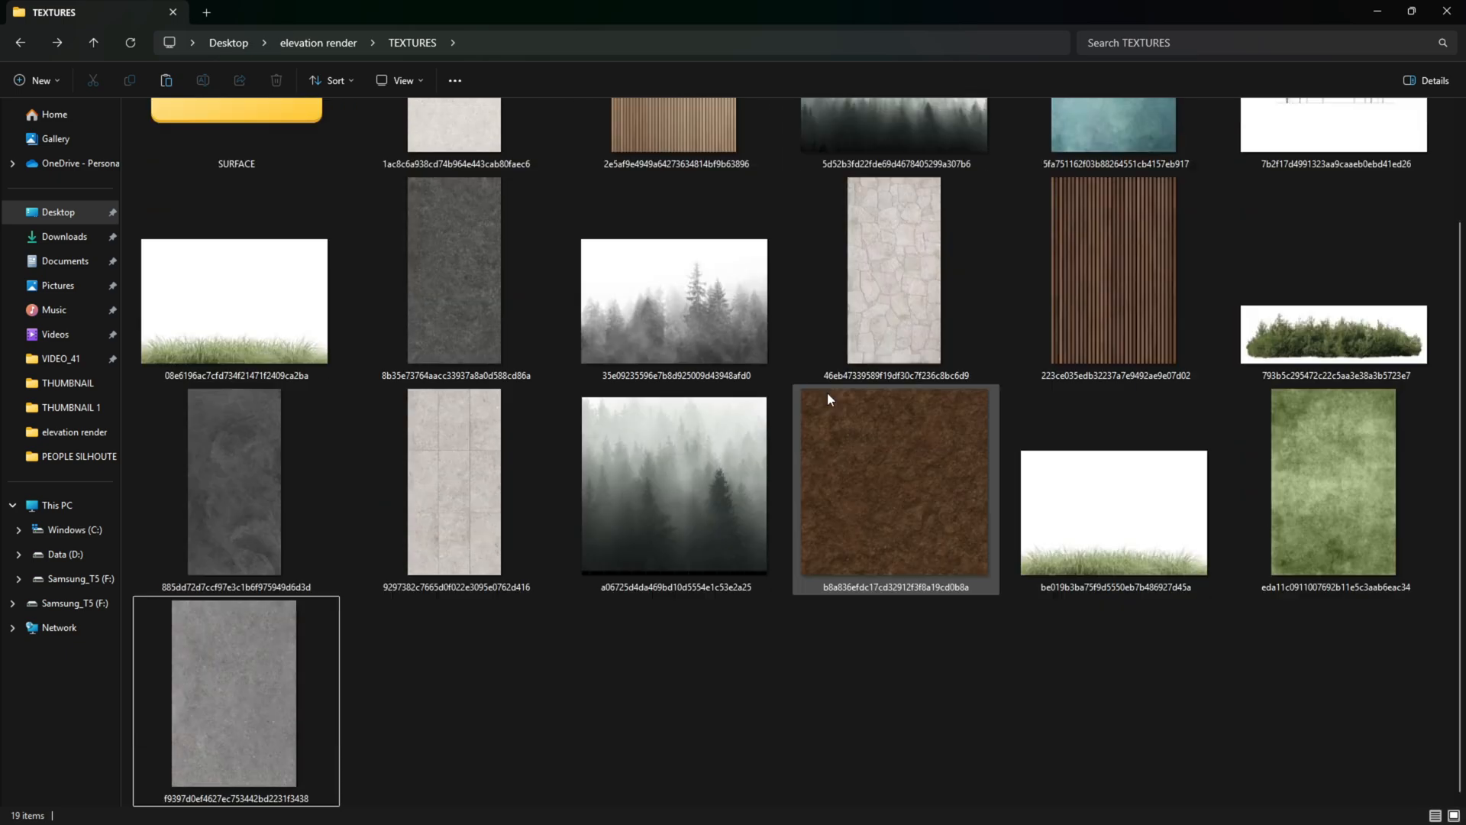
# Step: Place the beige tile image 9297382c7665d0f022e3095e0762d416 from the TEXTURES folder into the elevation document
pyautogui.click(430, 490)
pyautogui.moveTo(608, 15); pyautogui.dragTo(1065, 66)
pyautogui.scroll(-3, 1138, 263)
pyautogui.scroll(-10, 1141, 272)
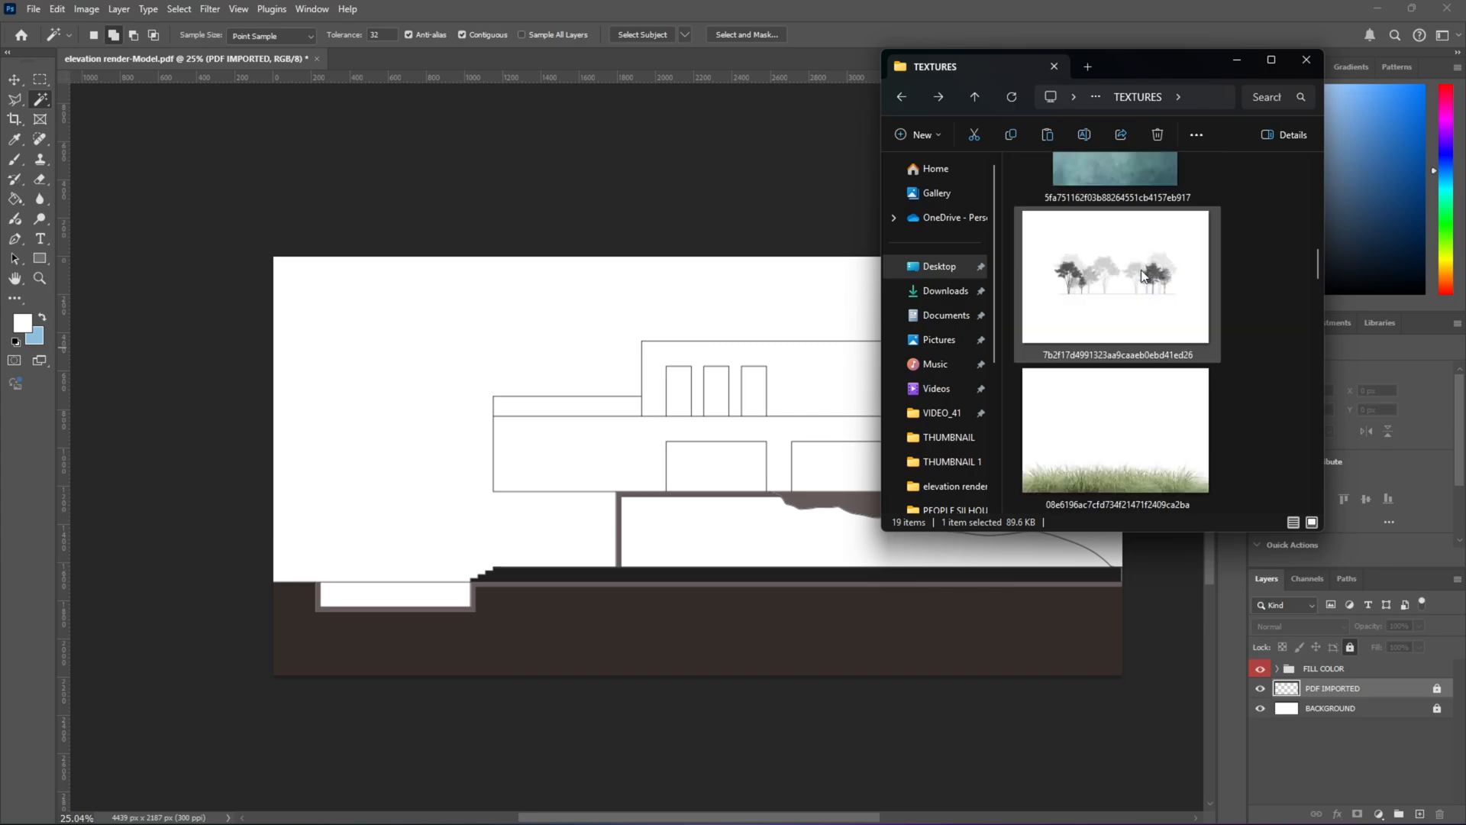
pyautogui.scroll(-3, 1141, 277)
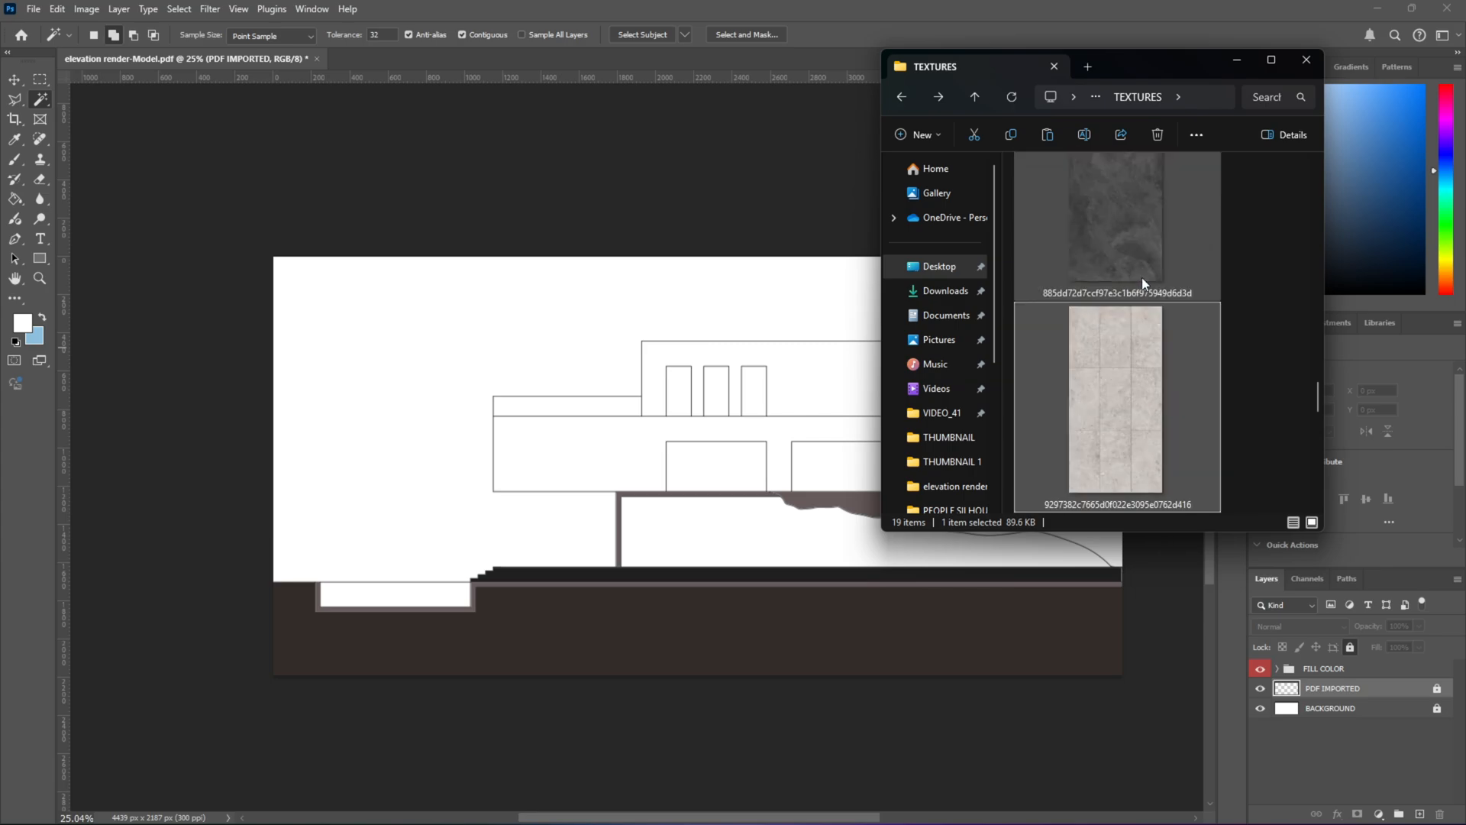
pyautogui.moveTo(1157, 348); pyautogui.dragTo(644, 400)
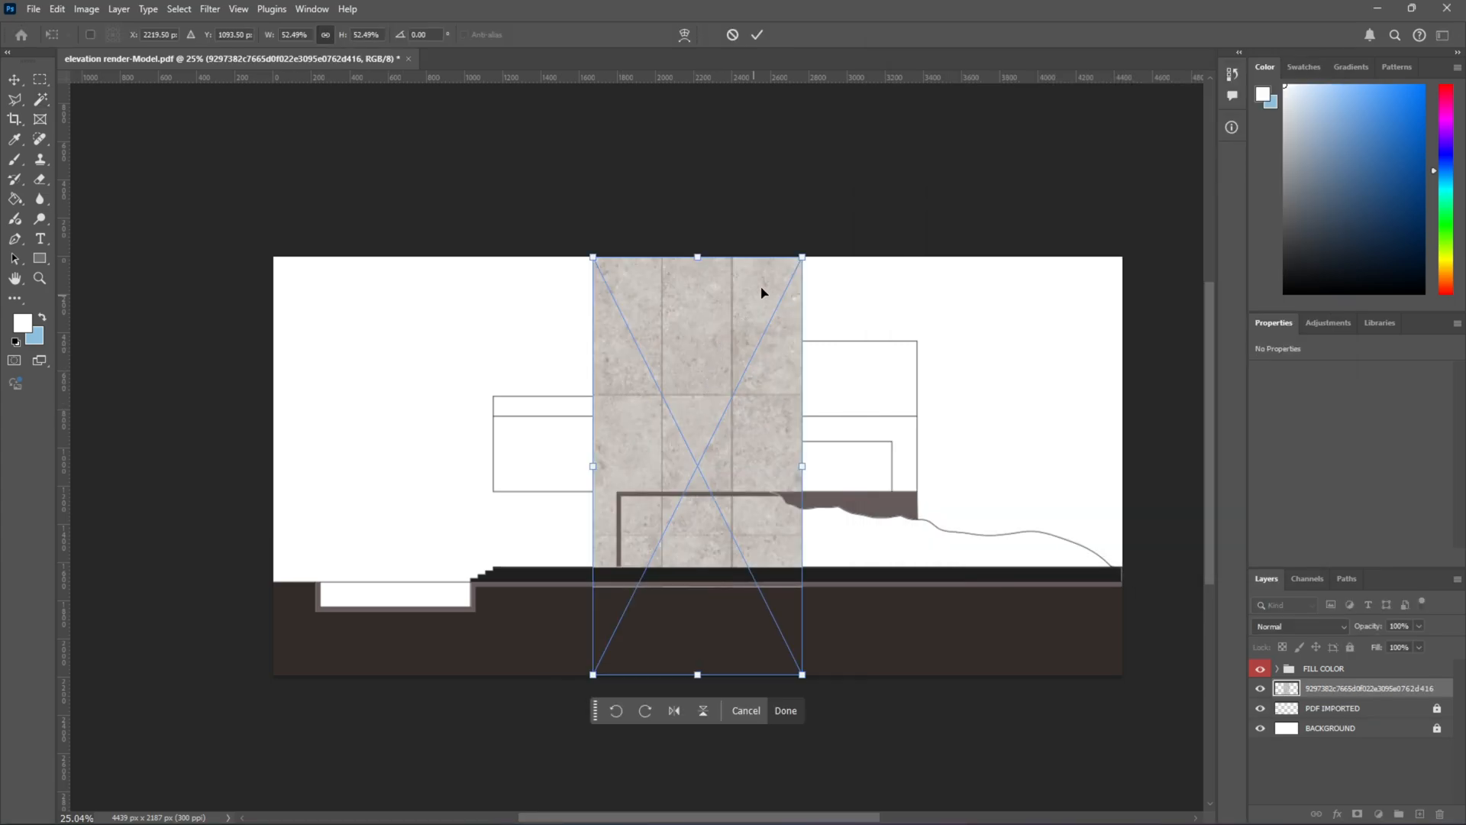
# Step: Scale the placed tile texture to 12.73% and align its upper-left corner with that of the middle-floor wall
pyautogui.moveTo(800, 258); pyautogui.dragTo(524, 447)
pyautogui.scroll(10, 497, 451)
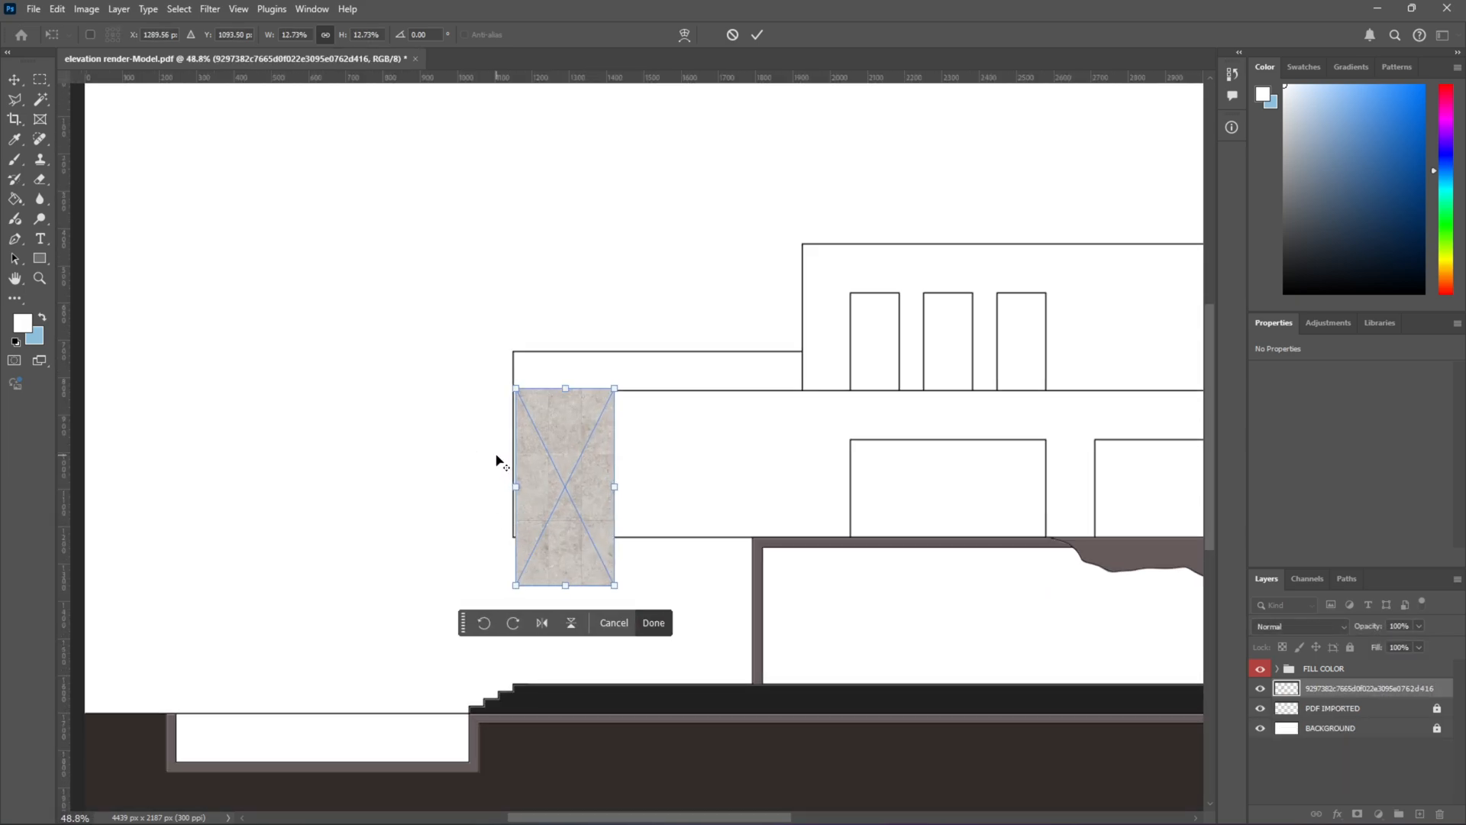
pyautogui.moveTo(594, 398); pyautogui.dragTo(590, 399)
pyautogui.scroll(-5, 589, 400)
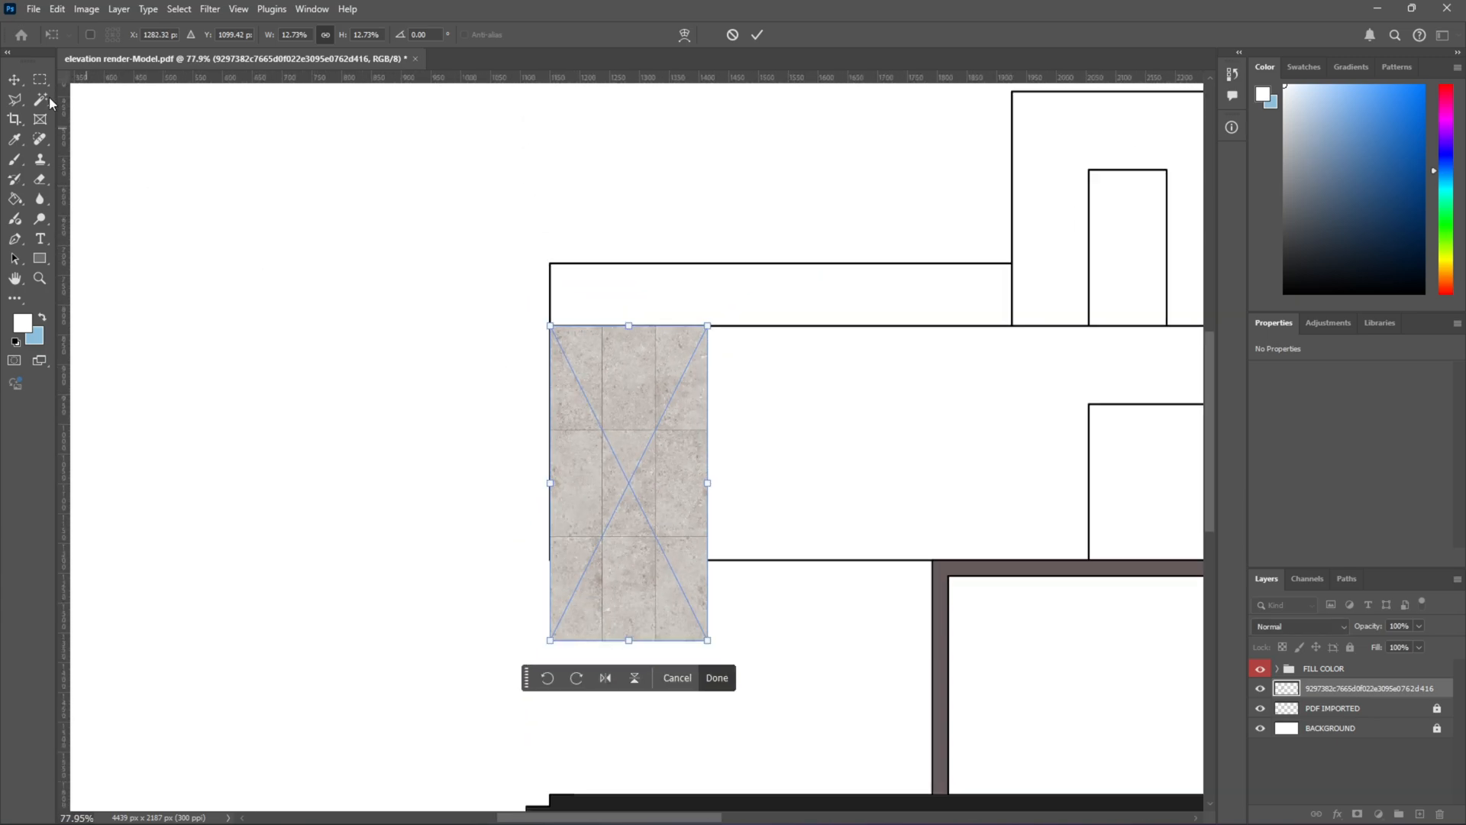
pyautogui.press('Return')
# Step: Duplicate the tile texture eight times side by side until the row covers the full width of the middle-floor wall
pyautogui.scroll(-2, 488, 433)
pyautogui.scroll(-2, 489, 435)
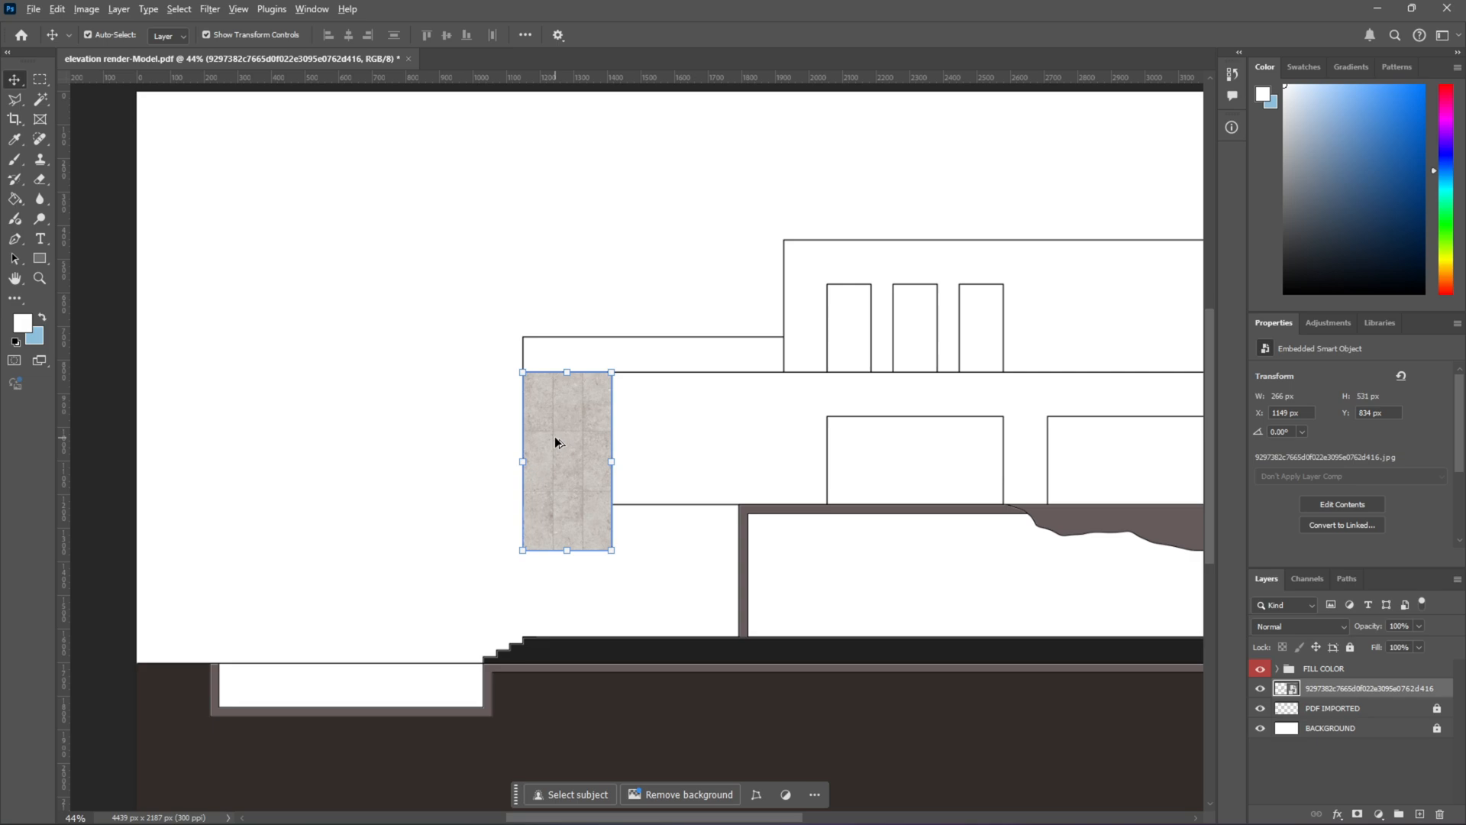
pyautogui.moveTo(555, 442); pyautogui.dragTo(988, 420)
pyautogui.scroll(-5, 756, 455)
pyautogui.scroll(5, 808, 453)
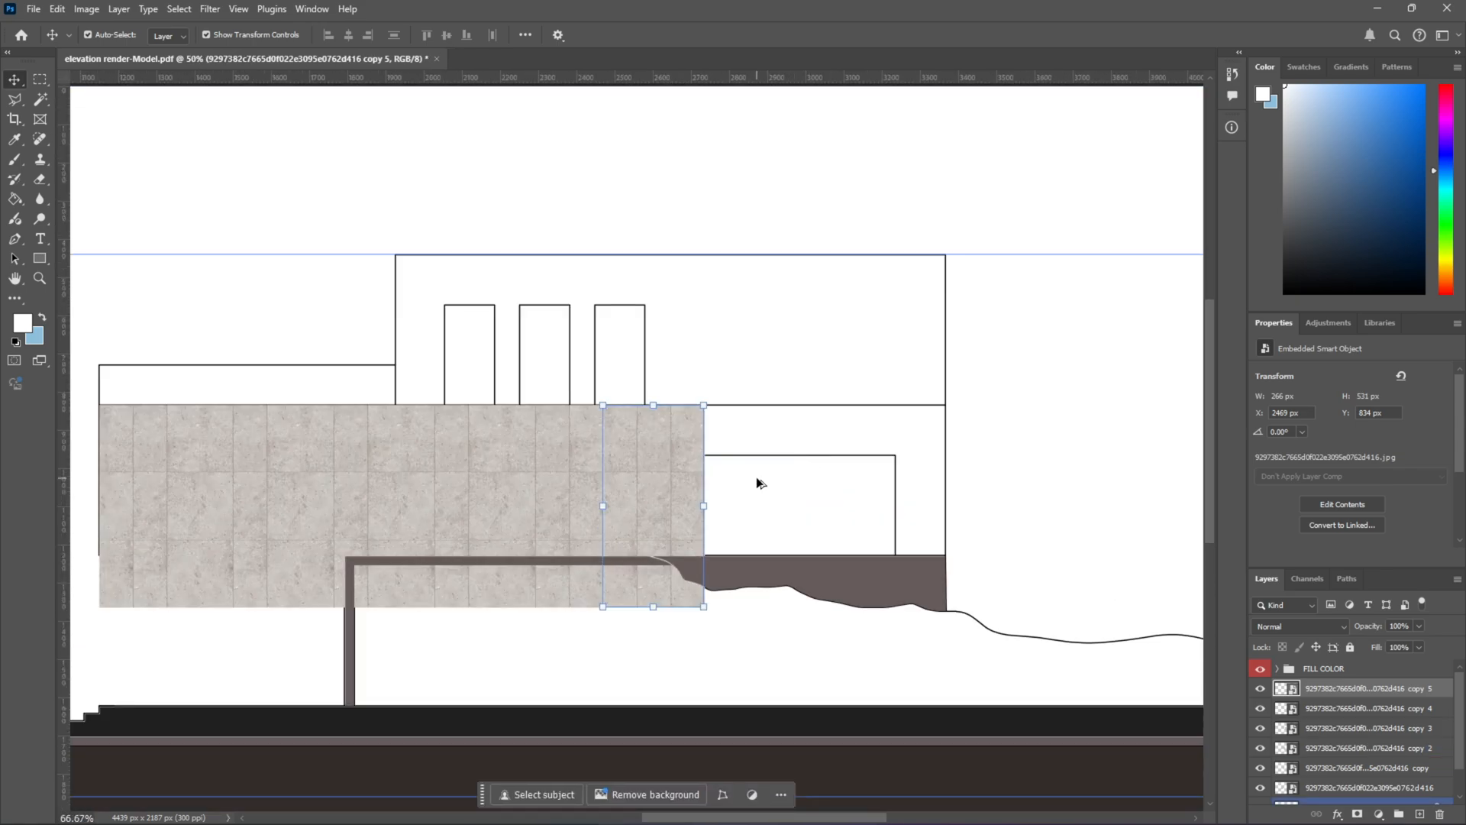
pyautogui.scroll(1, 757, 479)
pyautogui.moveTo(638, 465); pyautogui.dragTo(880, 451)
pyautogui.moveTo(875, 443); pyautogui.dragTo(999, 438)
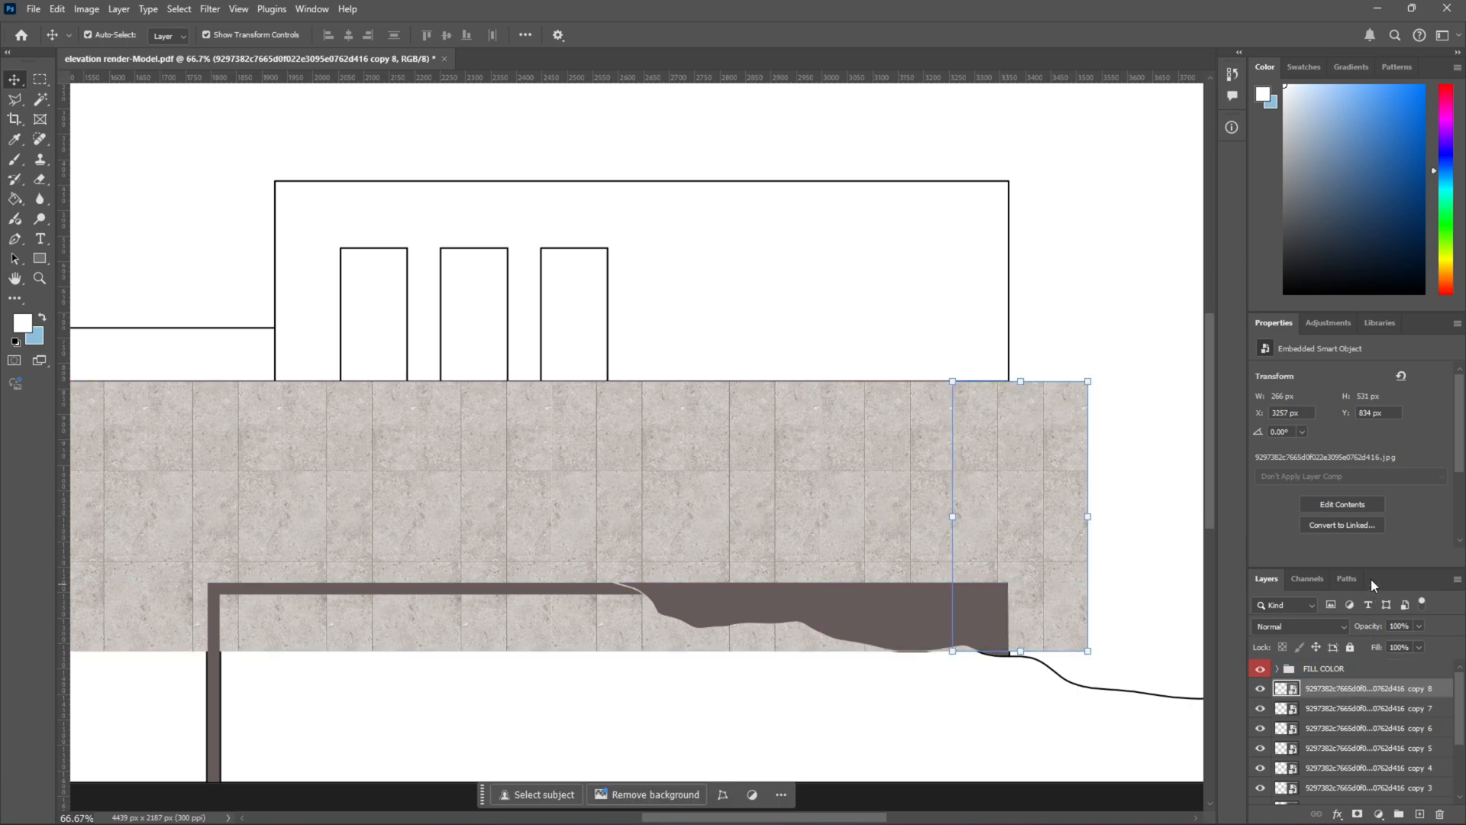
# Step: Merge the original tile texture layer and its eight copies into one layer
pyautogui.moveTo(1372, 566); pyautogui.dragTo(1378, 349)
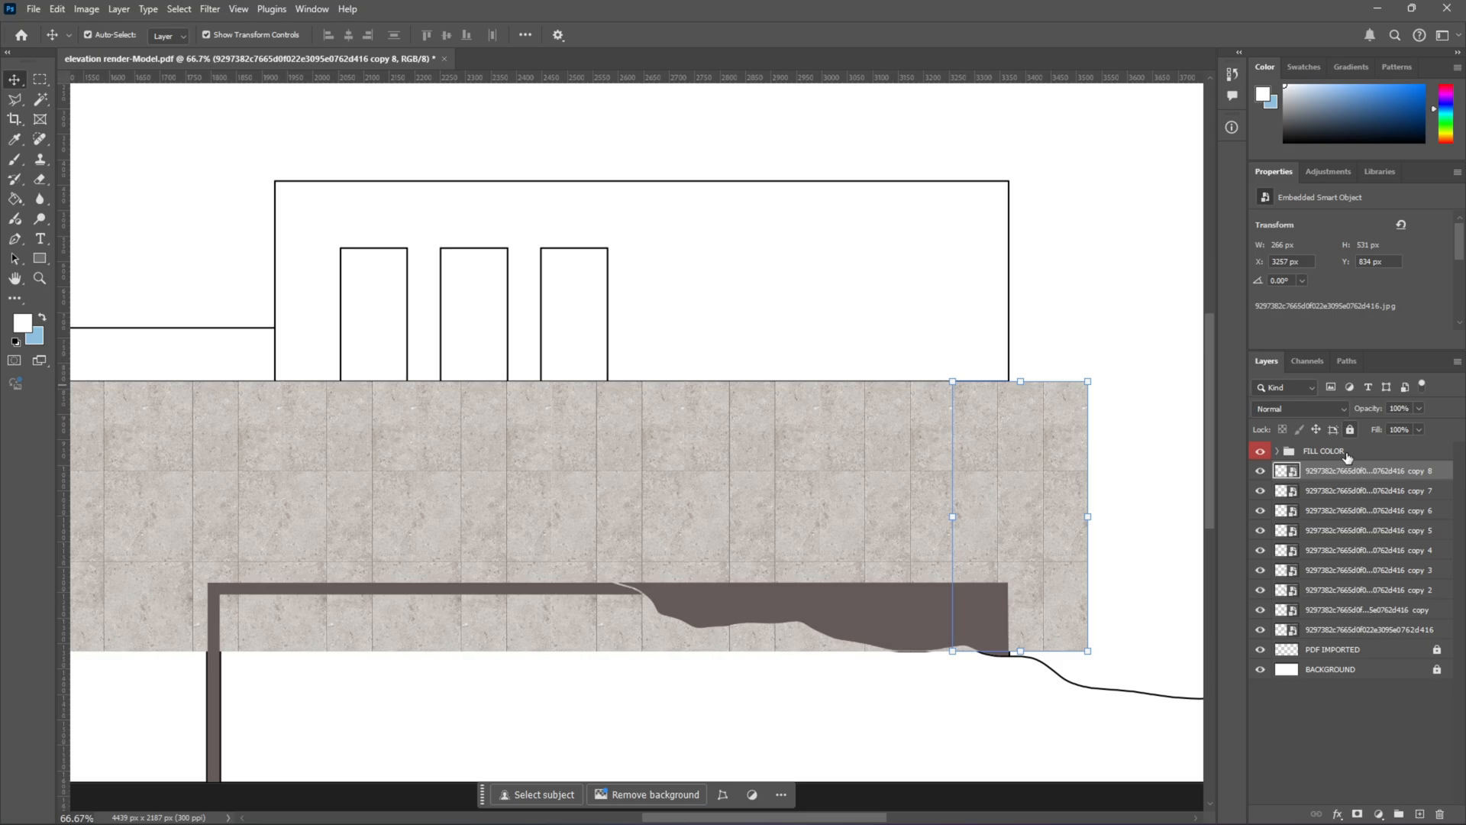
pyautogui.keyDown('shift'); pyautogui.click(1329, 631); pyautogui.keyUp('shift')
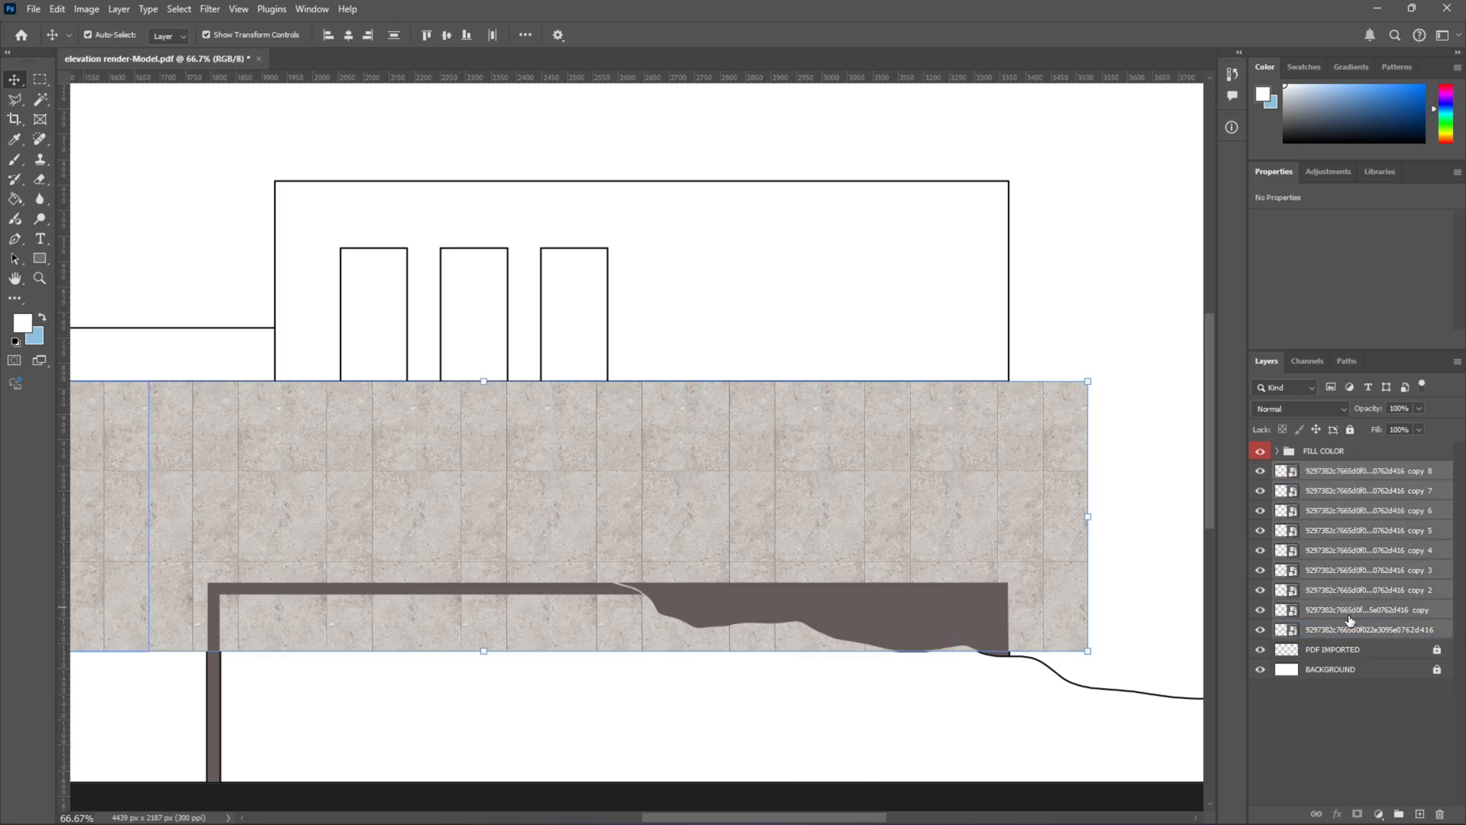
pyautogui.rightClick(1330, 517)
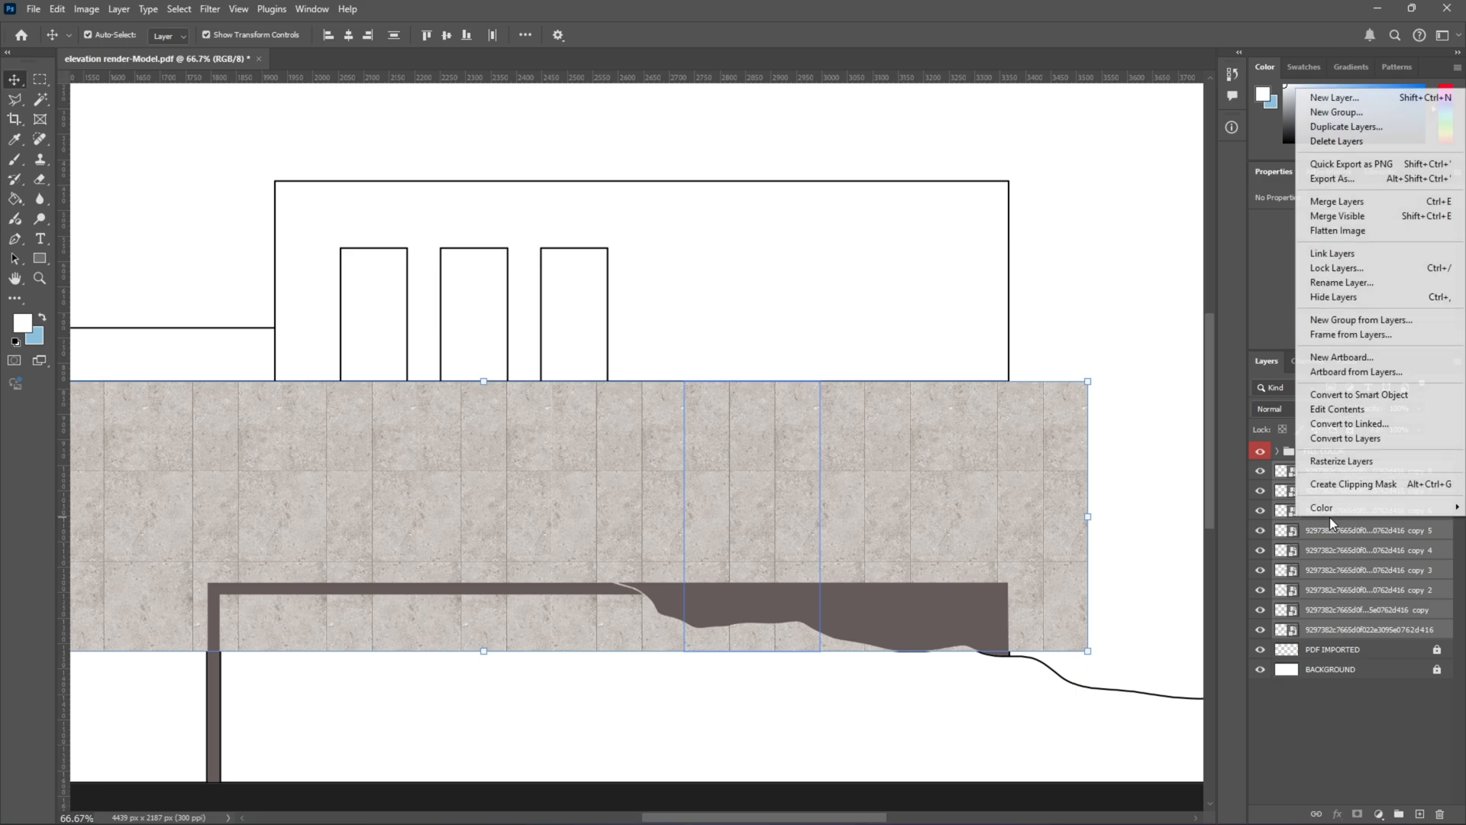
pyautogui.click(1432, 207)
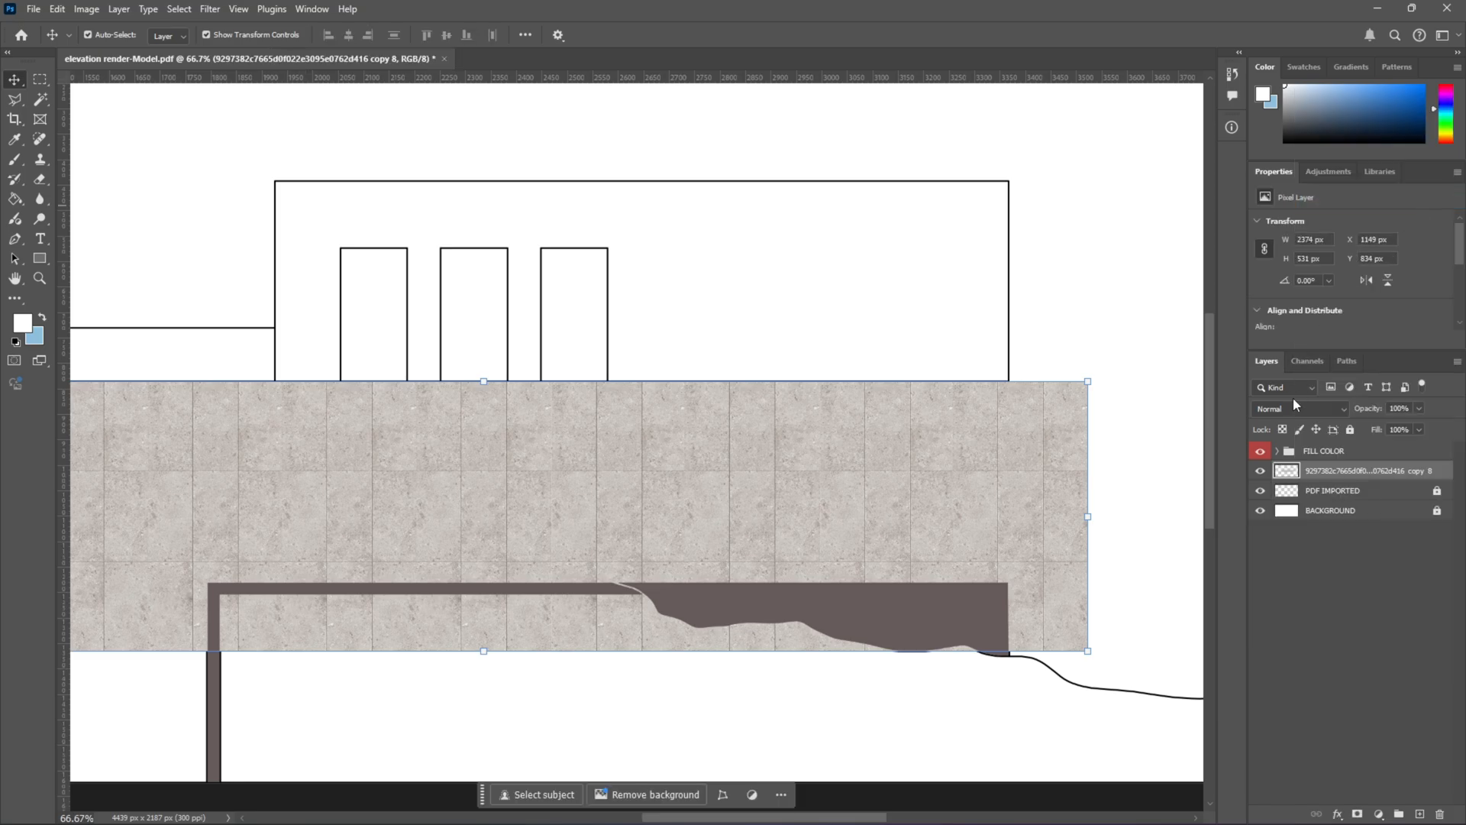
# Step: Toggle the merged tile texture layer to compare it with the line drawing, and leave it hidden
pyautogui.scroll(-3, 914, 488)
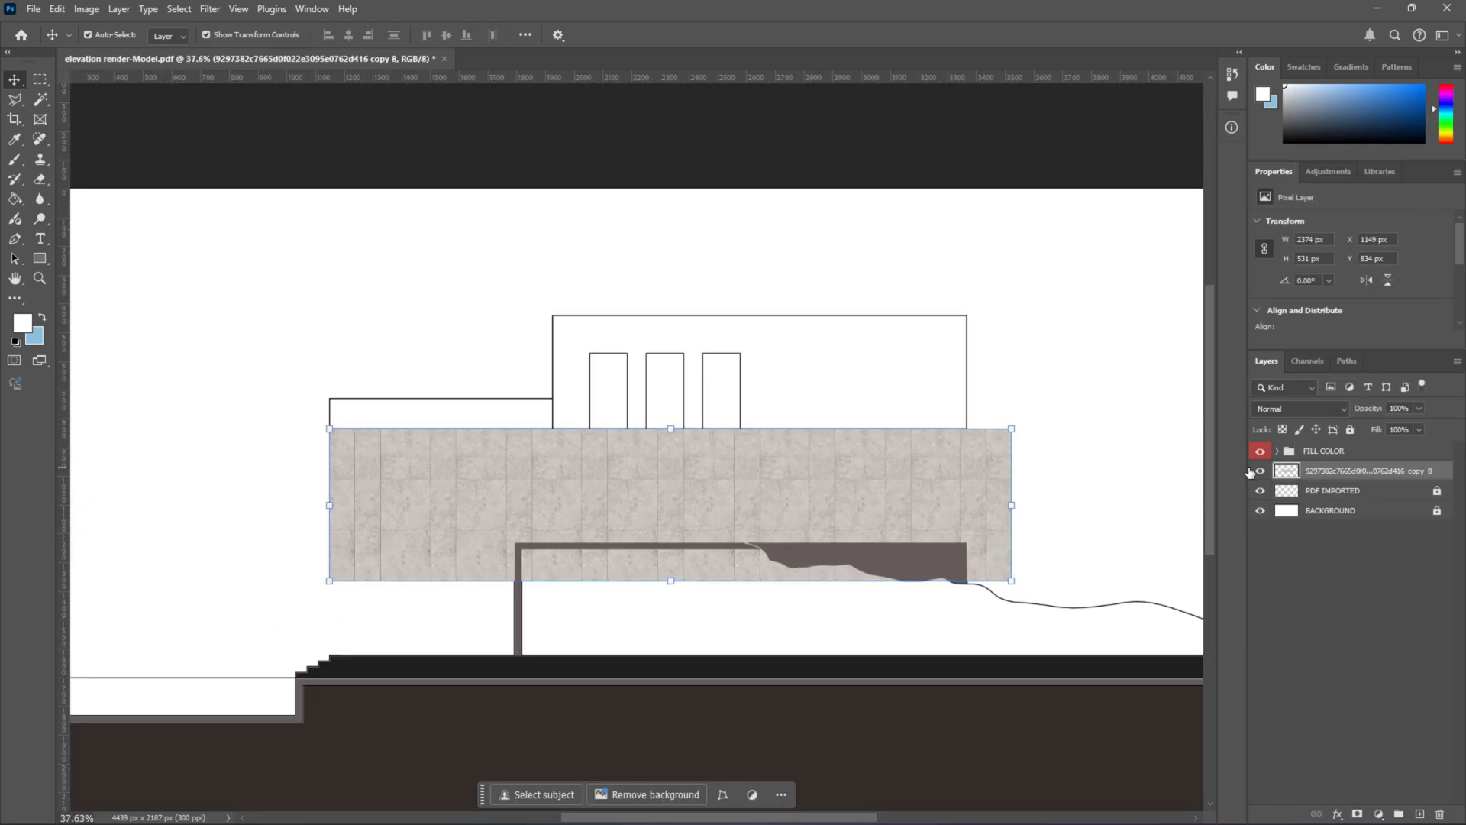
pyautogui.click(1260, 471)
pyautogui.click(1260, 471)
pyautogui.click(1260, 471)
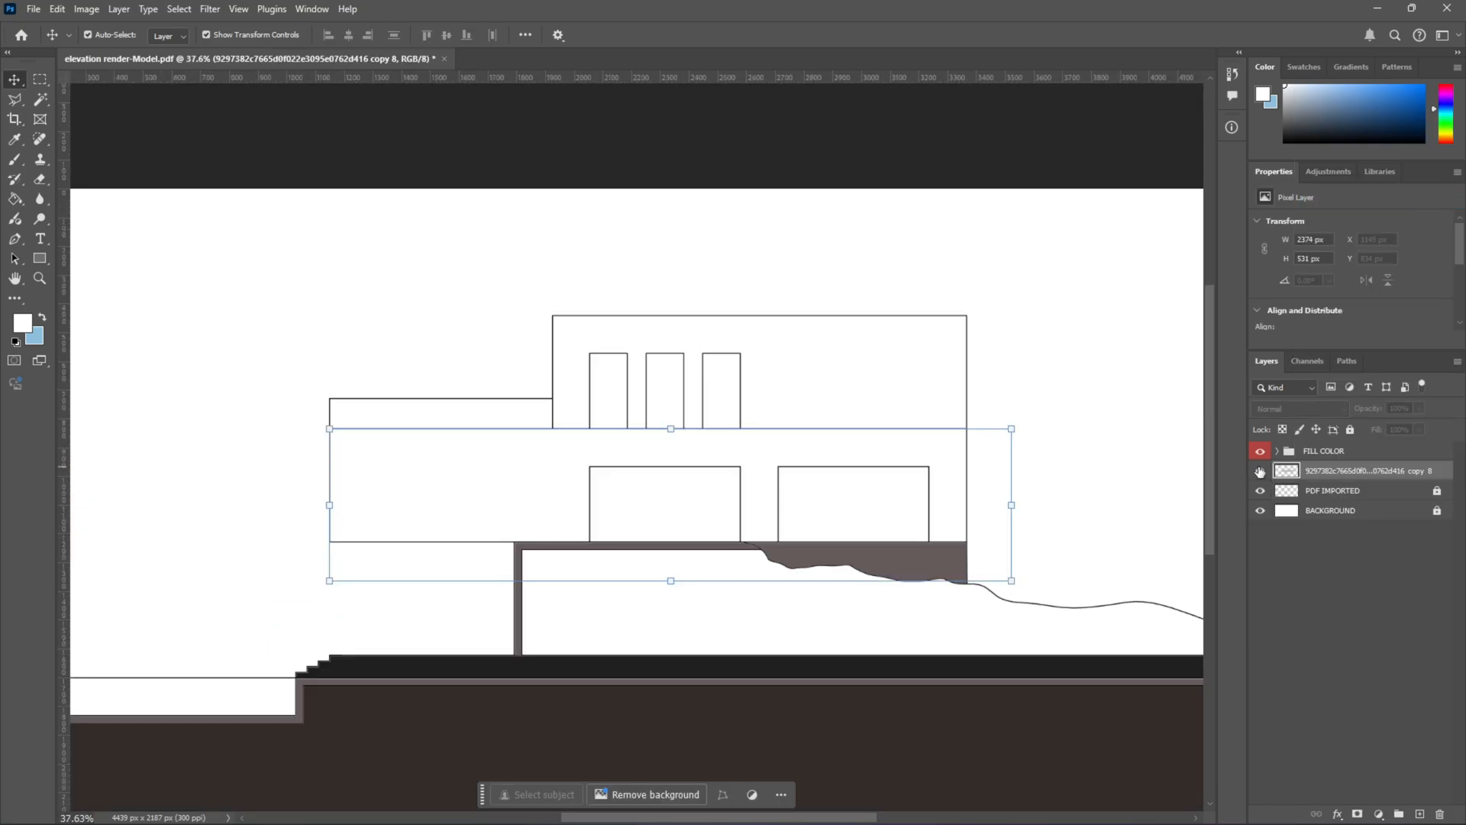
pyautogui.click(1260, 471)
pyautogui.click(1260, 471)
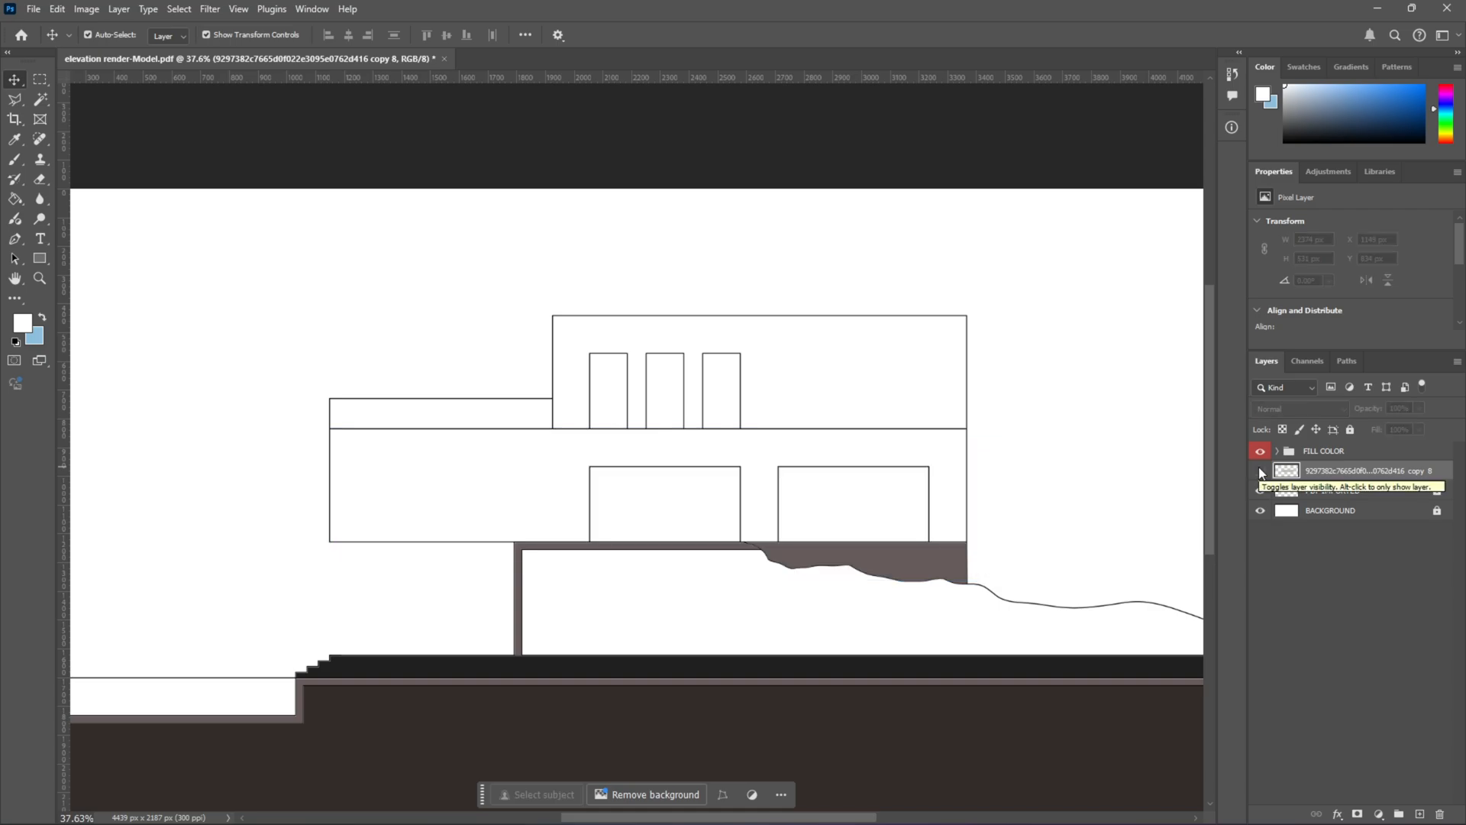
pyautogui.click(1260, 471)
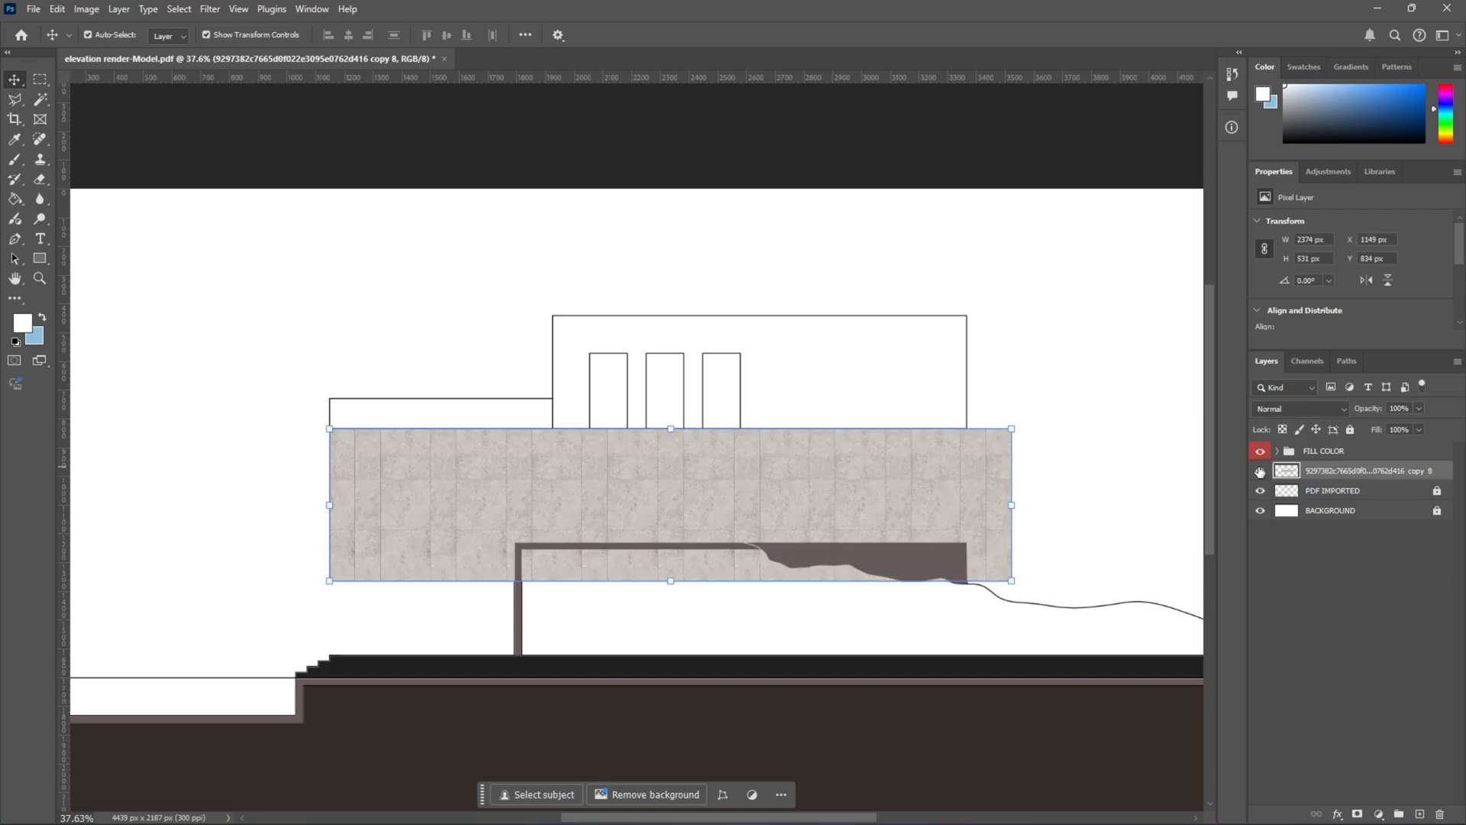
pyautogui.click(1259, 471)
pyautogui.click(1260, 471)
pyautogui.click(1263, 471)
# Step: Select the middle-floor wall area around the two large openings with the Magic Wand on the PDF IMPORTED layer
pyautogui.click(1310, 494)
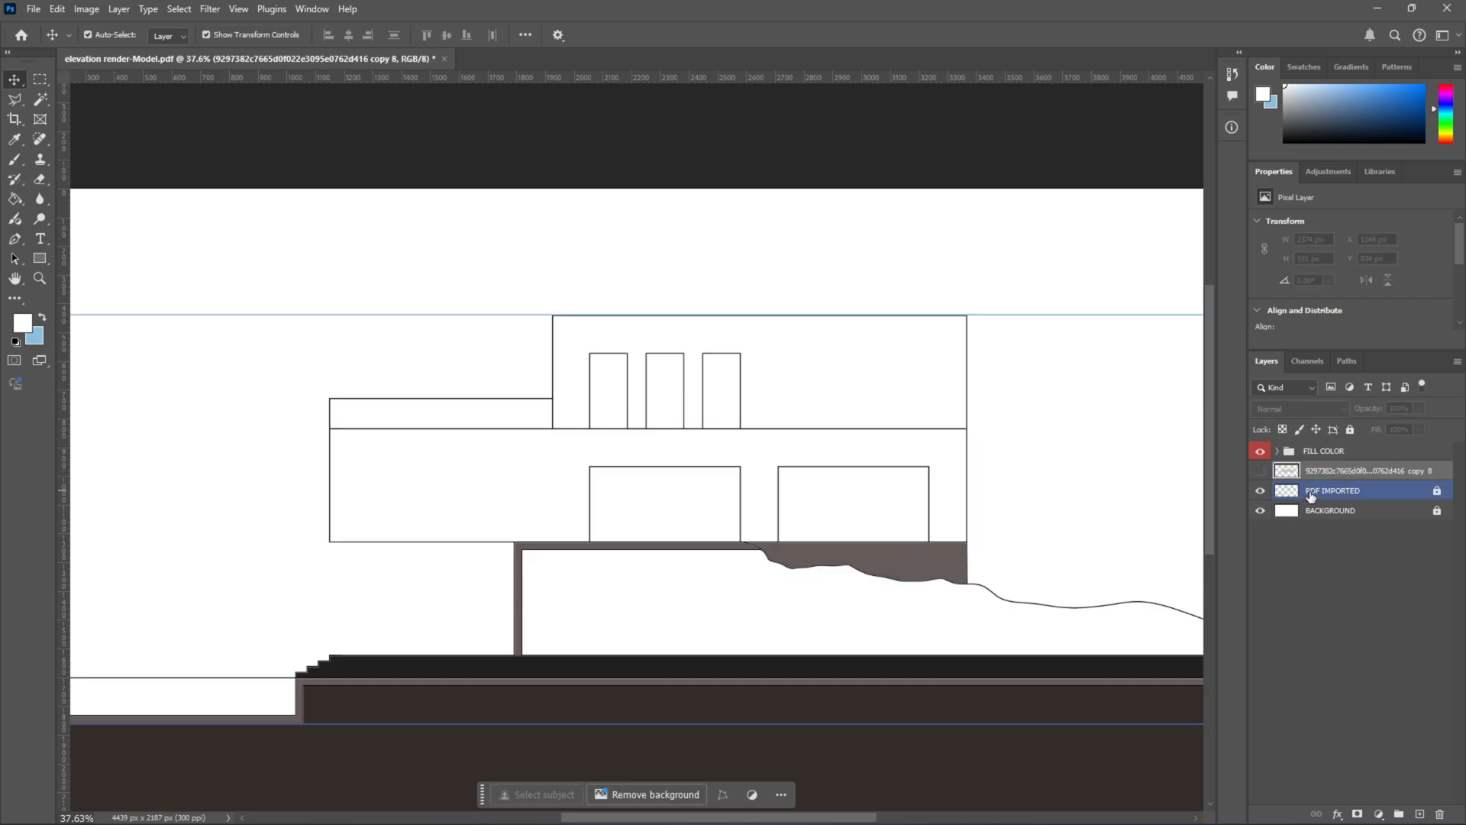
pyautogui.click(41, 99)
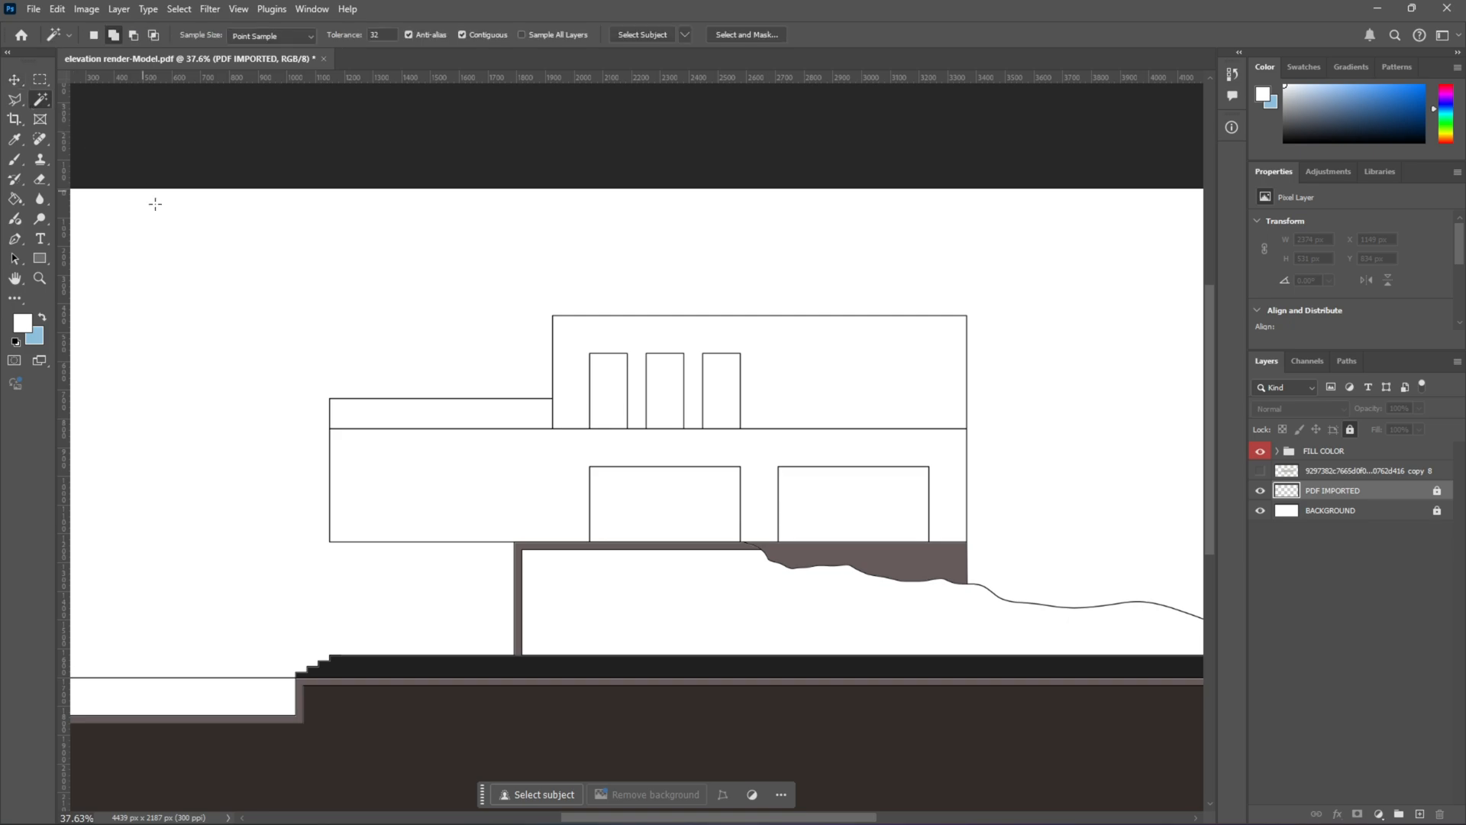
pyautogui.click(381, 451)
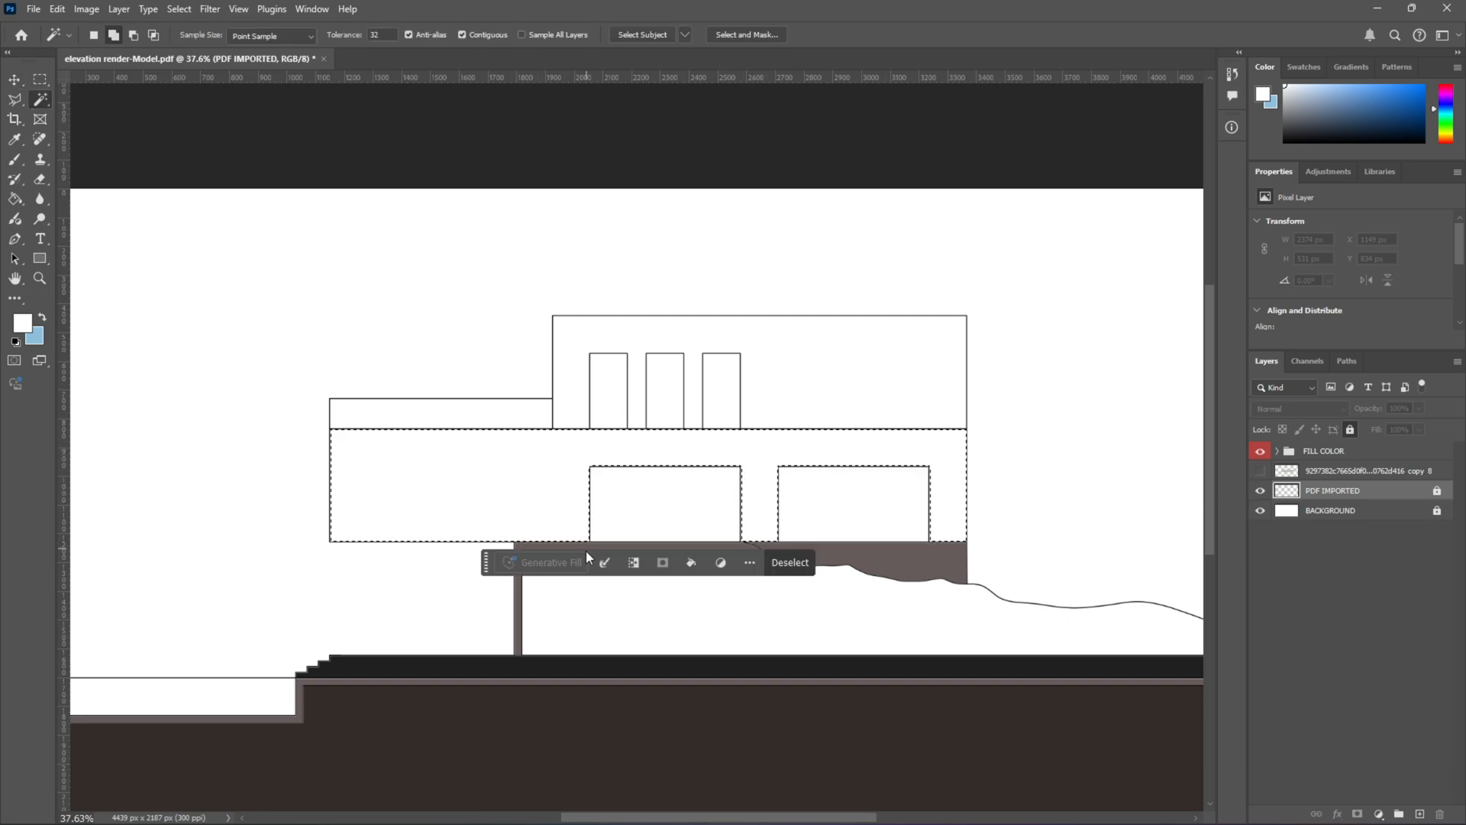
# Step: Show the merged tile texture layer again and add a layer mask to it from the wall selection
pyautogui.click(1260, 471)
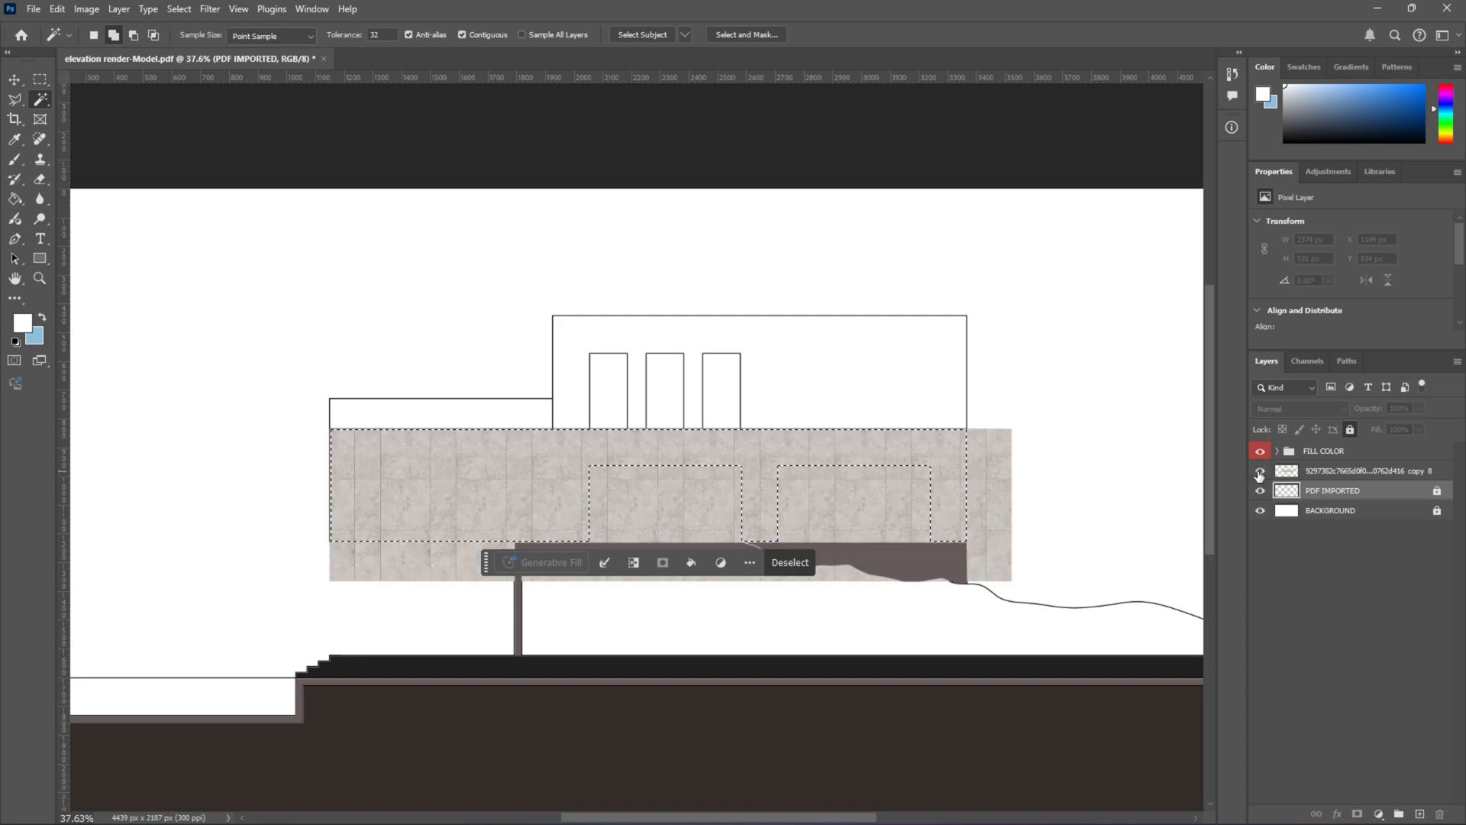
pyautogui.click(1343, 472)
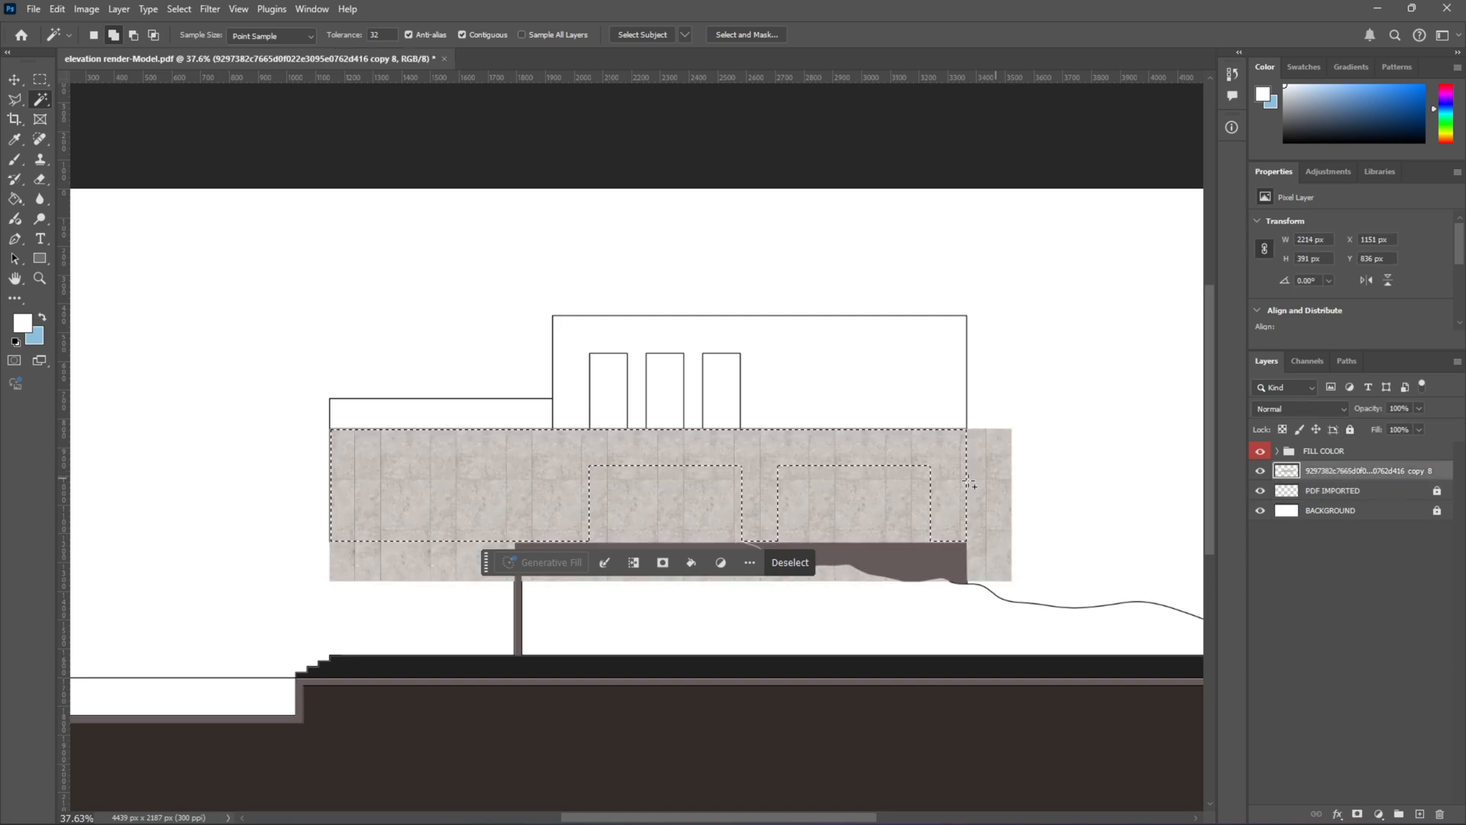
pyautogui.click(1358, 814)
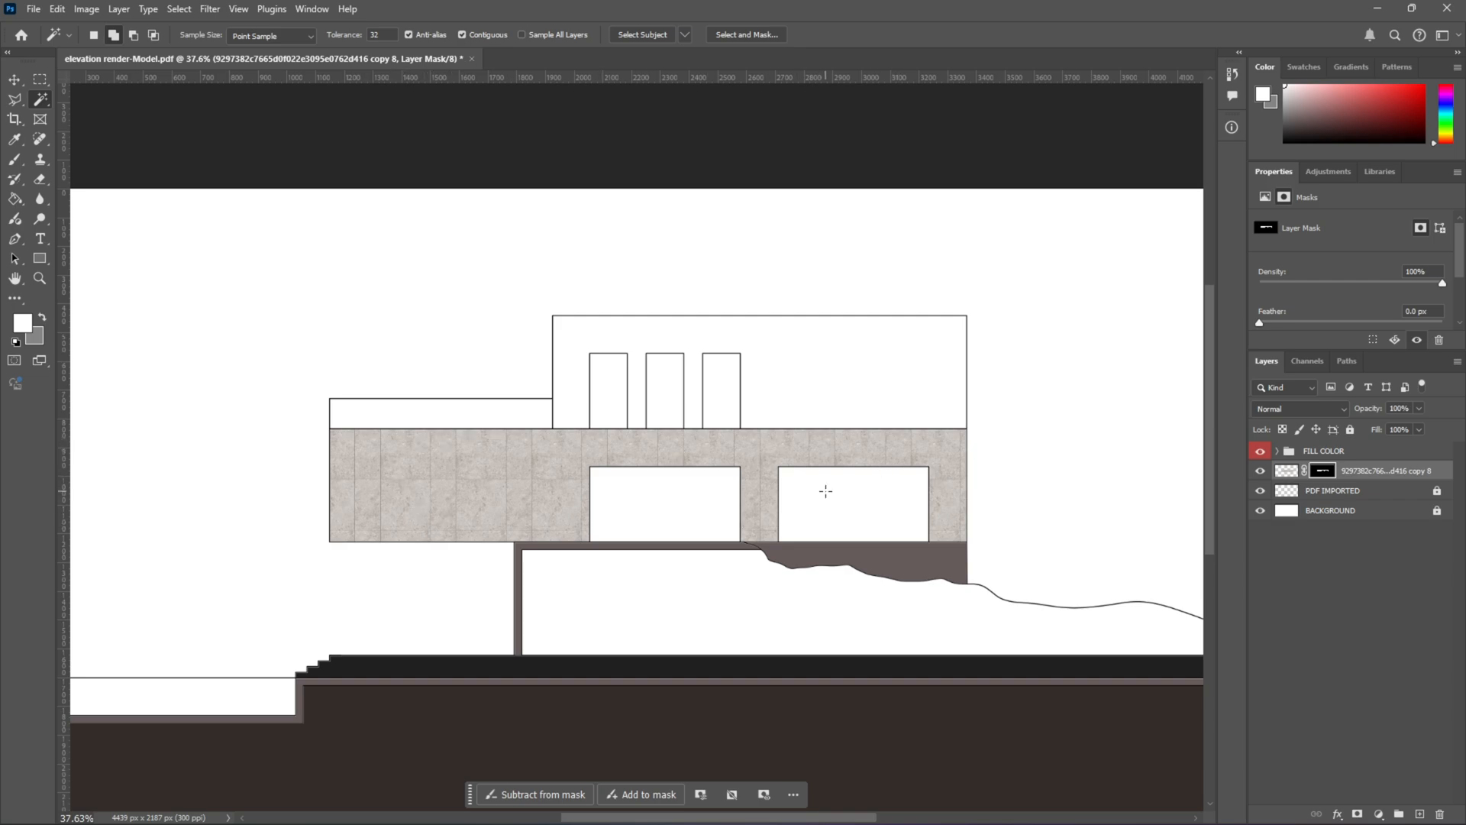
# Step: Select the hill area below the slab with the Magic Wand on the PDF IMPORTED layer
pyautogui.scroll(-2, 825, 491)
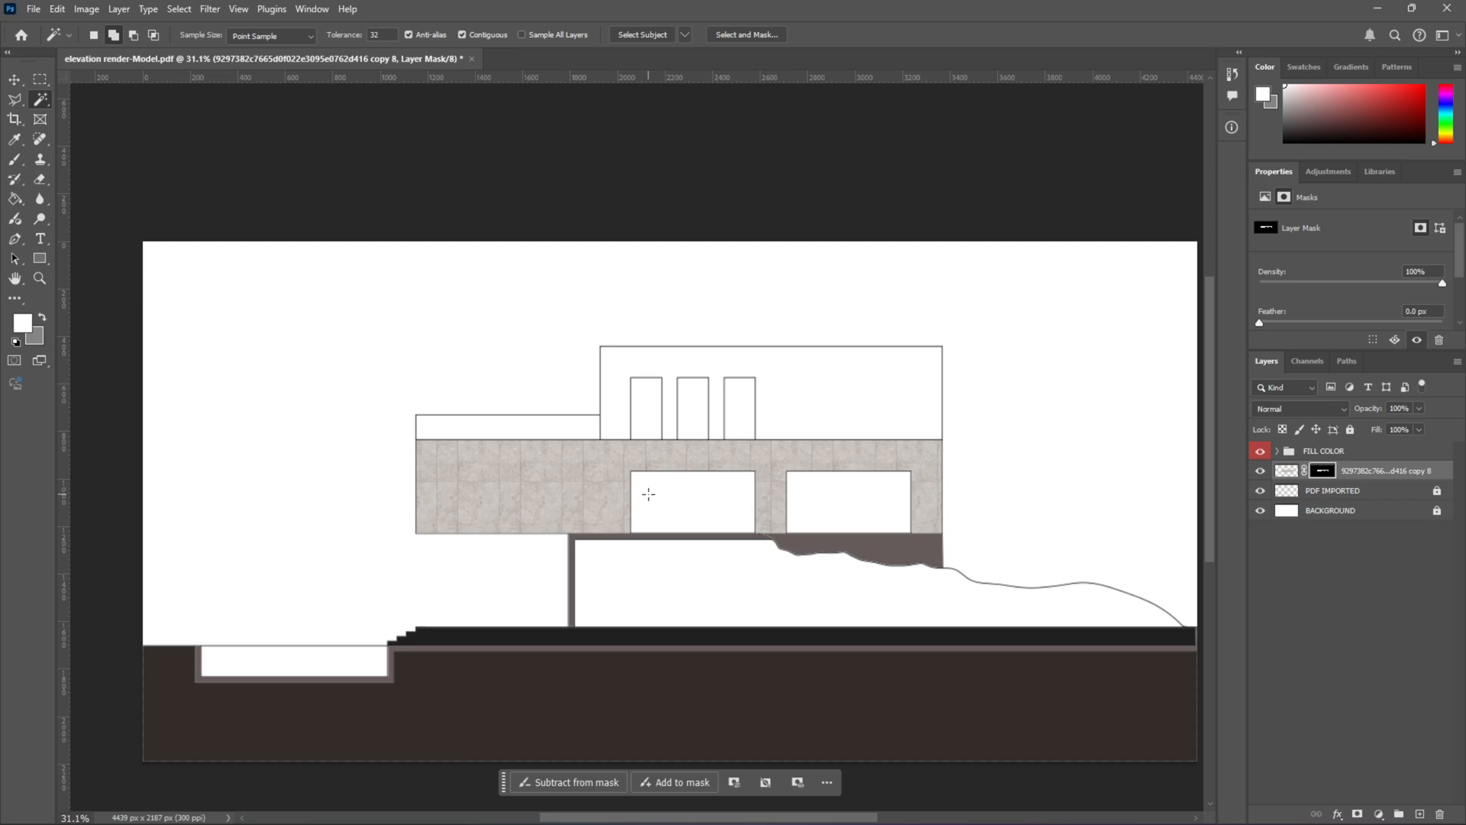
pyautogui.scroll(-1, 648, 494)
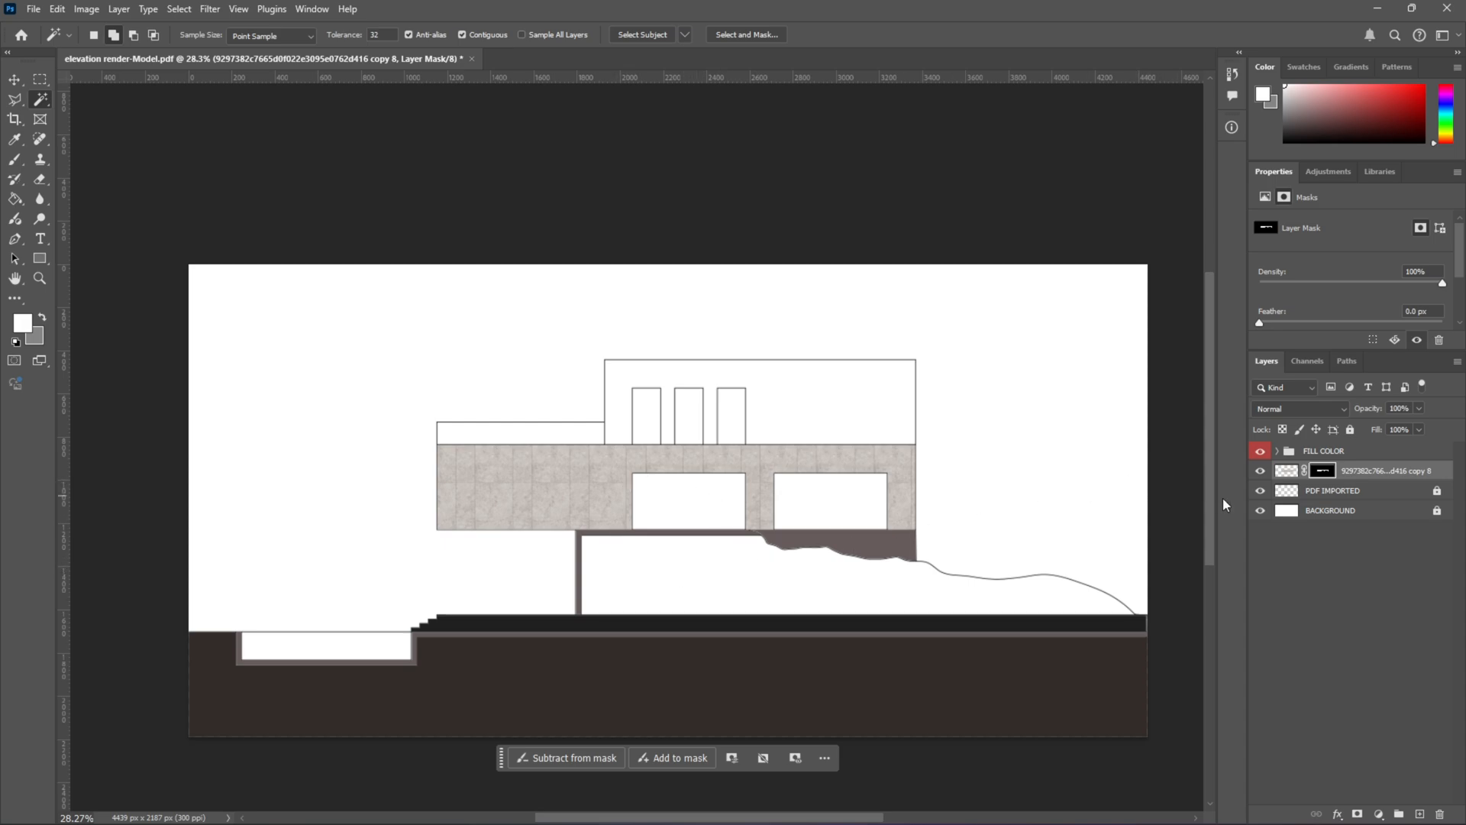
pyautogui.click(1313, 493)
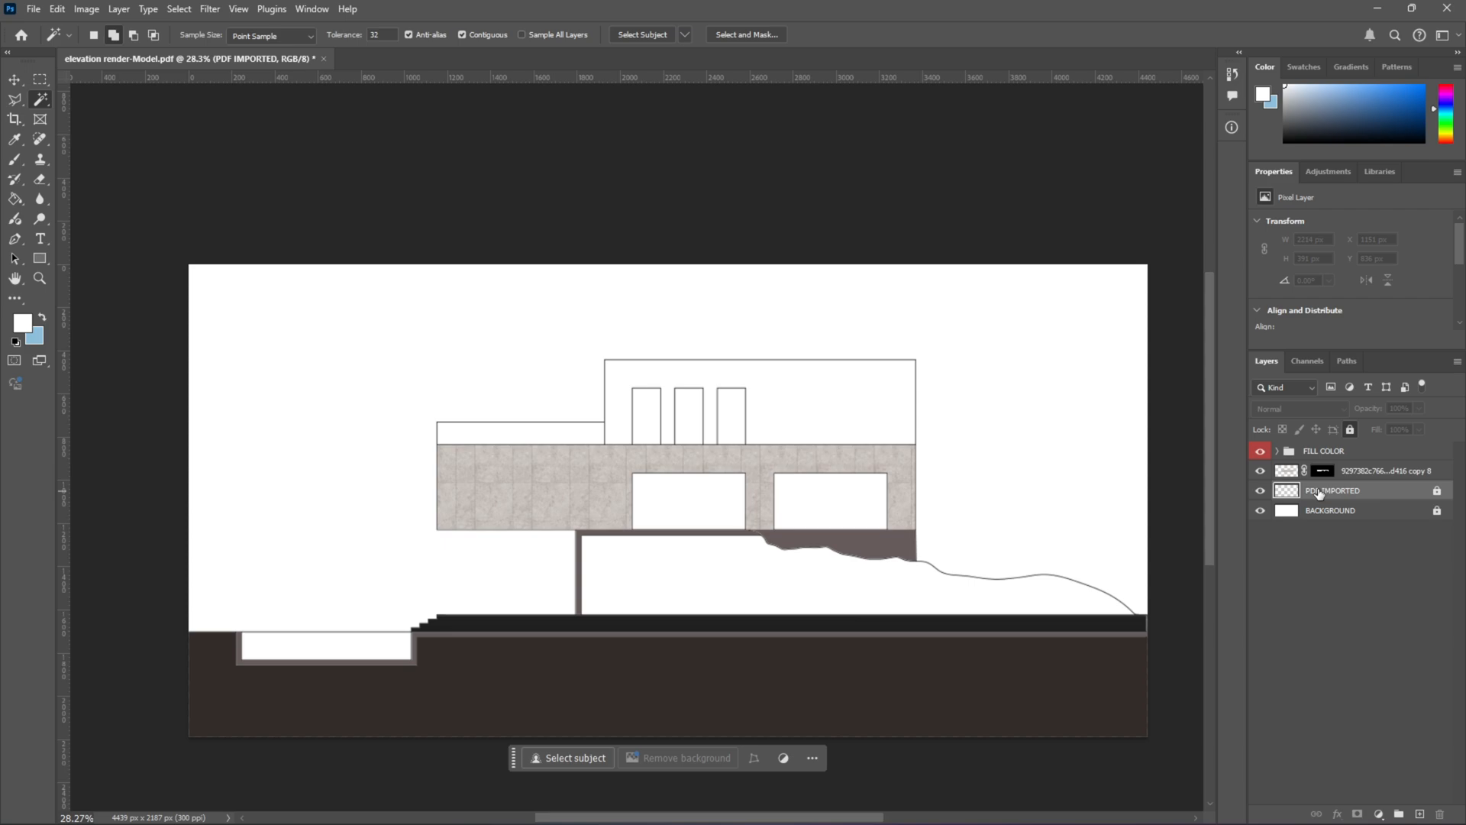
pyautogui.click(688, 576)
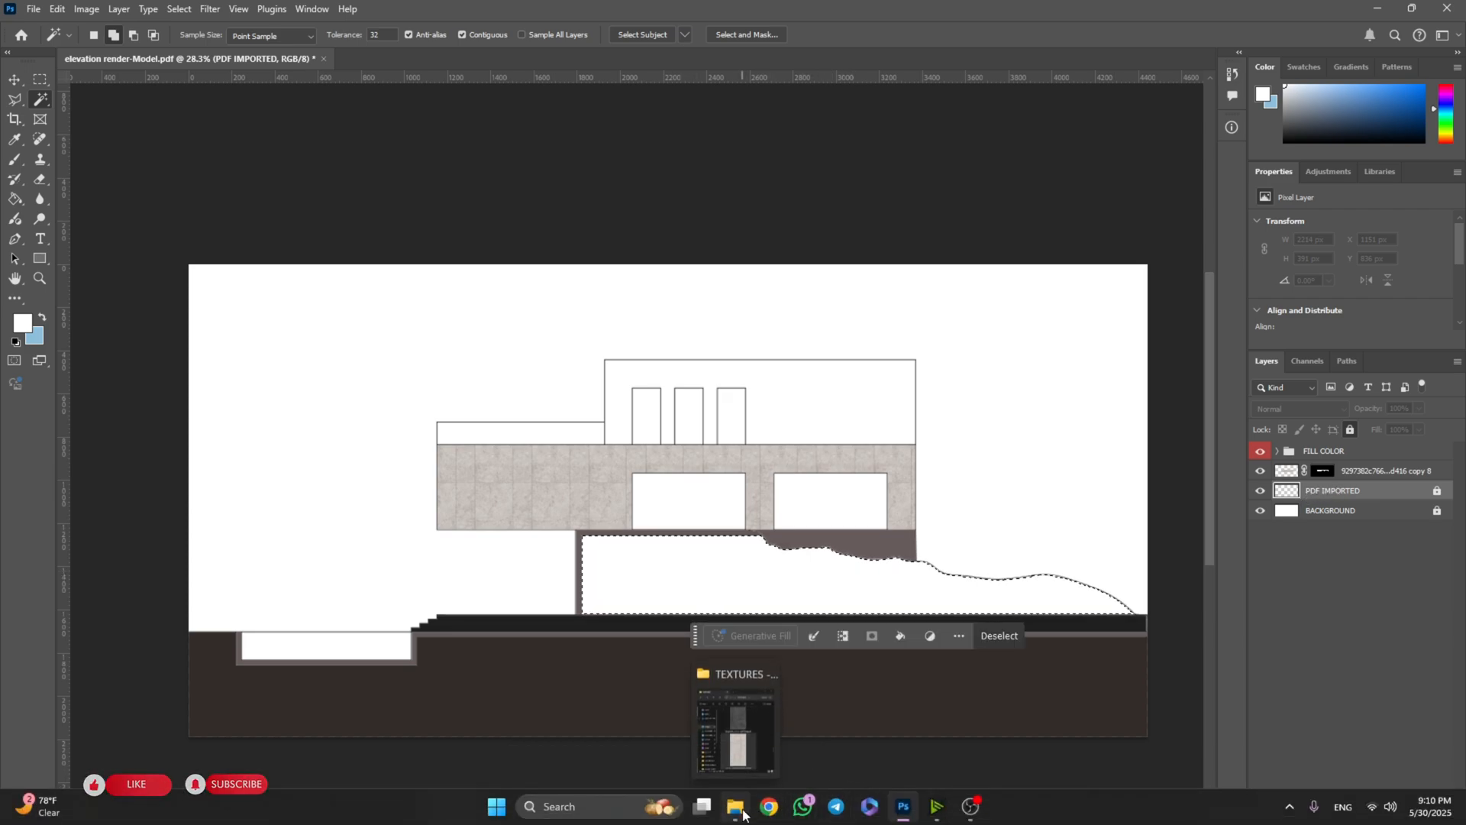
# Step: Place the brown soil image b8a836efdc17cd32912f3f8a19cd0b8a from the TEXTURES folder over the hill area, directly above the PDF IMPORTED layer
pyautogui.click(735, 811)
pyautogui.scroll(10, 1203, 319)
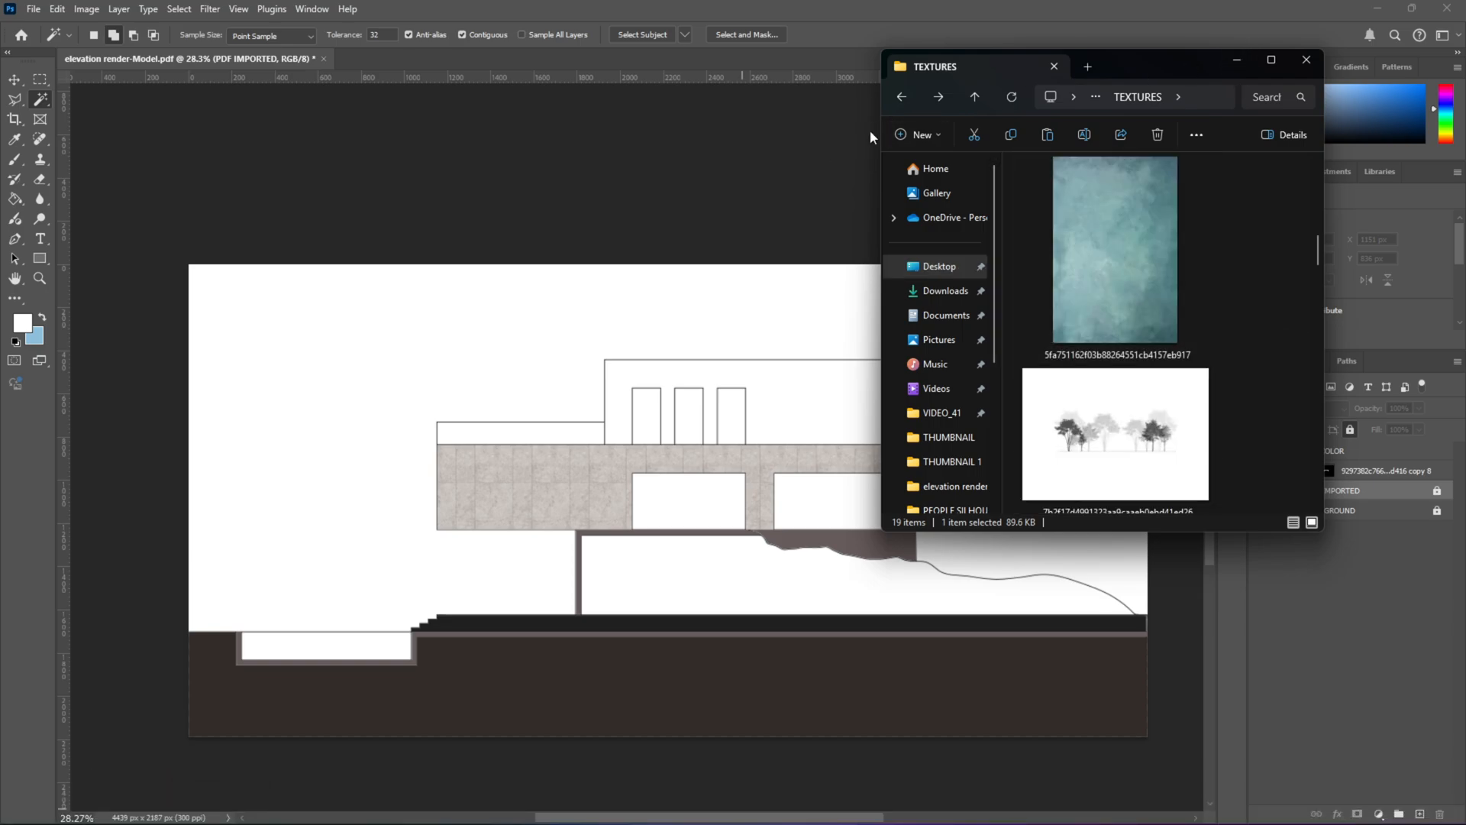
pyautogui.moveTo(873, 130); pyautogui.dragTo(287, 130)
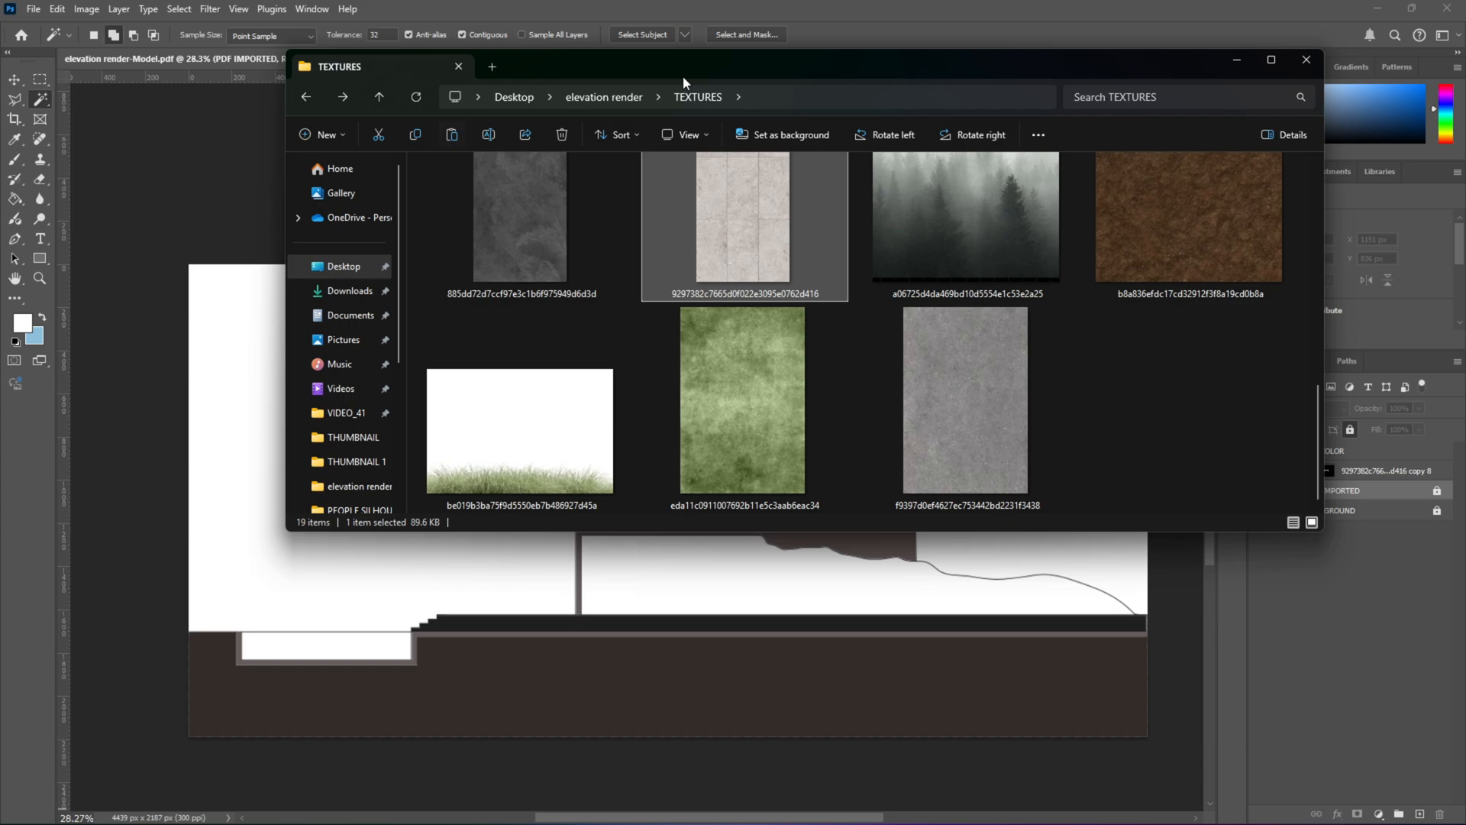
pyautogui.moveTo(1162, 205); pyautogui.dragTo(749, 546)
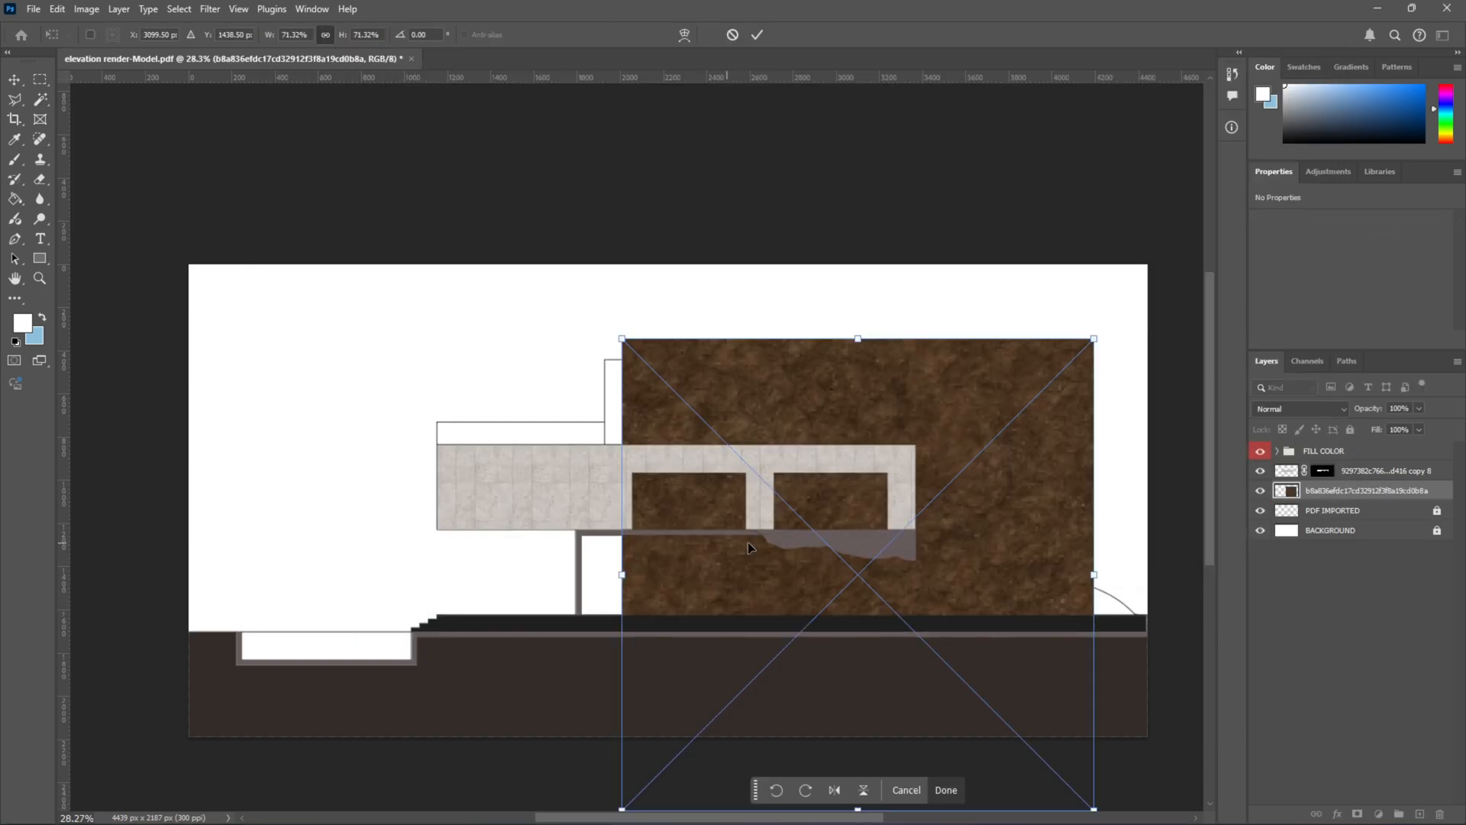
pyautogui.click(14, 79)
pyautogui.click(498, 242)
pyautogui.click(827, 406)
pyautogui.scroll(-1, 826, 406)
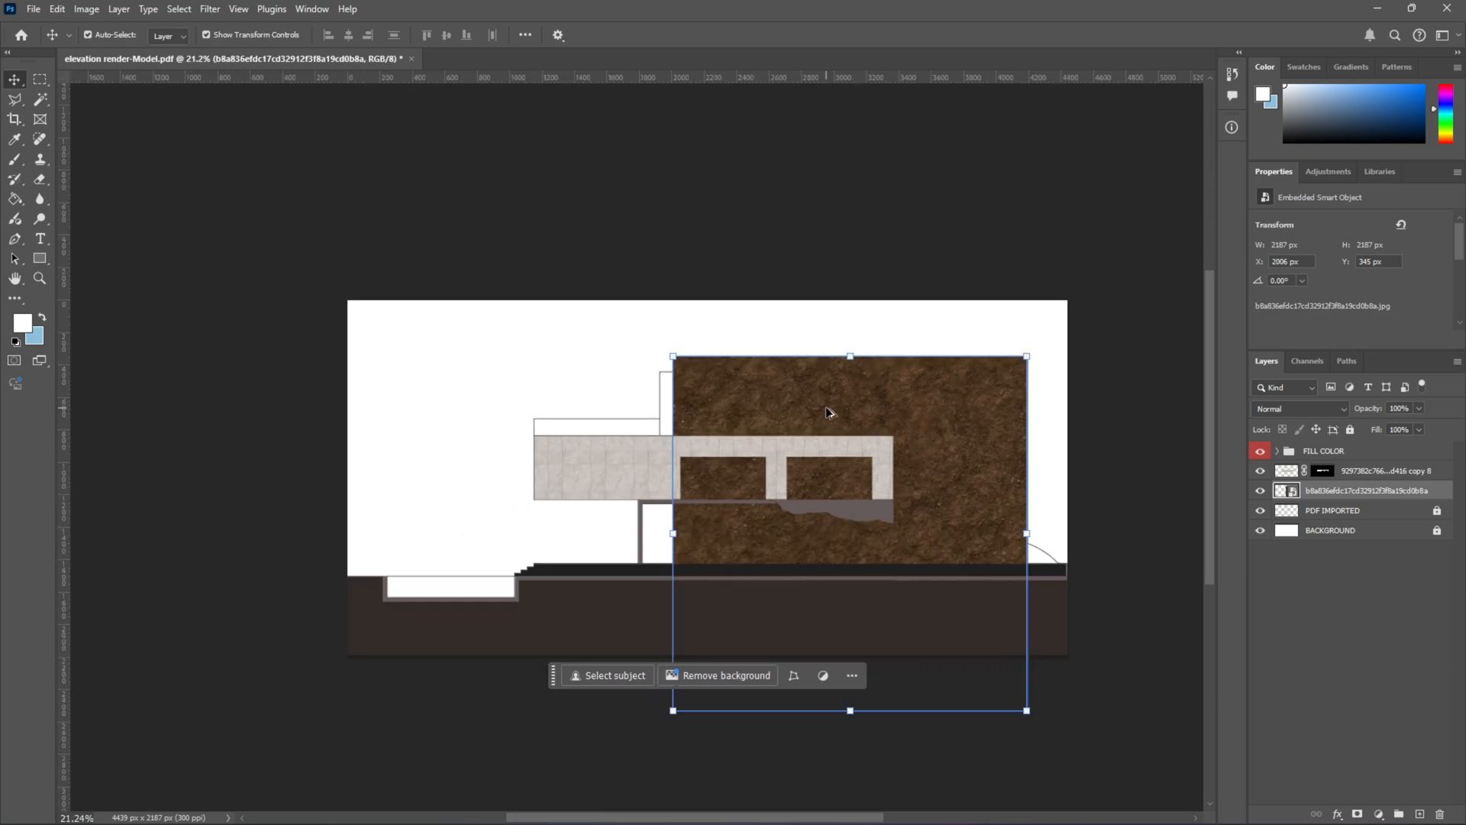
# Step: Scale the brown soil image to 13.07% and fit it between the slab and the ground at the hill area's left end
pyautogui.moveTo(1027, 711); pyautogui.dragTo(693, 466)
pyautogui.moveTo(699, 396); pyautogui.dragTo(664, 536)
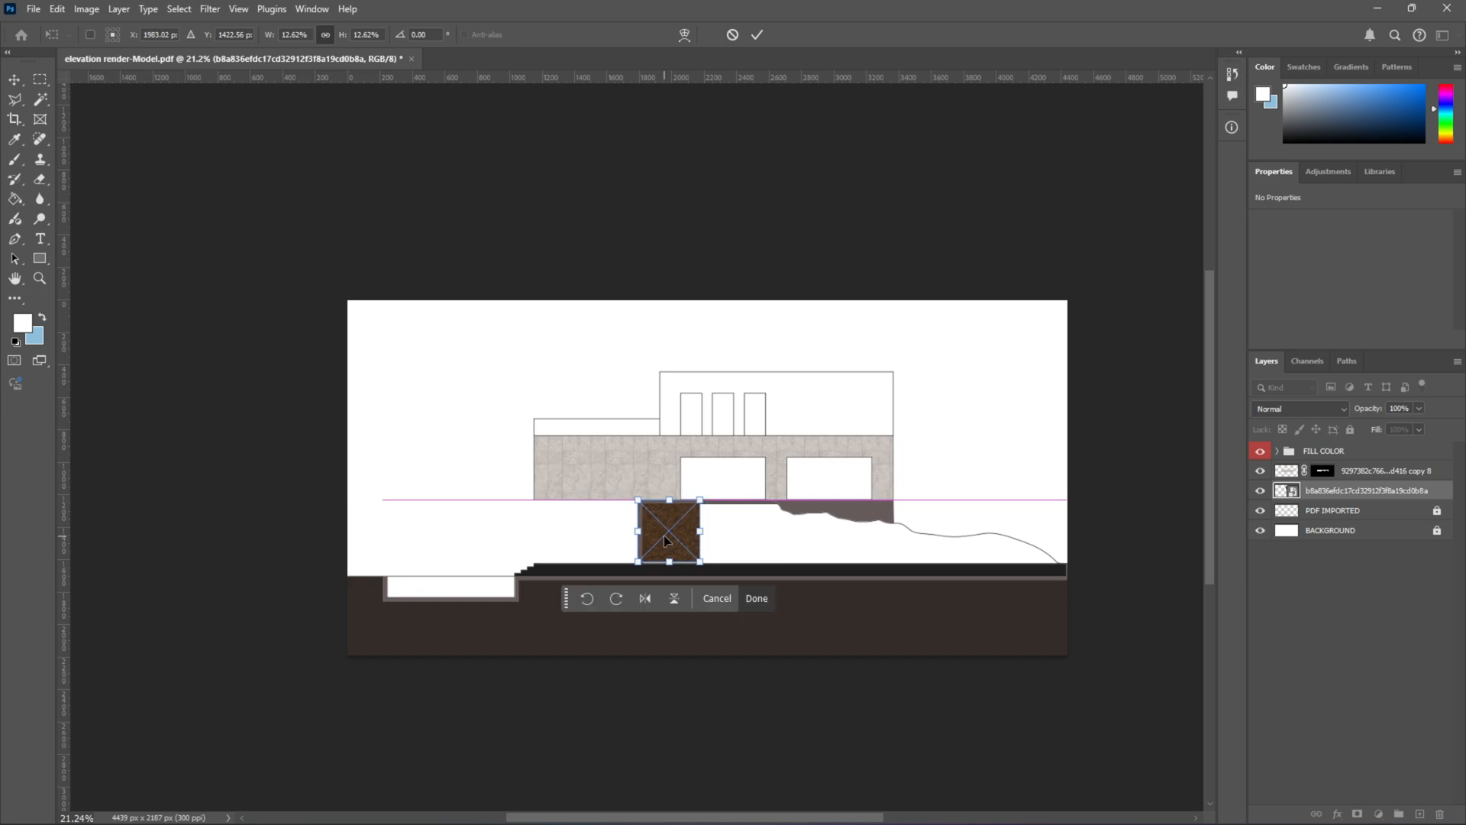
pyautogui.scroll(4, 665, 537)
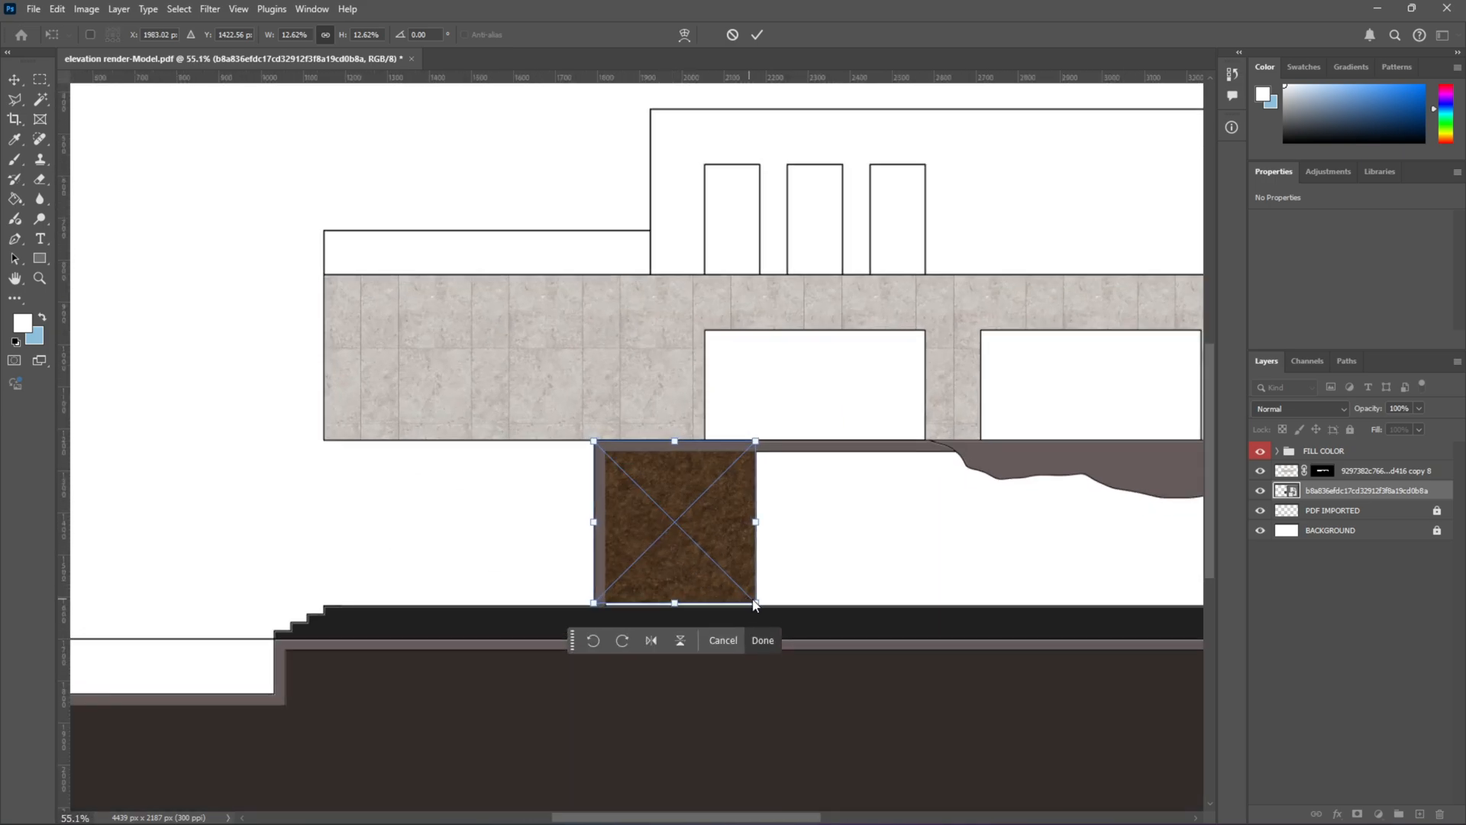
pyautogui.moveTo(755, 604); pyautogui.dragTo(761, 609)
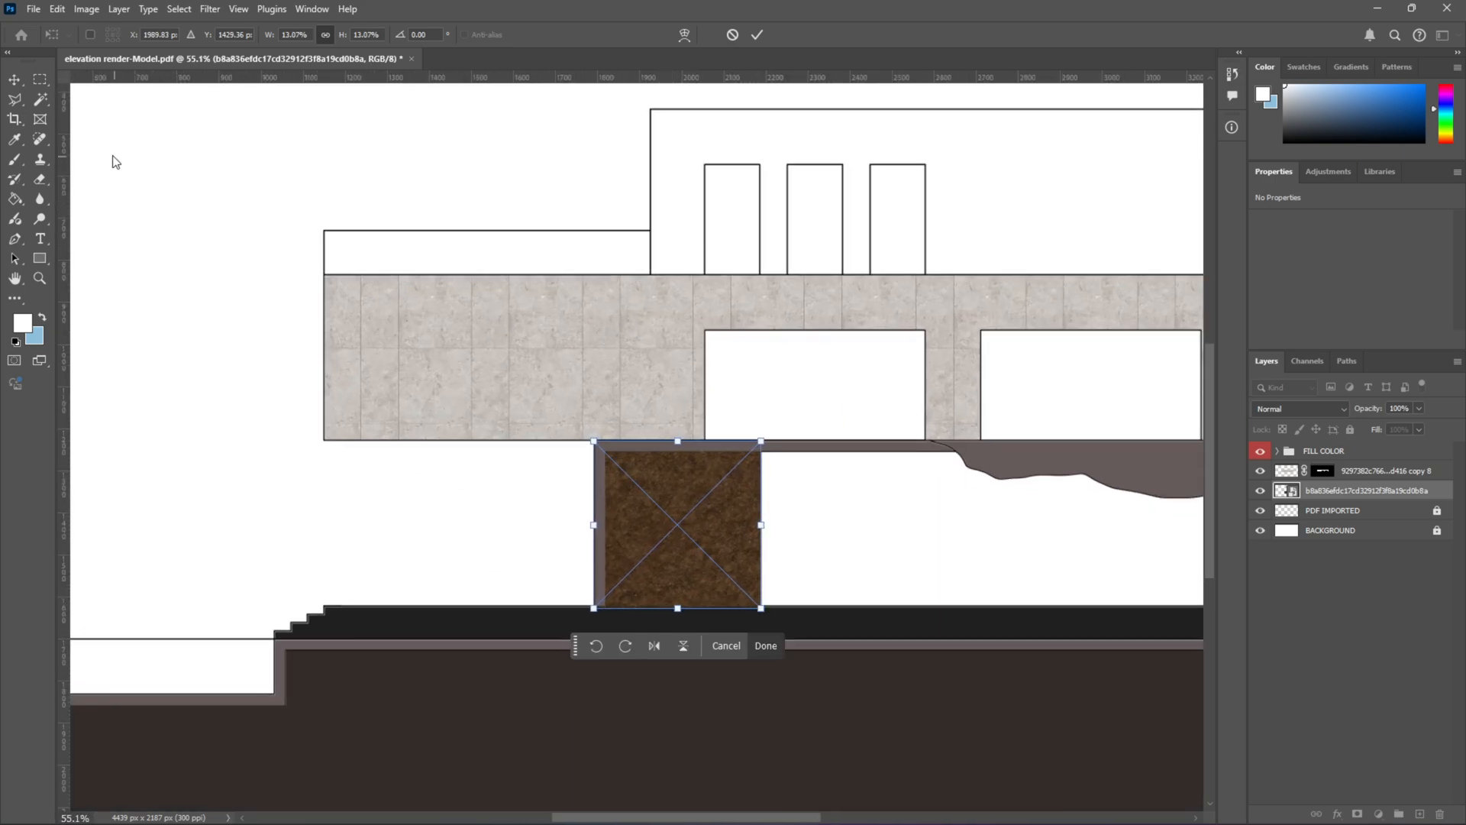
pyautogui.click(14, 79)
# Step: Duplicate the soil tile six times side by side to cover the hill area up to the page's right edge
pyautogui.moveTo(663, 492); pyautogui.dragTo(1056, 519)
pyautogui.scroll(-1, 755, 508)
pyautogui.scroll(-3, 767, 507)
pyautogui.scroll(2, 794, 513)
pyautogui.scroll(-1, 1056, 519)
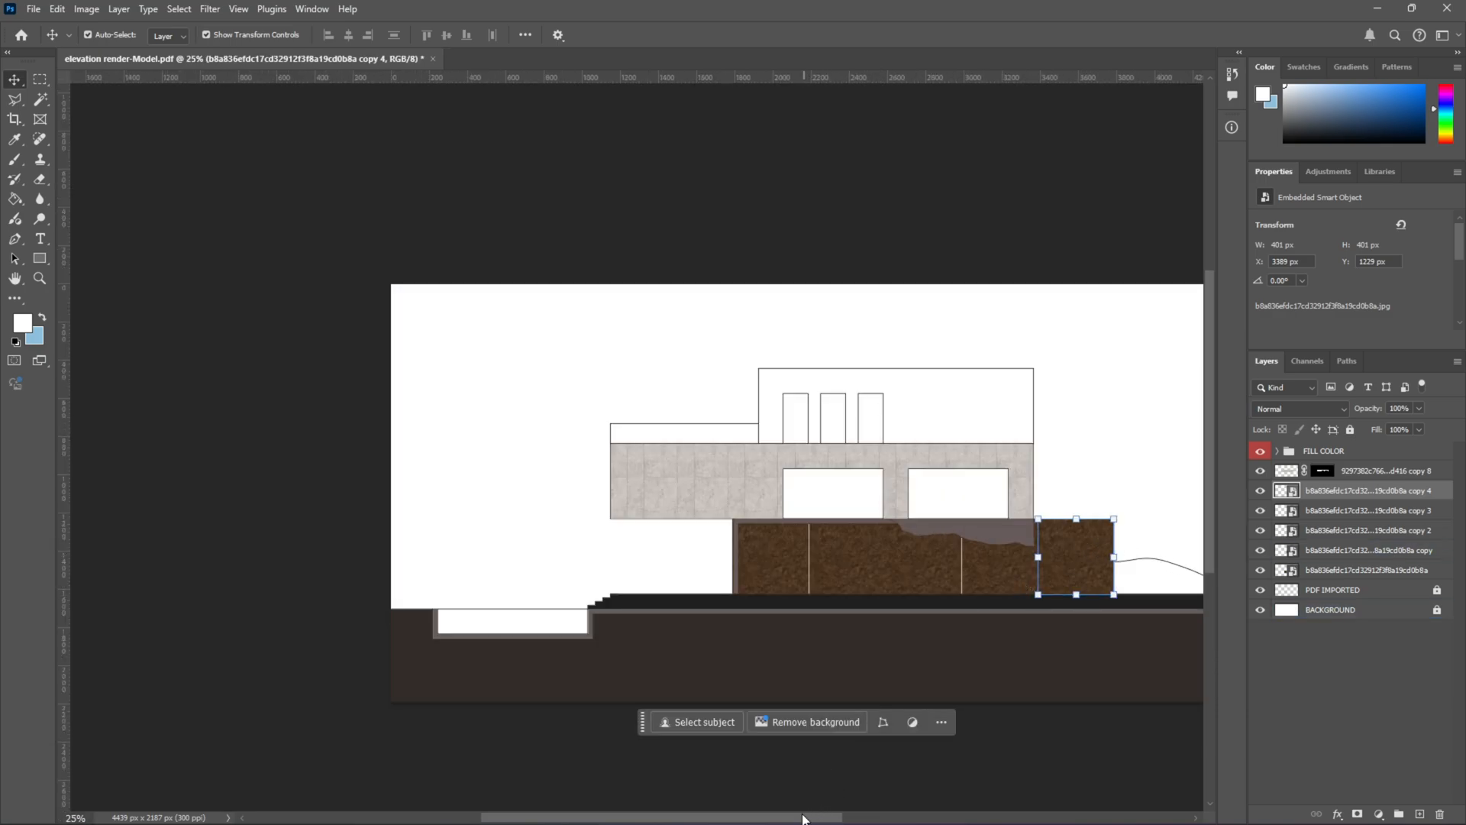
pyautogui.moveTo(806, 817); pyautogui.dragTo(842, 817)
pyautogui.scroll(4, 1102, 573)
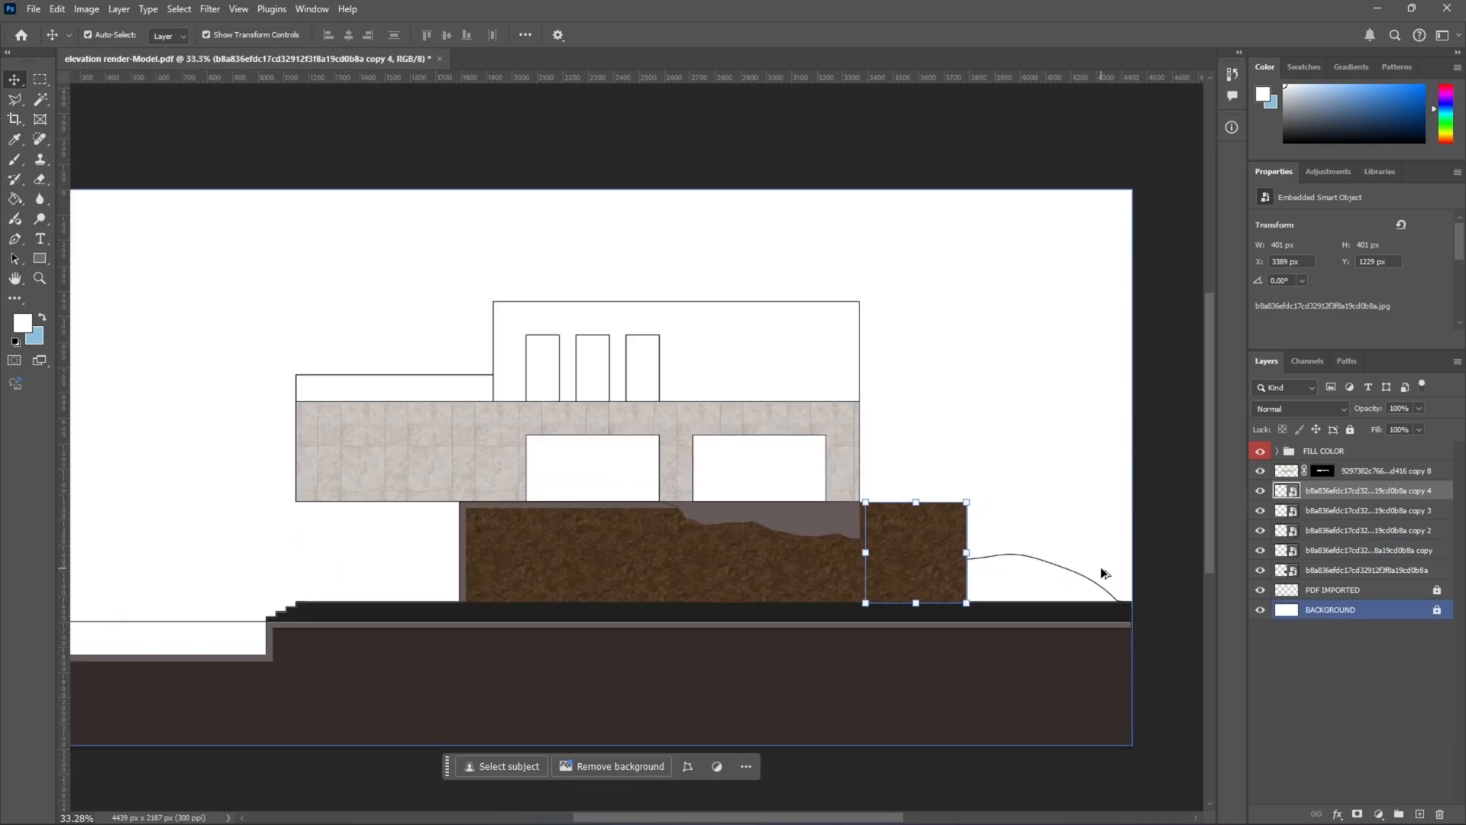
pyautogui.moveTo(914, 563); pyautogui.dragTo(1066, 562)
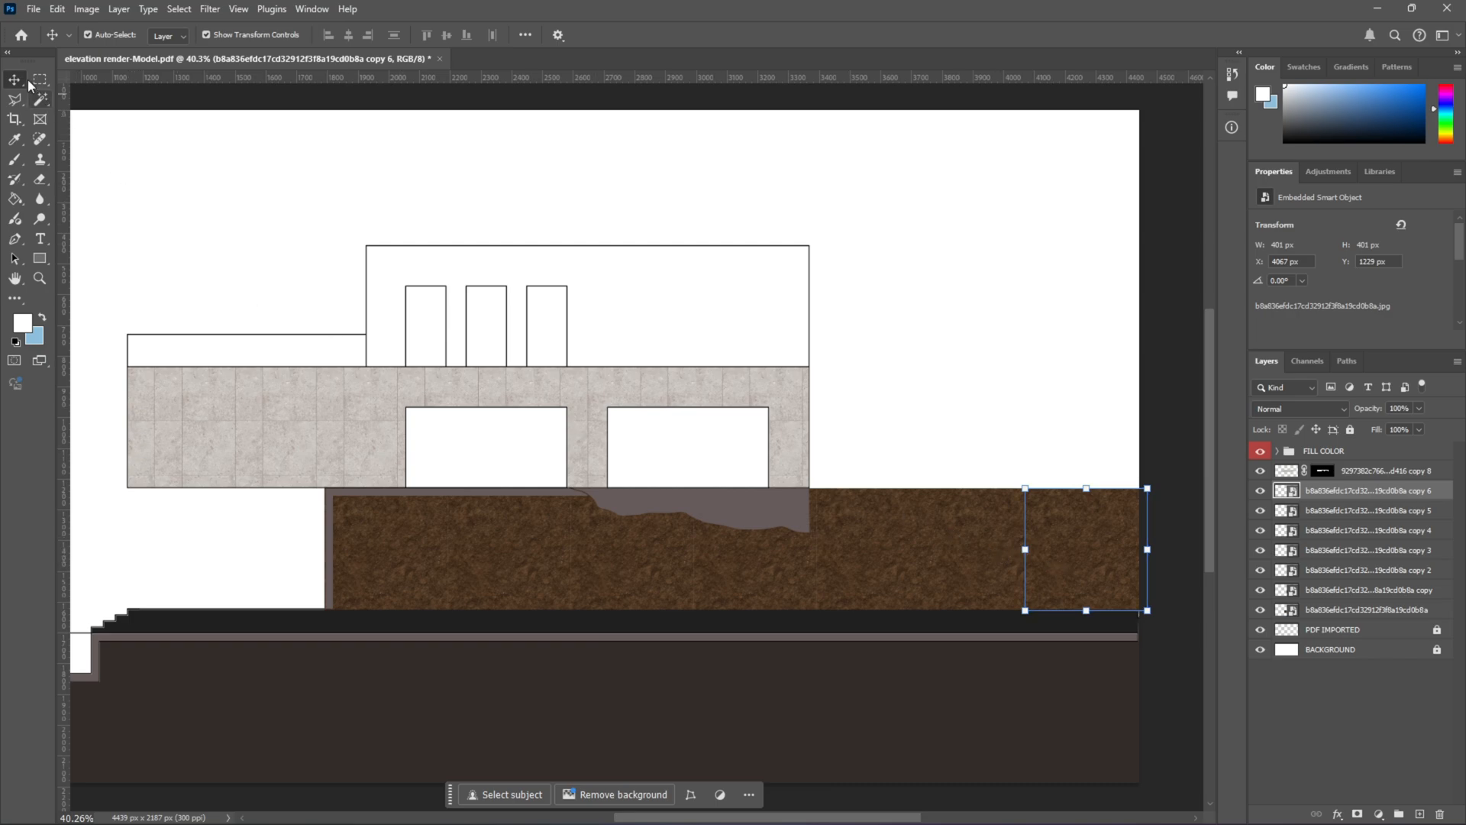
# Step: Enlarge the second soil tile to about 430 px and the fourth to about 447 px wide to close the gaps between tiles
pyautogui.scroll(-2, 452, 454)
pyautogui.scroll(7, 393, 524)
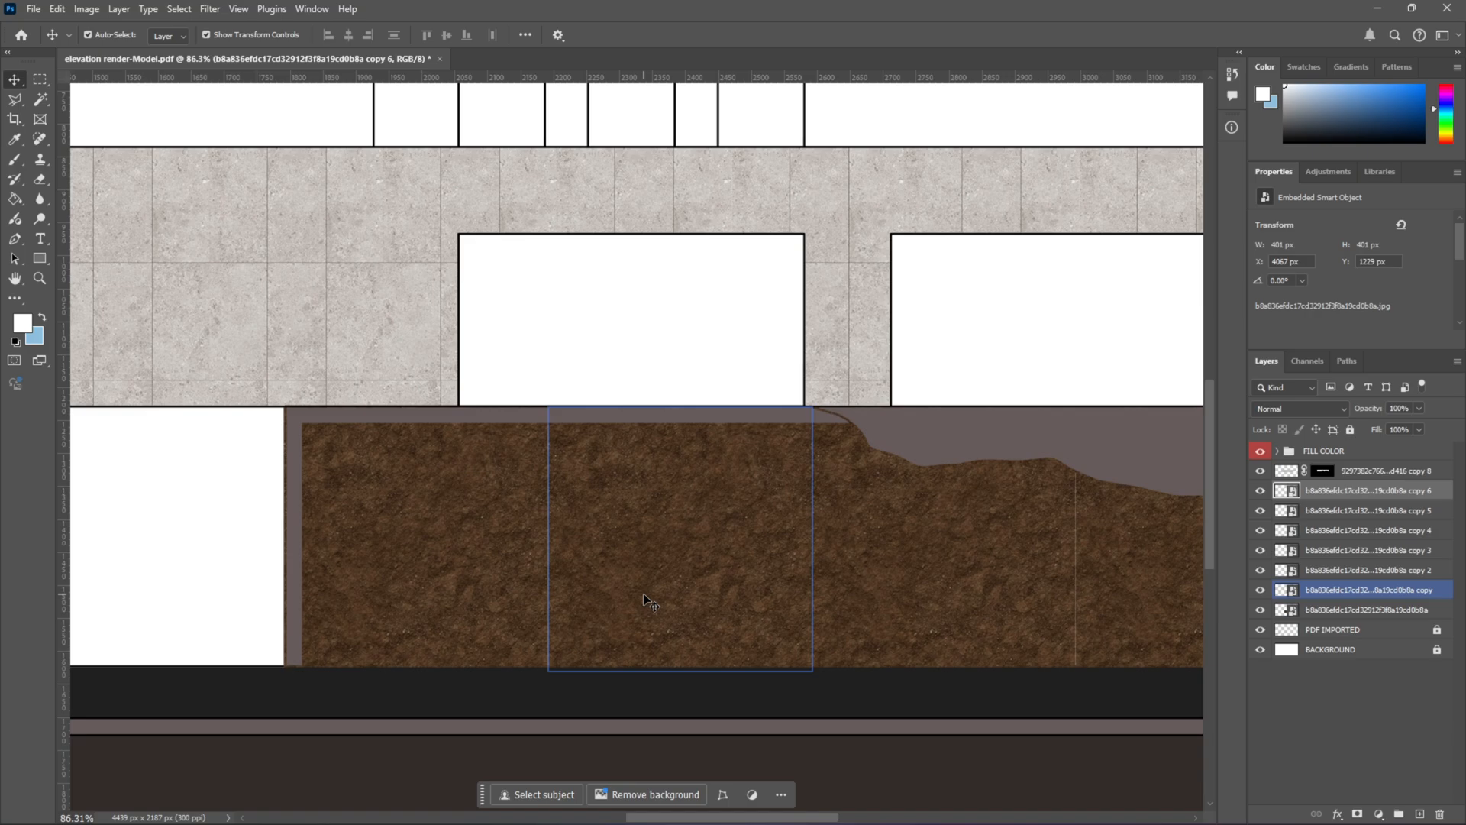
pyautogui.scroll(-7, 646, 598)
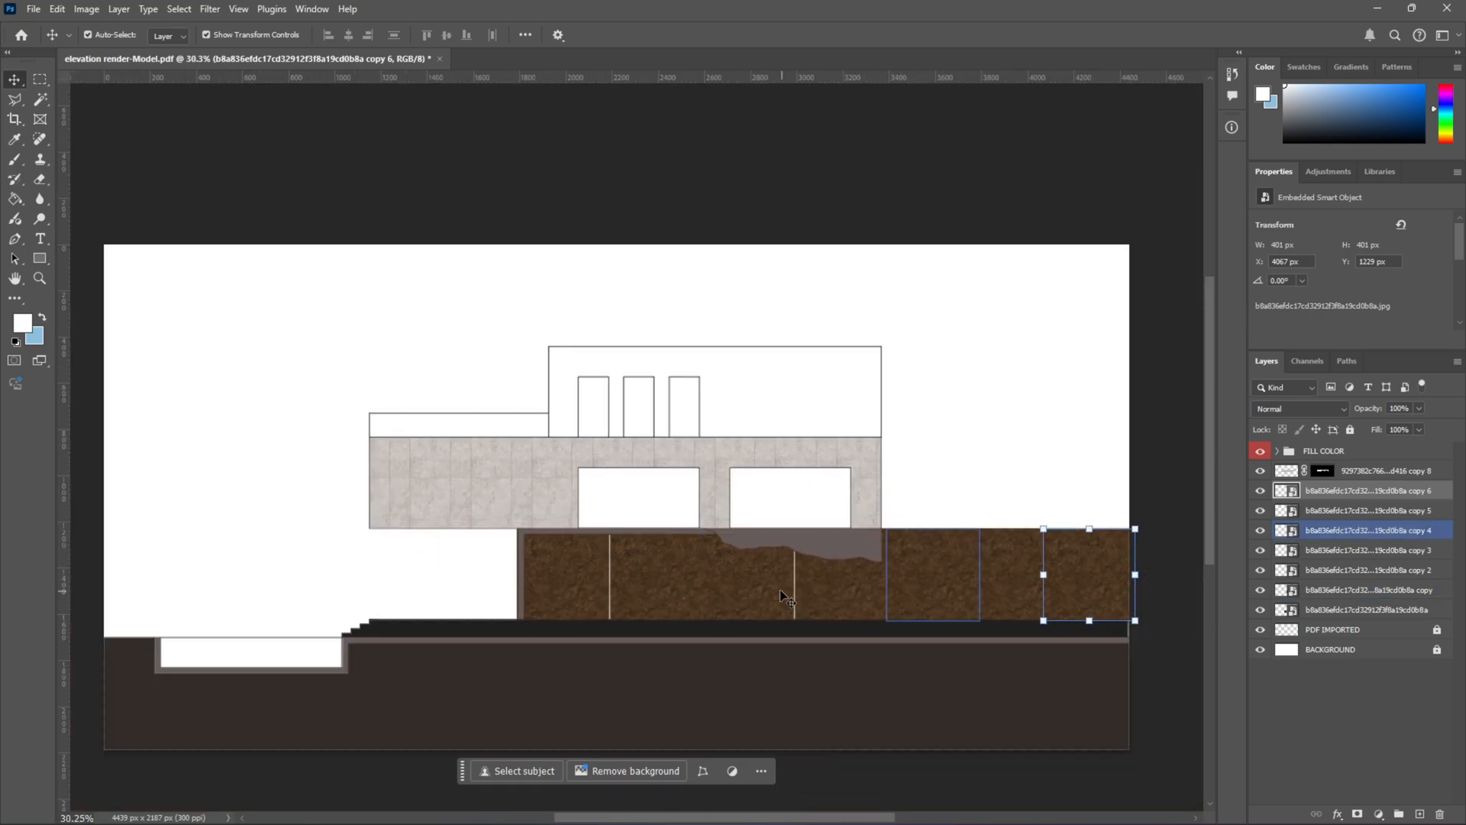
pyautogui.click(645, 590)
pyautogui.moveTo(609, 574); pyautogui.dragTo(603, 574)
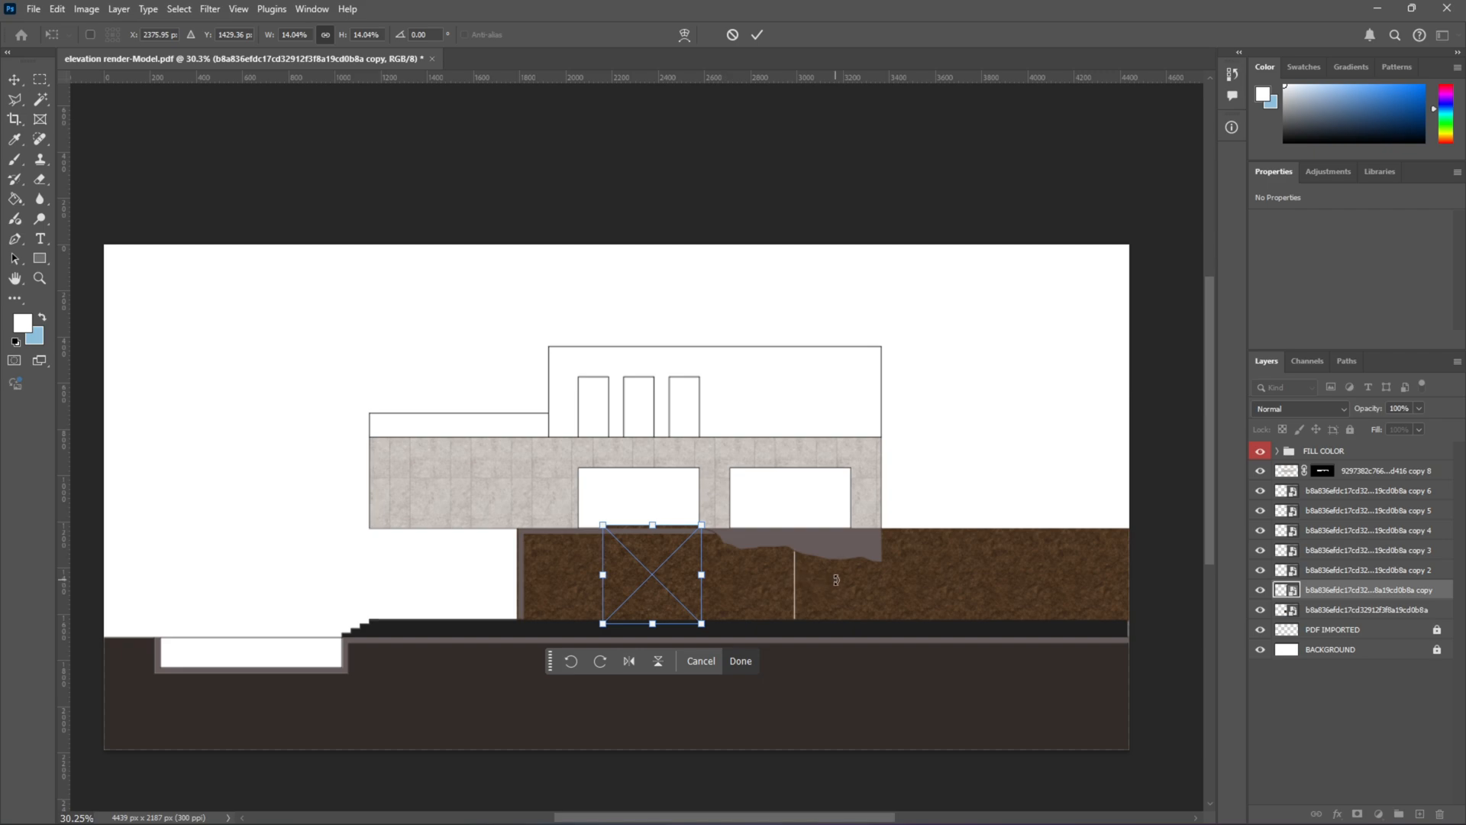
pyautogui.click(15, 79)
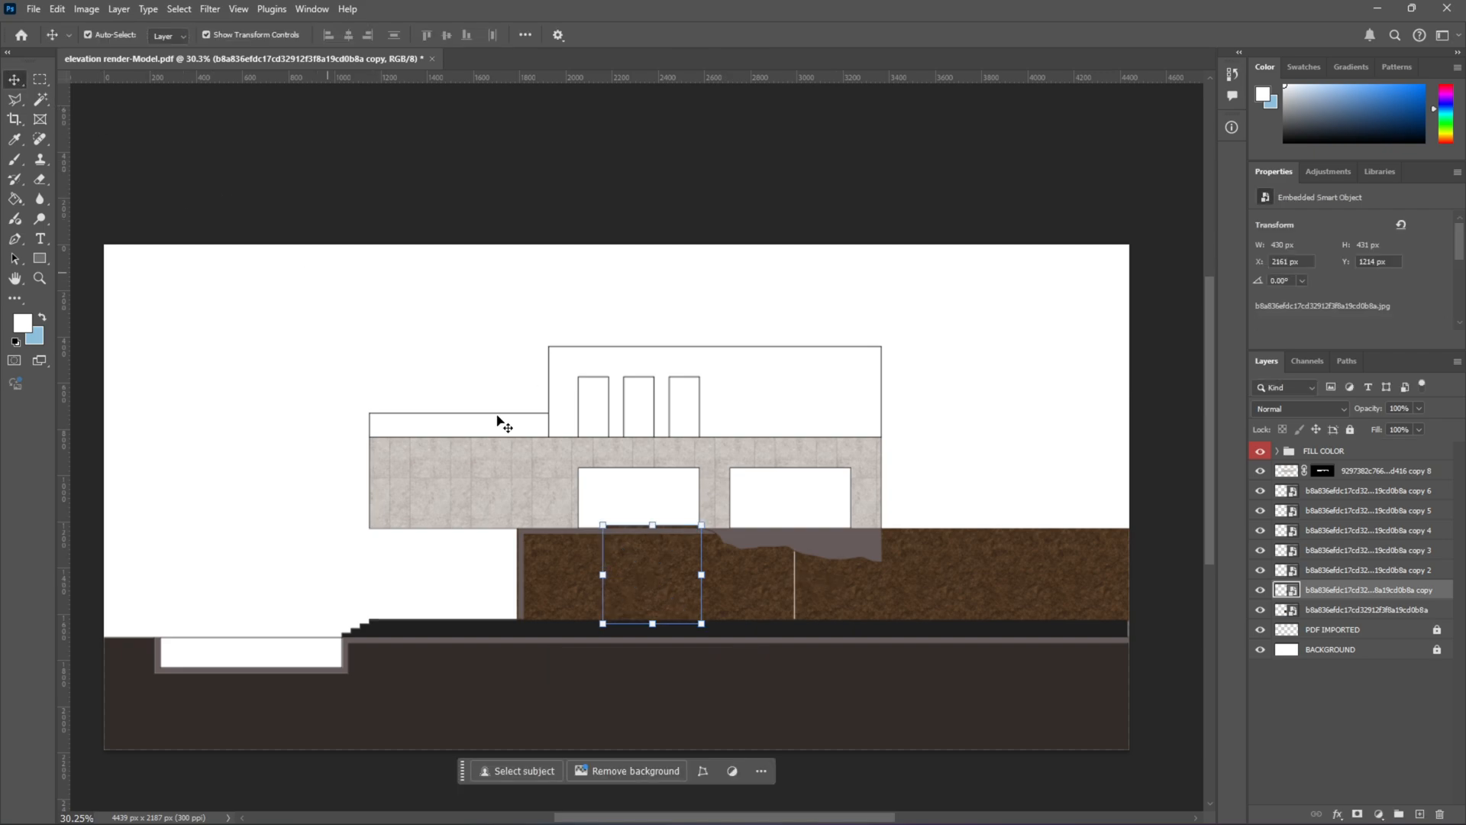
pyautogui.click(816, 596)
pyautogui.moveTo(797, 574); pyautogui.dragTo(783, 574)
pyautogui.click(15, 78)
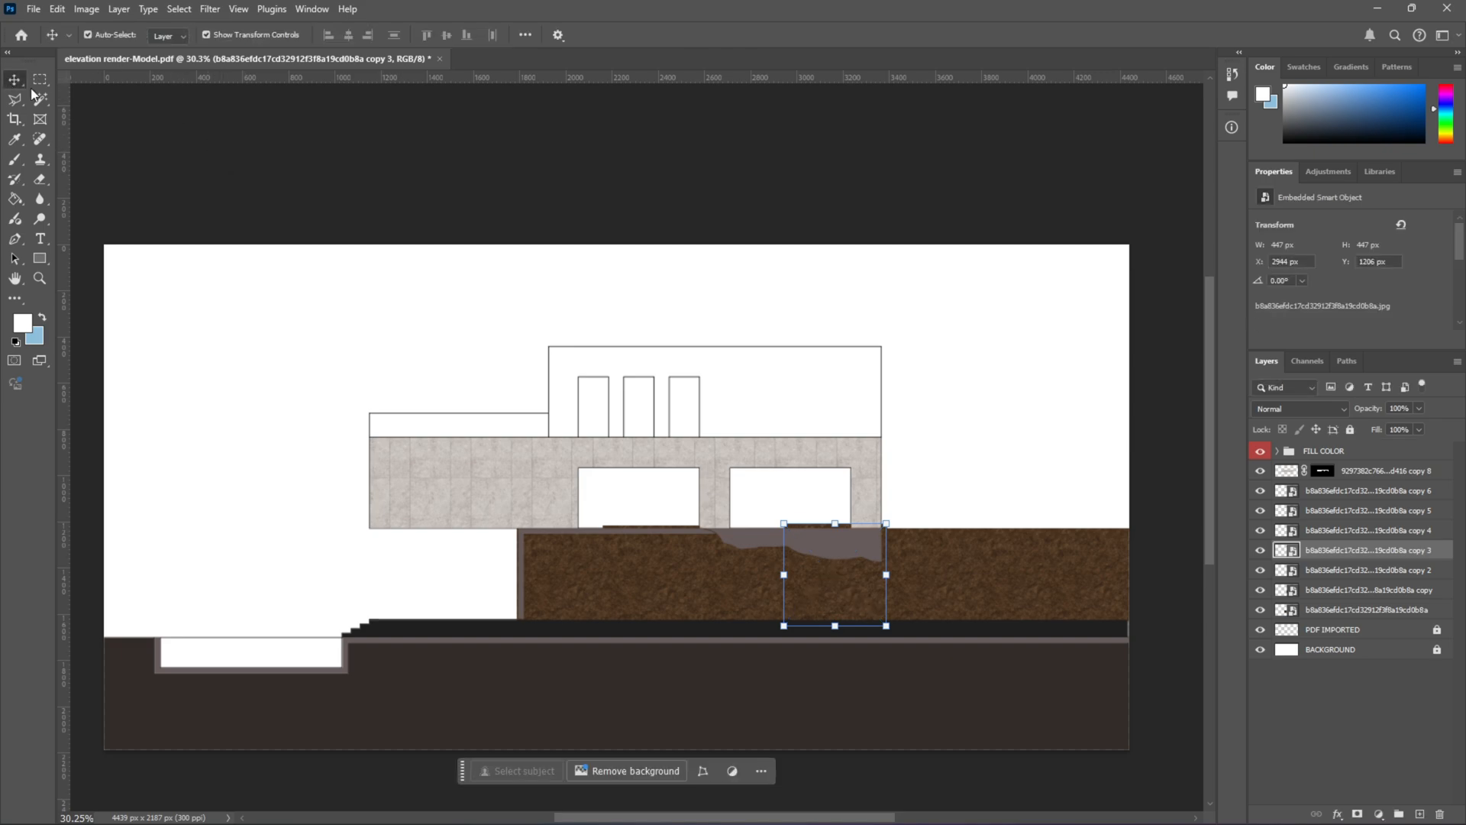
# Step: Hide the seven soil tile layers one after another and show them all again to check their coverage
pyautogui.click(1323, 610)
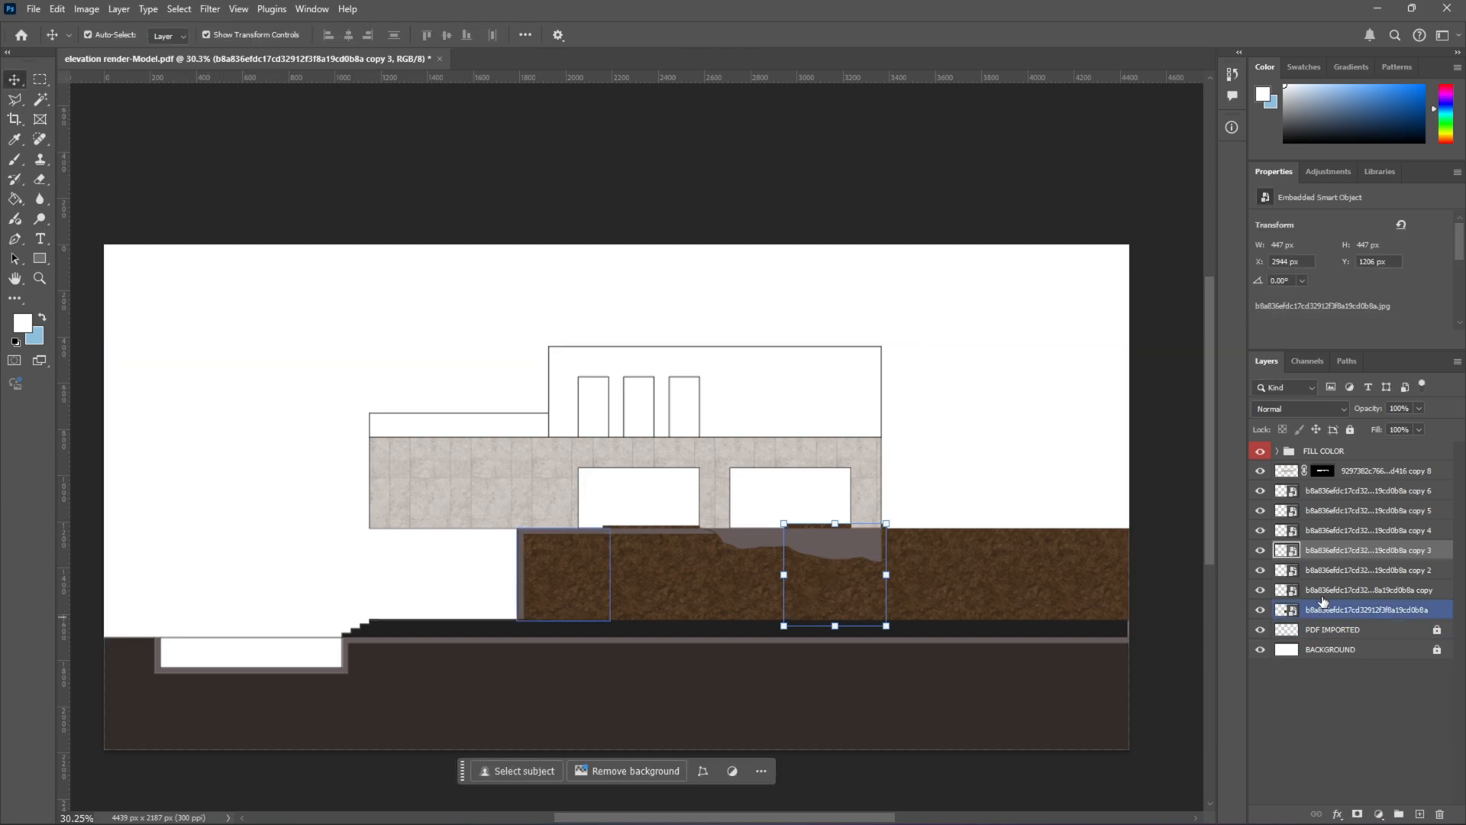
pyautogui.click(1260, 491)
pyautogui.click(1260, 510)
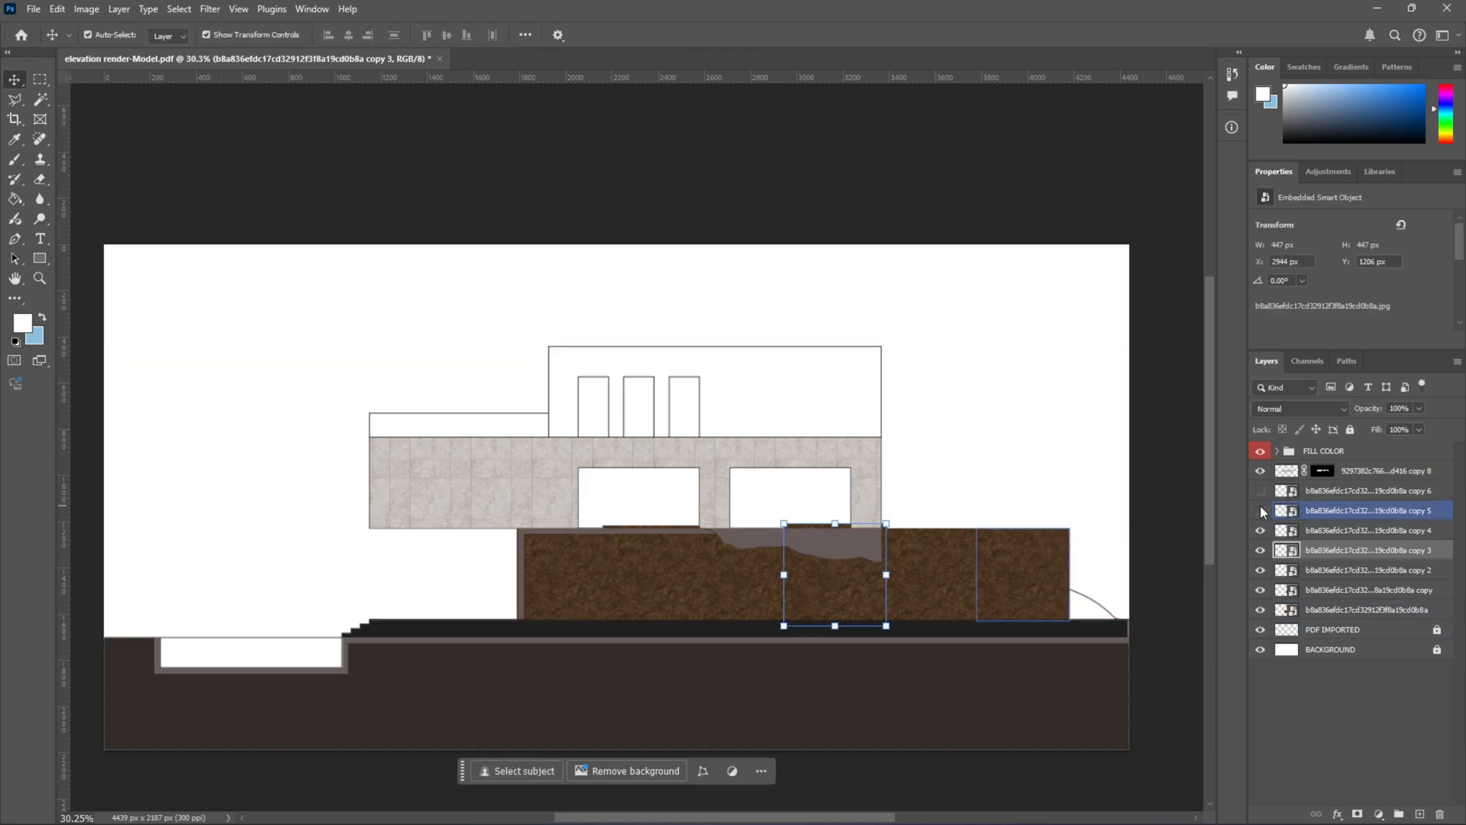
pyautogui.click(1260, 530)
pyautogui.click(1260, 549)
pyautogui.click(1260, 569)
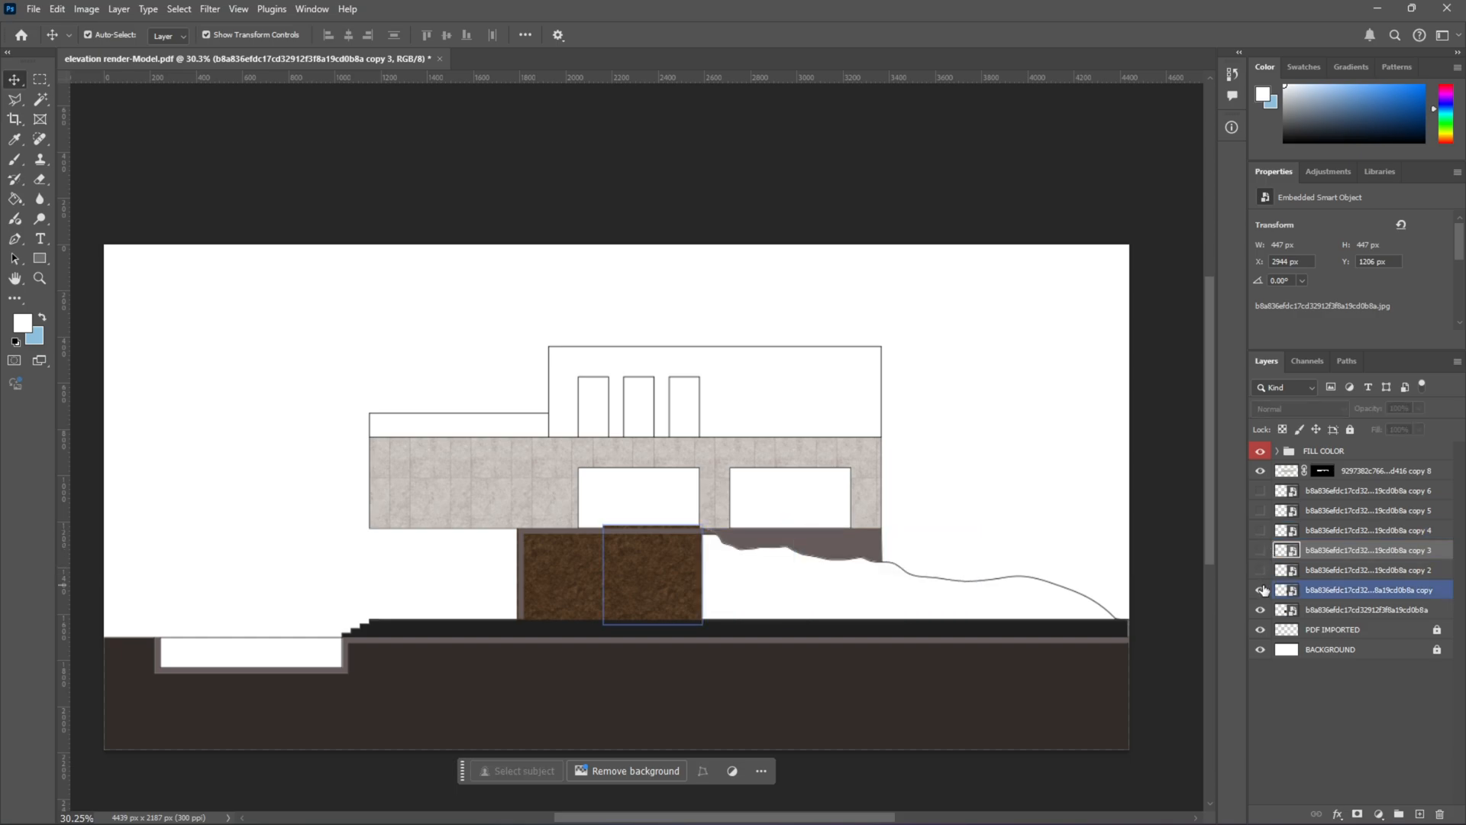
pyautogui.click(1260, 589)
pyautogui.click(1260, 609)
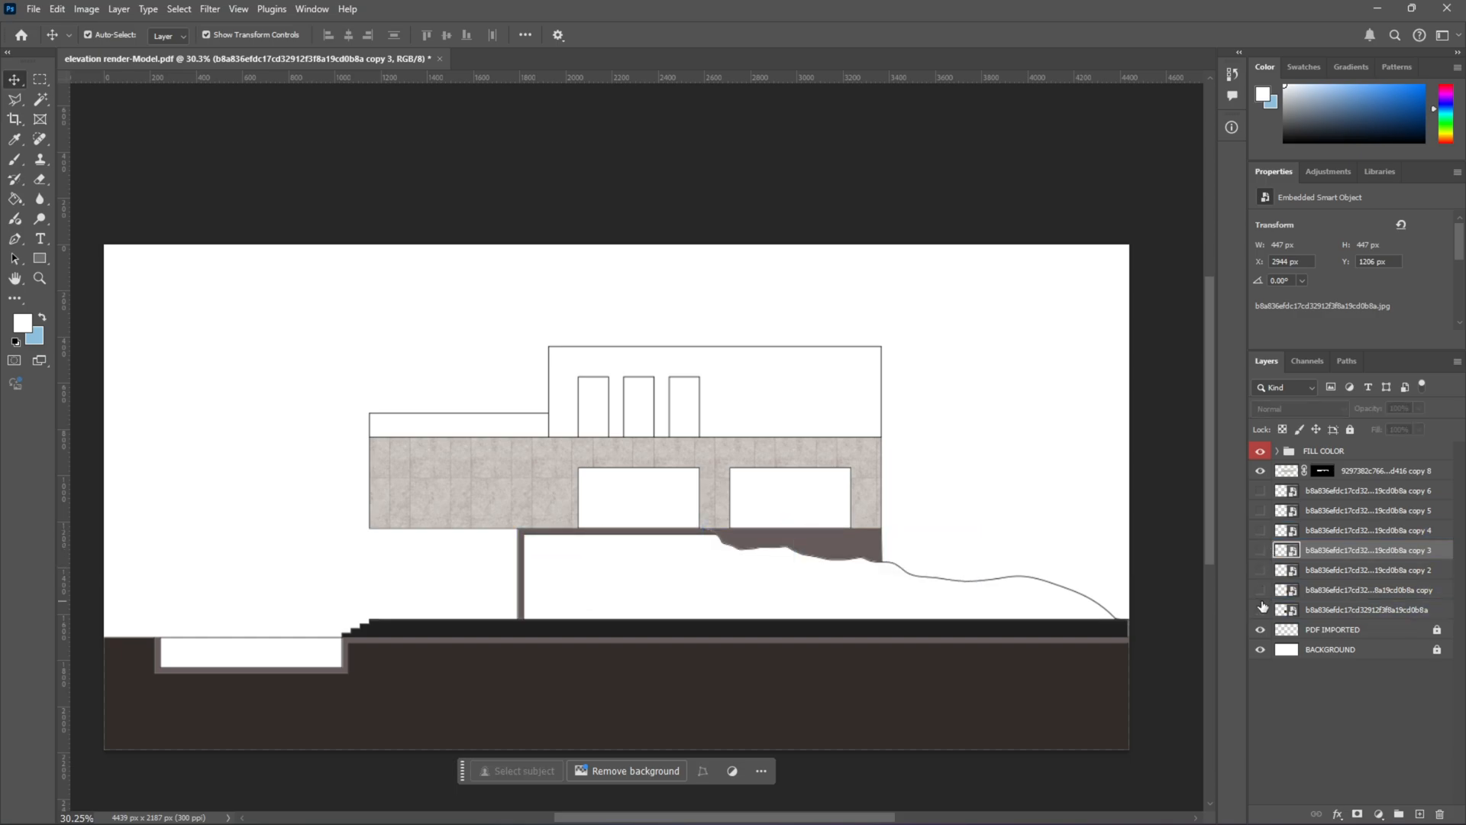
pyautogui.moveTo(1263, 608); pyautogui.dragTo(1259, 491)
# Step: Select all seven soil tile layers and merge them into a single layer
pyautogui.click(1316, 493)
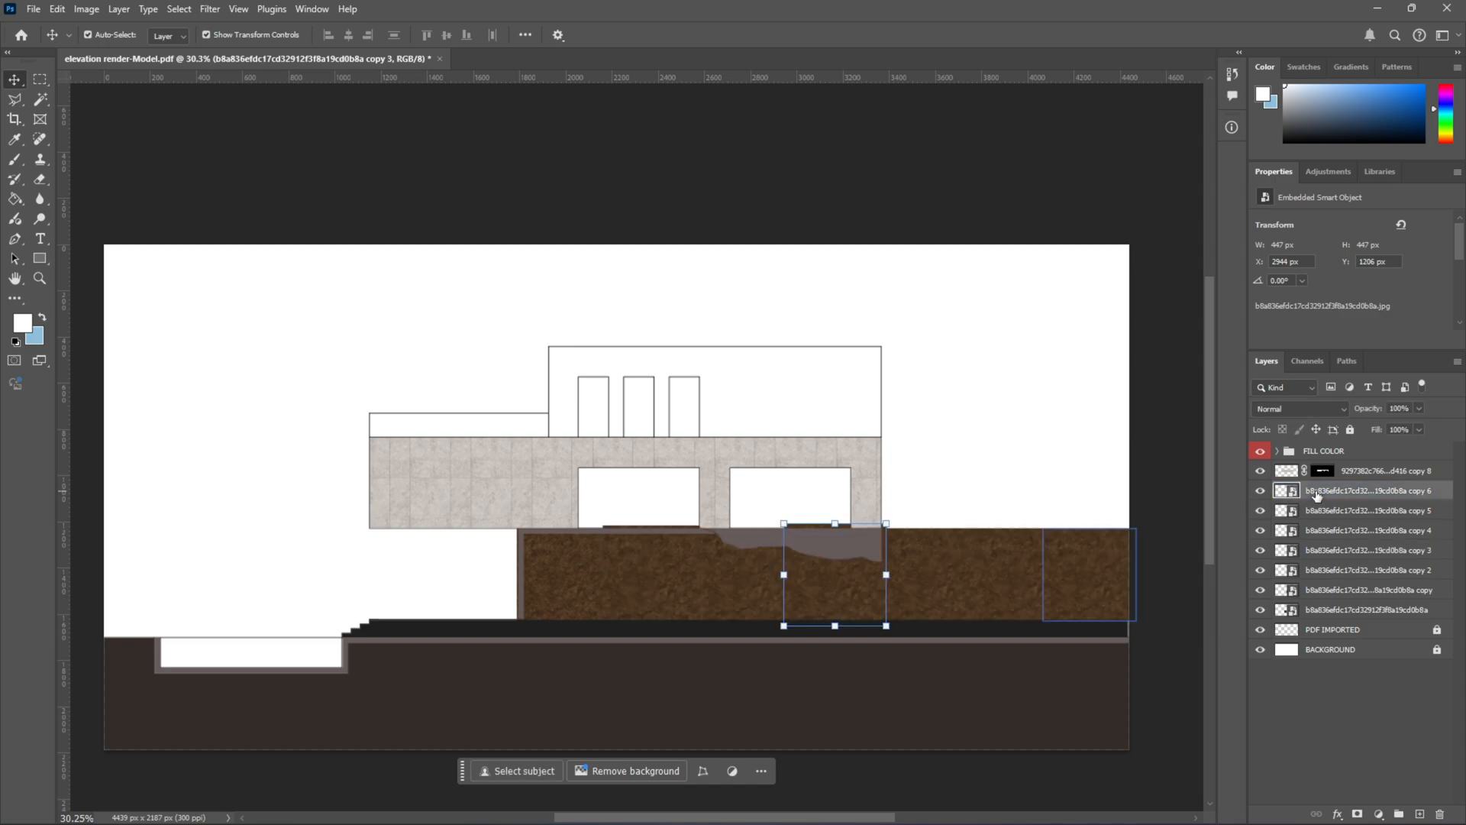
pyautogui.keyDown('shift'); pyautogui.click(1321, 609); pyautogui.keyUp('shift')
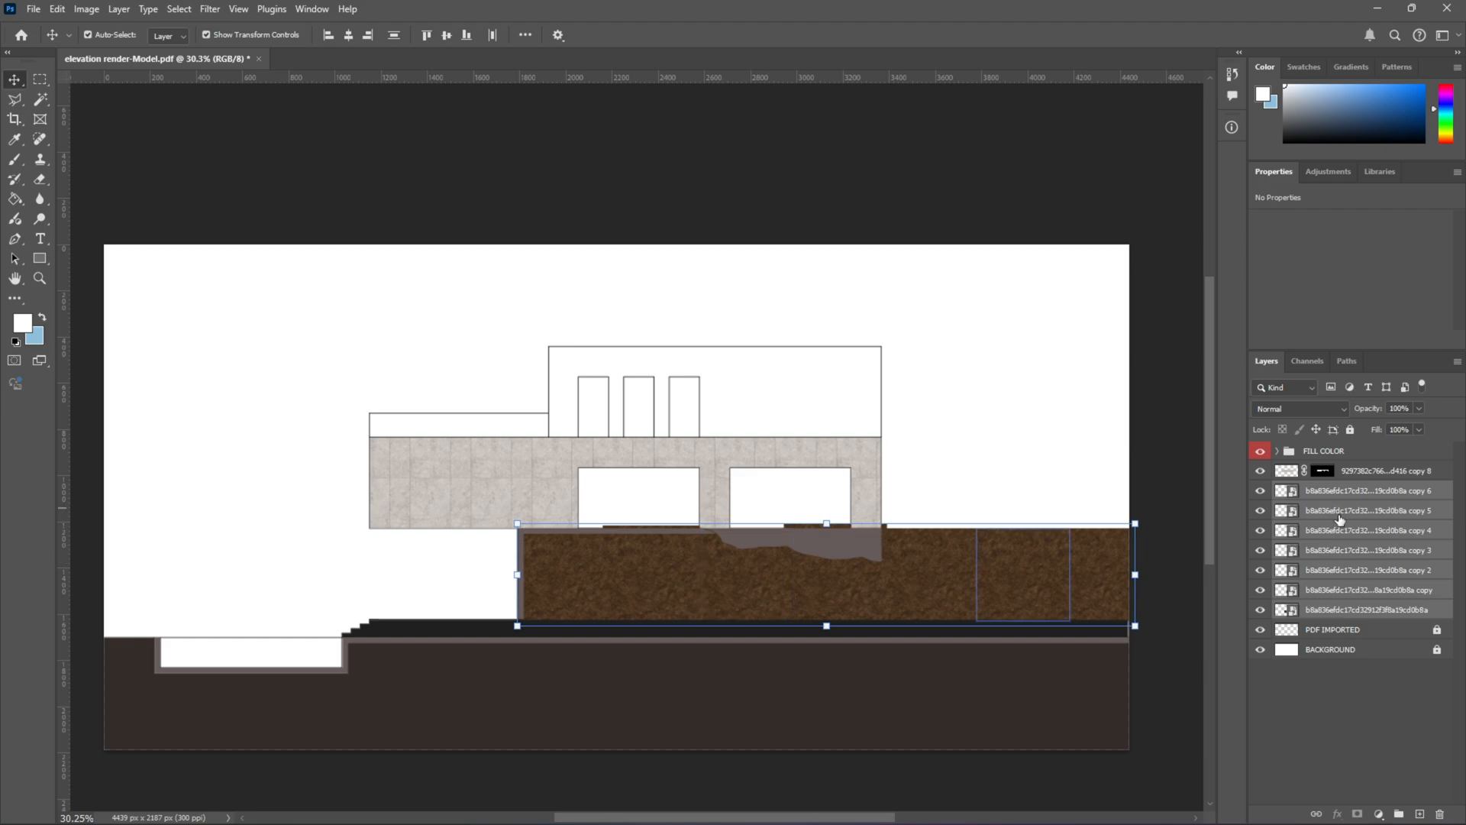
pyautogui.press('ctrl')
pyautogui.hotkey('ctrl', 'e')
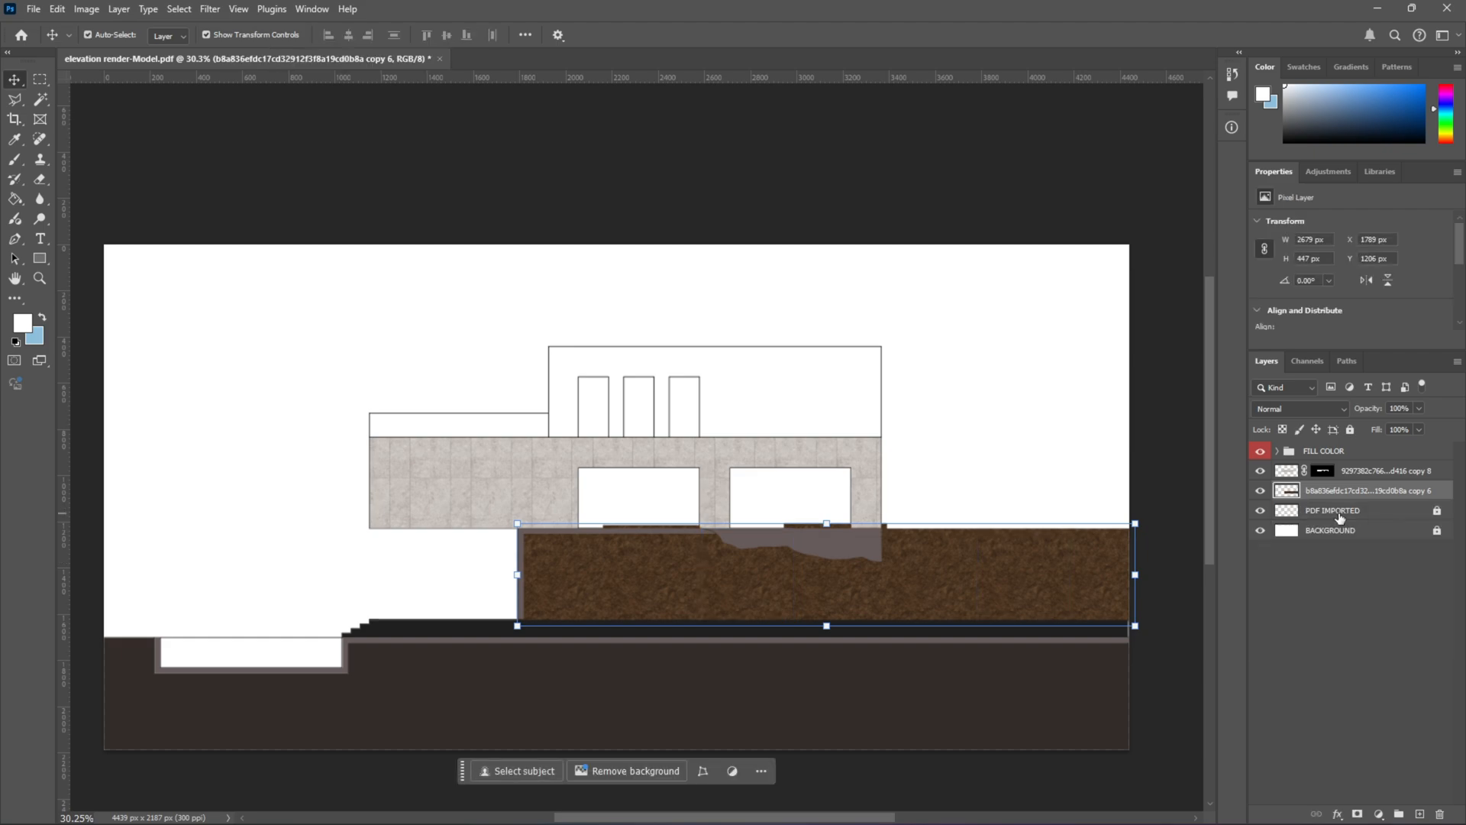
# Step: Hide the merged soil layer and select the hill area with the Magic Wand on the PDF IMPORTED layer
pyautogui.click(1261, 491)
pyautogui.click(1260, 491)
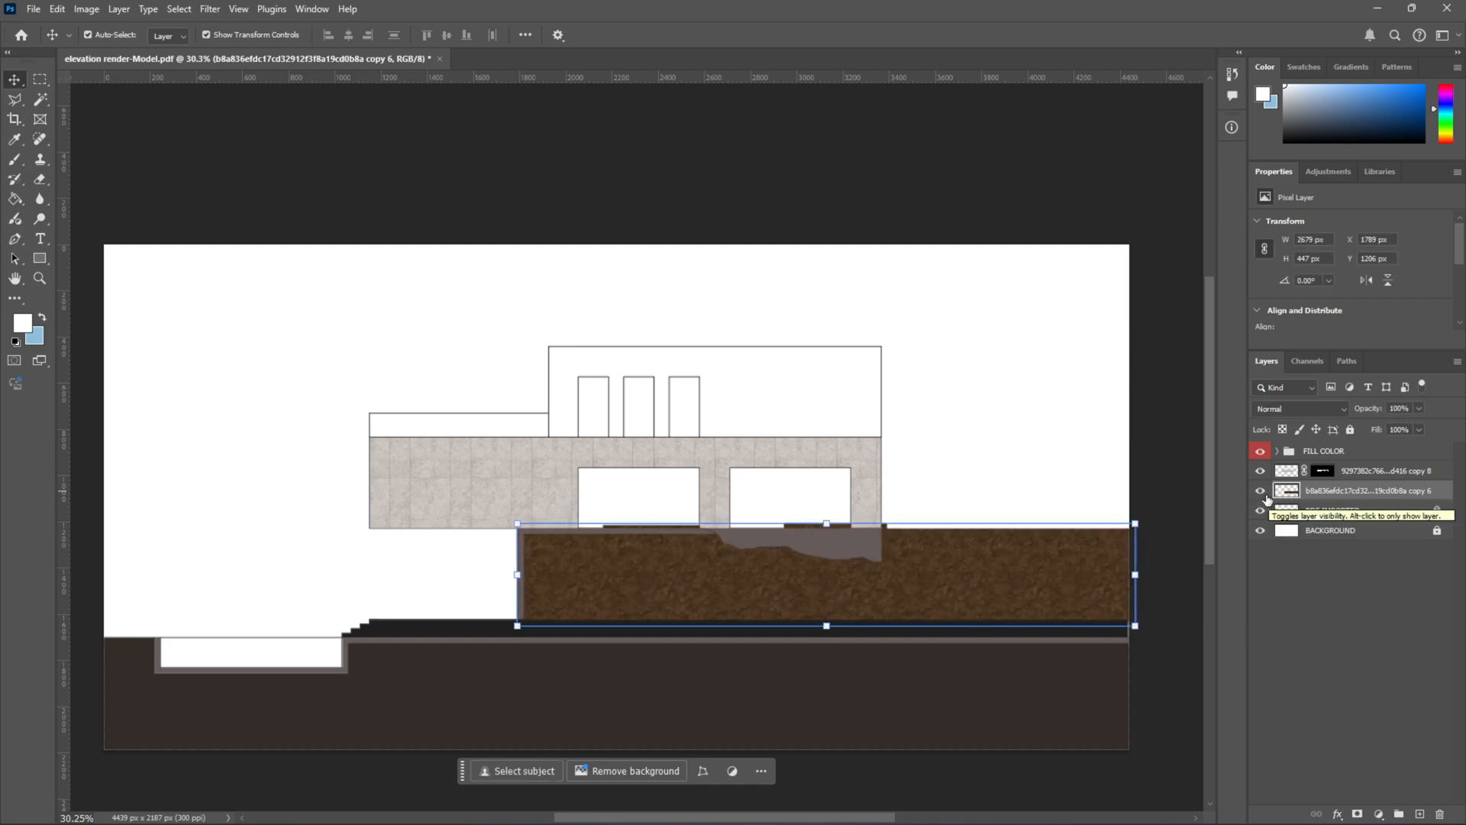
pyautogui.click(1261, 491)
pyautogui.click(1314, 511)
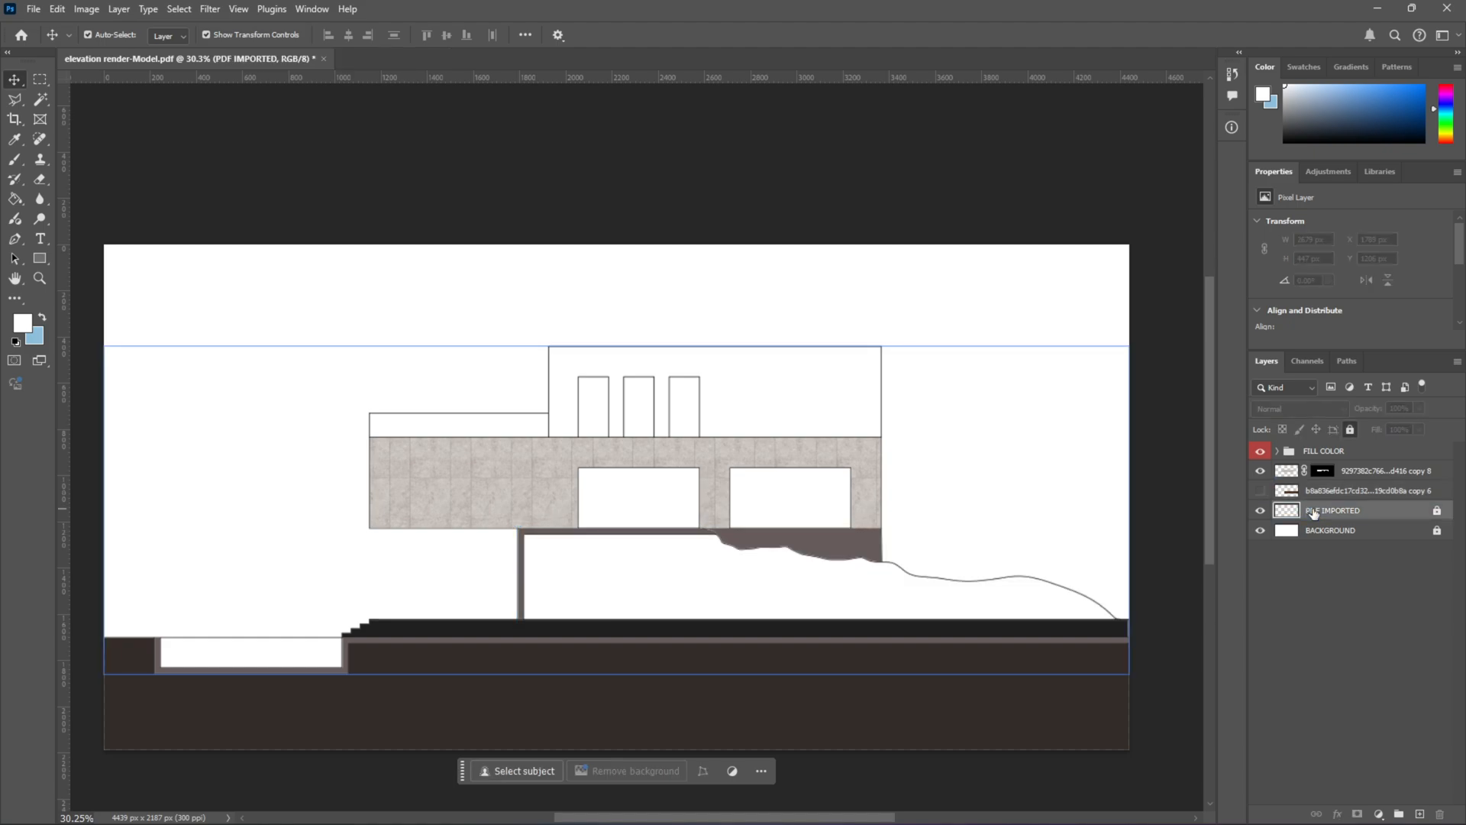
pyautogui.click(40, 99)
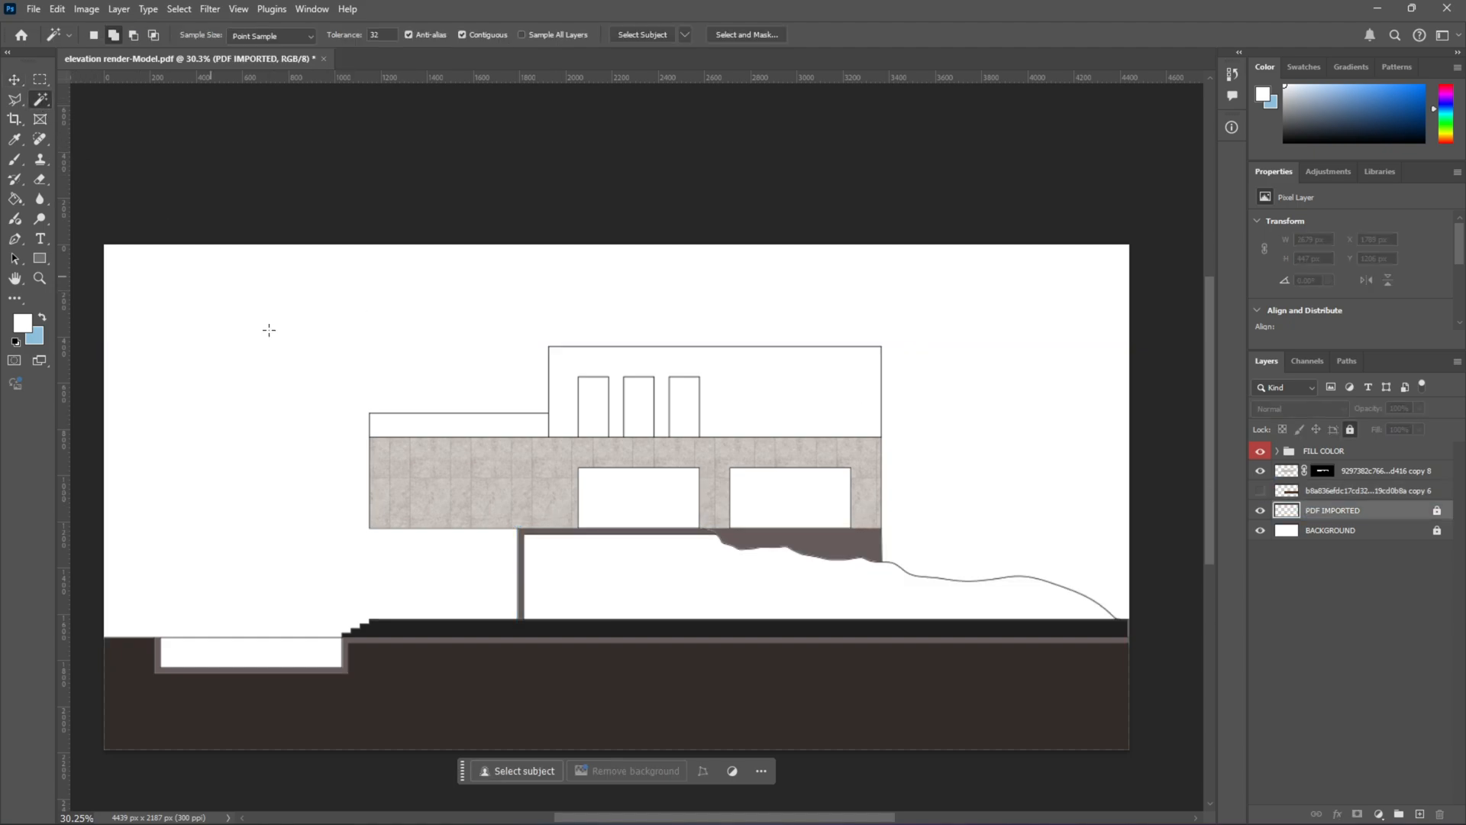
pyautogui.click(693, 586)
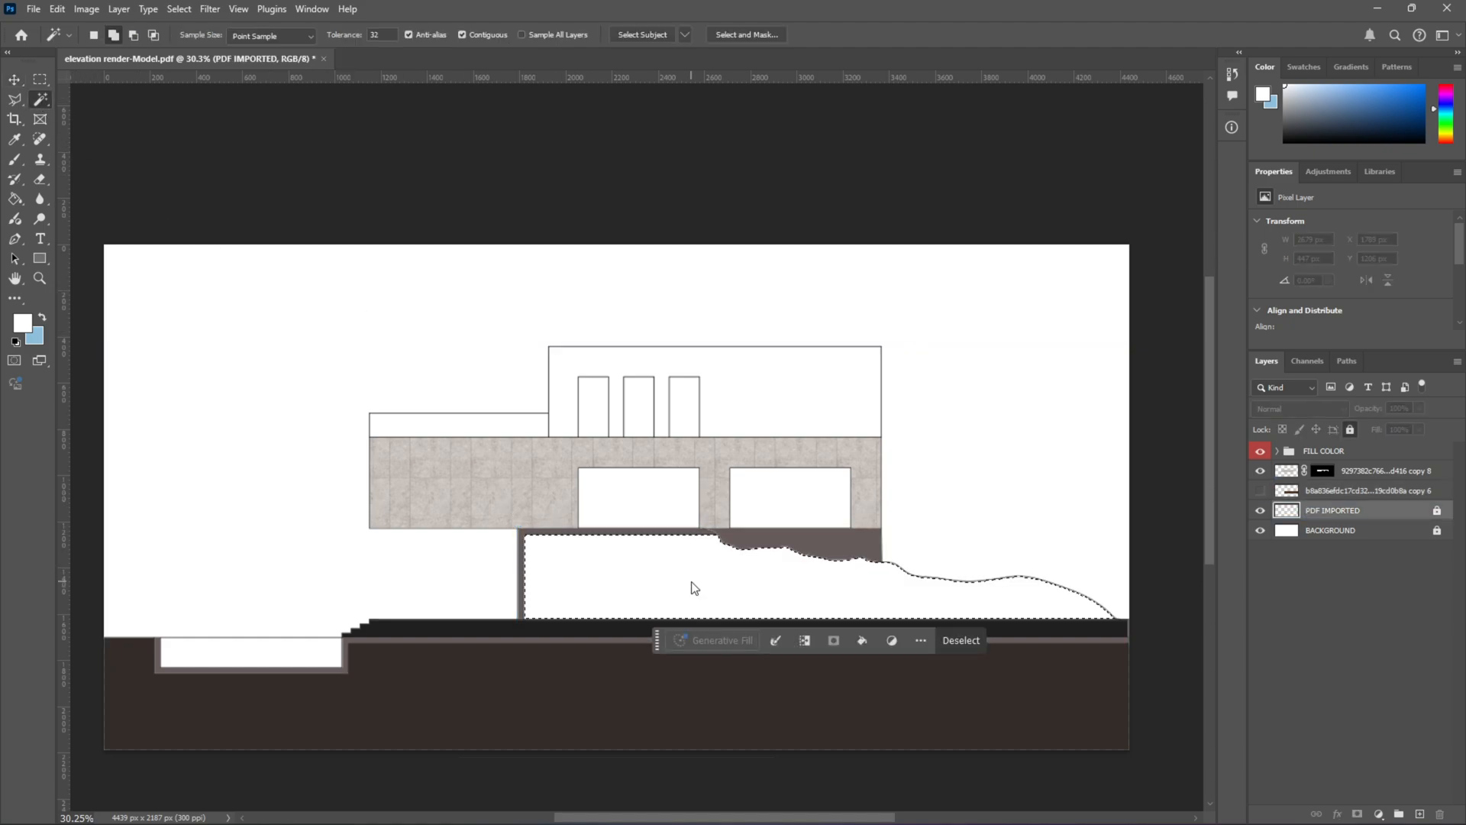
# Step: Show the merged soil layer again and add a layer mask to it from the hill selection
pyautogui.click(1261, 491)
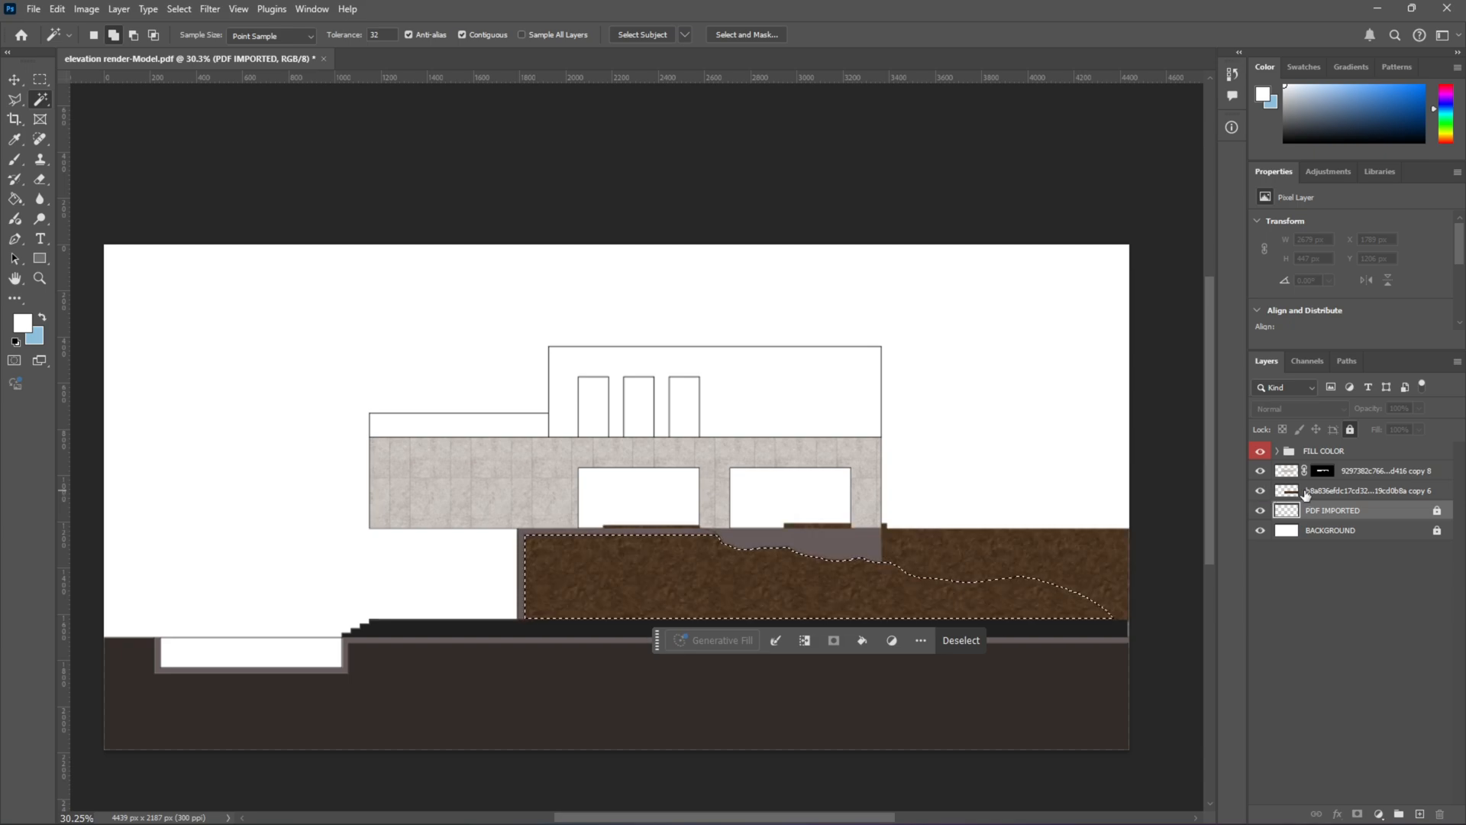
pyautogui.click(1308, 492)
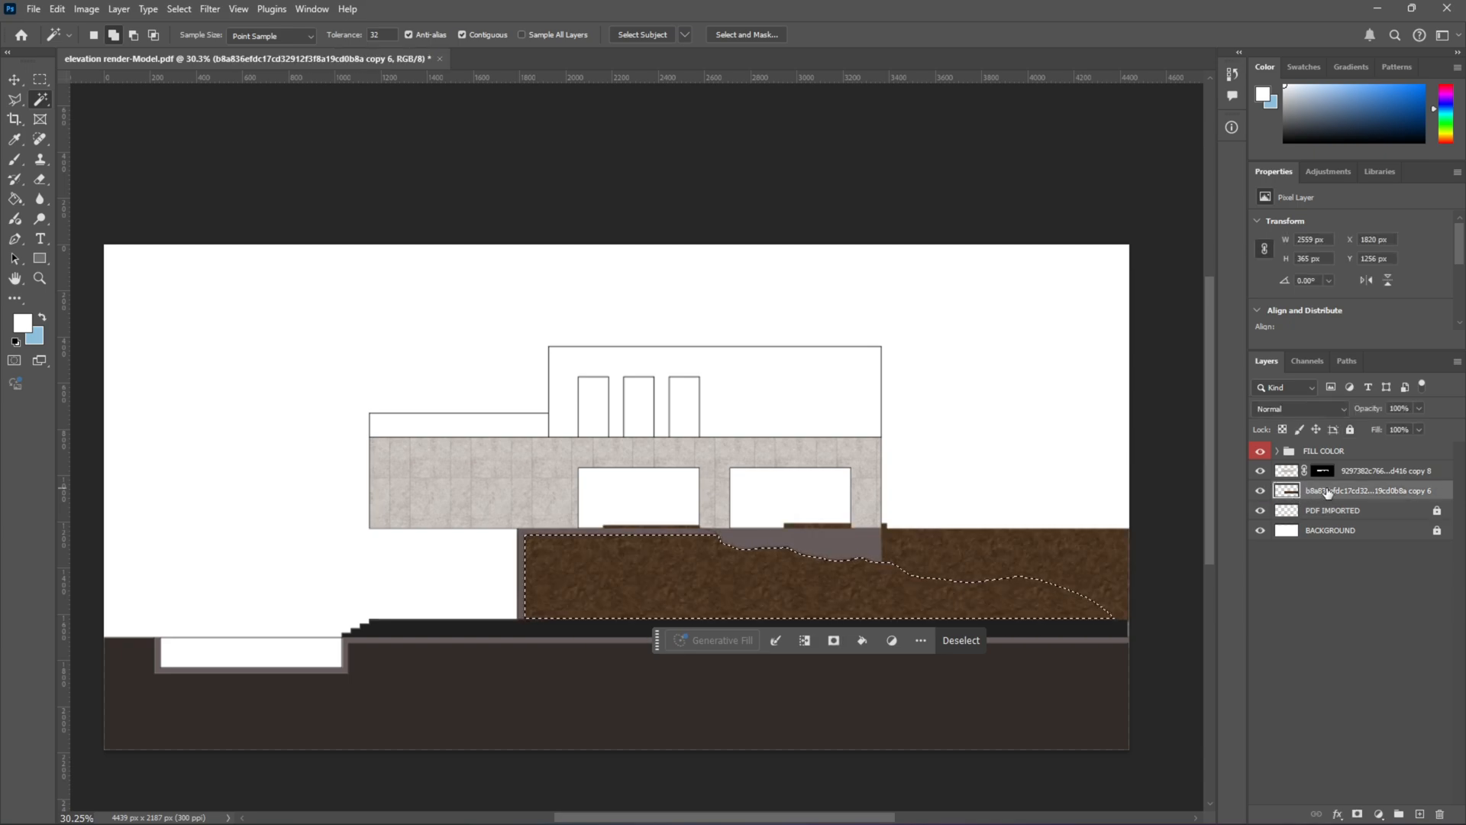
pyautogui.click(1356, 814)
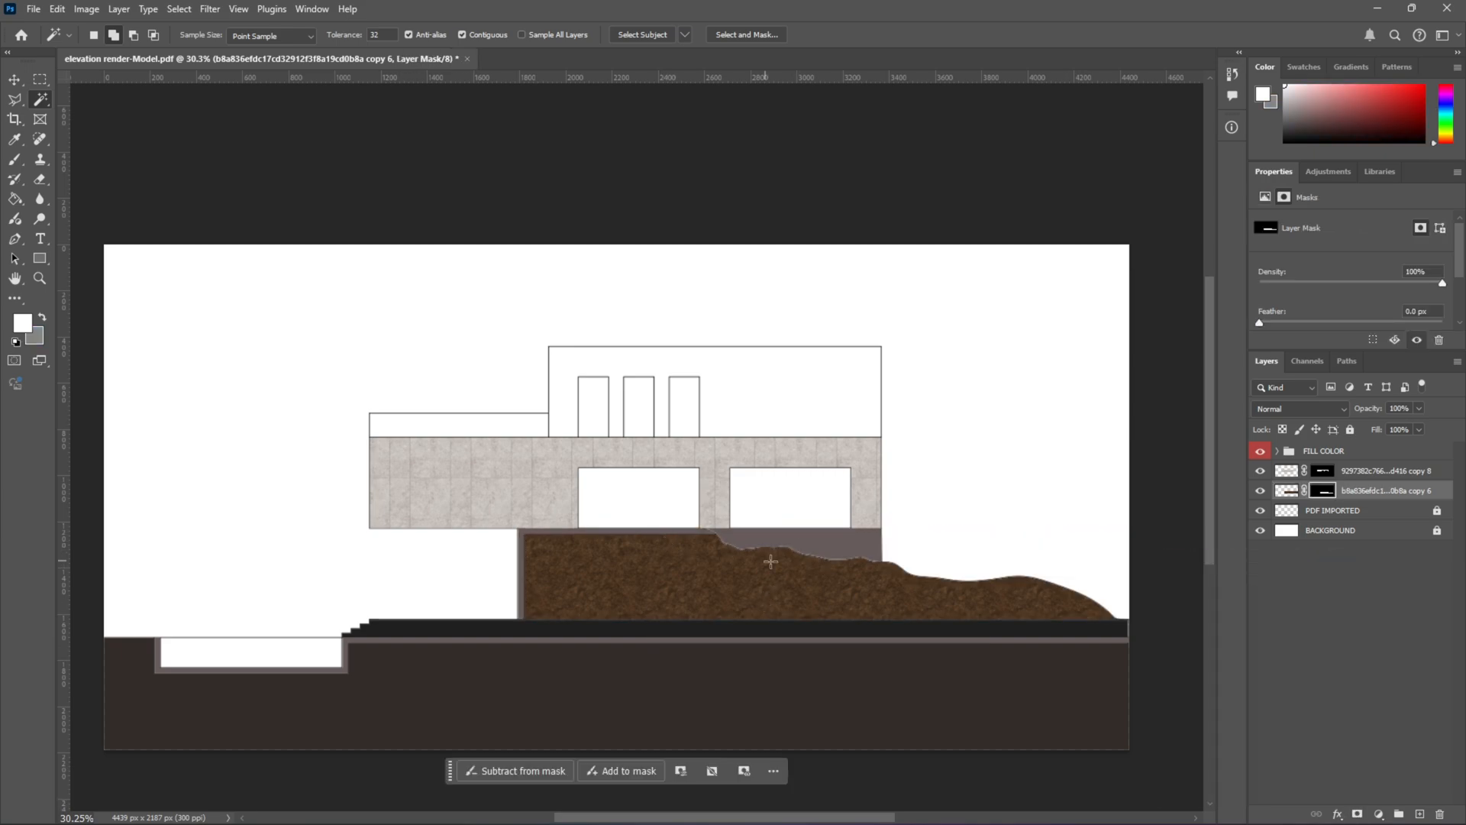
# Step: Lower the masked soil layer's opacity to 80% and deselect the layer
pyautogui.scroll(-3, 788, 563)
pyautogui.scroll(2, 465, 610)
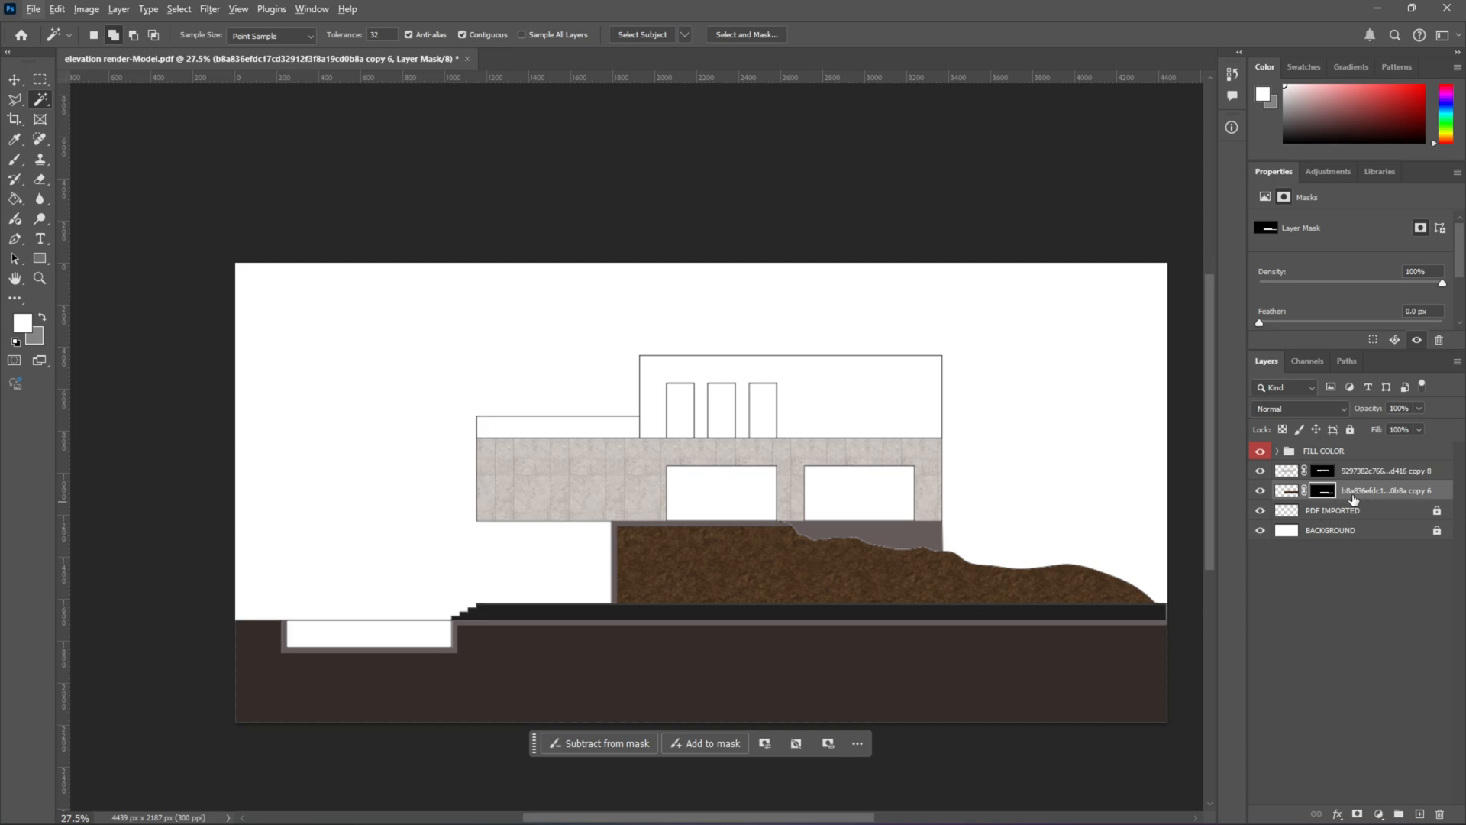
pyautogui.click(1418, 409)
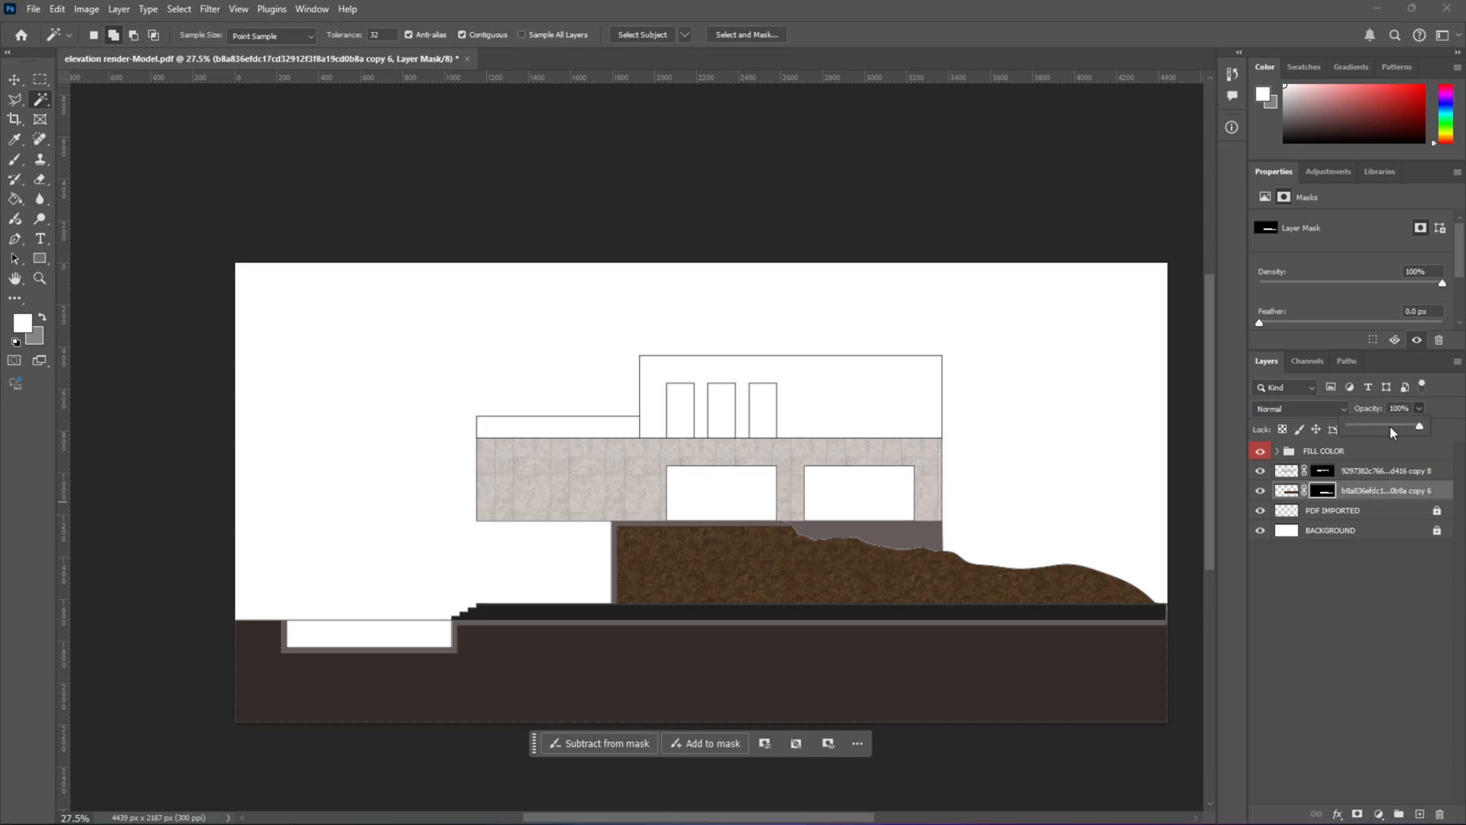
pyautogui.click(1389, 427)
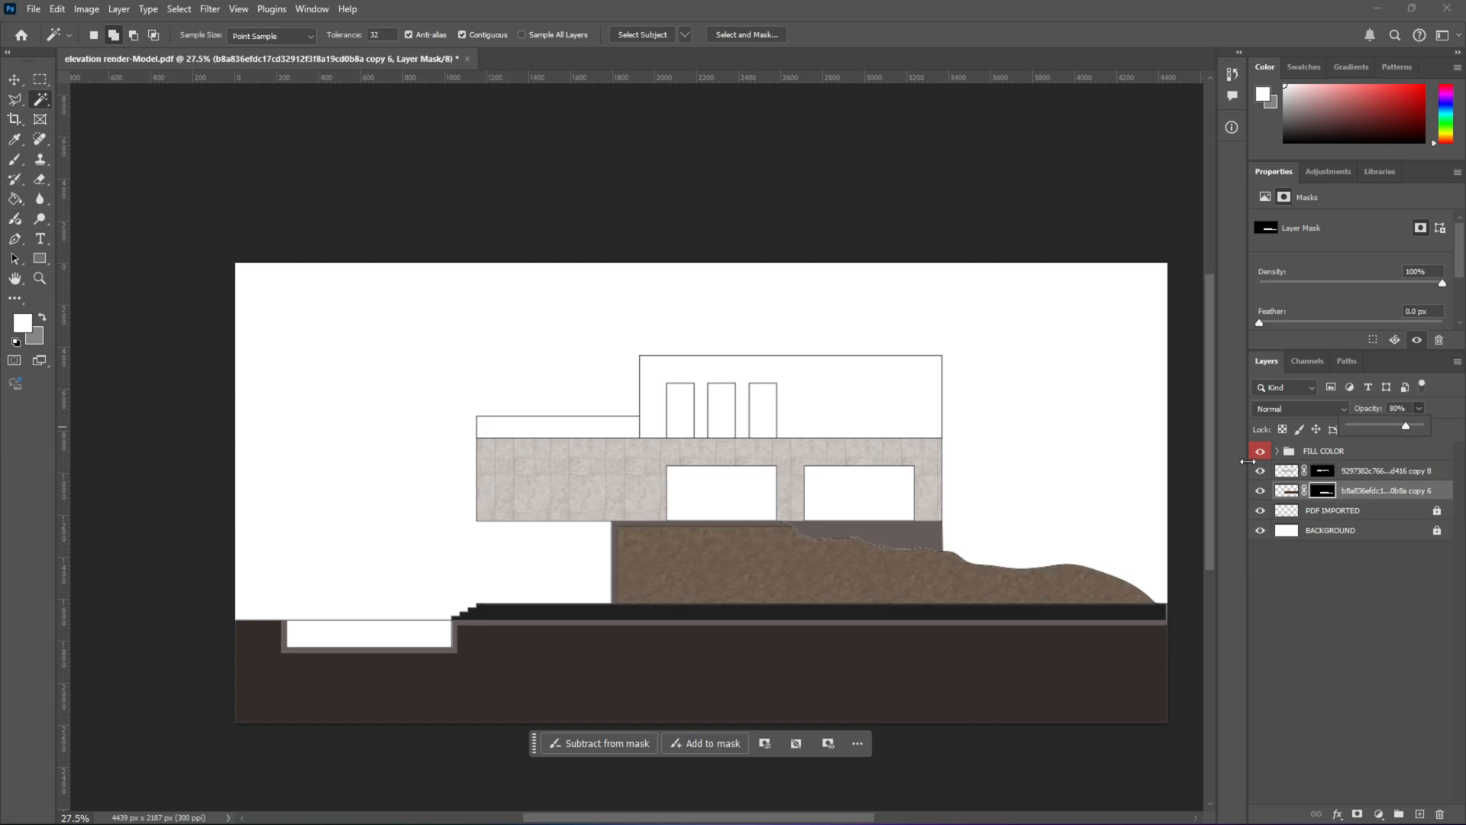
pyautogui.scroll(-1, 1106, 486)
pyautogui.click(1074, 491)
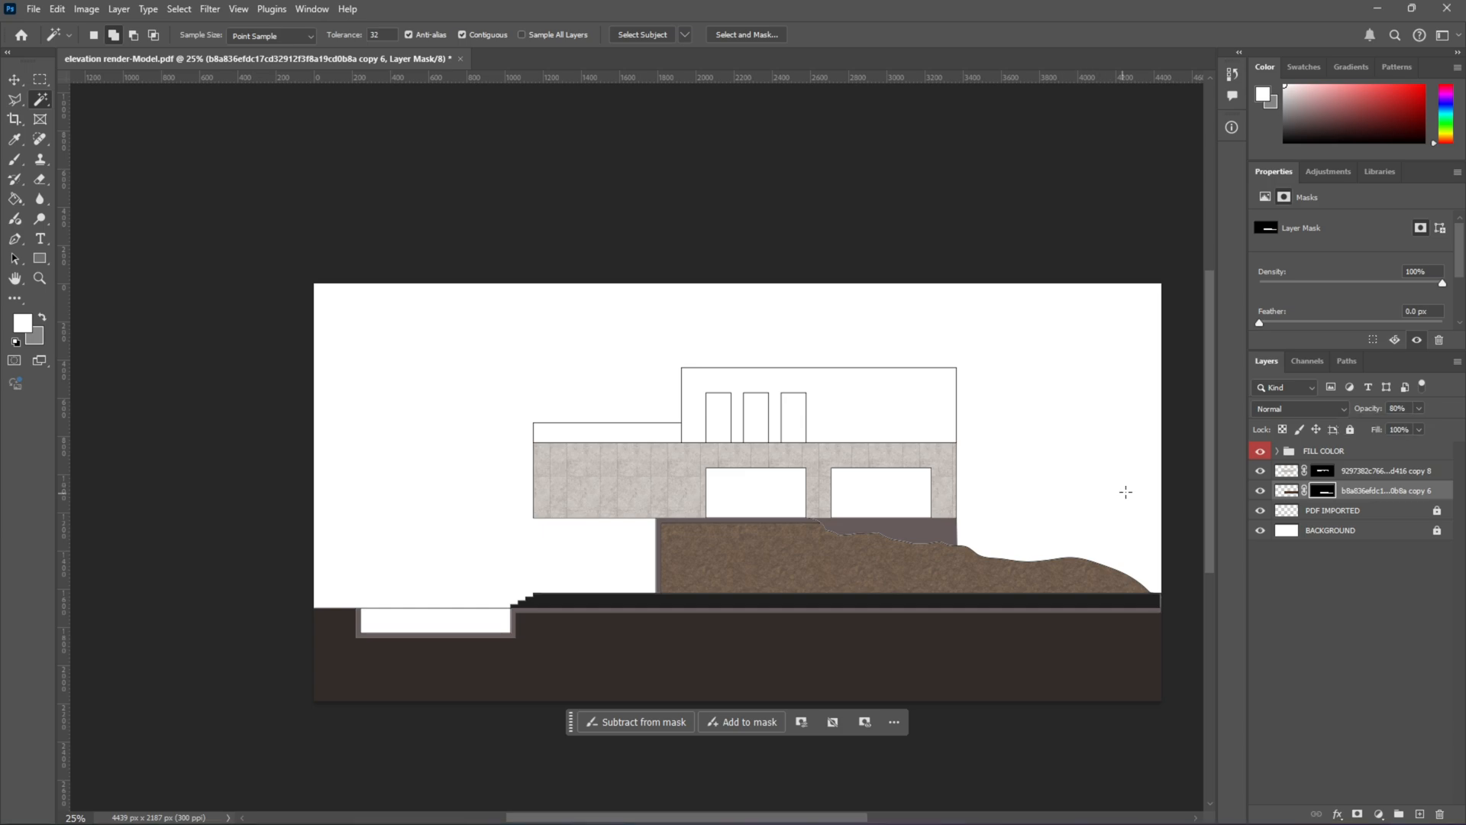
pyautogui.click(14, 79)
pyautogui.click(697, 520)
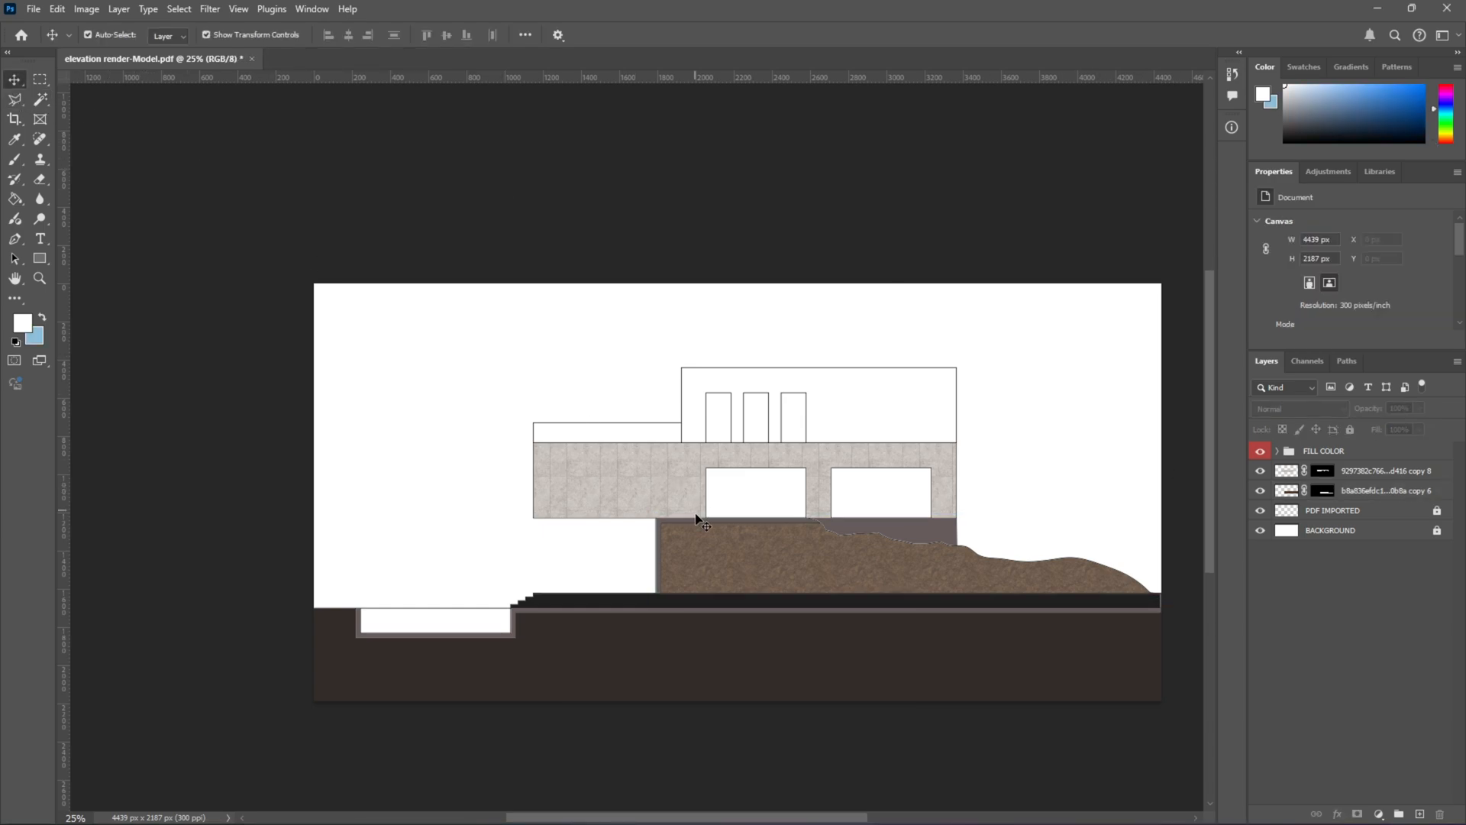
# Step: Select the empty pool area with the Magic Wand on the PDF IMPORTED layer
pyautogui.scroll(-1, 698, 546)
pyautogui.scroll(2, 563, 591)
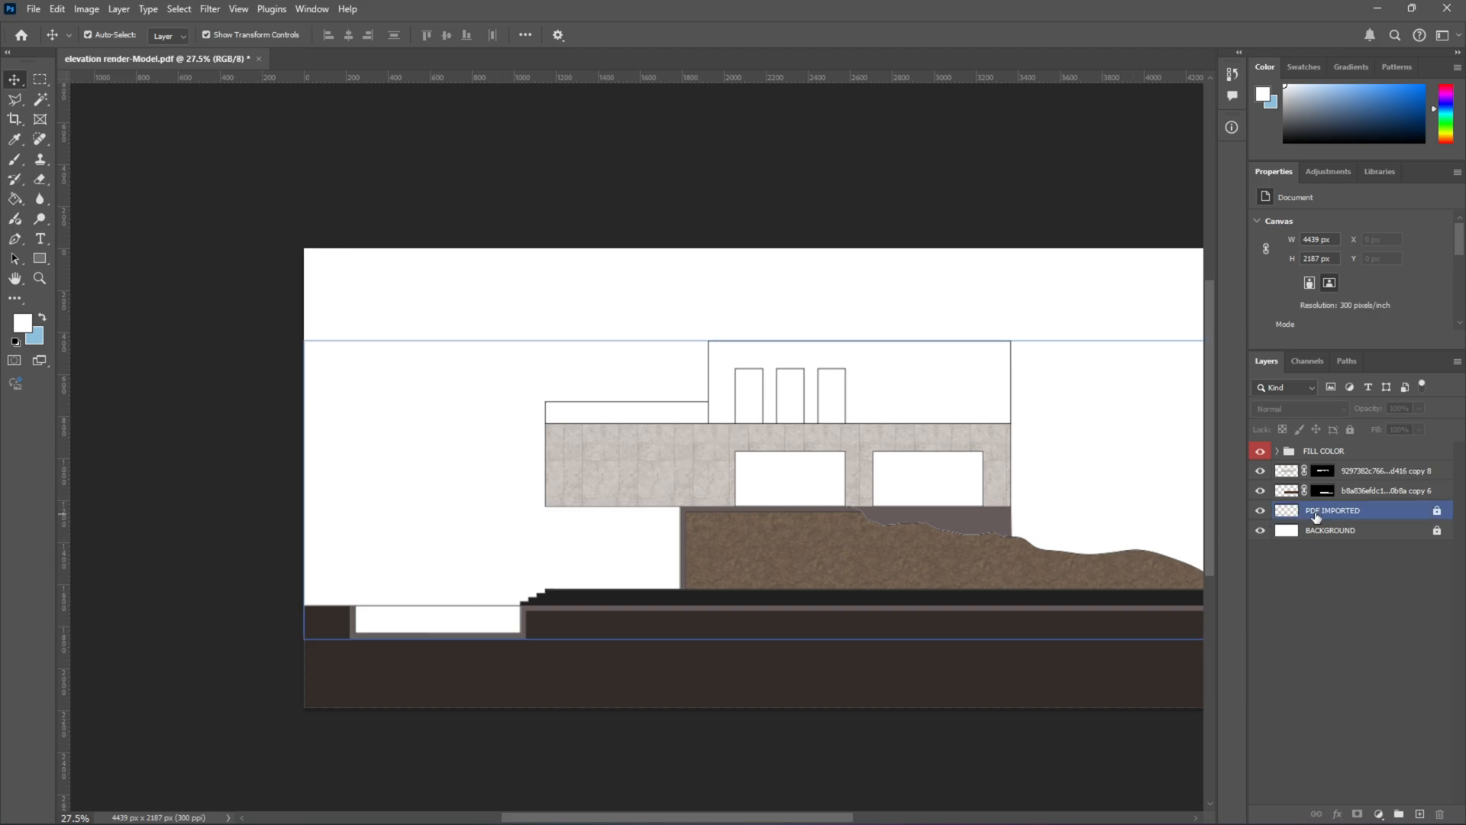
pyautogui.click(595, 633)
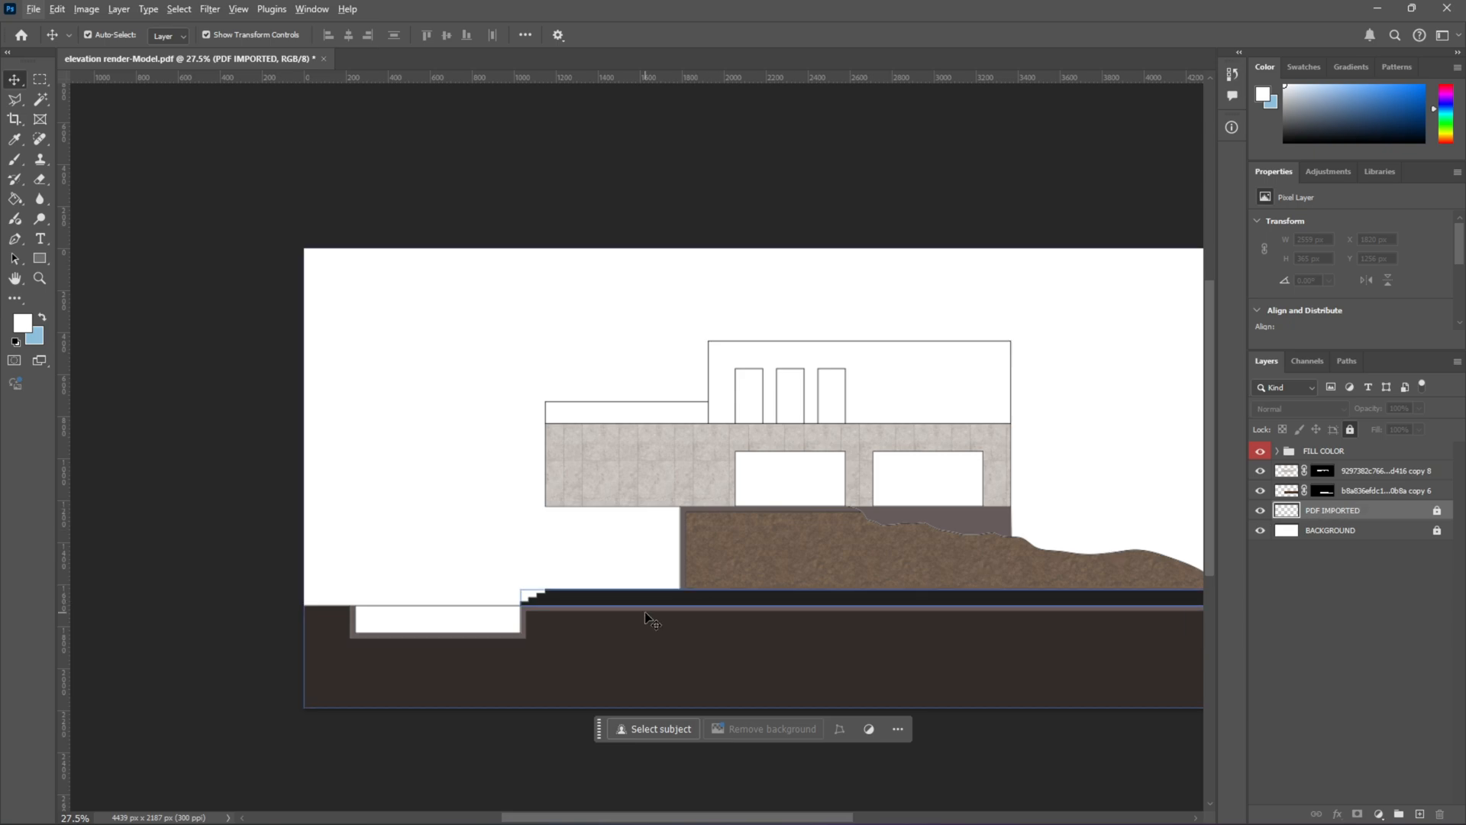
pyautogui.press('w')
pyautogui.click(491, 593)
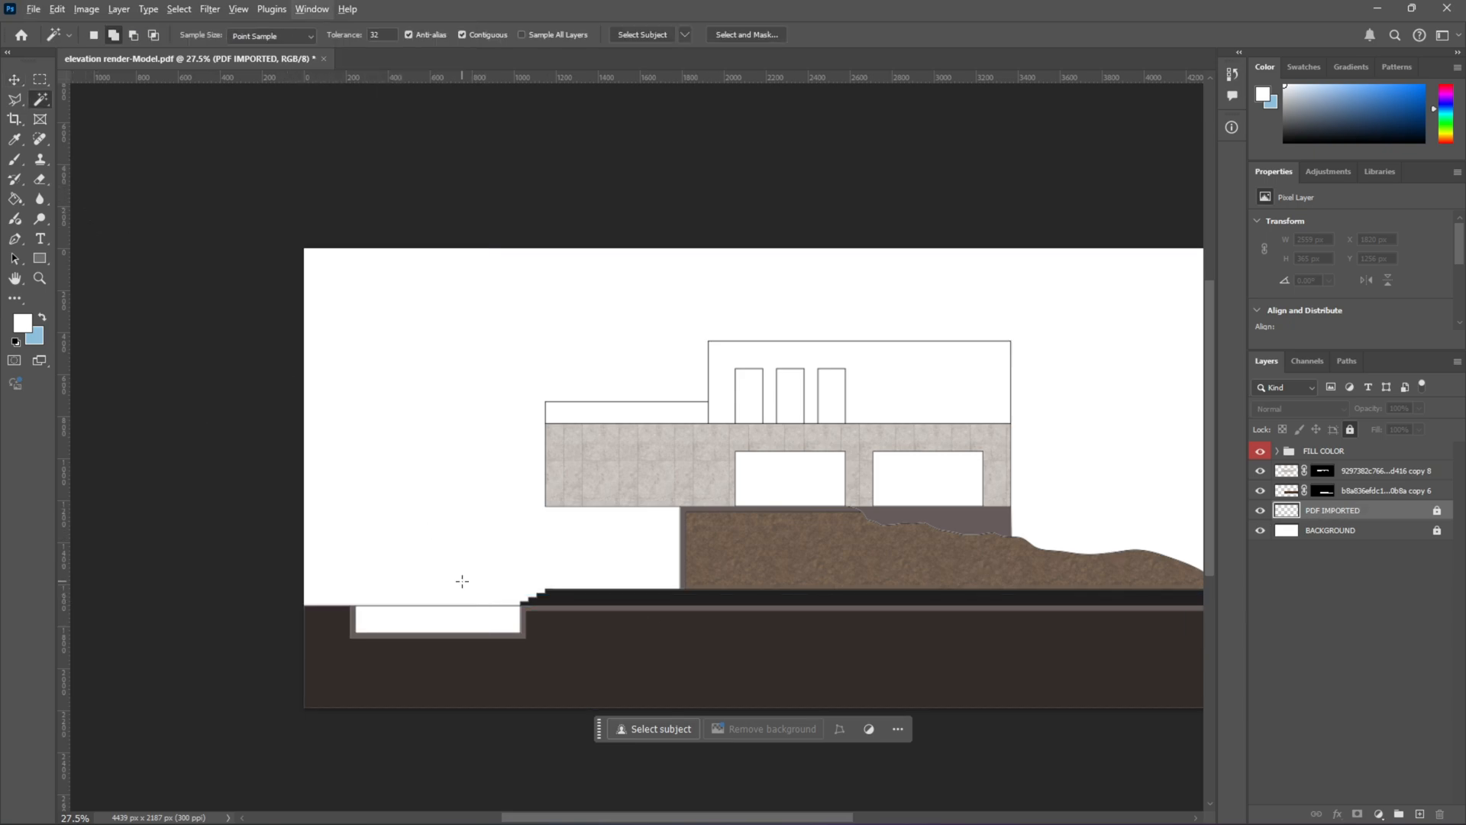
pyautogui.click(464, 612)
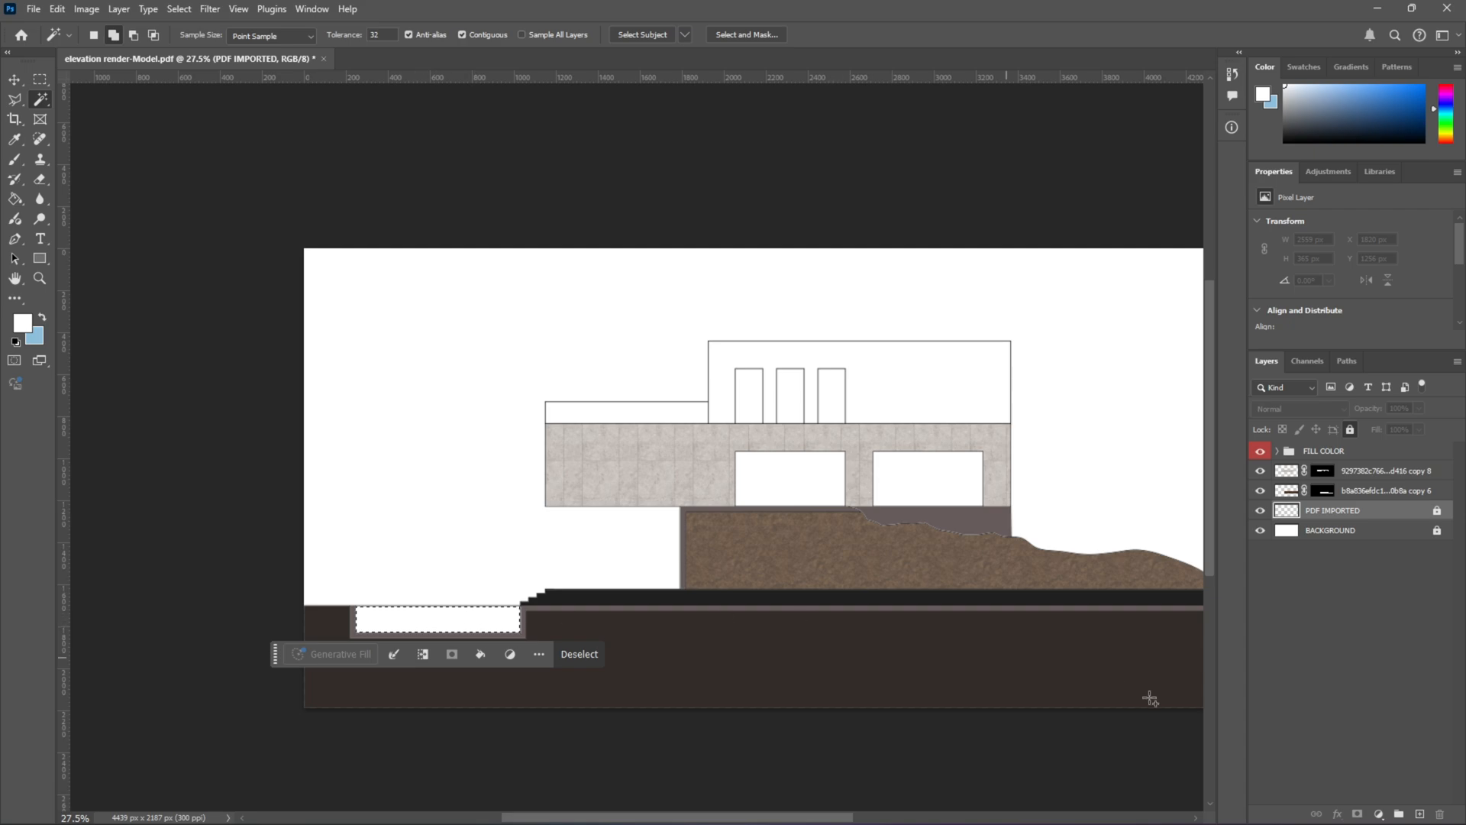
# Step: Add a Pattern fill layer to the pool selection and choose the blue square tile pattern
pyautogui.click(1378, 814)
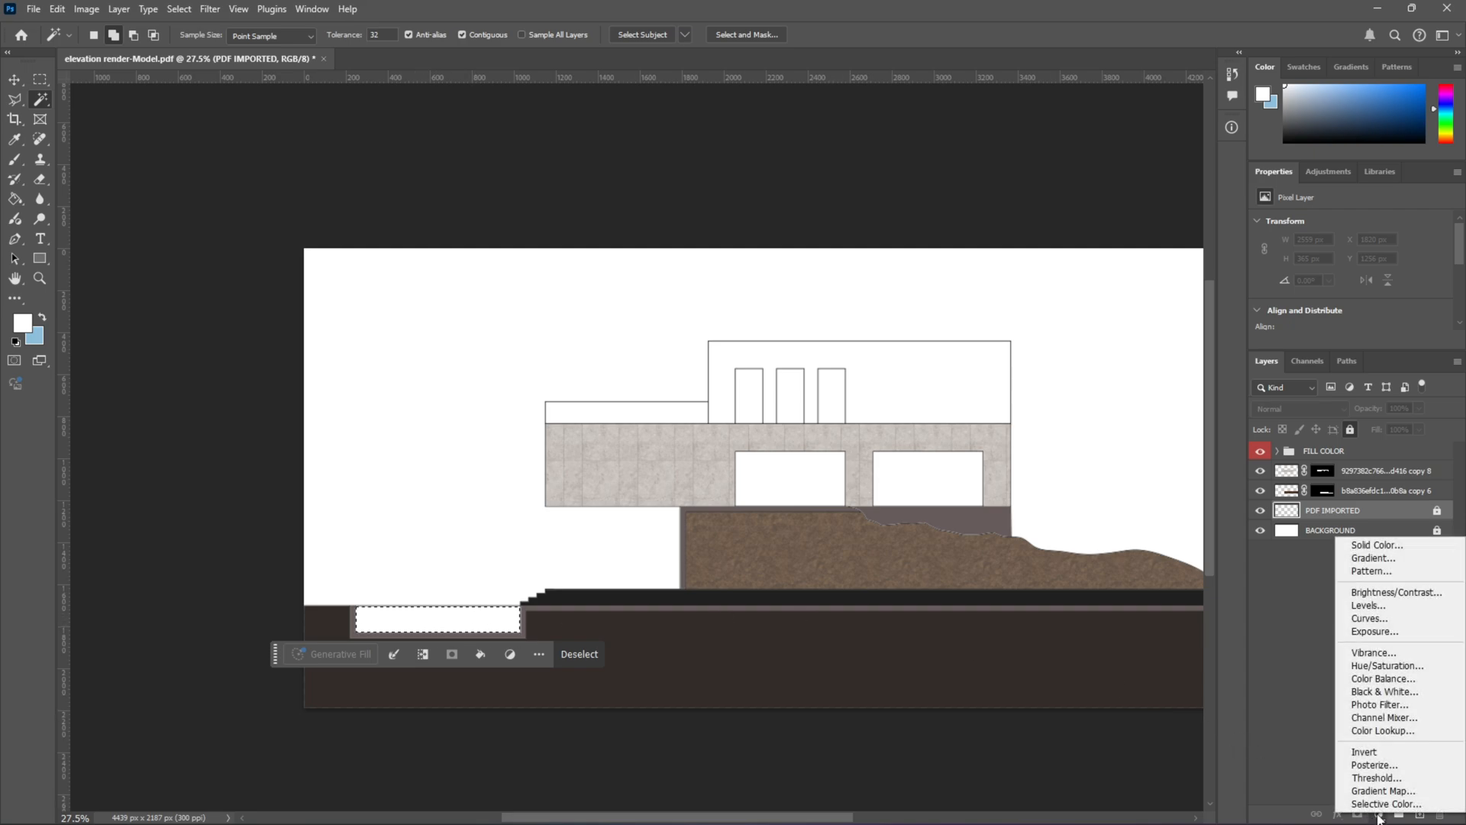
pyautogui.click(1367, 573)
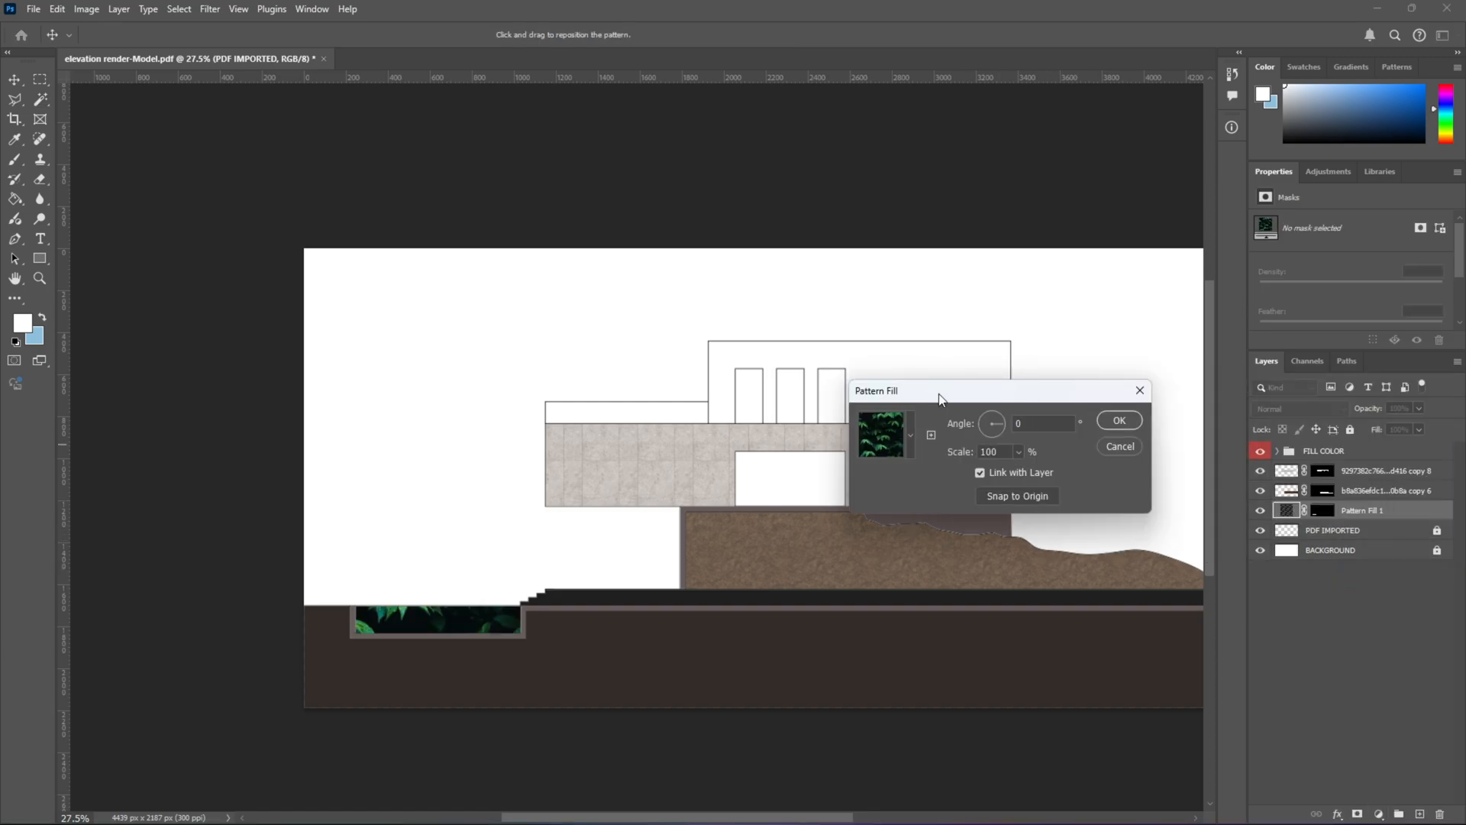
pyautogui.moveTo(935, 389); pyautogui.dragTo(651, 230)
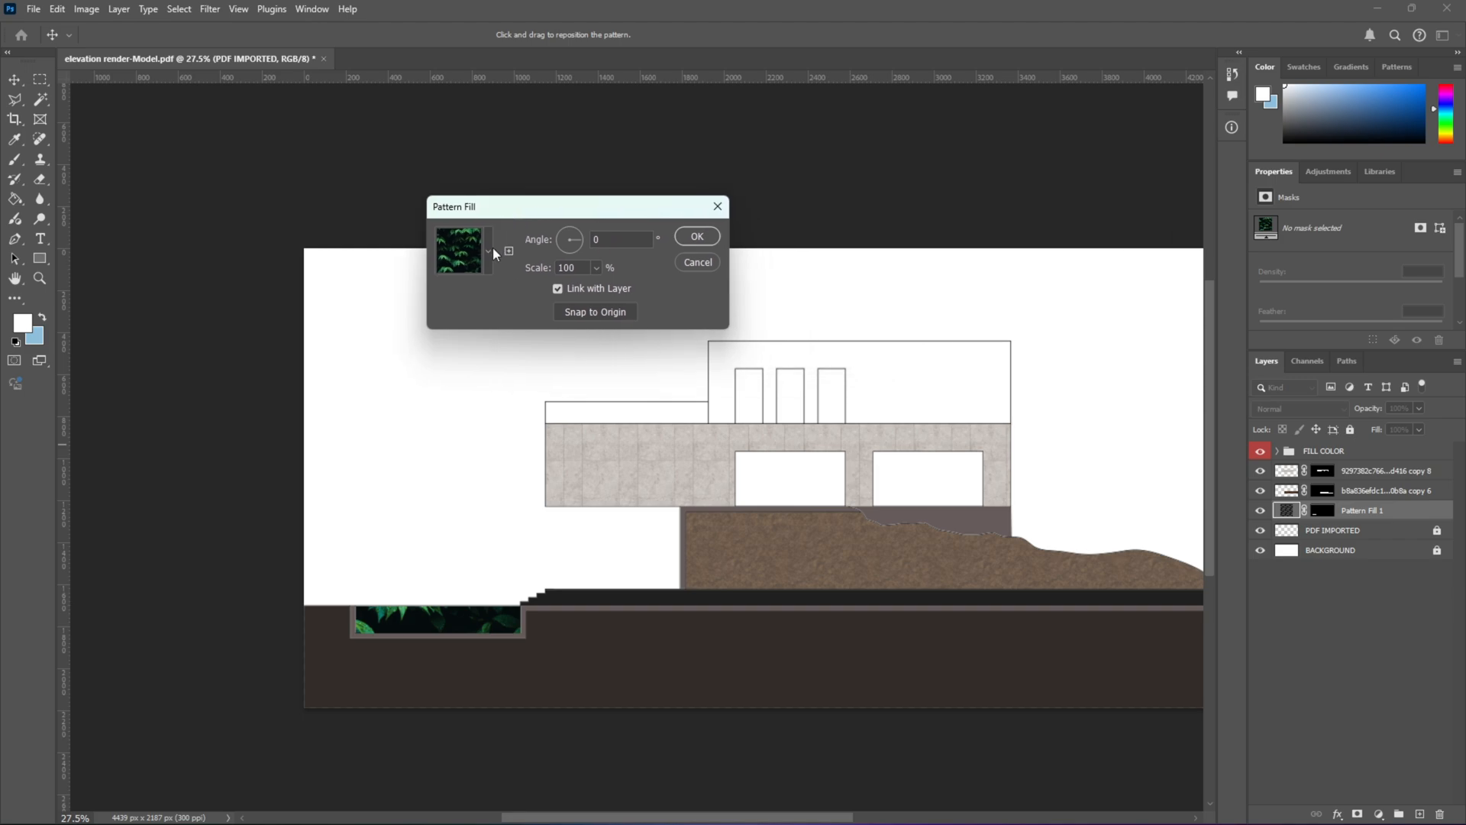
pyautogui.click(489, 249)
pyautogui.scroll(-3, 405, 374)
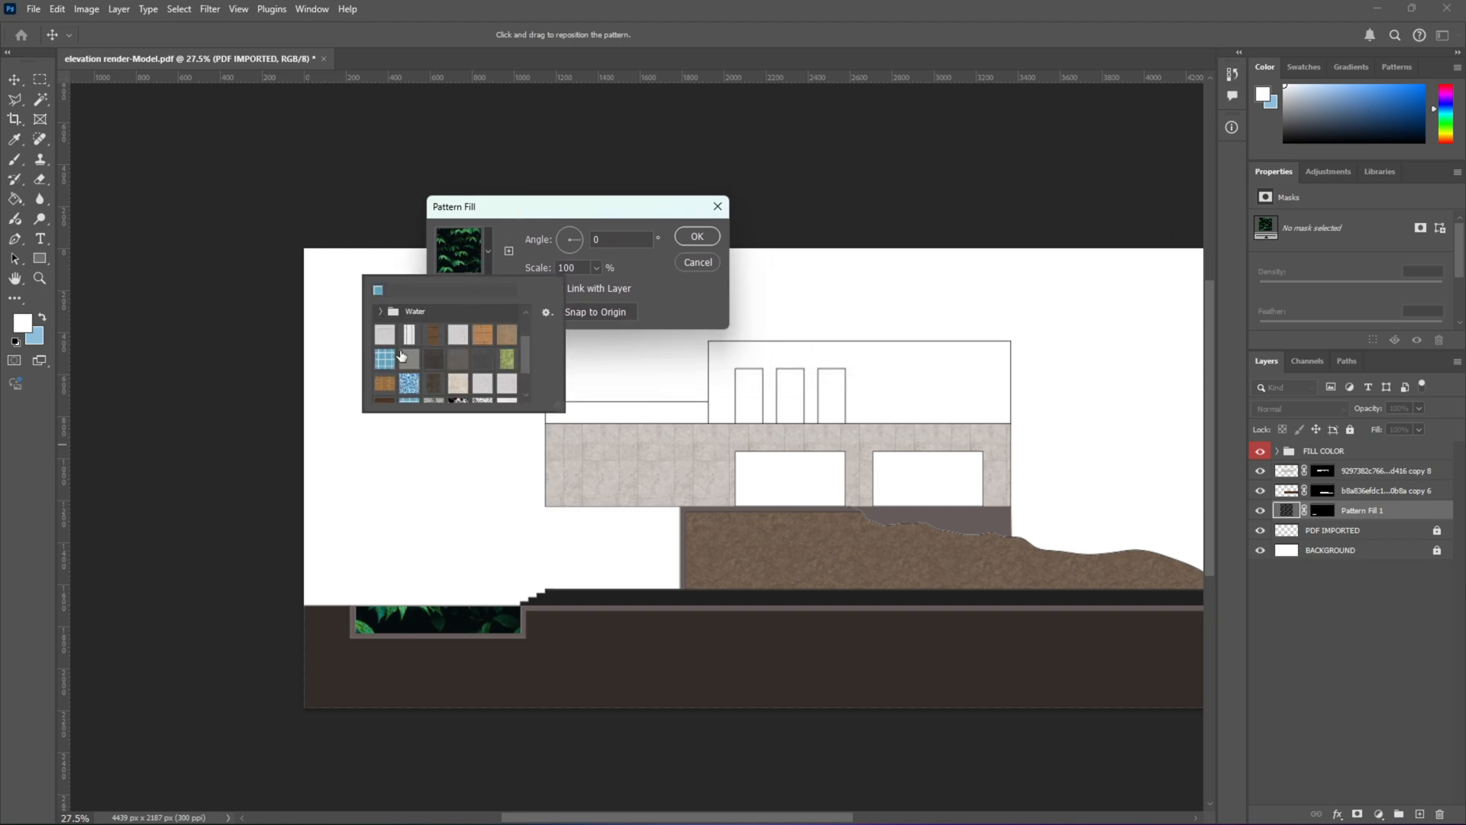
pyautogui.scroll(-2, 421, 368)
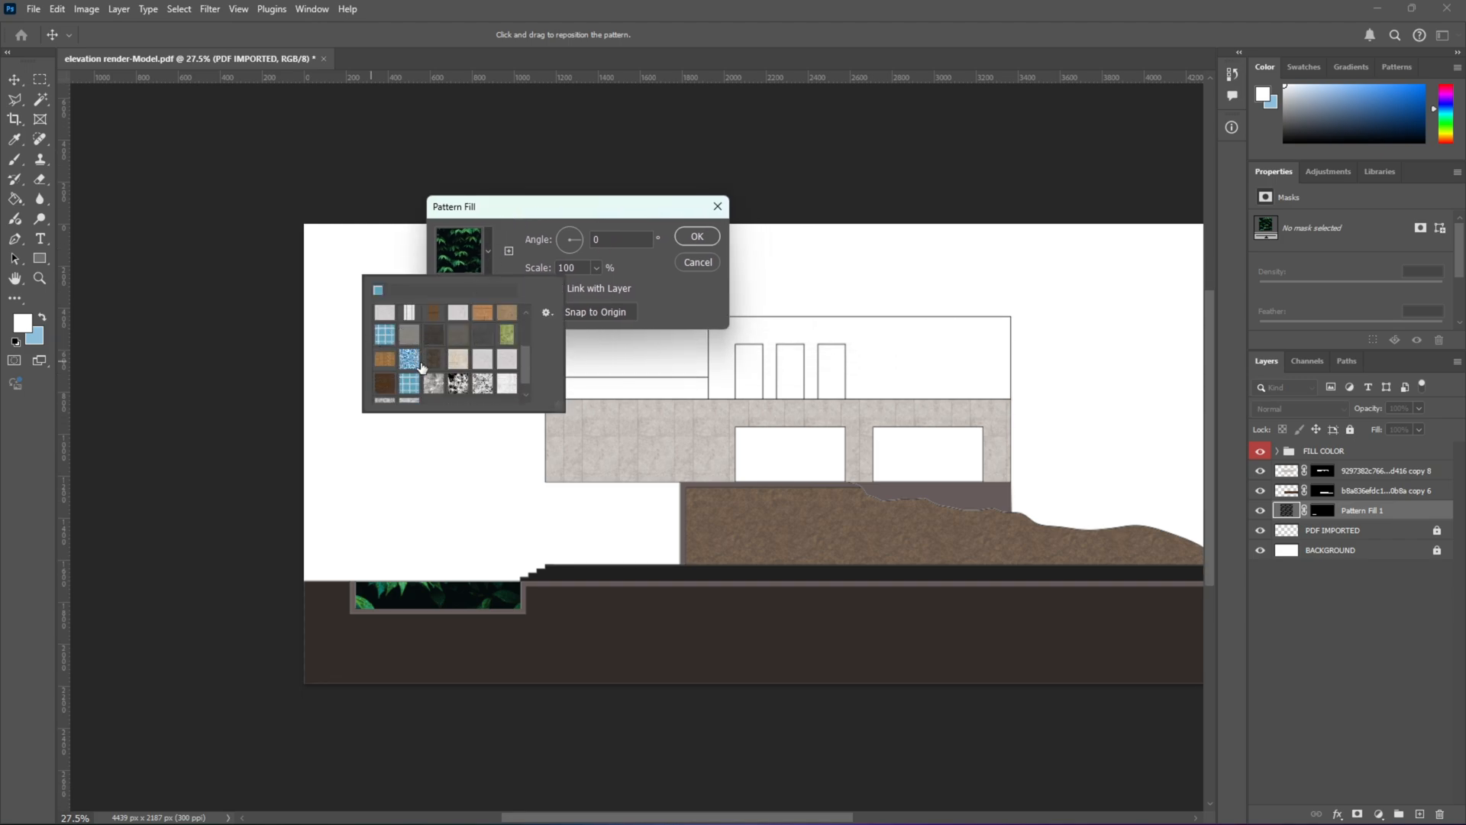
pyautogui.scroll(3, 421, 367)
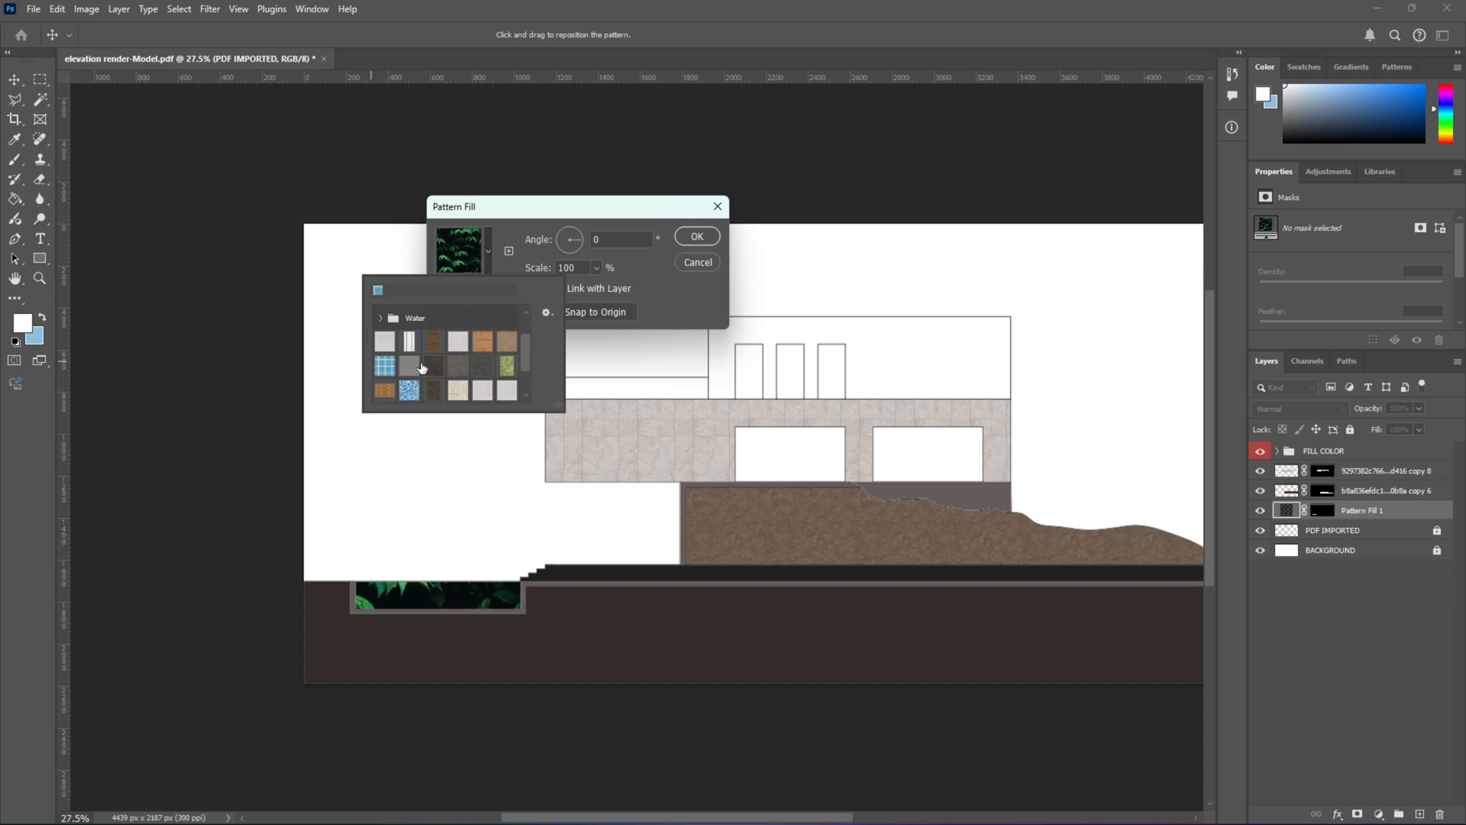
pyautogui.click(390, 368)
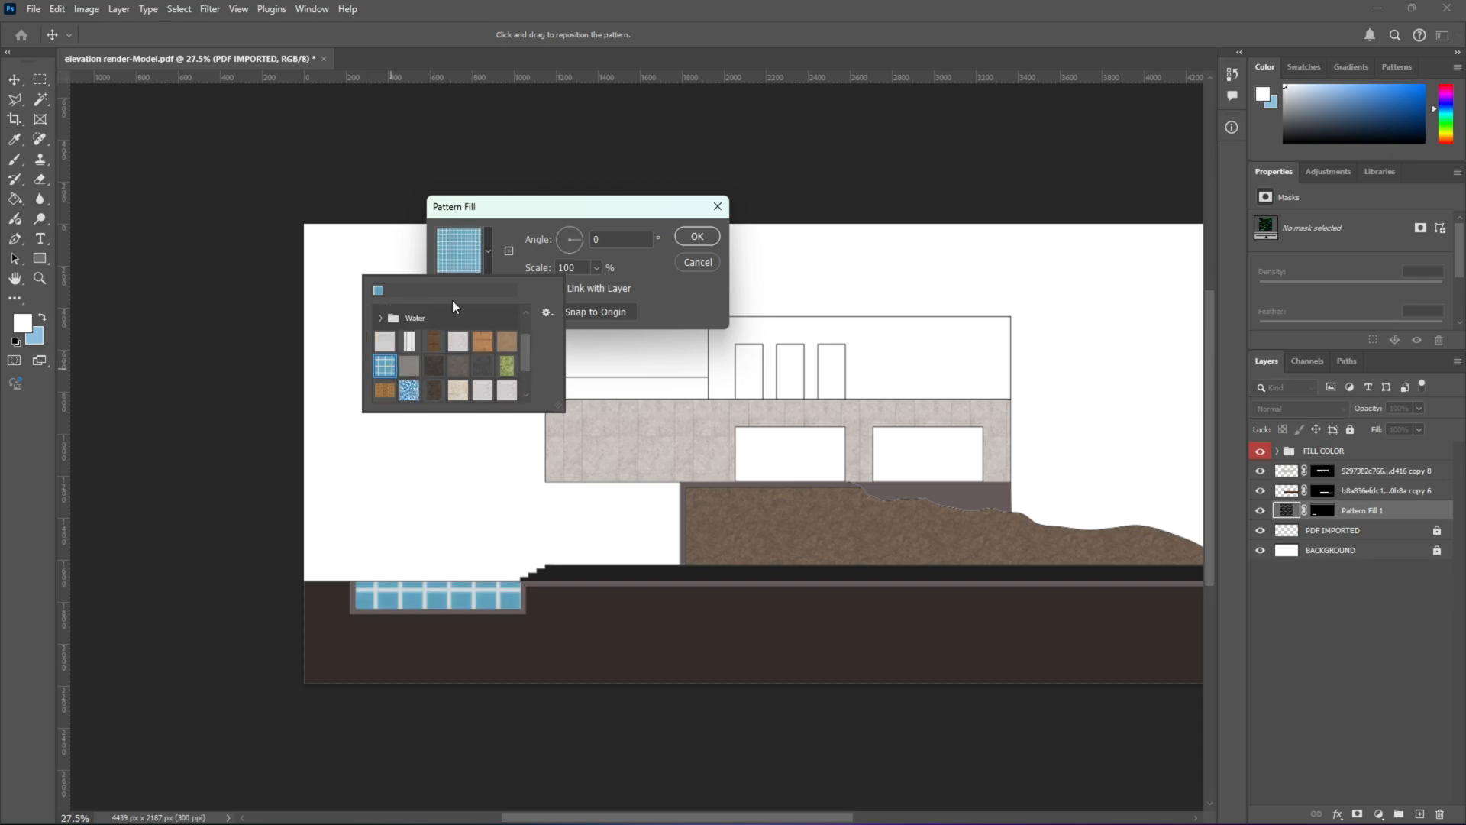
# Step: Set the pool tile pattern's scale to 20% and confirm the pattern fill
pyautogui.click(543, 252)
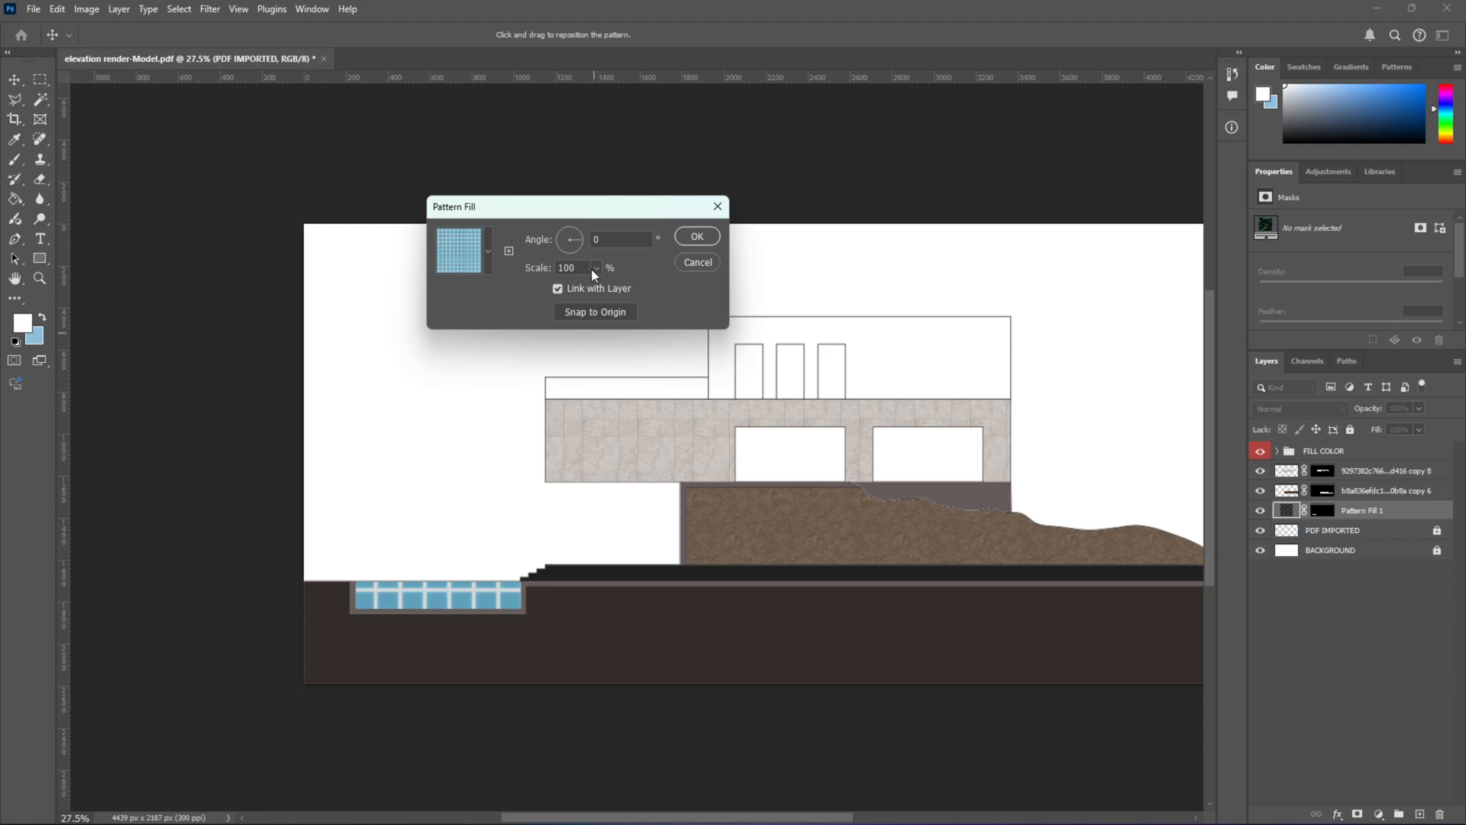
pyautogui.write('15')
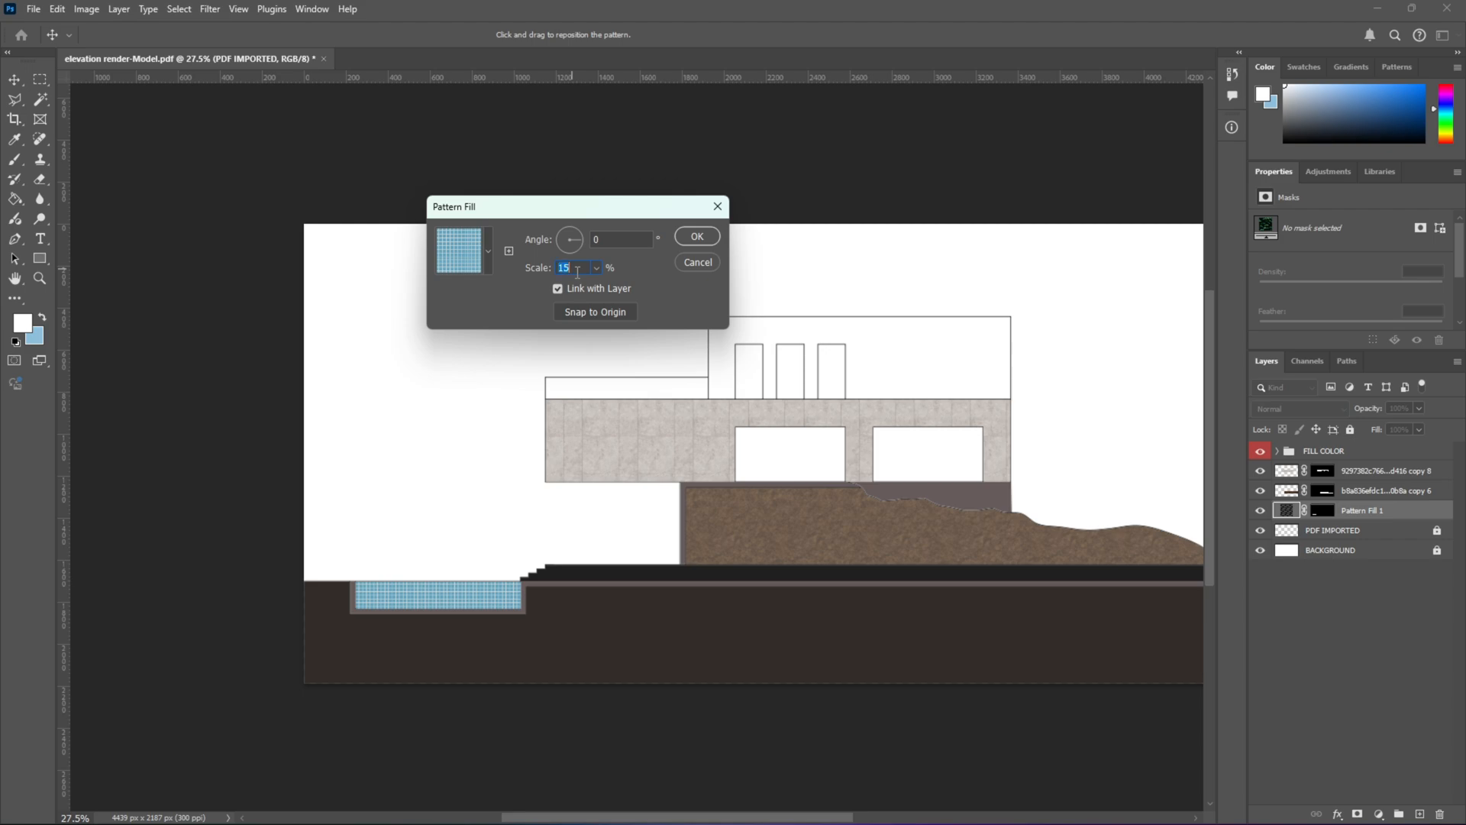
pyautogui.write('20')
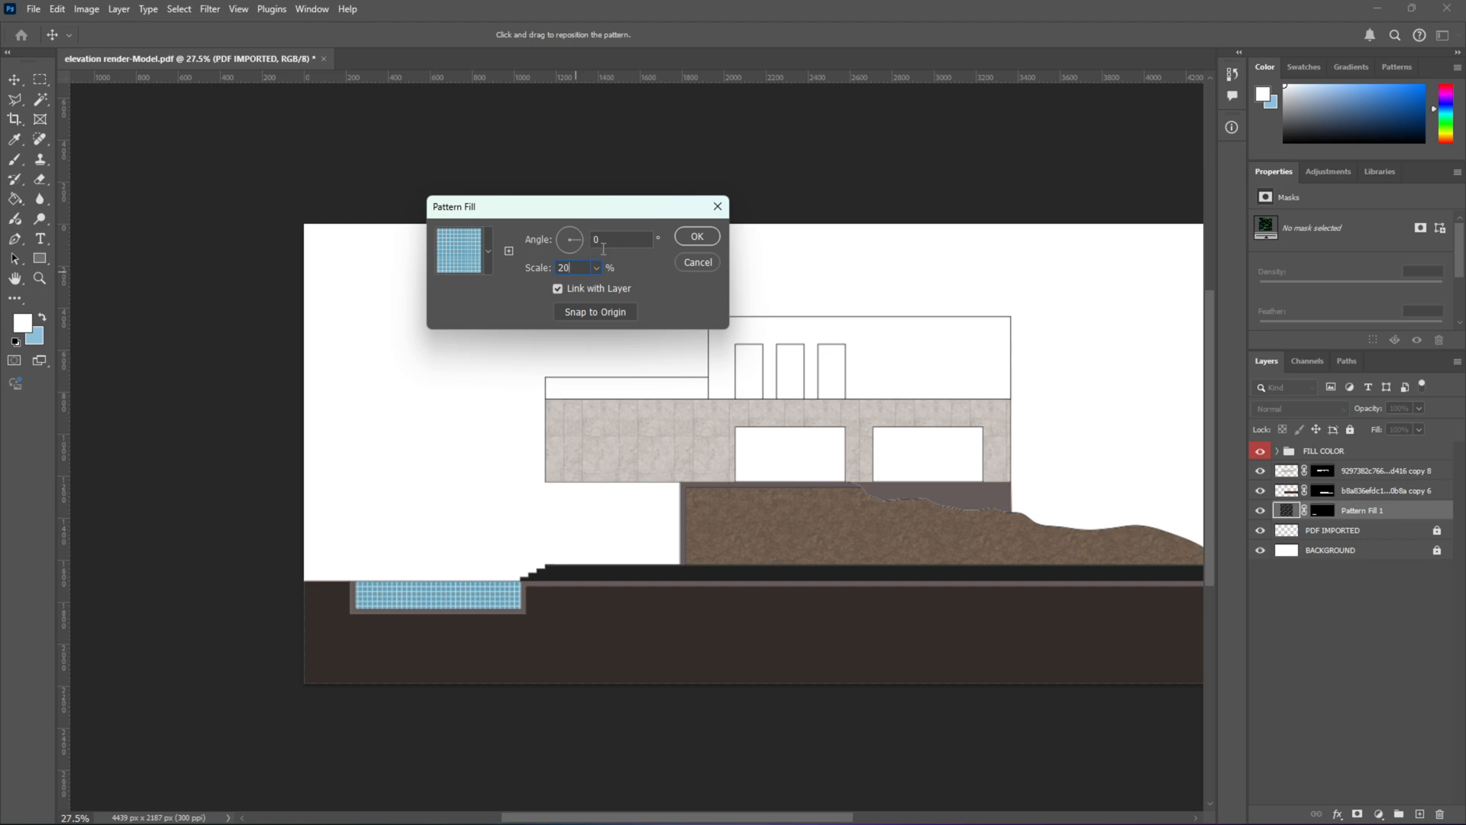
pyautogui.press('alt')
pyautogui.click(698, 236)
# Step: Load the Pattern Fill 1 layer's mask as a selection of the pool area
pyautogui.hscroll(-2, 406, 599)
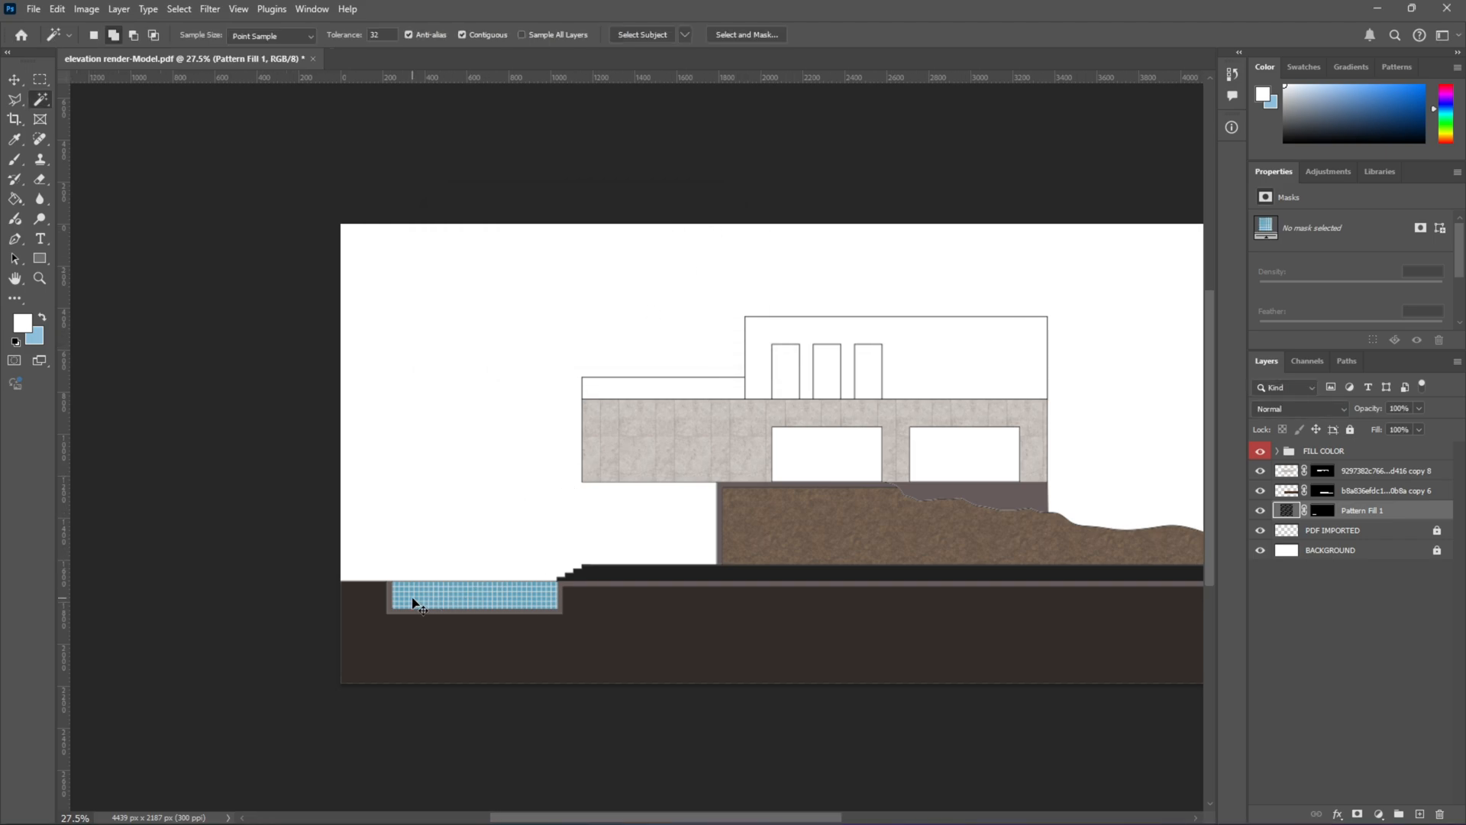
pyautogui.scroll(3, 451, 622)
pyautogui.scroll(1, 486, 600)
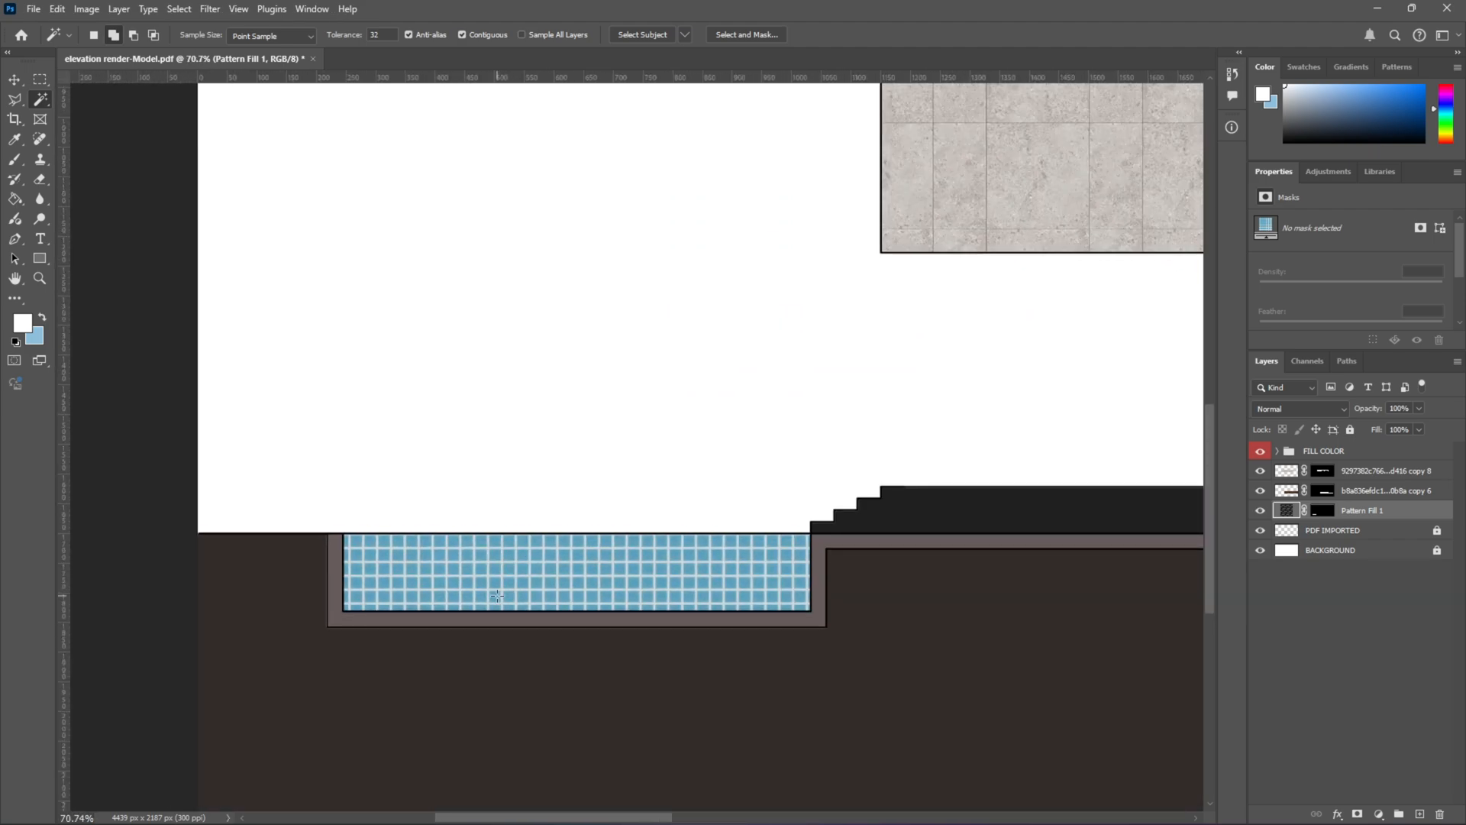
pyautogui.scroll(-4, 492, 597)
pyautogui.scroll(-1, 497, 596)
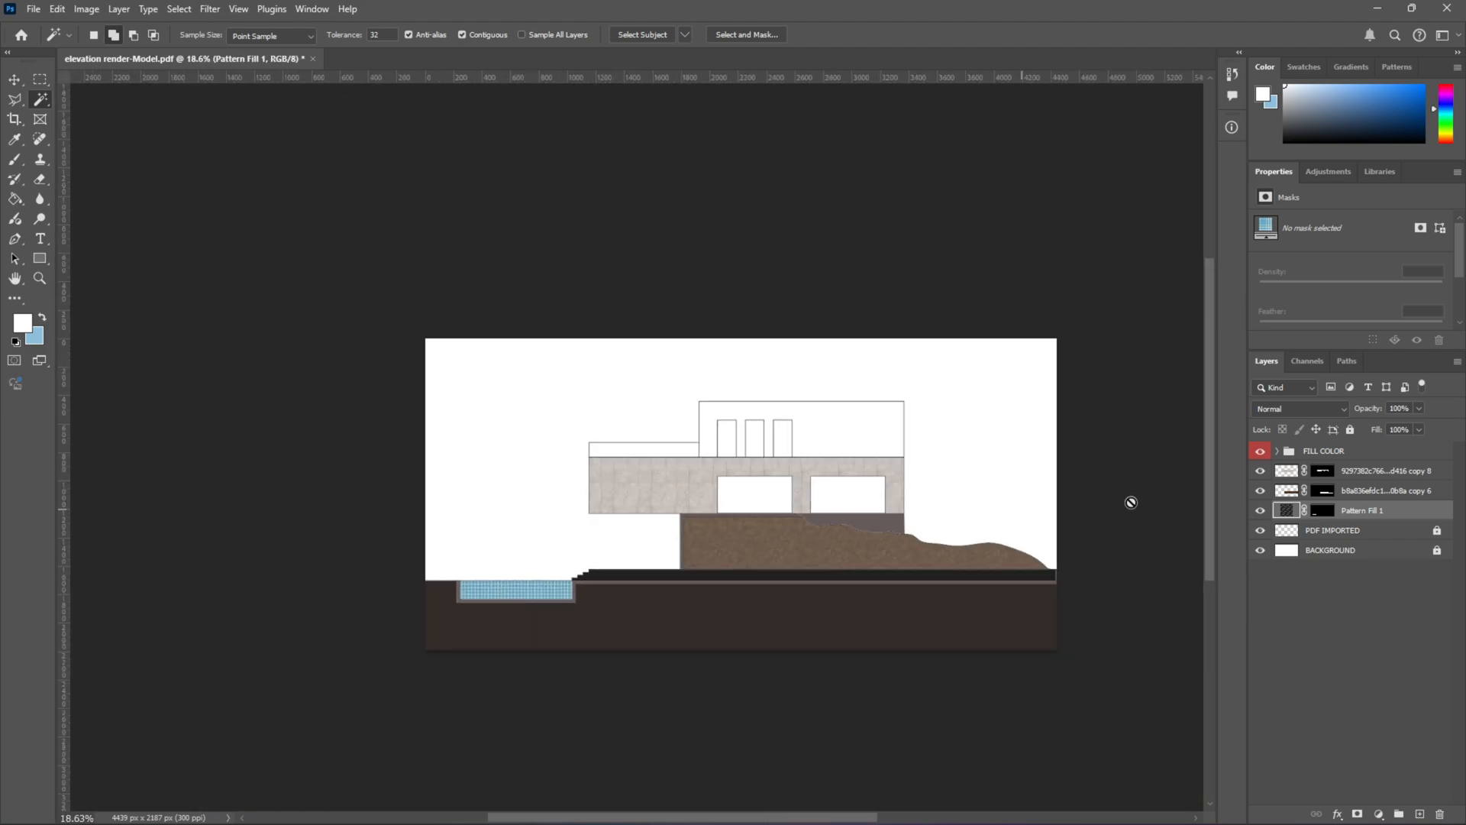
pyautogui.keyDown('ctrl'); pyautogui.click(1326, 516); pyautogui.keyUp('ctrl')
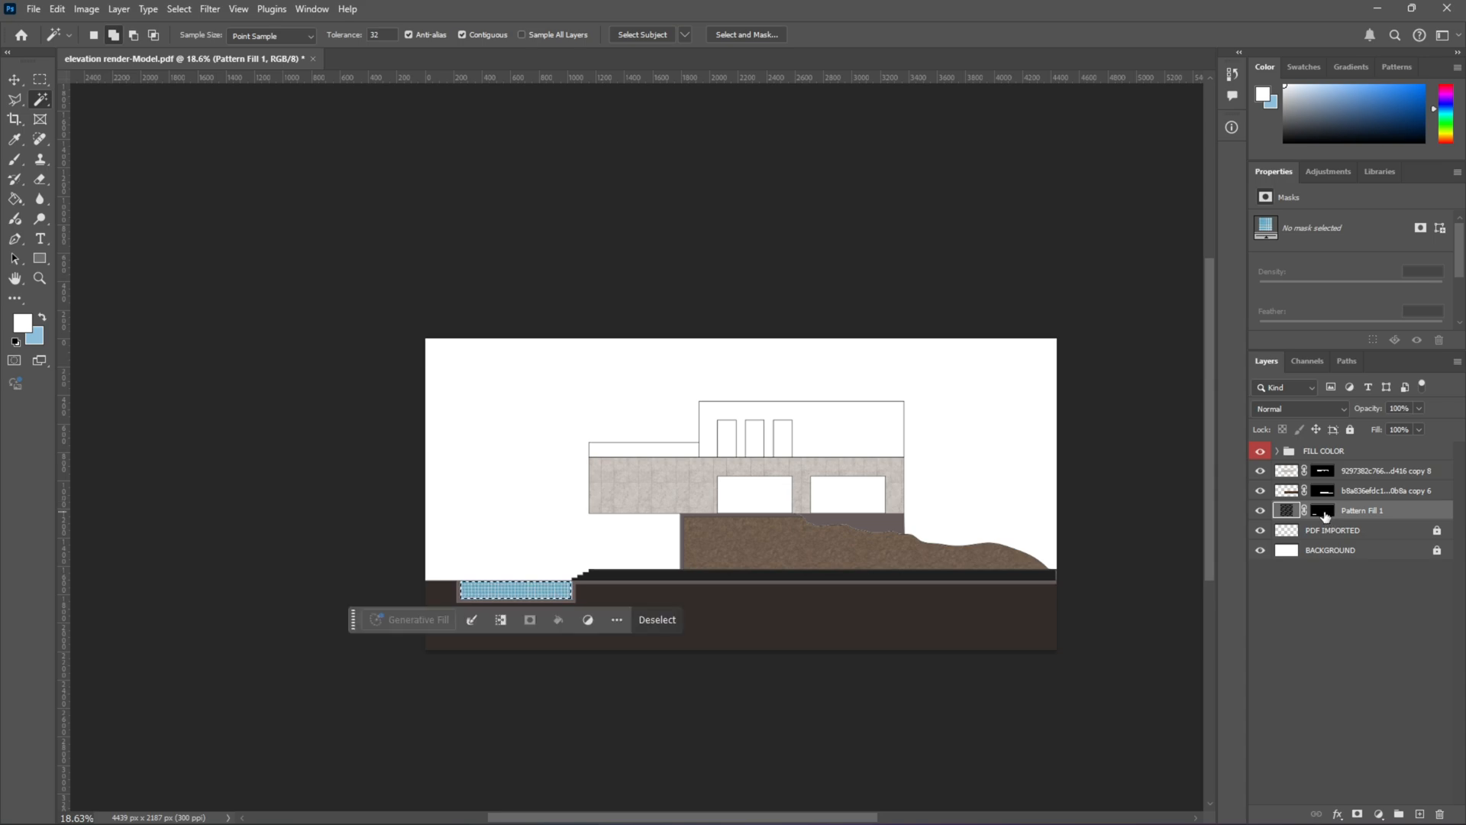
# Step: Draw a vertical linear teal-to-transparent gradient upward from just below the pool across the selection, then deselect the gradient layer
pyautogui.click(16, 202)
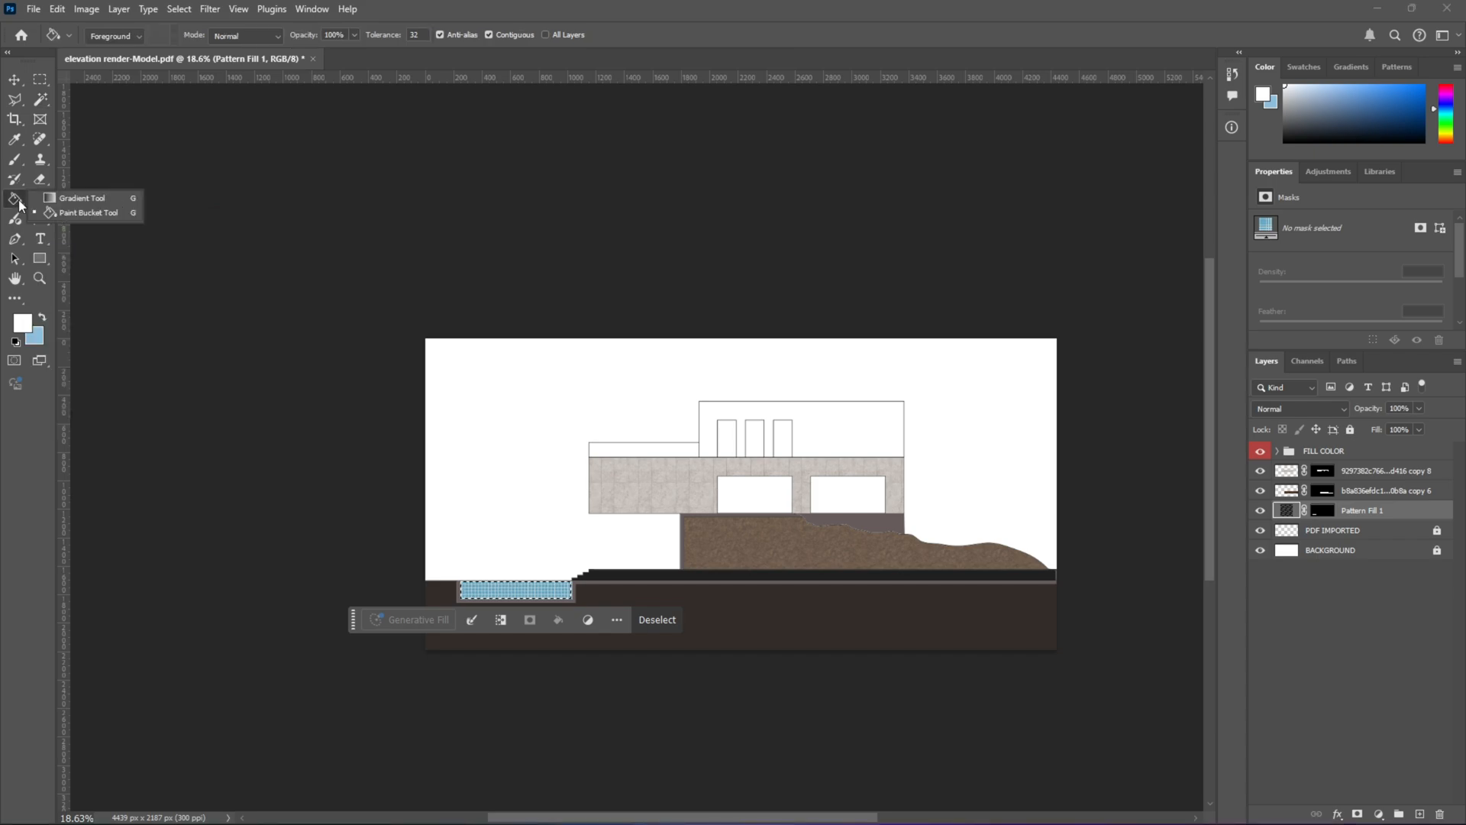
pyautogui.click(43, 201)
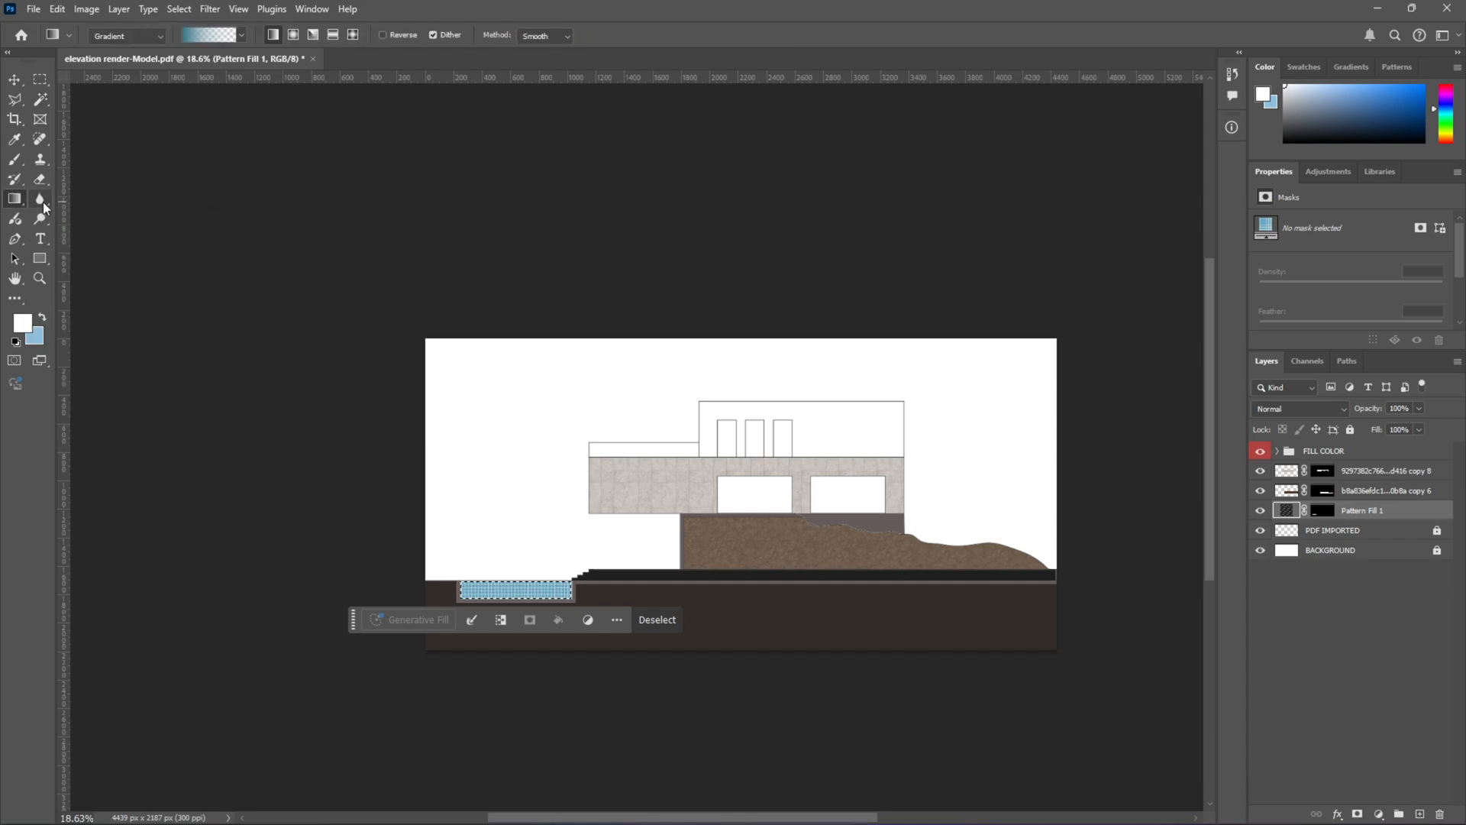
pyautogui.click(184, 39)
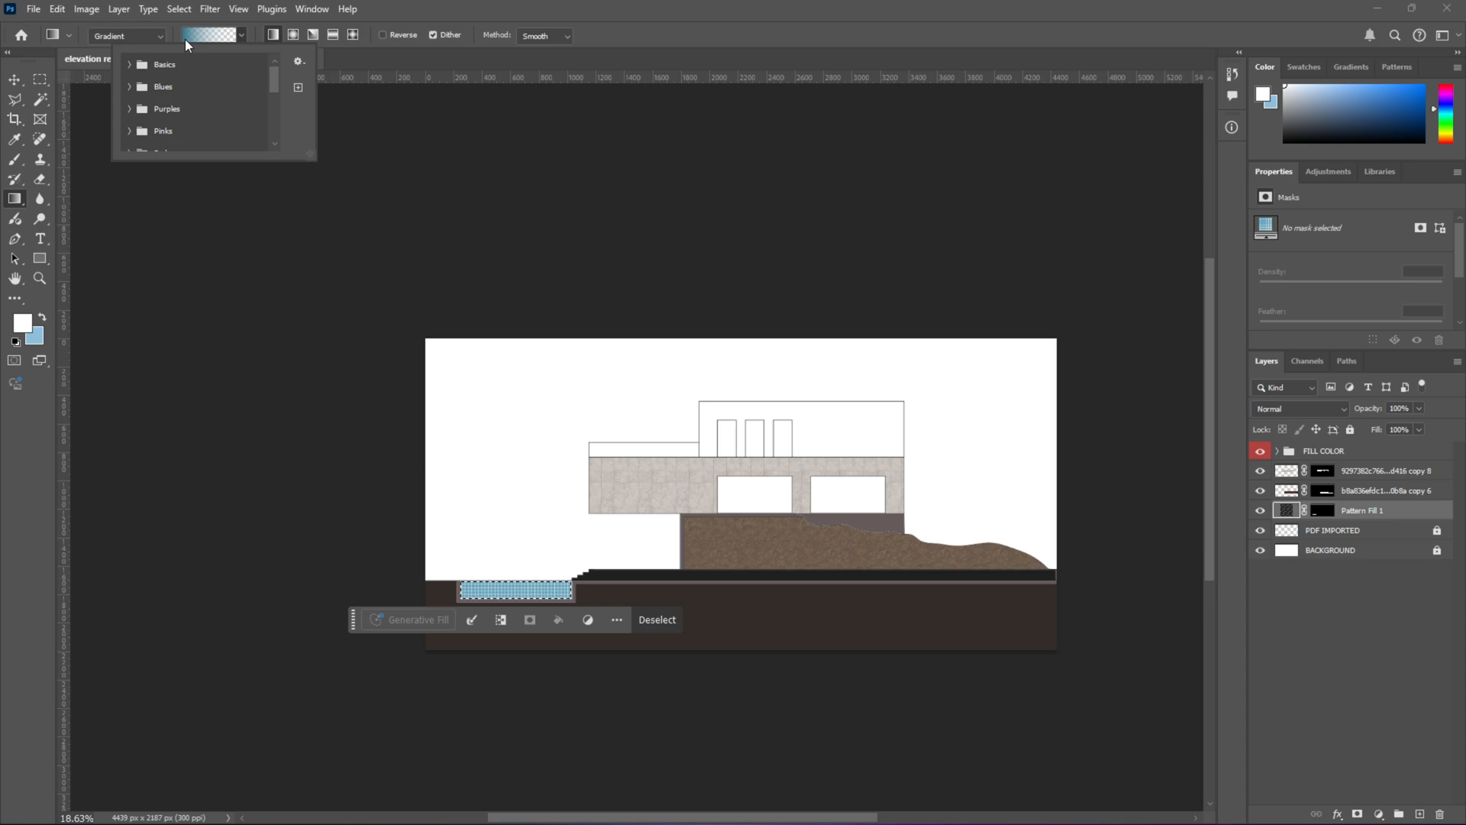
pyautogui.click(145, 67)
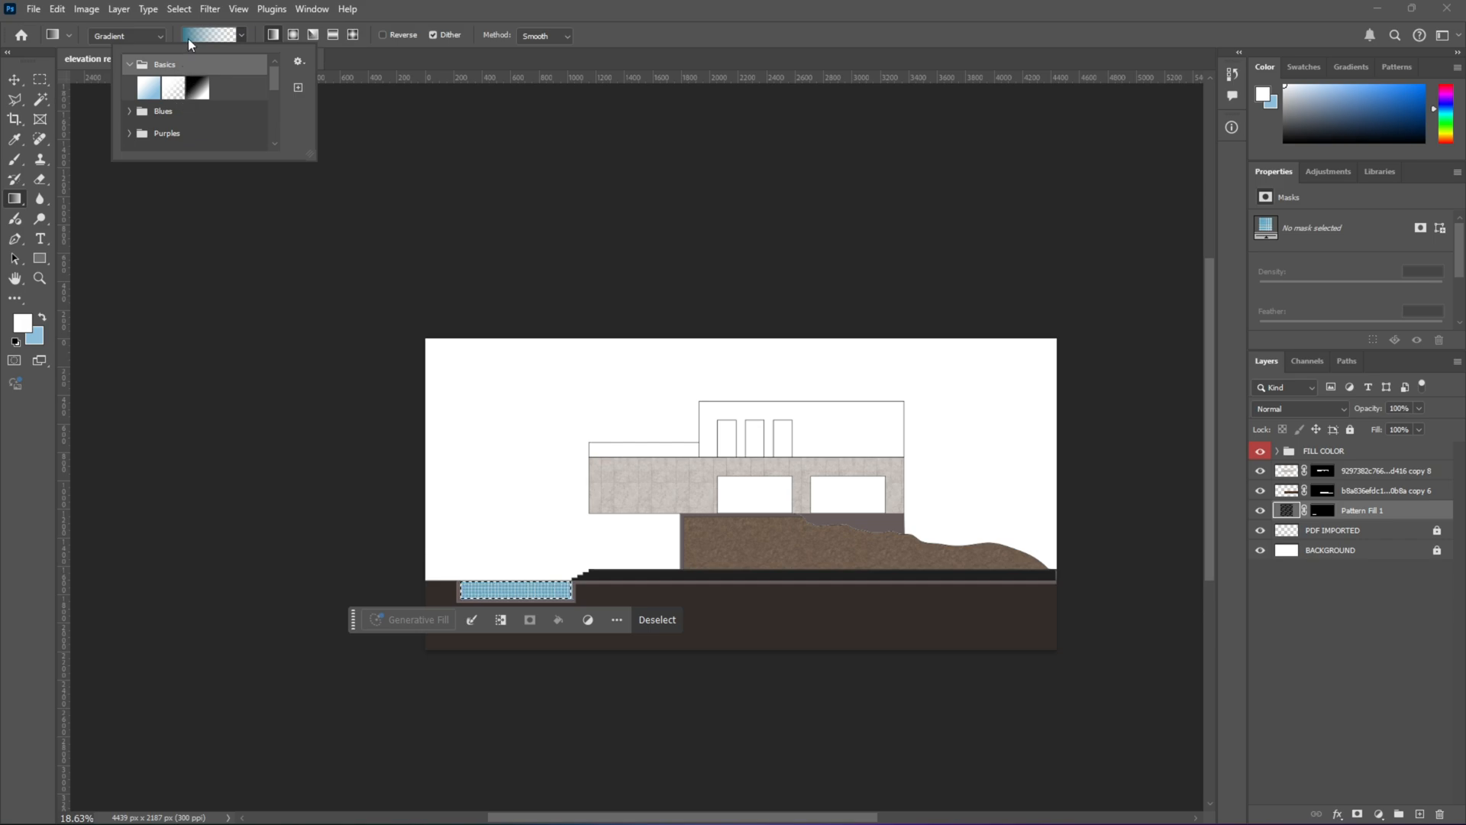
pyautogui.click(15, 79)
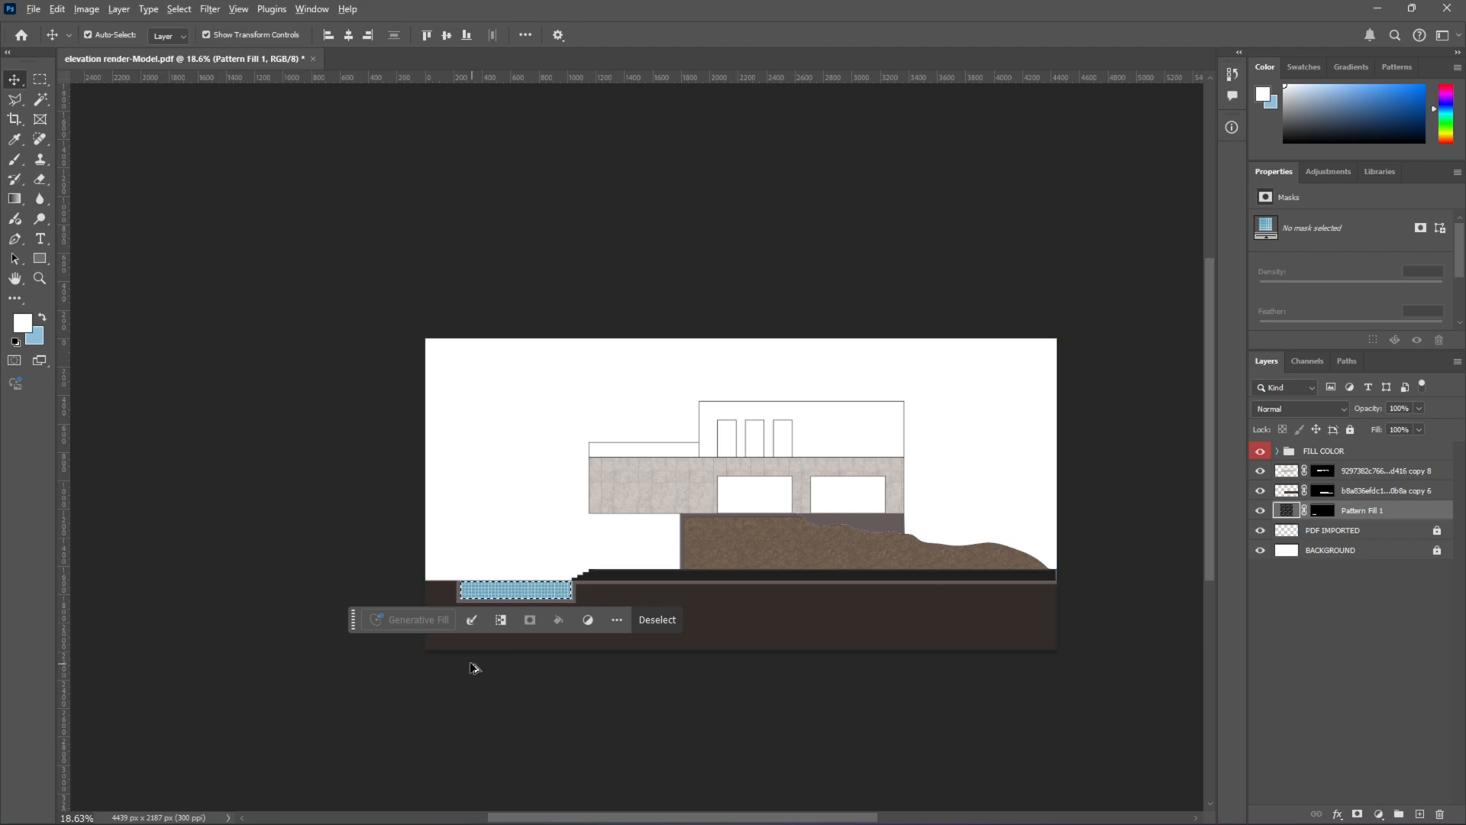
pyautogui.scroll(3, 455, 642)
pyautogui.scroll(10, 496, 641)
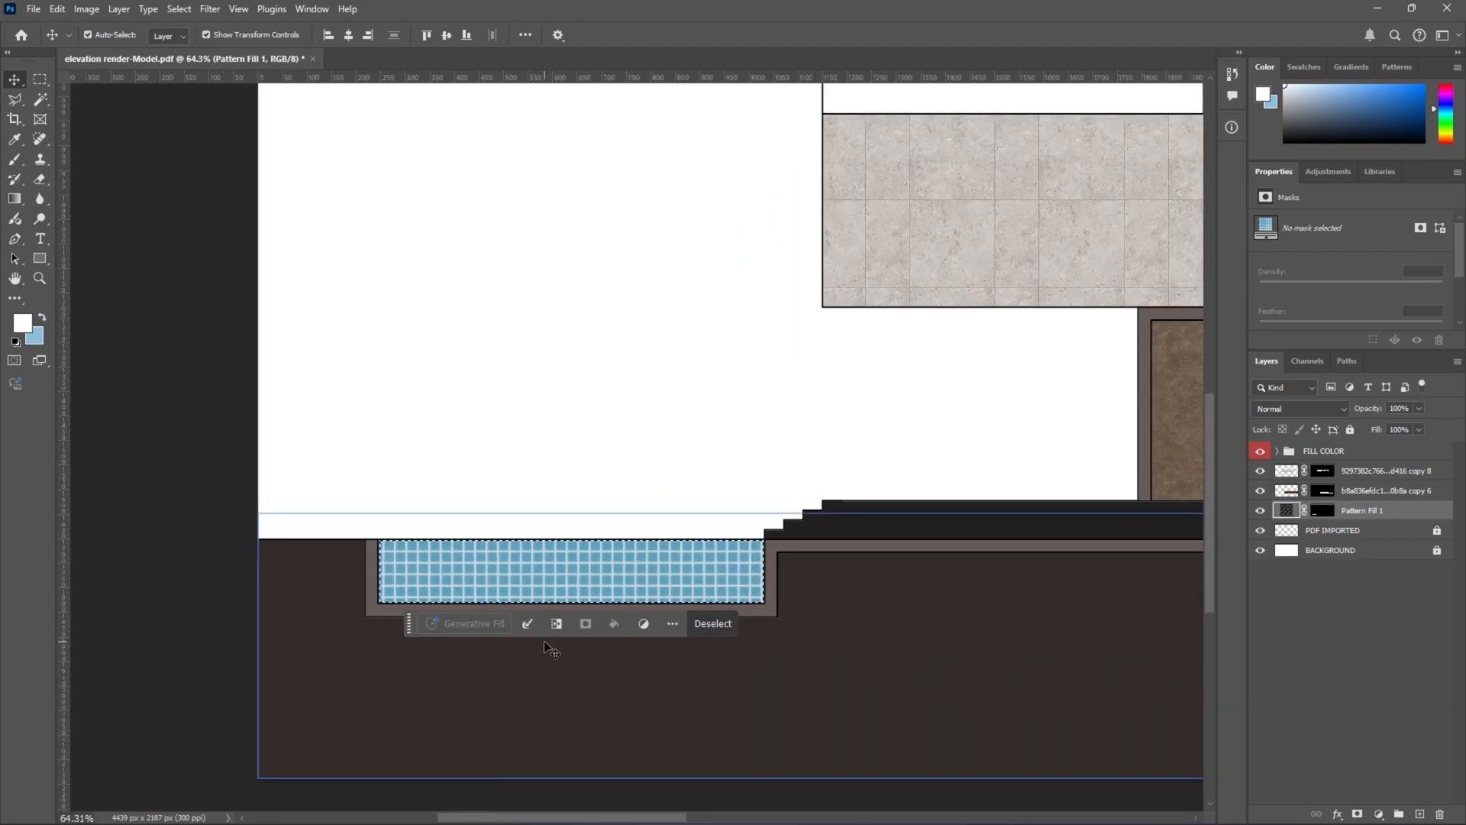
pyautogui.click(13, 200)
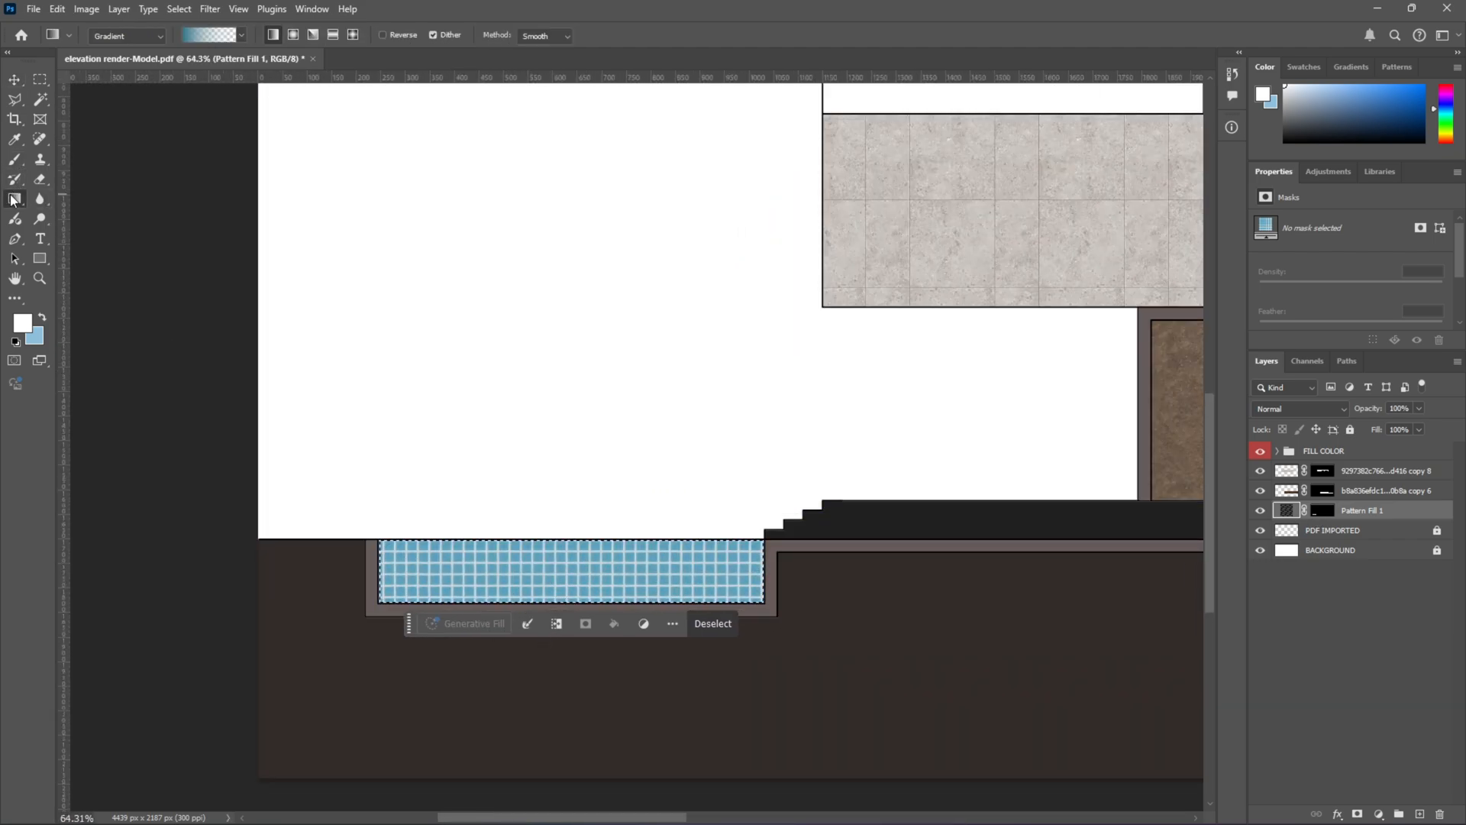
pyautogui.moveTo(584, 653); pyautogui.dragTo(582, 332)
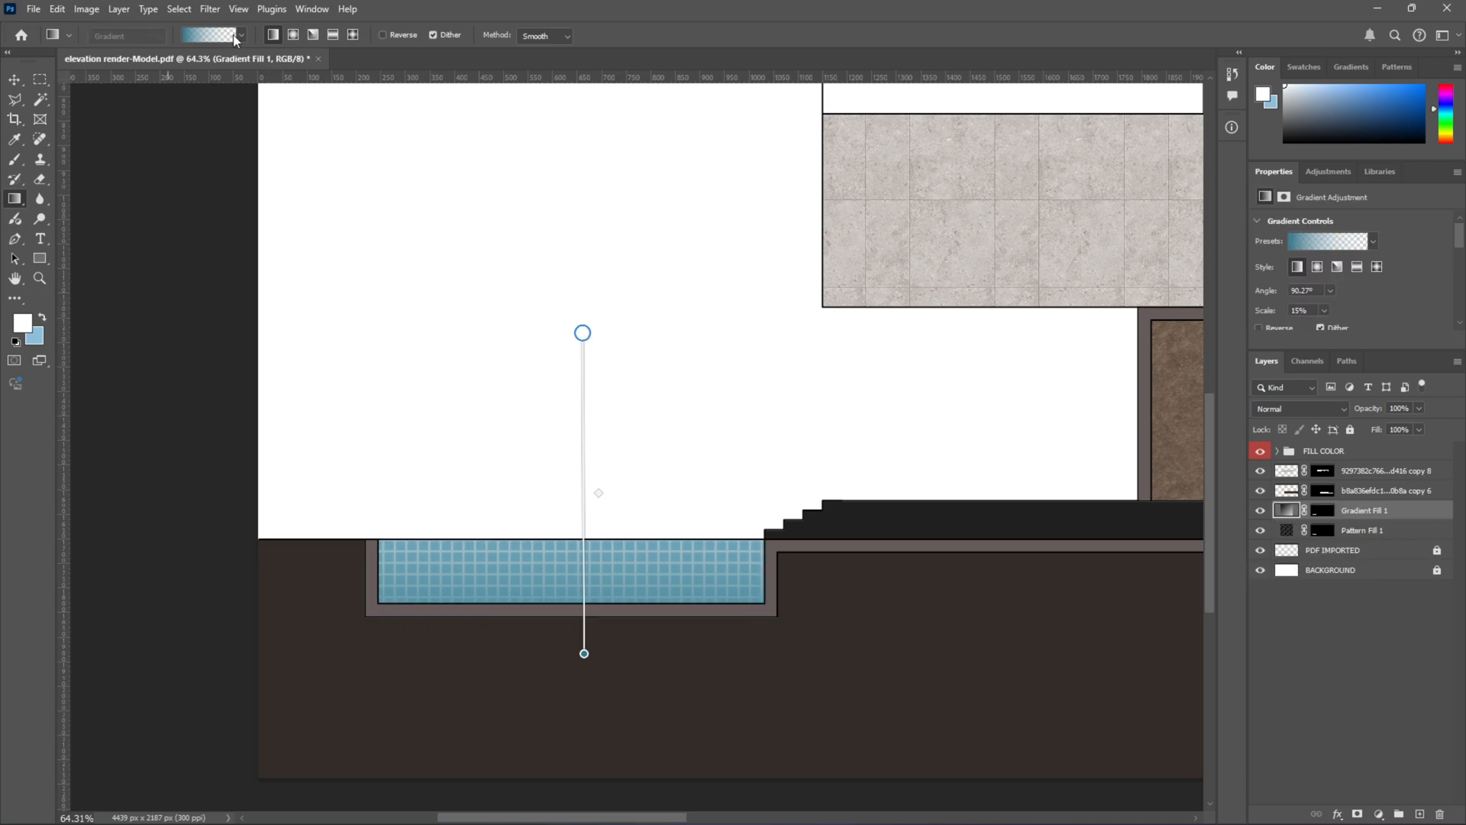
pyautogui.click(14, 79)
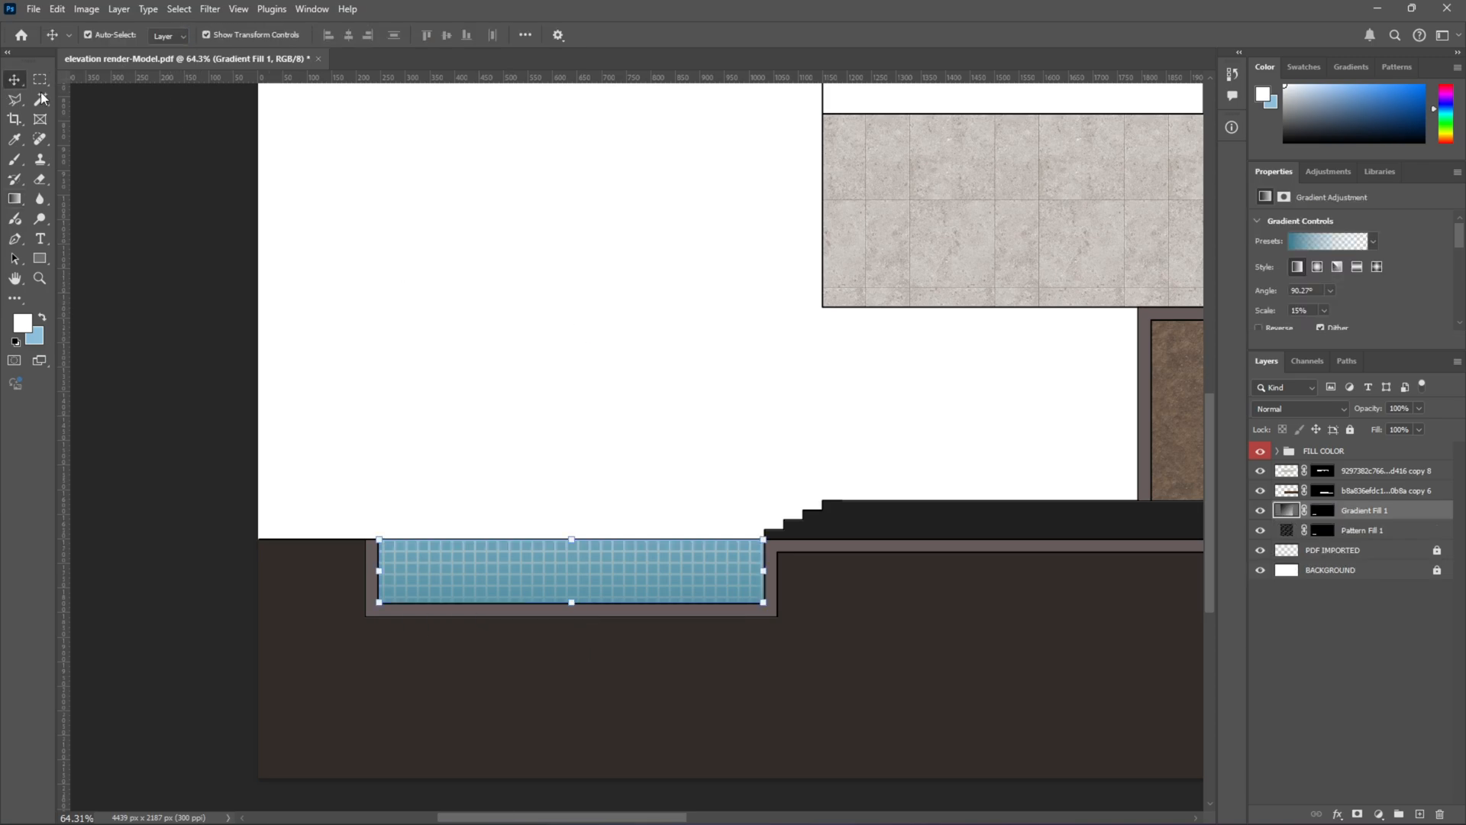
pyautogui.click(143, 157)
pyautogui.click(389, 507)
pyautogui.scroll(-4, 390, 507)
pyautogui.click(443, 587)
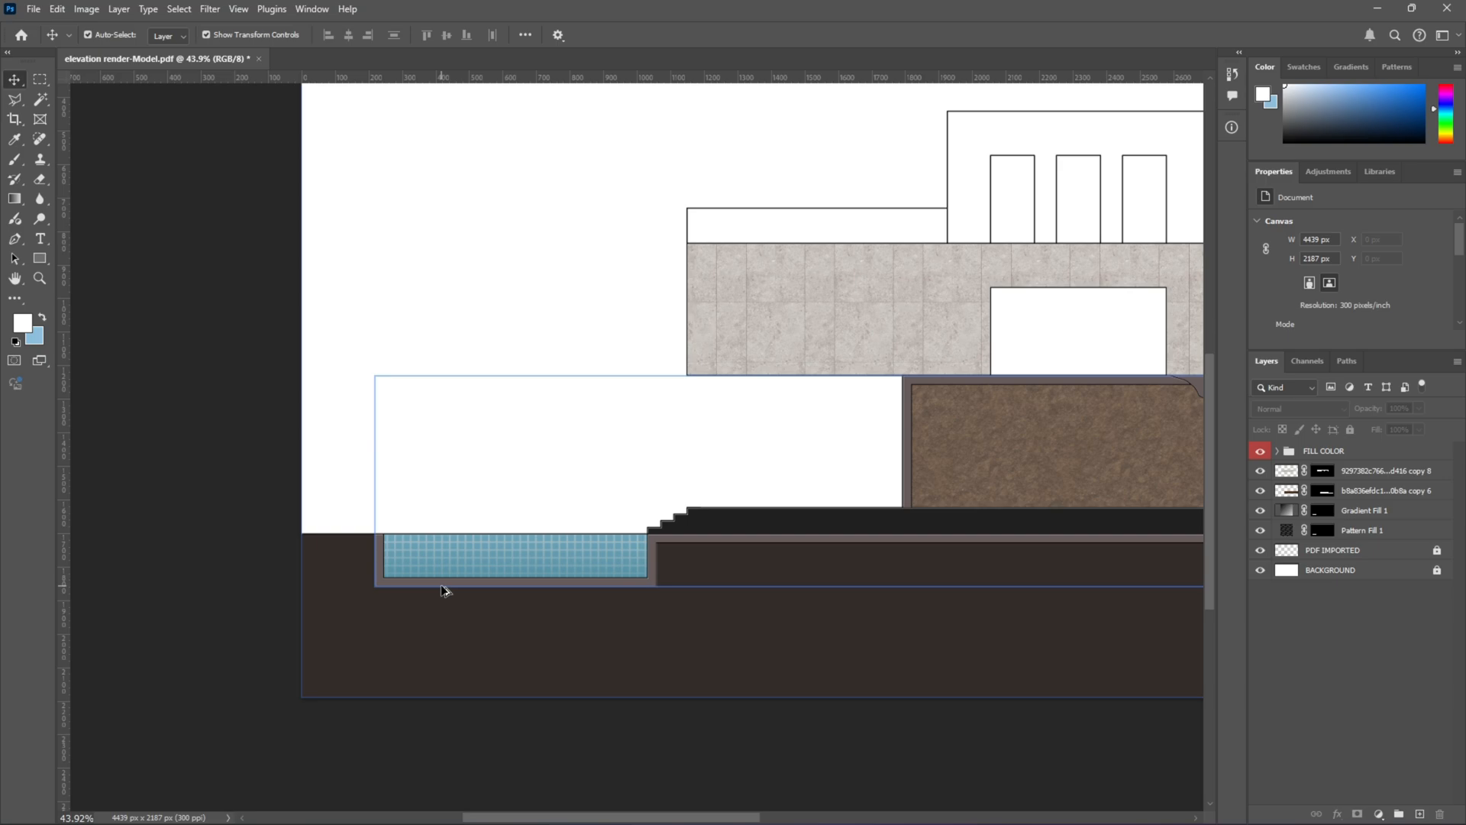
pyautogui.scroll(1, 443, 587)
pyautogui.click(534, 572)
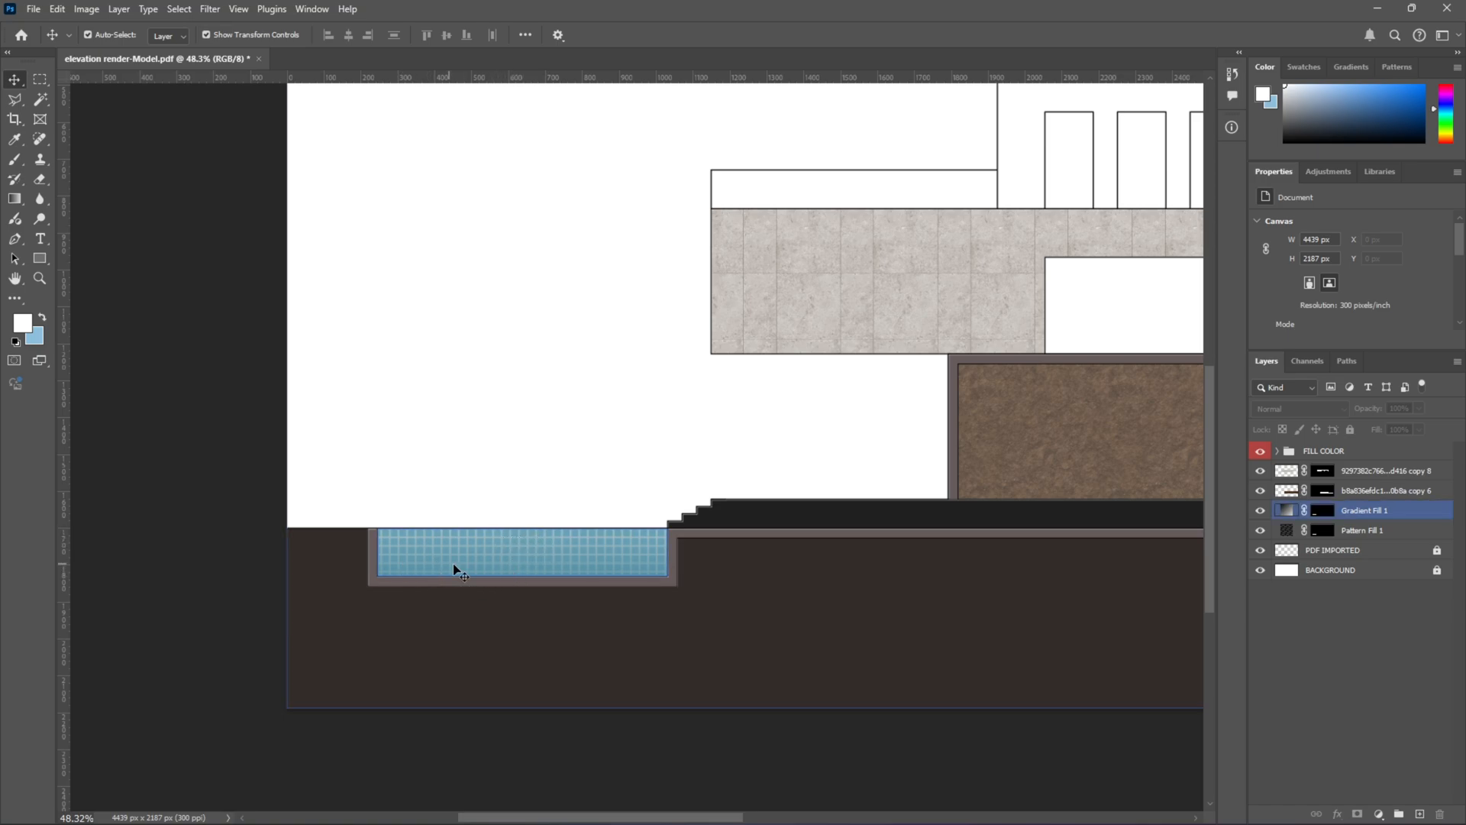
pyautogui.scroll(-5, 629, 567)
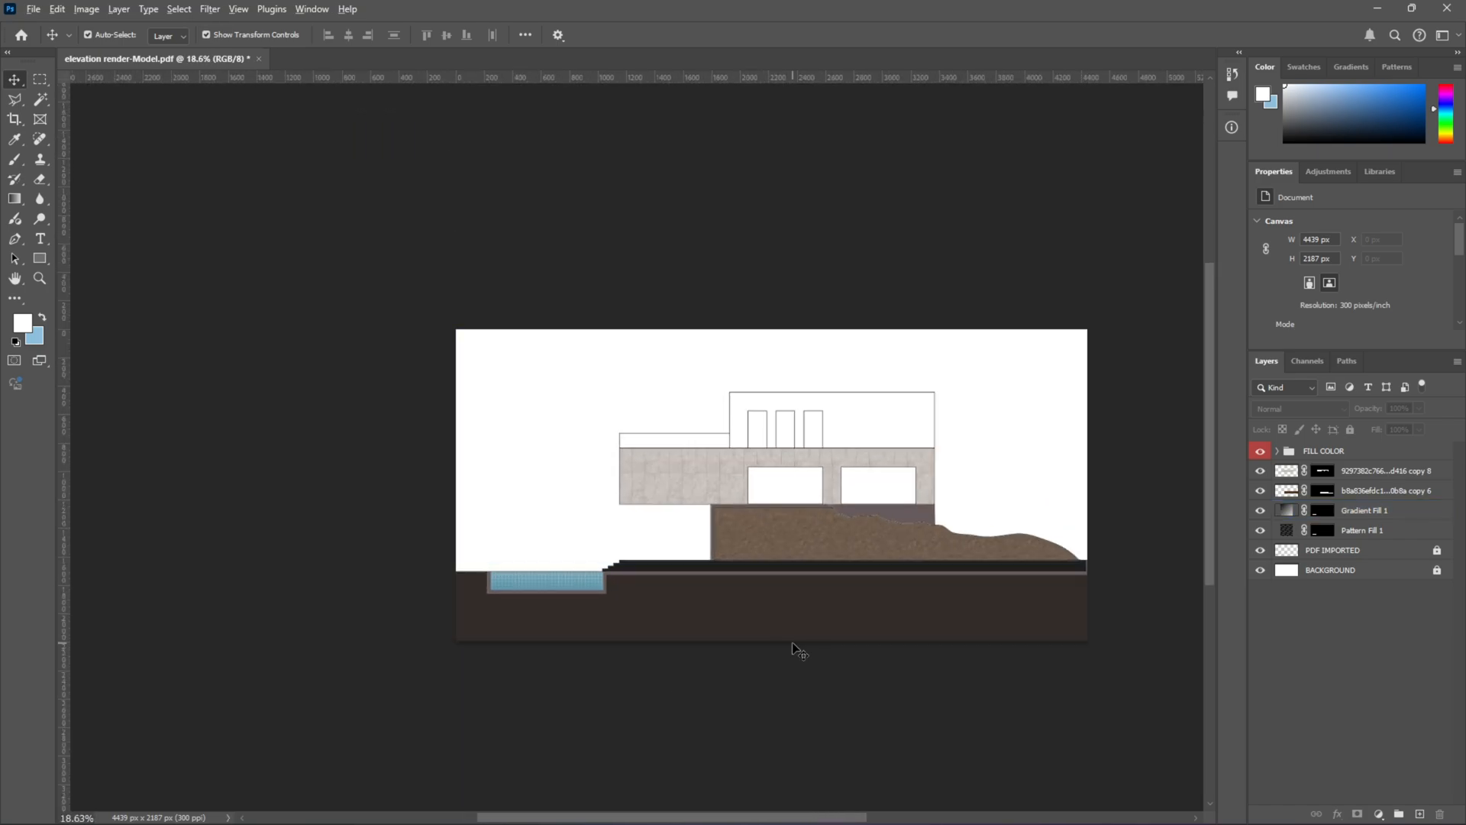
pyautogui.scroll(1, 802, 649)
pyautogui.scroll(1, 930, 521)
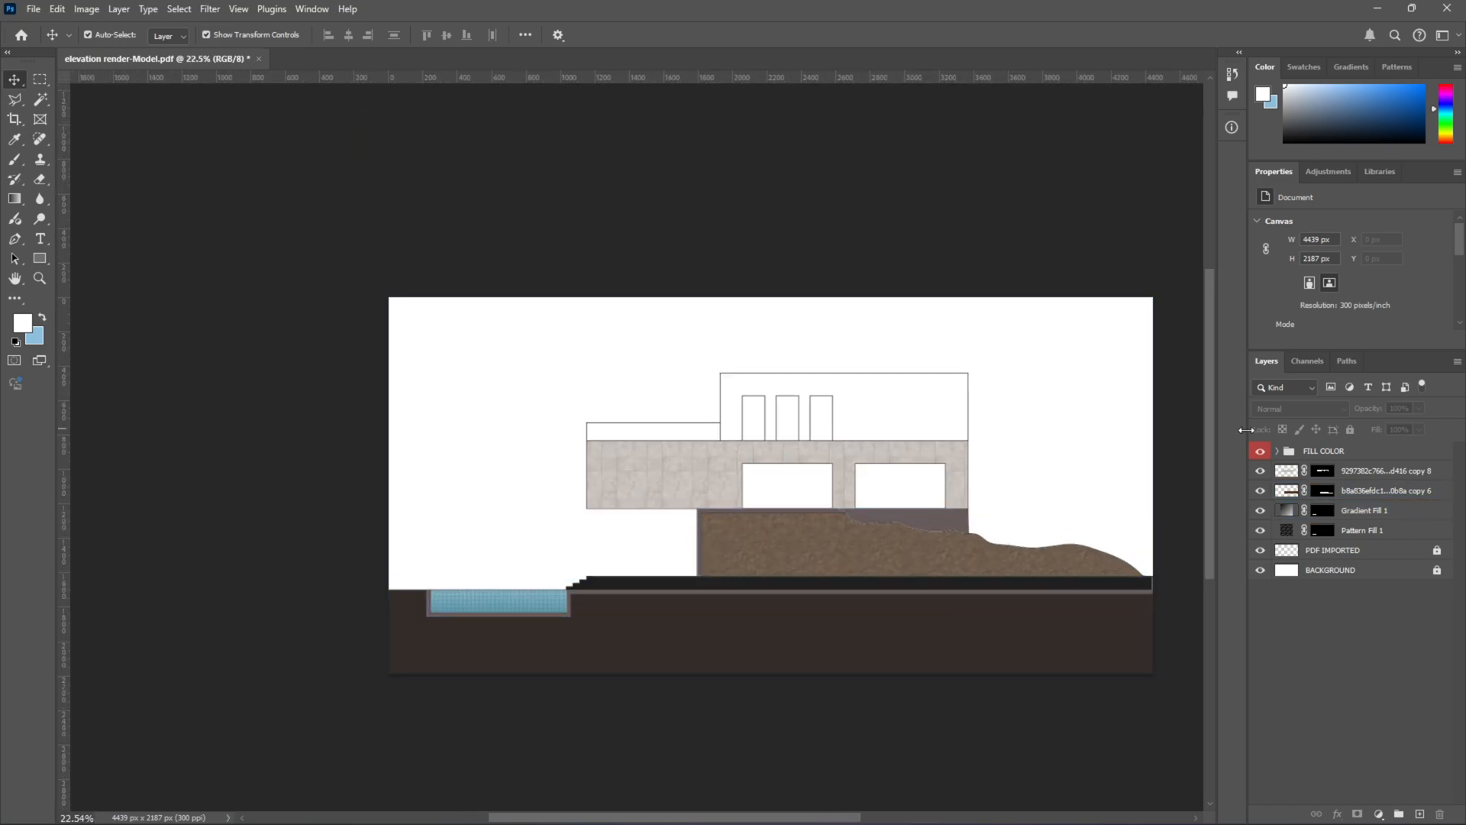
pyautogui.click(1335, 567)
pyautogui.click(1334, 551)
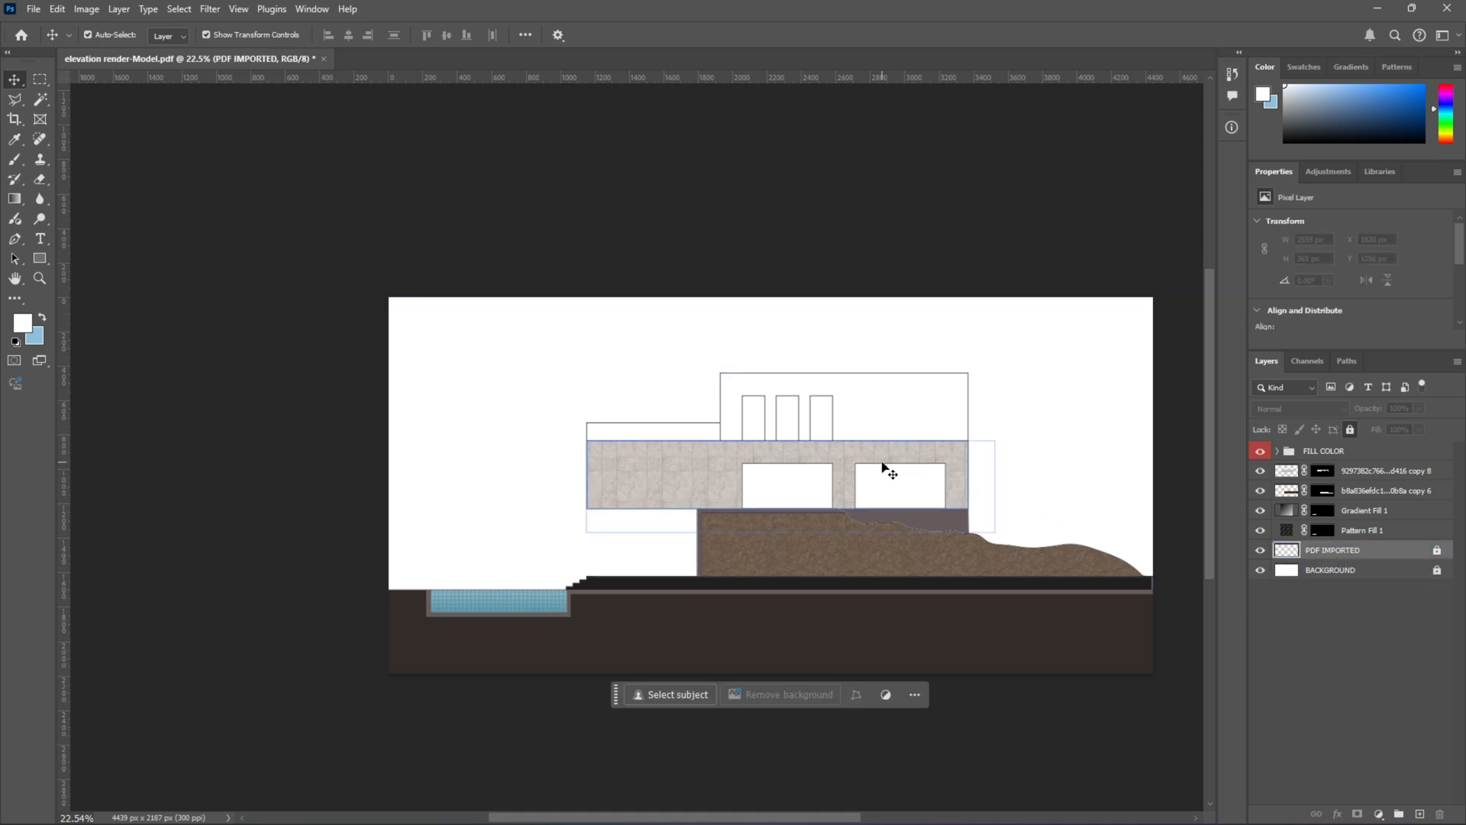
pyautogui.click(46, 105)
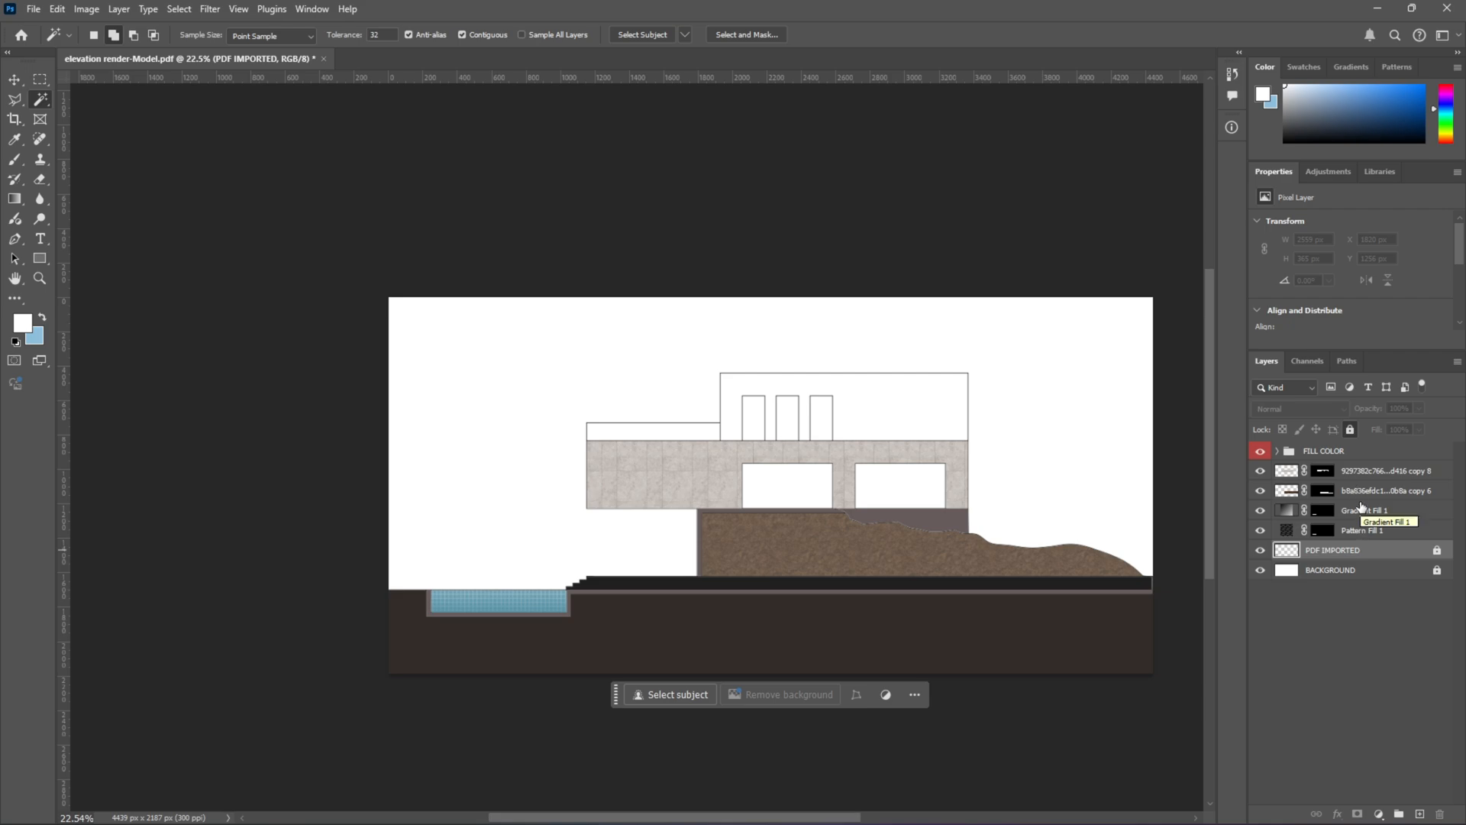
pyautogui.click(822, 486)
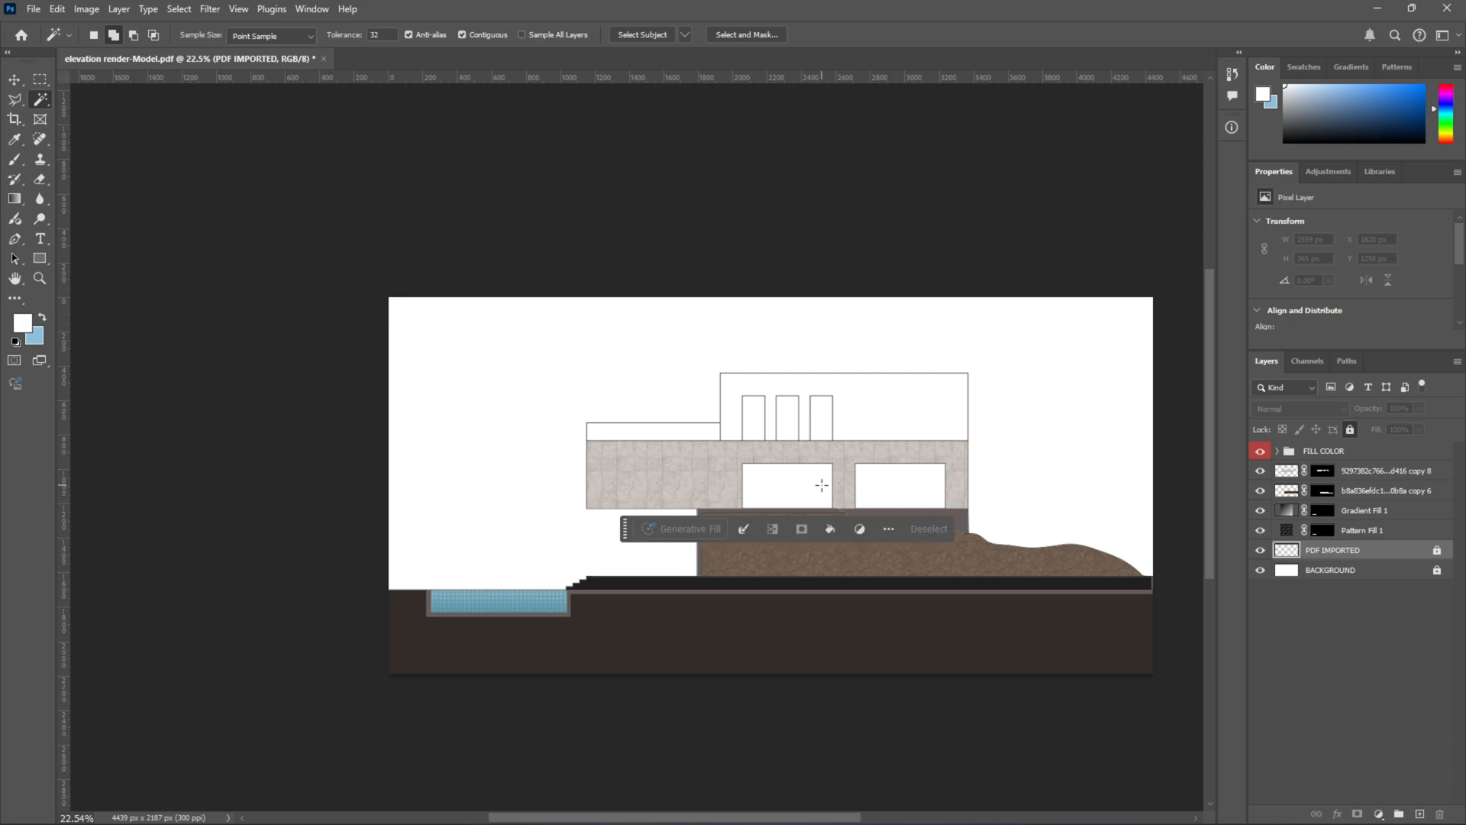
pyautogui.keyDown('shift'); pyautogui.click(867, 485); pyautogui.keyUp('shift')
pyautogui.keyDown('shift'); pyautogui.click(816, 427); pyautogui.keyUp('shift')
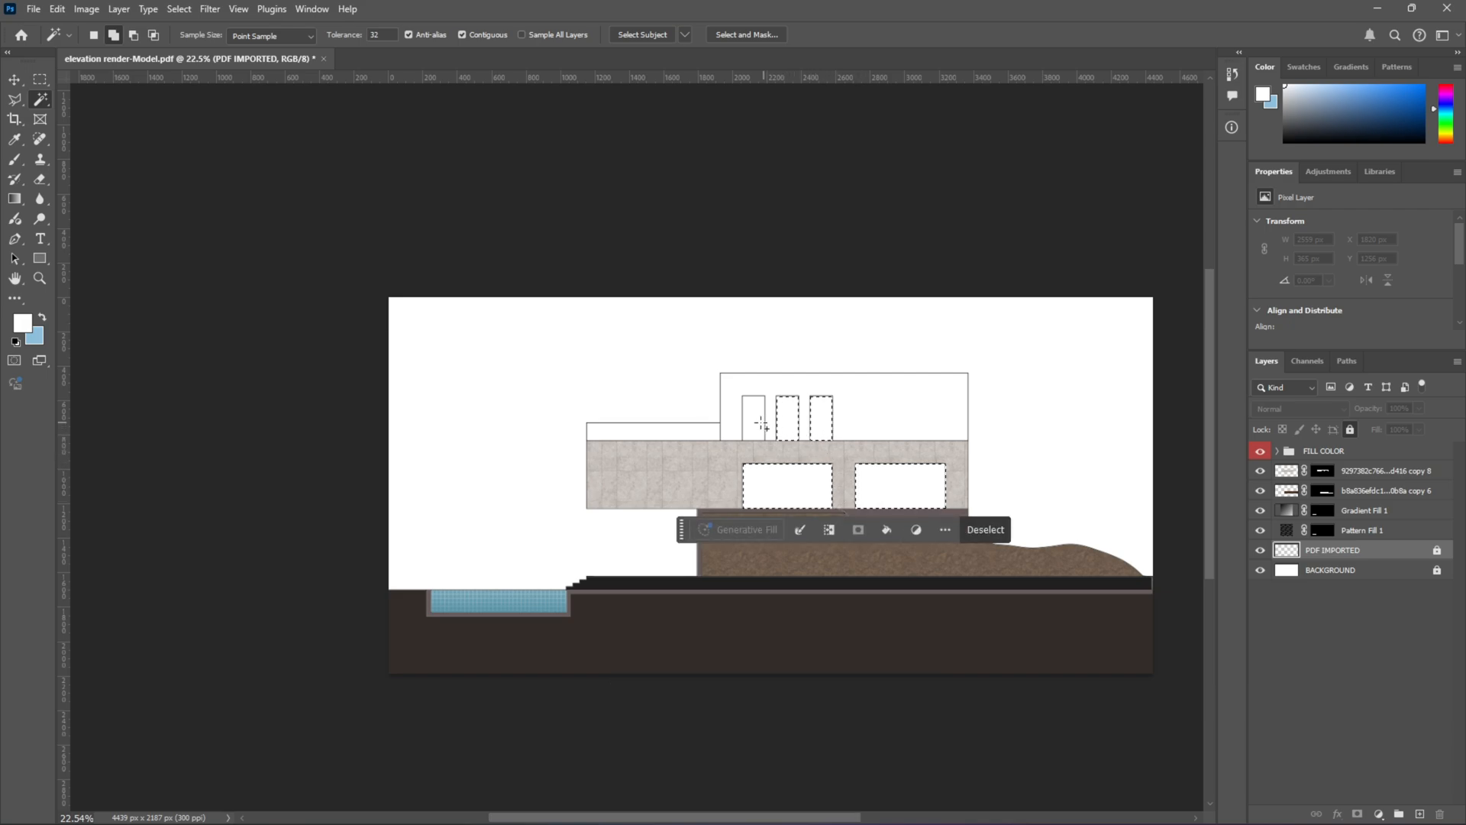
pyautogui.keyDown('shift'); pyautogui.click(687, 436); pyautogui.keyUp('shift')
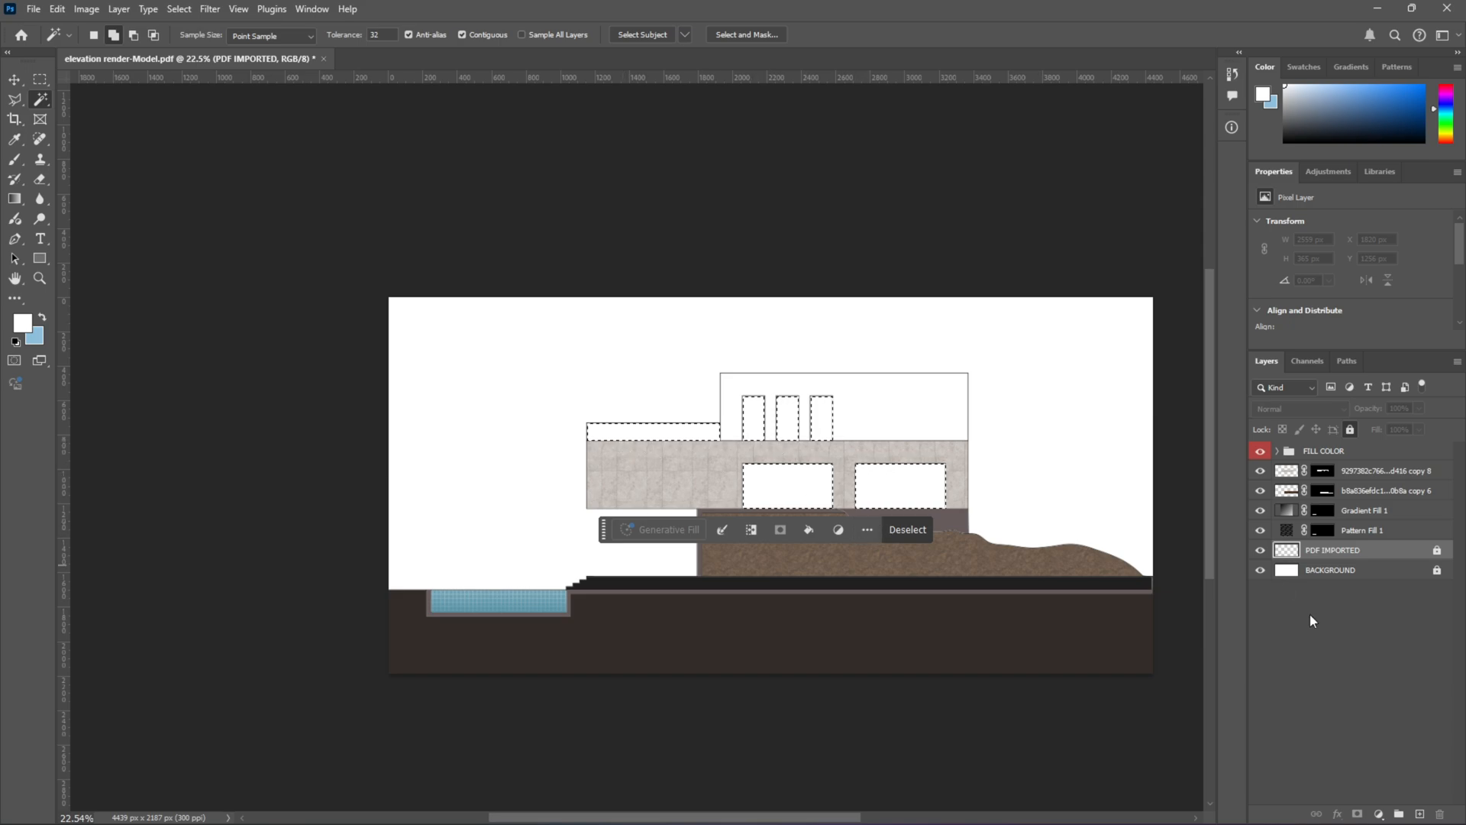
pyautogui.click(1378, 814)
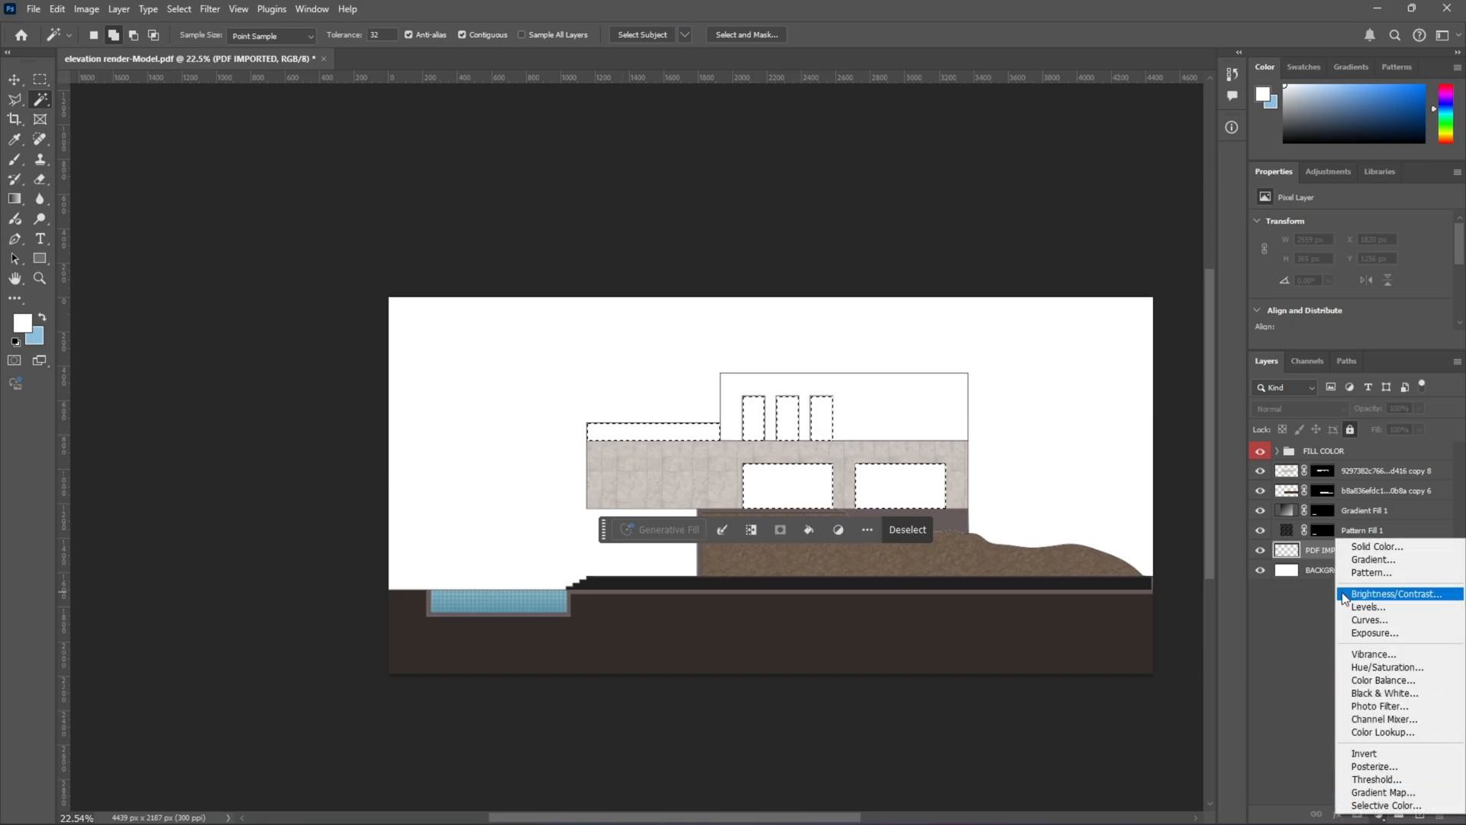
pyautogui.press('Escape')
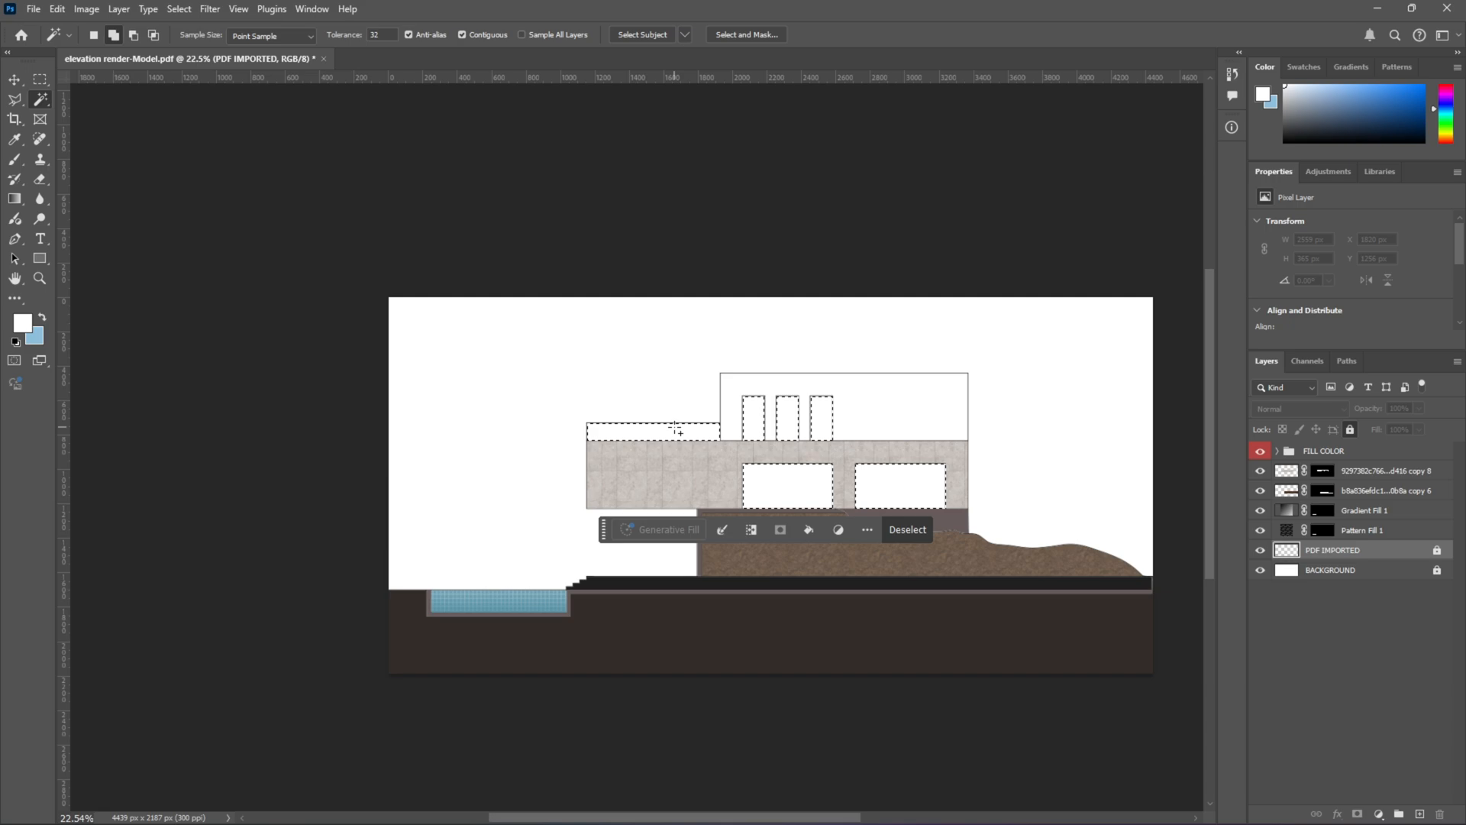
pyautogui.hotkey('ctrl', 'd')
# Step: Set the Gradient tool to the second light-blue preset in the Blues group
pyautogui.scroll(3, 846, 465)
pyautogui.scroll(1, 867, 459)
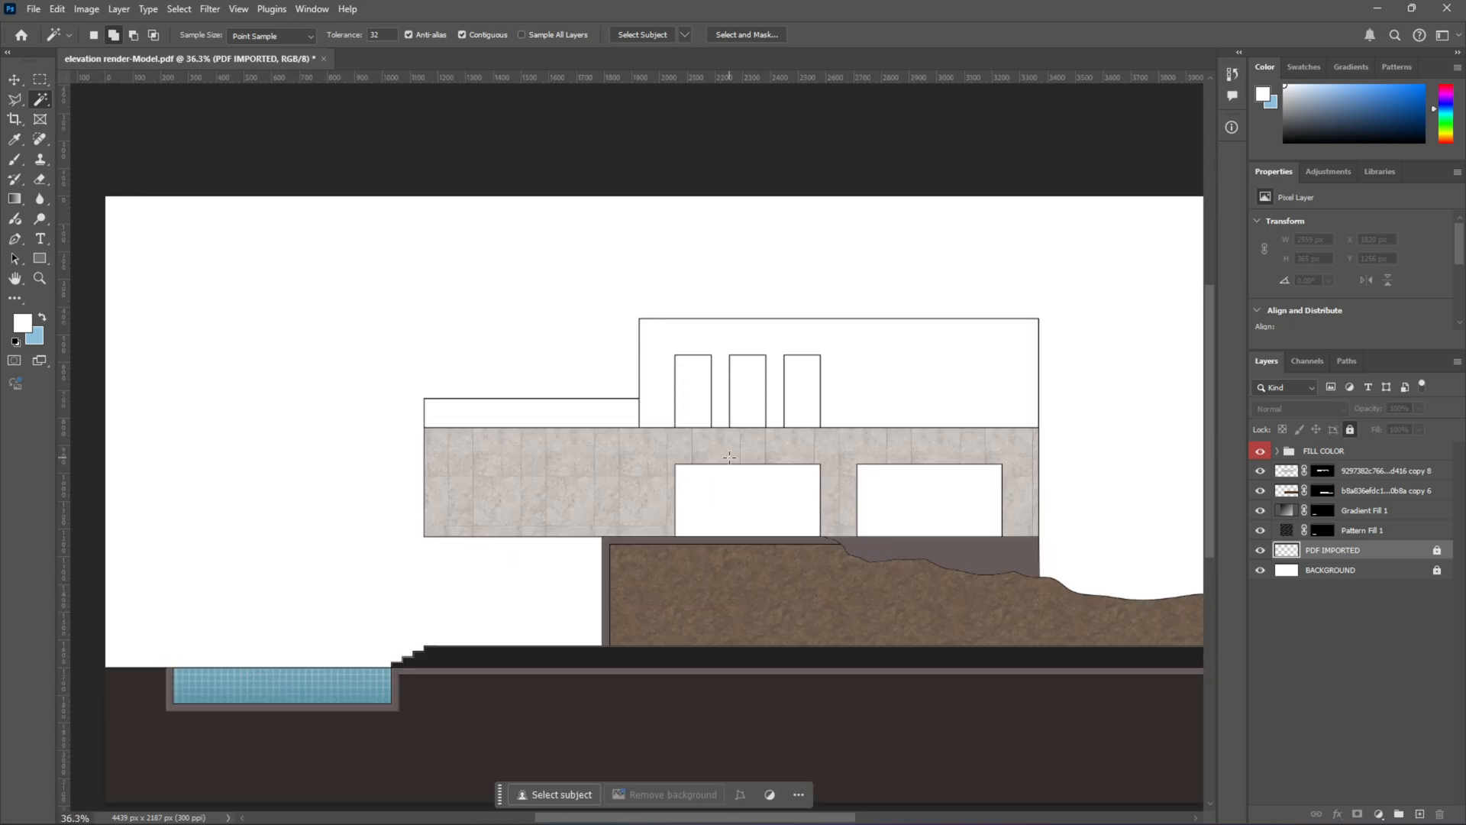
pyautogui.click(12, 202)
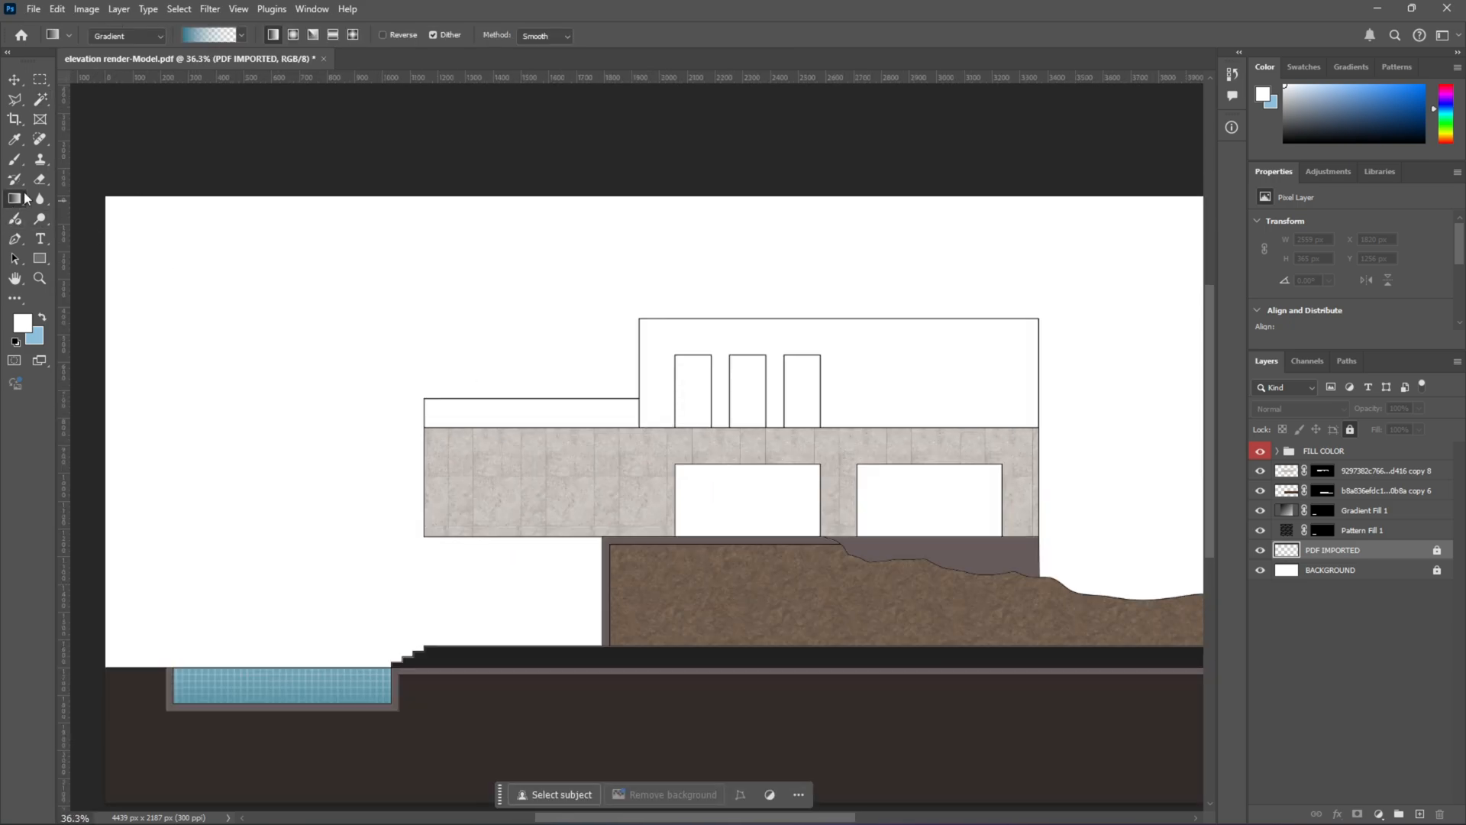
pyautogui.click(240, 35)
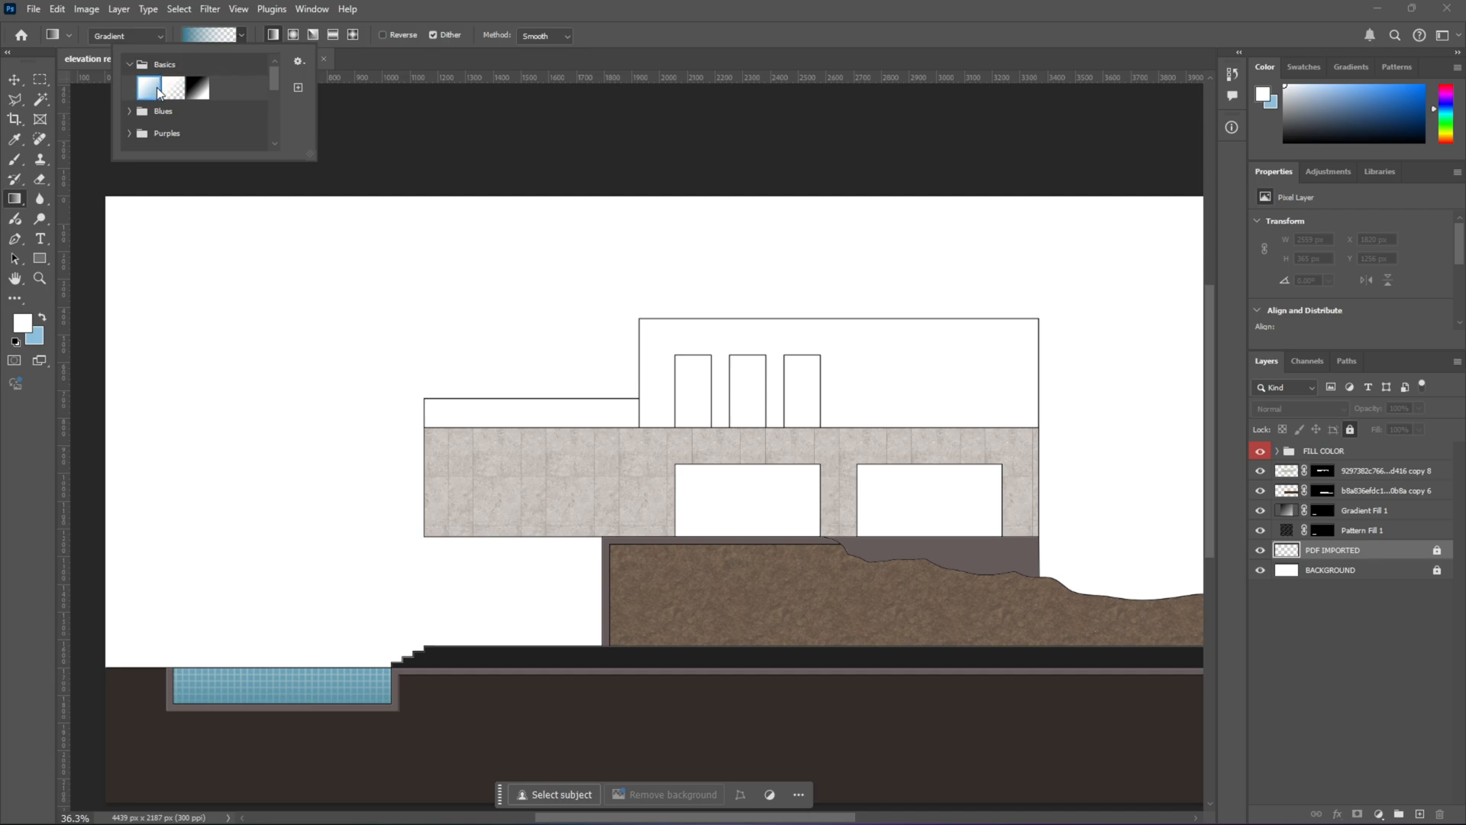
pyautogui.press('Escape')
pyautogui.click(206, 35)
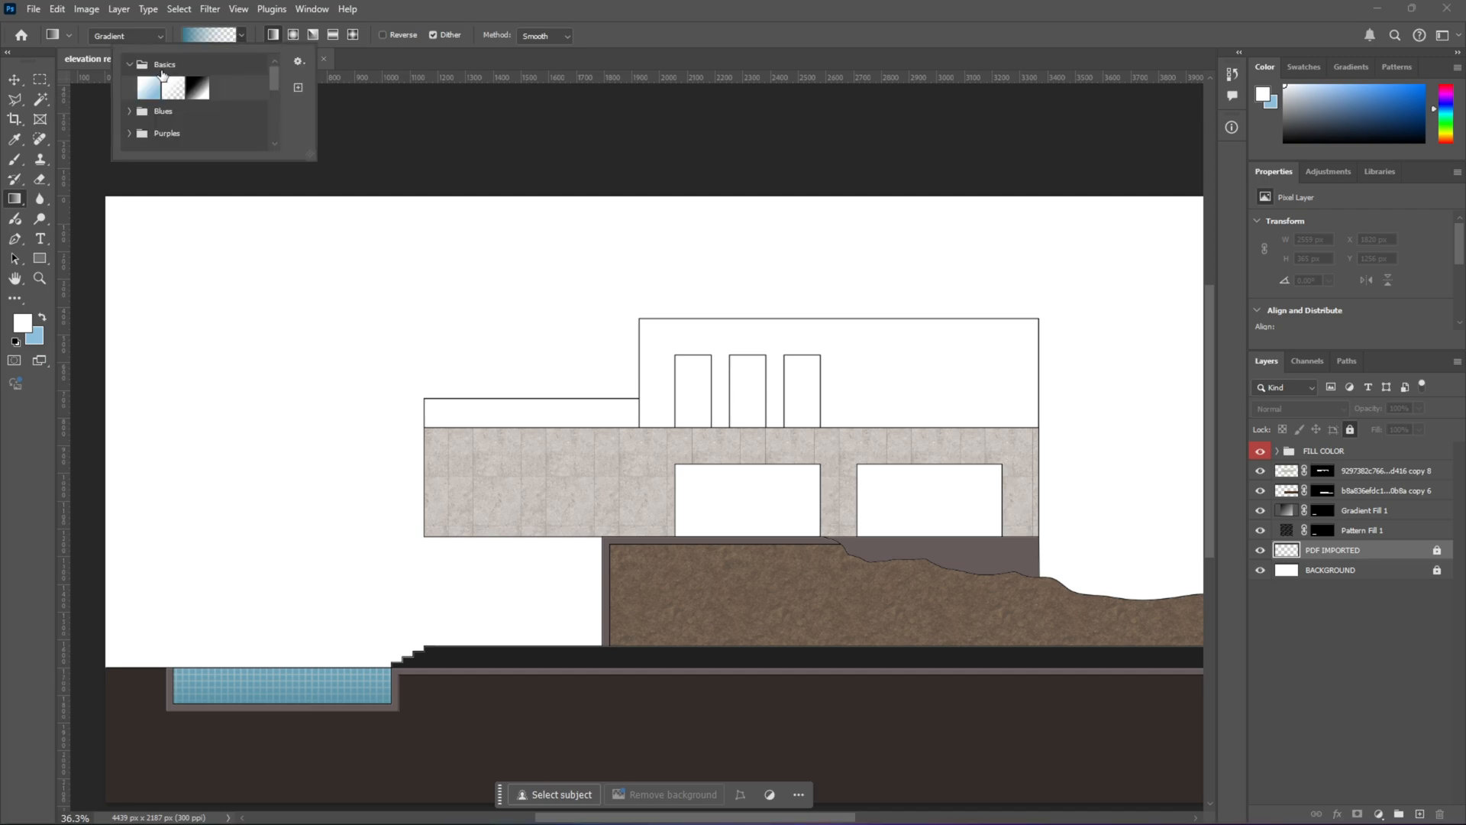
pyautogui.click(131, 113)
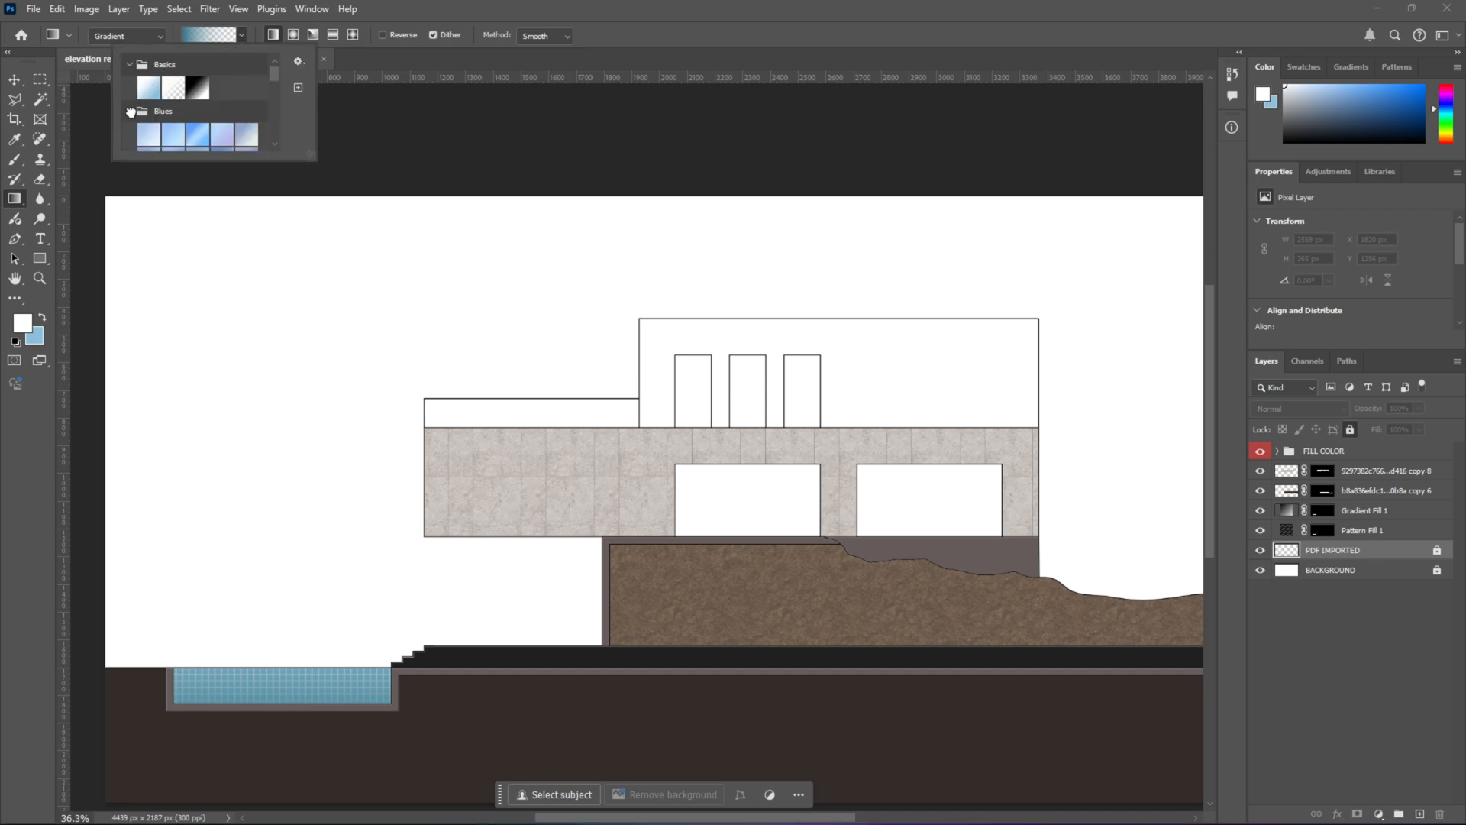
pyautogui.click(174, 136)
# Step: Select the leftmost upper window from the PDF IMPORTED layer and fill it on a new layer with an upward linear blue gradient
pyautogui.click(1355, 551)
pyautogui.press('w')
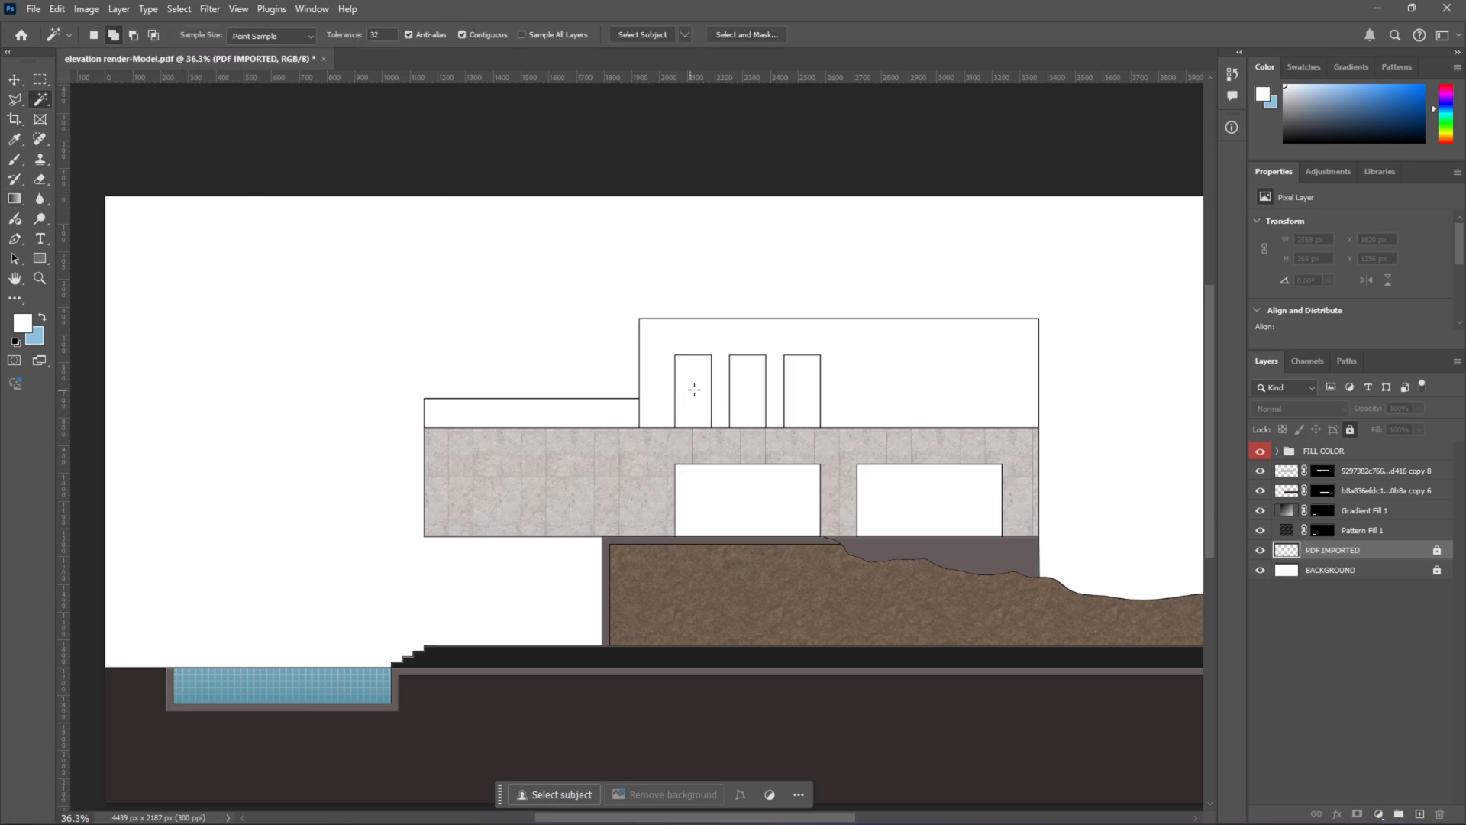
pyautogui.click(699, 393)
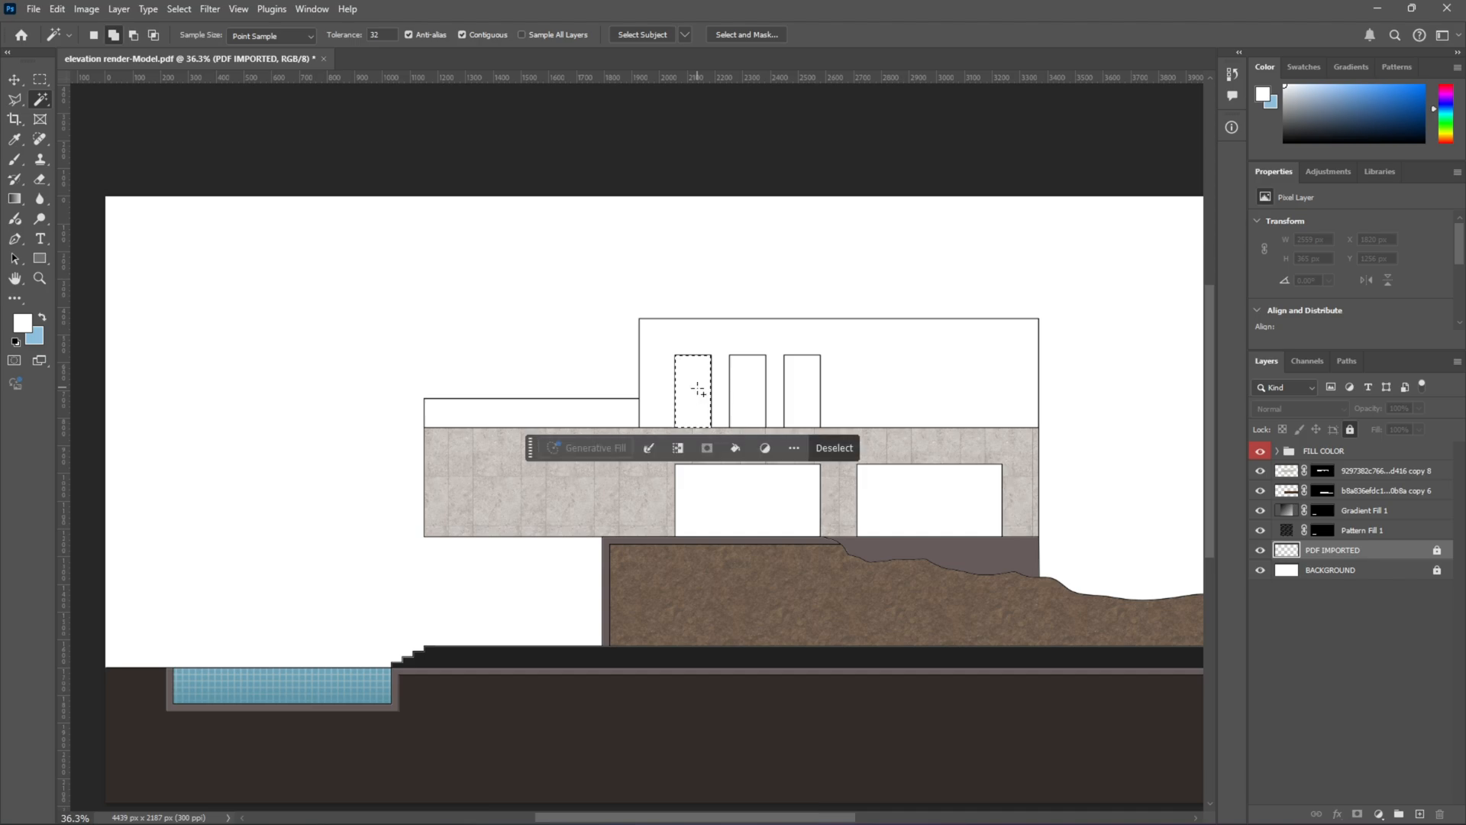
pyautogui.click(19, 198)
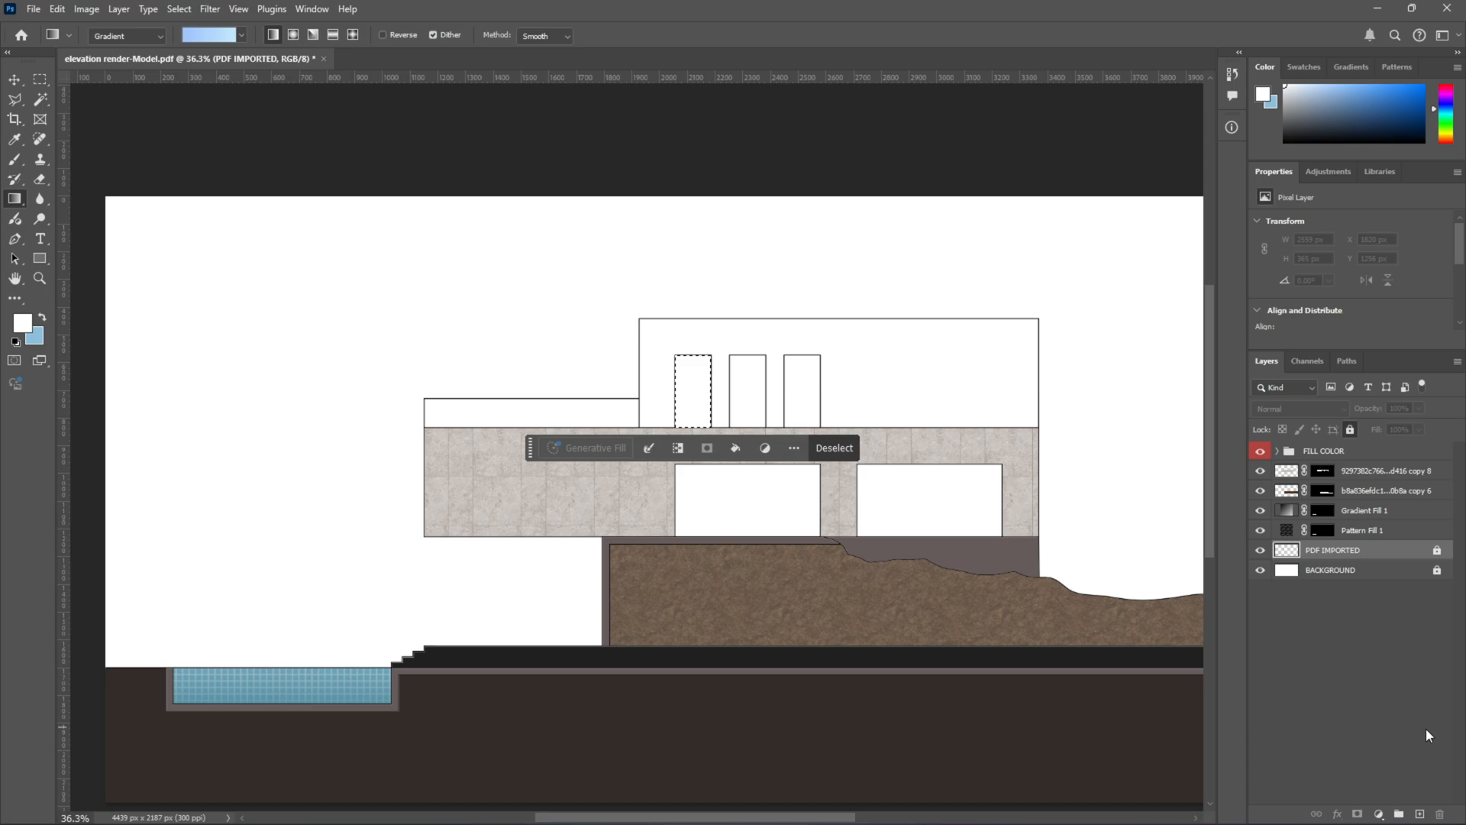
pyautogui.click(1418, 813)
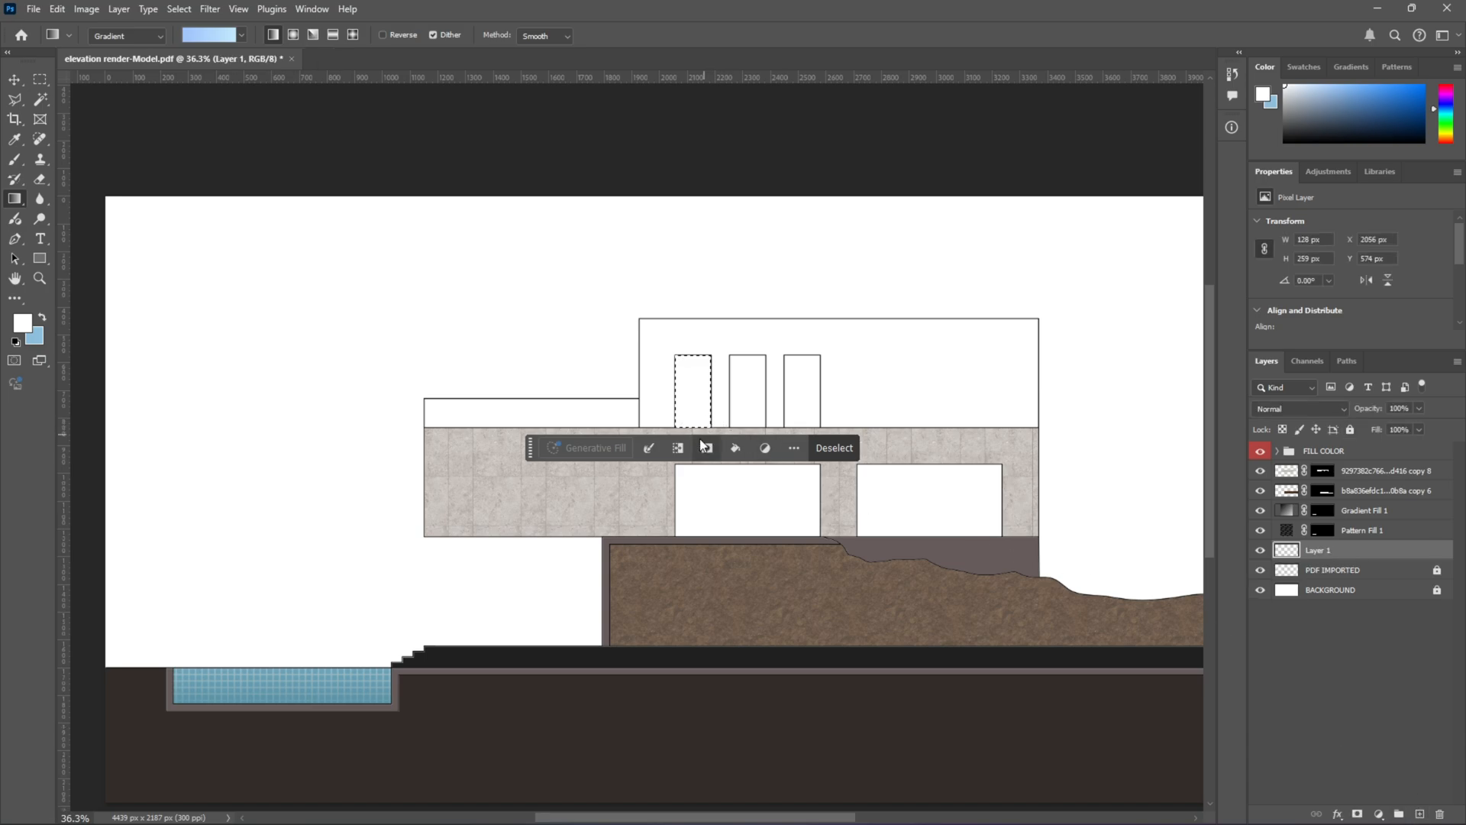
pyautogui.moveTo(691, 429); pyautogui.dragTo(690, 374)
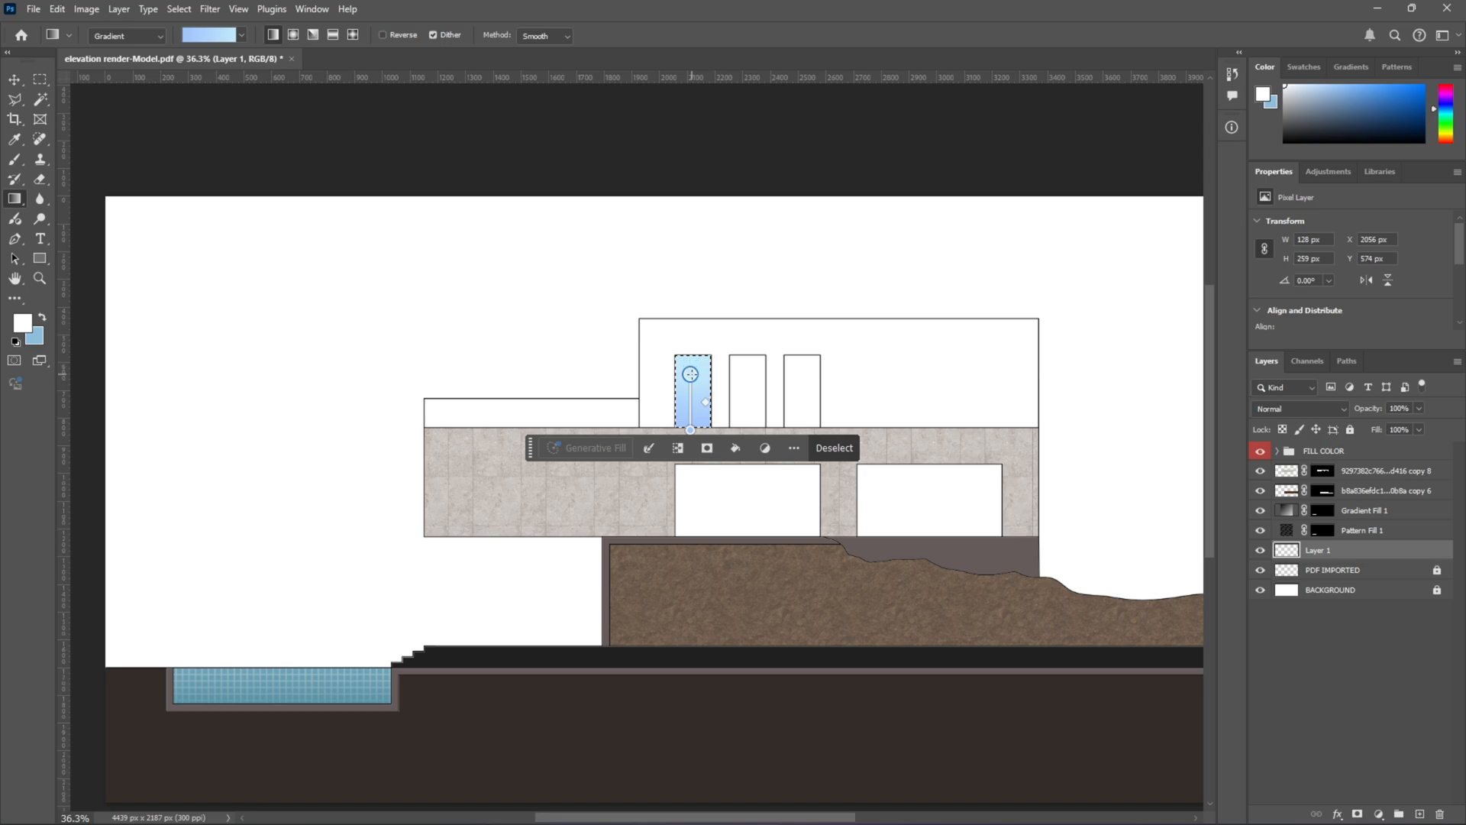
pyautogui.click(15, 80)
pyautogui.click(117, 117)
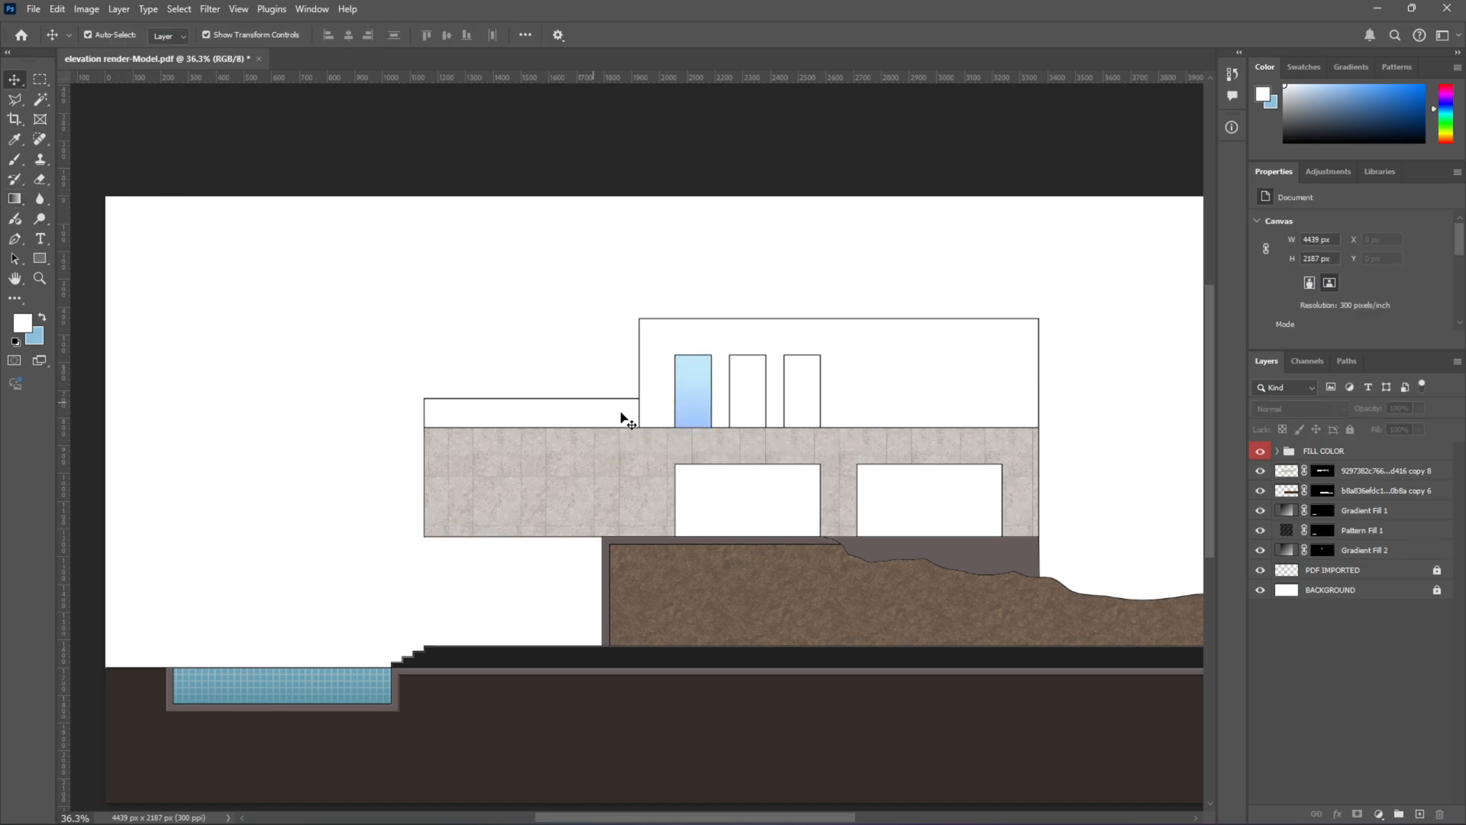
# Step: Rename the upper window's gradient fill layer as WINDOW
pyautogui.click(708, 378)
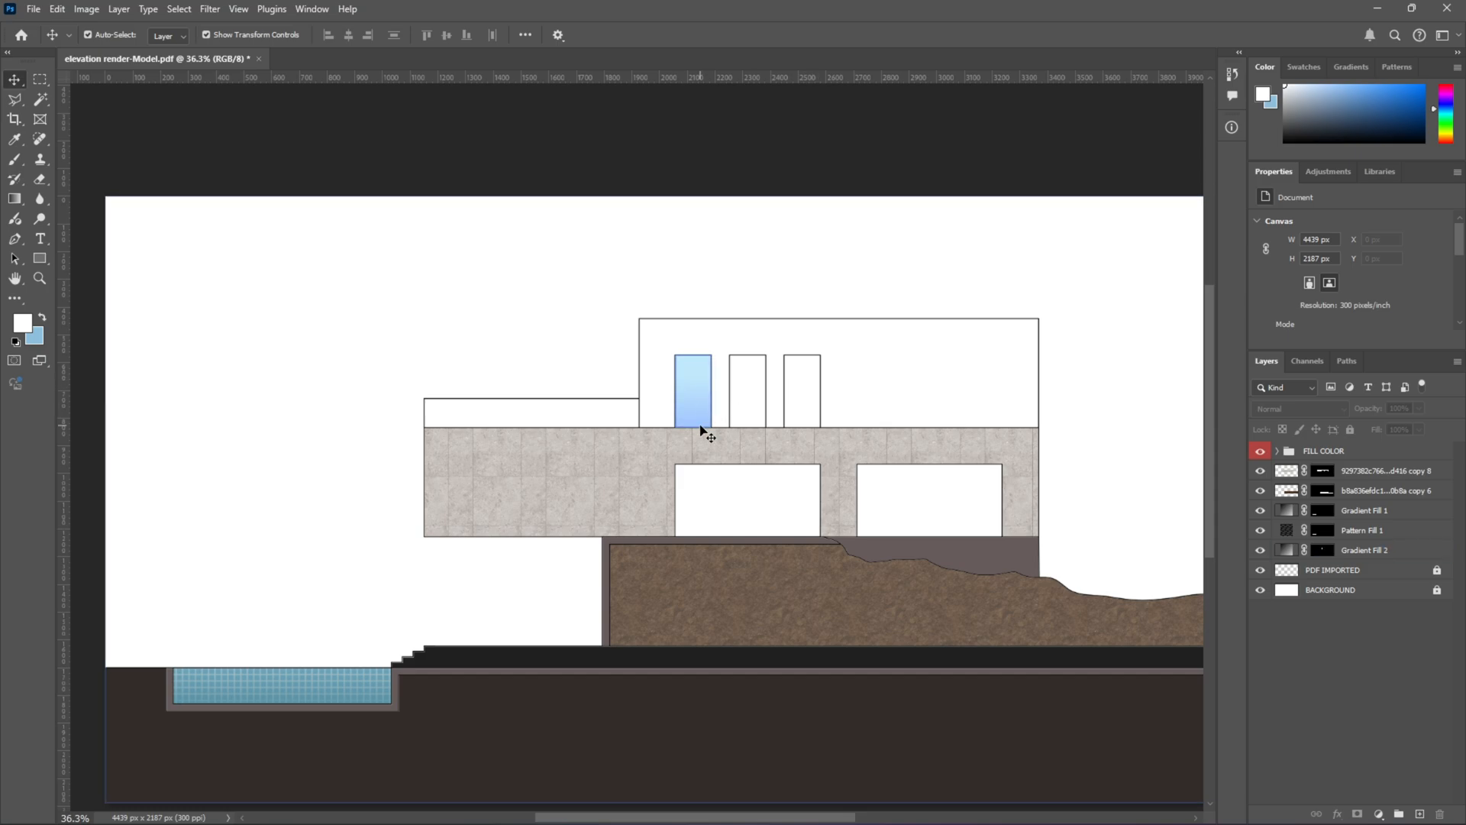
pyautogui.click(696, 393)
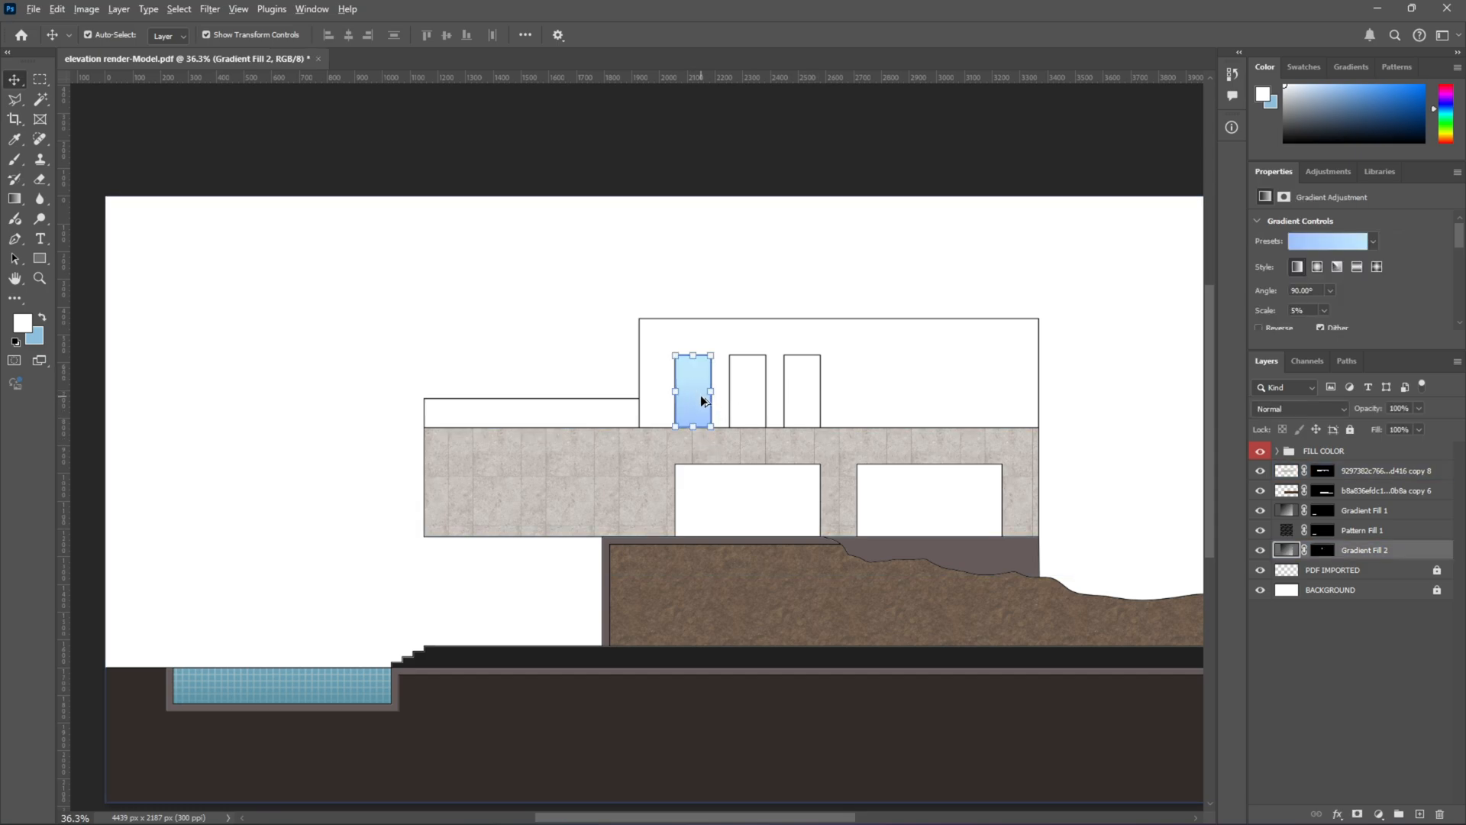
pyautogui.doubleClick(1363, 549)
pyautogui.write('WINDOW')
pyautogui.press('Return')
# Step: Duplicate the WINDOW gradient onto the other two upper window openings and nudge the last copy right to fit its outline
pyautogui.scroll(3, 693, 385)
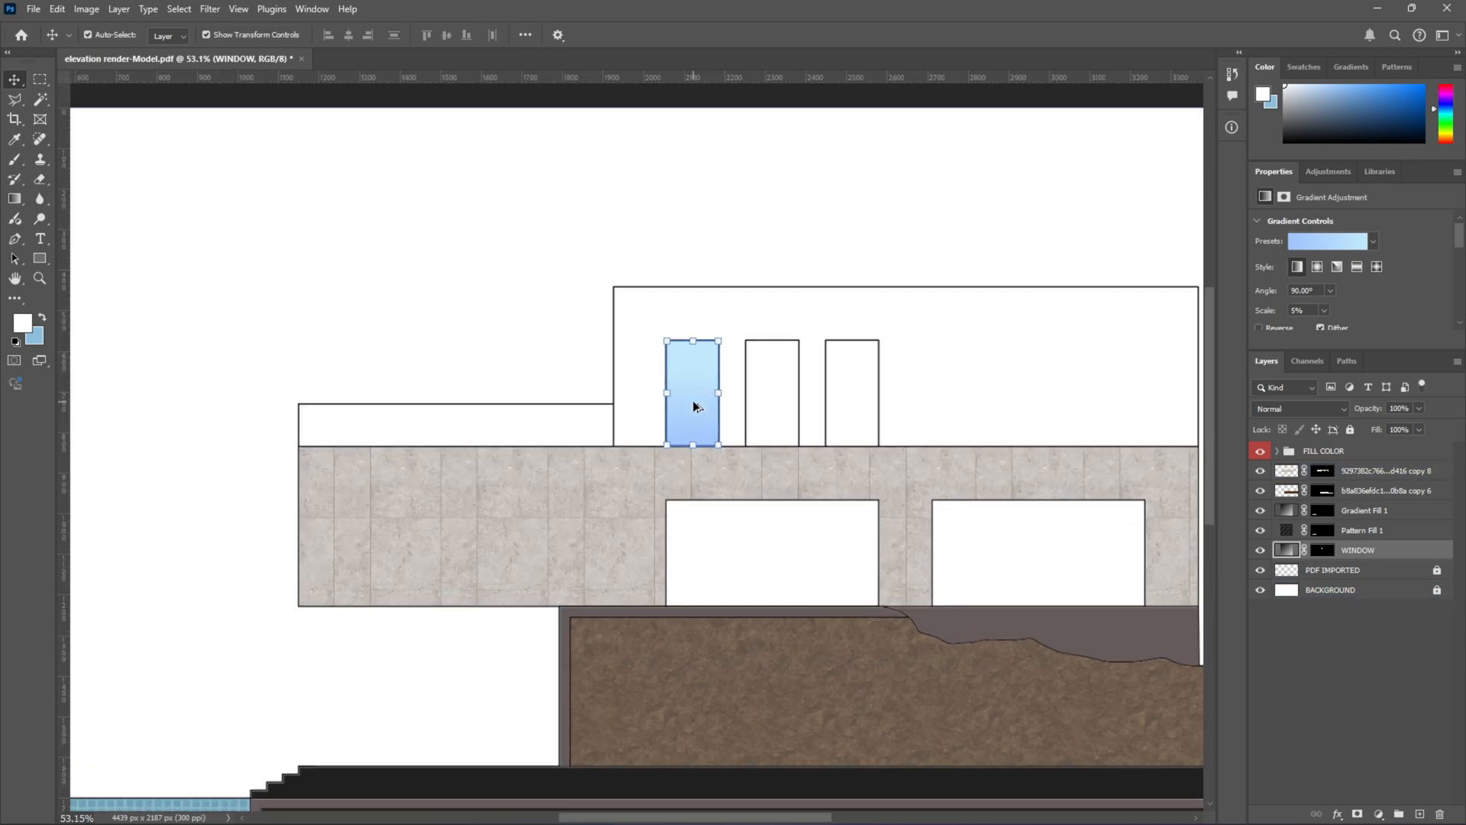
pyautogui.moveTo(693, 401); pyautogui.dragTo(1003, 367)
pyautogui.scroll(5, 758, 383)
pyautogui.scroll(3, 758, 385)
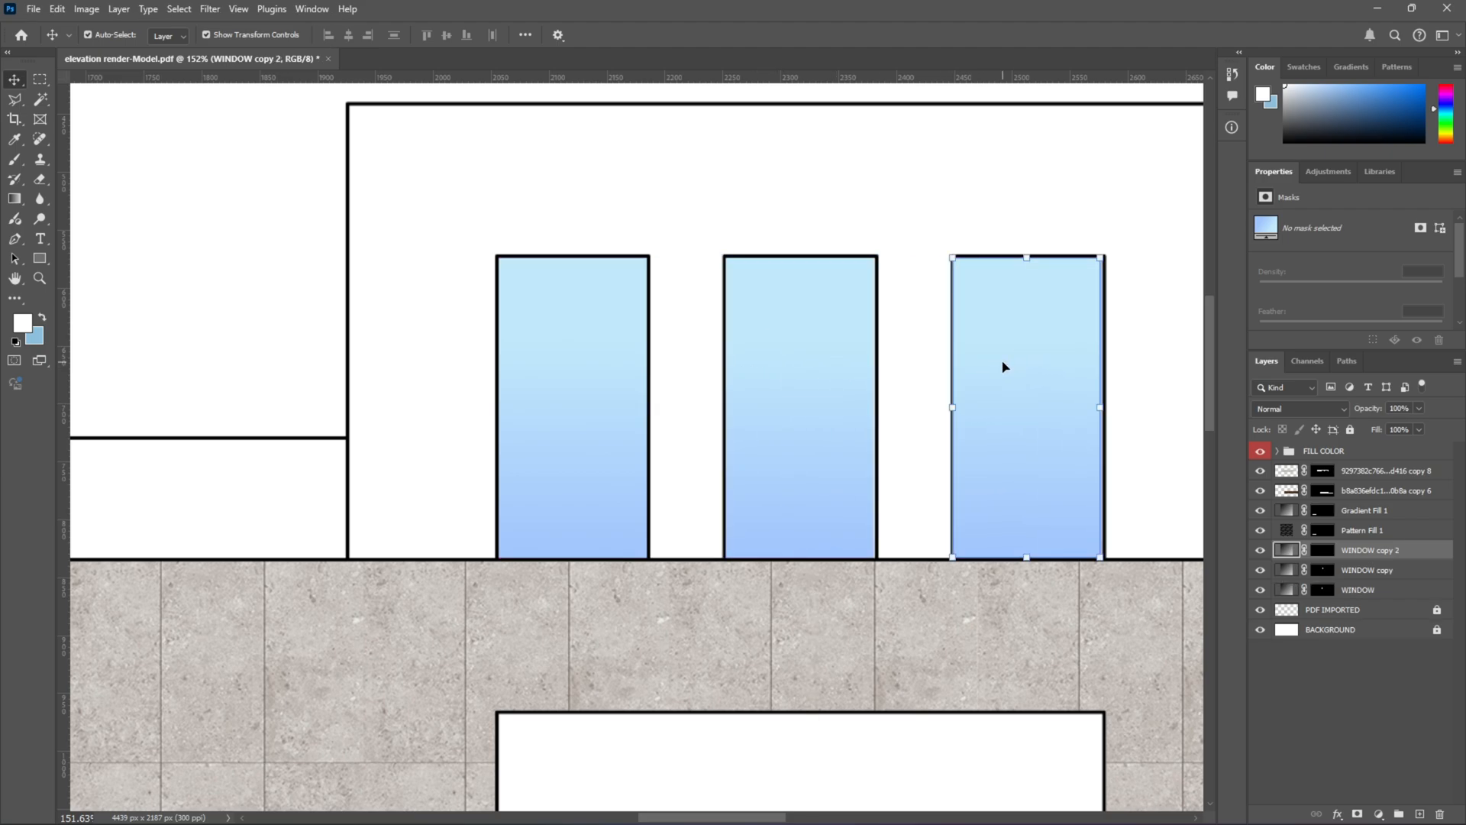
pyautogui.press('Right')
pyautogui.press('Right')
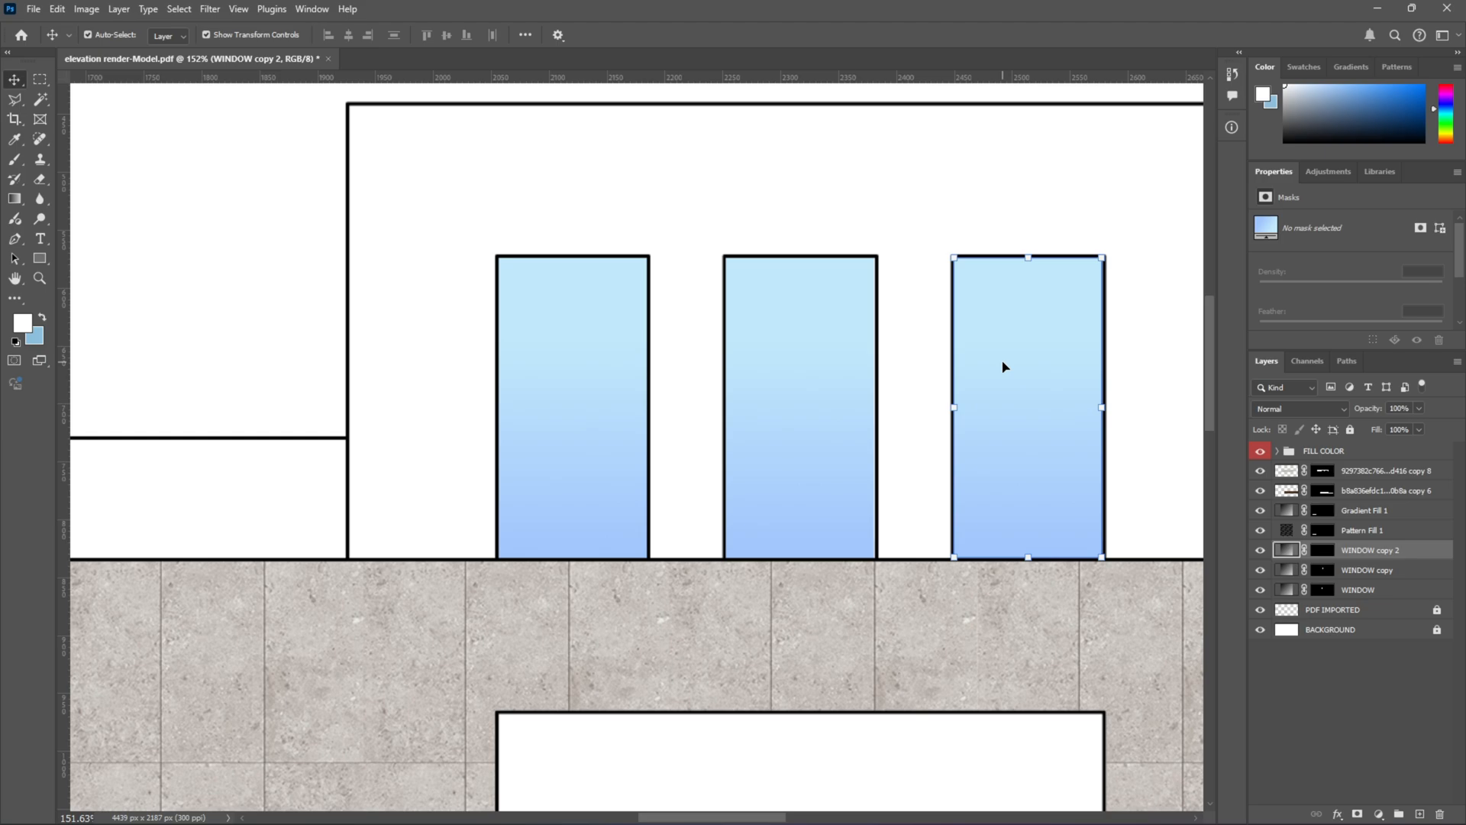
pyautogui.scroll(1, 992, 393)
pyautogui.click(129, 124)
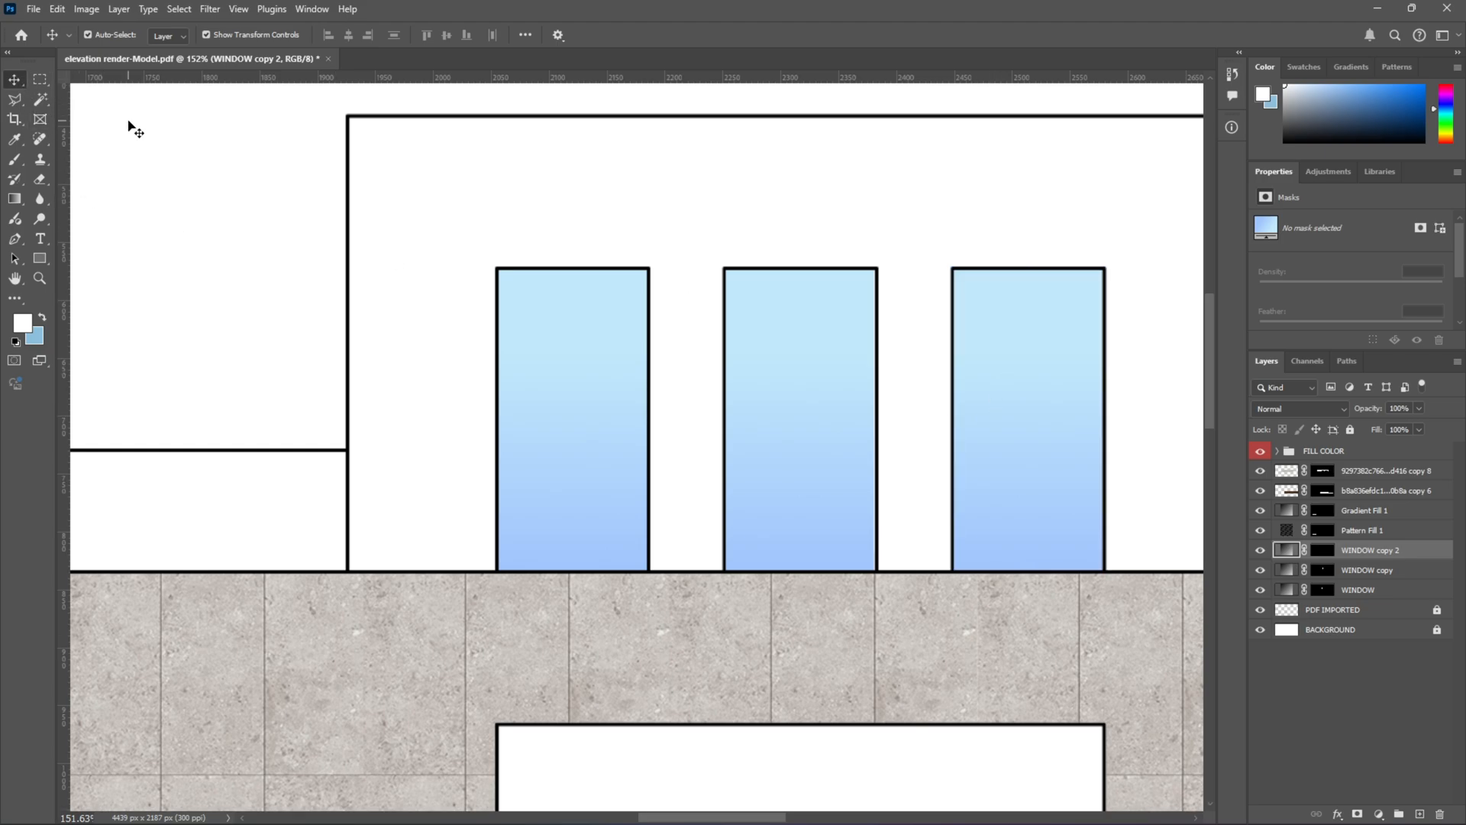
# Step: Select the two large lower window openings from the PDF IMPORTED layer with the Magic Wand
pyautogui.scroll(-8, 525, 280)
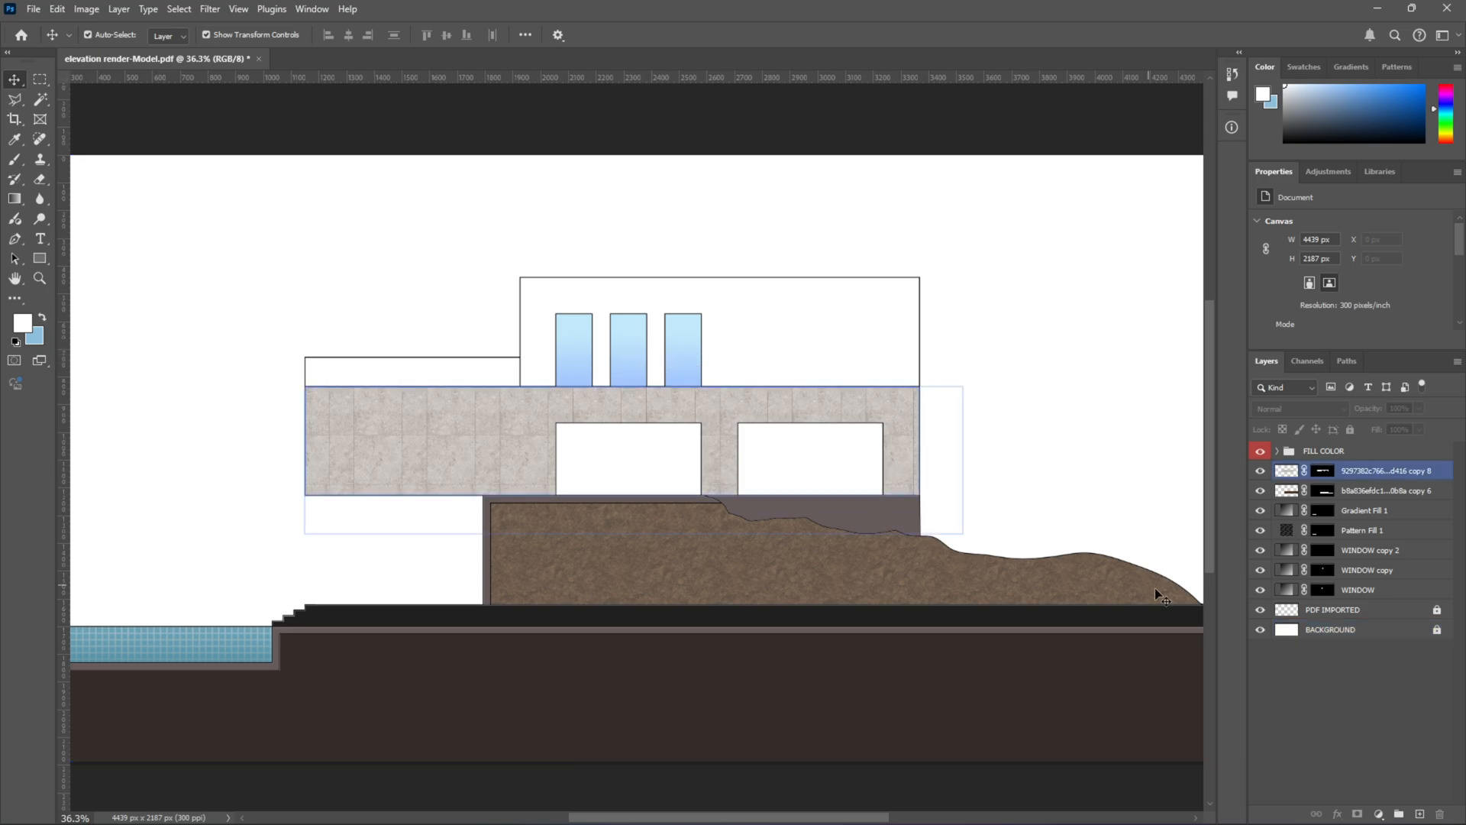
pyautogui.click(1375, 588)
pyautogui.click(1382, 569)
pyautogui.click(1332, 609)
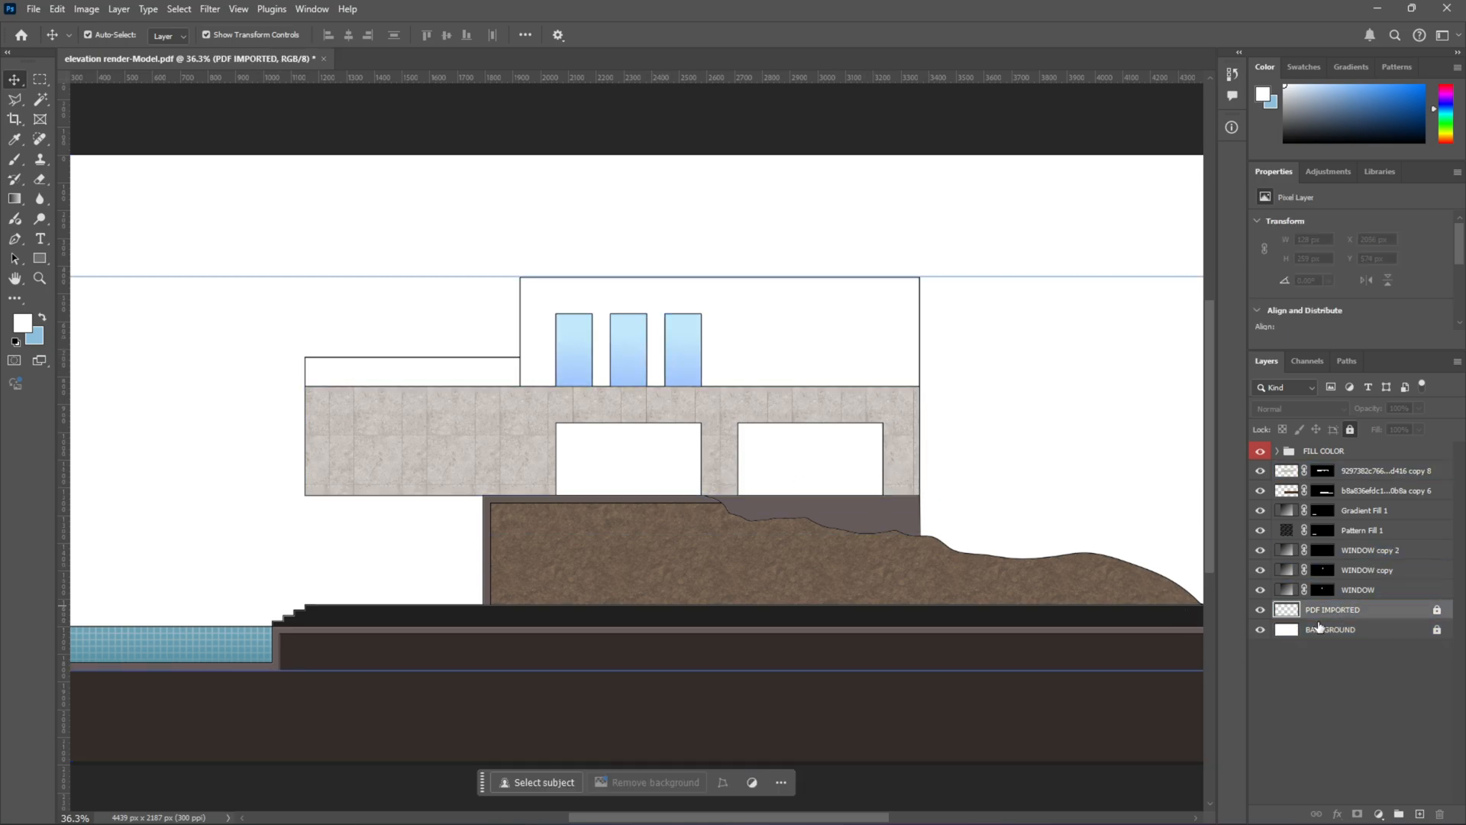
pyautogui.press('w')
pyautogui.click(636, 462)
pyautogui.click(773, 466)
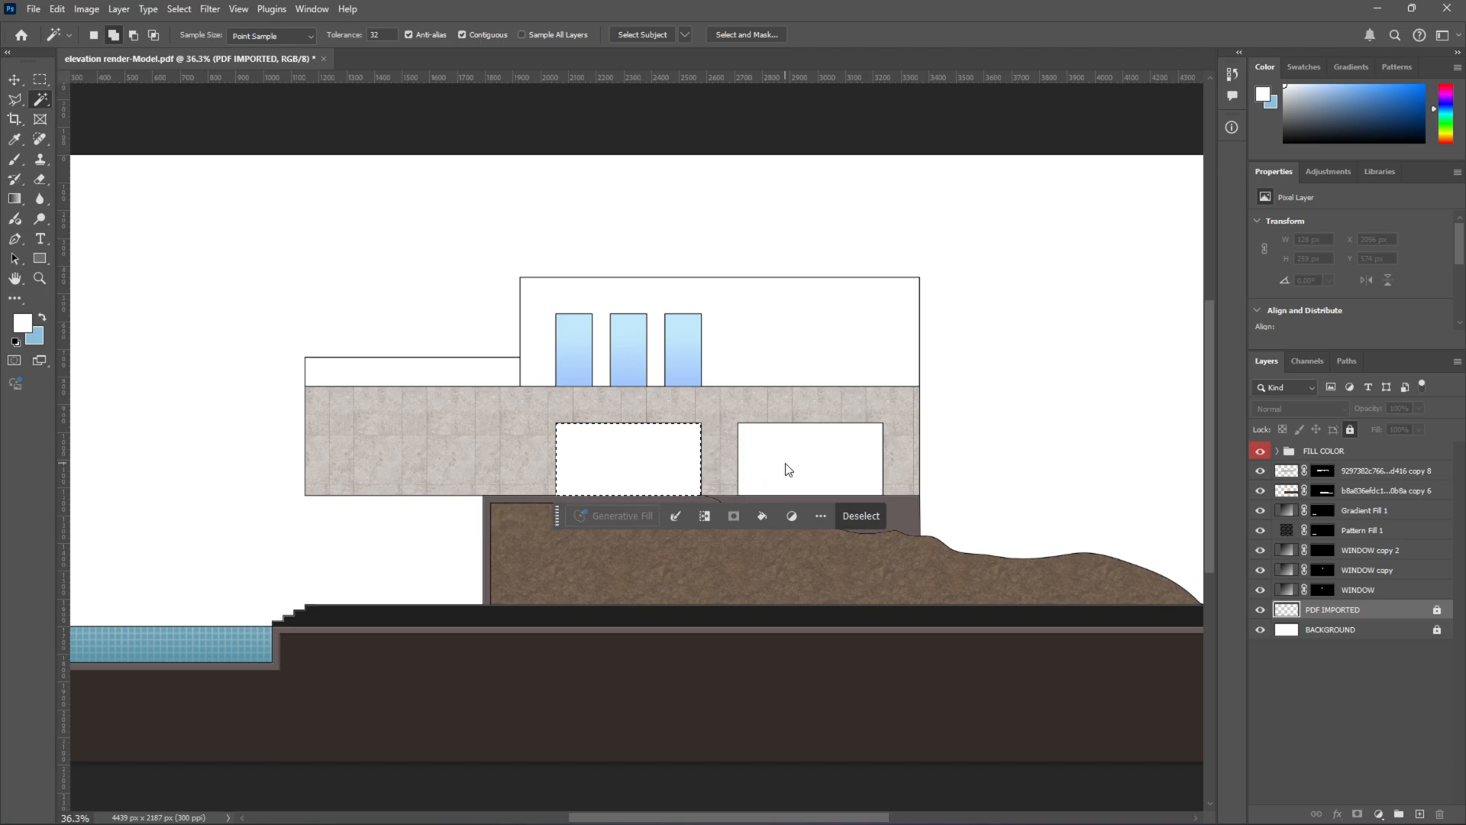
# Step: Add a new layer for the lower windows' gradient and name it WINDOW 2
pyautogui.click(16, 199)
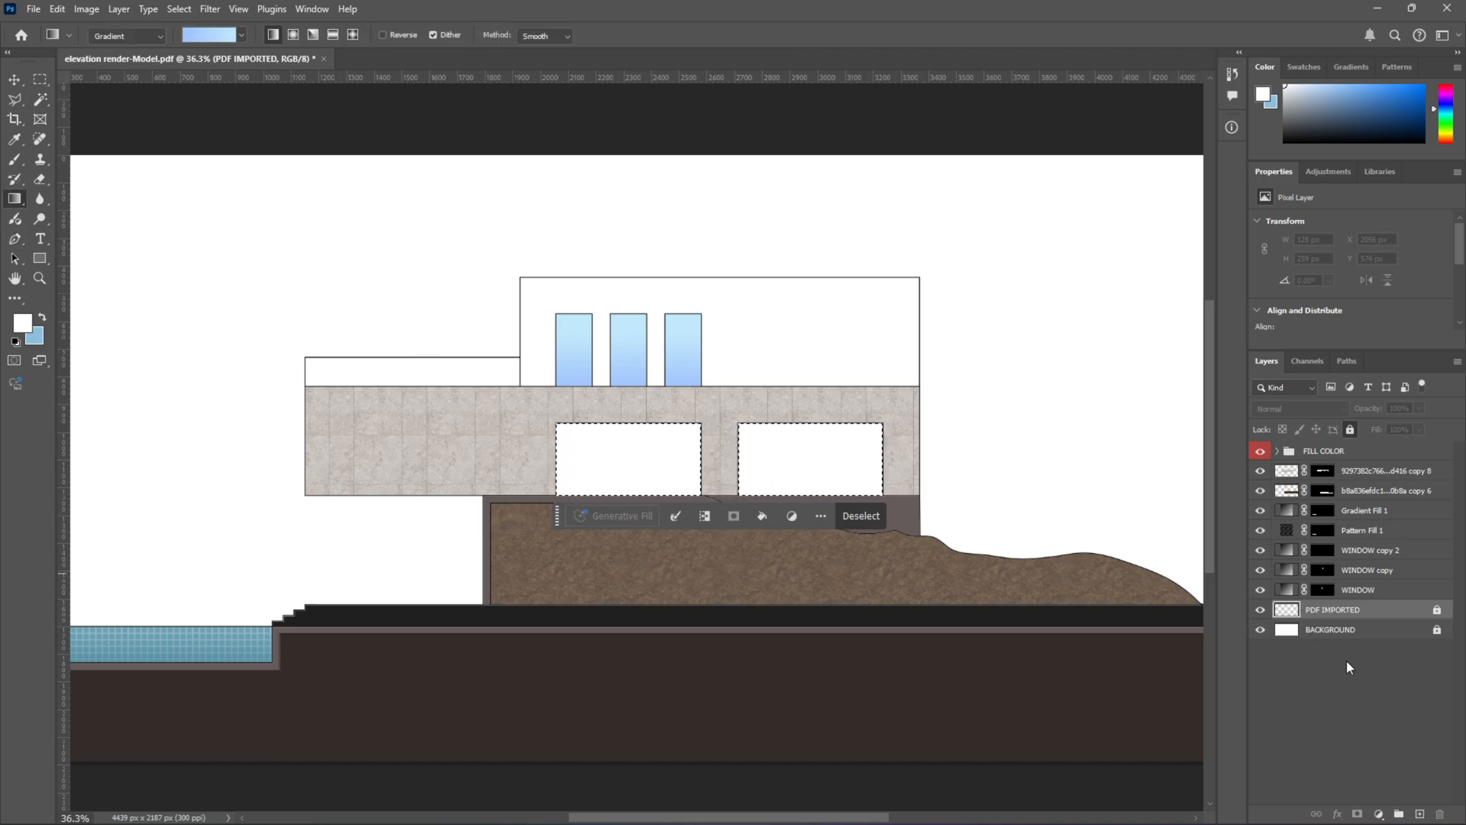
pyautogui.click(1418, 814)
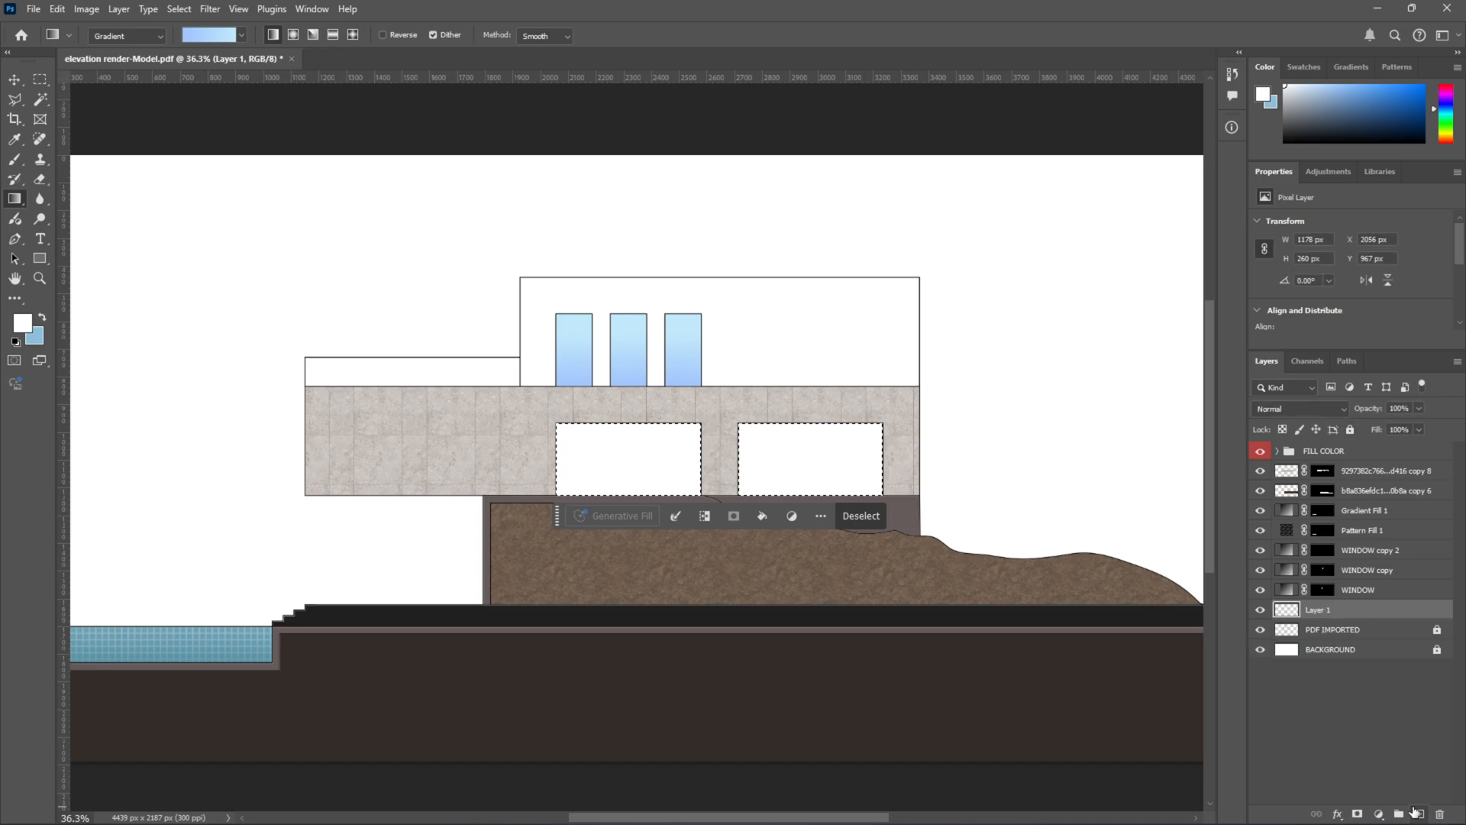
pyautogui.doubleClick(1317, 610)
pyautogui.write('WiNDOW 2')
pyautogui.press('Return')
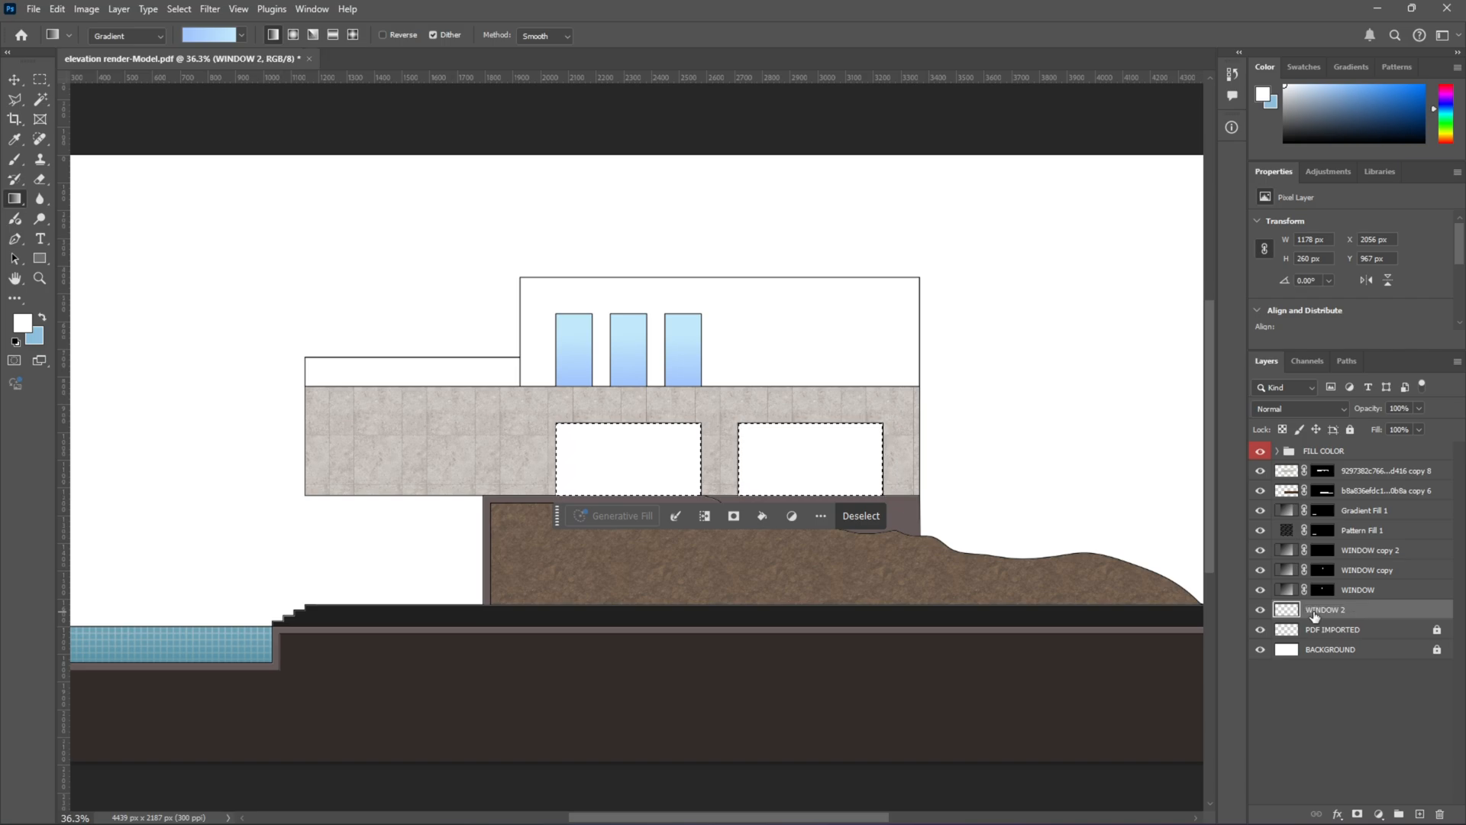
# Step: Fill the two lower windows with a linear blue gradient running vertically from below the openings to above their tops
pyautogui.moveTo(733, 544); pyautogui.dragTo(725, 420)
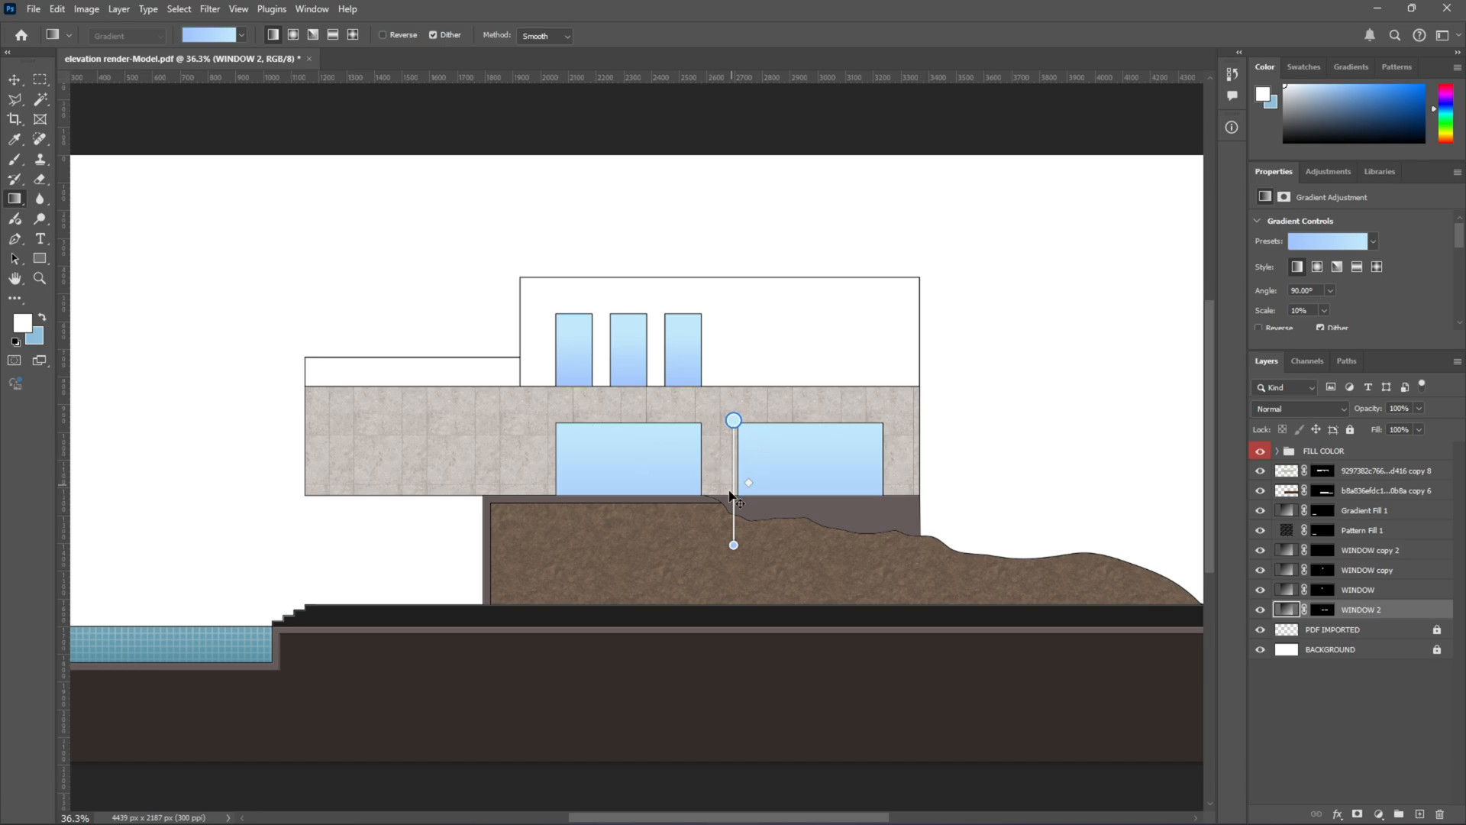
pyautogui.hotkey('ctrl', 'z')
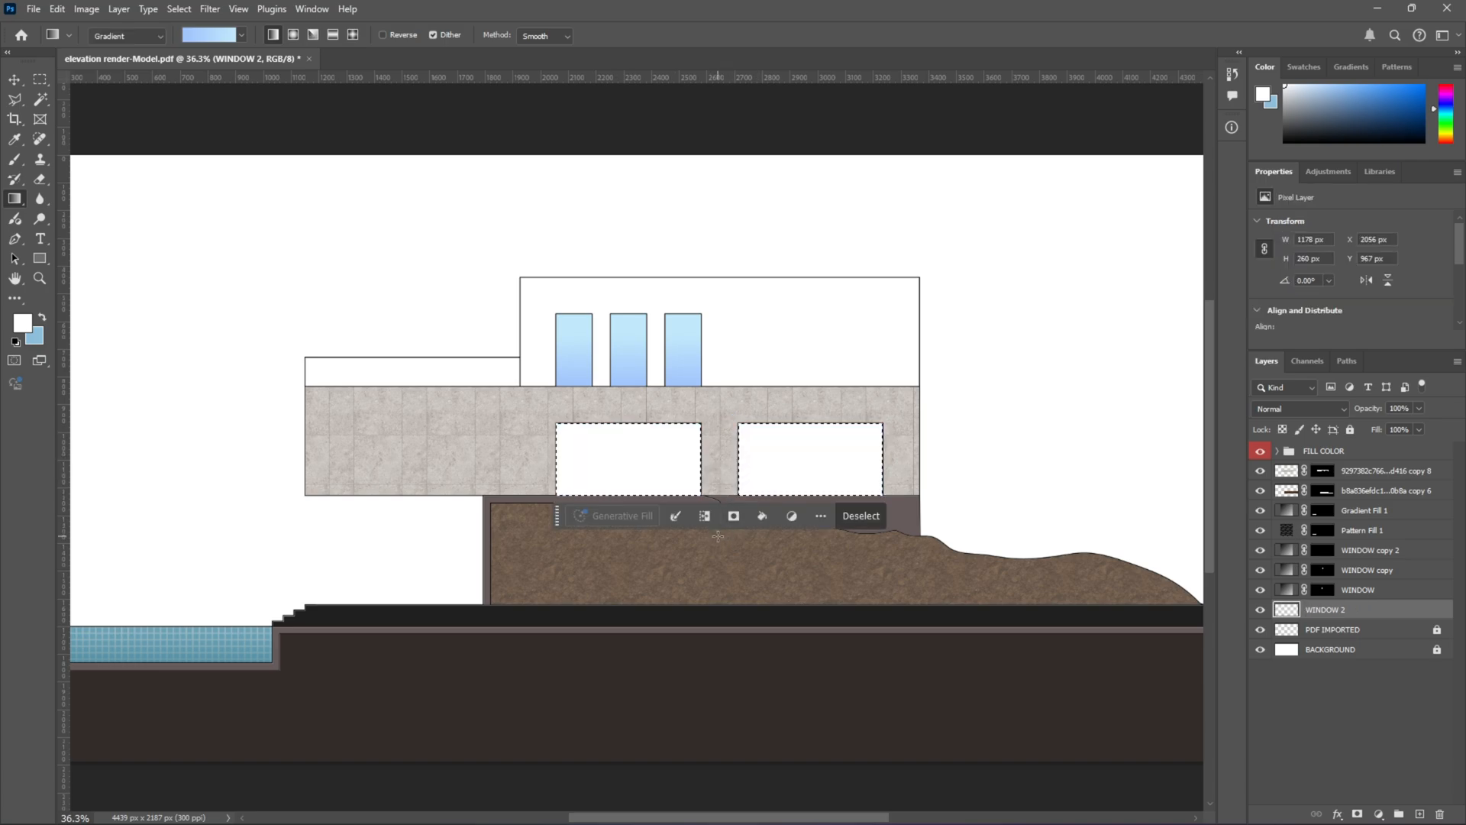
pyautogui.moveTo(717, 536); pyautogui.dragTo(717, 395)
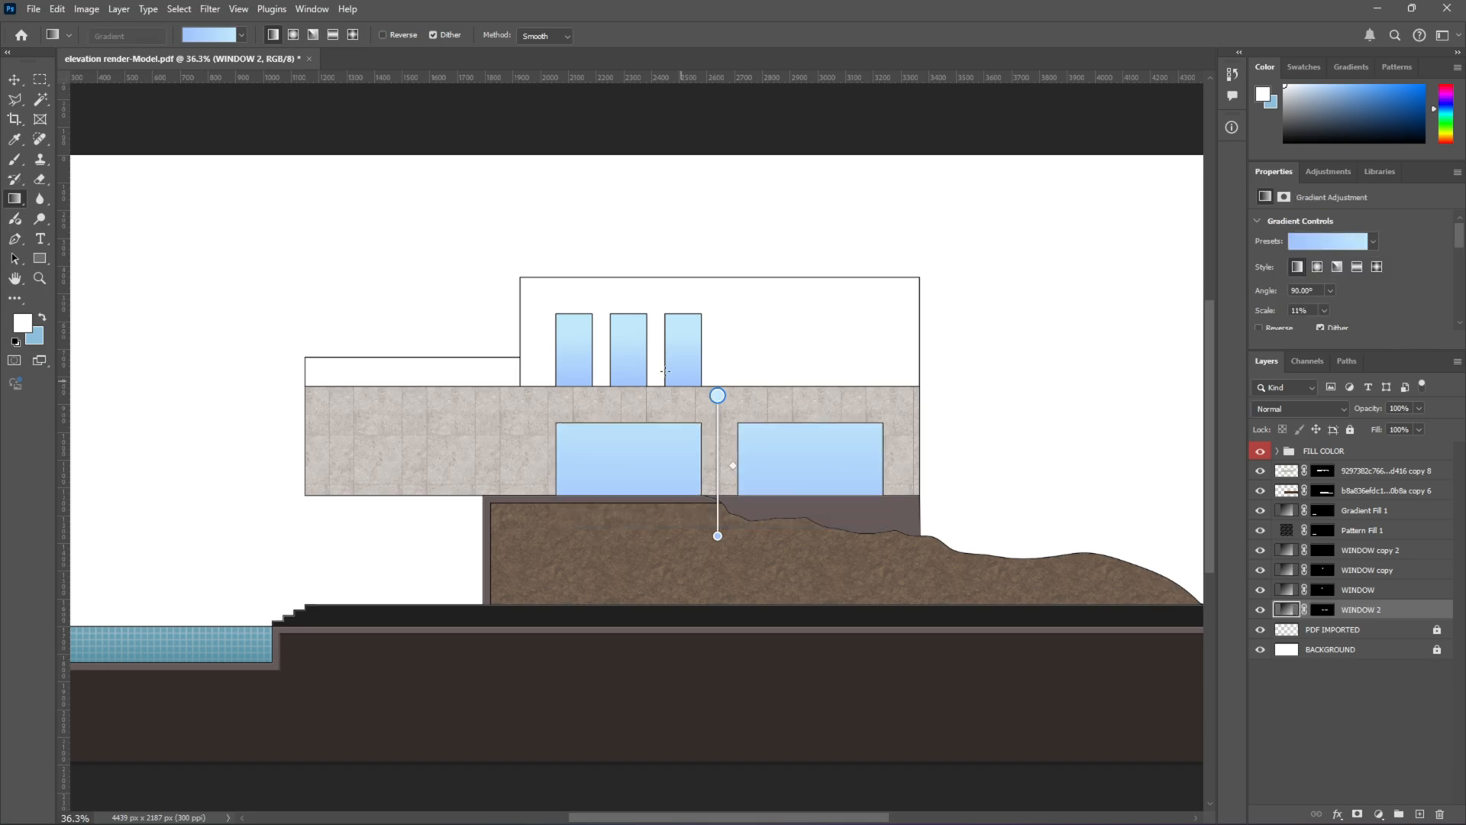
pyautogui.click(13, 79)
pyautogui.click(594, 389)
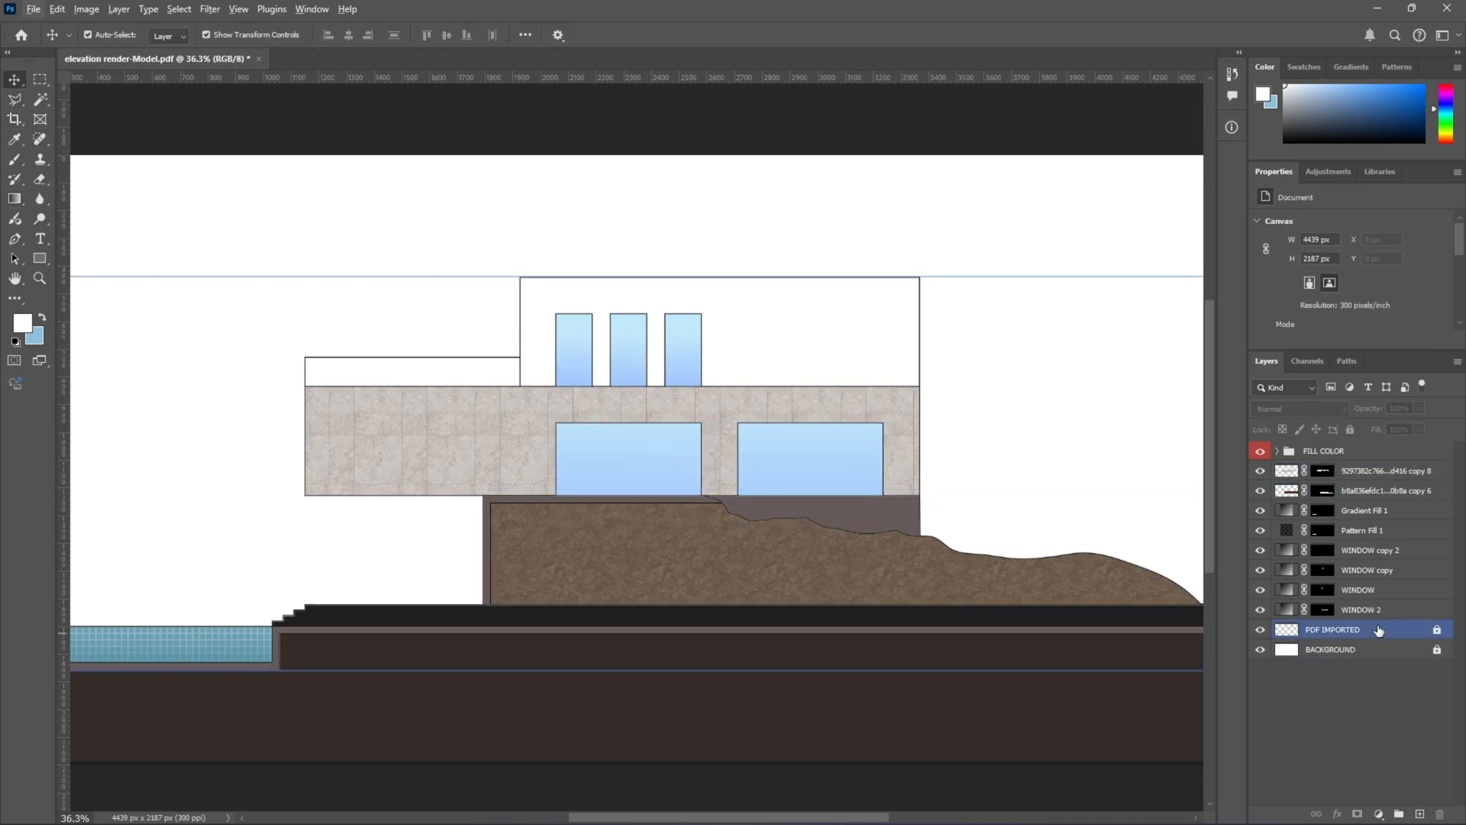
# Step: Group the four window gradient layers, from WINDOW copy 2 down to WINDOW 2, and name the group WINDOWS
pyautogui.click(1386, 556)
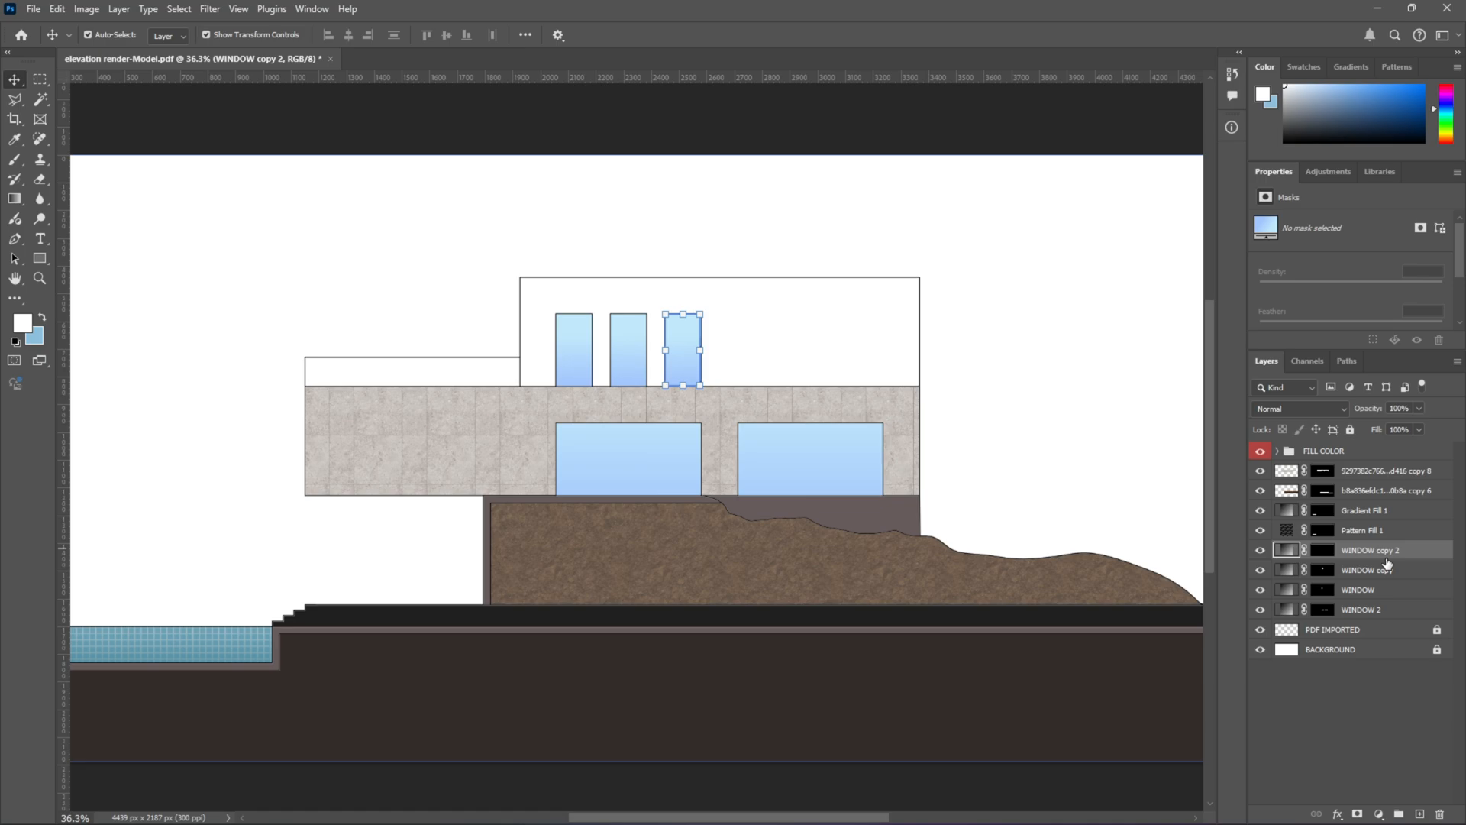
pyautogui.keyDown('shift'); pyautogui.click(1378, 610); pyautogui.keyUp('shift')
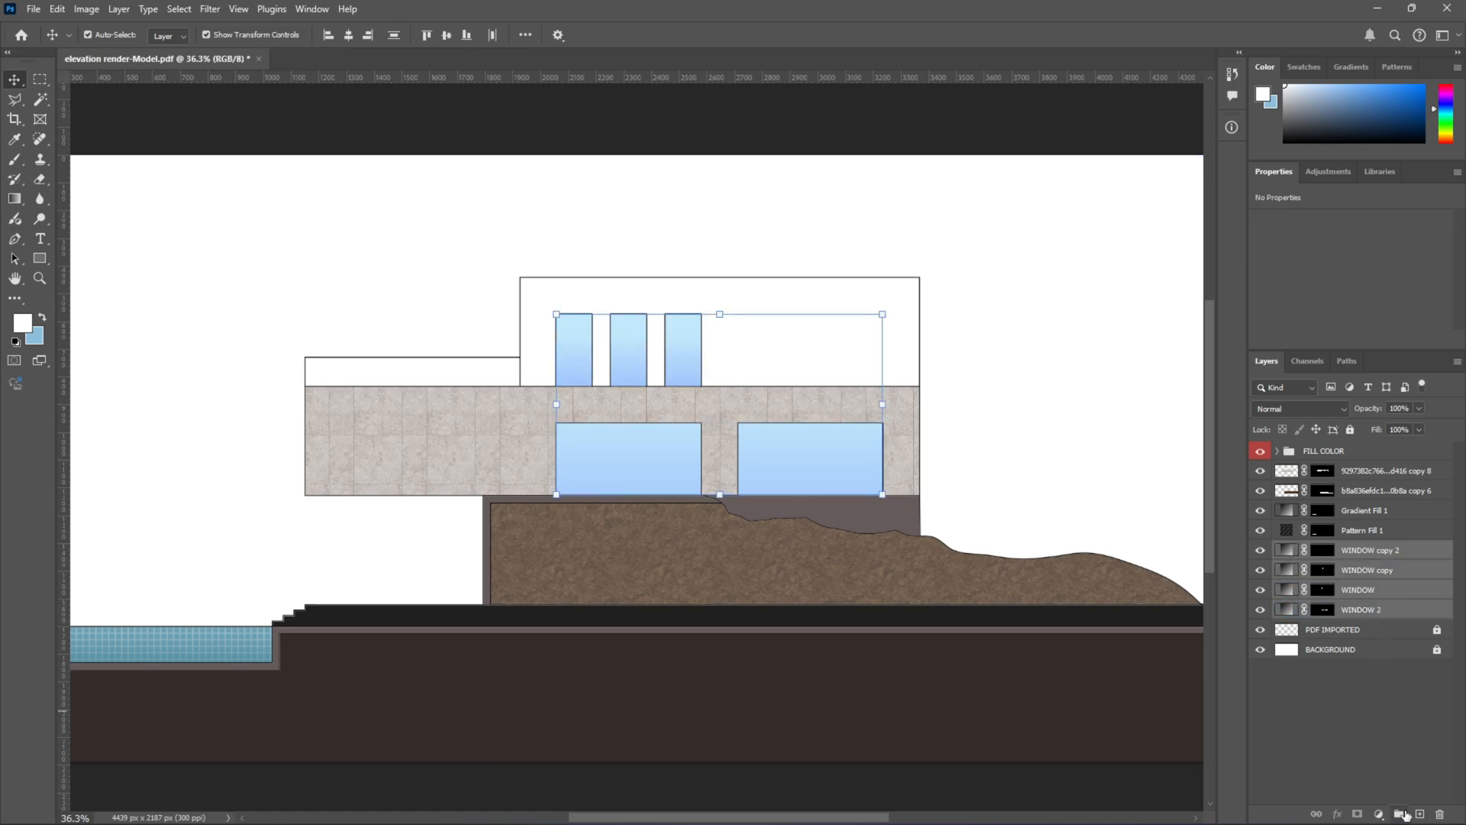
pyautogui.click(1400, 814)
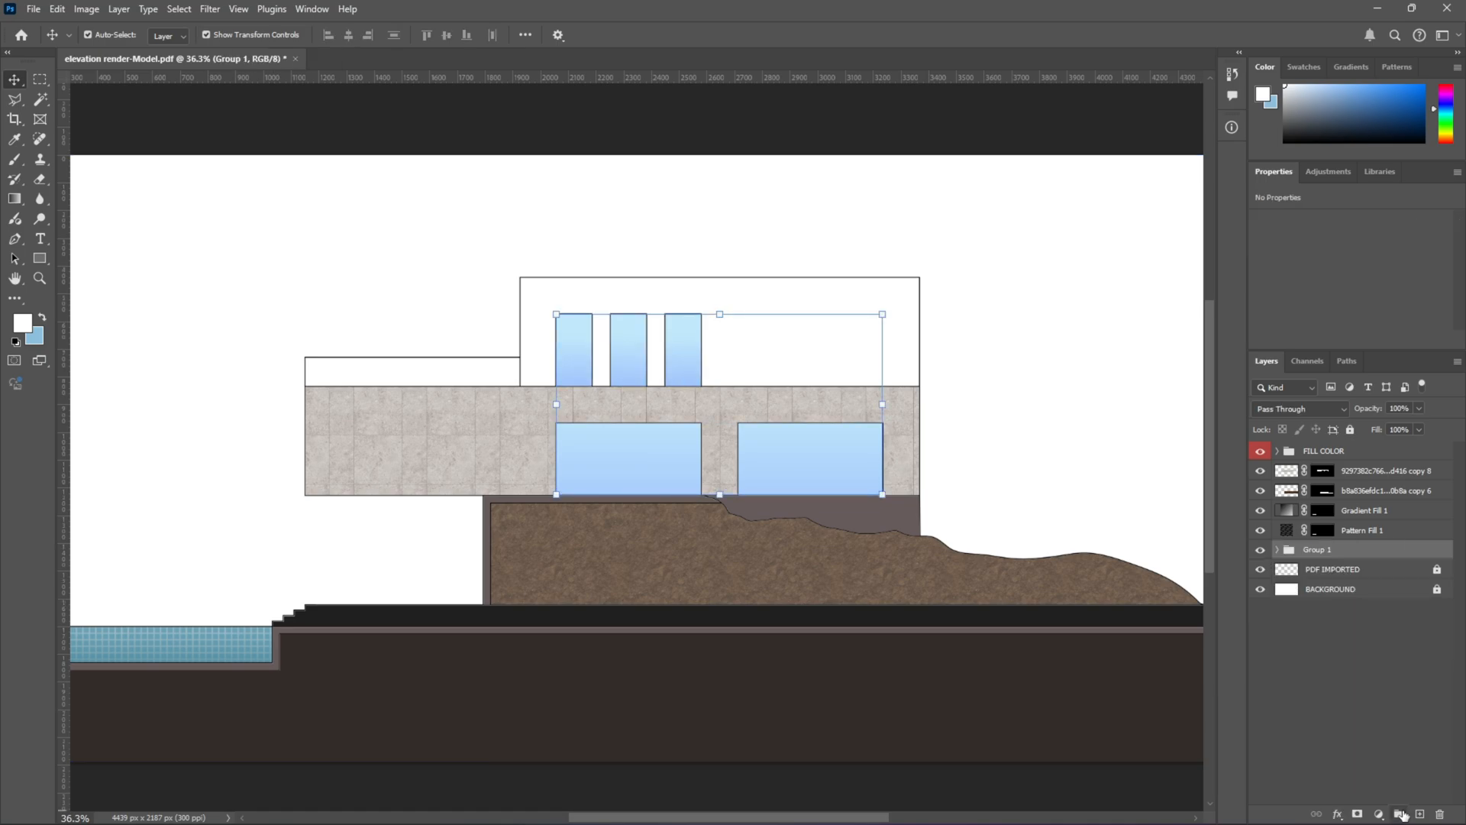
pyautogui.doubleClick(1317, 549)
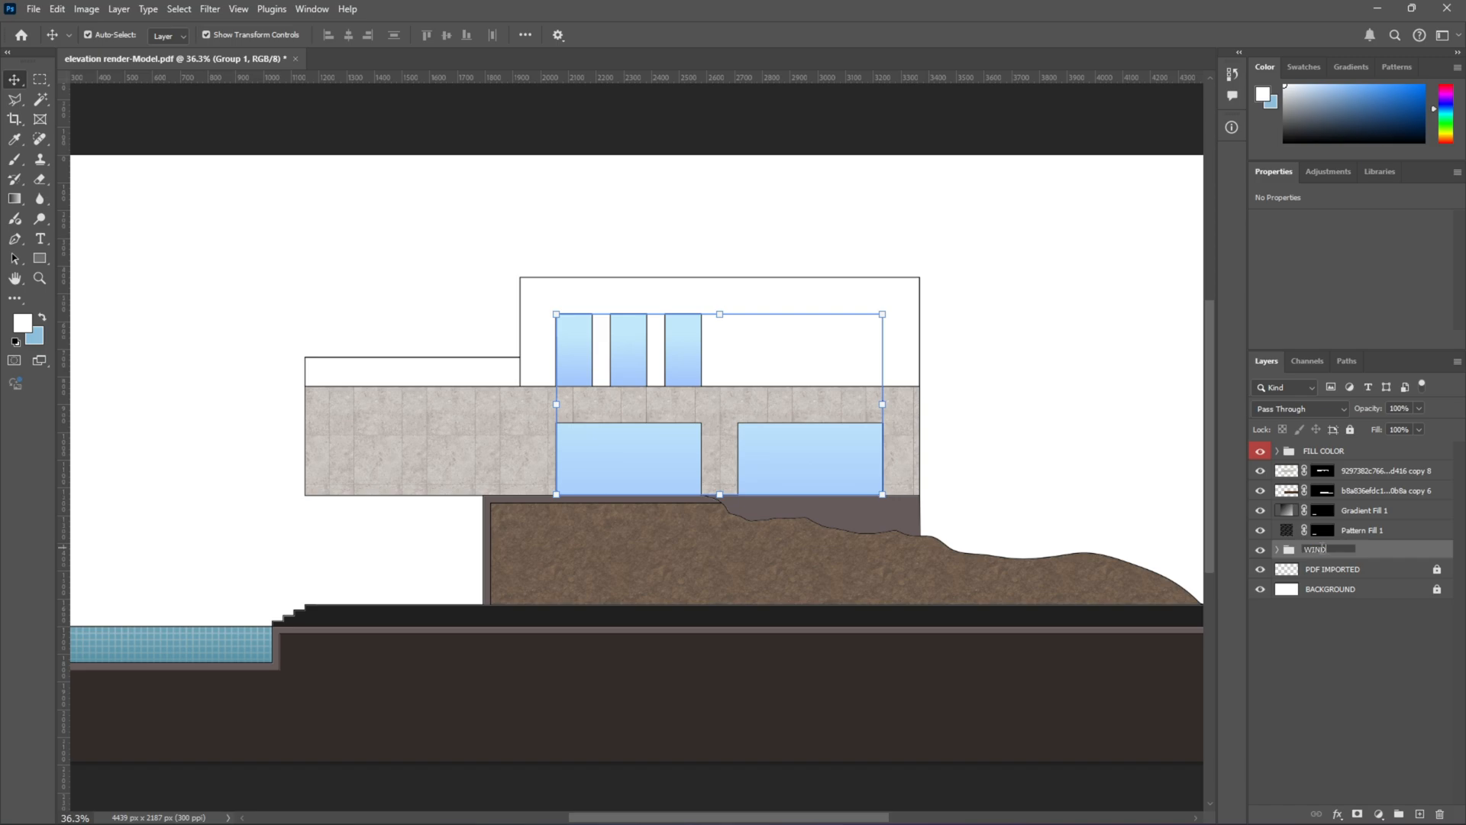
pyautogui.press('Return')
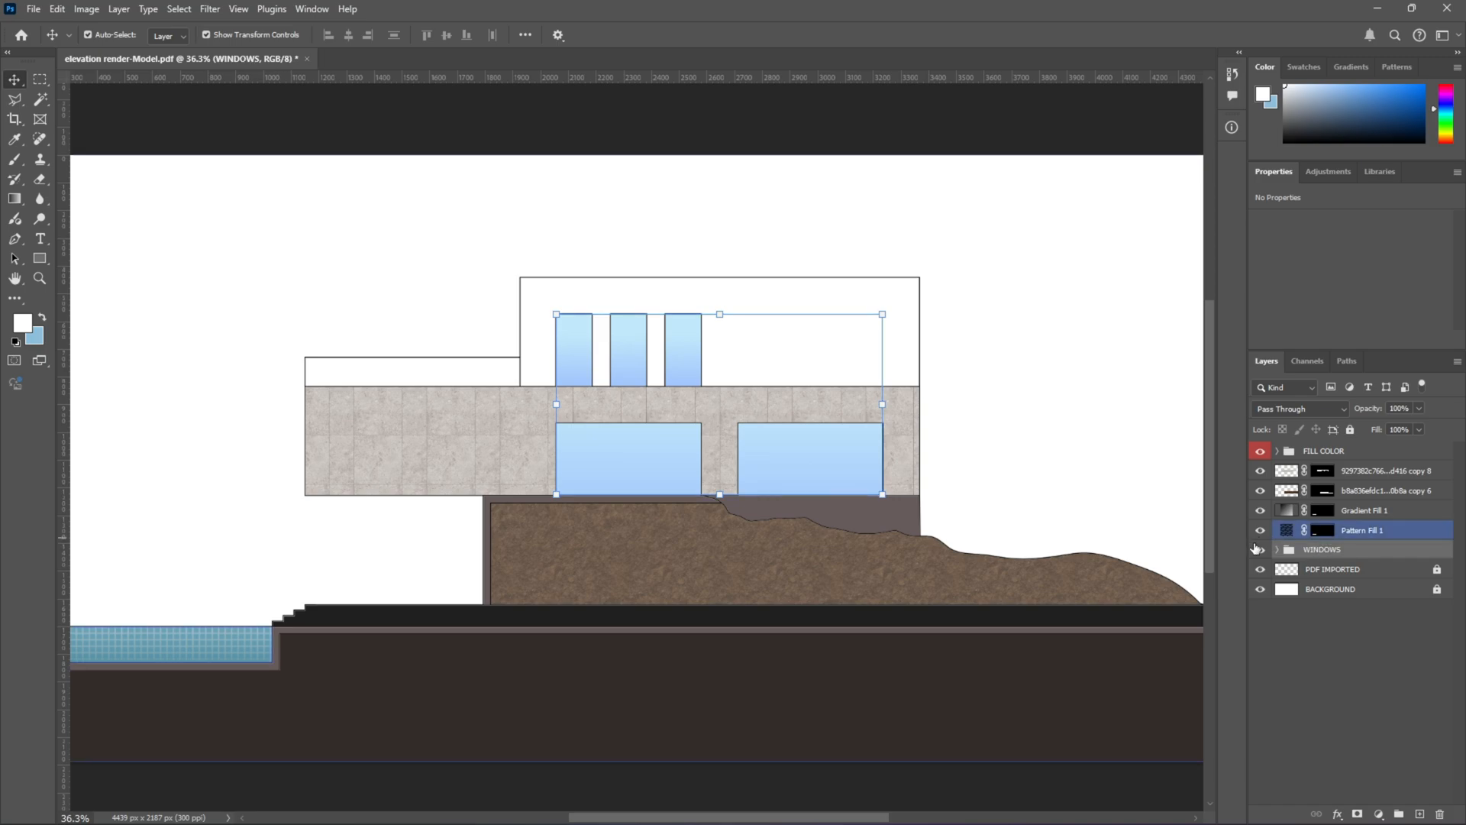
# Step: Toggle the WINDOWS group's visibility to compare the elevation with and without the glazing, and review the whole drawing
pyautogui.click(1260, 550)
pyautogui.click(1260, 550)
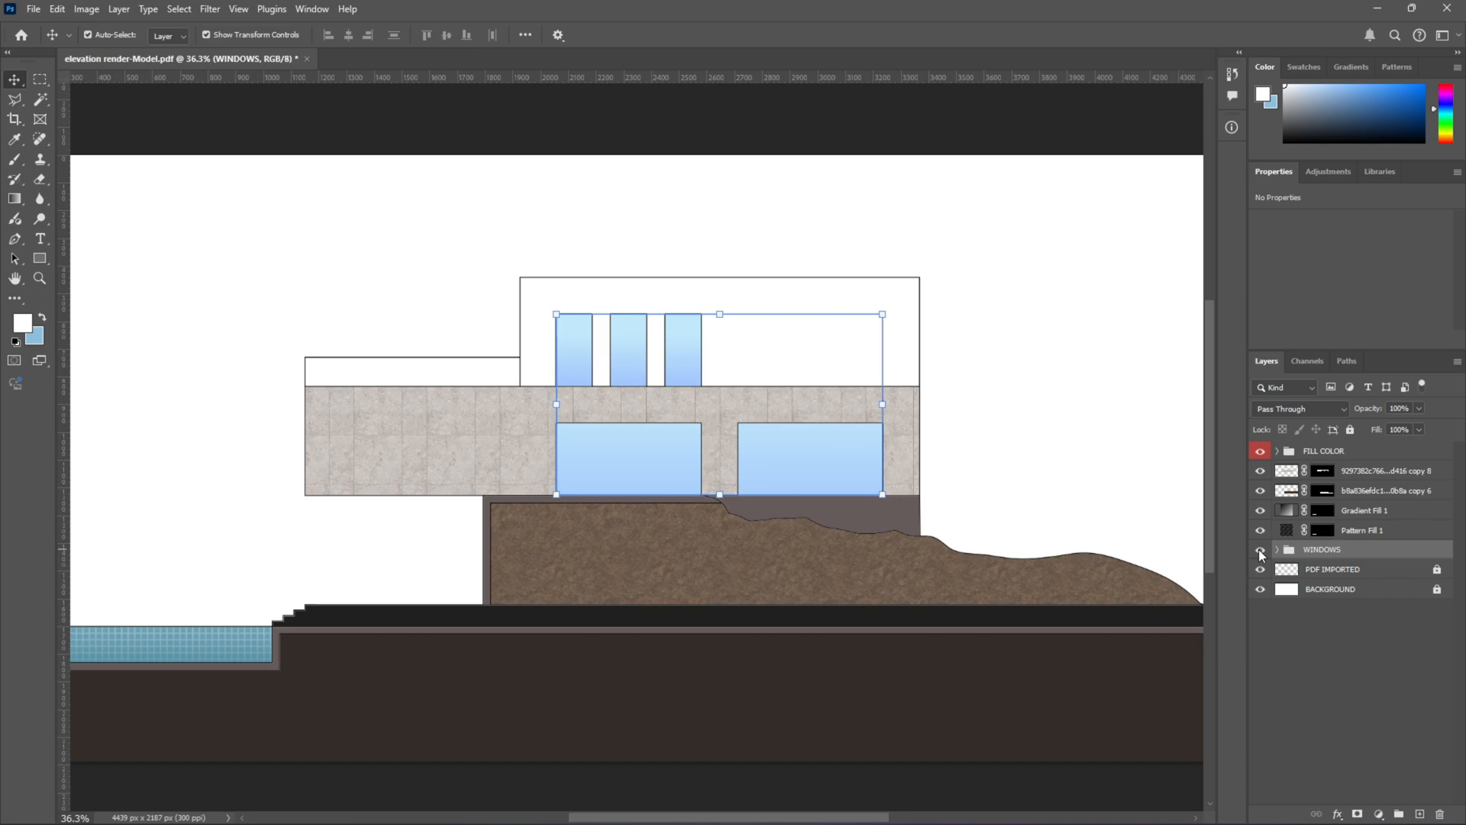
pyautogui.click(1260, 550)
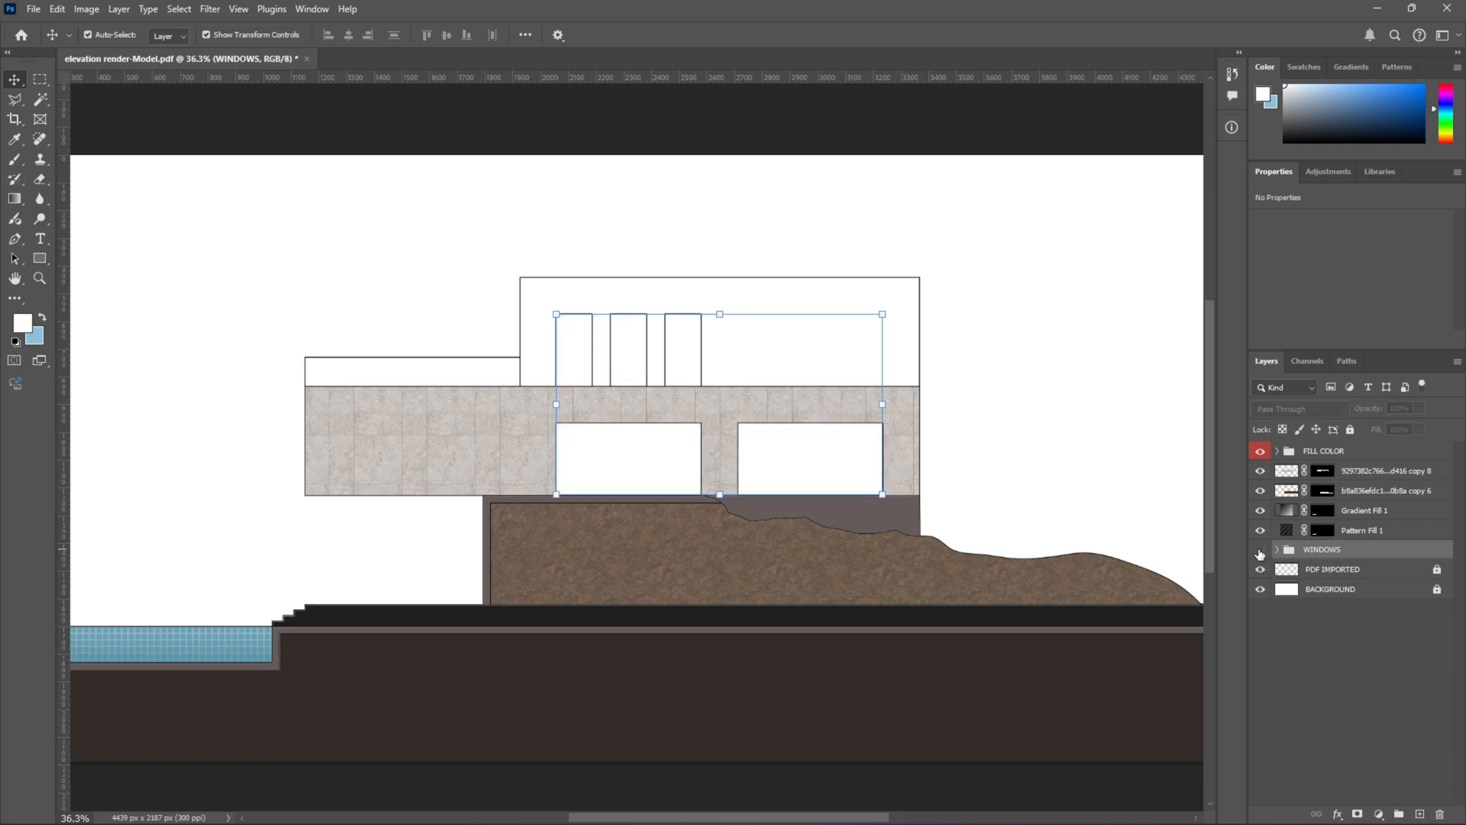
pyautogui.click(1260, 551)
pyautogui.click(536, 458)
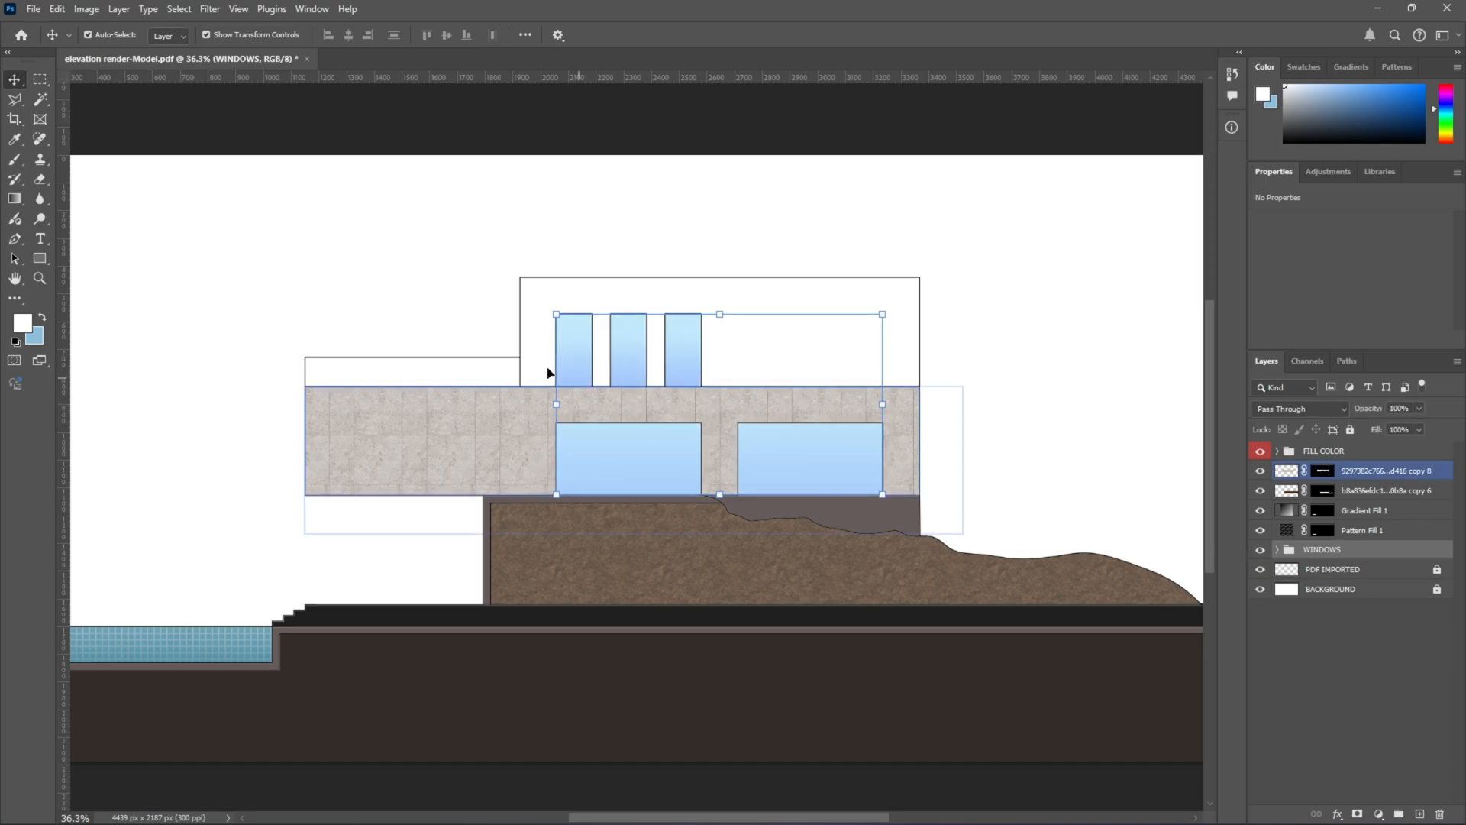
pyautogui.click(274, 161)
pyautogui.scroll(-4, 890, 464)
pyautogui.scroll(1, 674, 479)
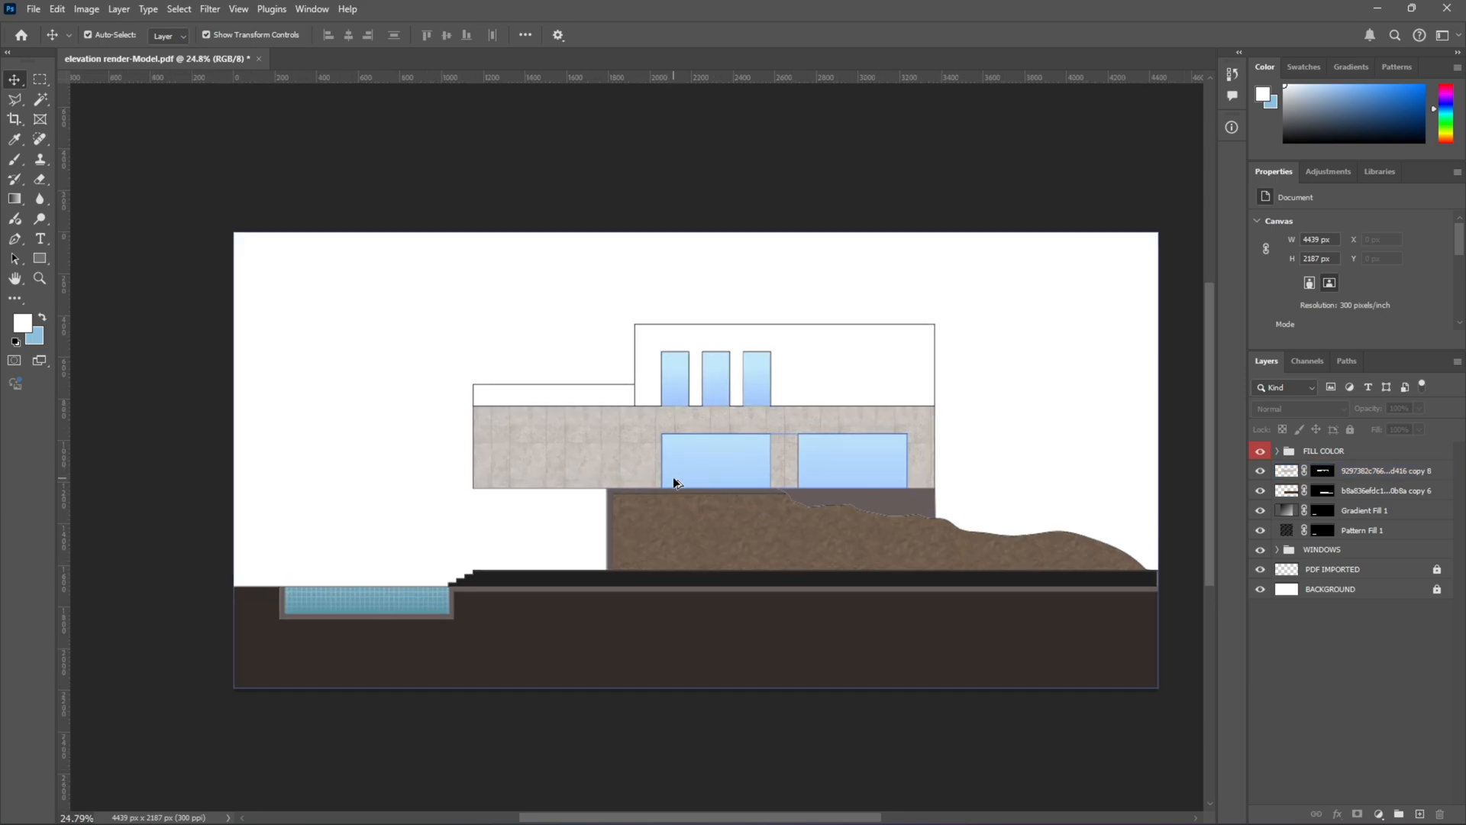
pyautogui.scroll(1, 673, 482)
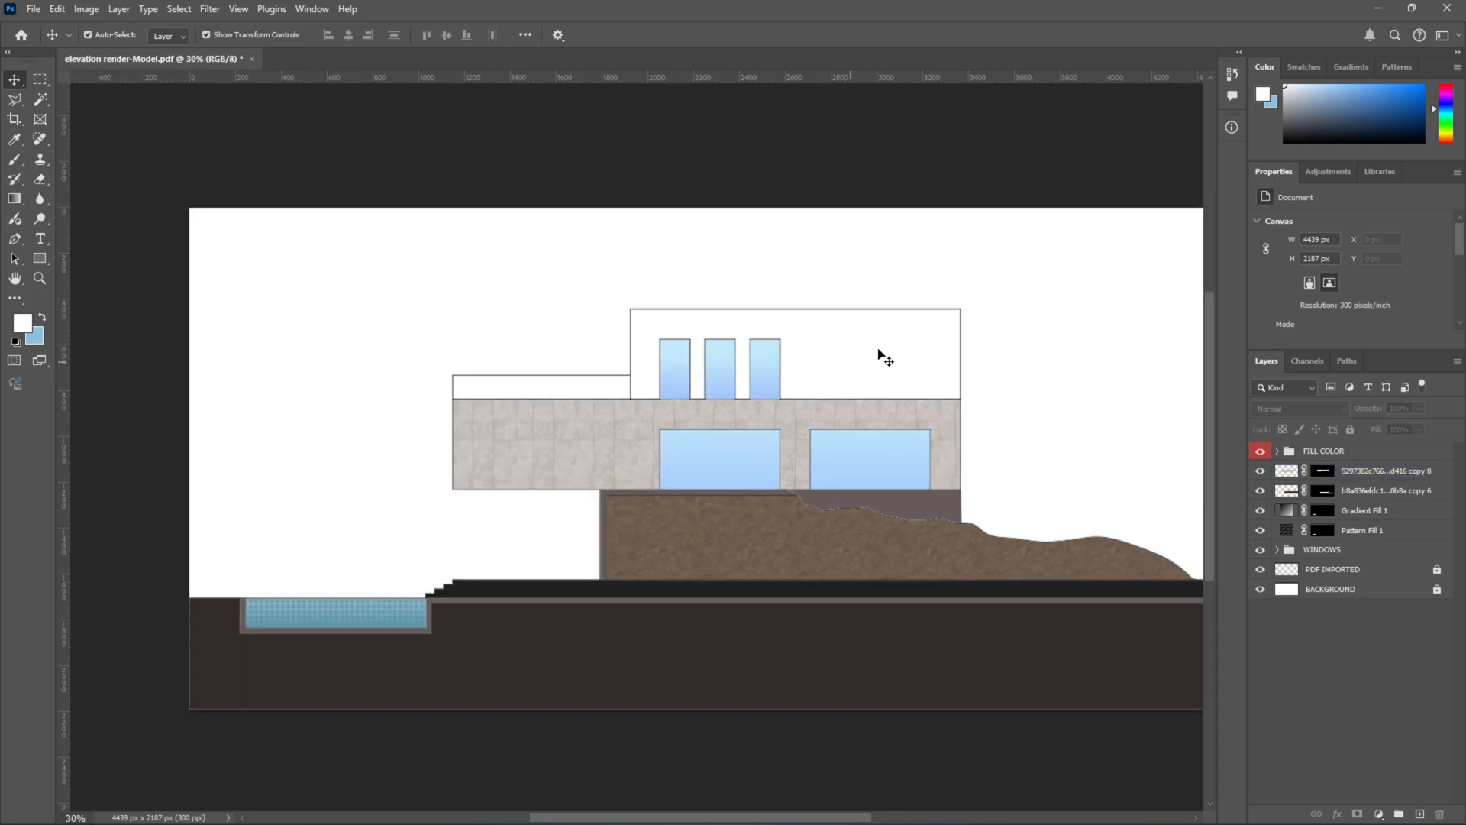
pyautogui.click(1330, 570)
pyautogui.press('w')
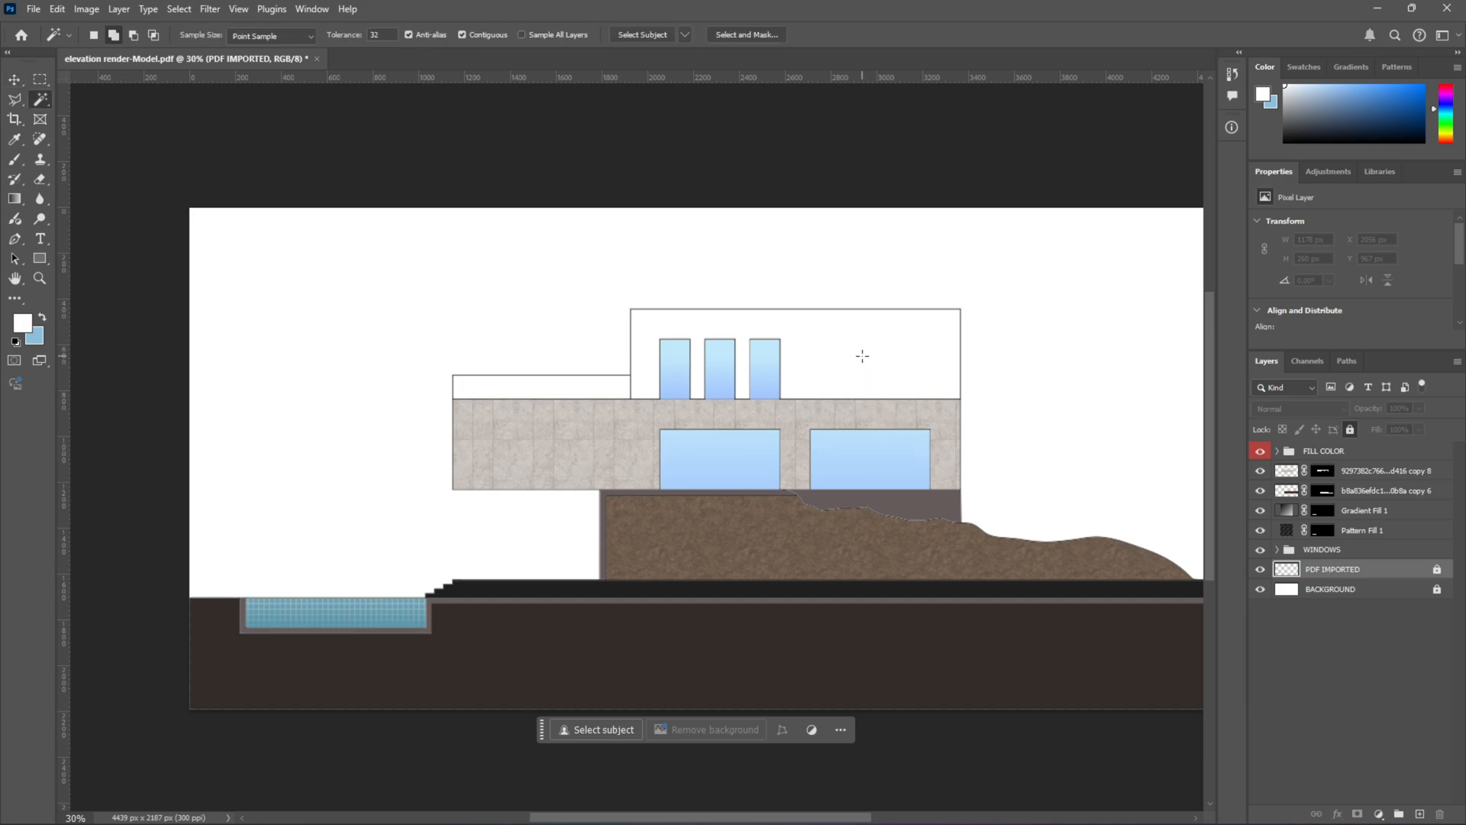
pyautogui.click(863, 358)
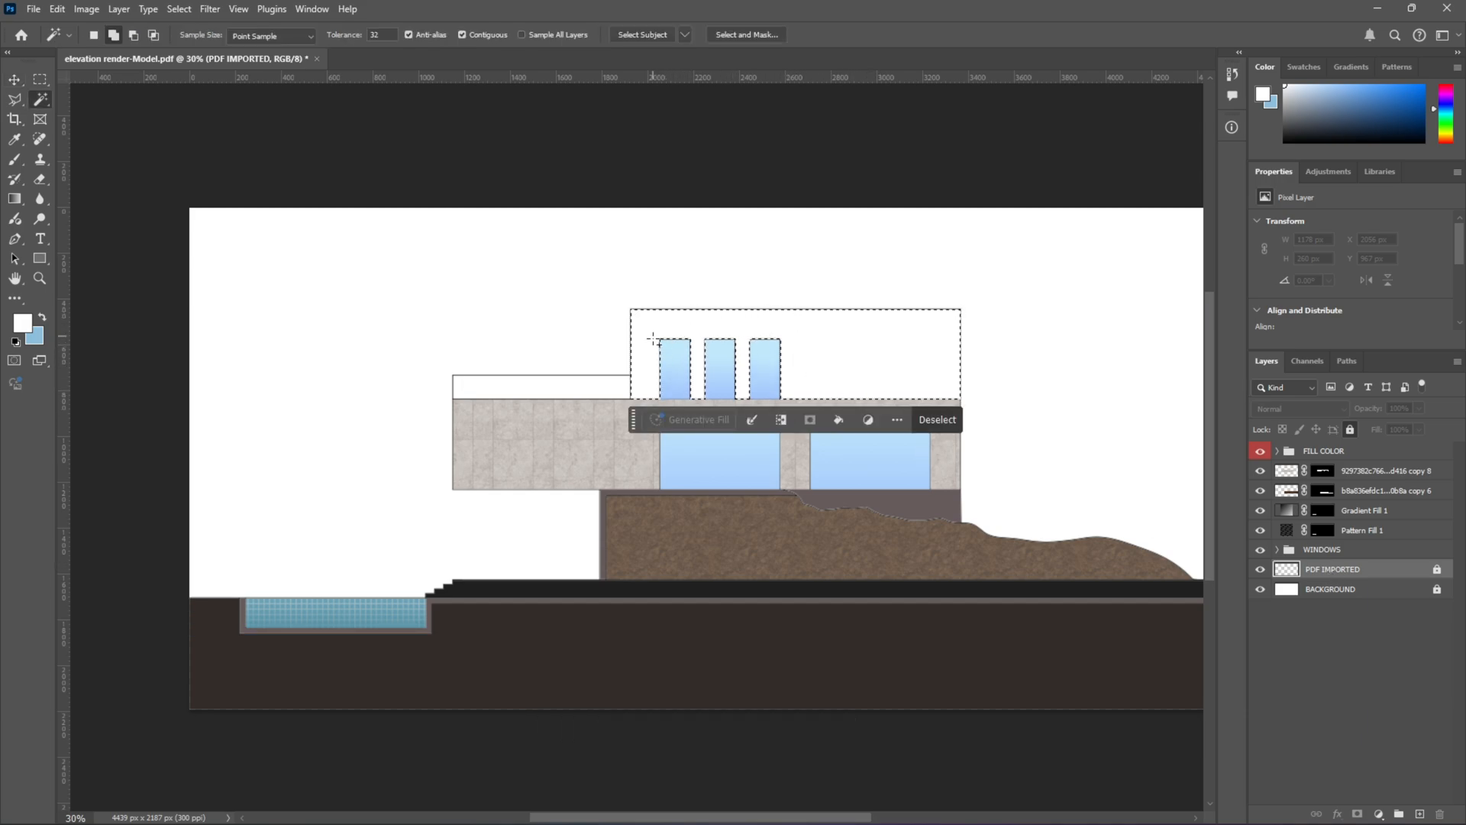
pyautogui.scroll(5, 654, 373)
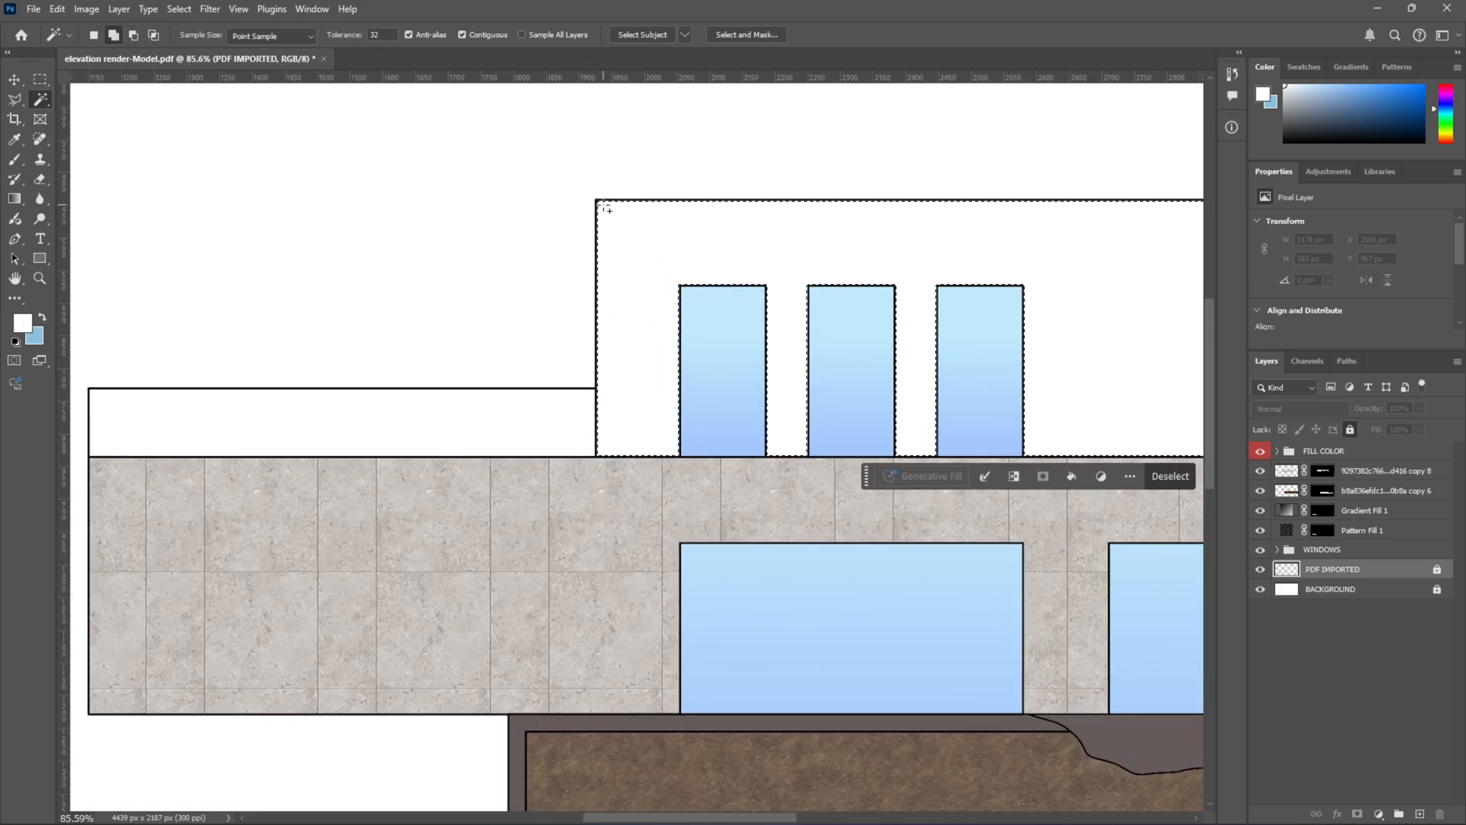
pyautogui.scroll(-1, 606, 426)
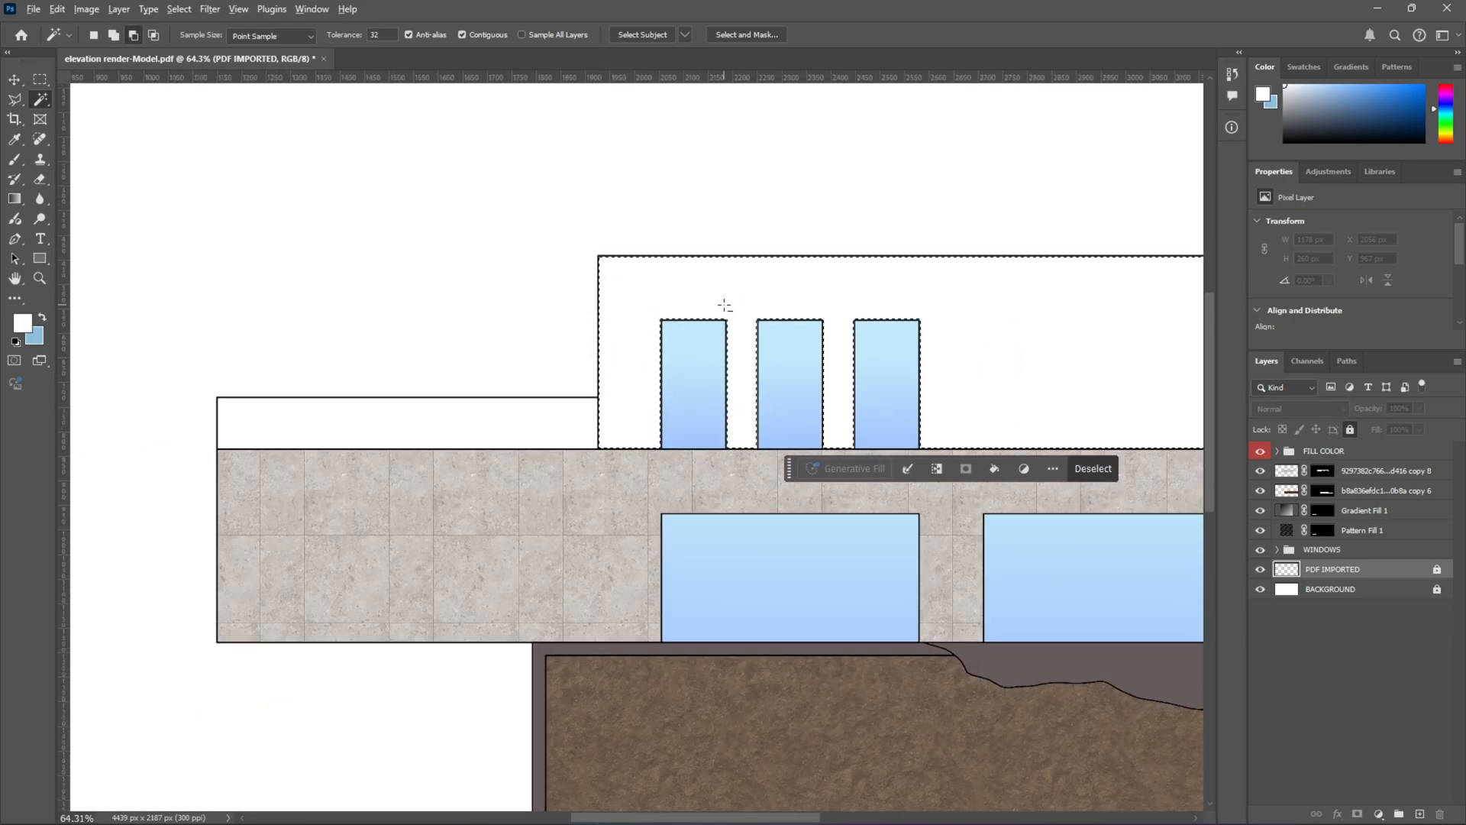
pyautogui.scroll(-2, 501, 369)
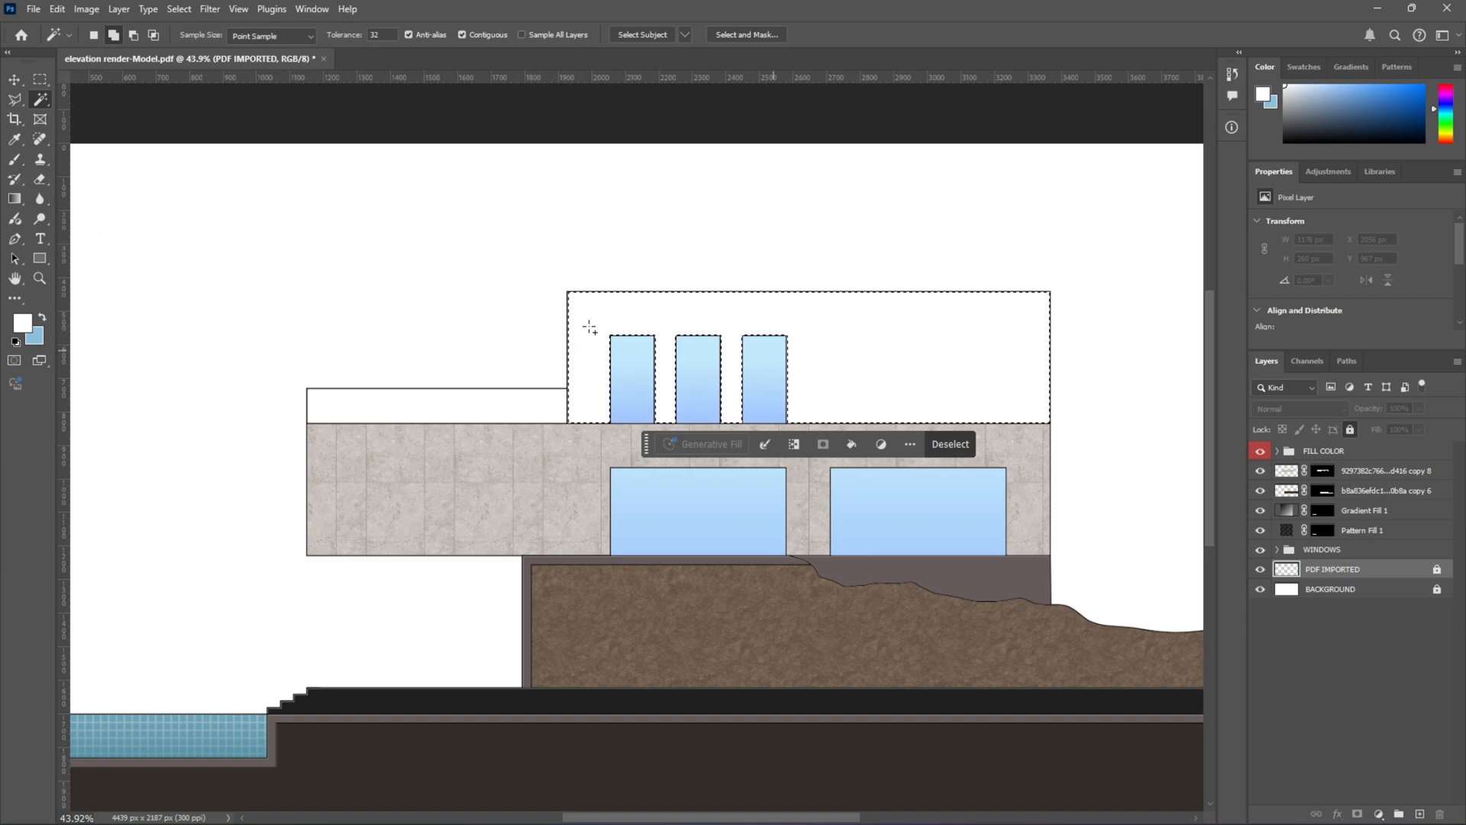
pyautogui.scroll(-1, 726, 378)
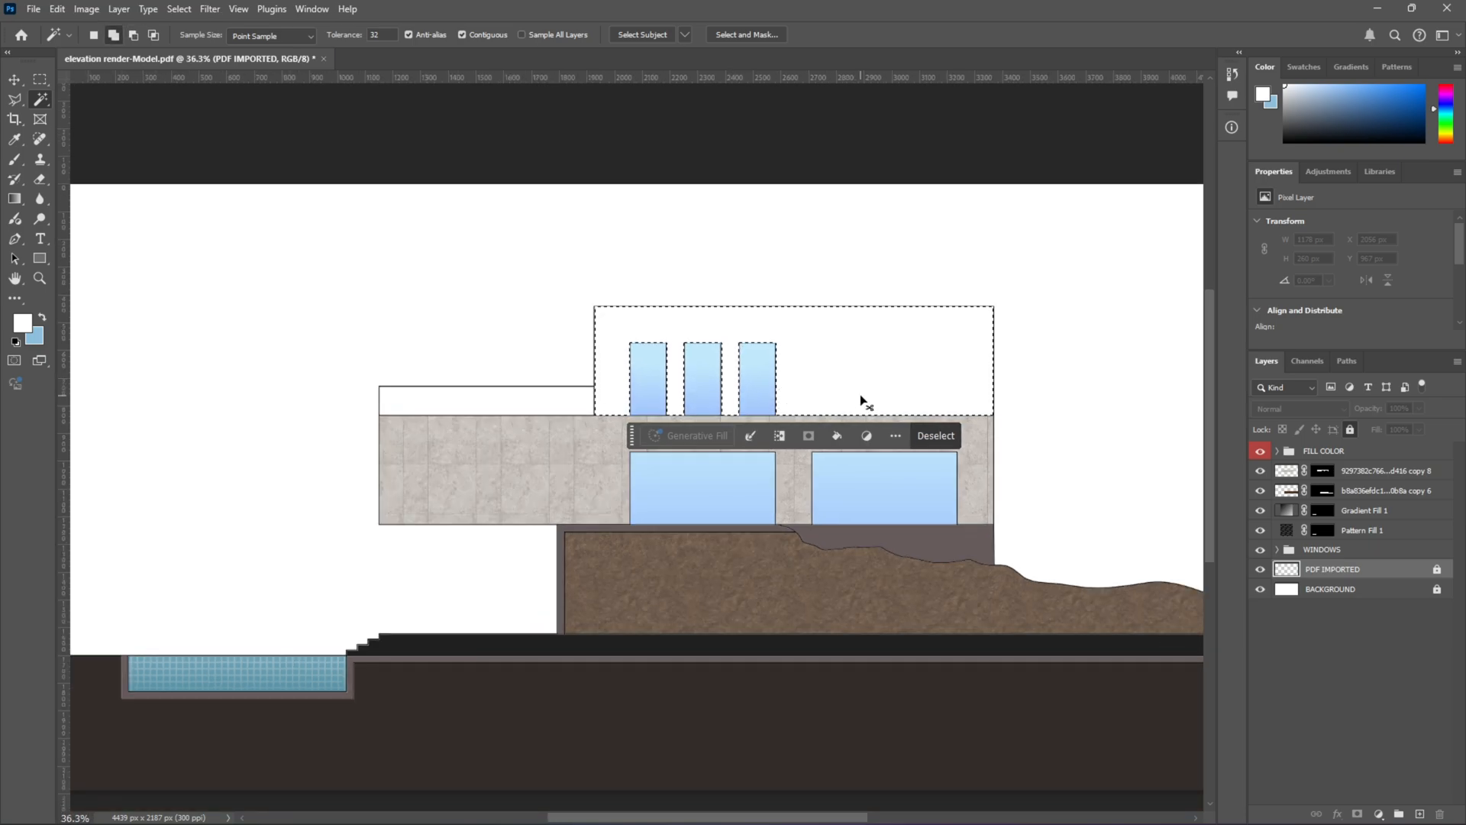
pyautogui.hotkey('ctrl', 'd')
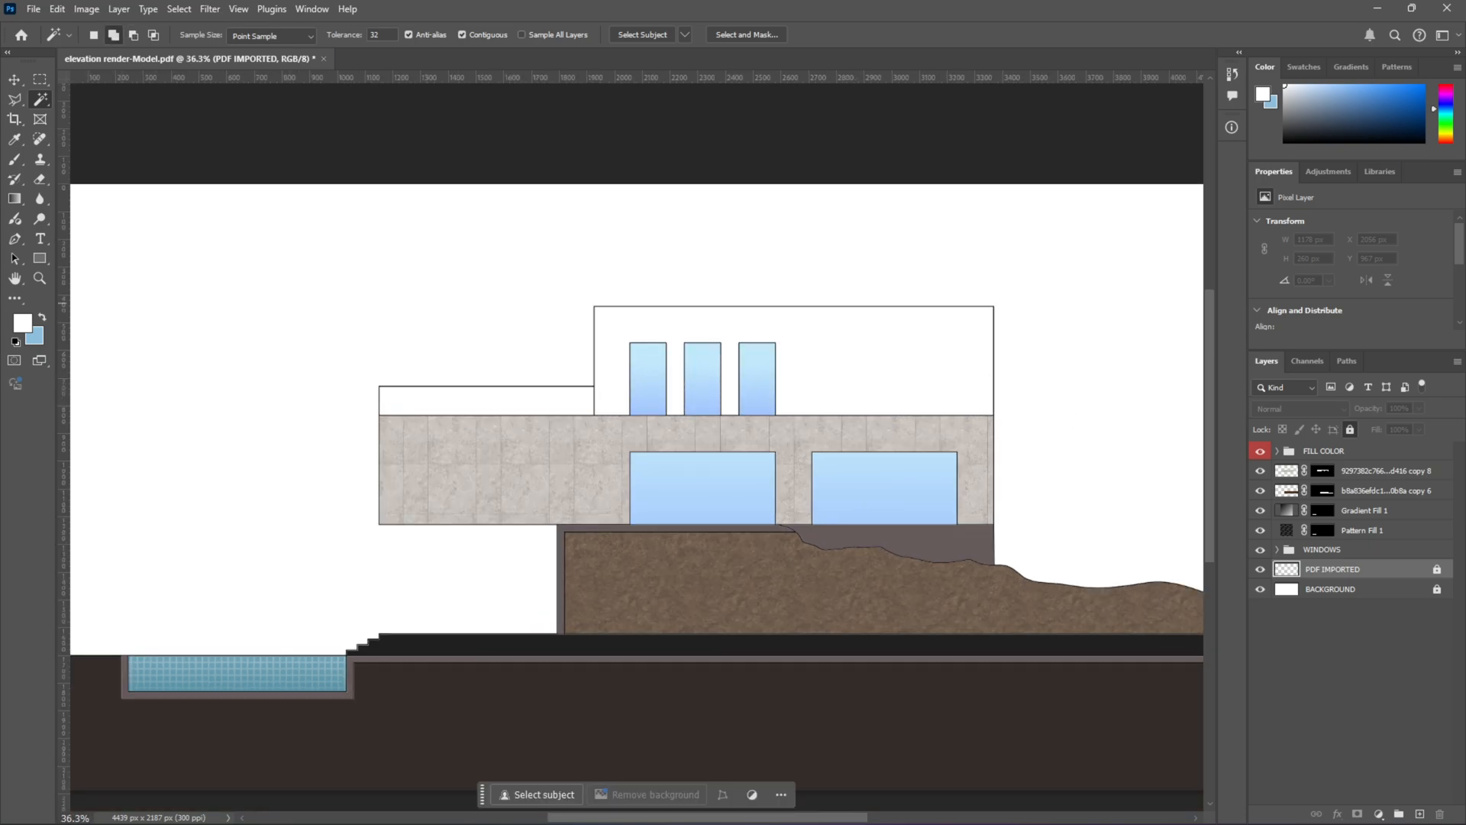
# Step: Place the vertical wood slat image from the TEXTURES folder into the drawing, directly above the PDF IMPORTED layer
pyautogui.hotkey('alt', 'Tab')
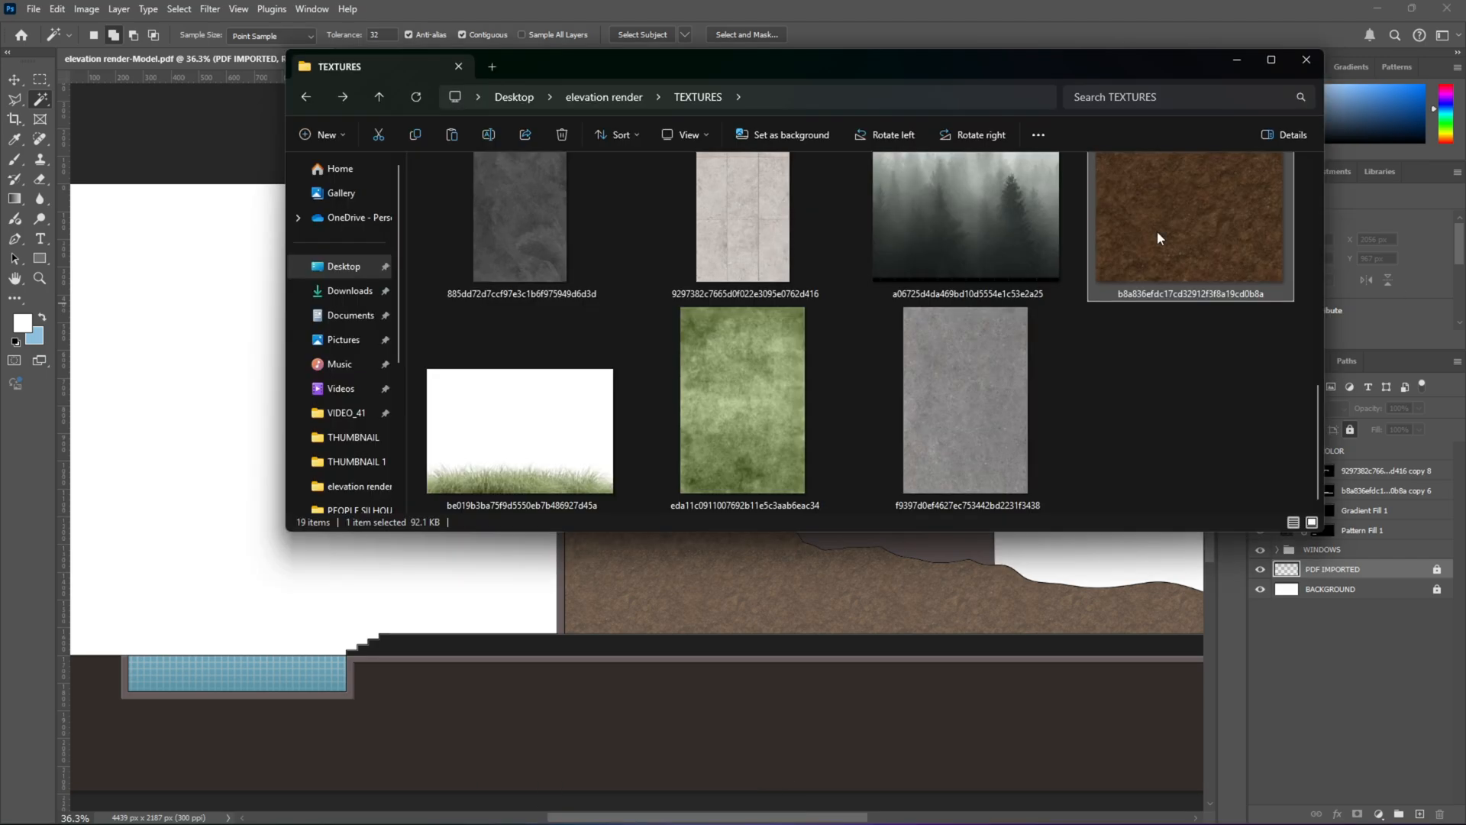
pyautogui.hotkey('alt', 'Tab')
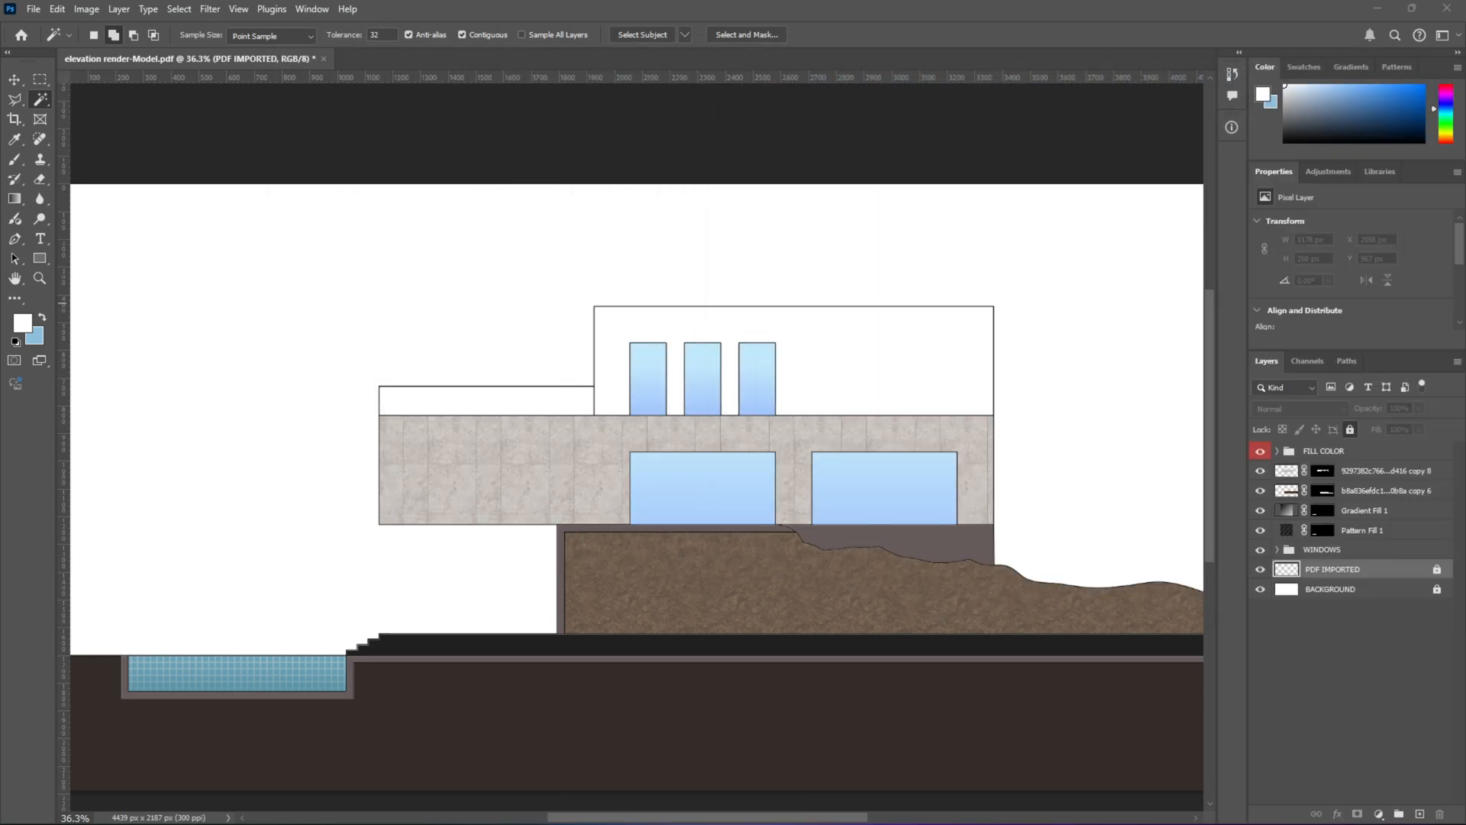
pyautogui.moveTo(943, 305); pyautogui.dragTo(841, 350)
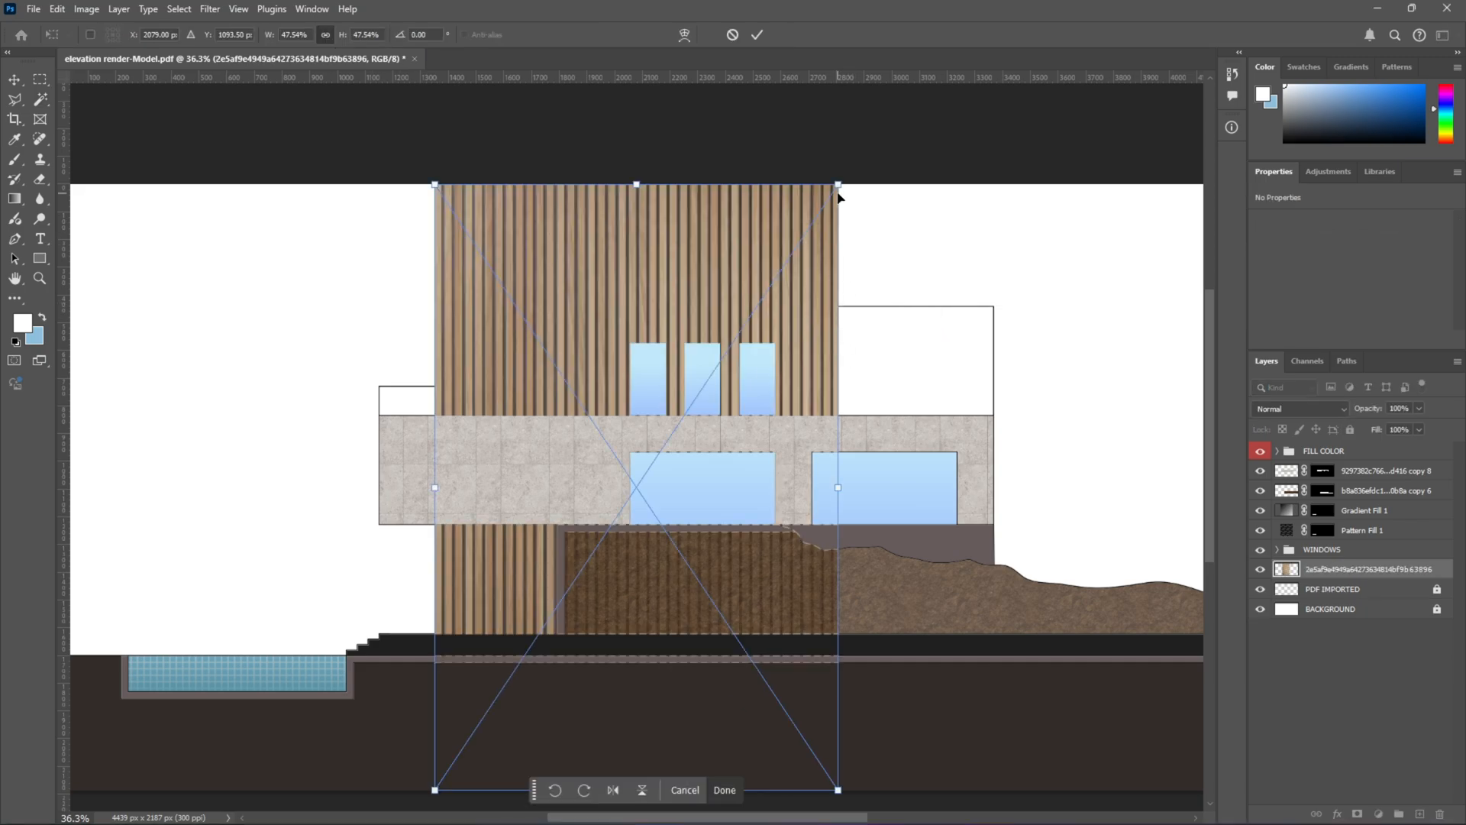
# Step: Scale the wood slat texture to about 10.83% and align it with the upper wall's top-left corner
pyautogui.moveTo(840, 197); pyautogui.dragTo(653, 329)
pyautogui.keyDown('alt'); pyautogui.scroll(5, 576, 319); pyautogui.keyUp('alt')
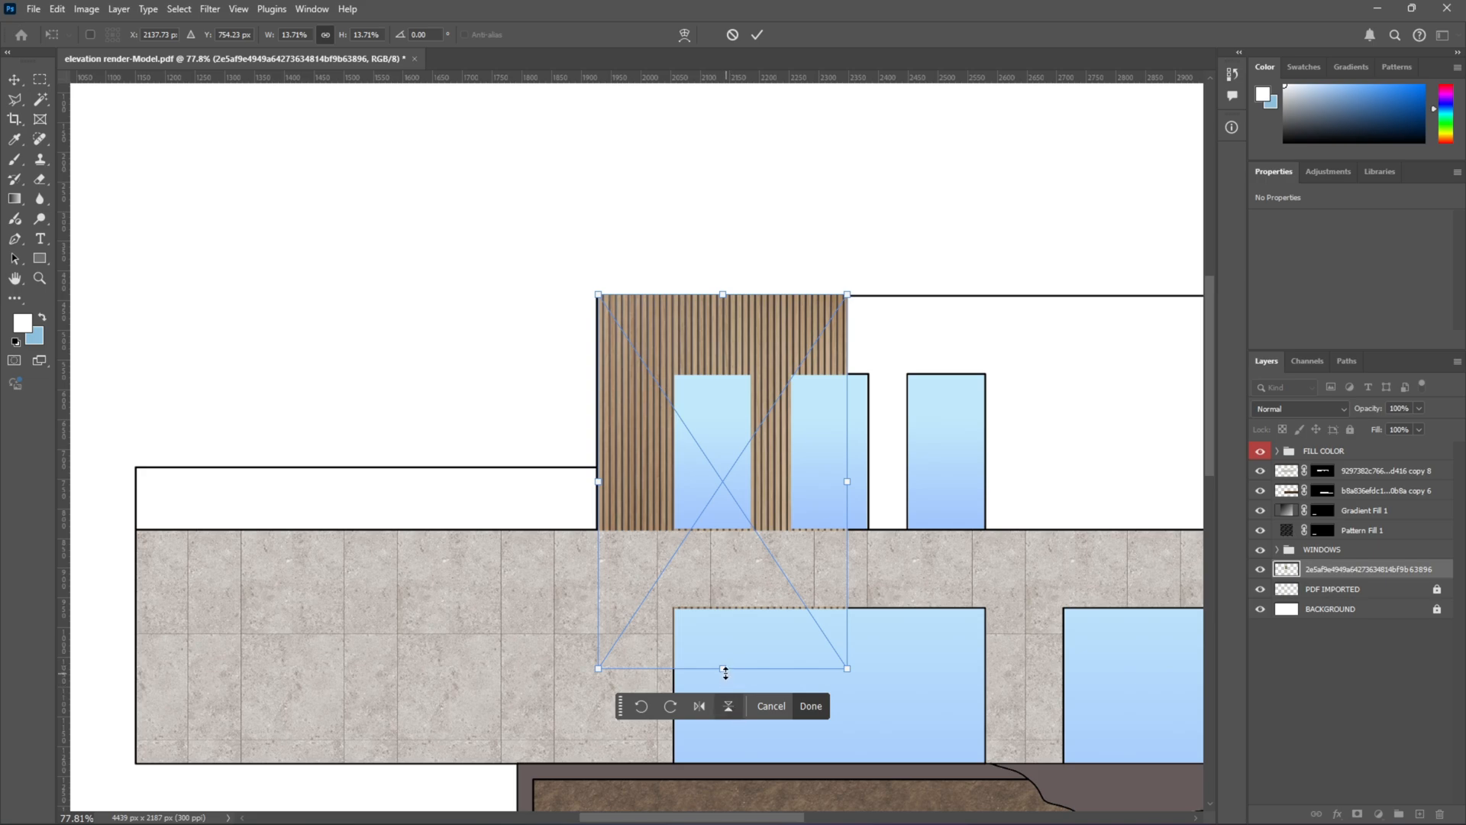
pyautogui.moveTo(725, 671); pyautogui.dragTo(722, 589)
pyautogui.moveTo(694, 350); pyautogui.dragTo(669, 347)
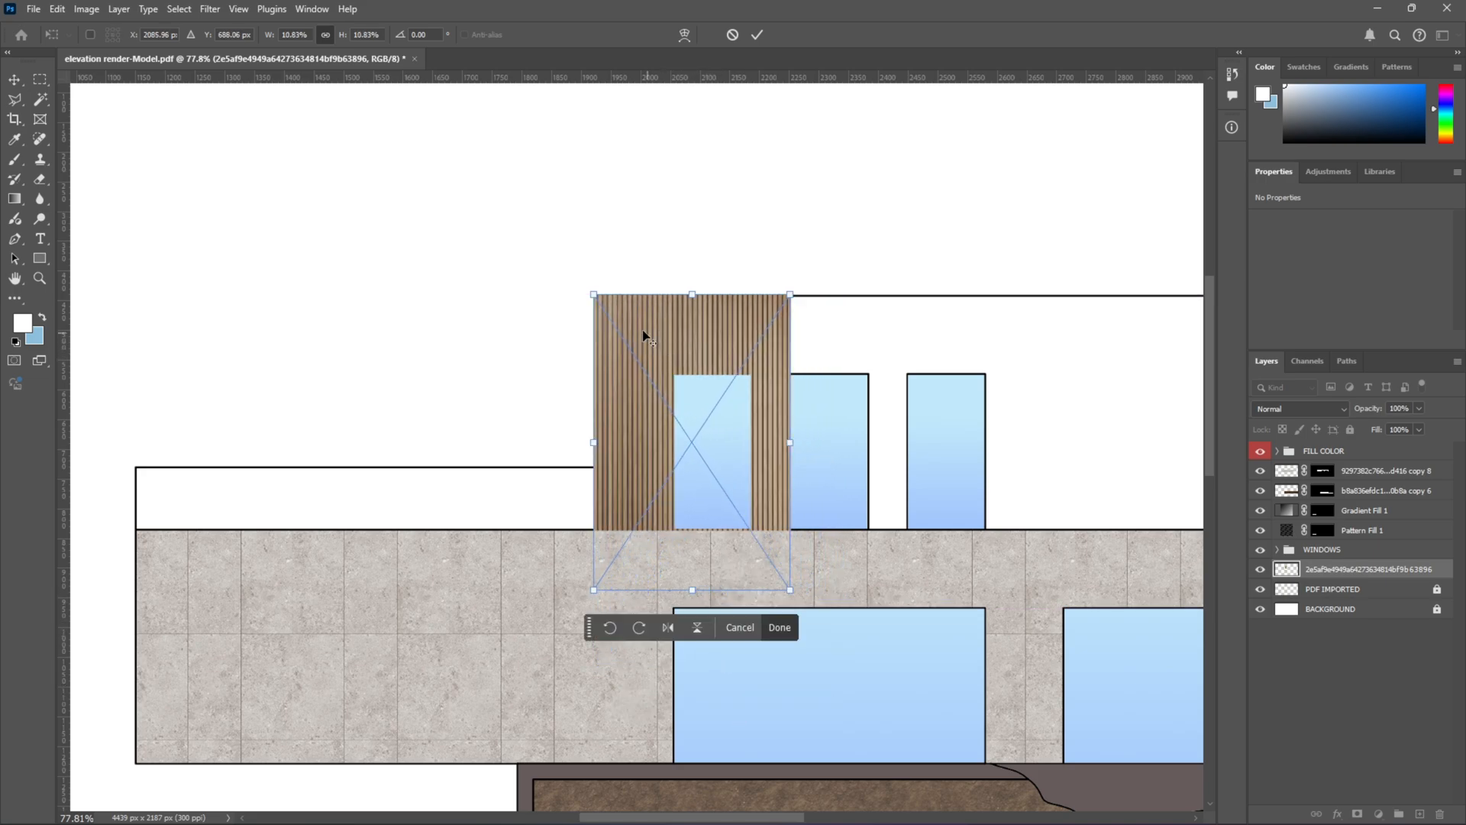
pyautogui.press('Return')
# Step: Duplicate the wood slat tile four times side by side to cover the full width of the upper wall
pyautogui.scroll(-3, 617, 363)
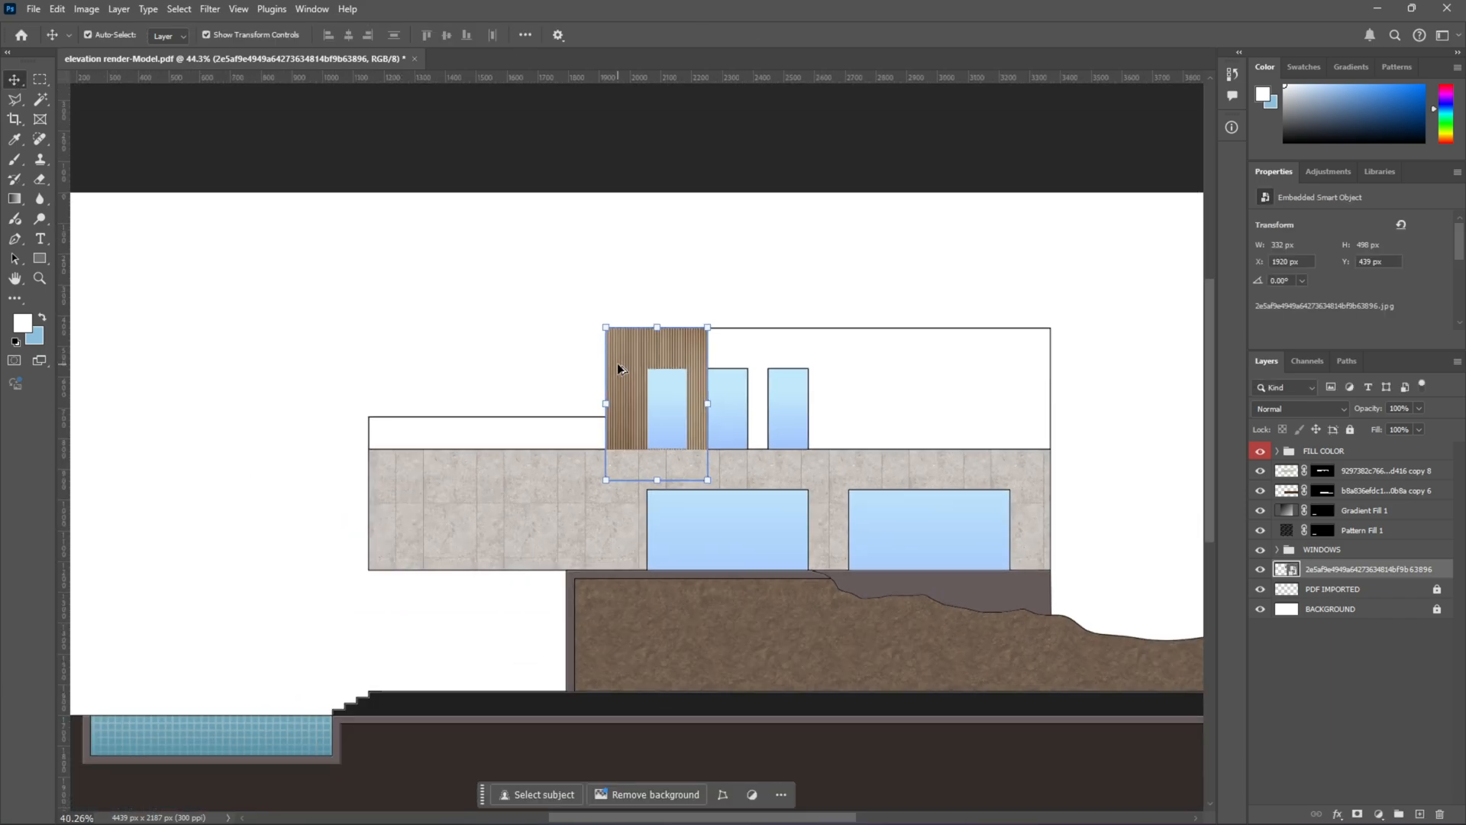
pyautogui.click(999, 358)
pyautogui.moveTo(625, 345); pyautogui.dragTo(1037, 360)
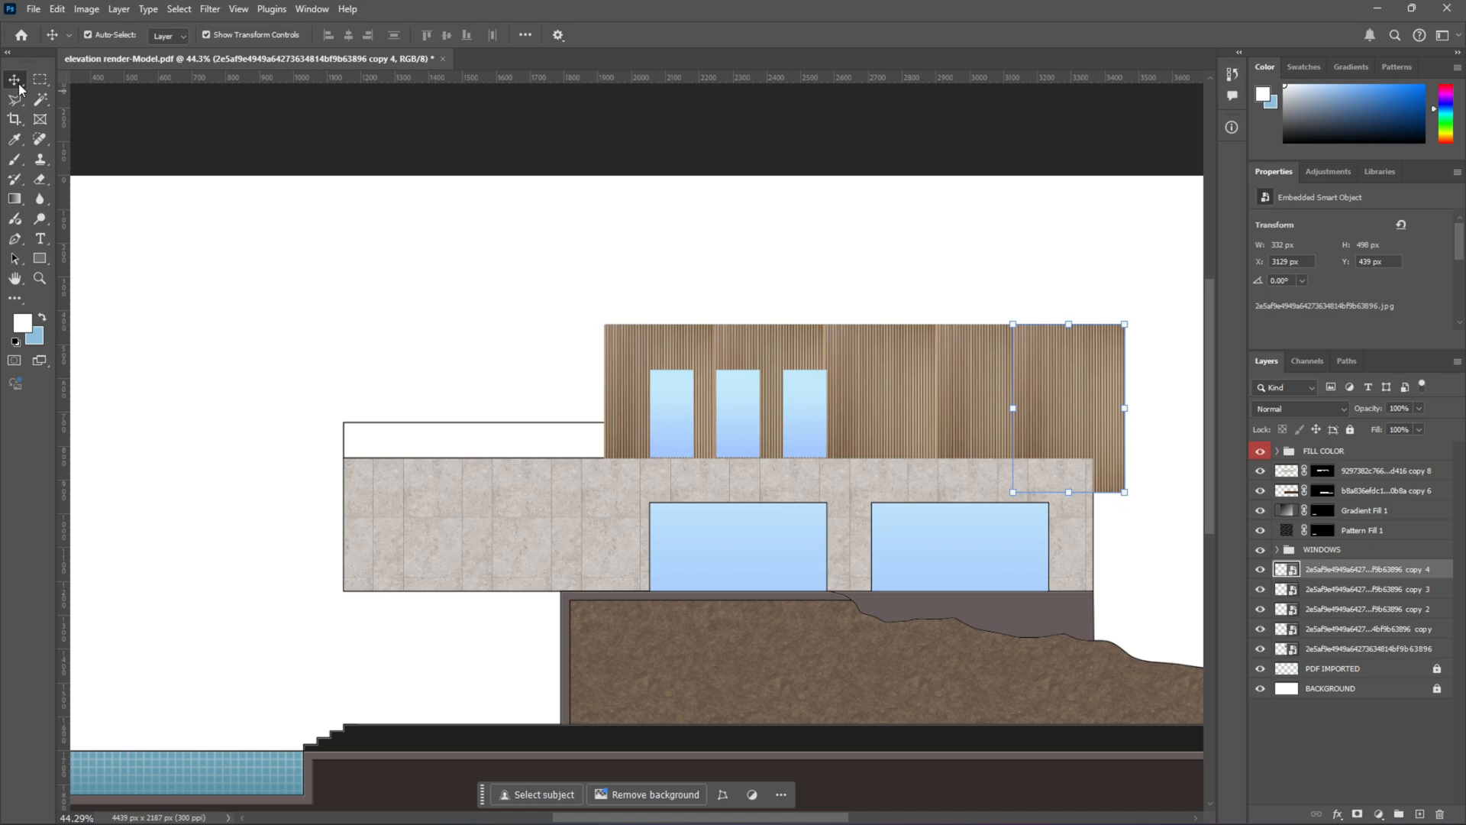
pyautogui.click(71, 97)
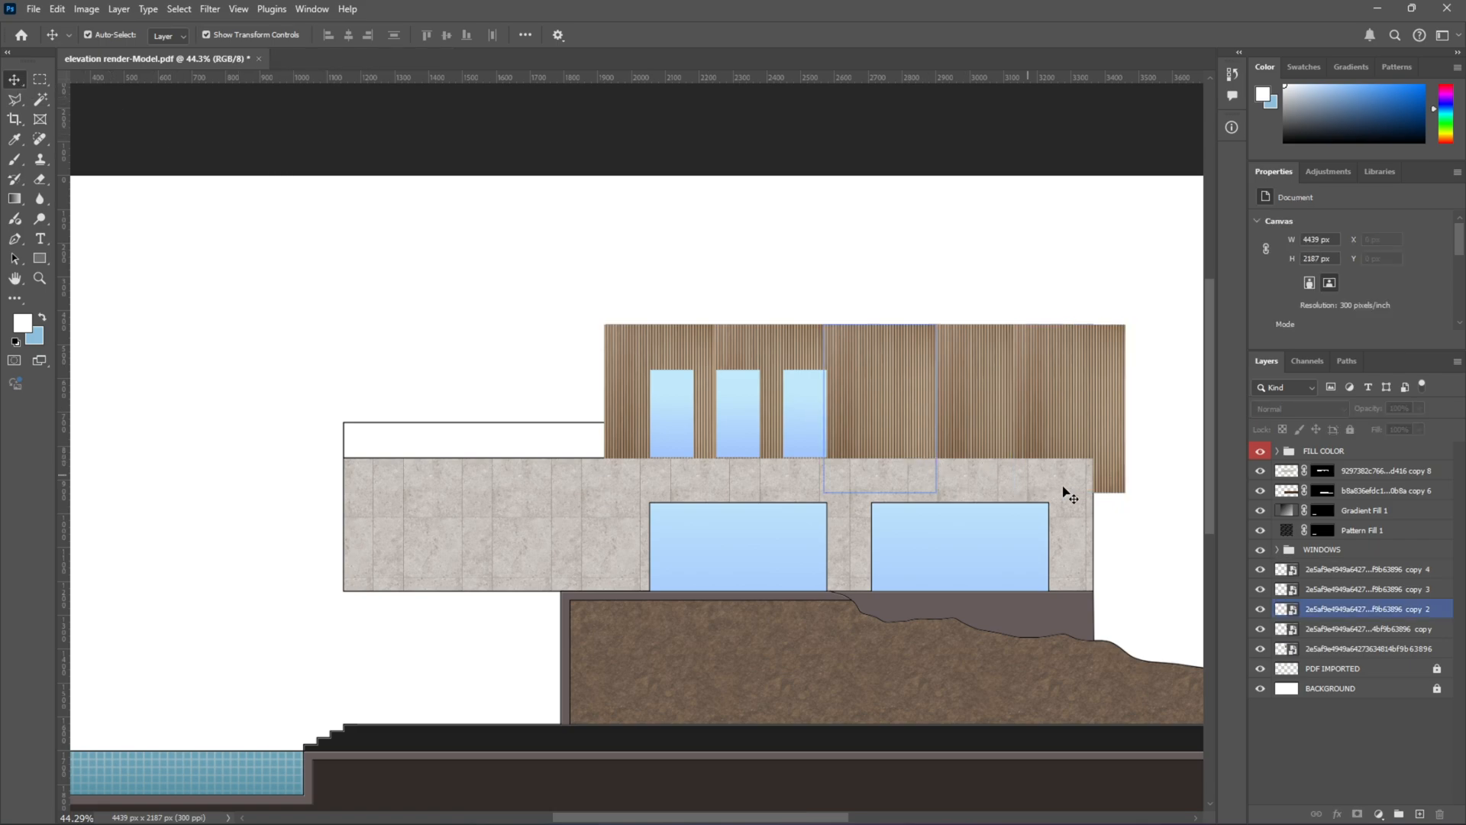
# Step: Merge the five wood slat layers into one and toggle its visibility to check the coverage against the wall outline
pyautogui.click(1329, 579)
pyautogui.keyDown('shift'); pyautogui.click(1338, 651); pyautogui.keyUp('shift')
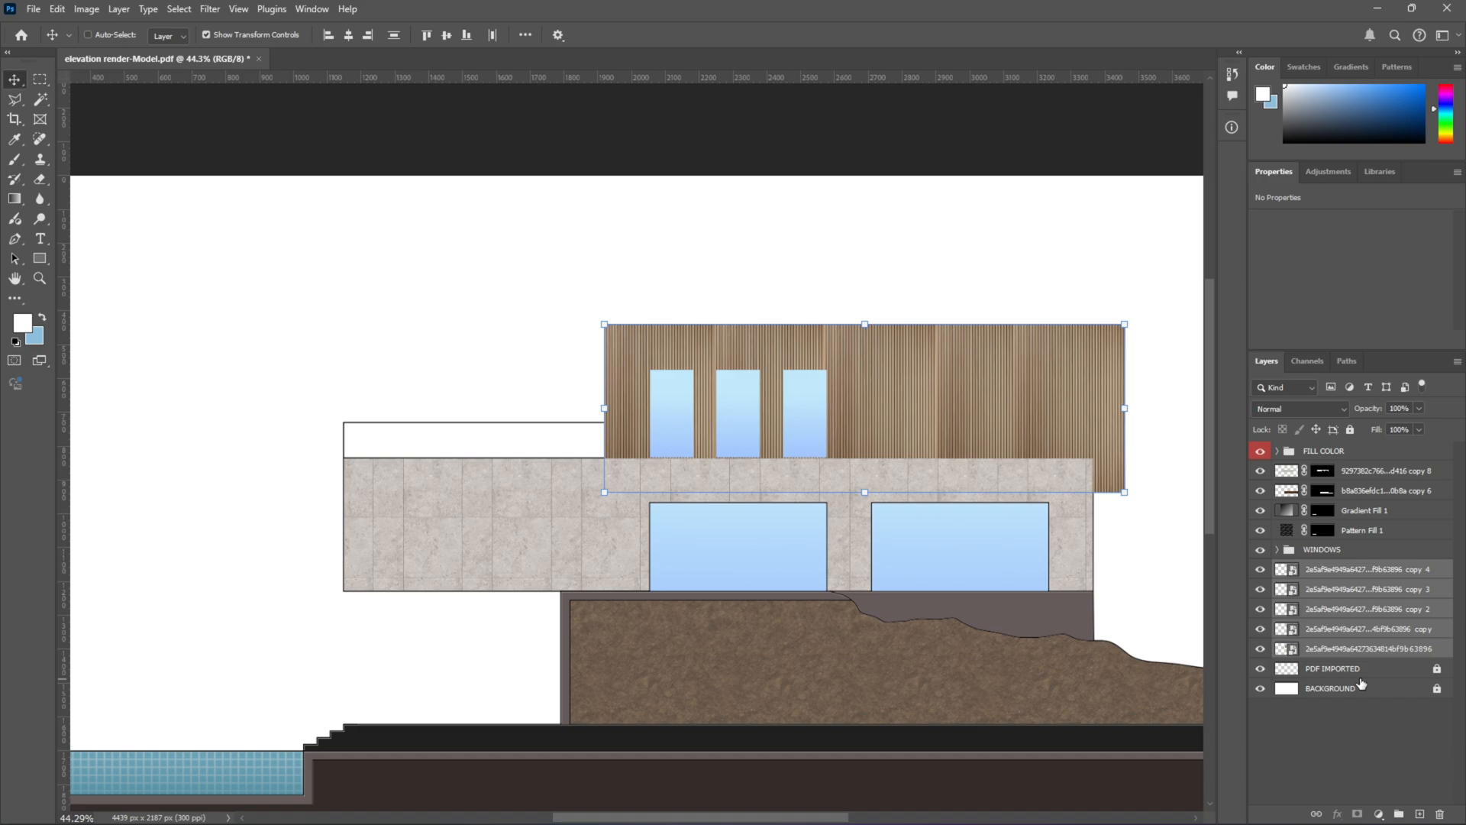
pyautogui.hotkey('ctrl', 'e')
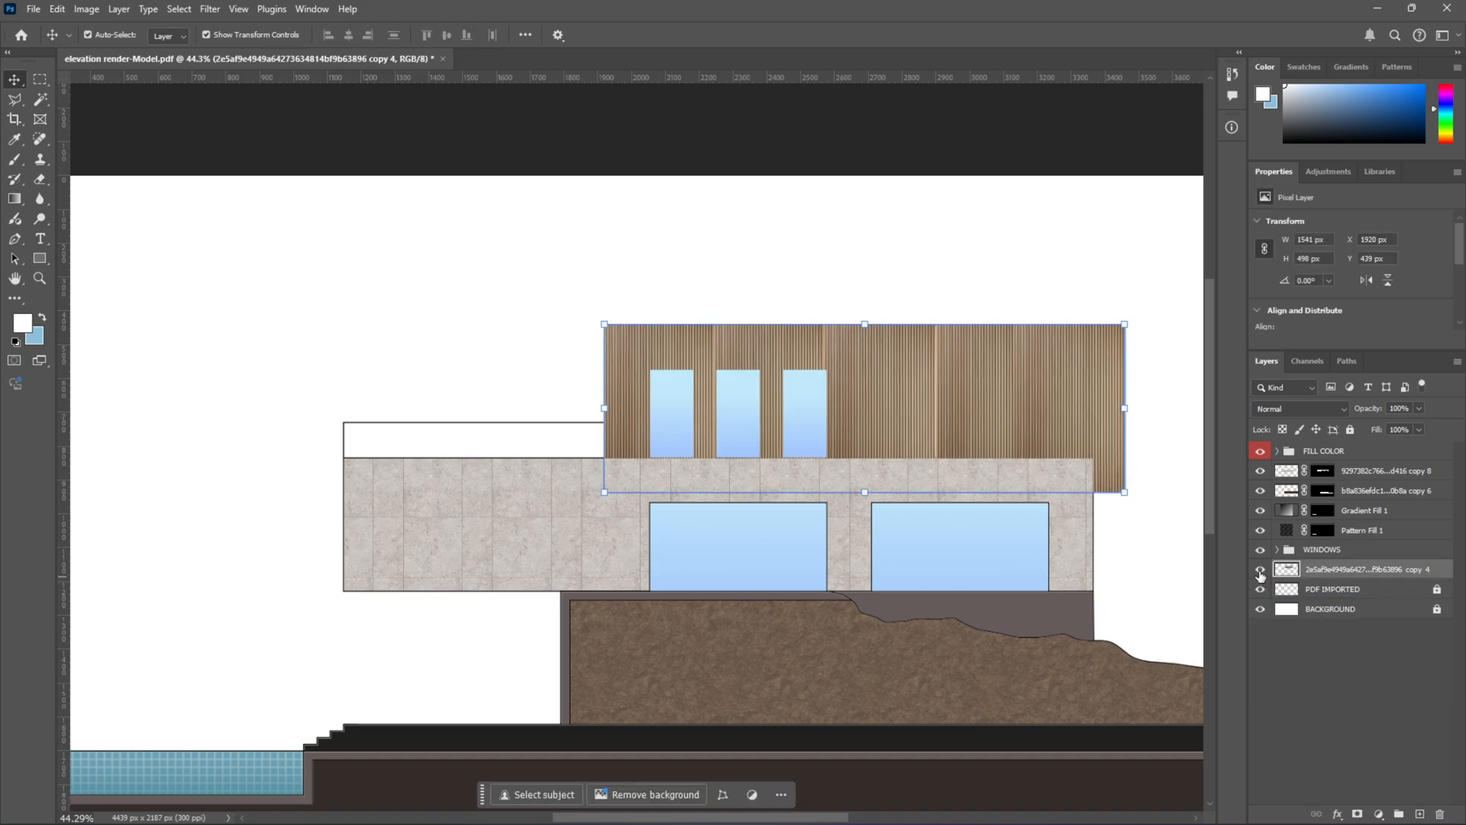
pyautogui.click(1260, 569)
pyautogui.click(1260, 569)
pyautogui.click(1260, 571)
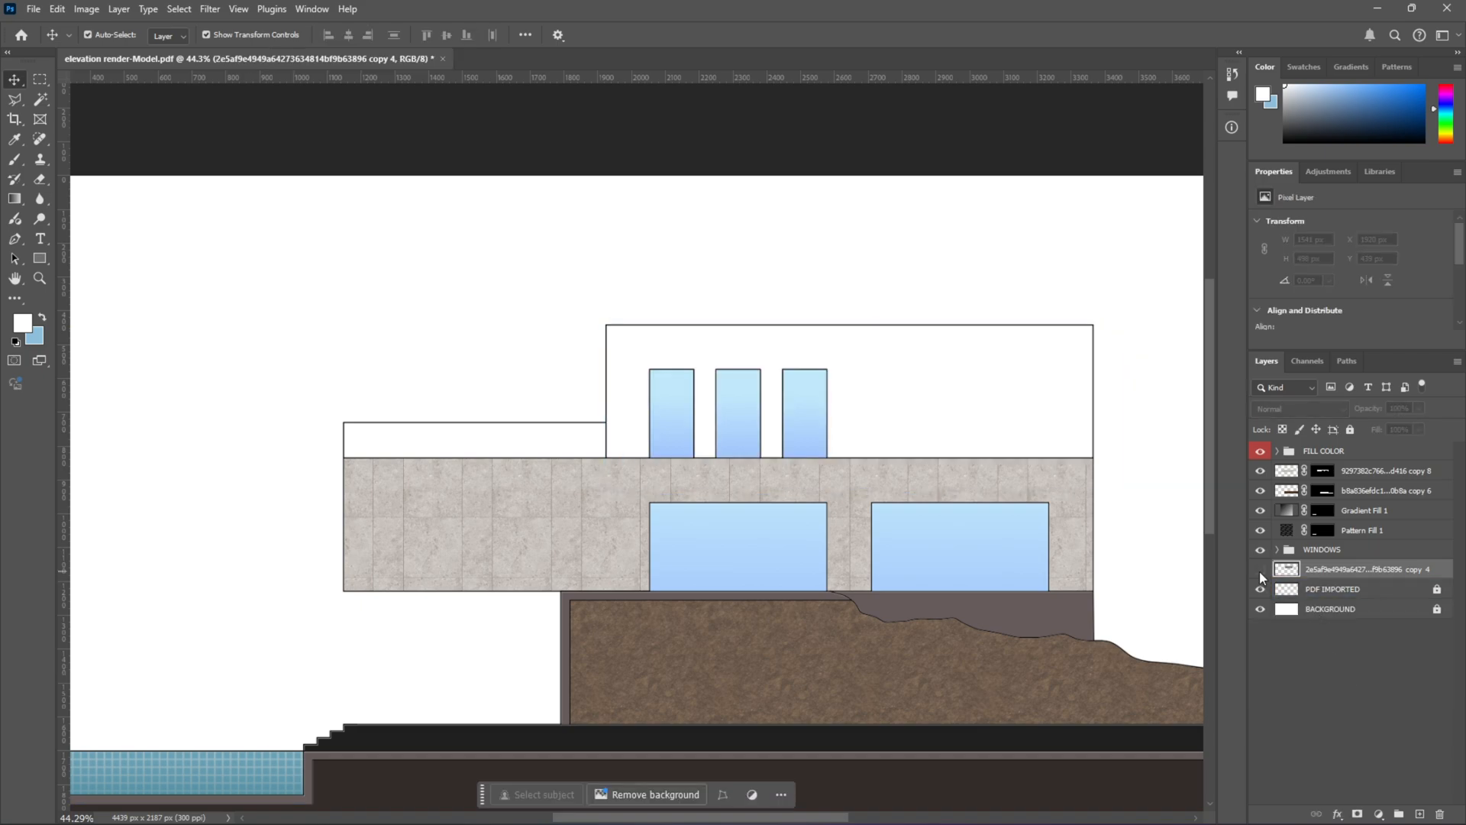
pyautogui.click(1260, 569)
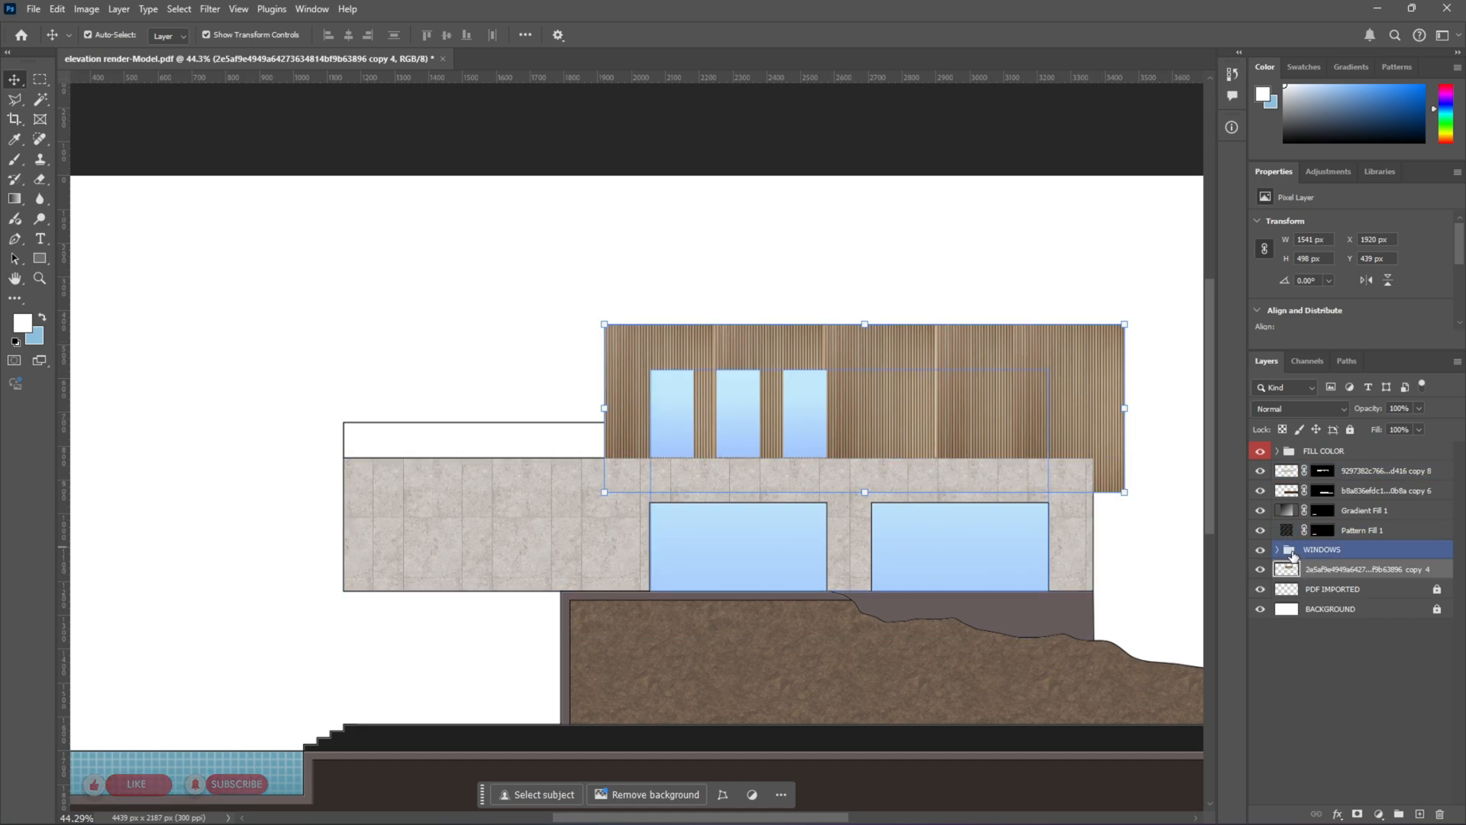
# Step: Hide the merged wood layer and select the upper wall around its windows from the PDF IMPORTED layer with the Magic Wand
pyautogui.click(1260, 570)
pyautogui.click(1330, 590)
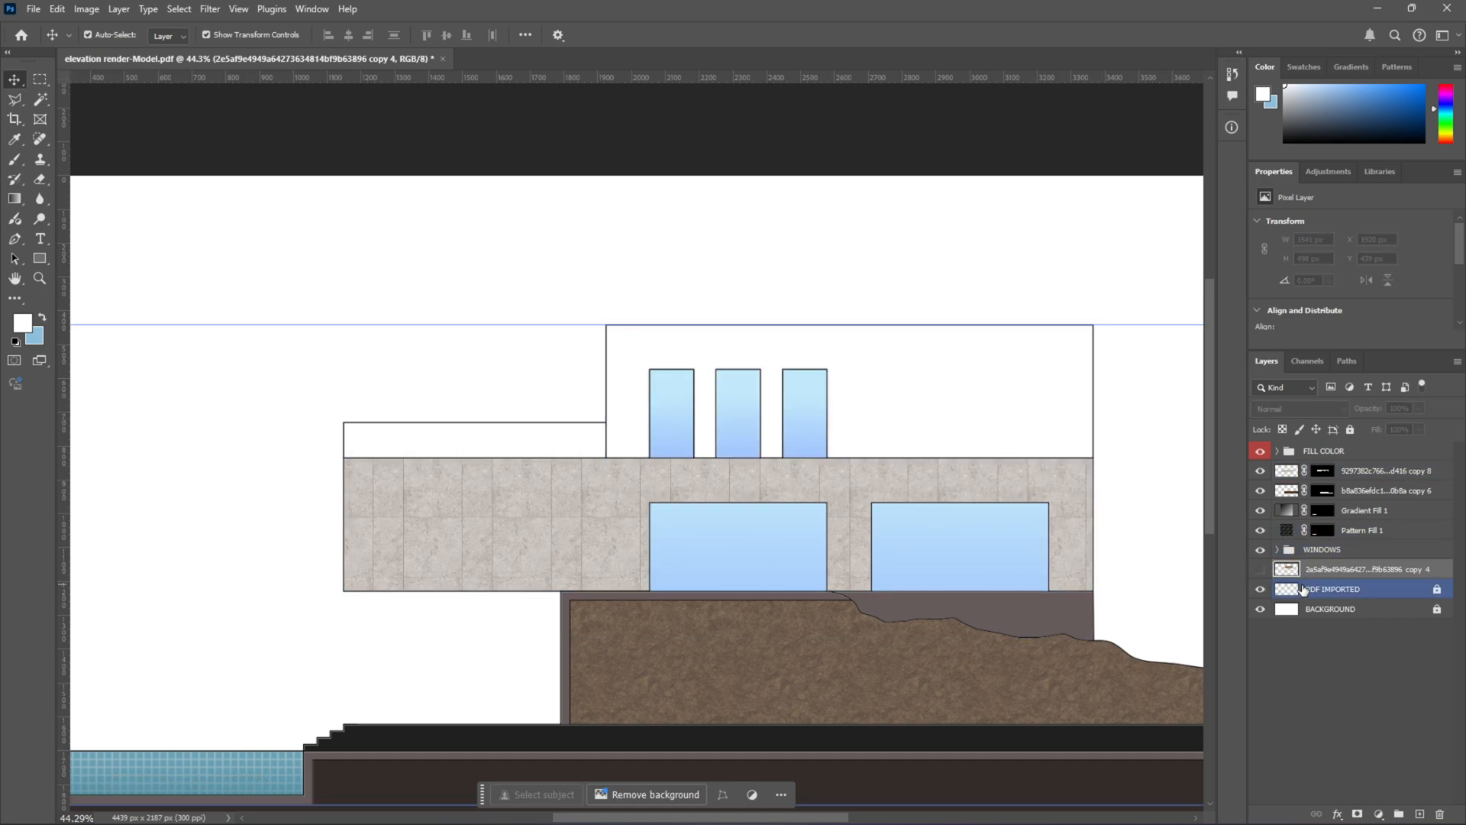
pyautogui.press('w')
pyautogui.click(962, 406)
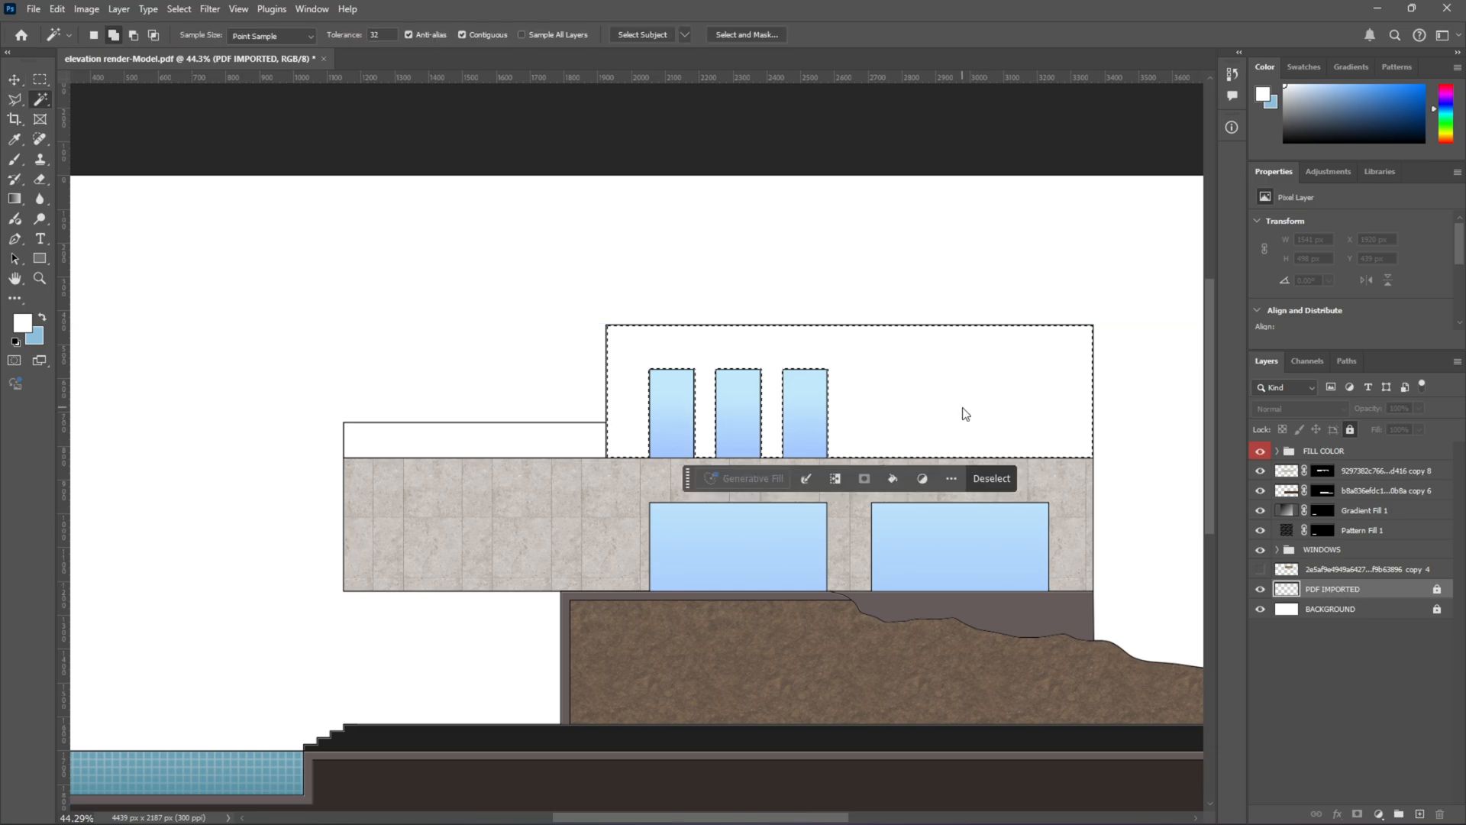
# Step: Show the merged wood layer again and add a layer mask from the upper wall selection
pyautogui.click(1260, 569)
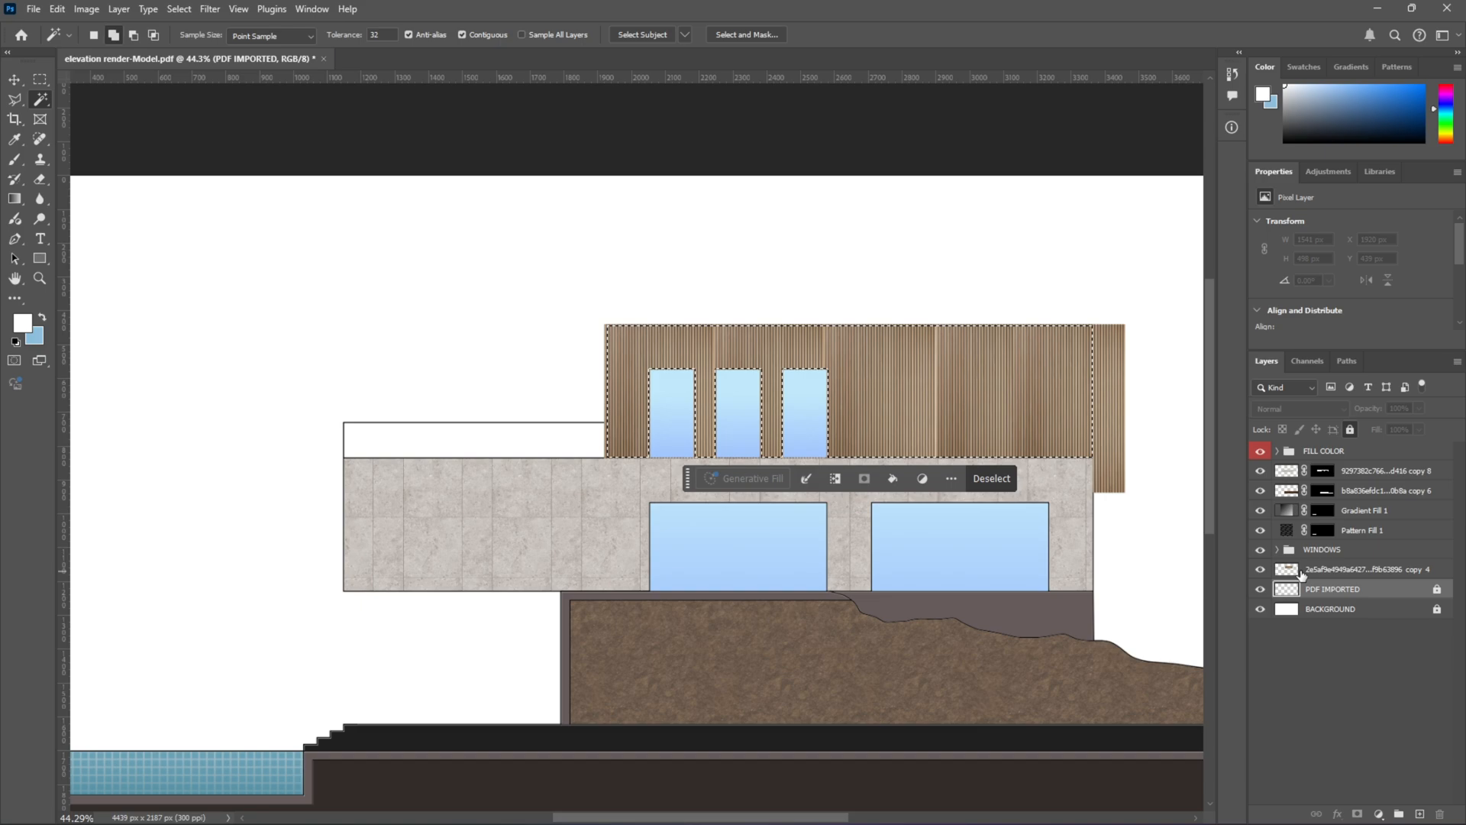
pyautogui.click(1308, 569)
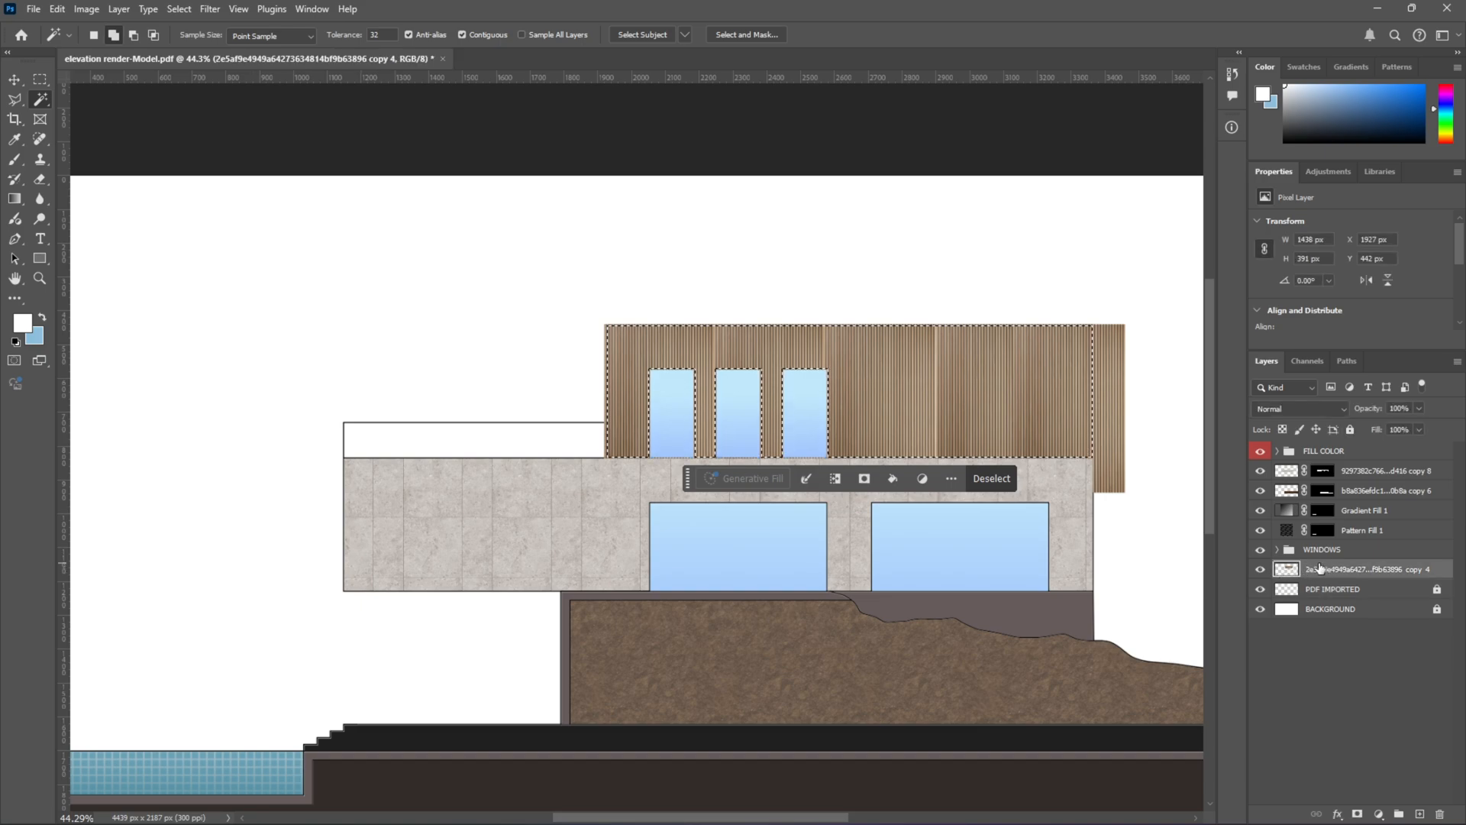
pyautogui.click(1357, 814)
pyautogui.scroll(-2, 892, 374)
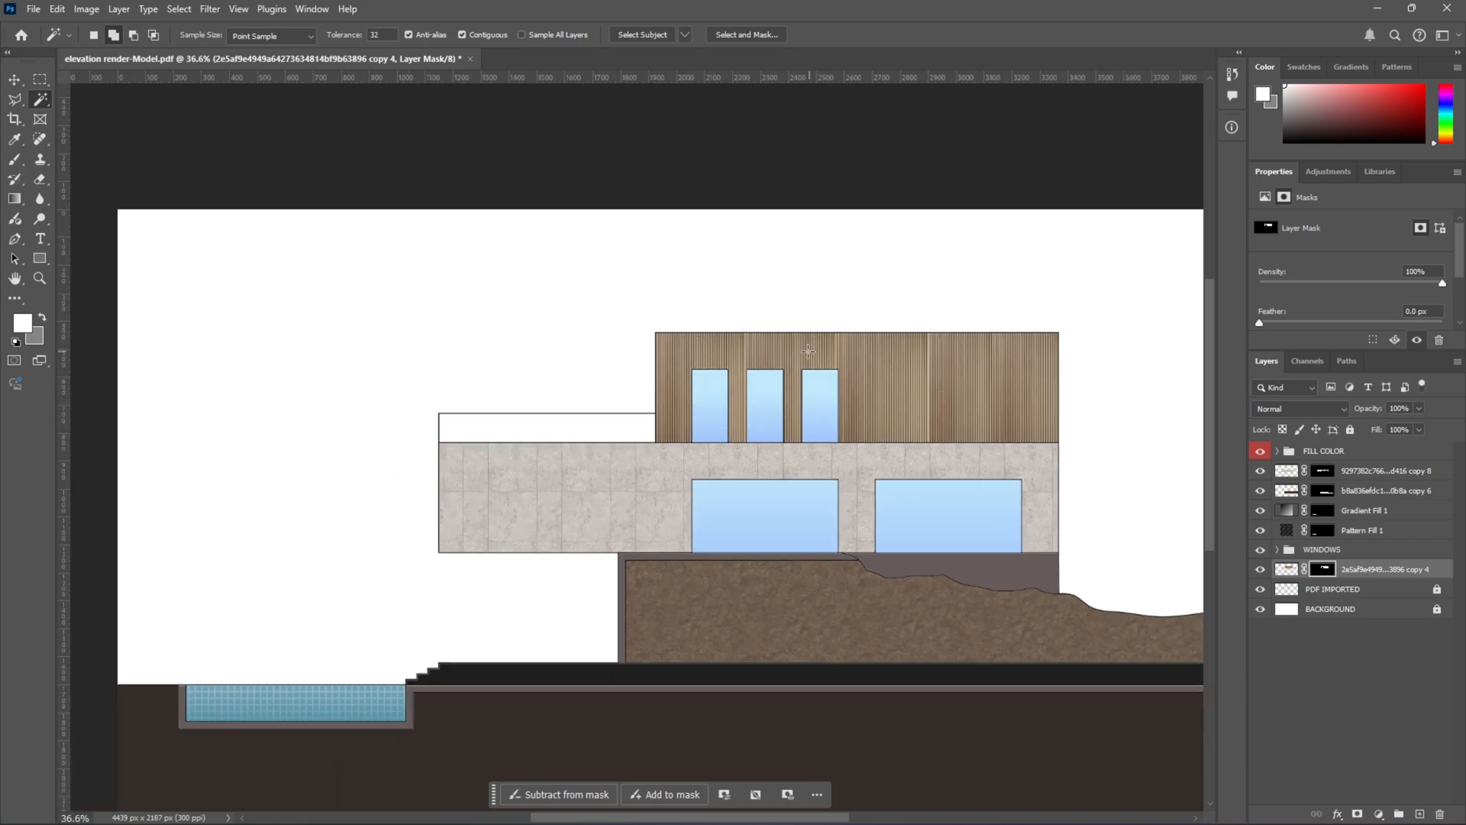
pyautogui.scroll(-3, 1069, 489)
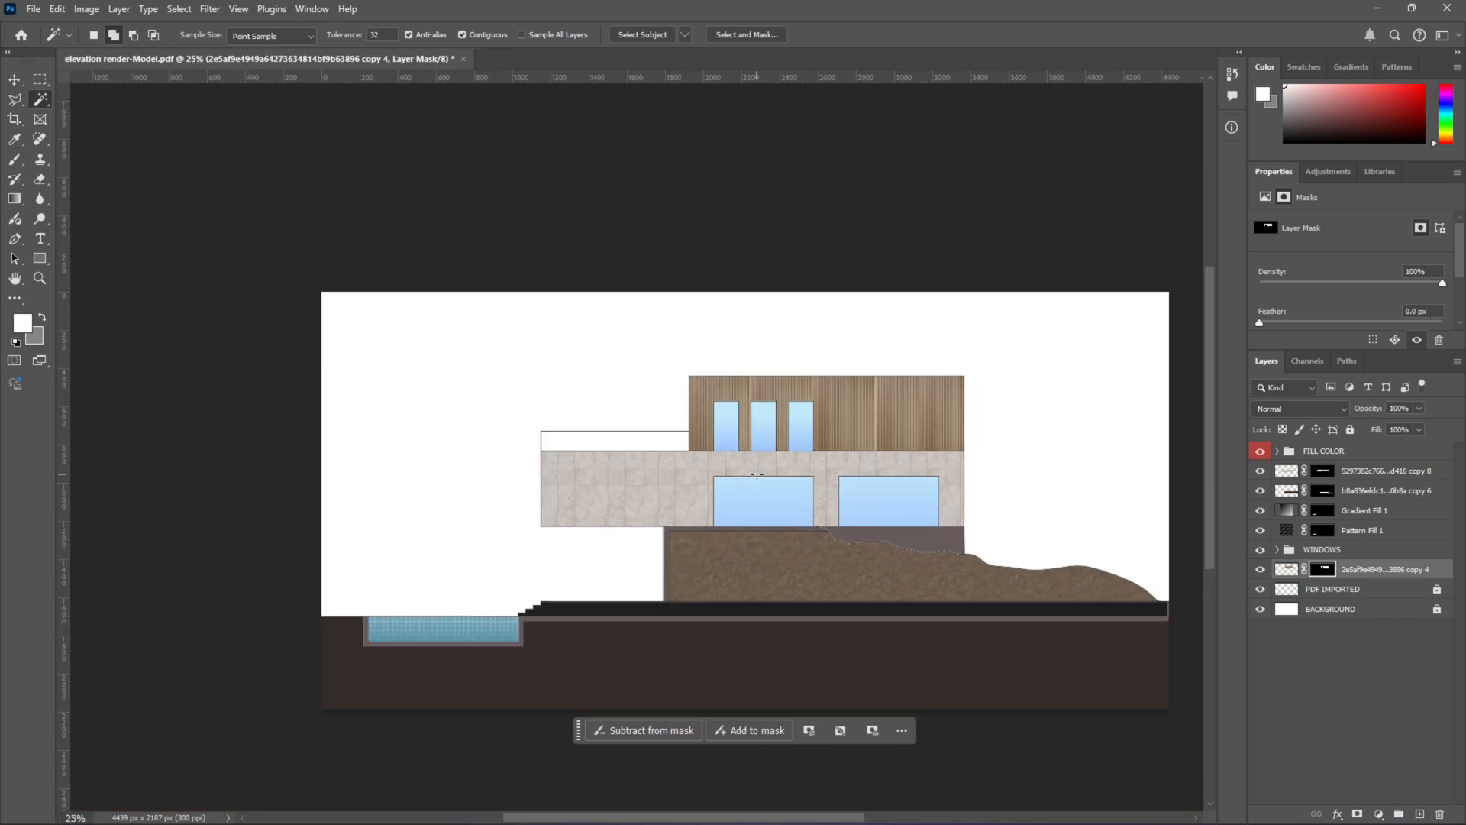
# Step: Select the empty railing strip beside the upper wall from the PDF IMPORTED layer with the Magic Wand
pyautogui.scroll(2, 980, 495)
pyautogui.click(1348, 590)
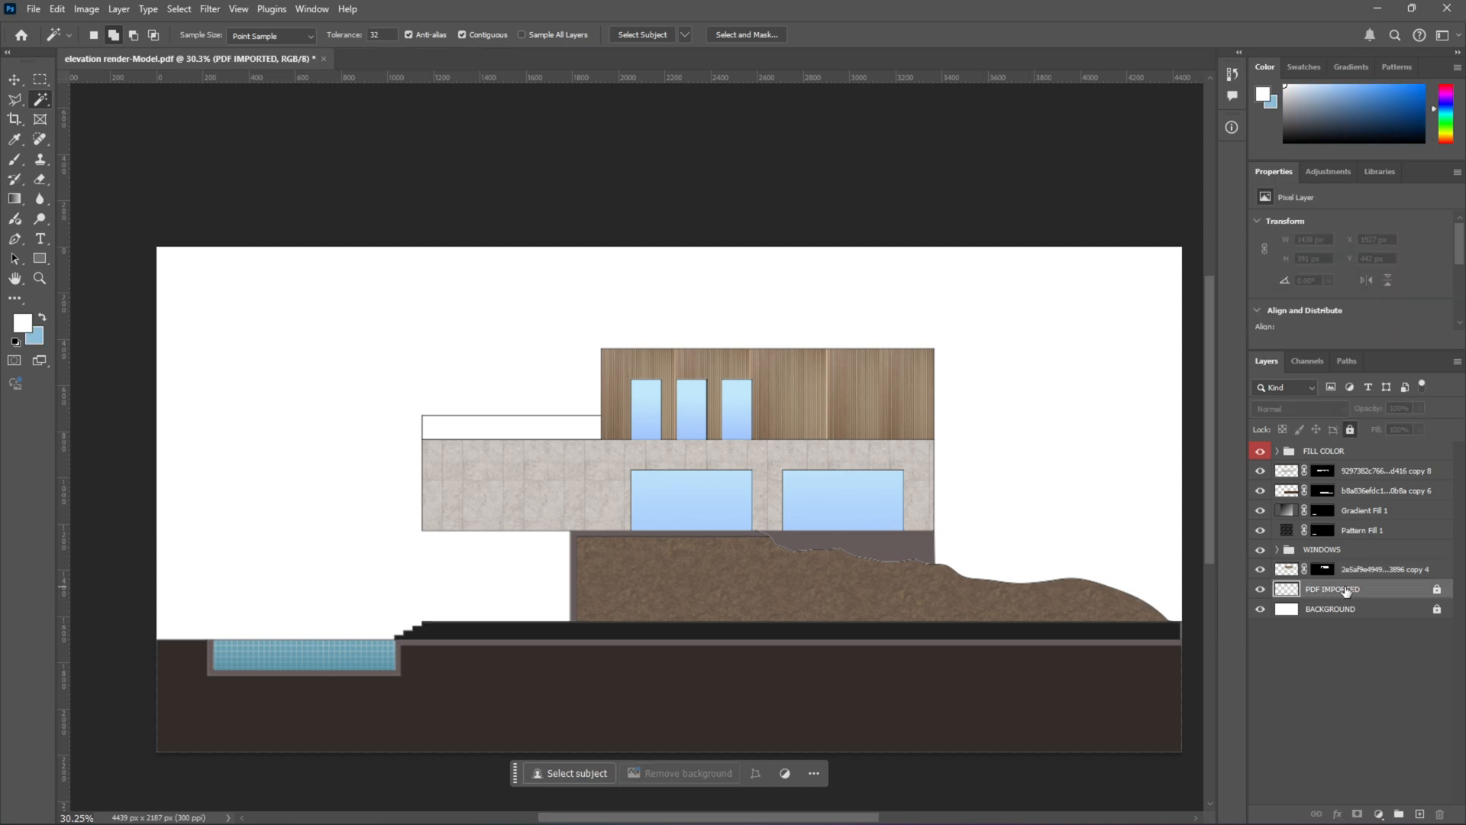
pyautogui.click(566, 426)
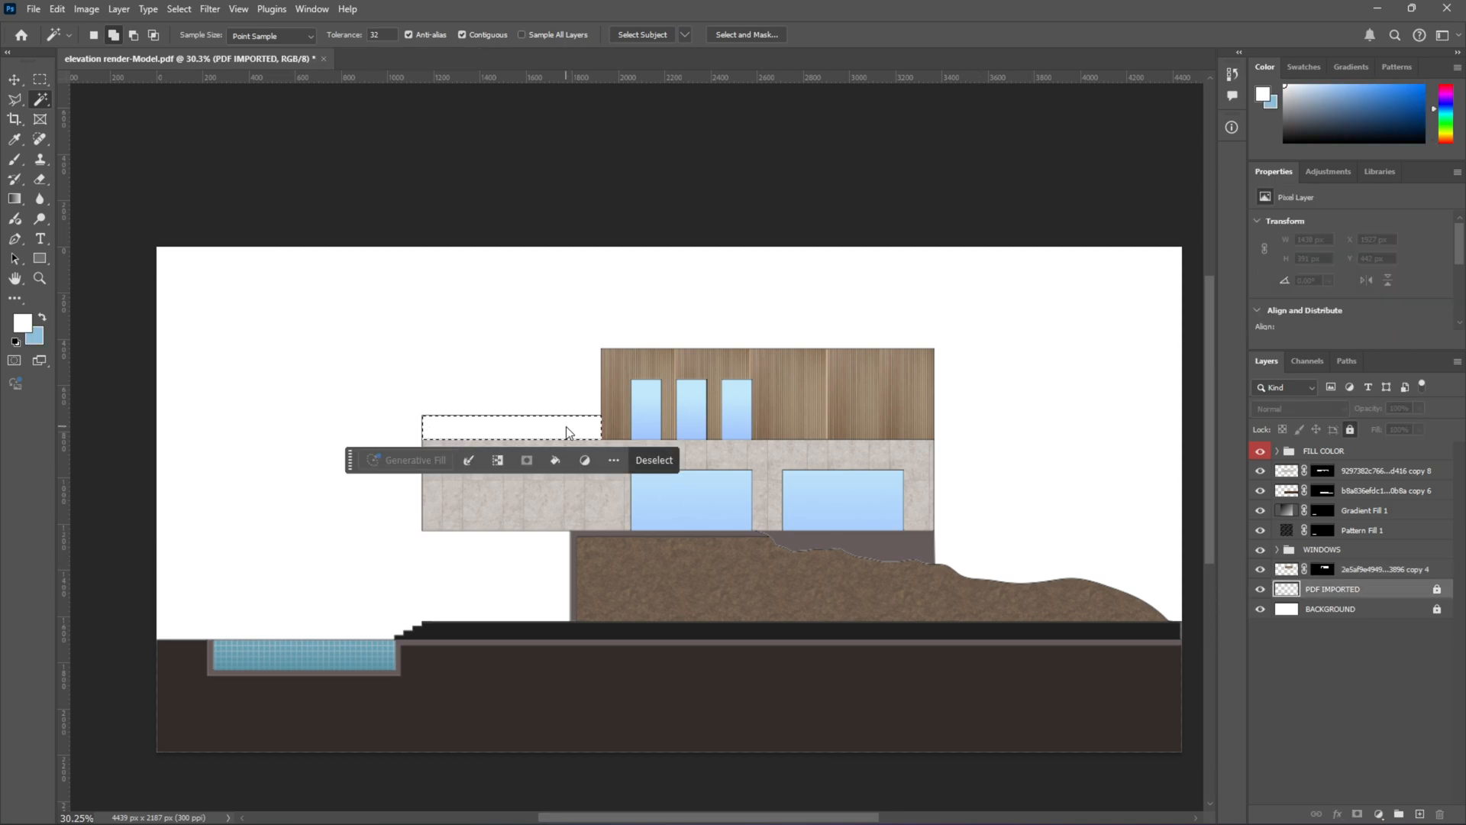
pyautogui.scroll(1, 565, 426)
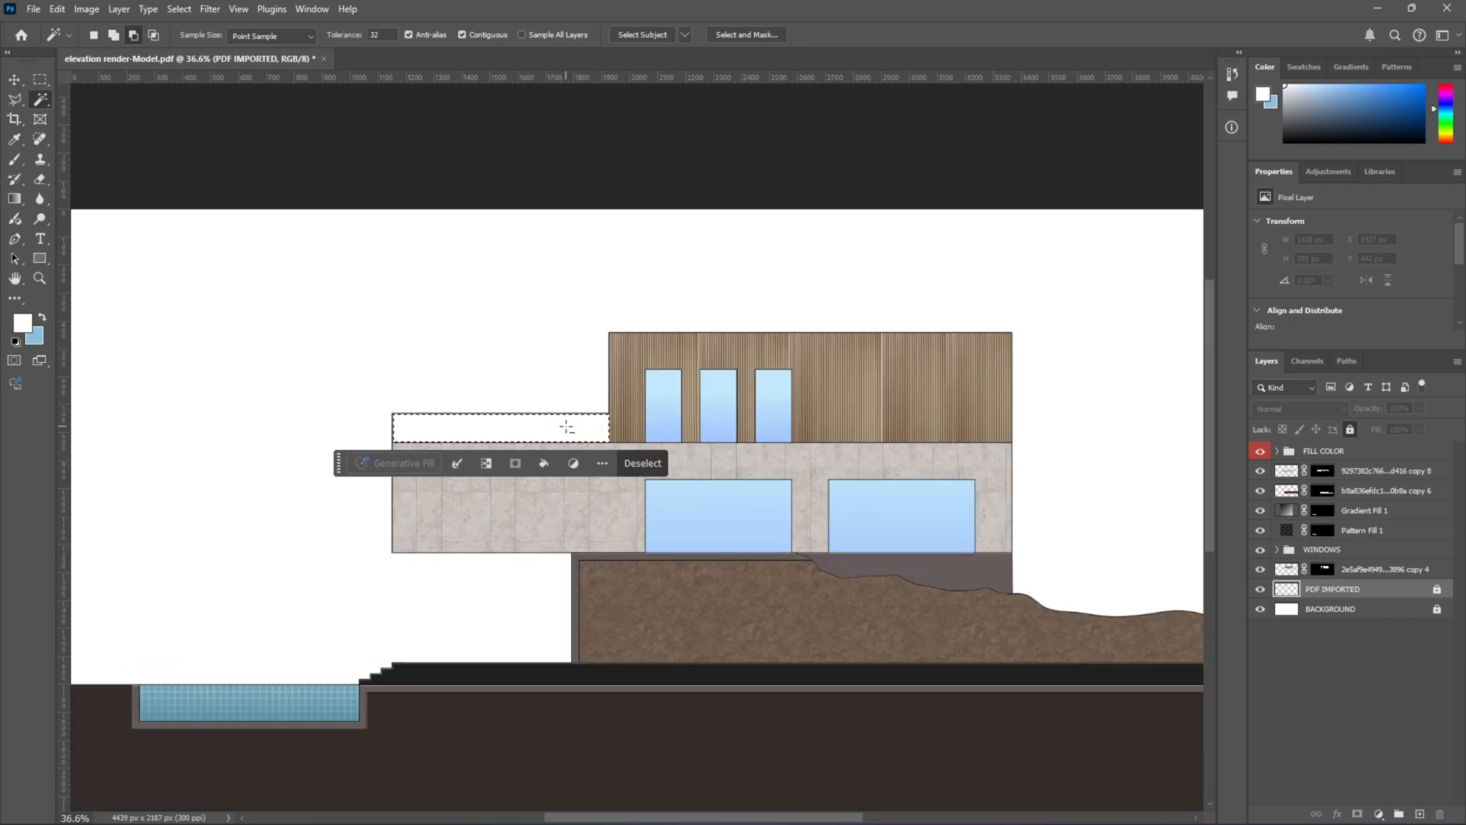
# Step: Fill the selected railing strip with a light blue b7defc Solid Color fill layer
pyautogui.click(1378, 813)
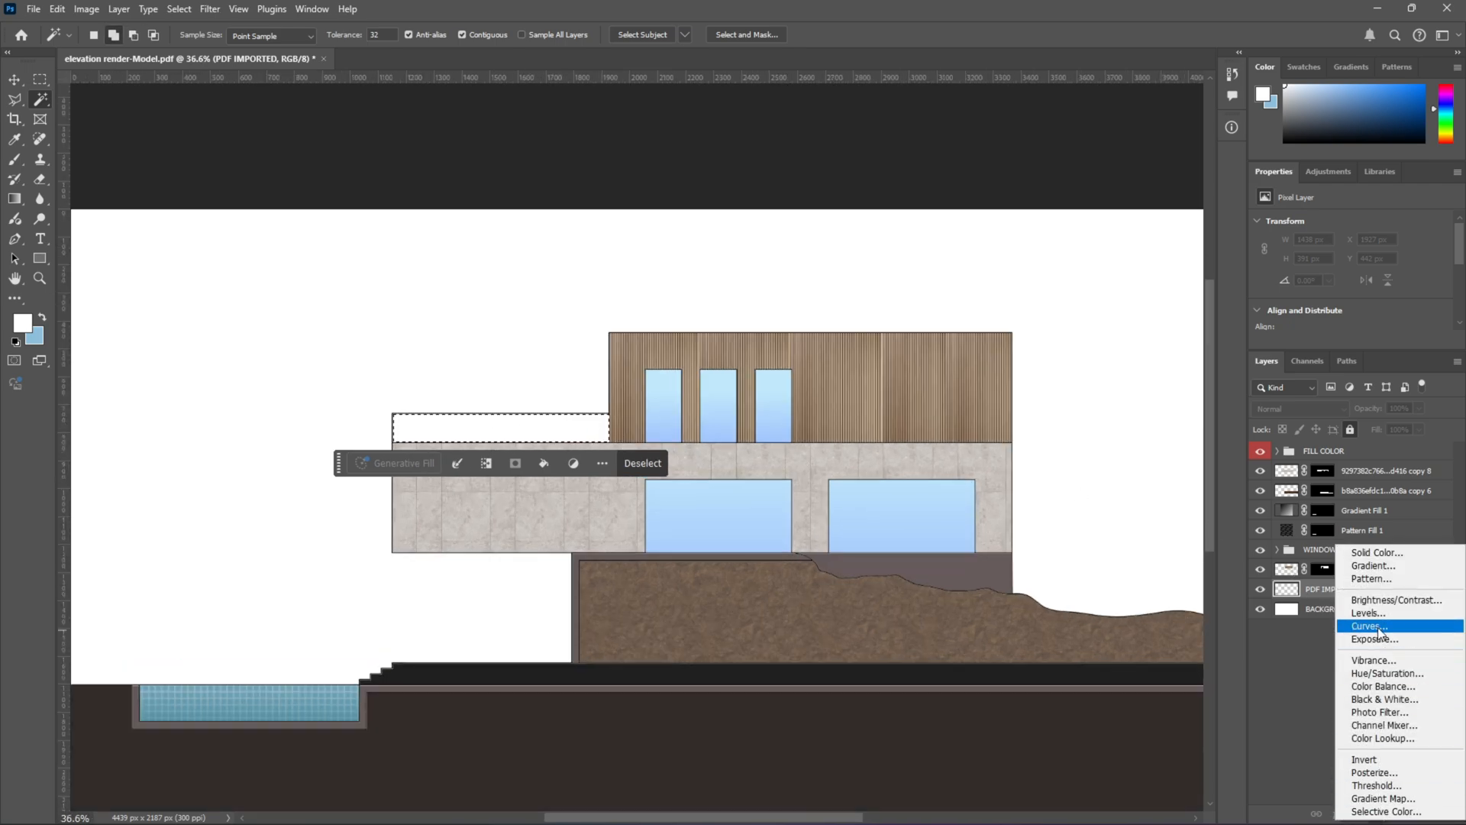
pyautogui.click(1369, 553)
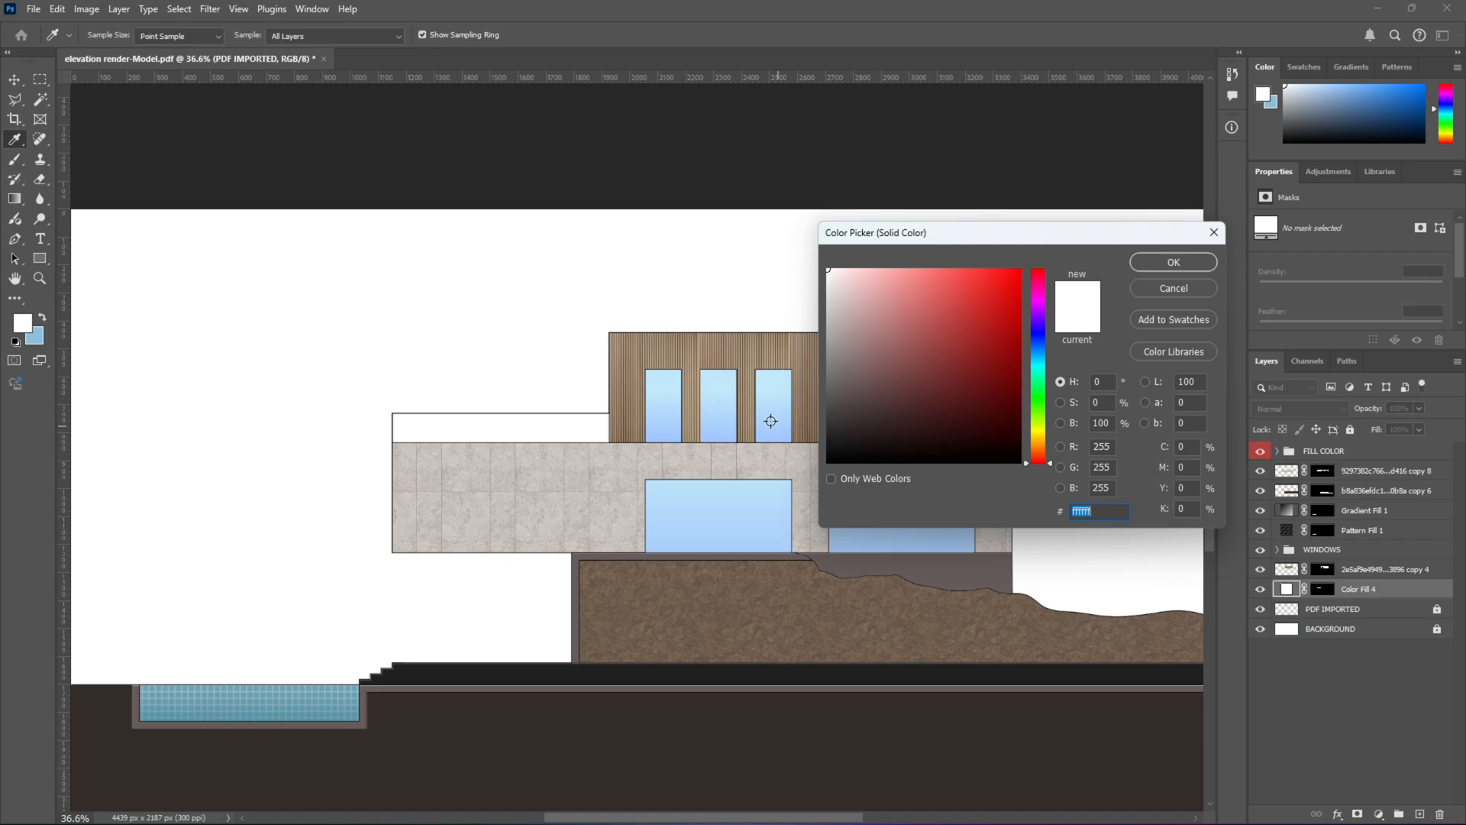
pyautogui.click(1032, 356)
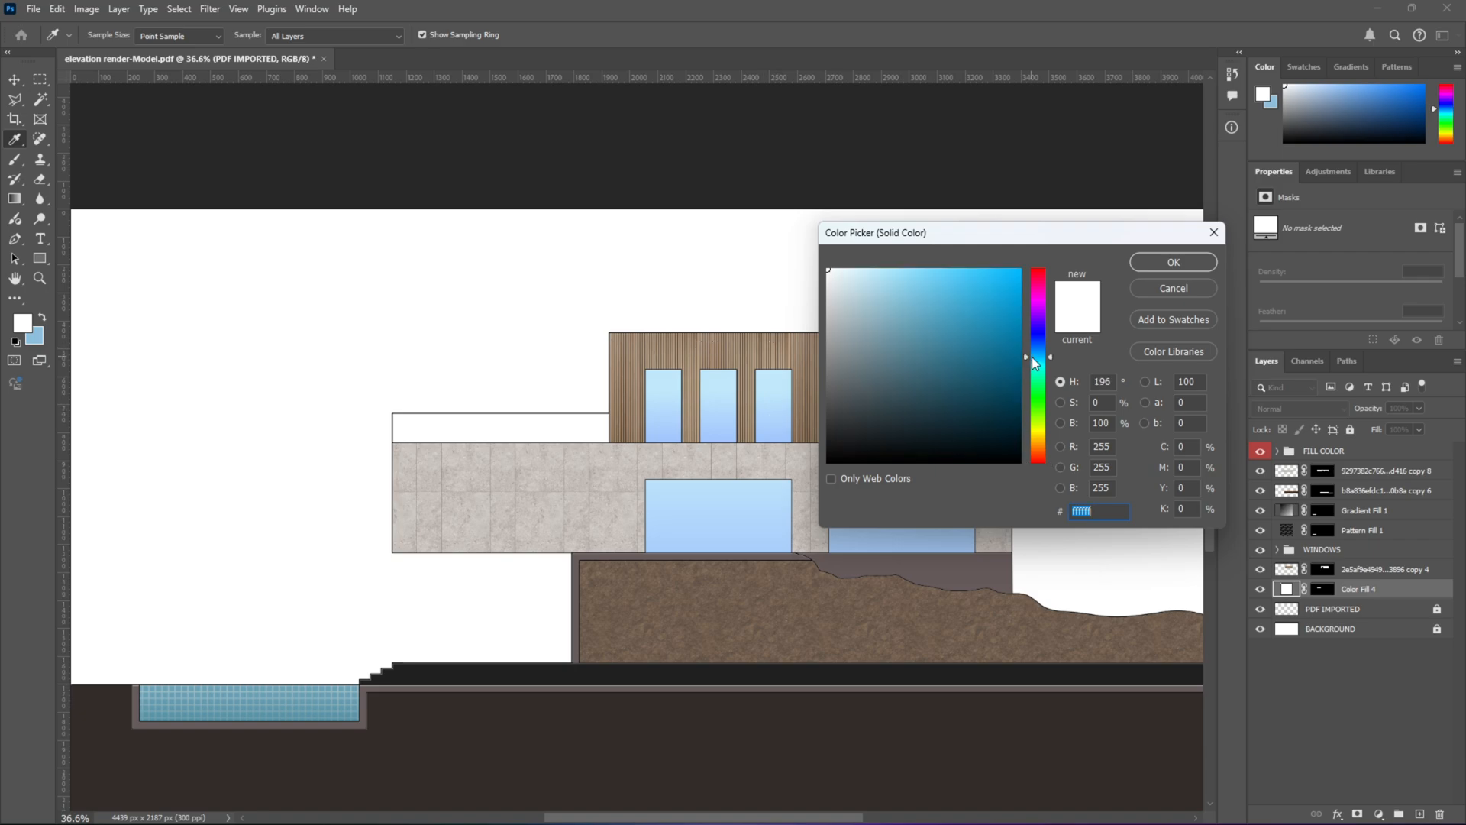
pyautogui.click(854, 322)
pyautogui.moveTo(855, 322); pyautogui.dragTo(872, 288)
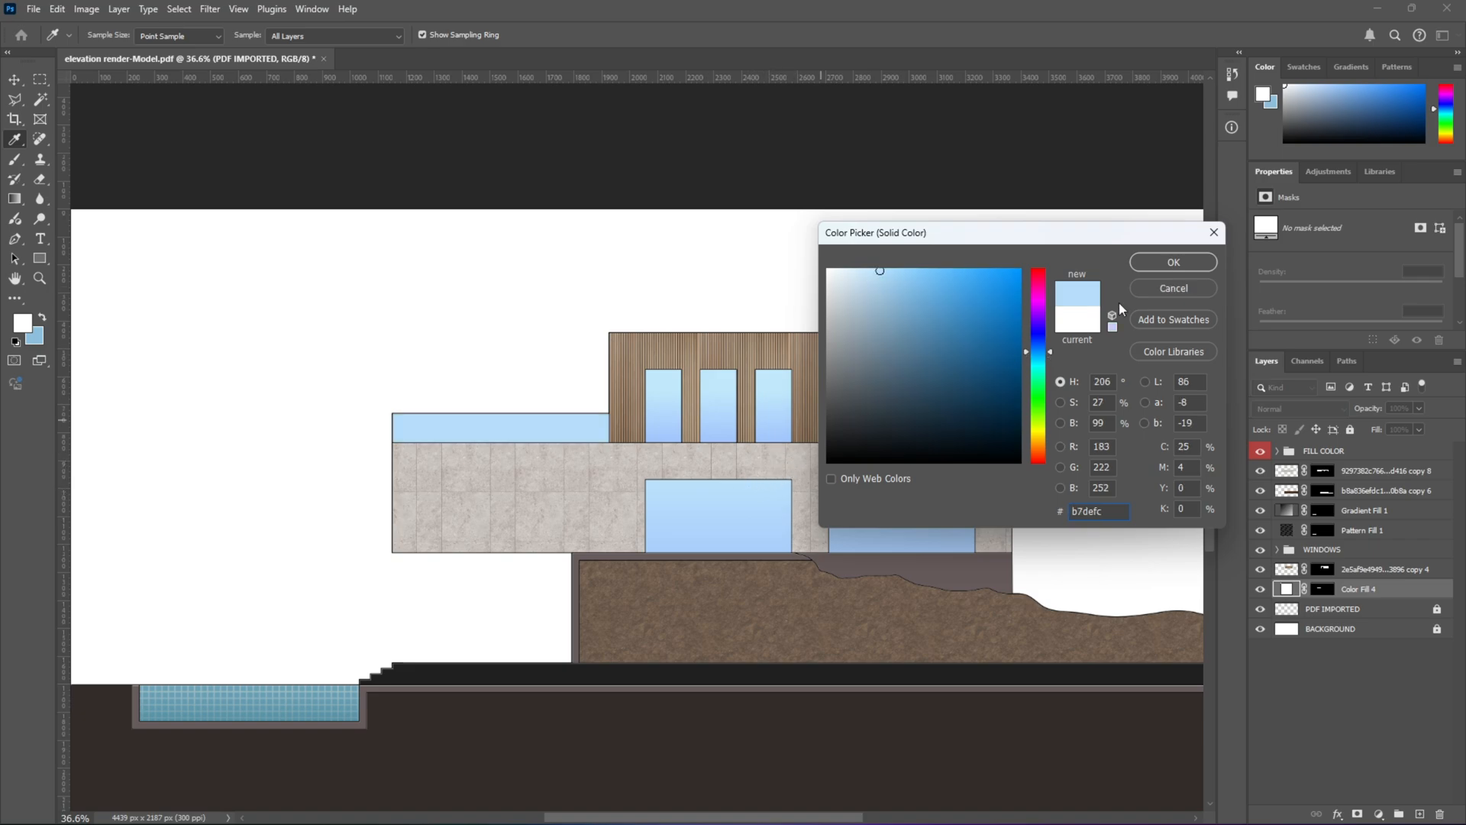
pyautogui.click(1172, 262)
pyautogui.scroll(-2, 686, 390)
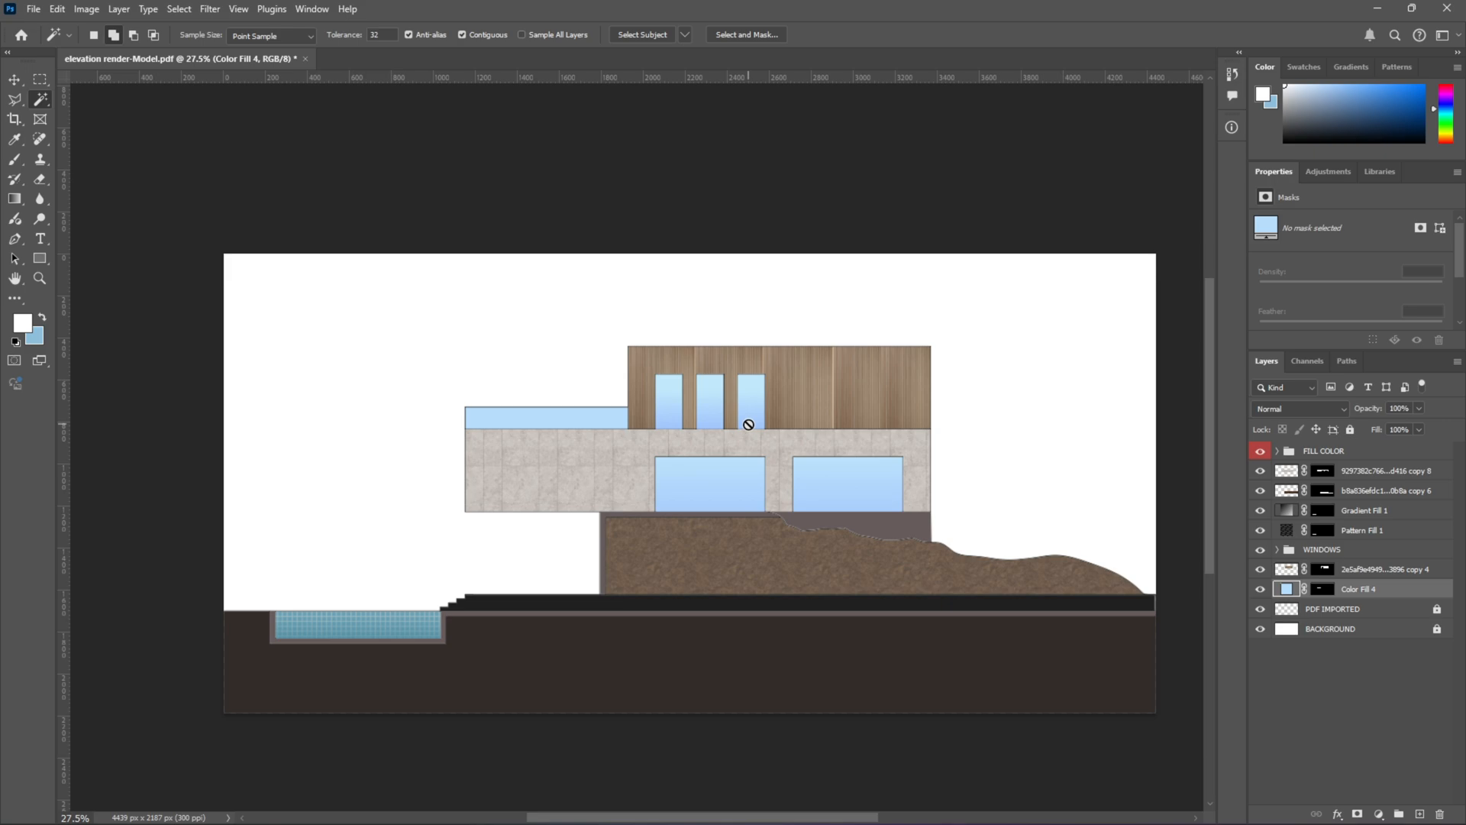
pyautogui.scroll(1, 744, 425)
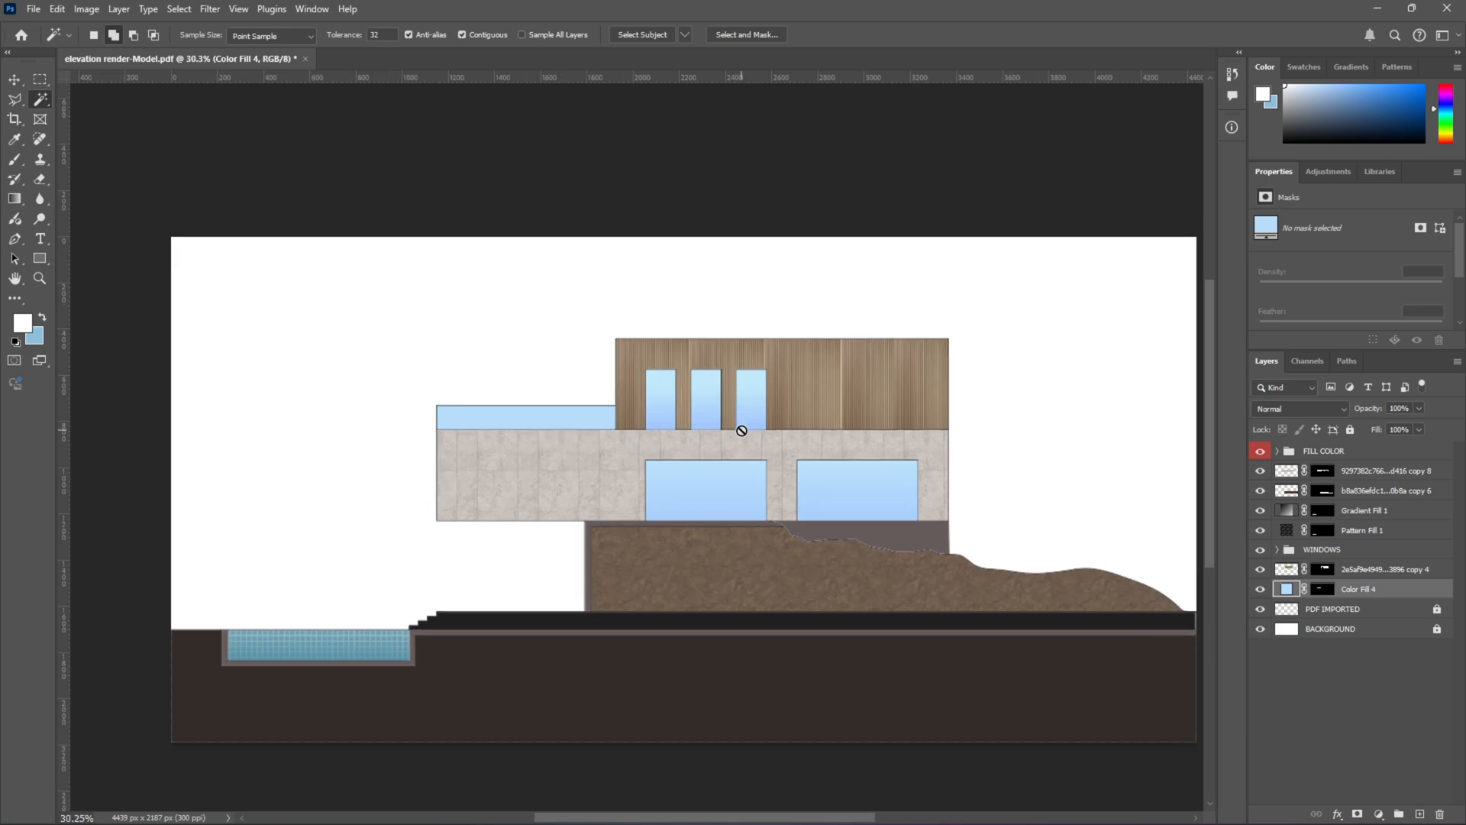
pyautogui.scroll(-1, 742, 432)
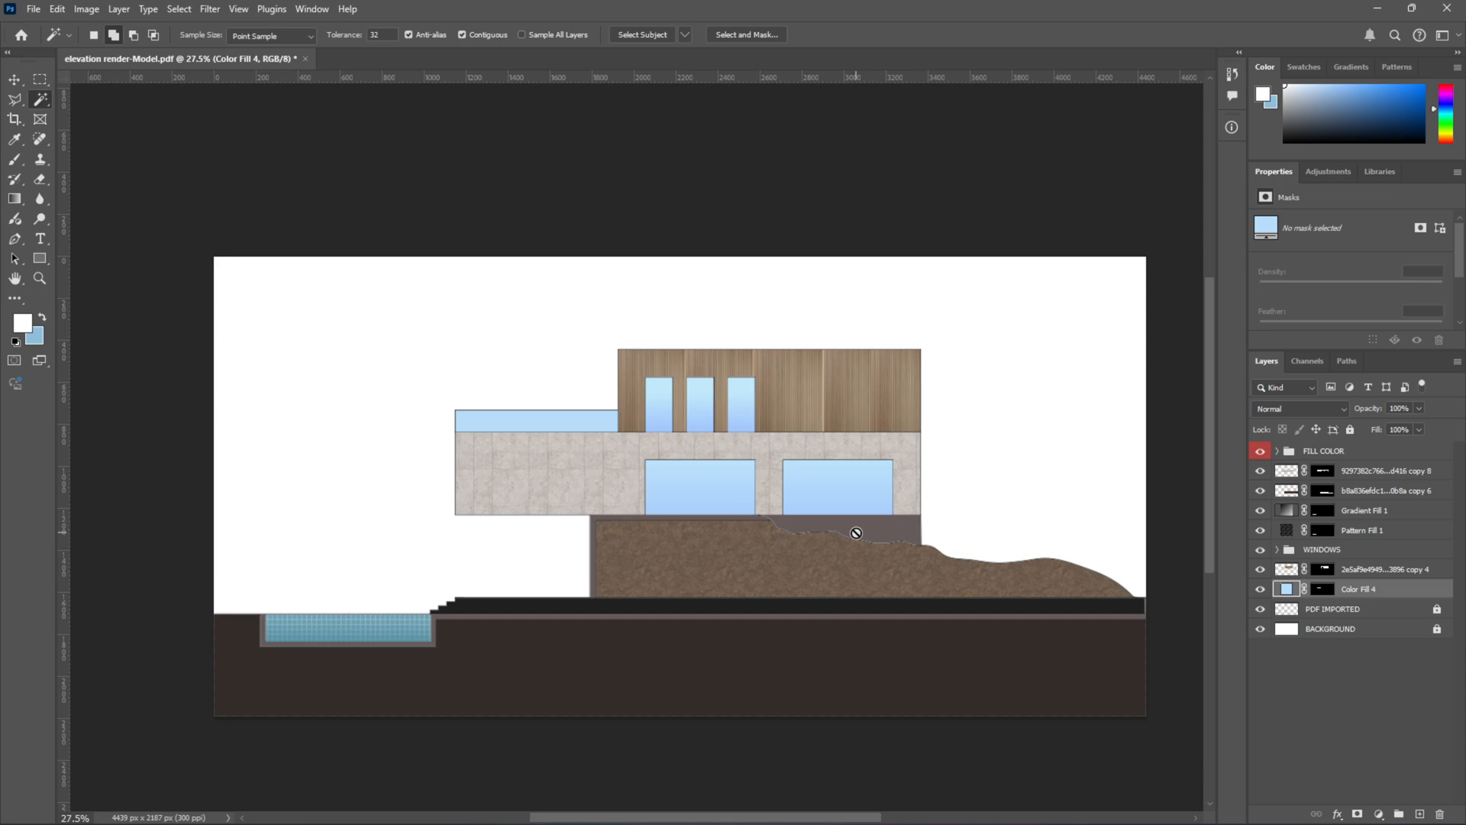
pyautogui.scroll(-1, 664, 527)
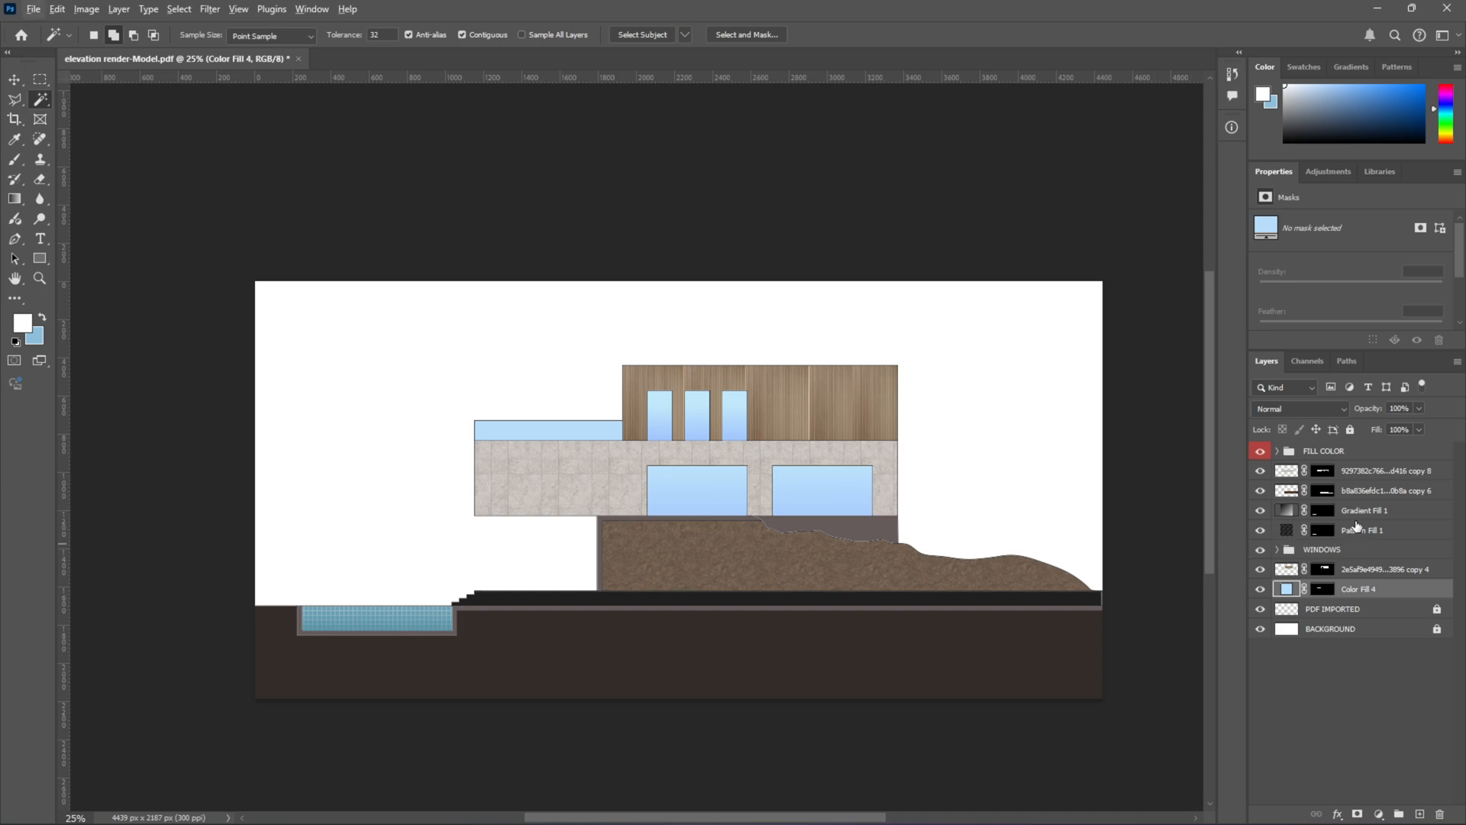
# Step: Group the two uppermost texture layers, name the group TEXTURES and label it orange
pyautogui.click(1350, 479)
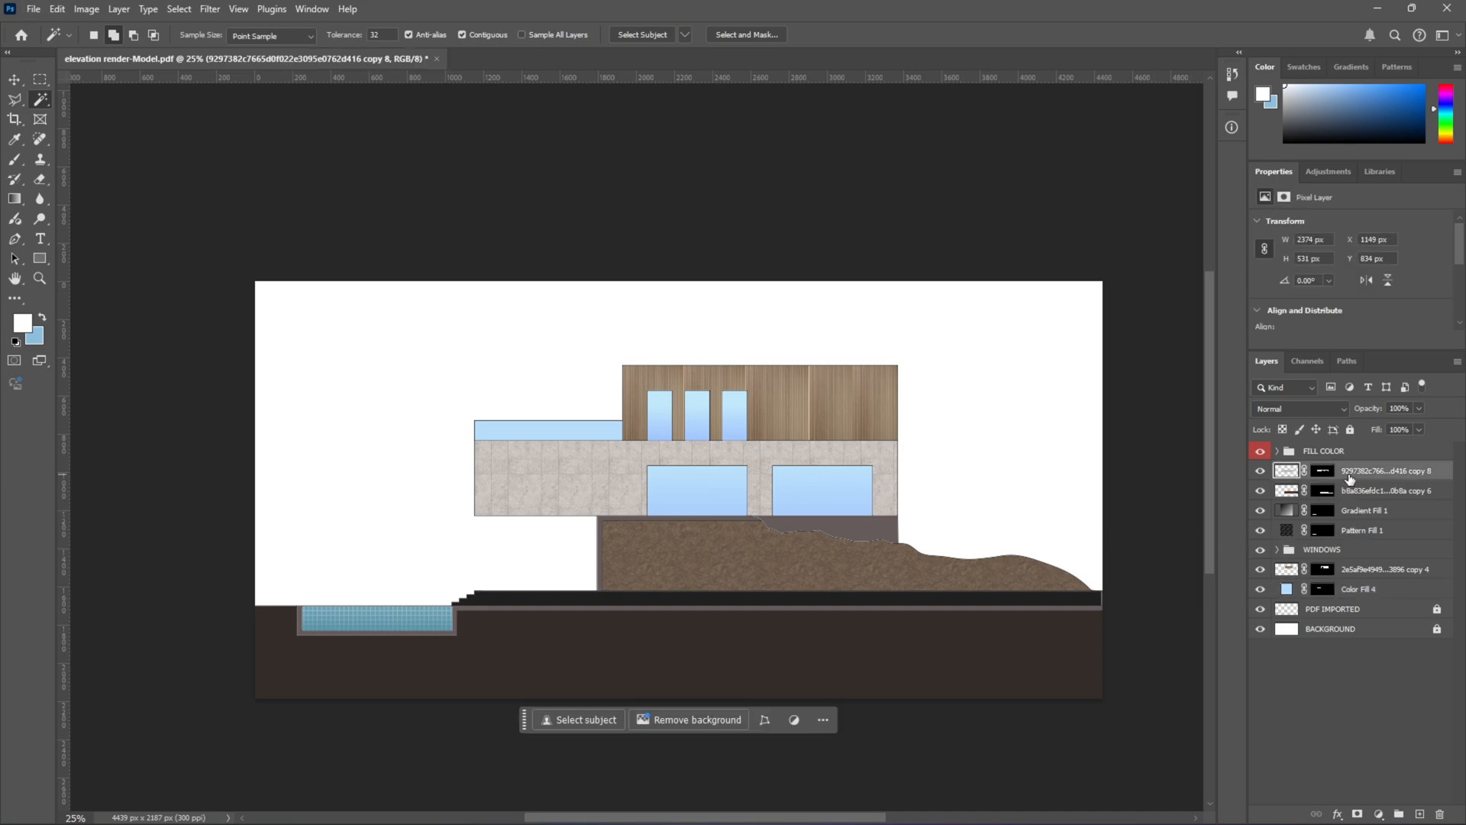
pyautogui.keyDown('shift'); pyautogui.click(1355, 495); pyautogui.keyUp('shift')
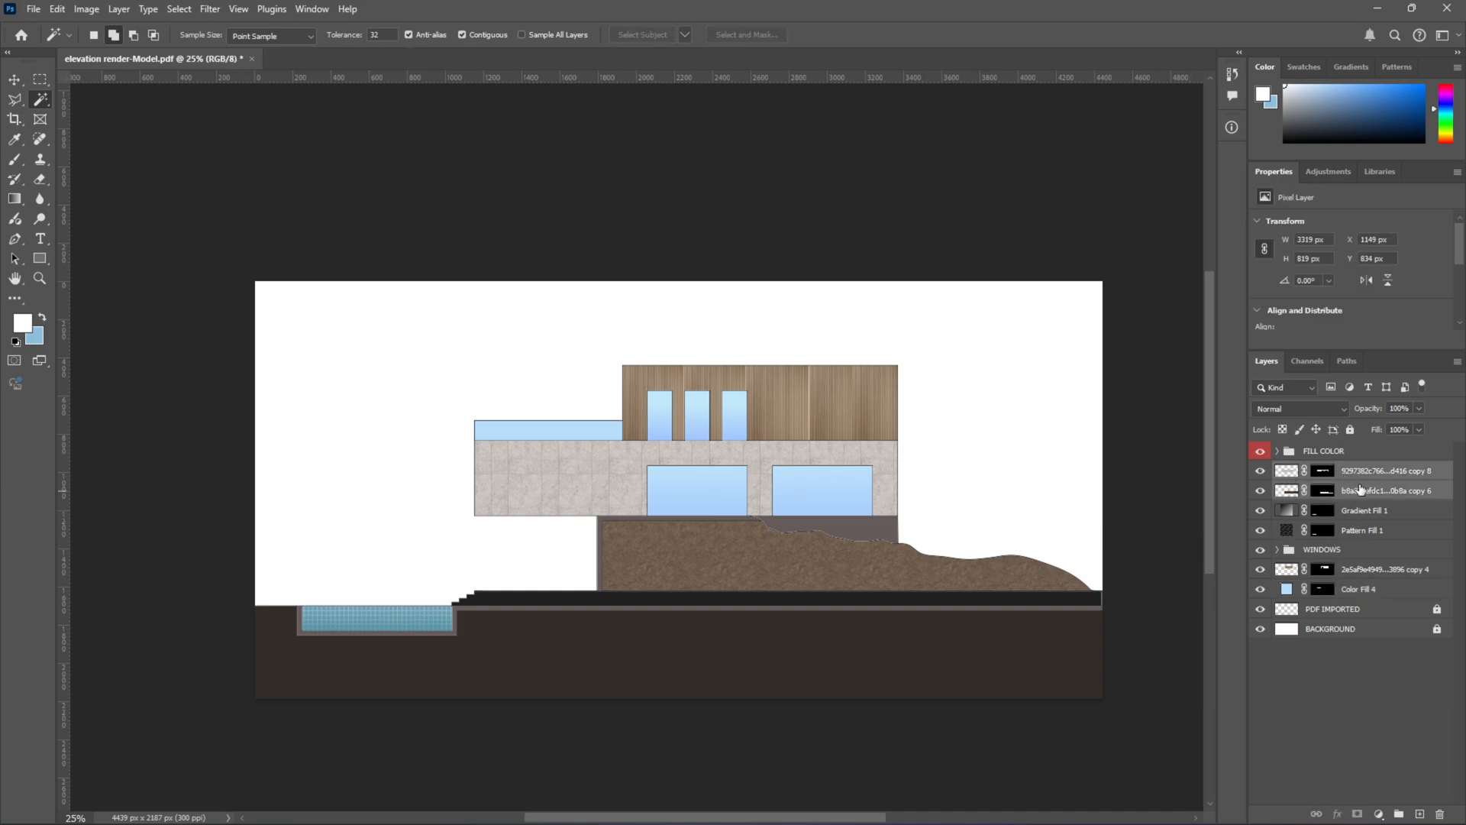
pyautogui.click(1404, 810)
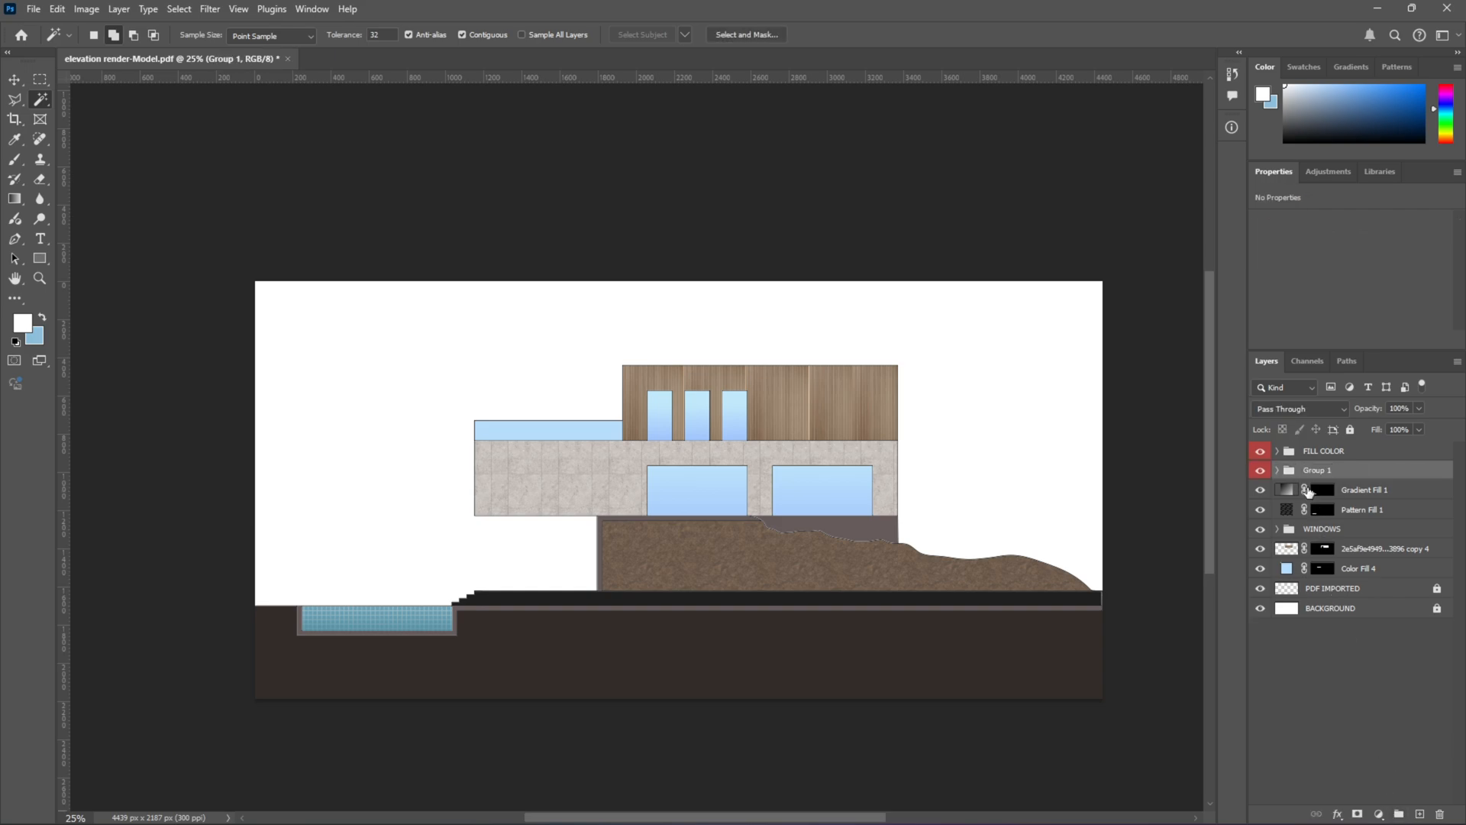
pyautogui.doubleClick(1310, 472)
pyautogui.write('TEXTURES')
pyautogui.press('Return')
pyautogui.rightClick(1264, 471)
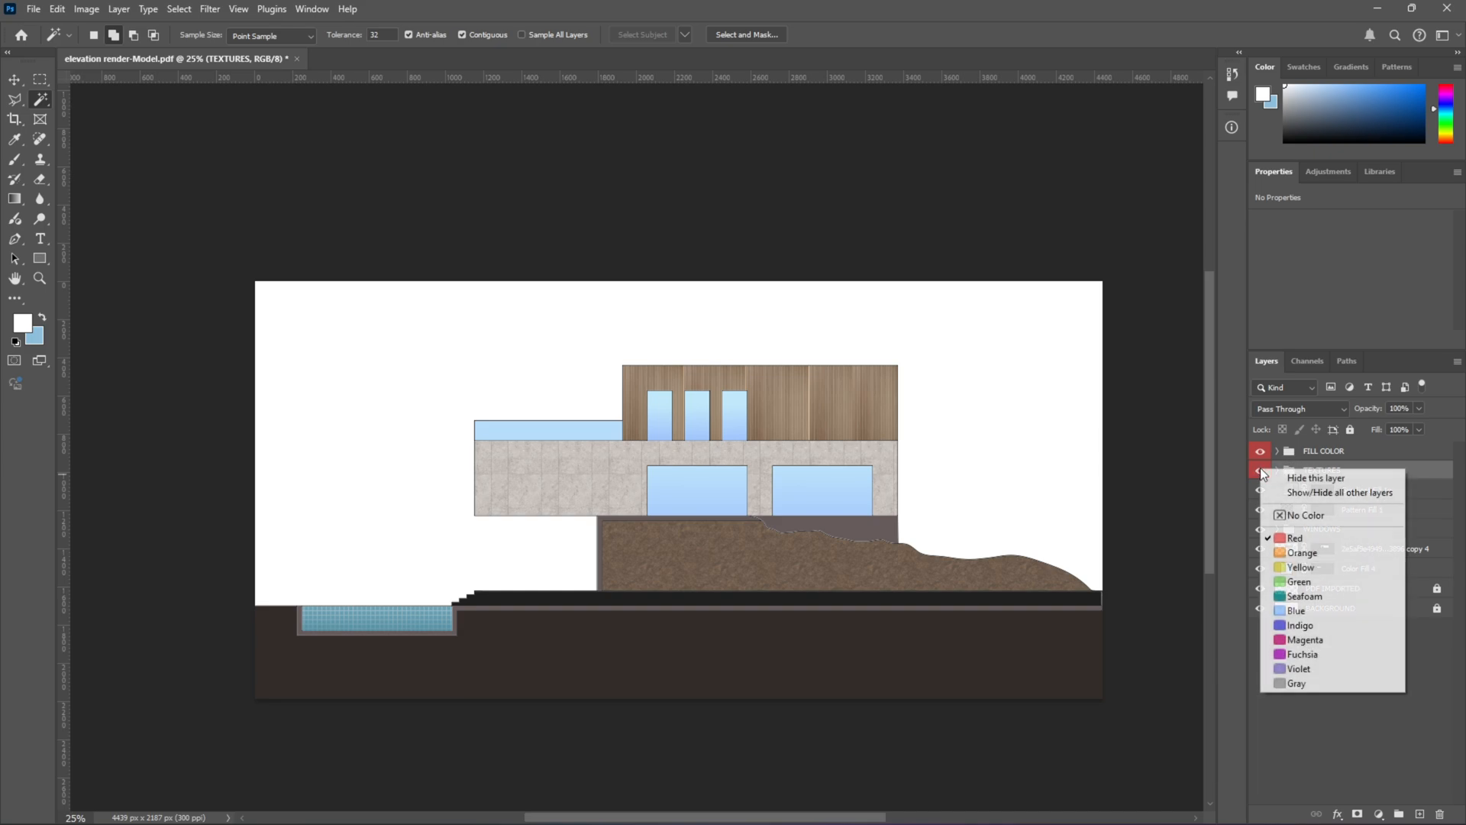
pyautogui.click(1299, 549)
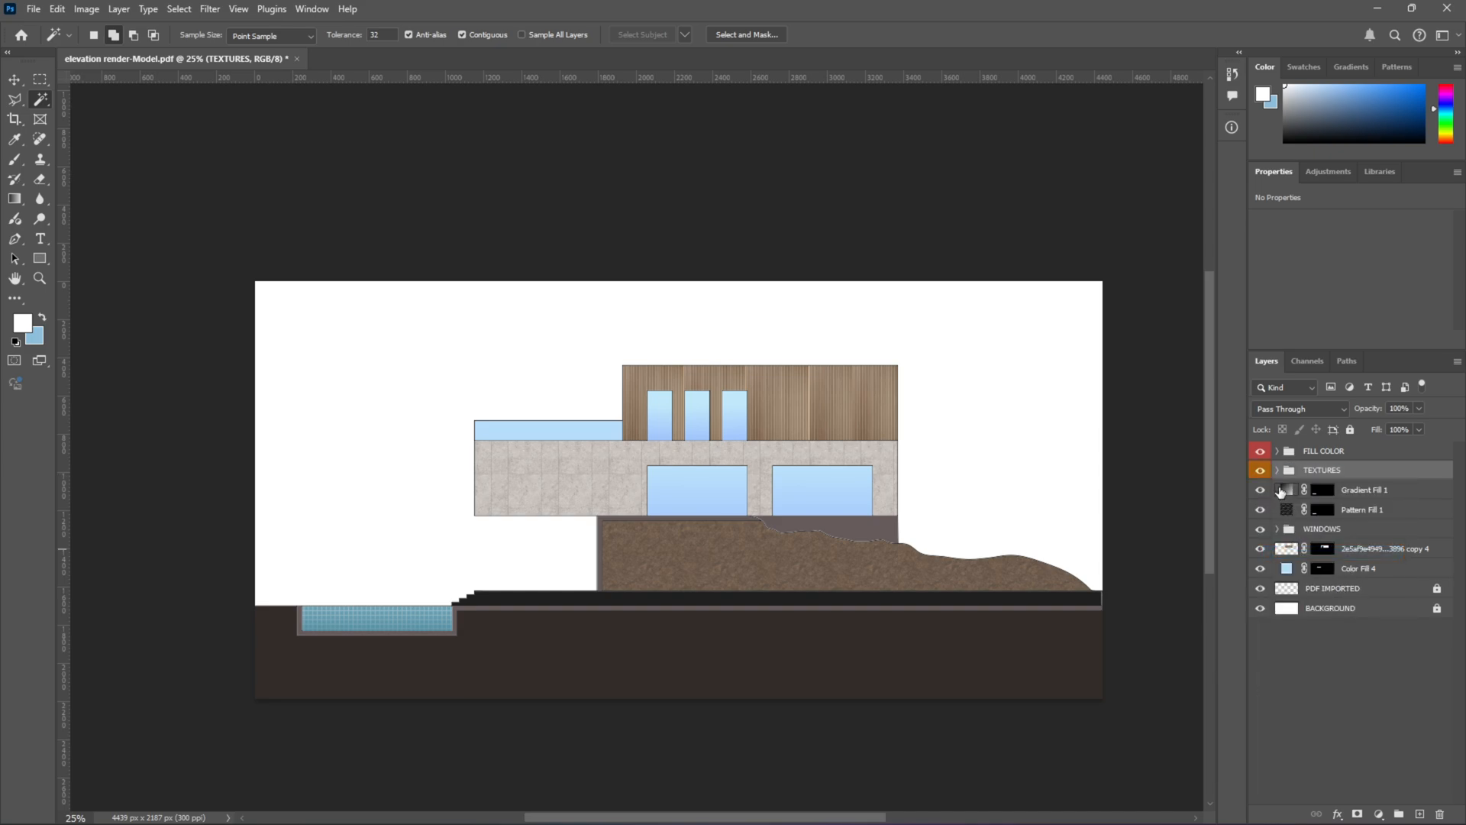
# Step: Move the railing's Color Fill 4 layer into the WINDOWS group and place that group directly below TEXTURES
pyautogui.click(1349, 570)
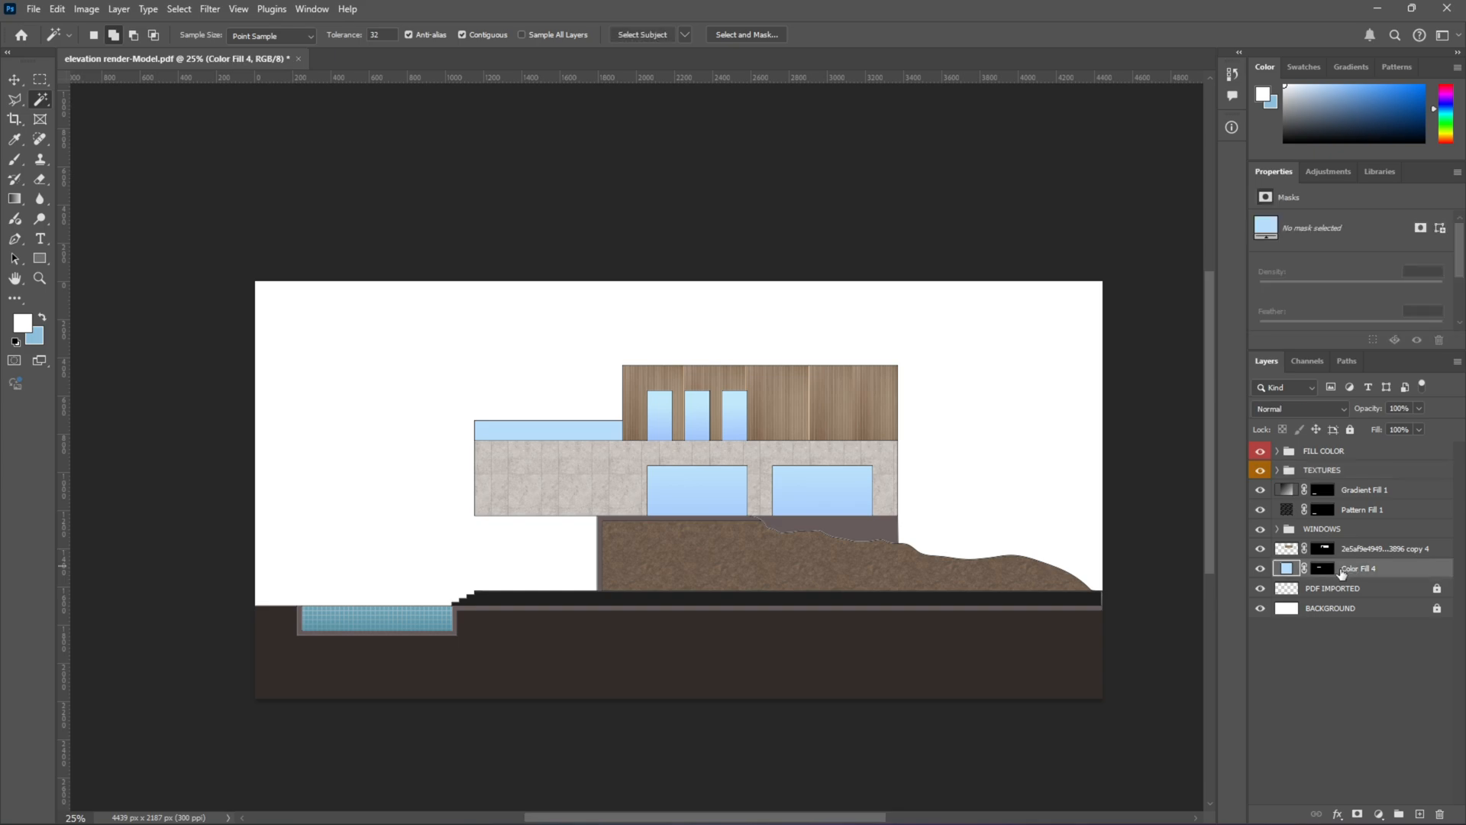
pyautogui.click(1260, 569)
pyautogui.click(1260, 569)
pyautogui.moveTo(1353, 569); pyautogui.dragTo(1326, 480)
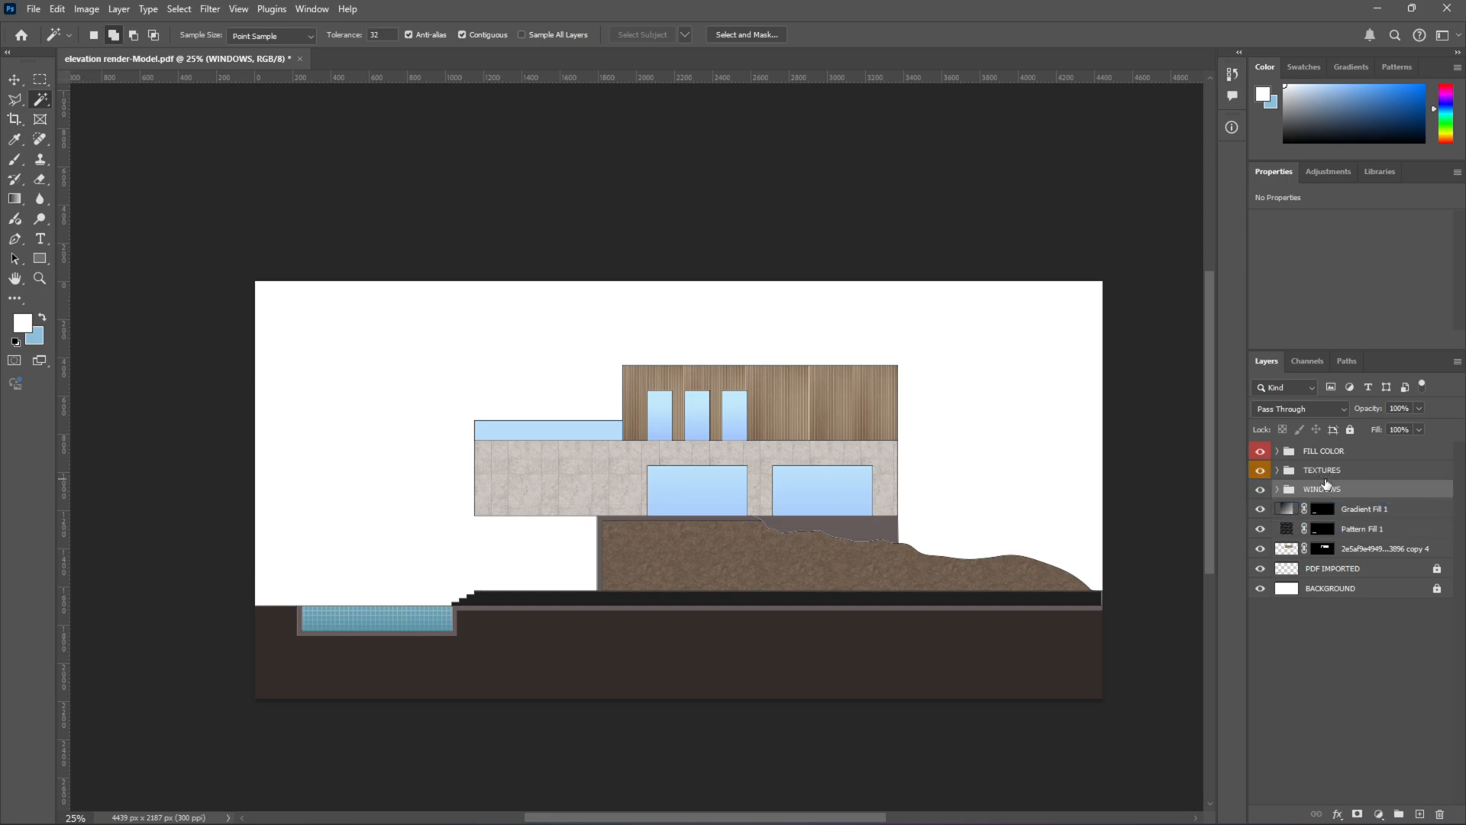
# Step: Group the Gradient Fill 1 and Pattern Fill 1 layers and name the group POOL
pyautogui.click(1349, 511)
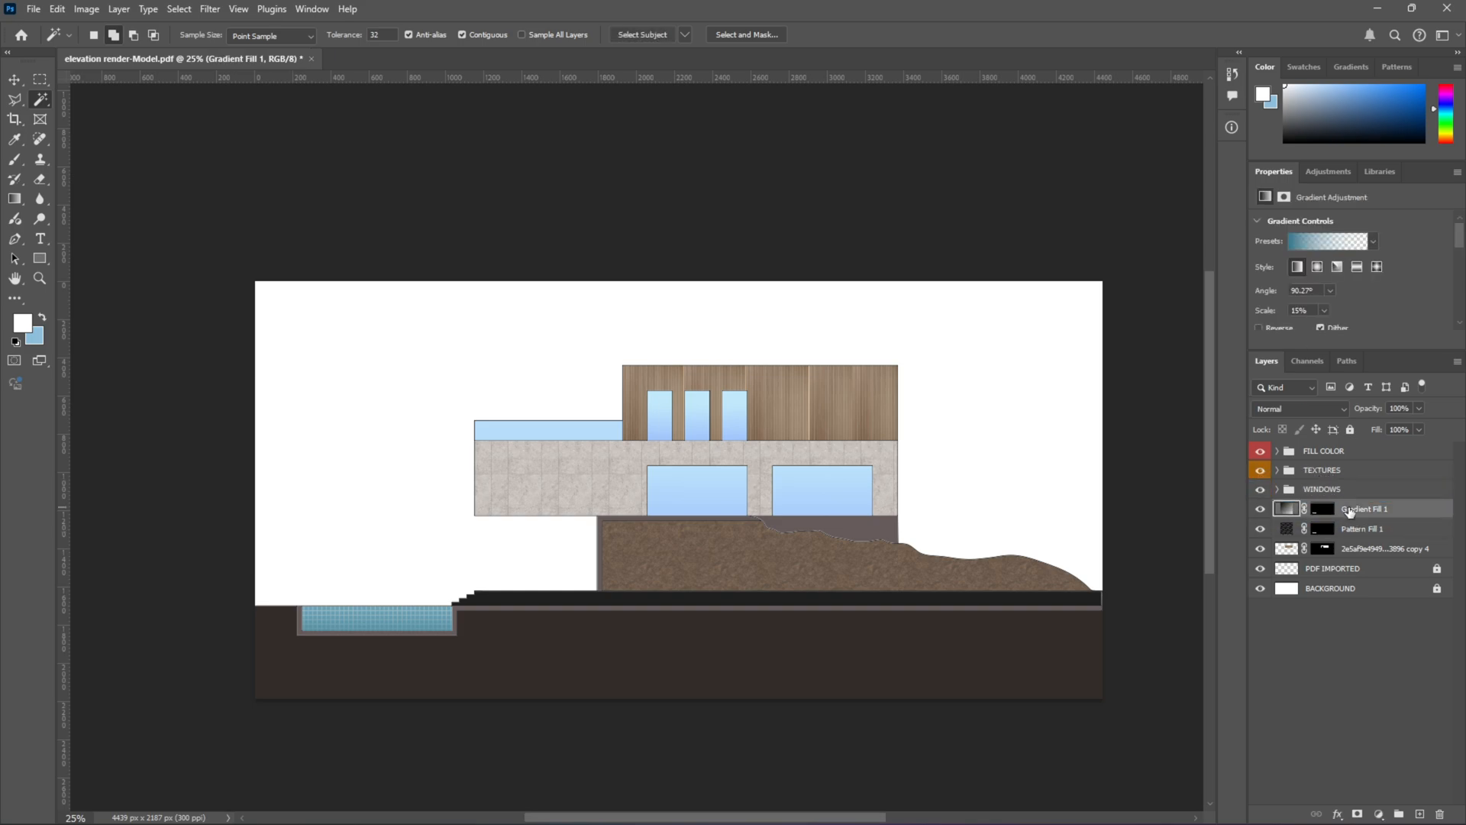
pyautogui.click(1260, 509)
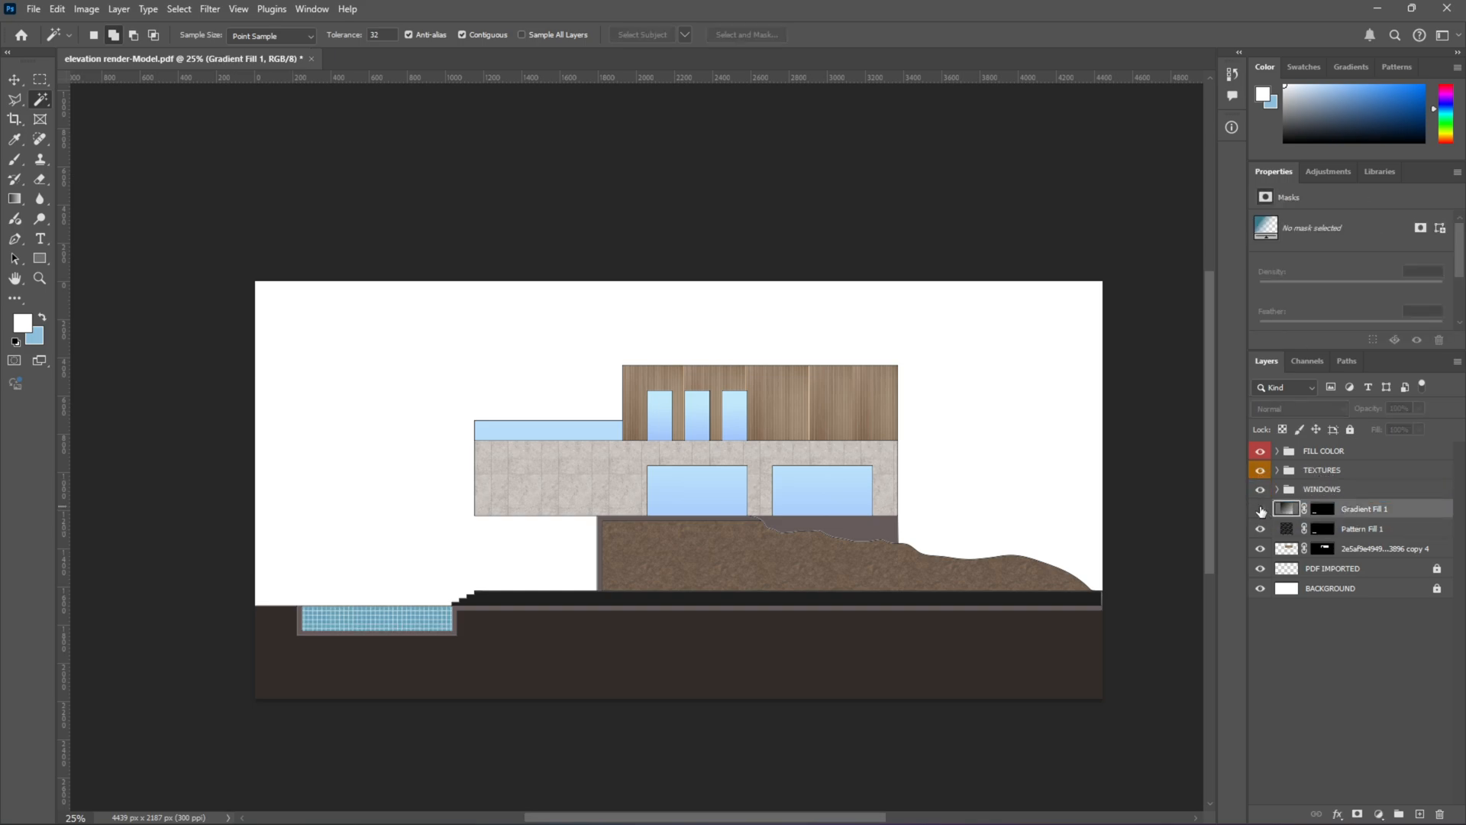
pyautogui.keyDown('shift'); pyautogui.click(1350, 528); pyautogui.keyUp('shift')
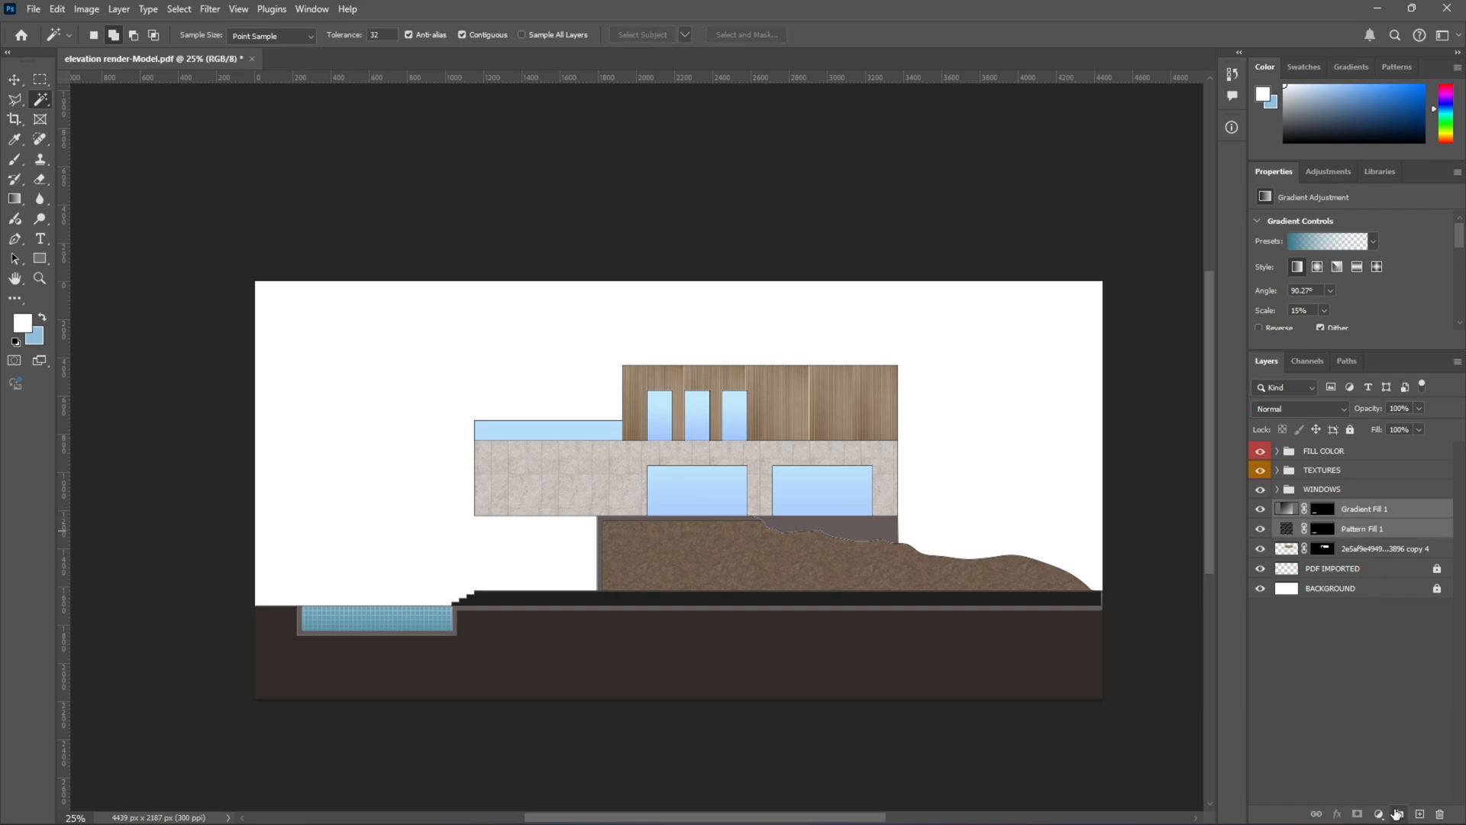
pyautogui.click(1396, 814)
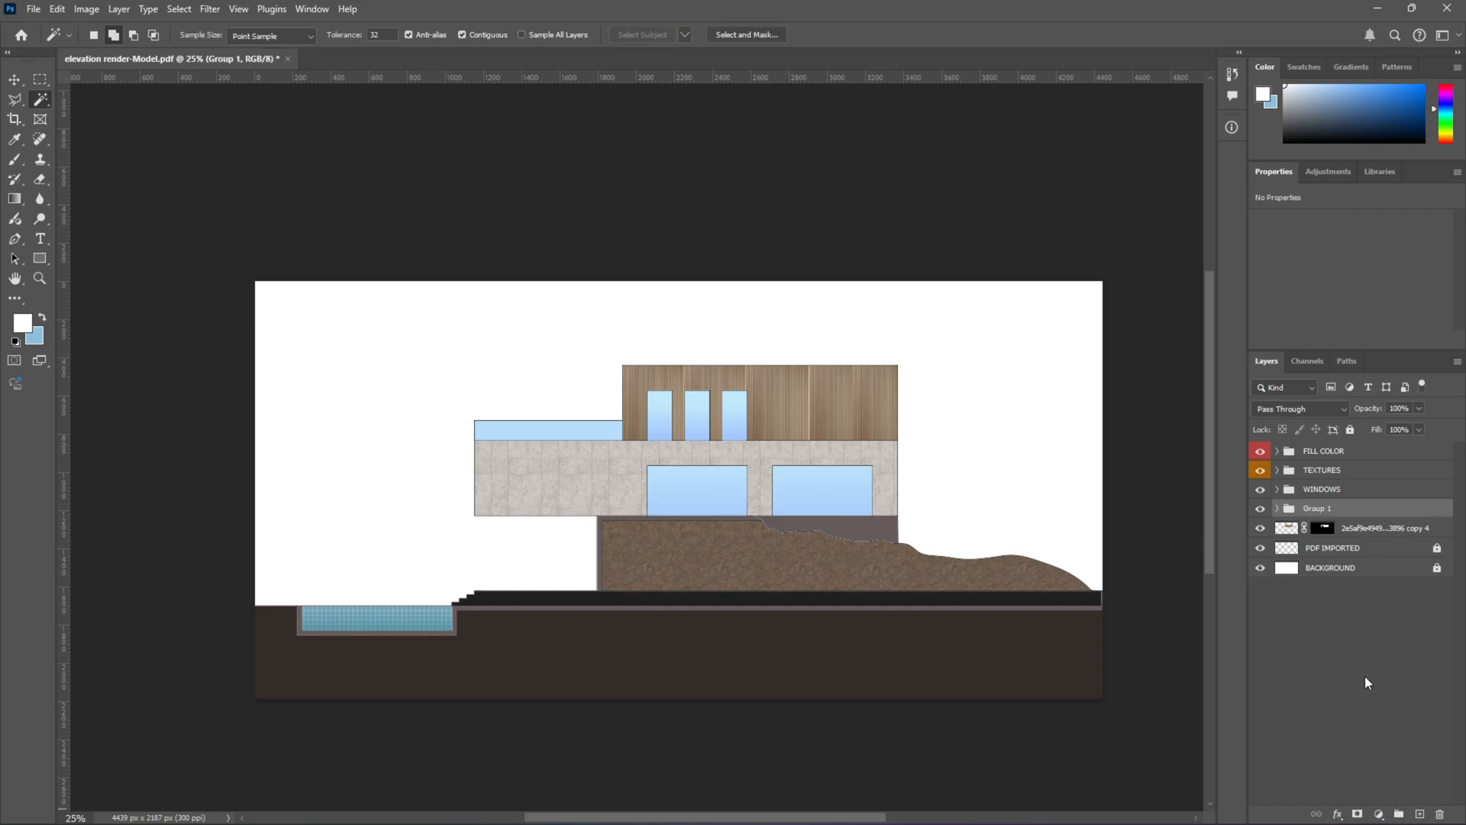
pyautogui.doubleClick(1312, 510)
pyautogui.write('POOL')
pyautogui.press('Return')
# Step: Toggle the wood slat layer's visibility to identify it and move it into the TEXTURES group
pyautogui.click(1261, 528)
pyautogui.click(1261, 528)
pyautogui.moveTo(1360, 530); pyautogui.dragTo(1345, 475)
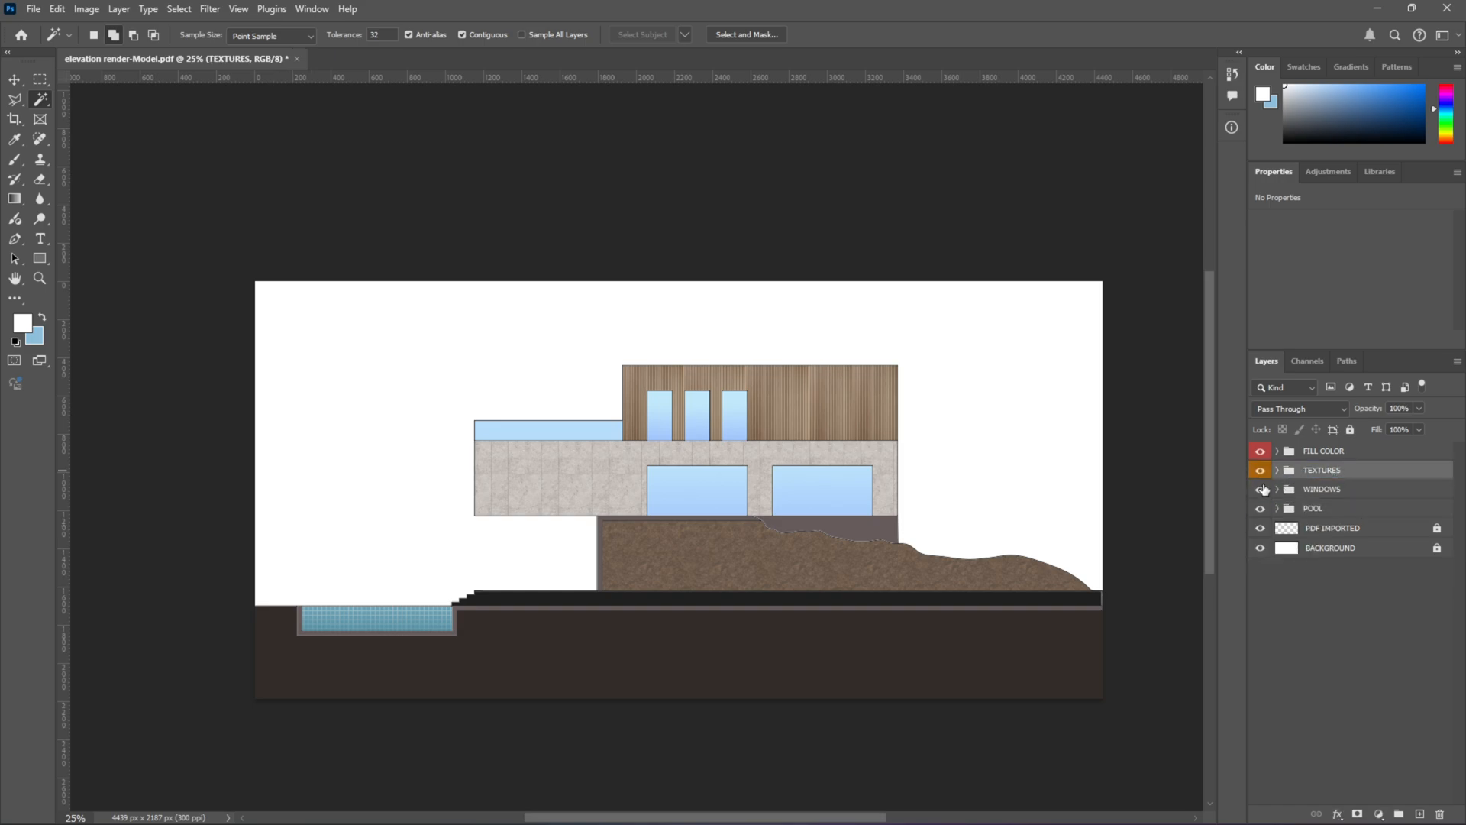
# Step: Label the WINDOWS group blue and the POOL group indigo, leaving no layer selected
pyautogui.rightClick(1263, 489)
pyautogui.click(1295, 627)
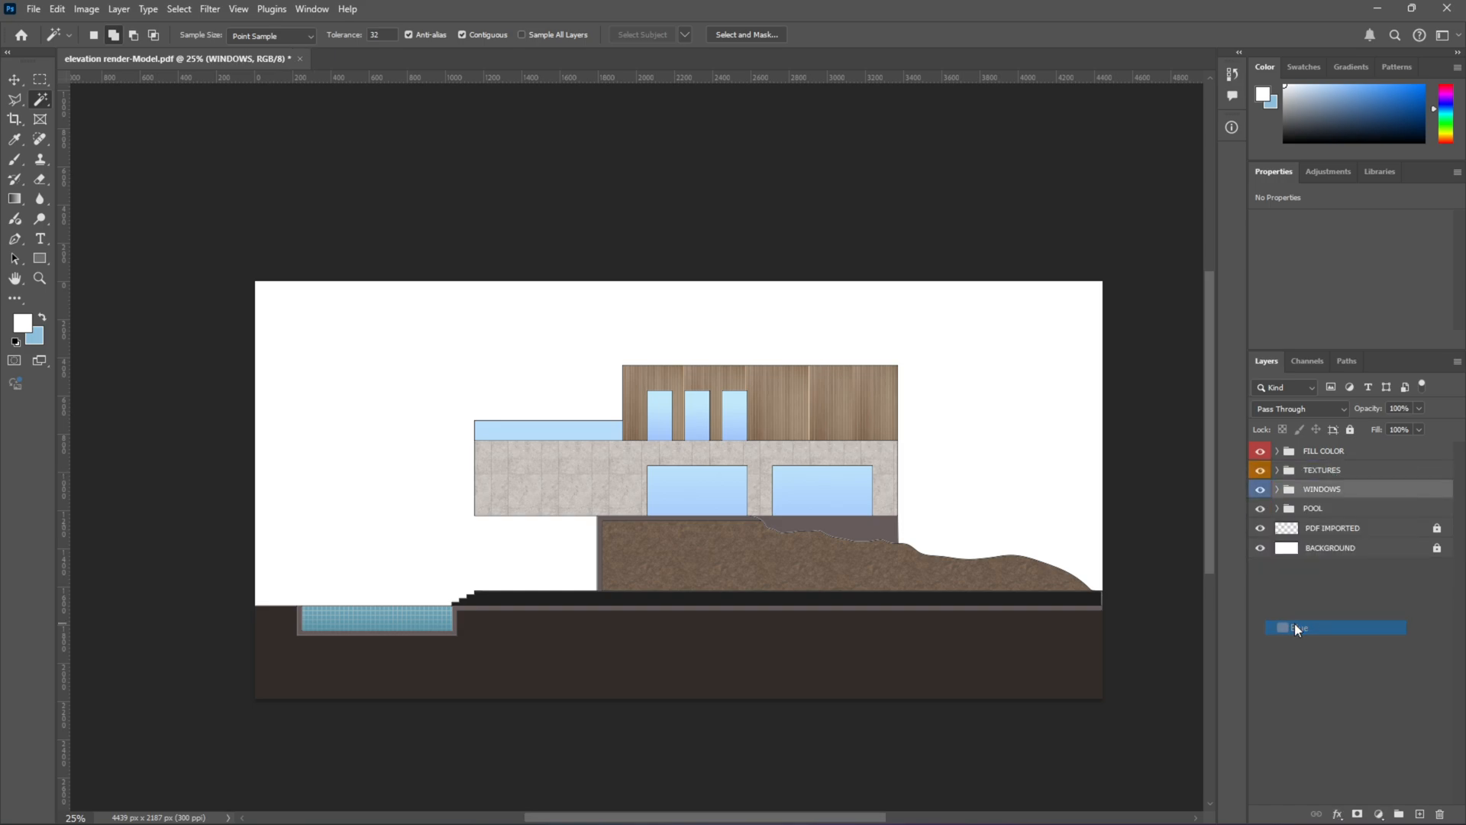
pyautogui.rightClick(1266, 513)
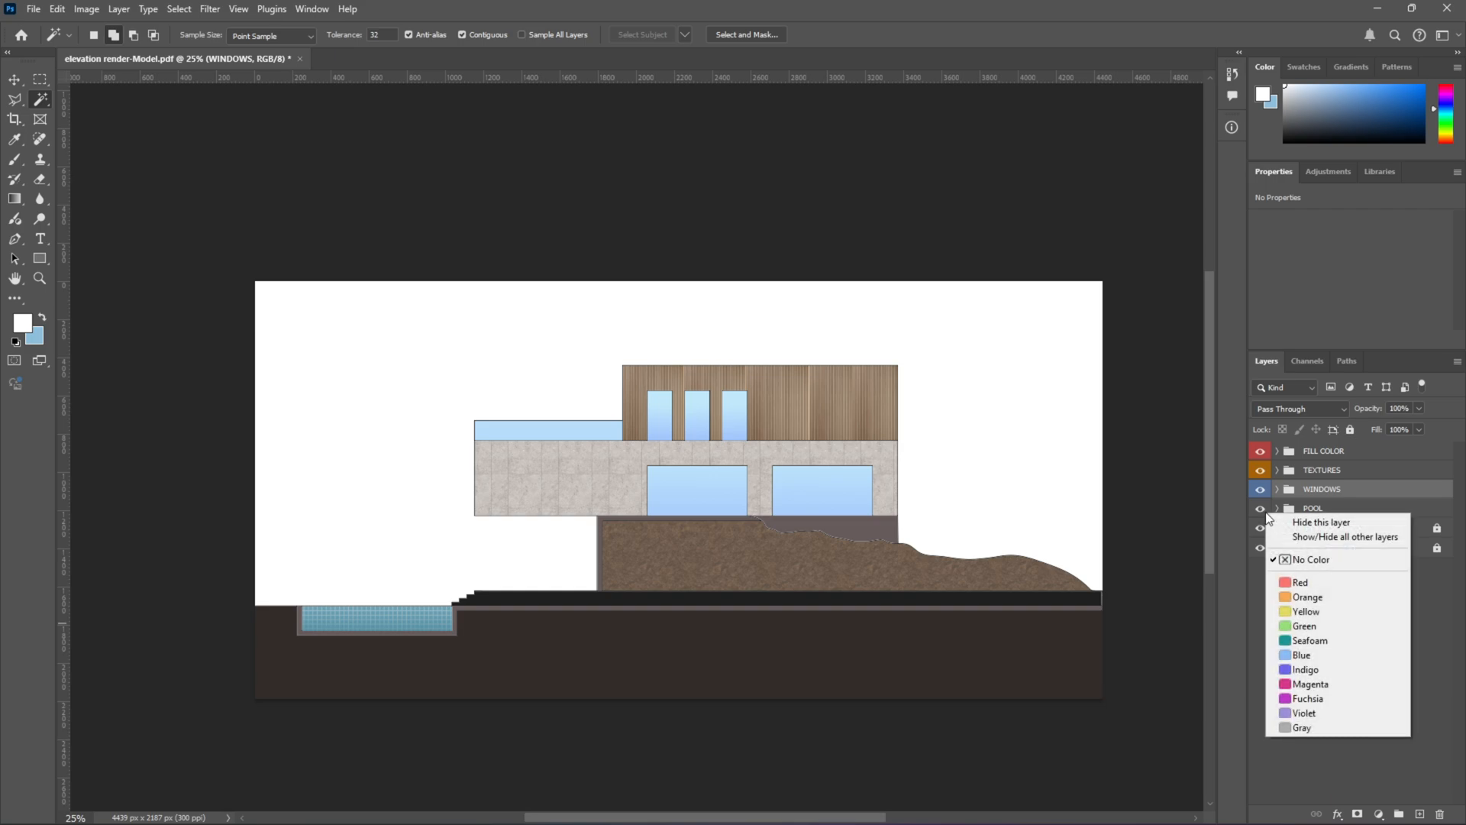
pyautogui.click(1315, 670)
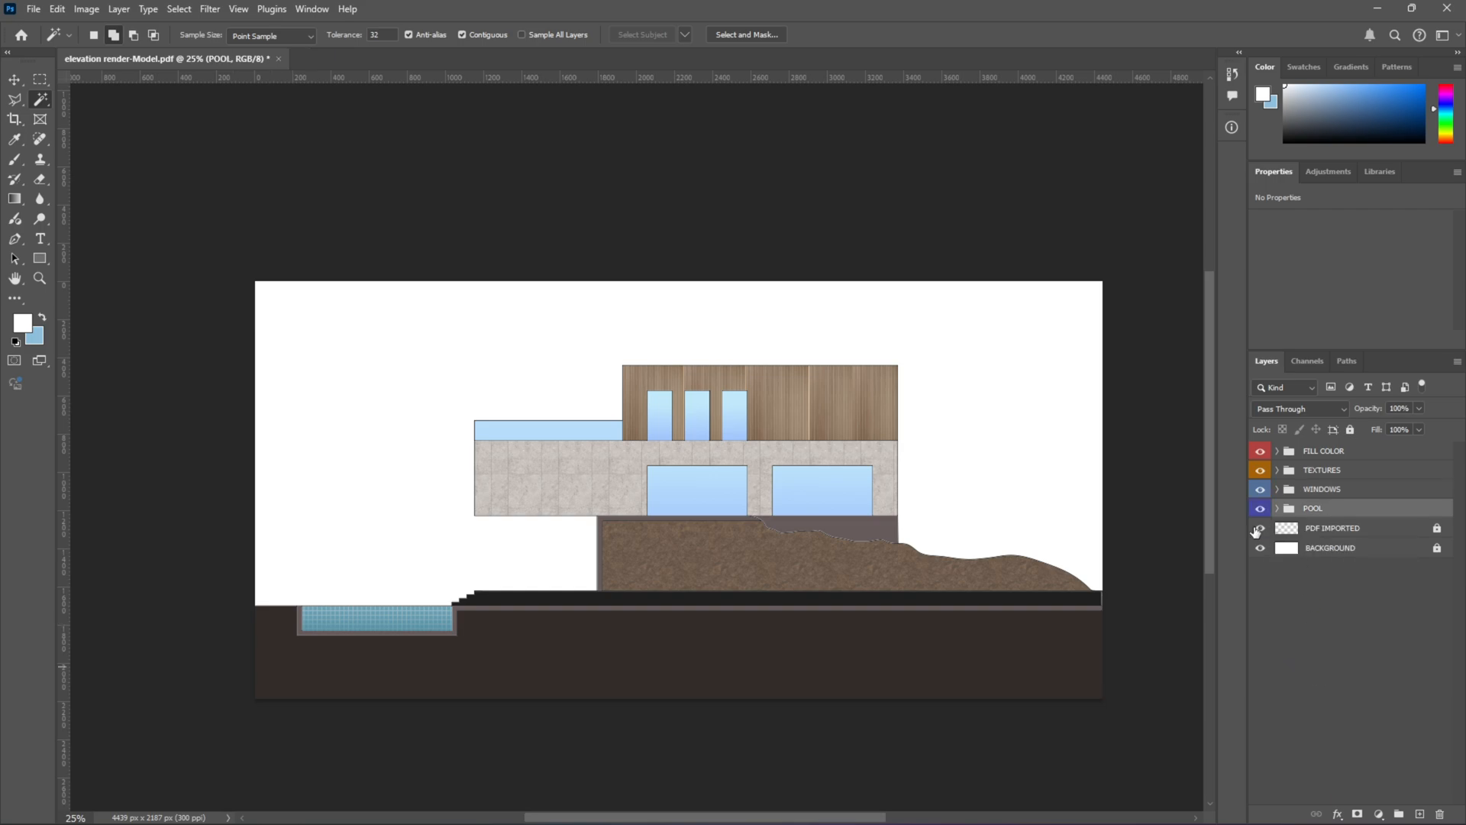
pyautogui.click(1327, 584)
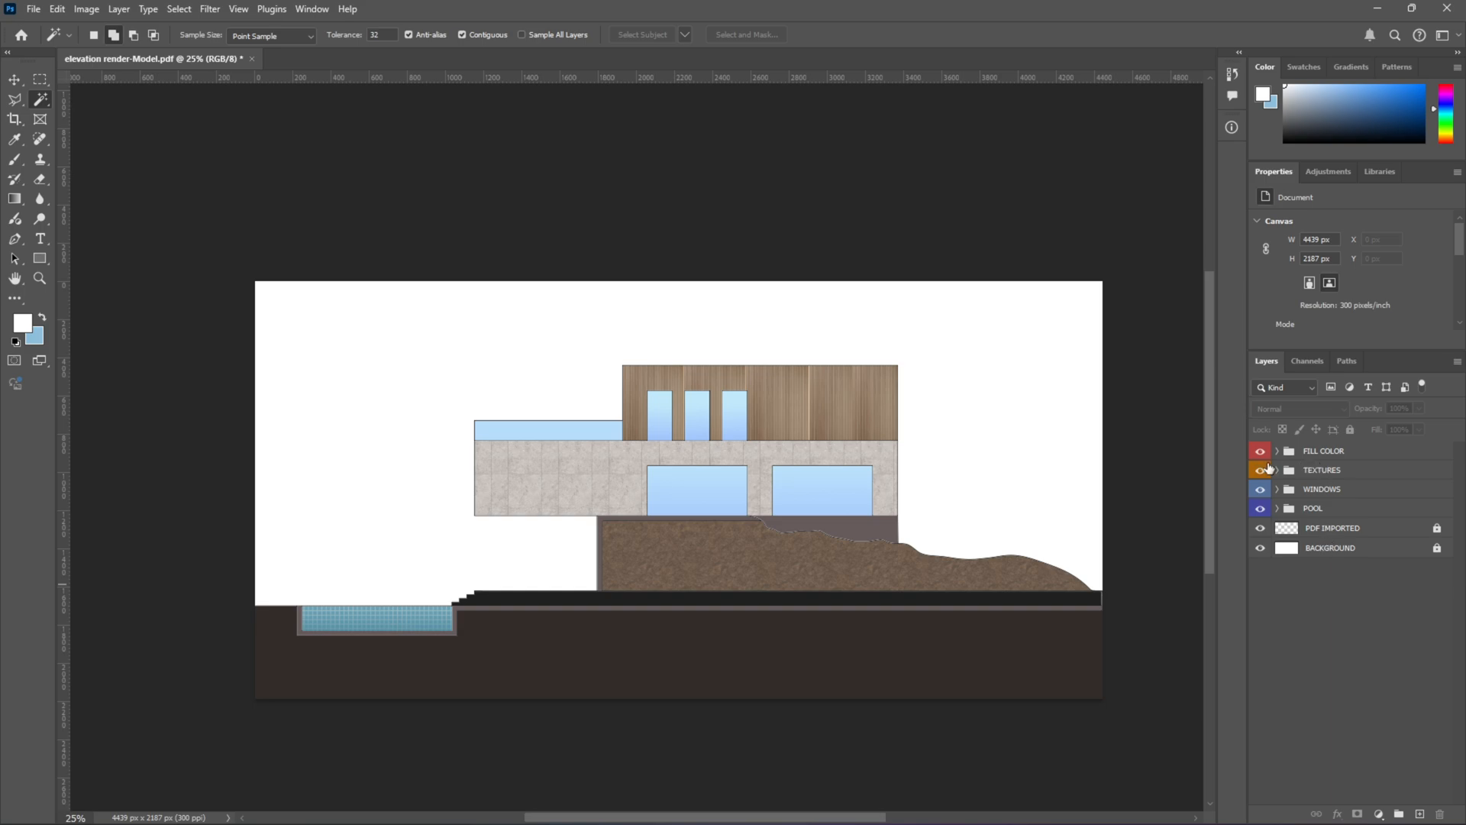
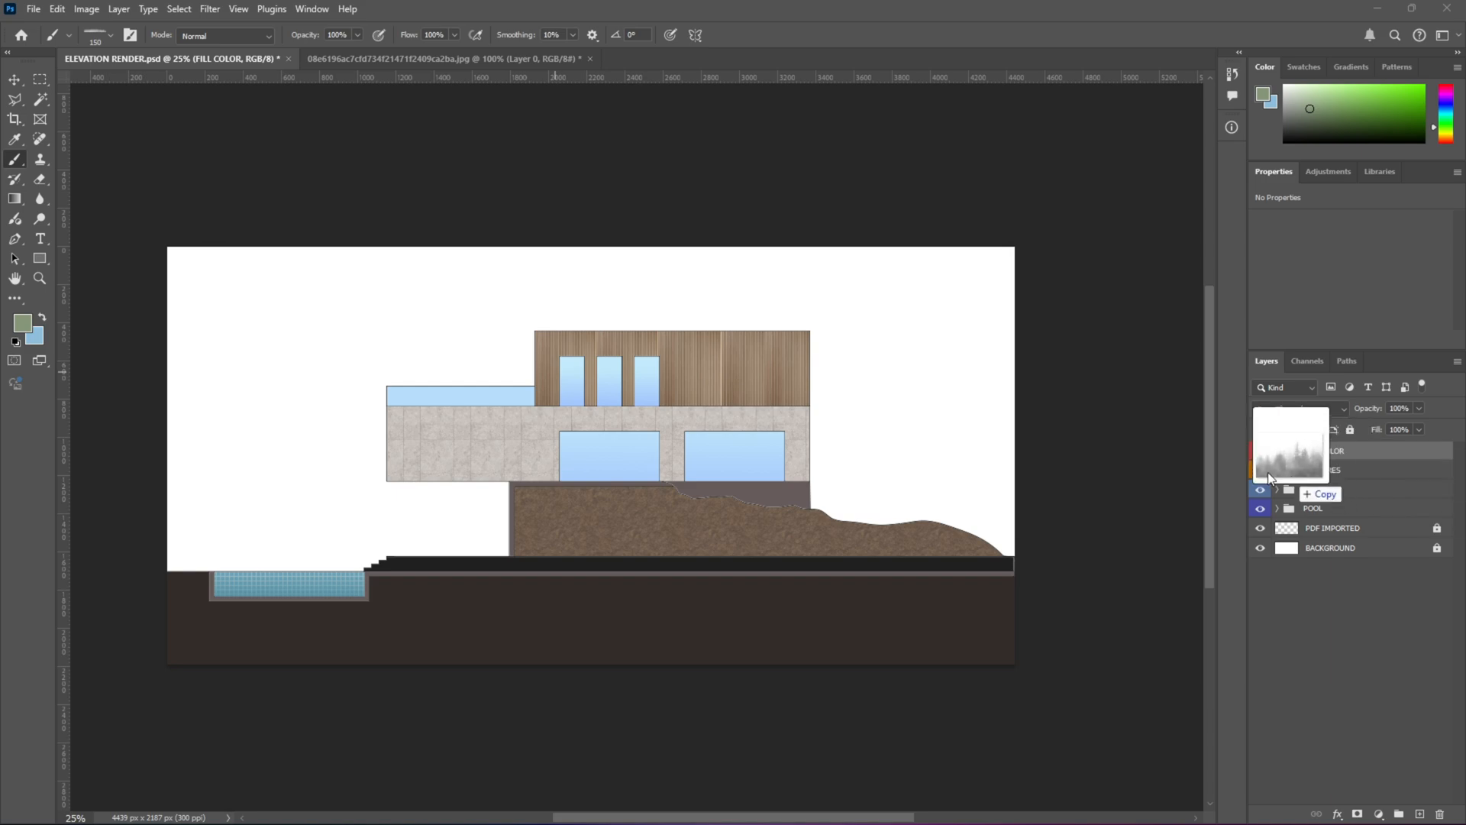
# Step: Place the misty forest image over the left half of the canvas, scaled to about 90.69%, with its base at ground level
pyautogui.moveTo(1268, 472); pyautogui.dragTo(497, 424)
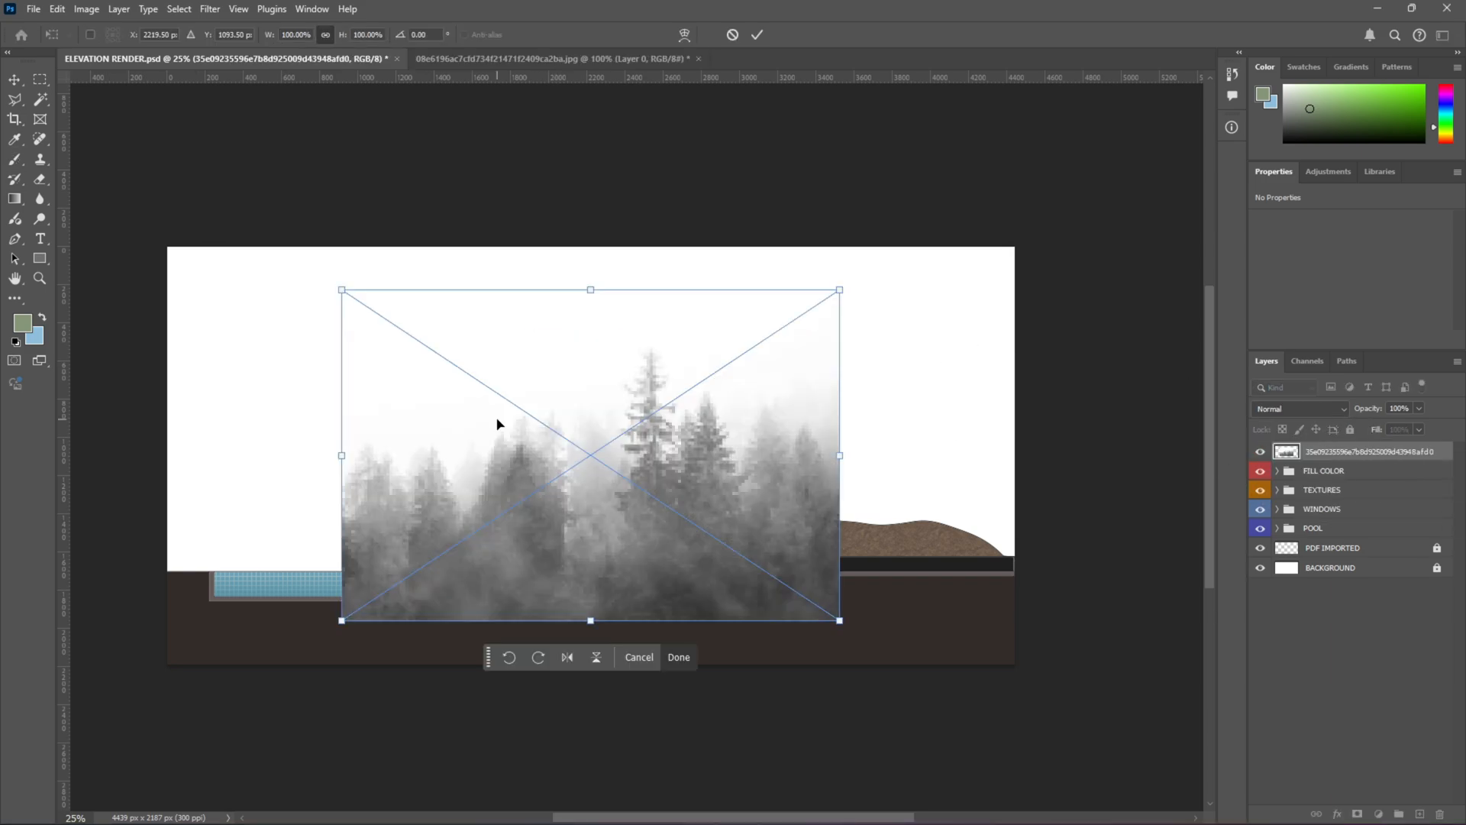
pyautogui.moveTo(570, 510); pyautogui.dragTo(363, 455)
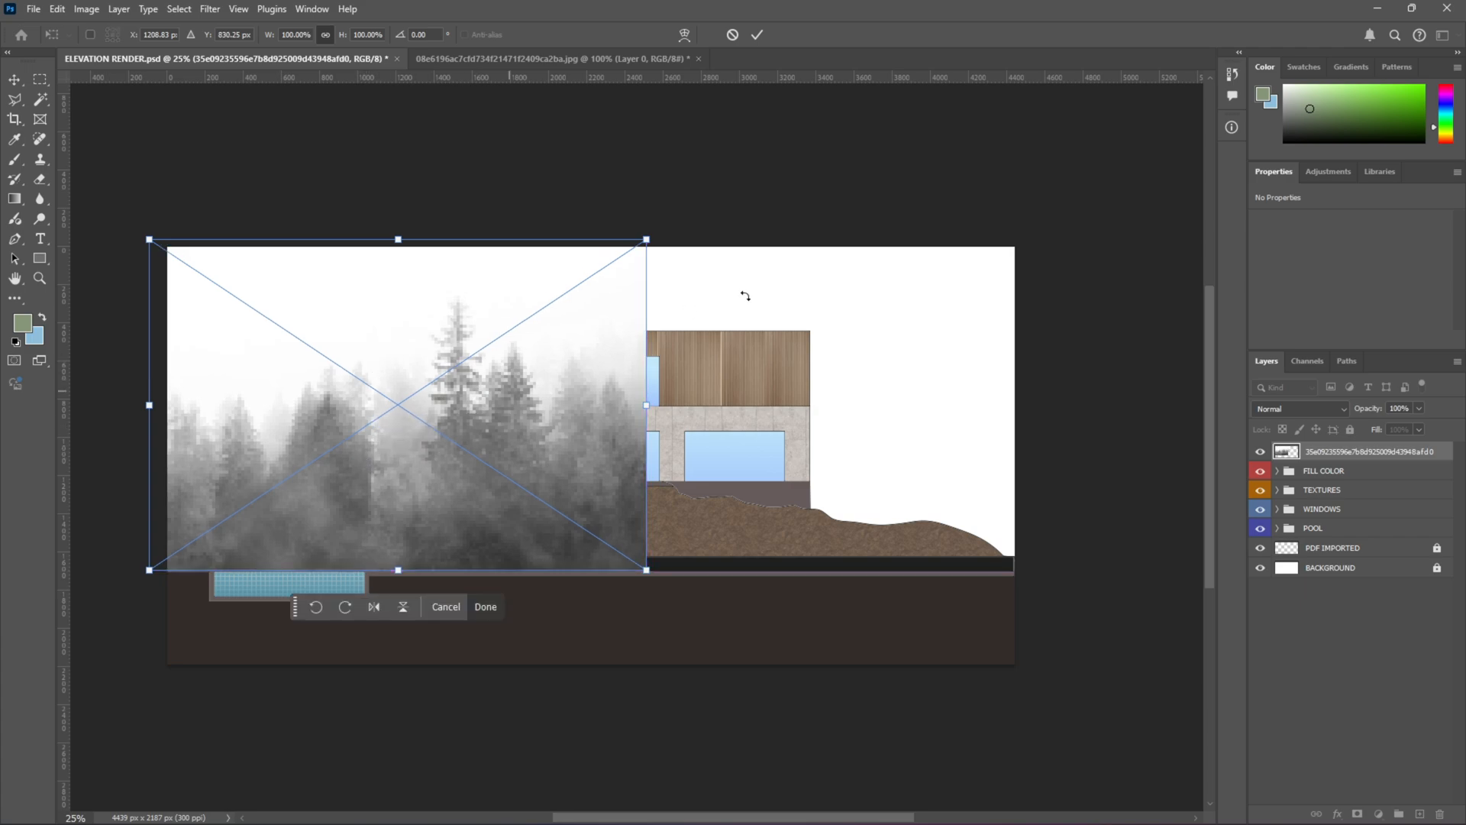
pyautogui.moveTo(646, 239); pyautogui.dragTo(600, 269)
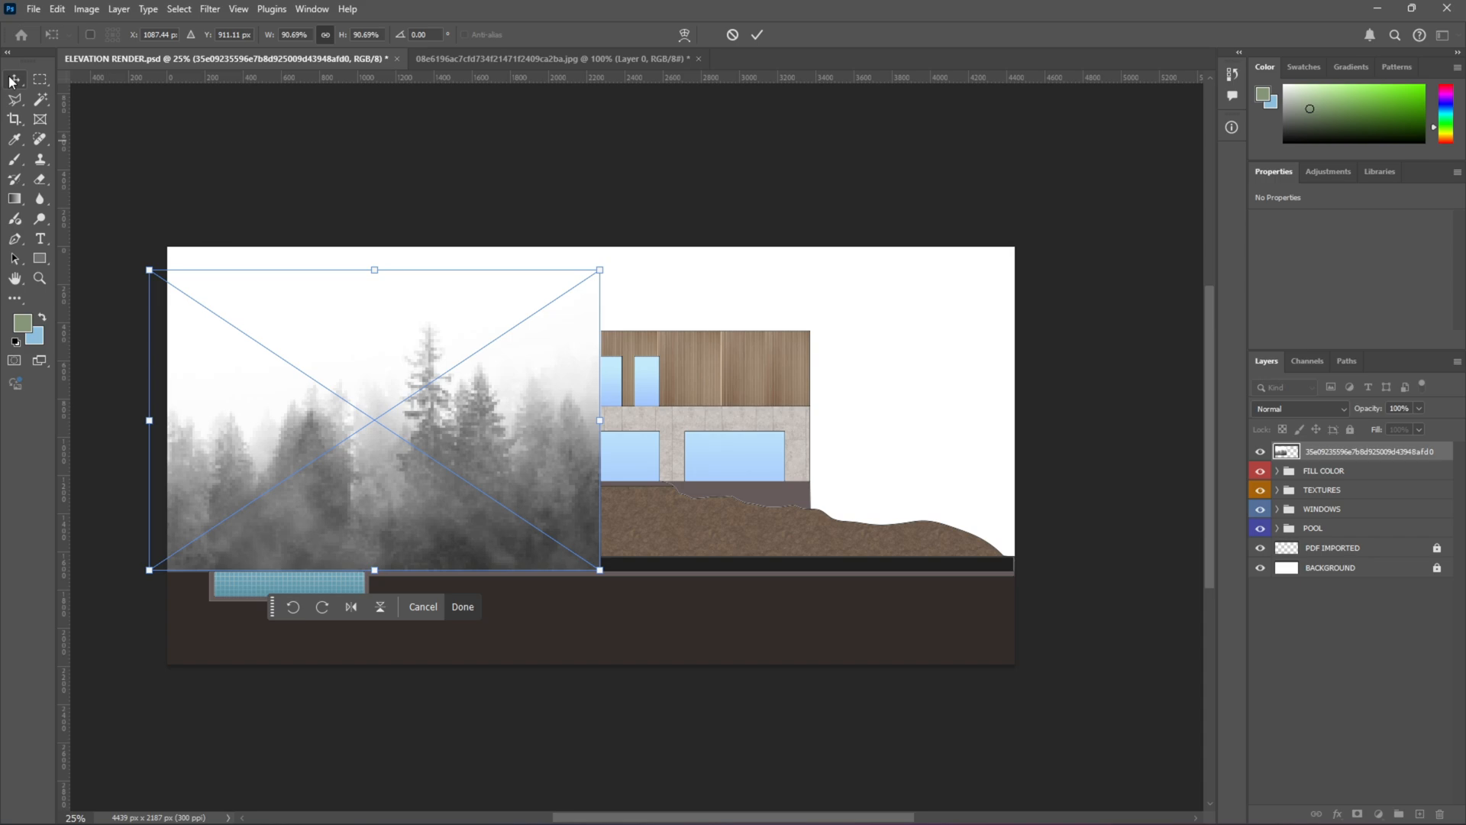
pyautogui.press('Return')
pyautogui.moveTo(306, 429); pyautogui.dragTo(317, 432)
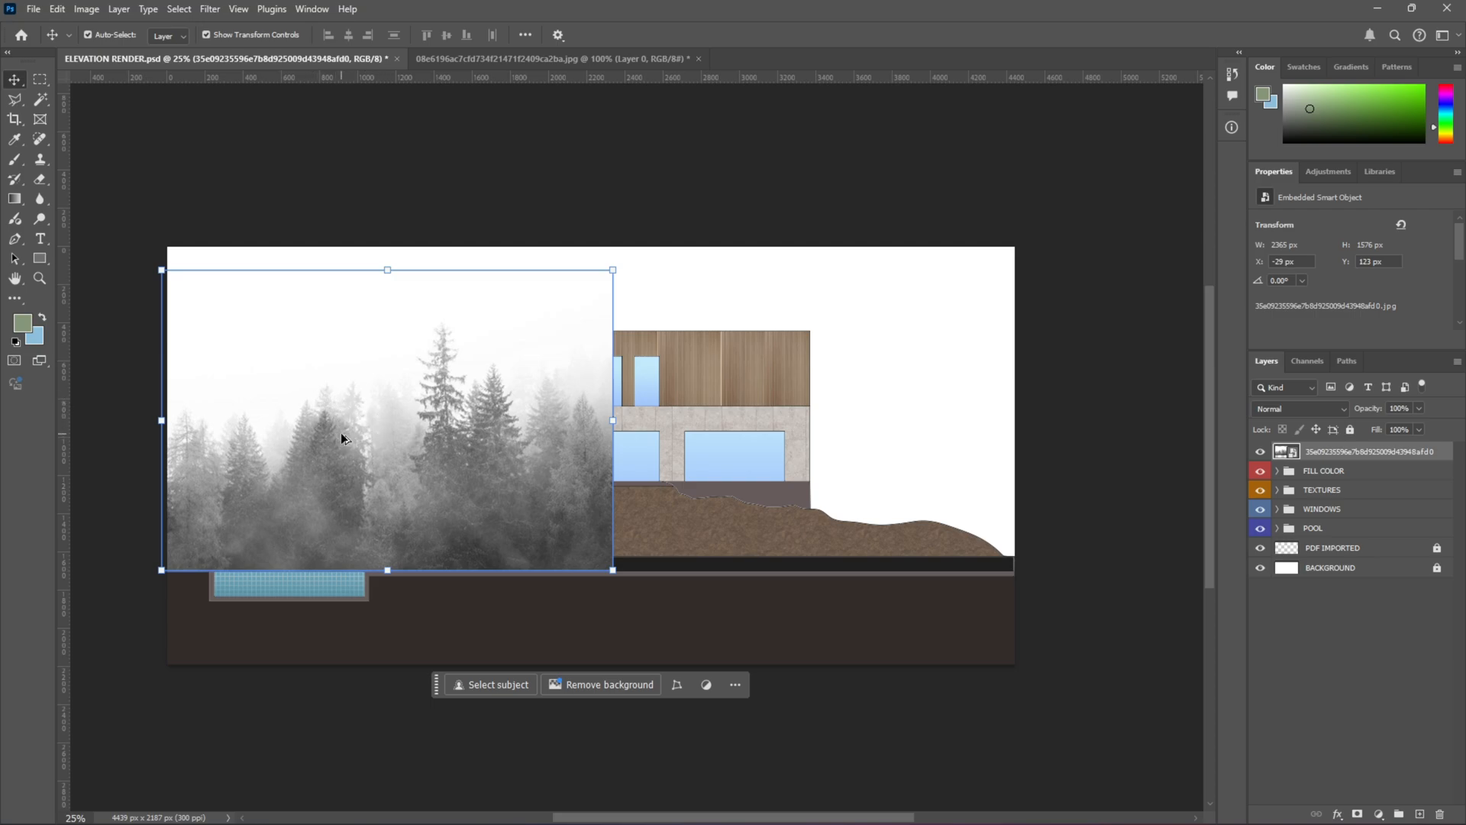
# Step: Duplicate the forest image to the right so the trees span the full canvas width, and deselect the copy
pyautogui.moveTo(341, 433); pyautogui.dragTo(882, 432)
pyautogui.hotkey('ctrl', 'z')
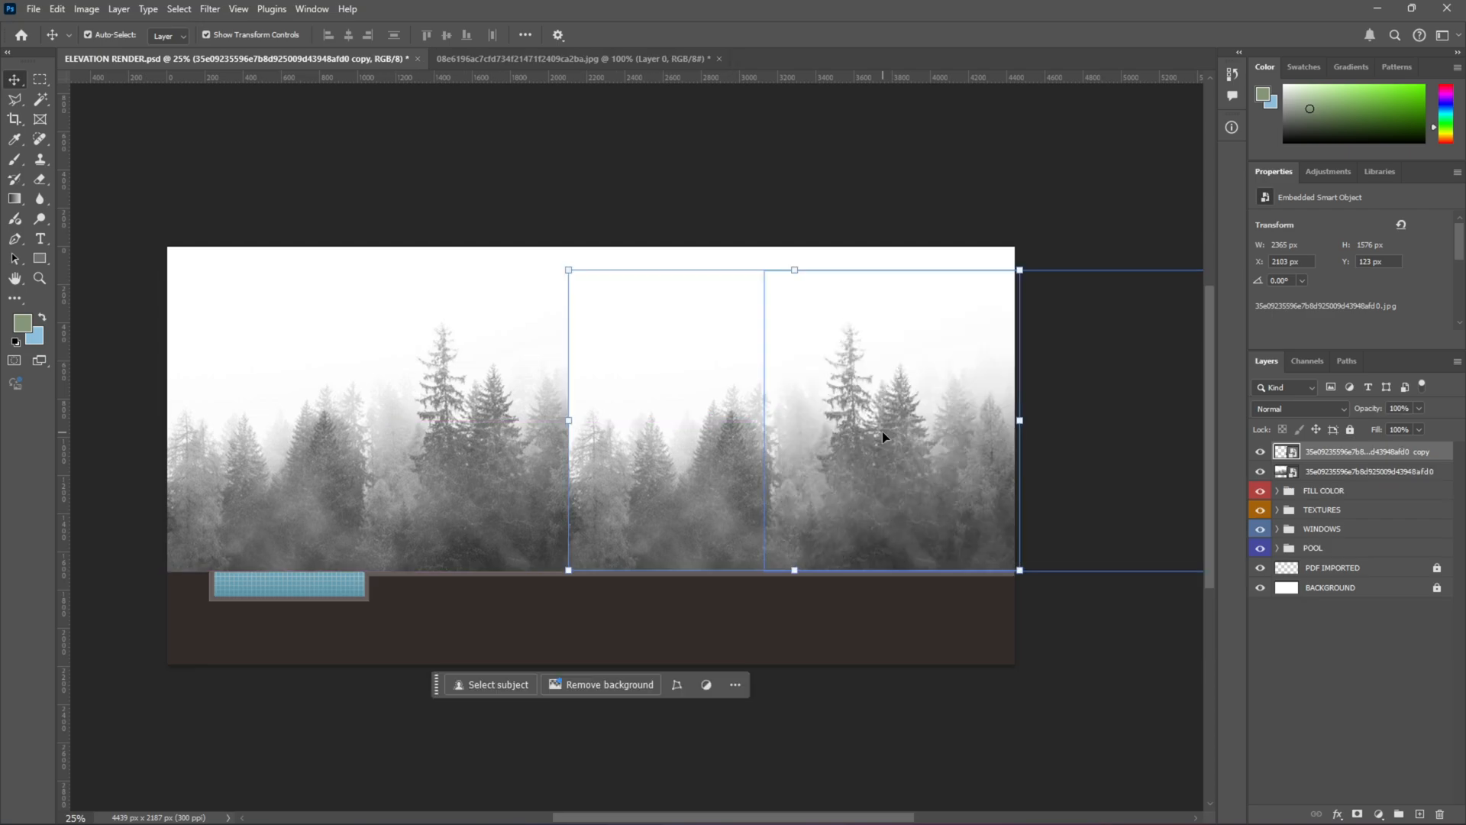
pyautogui.click(1188, 153)
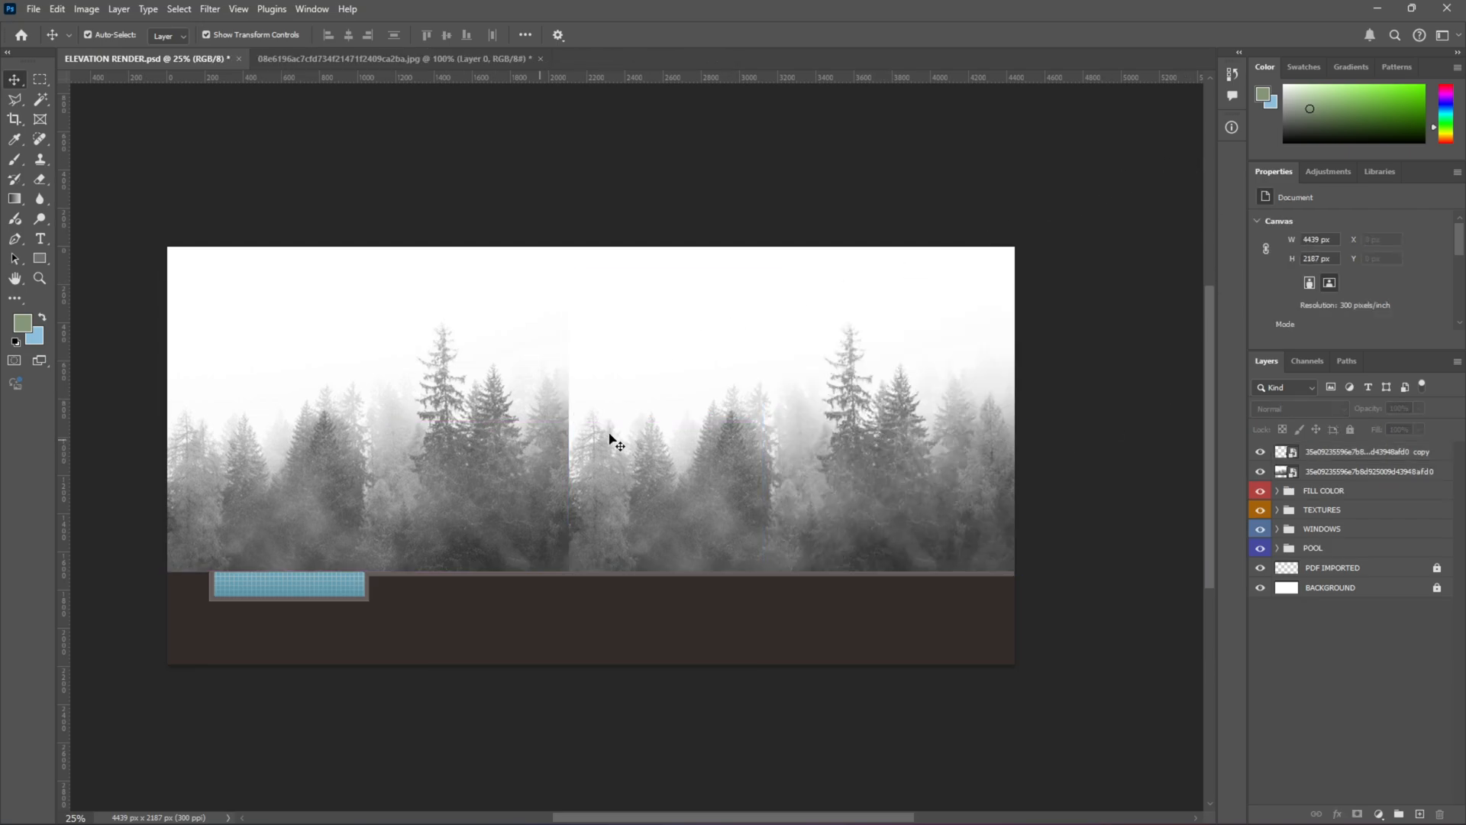
# Step: Merge the two misty forest image layers into a single layer
pyautogui.click(1400, 456)
pyautogui.keyDown('shift'); pyautogui.click(1344, 471); pyautogui.keyUp('shift')
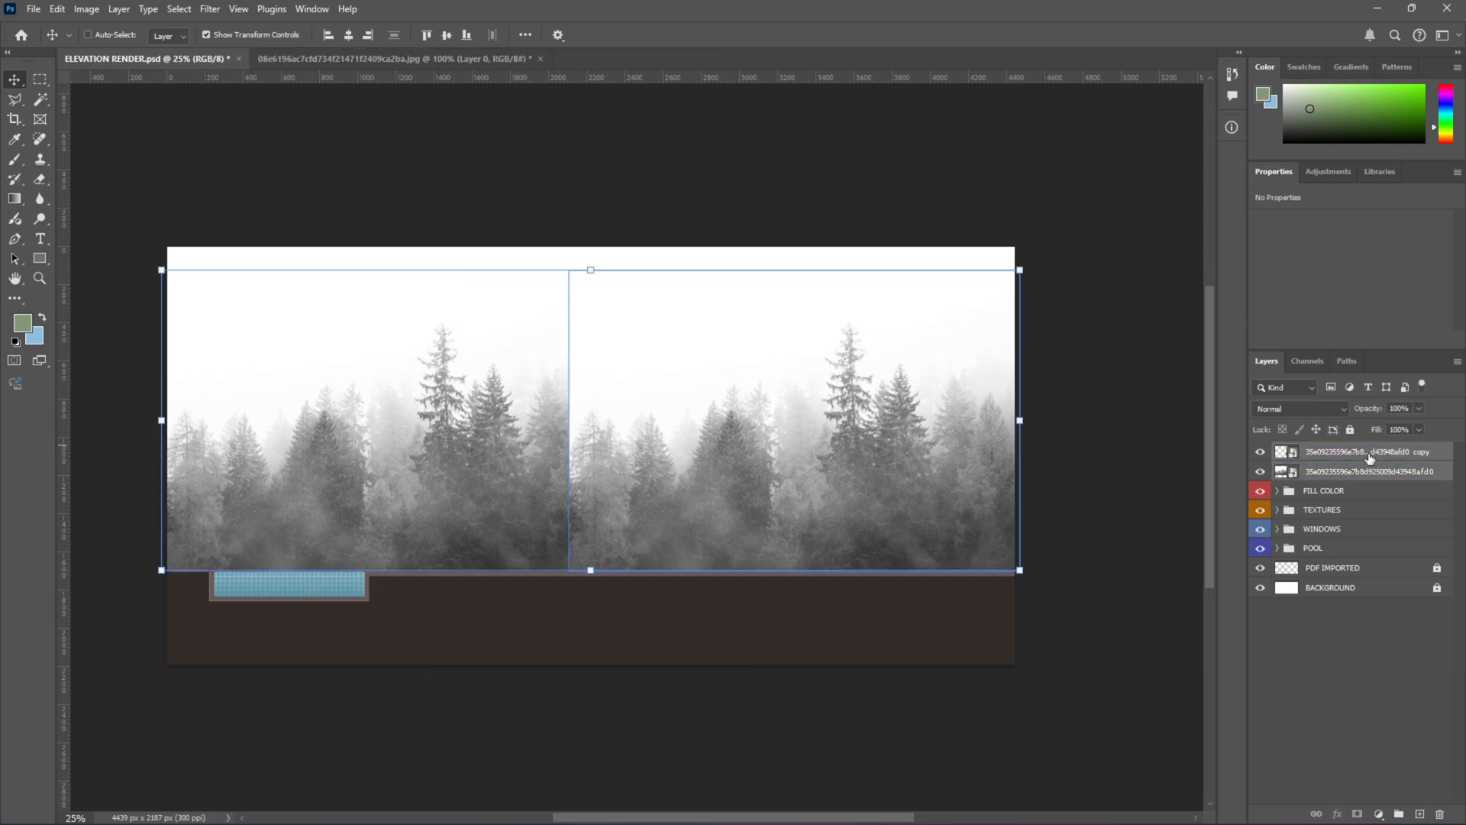
pyautogui.hotkey('ctrl', 'e')
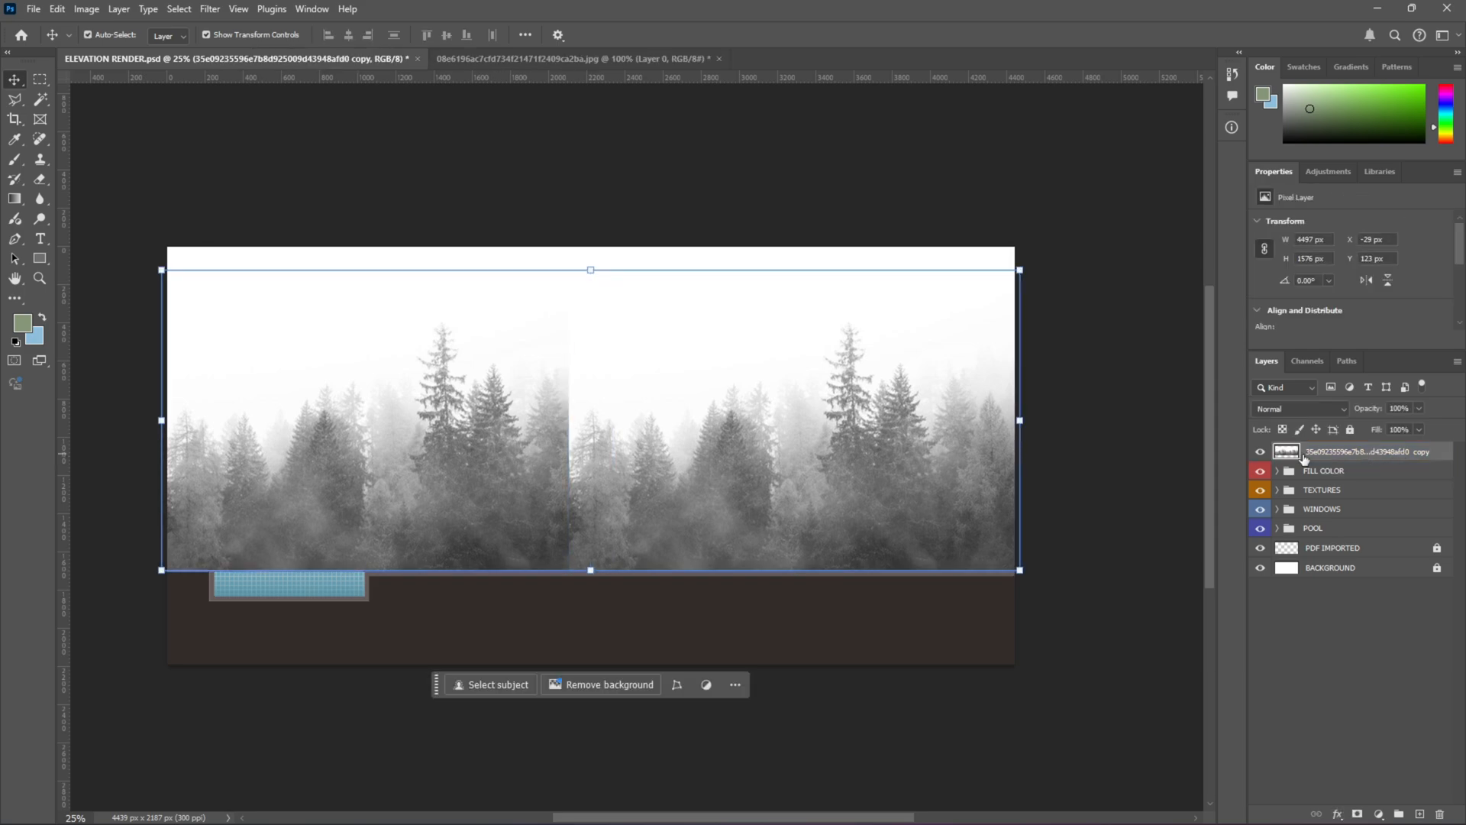
# Step: Toggle the merged forest layer's visibility to check it, and move it below the POOL group so it sits behind the house
pyautogui.click(1262, 452)
pyautogui.click(1262, 452)
pyautogui.click(1261, 452)
pyautogui.click(1261, 452)
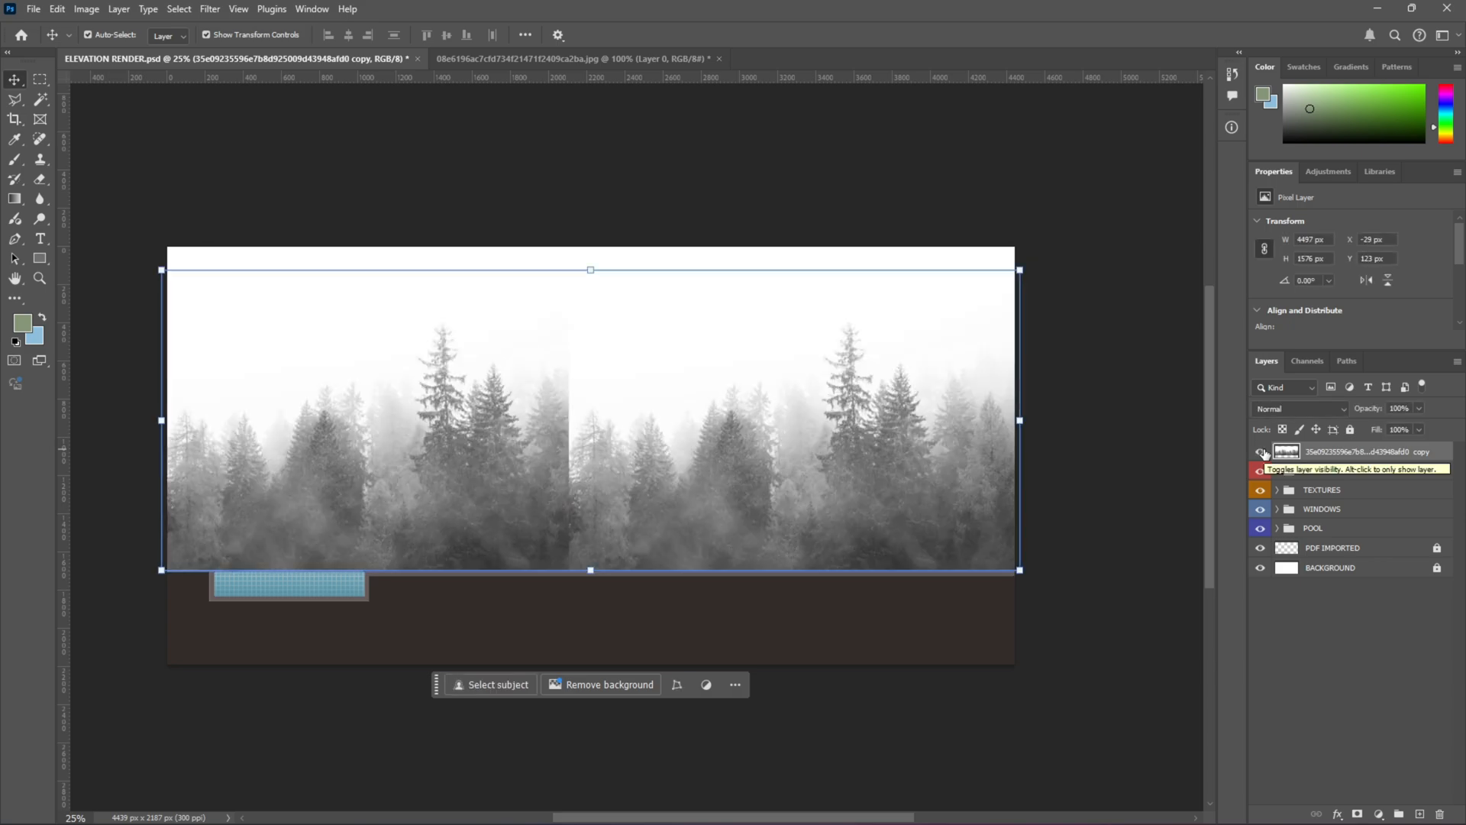
pyautogui.click(1261, 452)
pyautogui.click(1261, 452)
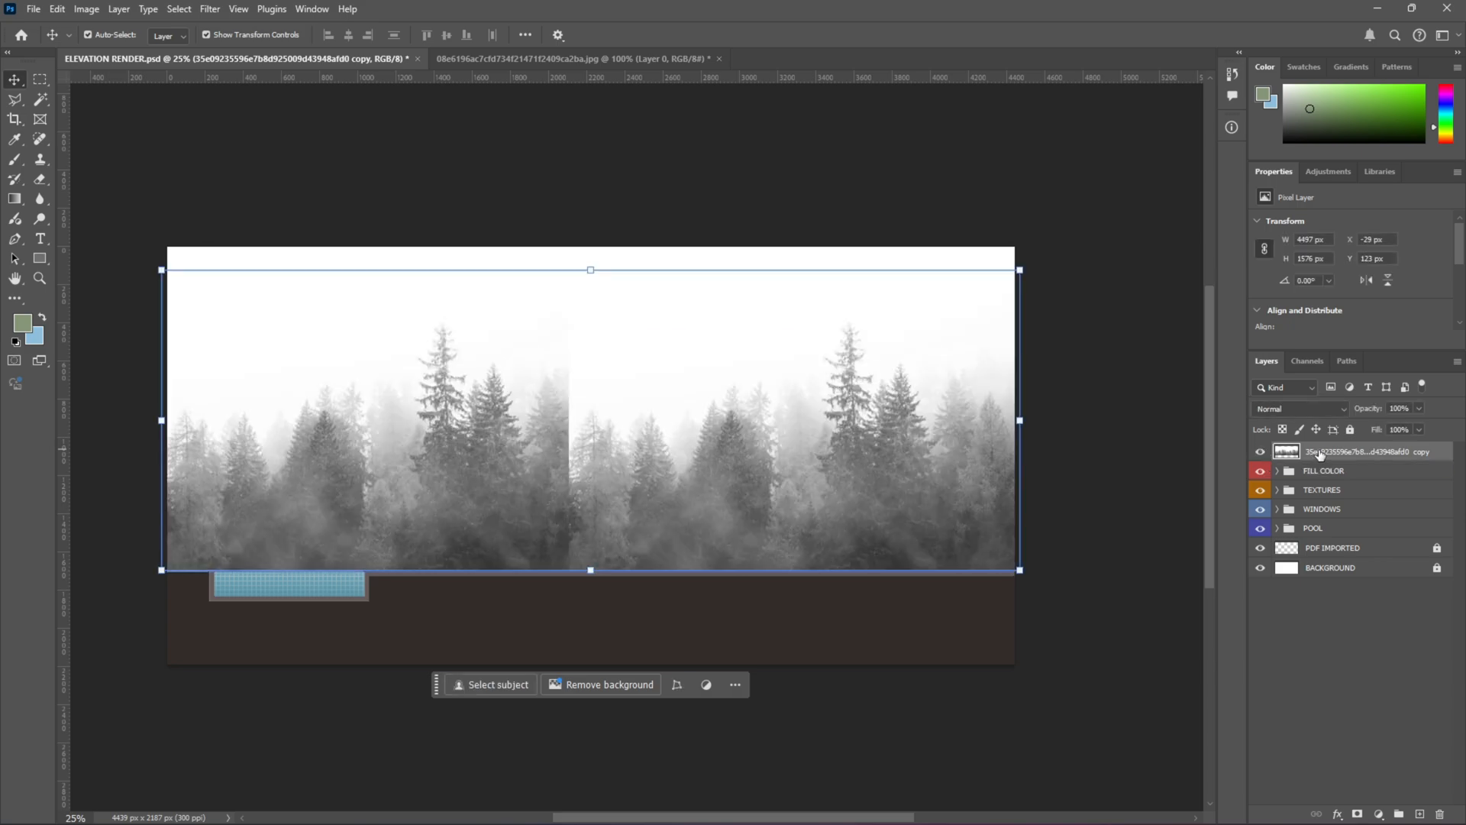
pyautogui.moveTo(1319, 454); pyautogui.dragTo(1318, 541)
pyautogui.click(1181, 540)
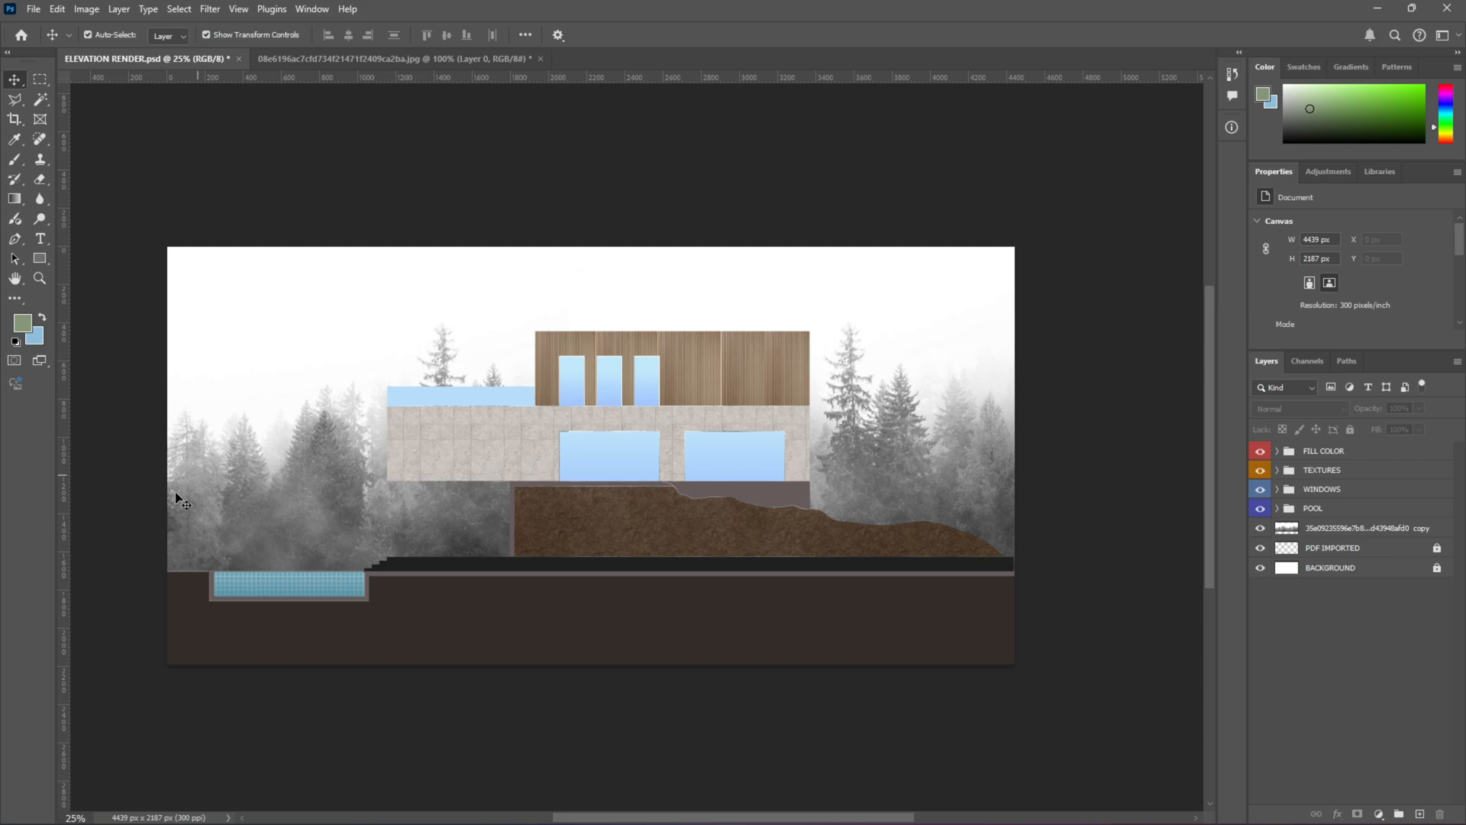
pyautogui.click(654, 537)
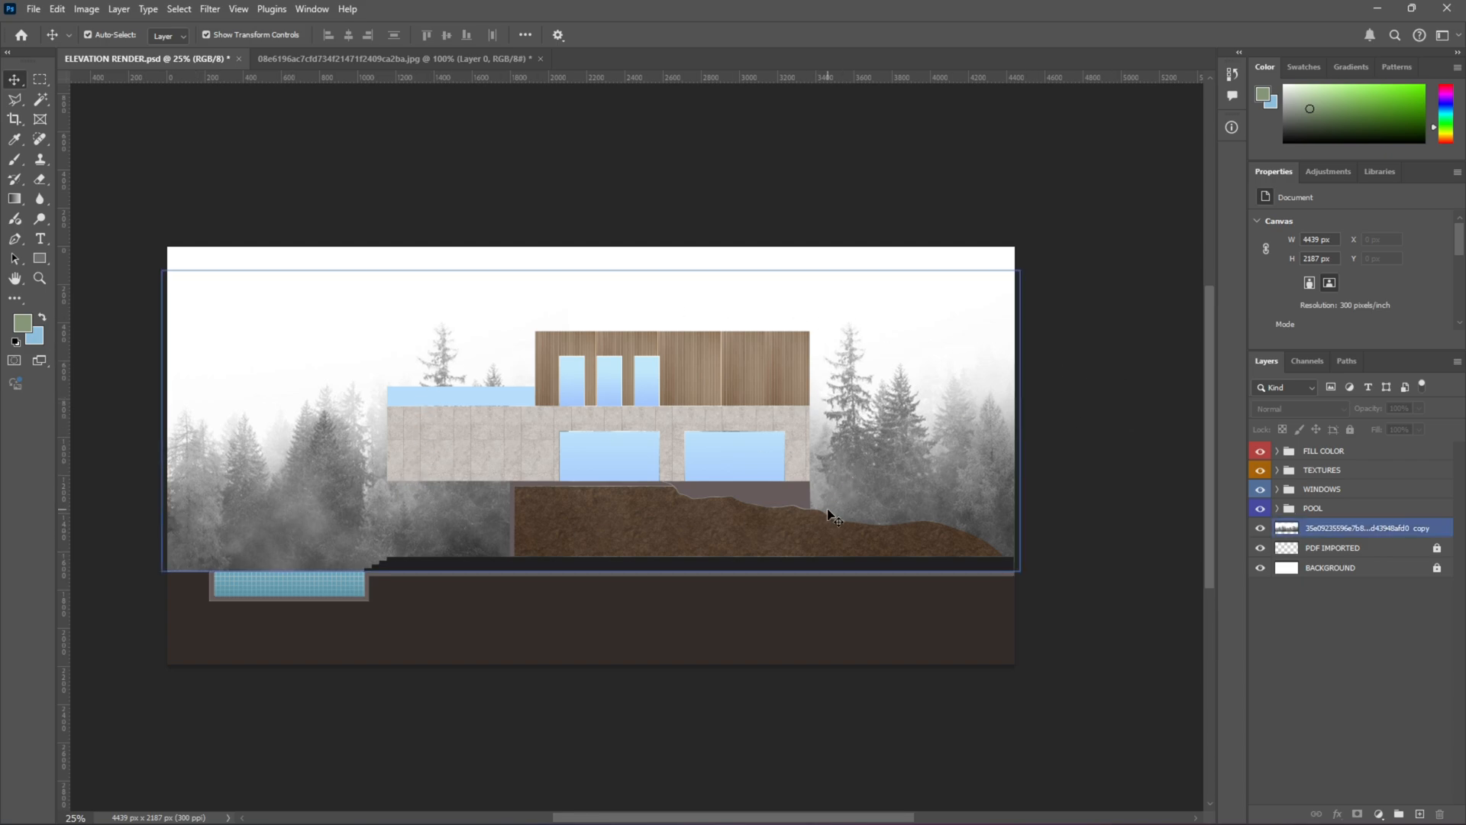
# Step: Recolour Color Fill 3 in the FILL COLOR group, the stepped platform beside the pool, to a medium grey
pyautogui.click(1291, 452)
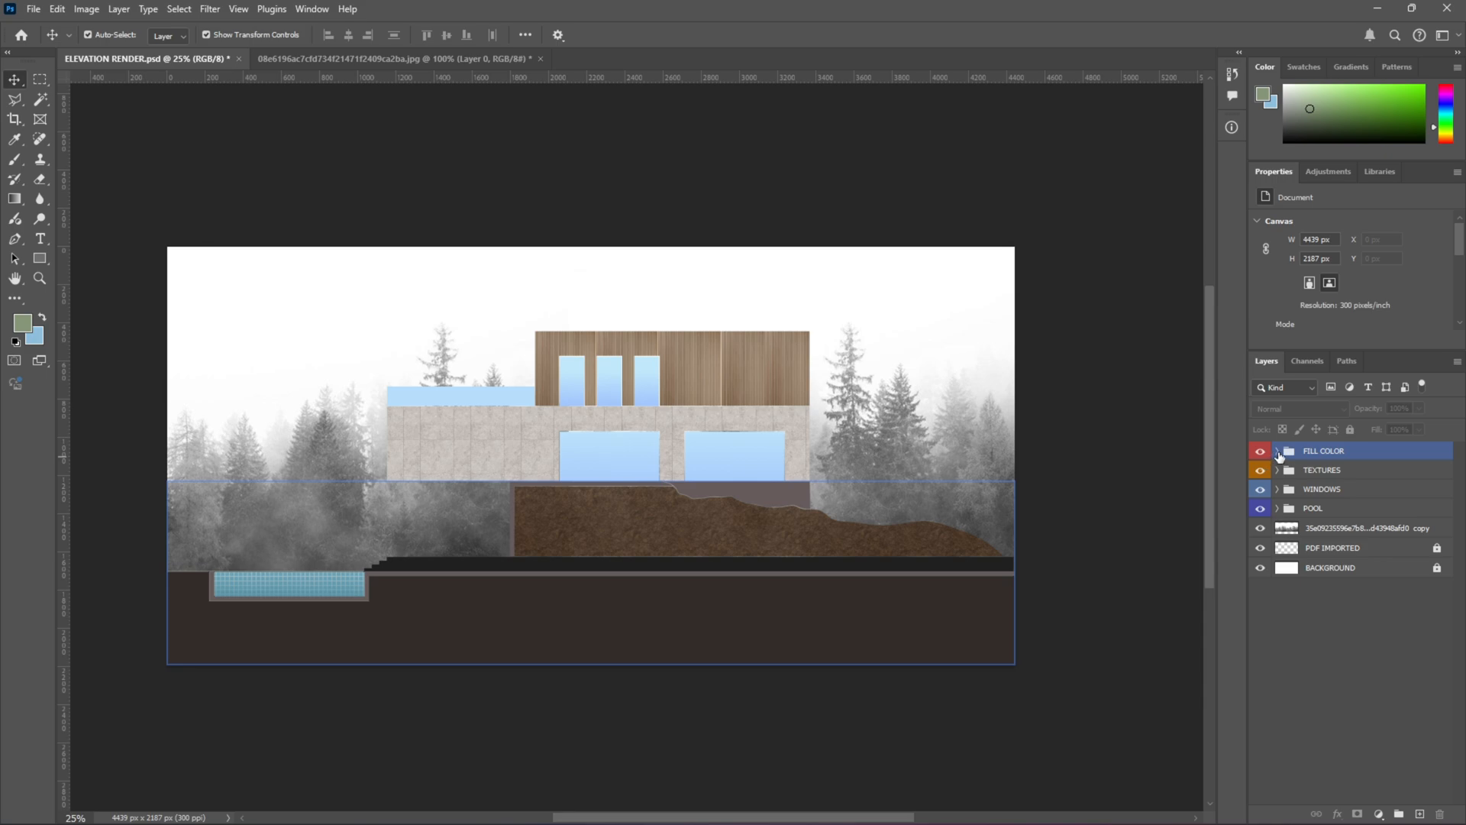
pyautogui.click(1278, 453)
pyautogui.click(1299, 490)
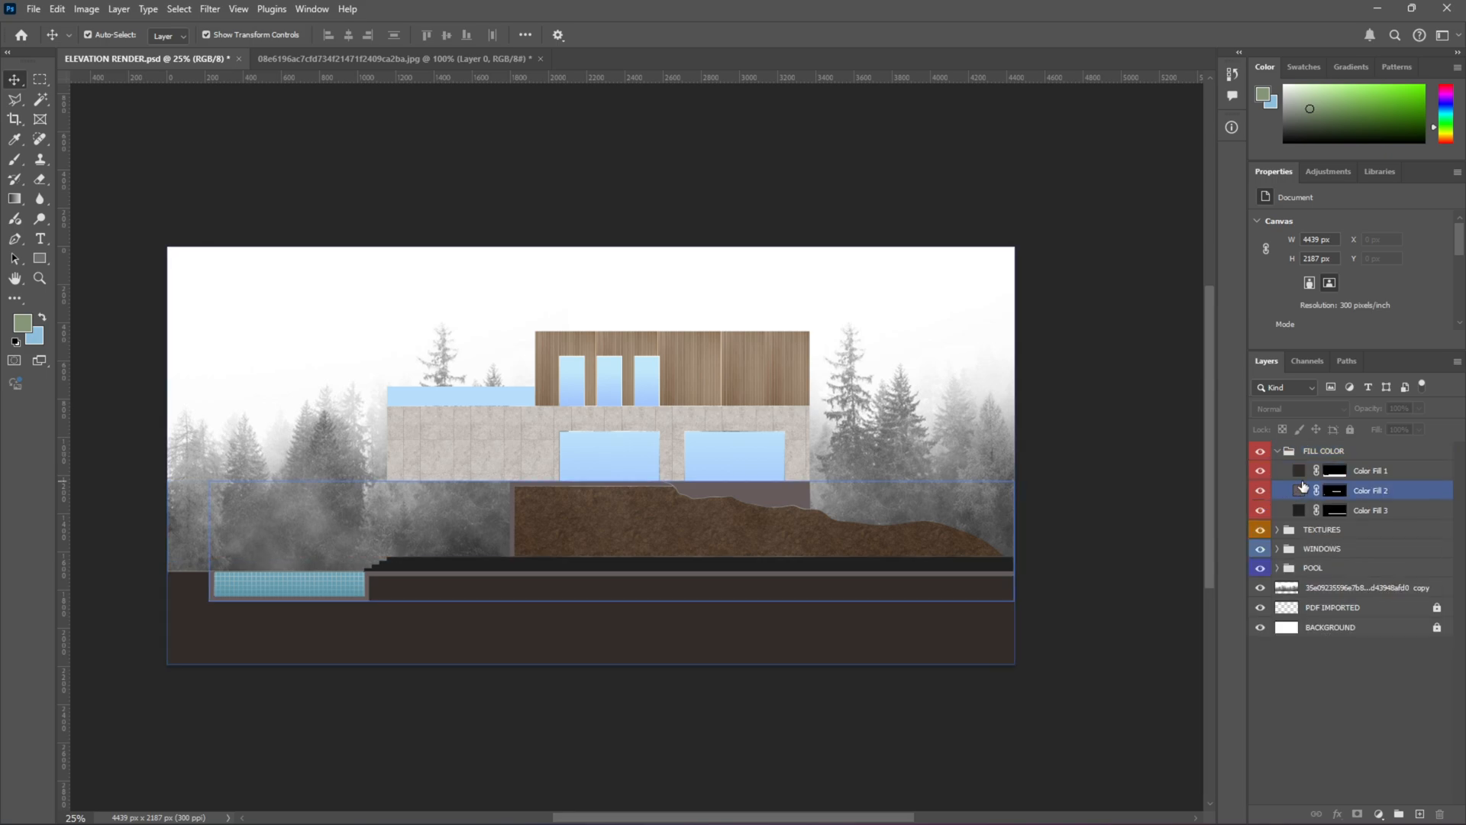
pyautogui.click(1304, 510)
pyautogui.doubleClick(1305, 511)
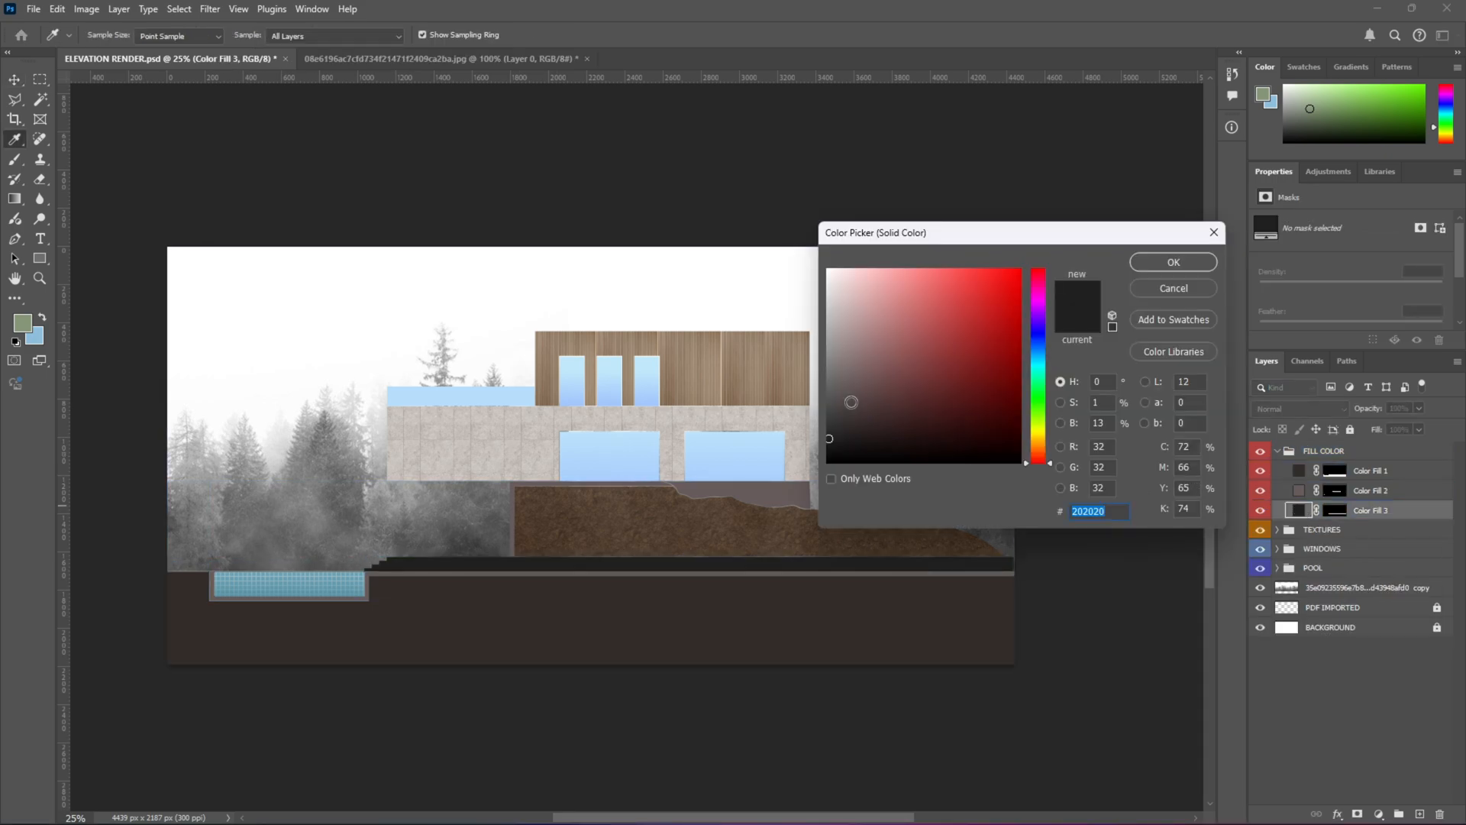
pyautogui.click(835, 383)
pyautogui.moveTo(835, 383); pyautogui.dragTo(829, 359)
pyautogui.click(1149, 263)
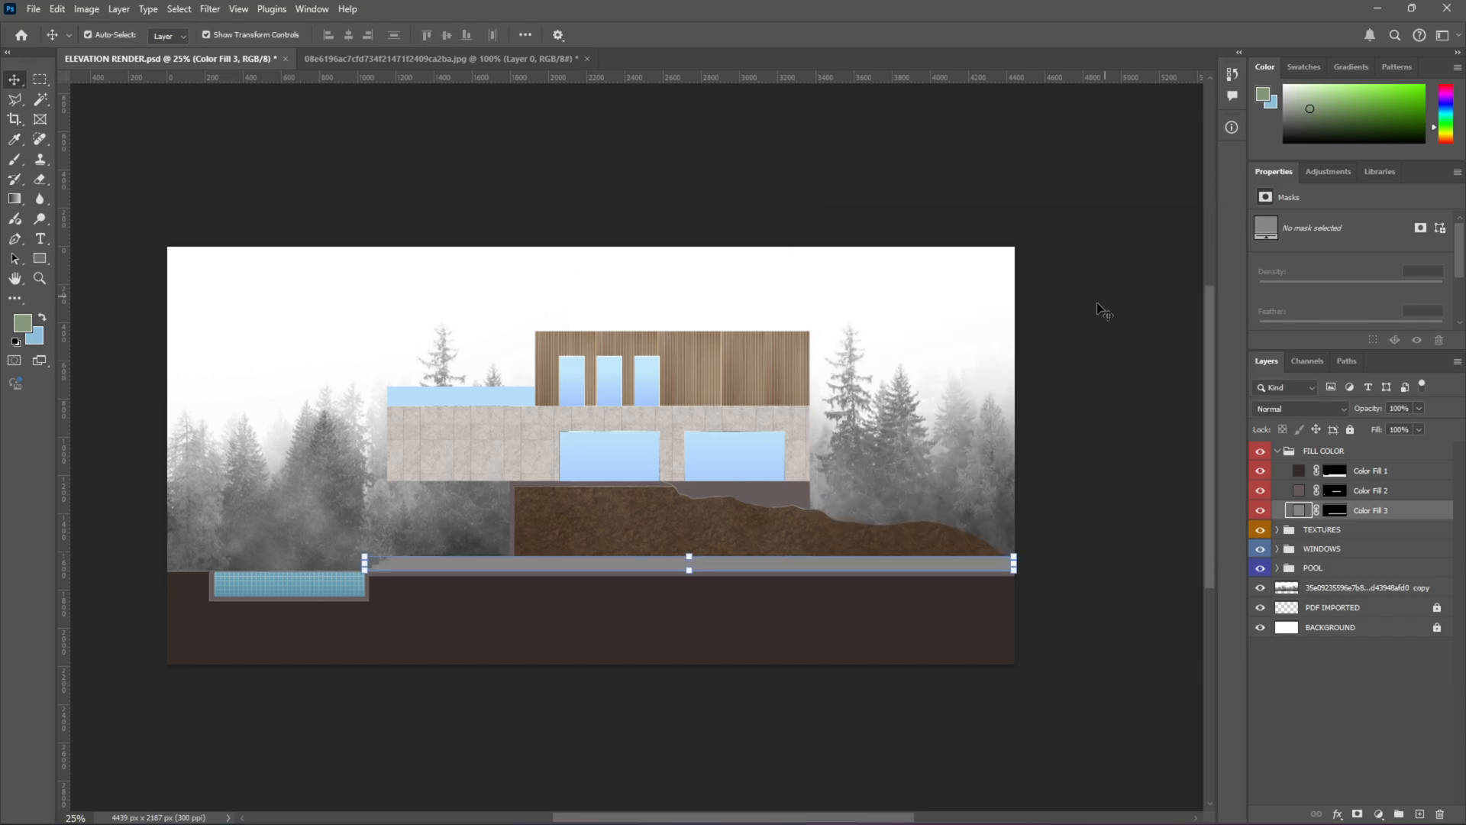
# Step: Recolour Color Fill 1, the ground area at the base of the elevation, to dark grey 524f4d and deselect the layer
pyautogui.doubleClick(1298, 472)
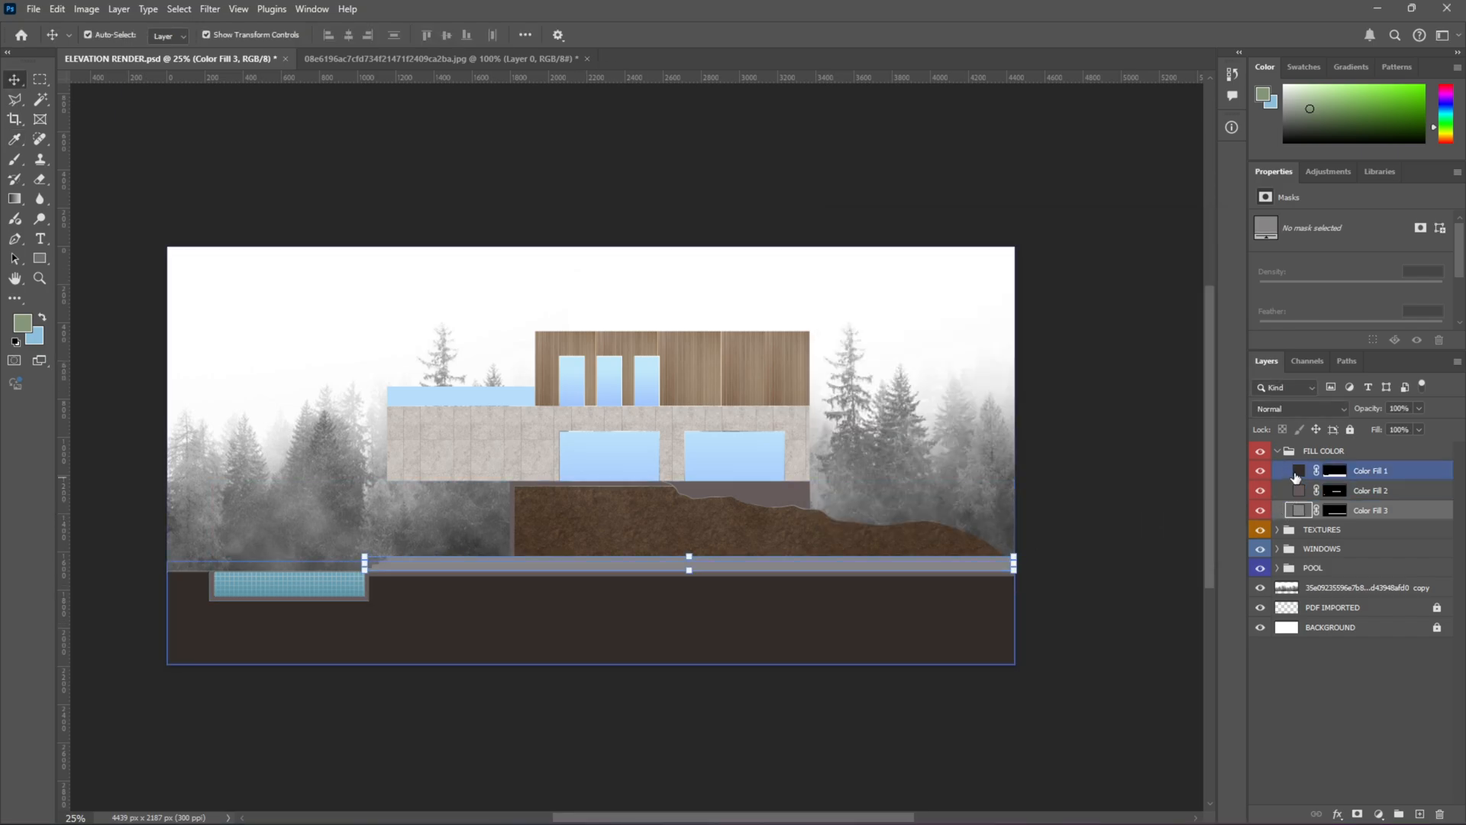
pyautogui.moveTo(852, 422); pyautogui.dragTo(838, 400)
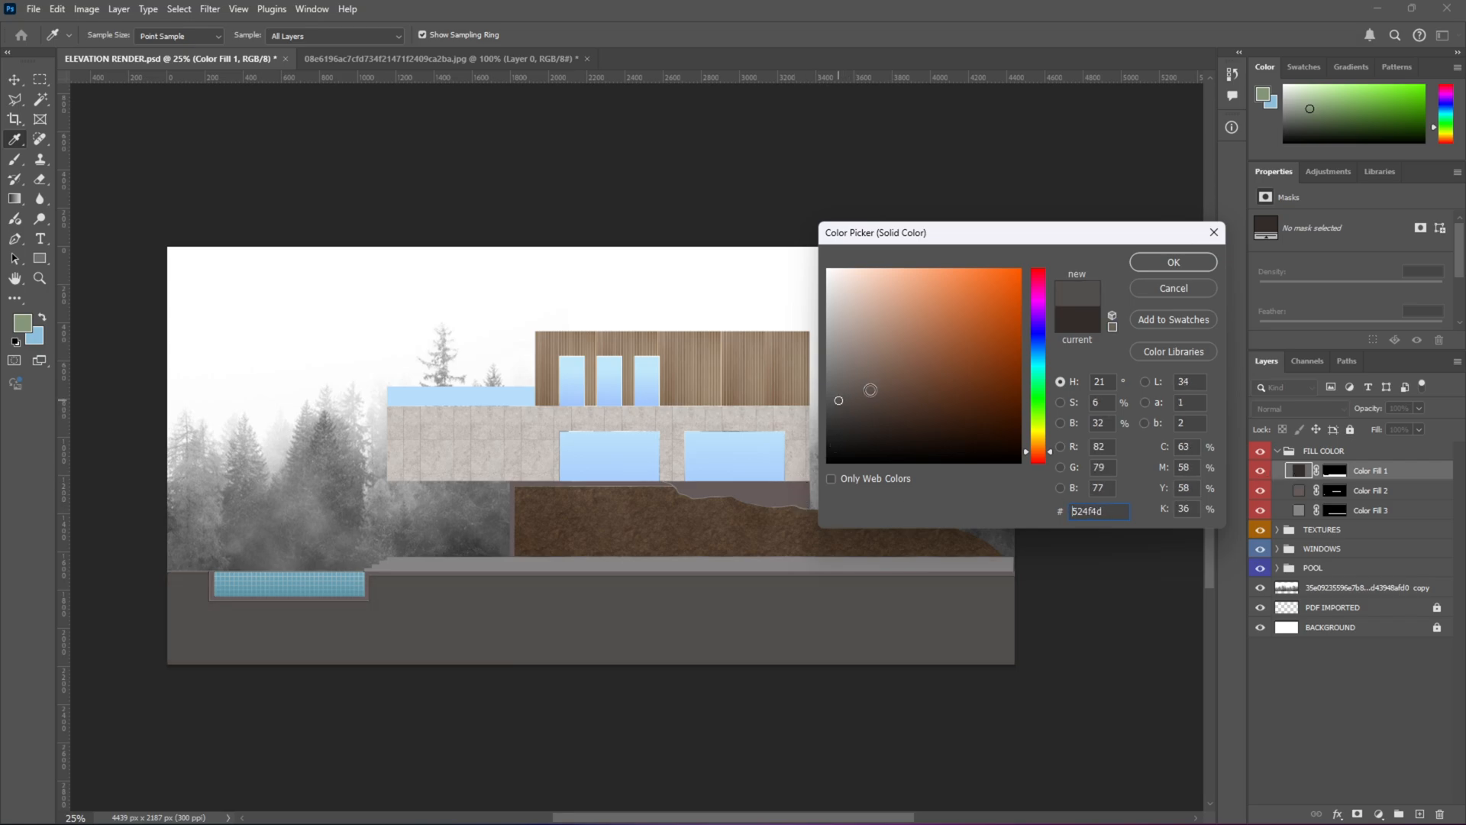
pyautogui.click(1159, 263)
pyautogui.click(1107, 447)
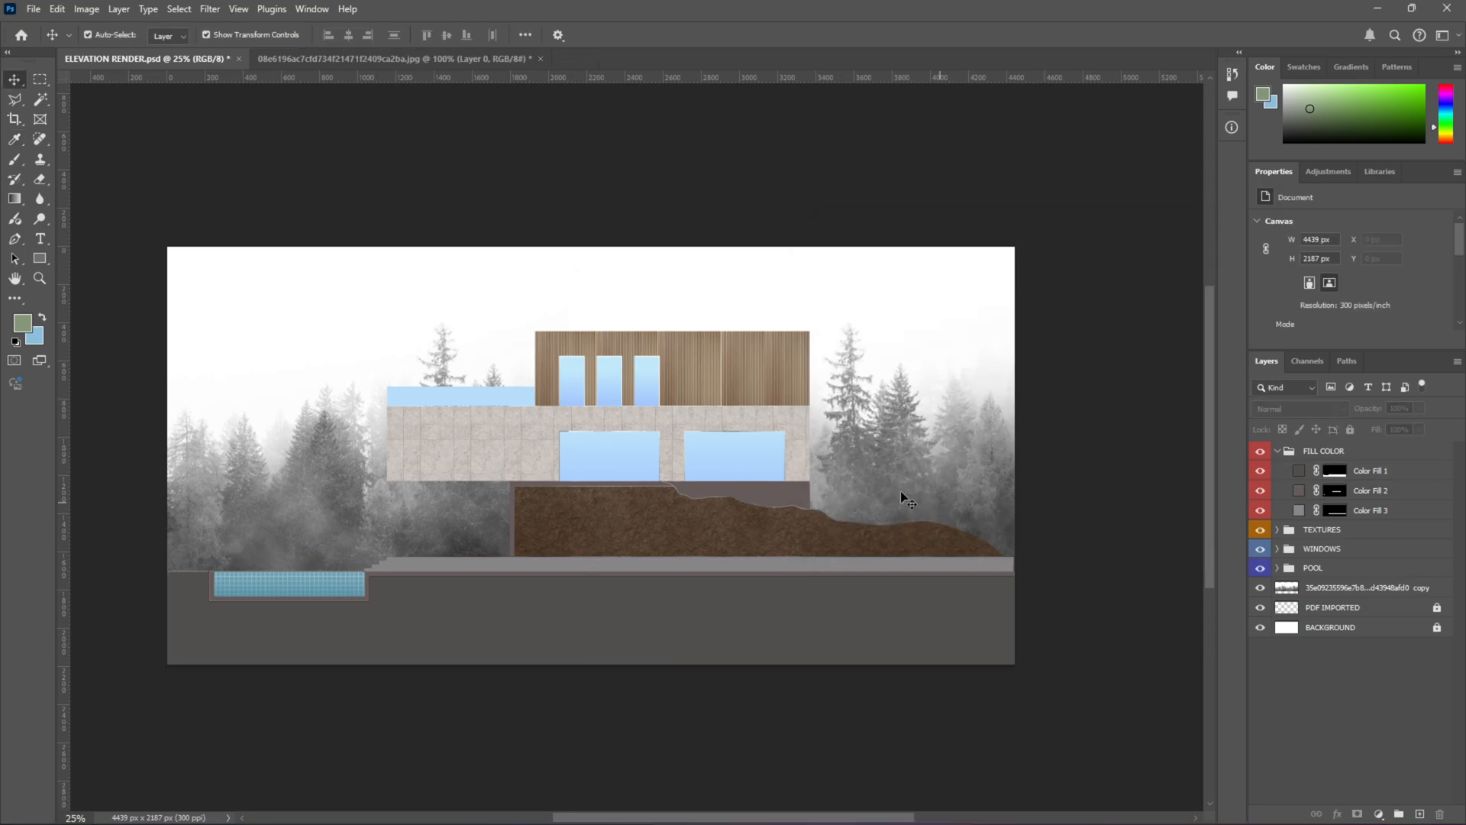
# Step: Recolour Color Fill 2, the wall and slab outline around the soil and pool, to a darker grey and deselect it
pyautogui.scroll(9, 535, 562)
pyautogui.click(501, 575)
pyautogui.click(497, 493)
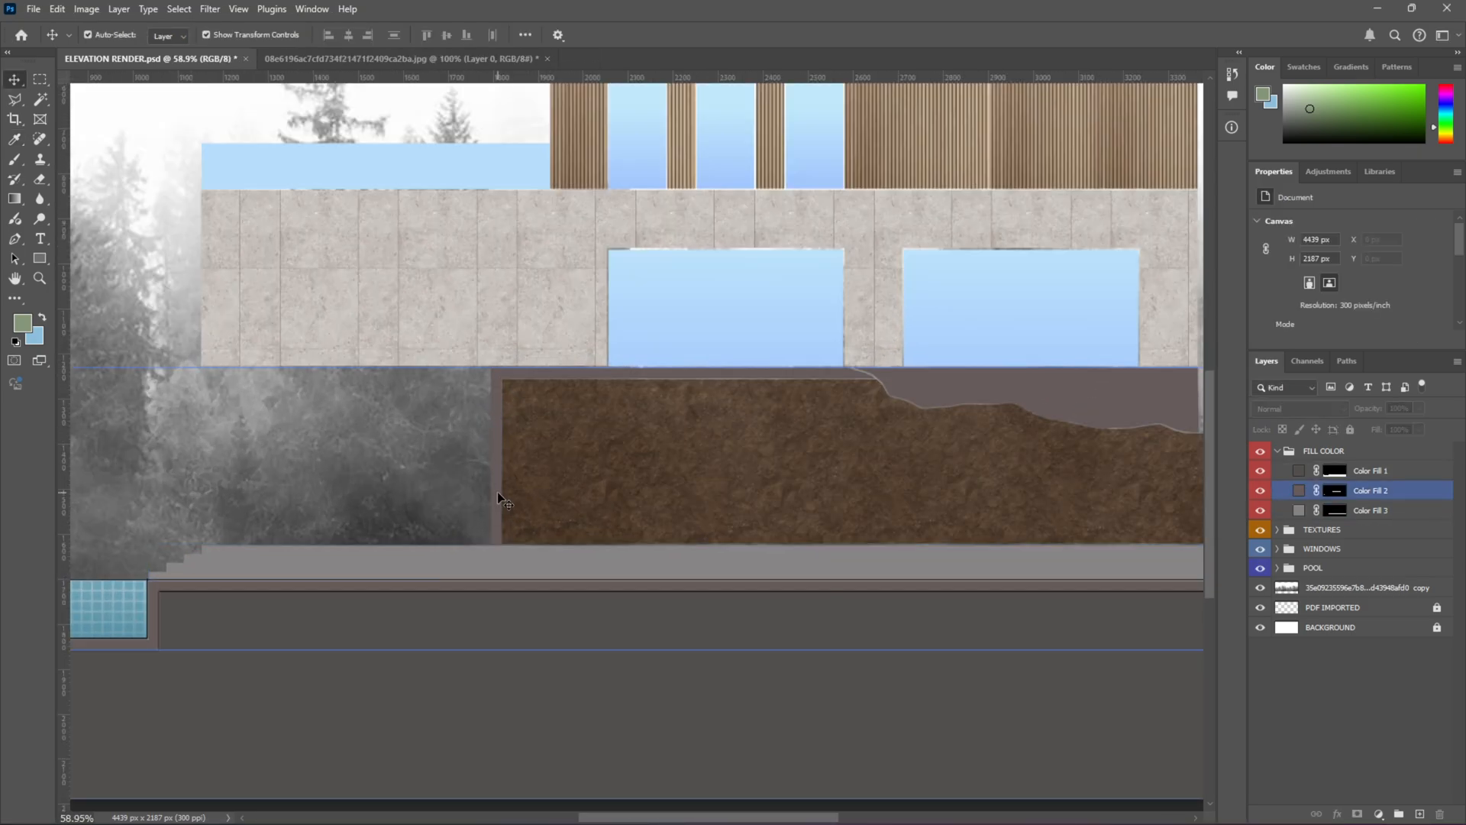
pyautogui.scroll(-9, 632, 477)
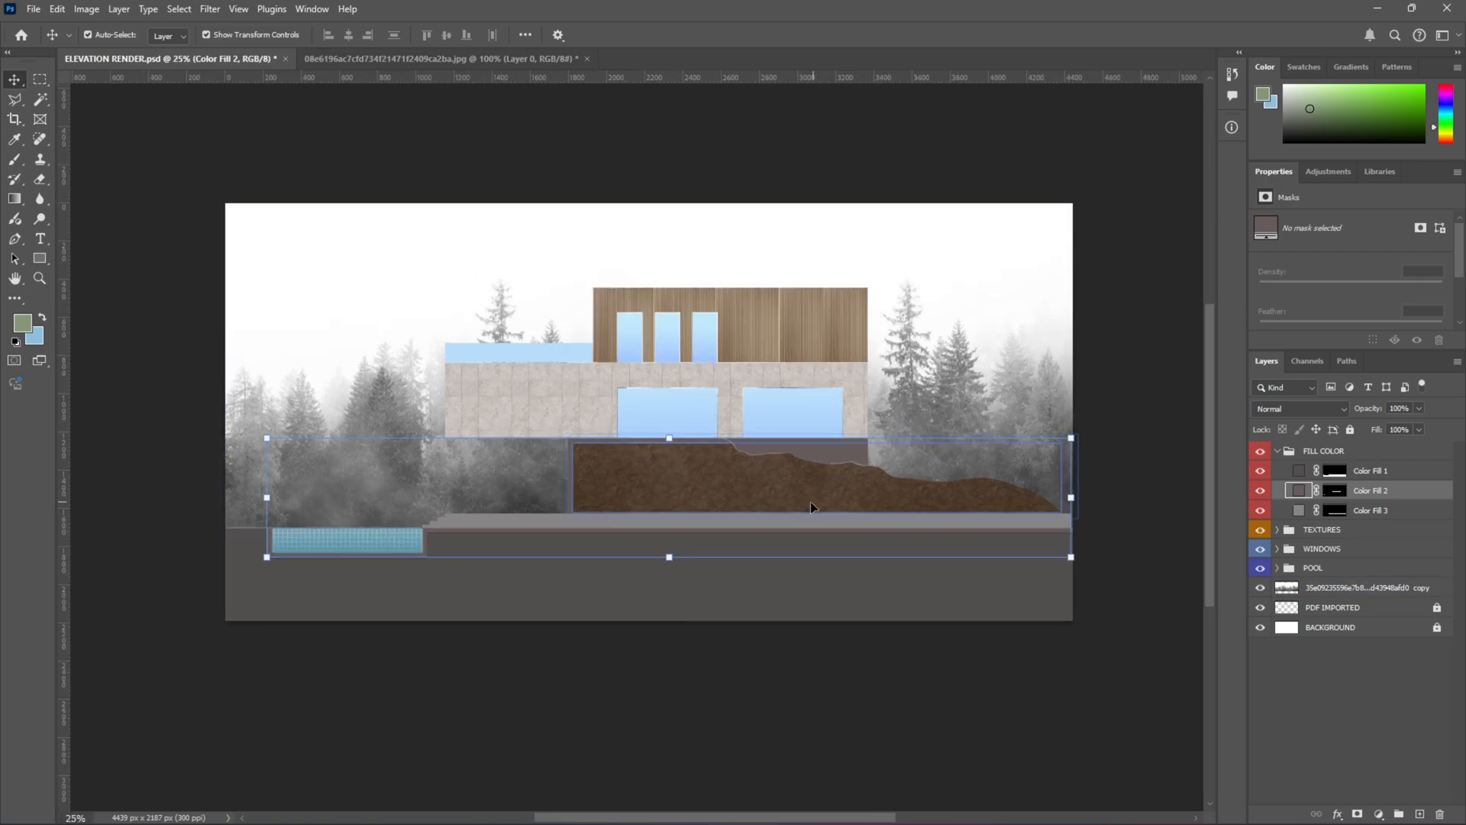
pyautogui.doubleClick(1298, 493)
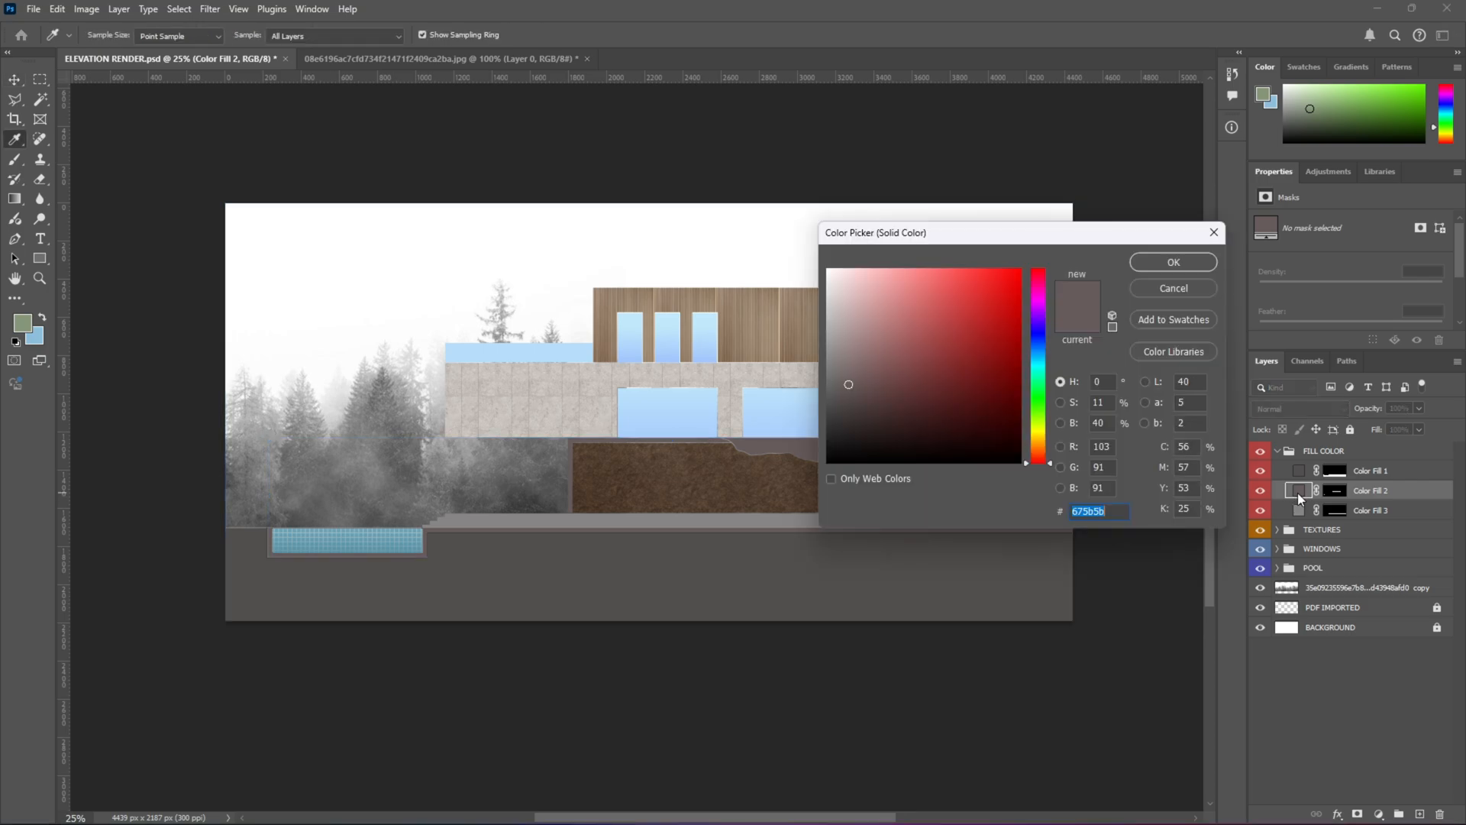
pyautogui.click(858, 410)
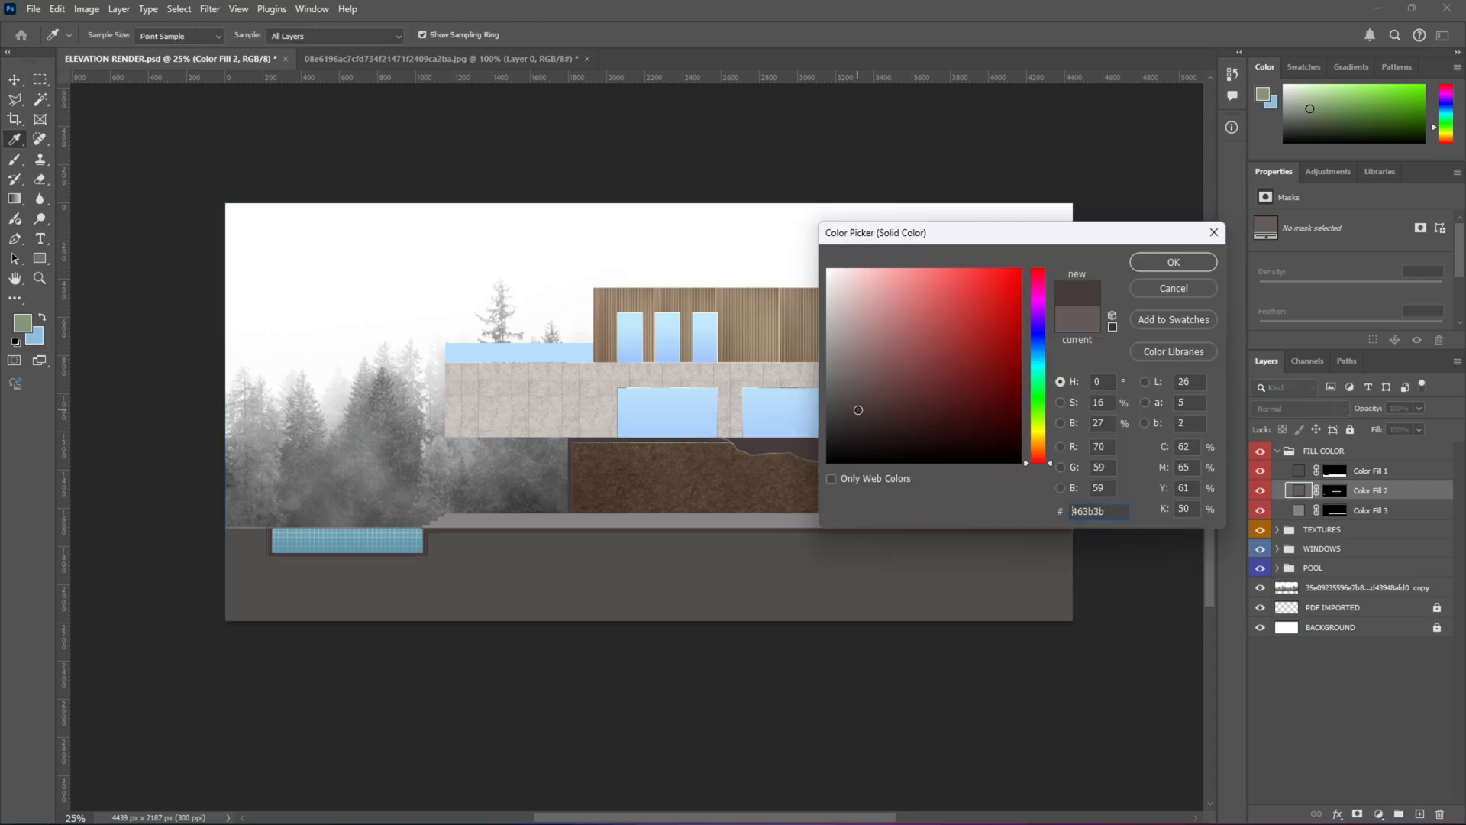
pyautogui.moveTo(858, 410); pyautogui.dragTo(841, 413)
pyautogui.click(1153, 263)
pyautogui.press('v')
pyautogui.click(1109, 322)
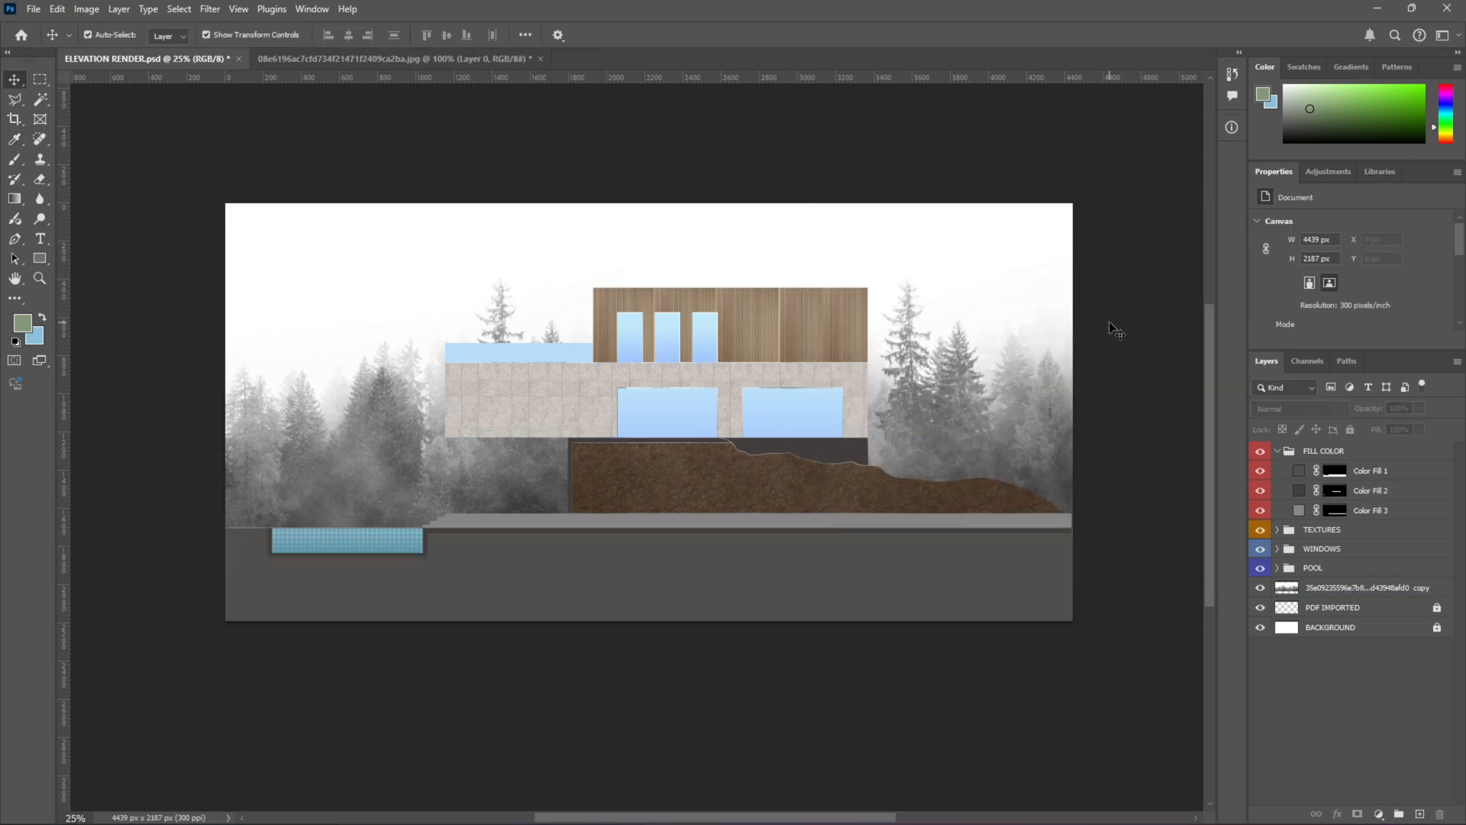
# Step: Open the DANCING PEOPLE_CT 2 image from the elevation render project's PEOPLE SILHOUTE folder as a separate document
pyautogui.scroll(-1, 854, 539)
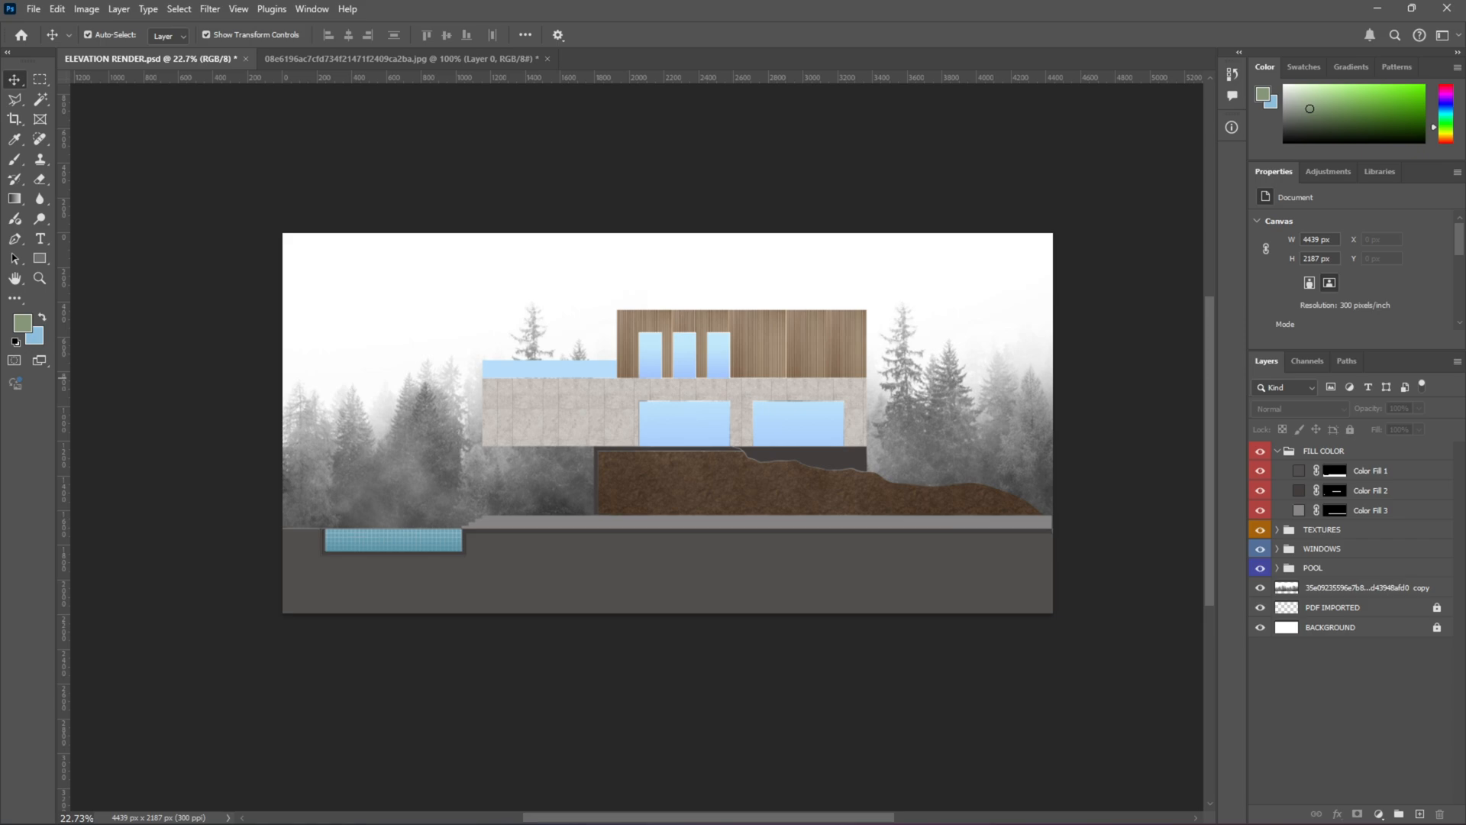
pyautogui.moveTo(1465, 67); pyautogui.dragTo(593, 95)
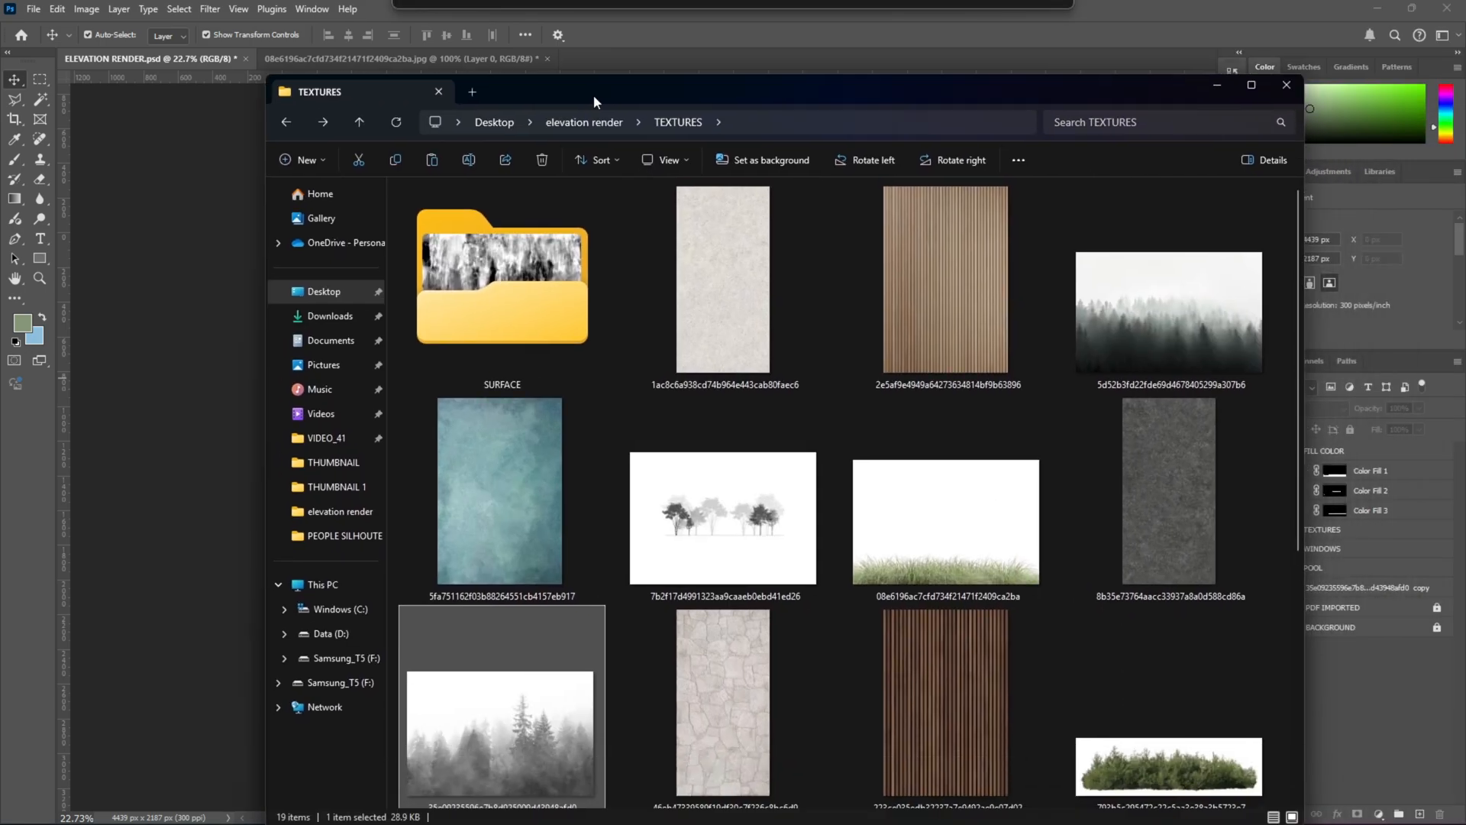
pyautogui.click(545, 125)
pyautogui.doubleClick(517, 225)
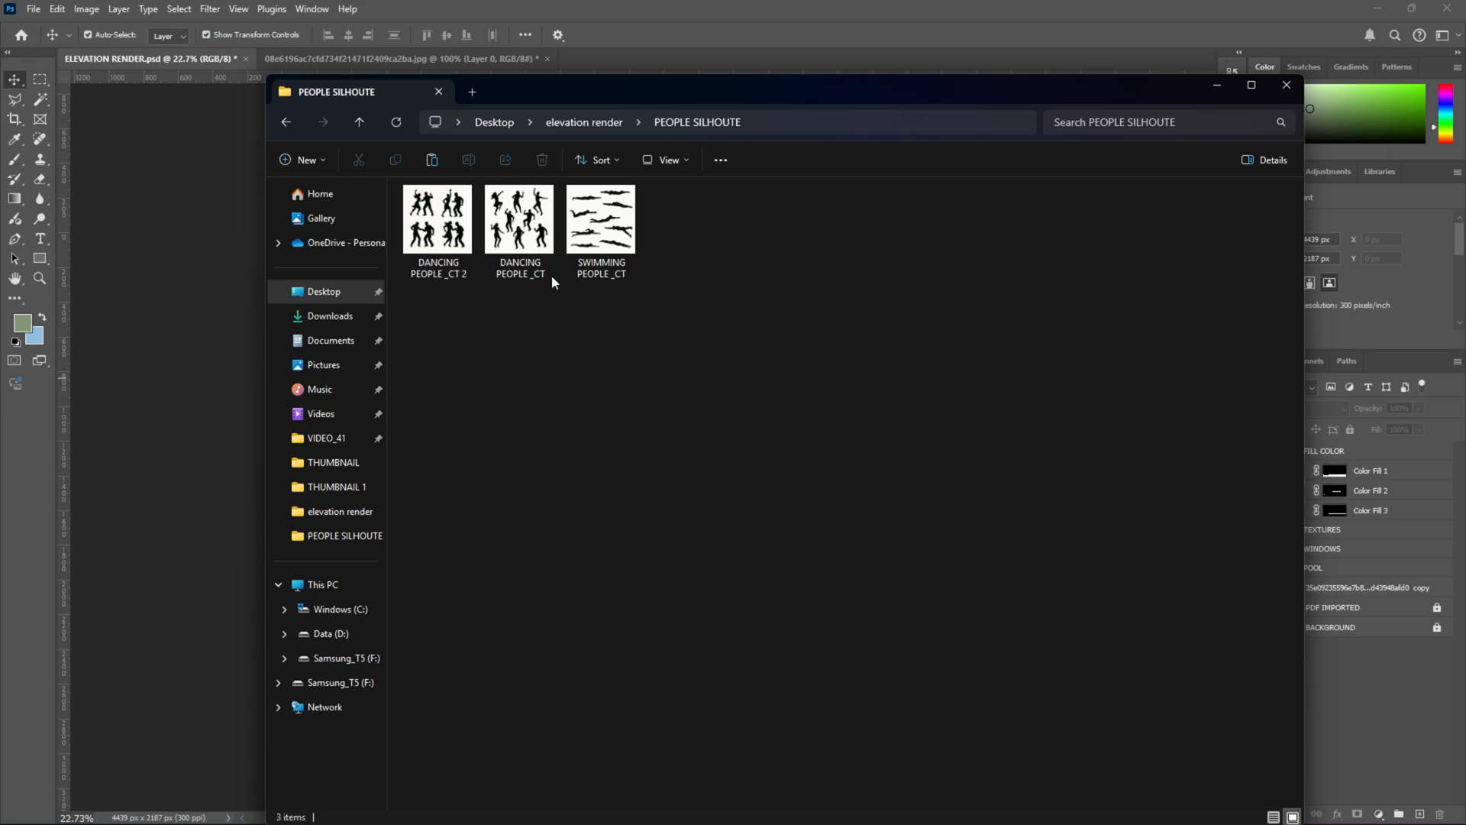
pyautogui.click(446, 233)
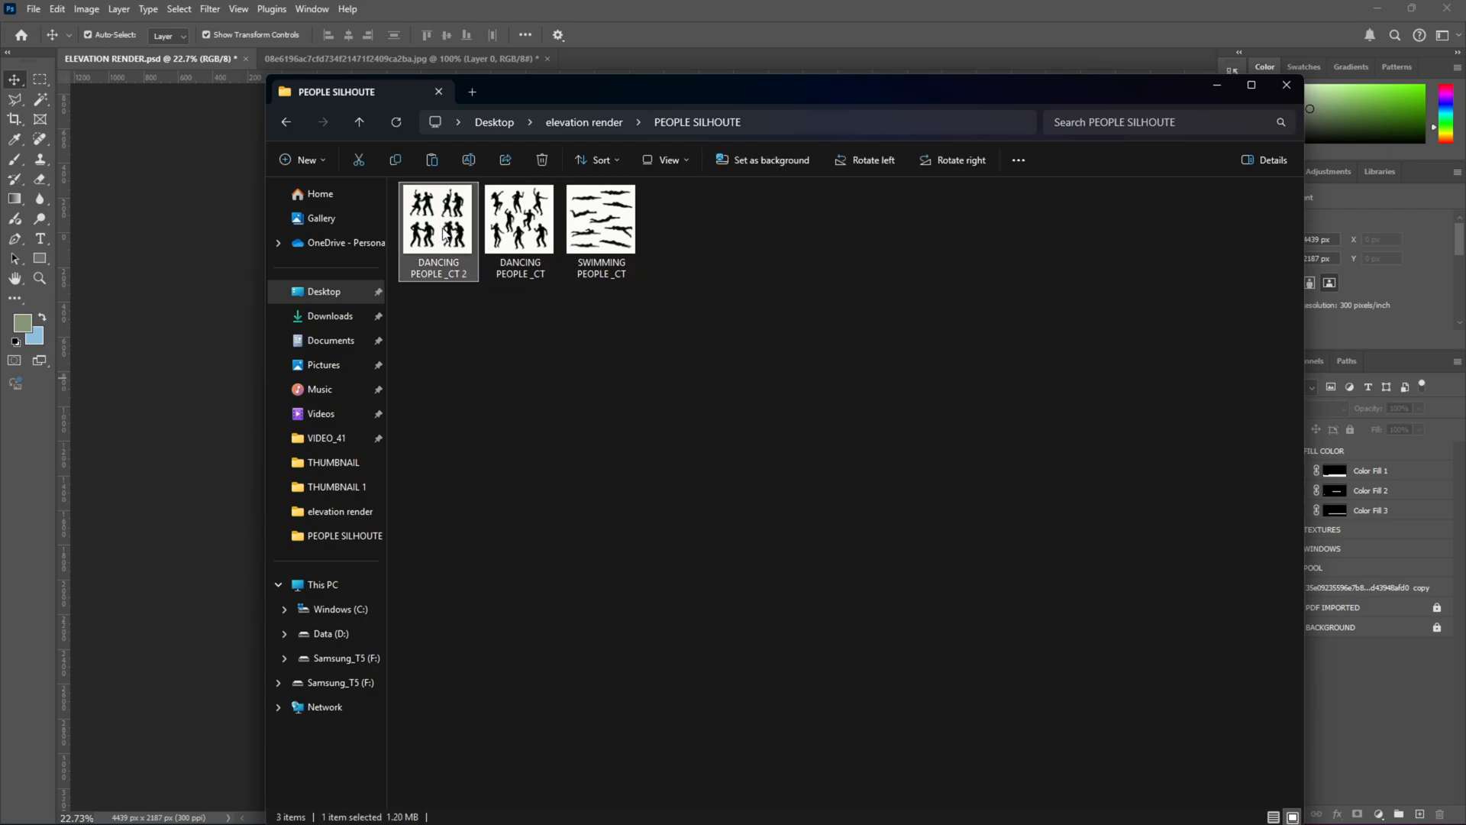
pyautogui.moveTo(446, 233); pyautogui.dragTo(657, 35)
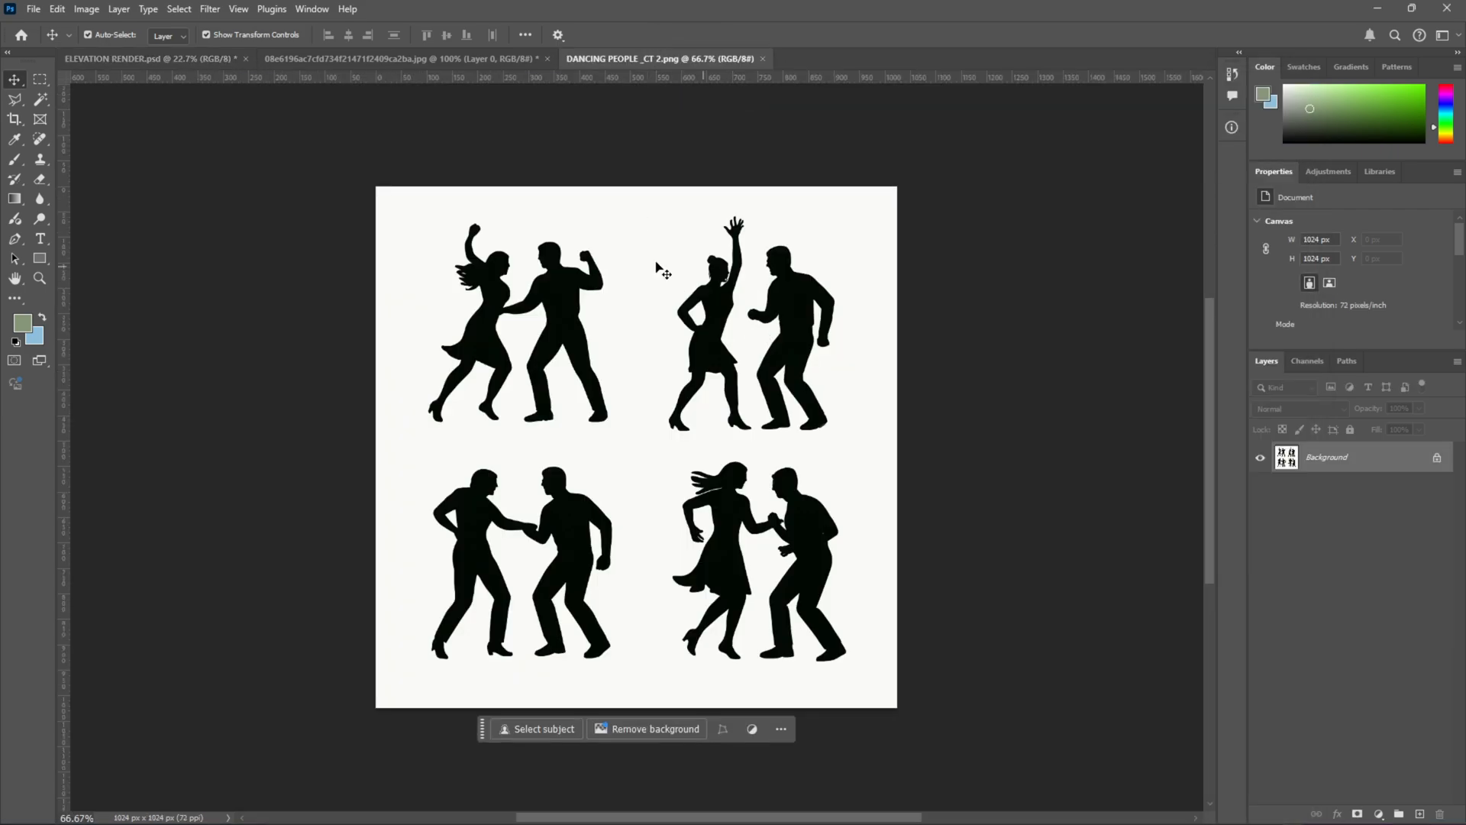
# Step: Open the SWIMMING PEOPLE_CT image from the PEOPLE SILHOUTE folder as a separate document
pyautogui.click(726, 805)
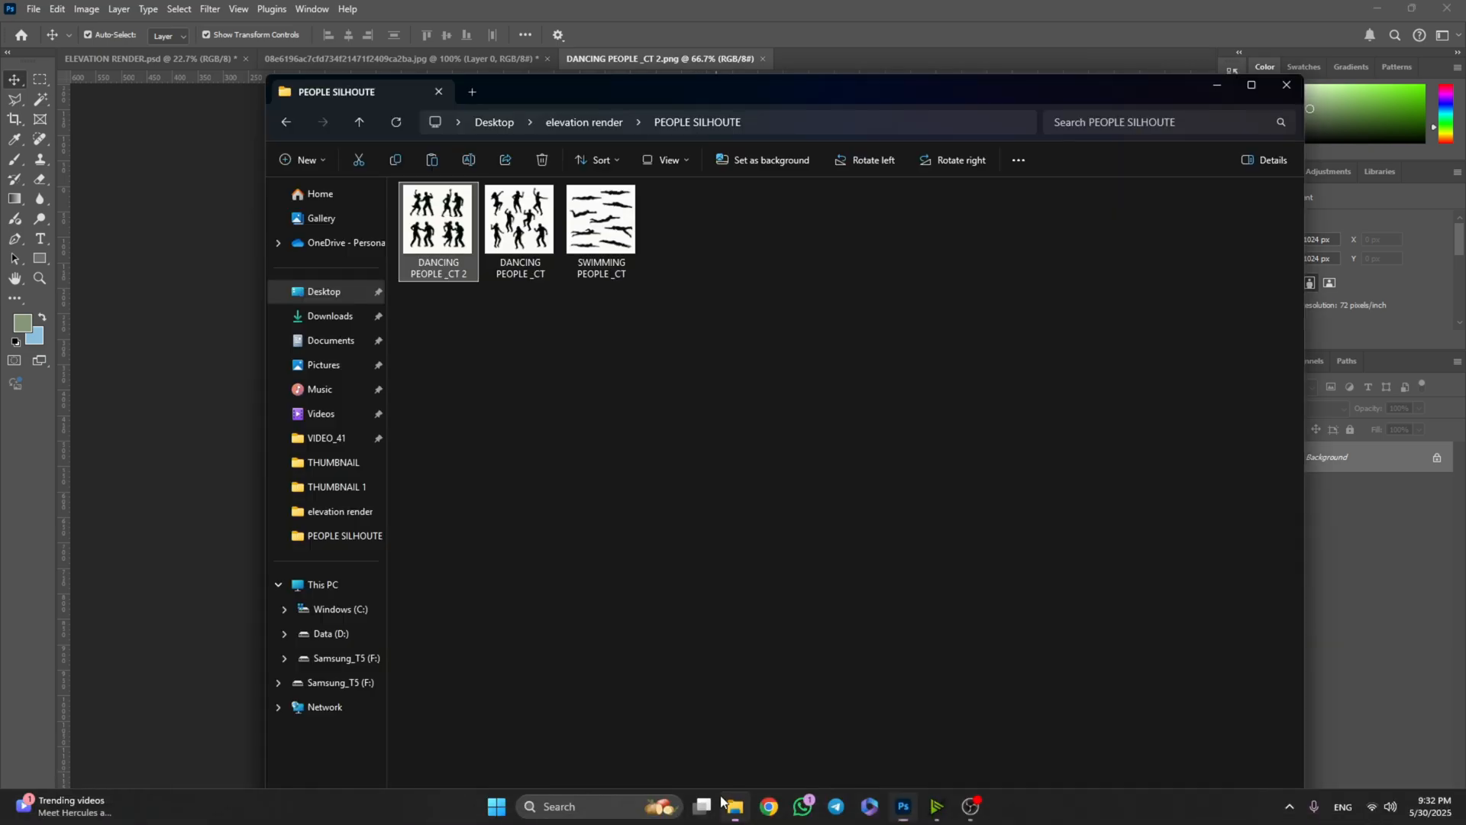
pyautogui.click(600, 221)
pyautogui.moveTo(600, 221); pyautogui.dragTo(793, 57)
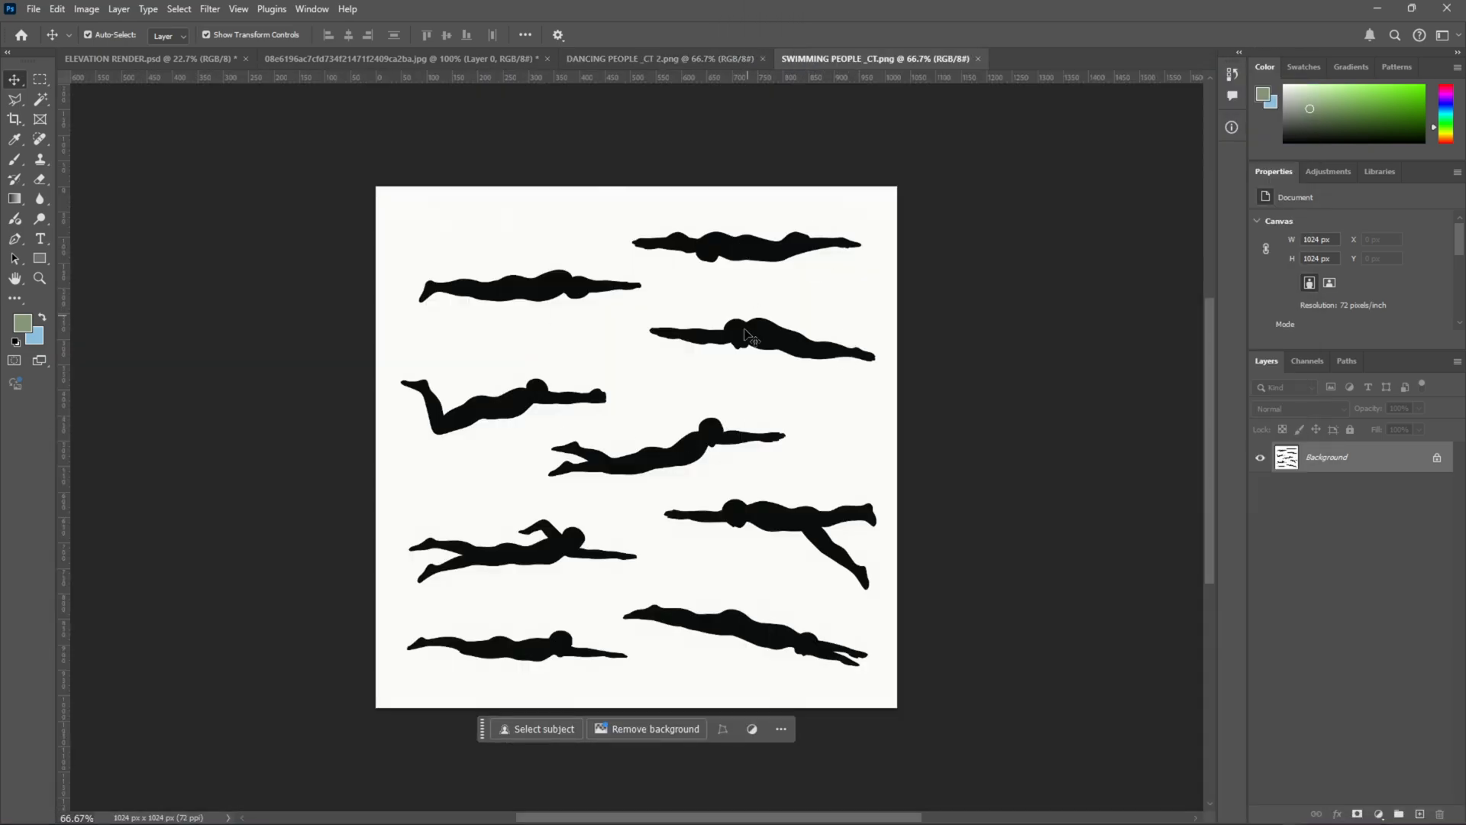
# Step: Unlock the swimming image's background layer, delete the white area around the silhouettes with the Magic Wand tool, and clear the selection
pyautogui.click(1436, 461)
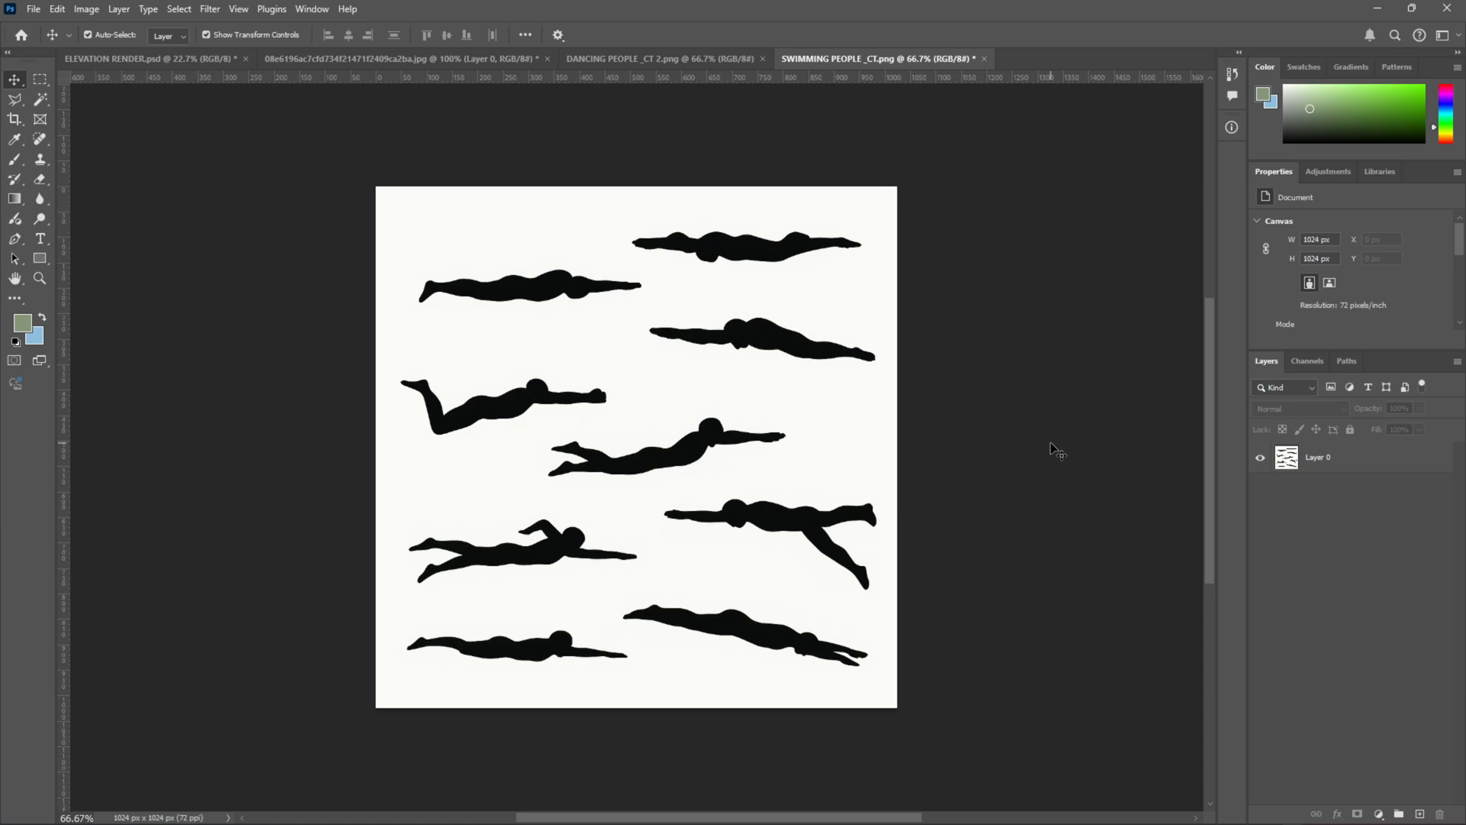
pyautogui.click(870, 412)
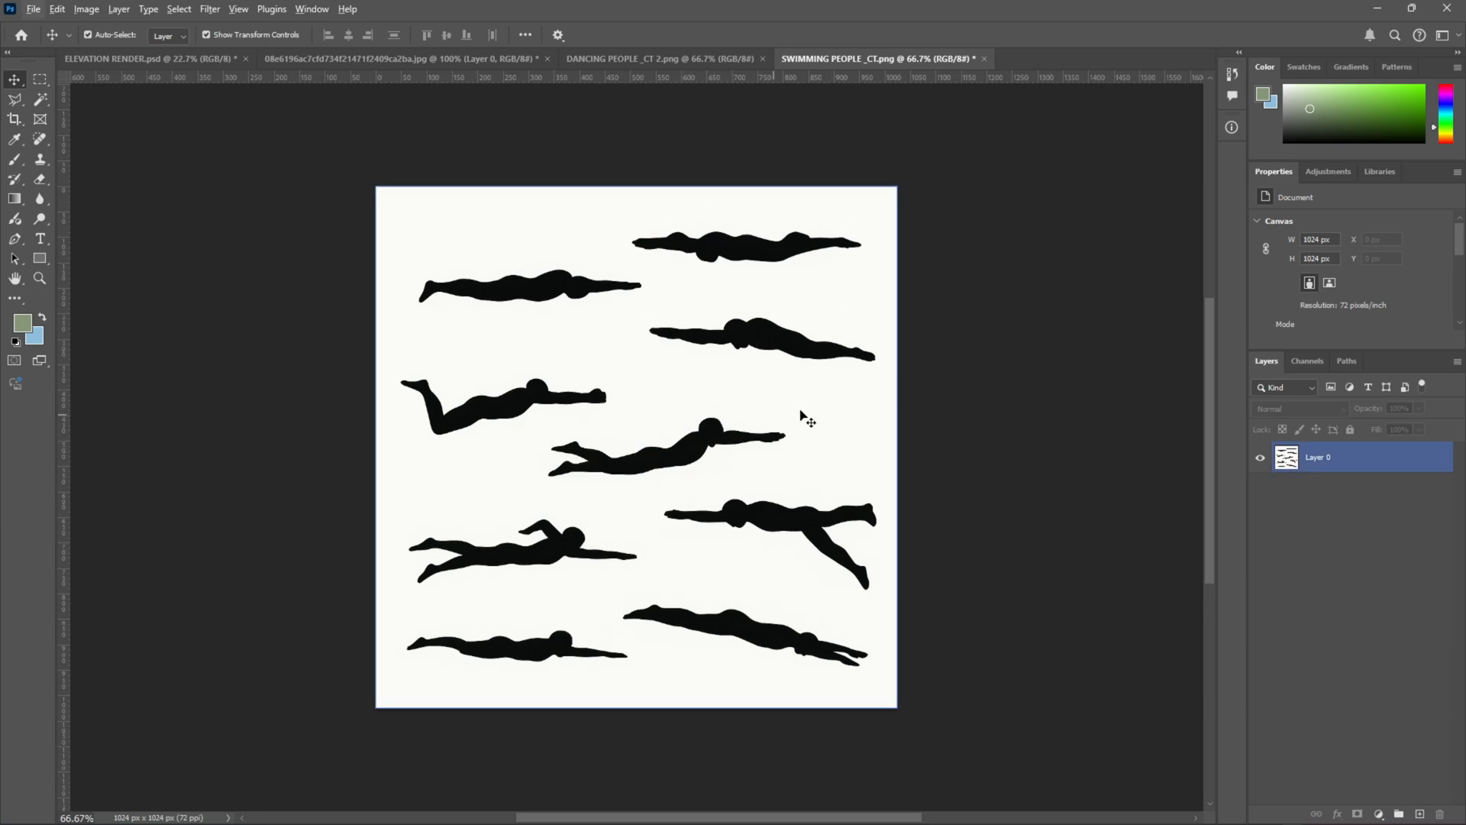
pyautogui.click(911, 374)
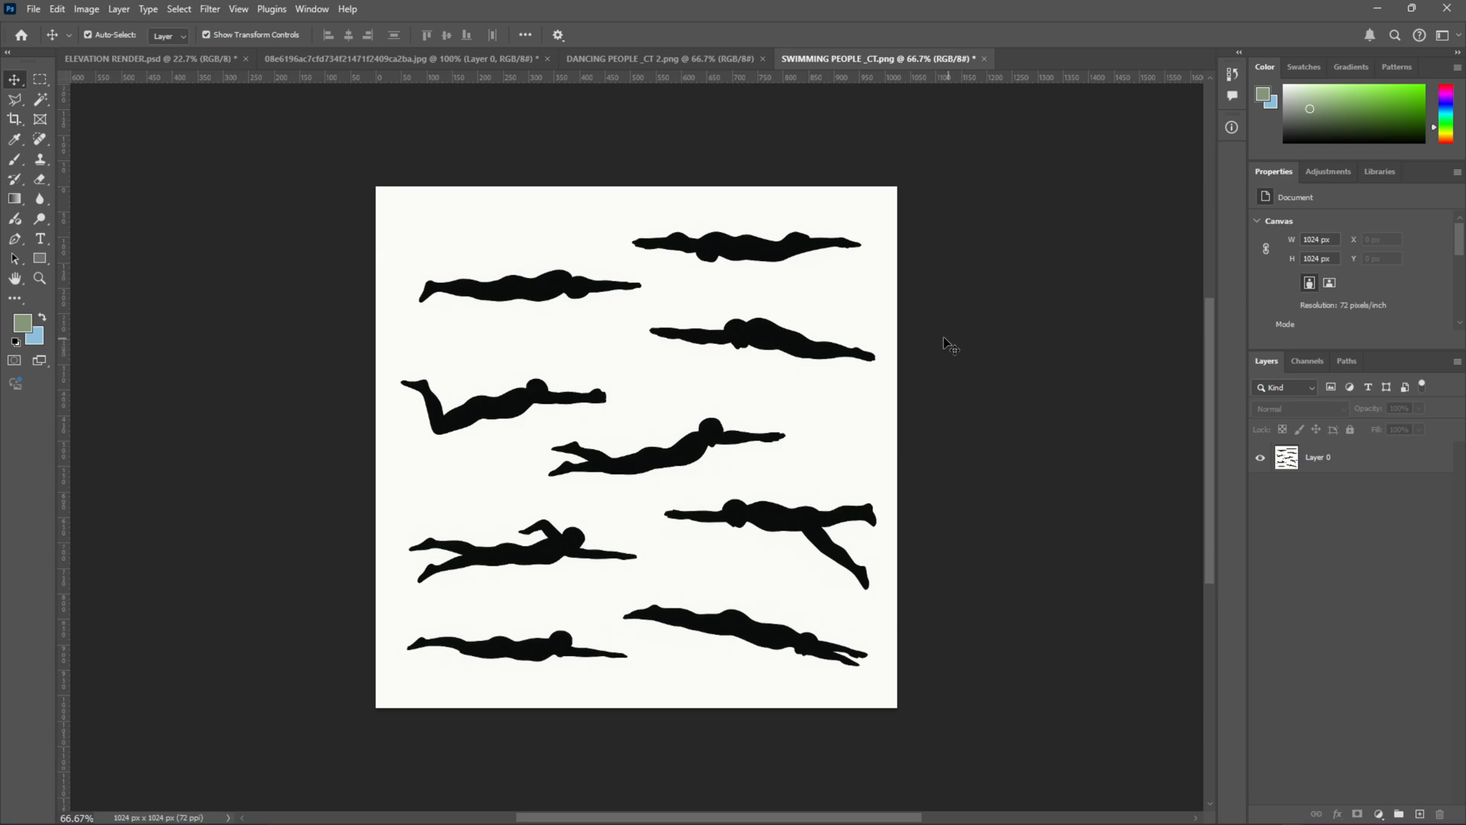
pyautogui.click(680, 365)
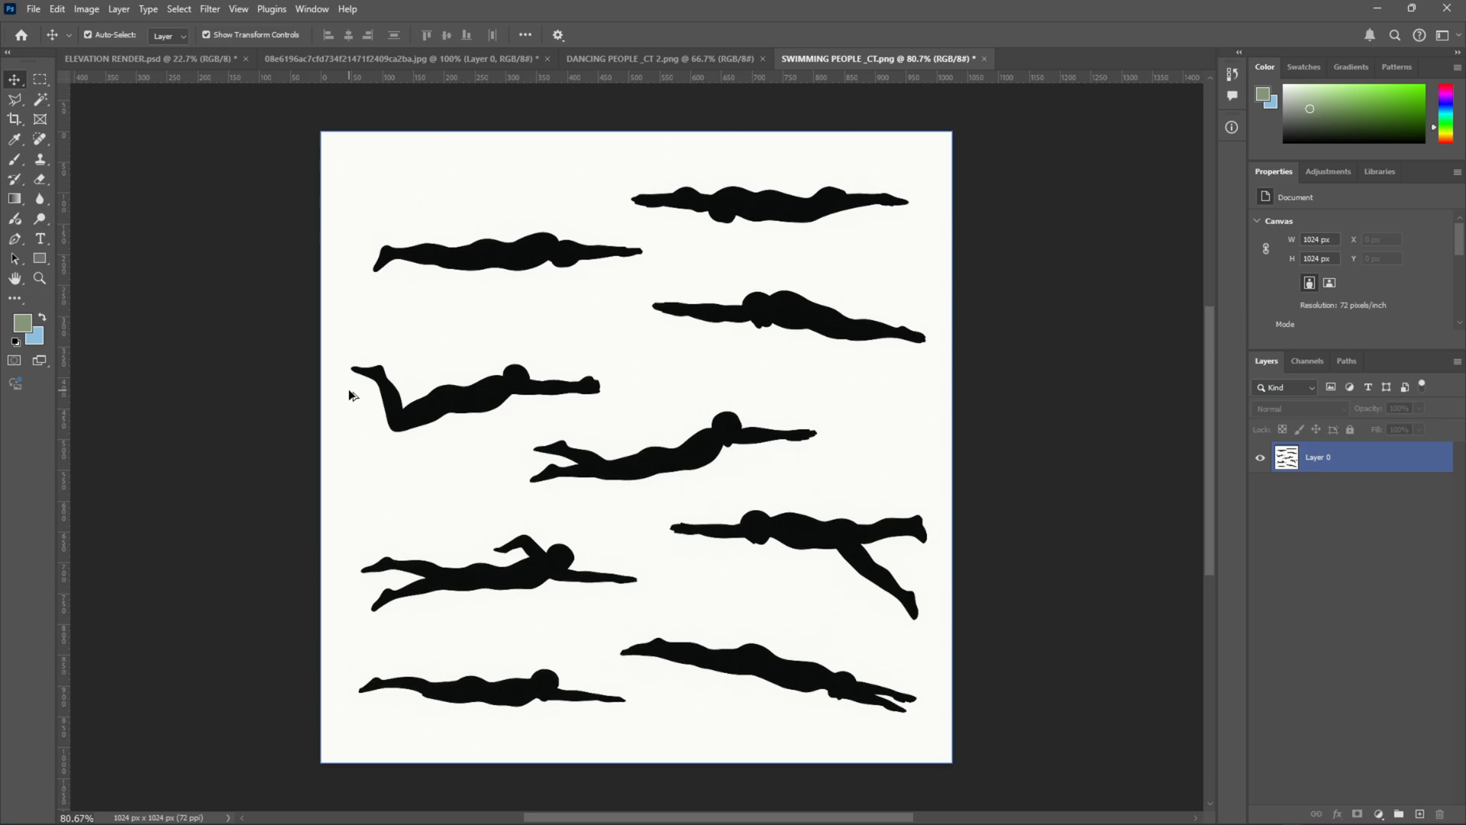
pyautogui.scroll(3, 687, 477)
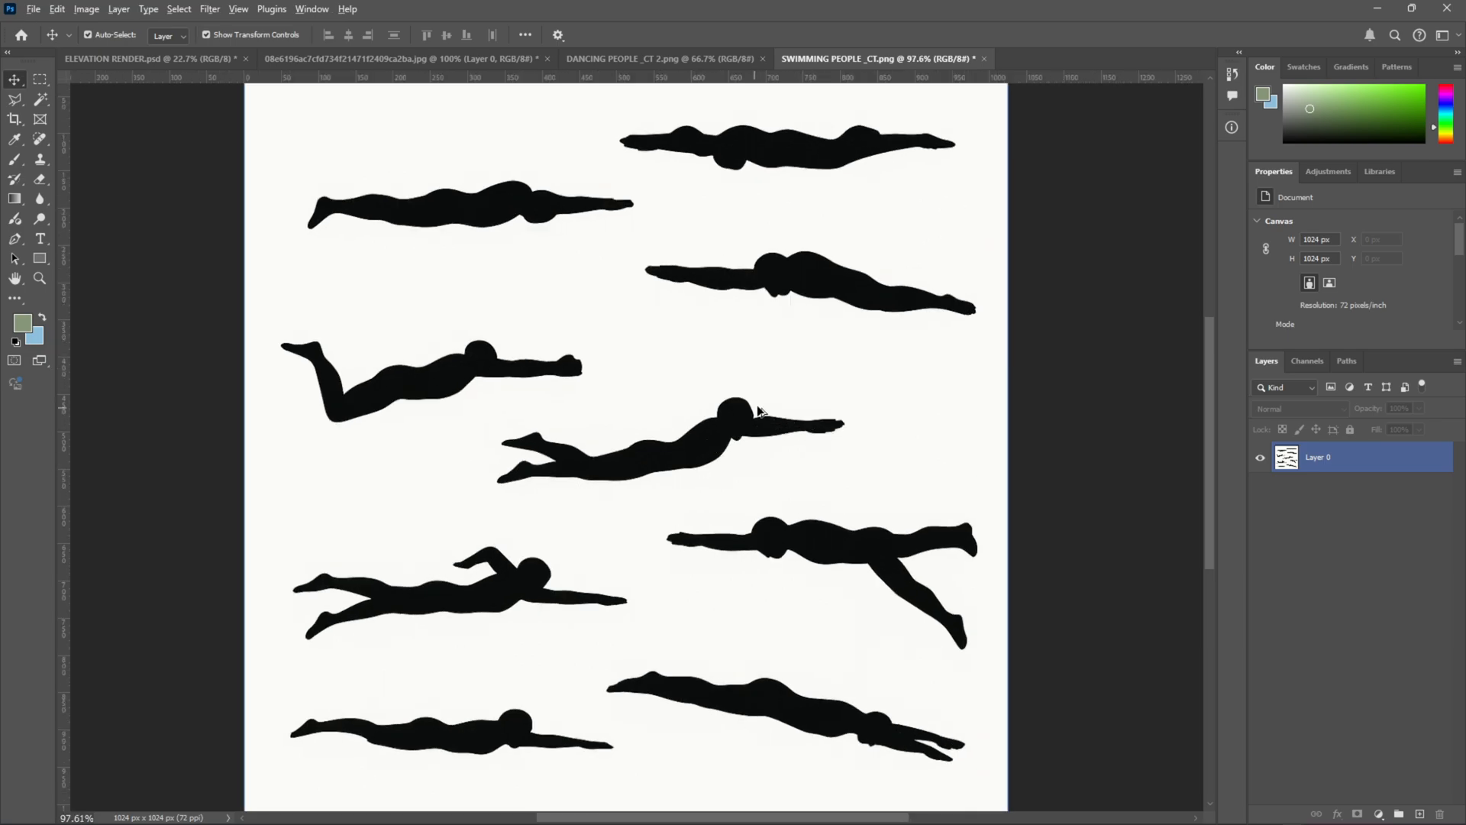
pyautogui.scroll(-2, 710, 426)
pyautogui.click(687, 373)
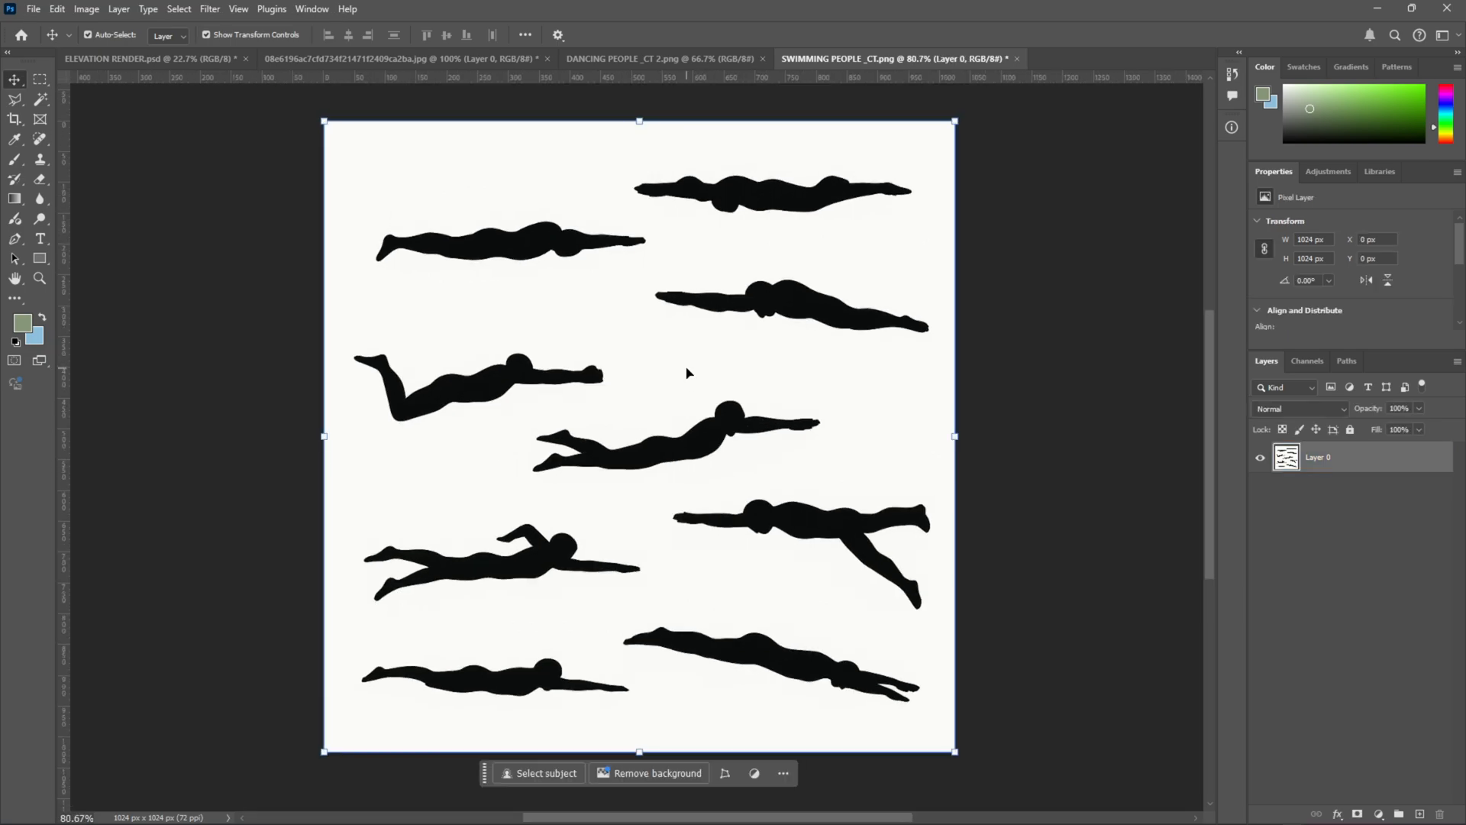
pyautogui.click(41, 99)
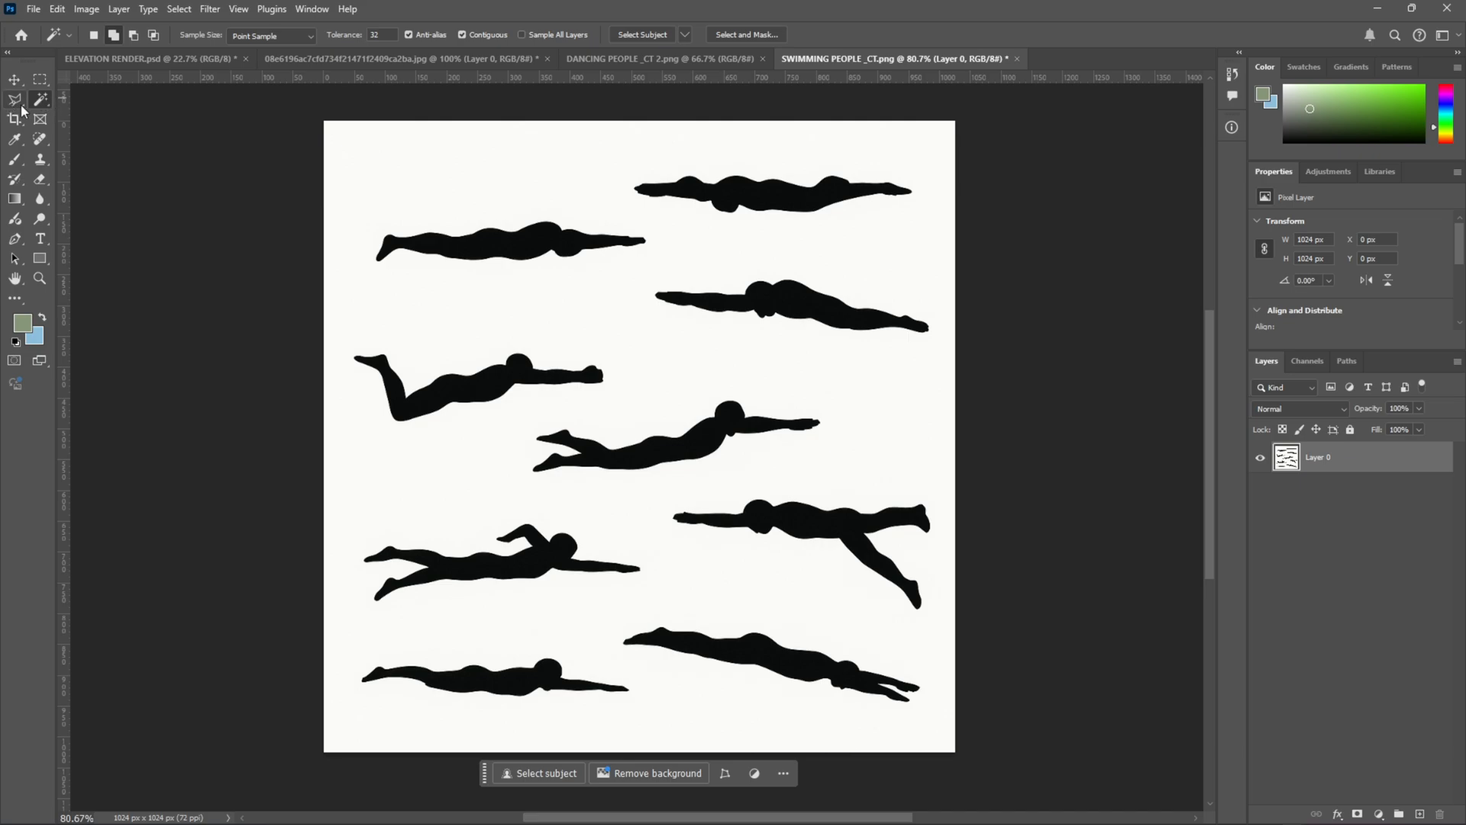
pyautogui.click(527, 313)
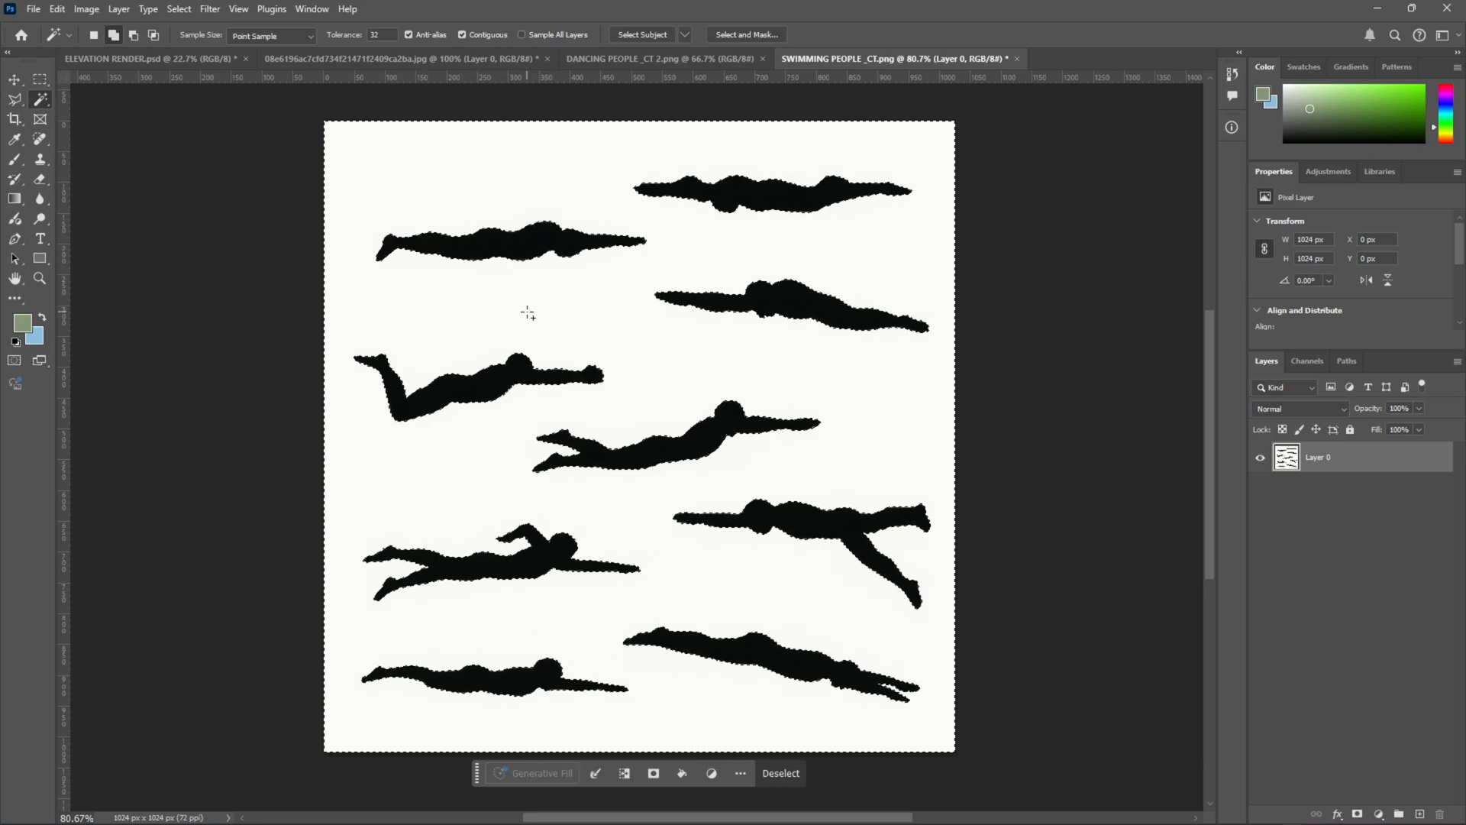
pyautogui.press('Delete')
pyautogui.hotkey('ctrl', 'd')
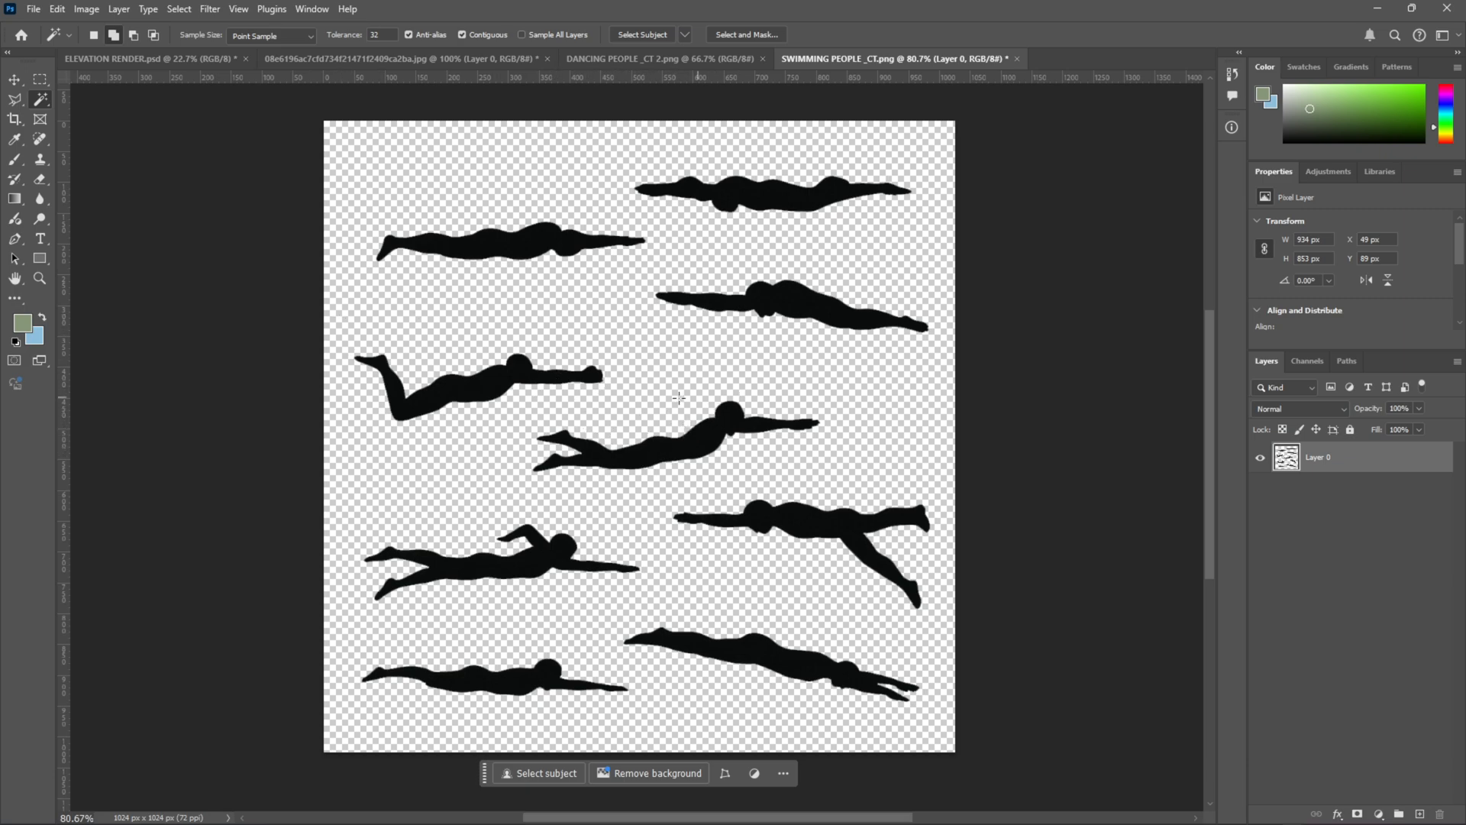
# Step: Marquee-select the swimmer silhouette in the middle of the sheet and copy it into the ELEVATION RENDER document
pyautogui.click(45, 84)
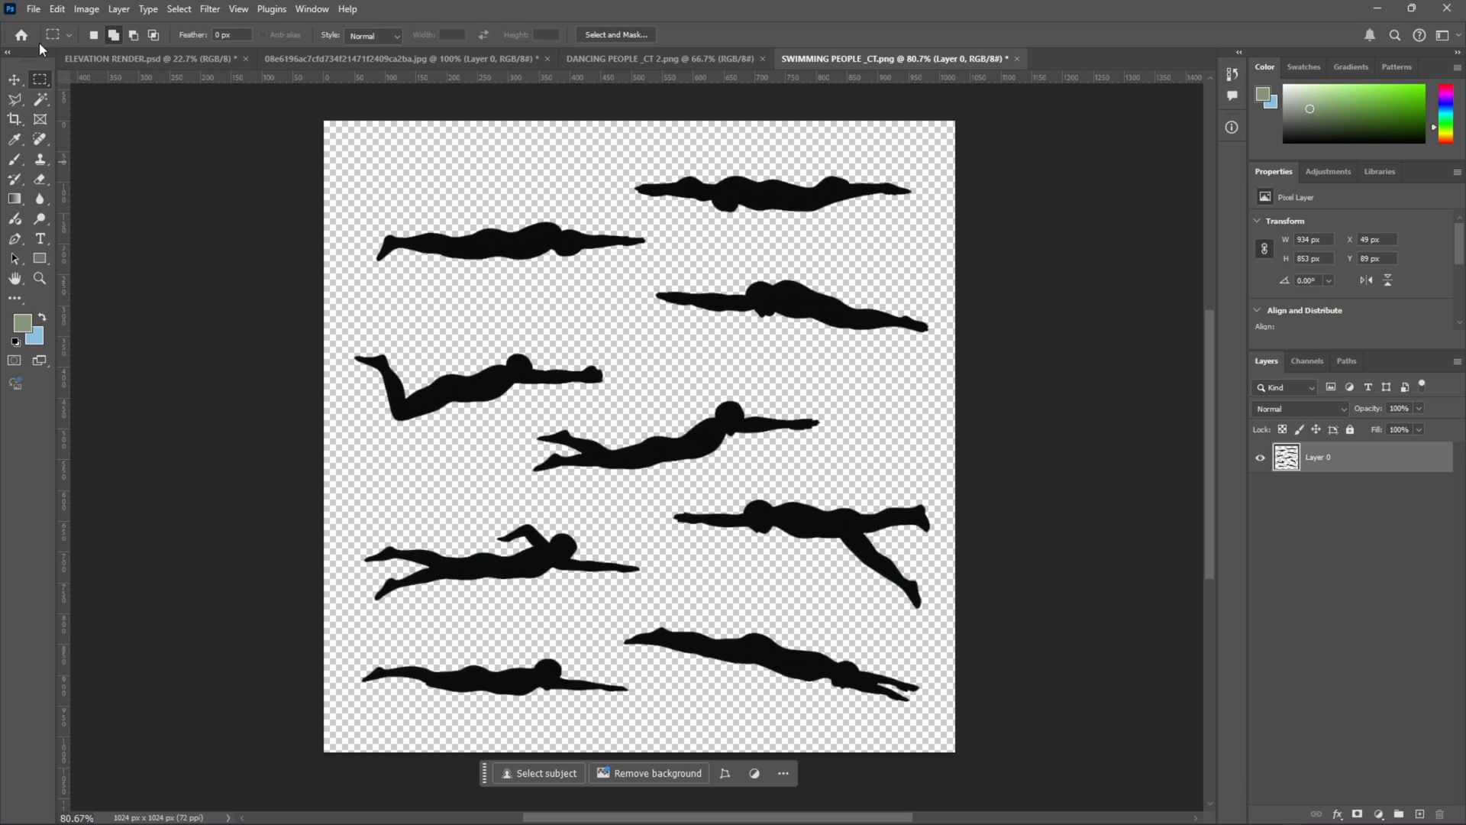
pyautogui.moveTo(526, 399); pyautogui.dragTo(832, 485)
pyautogui.press('v')
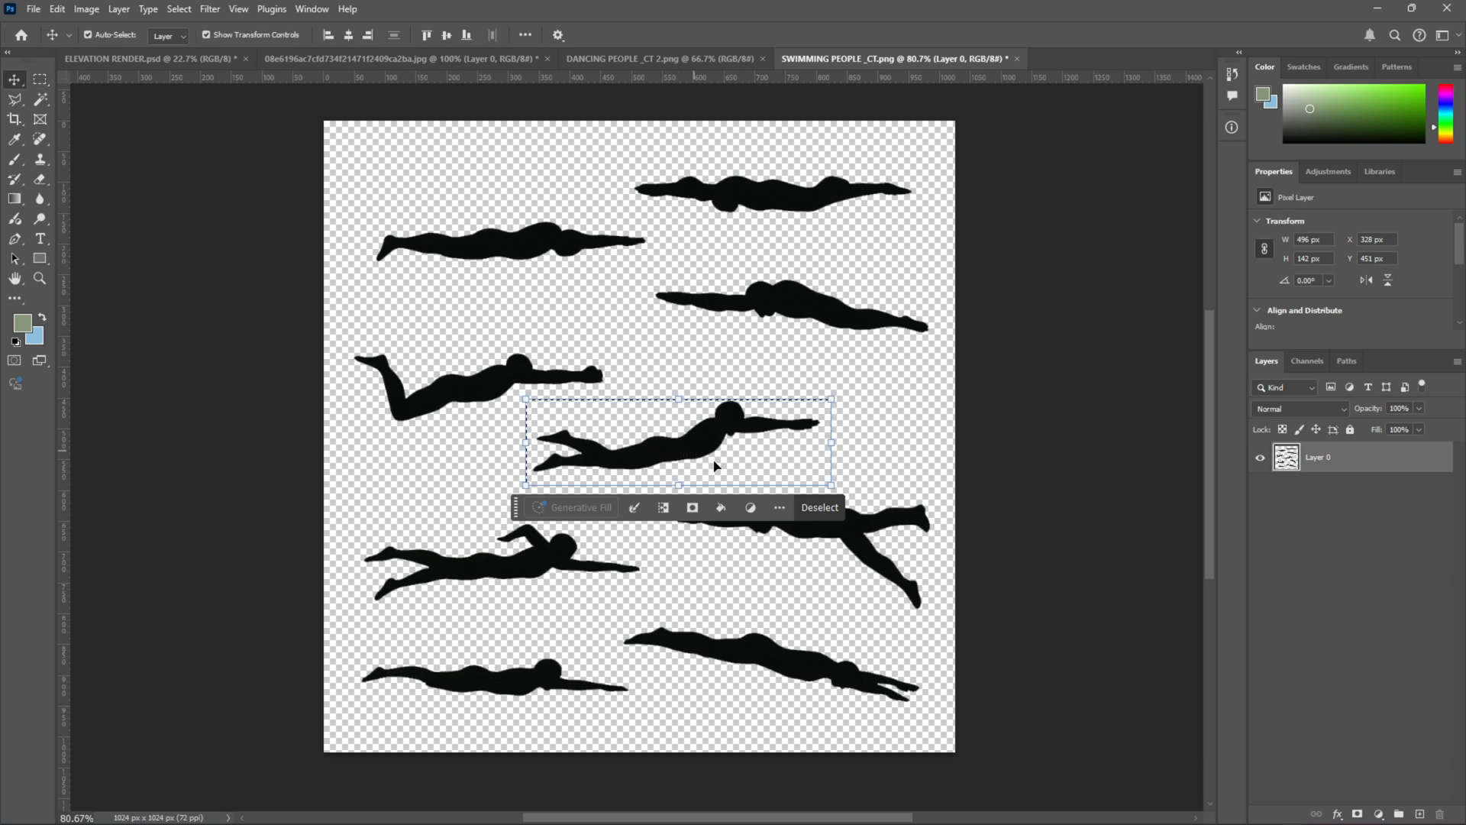
pyautogui.moveTo(714, 443); pyautogui.dragTo(182, 66)
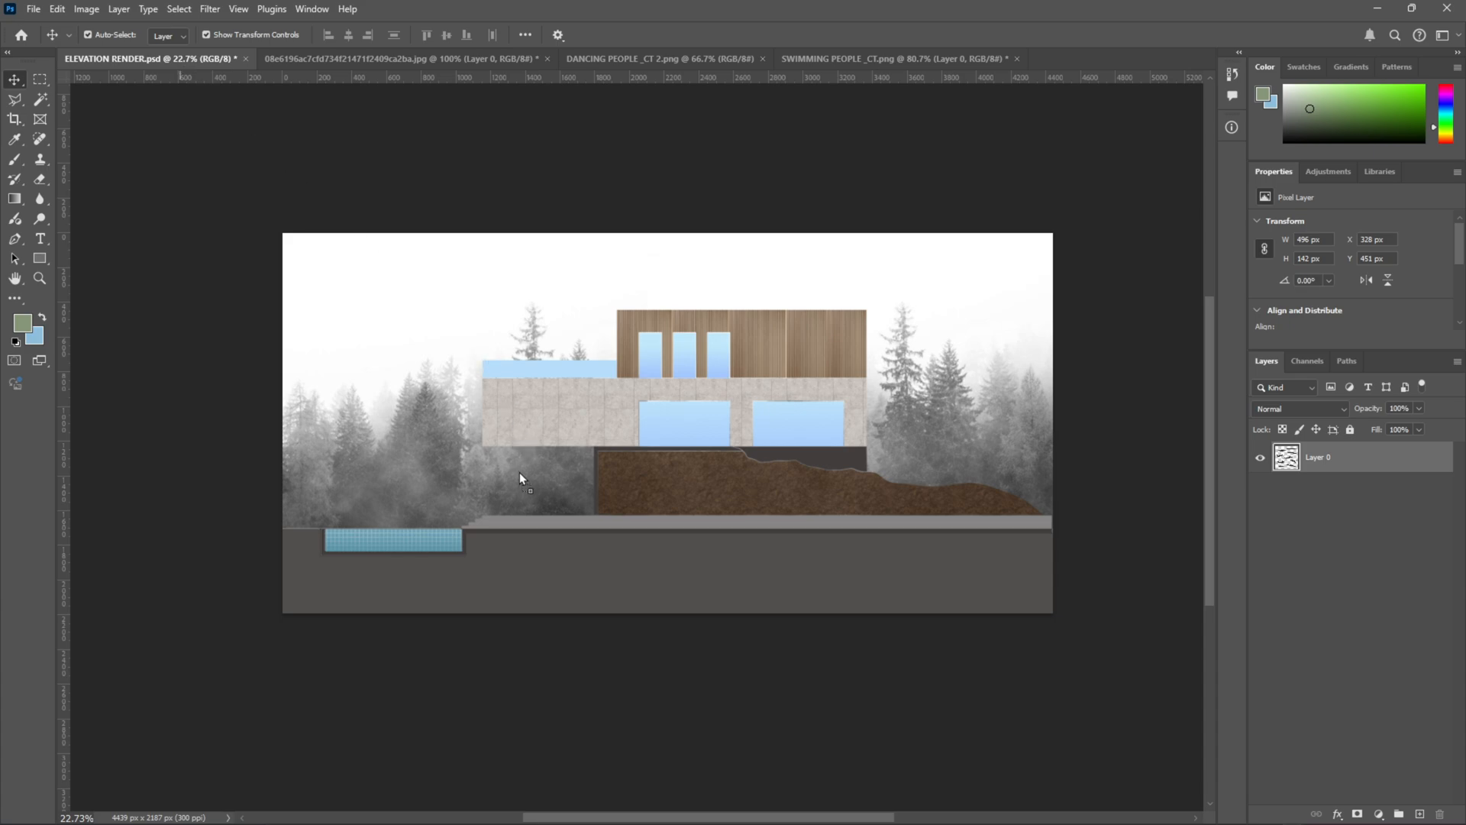
pyautogui.moveTo(519, 472); pyautogui.dragTo(521, 478)
# Step: Place the swimmer in the pool, scale it to about 49%, rotate it about 7.5° counter-clockwise and commit the transform
pyautogui.scroll(3, 355, 519)
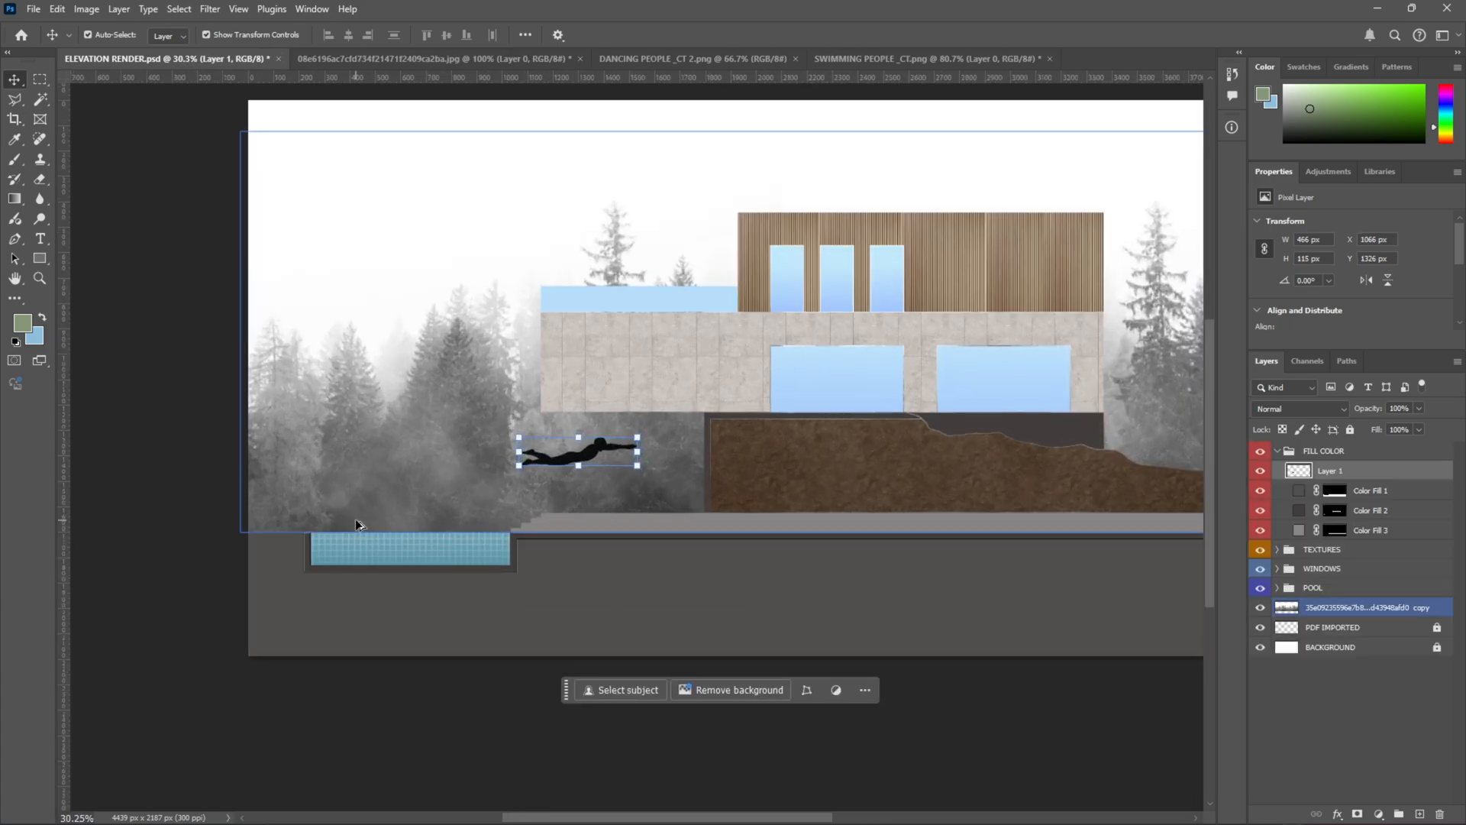
pyautogui.scroll(2, 355, 519)
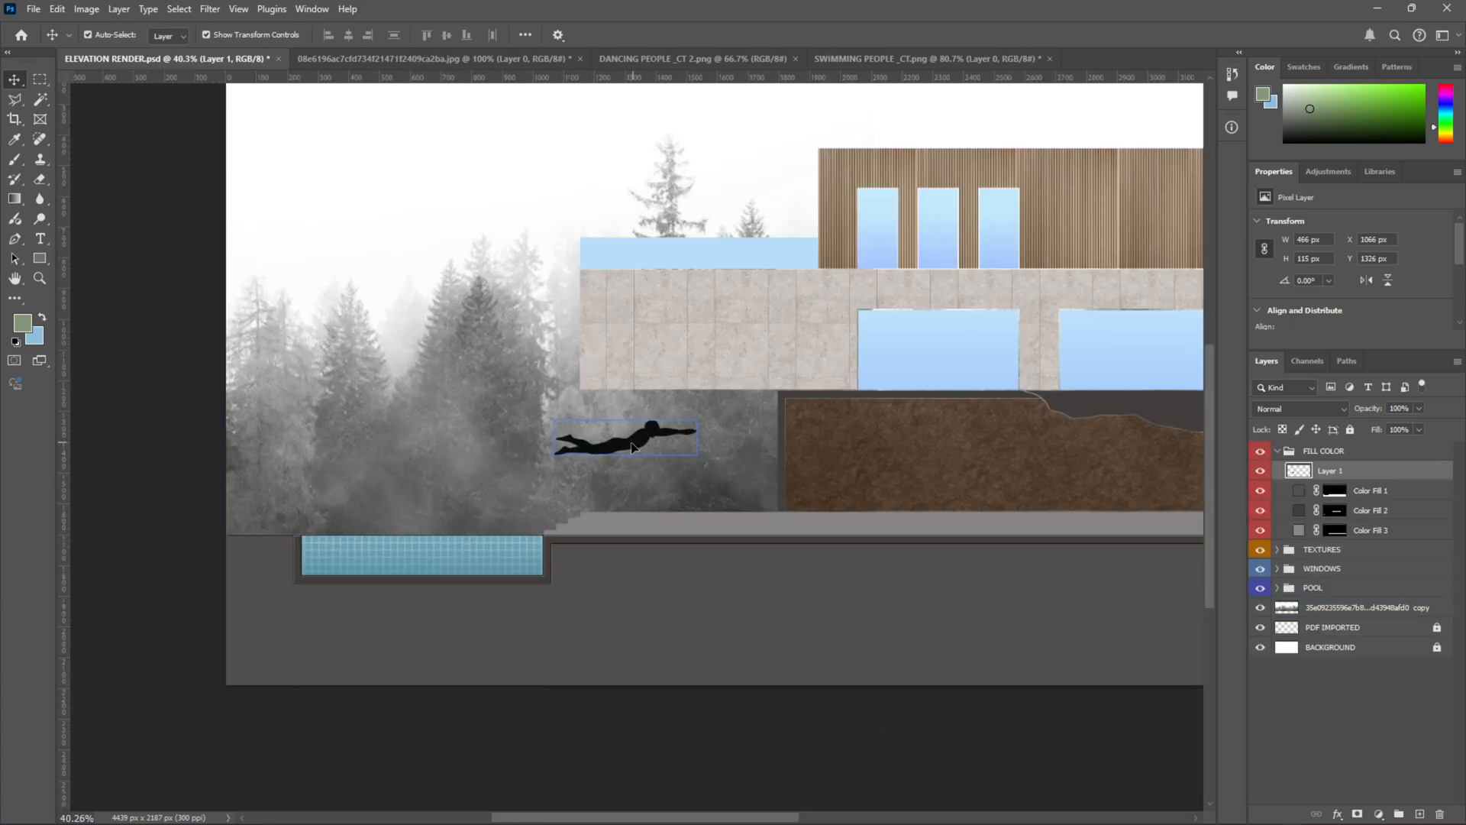
pyautogui.moveTo(631, 447); pyautogui.dragTo(427, 563)
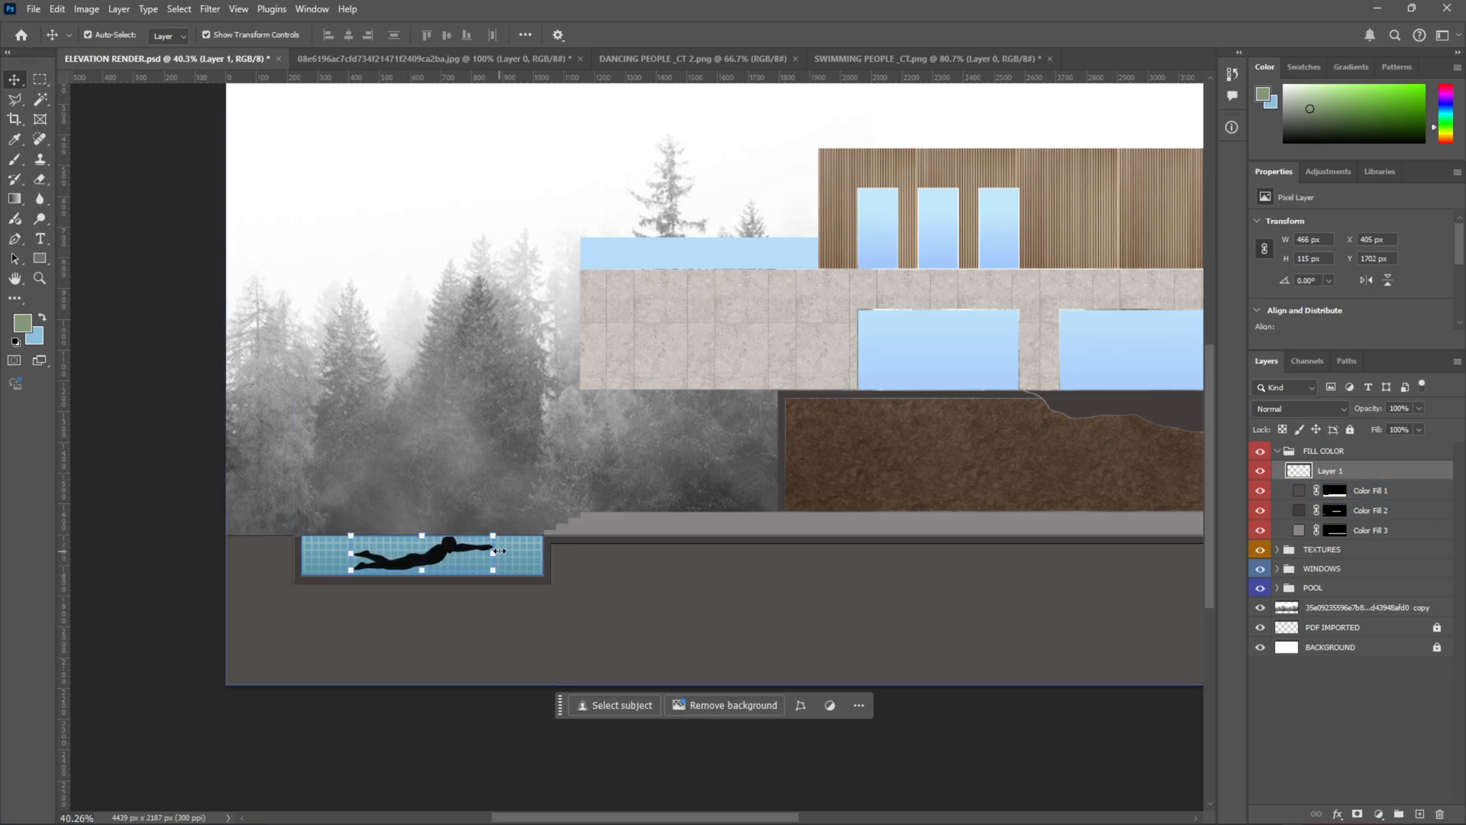
pyautogui.moveTo(495, 540); pyautogui.dragTo(456, 528)
pyautogui.scroll(4, 393, 567)
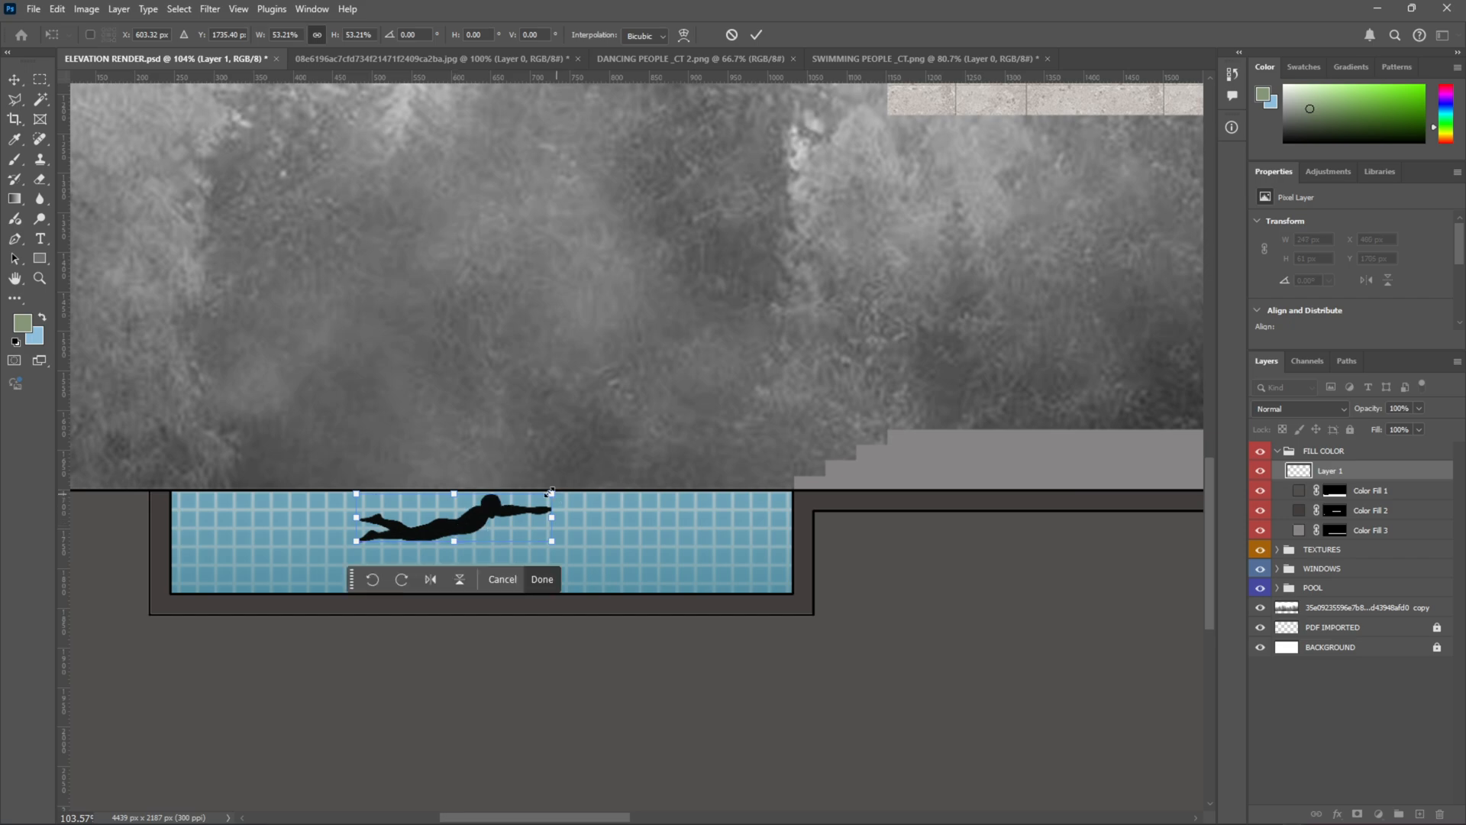
pyautogui.moveTo(560, 479); pyautogui.dragTo(535, 486)
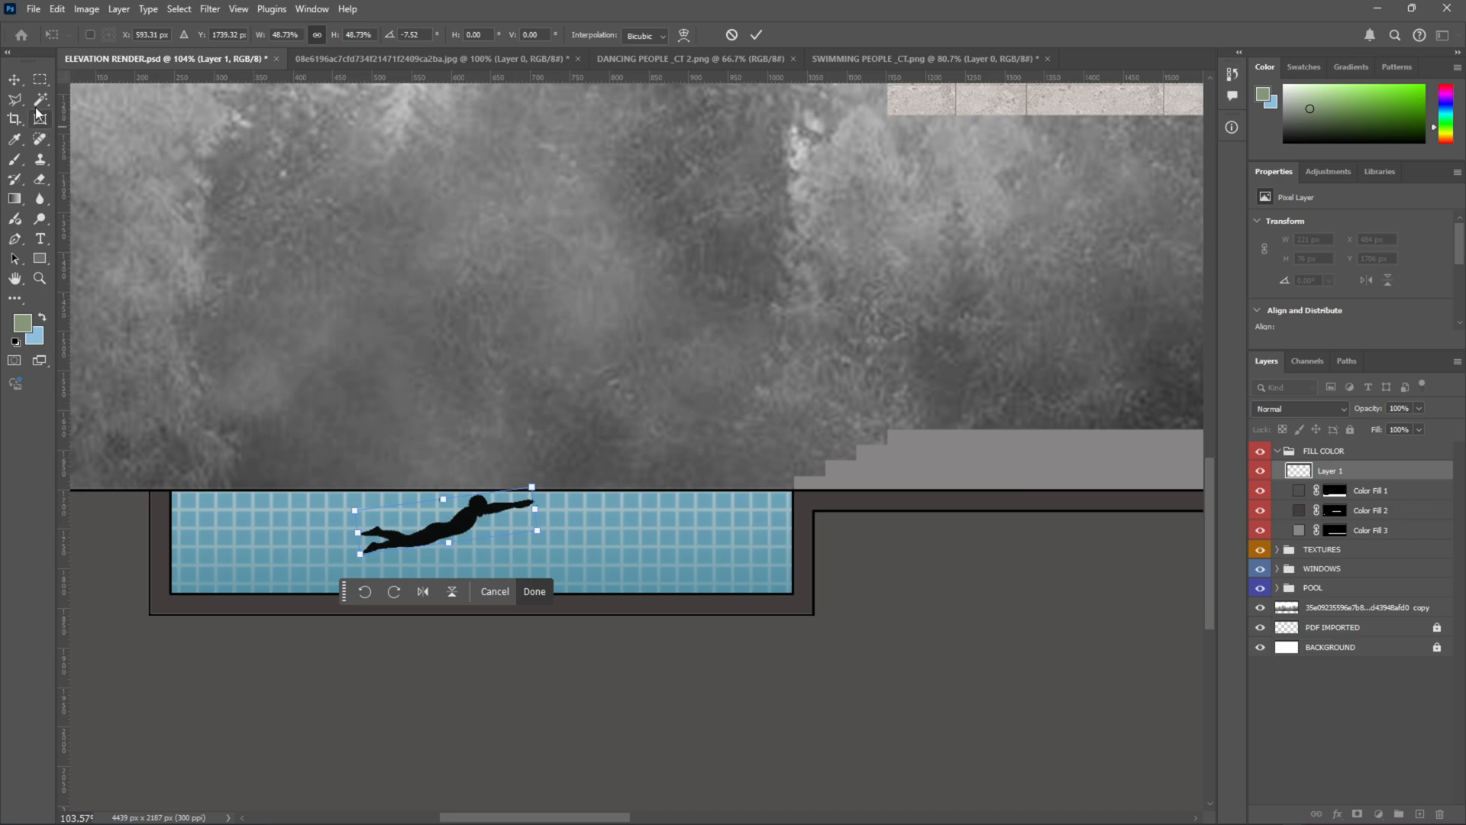
pyautogui.click(402, 283)
# Step: Select the swimmer in the pool and move its layer out of the FILL COLOR group into the POOL group
pyautogui.scroll(-5, 467, 539)
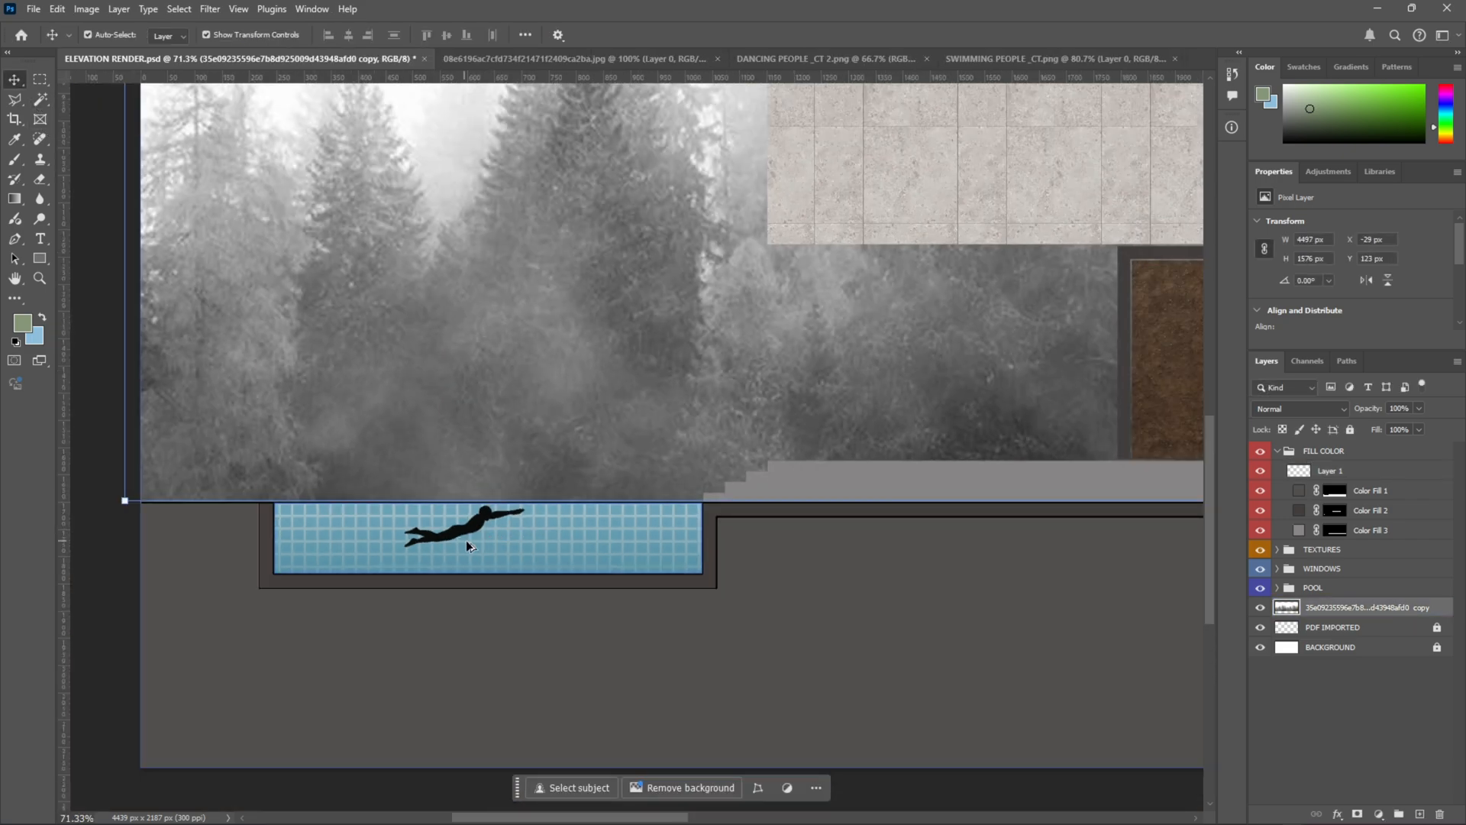
pyautogui.scroll(2, 469, 539)
pyautogui.scroll(-2, 466, 540)
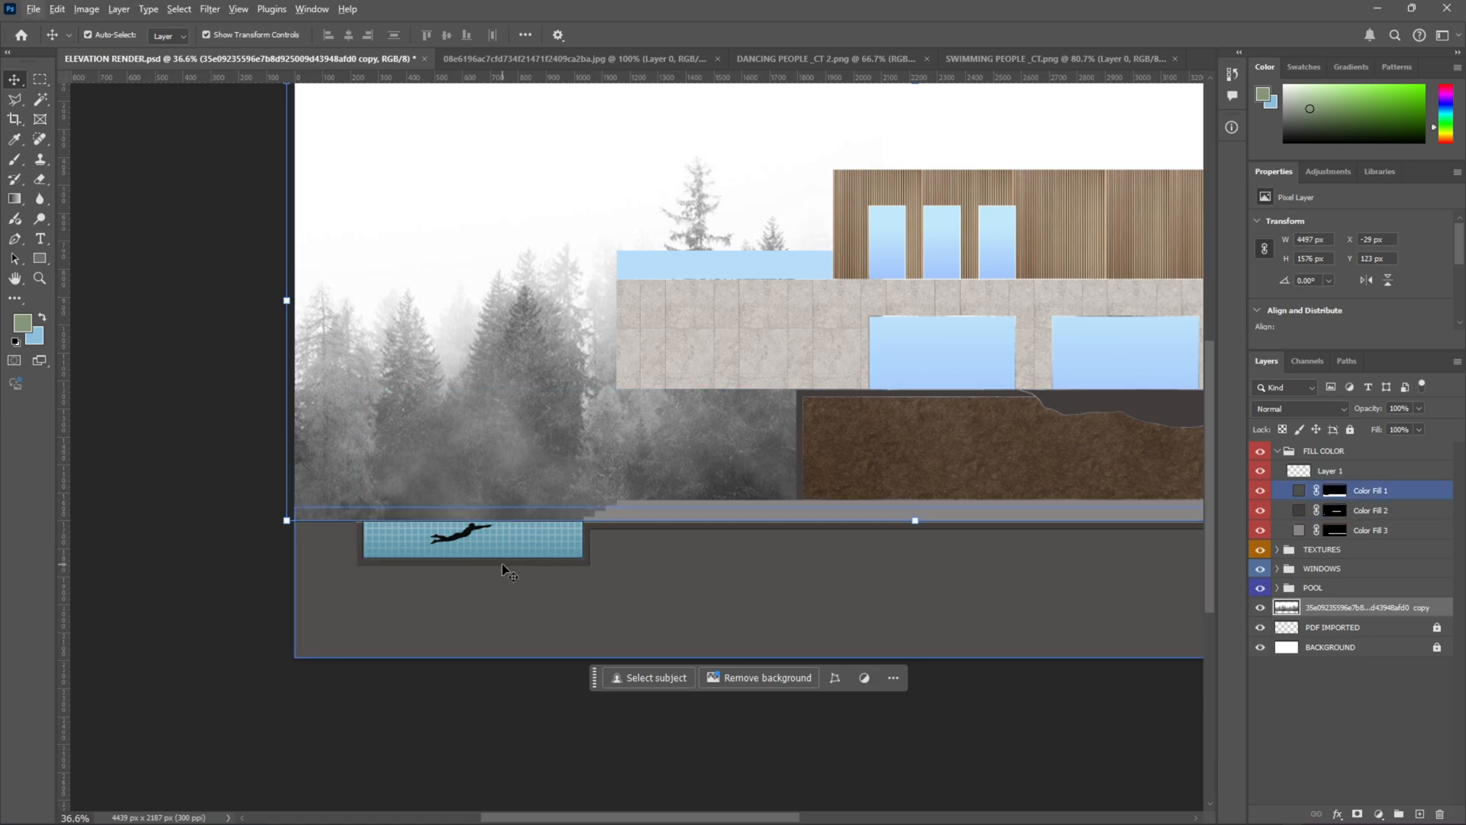
pyautogui.scroll(2, 472, 528)
pyautogui.scroll(2, 468, 532)
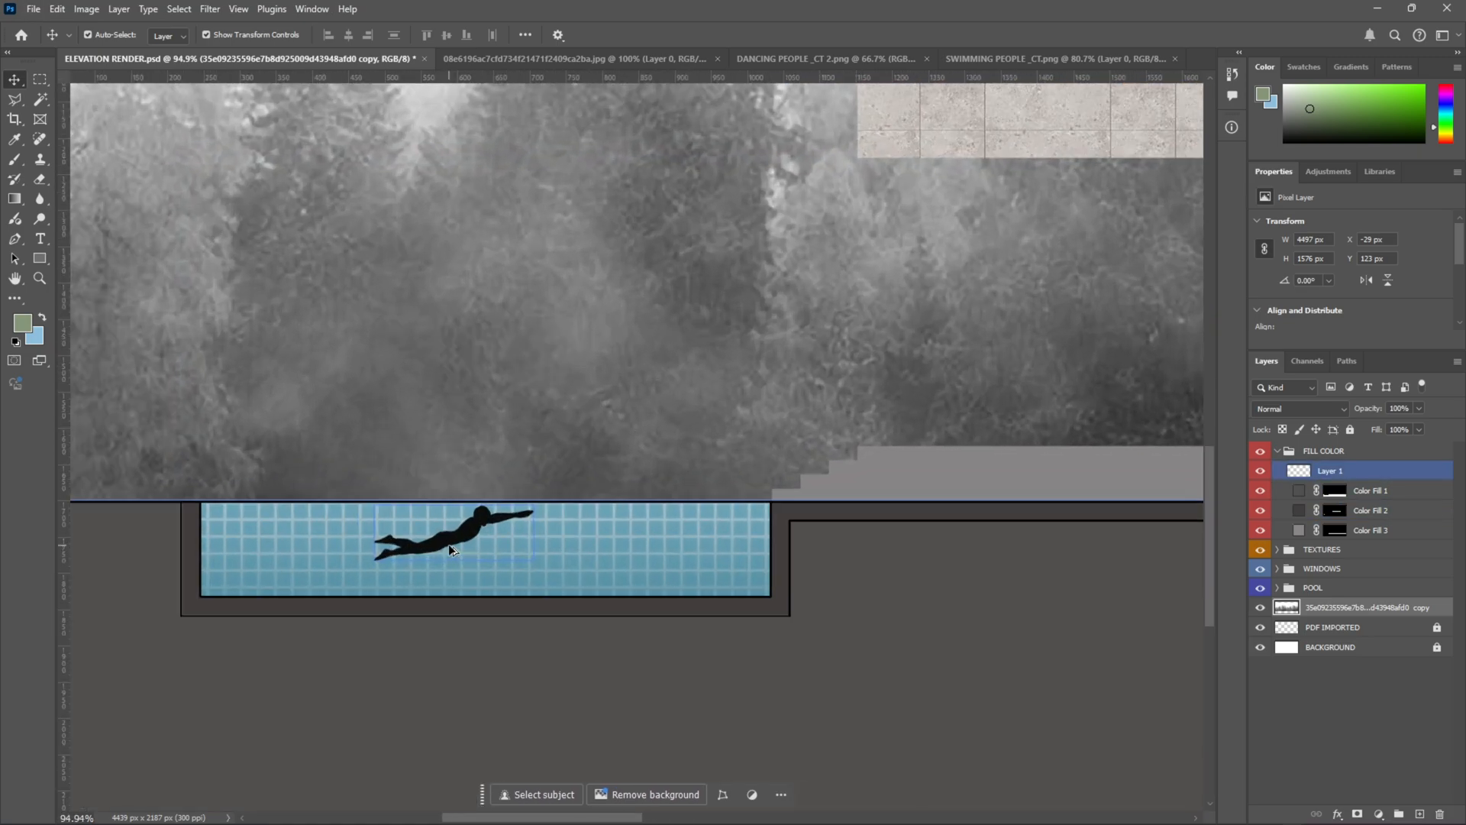
pyautogui.click(466, 541)
pyautogui.moveTo(1333, 474); pyautogui.dragTo(1319, 589)
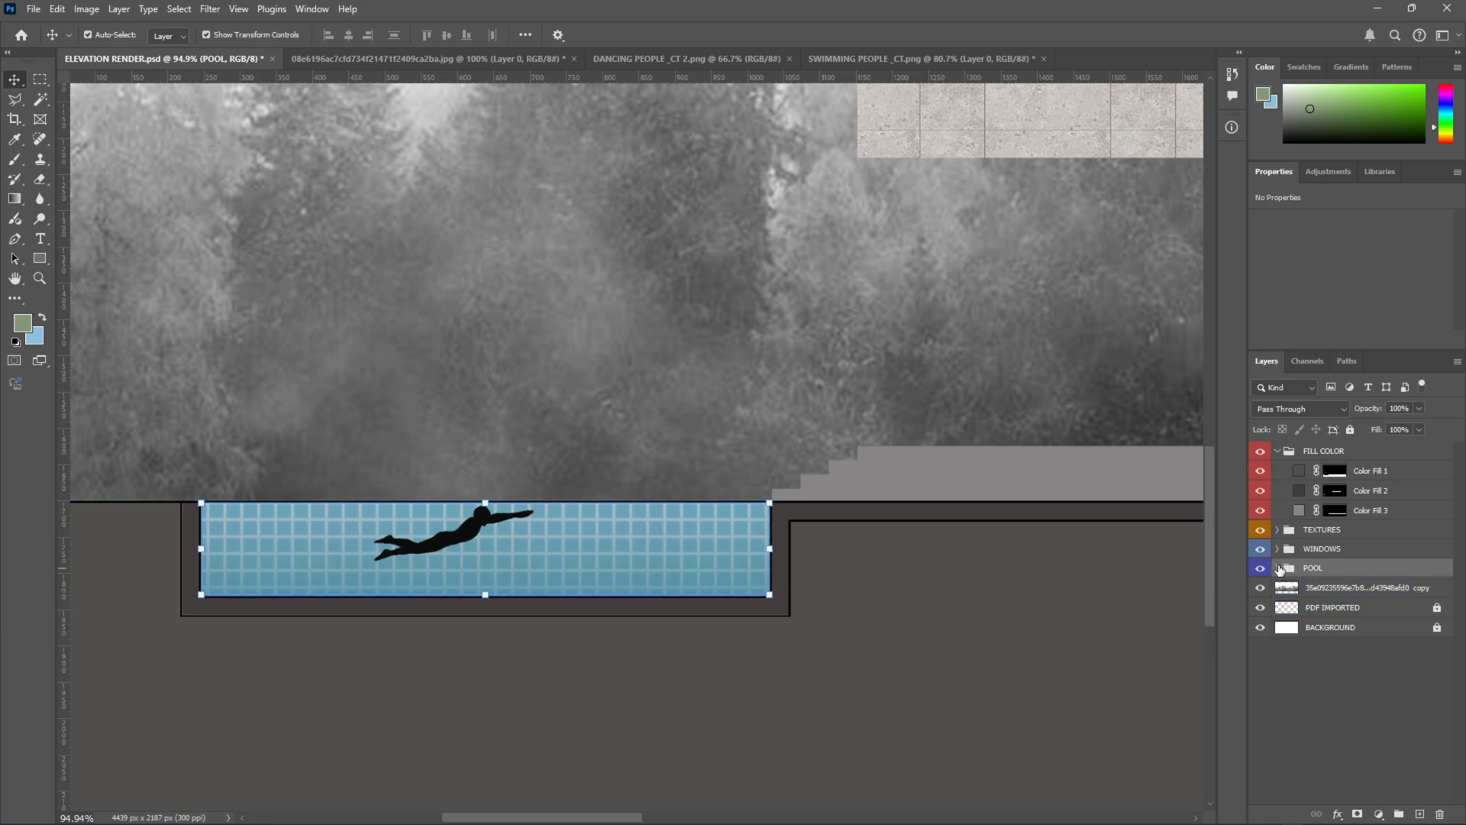
# Step: Reorder the swimmer layer between Gradient Fill 1 and Pattern Fill 1 in the POOL group, and compare it with the gradient hidden and shown
pyautogui.click(1279, 569)
pyautogui.click(1330, 590)
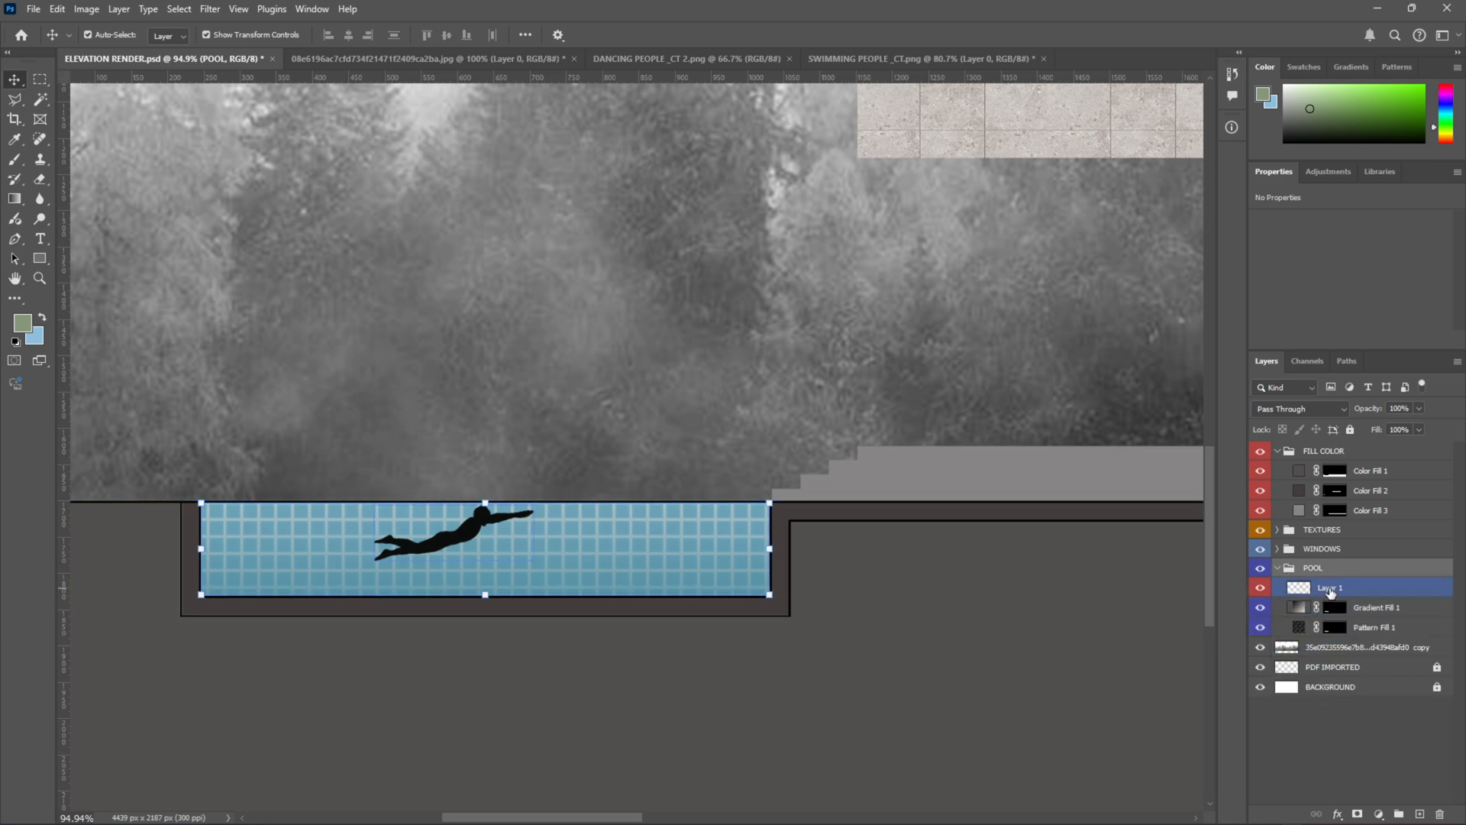
pyautogui.moveTo(1330, 592); pyautogui.dragTo(1329, 612)
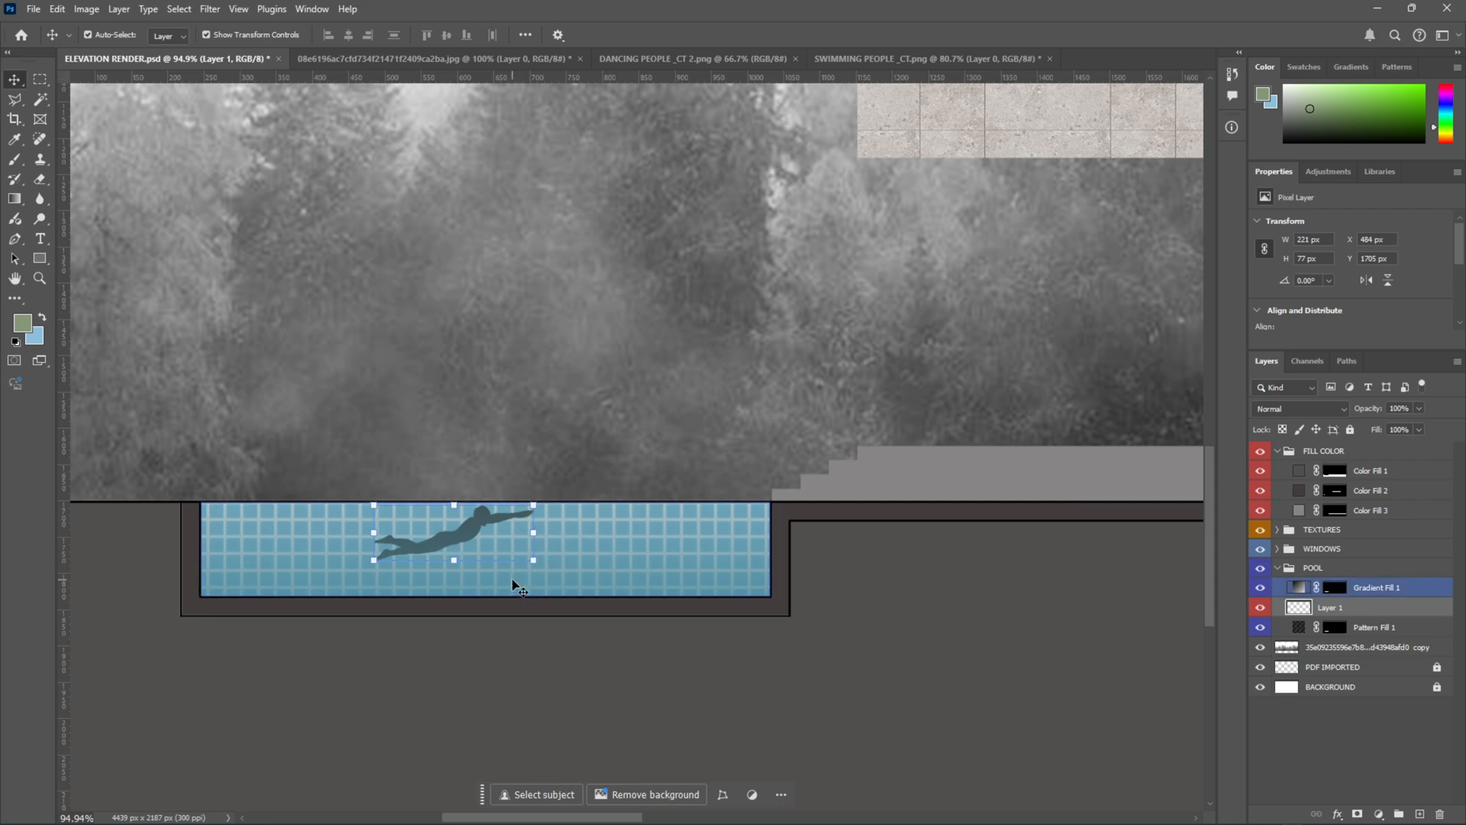
pyautogui.click(928, 544)
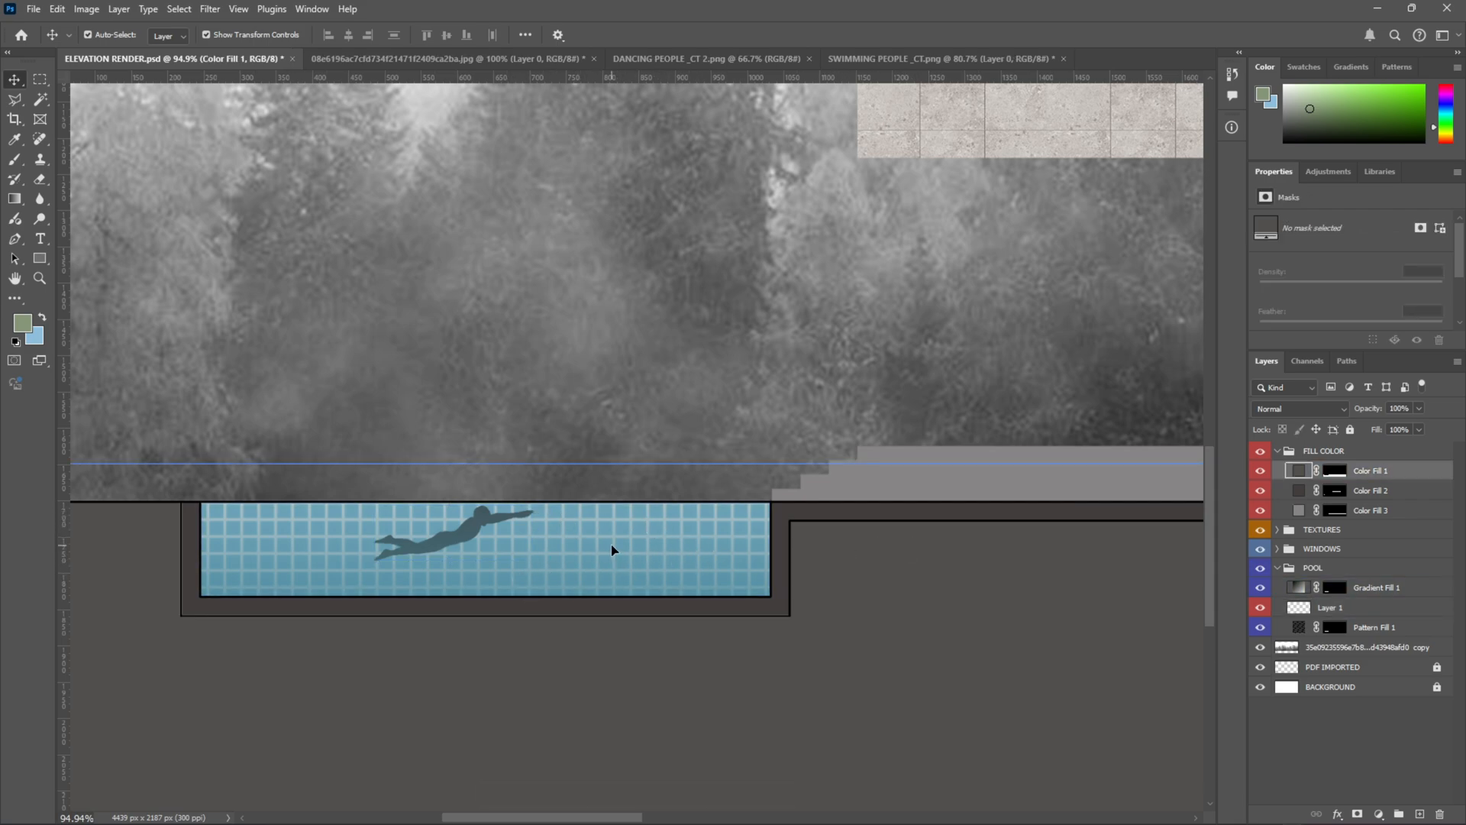
pyautogui.click(1260, 594)
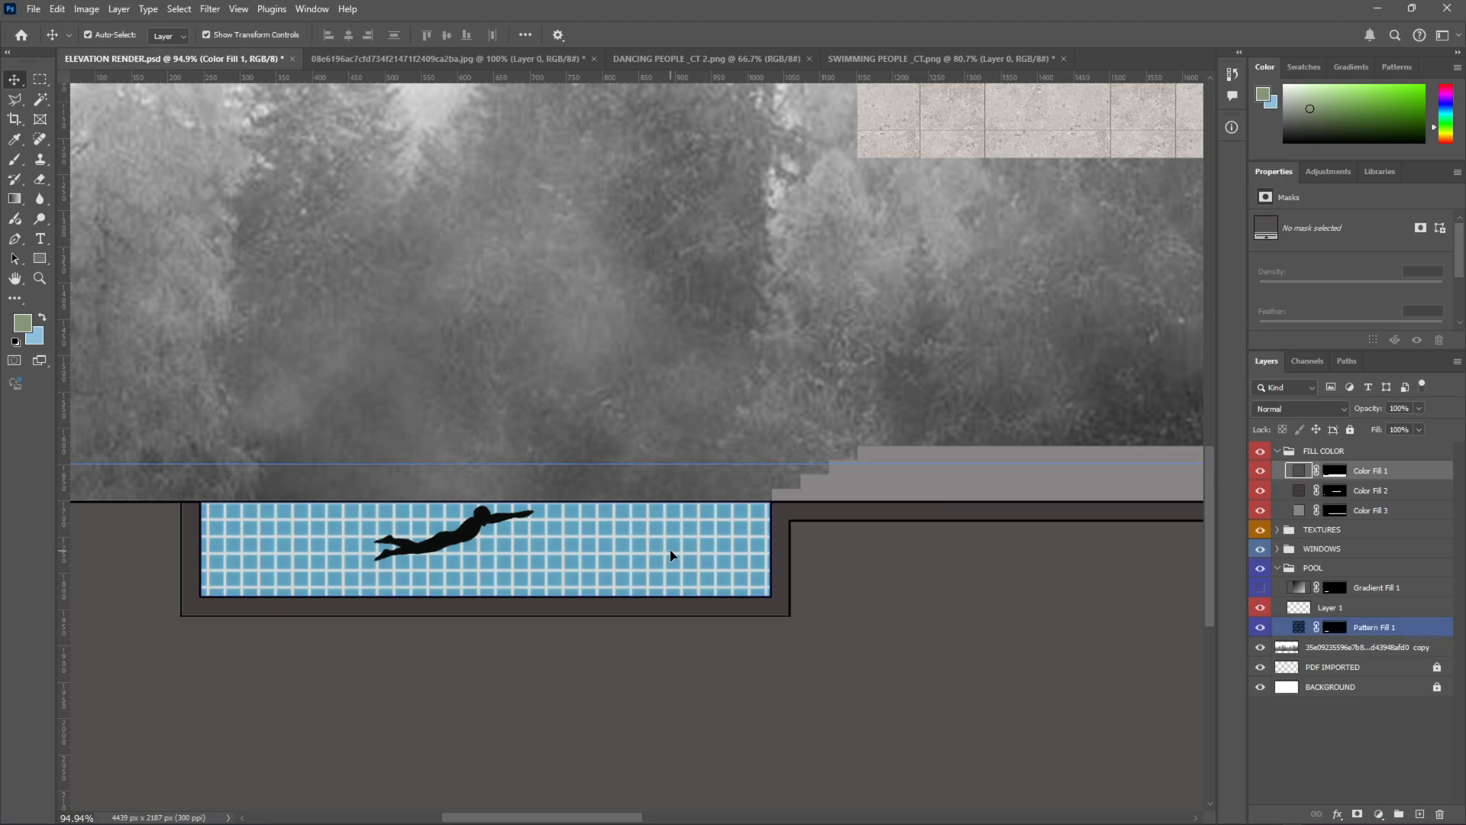
pyautogui.click(1260, 588)
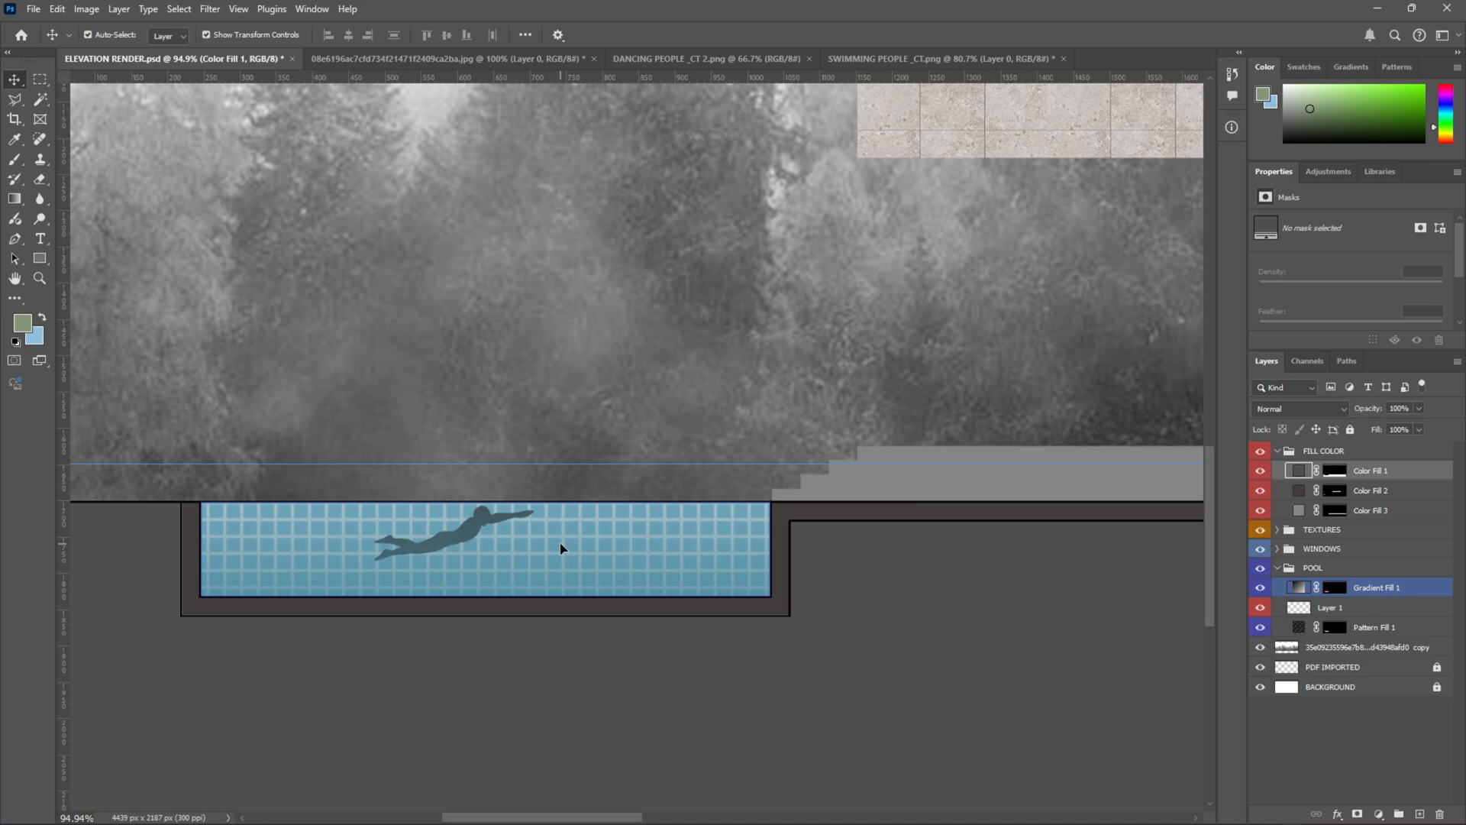
# Step: Set the scale of the pool's Pattern Fill 1 tiles to 15% and deselect the pool
pyautogui.click(1305, 630)
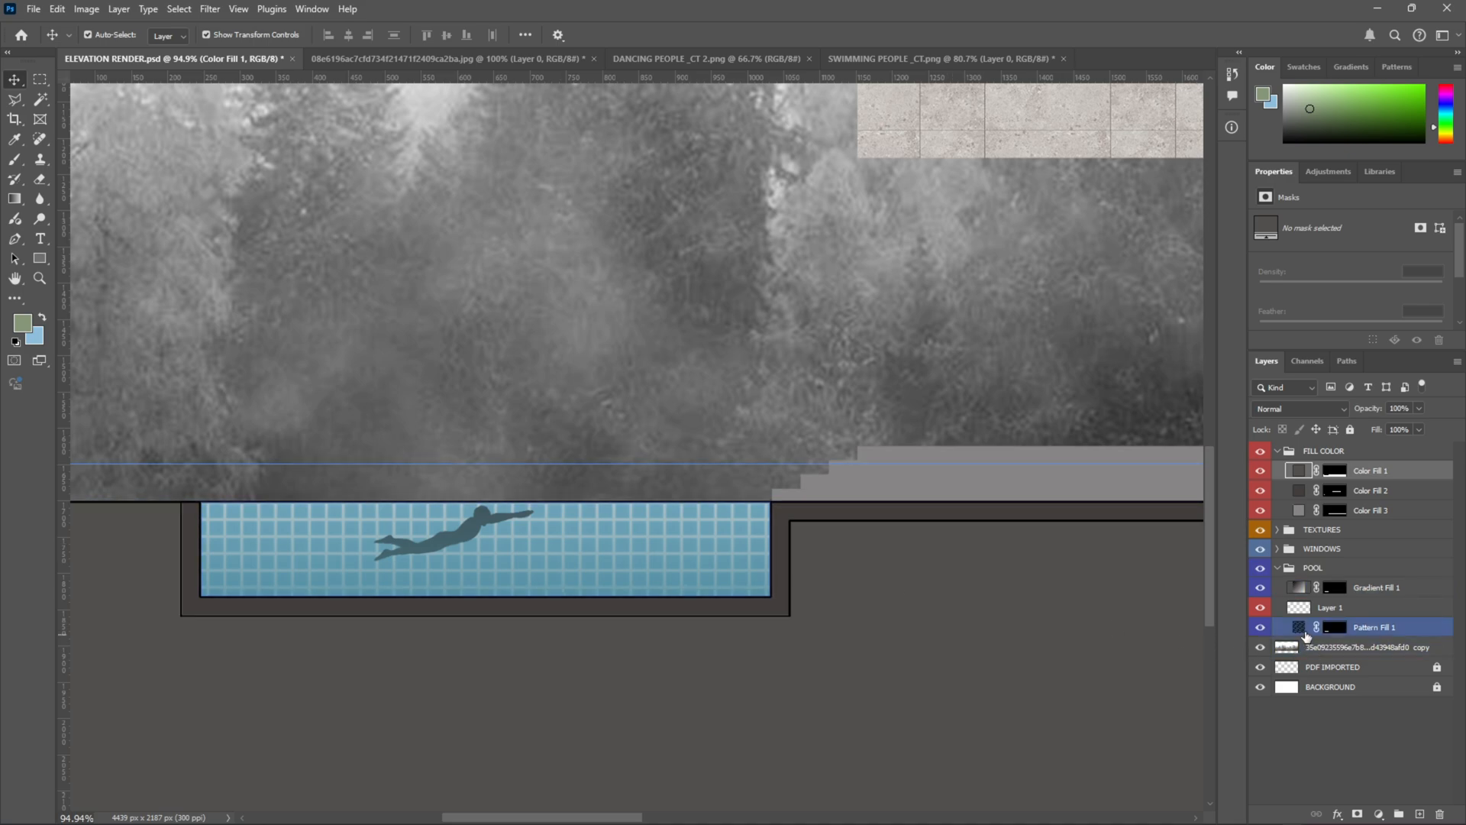
pyautogui.doubleClick(1298, 627)
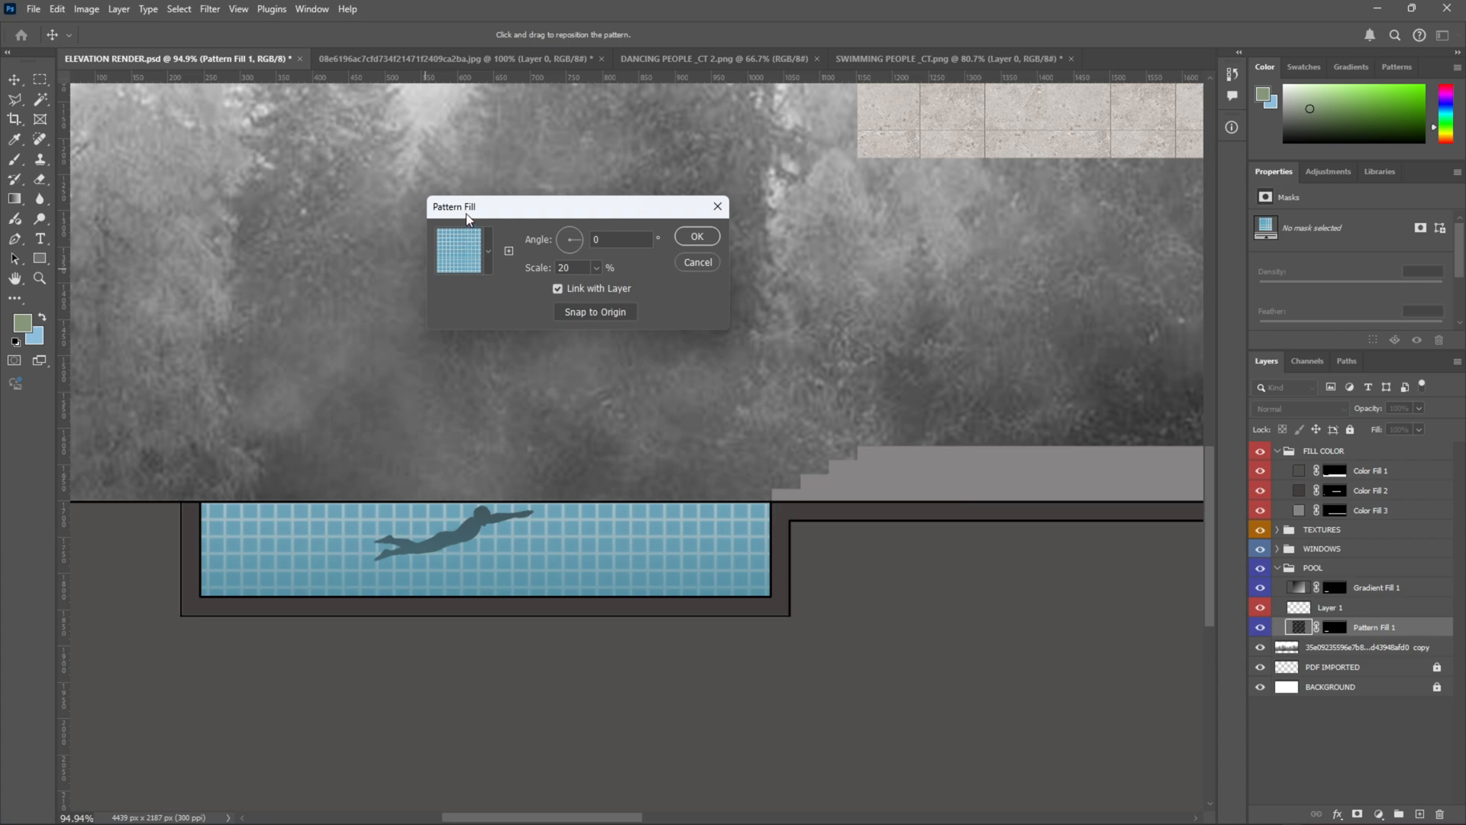
pyautogui.moveTo(474, 213); pyautogui.dragTo(585, 316)
pyautogui.press('BackSpace')
pyautogui.press('BackSpace')
pyautogui.write('1')
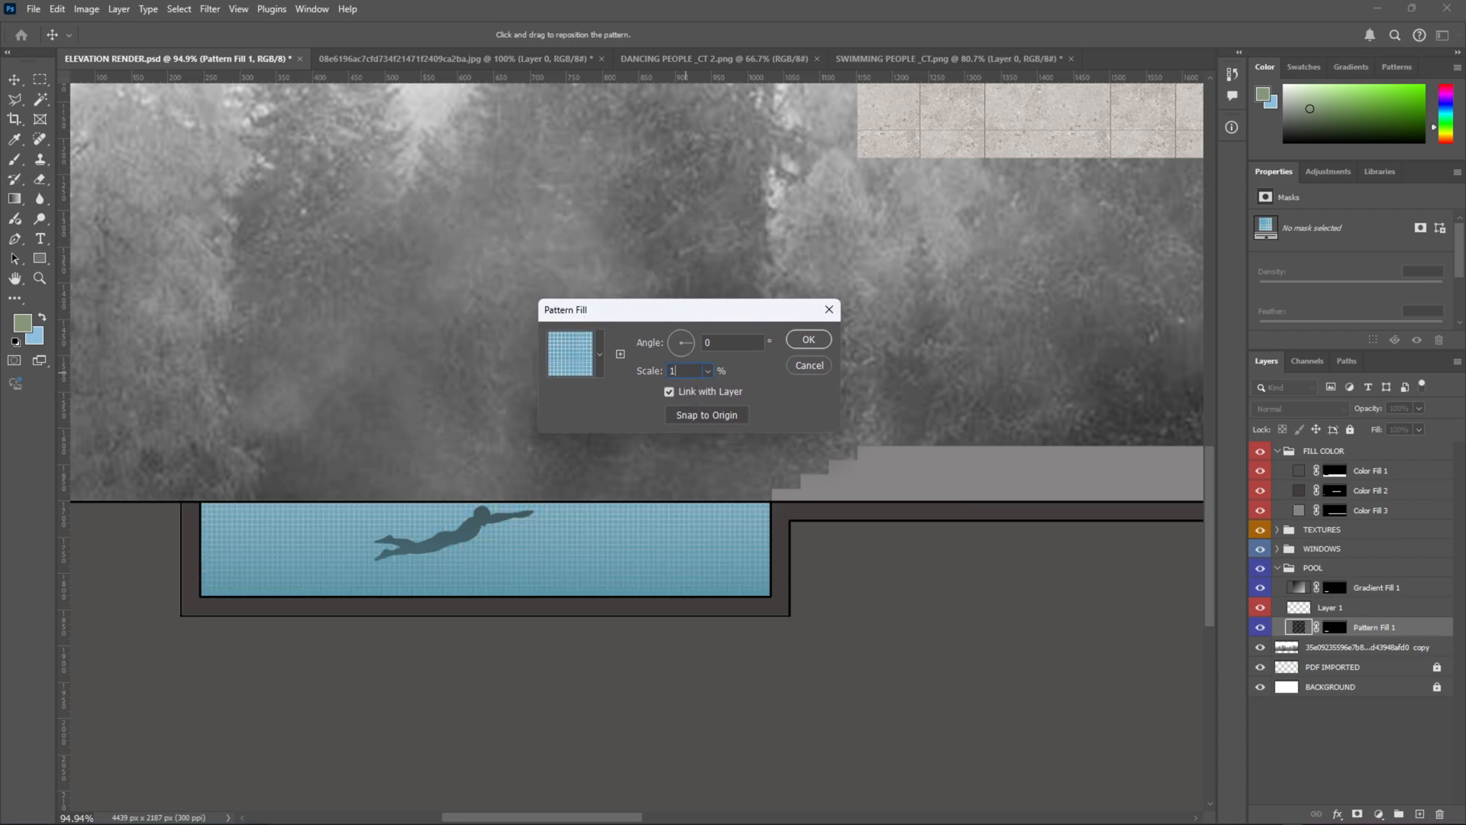
pyautogui.write('5')
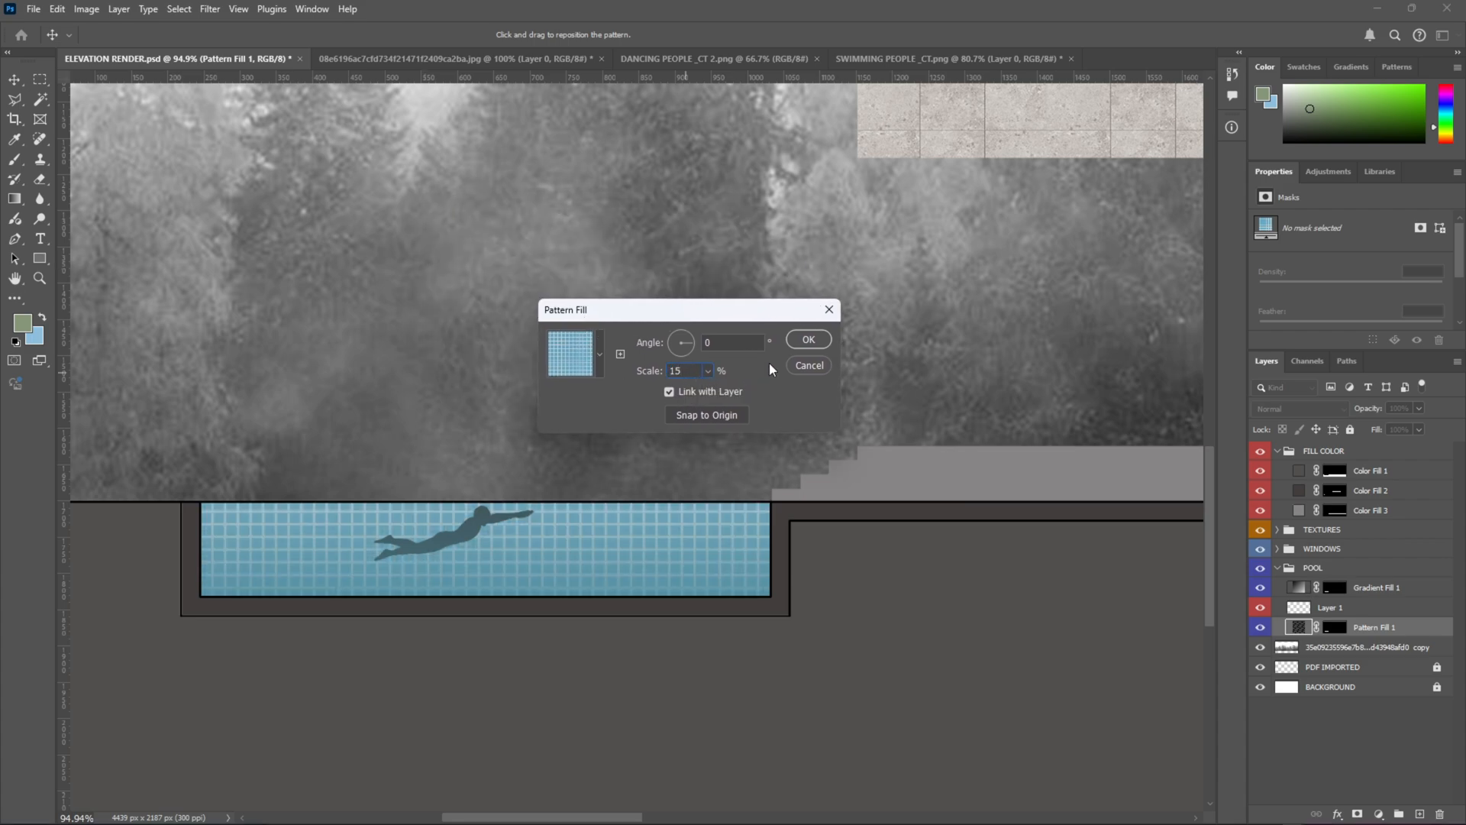
pyautogui.click(791, 344)
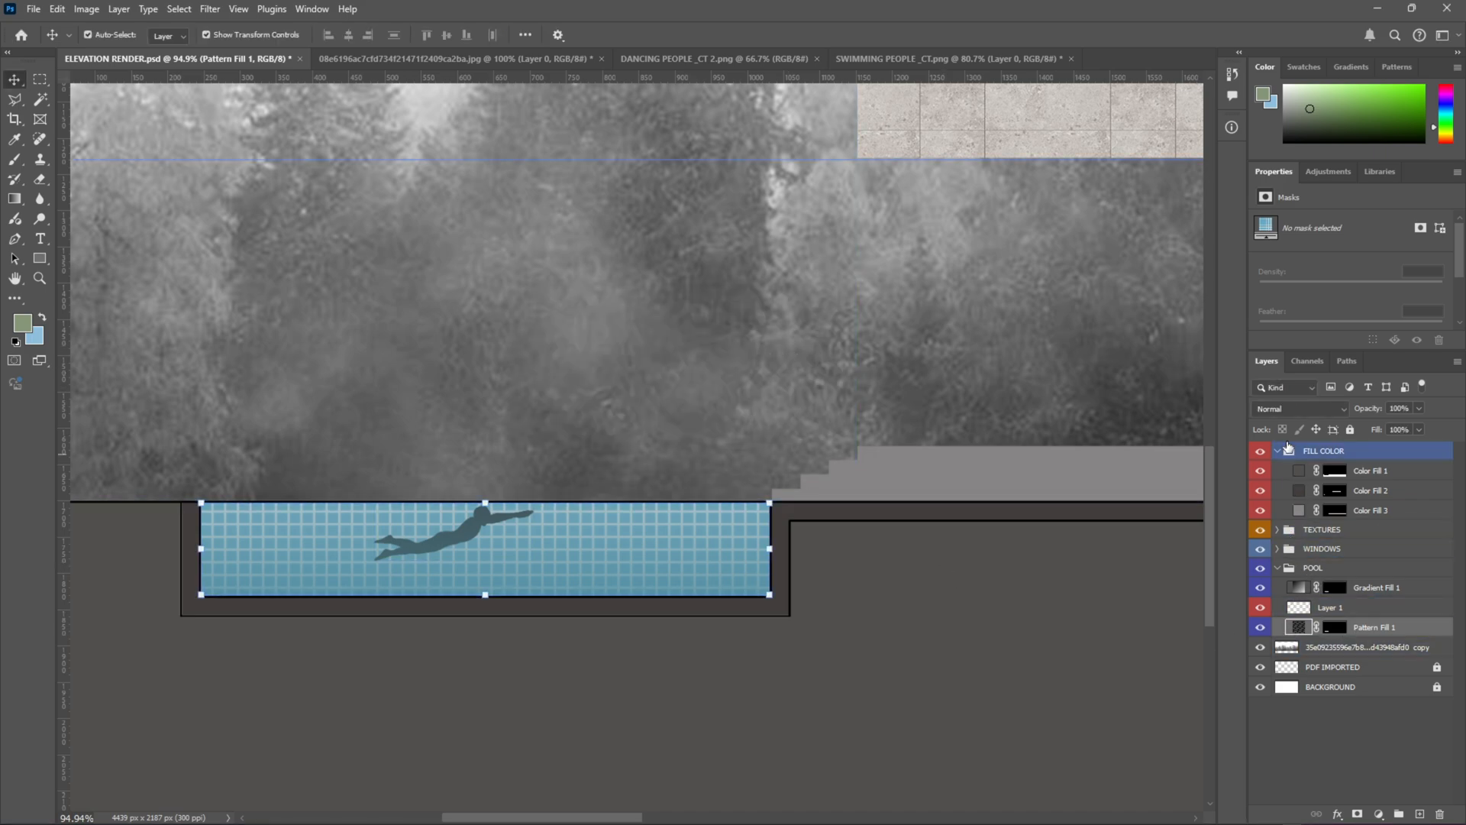
pyautogui.click(1163, 625)
# Step: Give the swimmer layer in the POOL group the Indigo colour label and collapse the group
pyautogui.click(1278, 569)
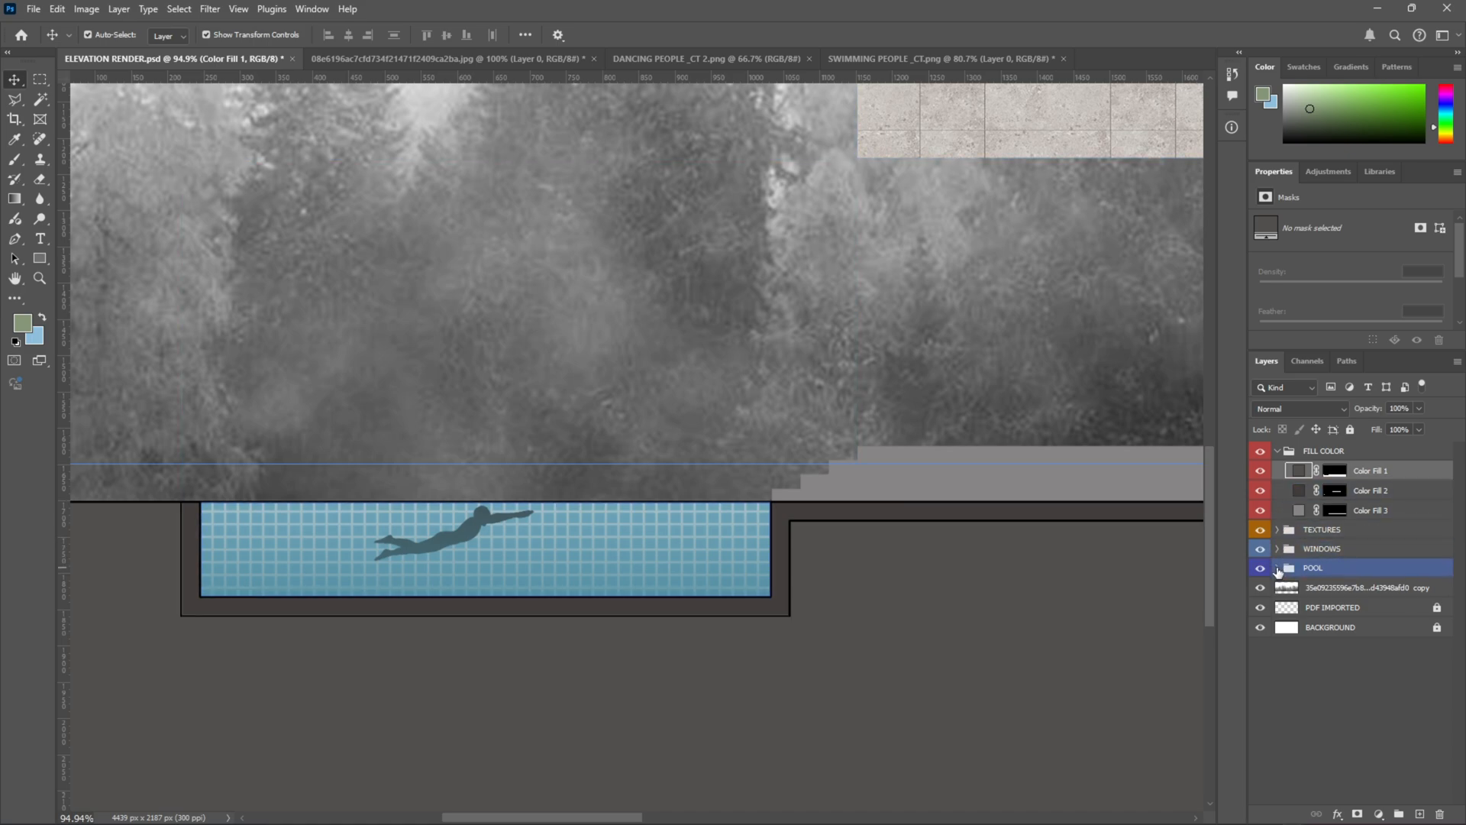
pyautogui.click(1277, 570)
pyautogui.rightClick(1258, 615)
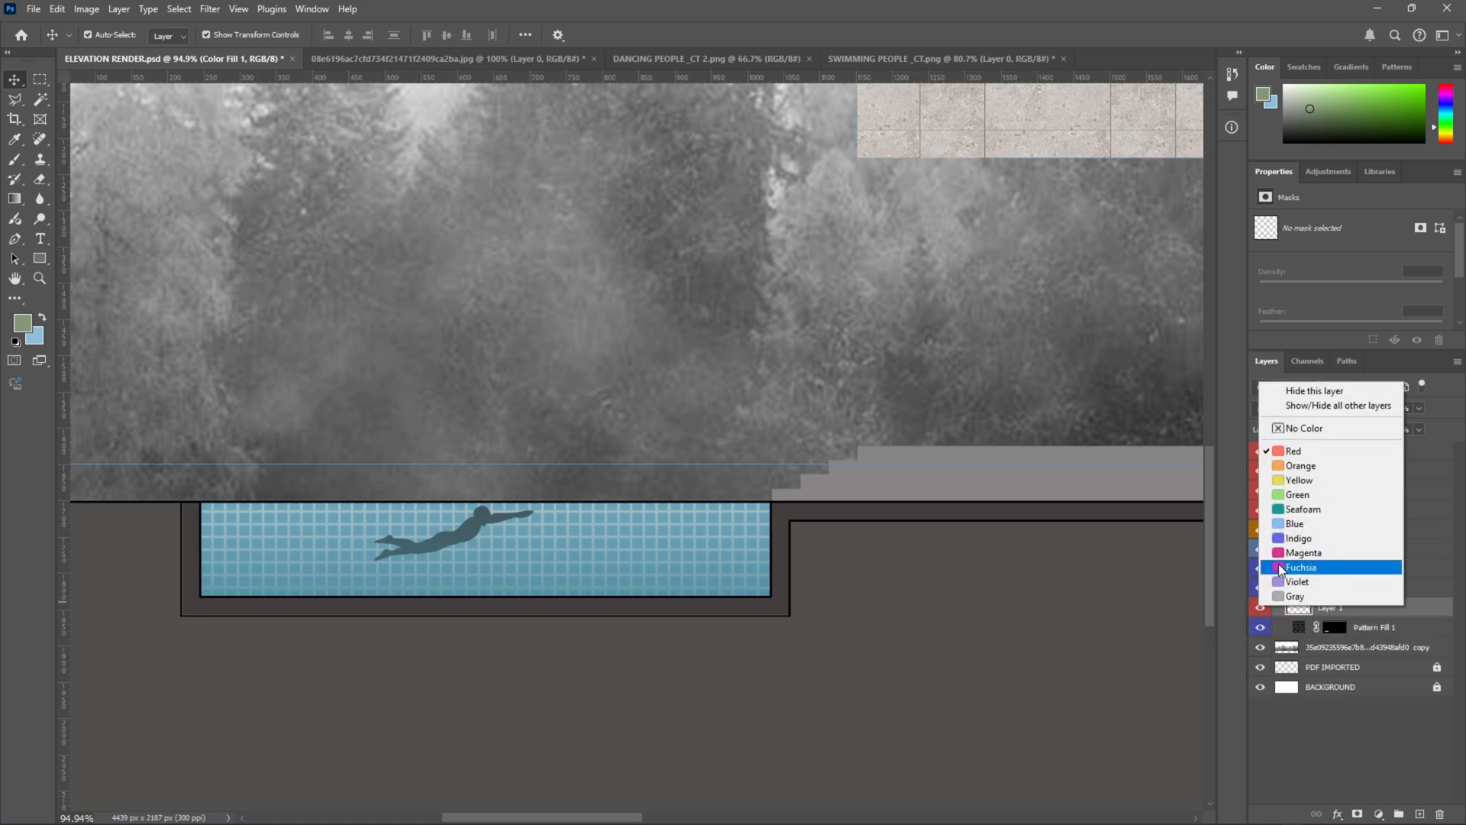
pyautogui.click(1296, 540)
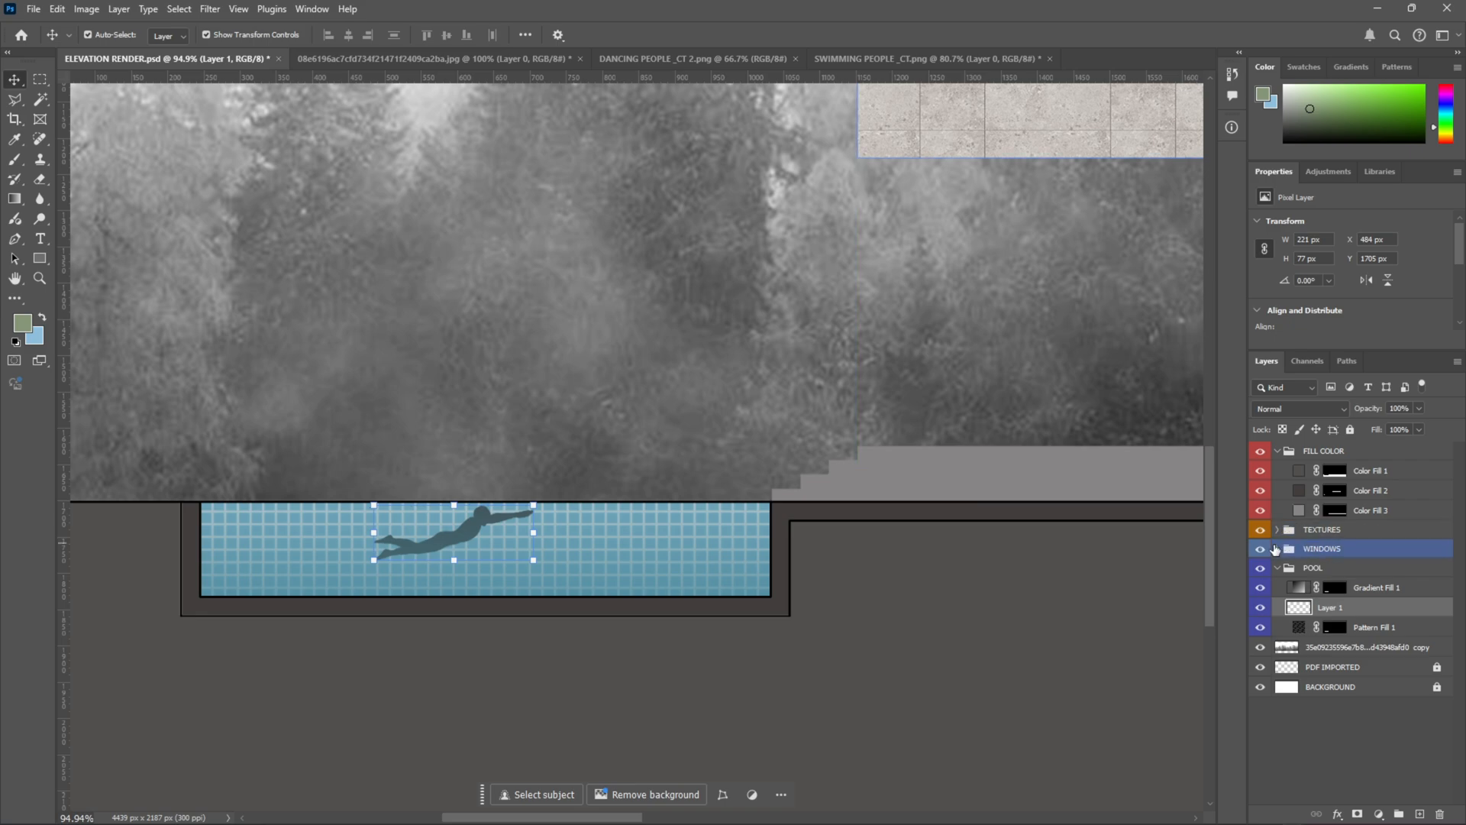
pyautogui.click(1278, 567)
pyautogui.scroll(-6, 860, 566)
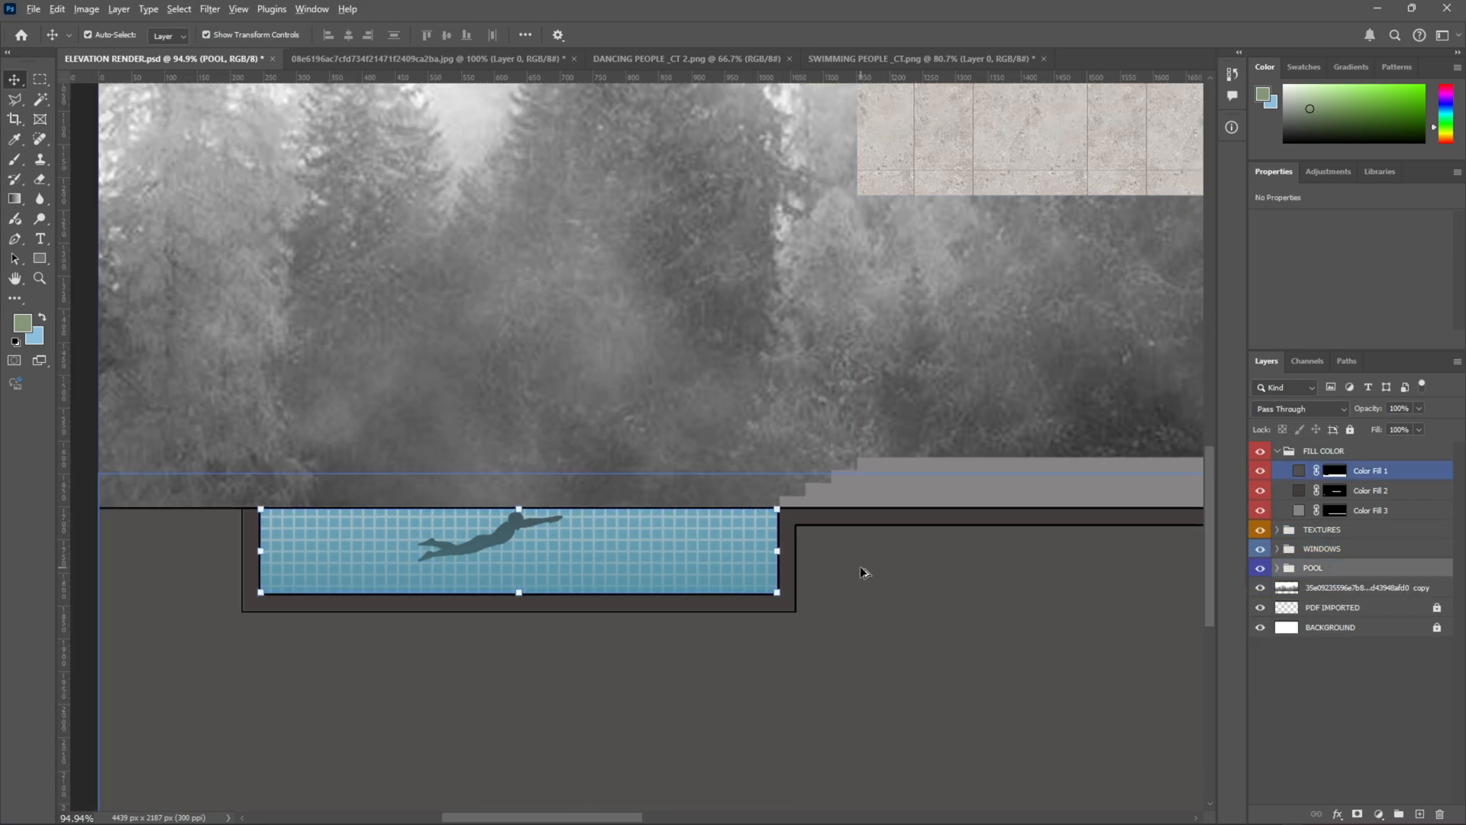
# Step: Deselect the pool in the elevation render and bring up the DANCING PEOPLE_CT 2.png document
pyautogui.click(355, 537)
pyautogui.scroll(-6, 351, 546)
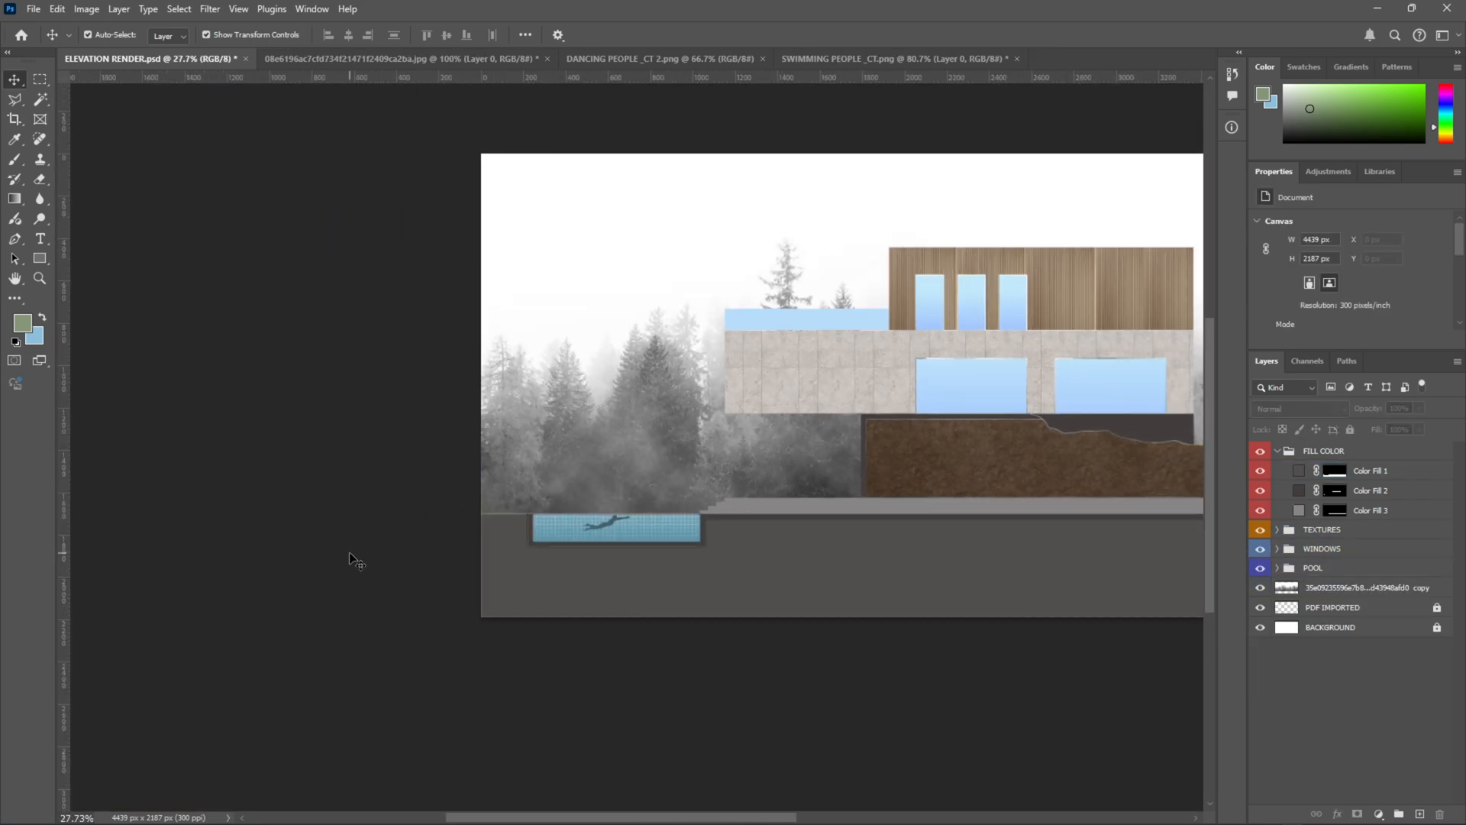
pyautogui.scroll(2, 1117, 412)
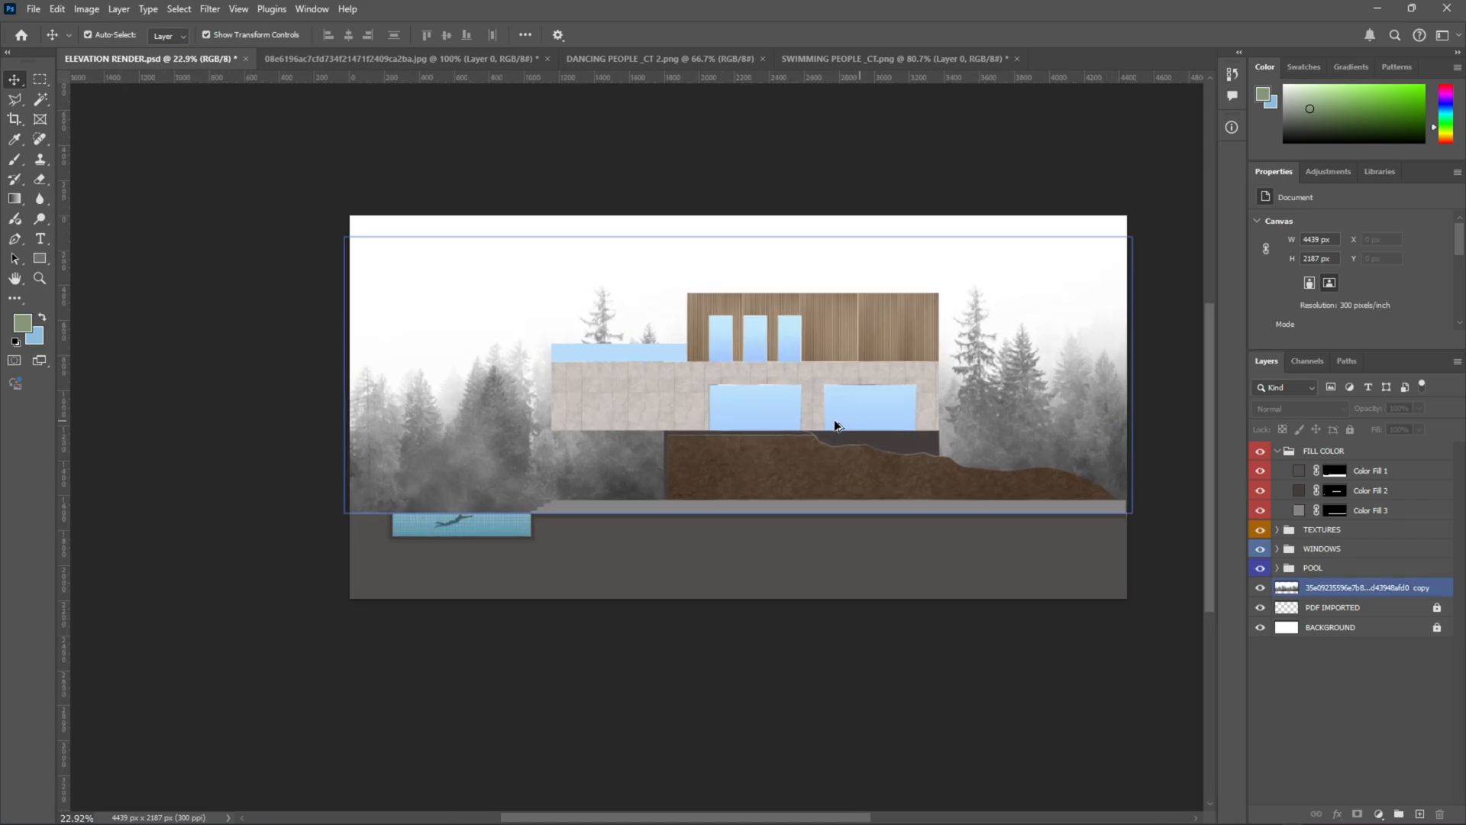
pyautogui.scroll(1, 827, 419)
pyautogui.scroll(2, 827, 419)
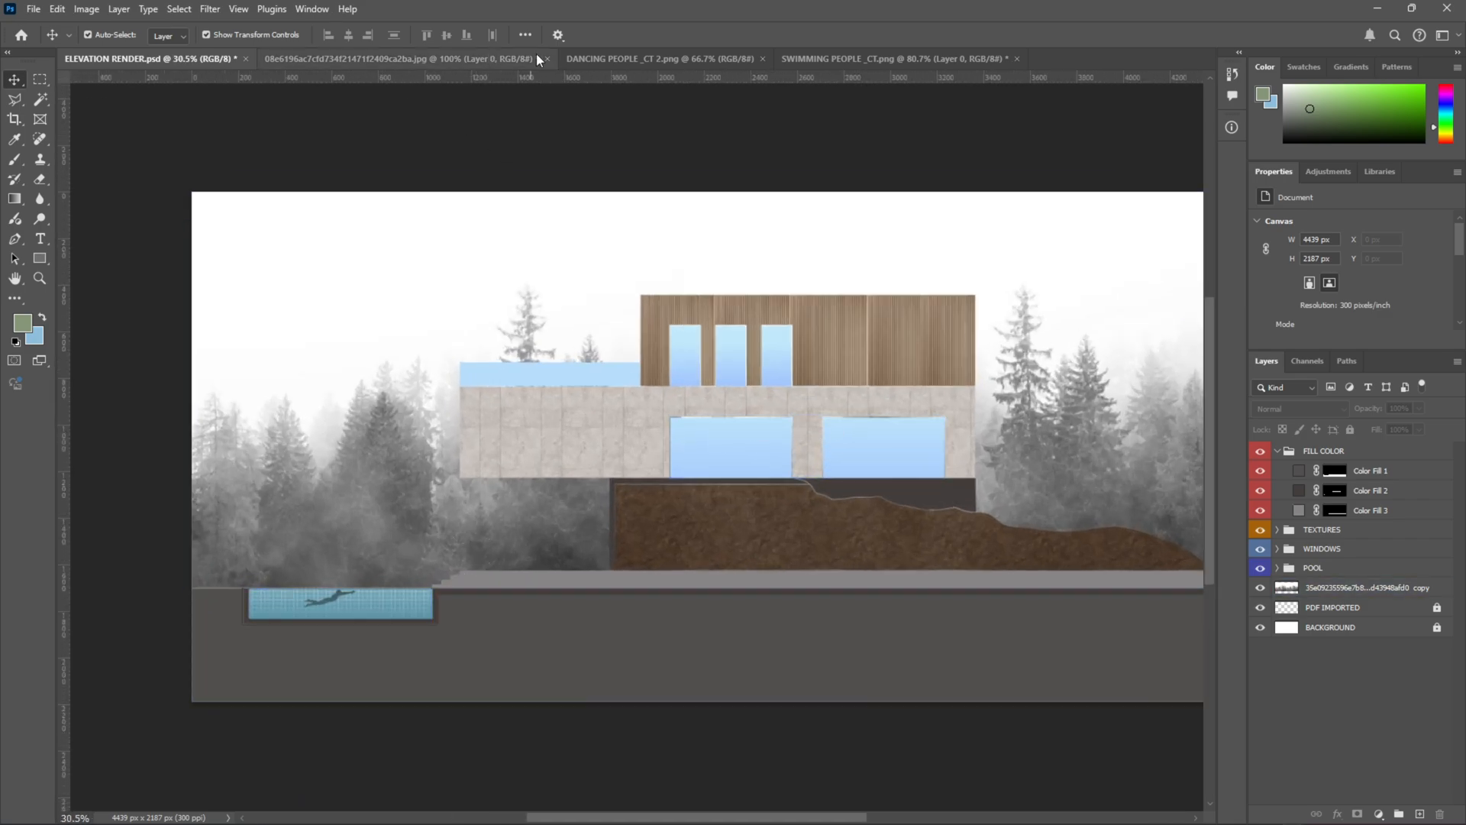
pyautogui.click(787, 59)
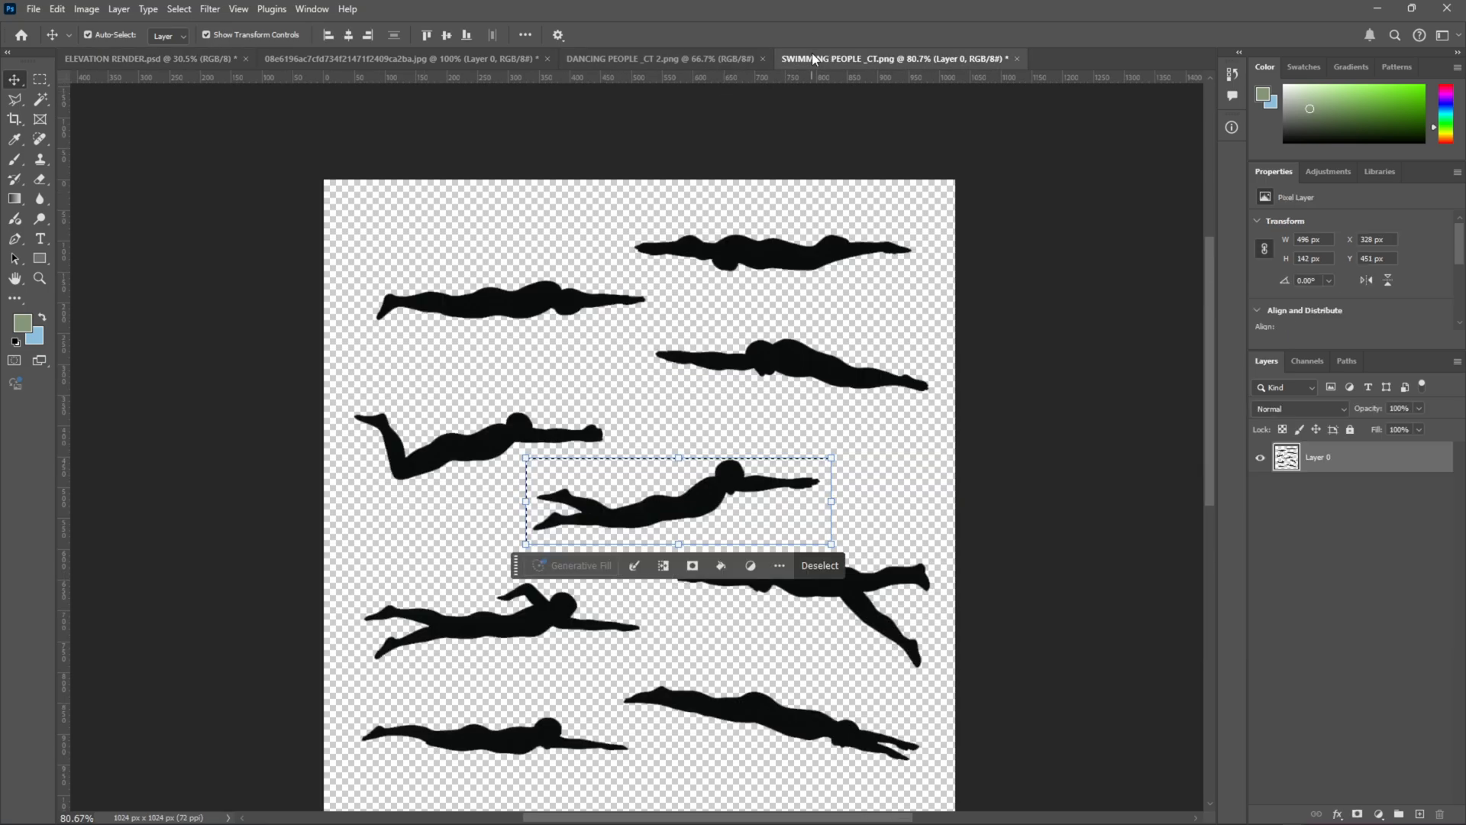
pyautogui.click(675, 58)
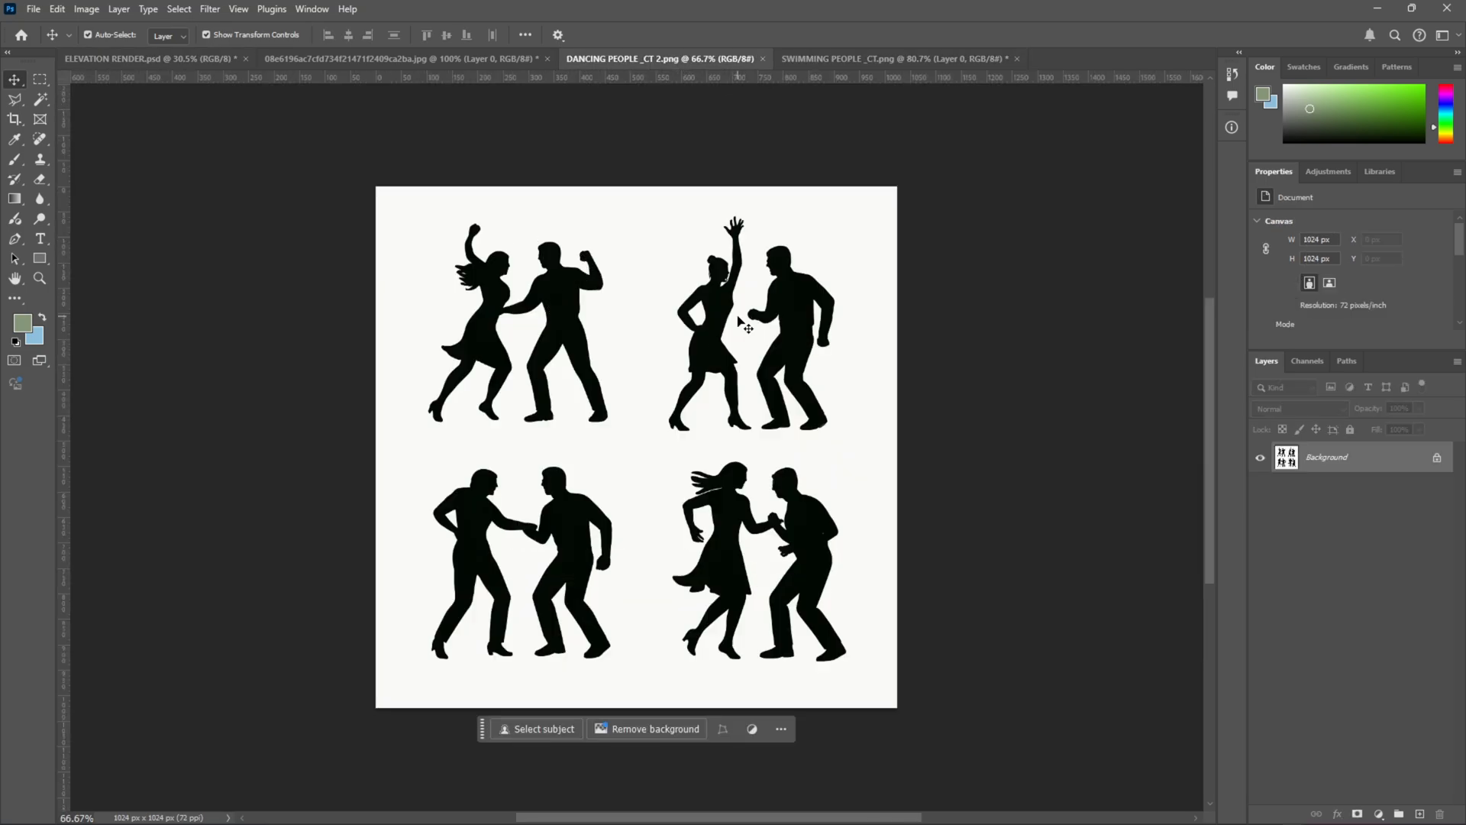
# Step: Unlock the Background of the dancing people image so that it becomes a regular layer
pyautogui.moveTo(774, 312); pyautogui.dragTo(789, 304)
pyautogui.press('Escape')
pyautogui.press('m')
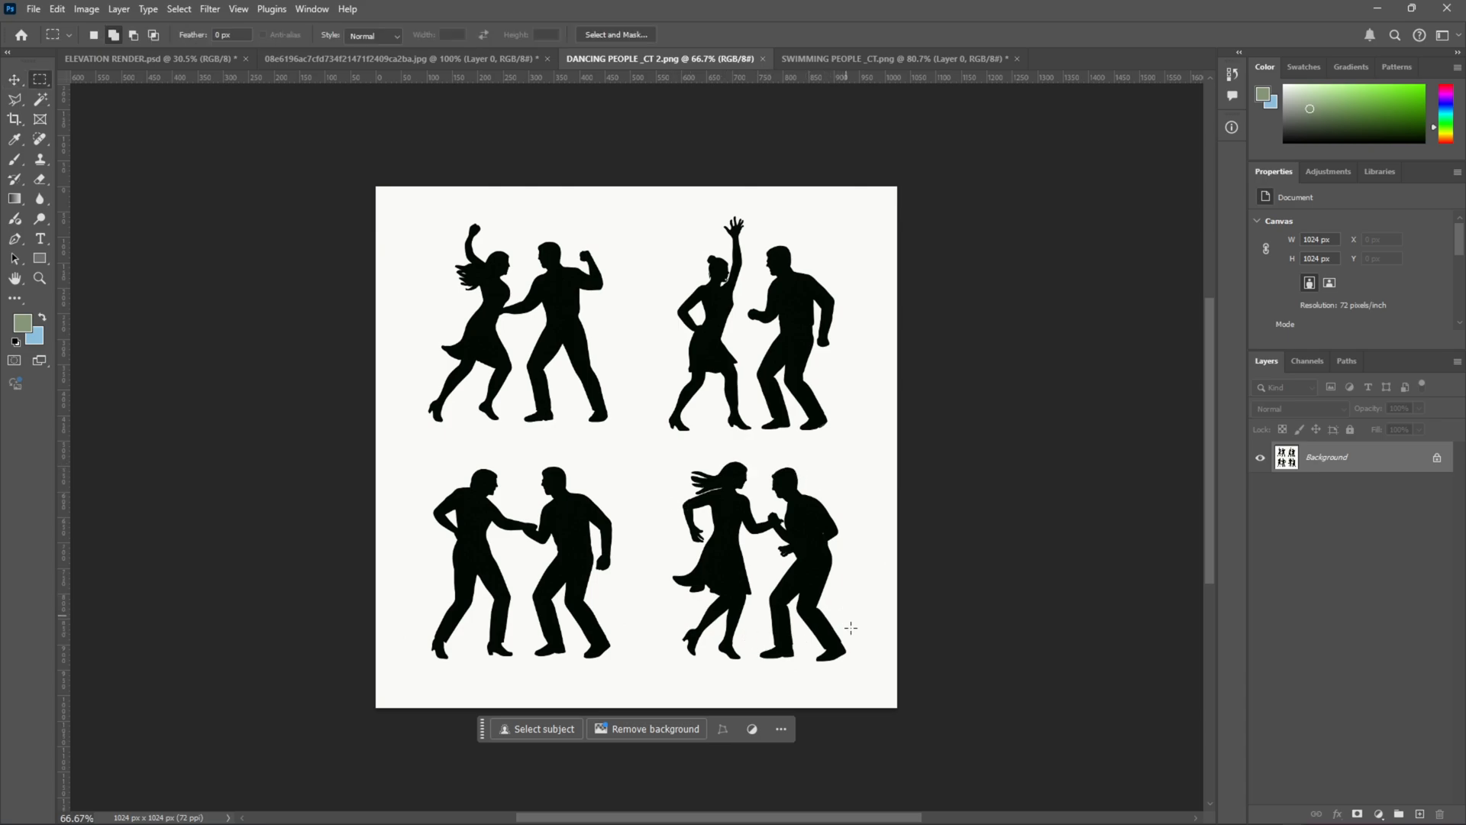
pyautogui.click(1435, 458)
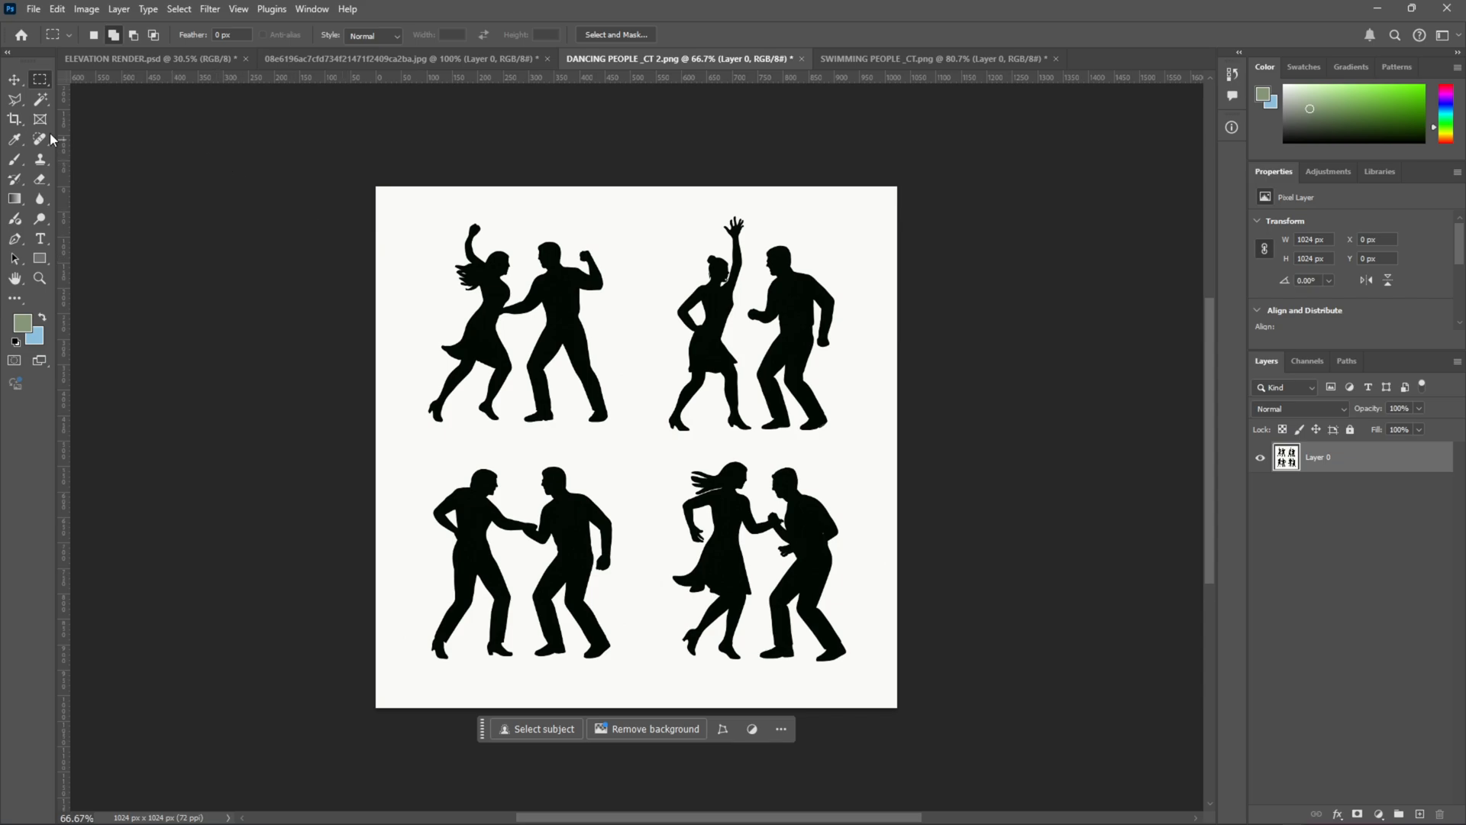
# Step: Select the white area around the dancing silhouettes with the Magic Wand, delete it and deselect
pyautogui.click(41, 98)
pyautogui.click(618, 295)
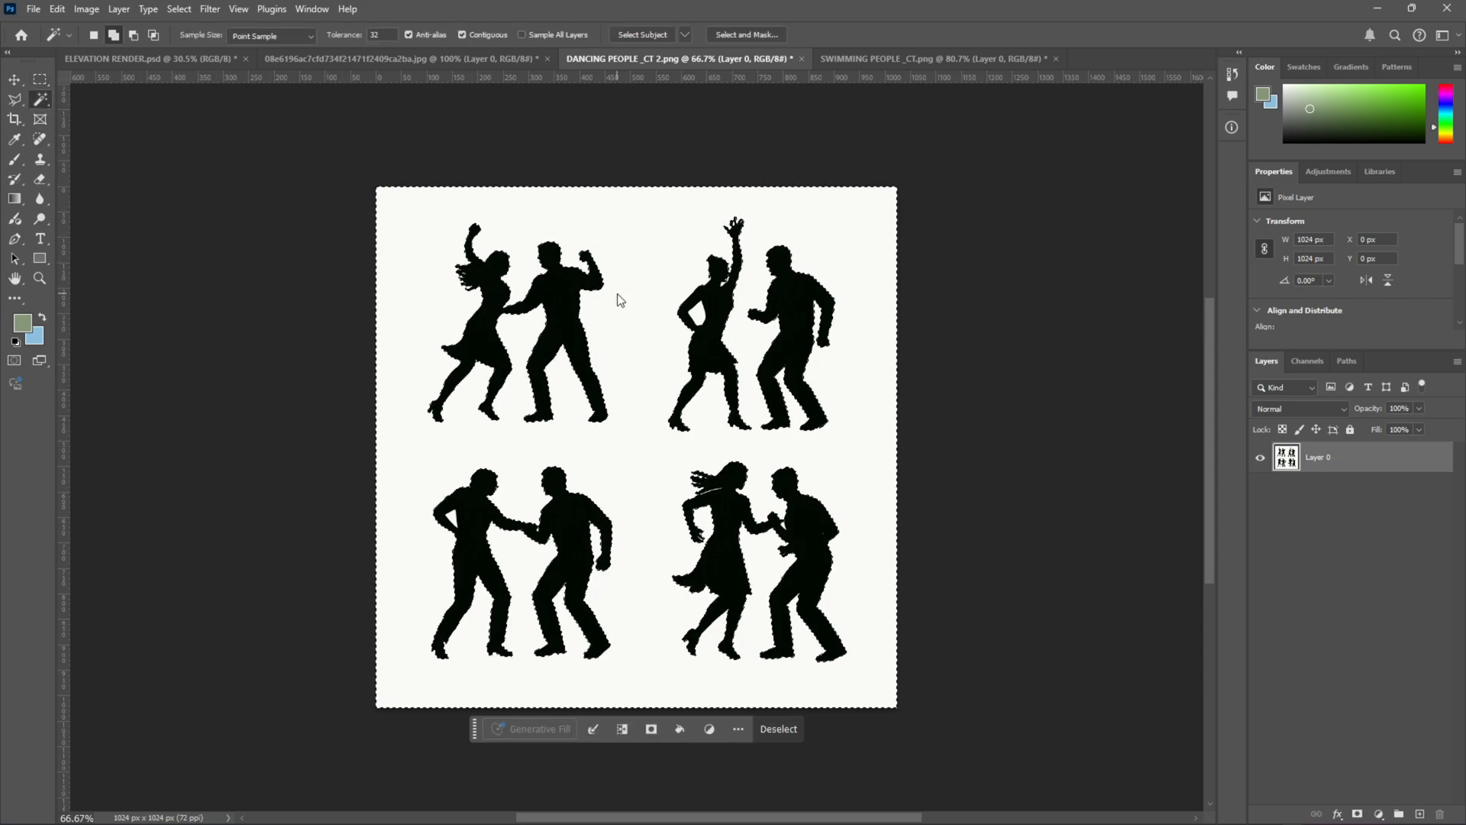
pyautogui.press('Delete')
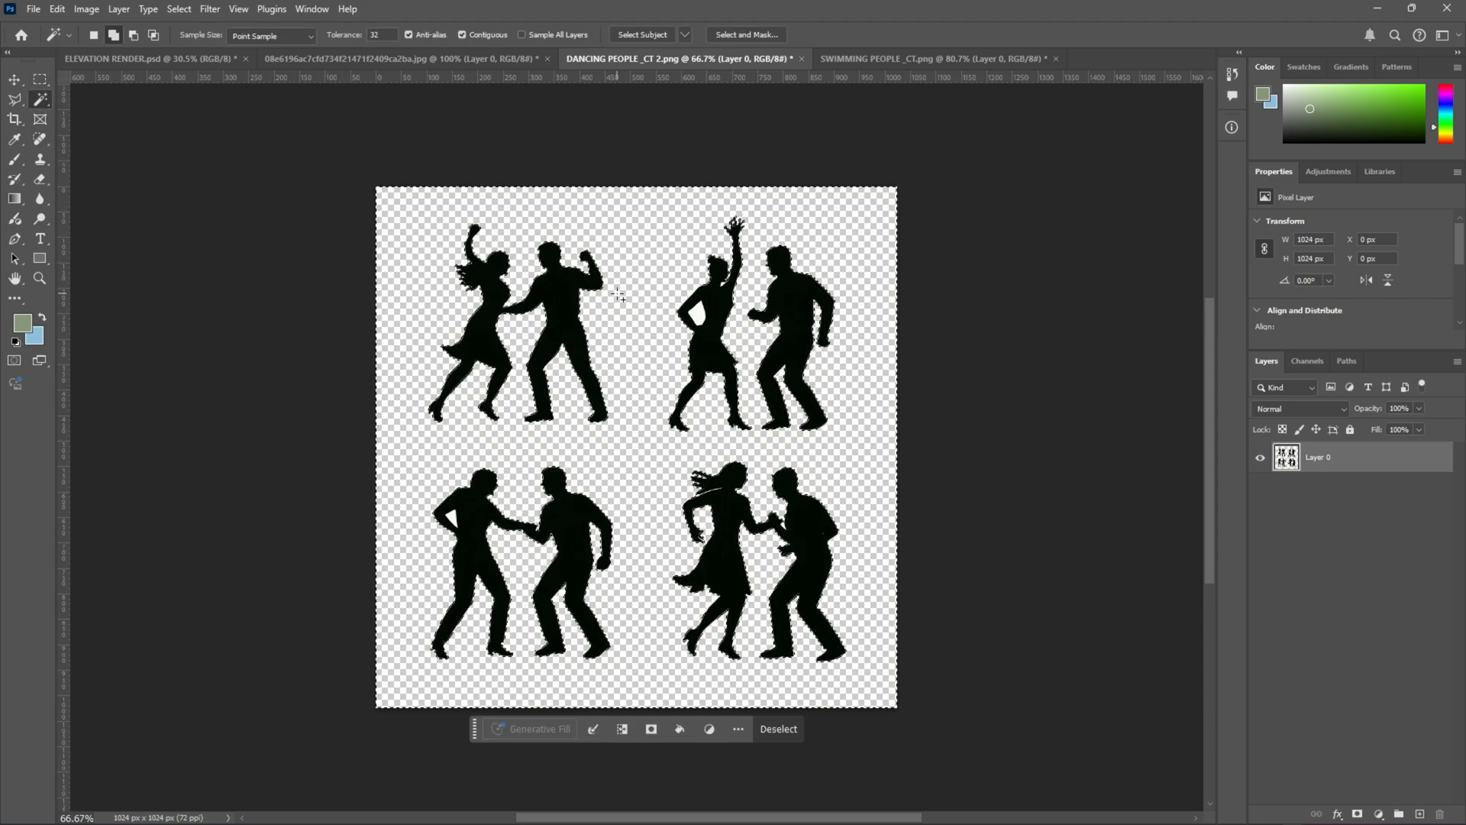
pyautogui.hotkey('ctrl', 'd')
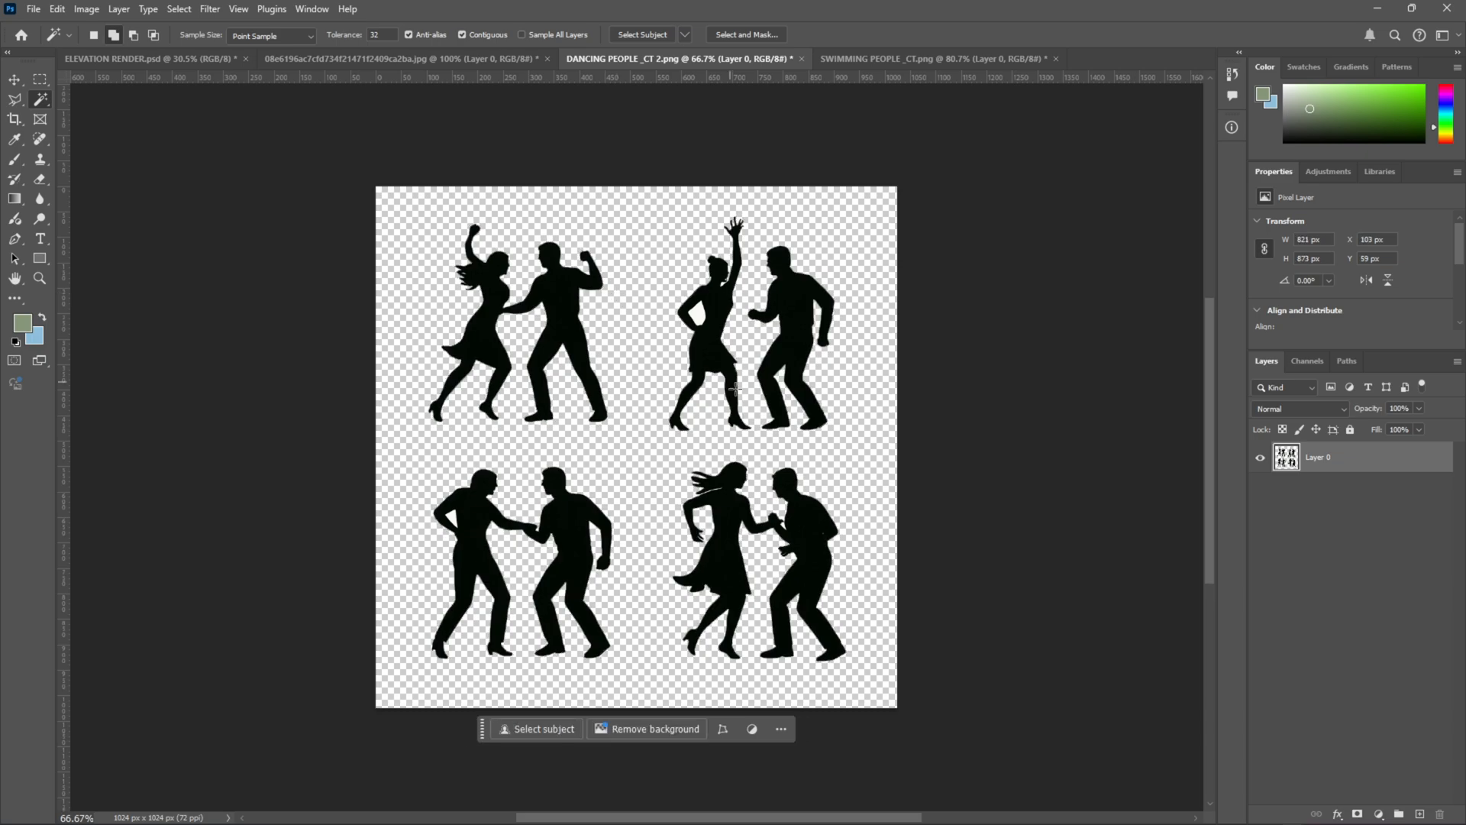
# Step: Marquee-select the lower-right dancing couple and move it into ELEVATION RENDER.psd, standing on the roof terrace beside the wood-clad volume
pyautogui.press('m')
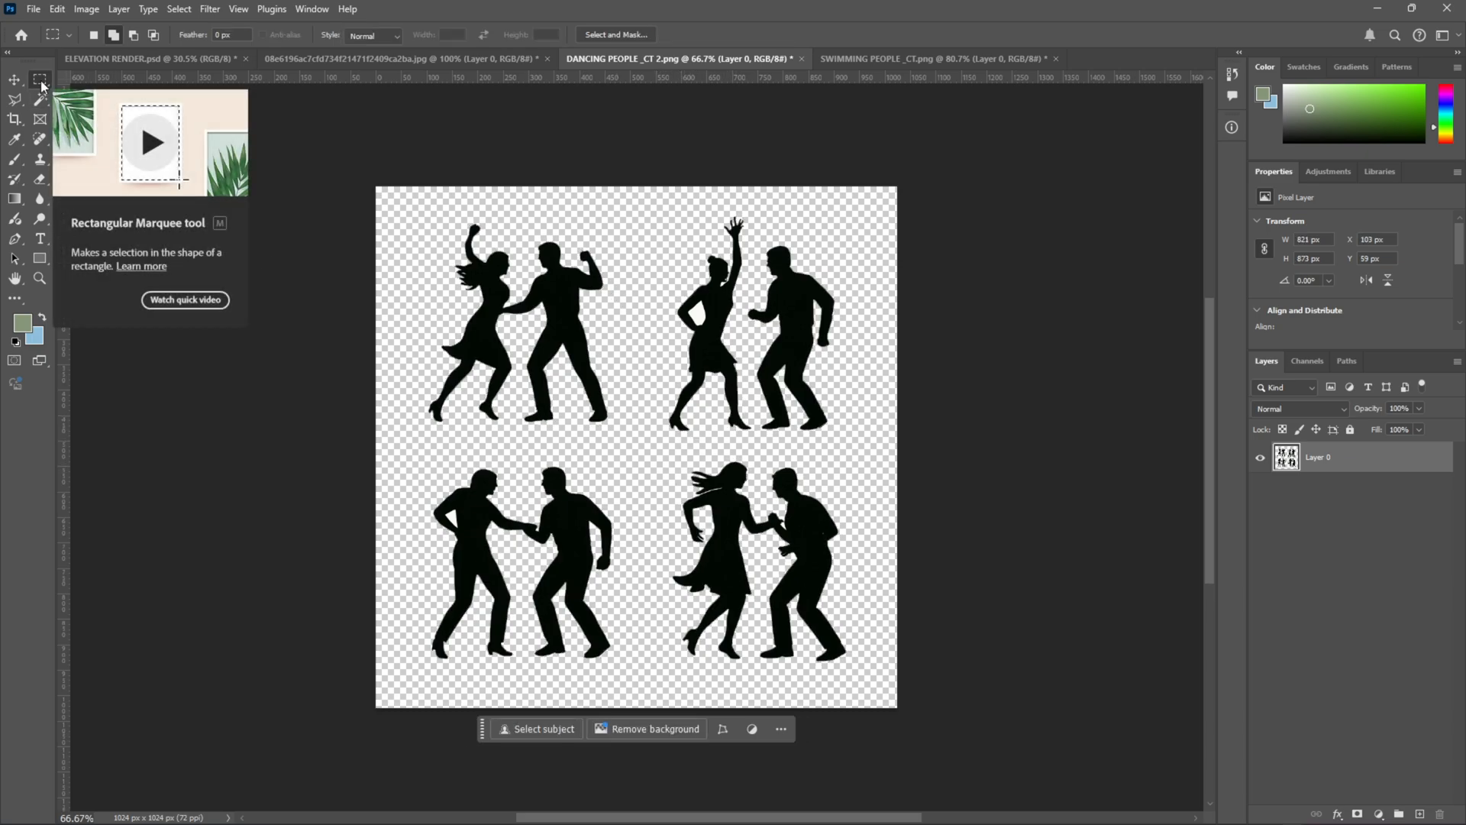
pyautogui.moveTo(663, 444); pyautogui.dragTo(862, 669)
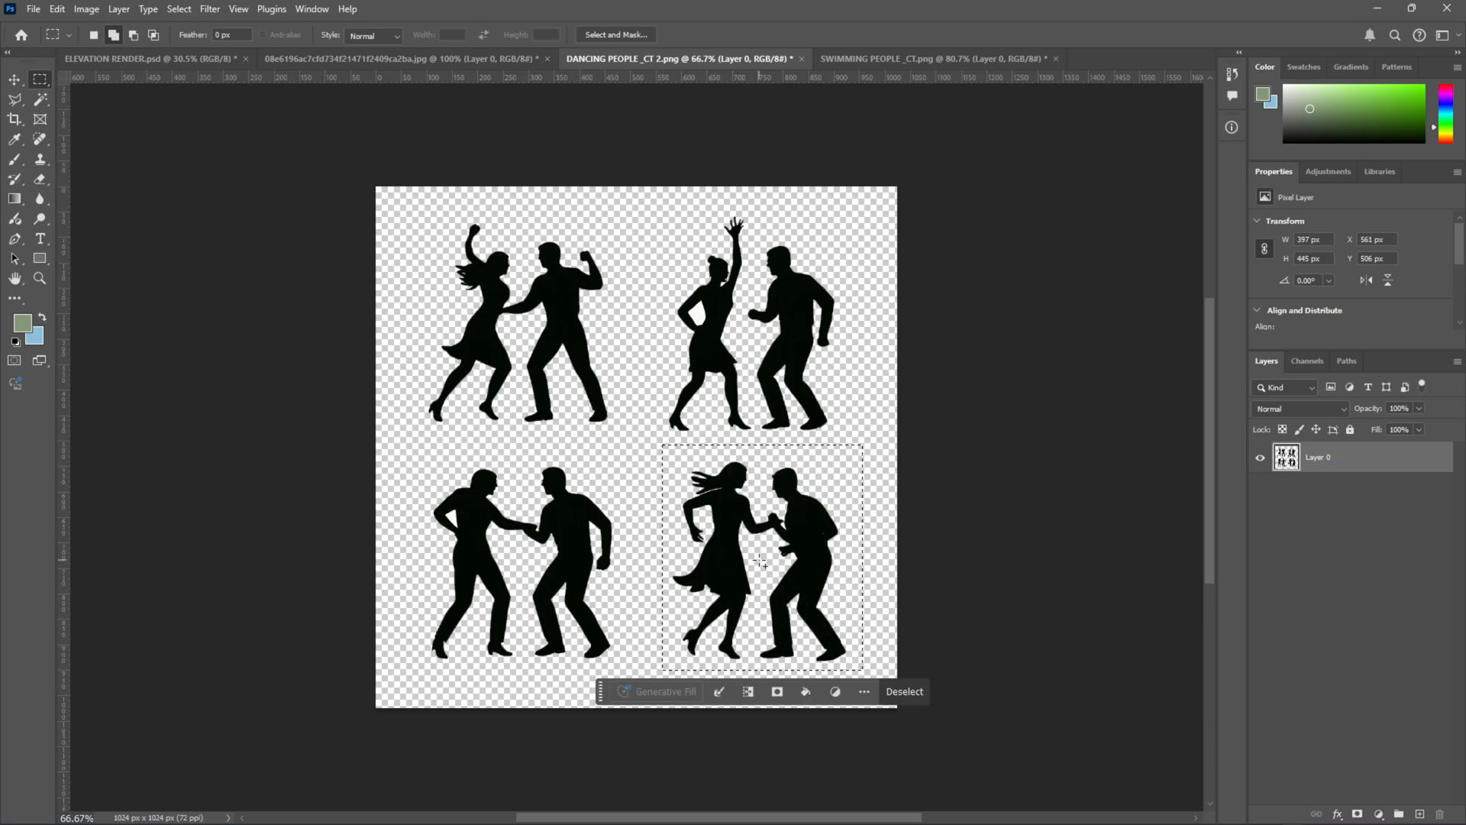
pyautogui.press('v')
pyautogui.moveTo(799, 547); pyautogui.dragTo(168, 67)
pyautogui.moveTo(739, 531); pyautogui.dragTo(562, 336)
# Step: Scale the dancing couple down to about 44% with their feet on the terrace floor and apply the transform
pyautogui.scroll(5, 475, 304)
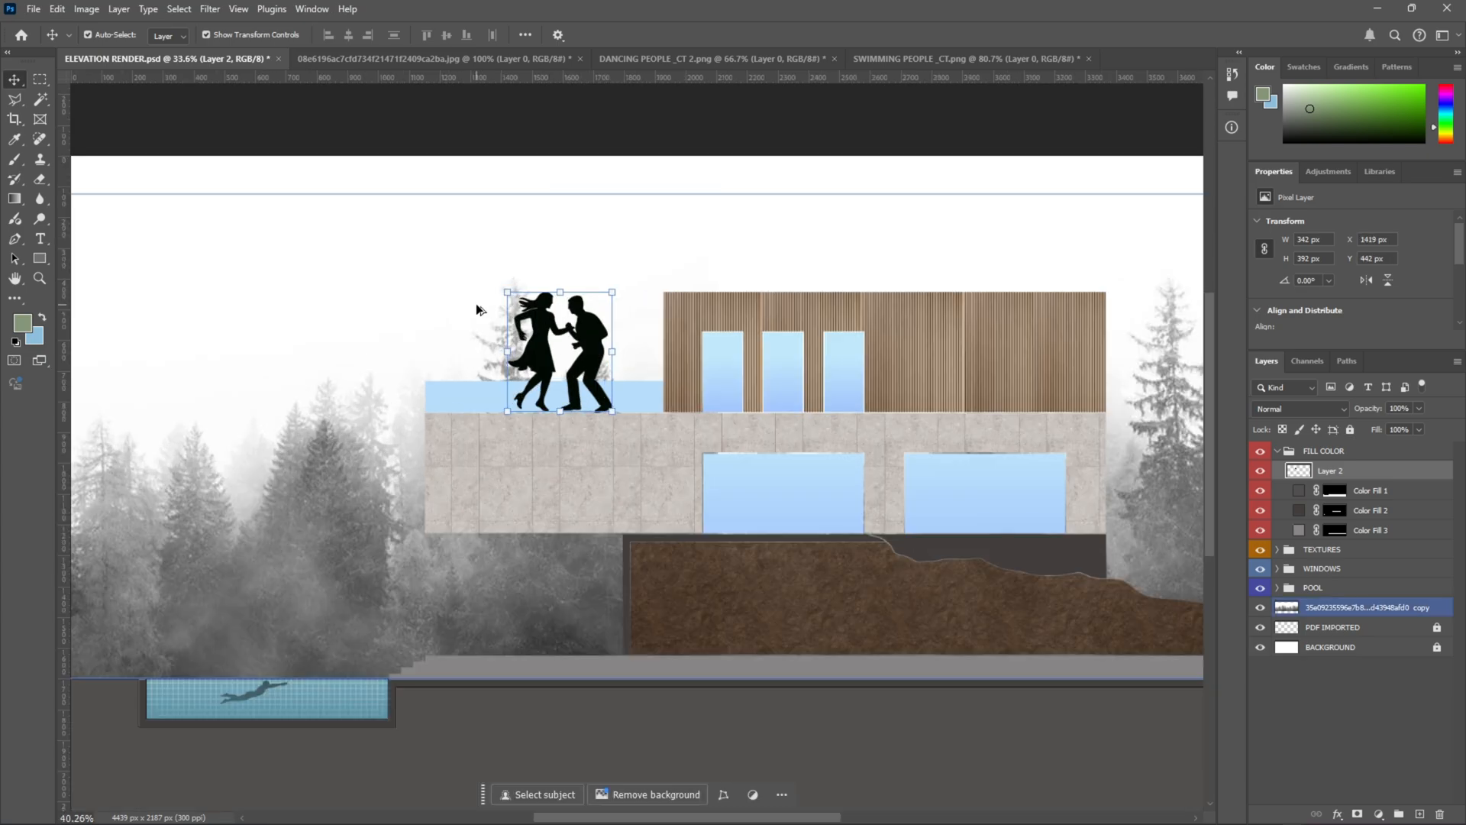
pyautogui.scroll(-3, 616, 462)
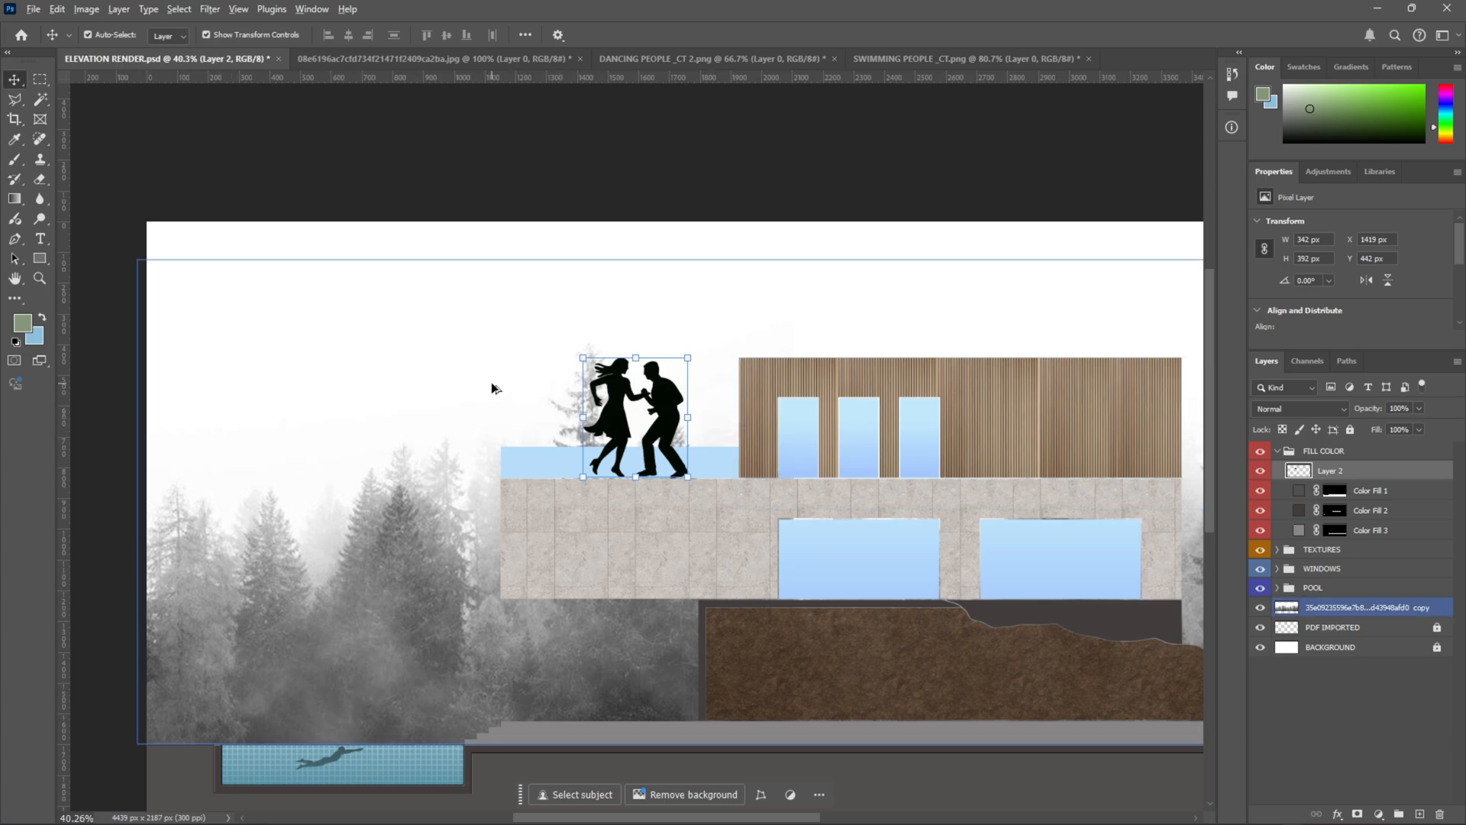
pyautogui.scroll(3, 492, 382)
pyautogui.moveTo(810, 346); pyautogui.dragTo(711, 451)
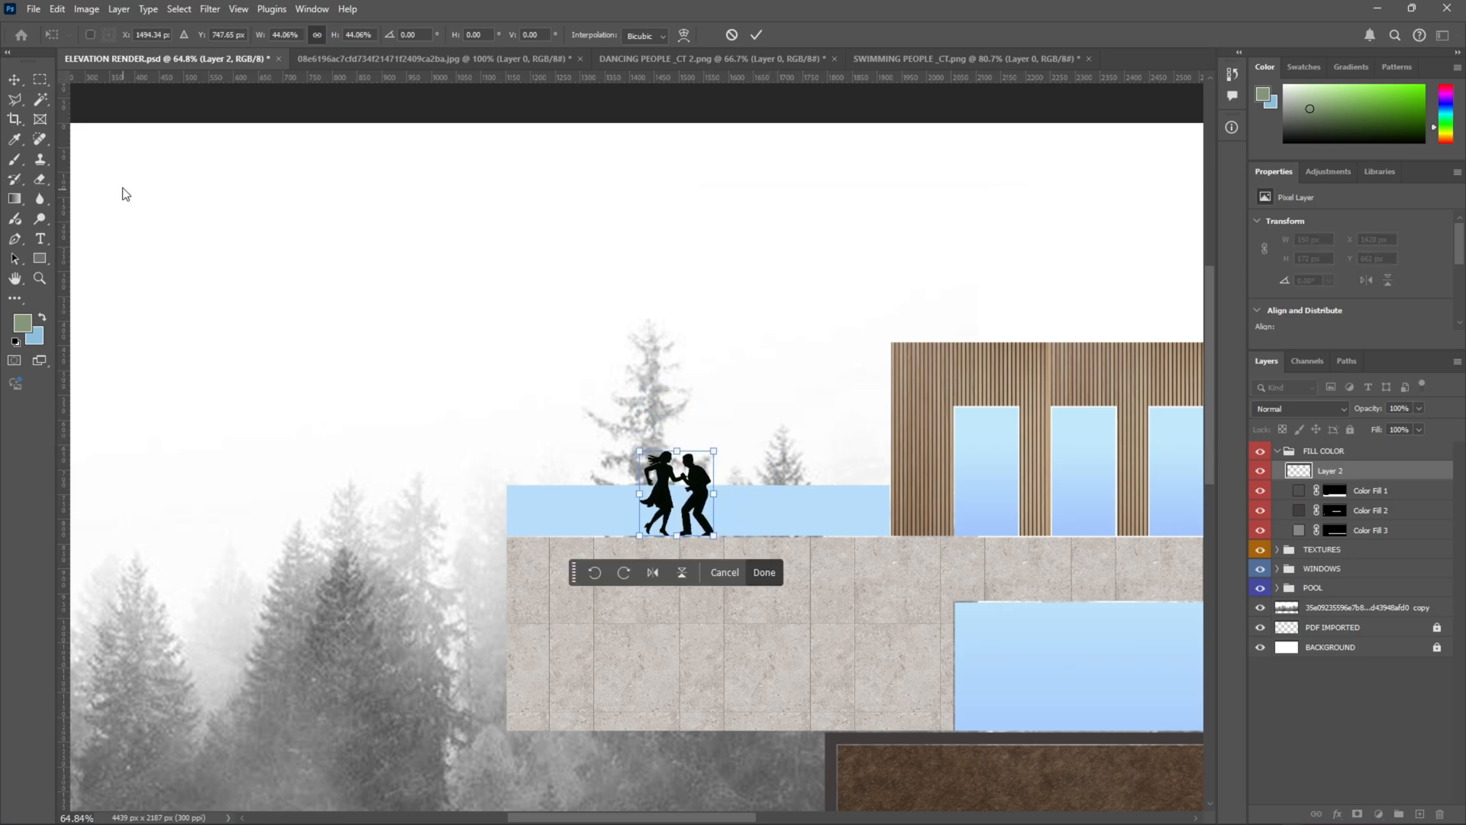
pyautogui.press('Return')
pyautogui.click(523, 383)
# Step: Move the dancing couple's layer out of the FILL COLOR group to between the WINDOWS and POOL groups, behind the terrace glass
pyautogui.scroll(-1, 676, 477)
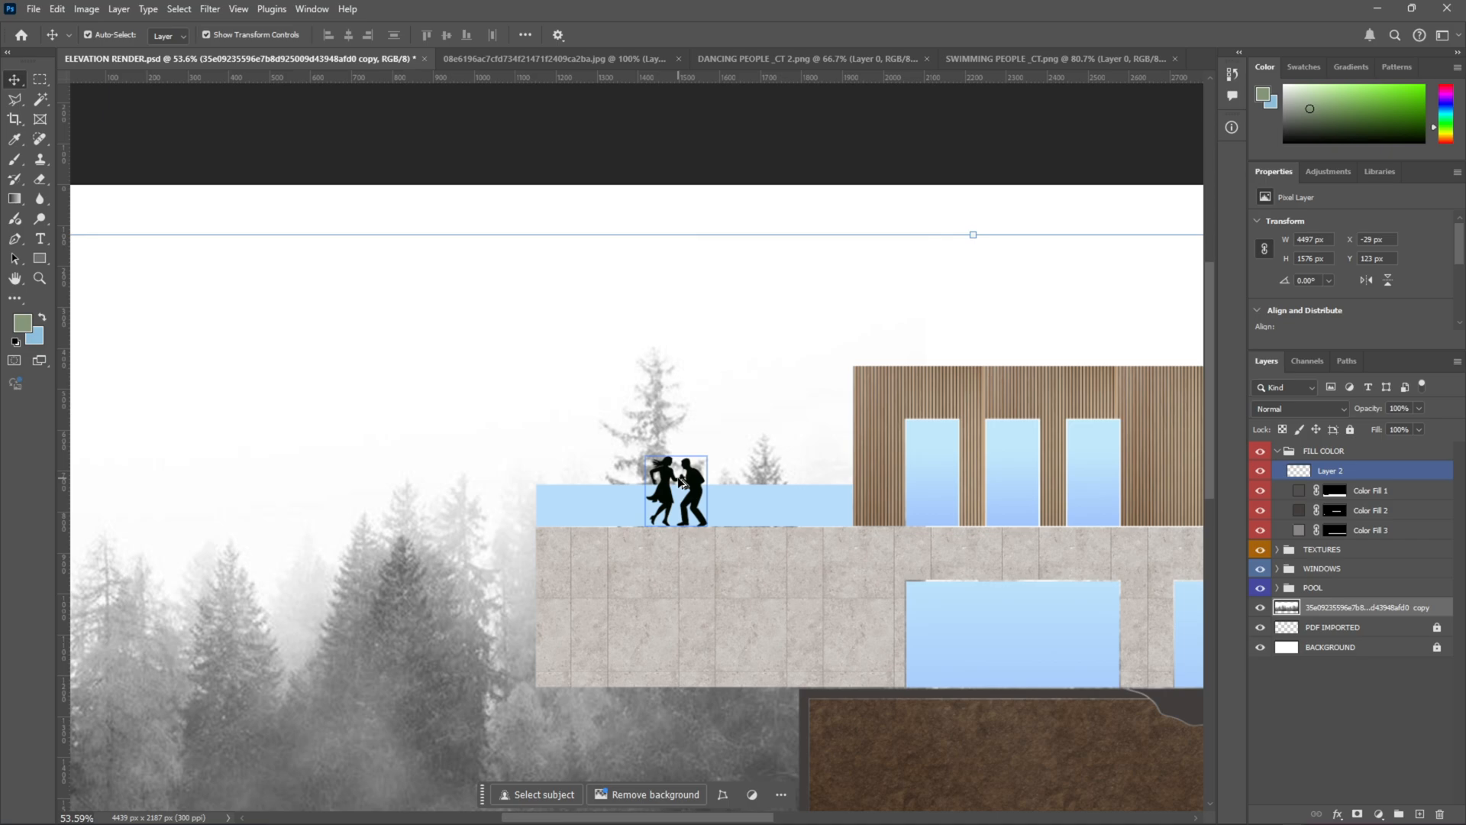
pyautogui.scroll(-3, 677, 477)
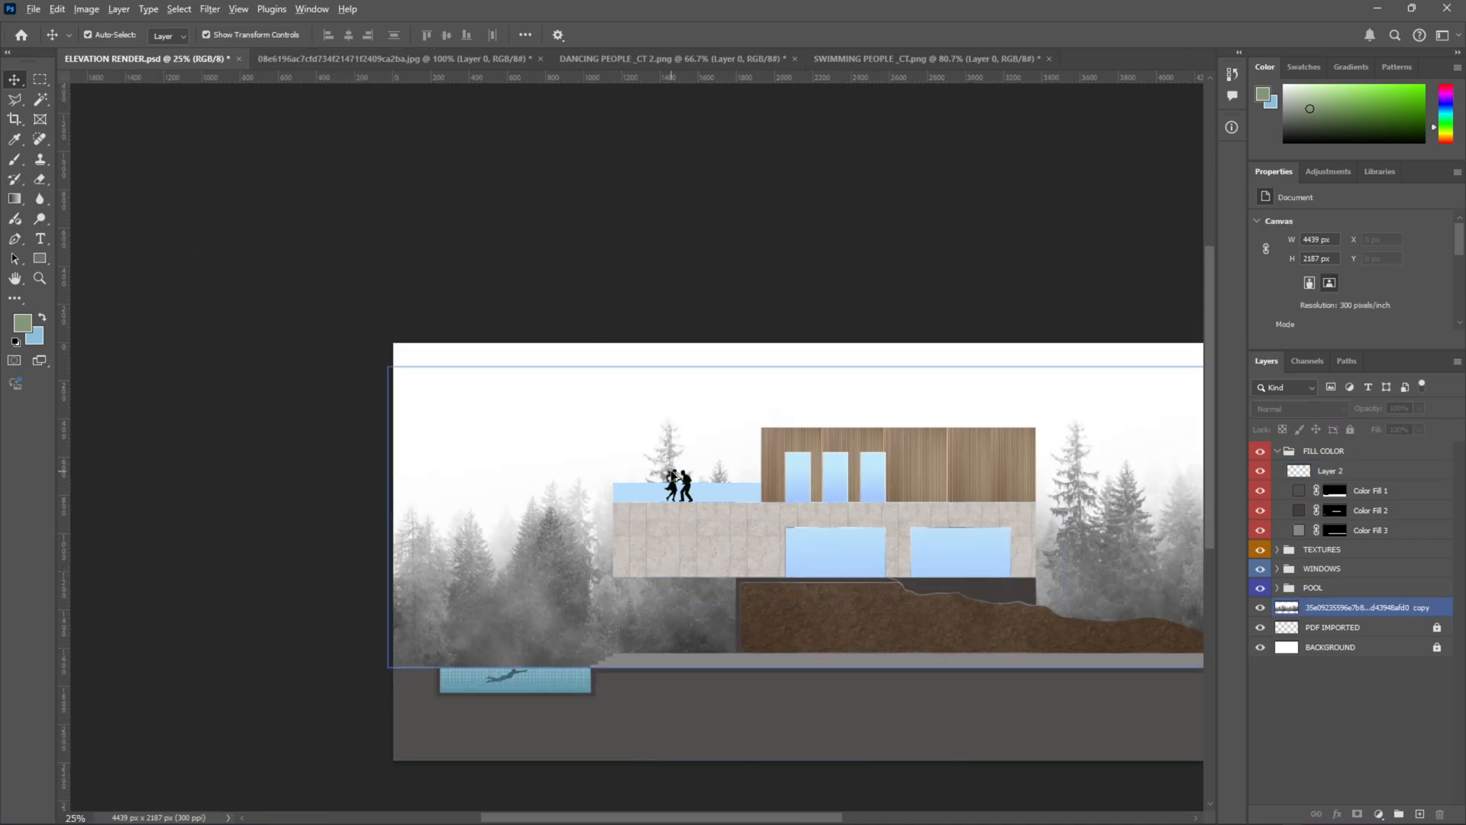
pyautogui.scroll(8, 689, 488)
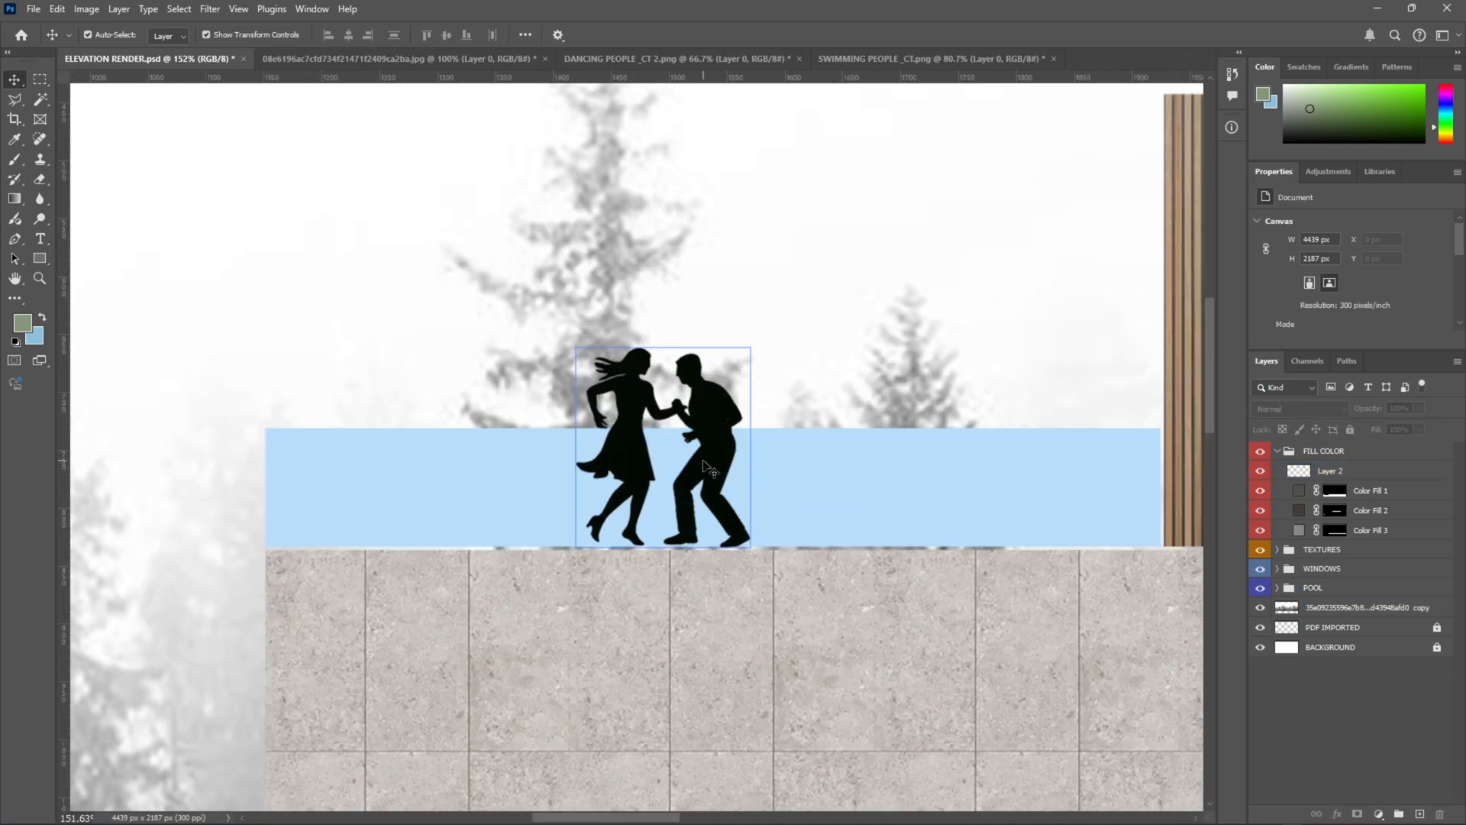
pyautogui.click(706, 468)
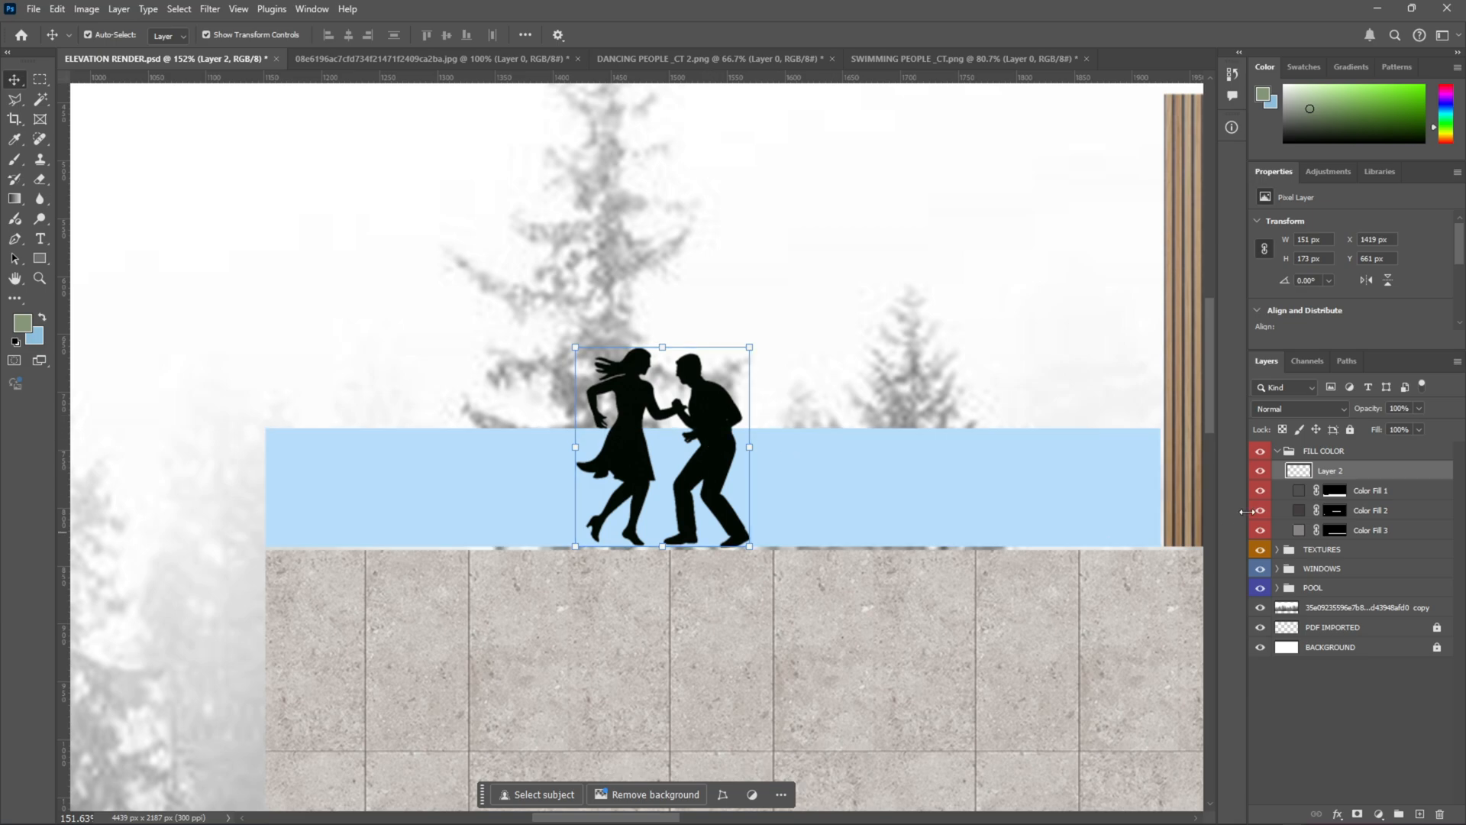
pyautogui.moveTo(1333, 472); pyautogui.dragTo(1321, 579)
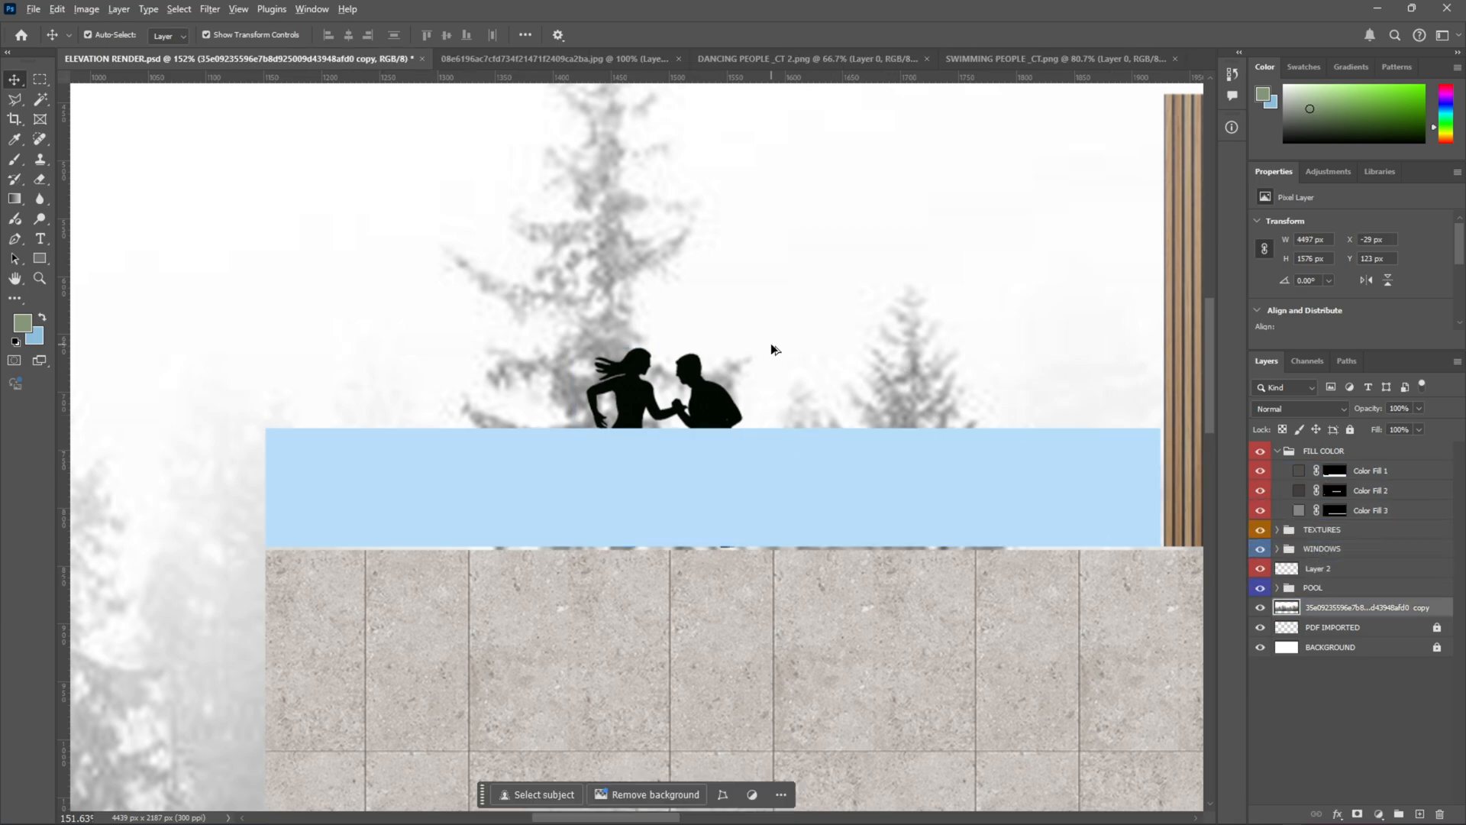
# Step: Lower the opacity of the terrace glass railing's layer, Color Fill 4, to 85%
pyautogui.scroll(-6, 772, 347)
pyautogui.click(691, 533)
pyautogui.click(704, 480)
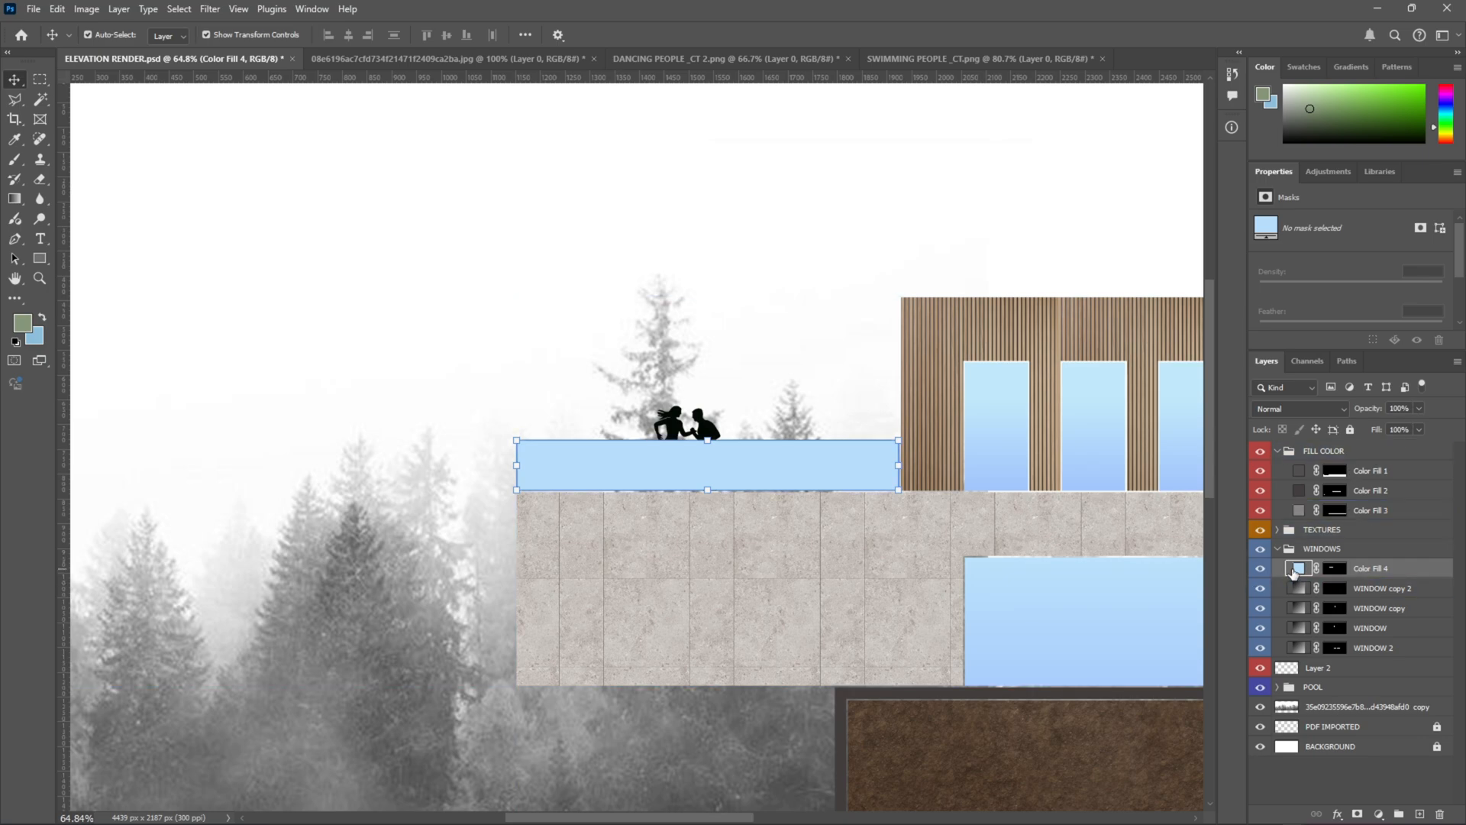
pyautogui.click(1417, 408)
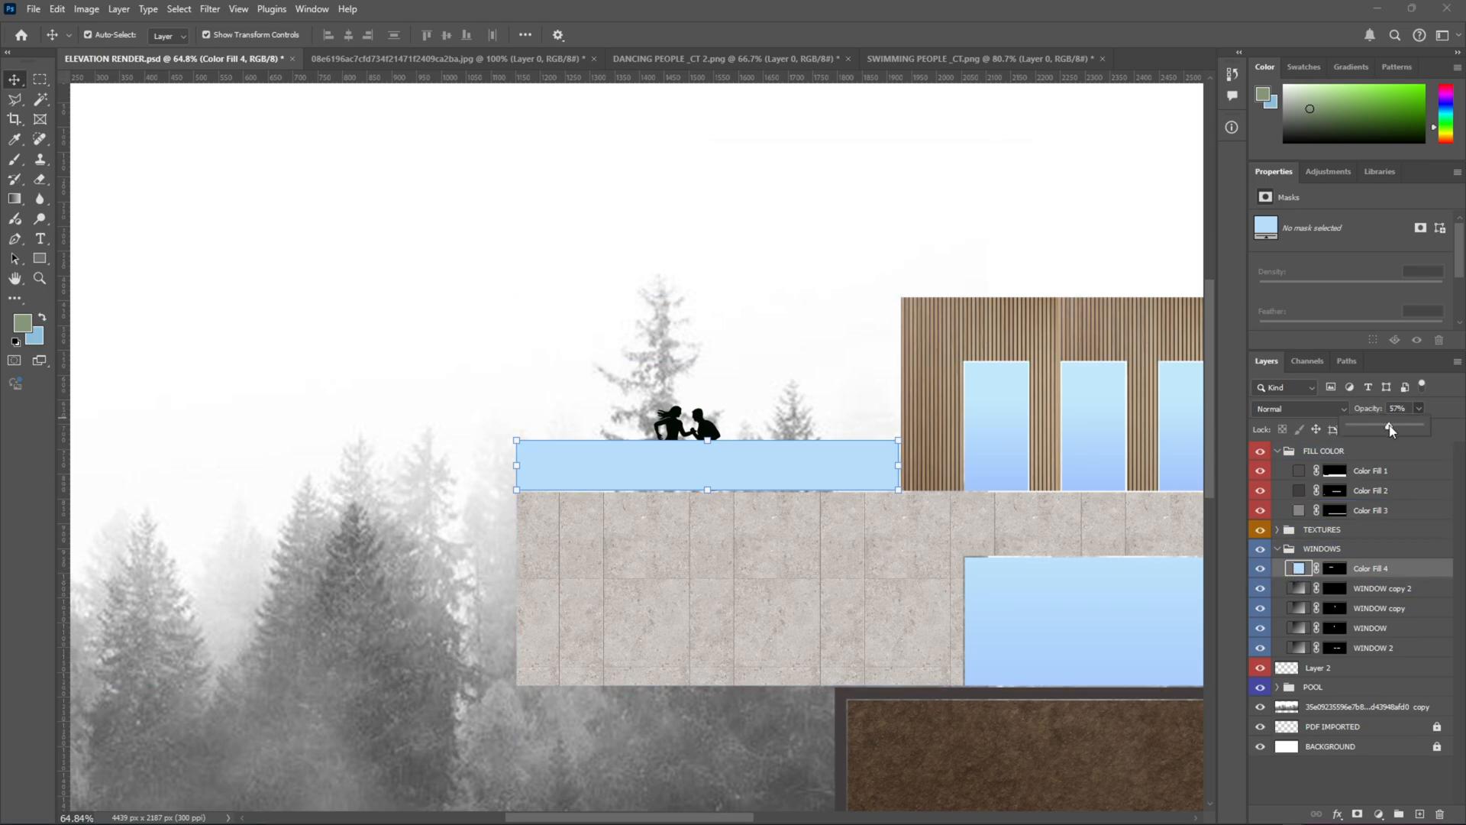
pyautogui.moveTo(1390, 429); pyautogui.dragTo(1410, 430)
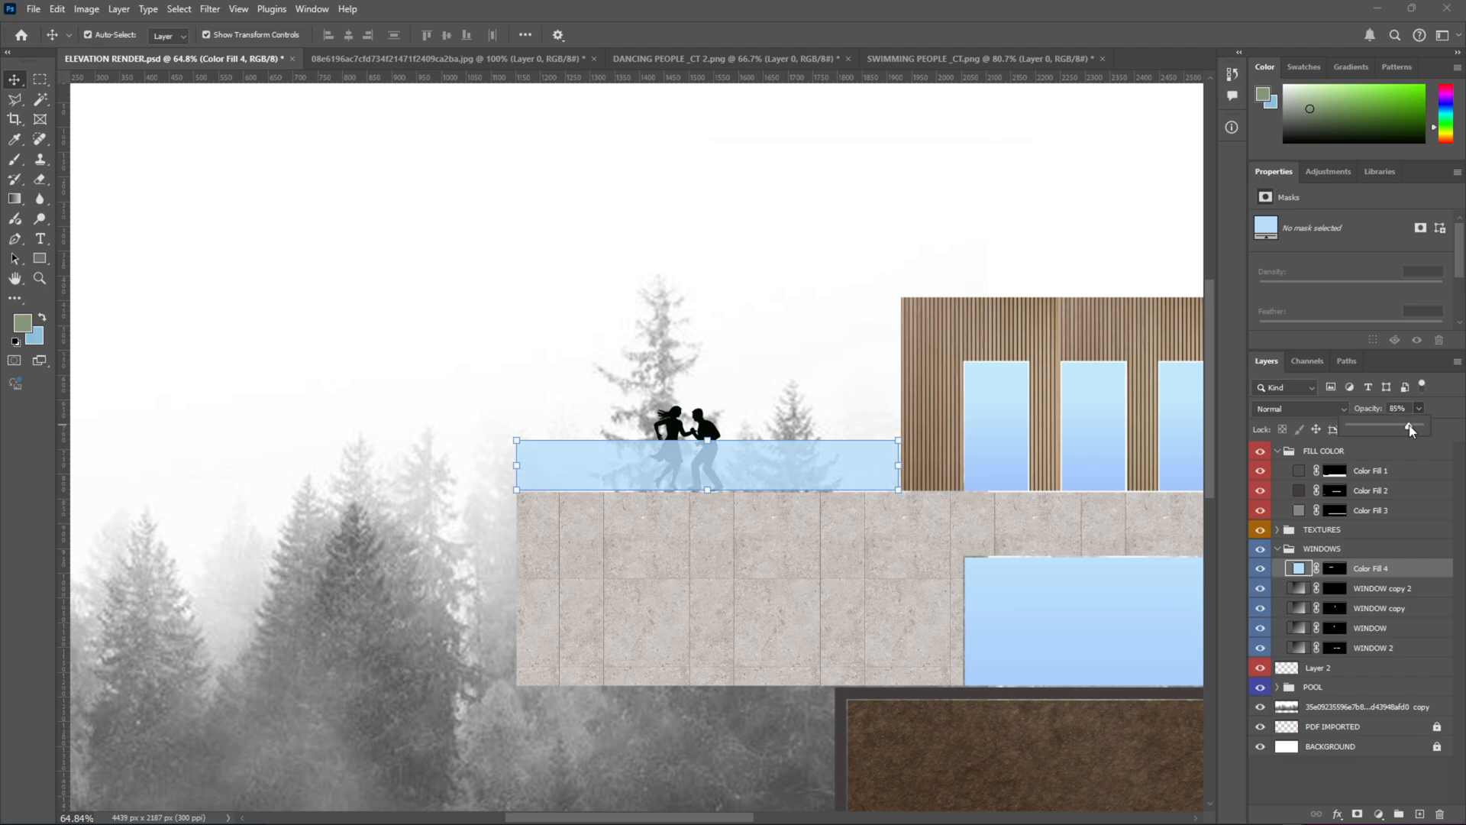
pyautogui.click(804, 369)
# Step: Examine the whole elevation composition, including the terrace dancers, windows and wood cladding, at several zoom levels
pyautogui.scroll(-3, 644, 515)
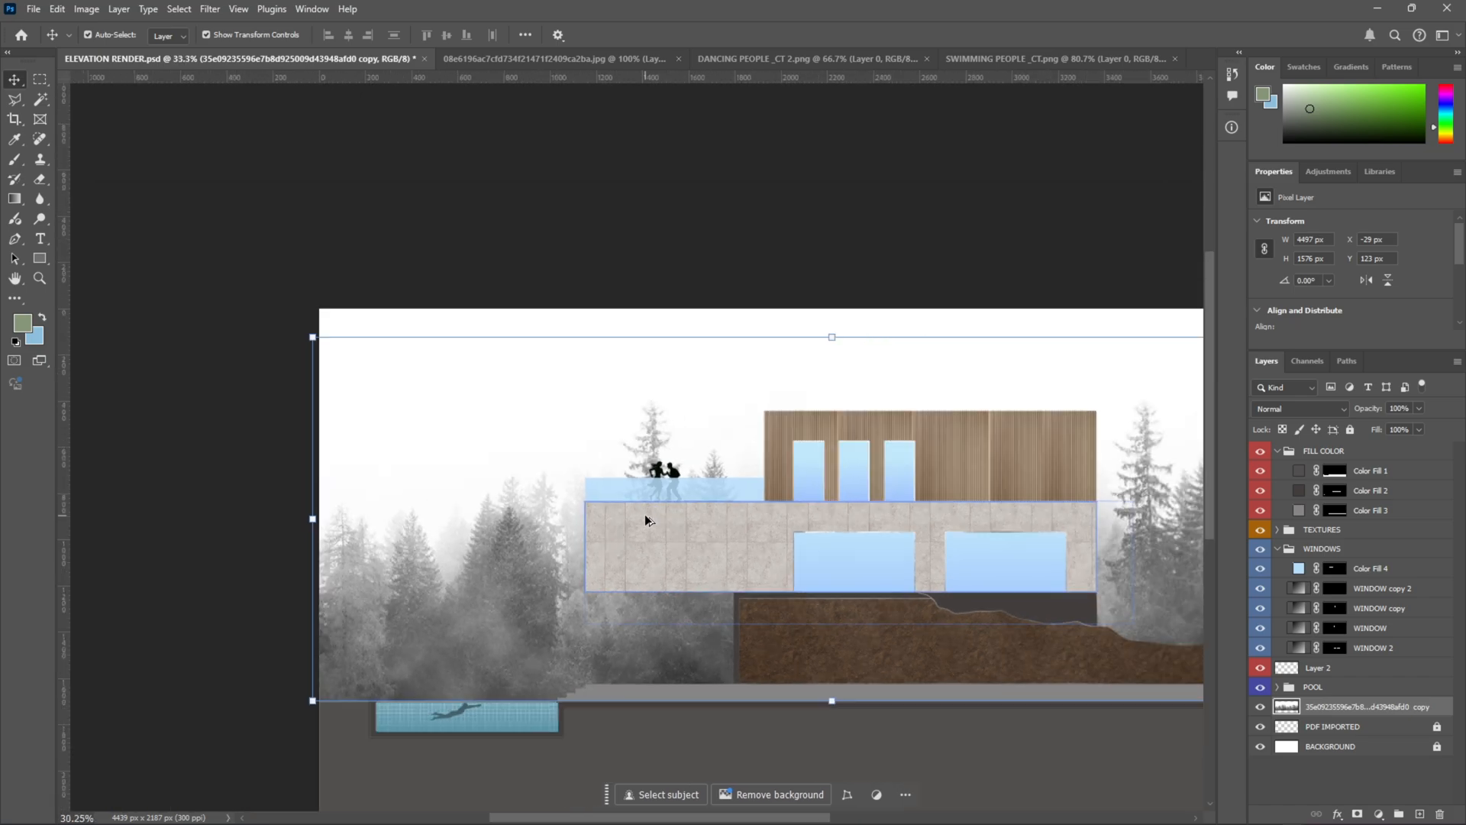
pyautogui.scroll(-2, 644, 517)
pyautogui.click(320, 487)
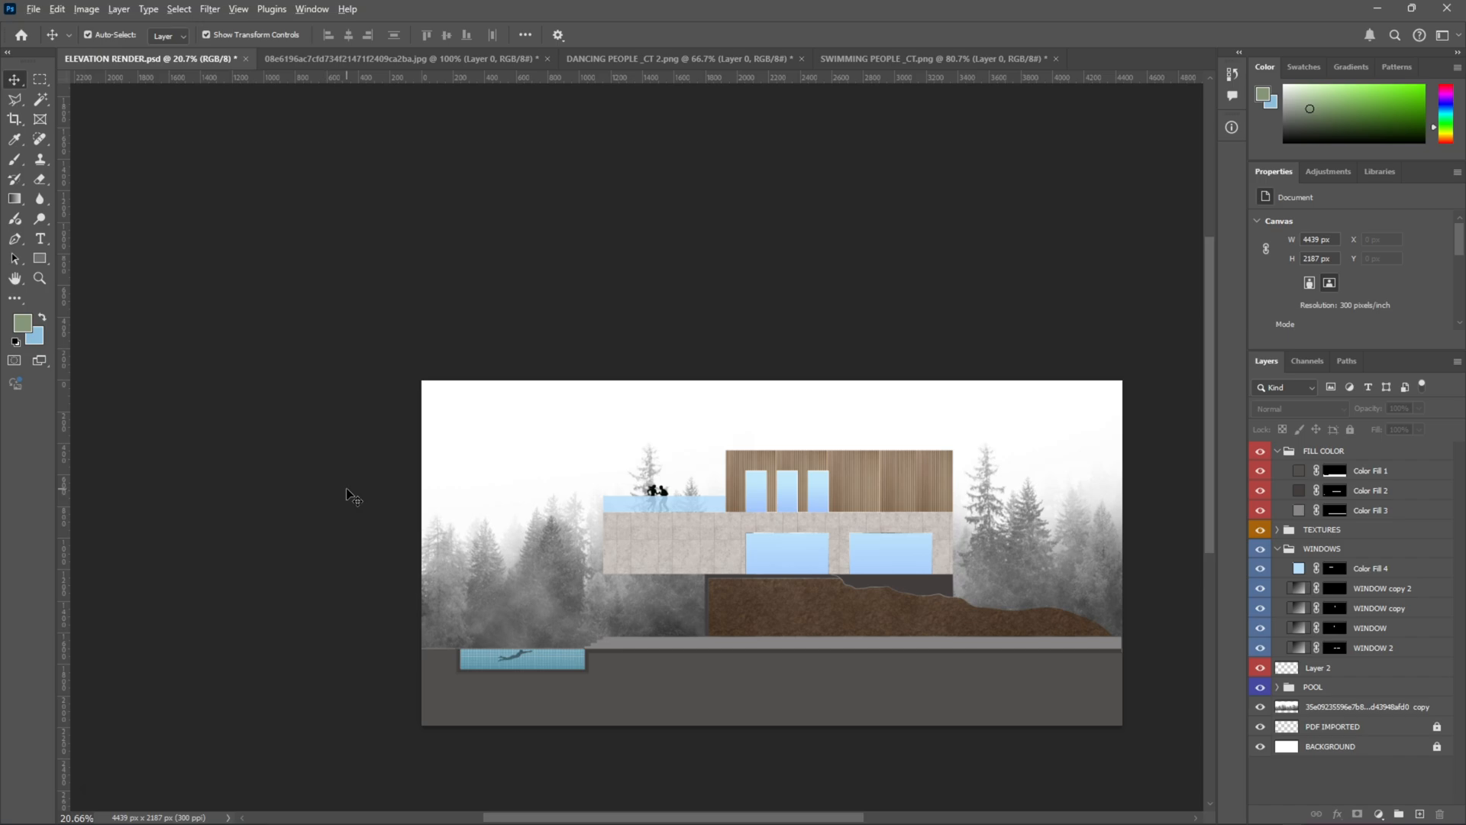
pyautogui.scroll(5, 896, 497)
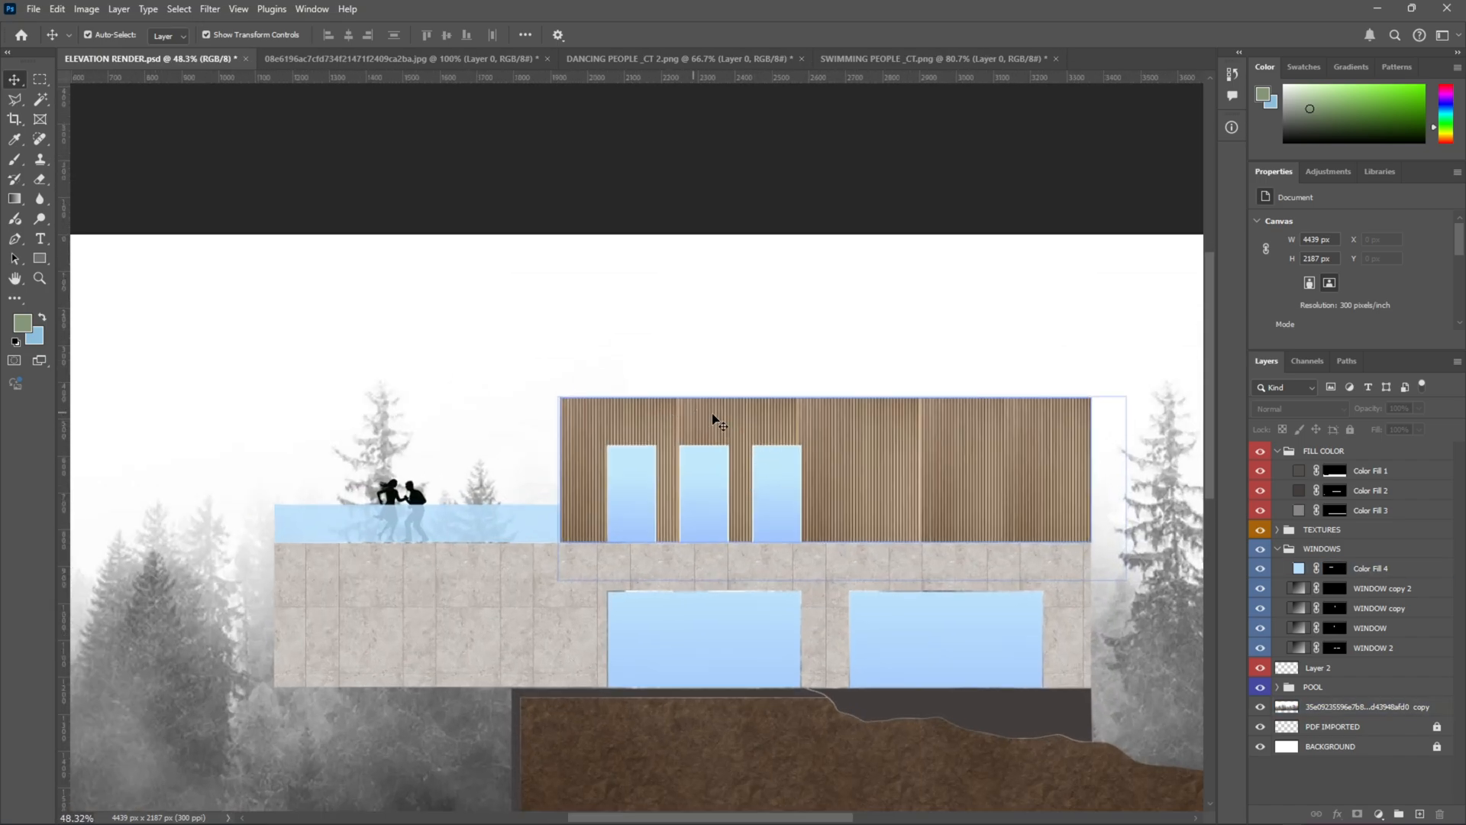
pyautogui.scroll(-3, 771, 427)
pyautogui.click(897, 554)
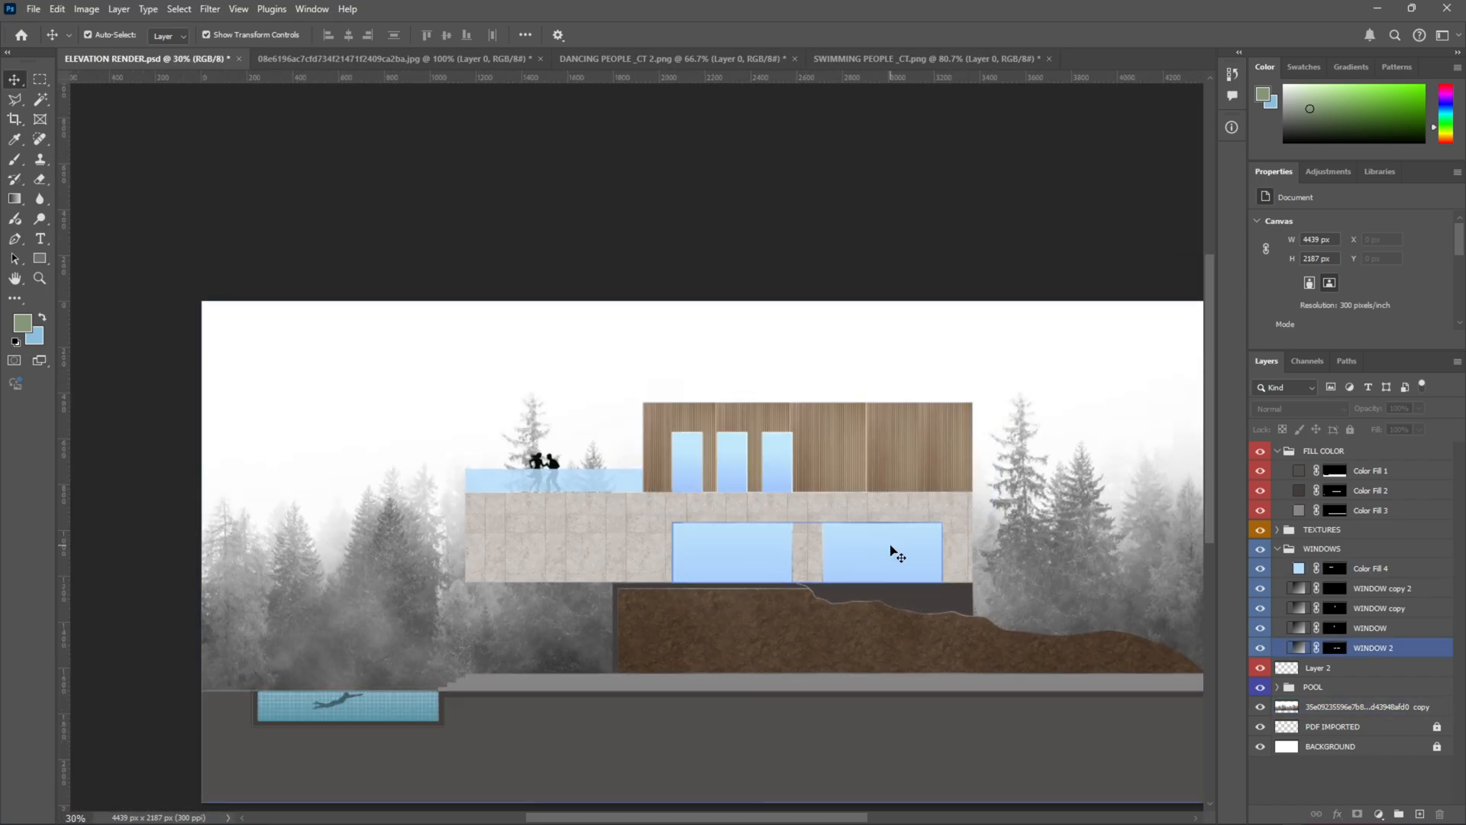
pyautogui.click(805, 519)
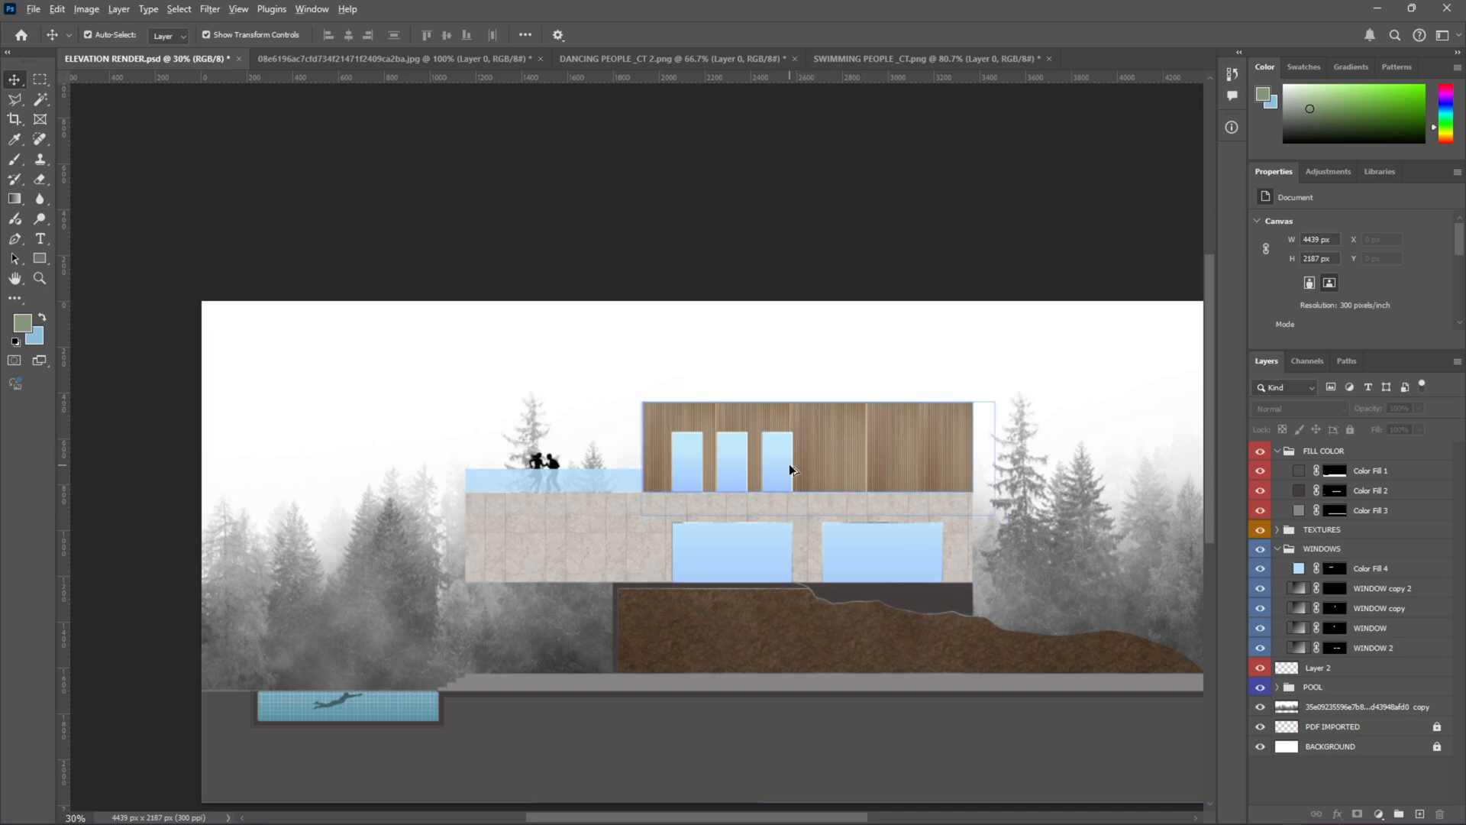
pyautogui.scroll(-2, 789, 465)
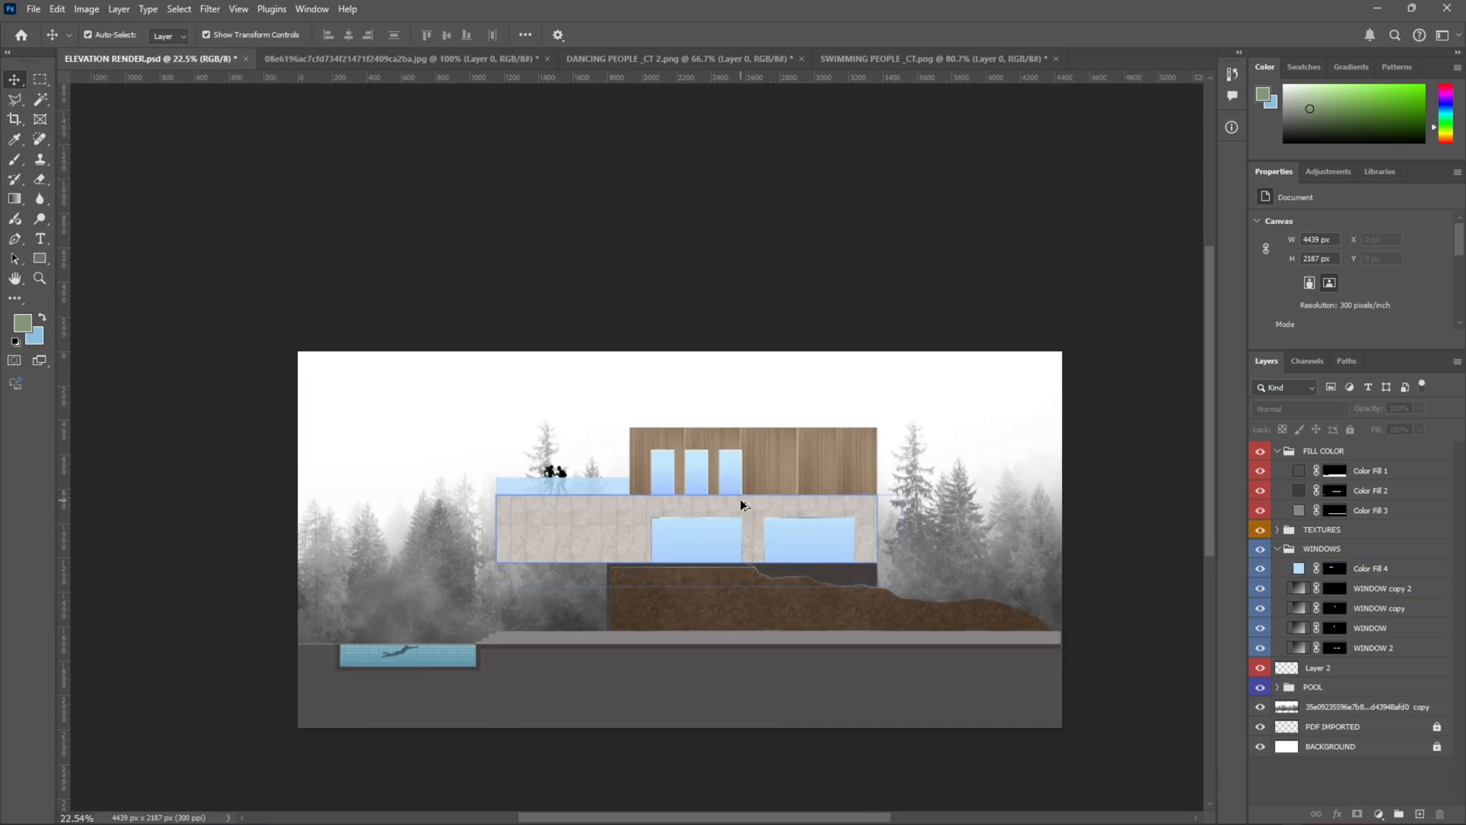
pyautogui.scroll(12, 740, 498)
pyautogui.scroll(2, 901, 416)
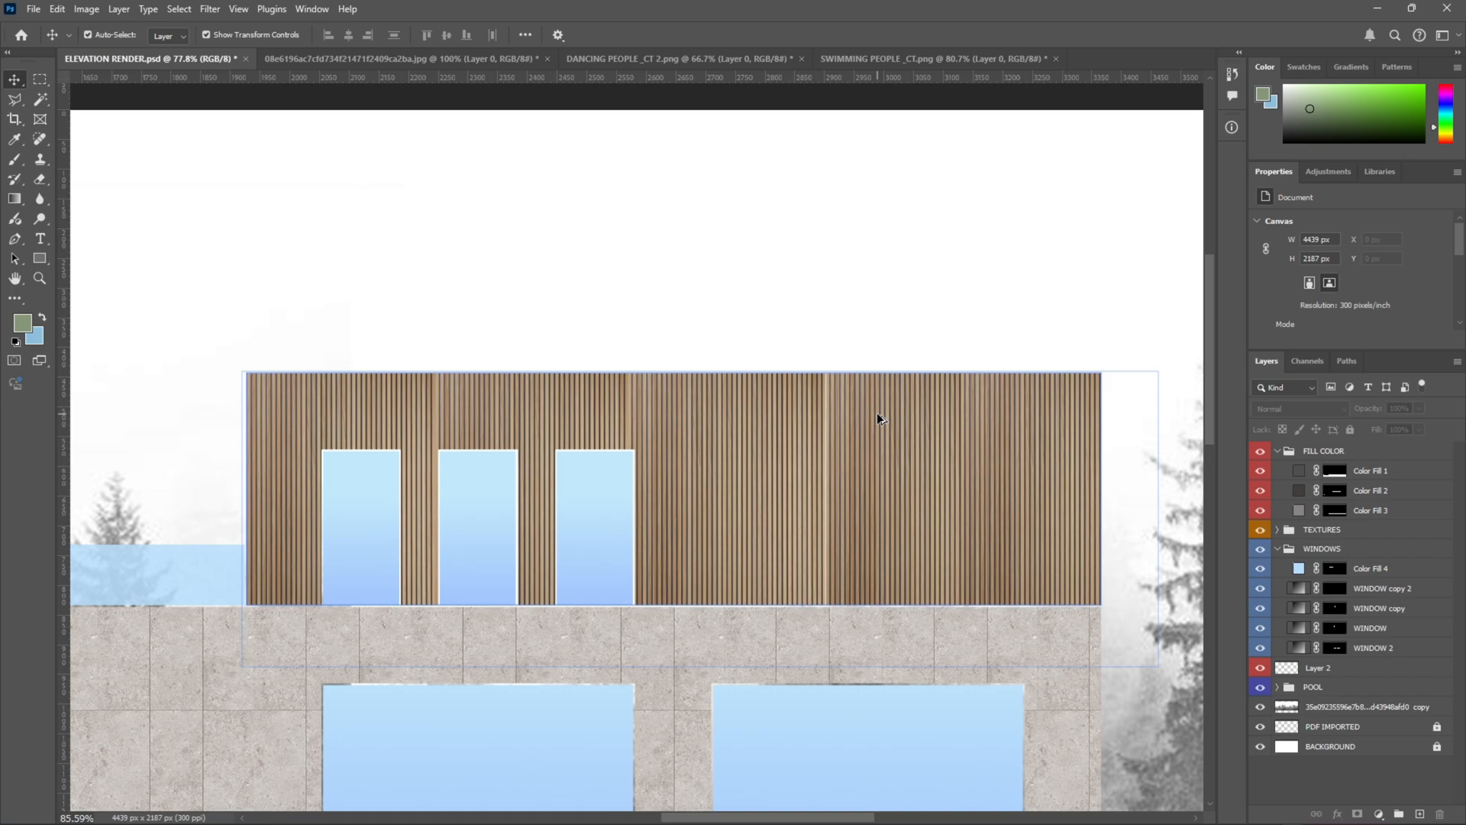
# Step: Activate the Polygonal Lasso tool and collapse the FILL COLOR and WINDOWS layer groups
pyautogui.click(16, 100)
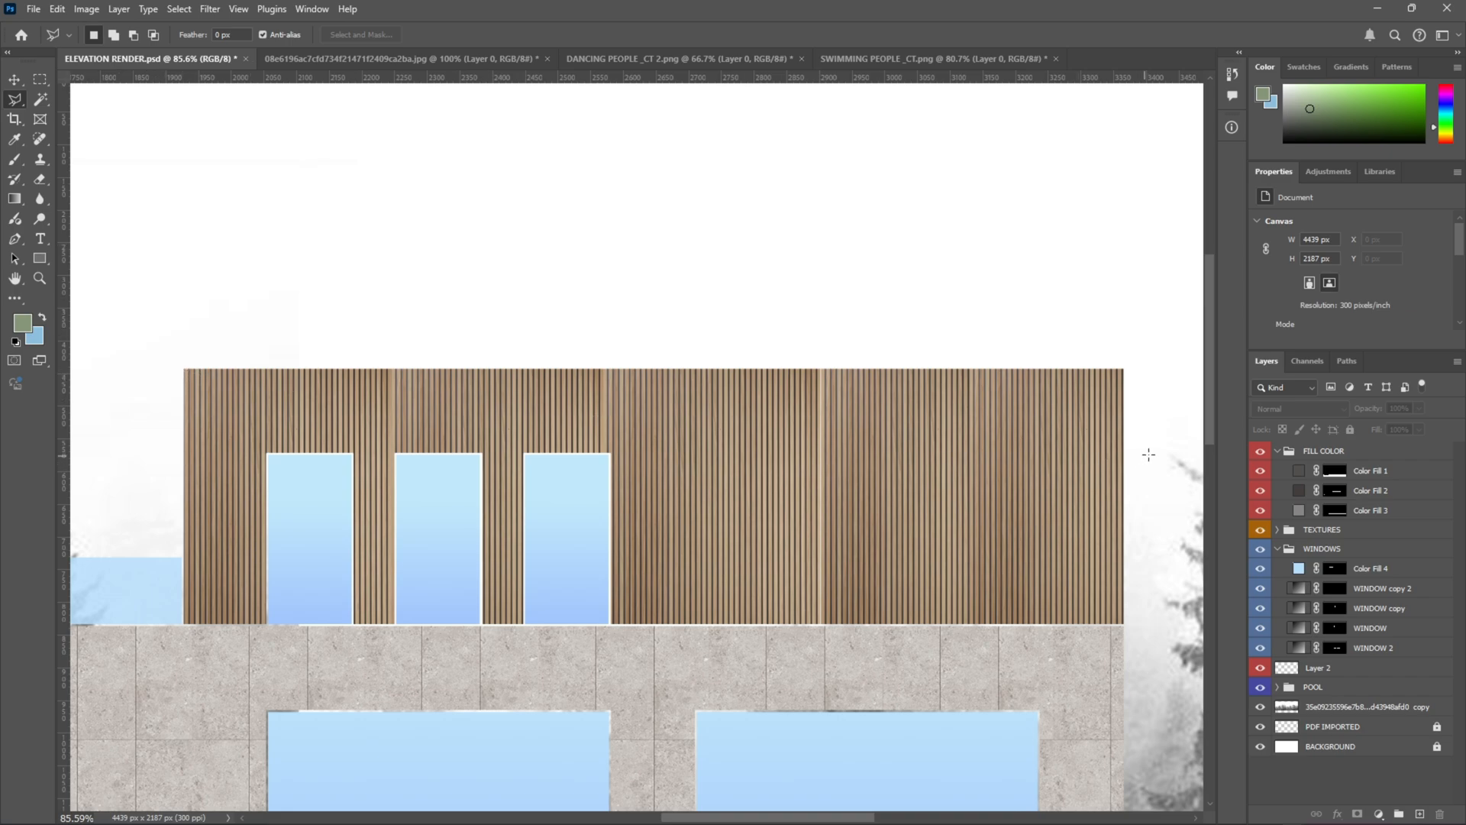
pyautogui.click(1285, 455)
pyautogui.click(1278, 452)
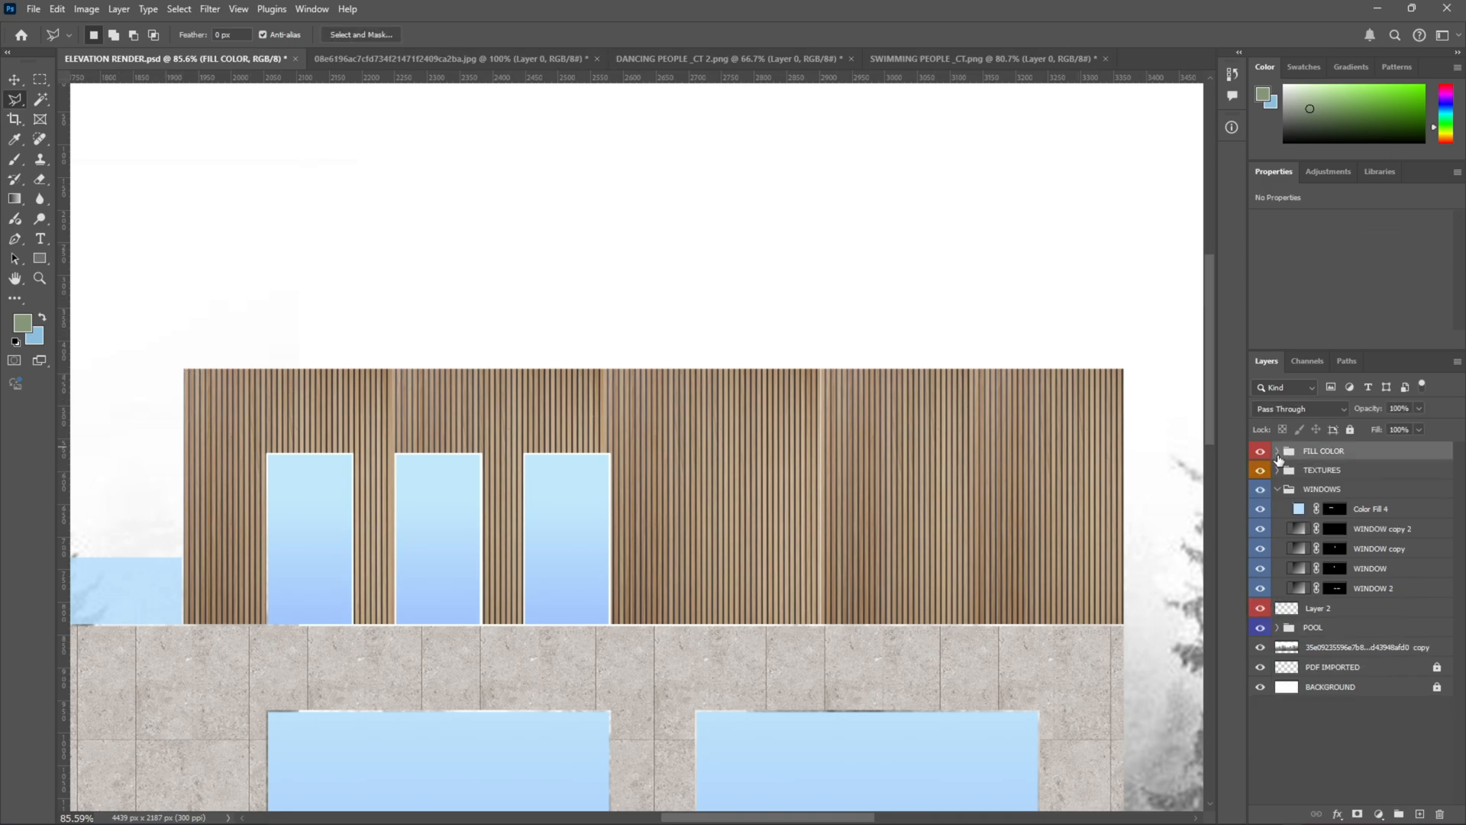
pyautogui.click(1277, 489)
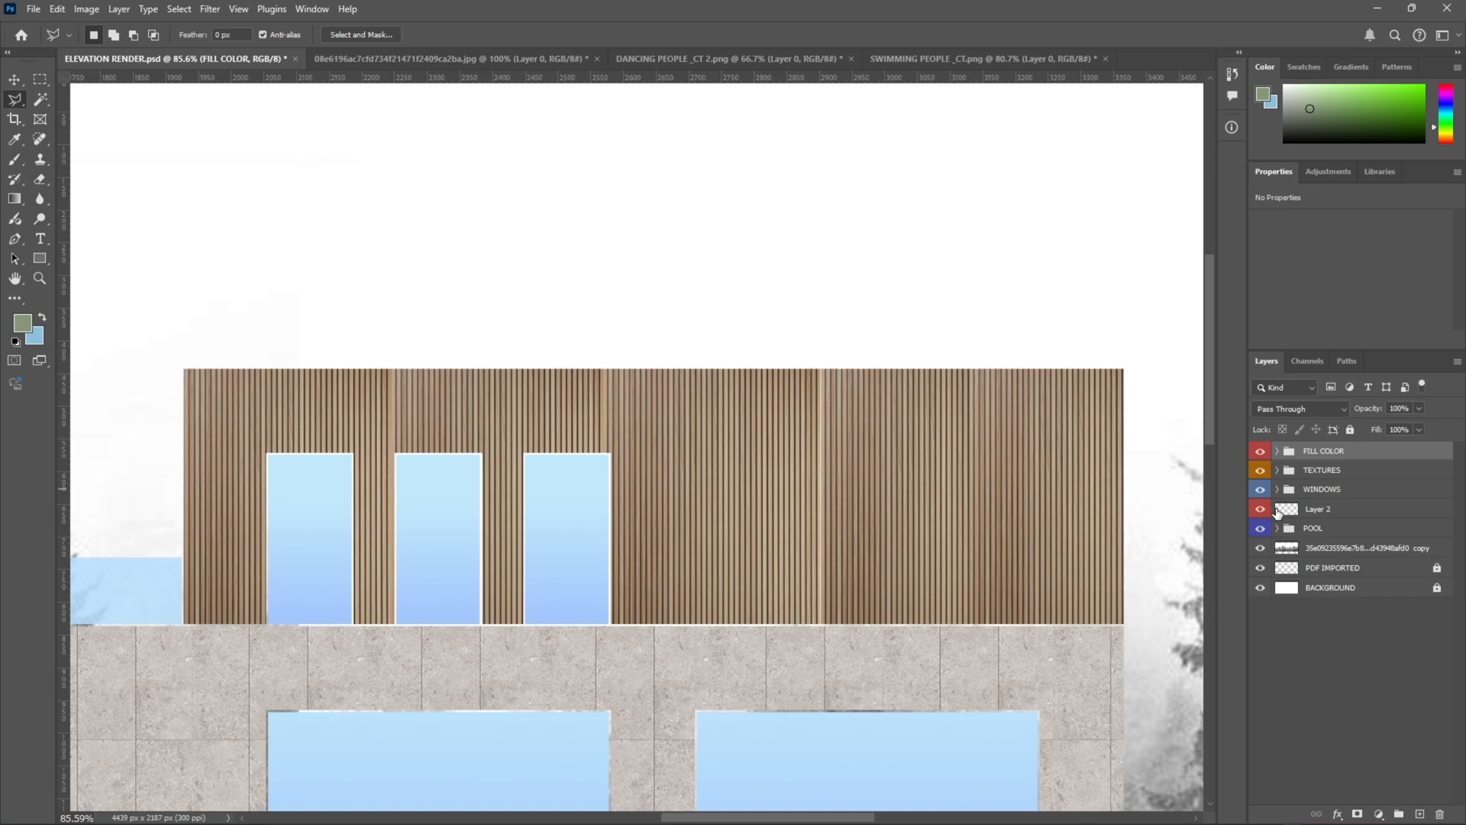
# Step: Put the dancing couple's Layer 2 into a new layer group named PEOPLE FIG between WINDOWS and POOL
pyautogui.keyDown('alt'); pyautogui.scroll(-5, 812, 429); pyautogui.keyUp('alt')
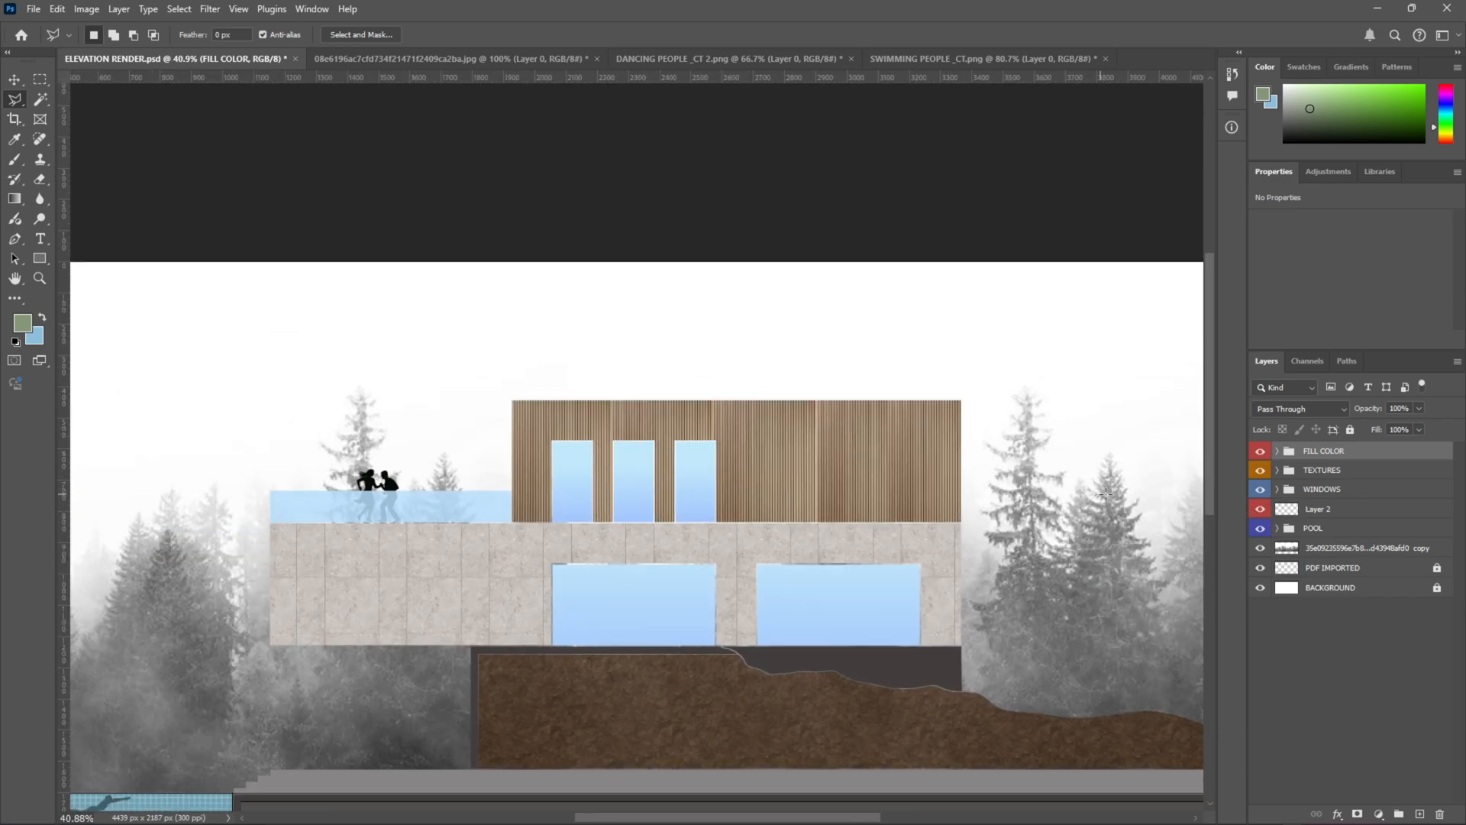
pyautogui.click(1260, 509)
pyautogui.click(1260, 508)
pyautogui.click(1312, 511)
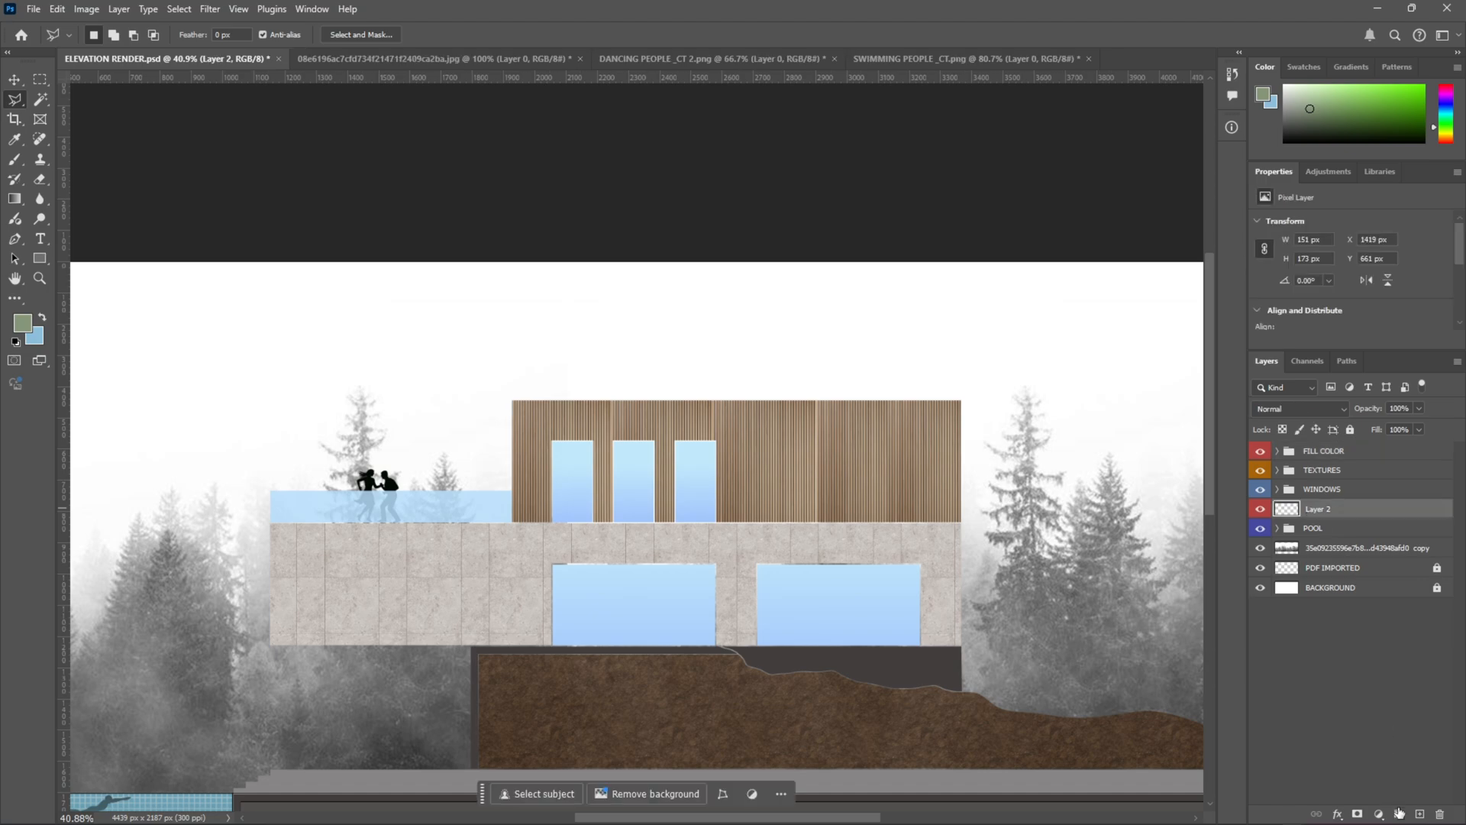
pyautogui.click(1398, 815)
pyautogui.moveTo(1308, 532); pyautogui.dragTo(1309, 515)
pyautogui.doubleClick(1314, 509)
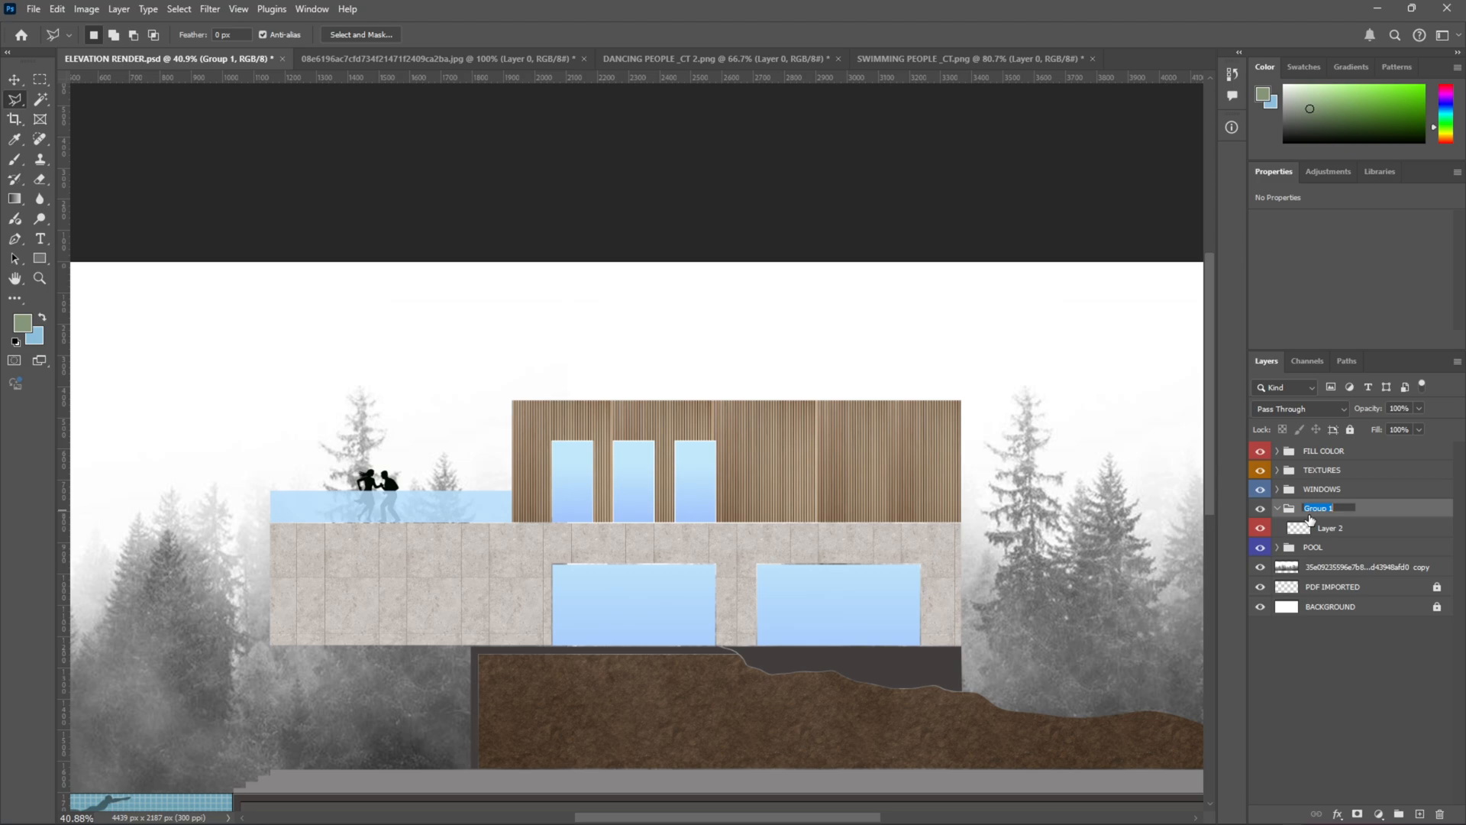
pyautogui.write('PEOPLE FIG')
pyautogui.press('Return')
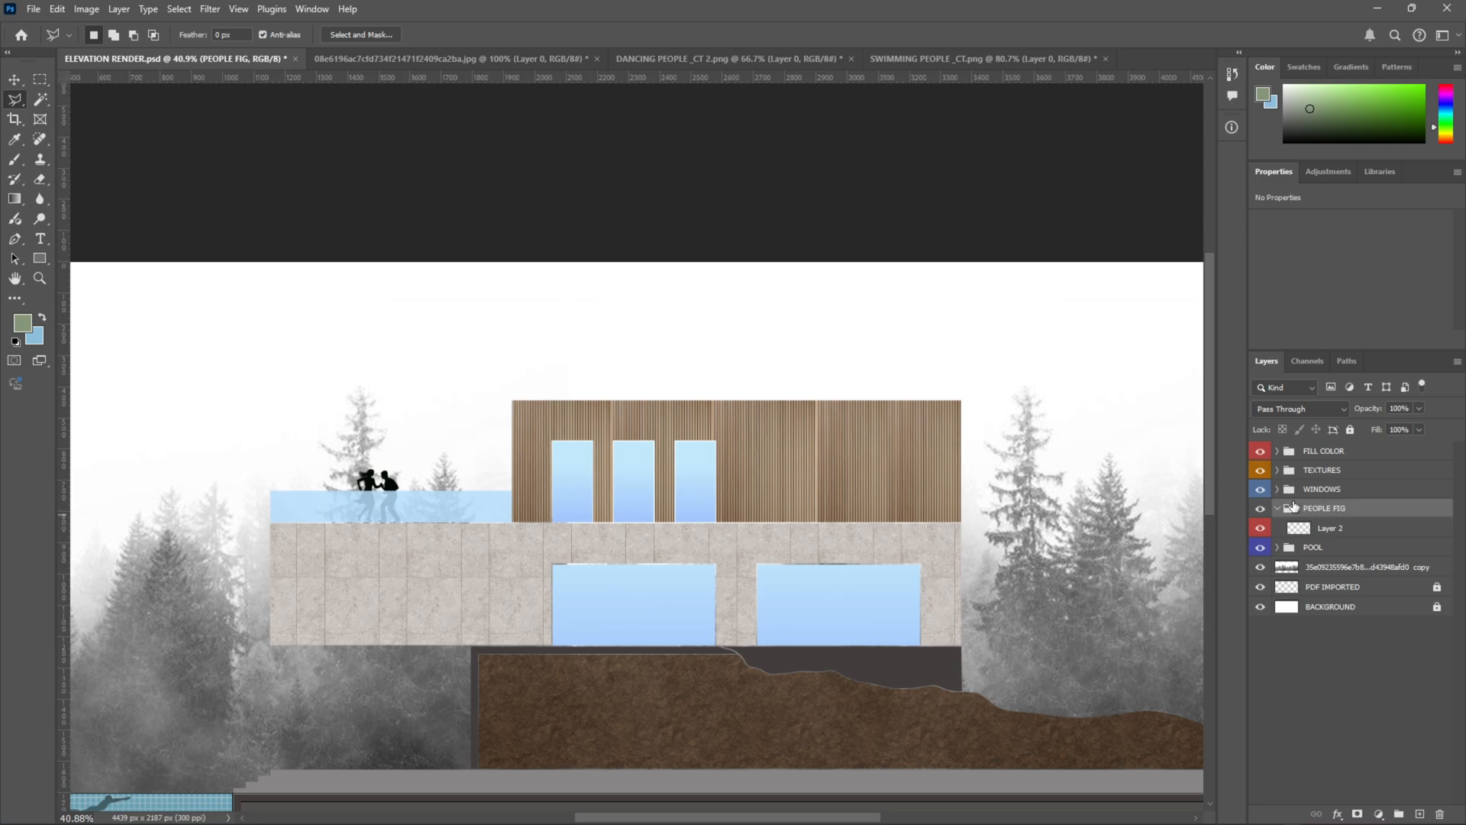
# Step: Collapse the PEOPLE FIG group and give it the Violet colour label
pyautogui.click(1277, 508)
pyautogui.rightClick(1265, 507)
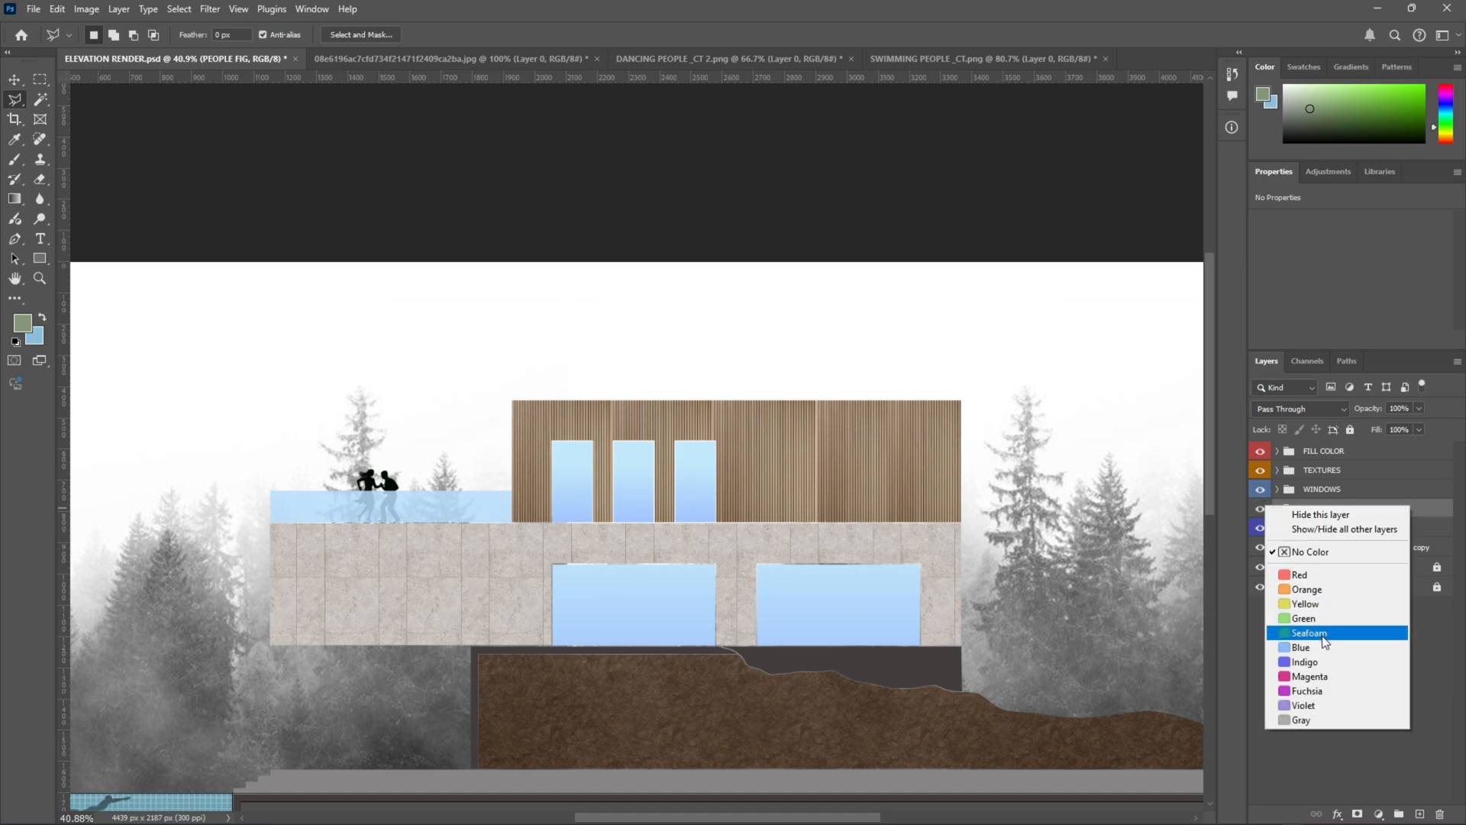
pyautogui.click(1315, 704)
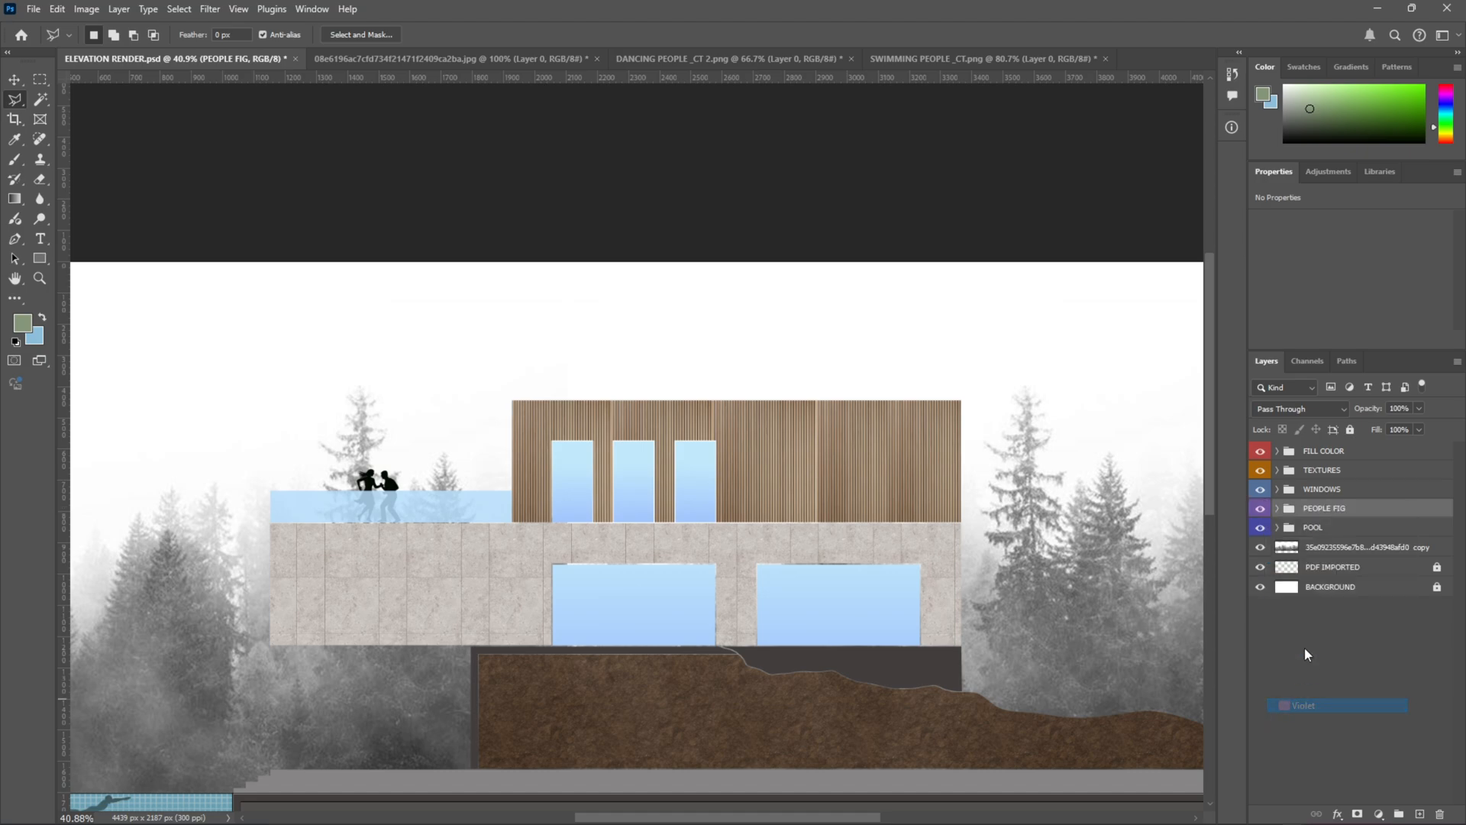
# Step: Add a new layer above the FILL COLOR group and name it SHADOW
pyautogui.click(1313, 453)
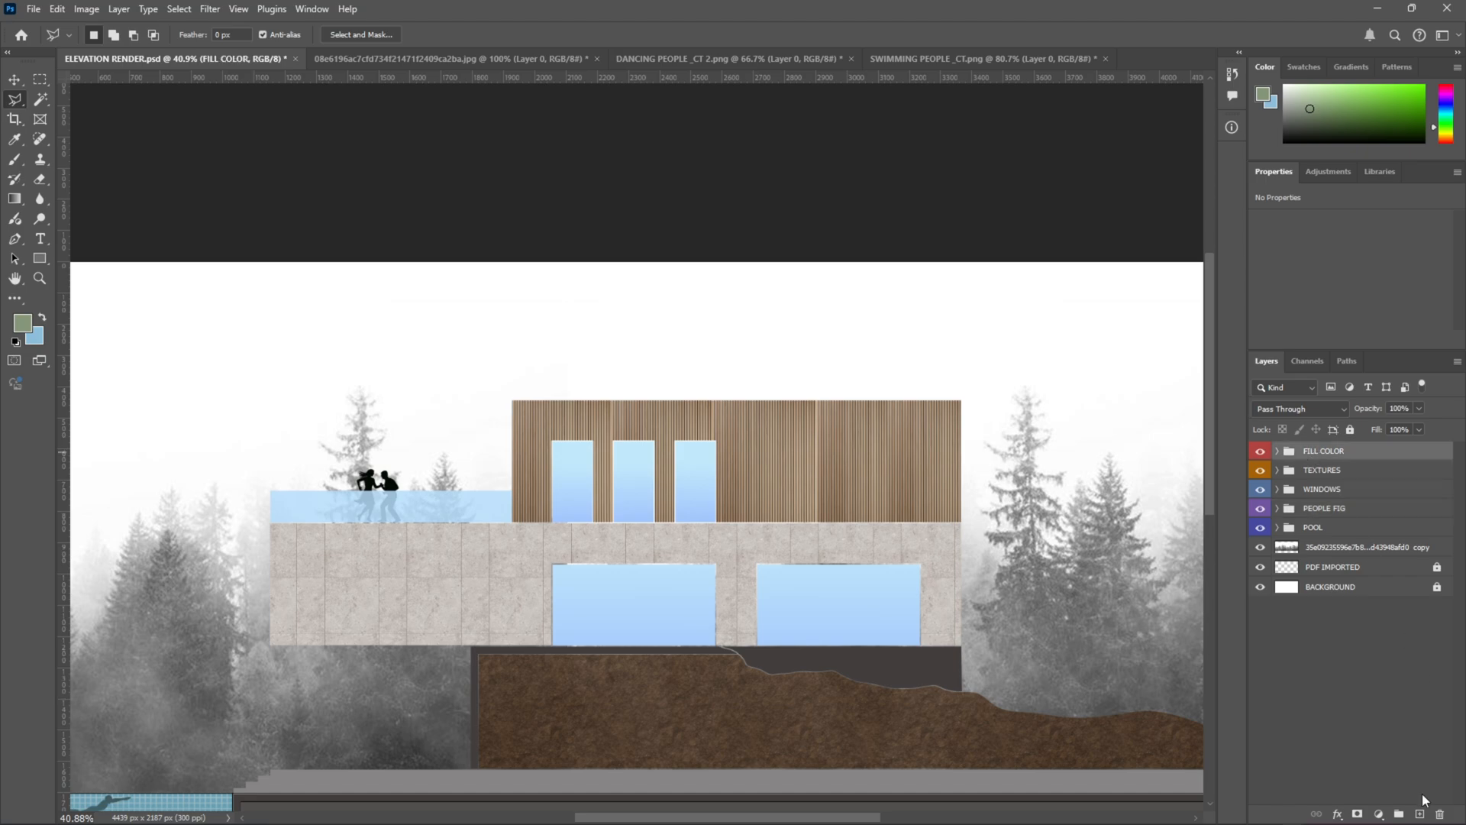
pyautogui.click(1420, 813)
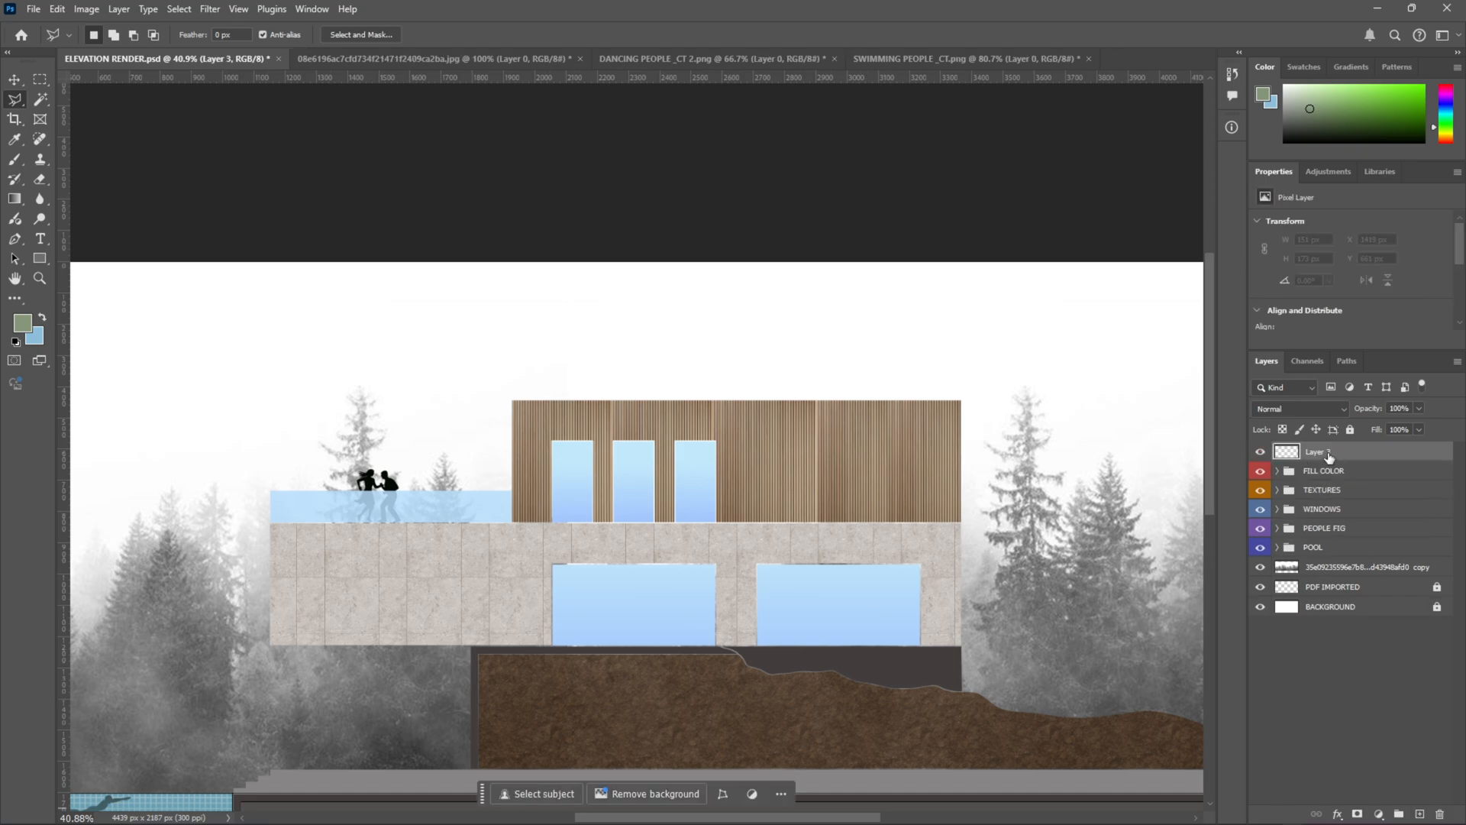
pyautogui.doubleClick(1316, 452)
pyautogui.write('SHADOW')
pyautogui.press('Return')
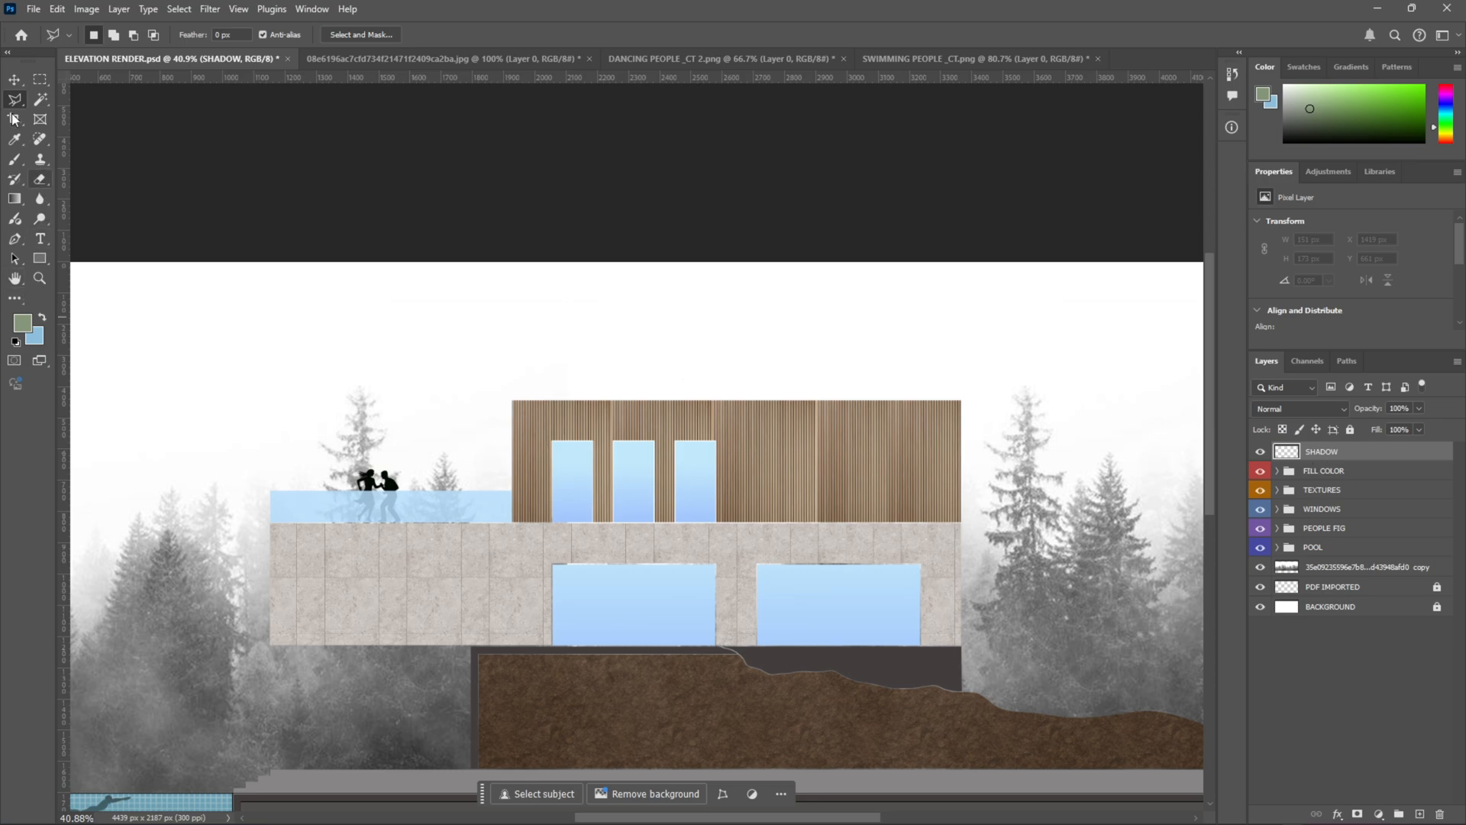
# Step: Set the foreground colour to black, 000000
pyautogui.scroll(5, 598, 471)
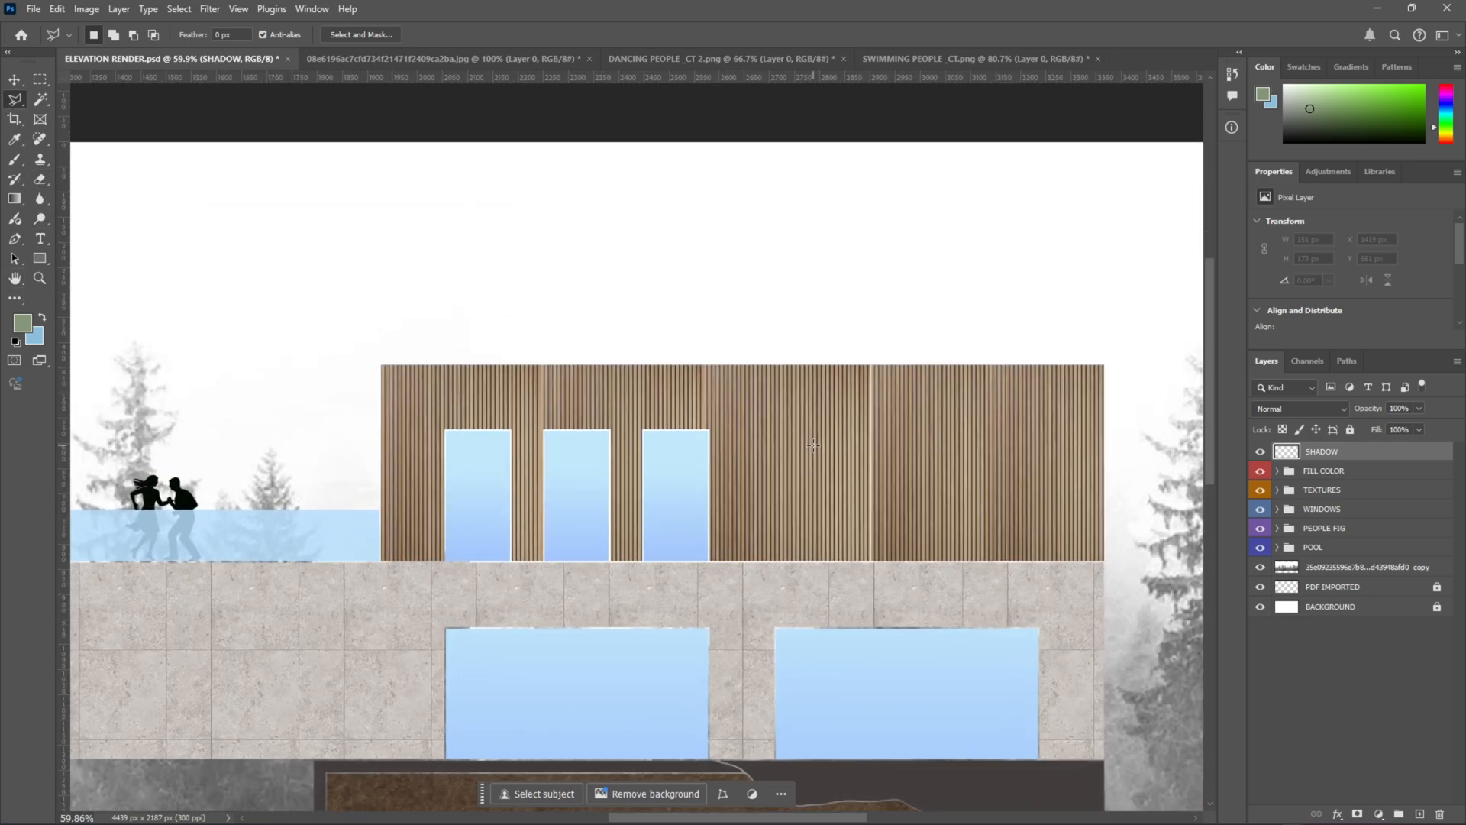
pyautogui.click(15, 329)
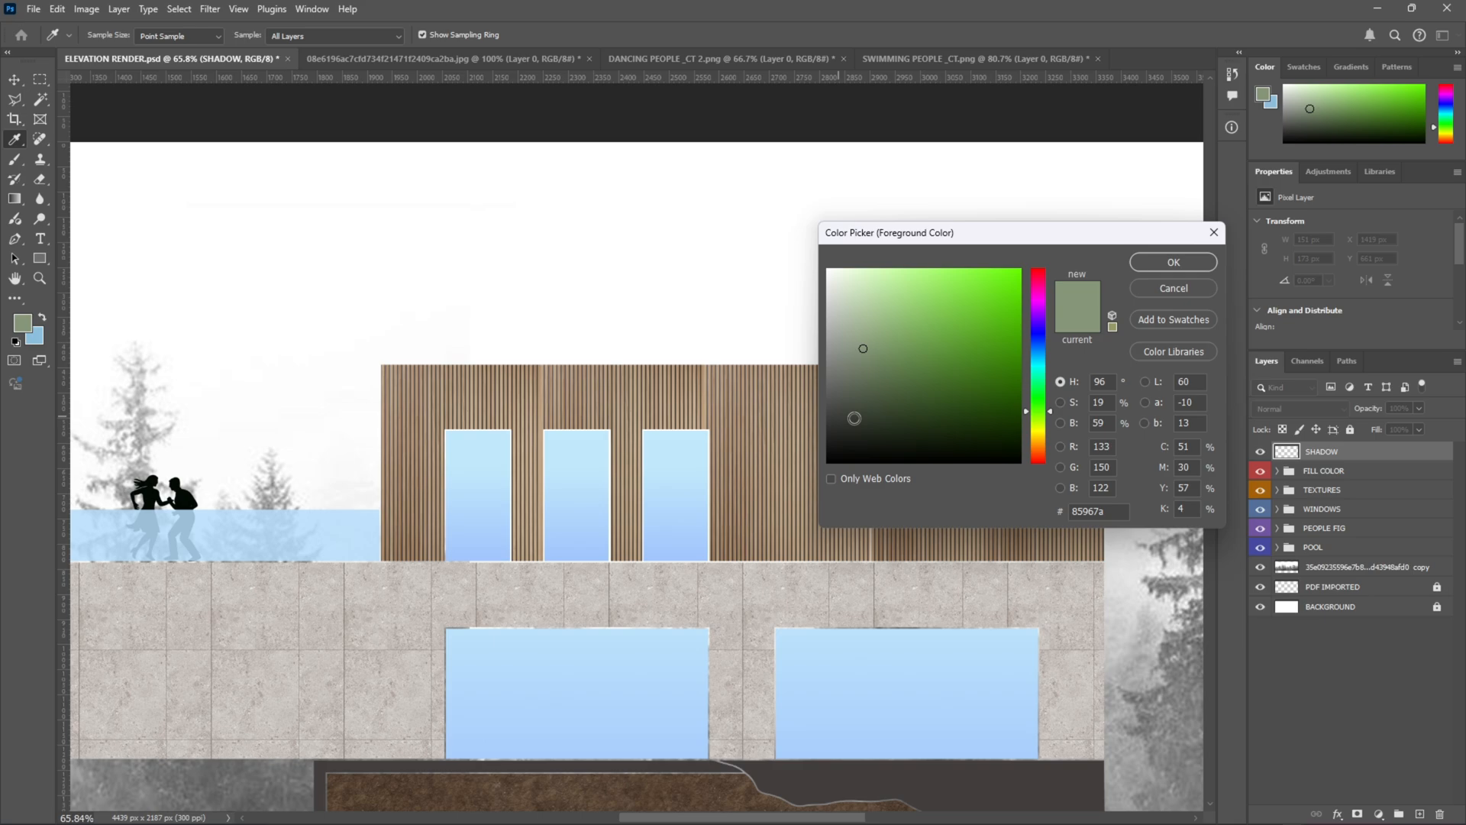
pyautogui.moveTo(909, 400); pyautogui.dragTo(1046, 495)
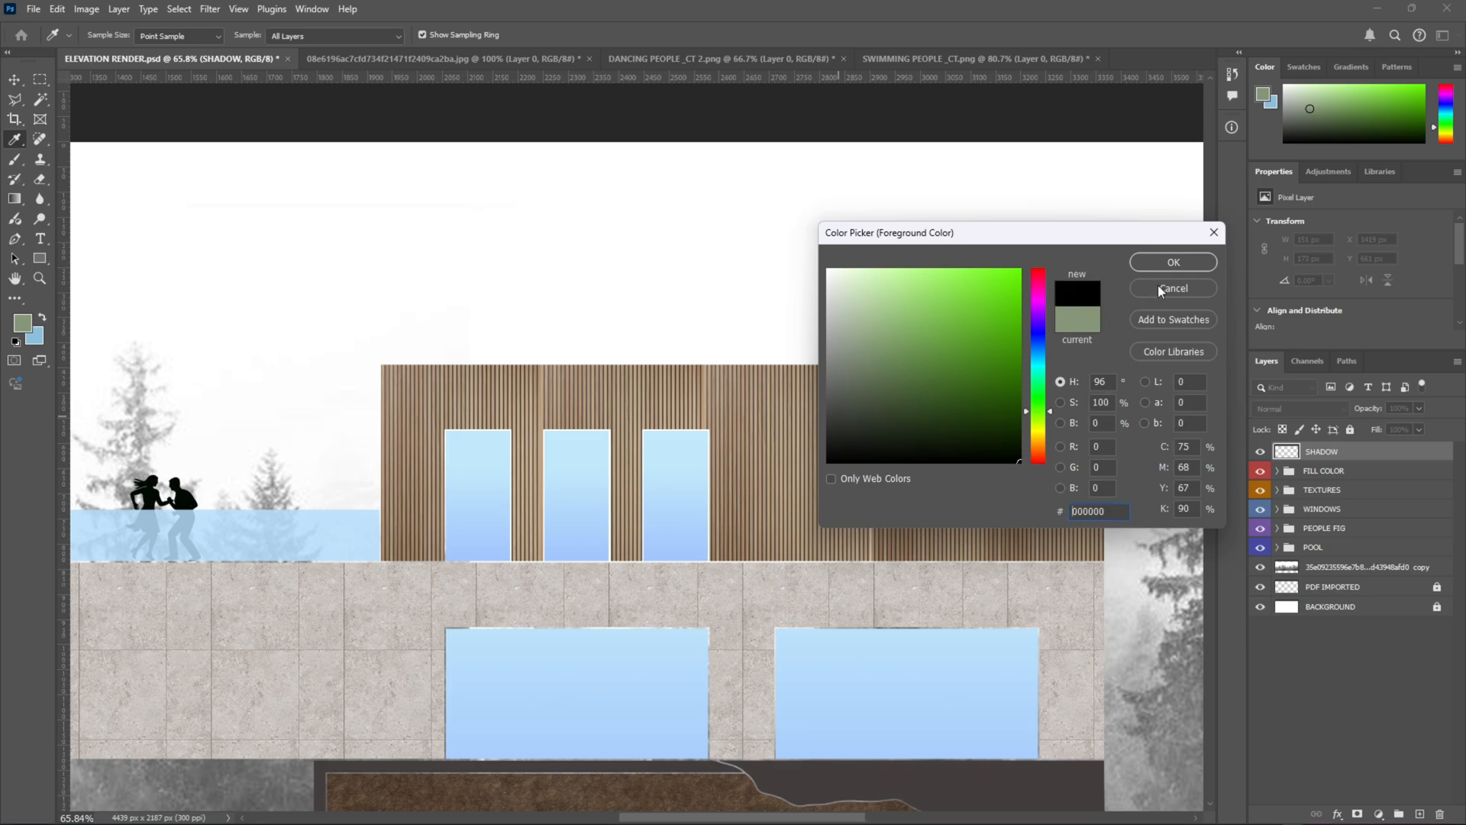
pyautogui.click(1174, 262)
# Step: Outline a polygonal selection about 1437 by 51 px along the wood cladding's top edge, with a diagonal end at its left corner
pyautogui.scroll(1, 806, 413)
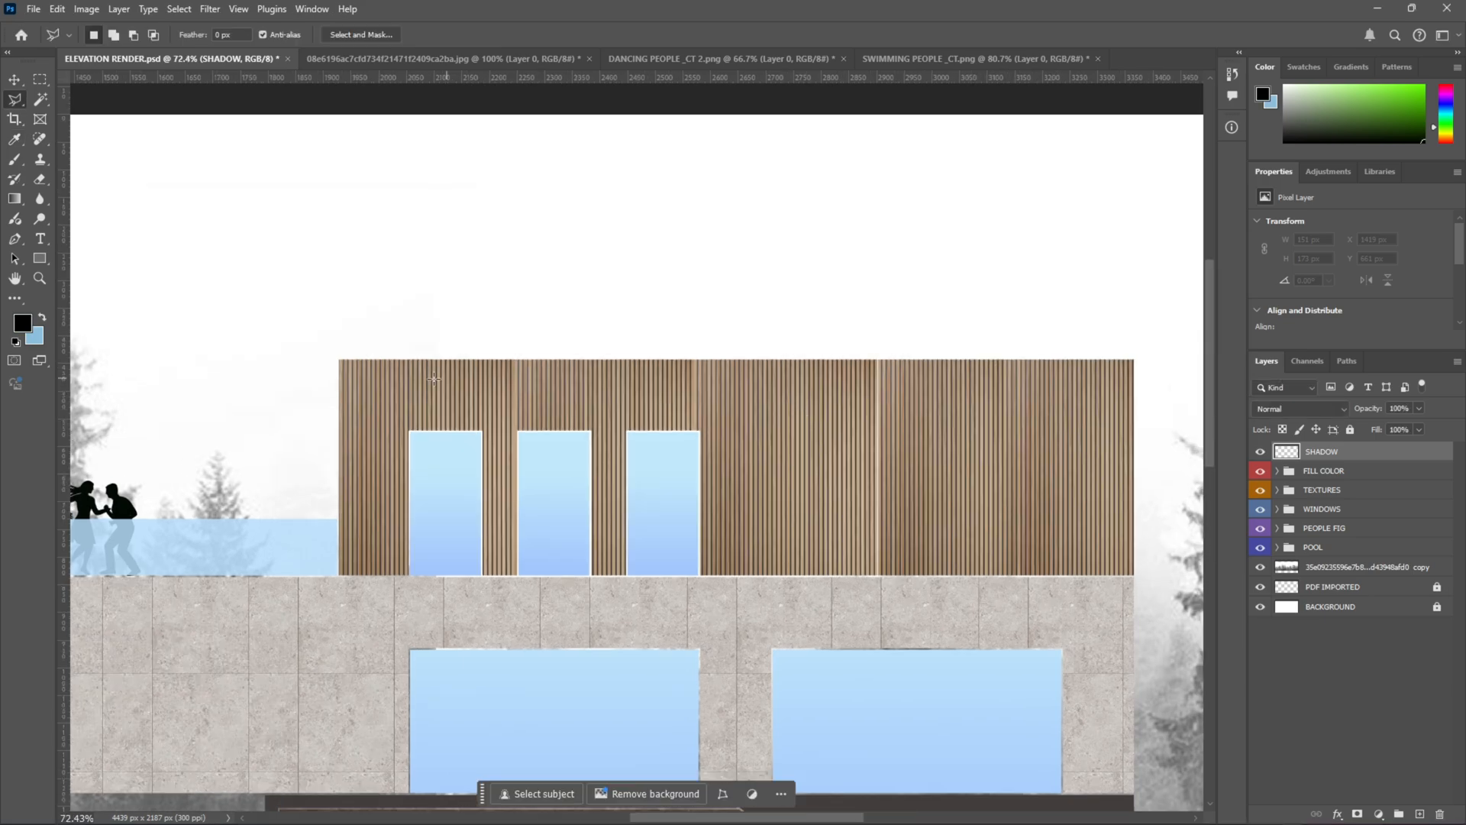
pyautogui.click(339, 359)
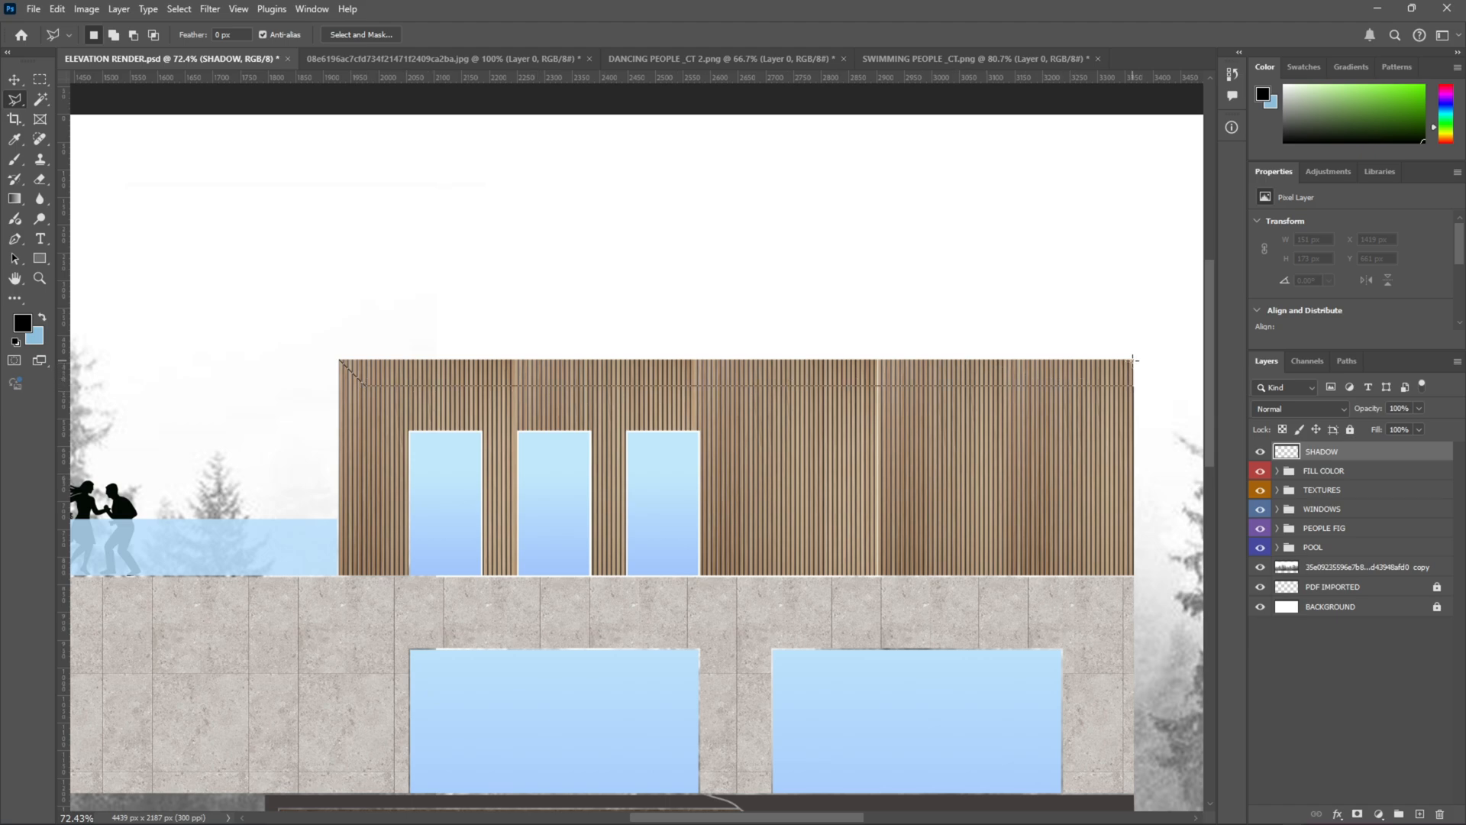
pyautogui.click(1133, 357)
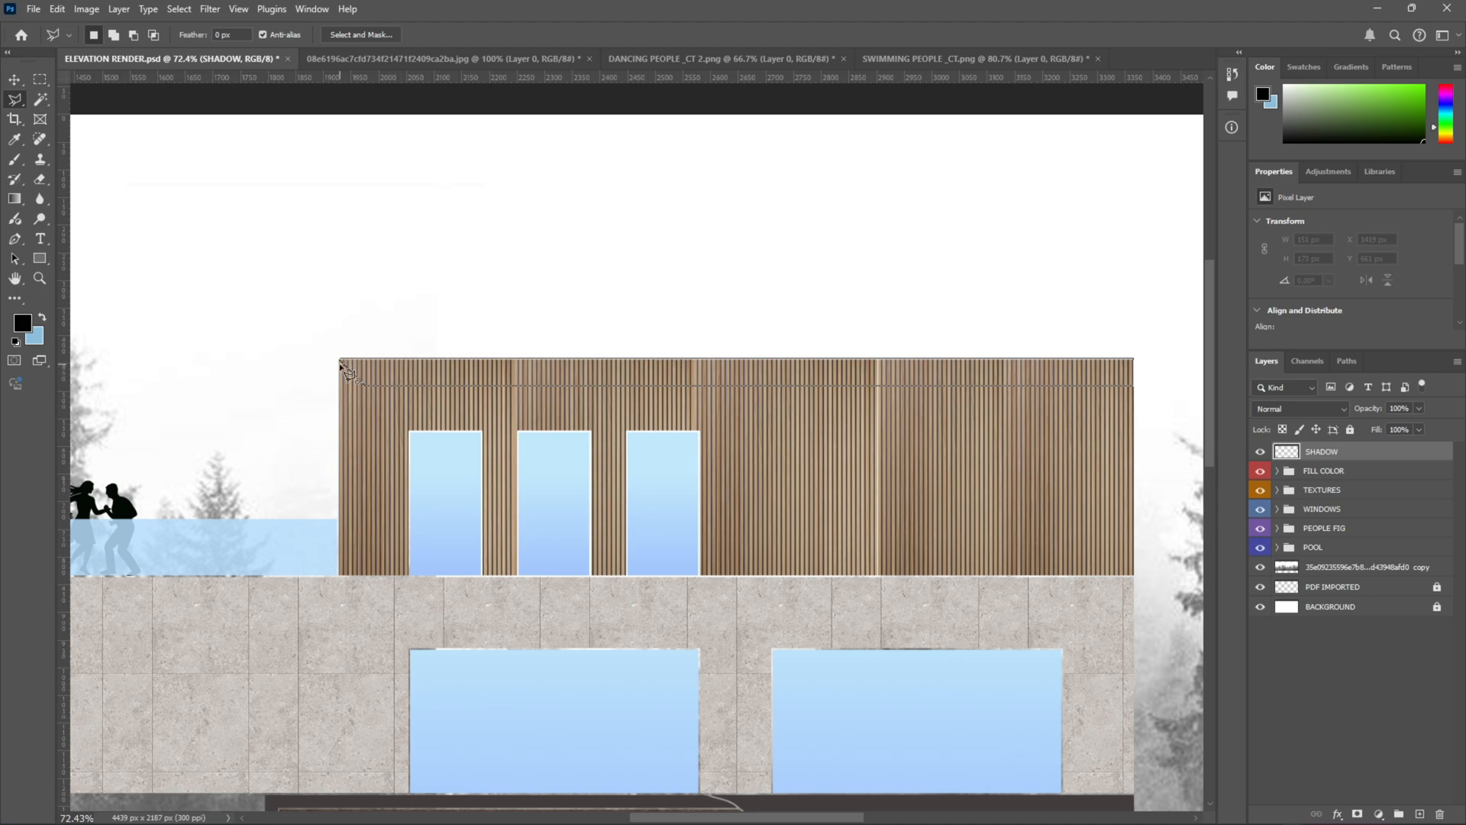
pyautogui.click(347, 373)
# Step: Fill the selected strip on the SHADOW layer with a black Solid Color fill, 000000
pyautogui.scroll(-2, 939, 445)
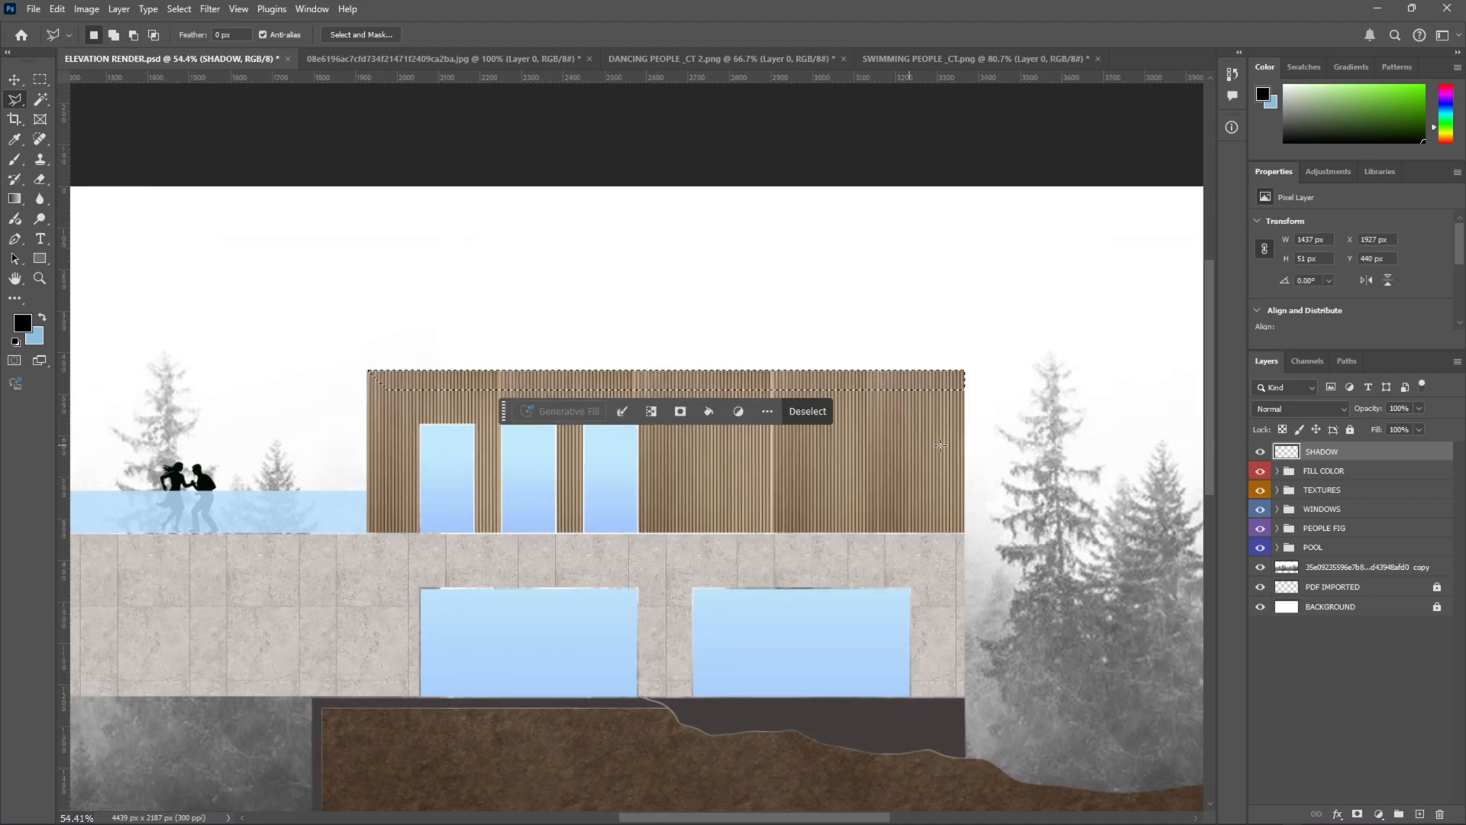
pyautogui.click(1379, 814)
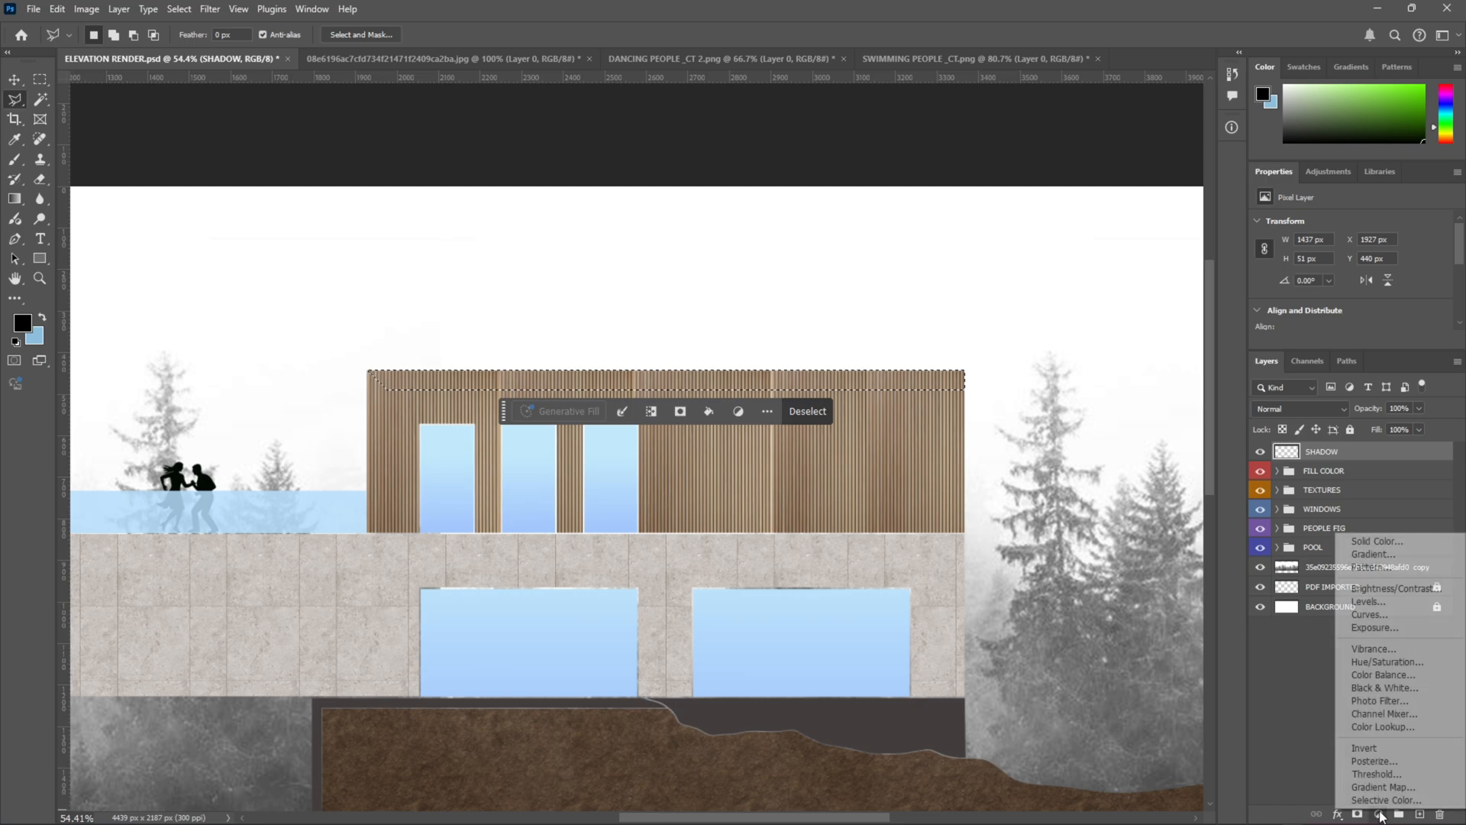
pyautogui.click(1376, 541)
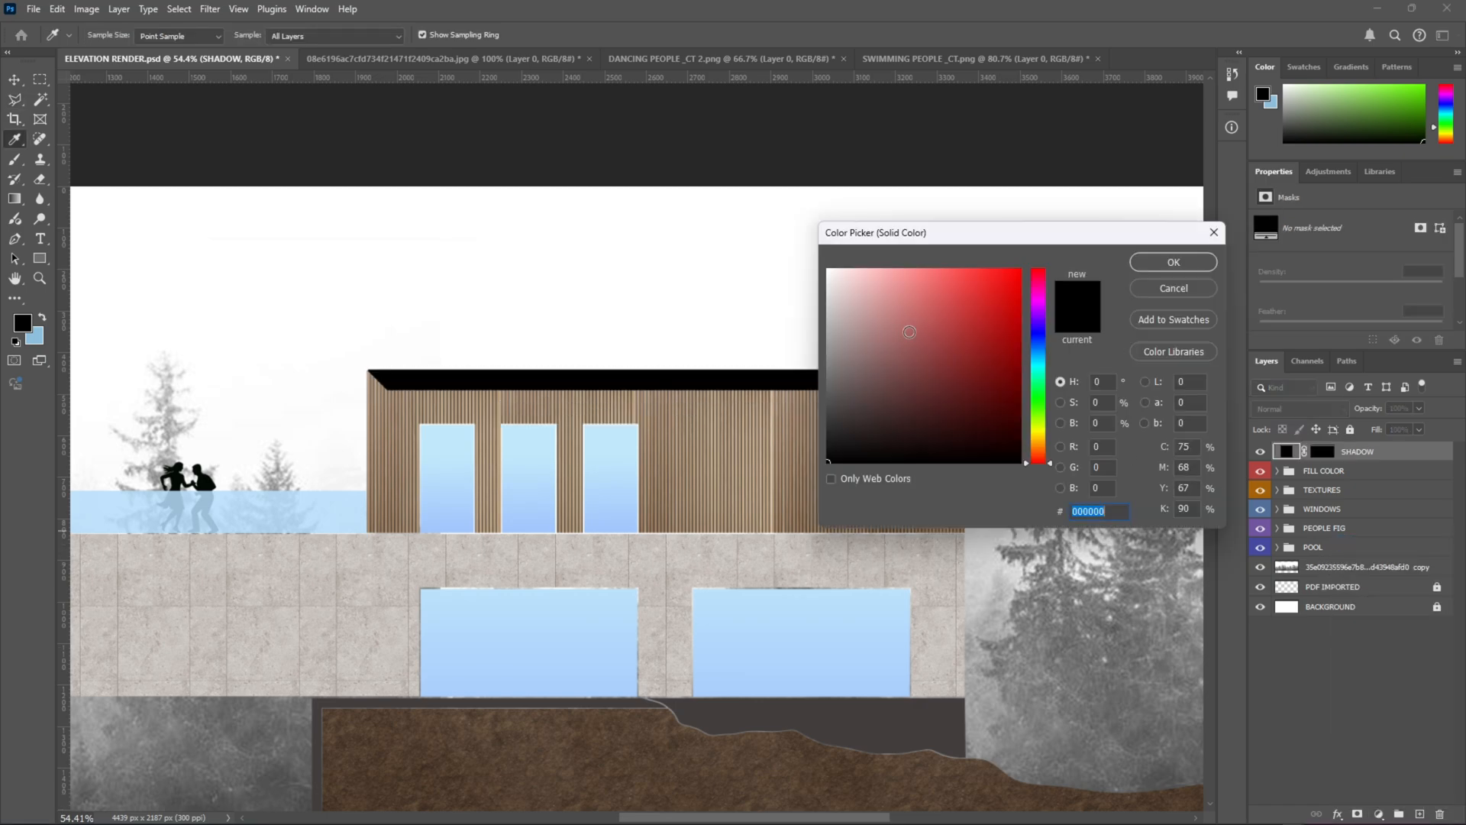
pyautogui.click(1174, 267)
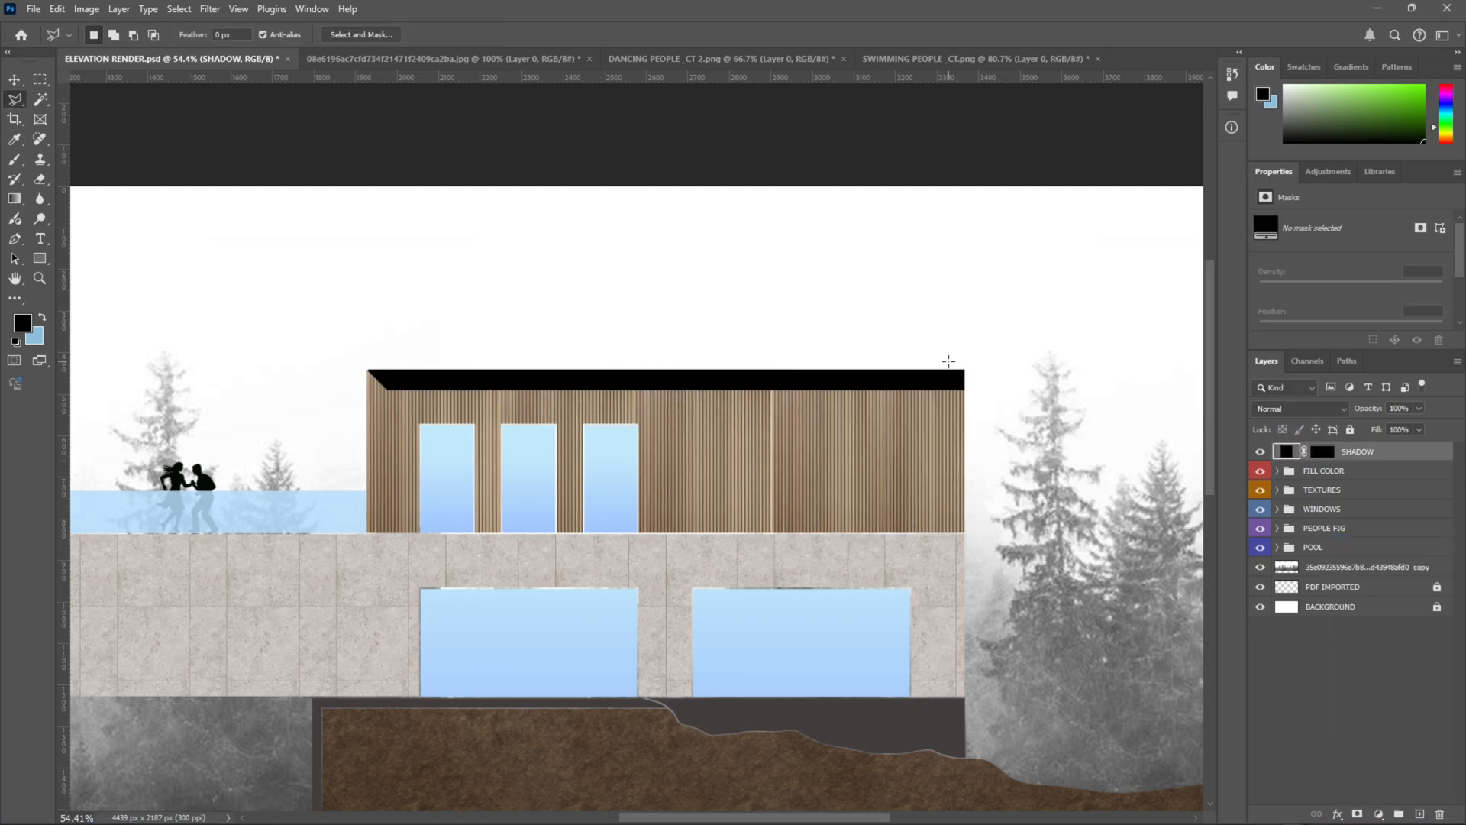
# Step: Lower the SHADOW layer's opacity to 15%
pyautogui.click(1419, 408)
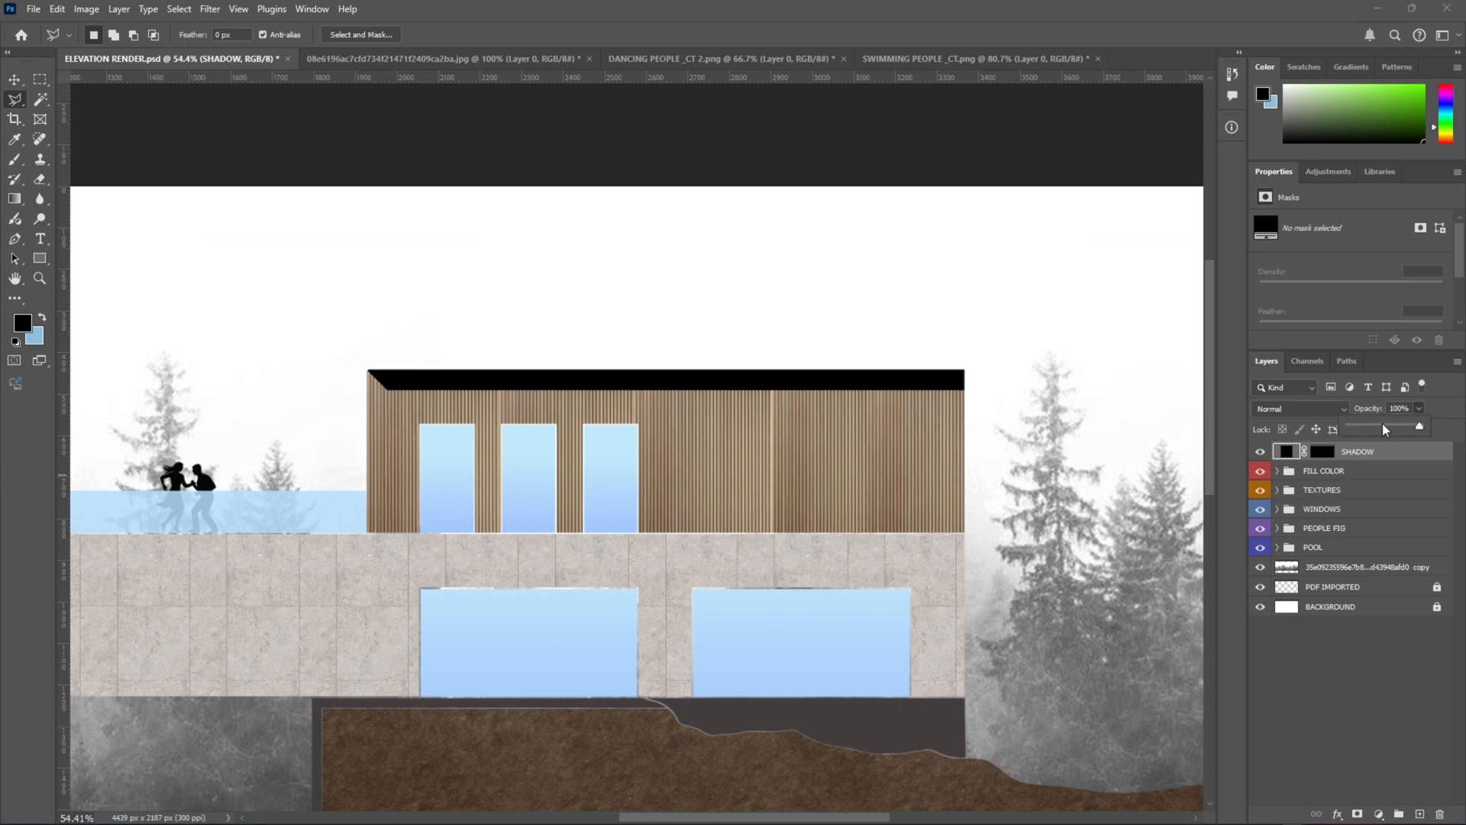
pyautogui.click(1384, 426)
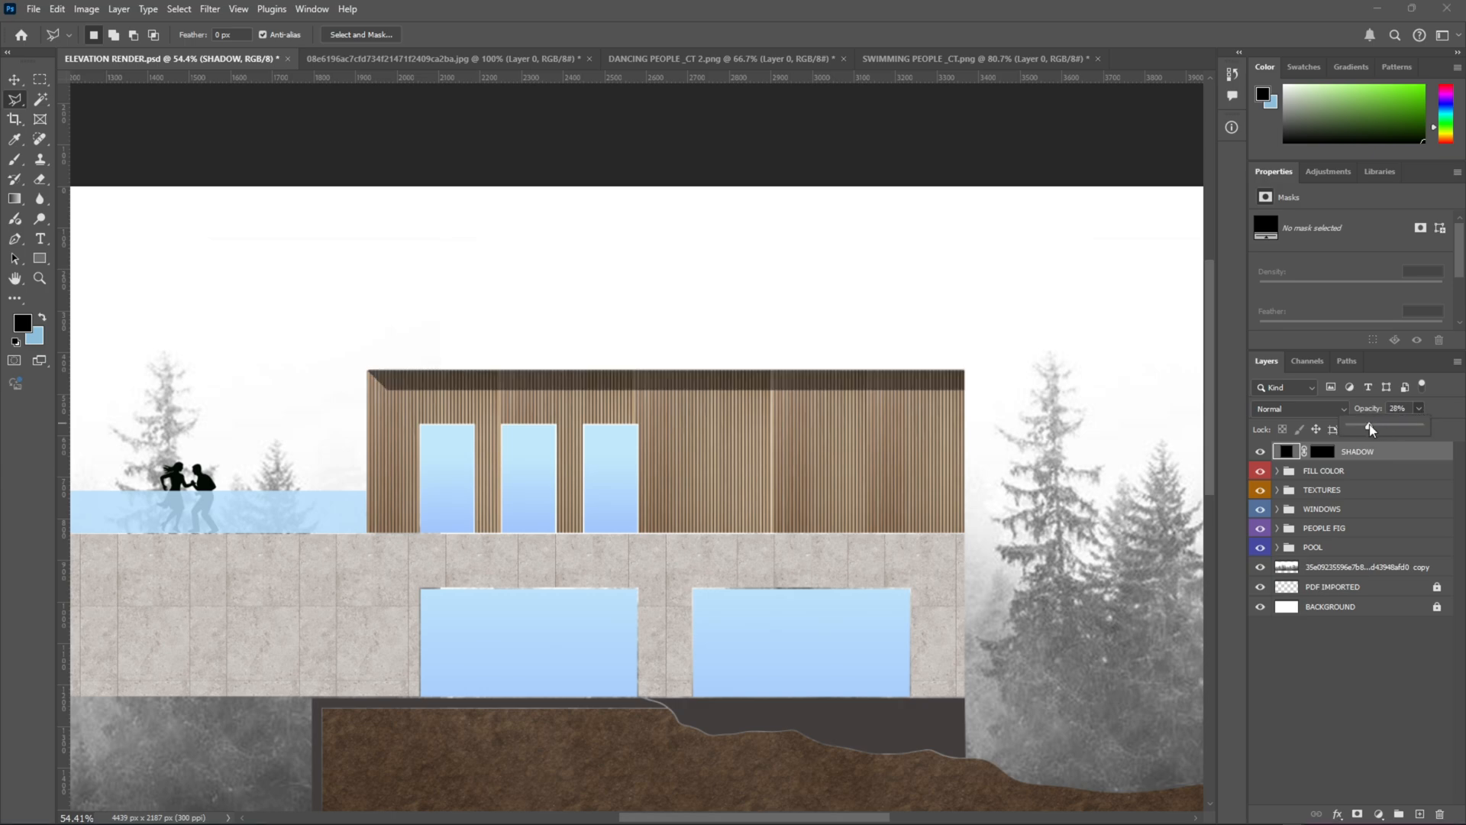
pyautogui.moveTo(1370, 430); pyautogui.dragTo(1370, 429)
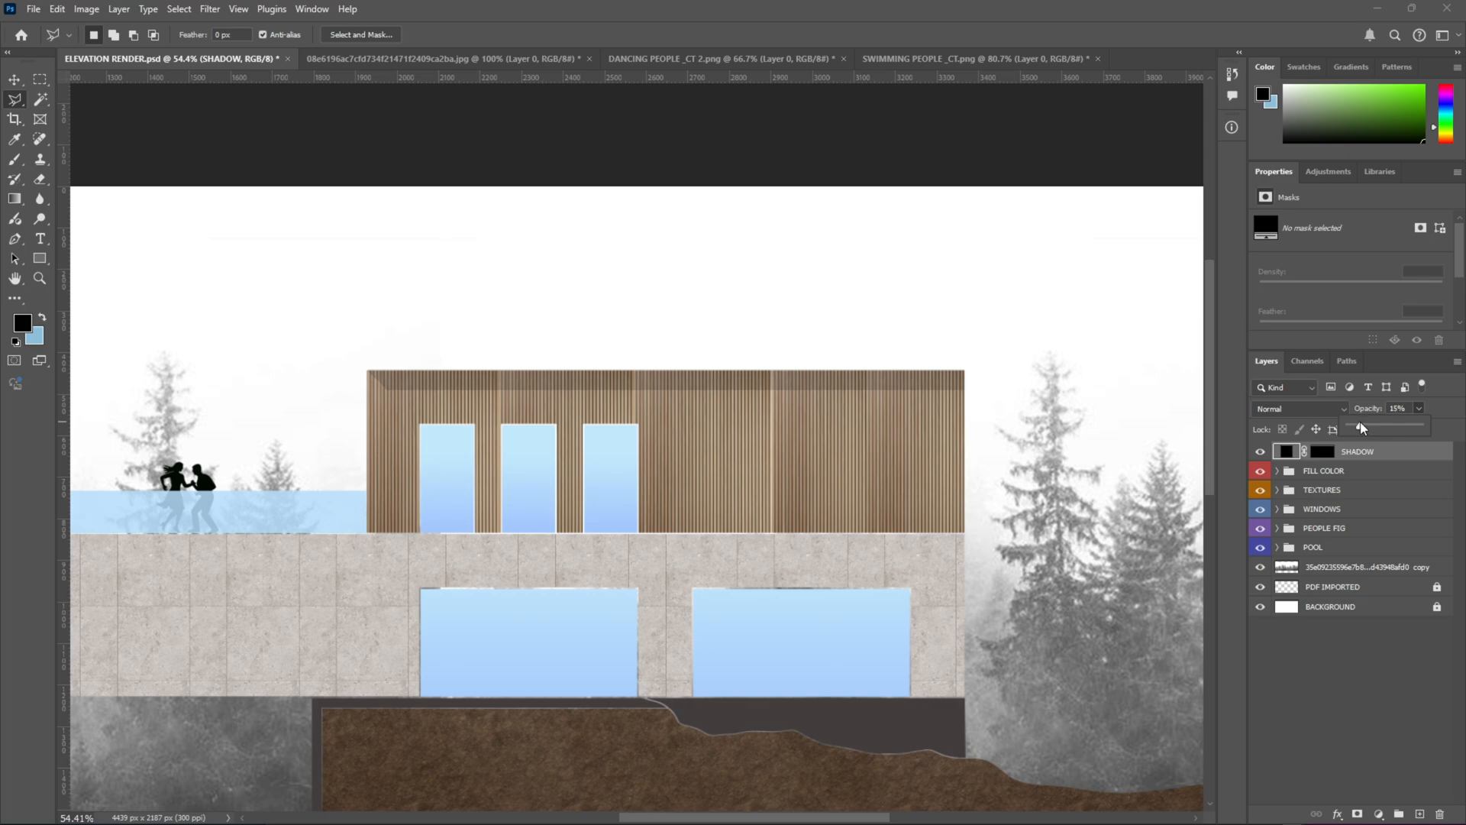
# Step: Examine the shadow strip above the wood cladding and the upper-floor windows at several zoom levels
pyautogui.scroll(-3, 855, 431)
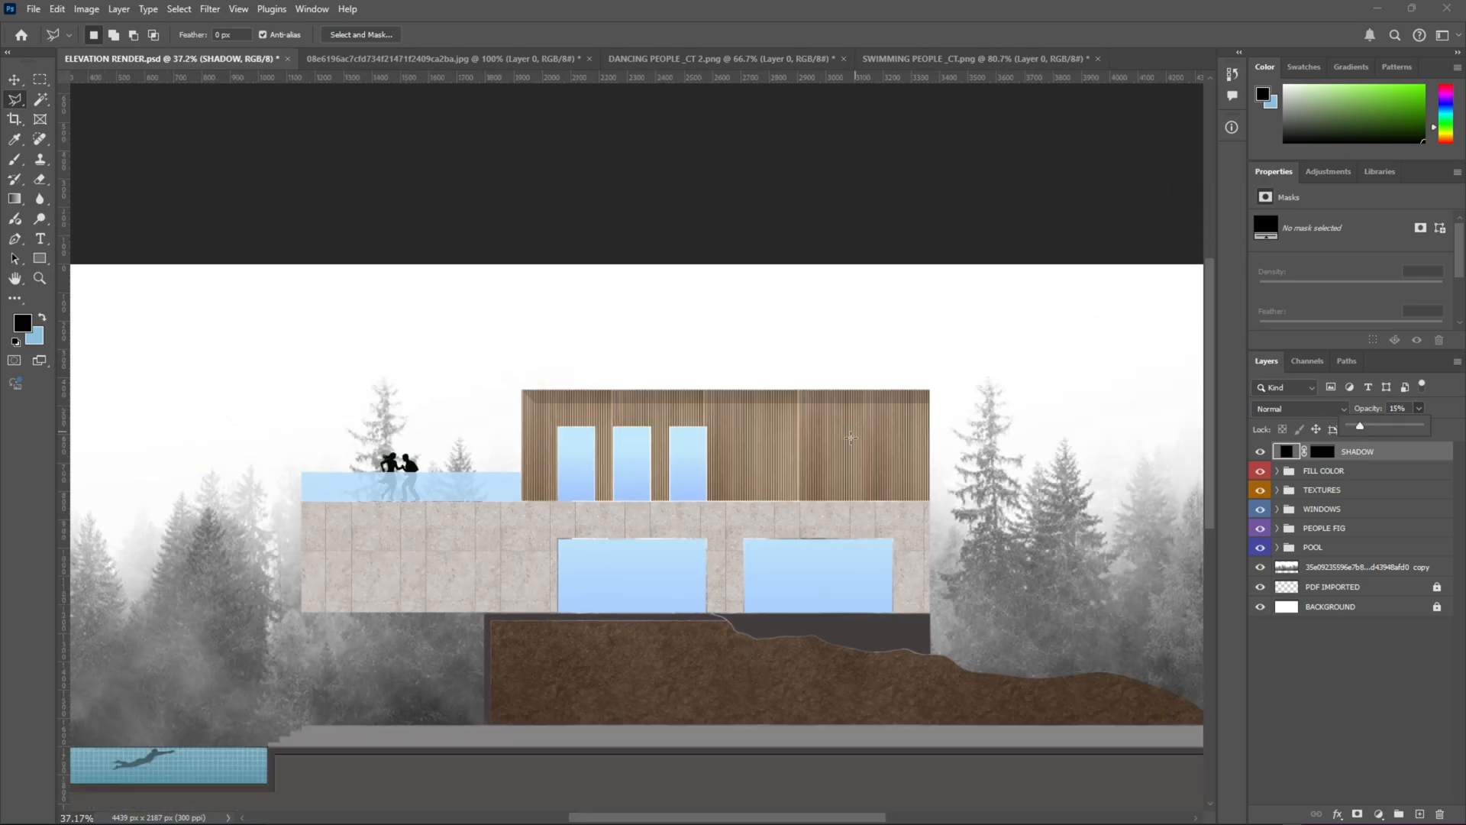
pyautogui.scroll(-1, 851, 437)
pyautogui.scroll(1, 725, 491)
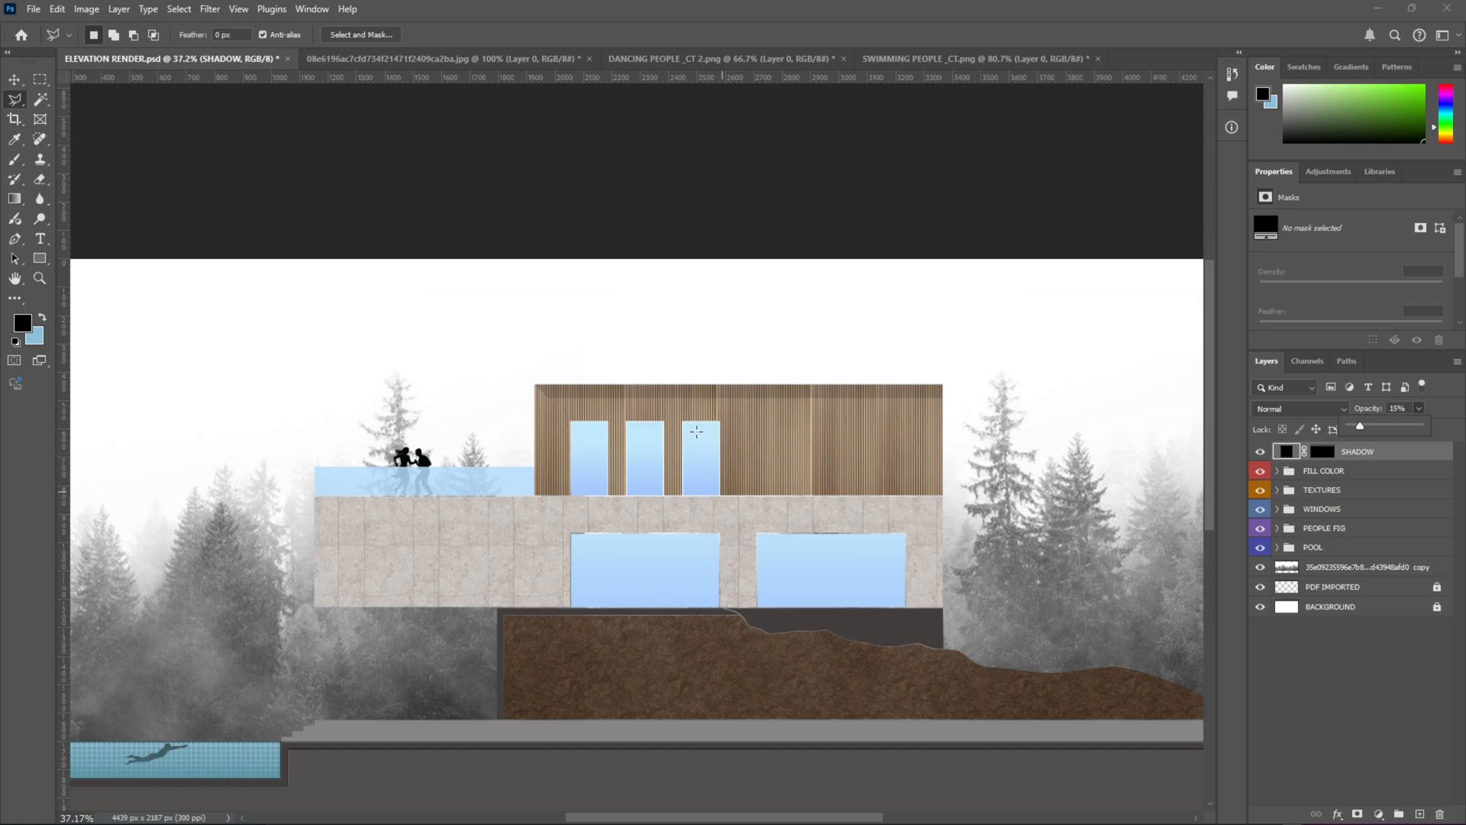
pyautogui.scroll(3, 673, 458)
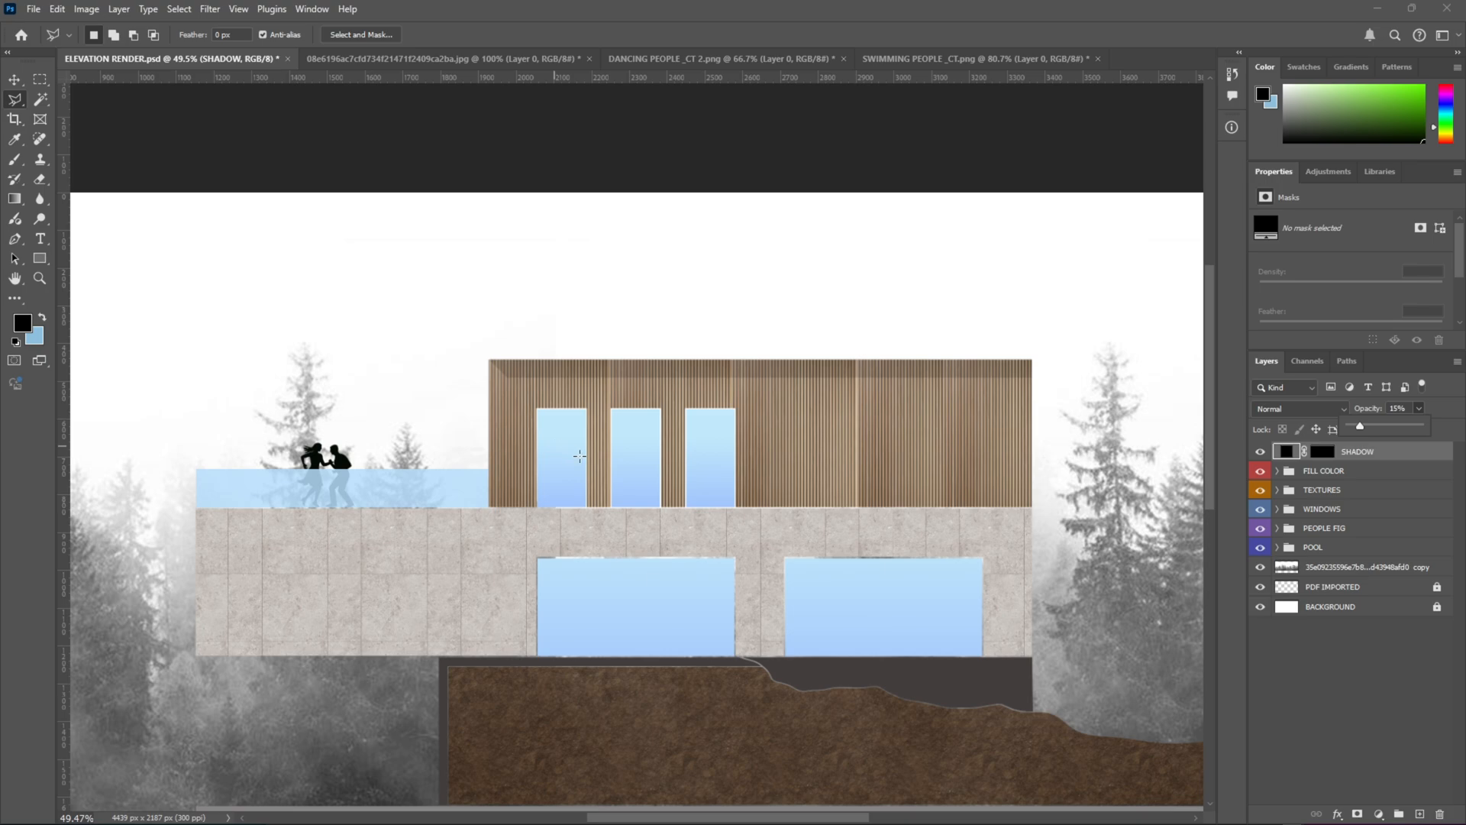
pyautogui.scroll(2, 579, 456)
pyautogui.scroll(-3, 608, 429)
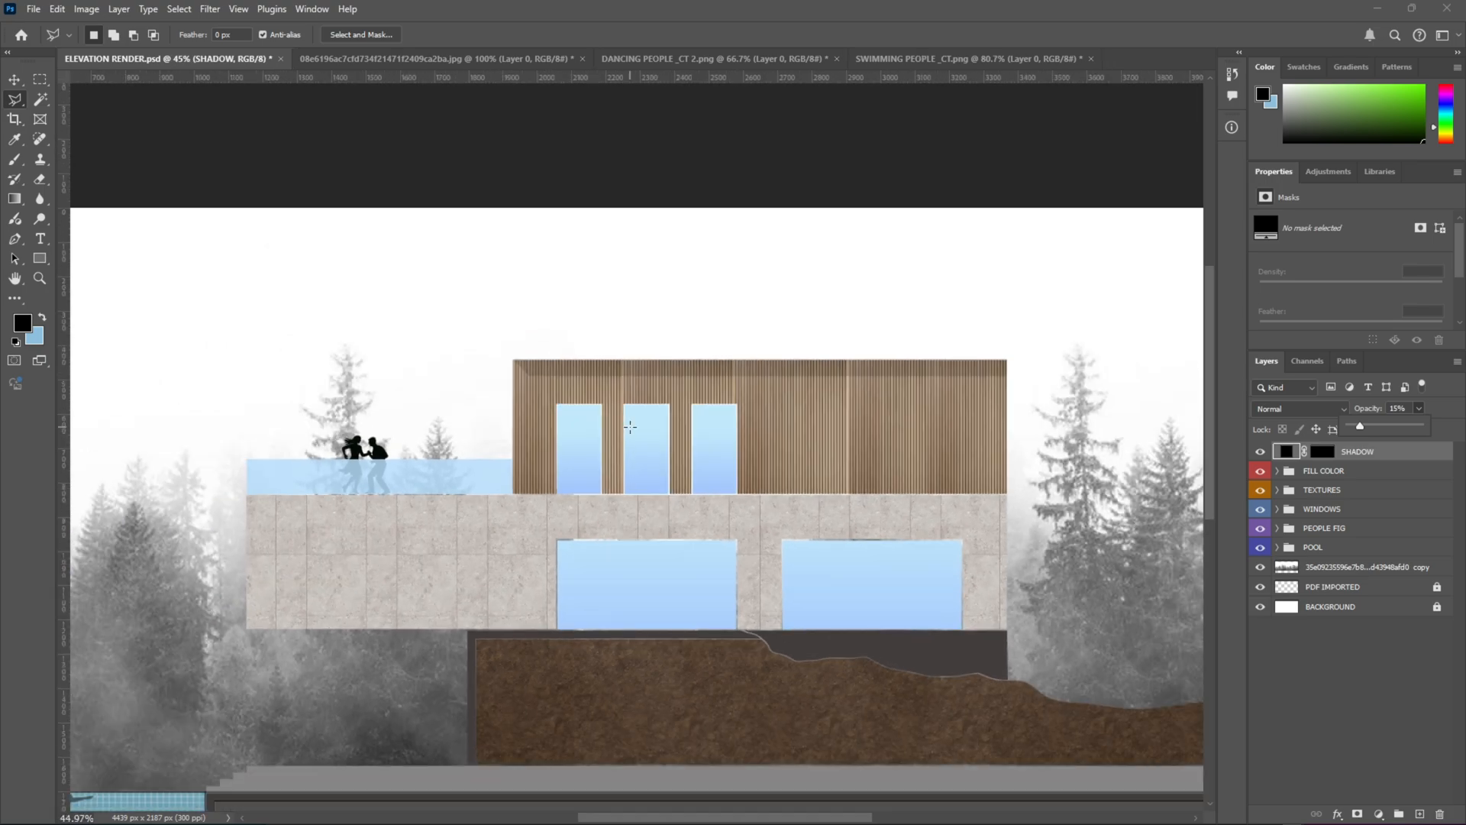
pyautogui.scroll(6, 525, 406)
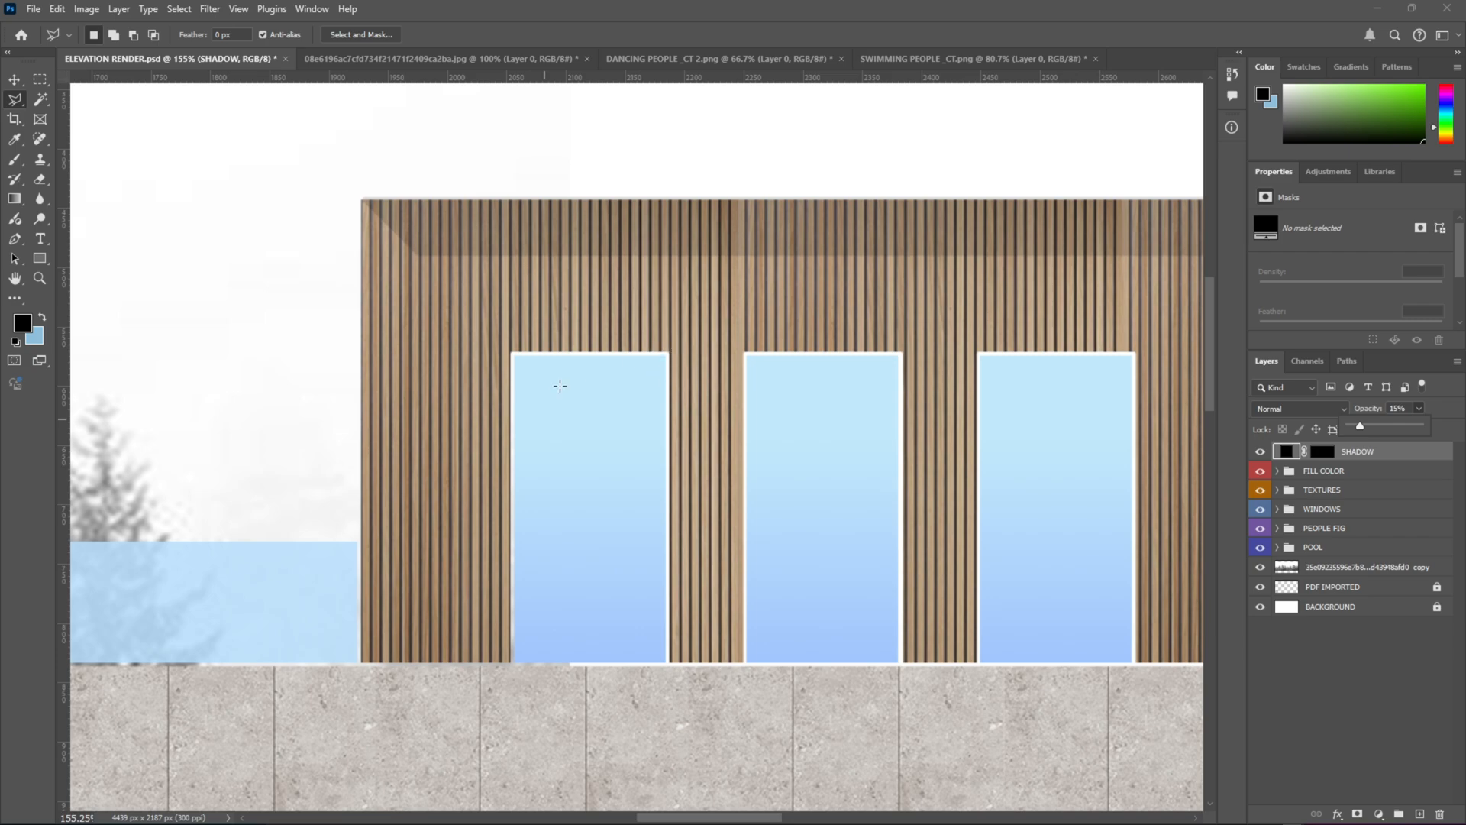
pyautogui.click(1341, 592)
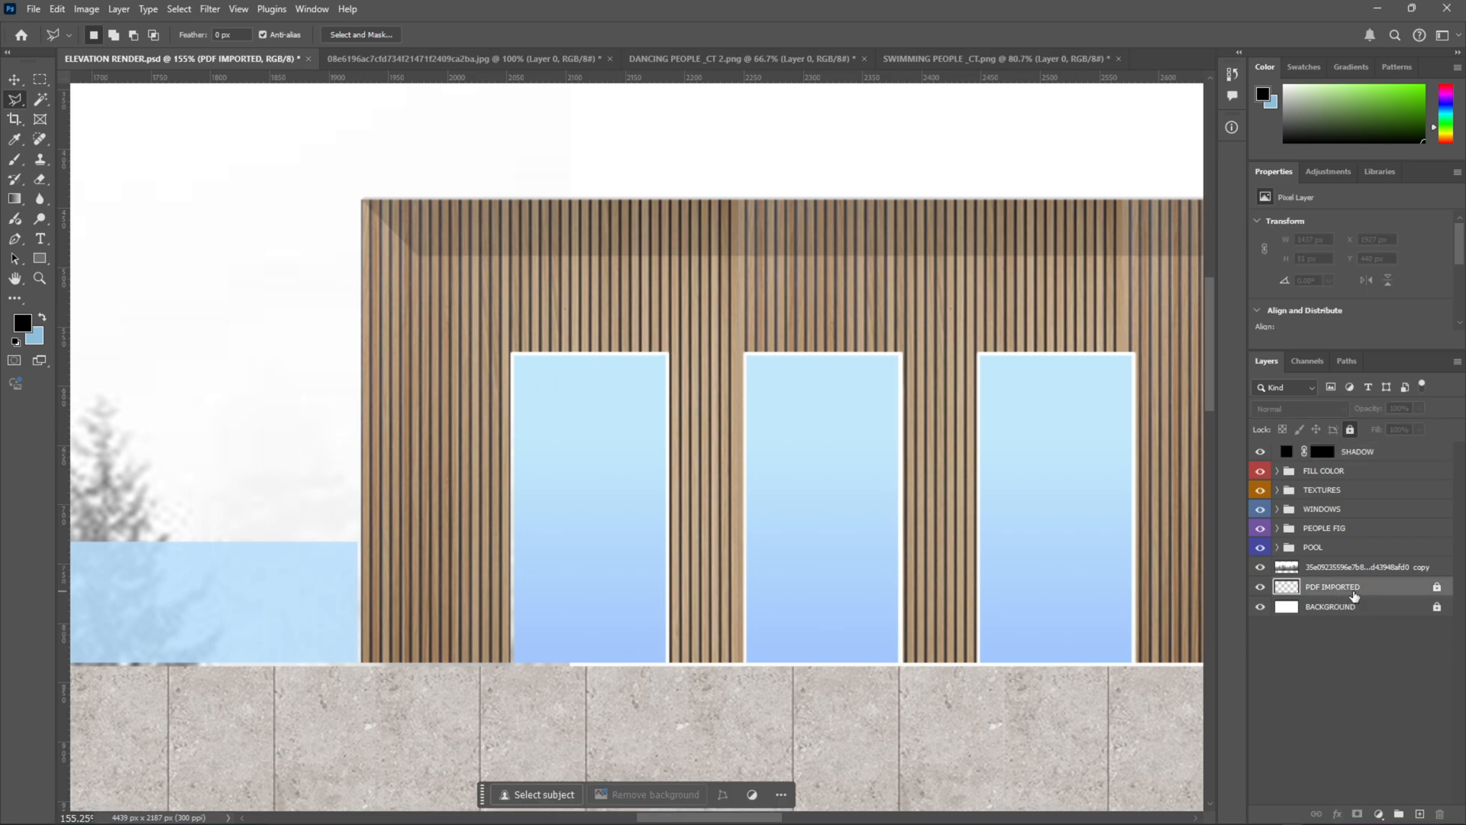
pyautogui.click(1435, 591)
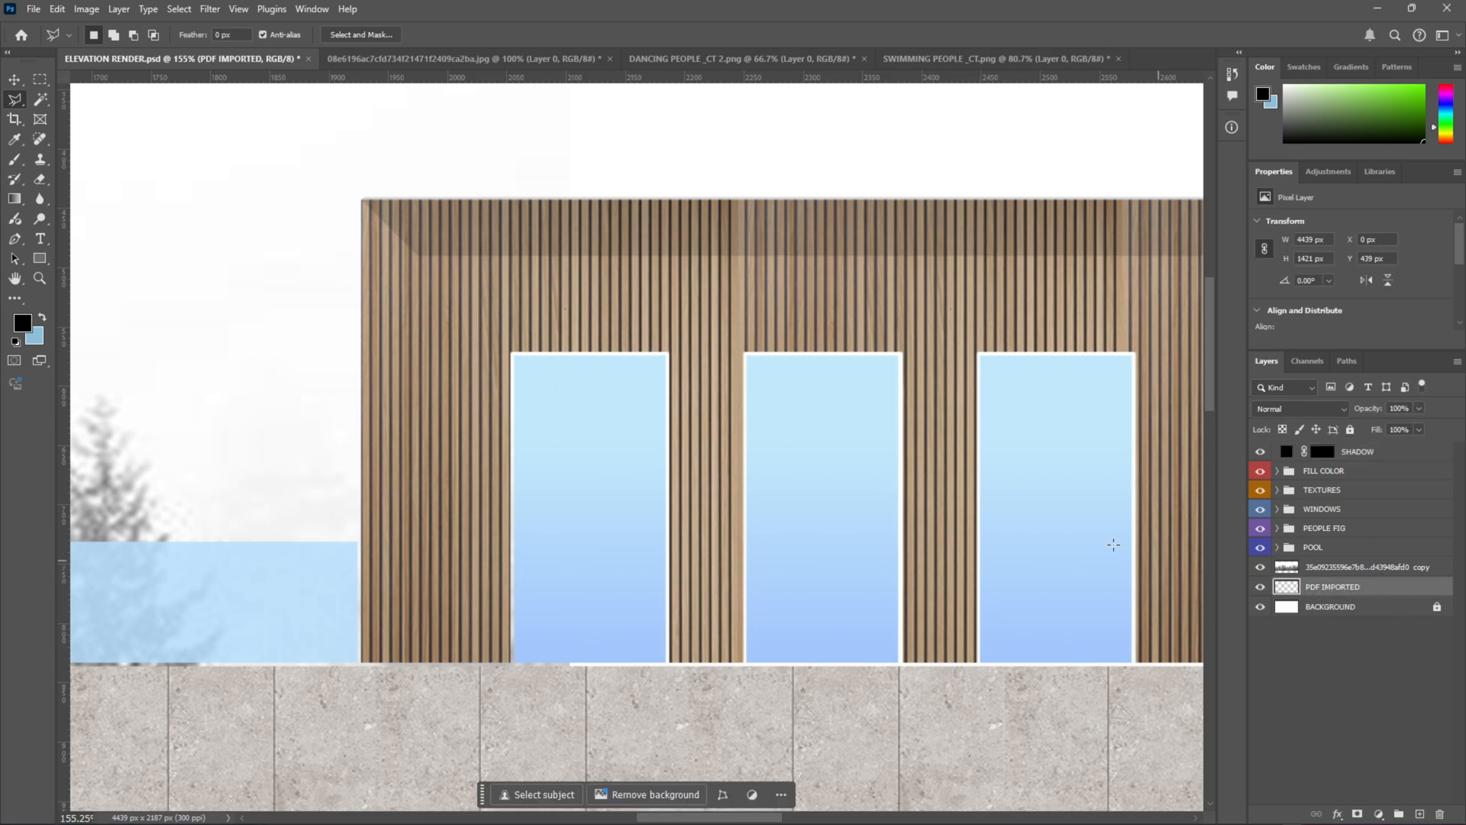
pyautogui.click(1349, 431)
pyautogui.scroll(-3, 663, 386)
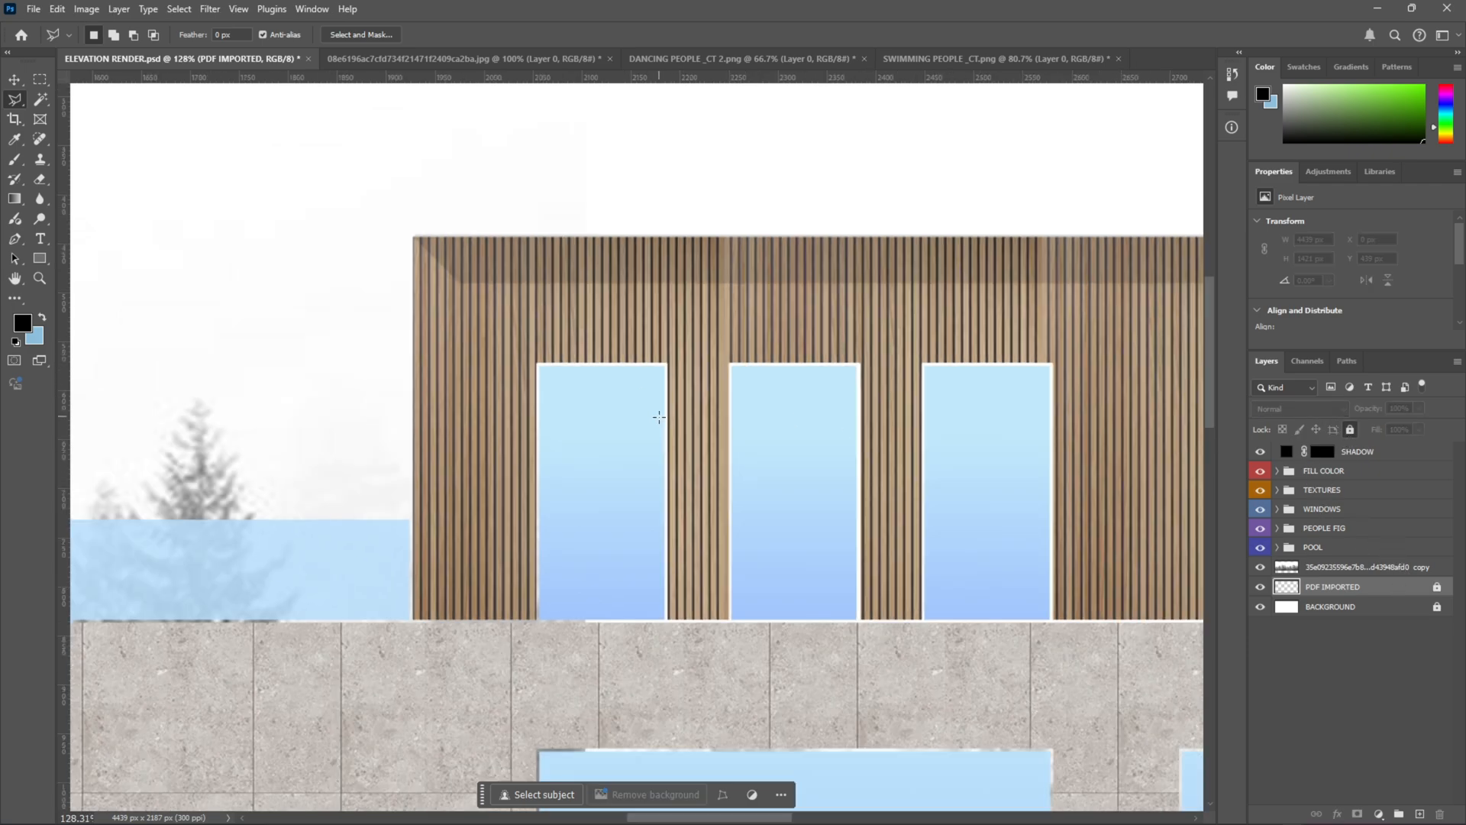
pyautogui.scroll(-3, 647, 404)
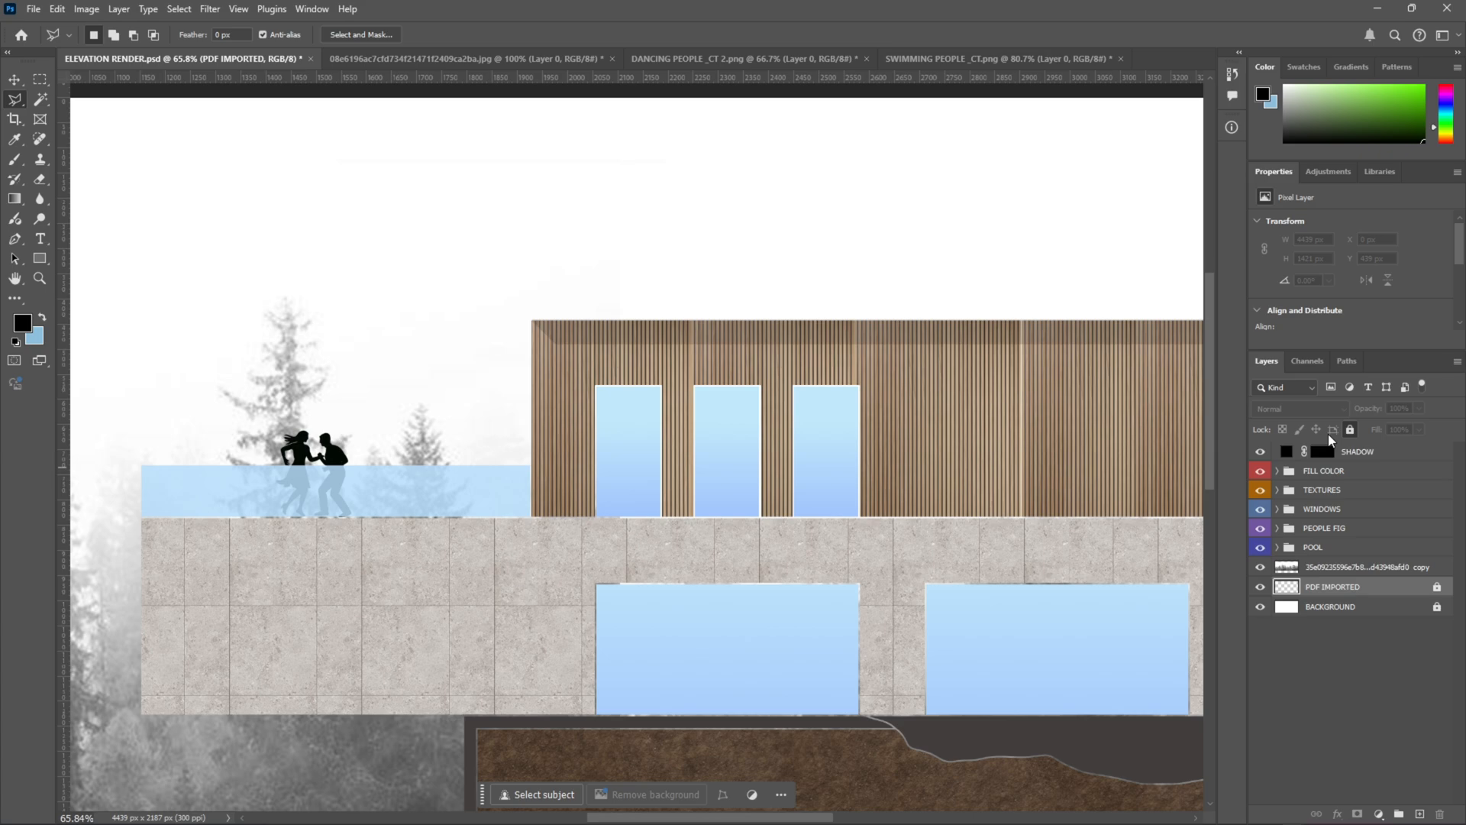
# Step: On a new layer above SHADOW, outline an L-shaped polygonal selection about 138 by 266 px along the first upper window's top and right edges
pyautogui.click(1363, 453)
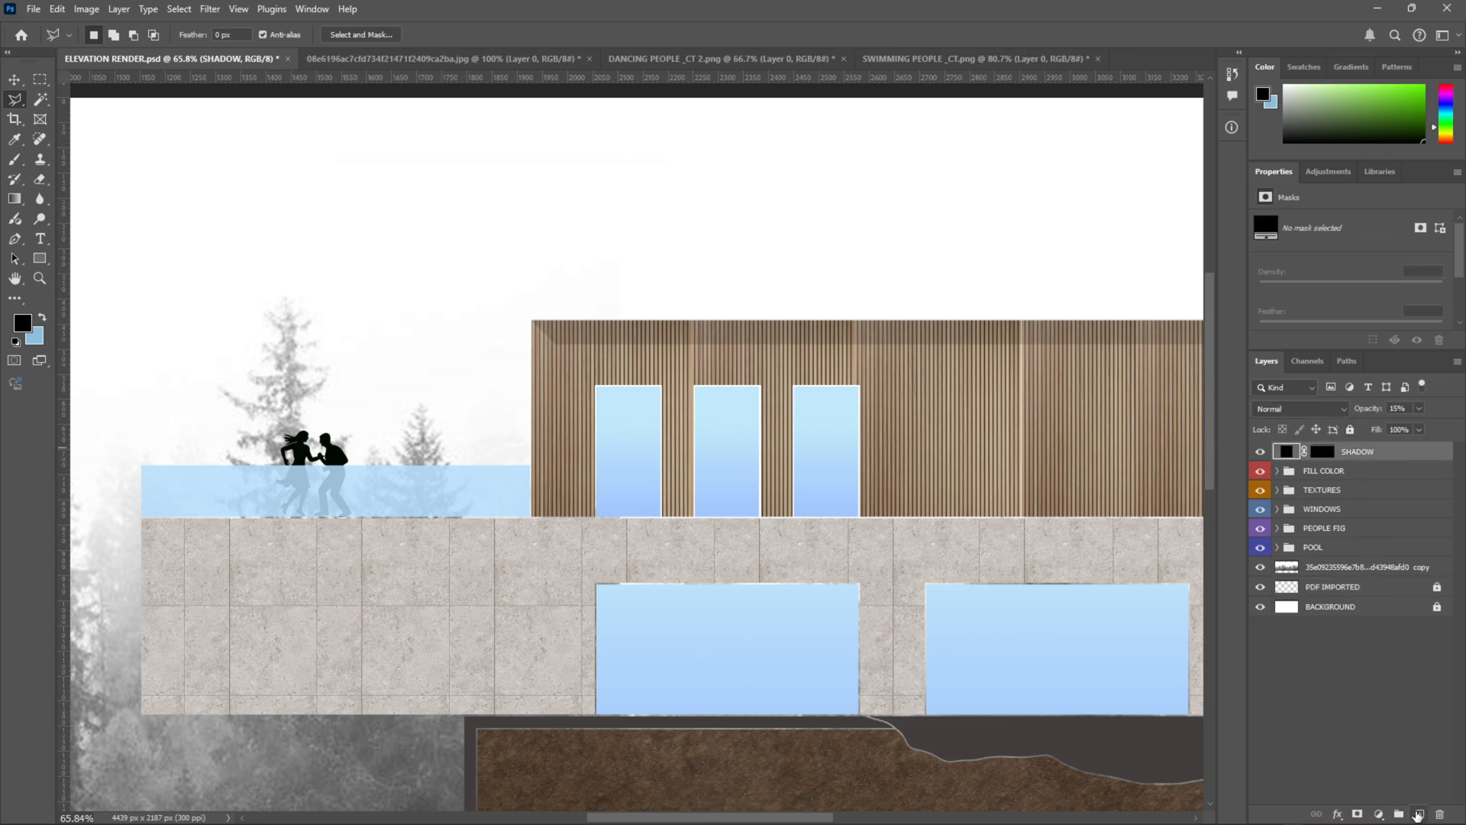
pyautogui.click(1419, 814)
pyautogui.scroll(1, 593, 395)
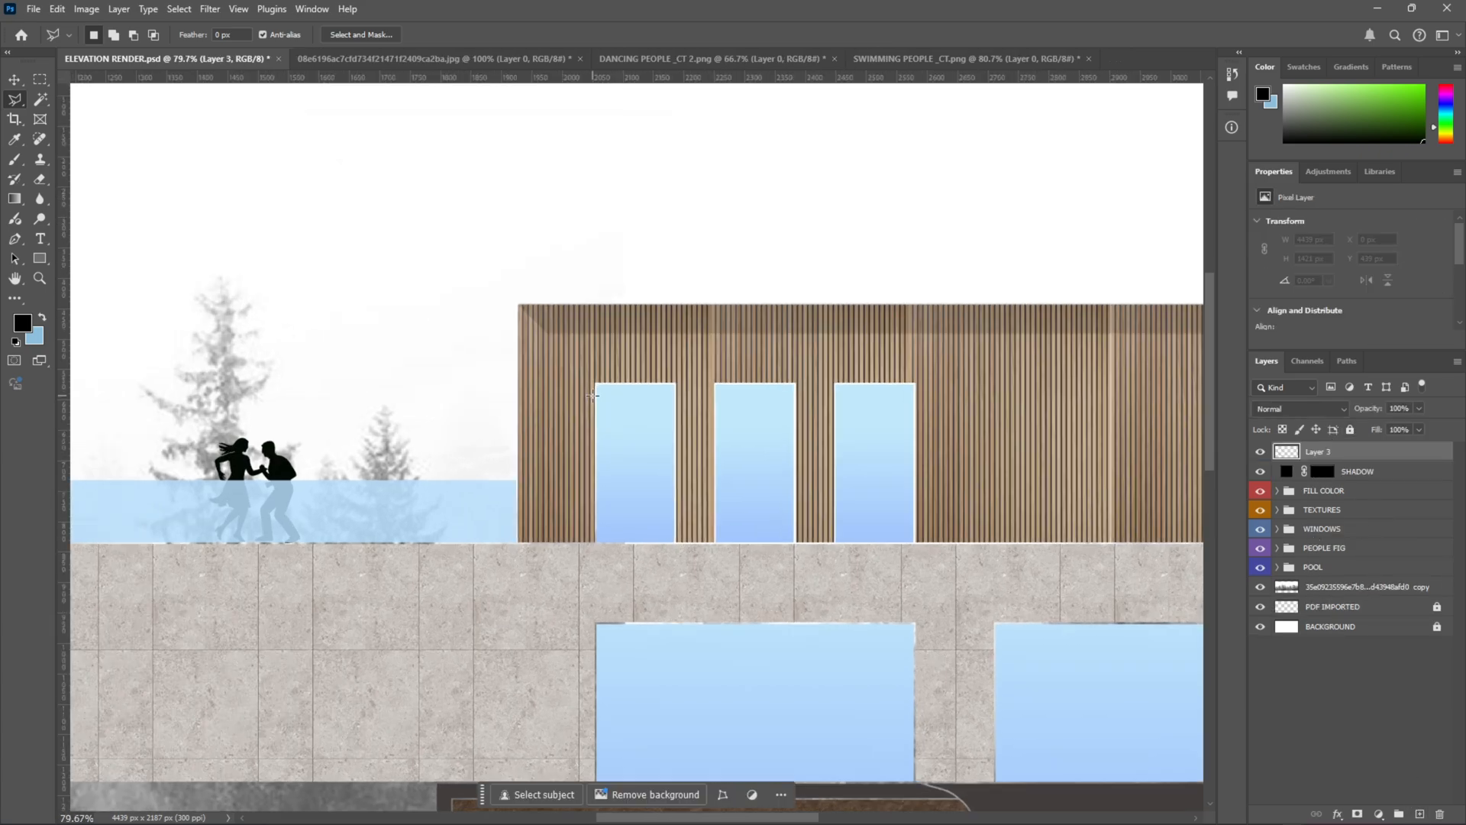
pyautogui.scroll(4, 595, 459)
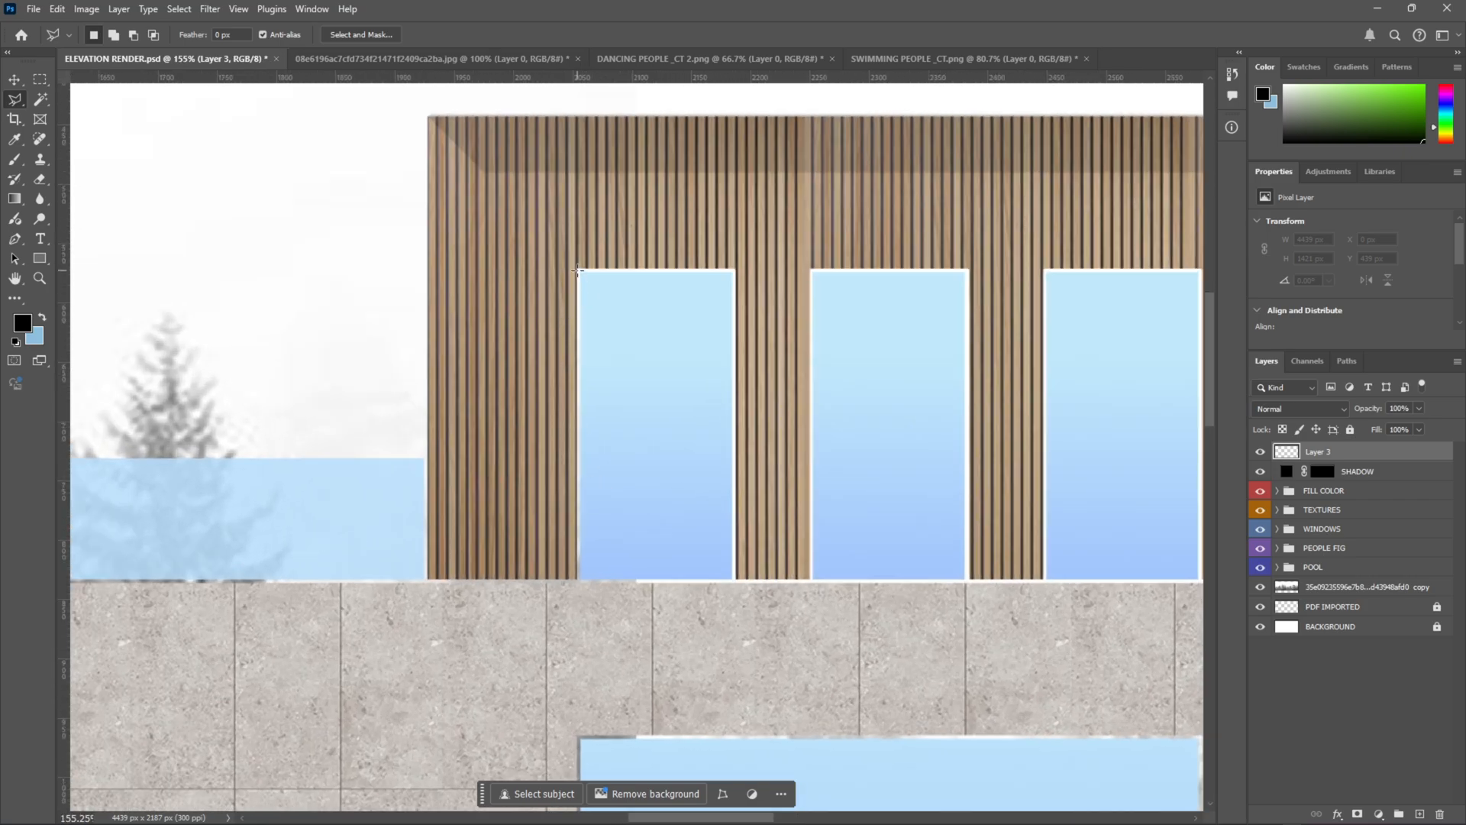
pyautogui.click(577, 270)
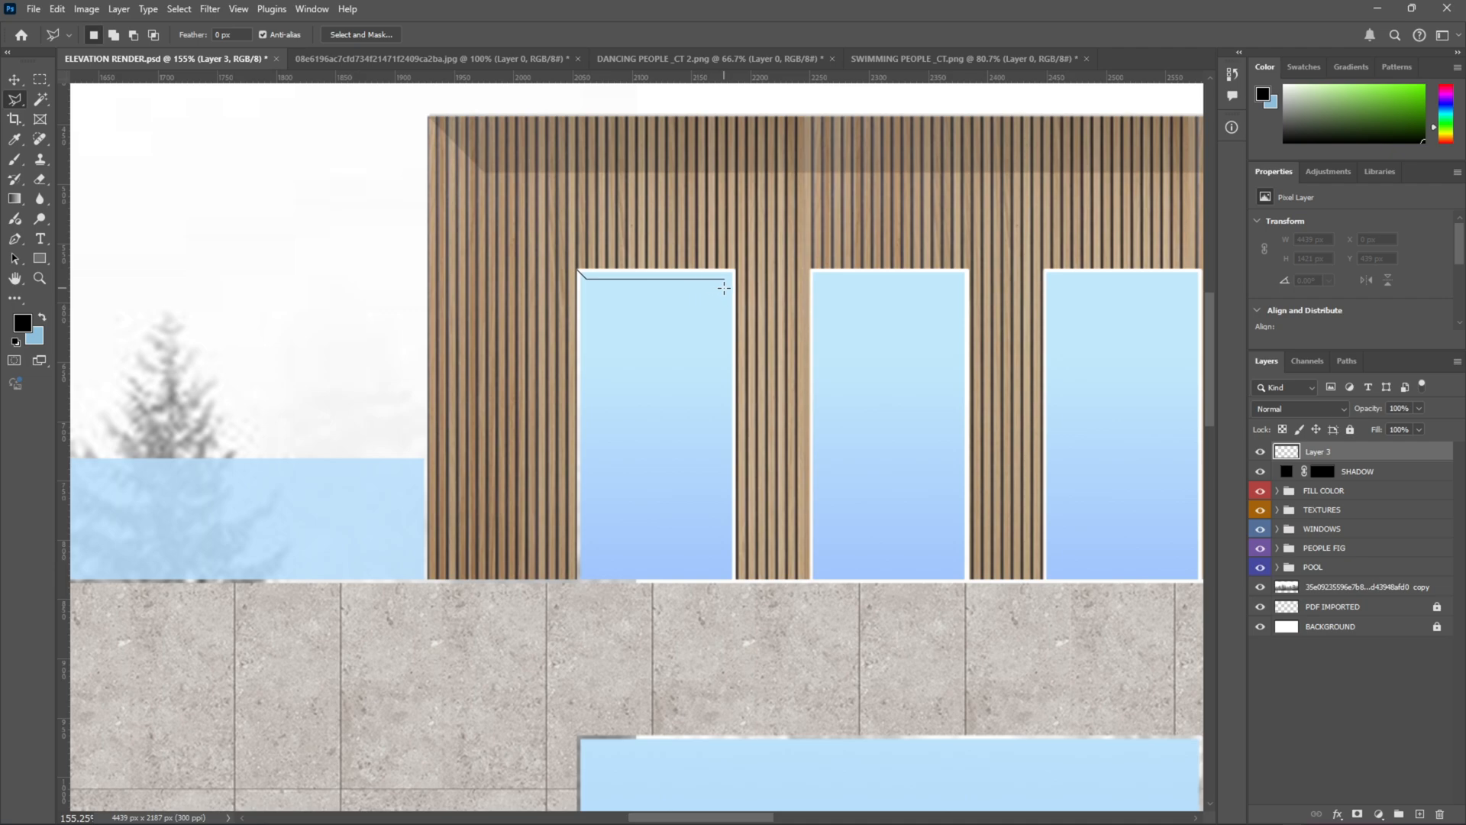
pyautogui.keyDown('shift'); pyautogui.click(724, 288); pyautogui.keyUp('shift')
pyautogui.click(739, 580)
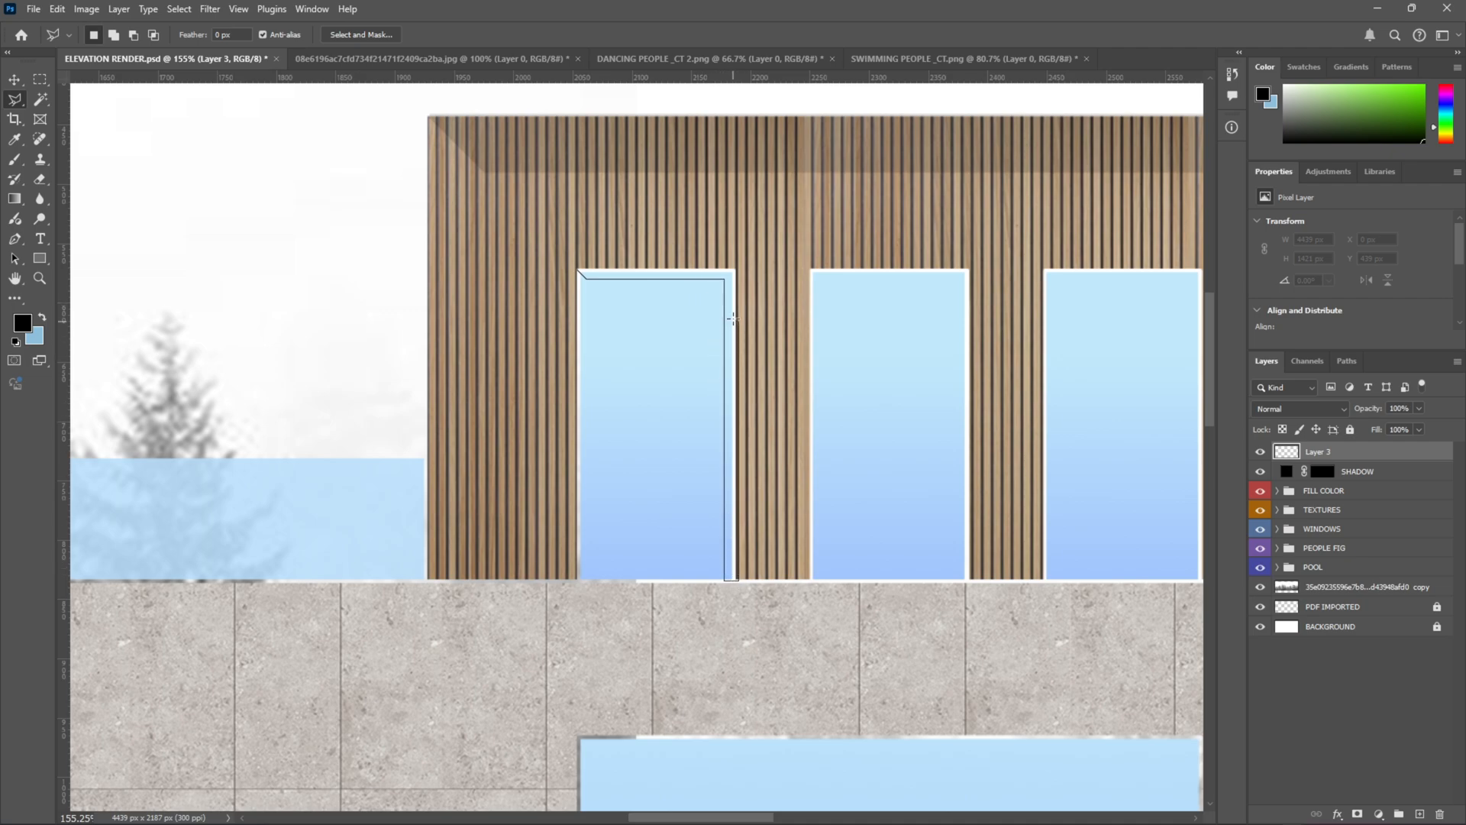
pyautogui.click(735, 268)
pyautogui.click(579, 269)
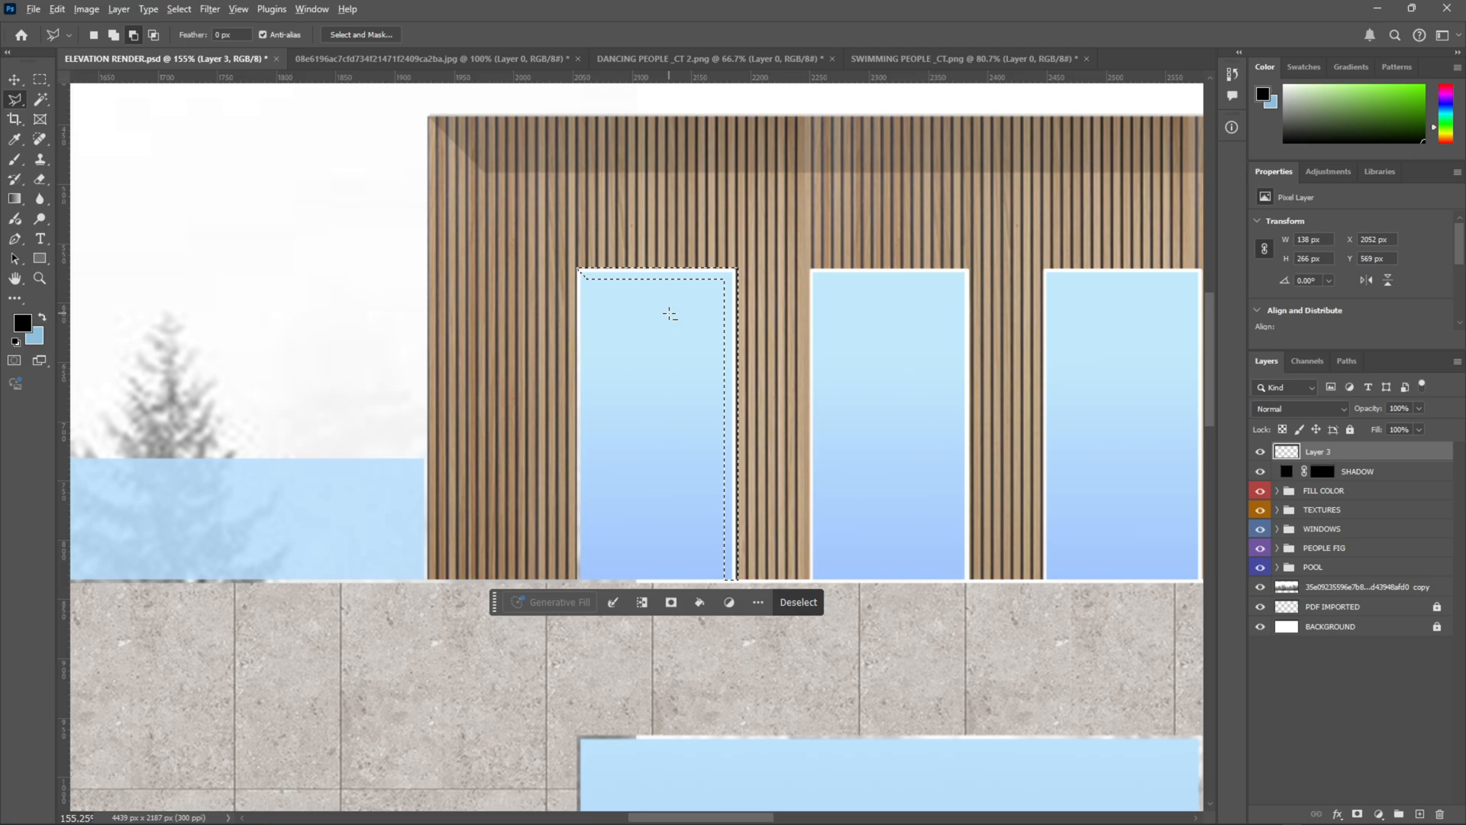
# Step: Fill the L-shaped selection on the first upper window with a black Solid Color fill layer
pyautogui.scroll(-2, 672, 321)
pyautogui.scroll(-1, 682, 331)
pyautogui.scroll(3, 587, 205)
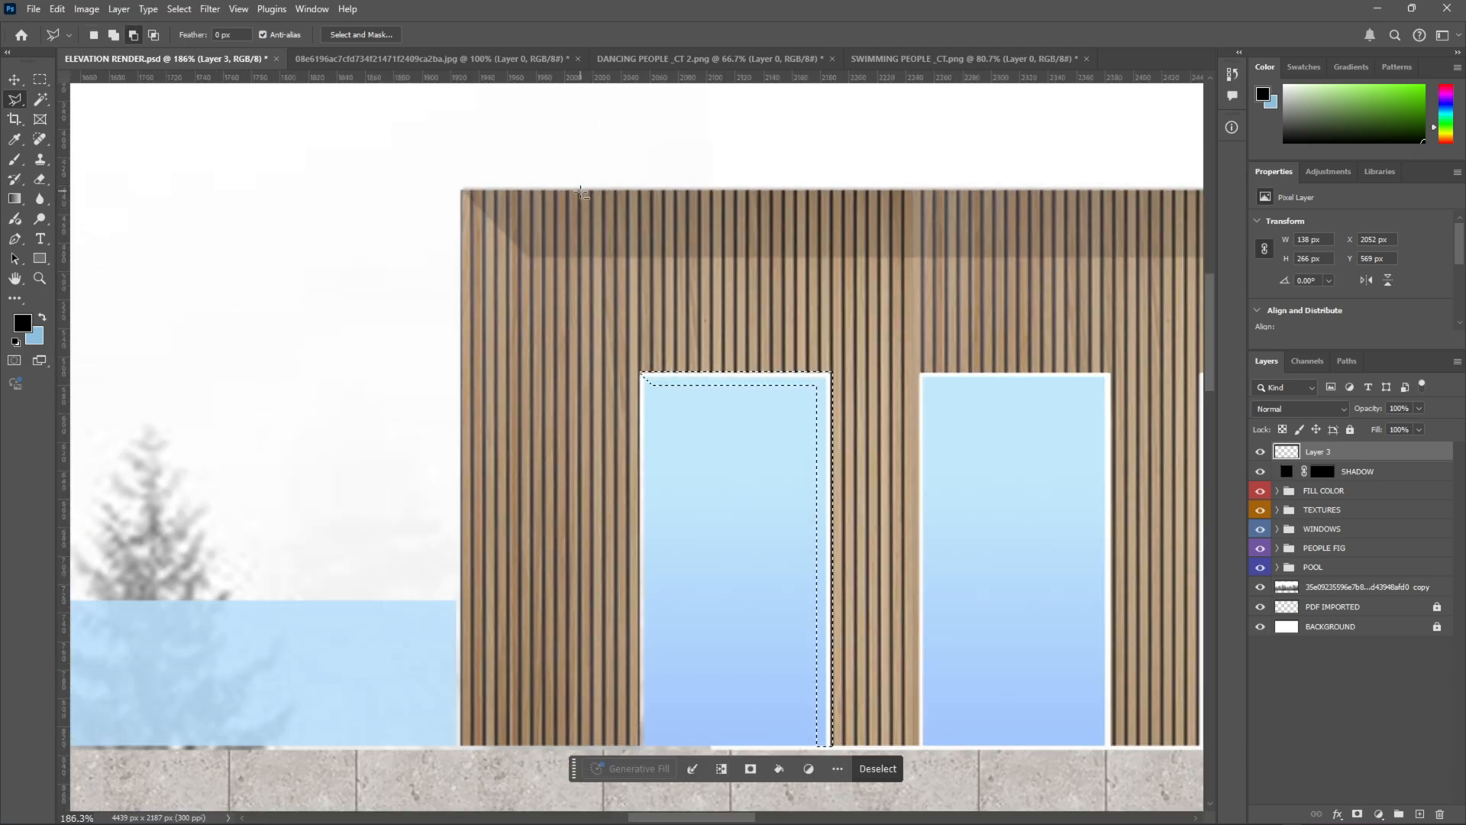
pyautogui.scroll(-2, 714, 371)
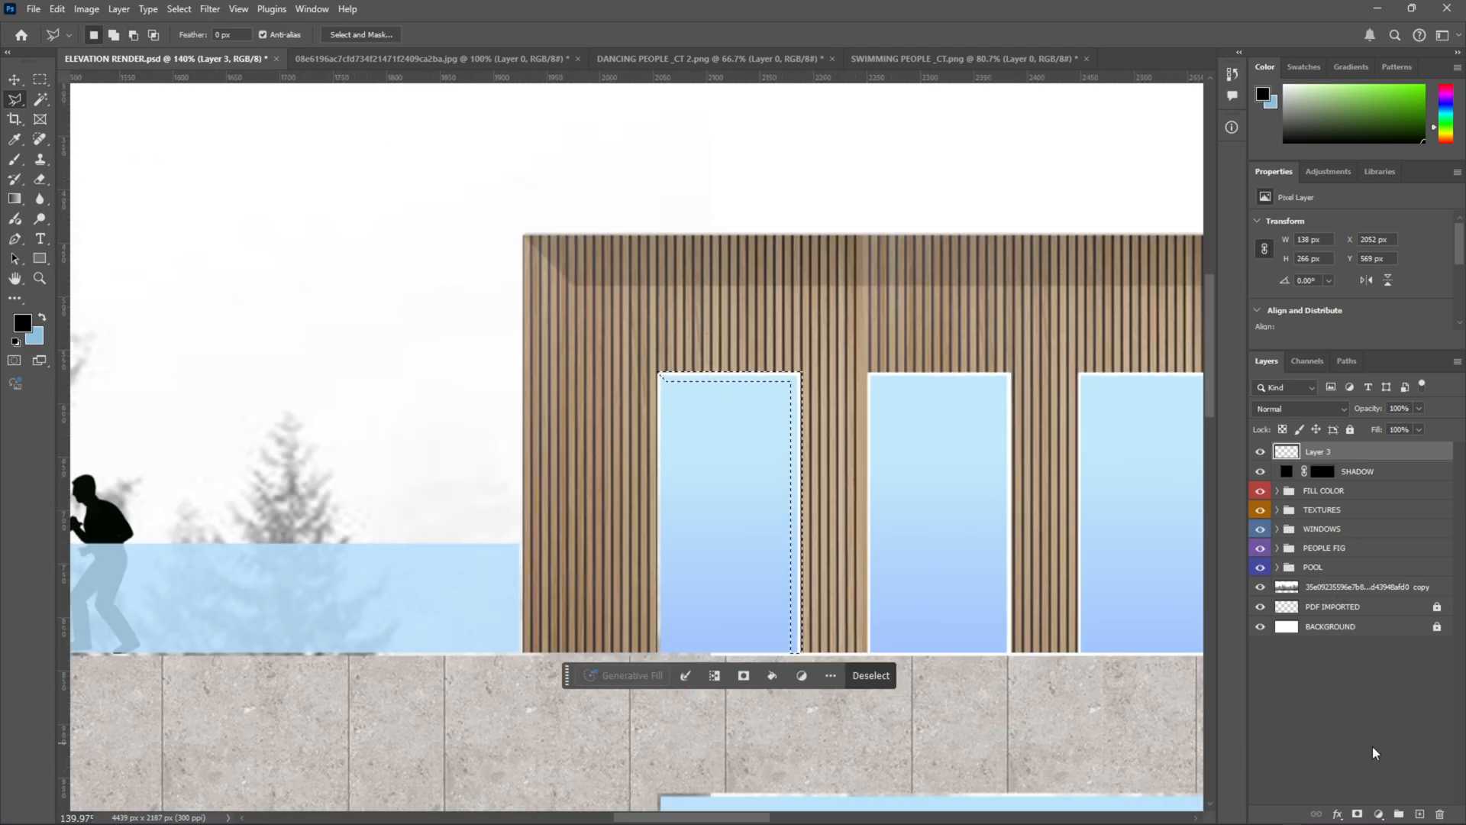
pyautogui.click(1388, 811)
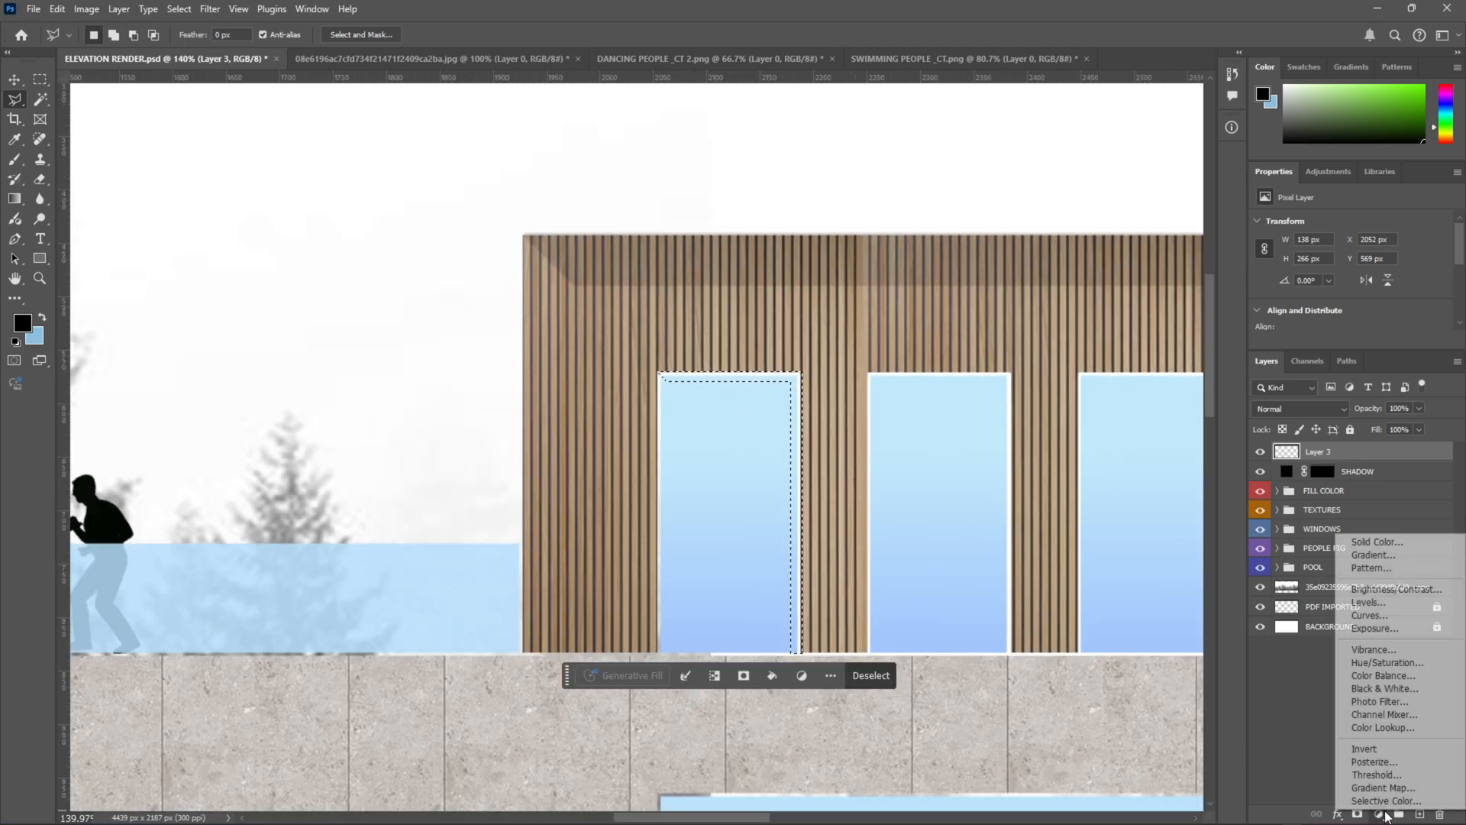
pyautogui.click(1367, 543)
pyautogui.click(1173, 262)
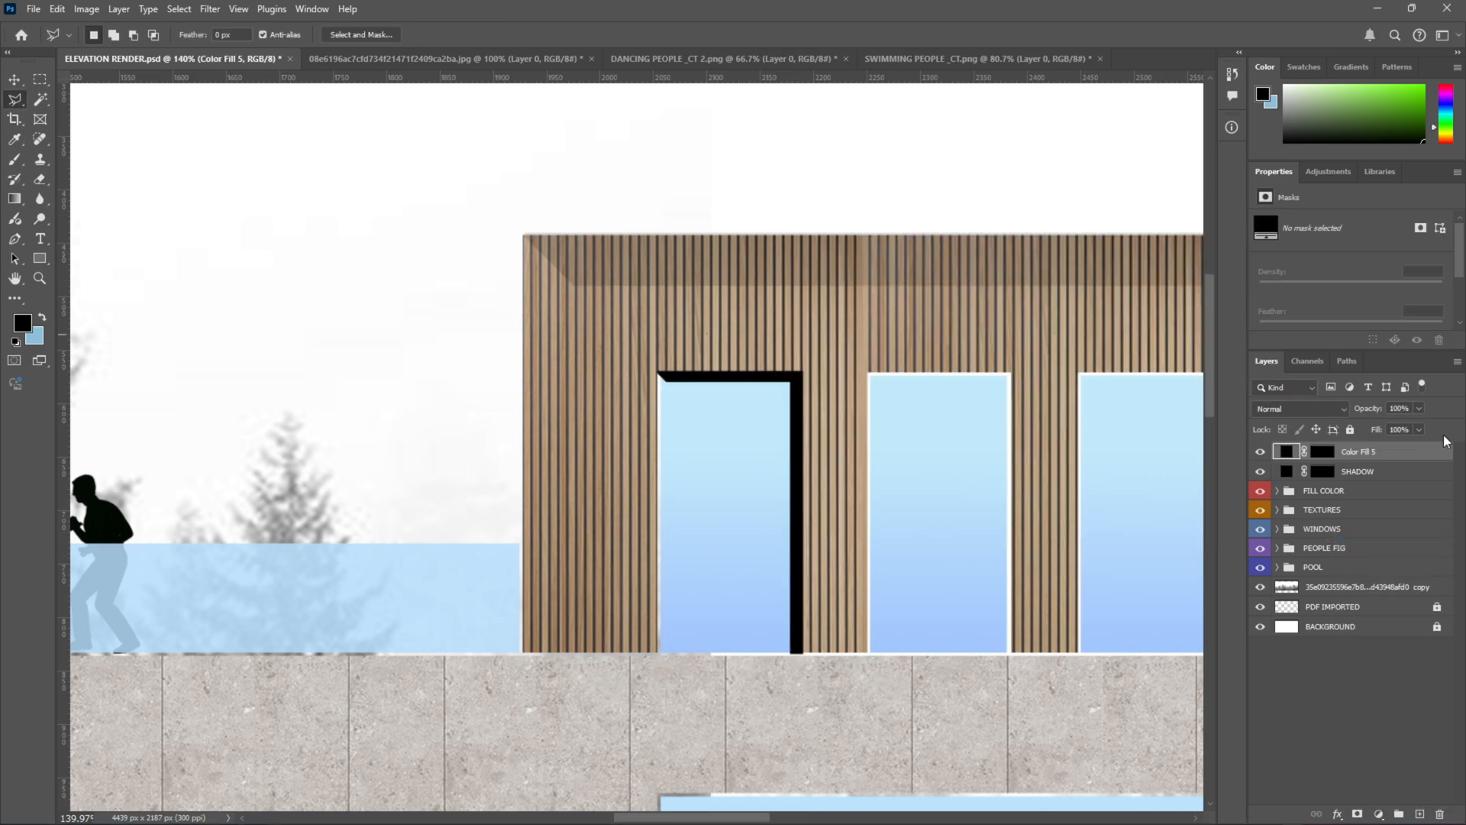
# Step: Lower the opacity of the first upper window's black fill layer to 15%
pyautogui.click(1418, 409)
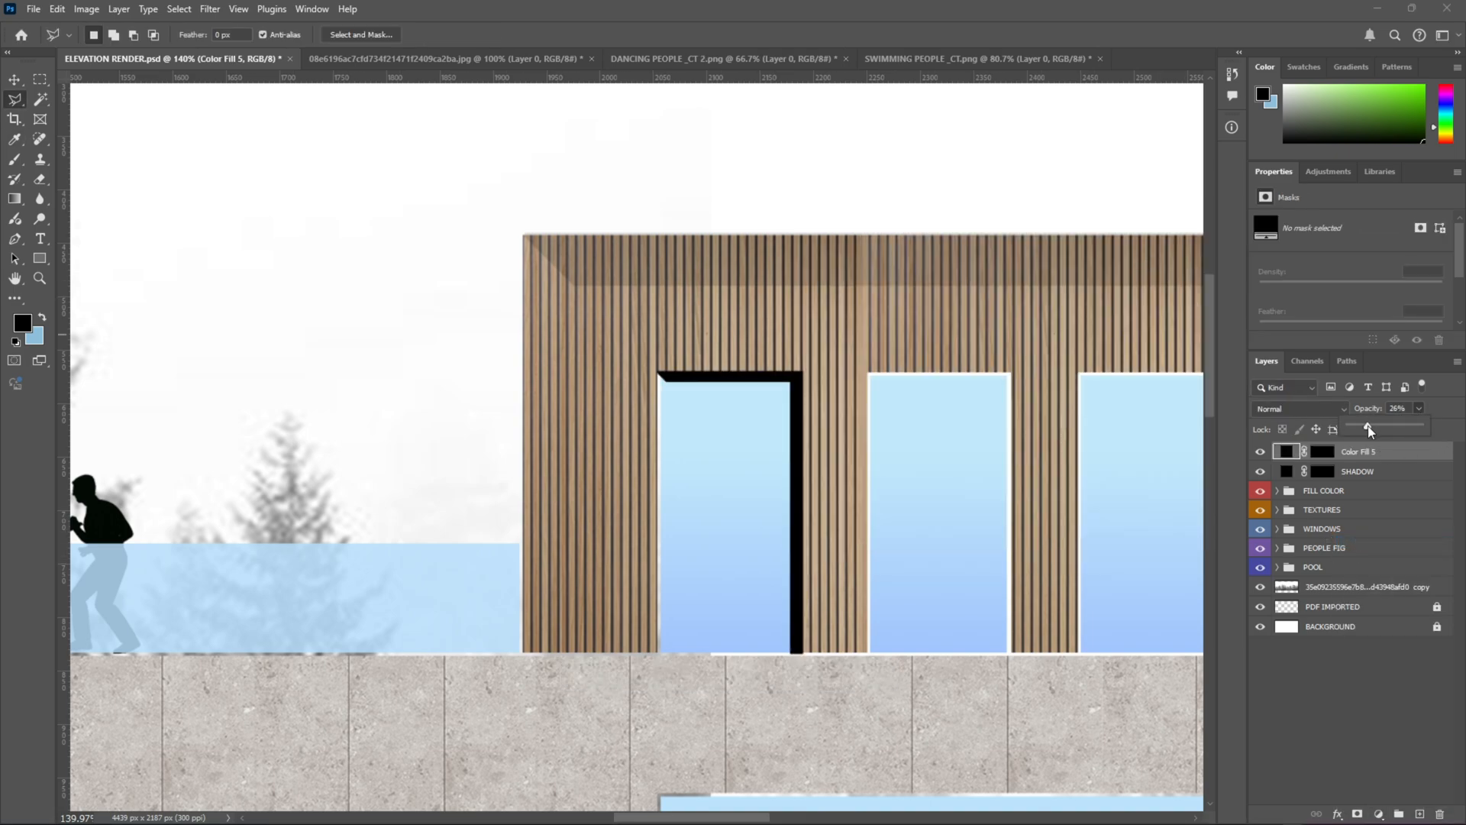
pyautogui.moveTo(1369, 431); pyautogui.dragTo(1364, 432)
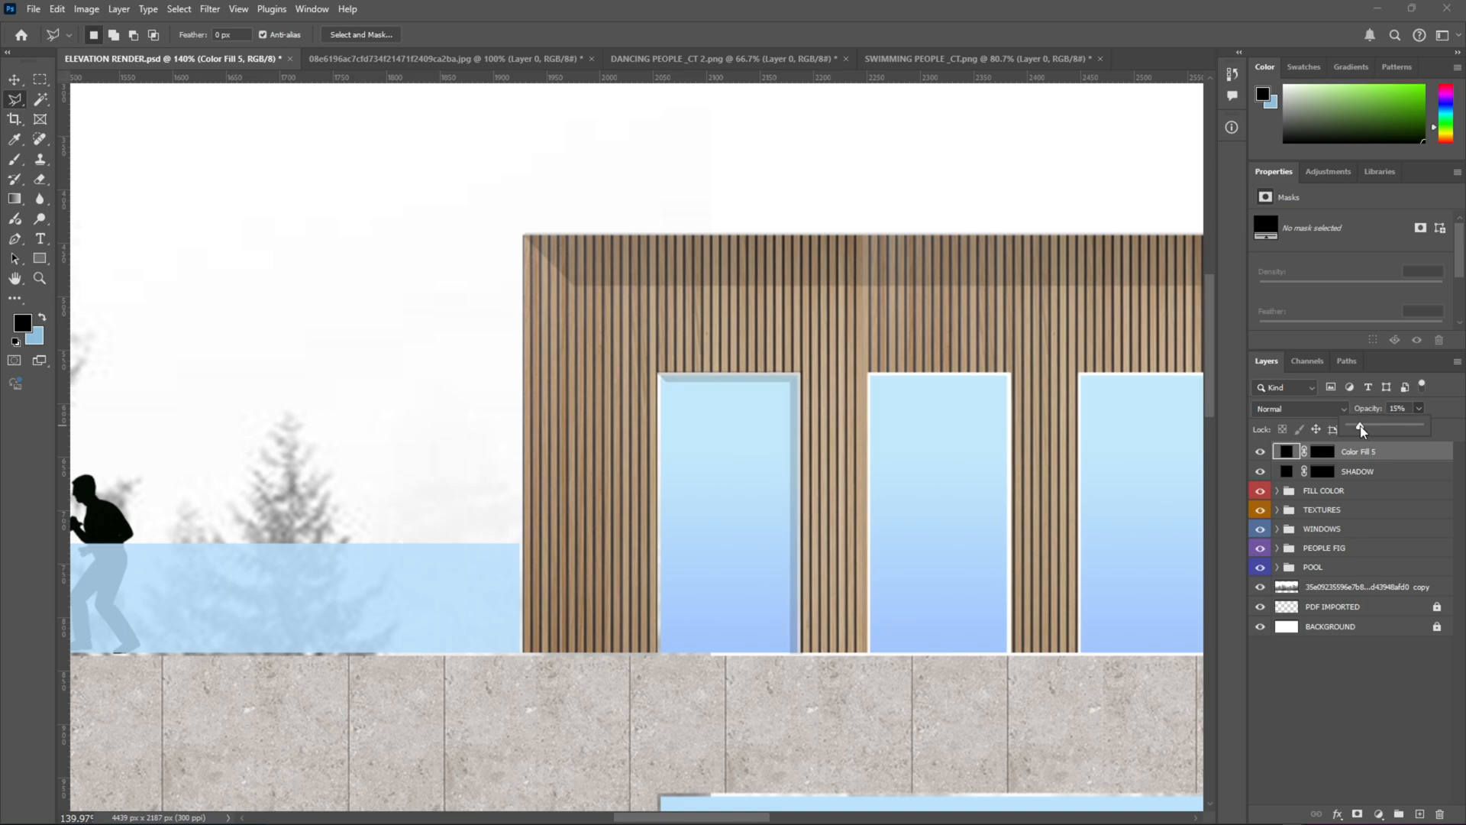
pyautogui.scroll(-5, 799, 393)
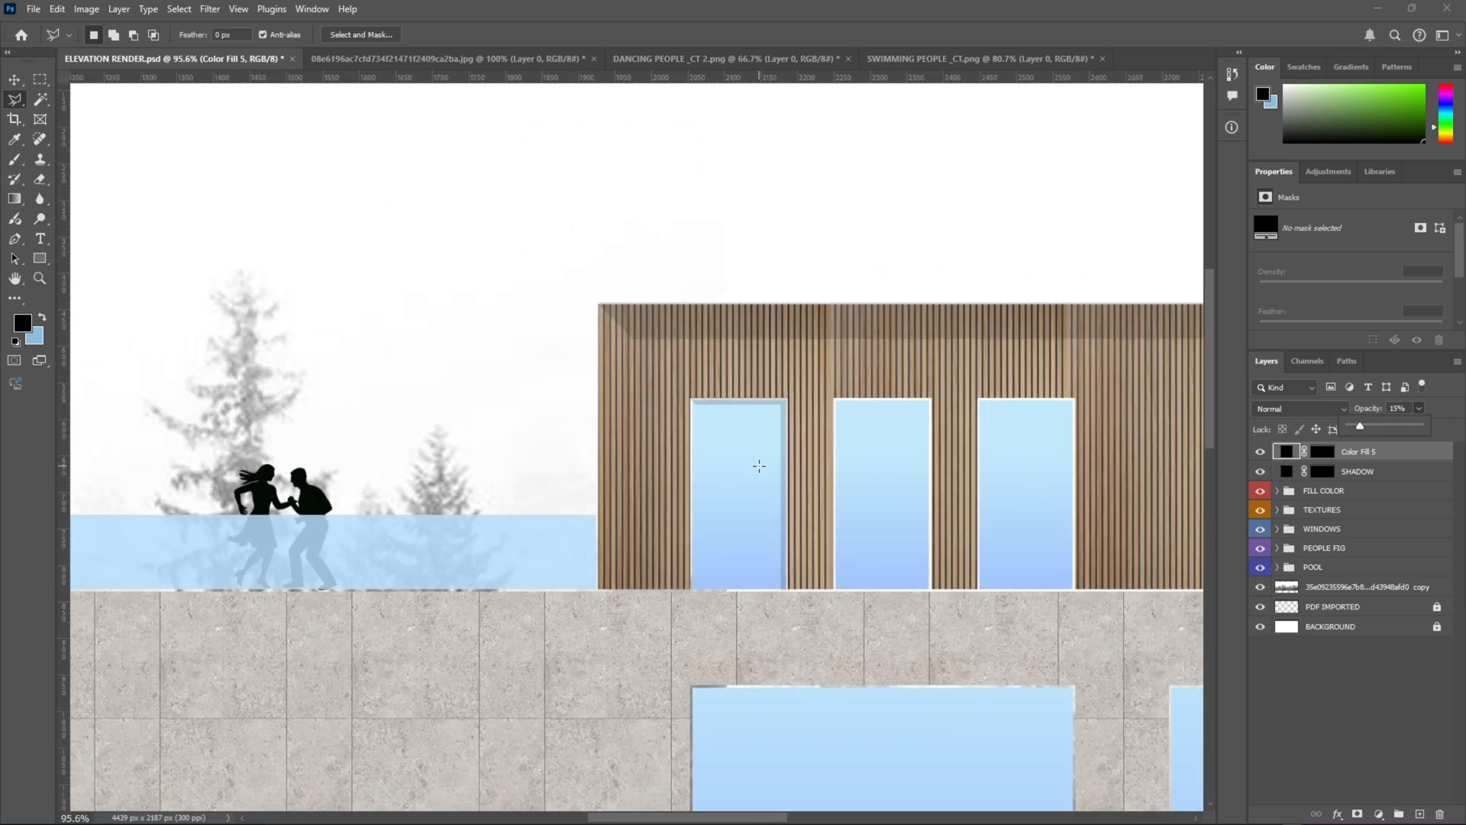
# Step: Rename the window's shadow fill layer as SHADOW WINDOW
pyautogui.click(15, 79)
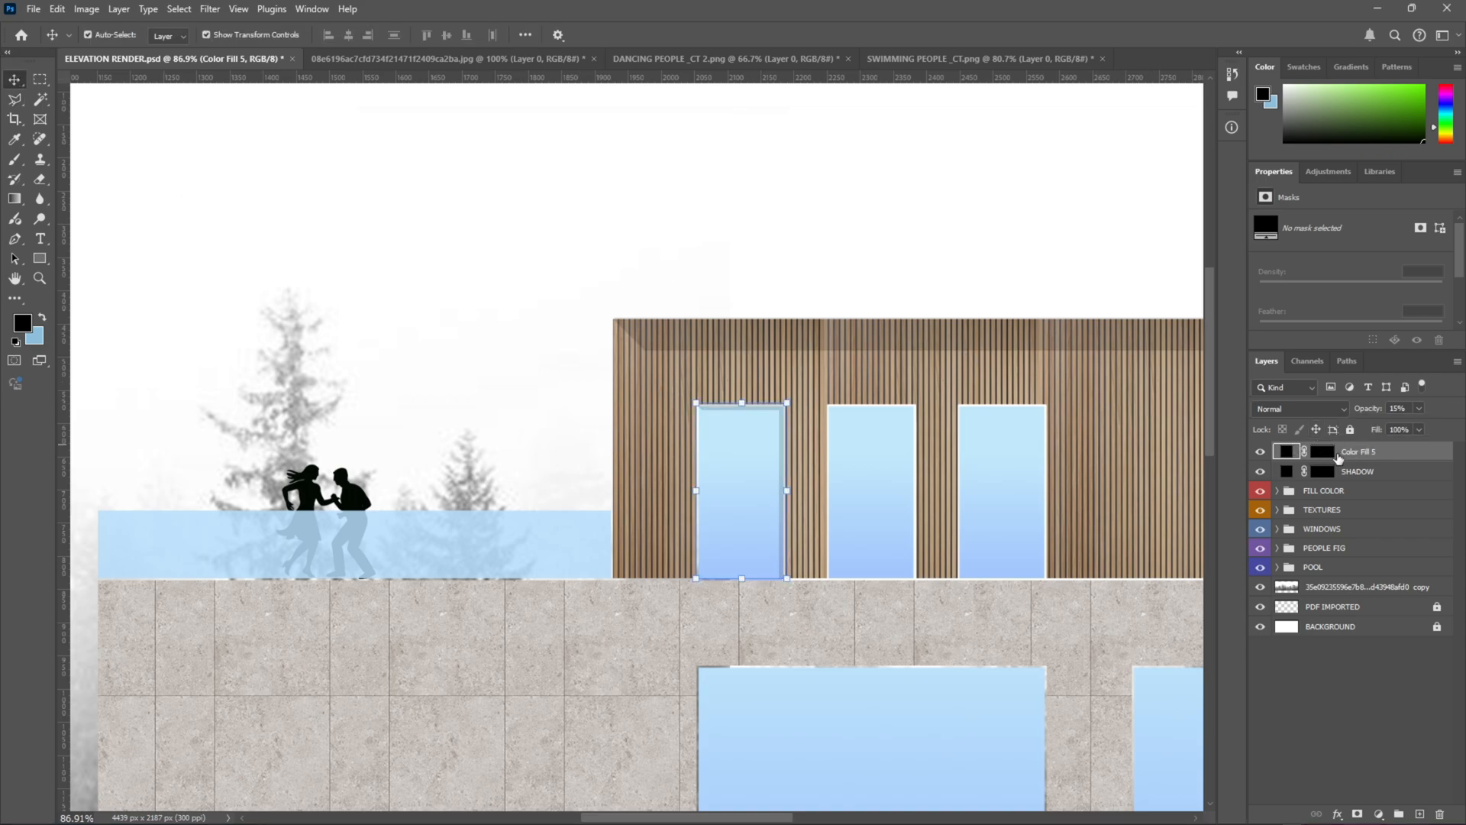
pyautogui.doubleClick(1355, 452)
pyautogui.write('SHA')
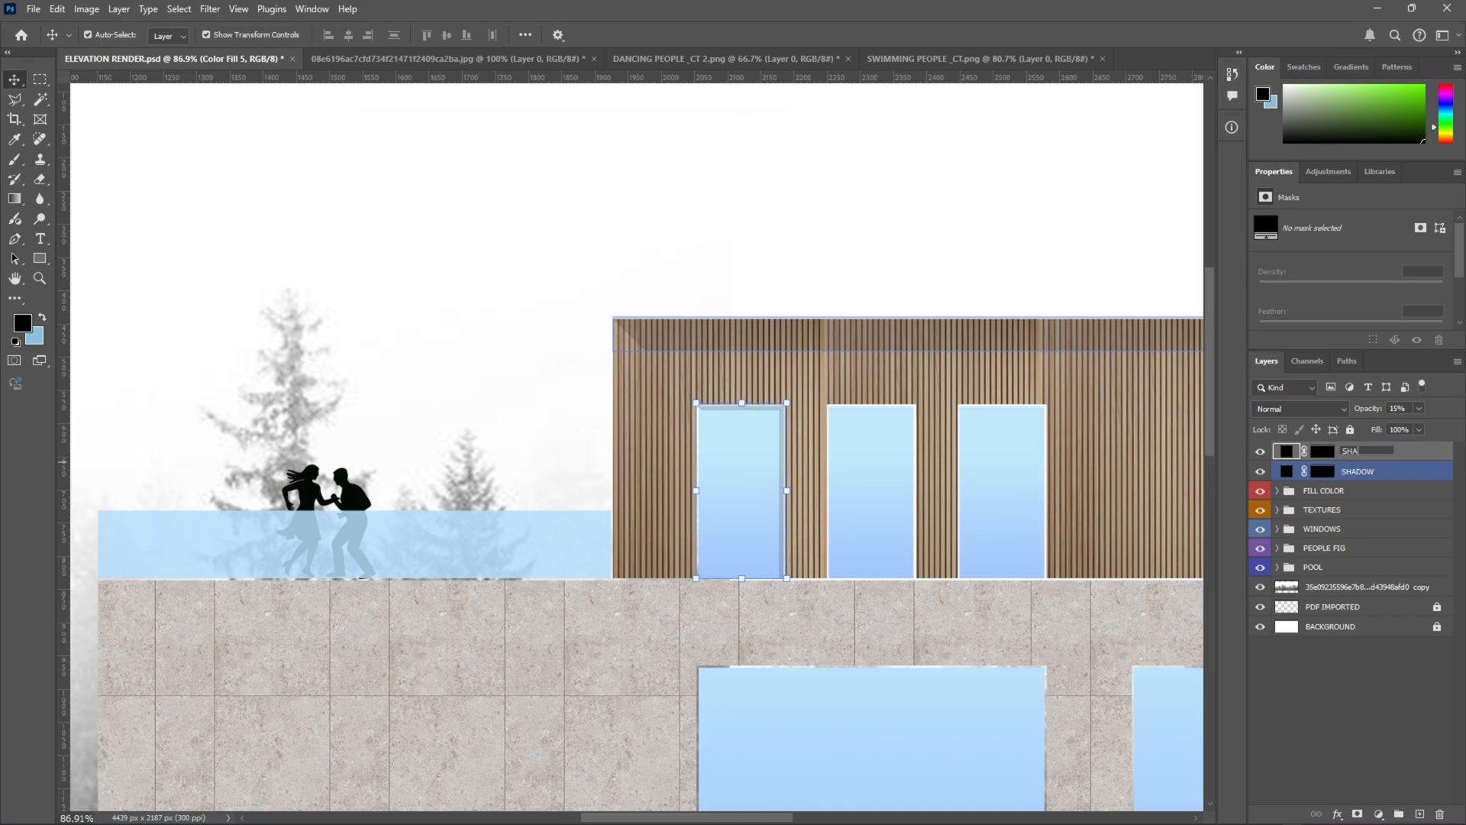
pyautogui.write('W')
pyautogui.write('OW WINDOW')
pyautogui.press('Return')
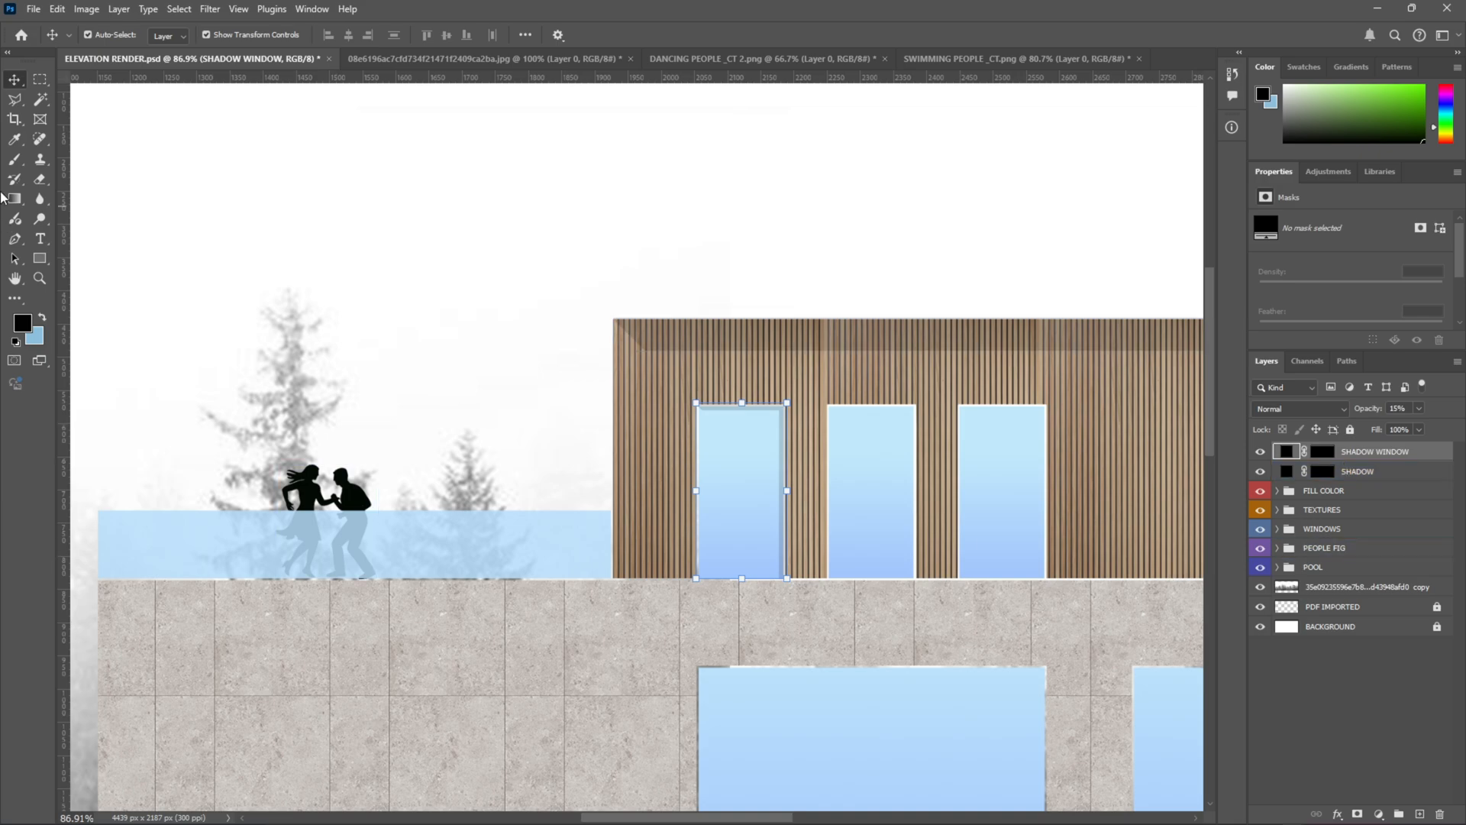
# Step: Duplicate the SHADOW WINDOW layer twice and align the copies with the second and third upper-floor windows
pyautogui.scroll(1, 767, 490)
pyautogui.scroll(3, 768, 490)
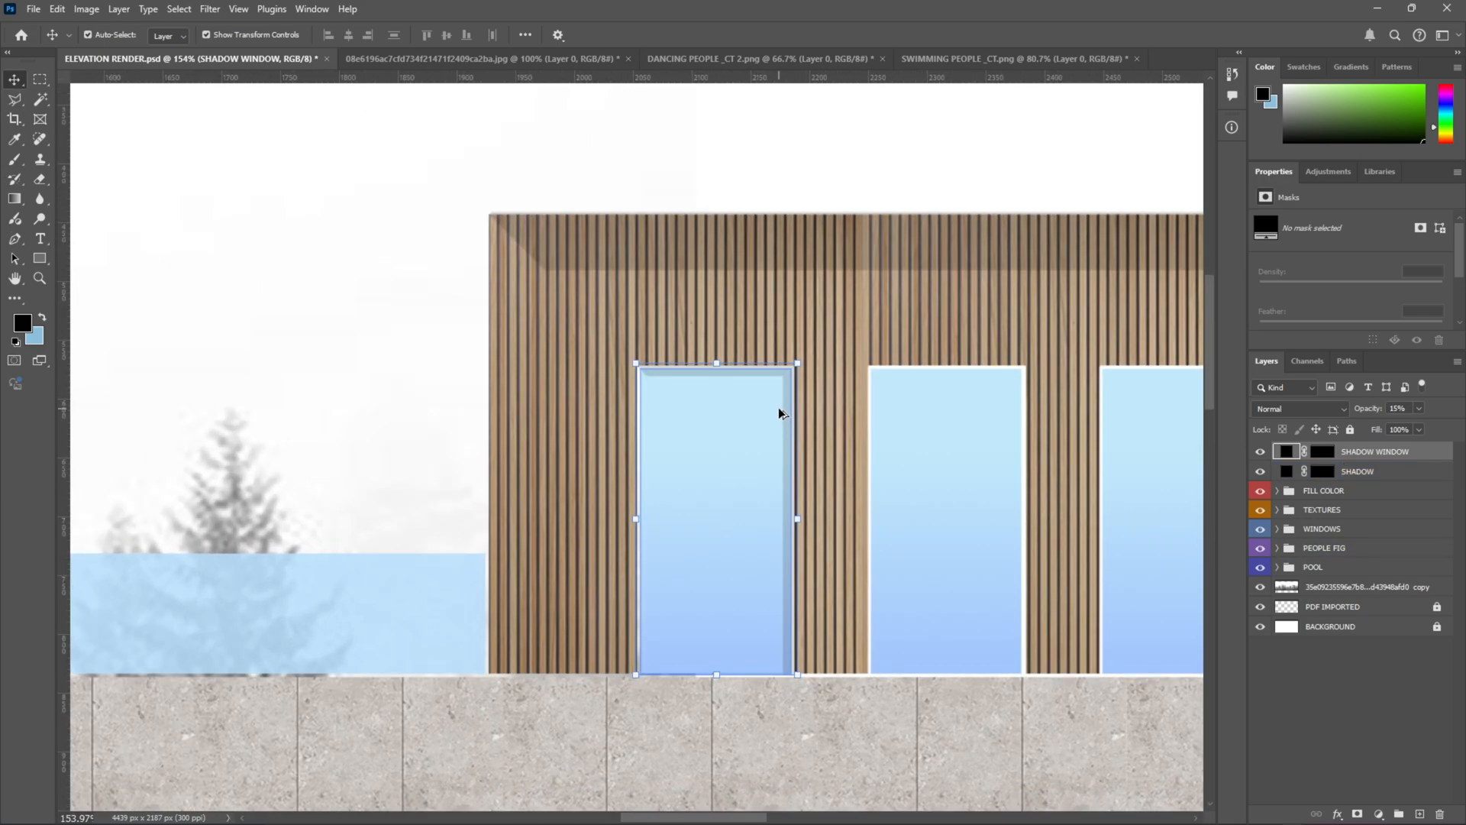
pyautogui.moveTo(789, 393); pyautogui.dragTo(858, 425)
pyautogui.scroll(-4, 859, 425)
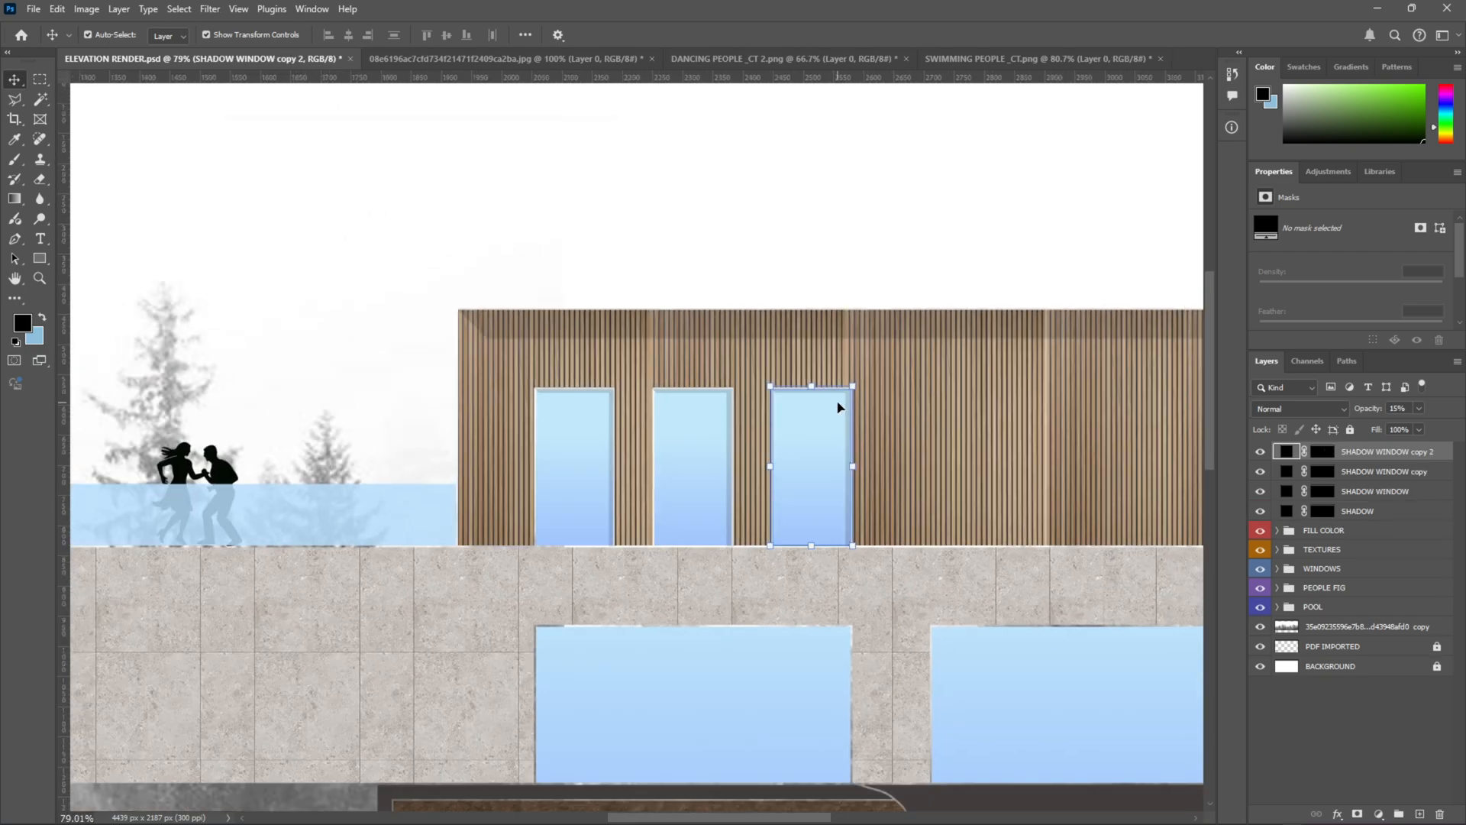
# Step: Examine the upper-floor window shadows within the whole elevation and the two large lower-floor windows
pyautogui.click(863, 255)
pyautogui.scroll(-3, 794, 329)
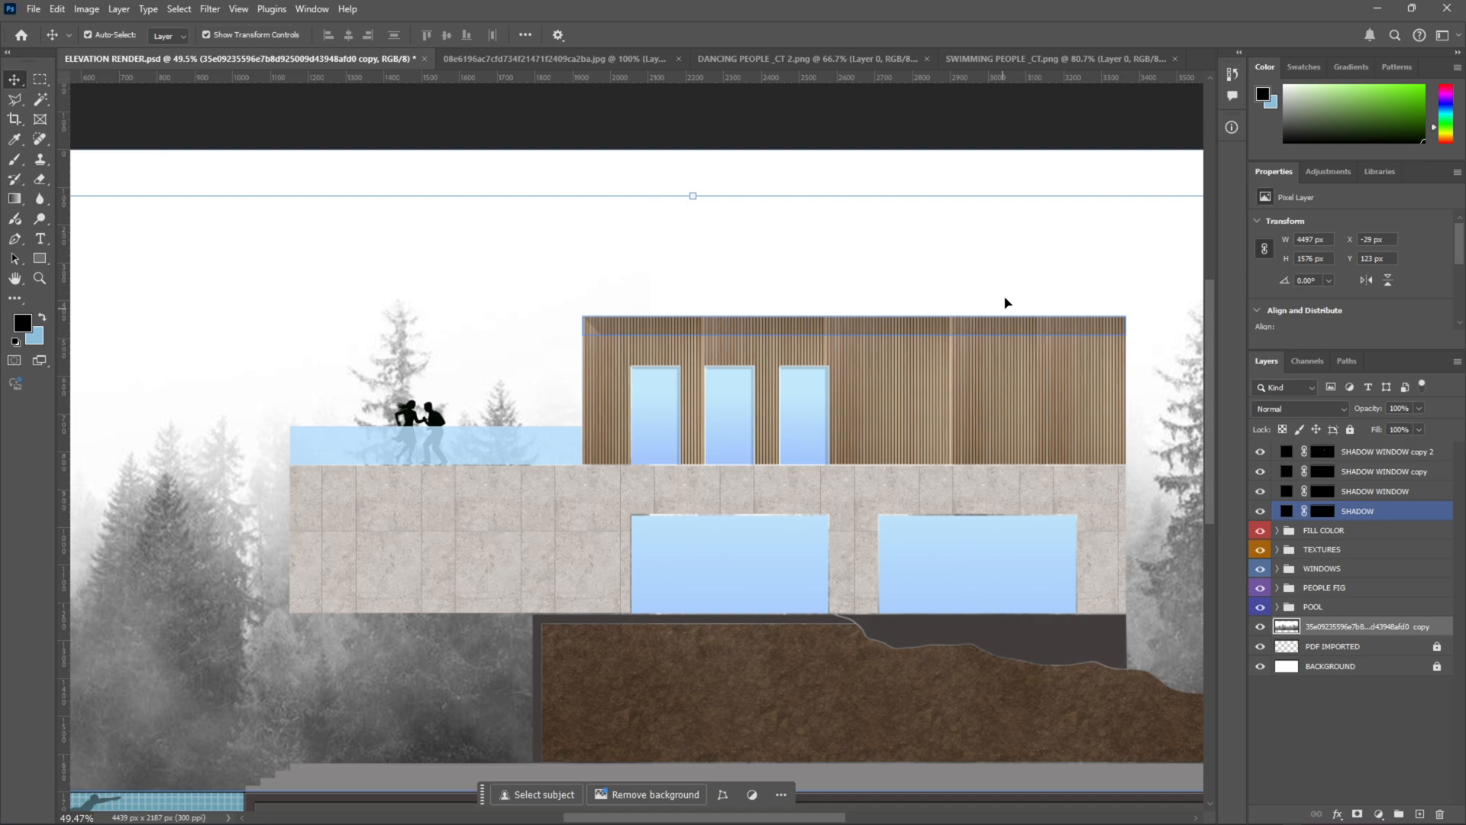
pyautogui.scroll(-1, 825, 393)
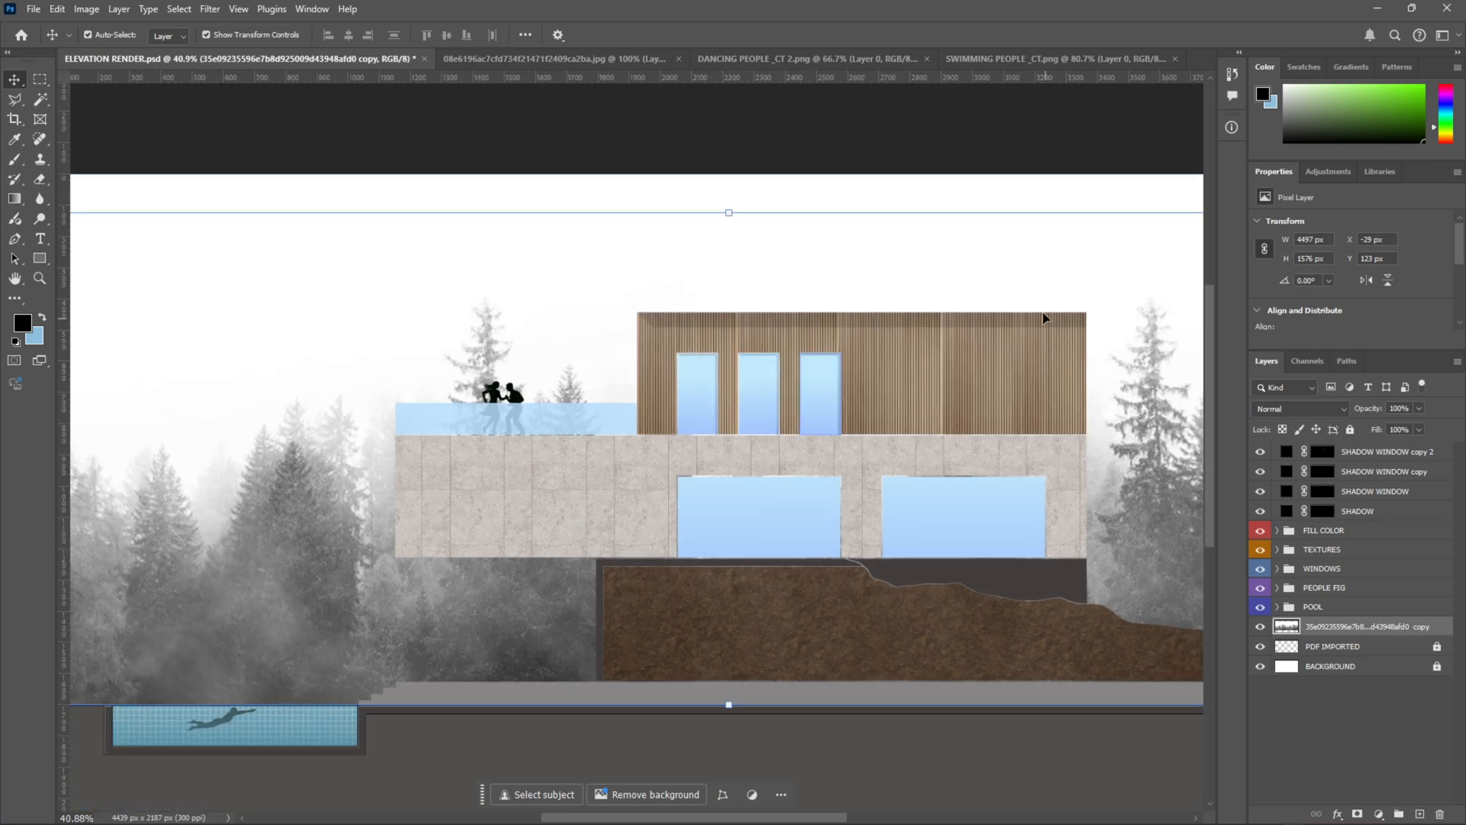
pyautogui.scroll(-1, 844, 468)
pyautogui.scroll(1, 965, 482)
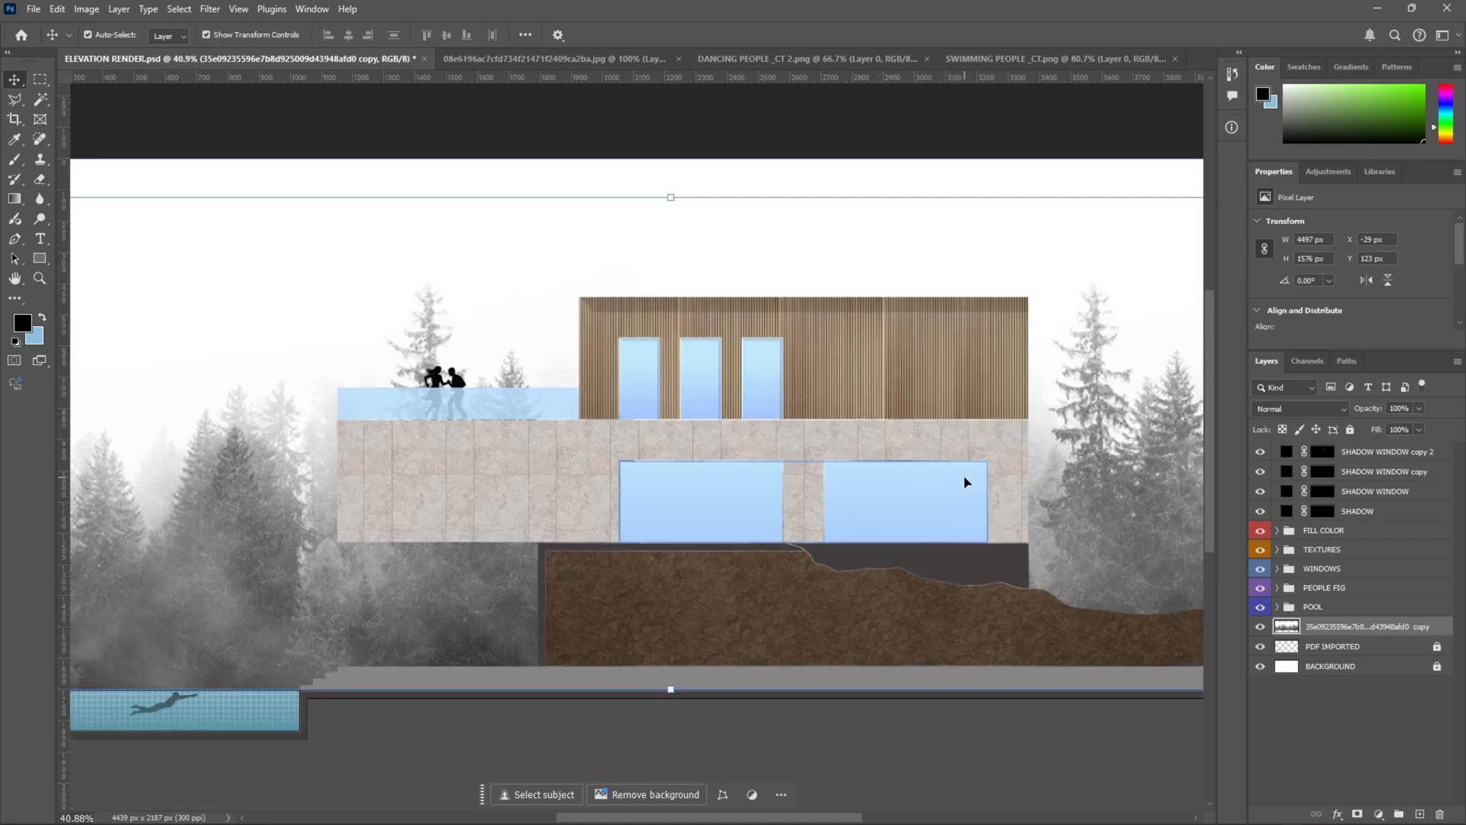
pyautogui.scroll(-1, 717, 386)
pyautogui.click(818, 168)
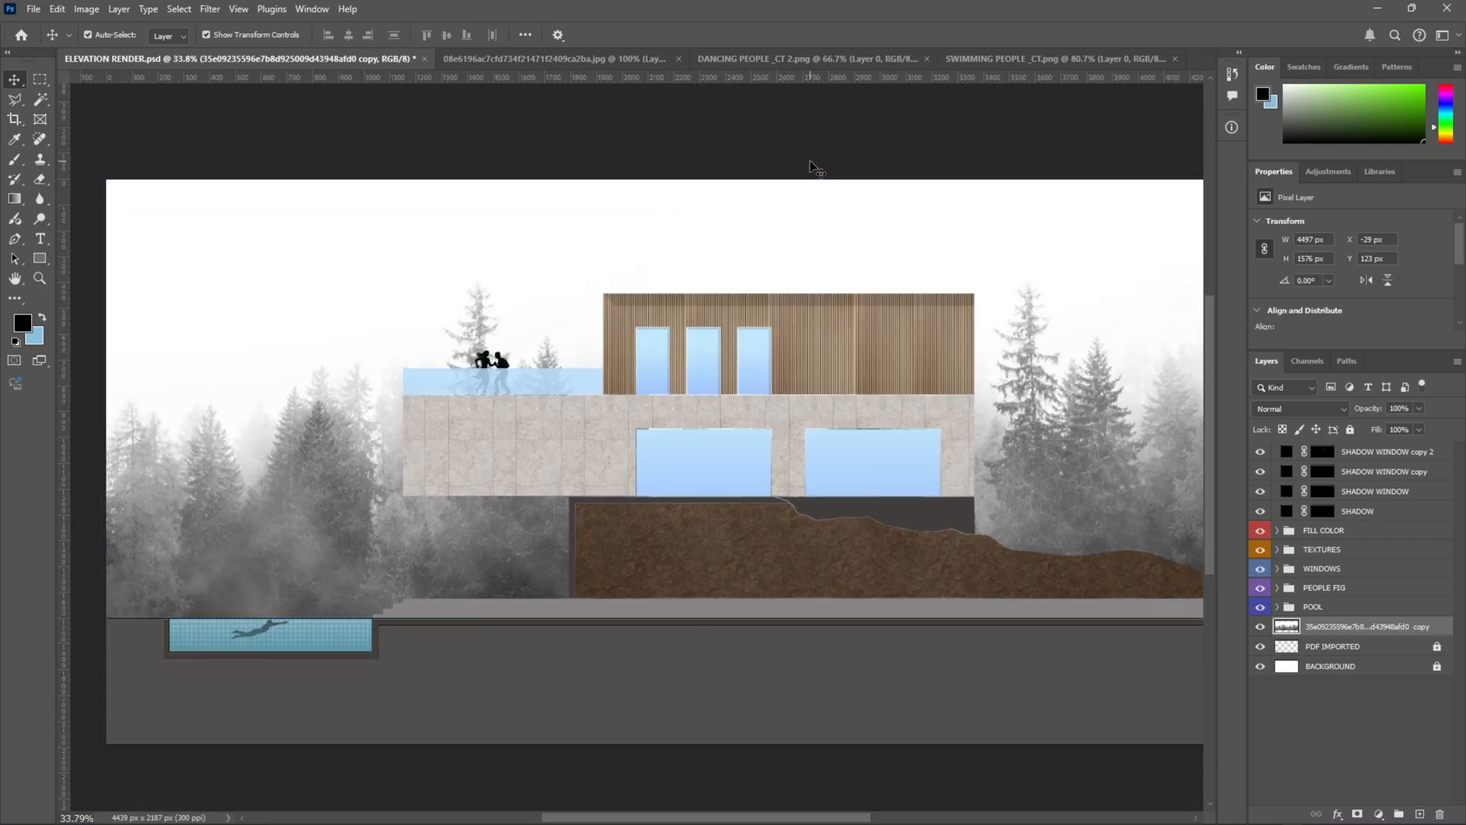
pyautogui.scroll(1, 737, 452)
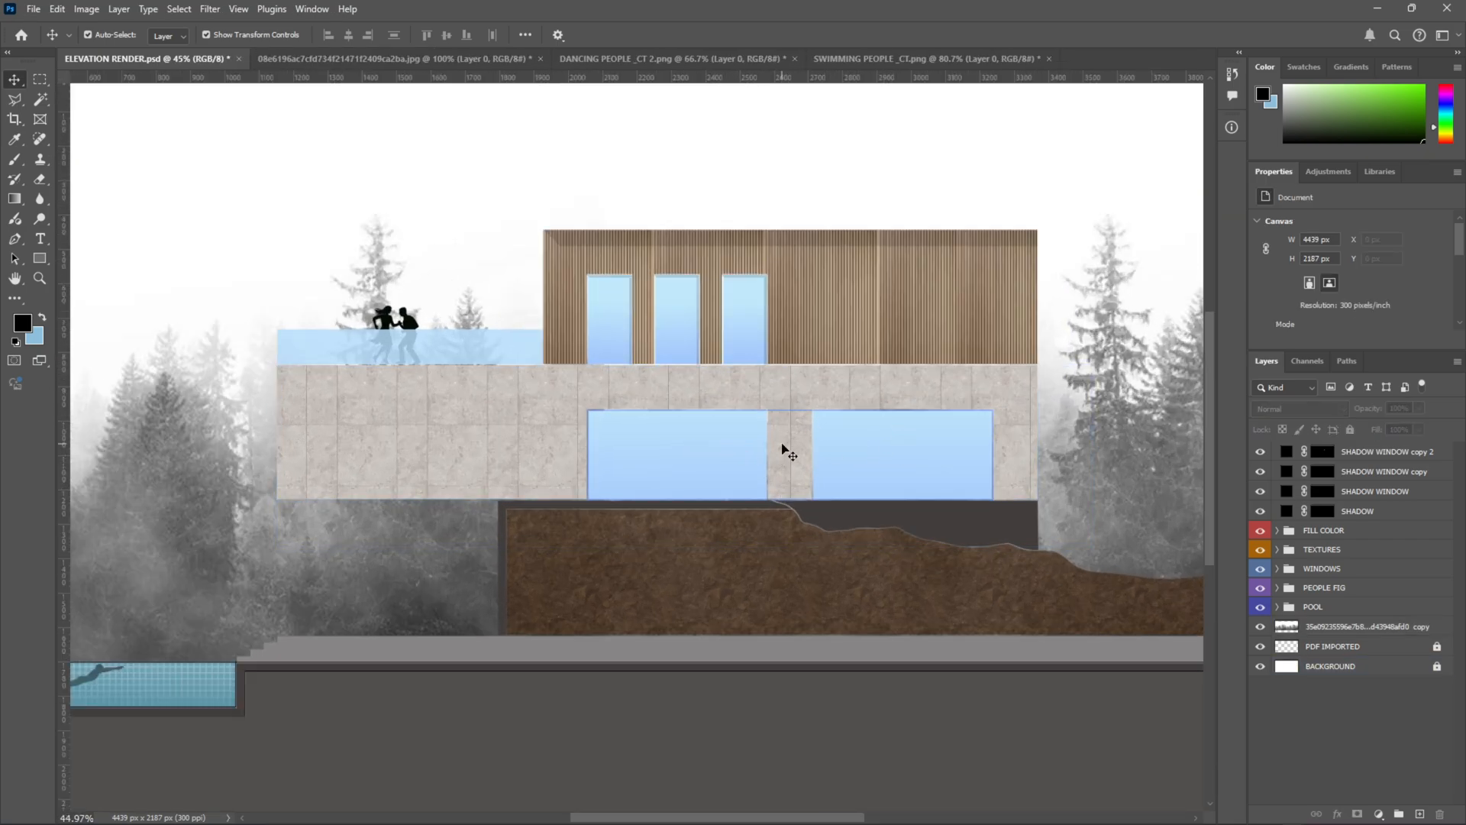
pyautogui.scroll(1, 742, 456)
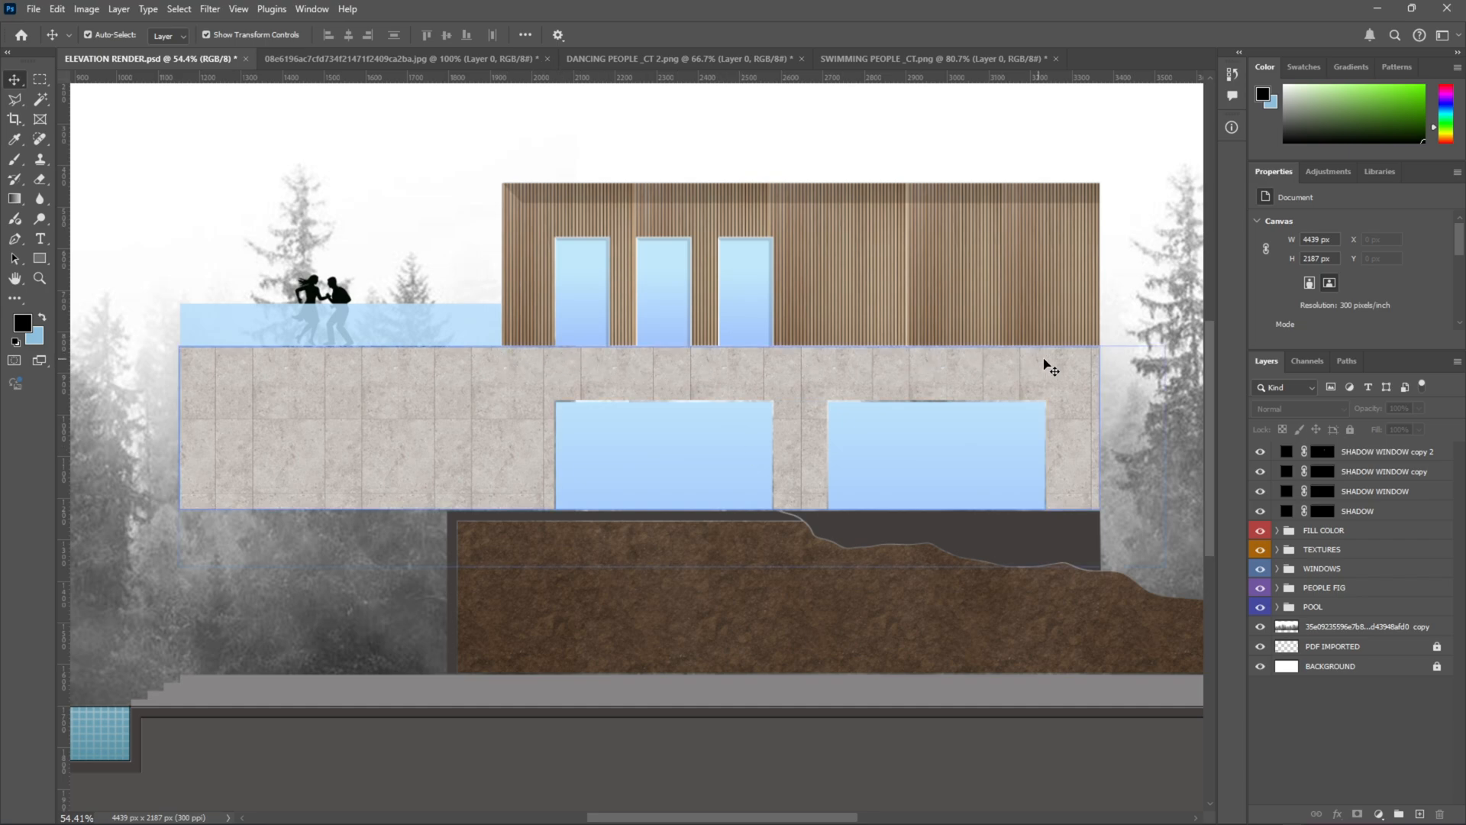
pyautogui.click(575, 455)
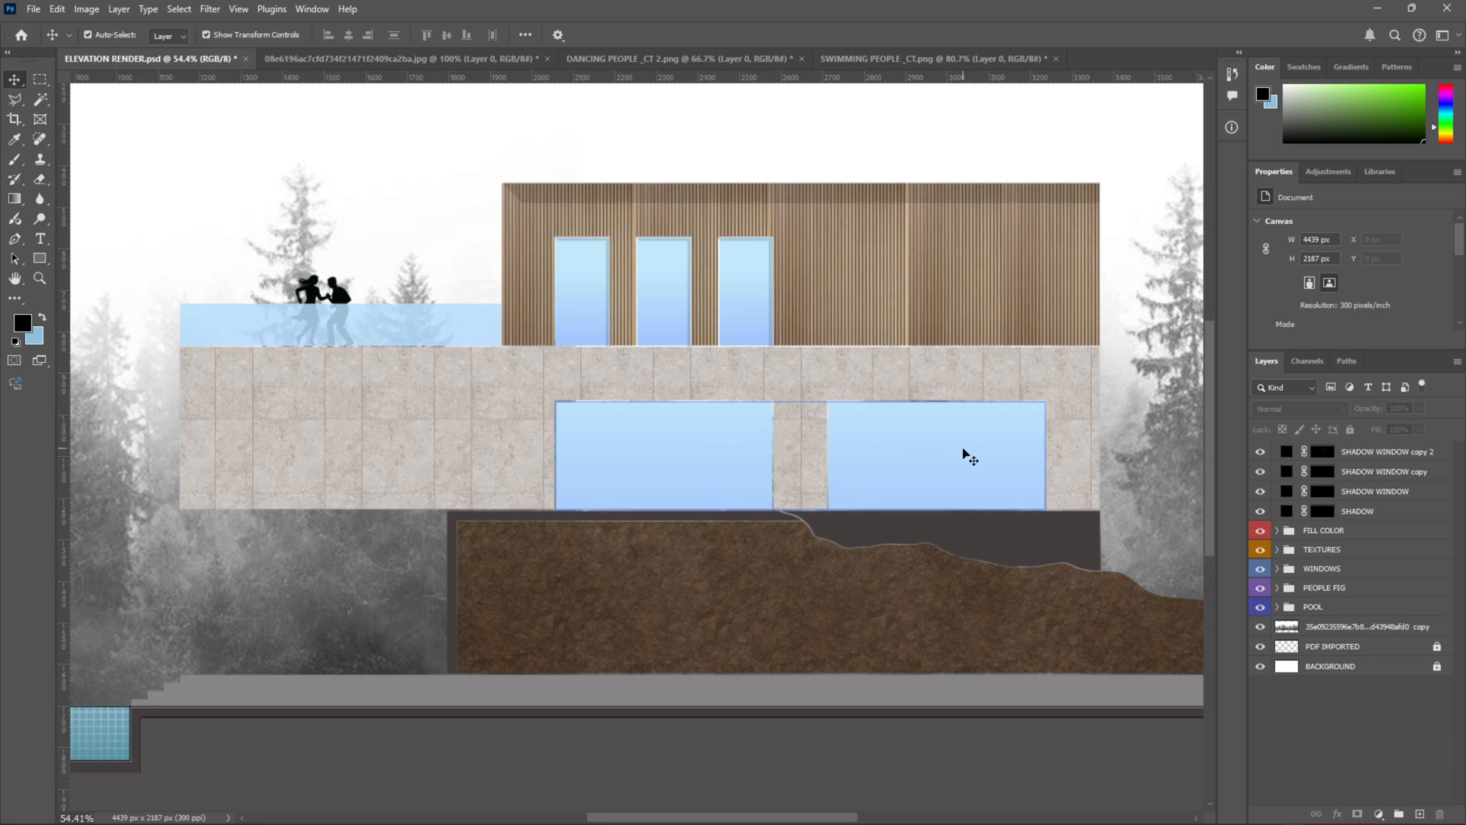
# Step: On a new top layer, outline an L-shaped polygonal selection about 524 by 259 px along the left lower-floor window's top and right edges
pyautogui.click(1418, 814)
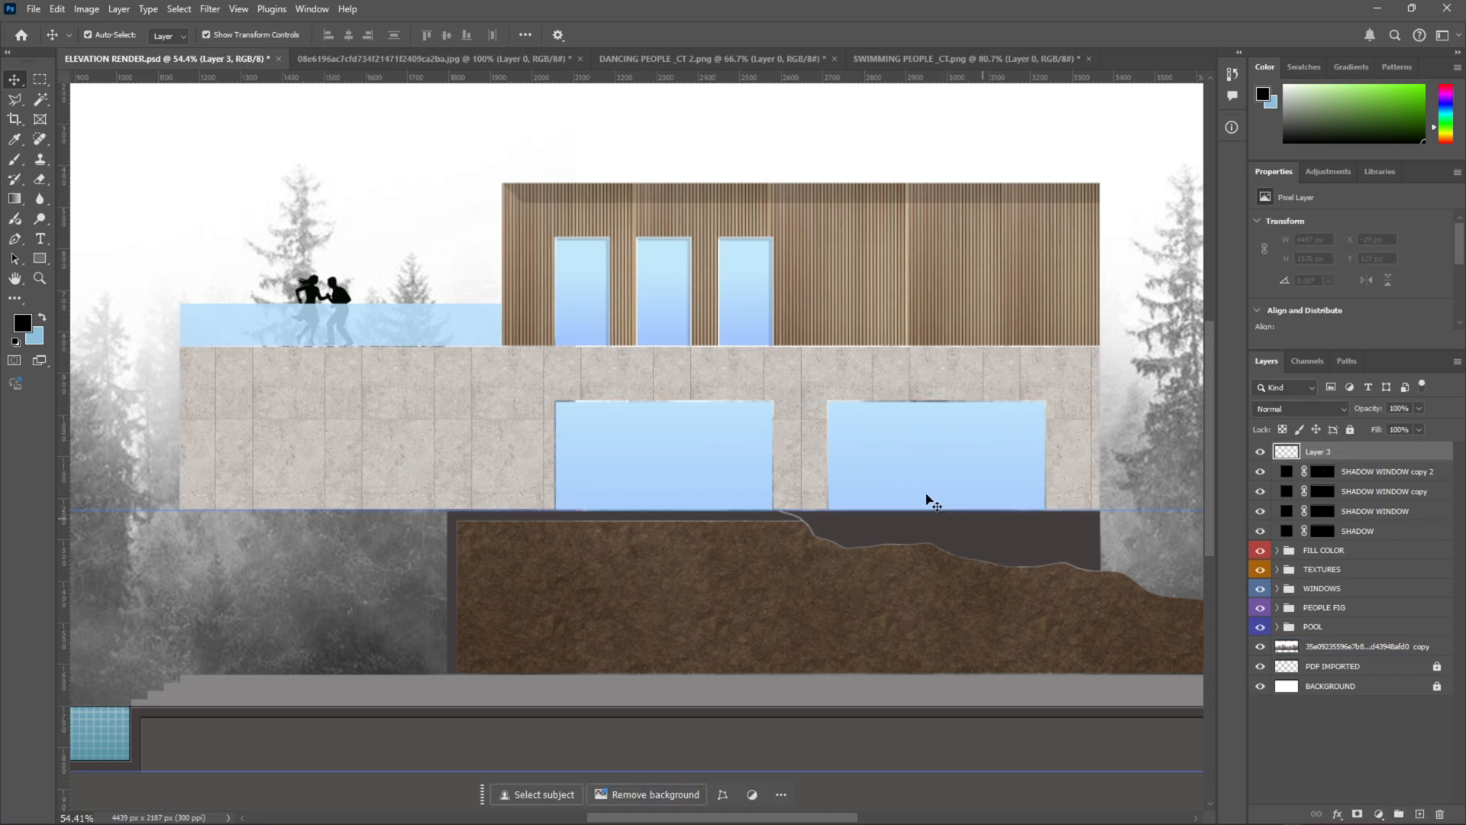
pyautogui.click(13, 106)
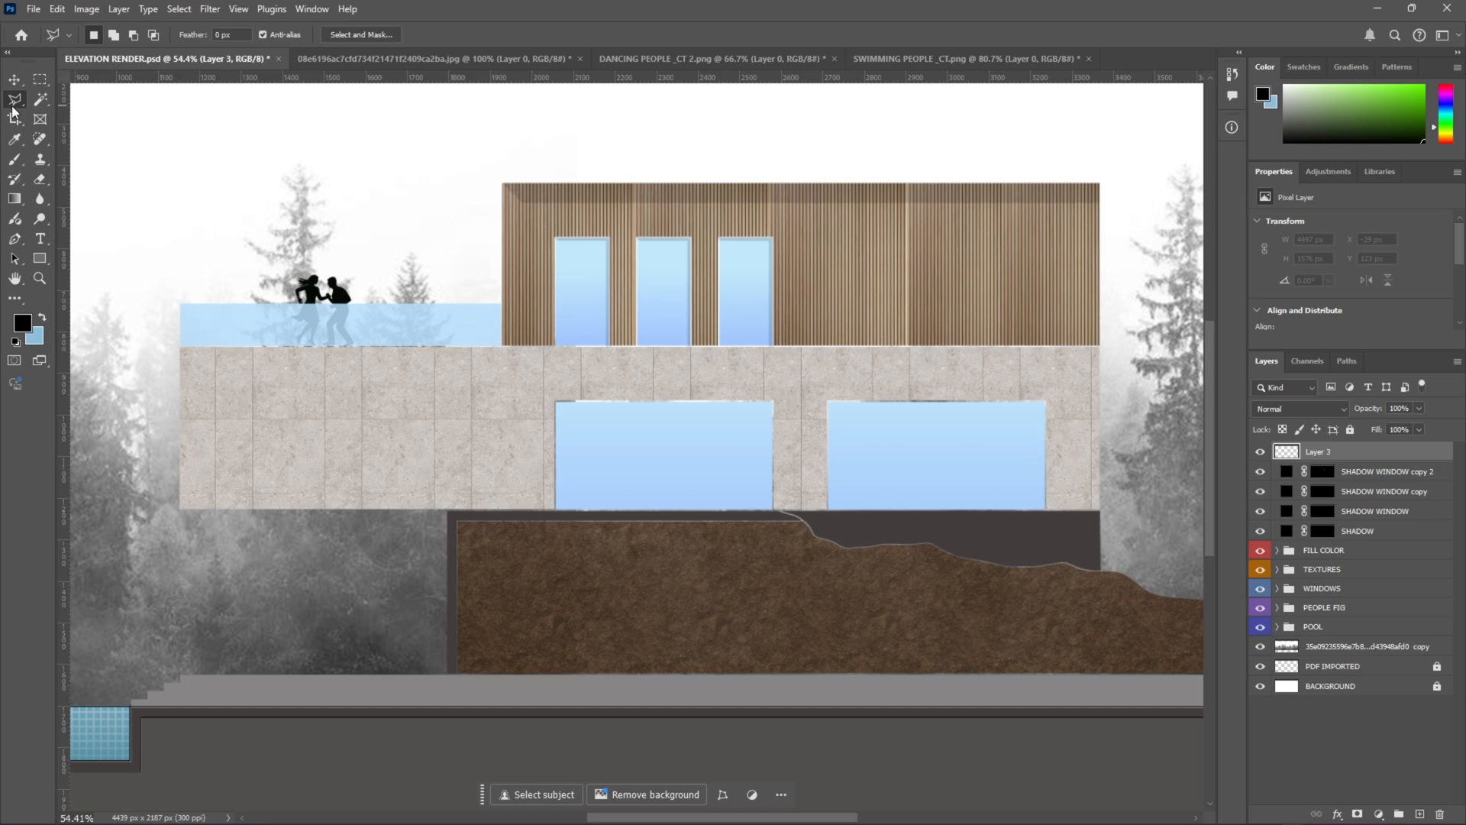
pyautogui.scroll(5, 633, 454)
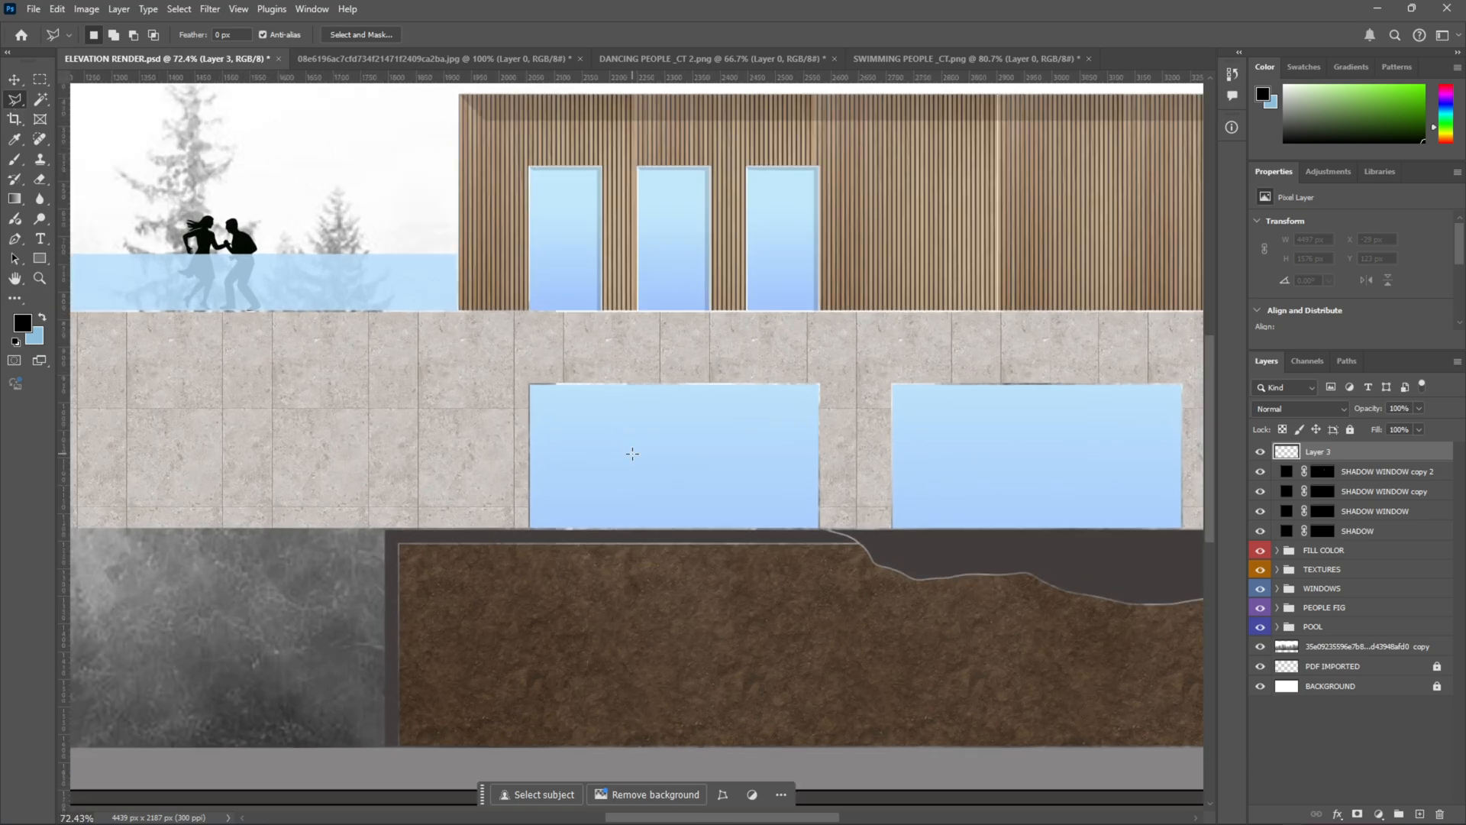
pyautogui.scroll(3, 638, 395)
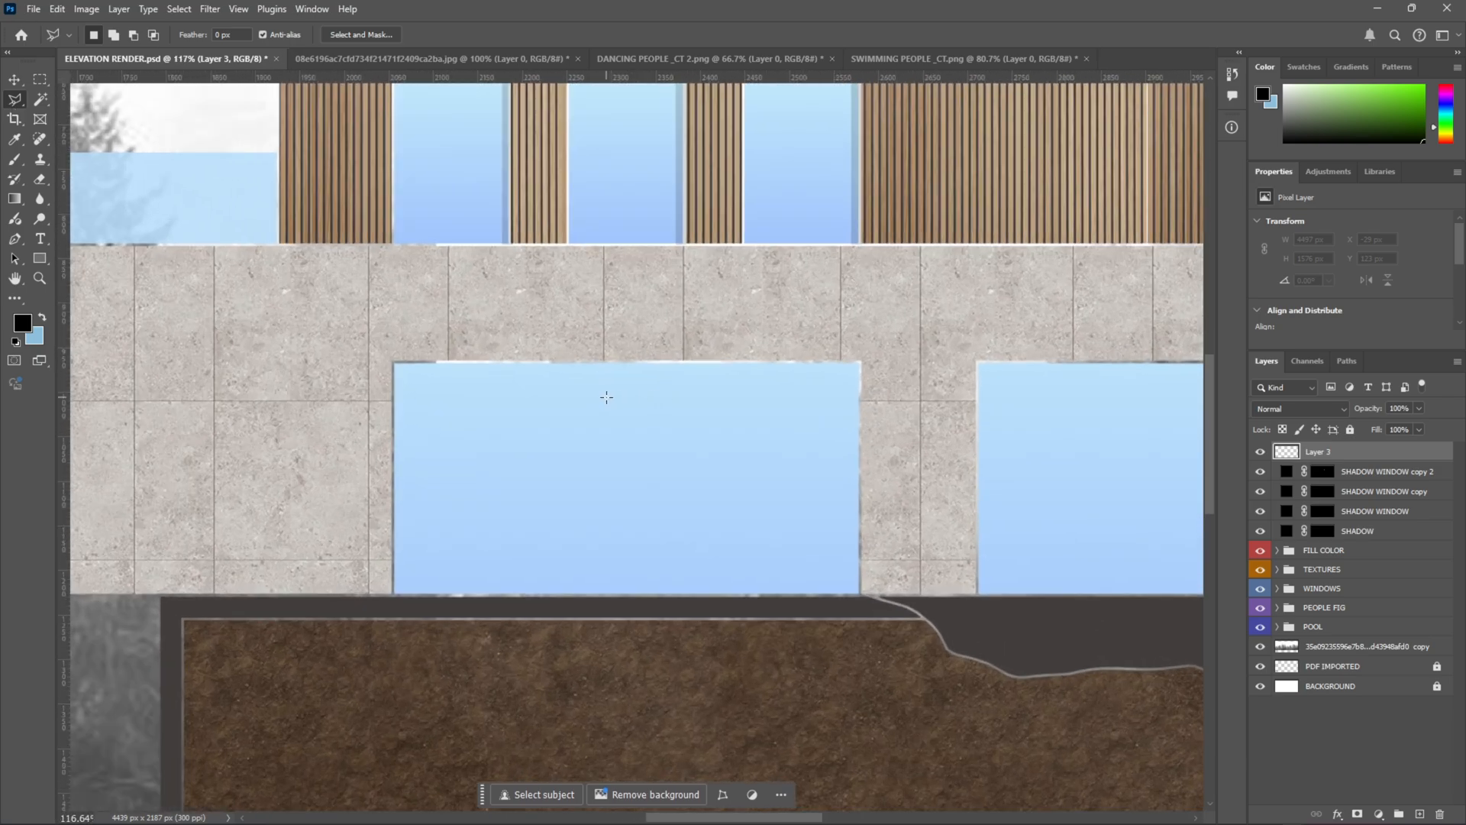
pyautogui.click(320, 350)
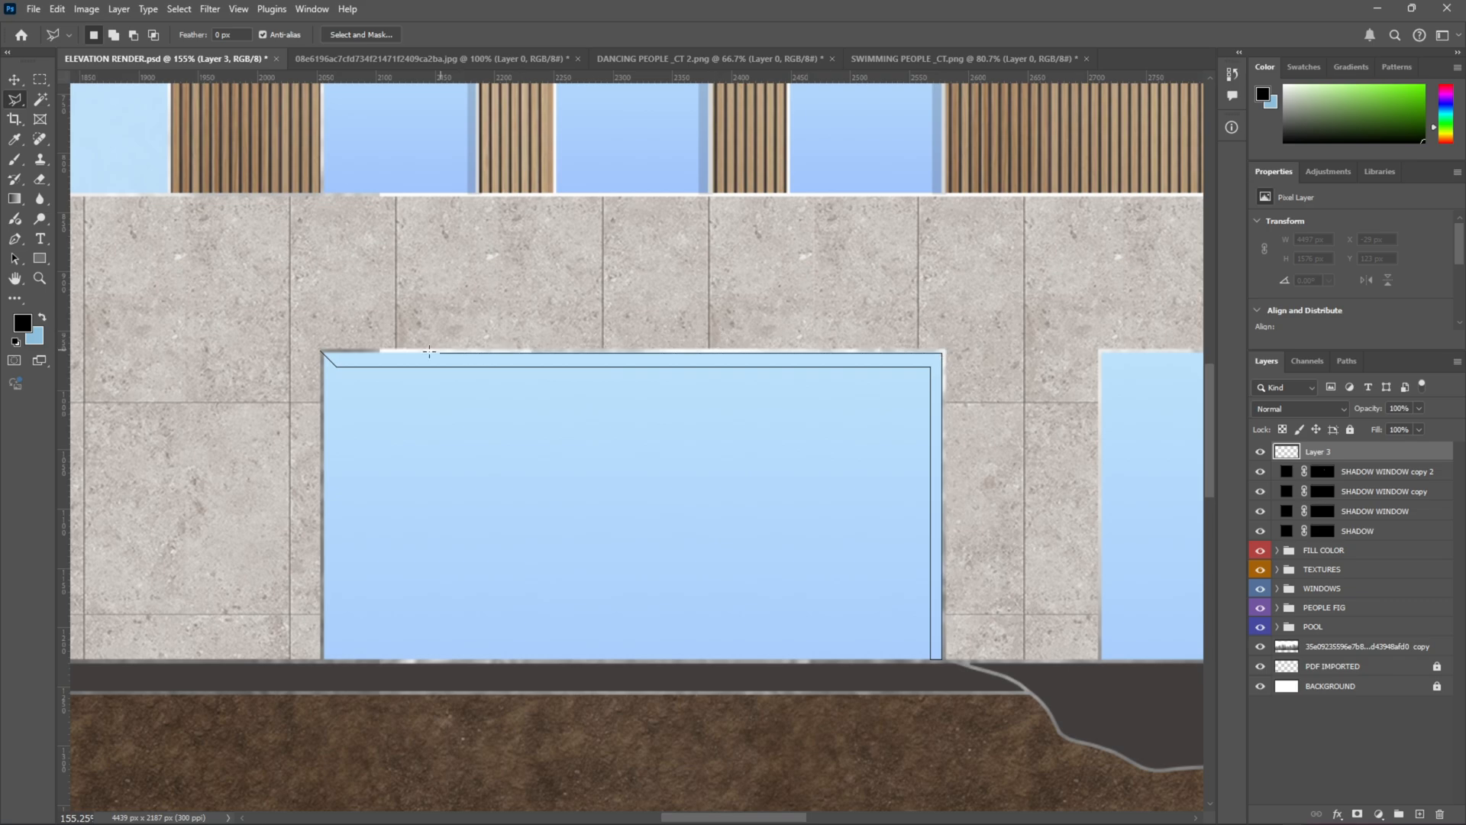
pyautogui.click(328, 361)
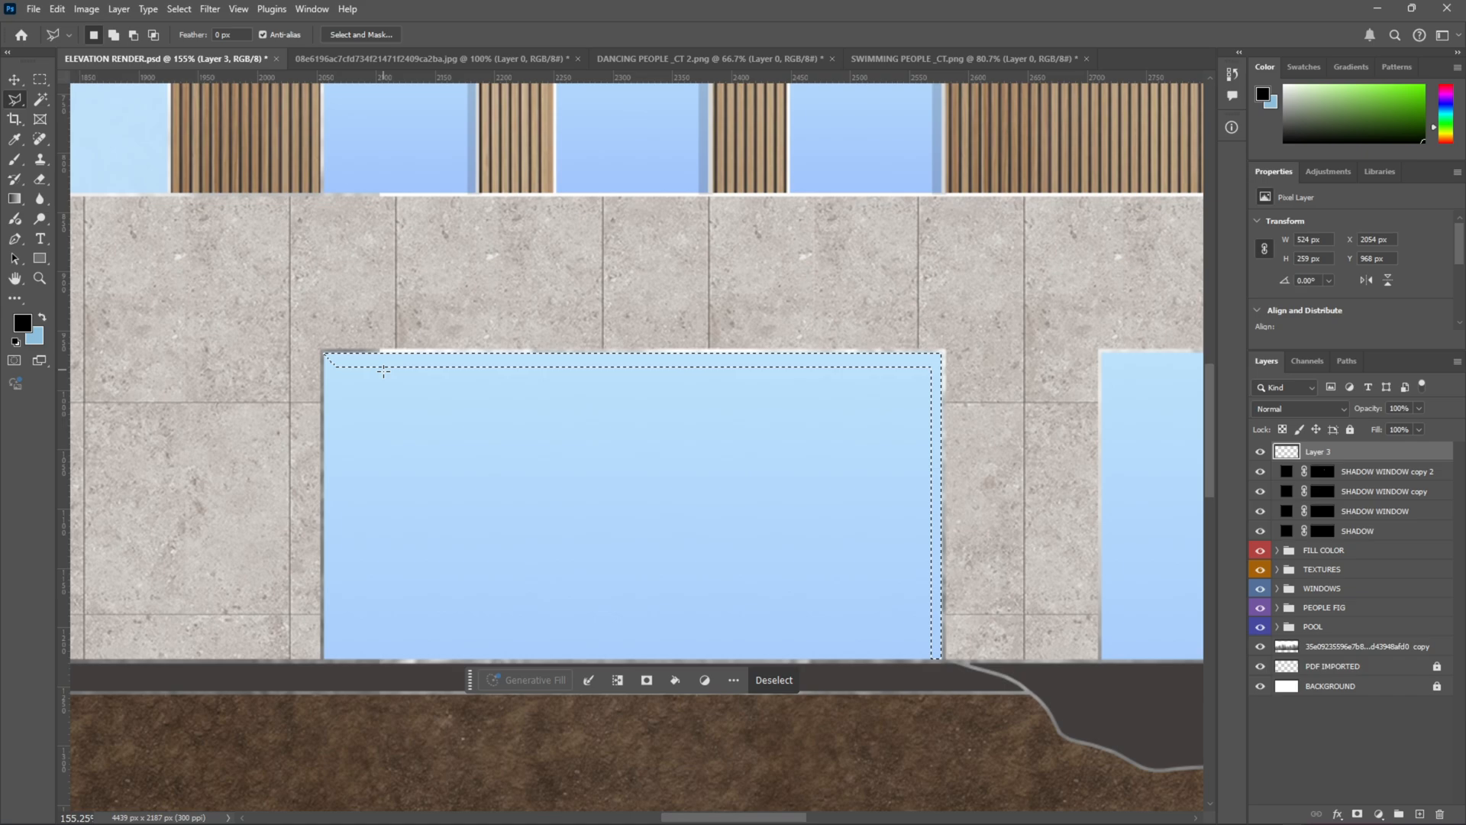
# Step: Fill the lower-floor window selection with a black Solid Color fill layer and lower its opacity to 15%
pyautogui.scroll(-6, 649, 412)
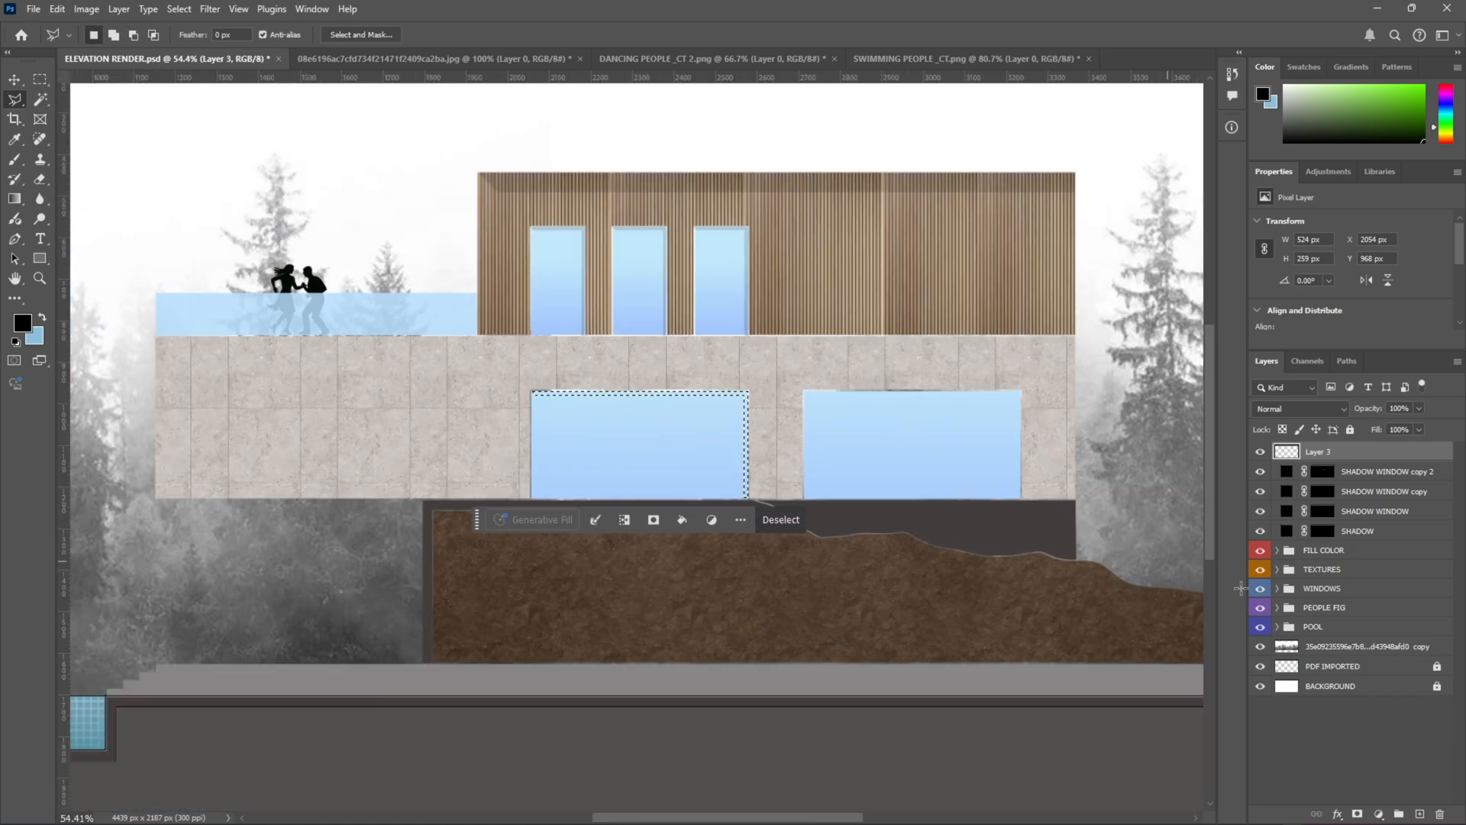
pyautogui.click(1379, 814)
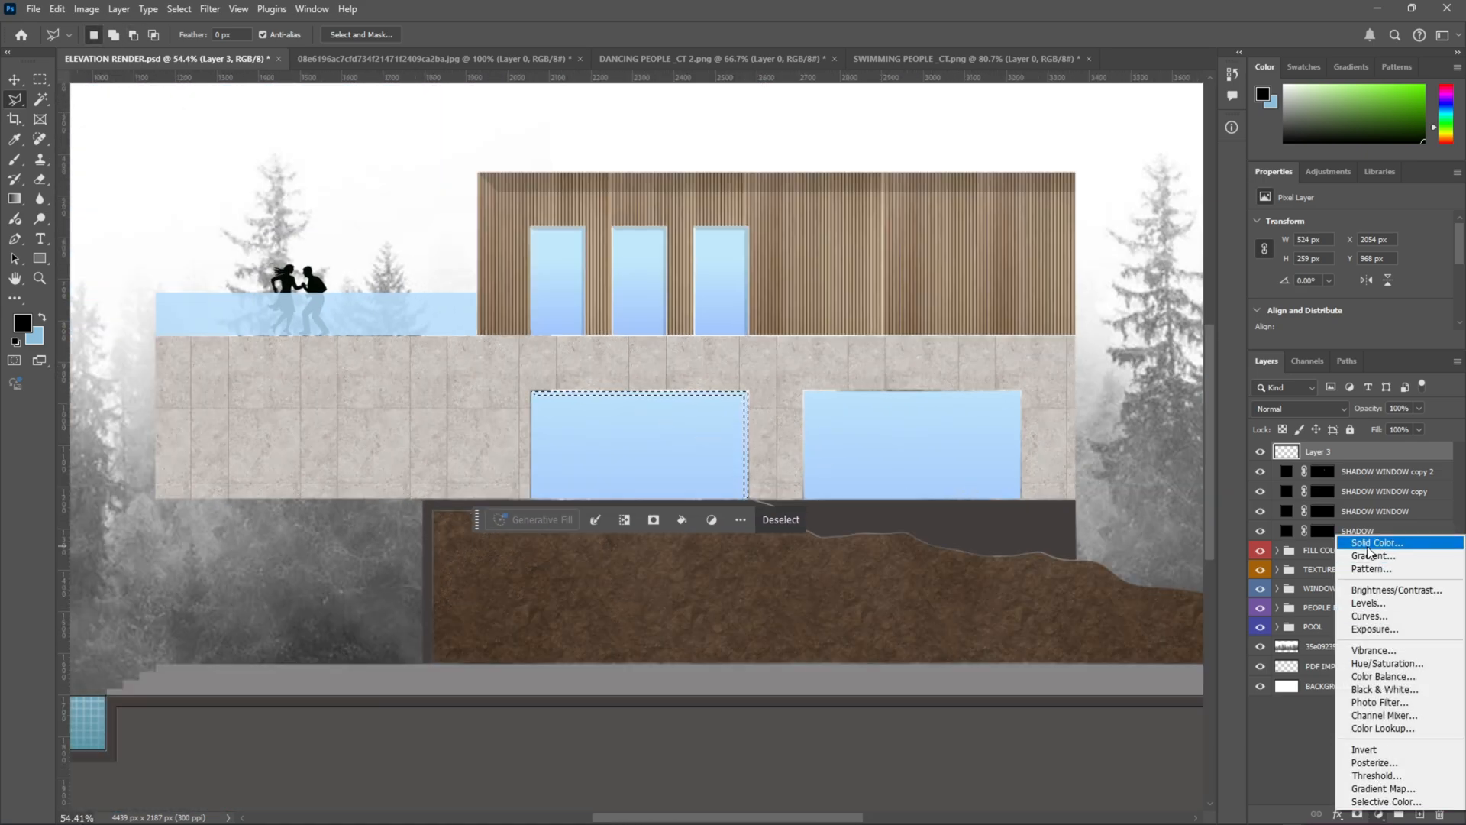
pyautogui.click(1367, 557)
pyautogui.click(1173, 262)
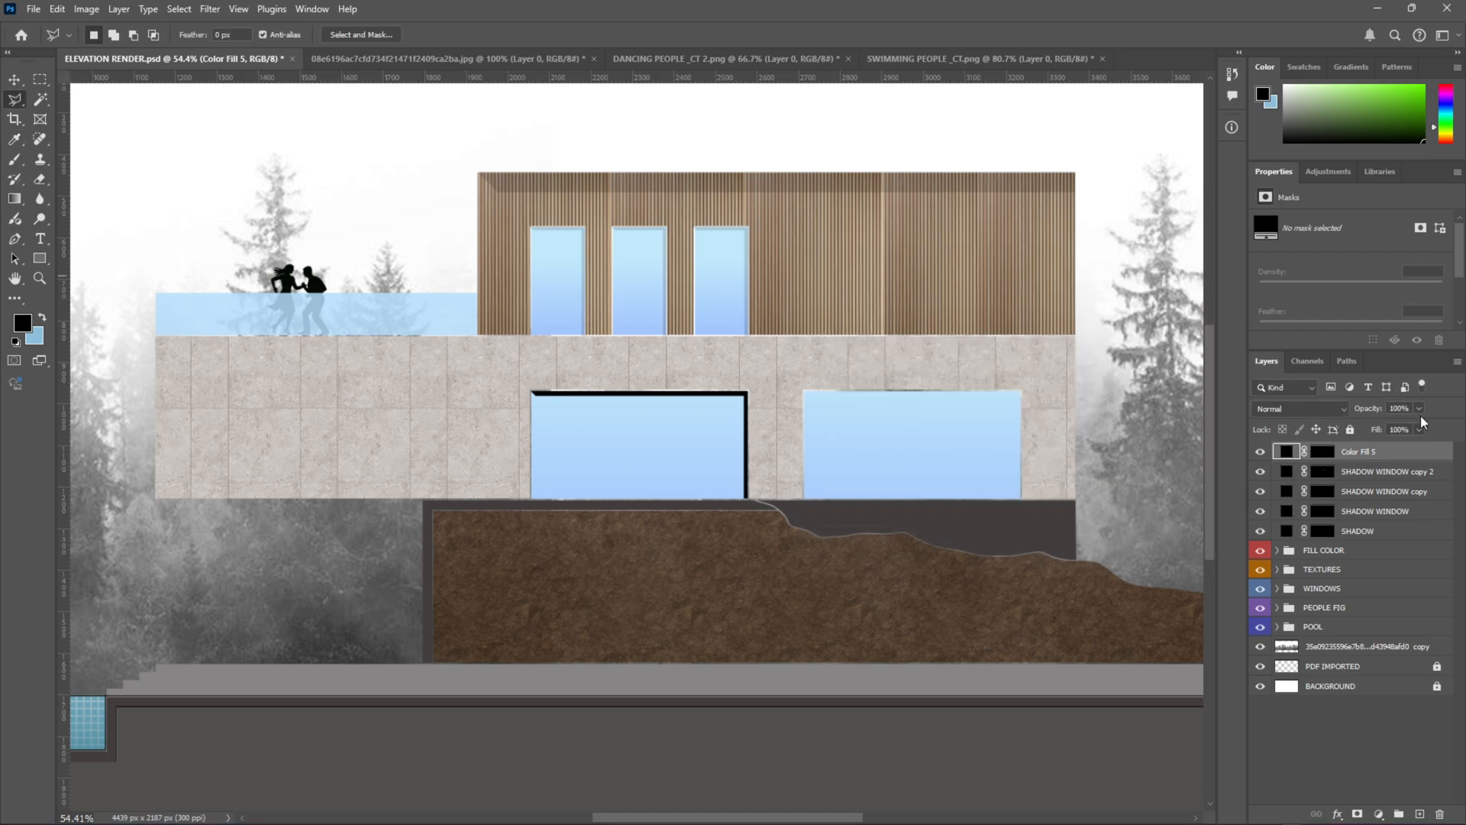
pyautogui.click(1418, 408)
pyautogui.moveTo(1378, 431); pyautogui.dragTo(1363, 431)
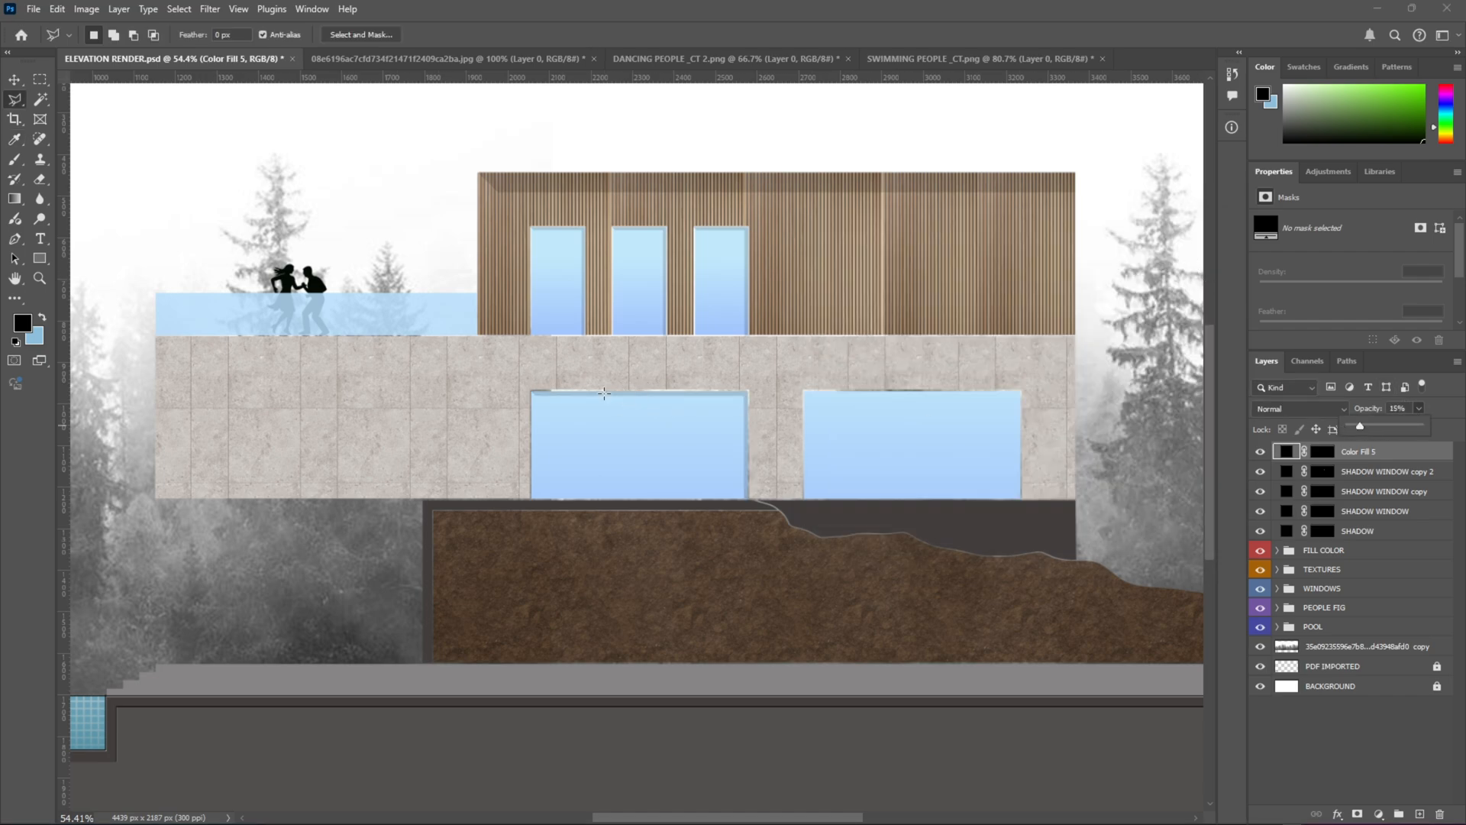
# Step: Duplicate the left lower-floor window's shadow layer and align the copy with the right lower-floor window
pyautogui.click(15, 82)
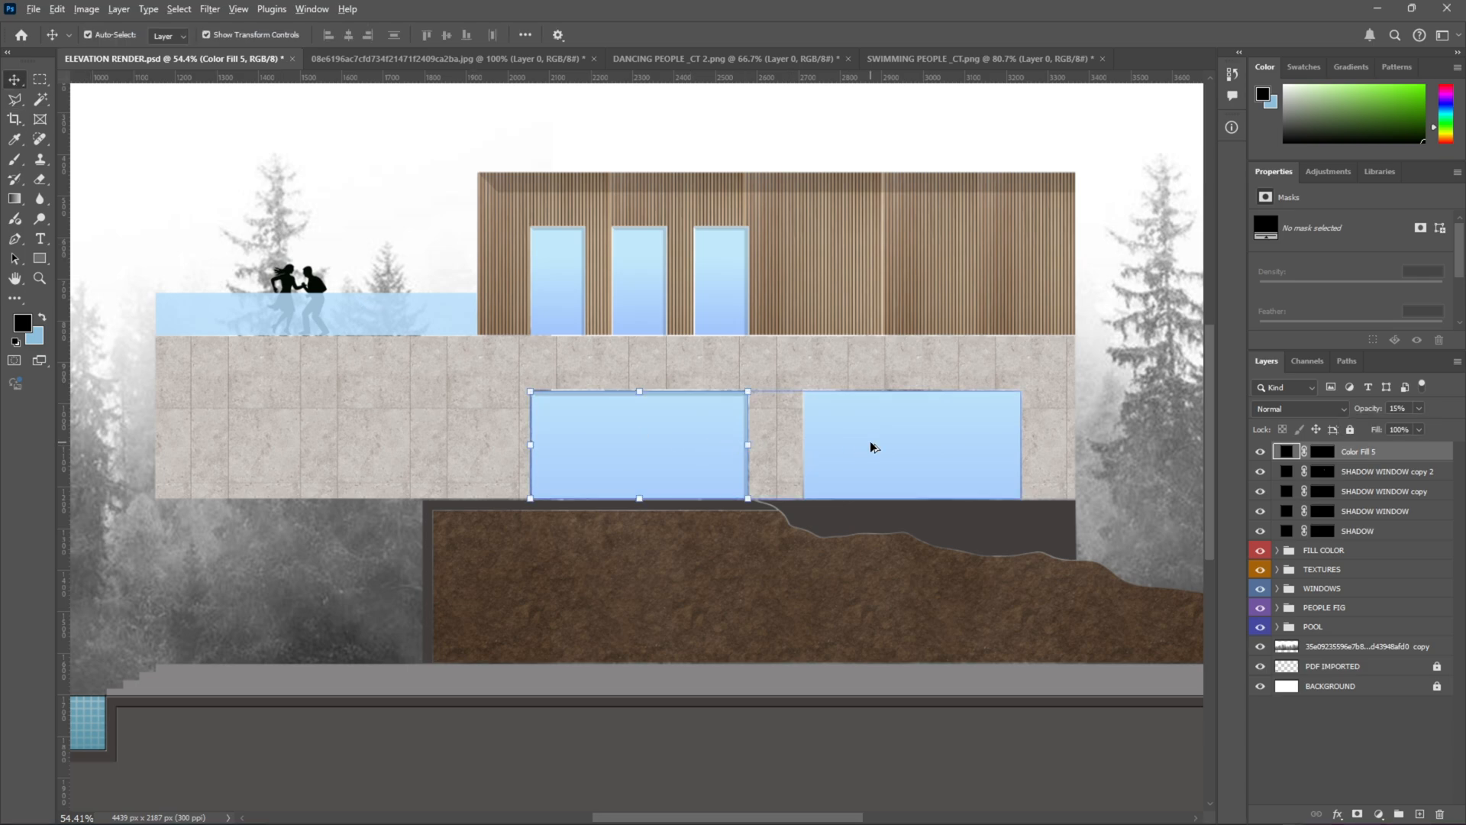
pyautogui.scroll(2, 869, 445)
pyautogui.scroll(5, 860, 344)
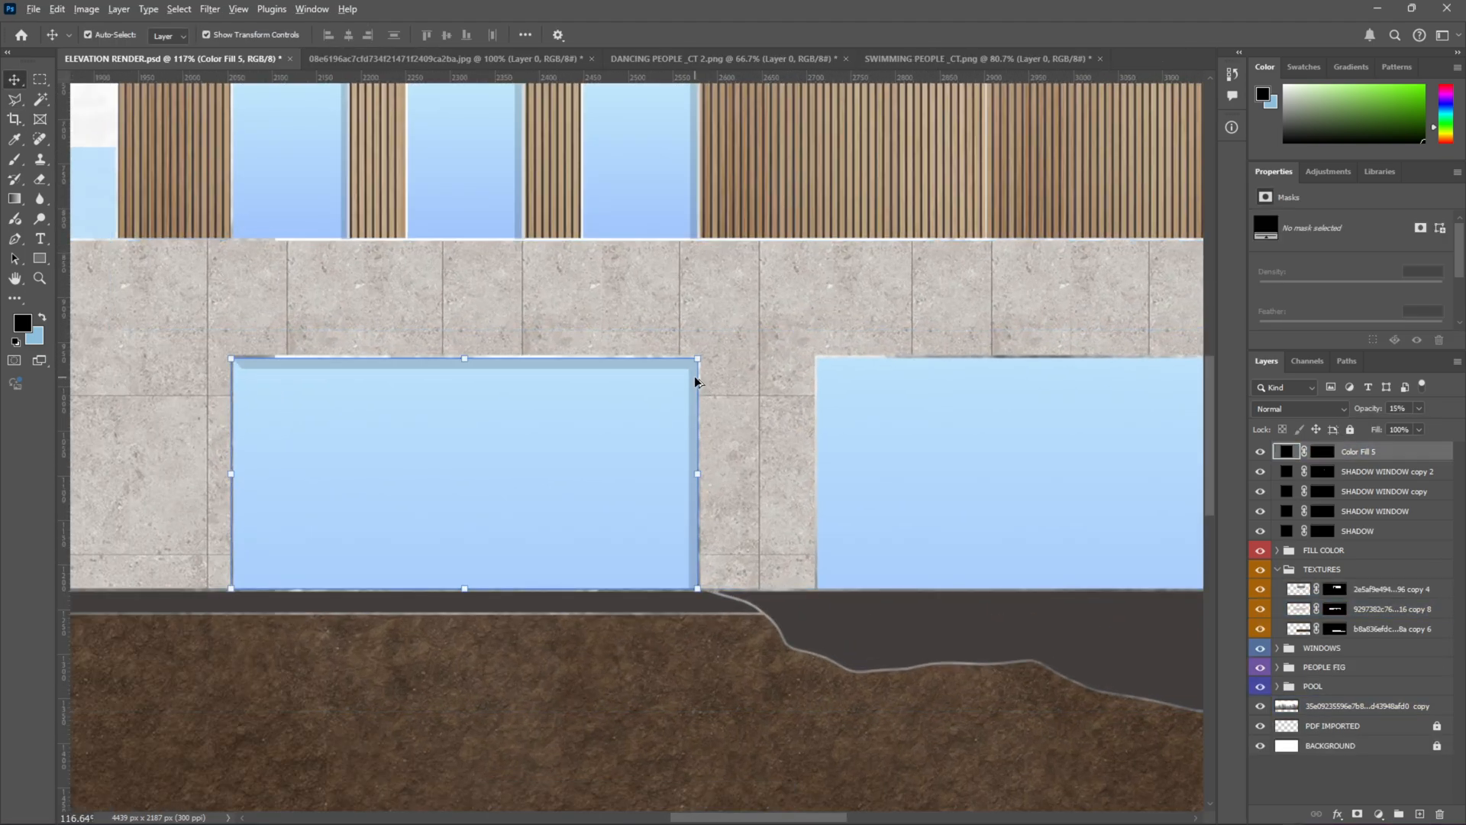
pyautogui.moveTo(695, 381); pyautogui.dragTo(244, 405)
pyautogui.scroll(-4, 871, 409)
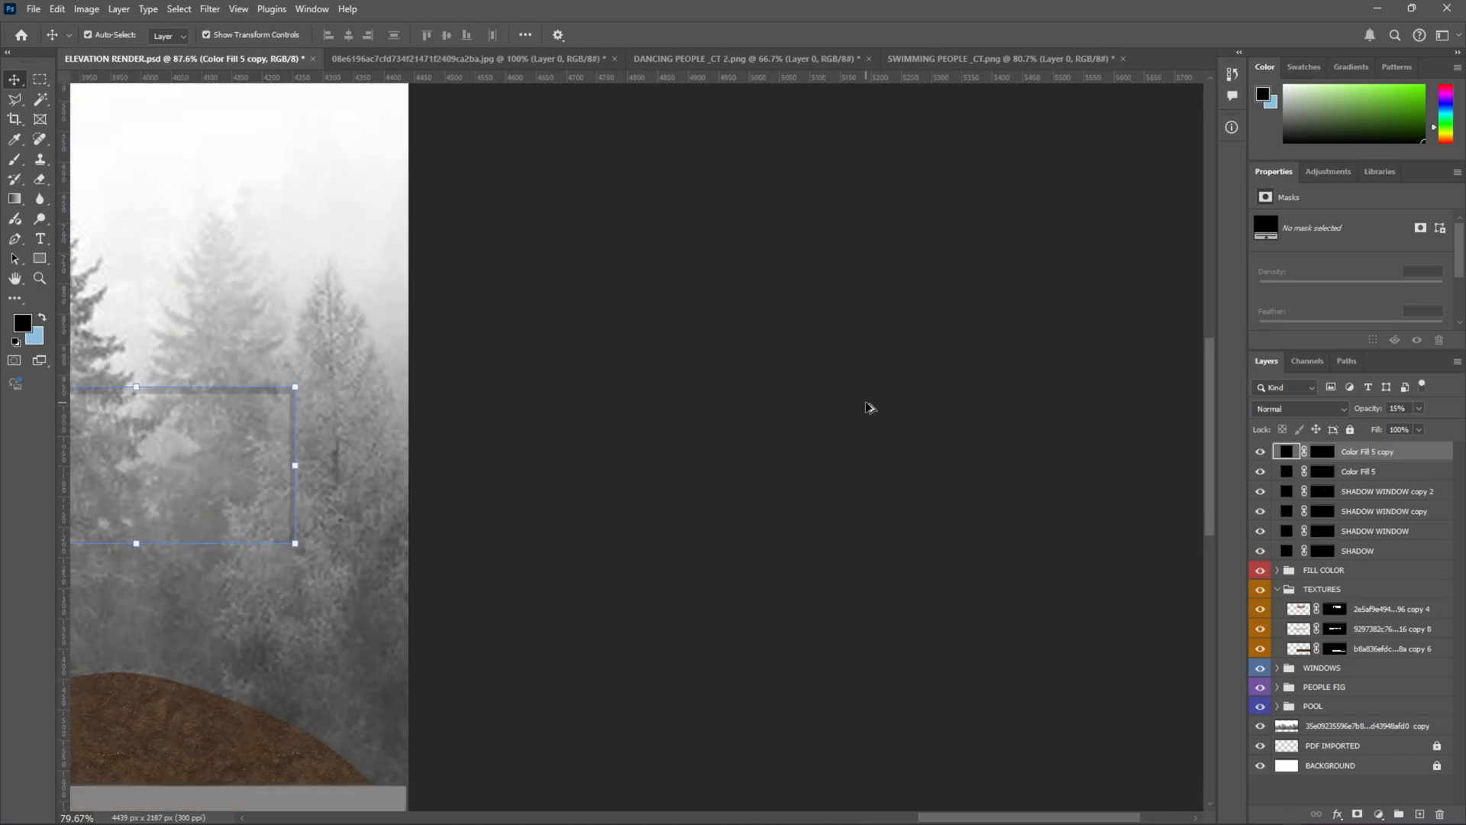
pyautogui.scroll(-2, 848, 413)
pyautogui.scroll(5, 81, 458)
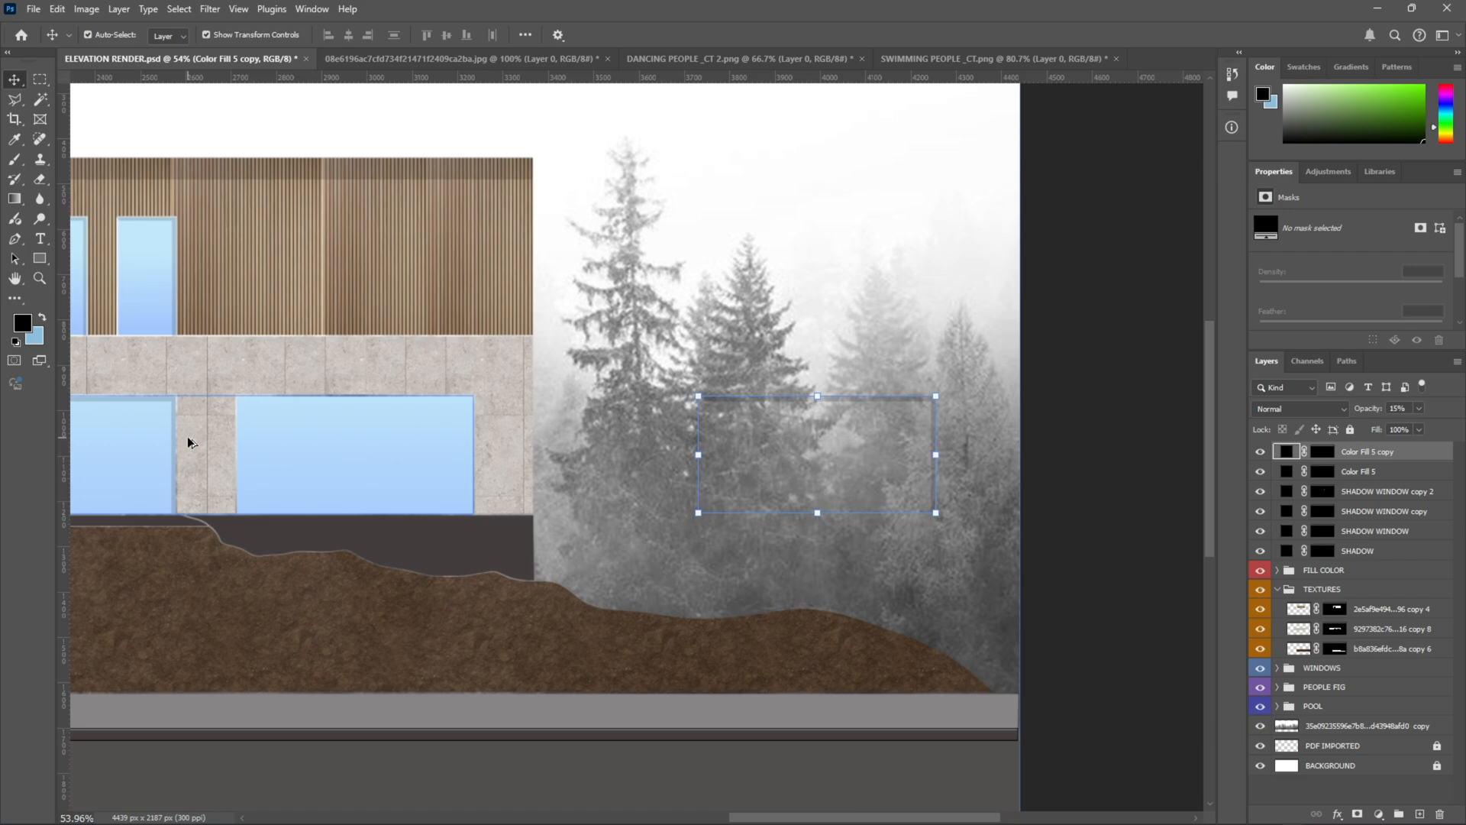
pyautogui.scroll(1, 231, 442)
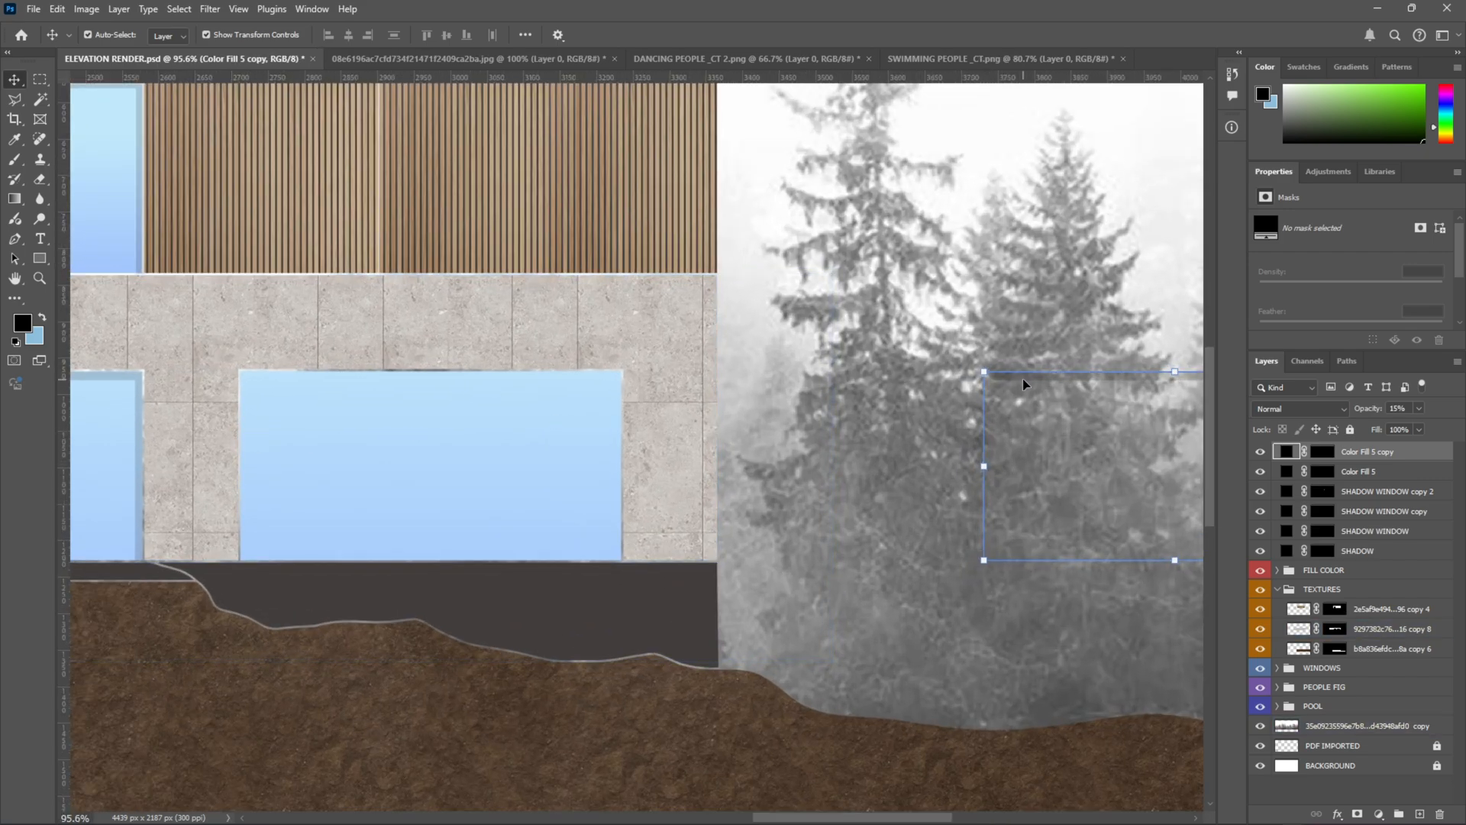
pyautogui.moveTo(1023, 384); pyautogui.dragTo(277, 502)
pyautogui.click(845, 435)
pyautogui.scroll(-1, 847, 440)
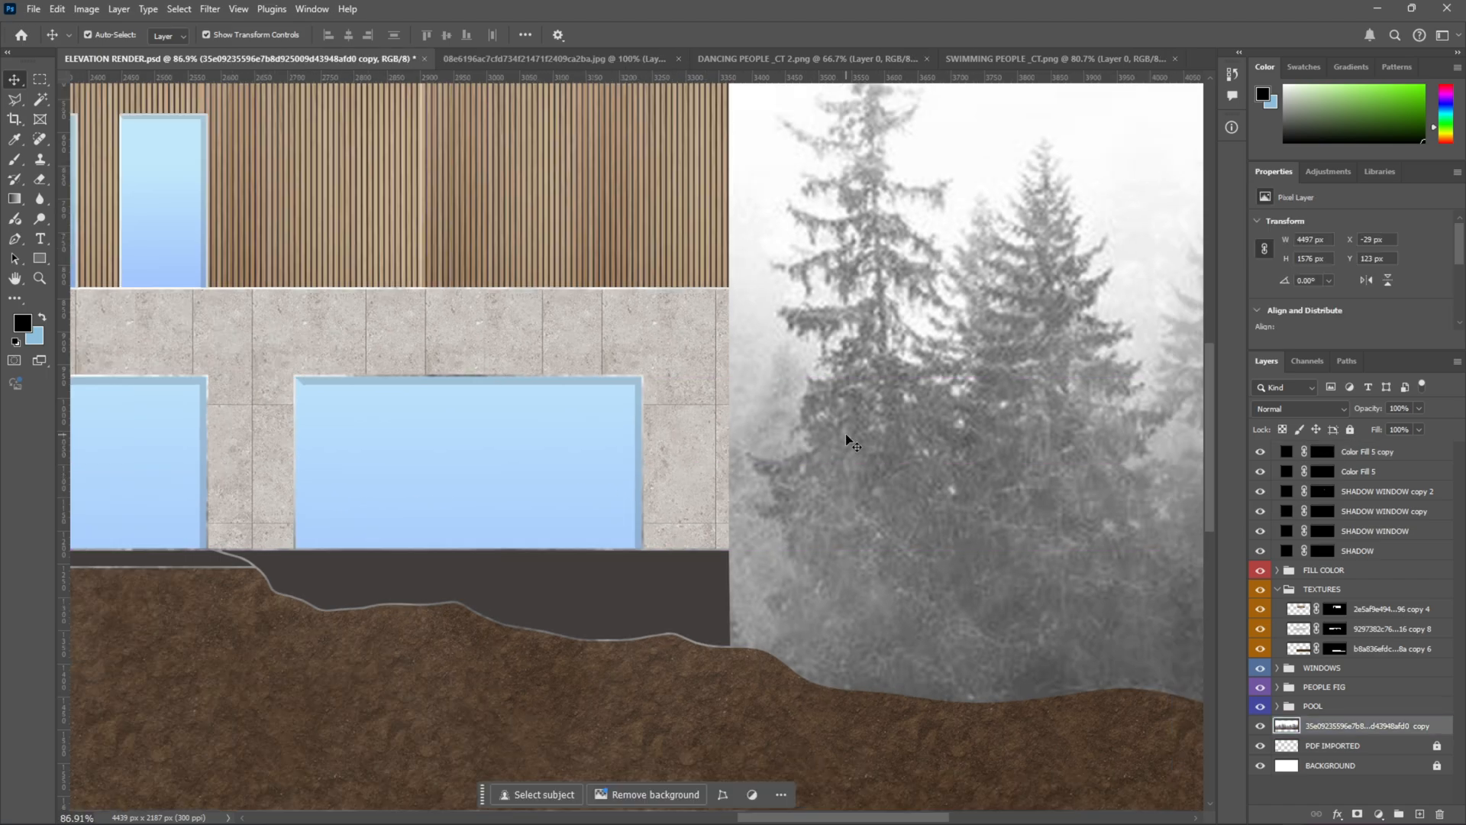
# Step: Unlock the PDF IMPORTED layer and move it to the top of the layer stack, above all shadows
pyautogui.scroll(-8, 846, 439)
pyautogui.scroll(8, 394, 420)
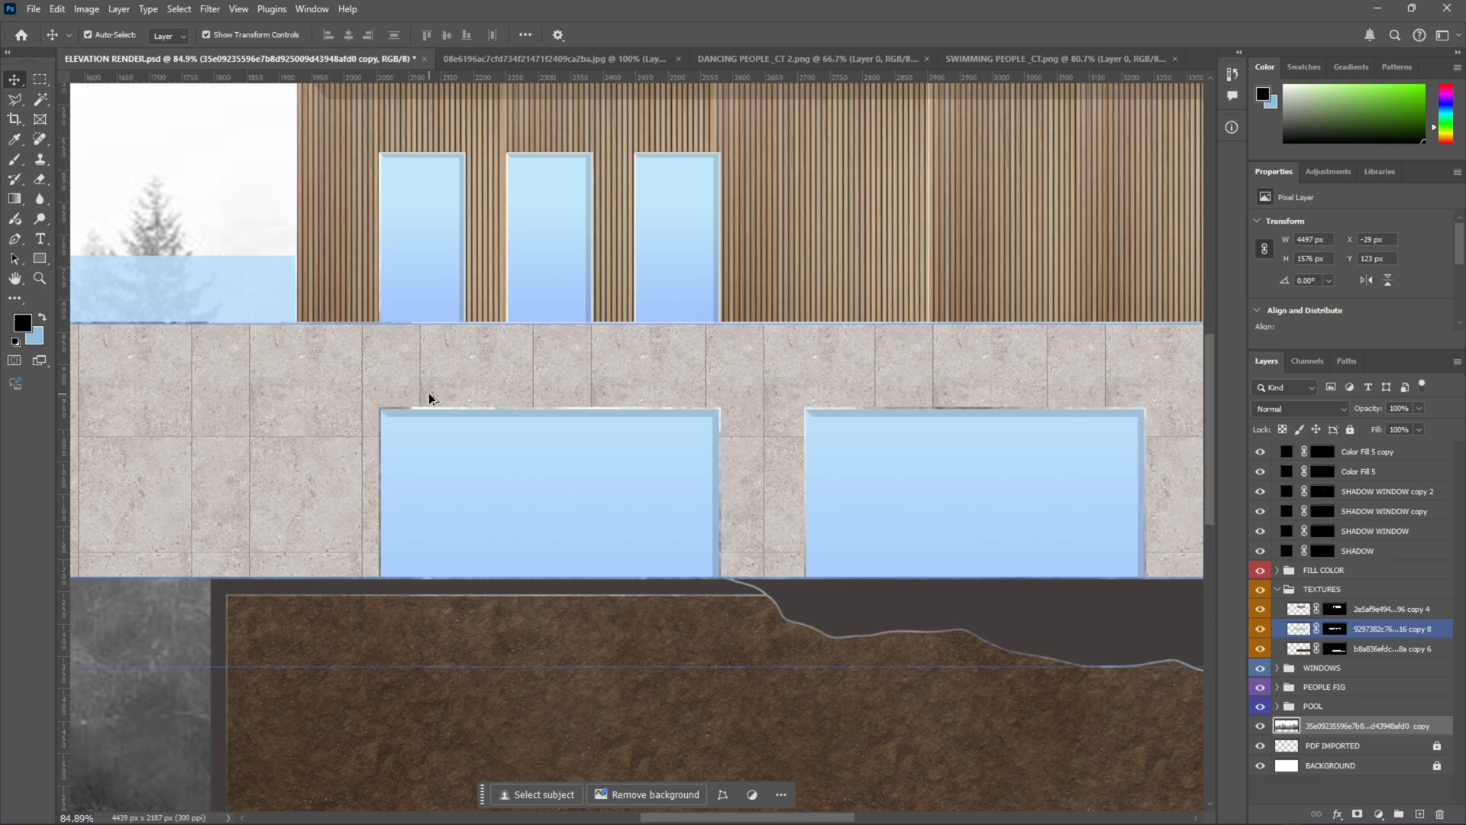
pyautogui.scroll(2, 429, 398)
pyautogui.scroll(-4, 464, 415)
pyautogui.click(1383, 749)
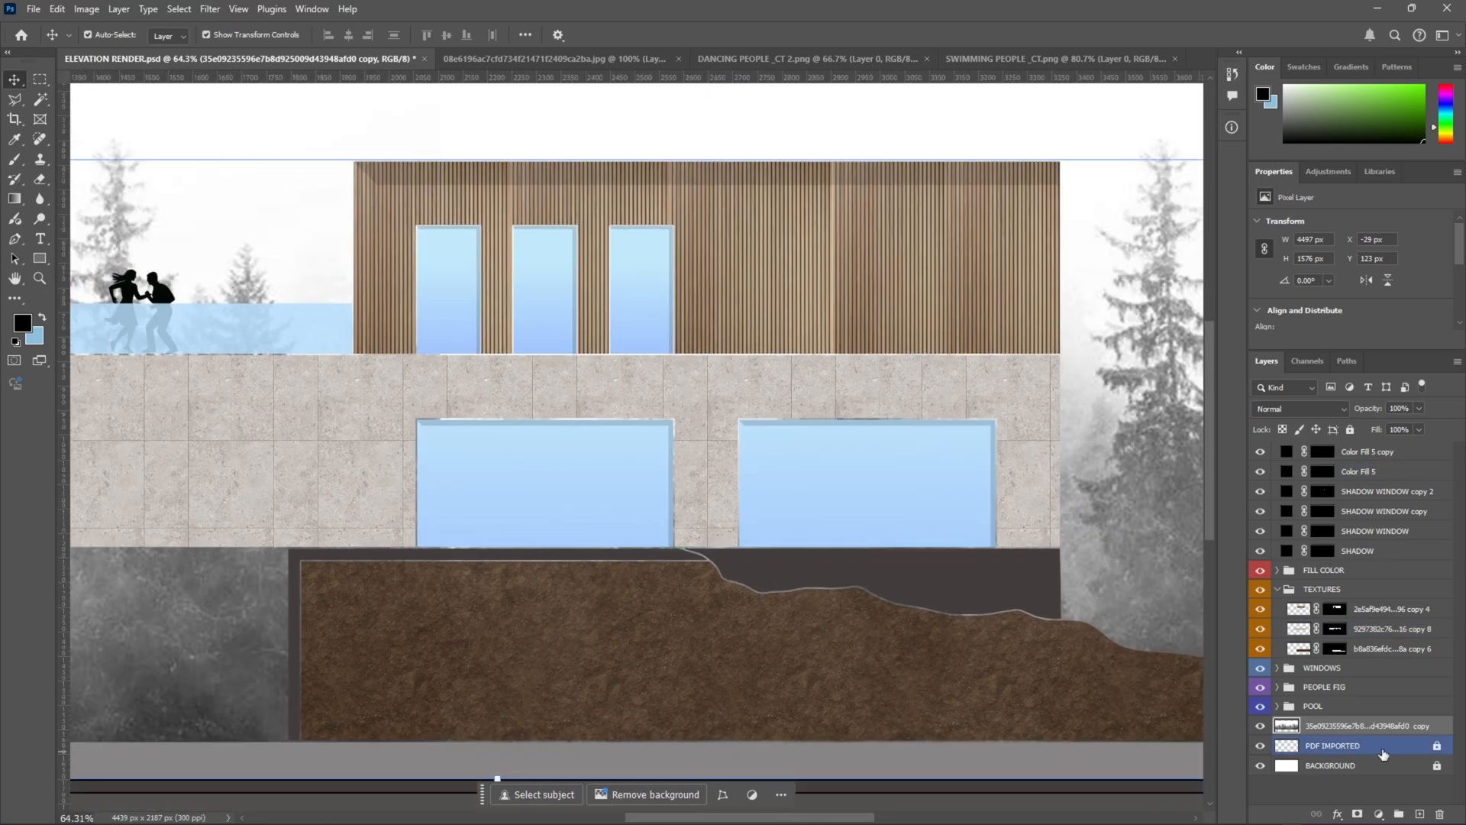
pyautogui.click(1436, 747)
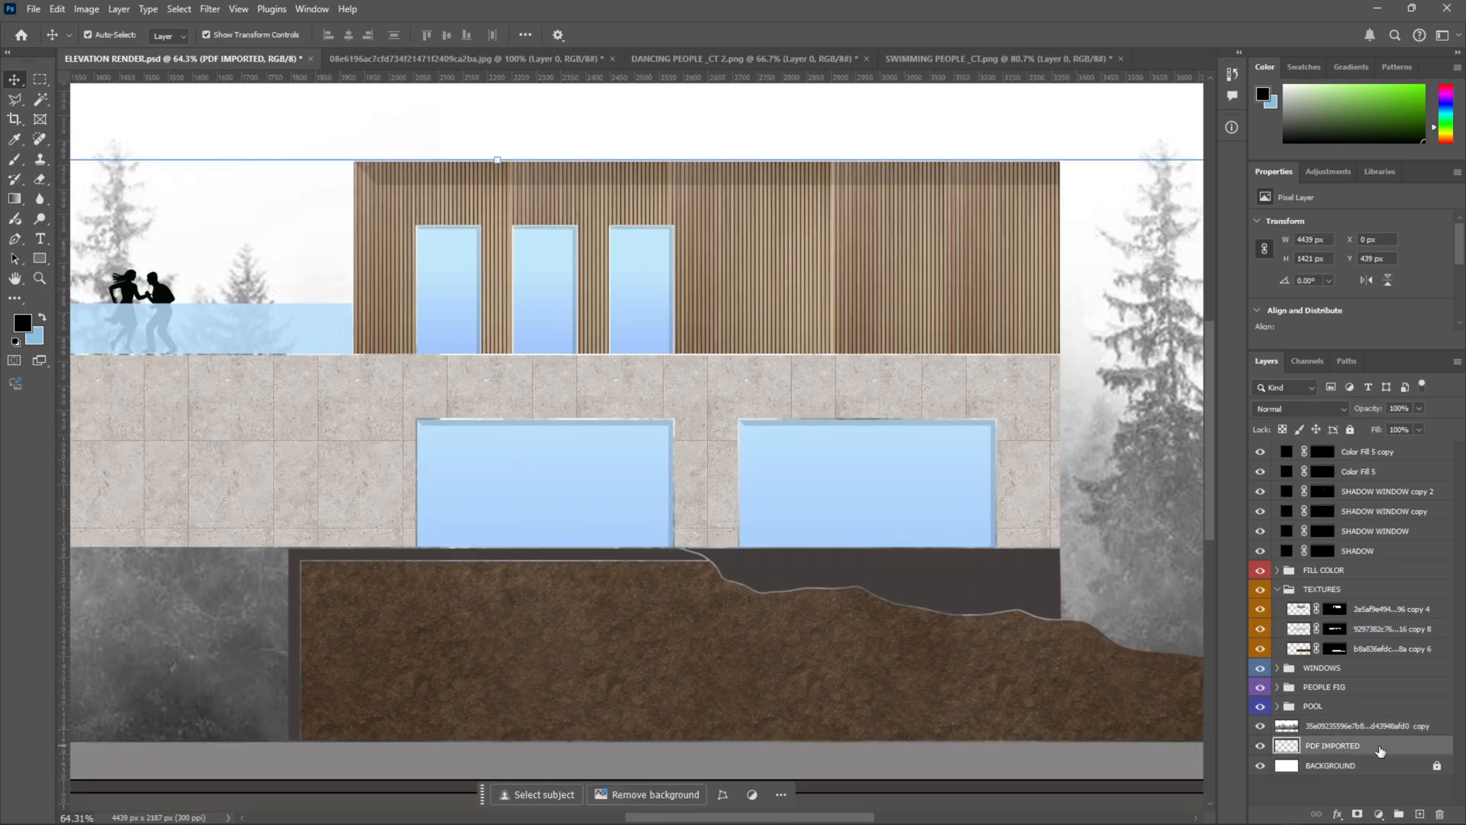
pyautogui.moveTo(1343, 750); pyautogui.dragTo(1354, 447)
pyautogui.scroll(-5, 823, 491)
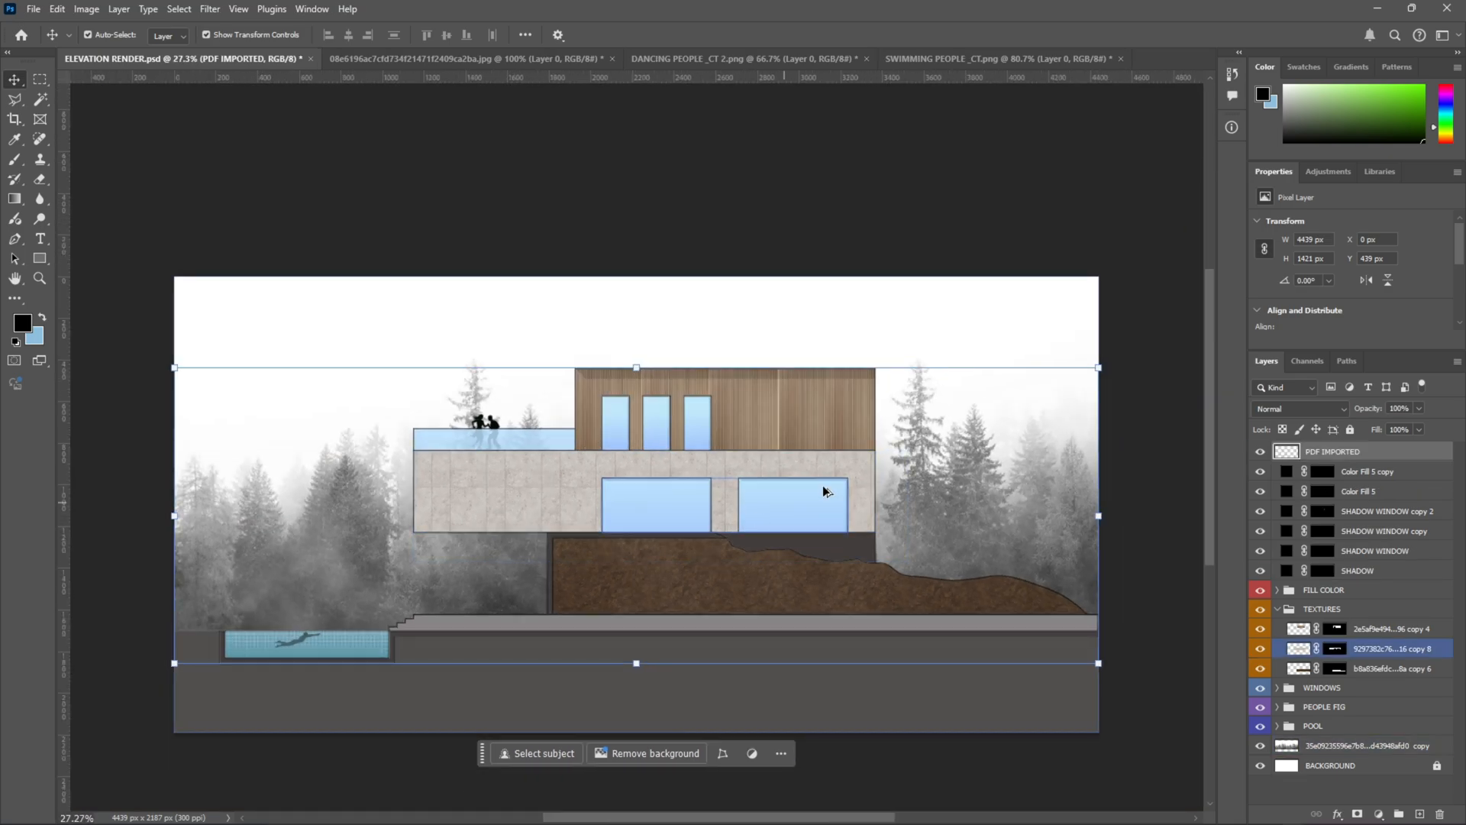
pyautogui.click(1151, 281)
# Step: Examine the black outlines over the windows, cladding, concrete and ground, both close up and across the whole elevation
pyautogui.scroll(6, 611, 462)
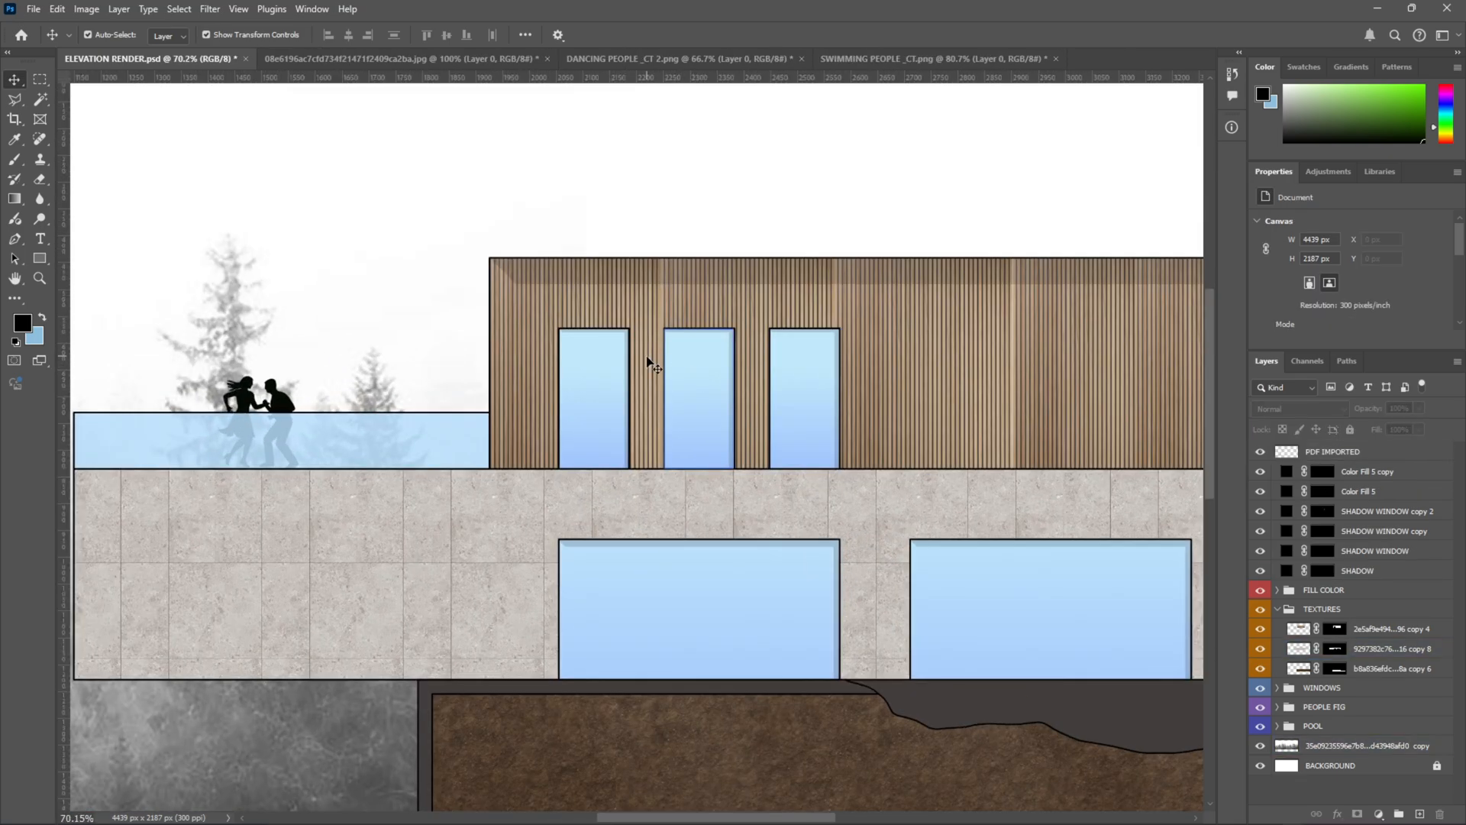
pyautogui.click(647, 361)
pyautogui.scroll(-4, 592, 425)
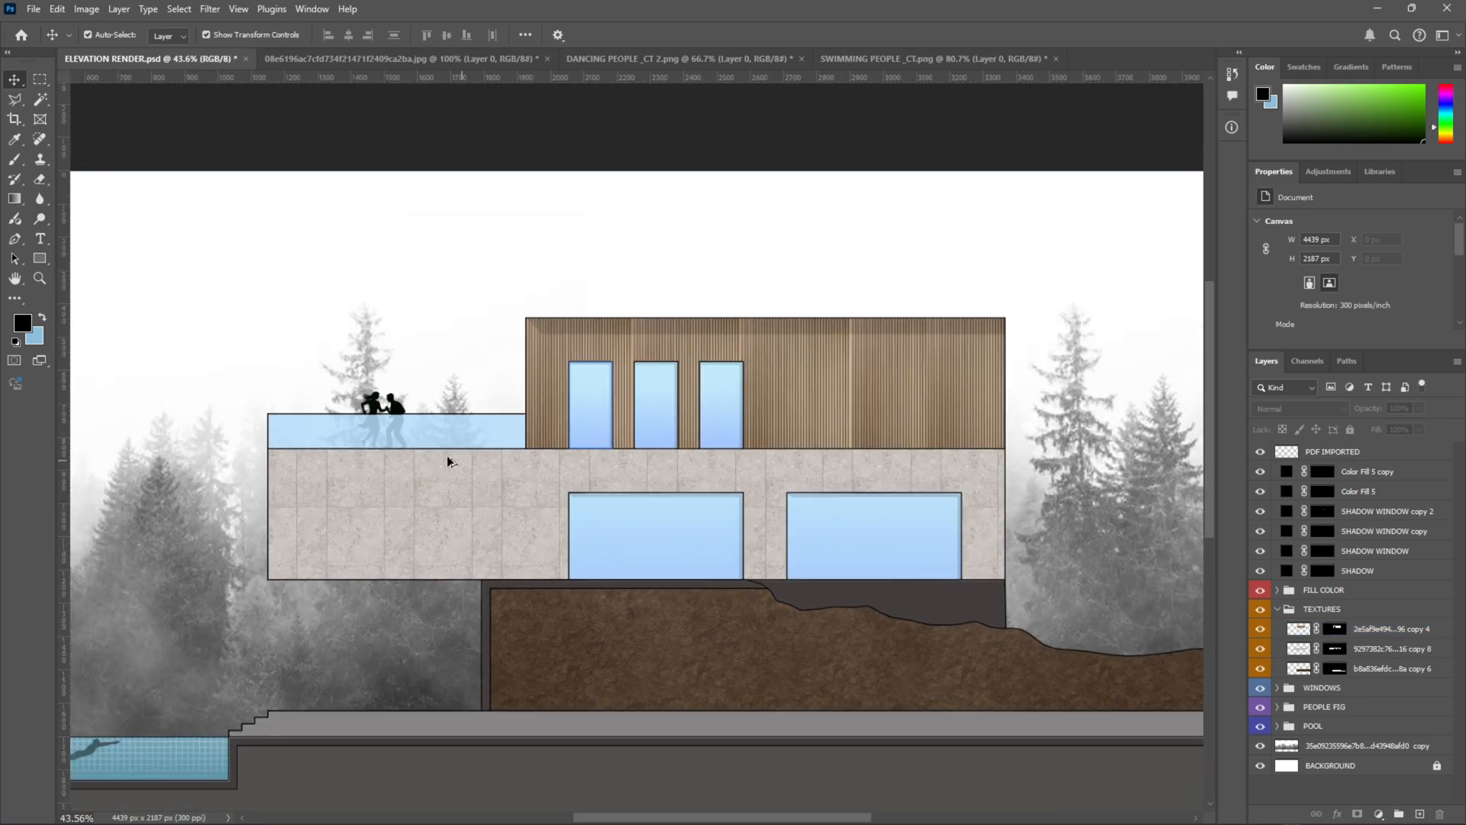
pyautogui.scroll(-3, 674, 505)
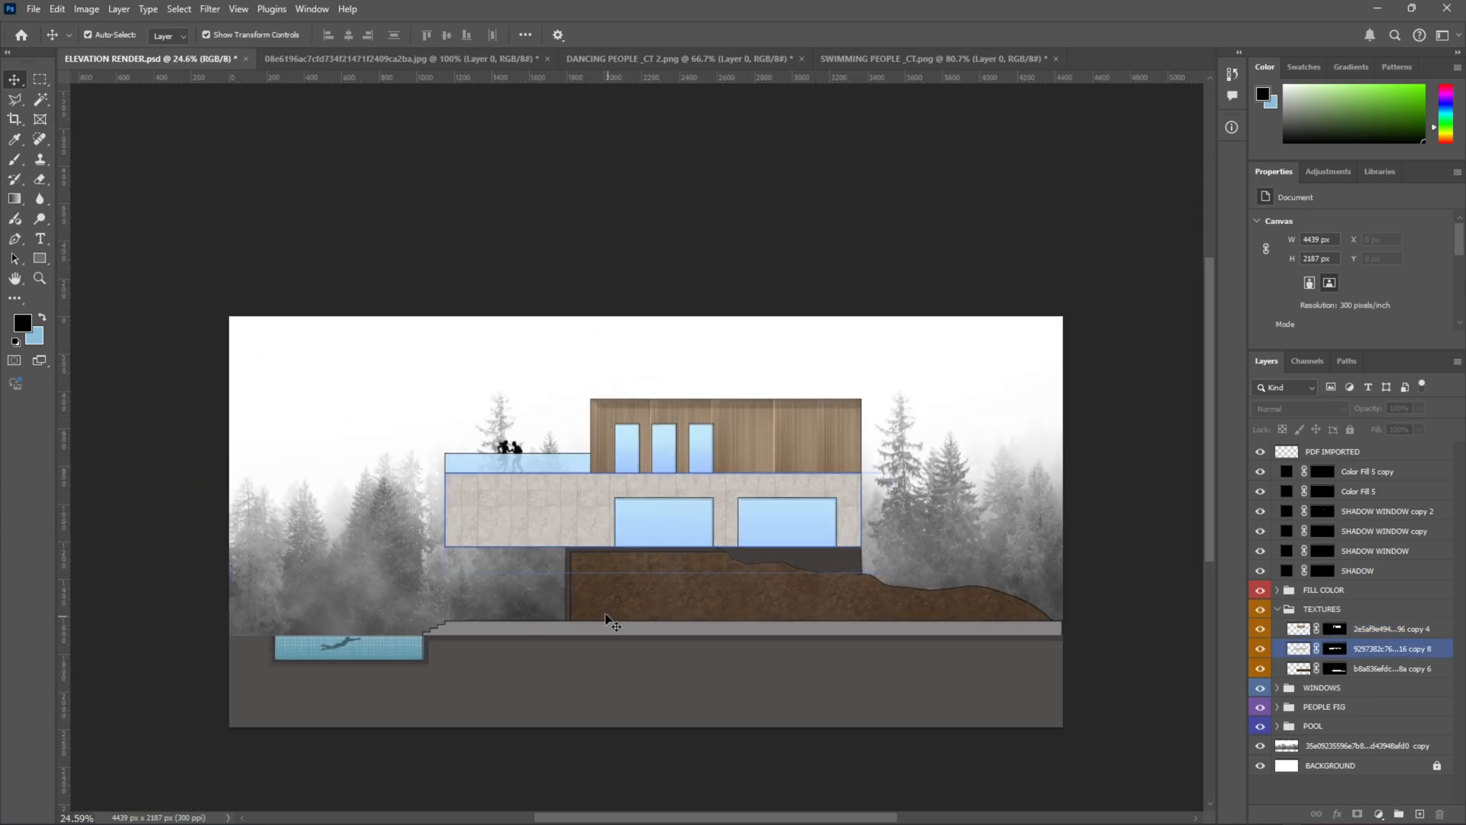
pyautogui.click(641, 617)
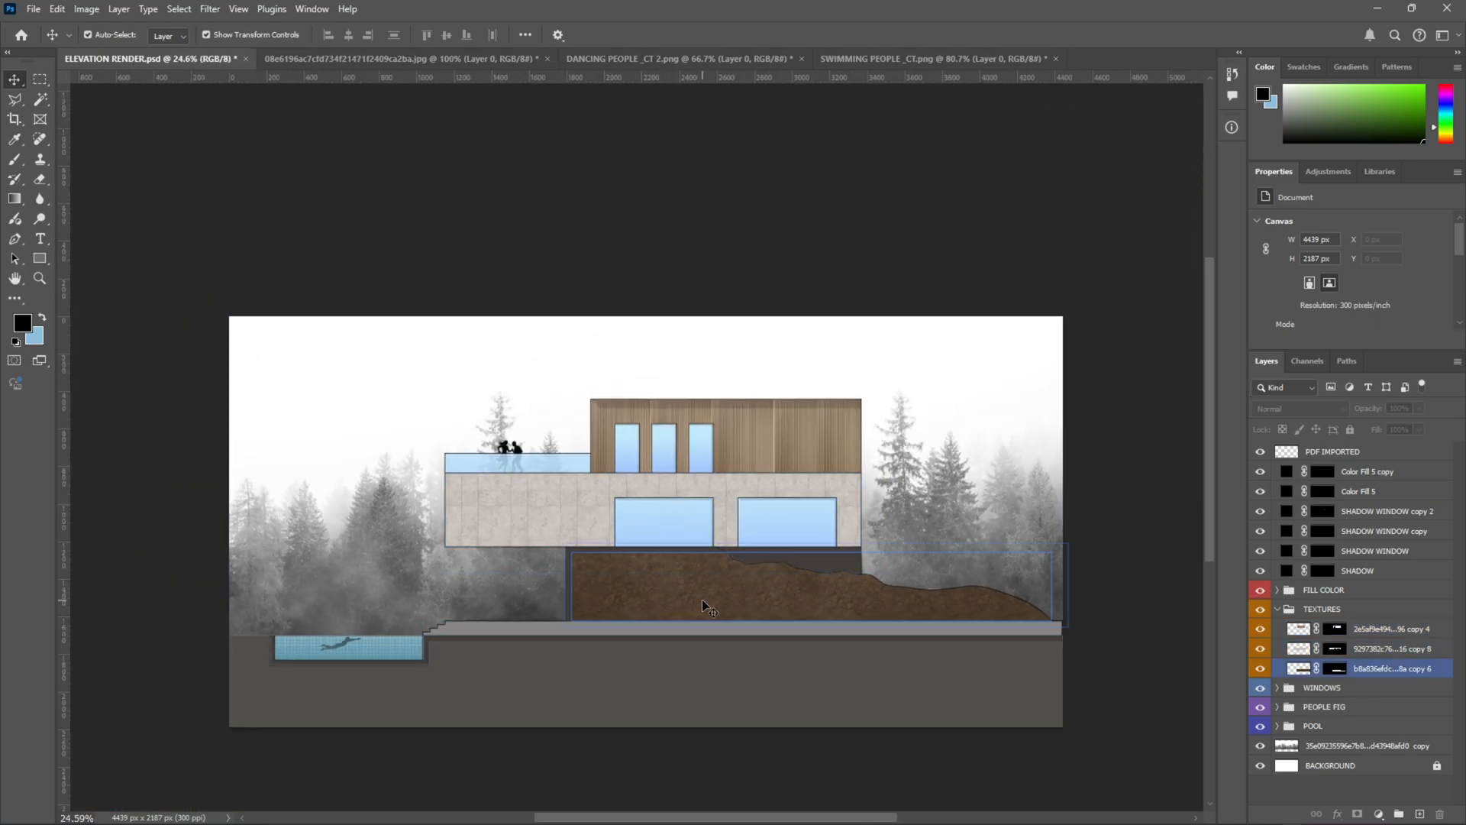
pyautogui.scroll(5, 729, 538)
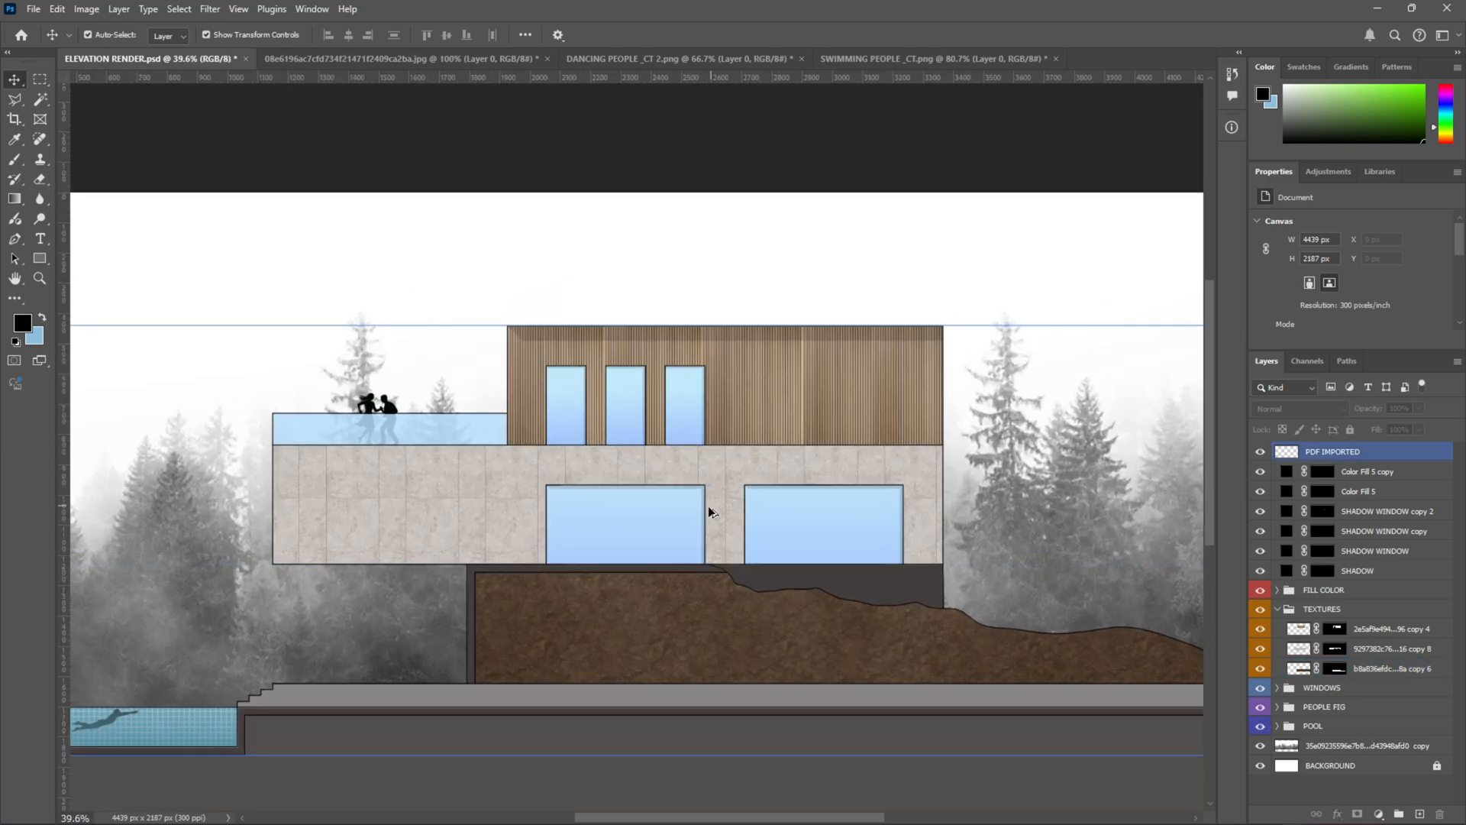
pyautogui.scroll(-5, 712, 511)
pyautogui.scroll(8, 611, 519)
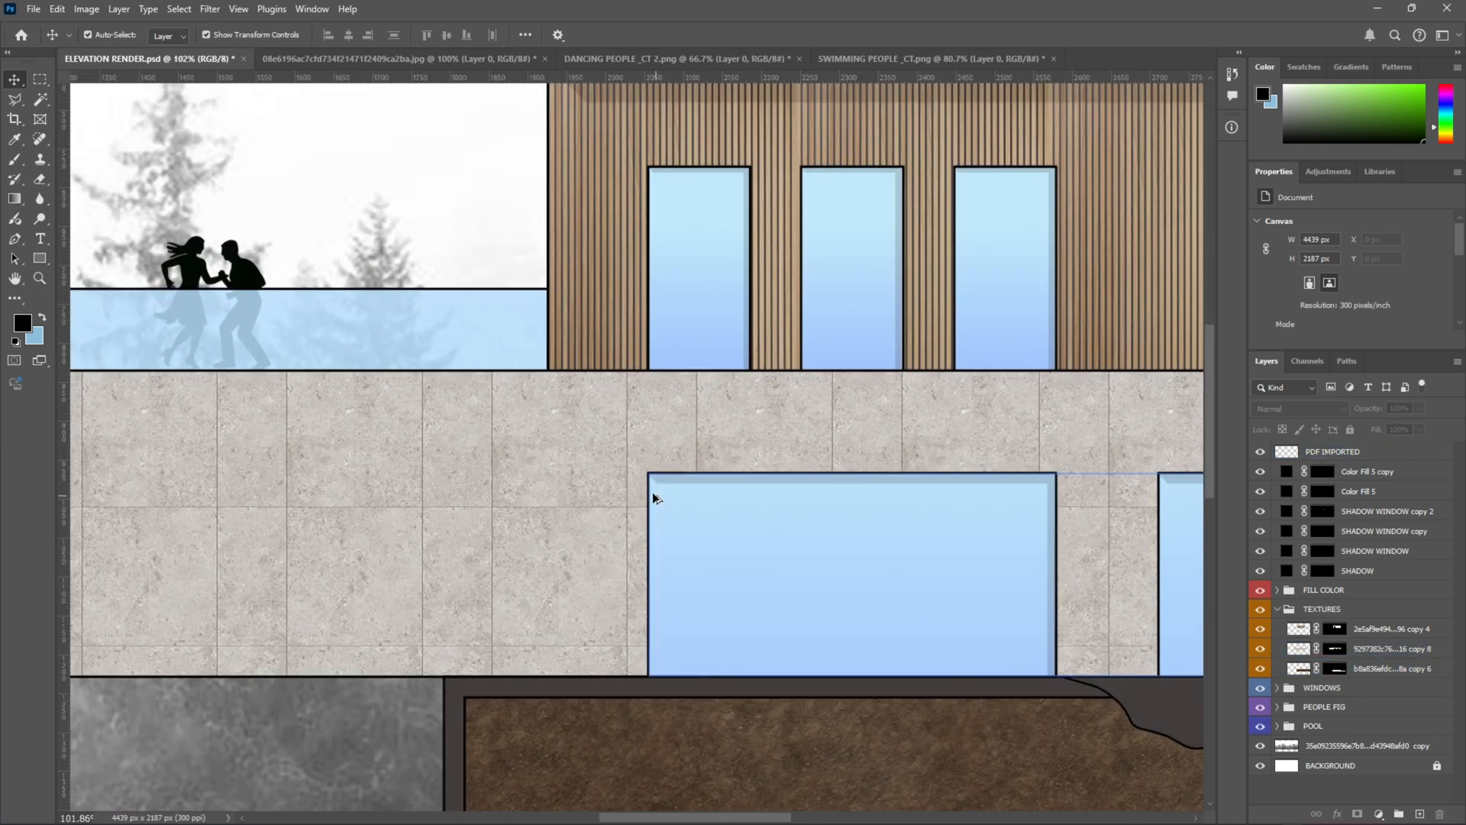
# Step: Add a medium grey Solid Color fill layer directly above the PDF IMPORTED layer
pyautogui.click(1317, 455)
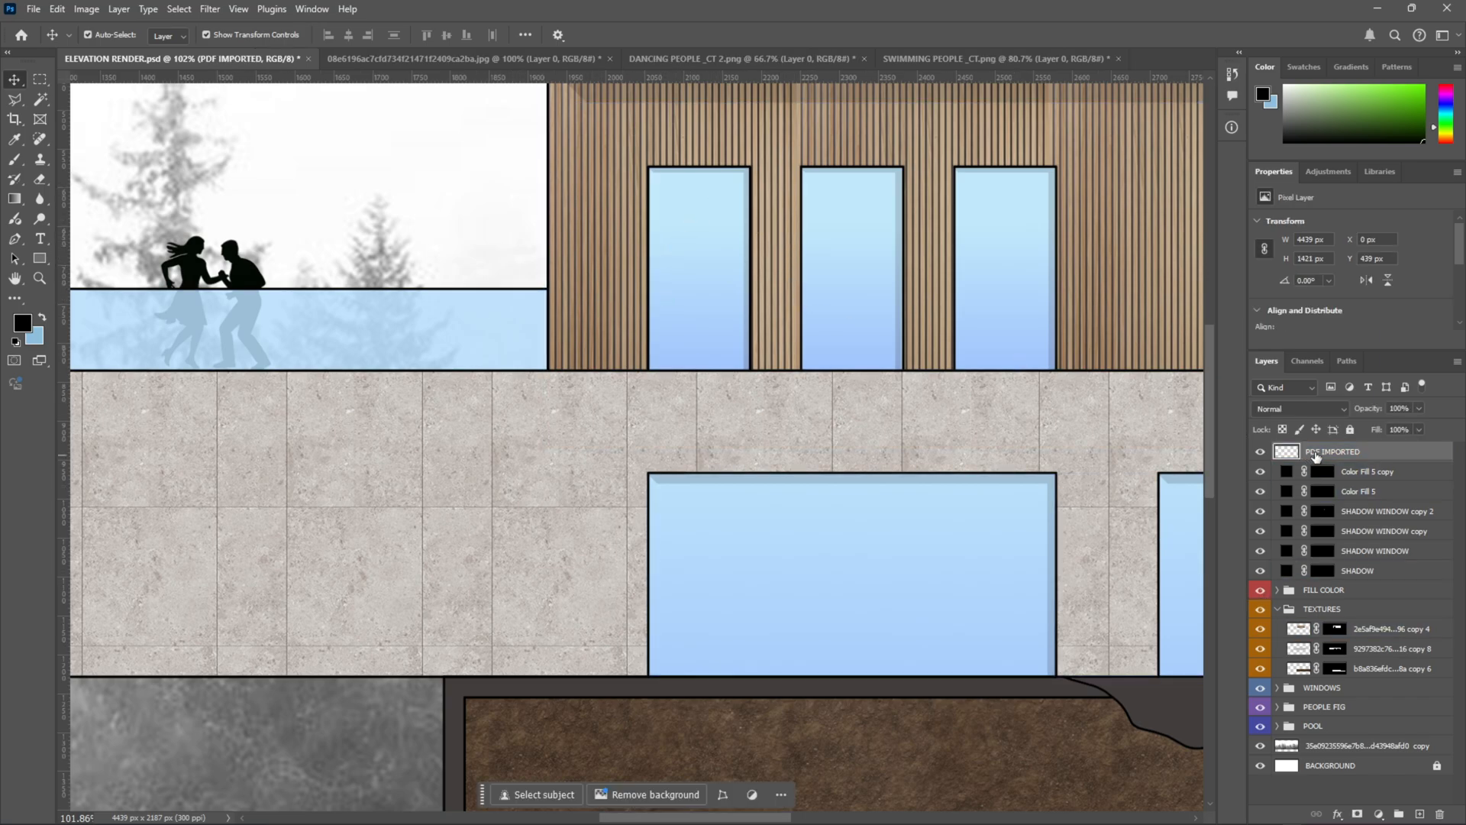
pyautogui.click(1378, 814)
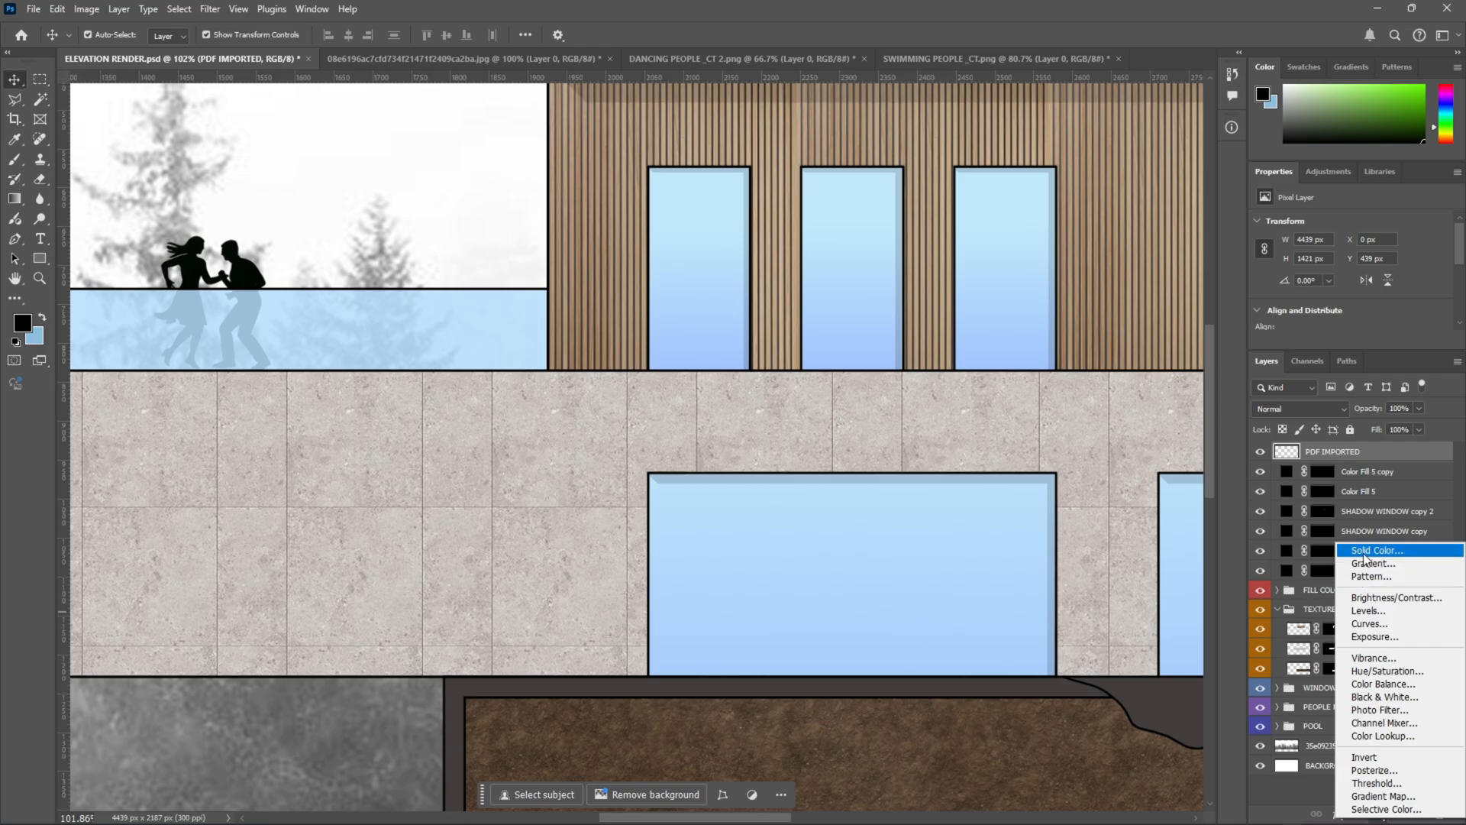
pyautogui.click(1364, 554)
pyautogui.click(808, 376)
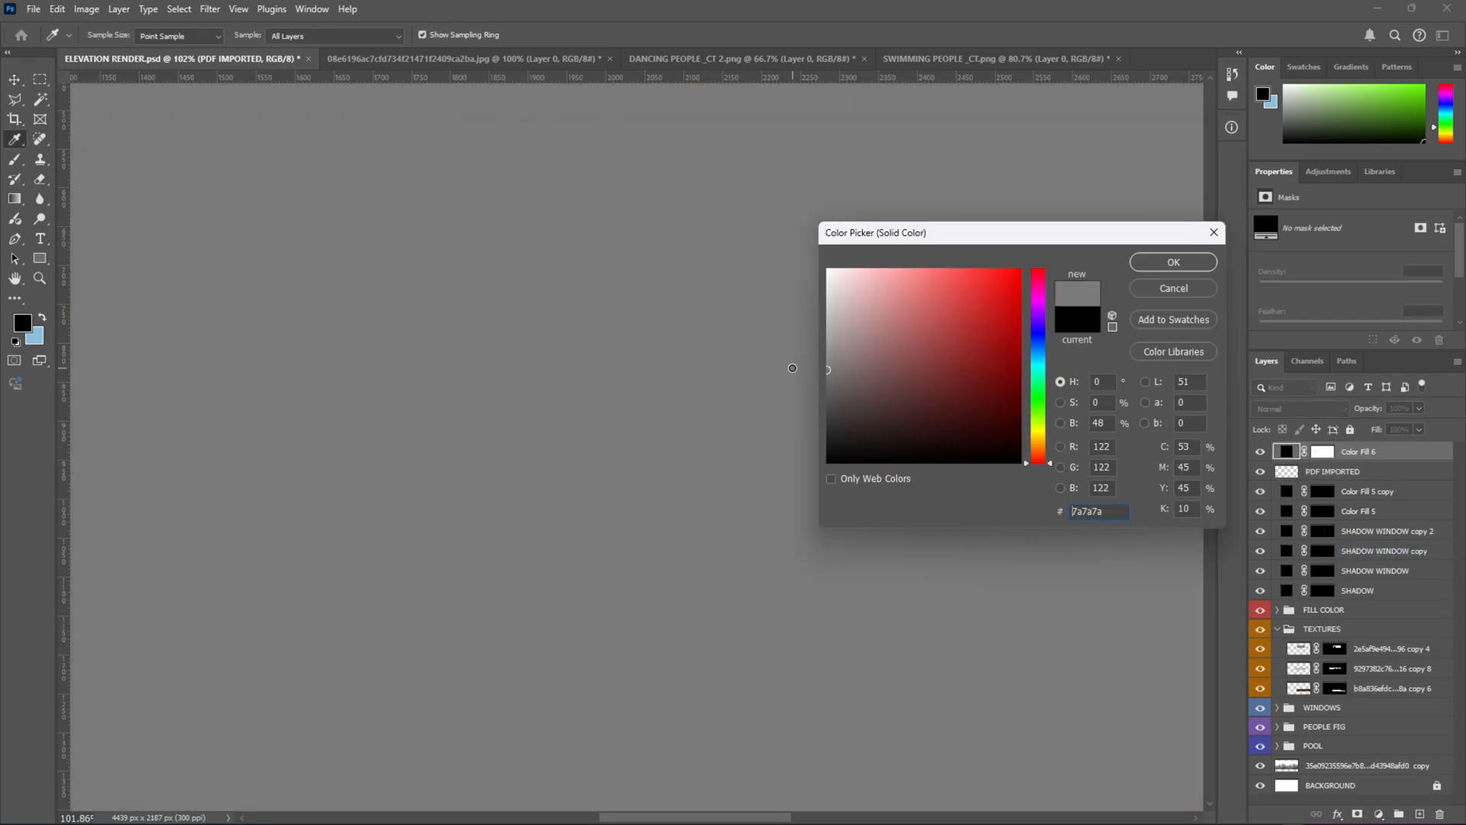
pyautogui.moveTo(793, 368); pyautogui.dragTo(783, 357)
pyautogui.click(1171, 262)
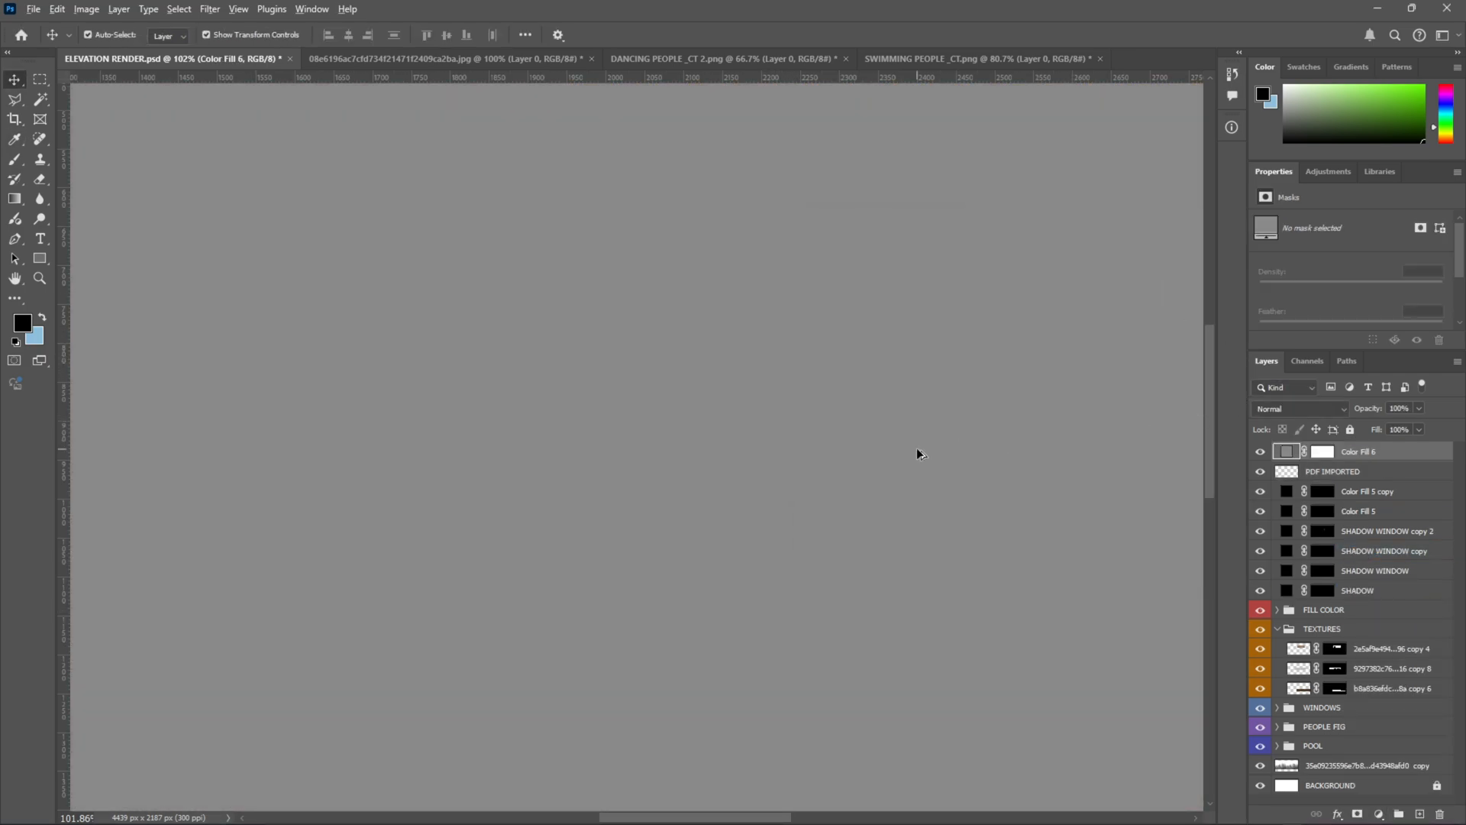
# Step: Clip the grey fill layer to the PDF IMPORTED layer so that only the line work takes its colour
pyautogui.scroll(-6, 772, 484)
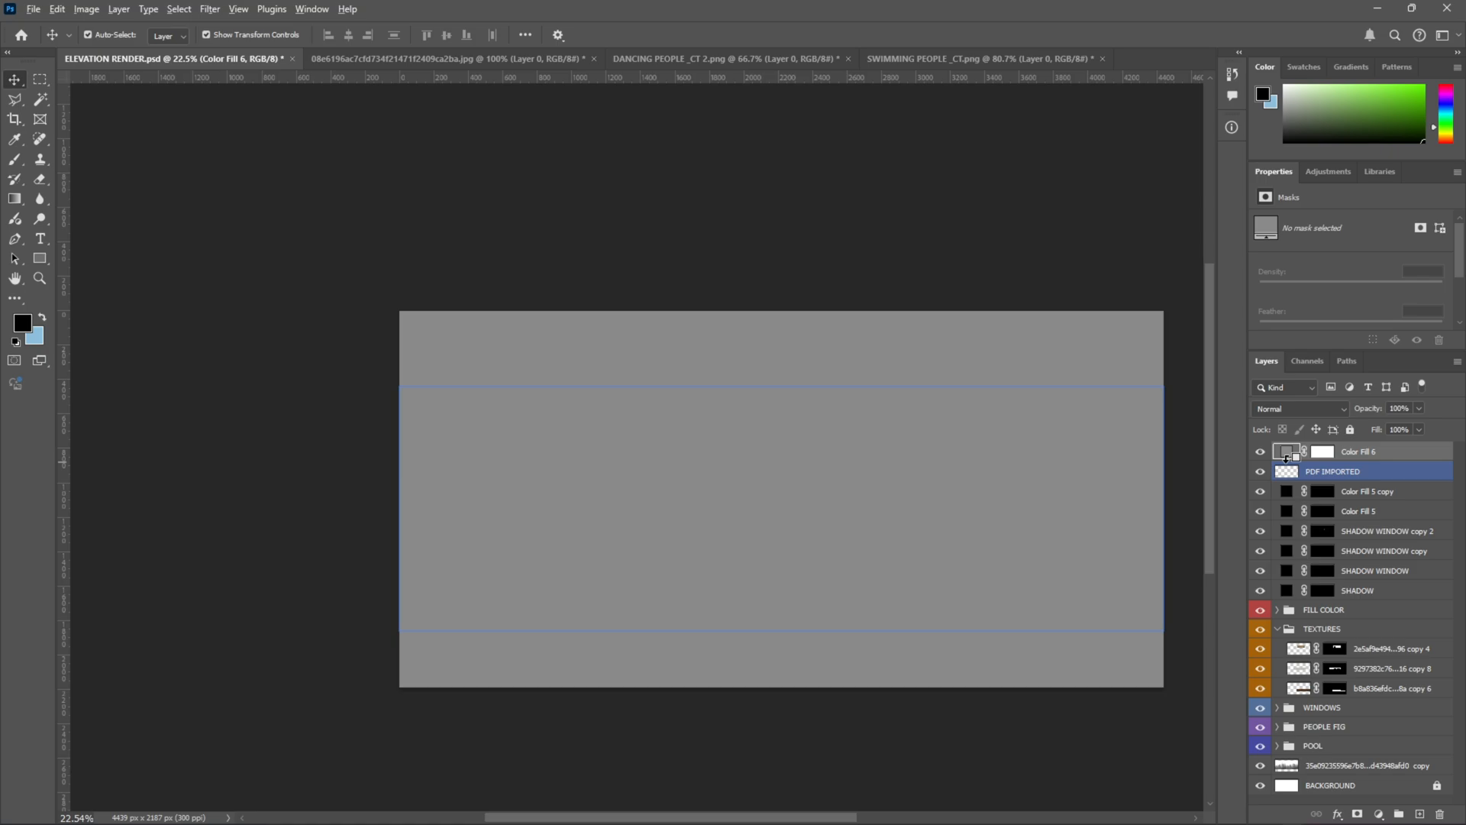
pyautogui.keyDown('alt'); pyautogui.click(1287, 460); pyautogui.keyUp('alt')
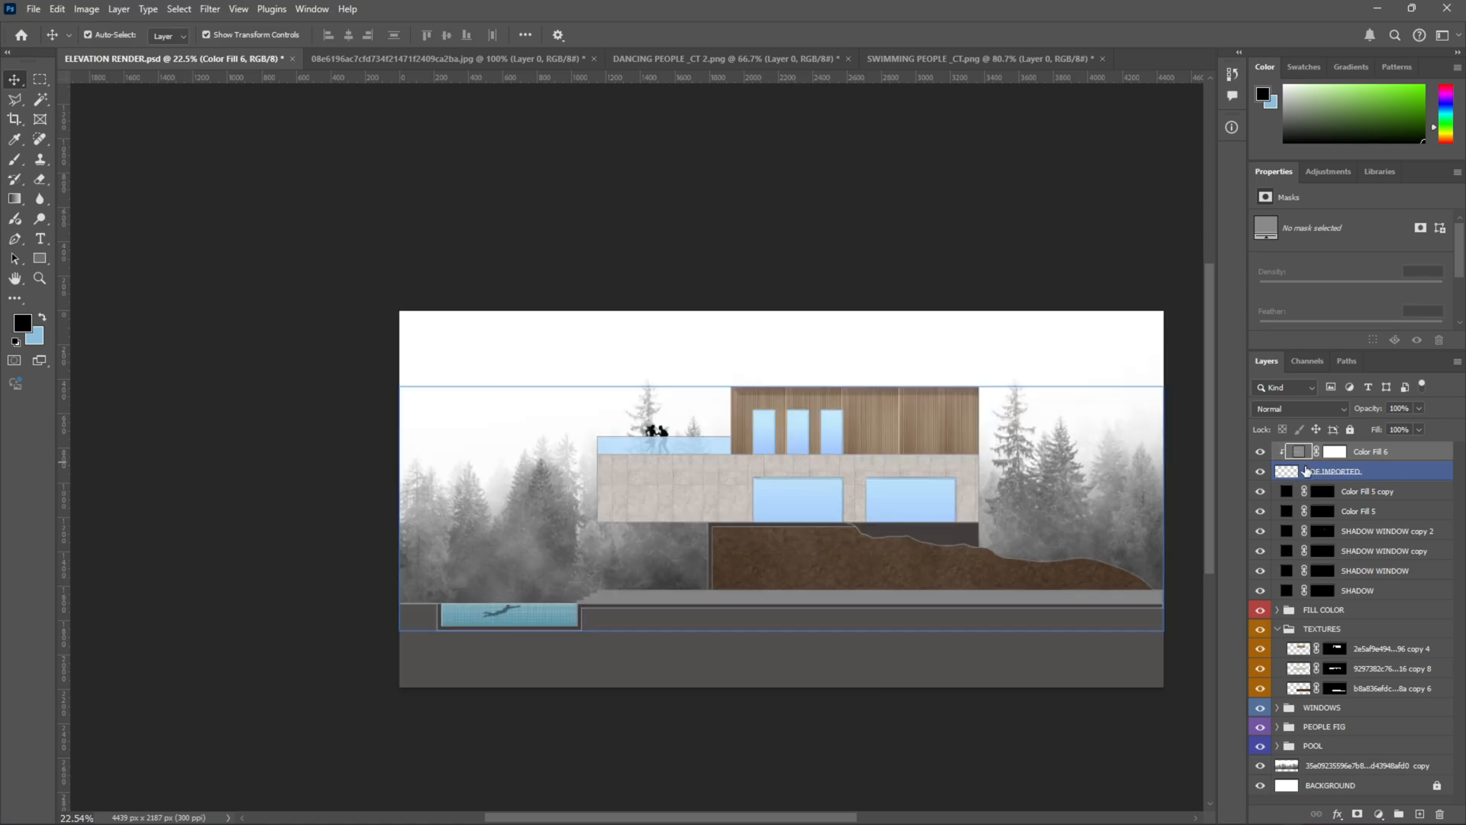
pyautogui.scroll(10, 725, 458)
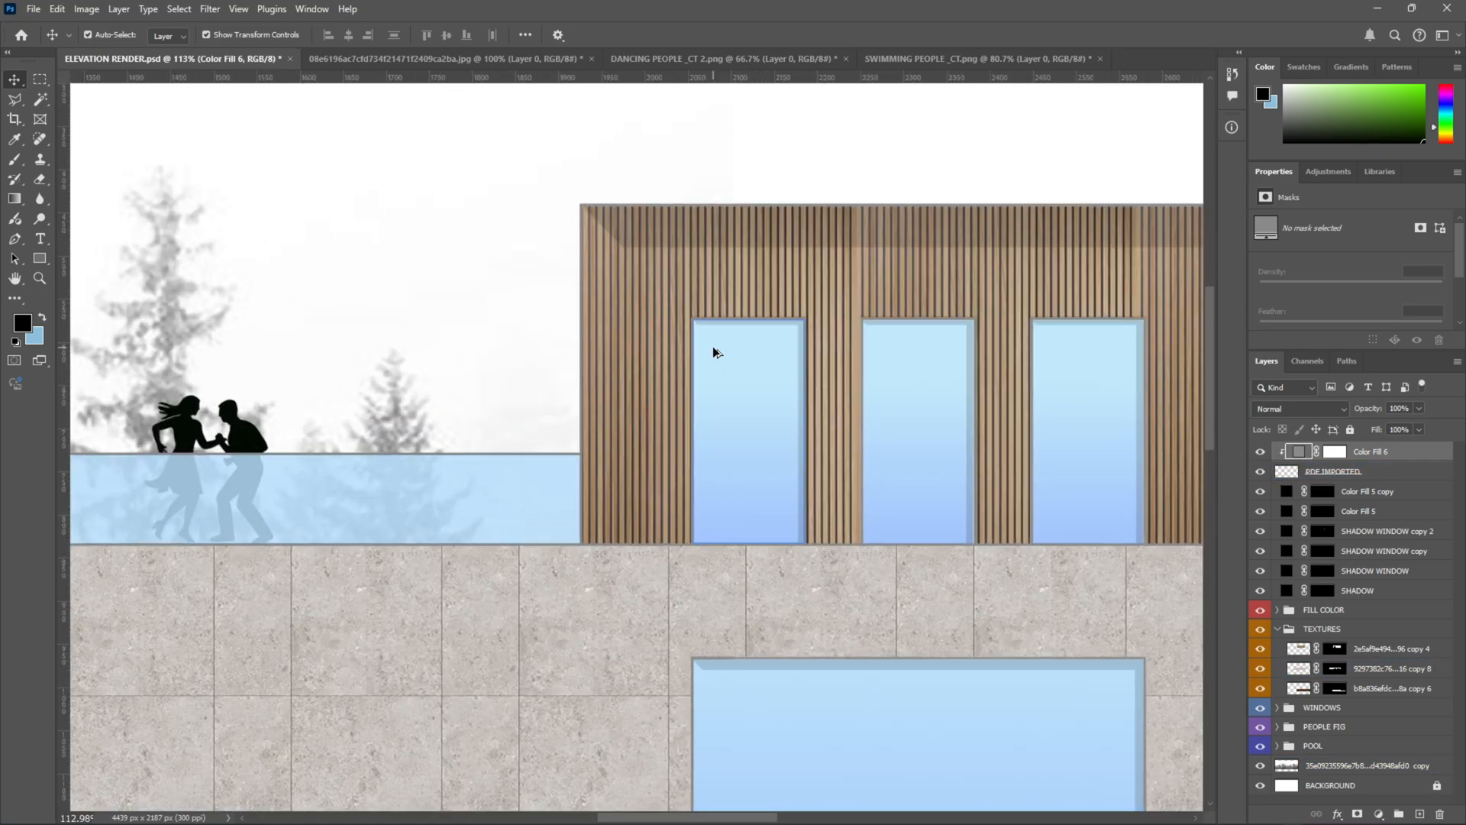
pyautogui.scroll(5, 710, 347)
pyautogui.scroll(-3, 697, 321)
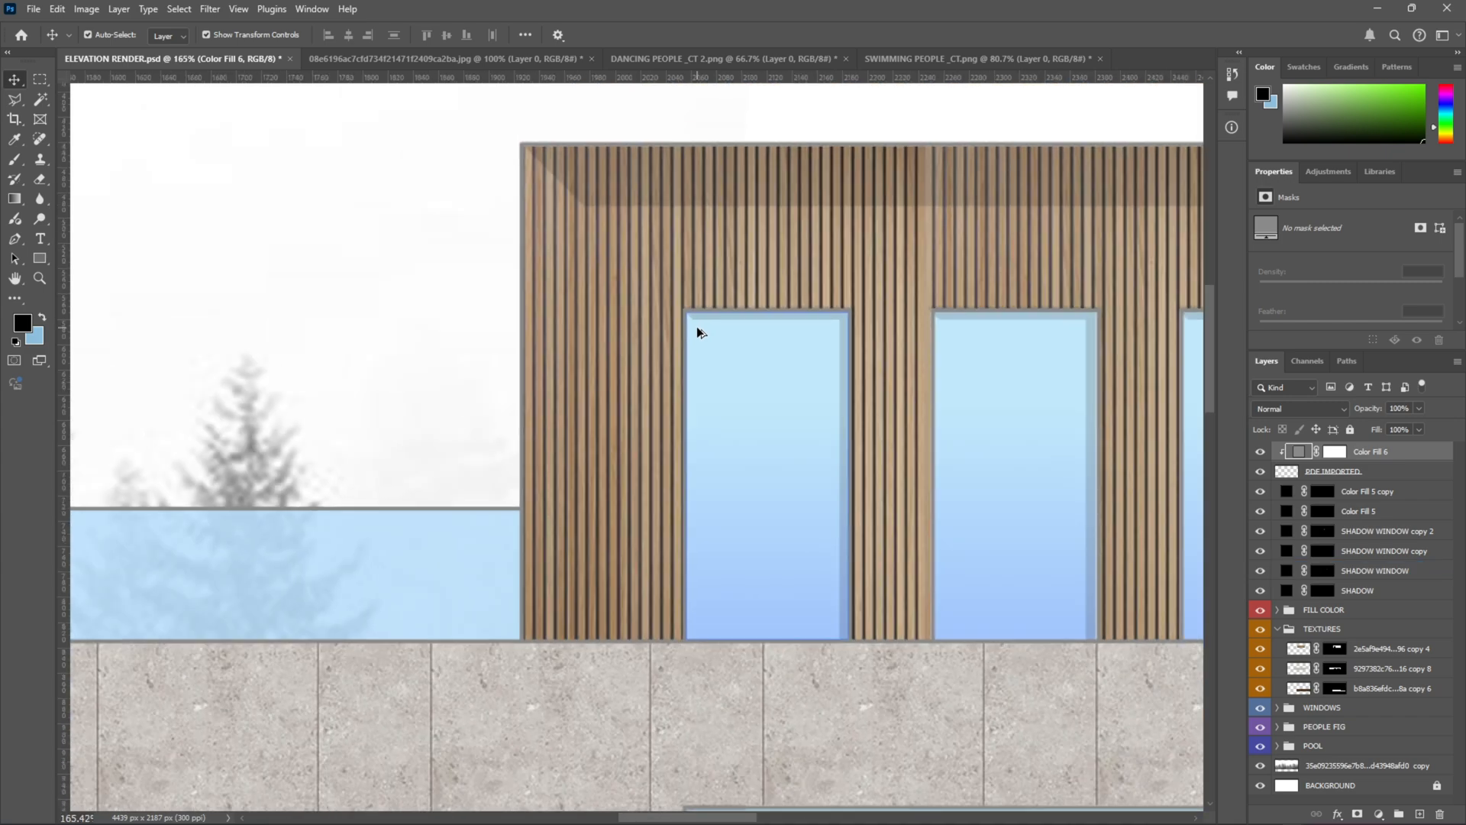
pyautogui.scroll(-4, 838, 412)
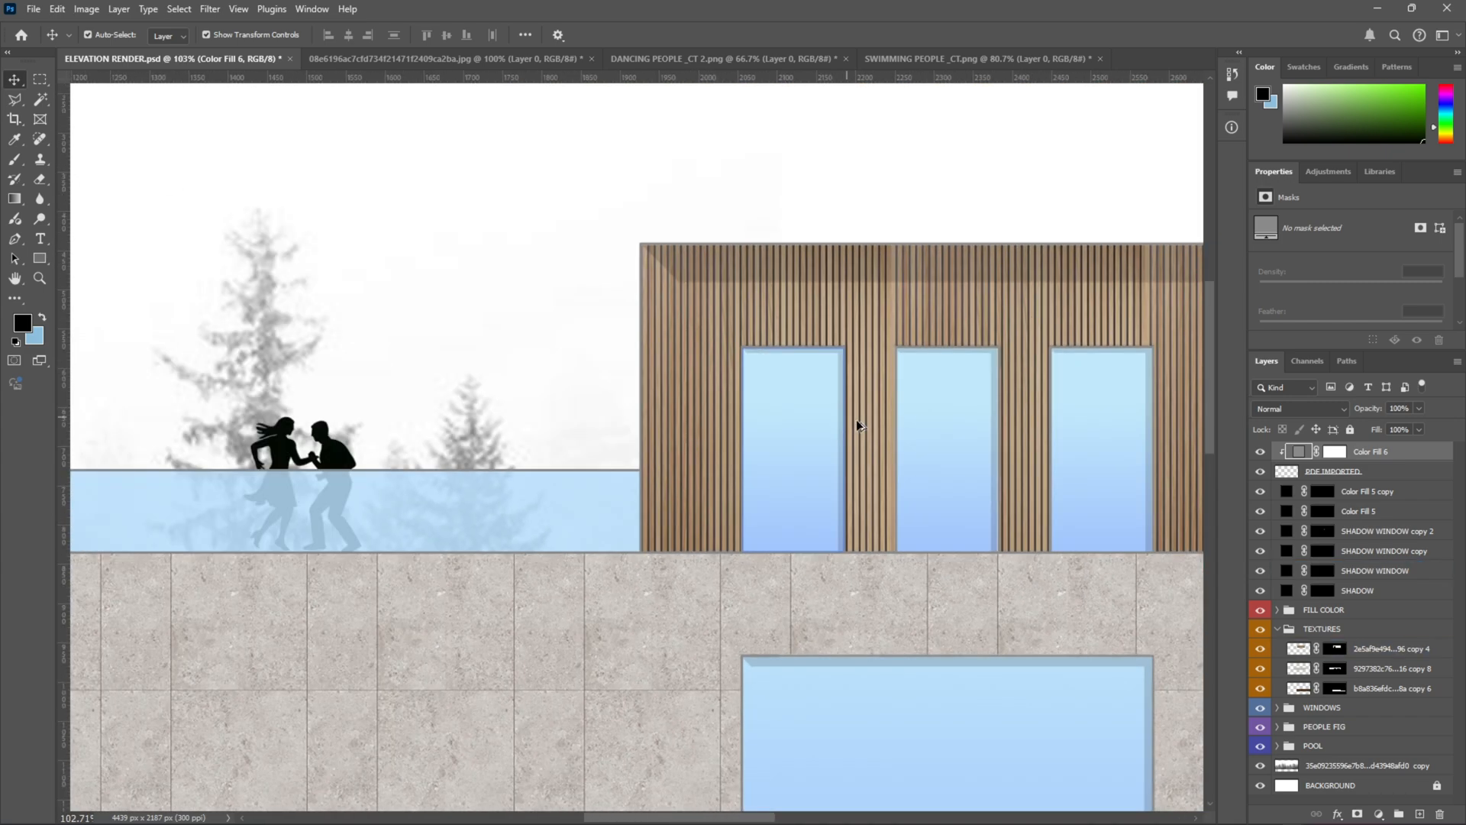
# Step: Try bright red (#ff1111) as the colour of the fill clipped to the line work
pyautogui.doubleClick(1299, 451)
pyautogui.write('ff1111')
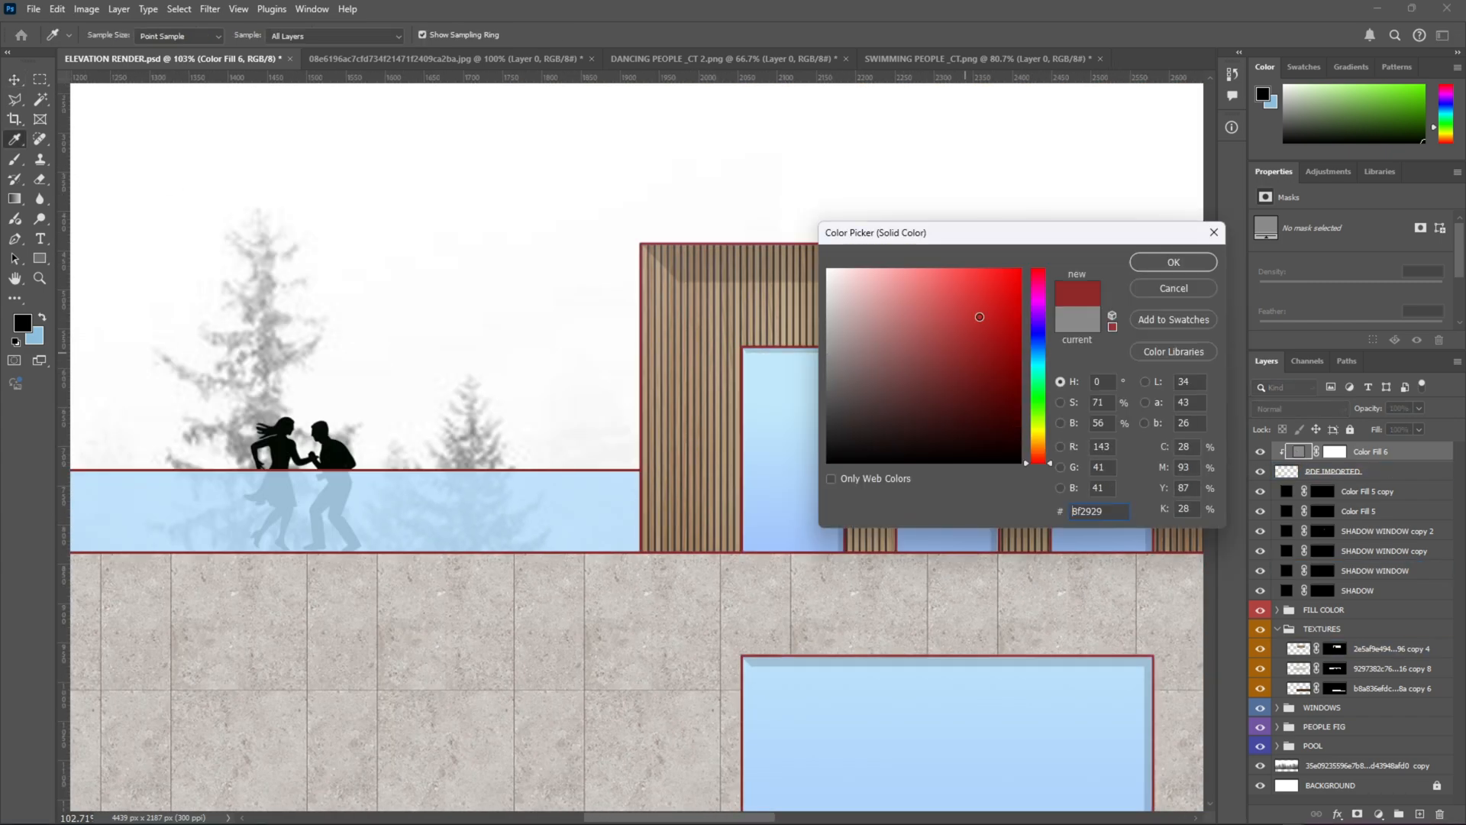
pyautogui.click(1173, 262)
pyautogui.scroll(-8, 963, 390)
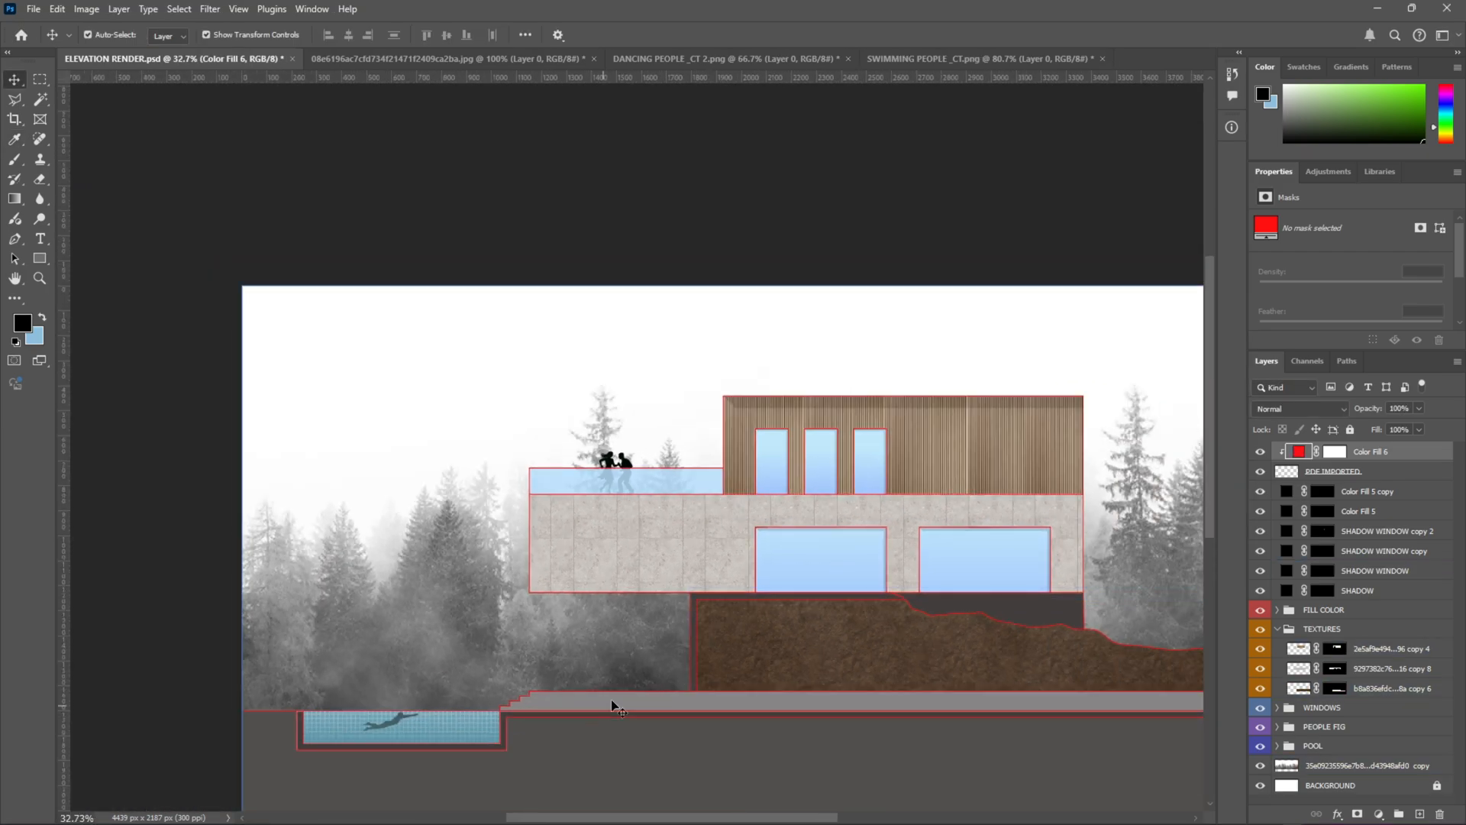
pyautogui.scroll(1, 971, 585)
pyautogui.scroll(1, 970, 588)
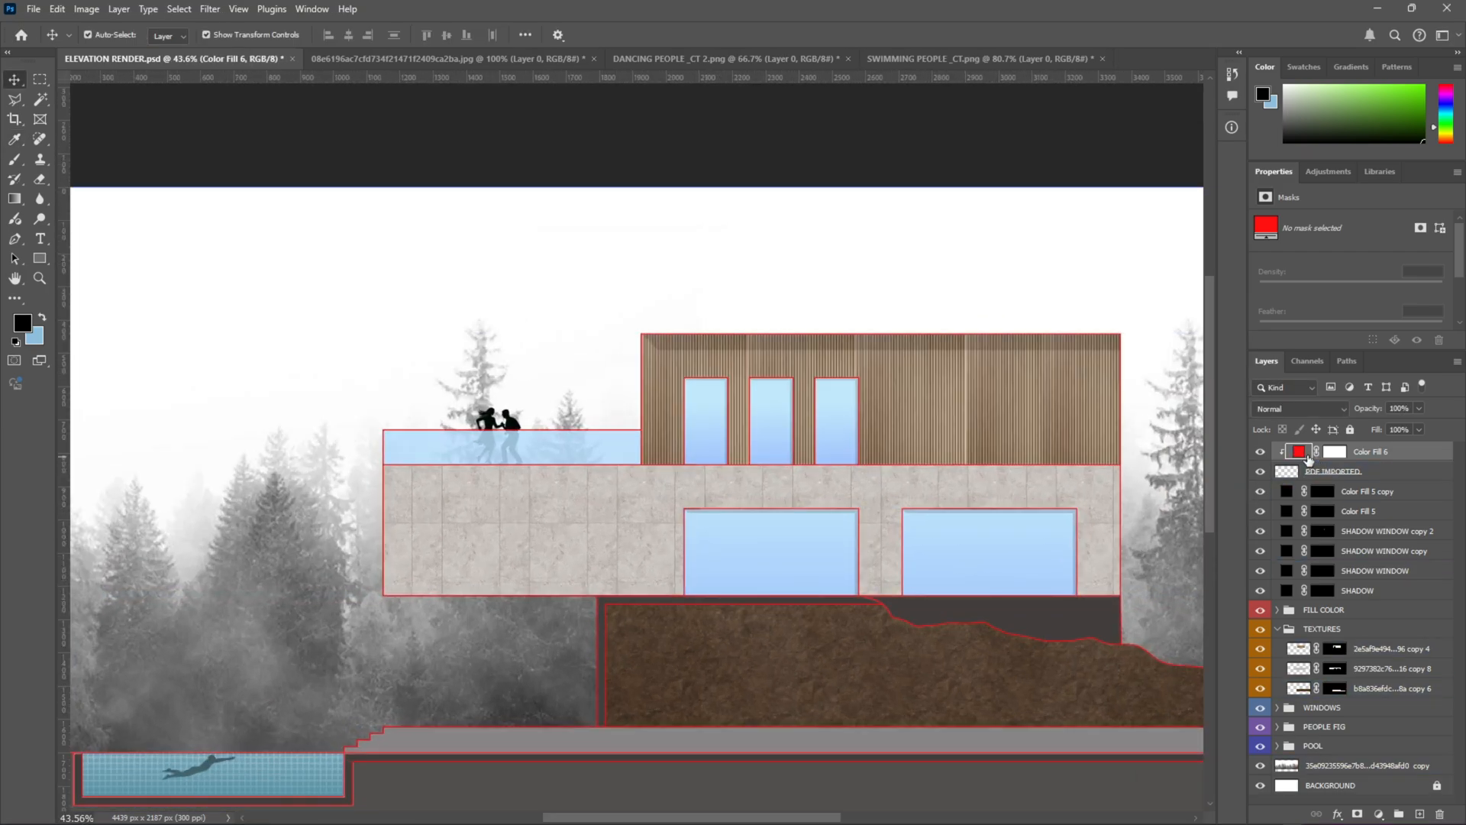
# Step: Set the colour of the fill clipped to the line work to grey #808080
pyautogui.doubleClick(1299, 451)
pyautogui.write('808080')
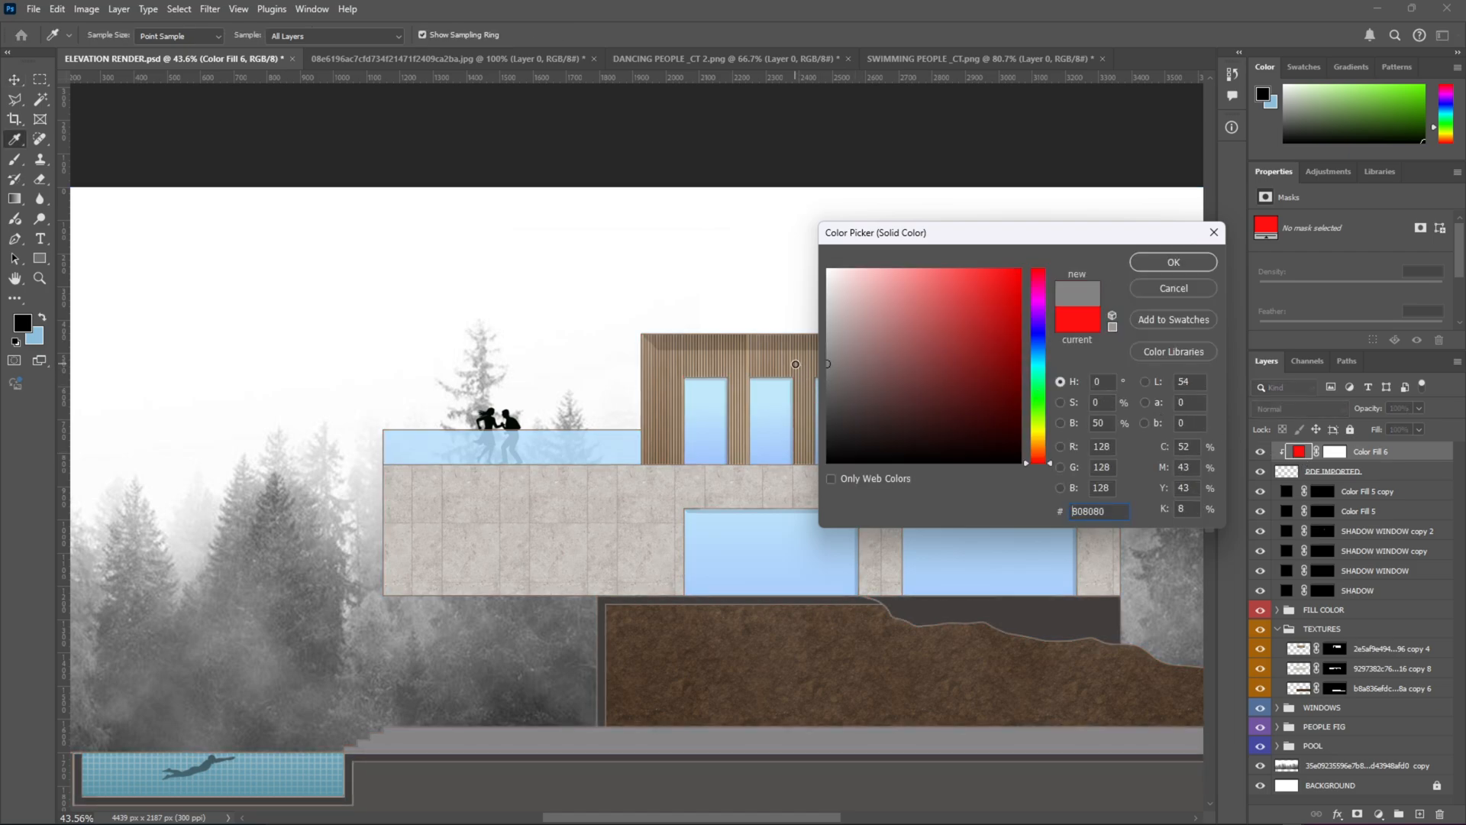
pyautogui.click(1204, 272)
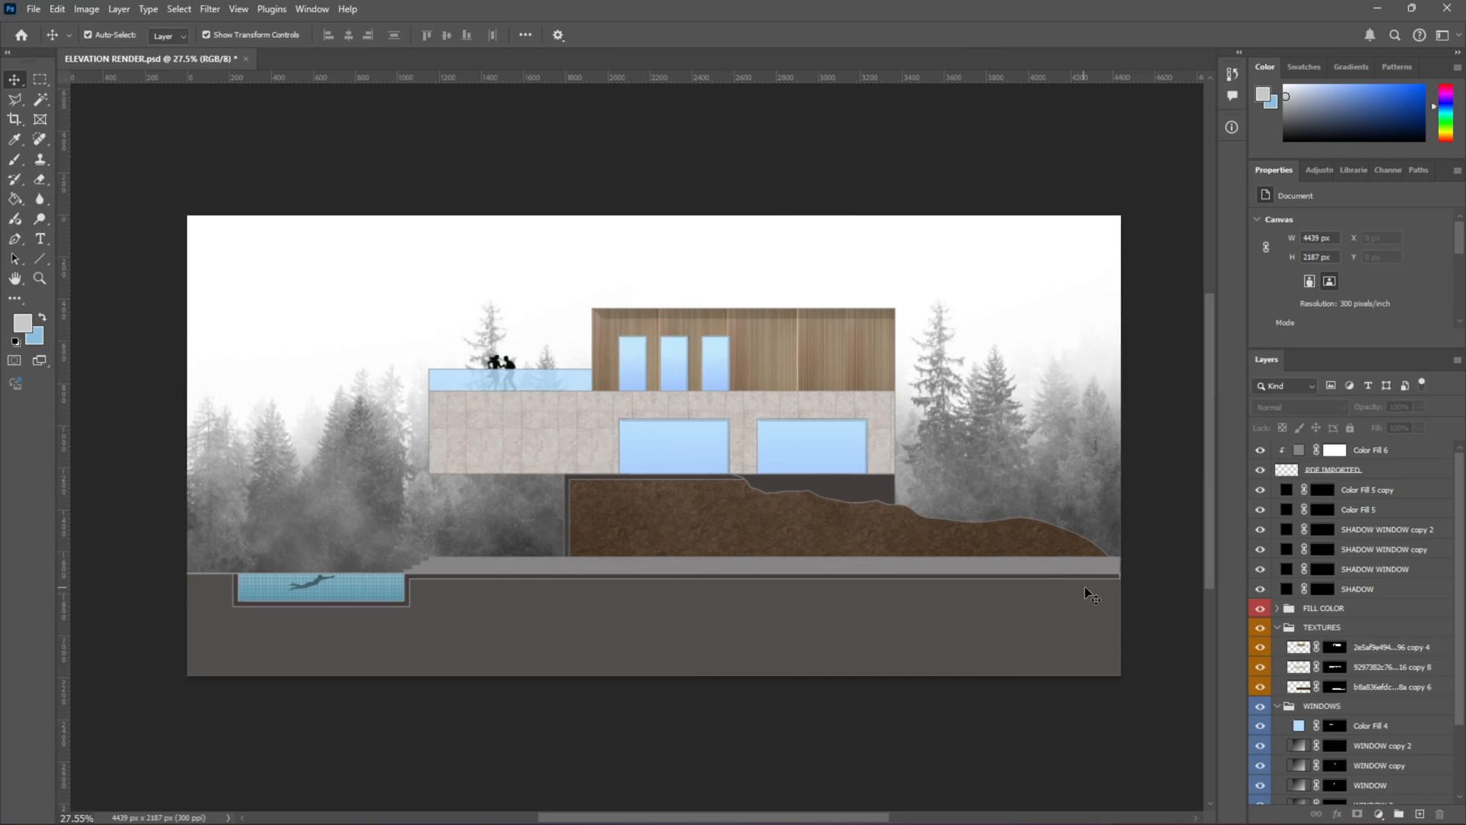
# Step: Collapse the TEXTURES and WINDOWS layer groups
pyautogui.click(693, 537)
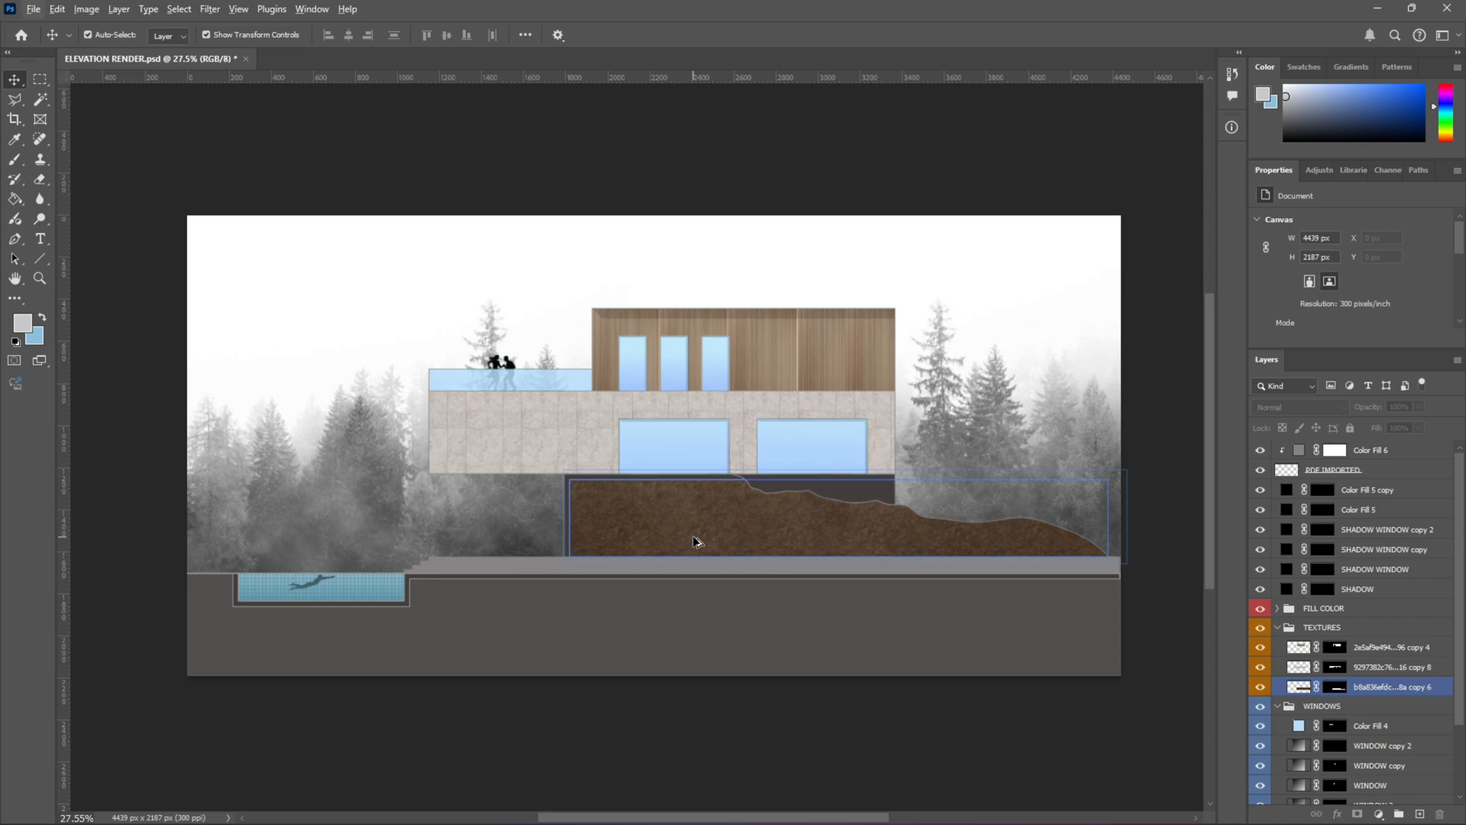
pyautogui.scroll(1, 693, 538)
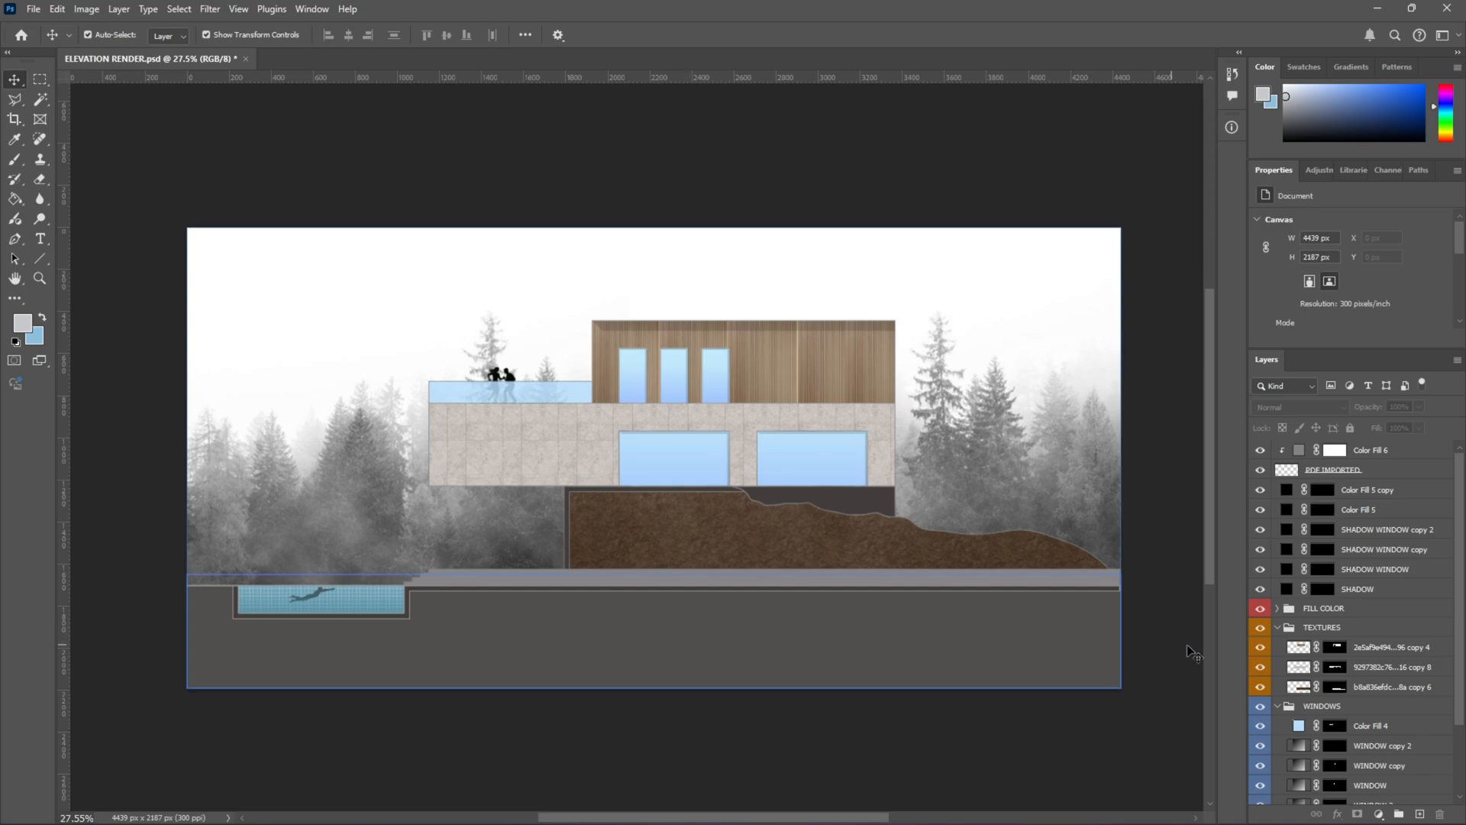
pyautogui.click(1292, 634)
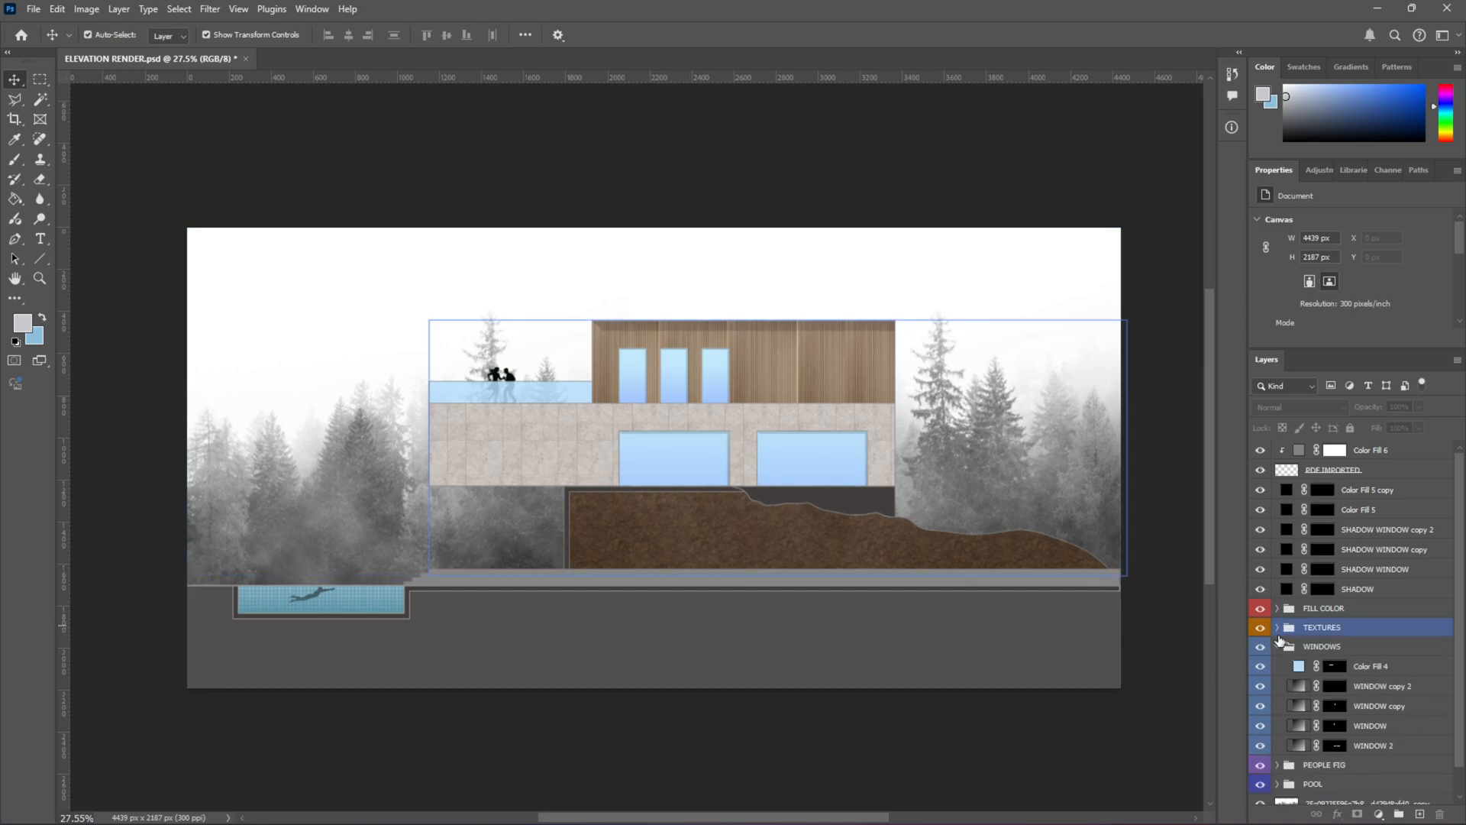
pyautogui.click(1277, 627)
pyautogui.click(1277, 646)
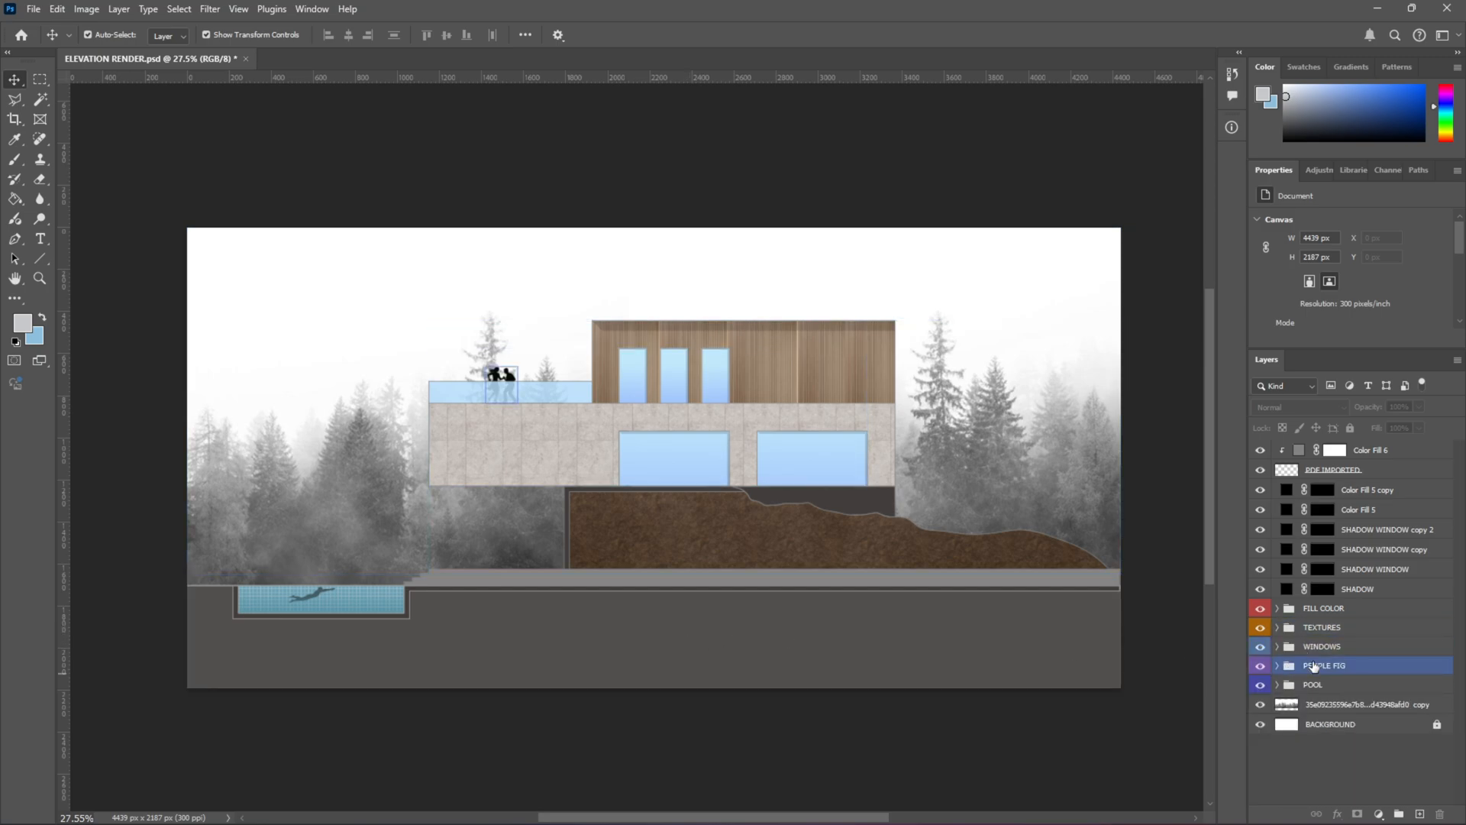
# Step: Open the FILL COLOR group and load the masks of Color Fill 1, 2 and 3 as one combined selection
pyautogui.click(1283, 611)
pyautogui.click(1278, 609)
pyautogui.click(1319, 632)
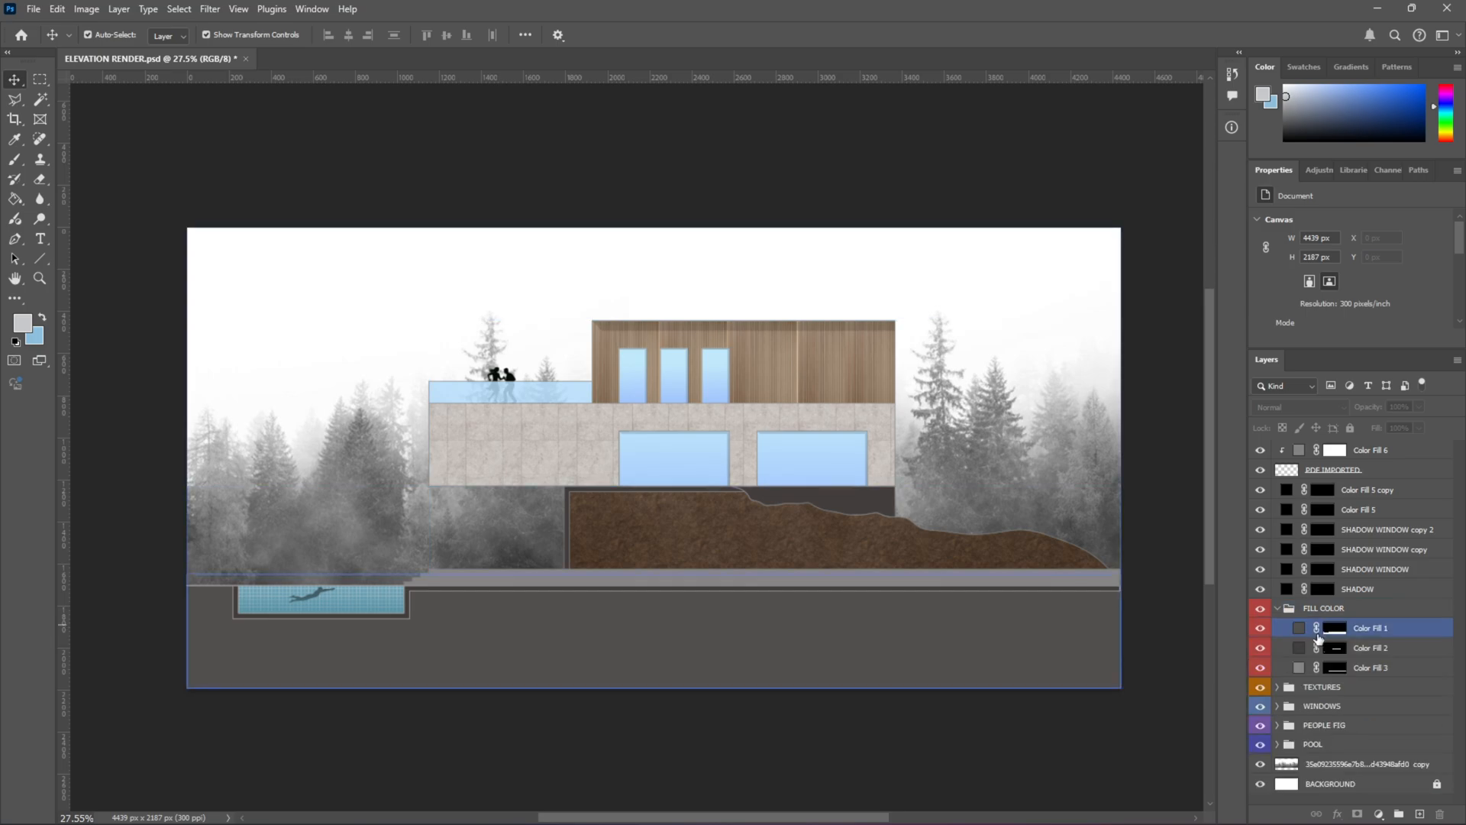
pyautogui.keyDown('ctrl'); pyautogui.click(1330, 632); pyautogui.keyUp('ctrl')
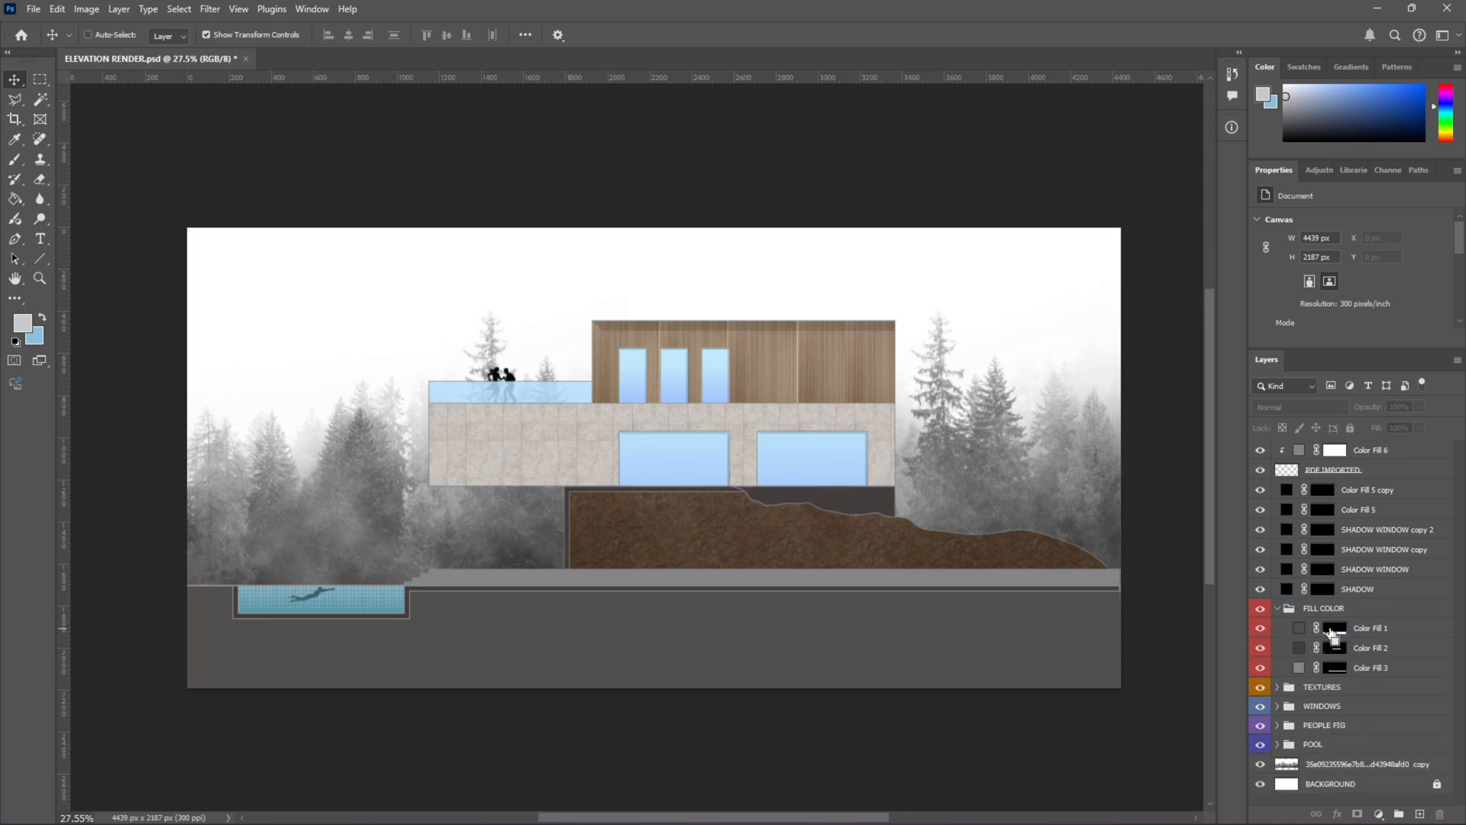
pyautogui.keyDown('ctrl'); pyautogui.click(1331, 633); pyautogui.keyUp('ctrl')
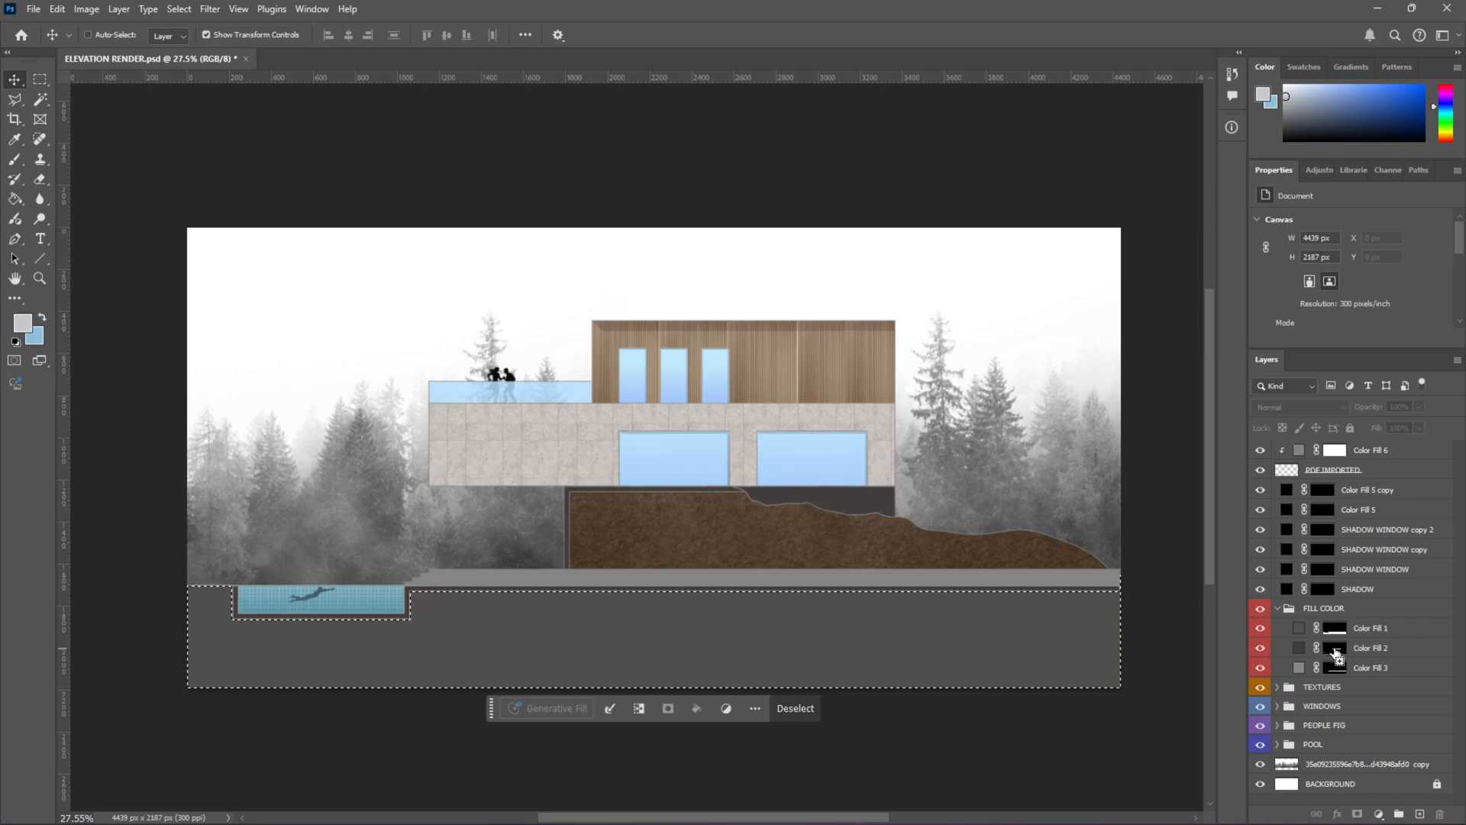
pyautogui.keyDown('ctrl'); pyautogui.keyDown('shift'); pyautogui.click(1336, 655); pyautogui.keyUp('shift'); pyautogui.keyUp('ctrl')
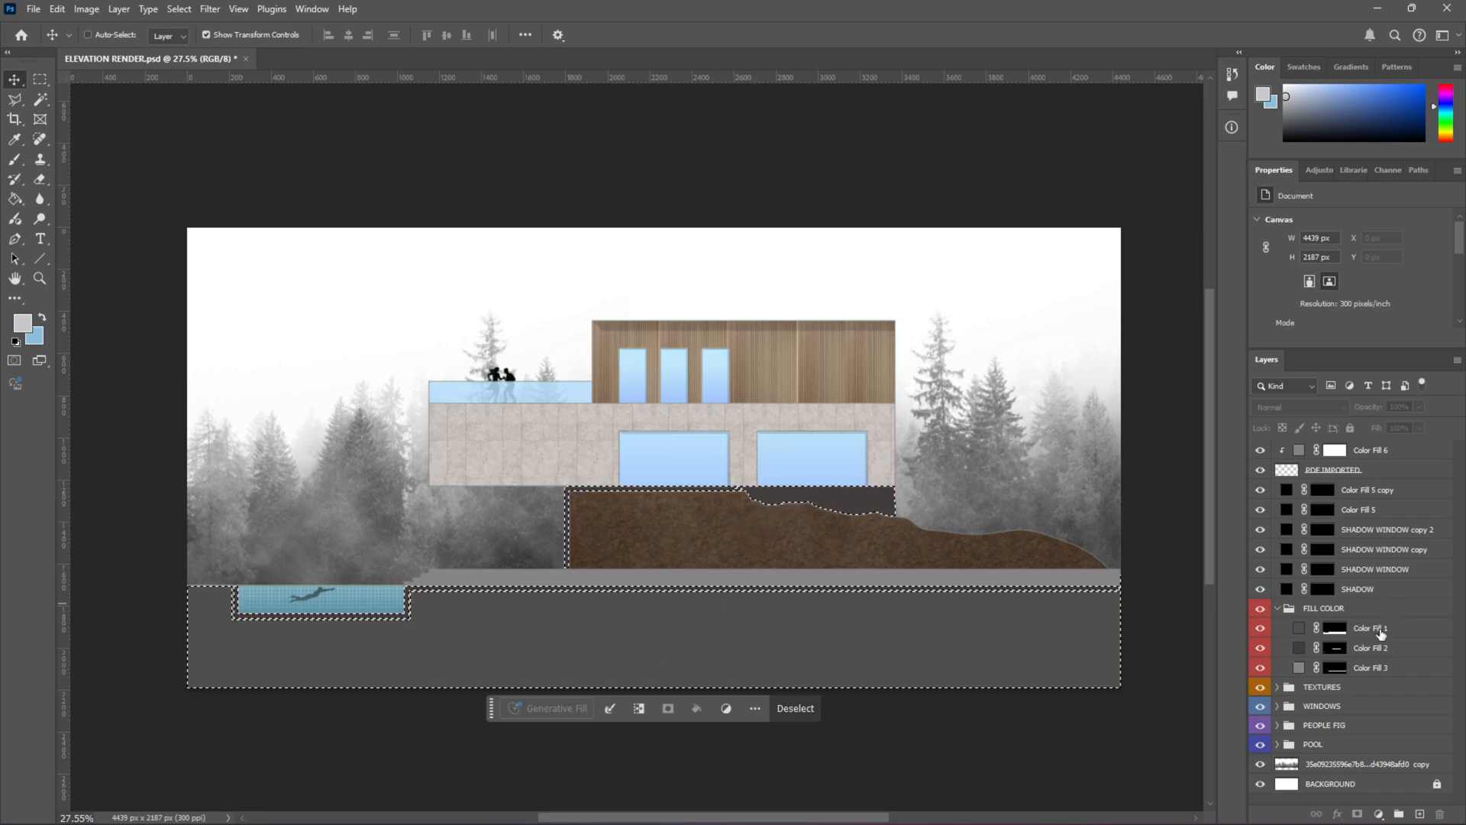
pyautogui.click(1333, 669)
pyautogui.keyDown('ctrl'); pyautogui.click(1334, 672); pyautogui.keyUp('ctrl')
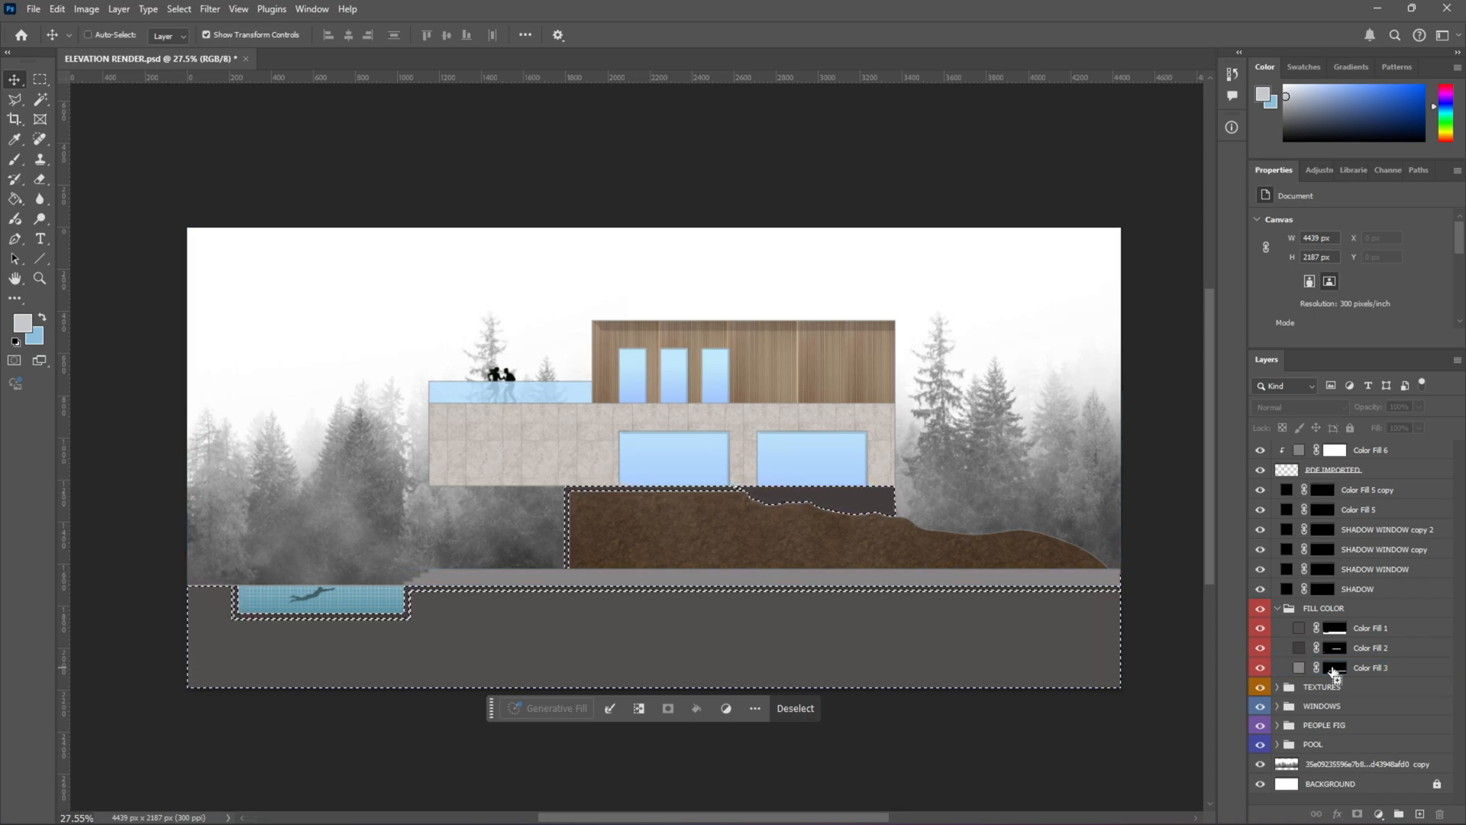
pyautogui.keyDown('ctrl'); pyautogui.keyDown('shift'); pyautogui.click(1333, 672); pyautogui.keyUp('shift'); pyautogui.keyUp('ctrl')
pyautogui.click(524, 587)
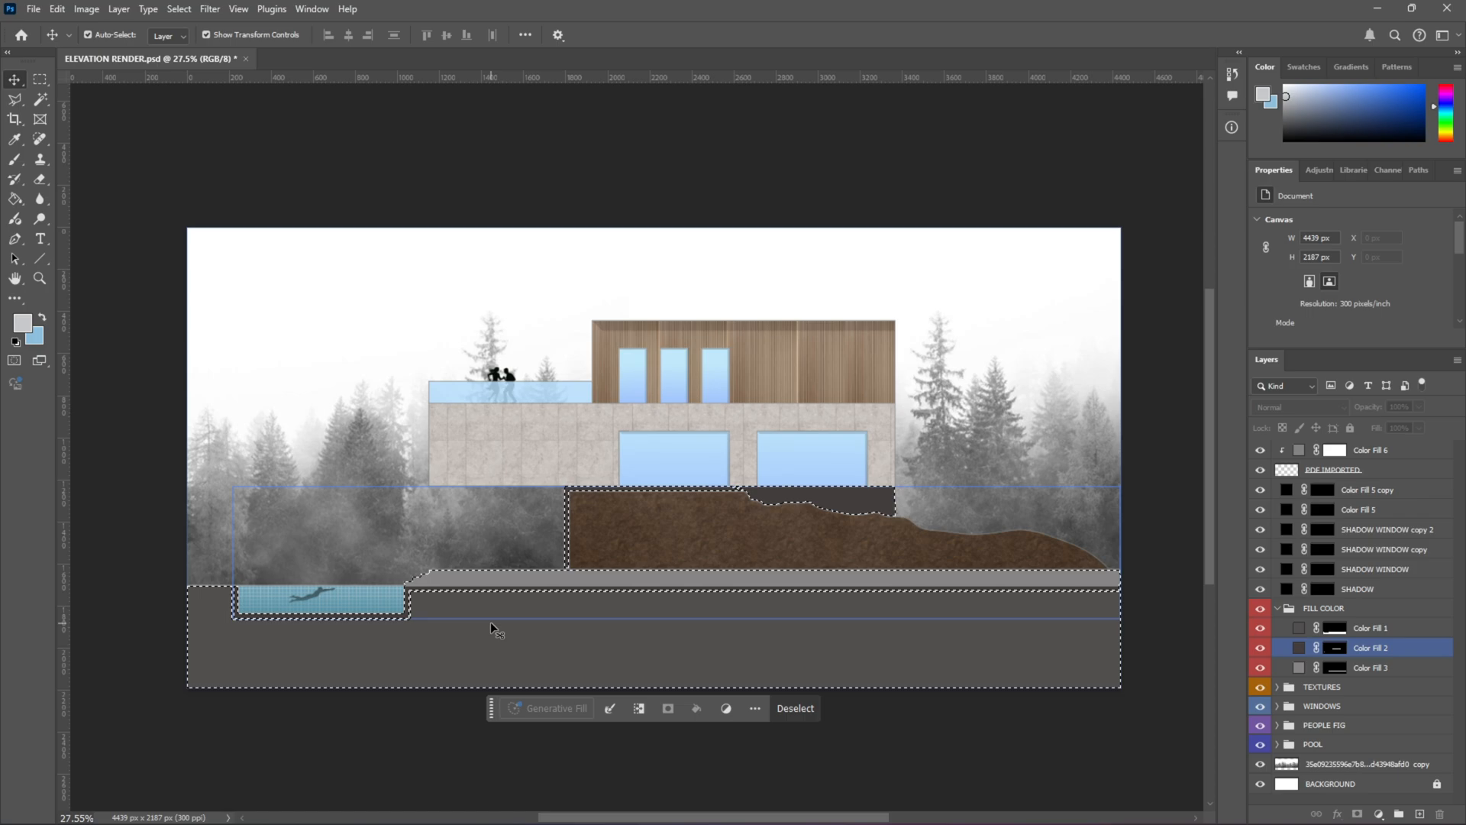
pyautogui.click(489, 622)
pyautogui.click(514, 581)
pyautogui.click(585, 510)
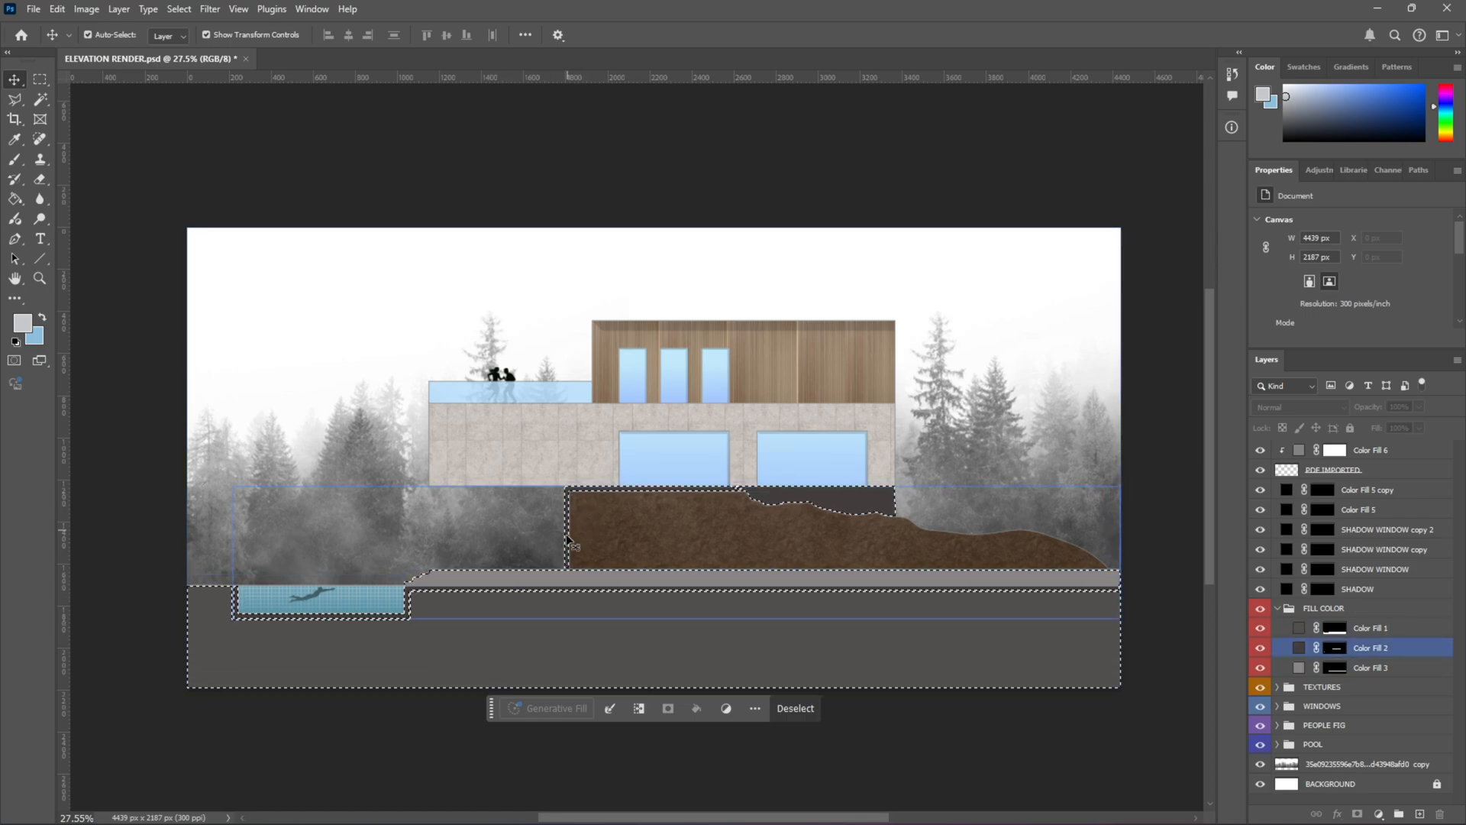
pyautogui.click(533, 620)
pyautogui.scroll(1, 758, 599)
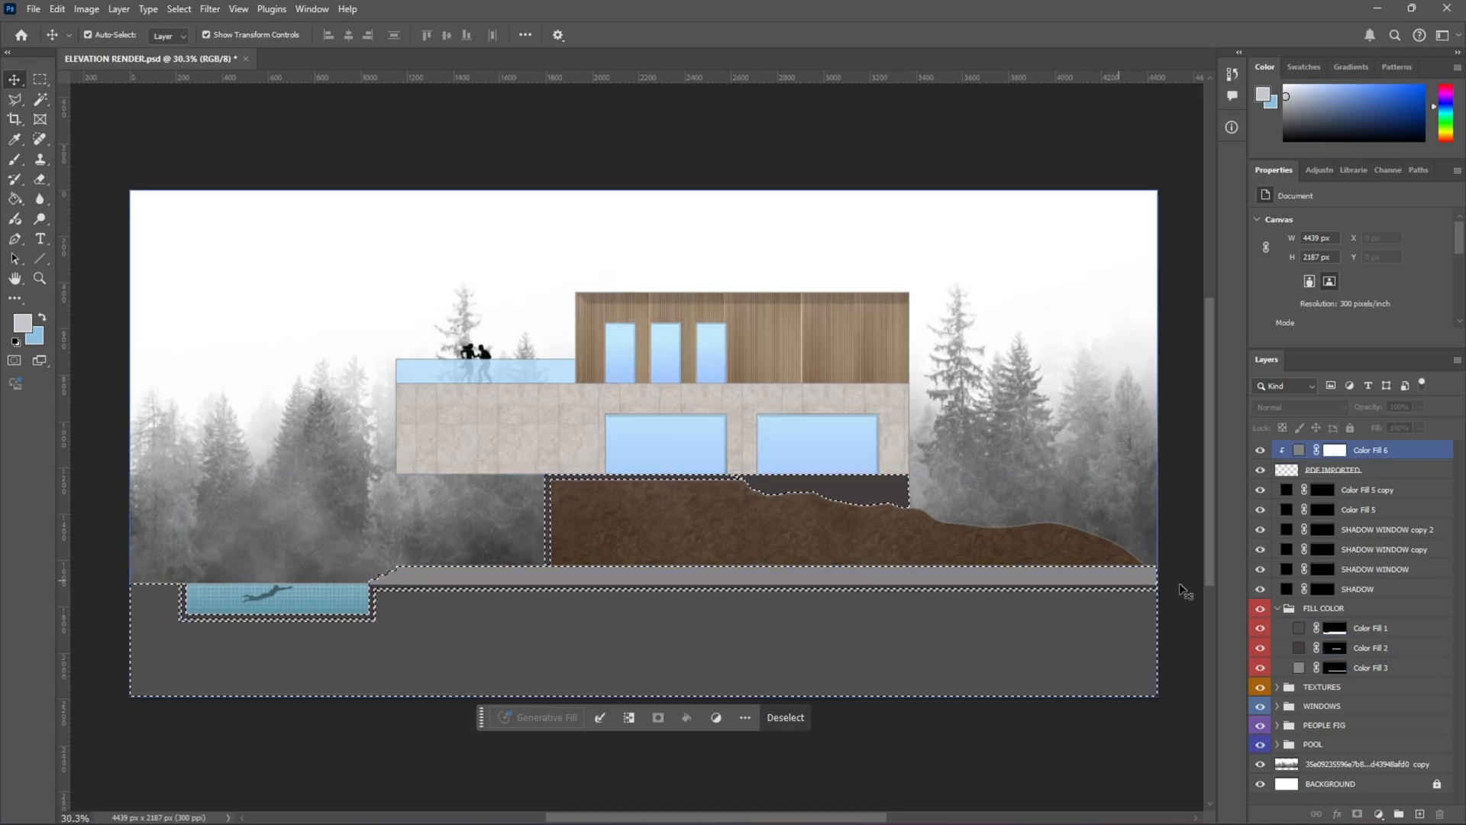
# Step: Add a pattern fill layer with the grey grunge concrete pattern over the selected ground, slab and wall areas
pyautogui.click(1379, 814)
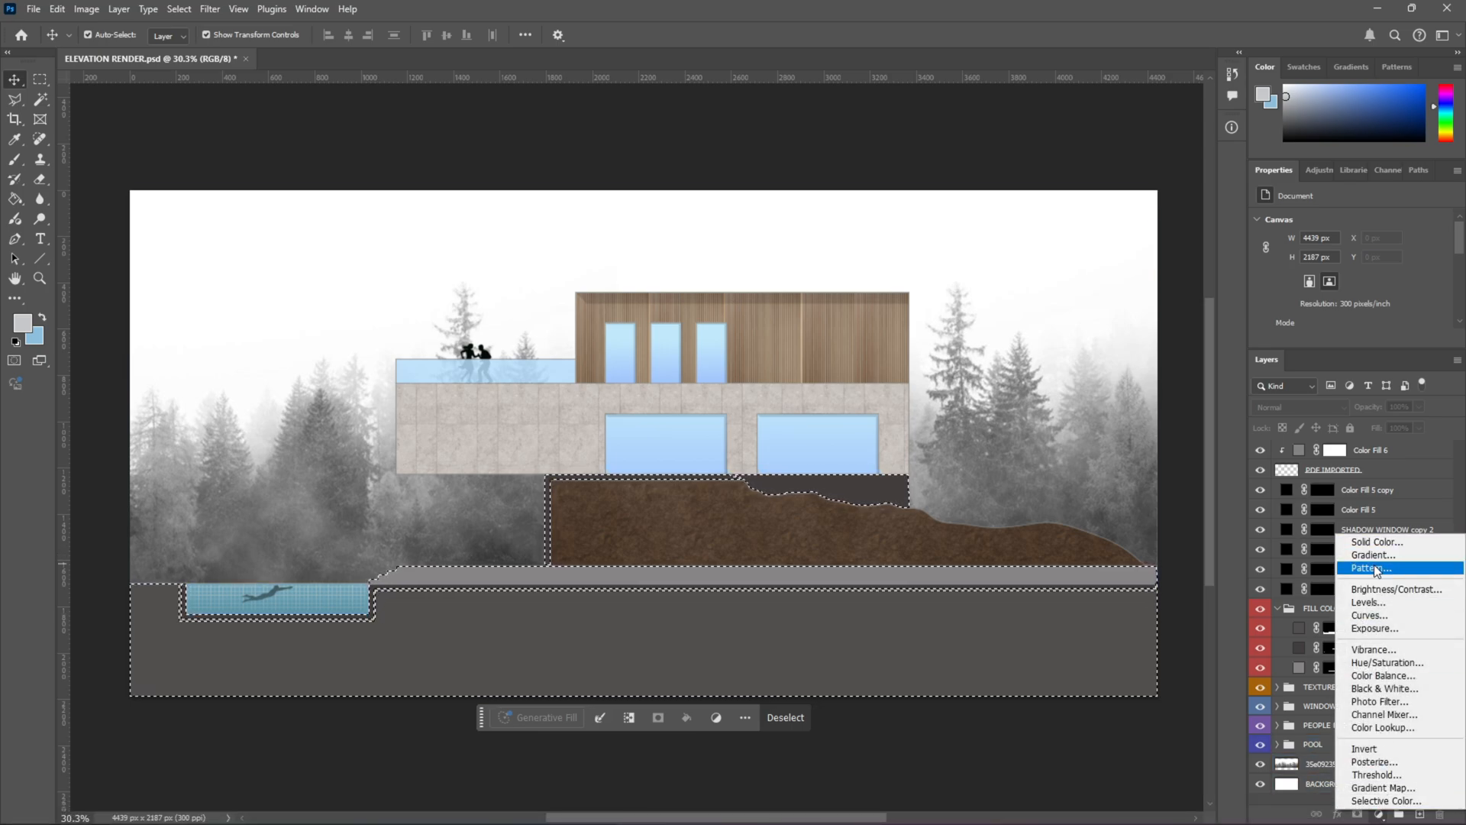
pyautogui.click(1372, 566)
pyautogui.click(599, 355)
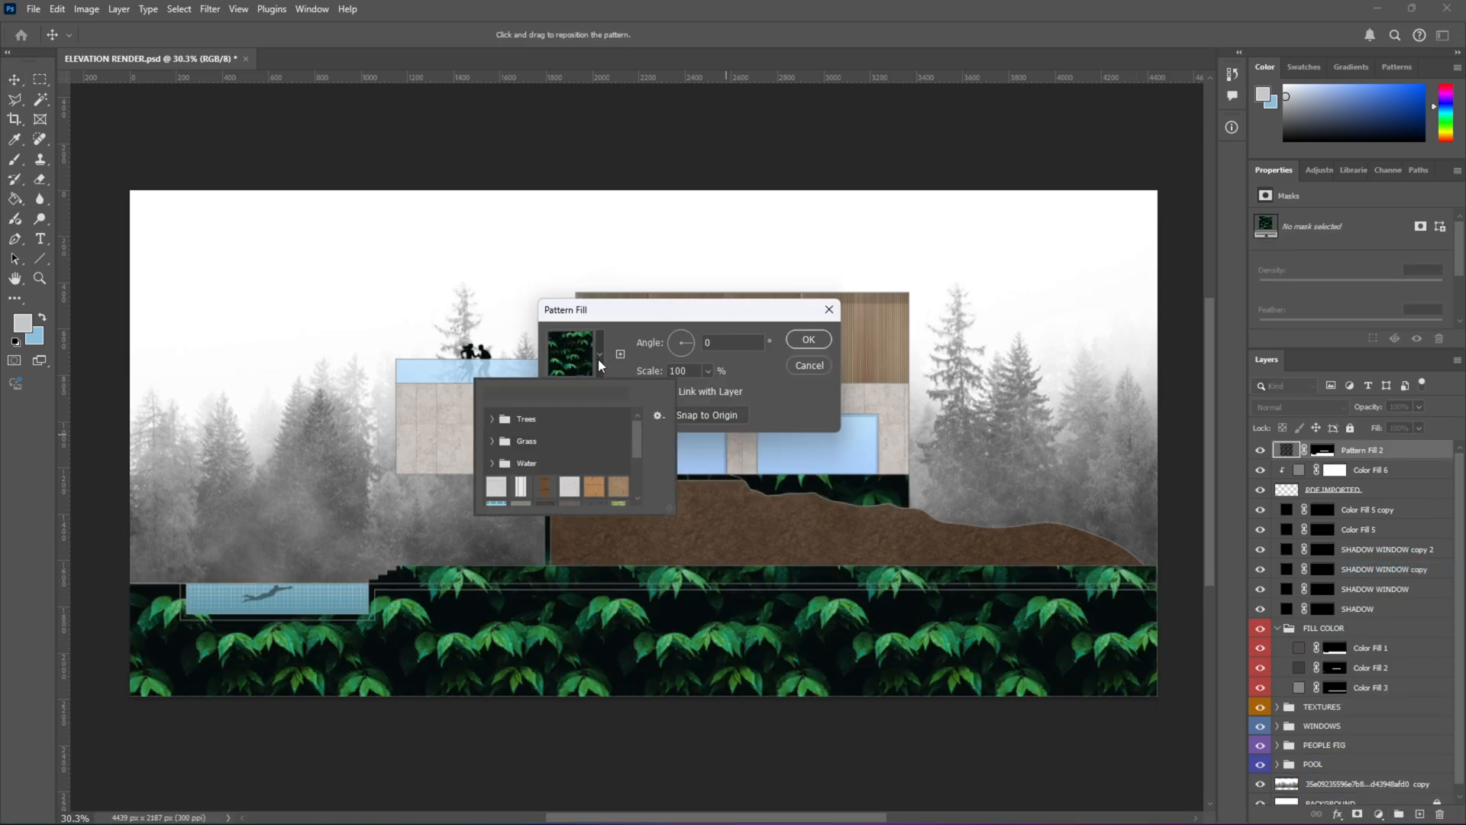
pyautogui.scroll(-3, 573, 449)
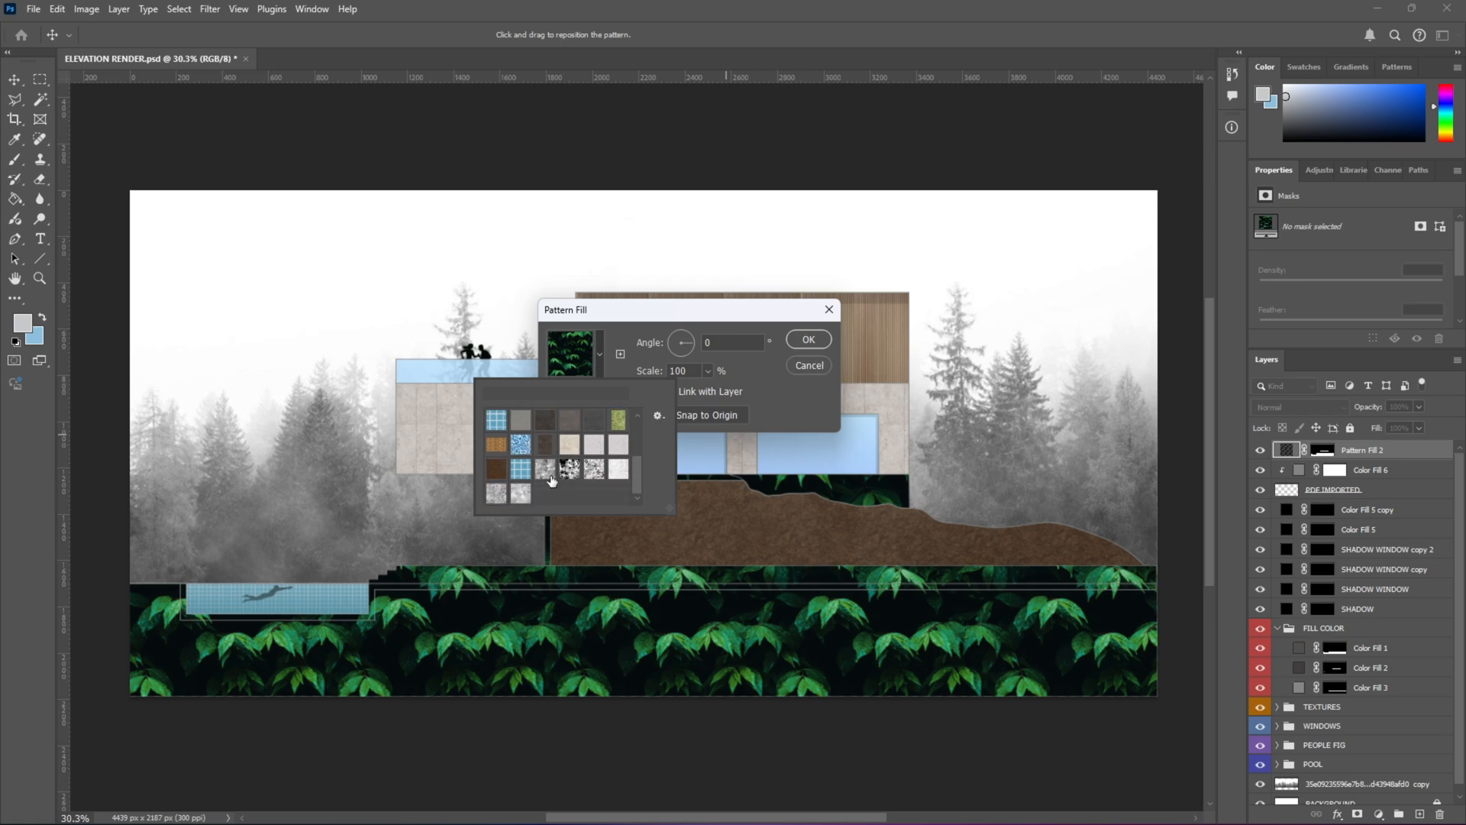
pyautogui.click(498, 495)
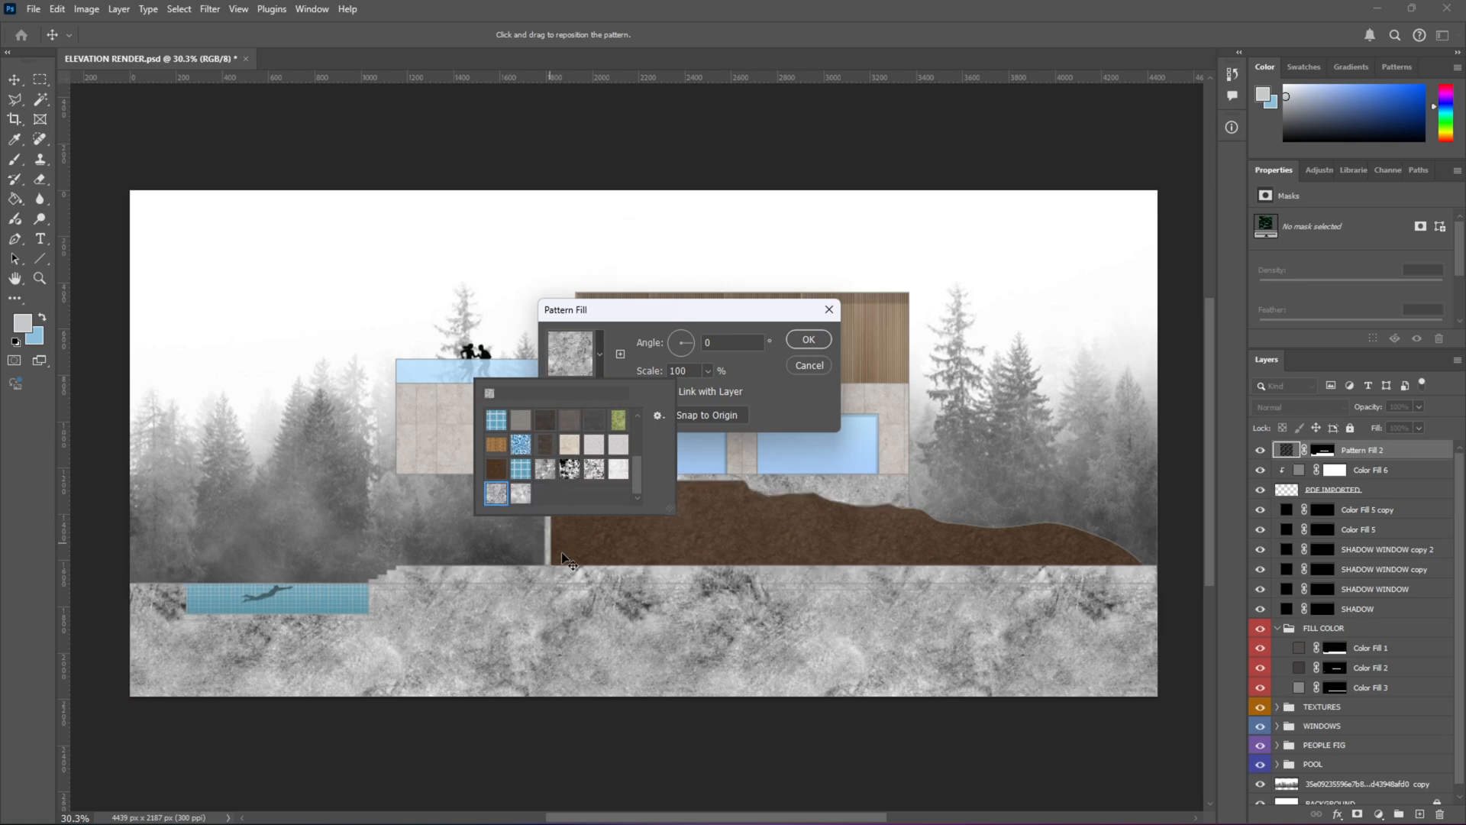
pyautogui.click(814, 340)
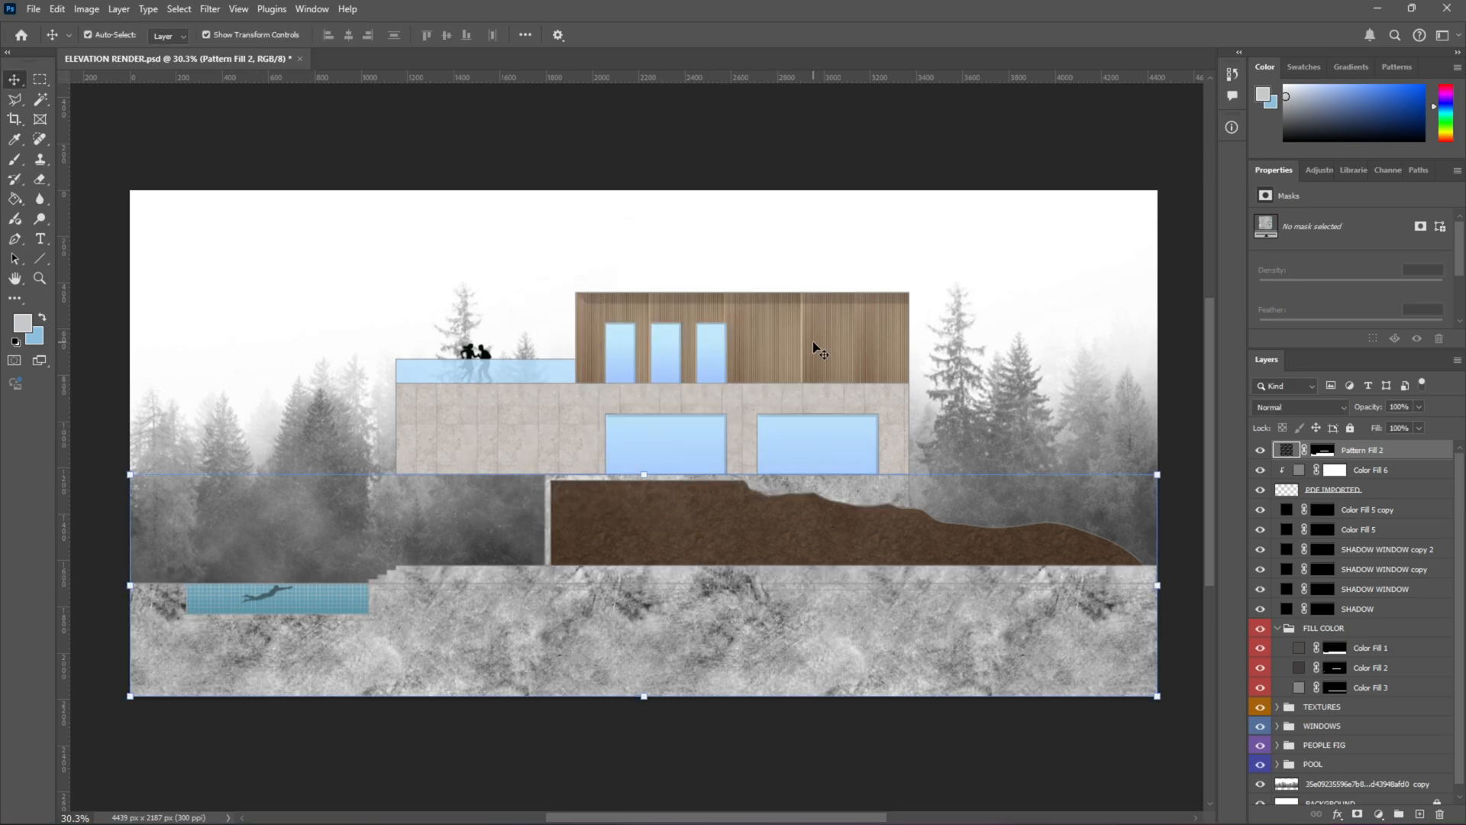
pyautogui.click(1174, 311)
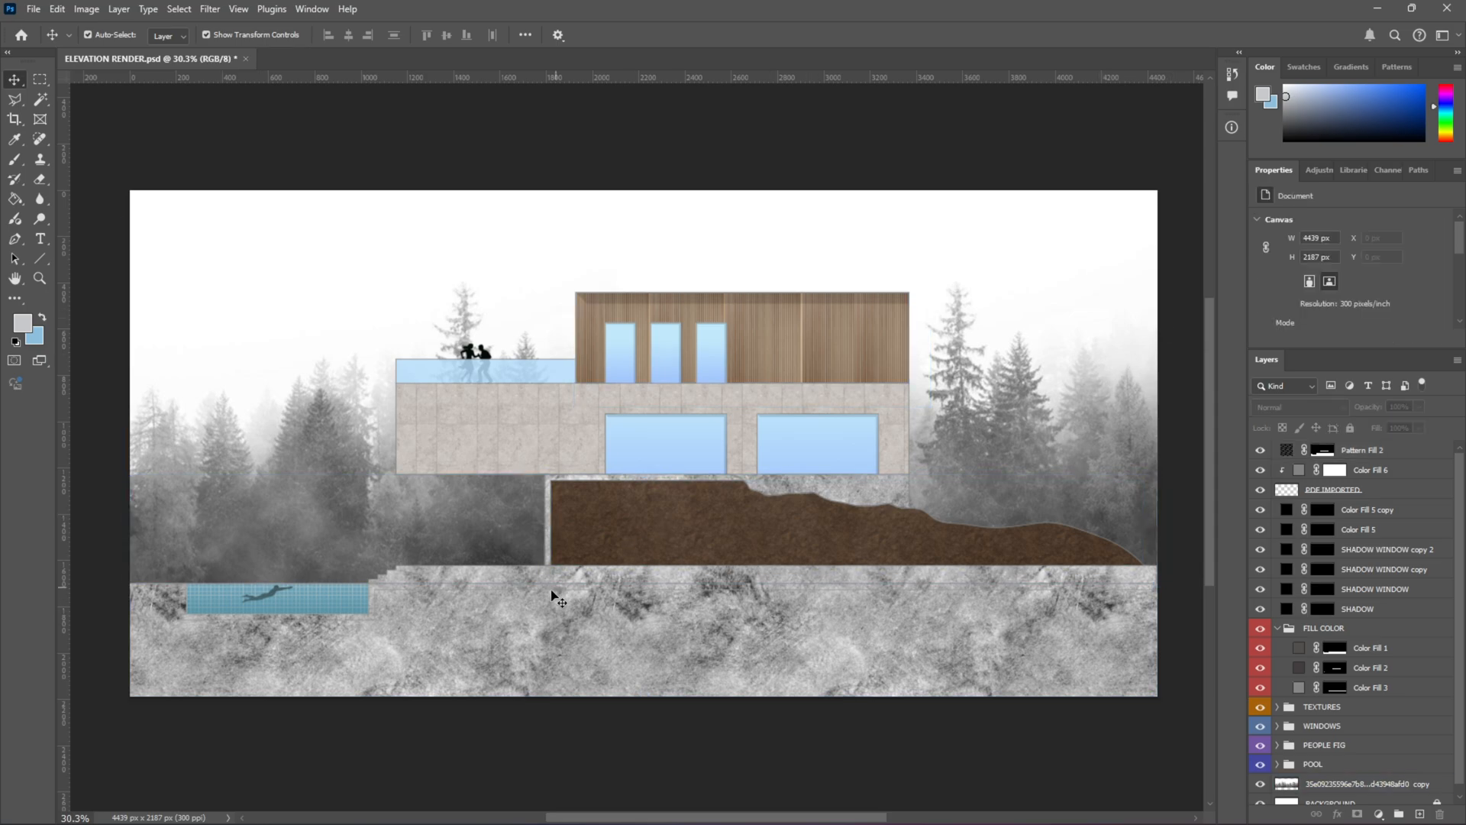
# Step: Set the ground pattern fill layer, Pattern Fill 2, to Multiply blending at 30% opacity
pyautogui.click(1351, 511)
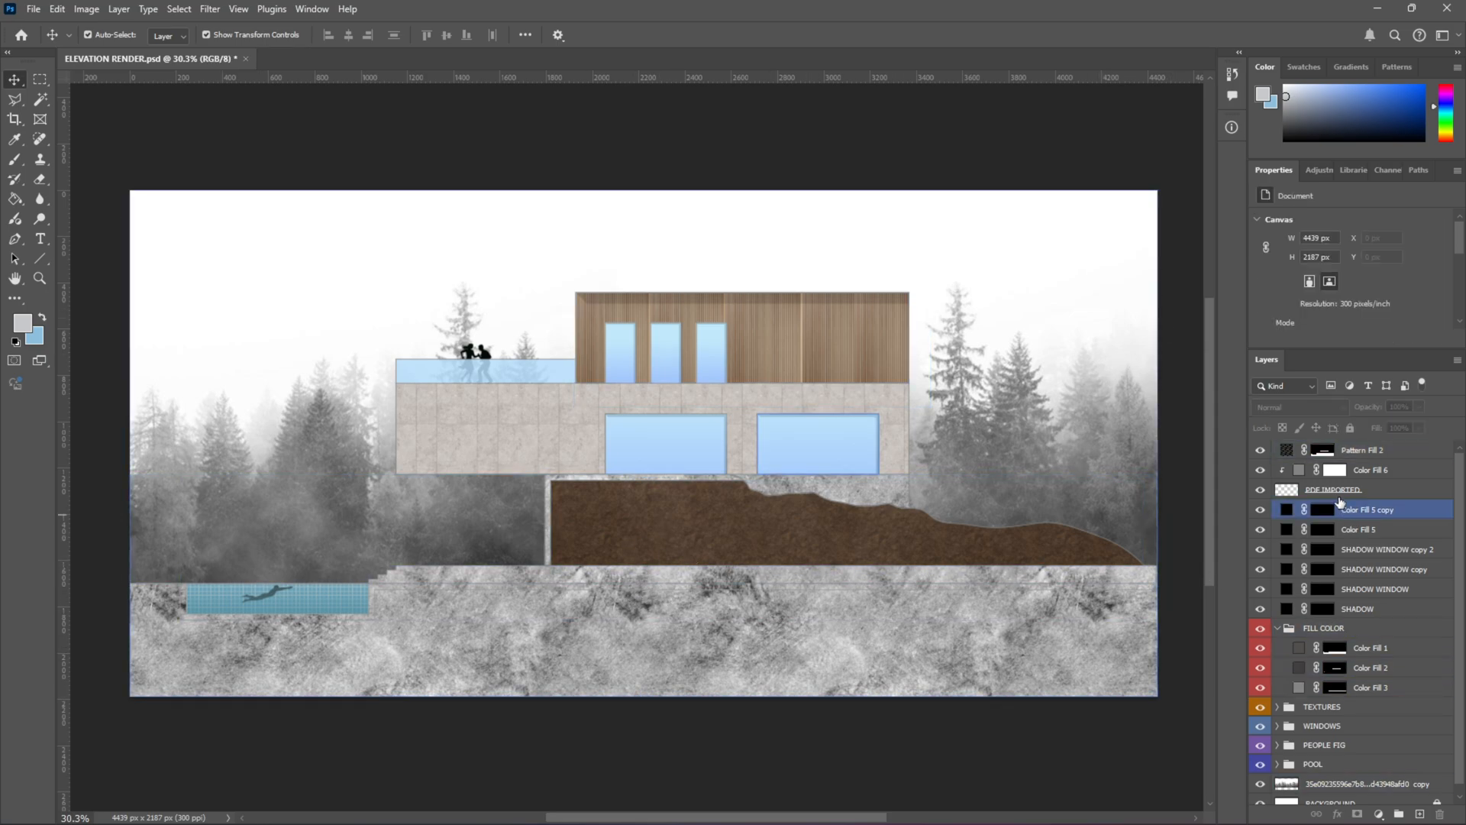
pyautogui.click(1339, 491)
pyautogui.click(1347, 451)
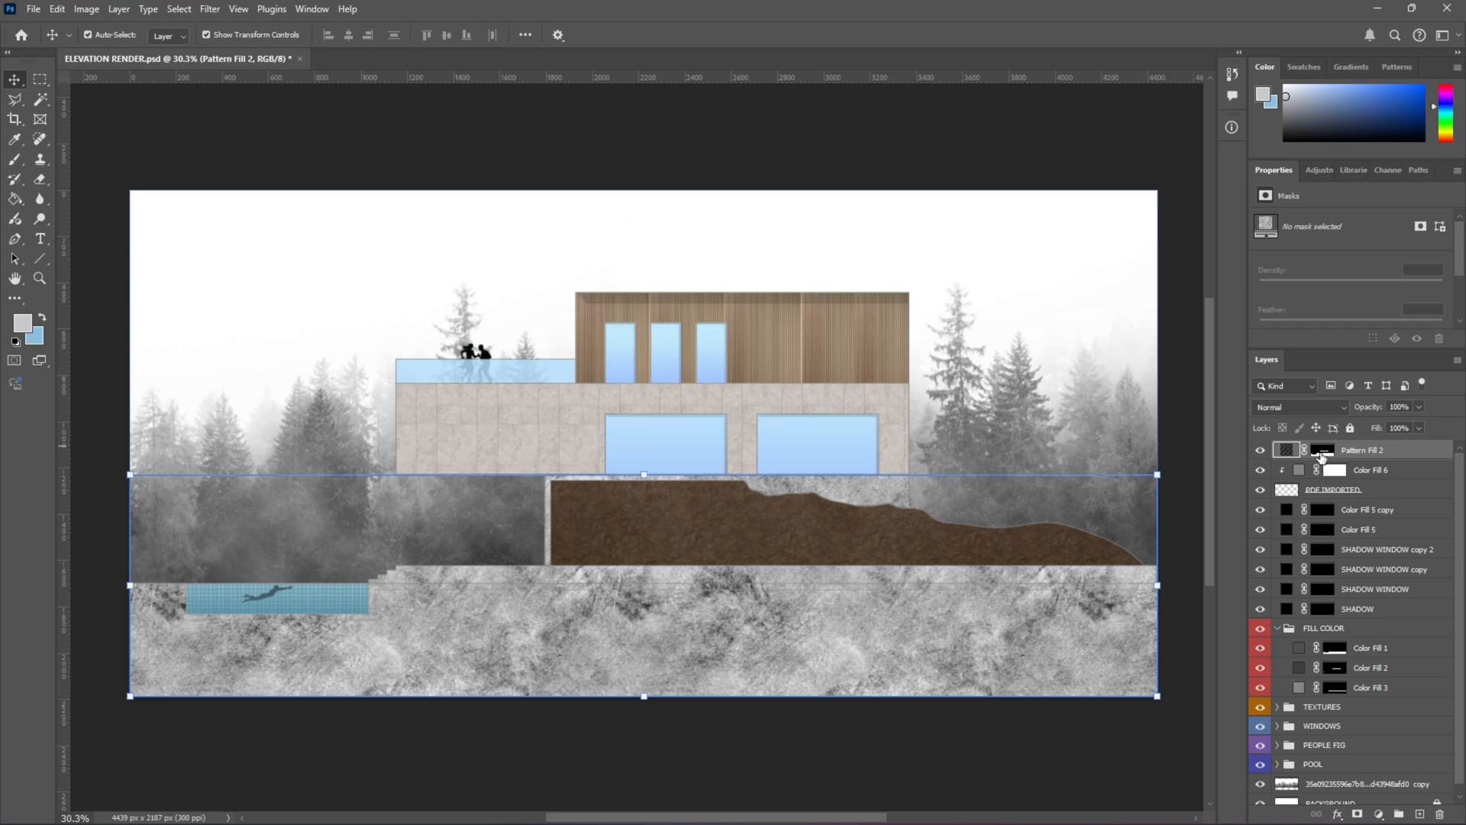
pyautogui.click(1260, 450)
pyautogui.click(1330, 406)
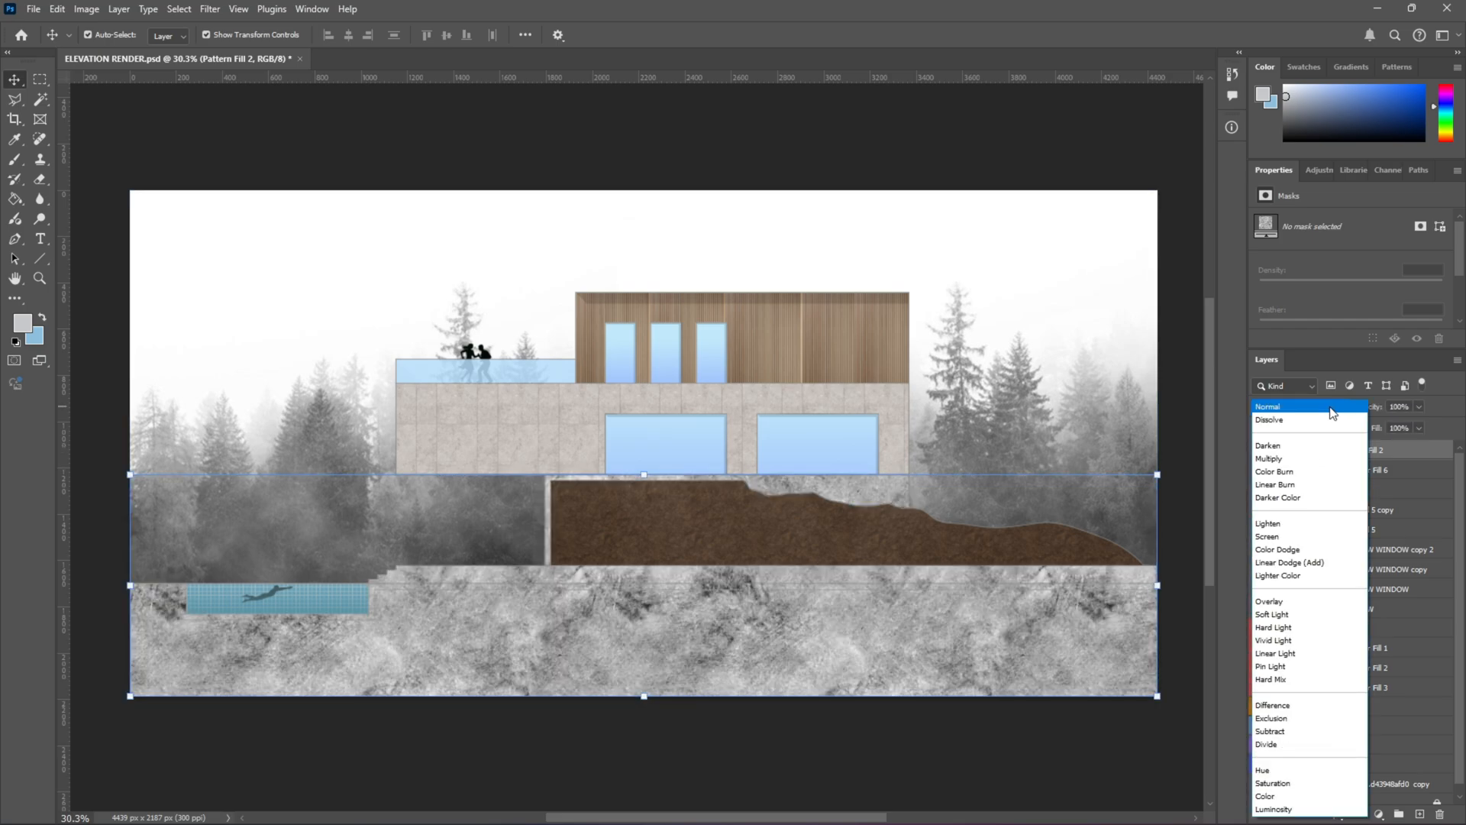
pyautogui.click(1299, 455)
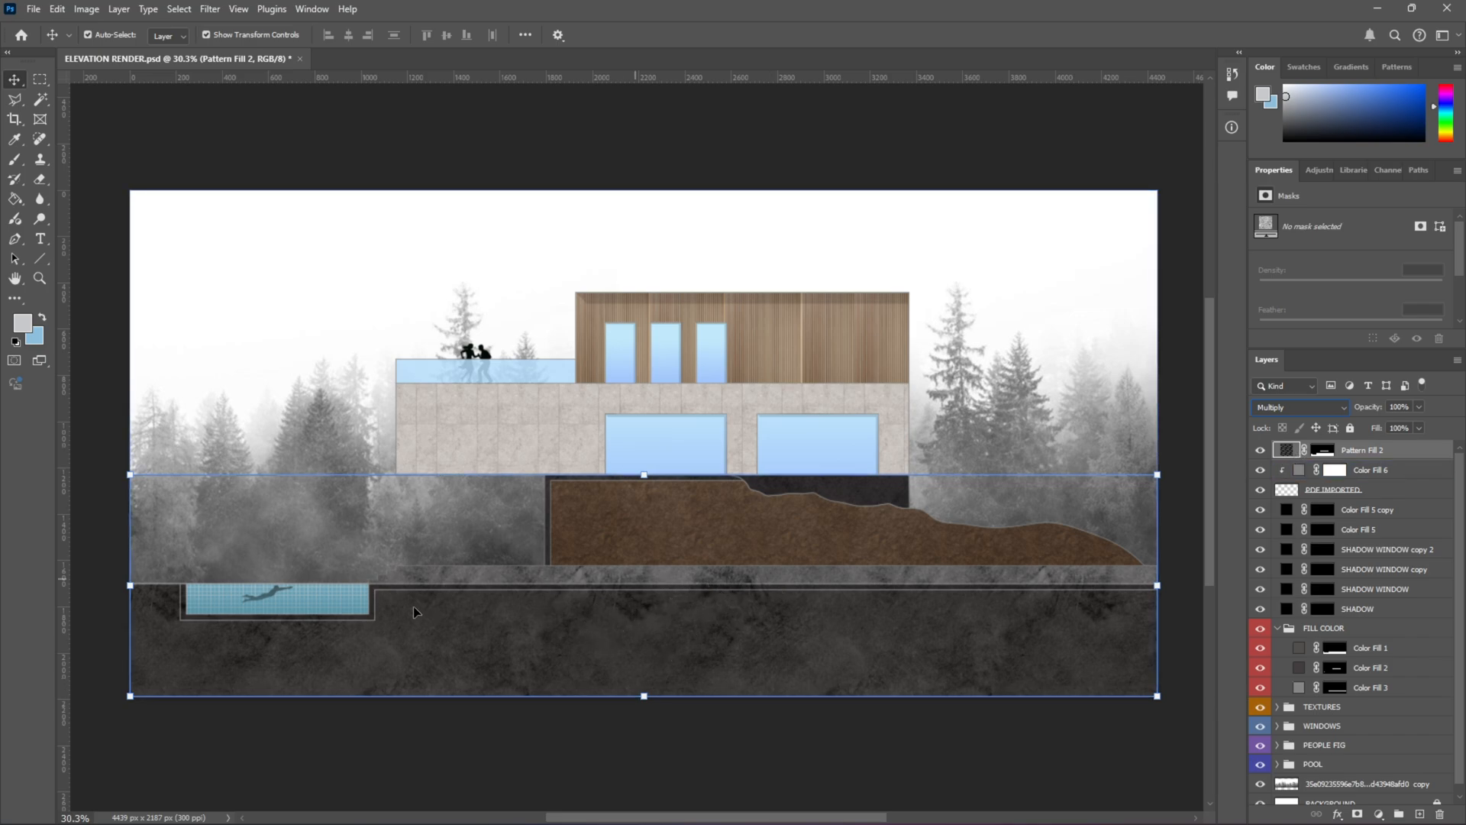
pyautogui.click(1418, 410)
pyautogui.moveTo(1375, 427); pyautogui.dragTo(1371, 427)
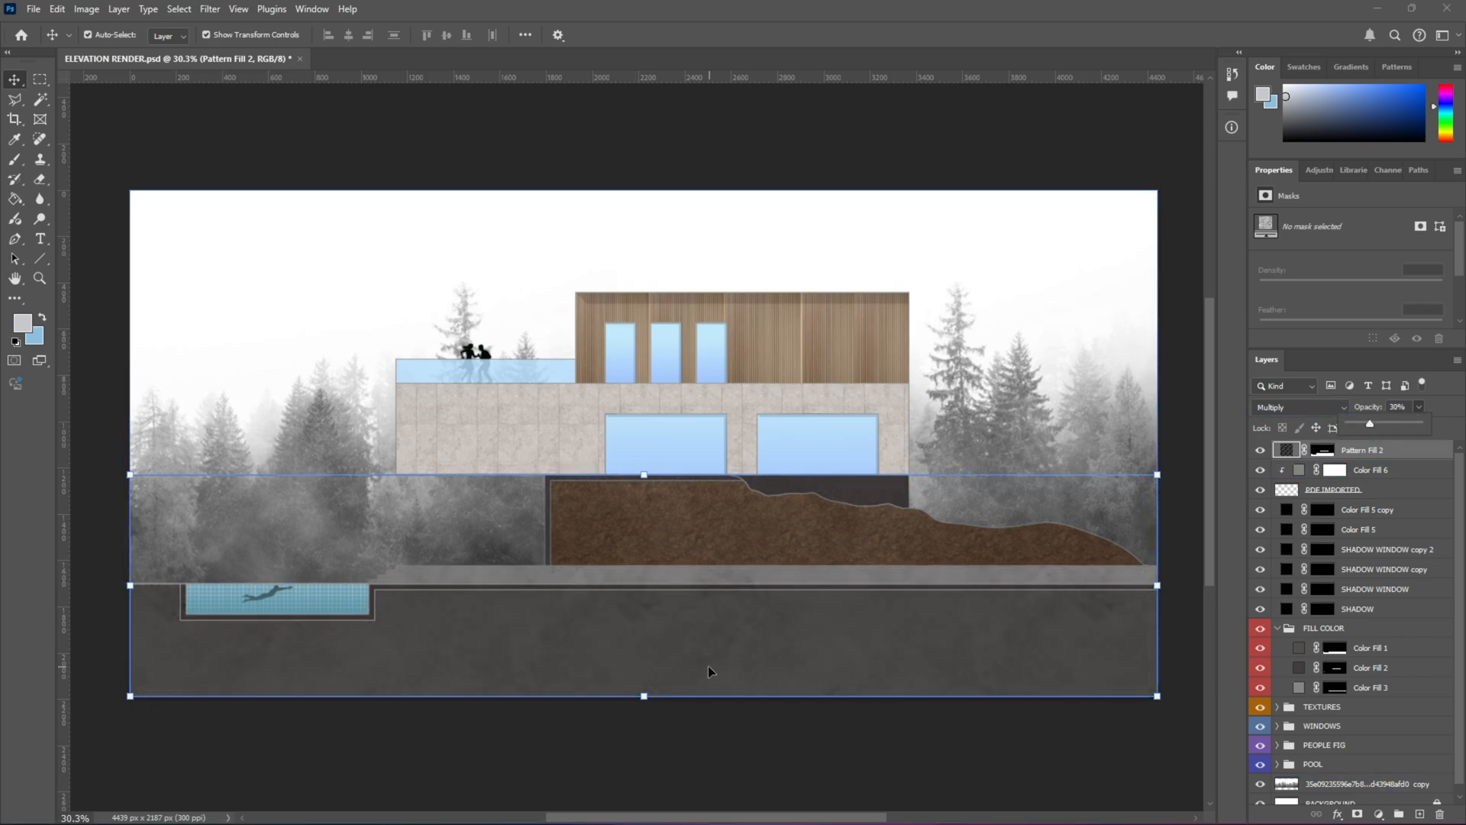
# Step: Examine the grunge texture on the ground, slab and walls both close up and across the whole elevation
pyautogui.scroll(5, 643, 648)
pyautogui.scroll(1, 625, 636)
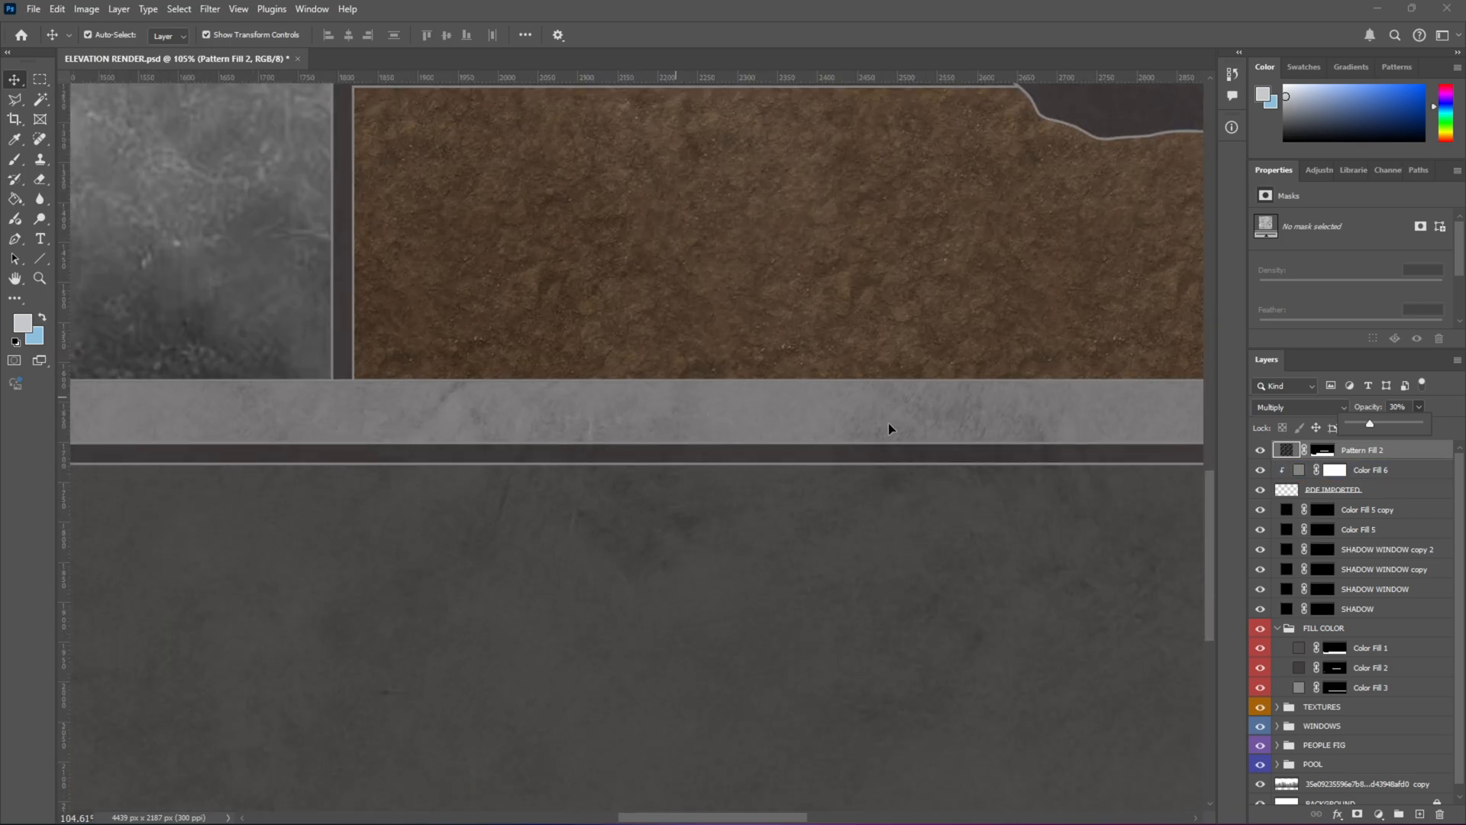
pyautogui.scroll(-6, 734, 548)
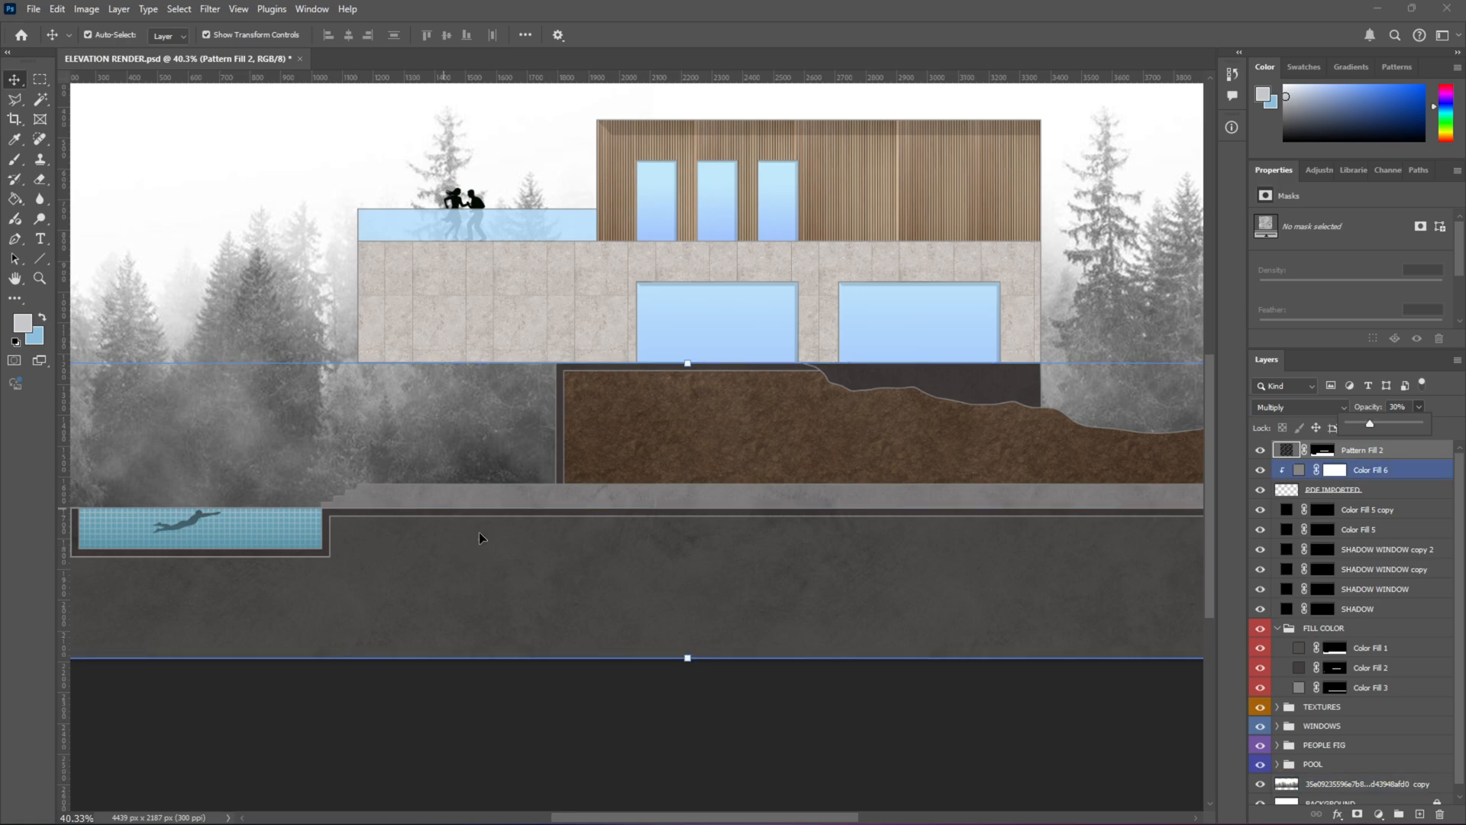
pyautogui.scroll(-1, 619, 573)
pyautogui.scroll(1, 619, 569)
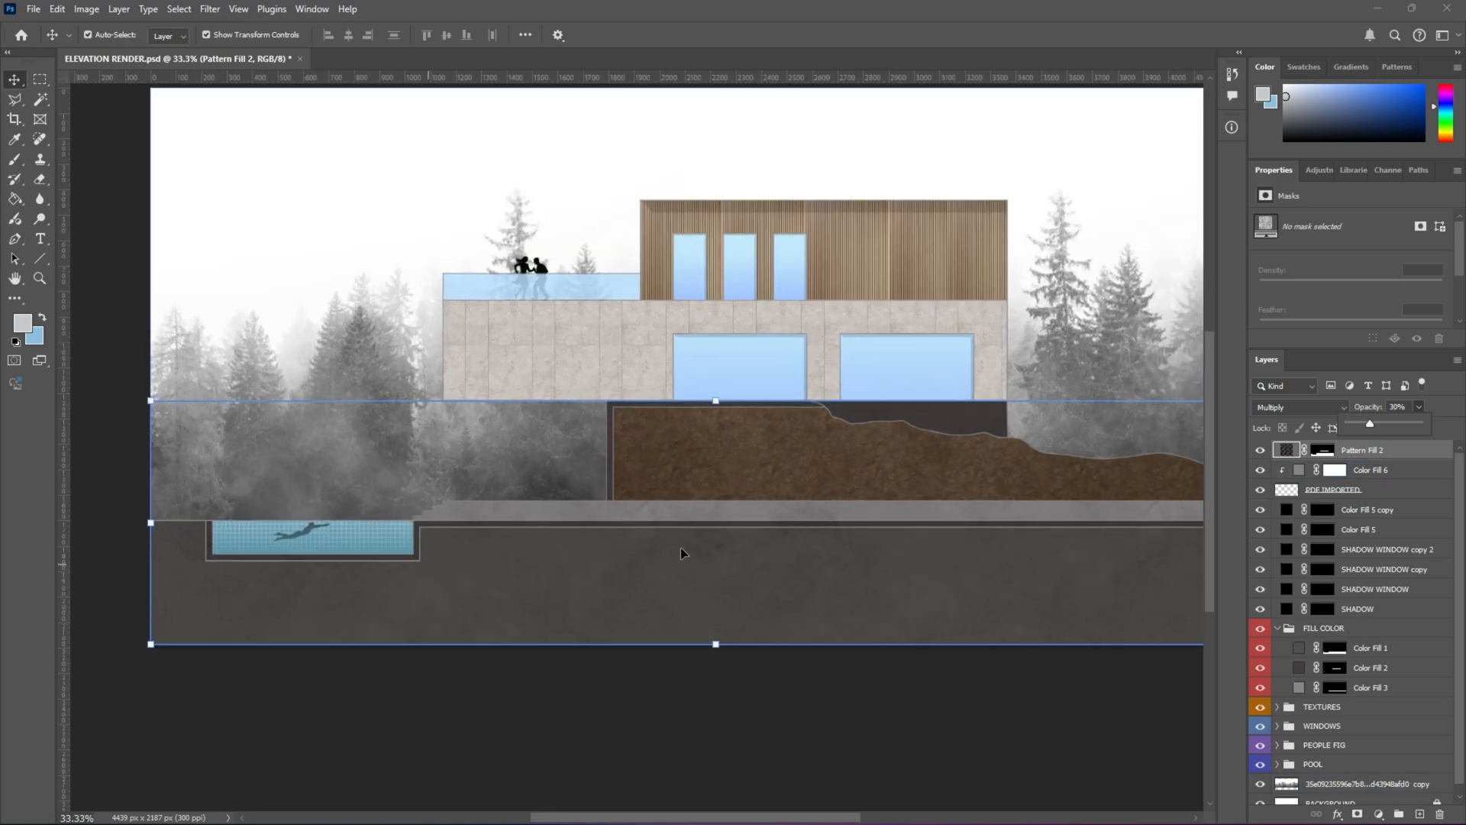
pyautogui.scroll(-1, 559, 565)
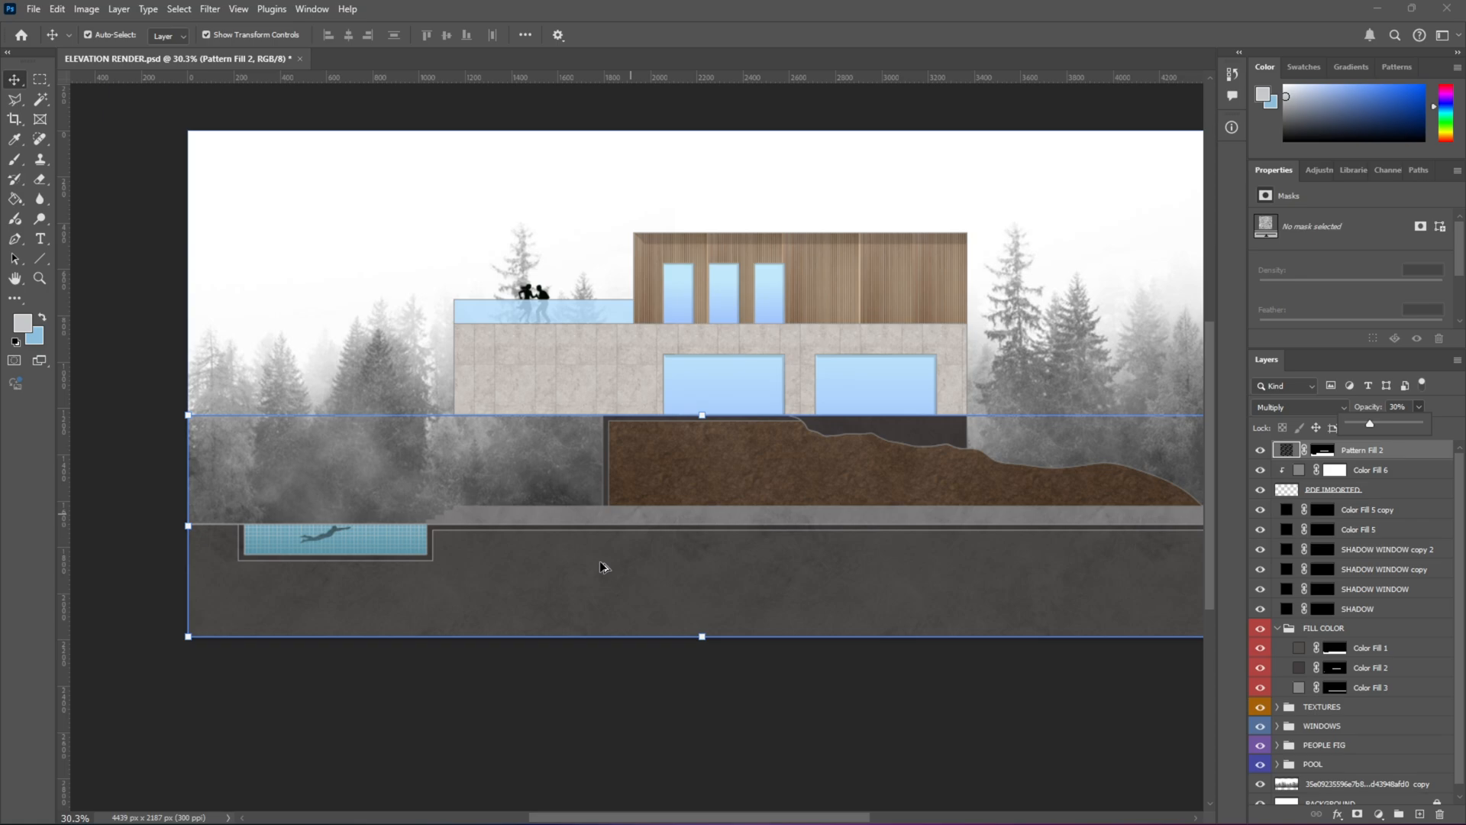
pyautogui.scroll(6, 598, 561)
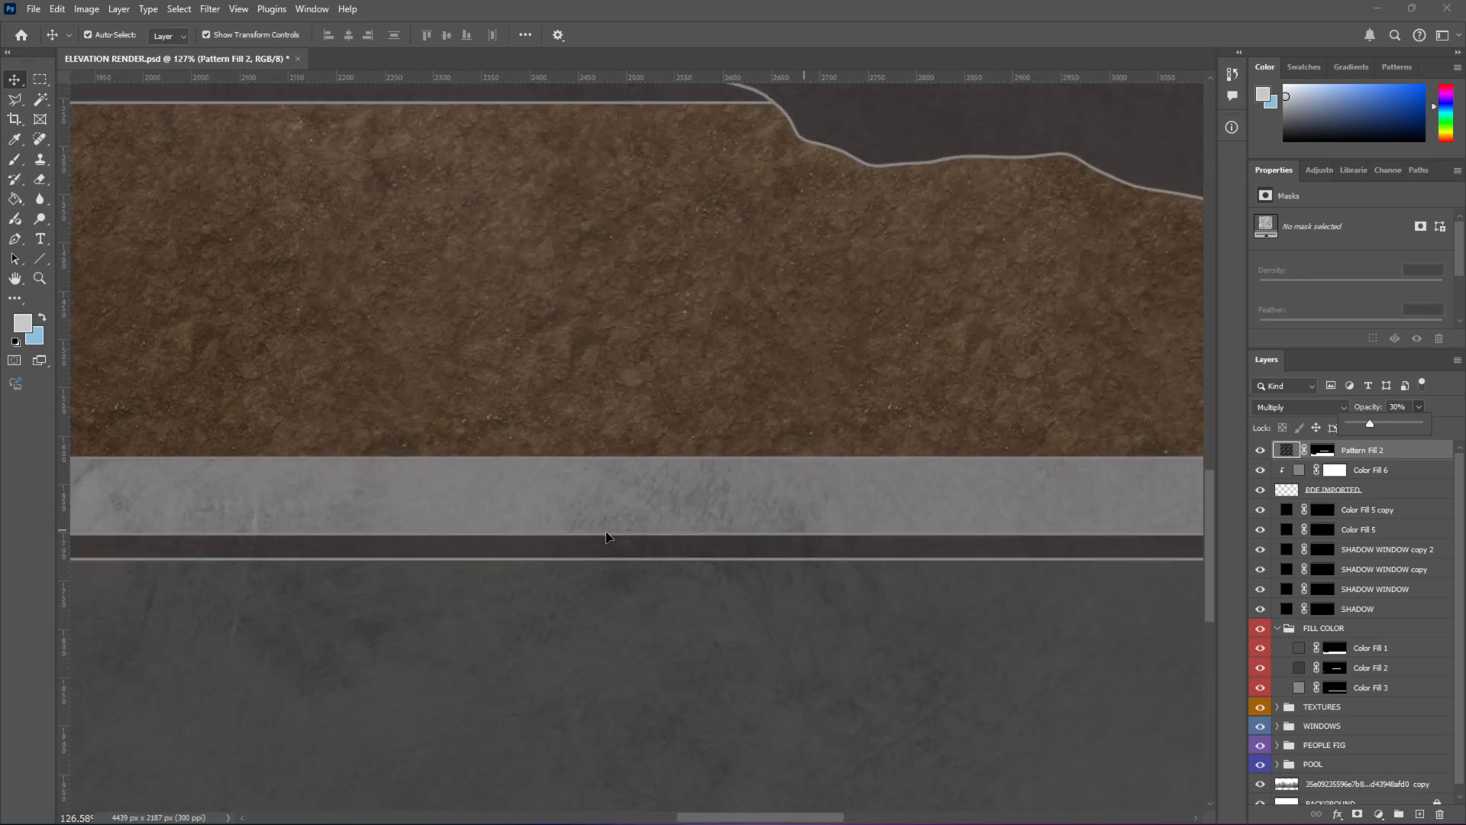
pyautogui.click(726, 558)
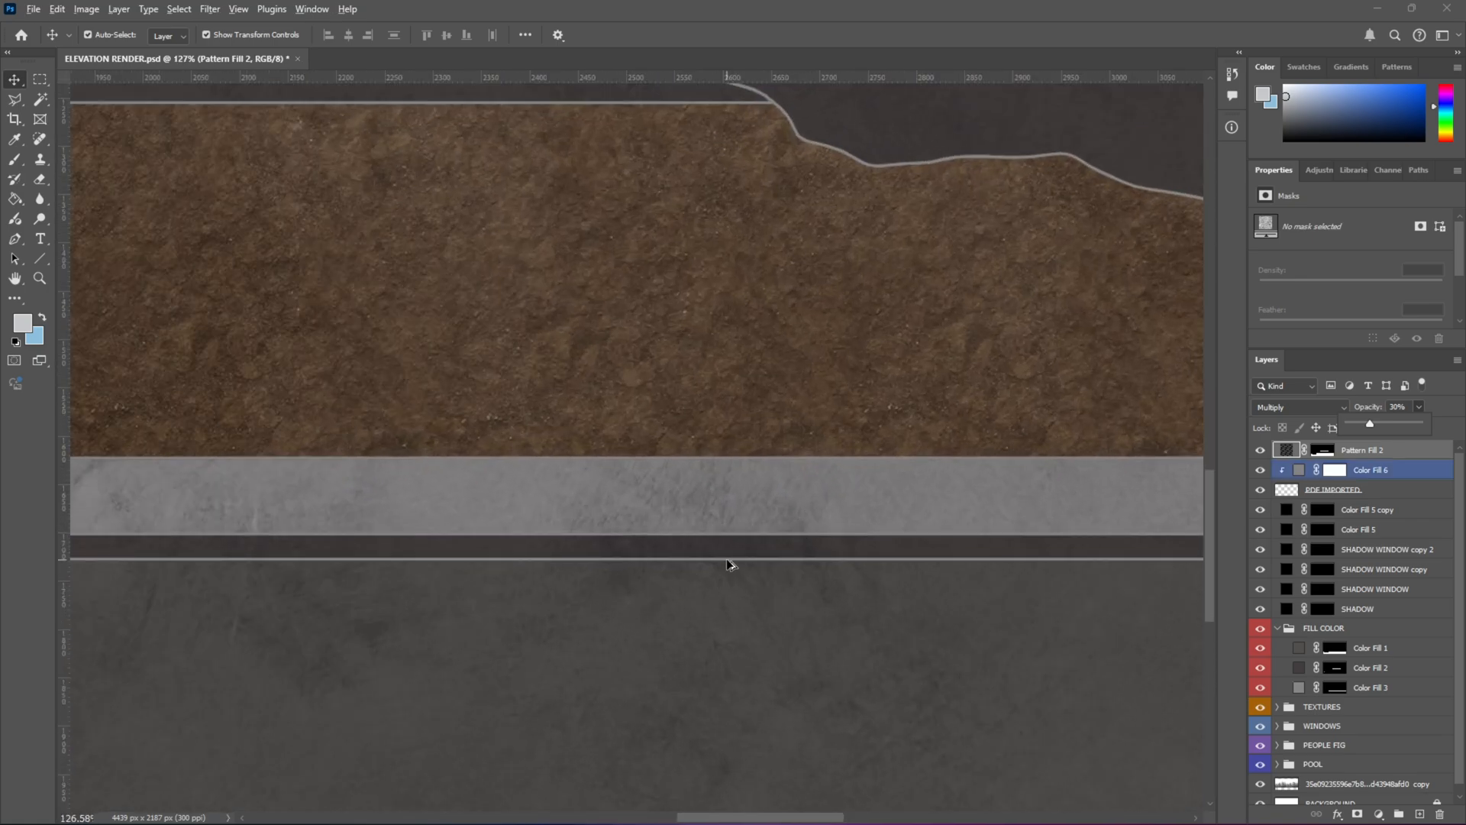
pyautogui.scroll(-6, 726, 557)
pyautogui.scroll(-1, 726, 558)
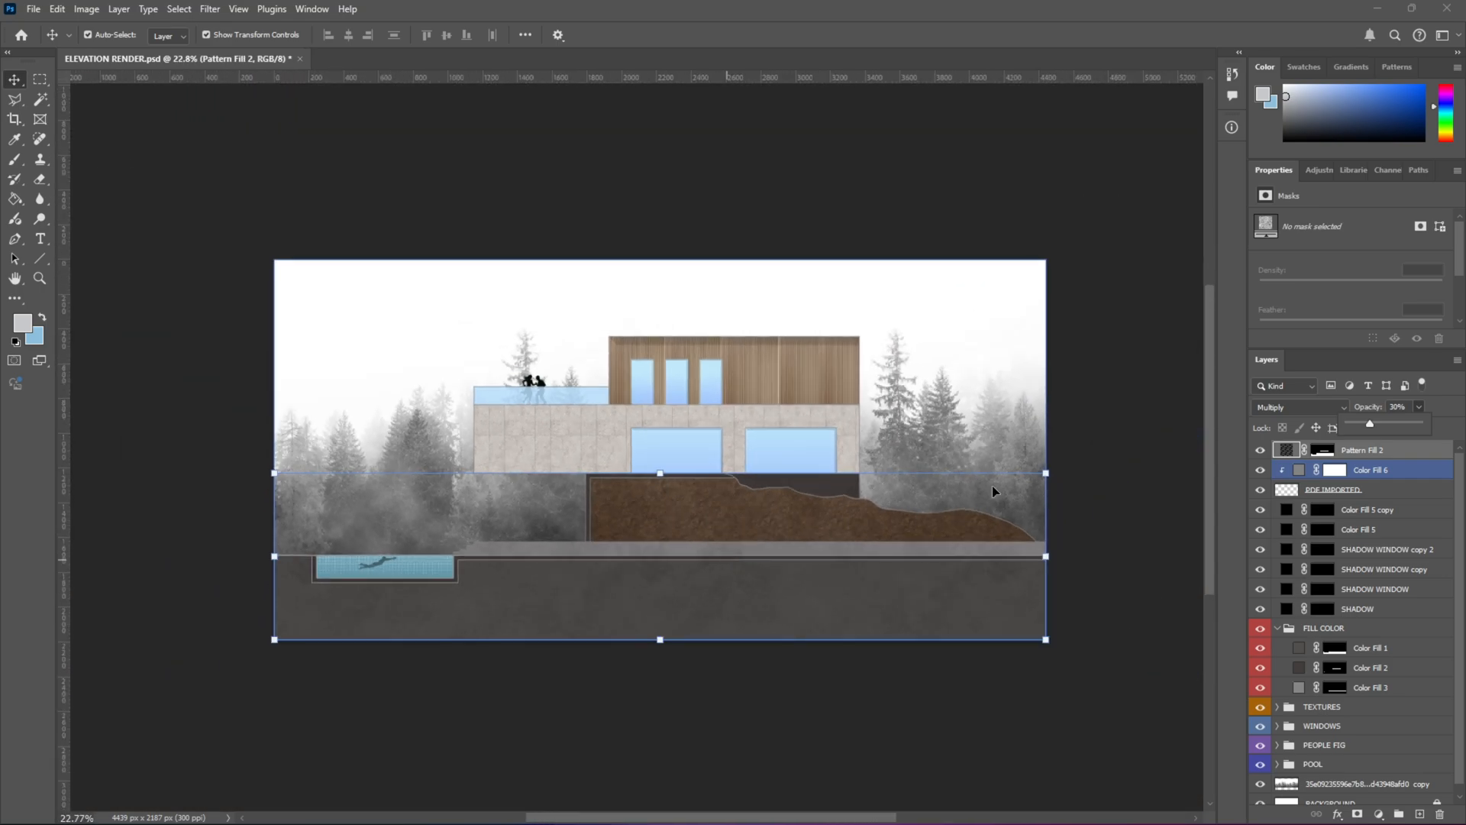
pyautogui.click(1096, 435)
pyautogui.scroll(2, 735, 416)
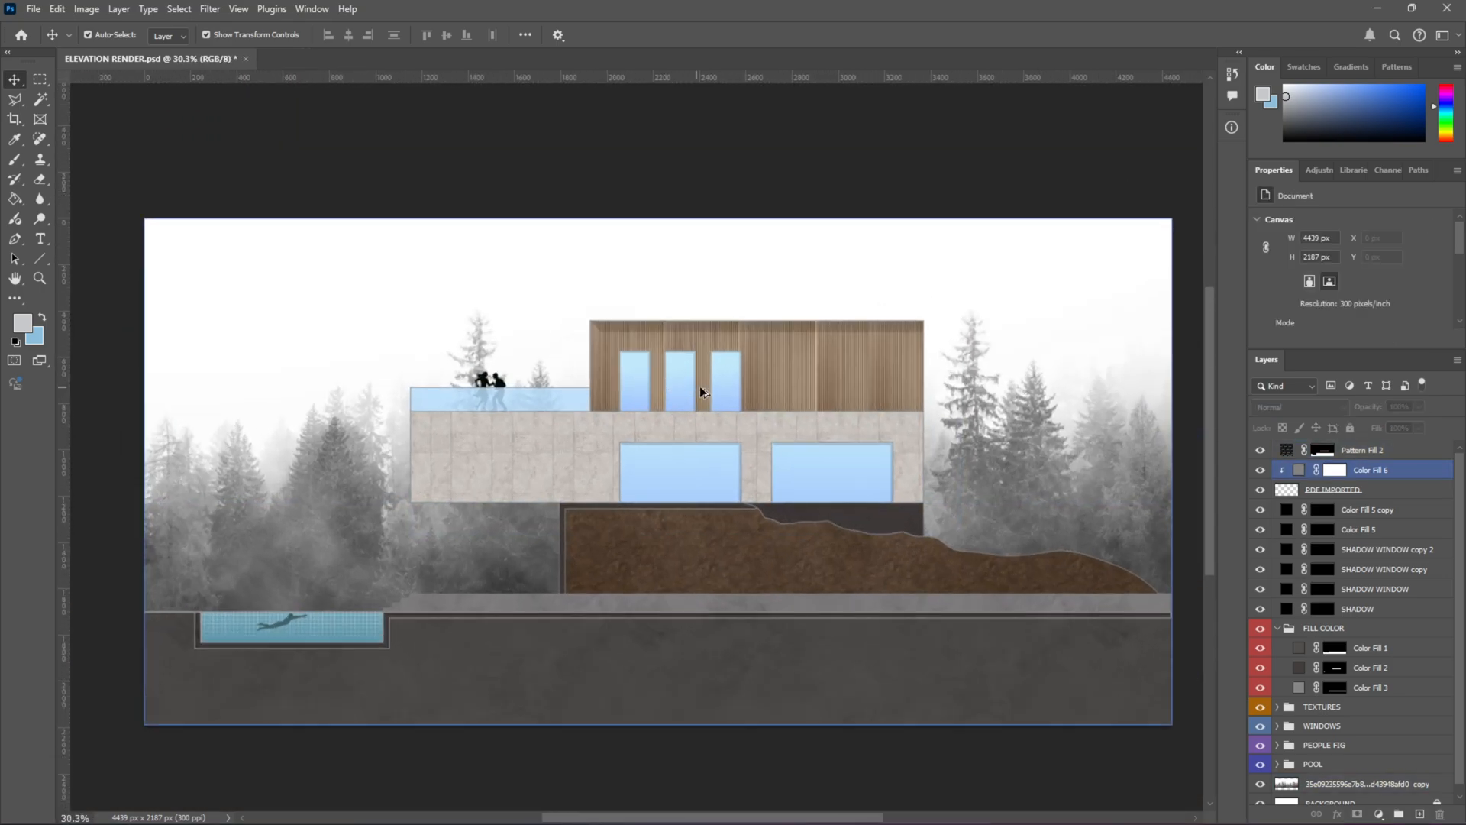
# Step: Load the masks of the wood cladding and stone facade texture layers as one combined selection
pyautogui.click(768, 404)
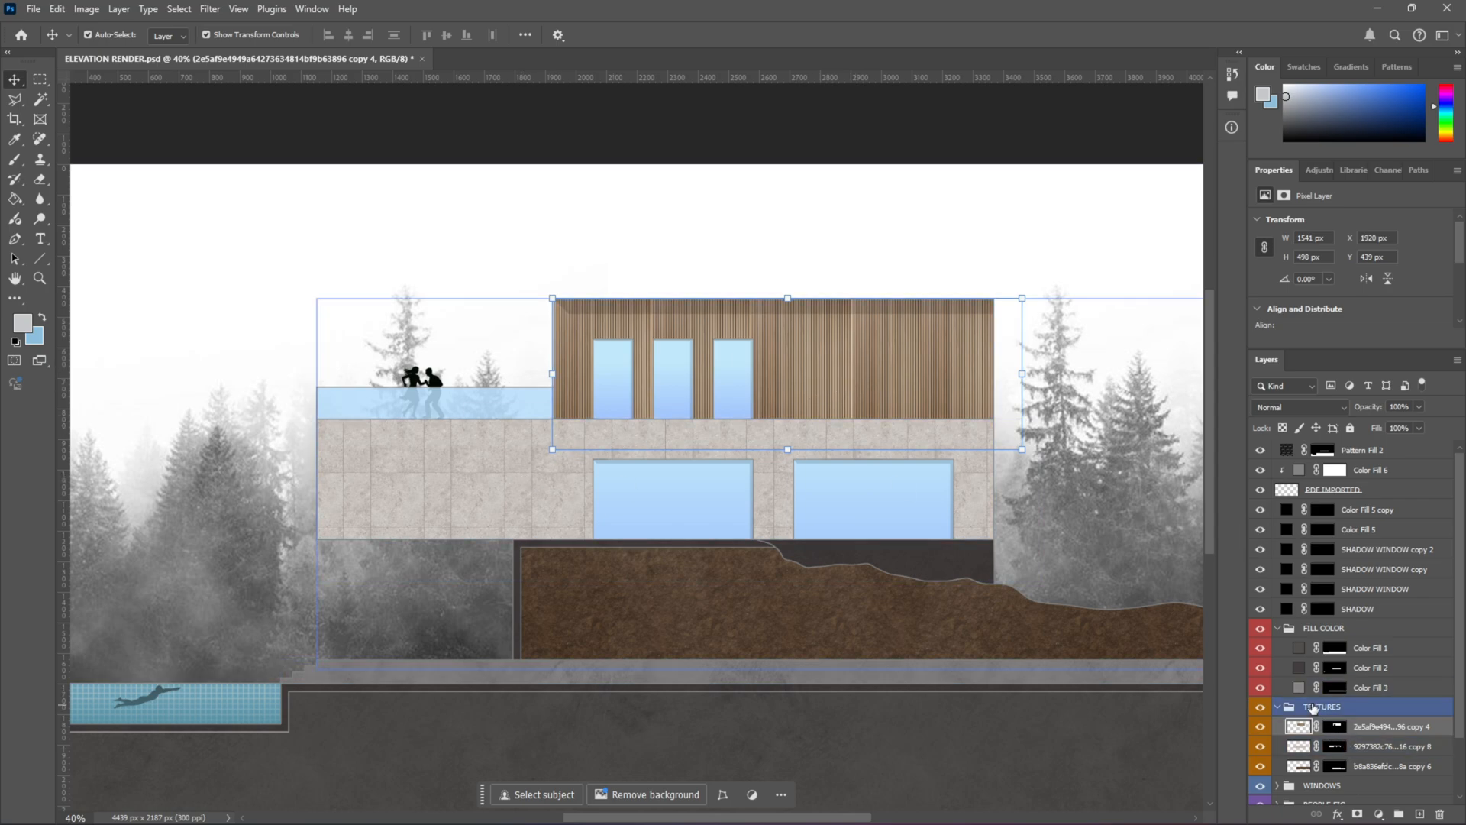
pyautogui.keyDown('ctrl'); pyautogui.click(1334, 730); pyautogui.keyUp('ctrl')
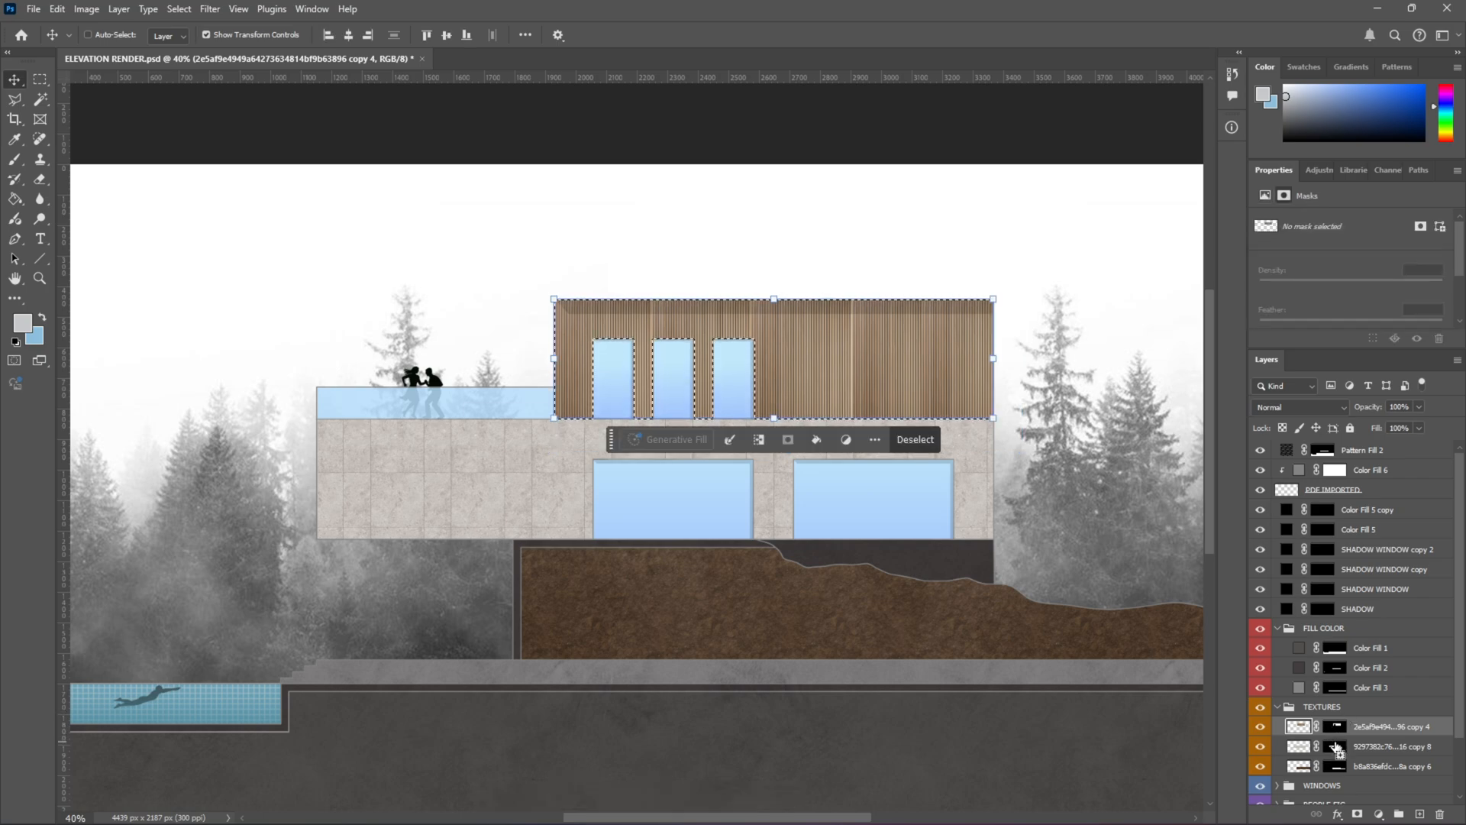
pyautogui.keyDown('ctrl'); pyautogui.keyDown('shift'); pyautogui.click(1337, 748); pyautogui.keyUp('shift'); pyautogui.keyUp('ctrl')
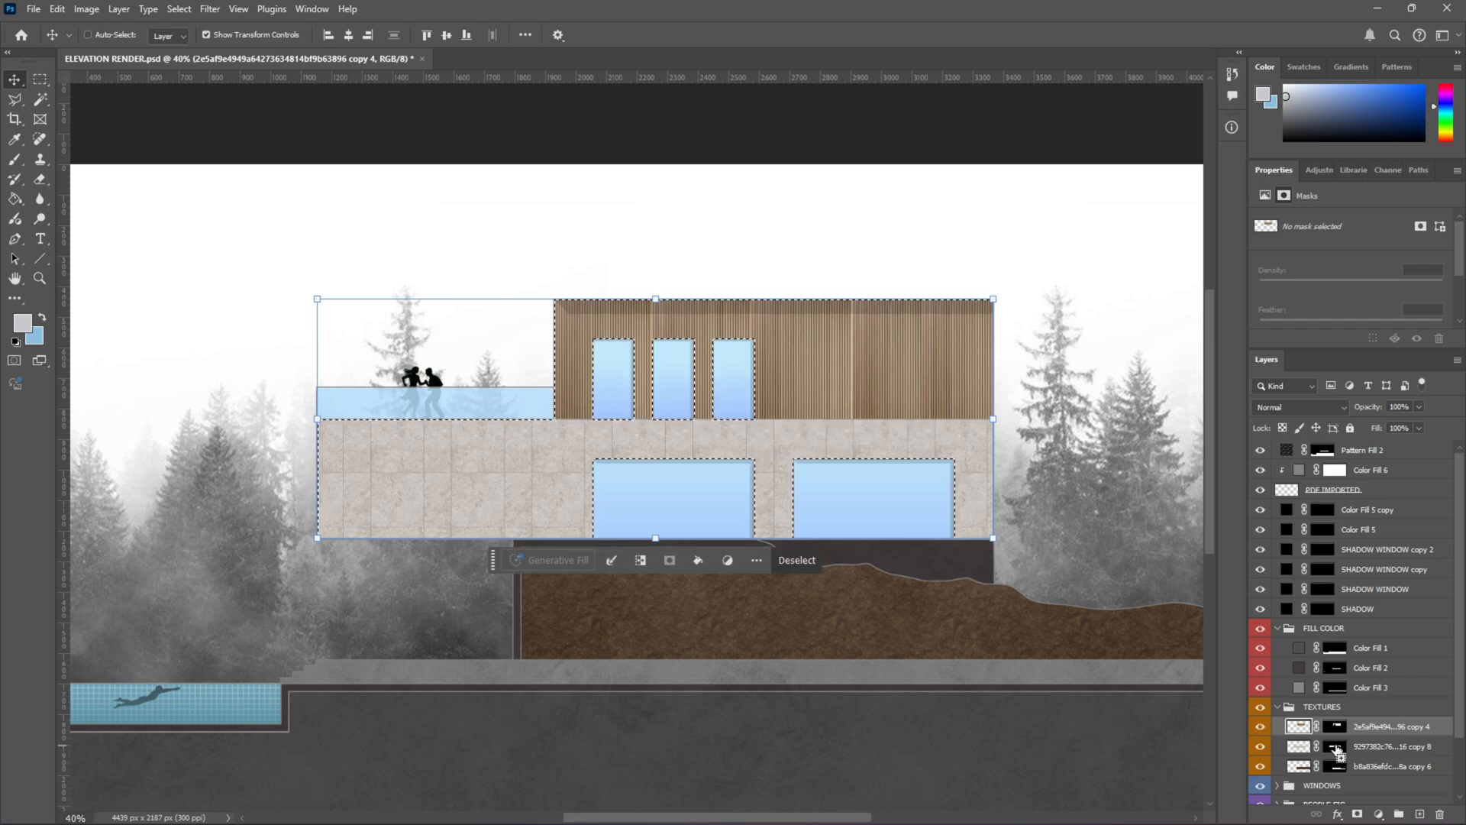
# Step: Add a pattern fill layer with the light grey scratched grunge pattern at 100% scale over the selected wood and stone facades
pyautogui.click(1379, 814)
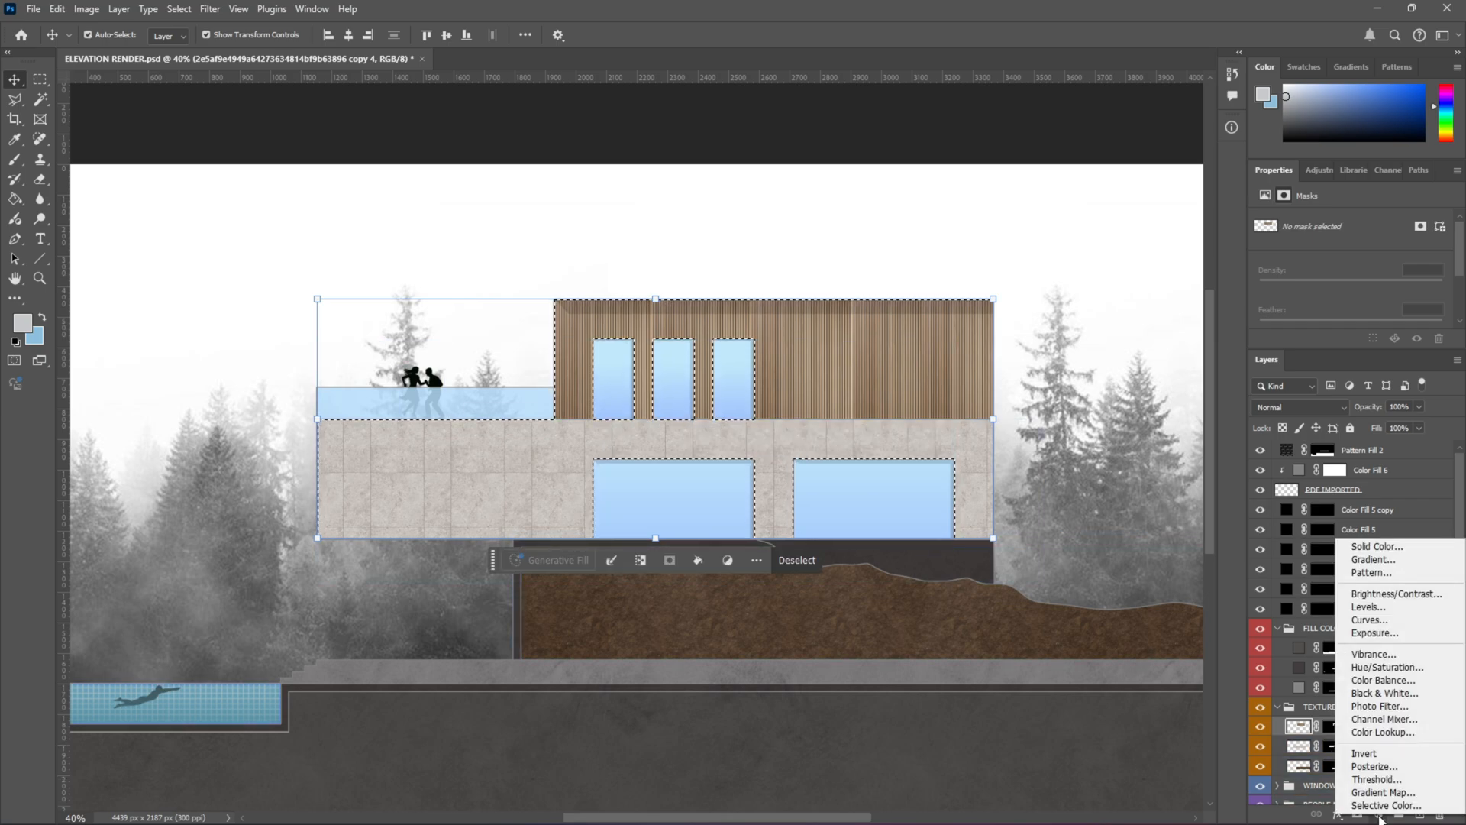
pyautogui.click(1350, 574)
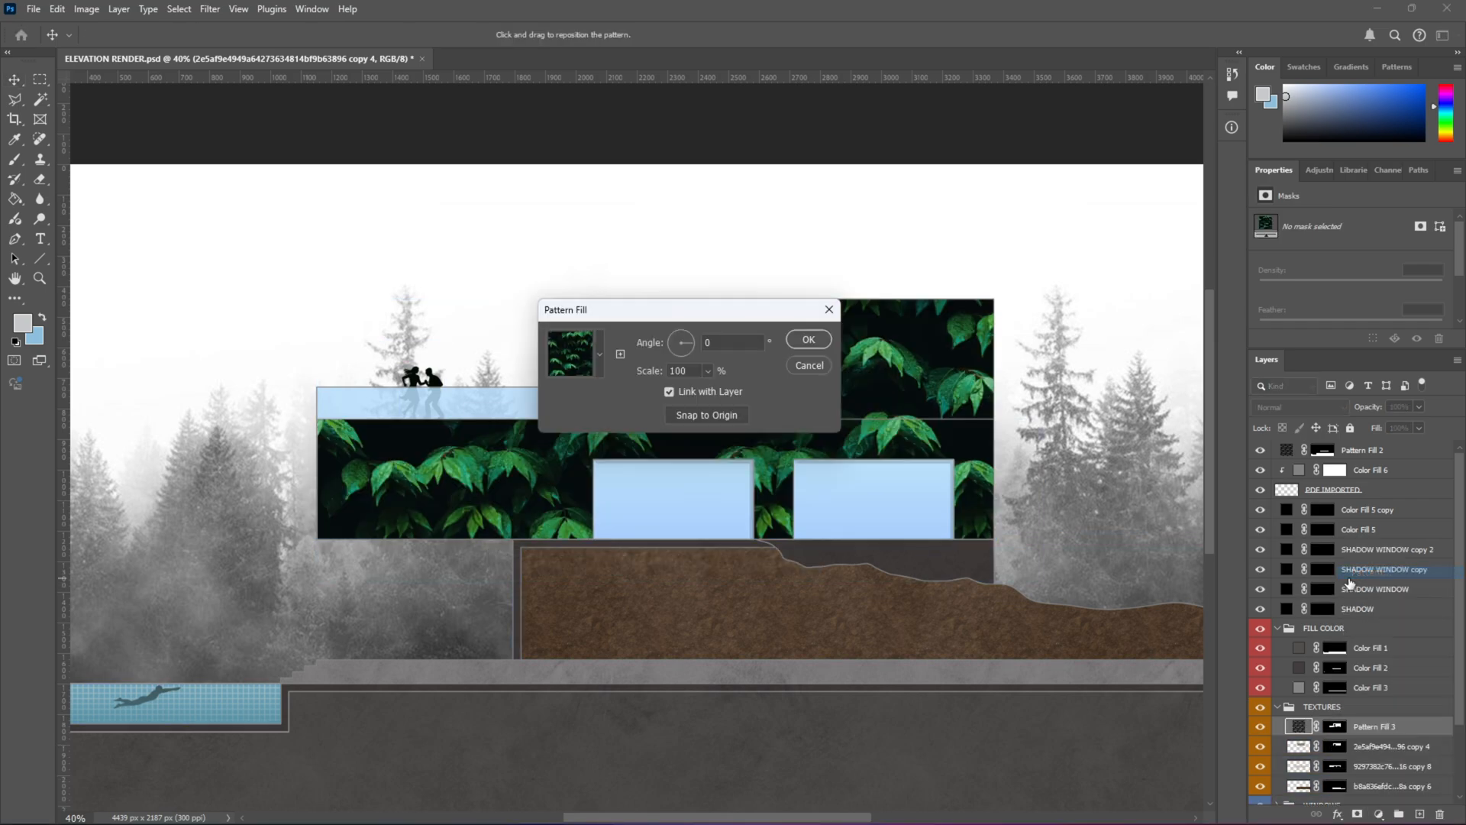
pyautogui.click(602, 351)
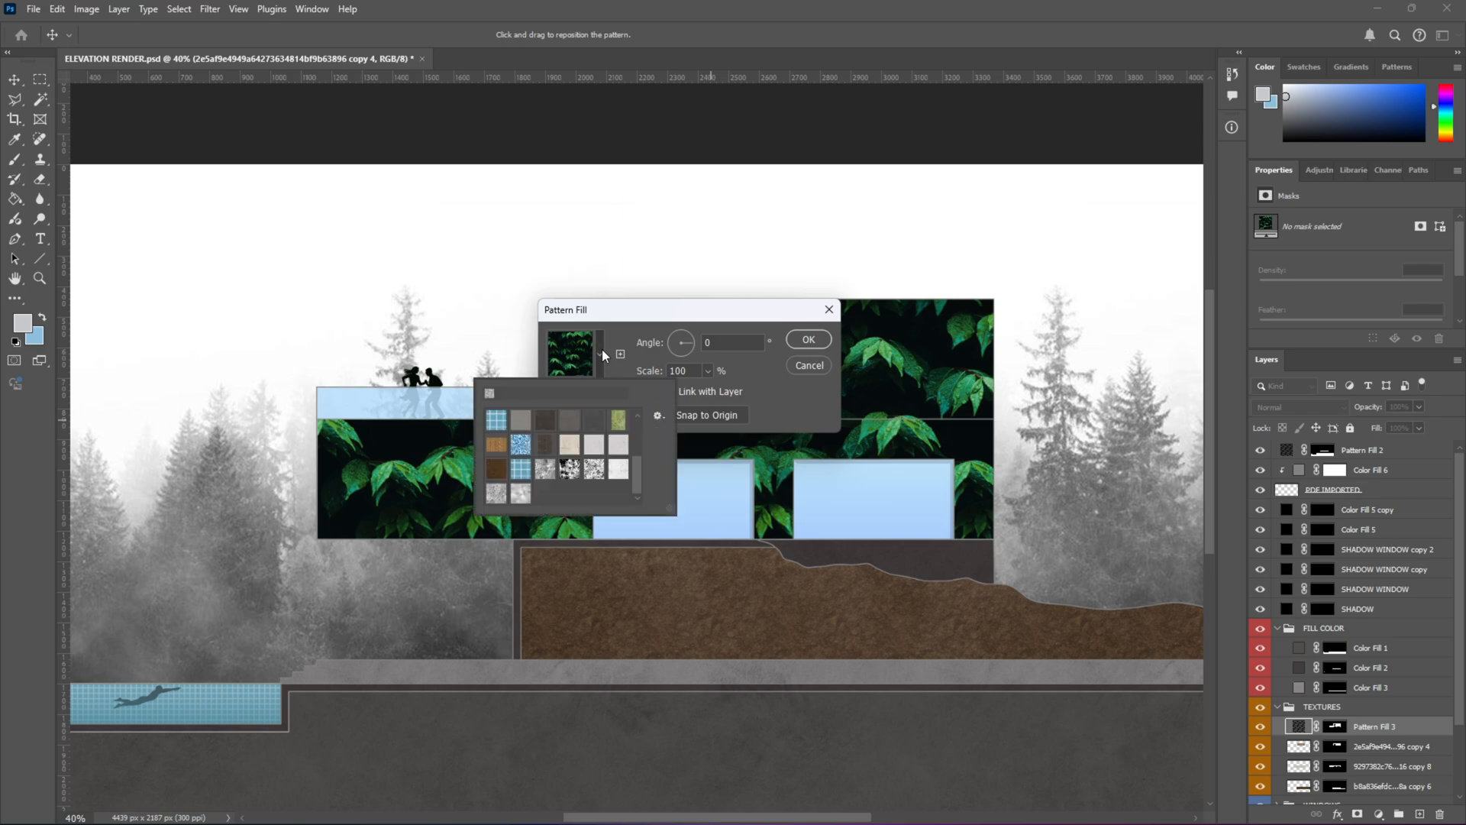
pyautogui.click(569, 470)
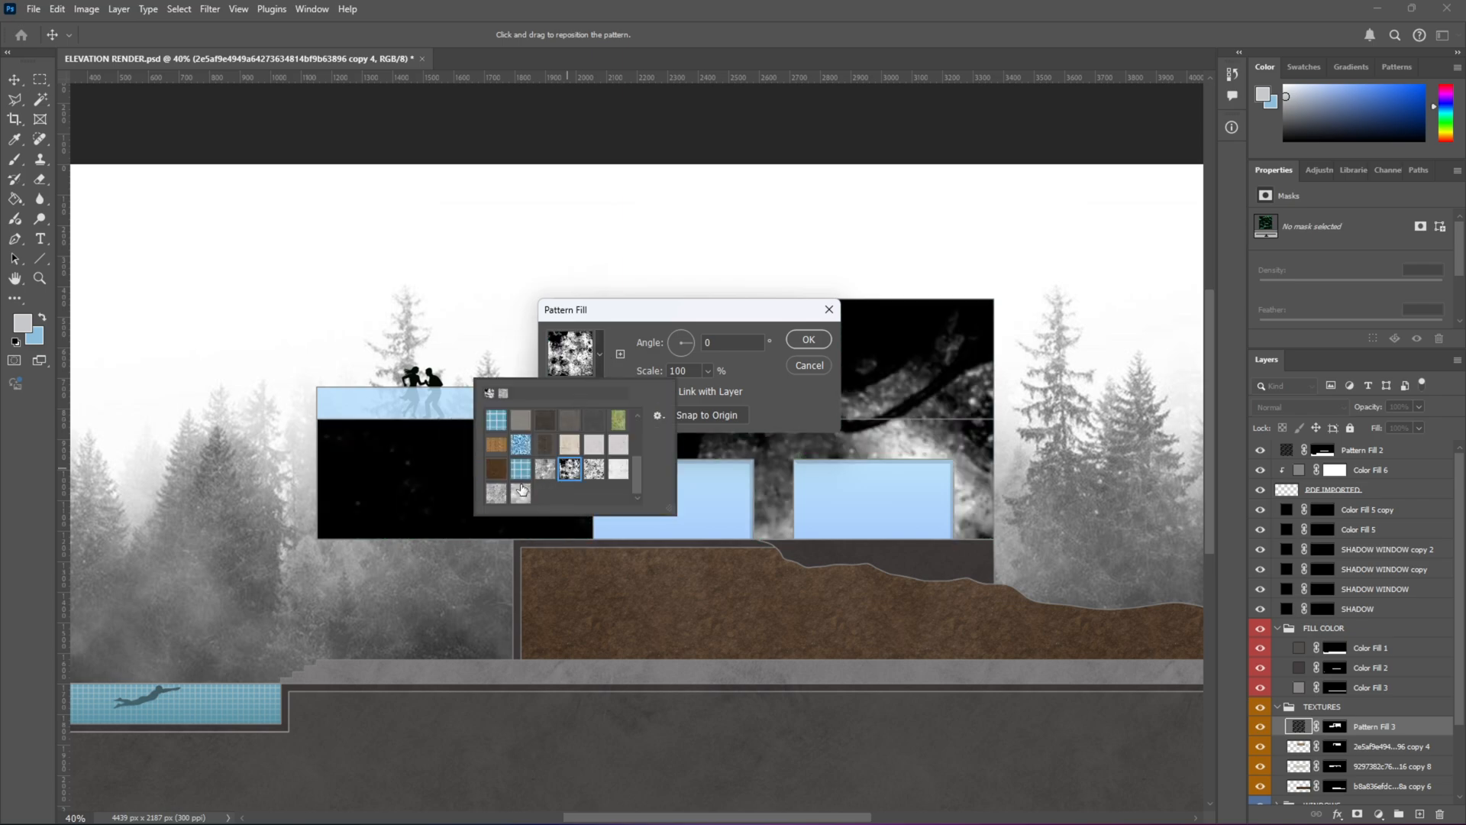
pyautogui.click(496, 494)
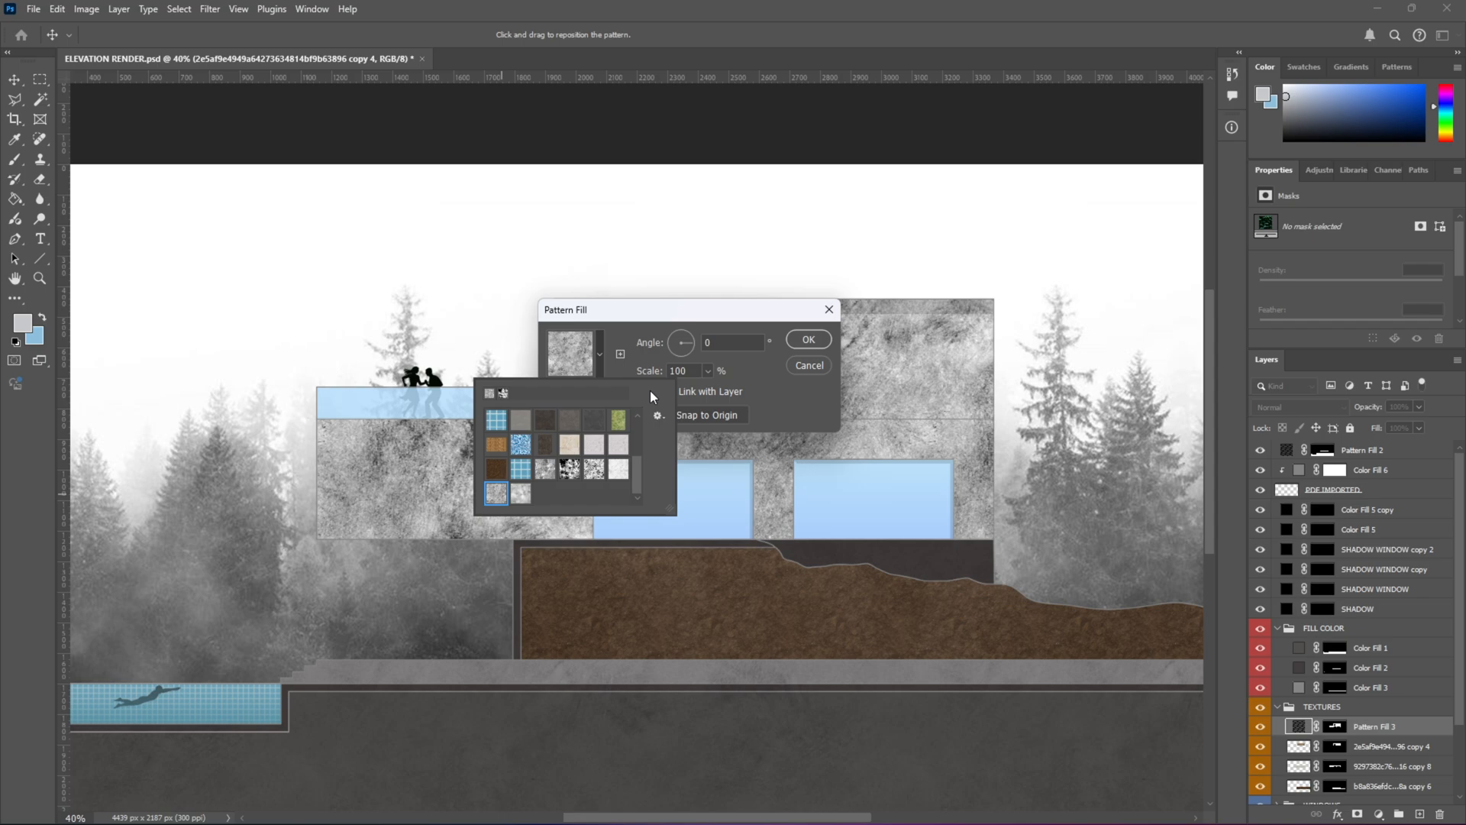
pyautogui.moveTo(754, 321); pyautogui.dragTo(1044, 218)
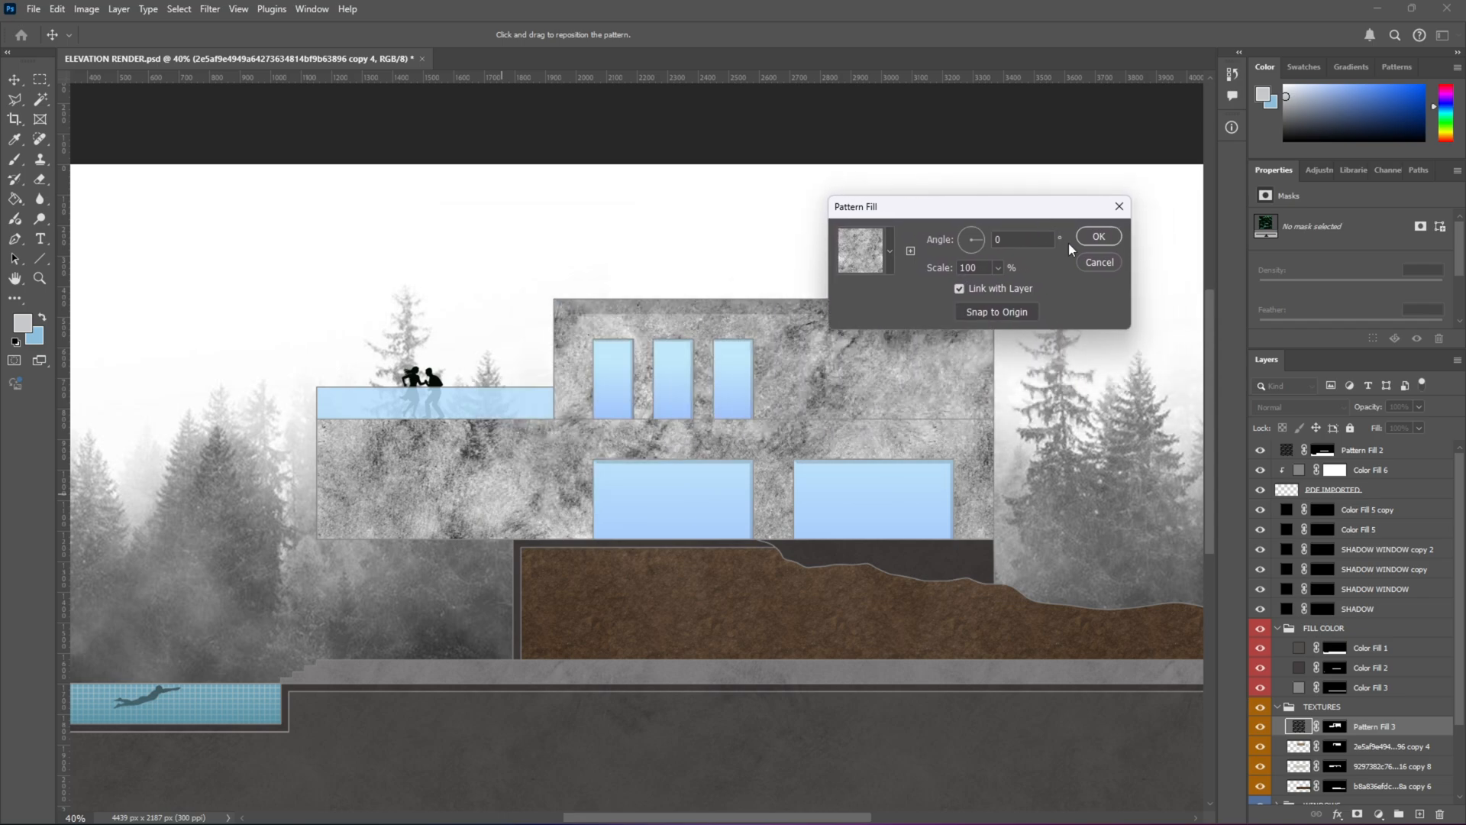
pyautogui.click(1097, 237)
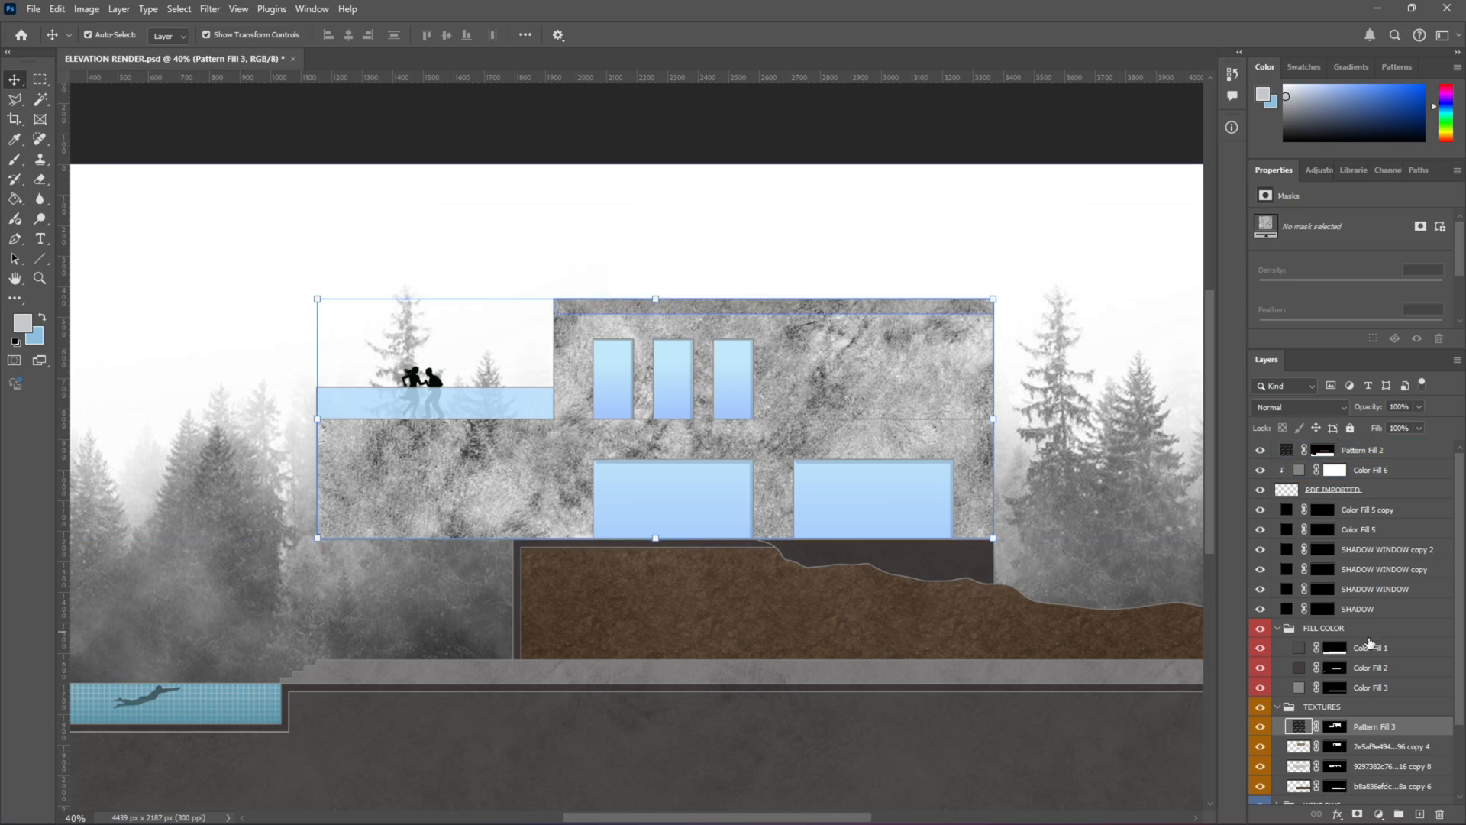
# Step: Set the facade grunge layer, Pattern Fill 3, to Multiply blending at 25% opacity
pyautogui.click(1314, 407)
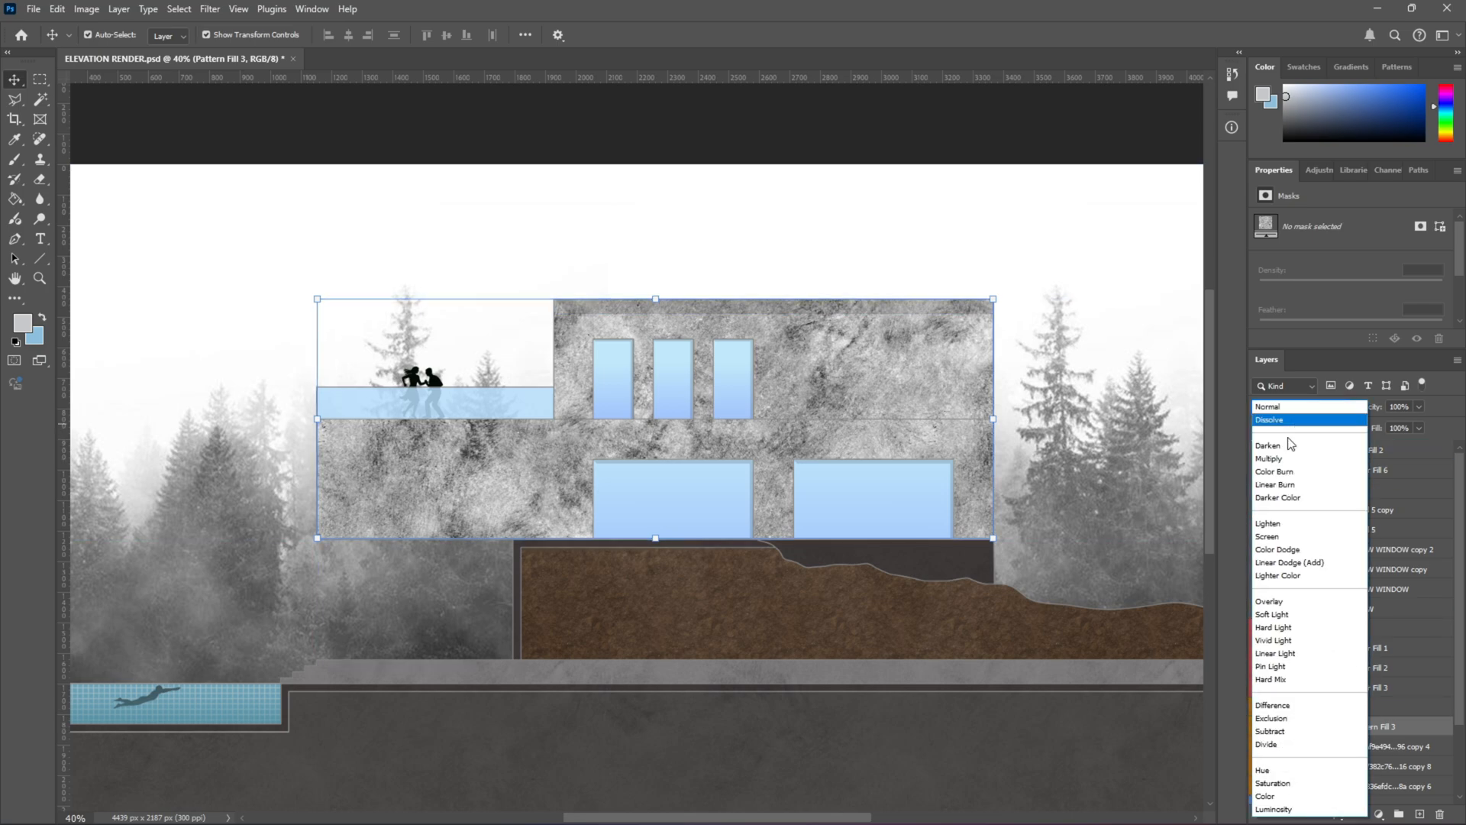
pyautogui.click(1283, 459)
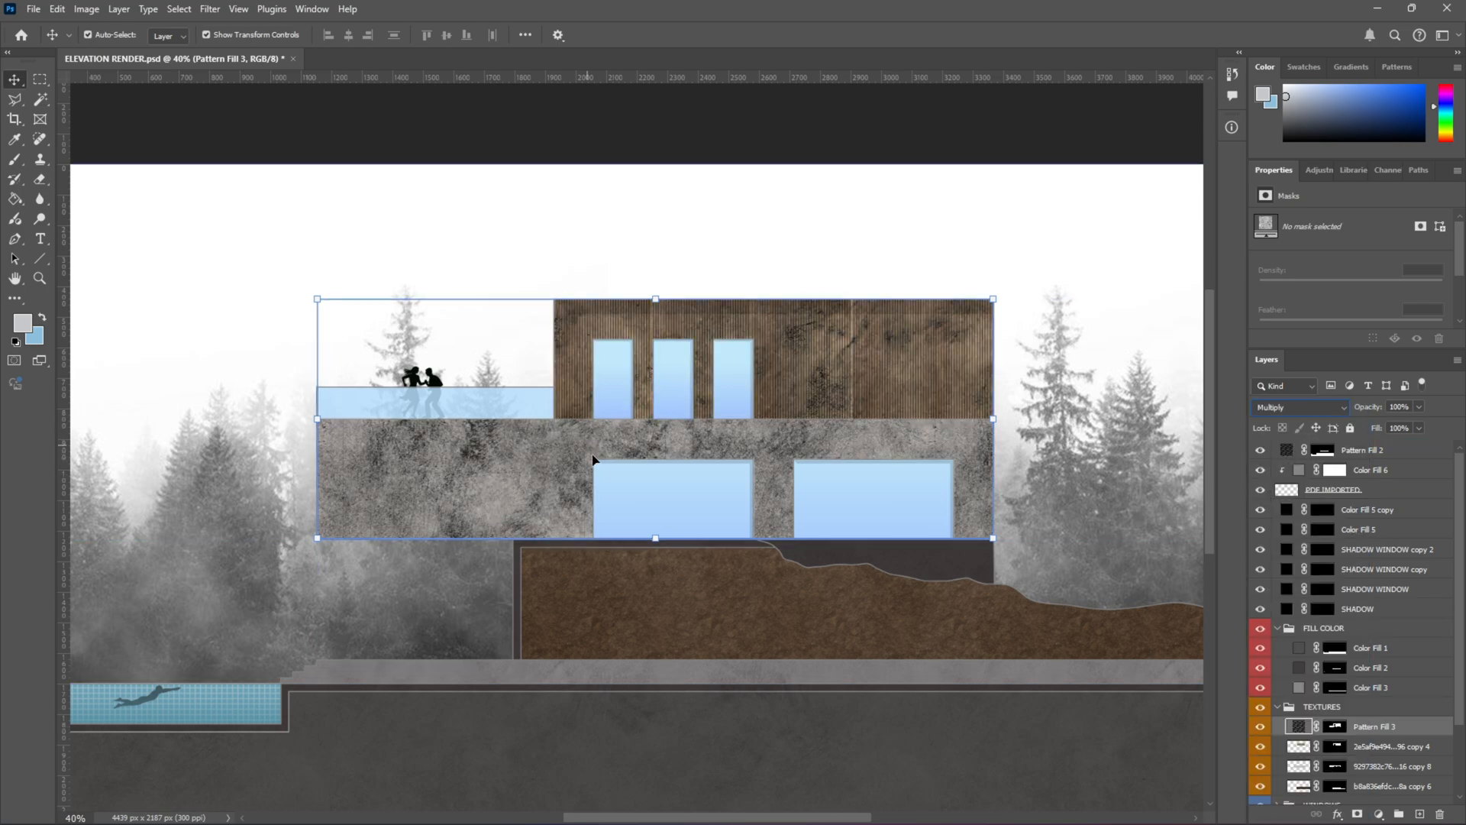
pyautogui.click(1417, 407)
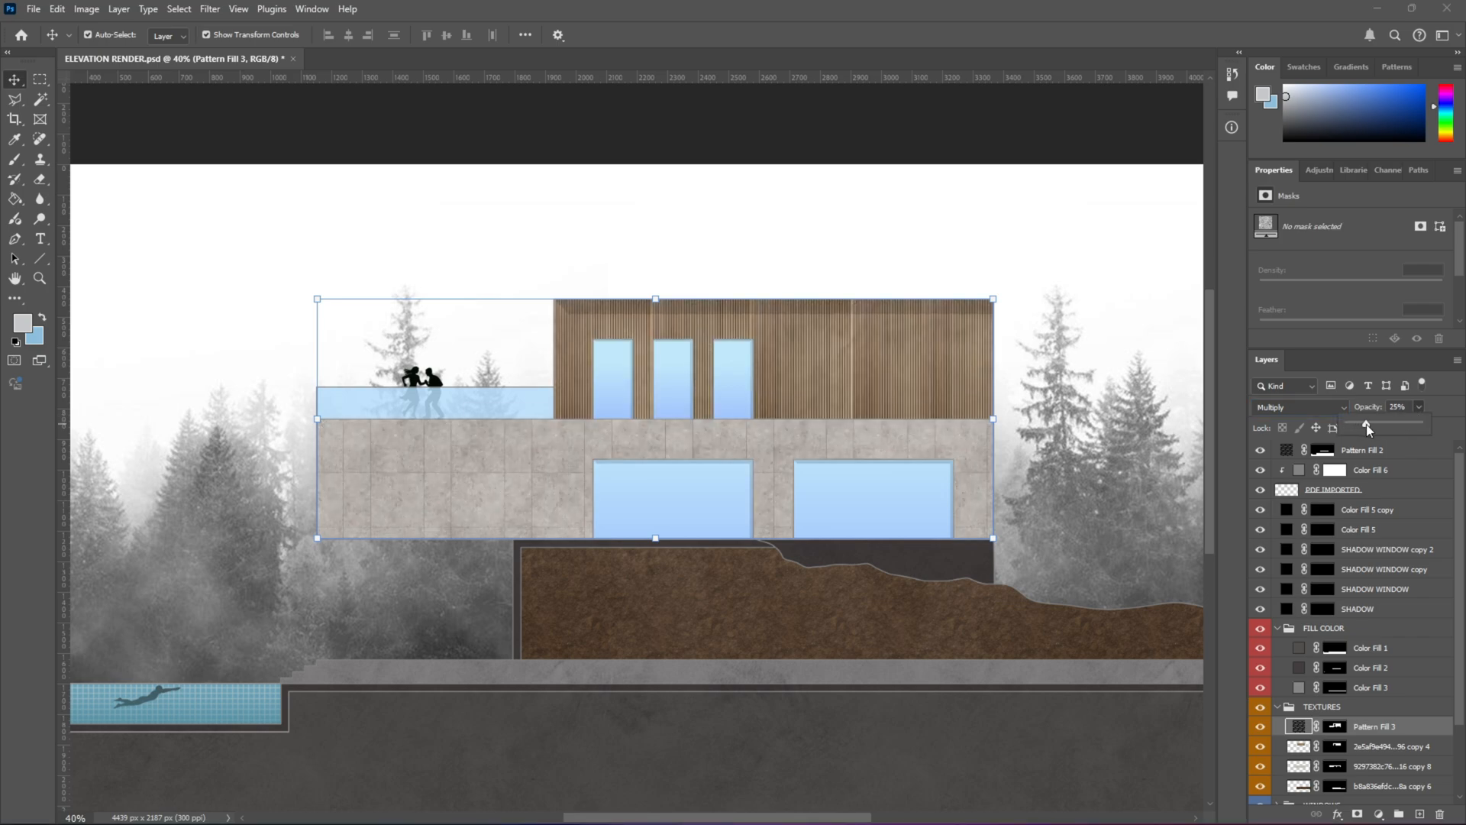
pyautogui.moveTo(1371, 428); pyautogui.dragTo(1366, 424)
pyautogui.scroll(-2, 772, 478)
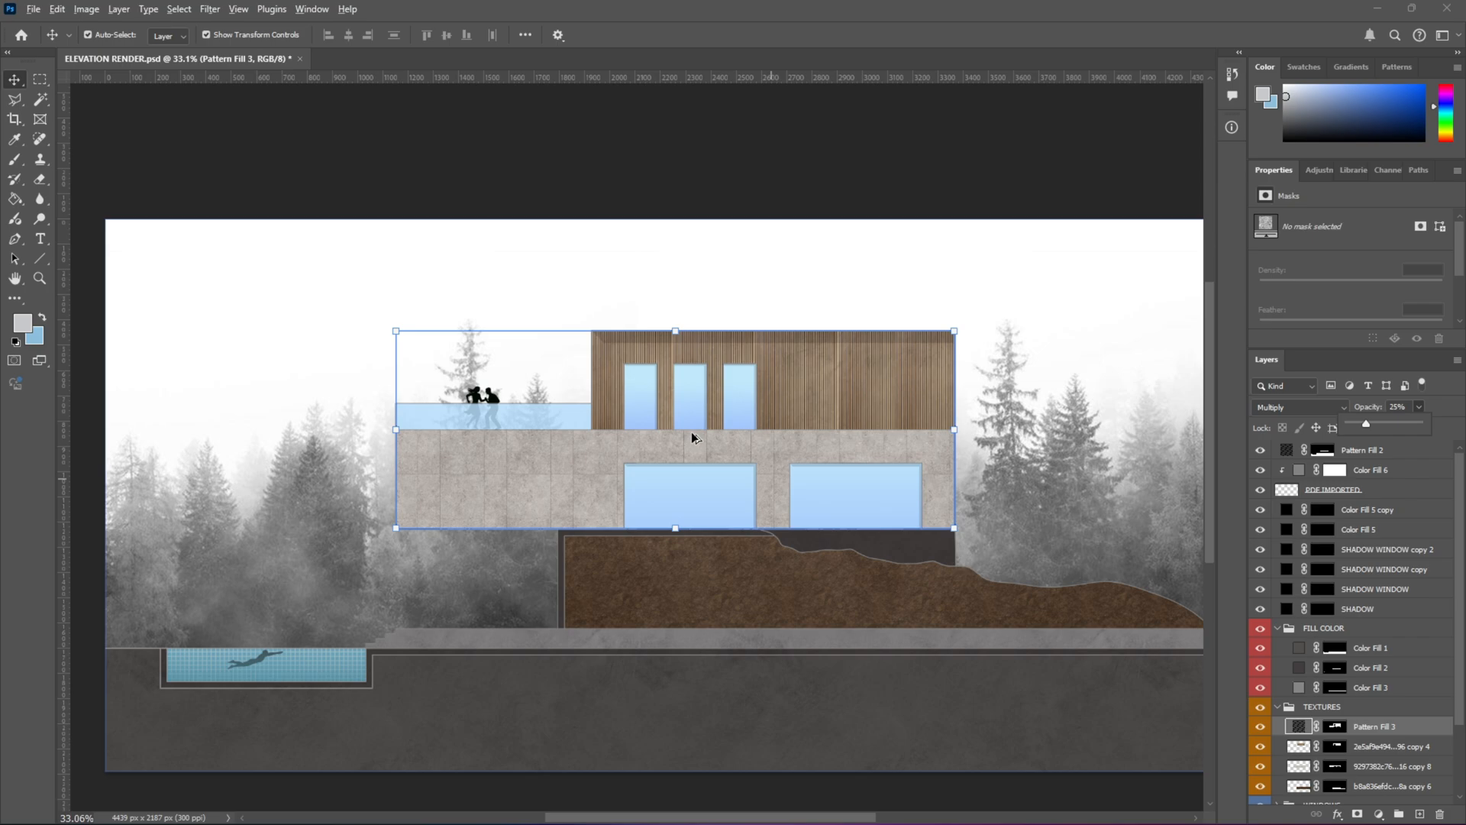
pyautogui.scroll(-1, 692, 435)
pyautogui.click(773, 250)
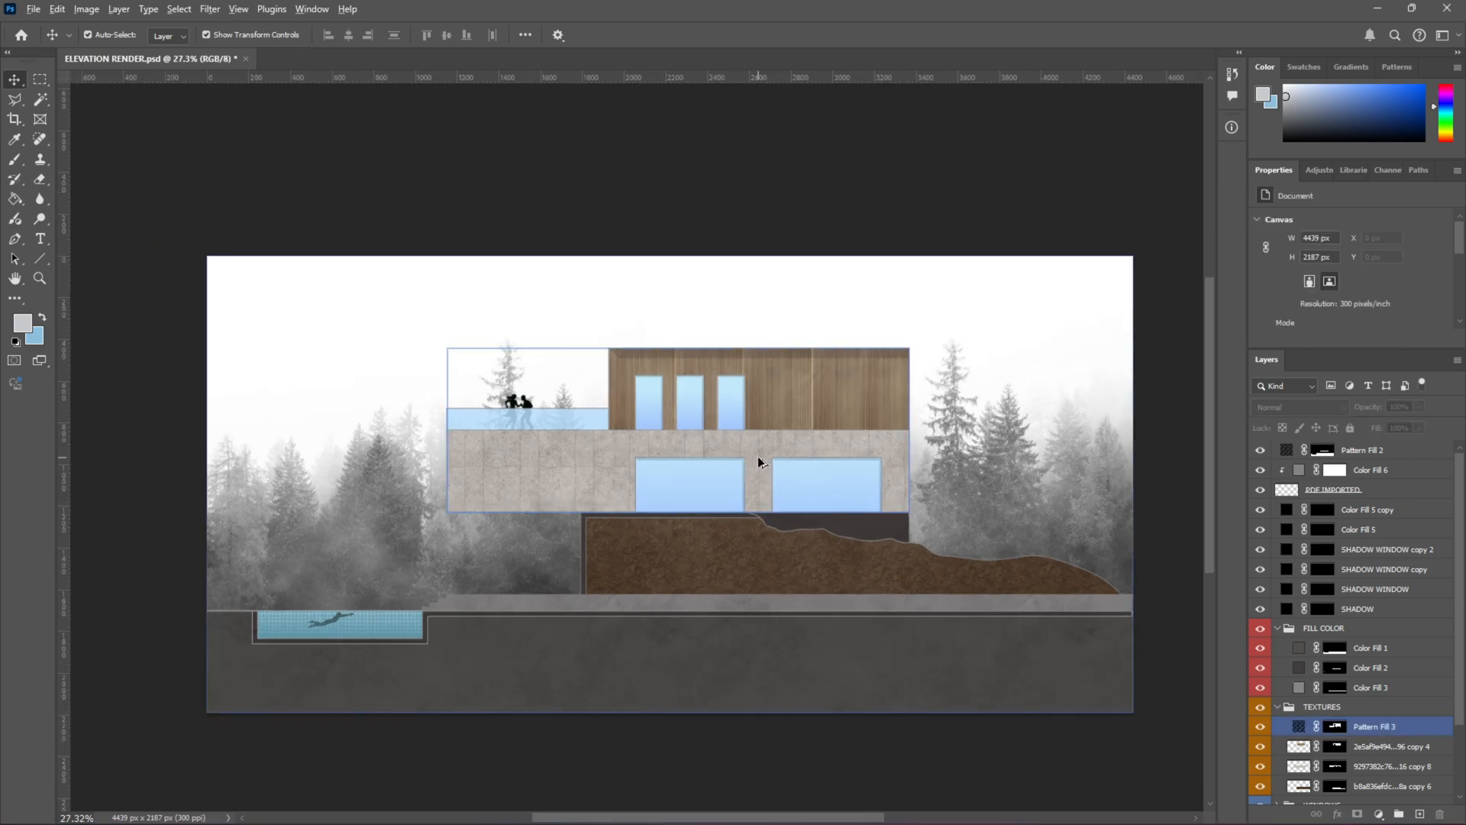
# Step: Compare the wood and stone facades with Pattern Fill 3 shown and hidden, both close up and across the whole elevation
pyautogui.scroll(5, 758, 462)
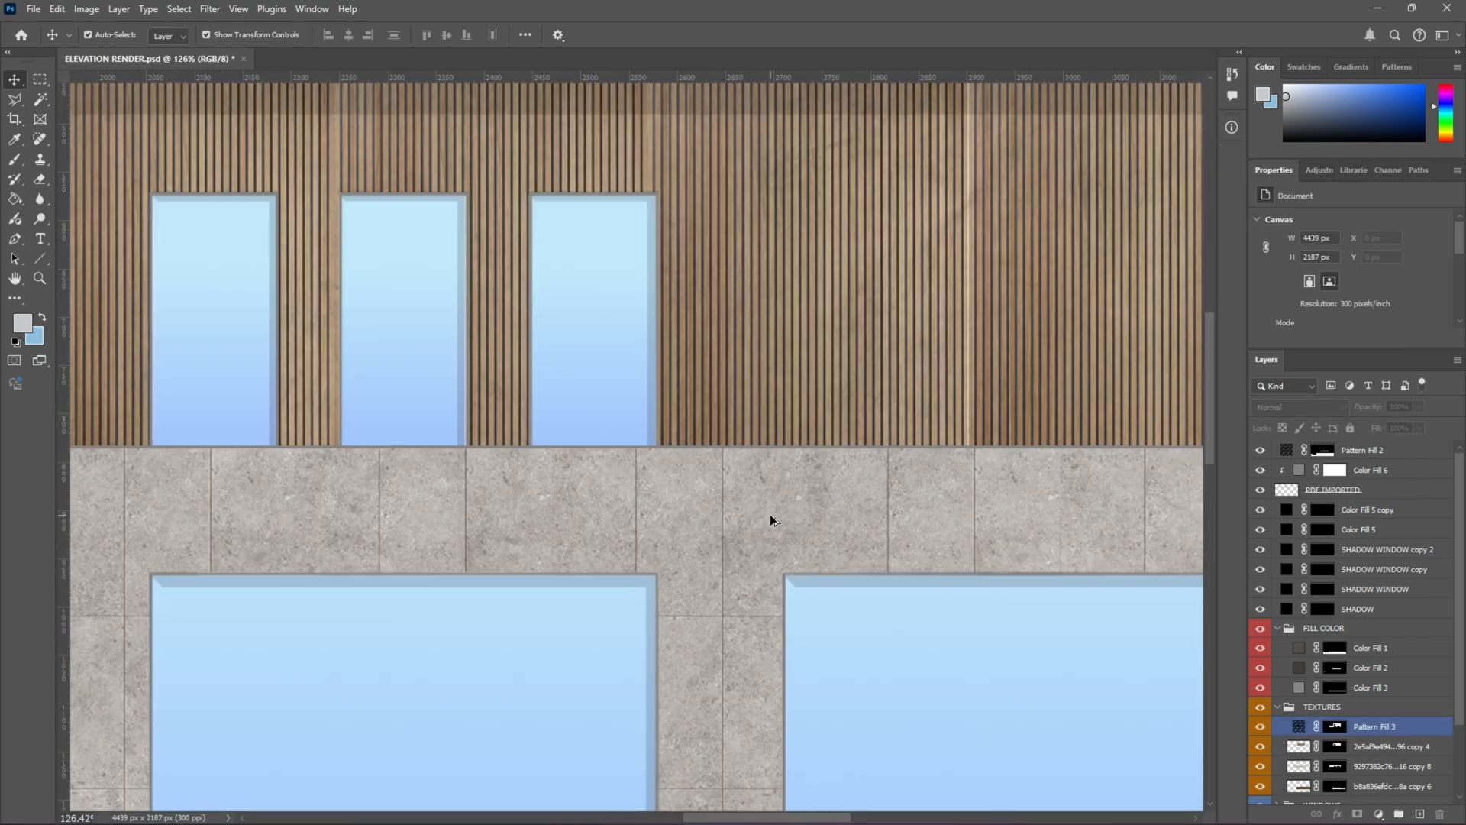
pyautogui.scroll(-1, 771, 516)
pyautogui.scroll(1, 891, 288)
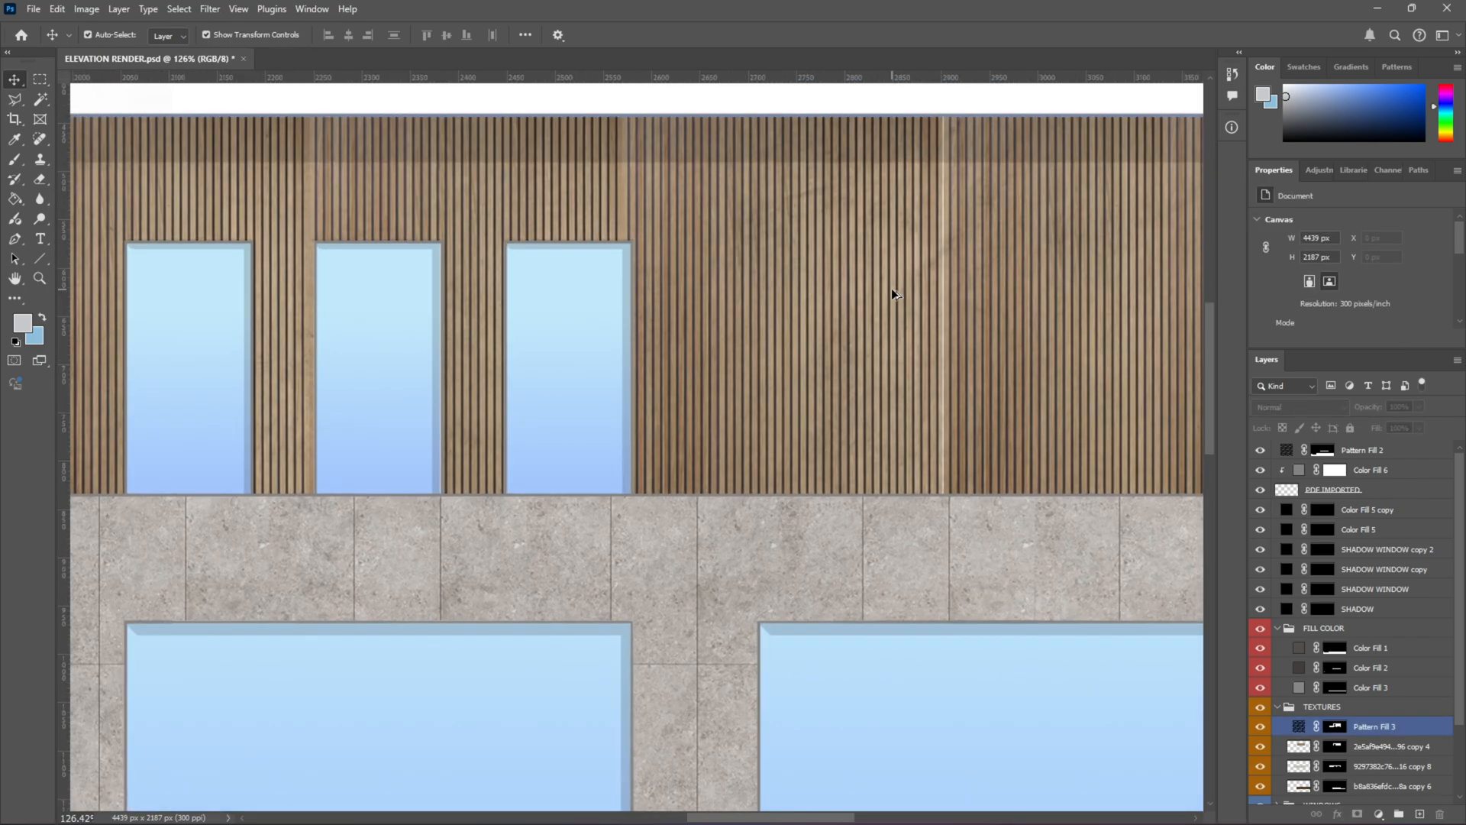
pyautogui.click(1261, 450)
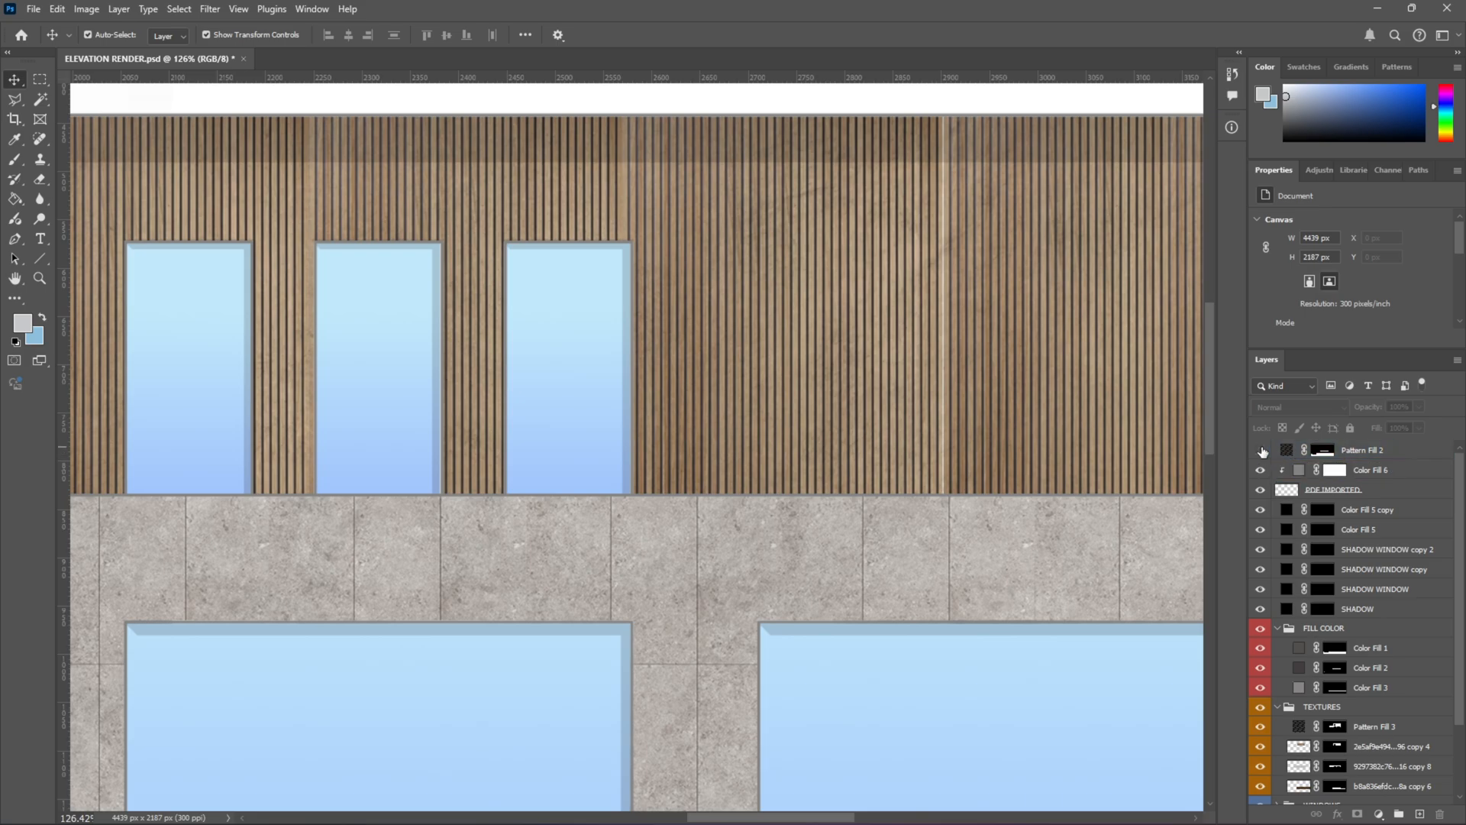
pyautogui.click(1268, 727)
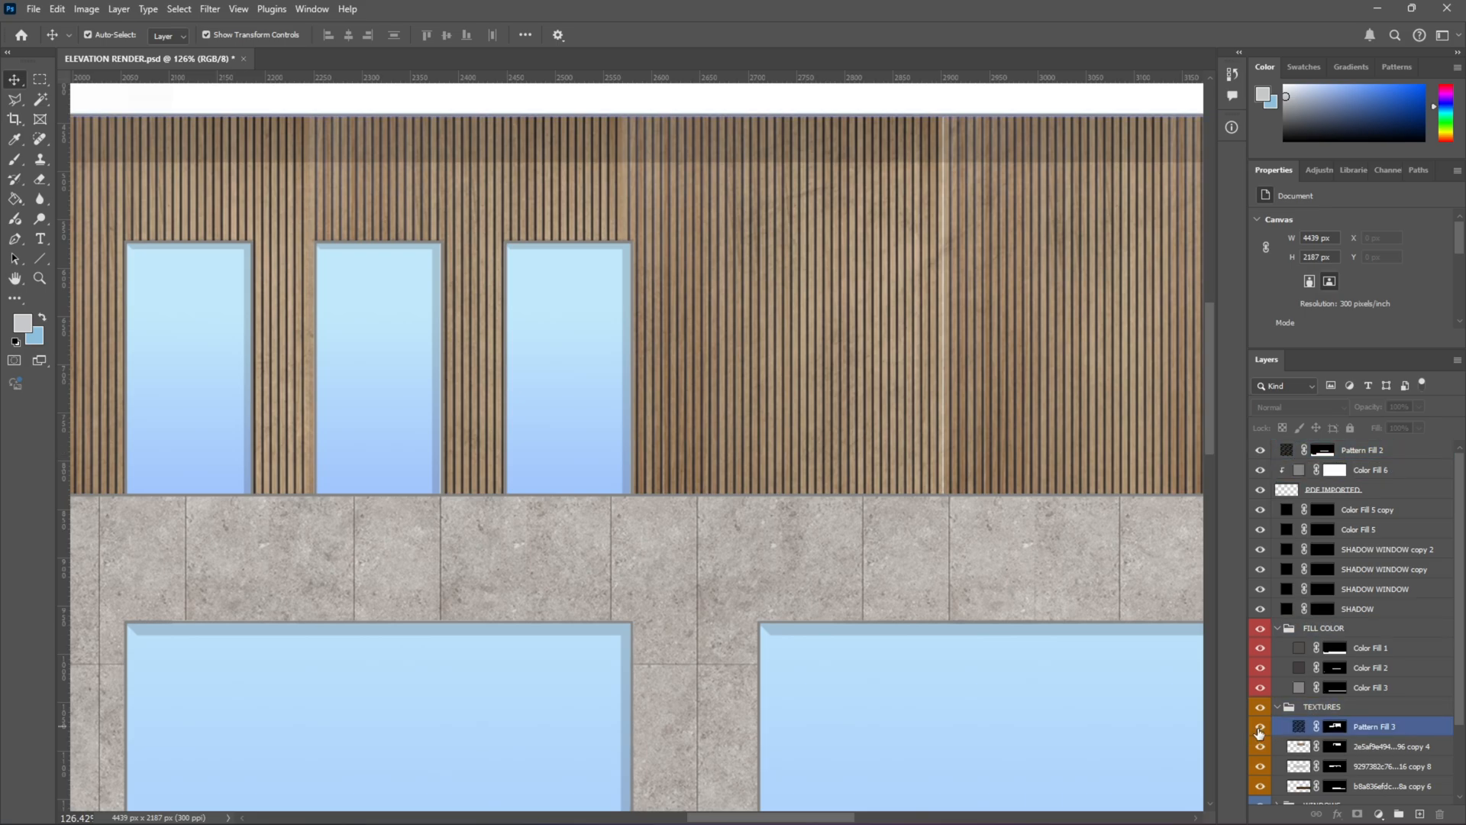
pyautogui.click(1260, 728)
pyautogui.click(1260, 729)
pyautogui.click(1260, 729)
pyautogui.click(1260, 729)
pyautogui.click(1260, 729)
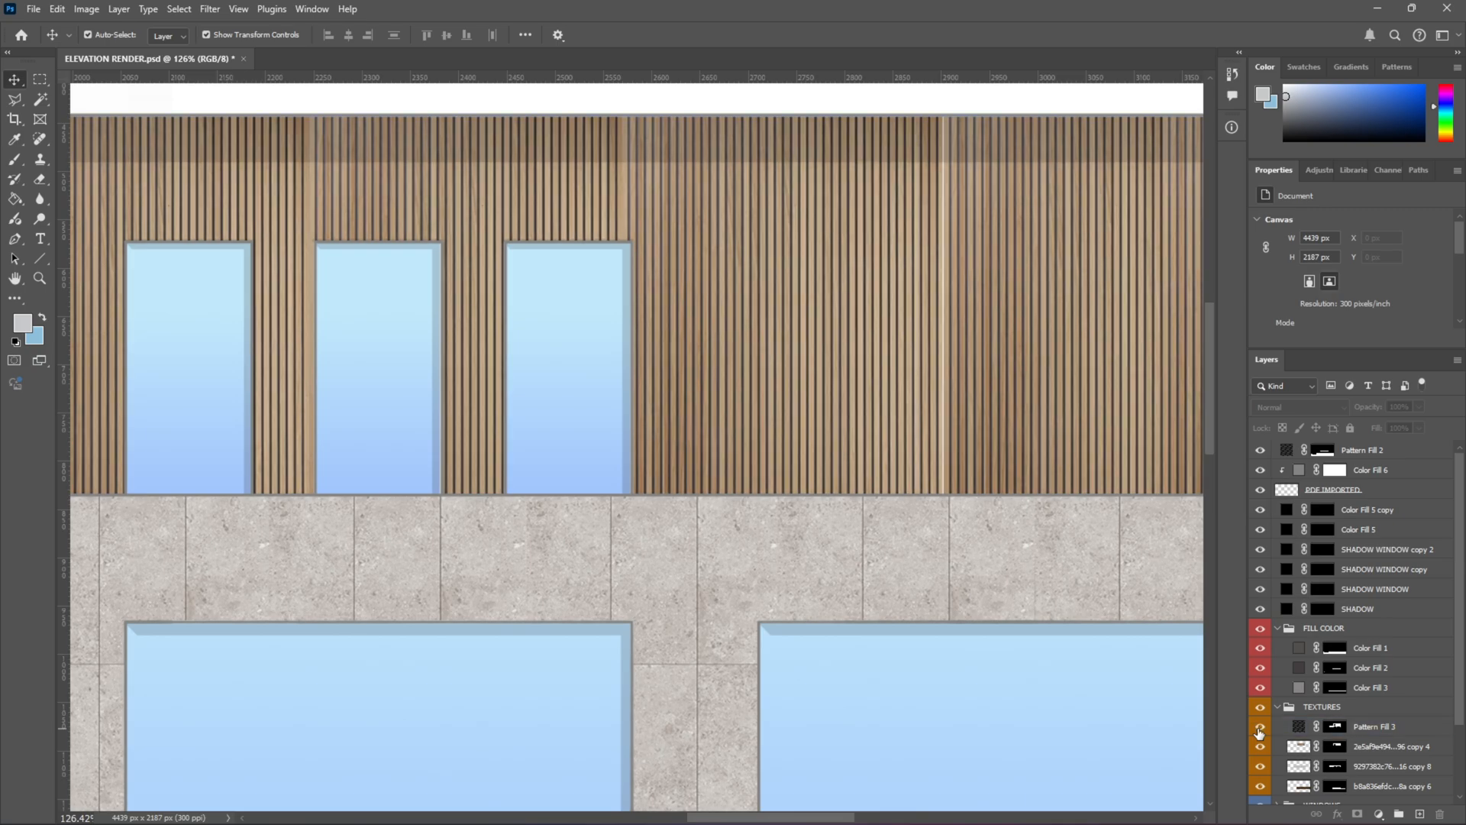
pyautogui.click(1260, 729)
pyautogui.scroll(-10, 823, 436)
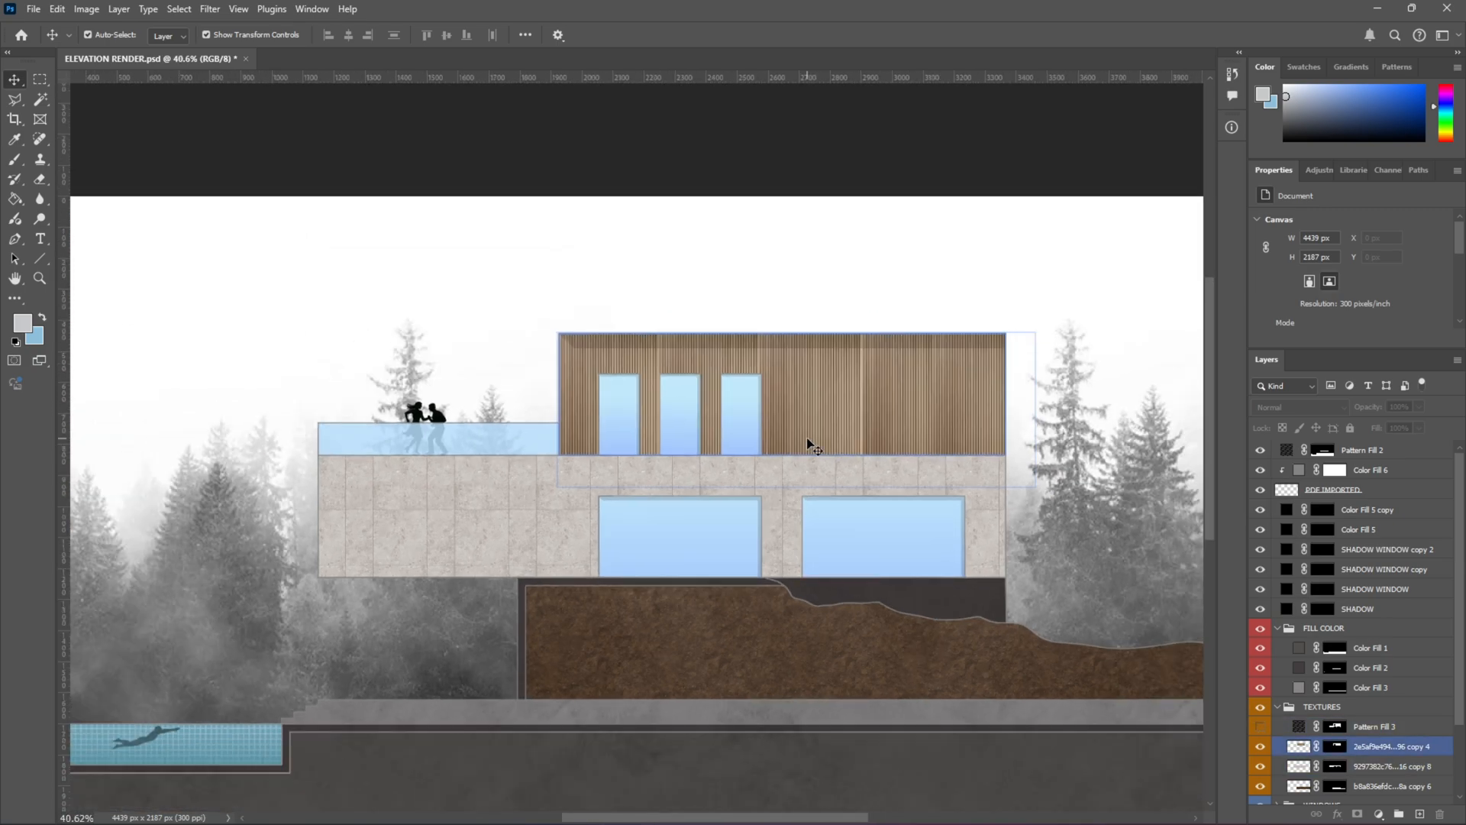
pyautogui.scroll(-2, 808, 444)
pyautogui.scroll(-1, 764, 428)
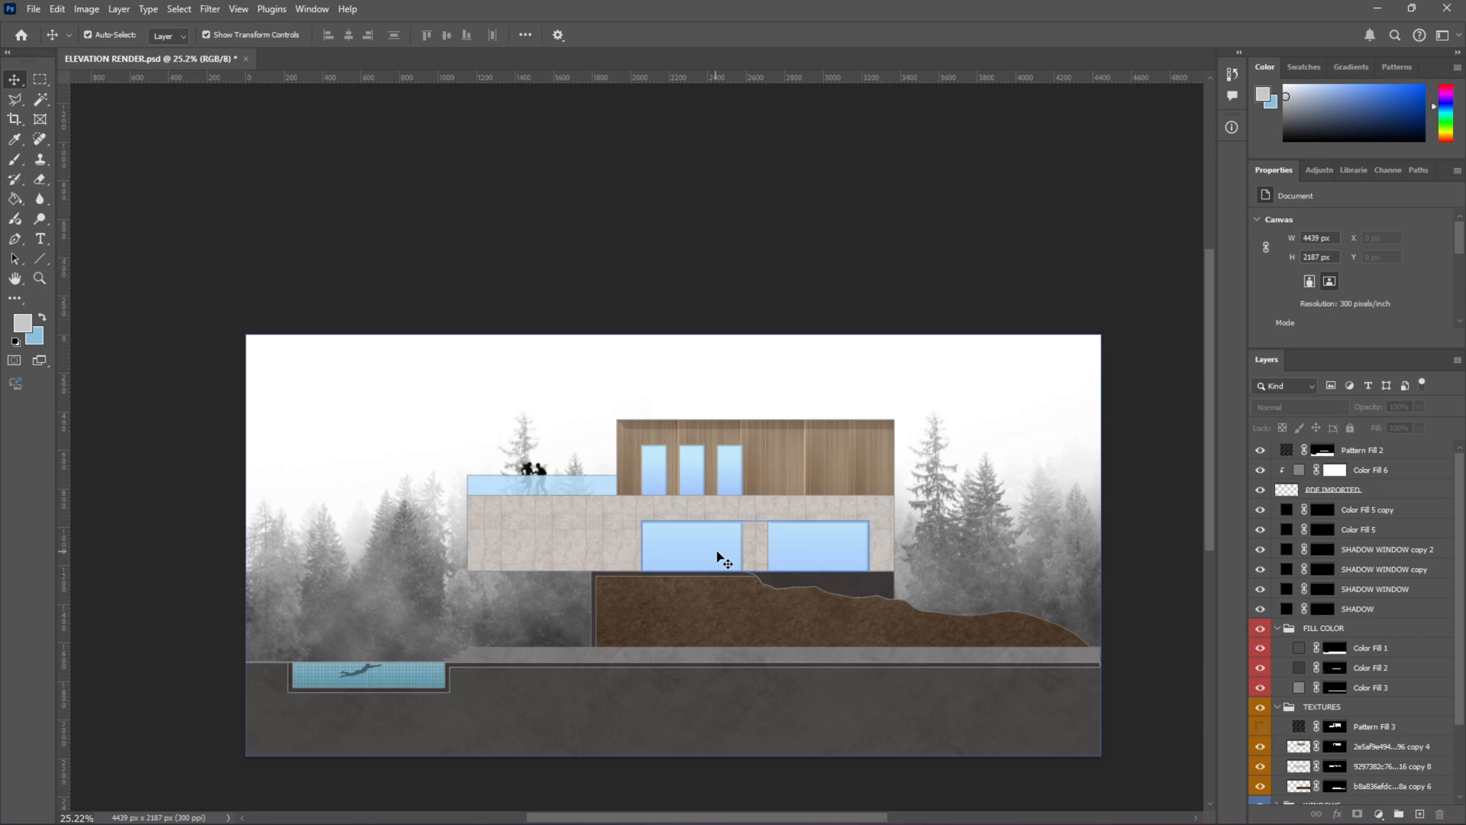
# Step: Activate the Line tool and set its fill colour to black for drawing on the lower-floor windows
pyautogui.click(43, 258)
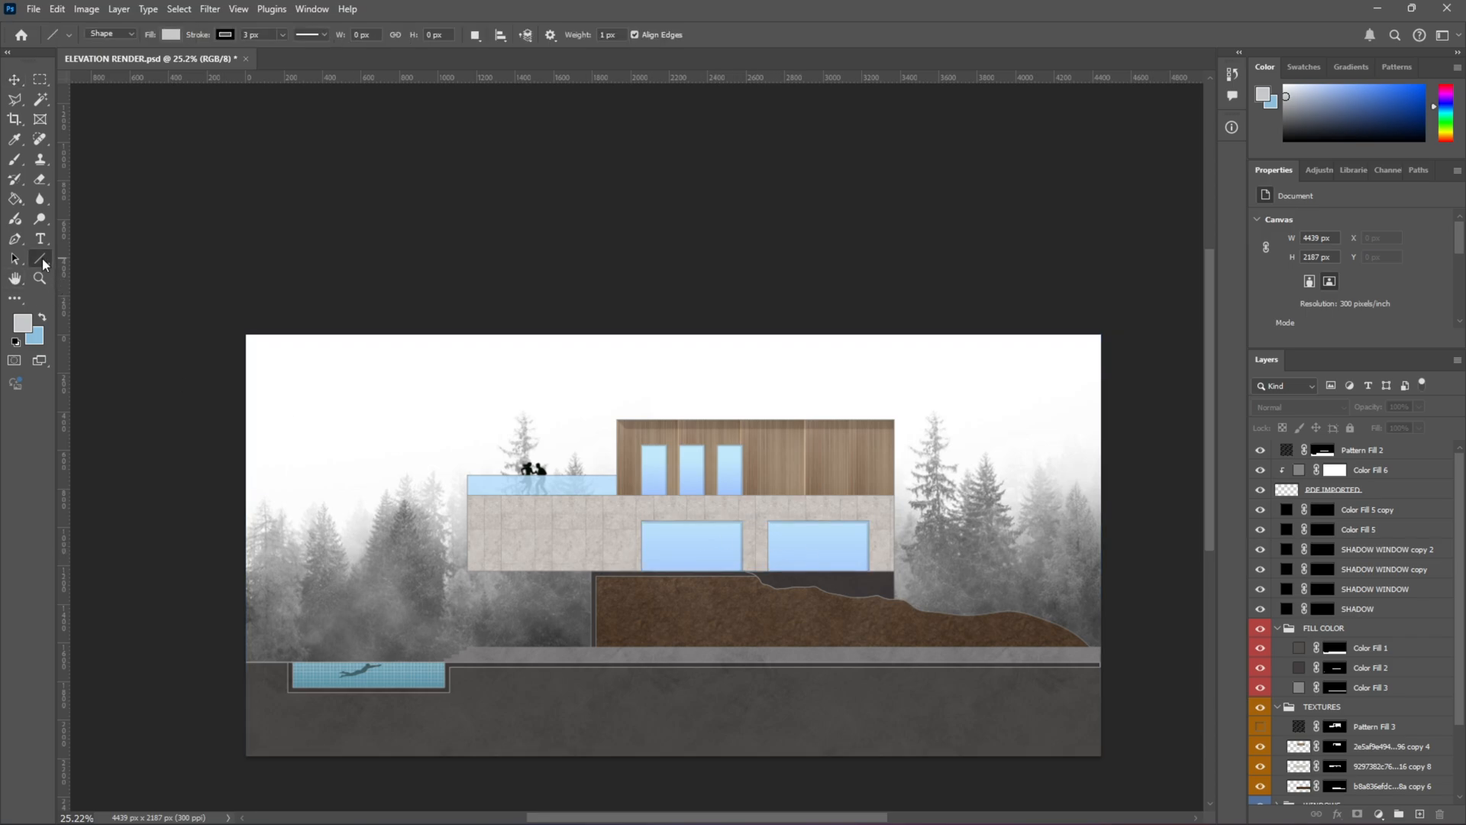
pyautogui.click(170, 35)
pyautogui.click(89, 115)
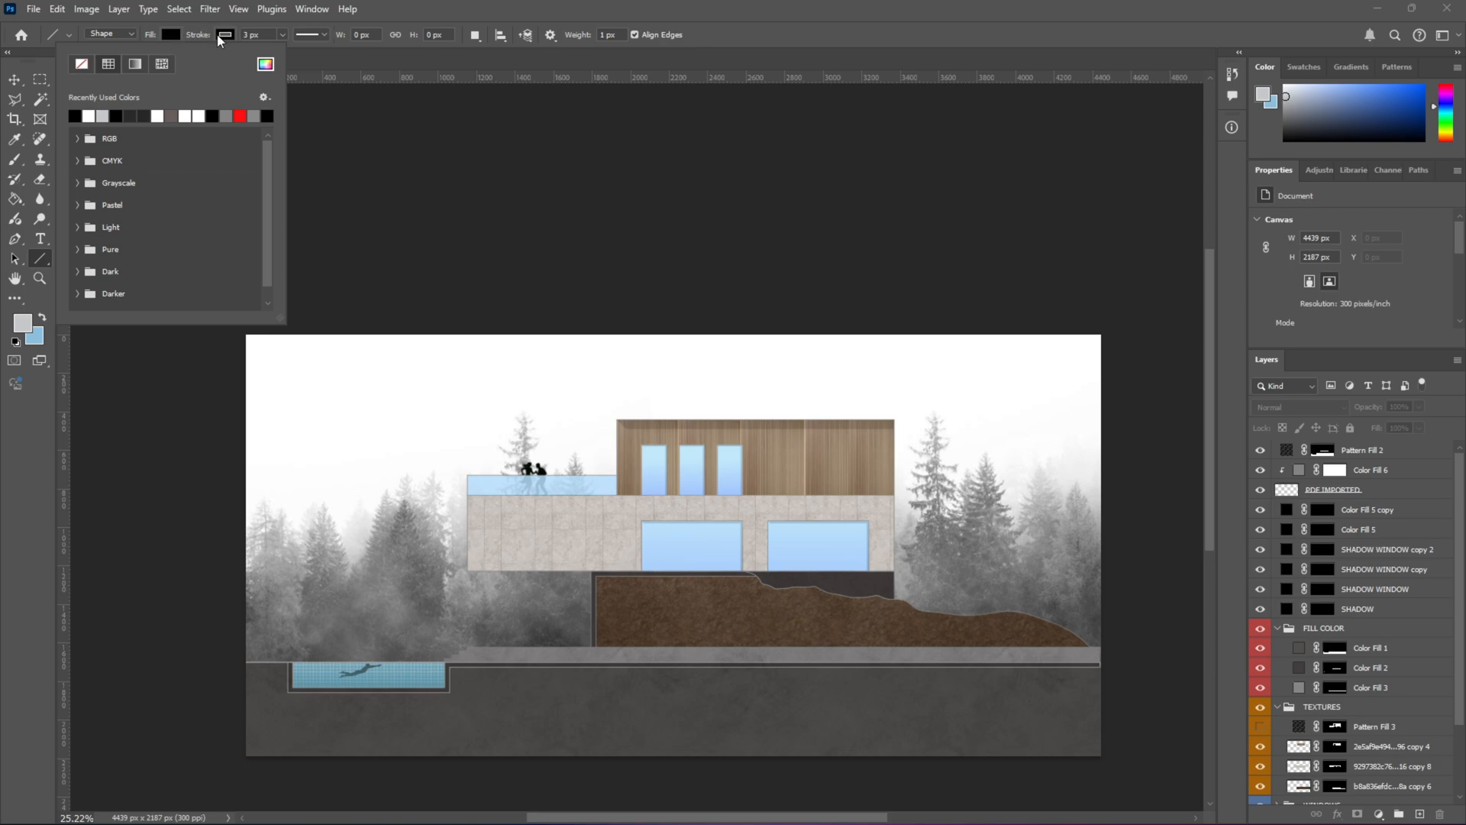
pyautogui.scroll(5, 679, 536)
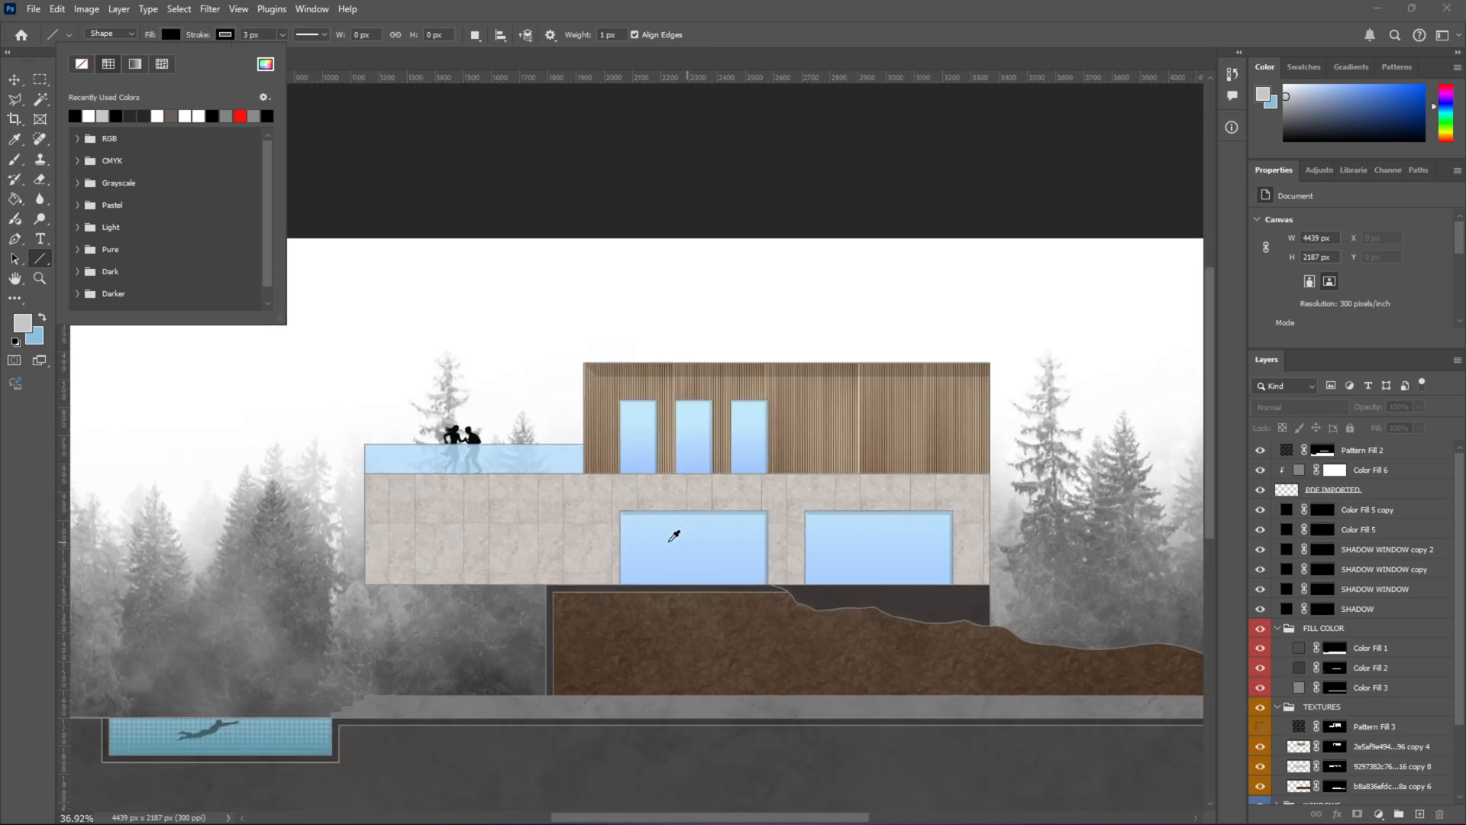
pyautogui.scroll(4, 678, 536)
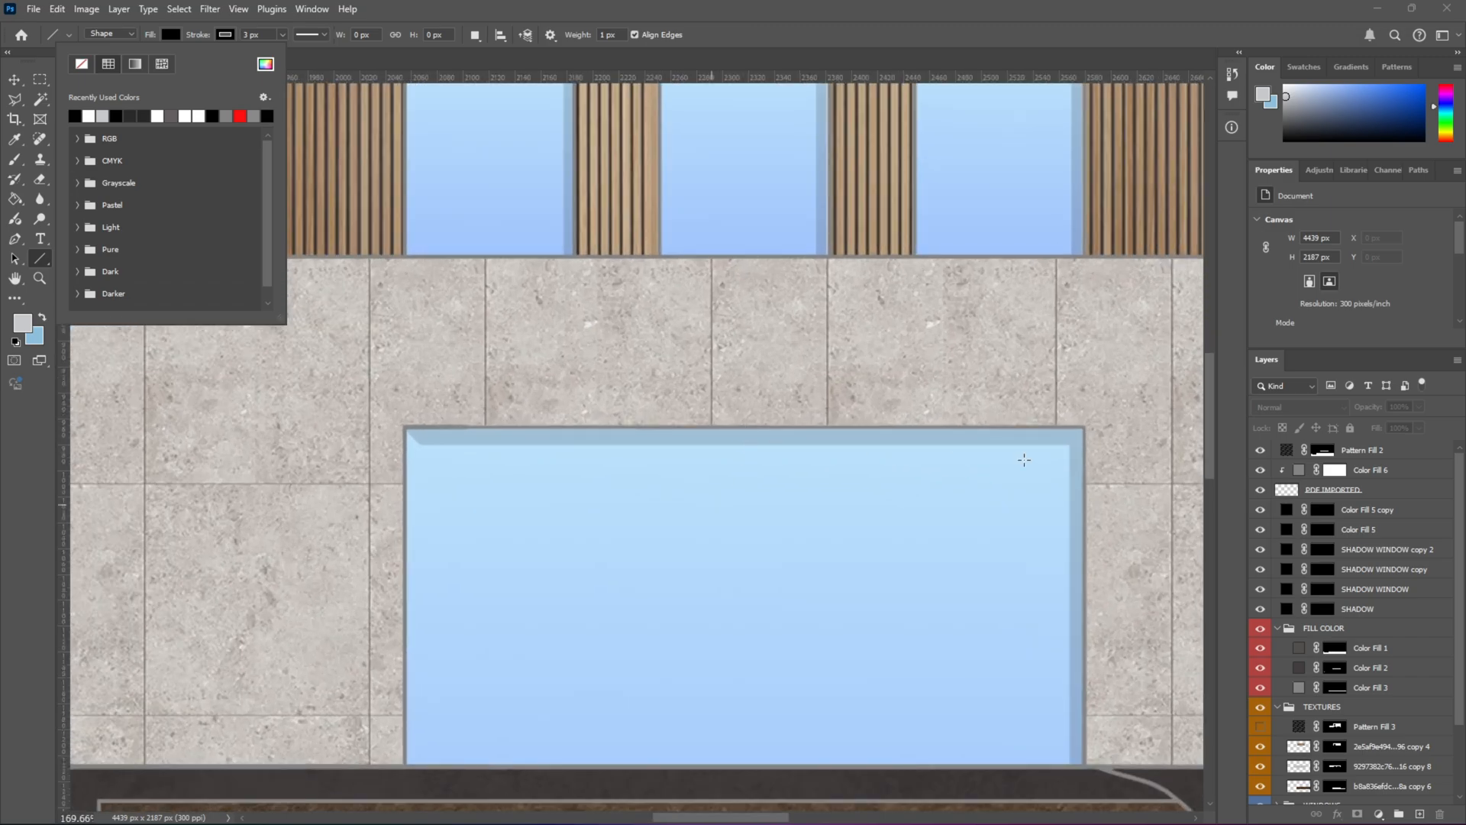
# Step: Move the Pattern Fill 2 layer into the TEXTURES group above Pattern Fill 3, and collapse the TEXTURES and FILL COLOR groups
pyautogui.moveTo(1361, 451); pyautogui.dragTo(1378, 716)
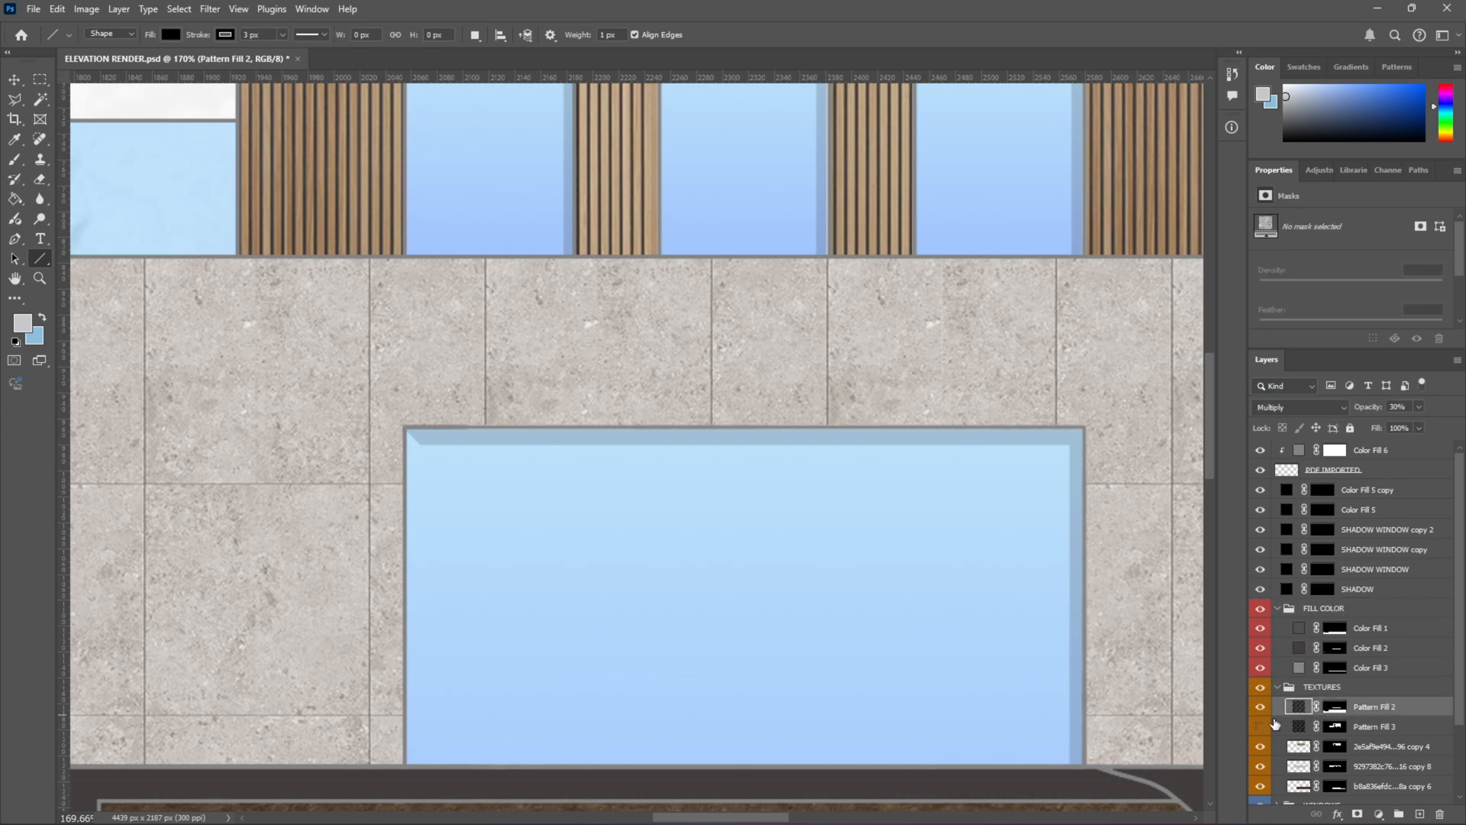
pyautogui.hotkey('ctrl', '0')
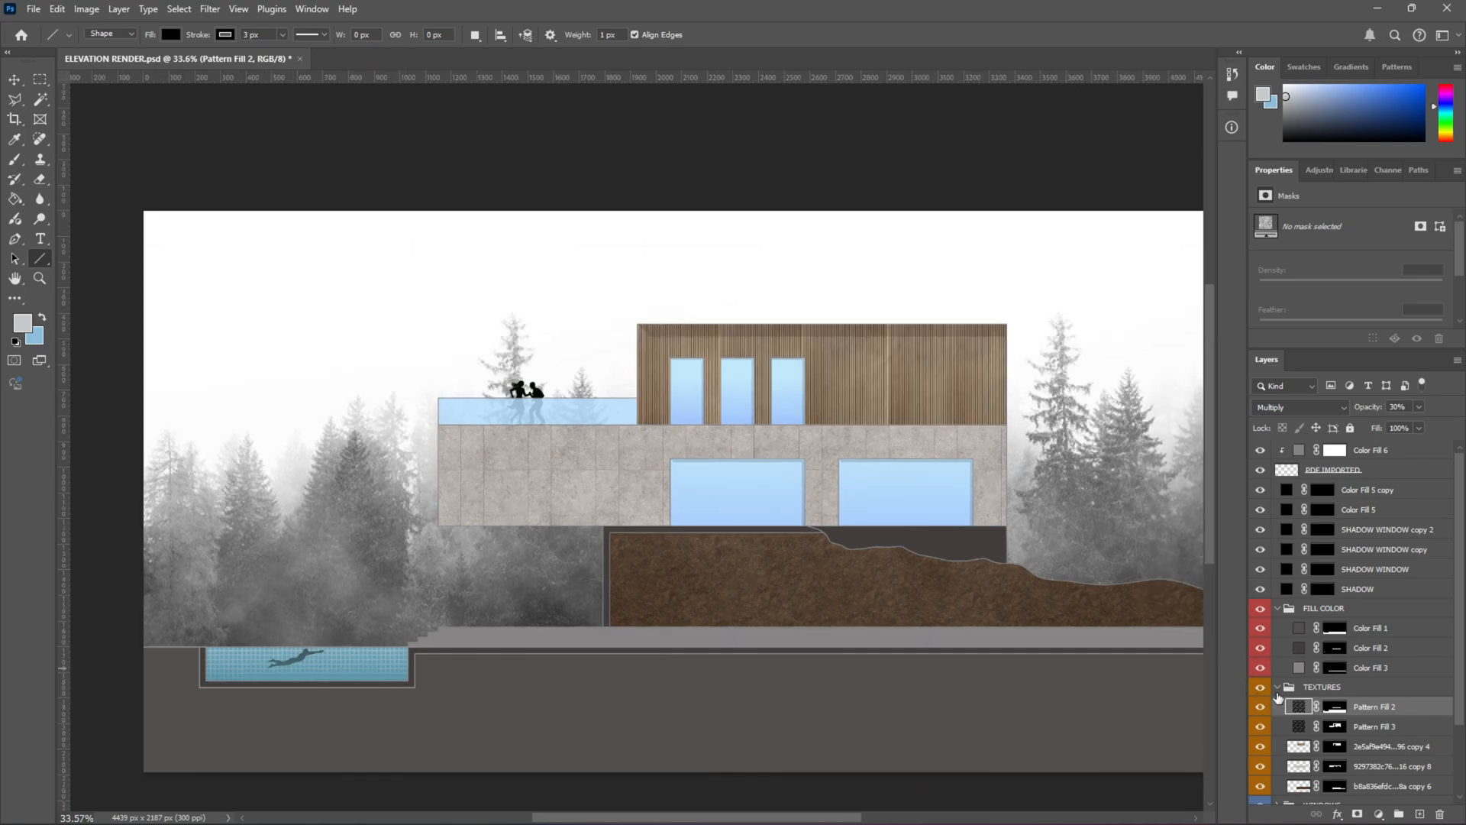
pyautogui.click(1276, 689)
pyautogui.click(1278, 609)
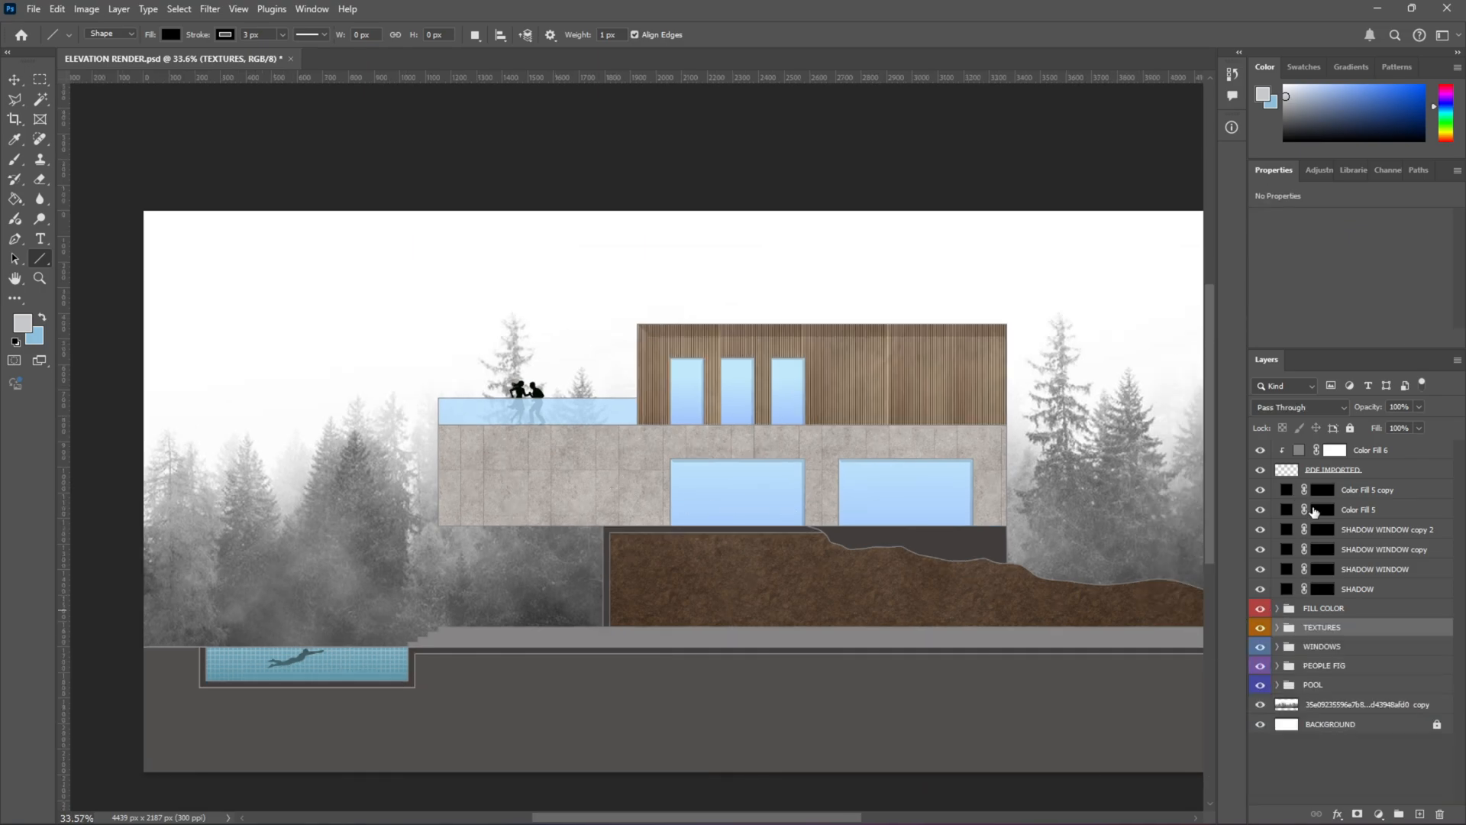
# Step: Group the layers from SHADOW up to Color Fill 5 copy and name the group "shadows"
pyautogui.click(1345, 594)
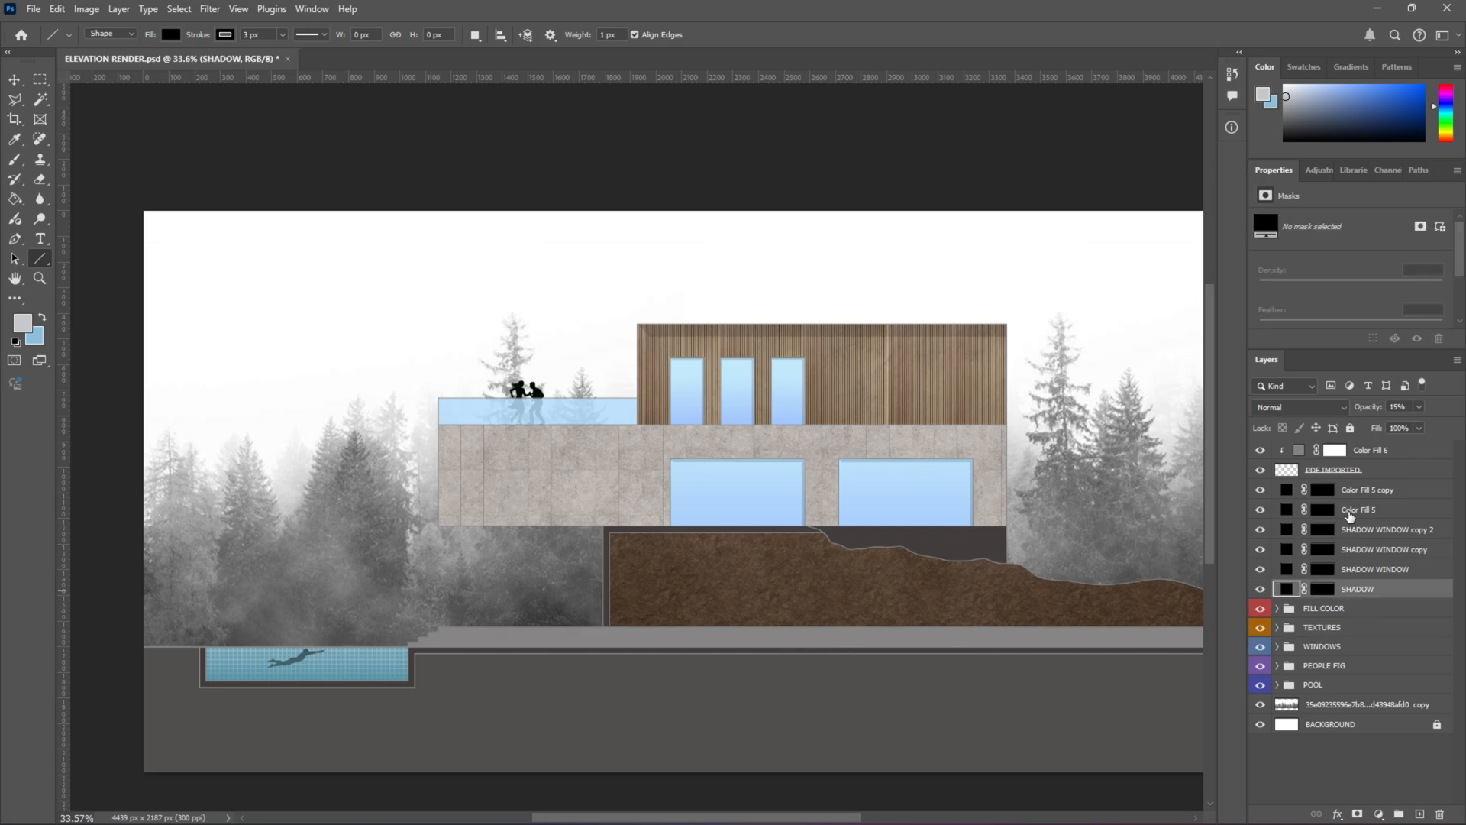
pyautogui.keyDown('shift'); pyautogui.click(1372, 494); pyautogui.keyUp('shift')
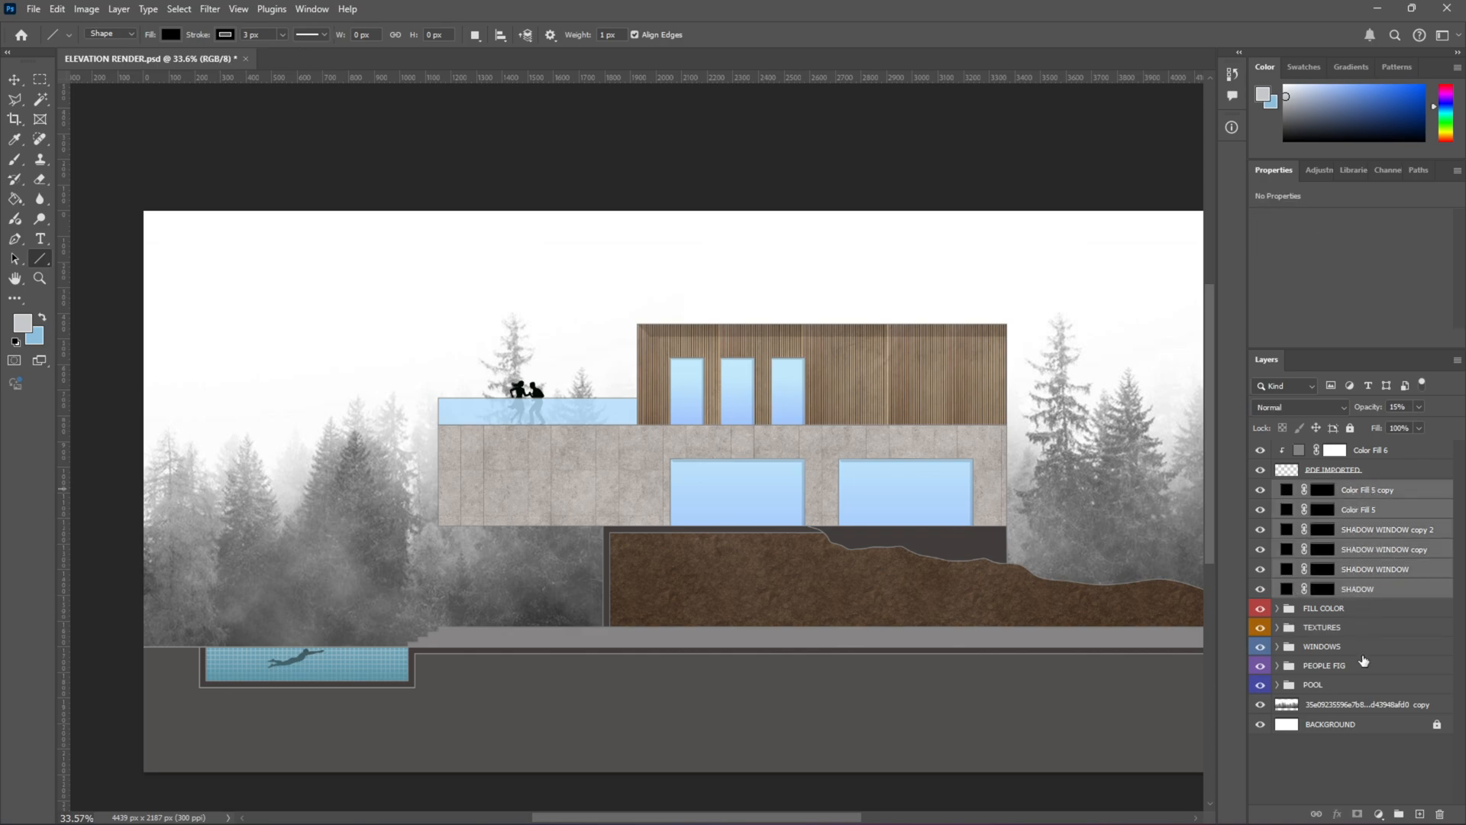
pyautogui.click(1399, 814)
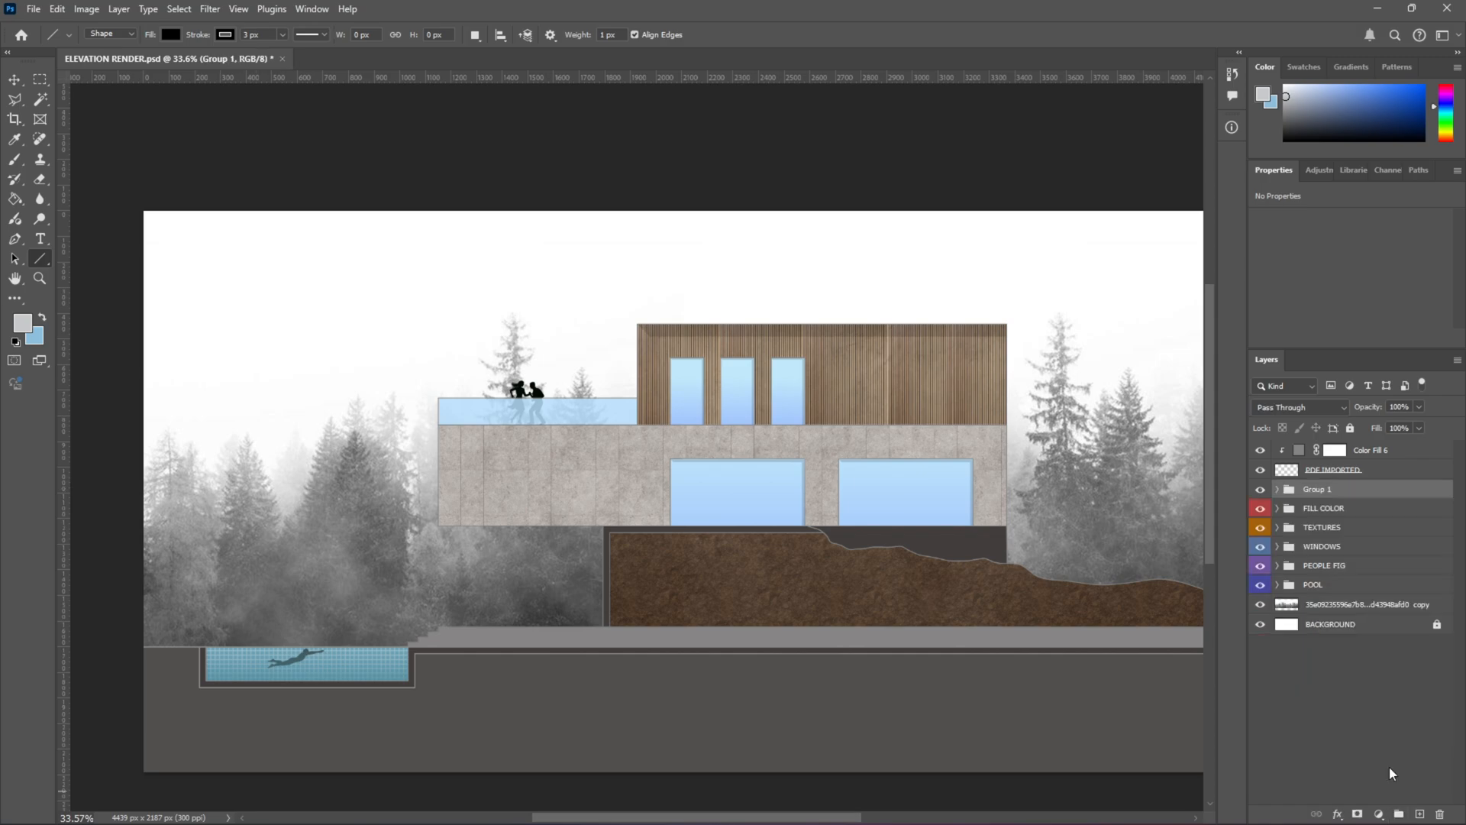
pyautogui.doubleClick(1309, 492)
pyautogui.write('shadows')
pyautogui.press('Return')
# Step: Compare the elevation with the shadows group shown and hidden, at facade level and zoomed out
pyautogui.click(1260, 490)
pyautogui.click(1260, 489)
pyautogui.click(1260, 489)
pyautogui.click(1260, 489)
pyautogui.scroll(5, 818, 386)
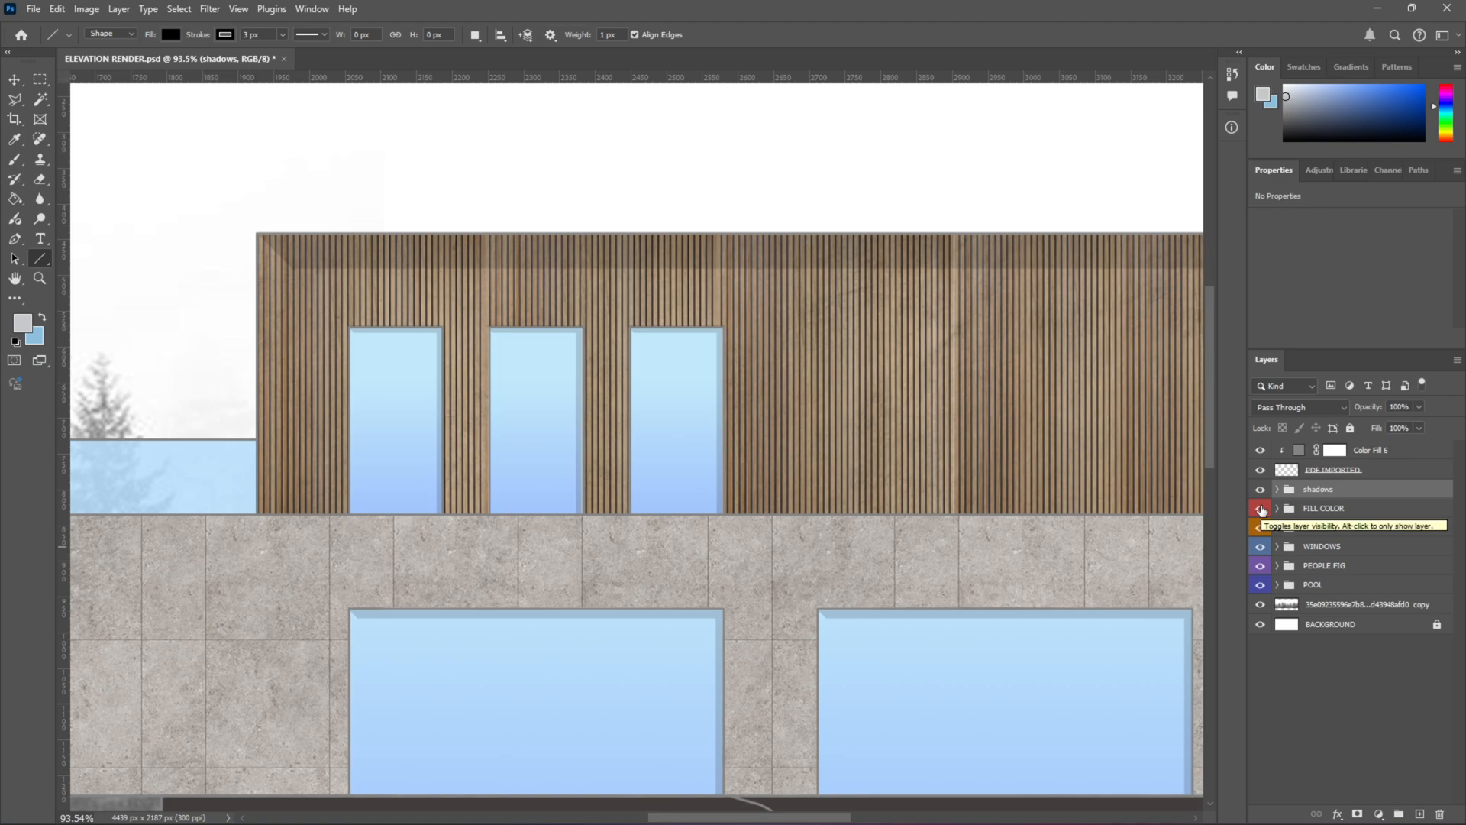
pyautogui.scroll(-2, 691, 468)
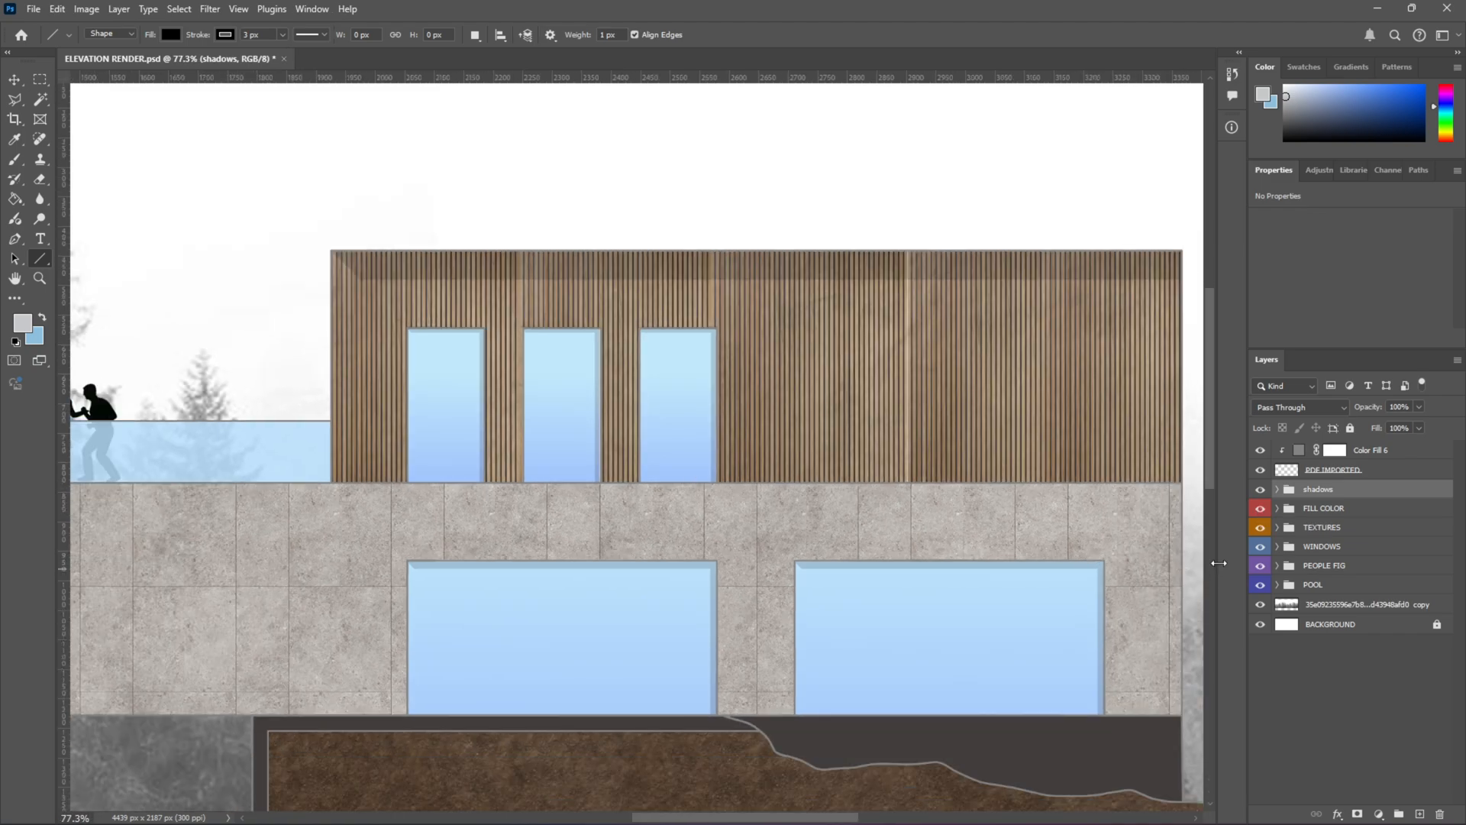
pyautogui.click(1261, 490)
pyautogui.click(1261, 489)
pyautogui.click(1260, 489)
pyautogui.click(1261, 490)
pyautogui.scroll(-3, 685, 402)
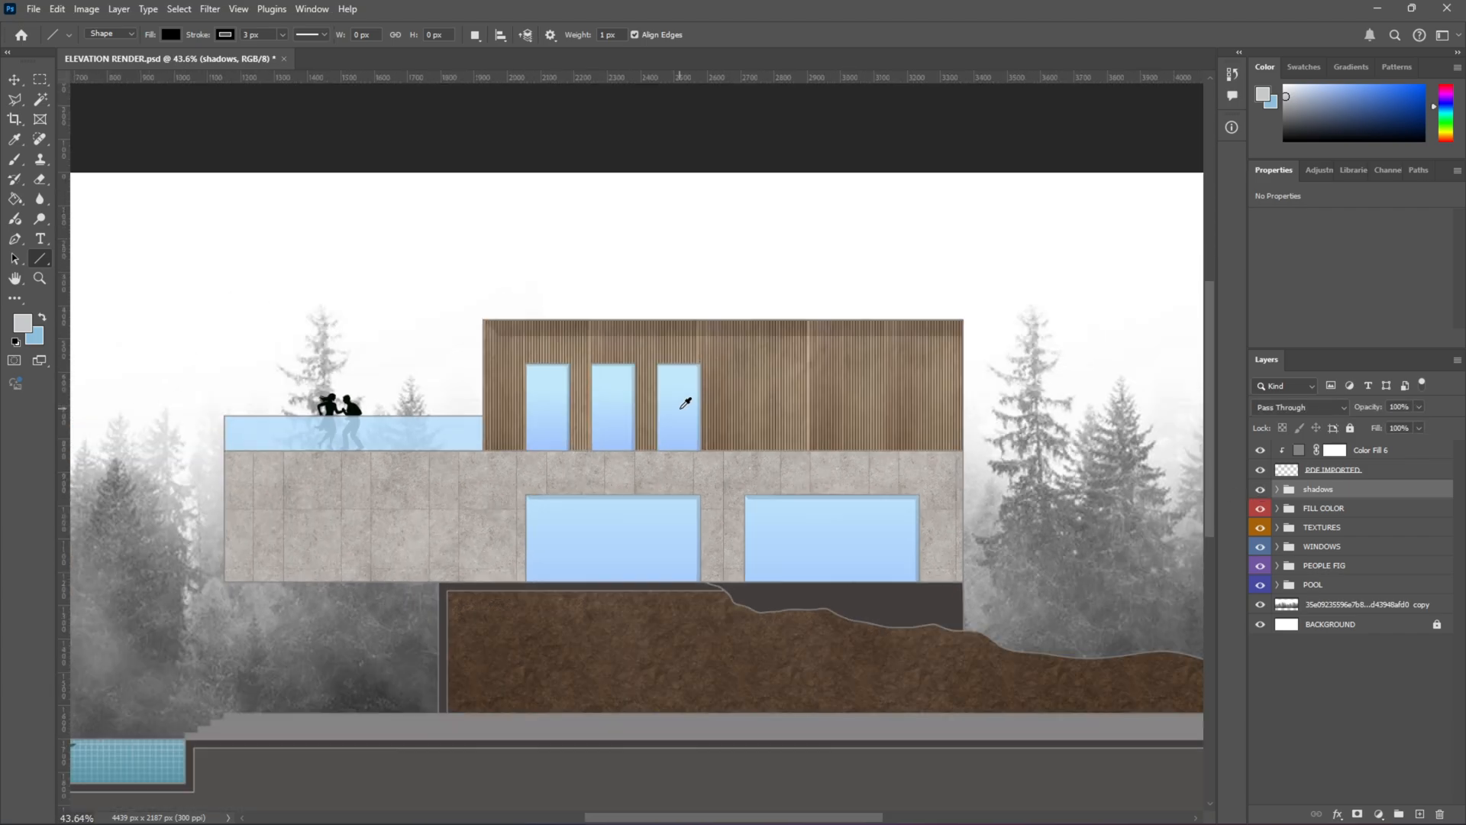
# Step: Draw a vertical black line about 56 px long down from the top middle of the left lower-floor window, with a 1 px stroke
pyautogui.scroll(5, 655, 507)
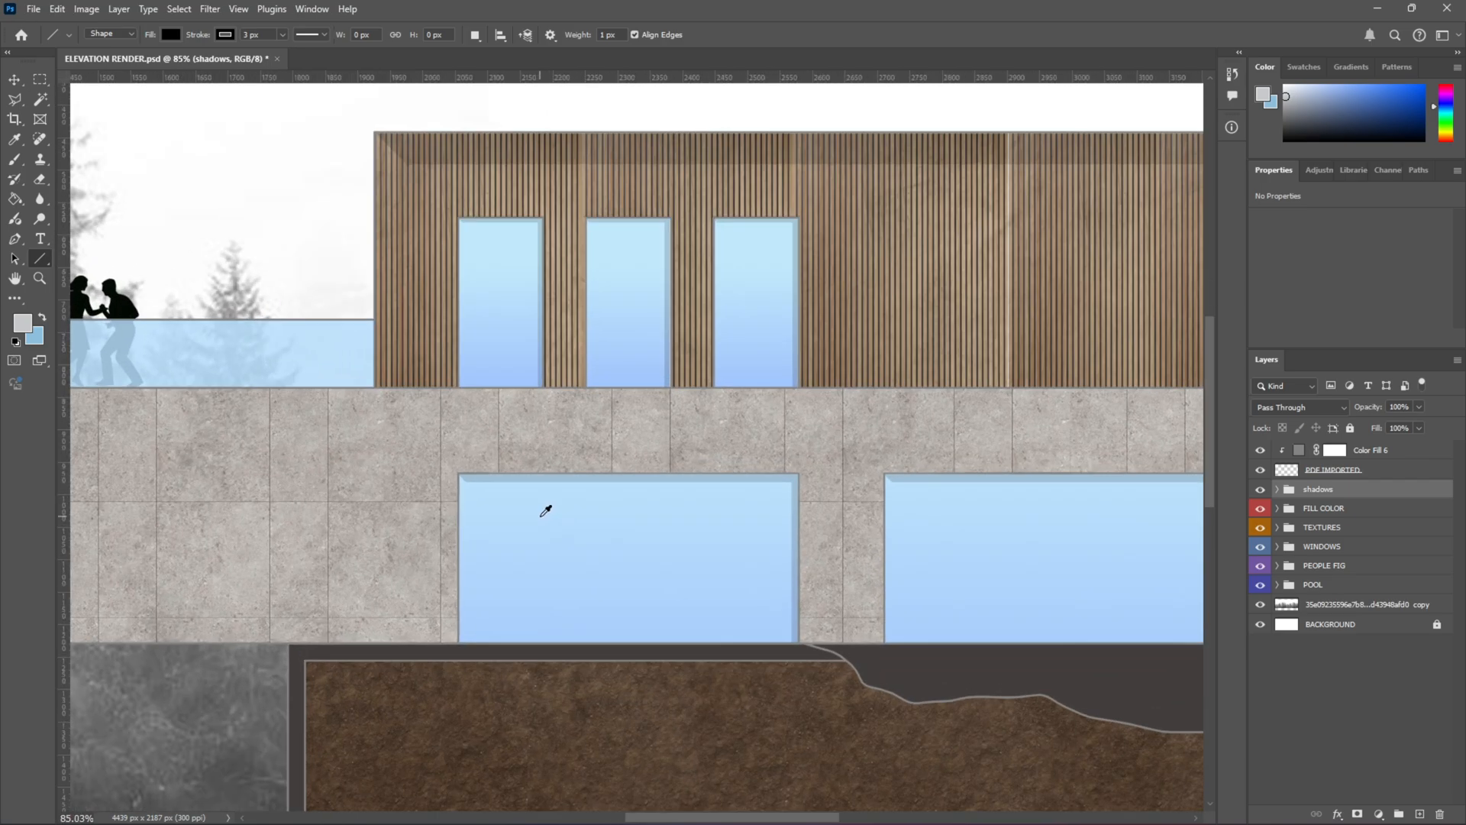
pyautogui.moveTo(675, 432); pyautogui.dragTo(675, 501)
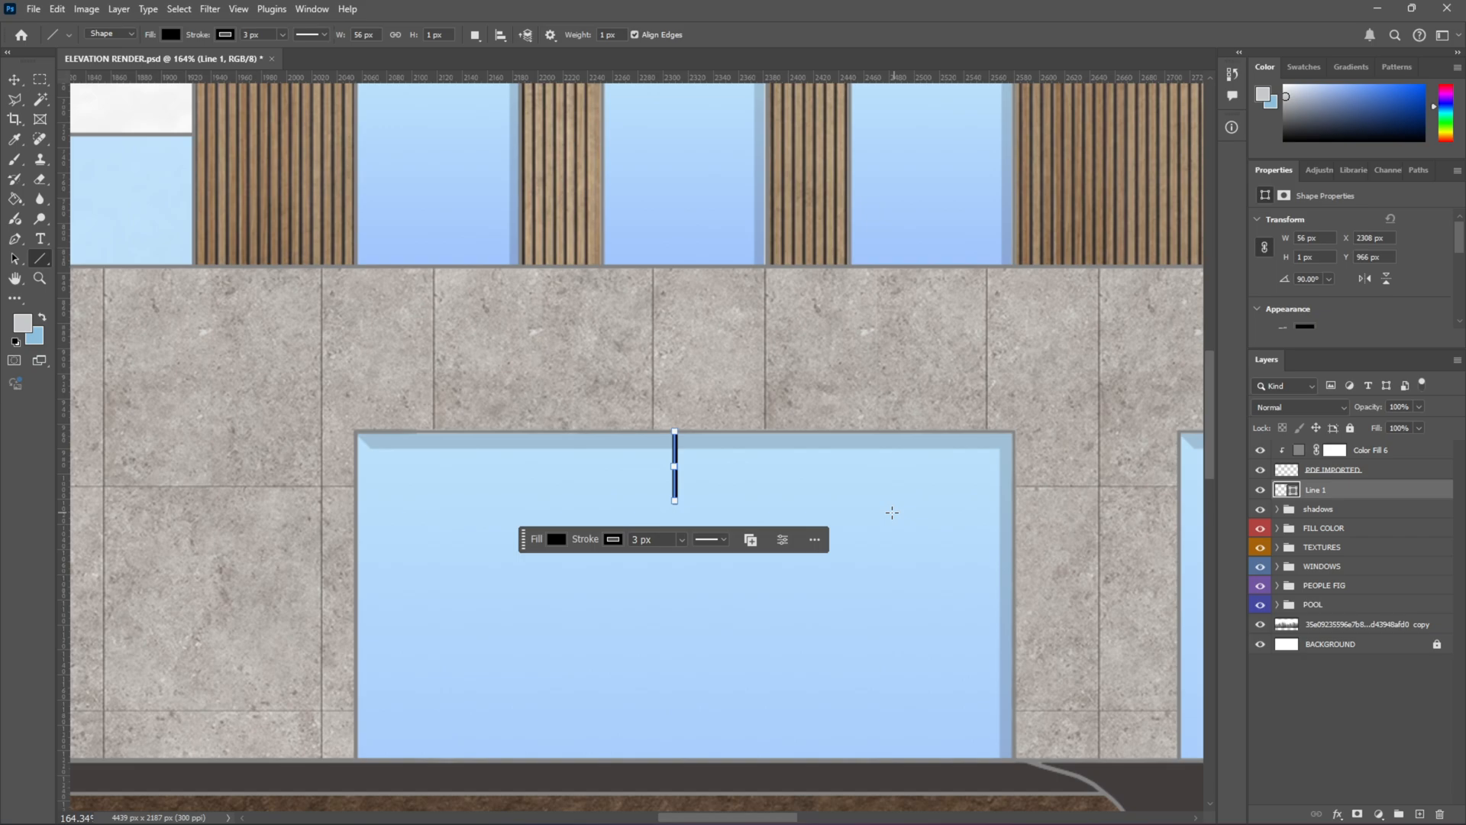
pyautogui.click(281, 36)
pyautogui.doubleClick(254, 35)
pyautogui.click(22, 79)
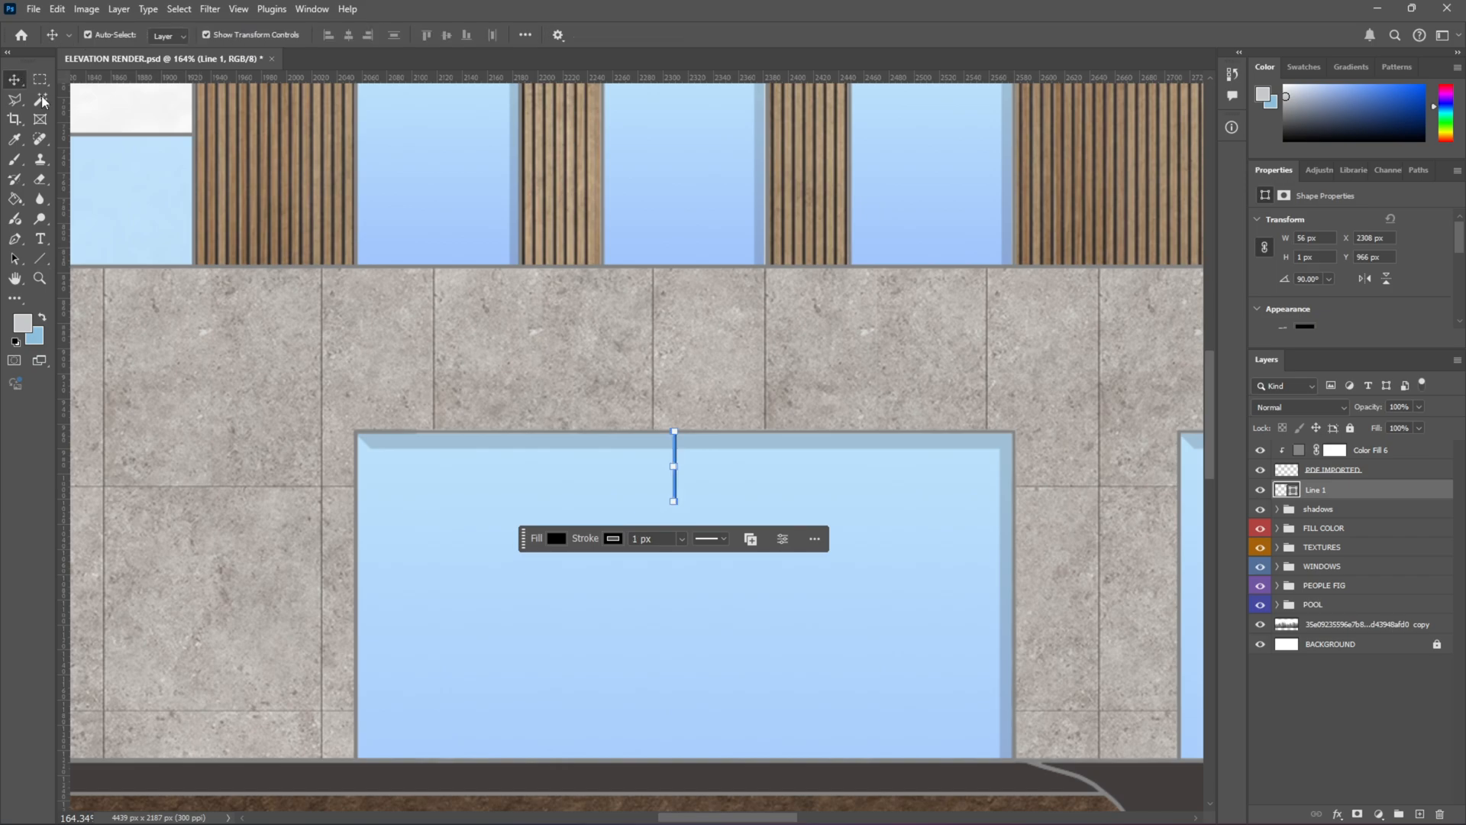
# Step: Draw a black triangle without stroke, about 24 px wide and 20 px high, at the lower end of the window's vertical line
pyautogui.click(277, 278)
pyautogui.scroll(-5, 621, 403)
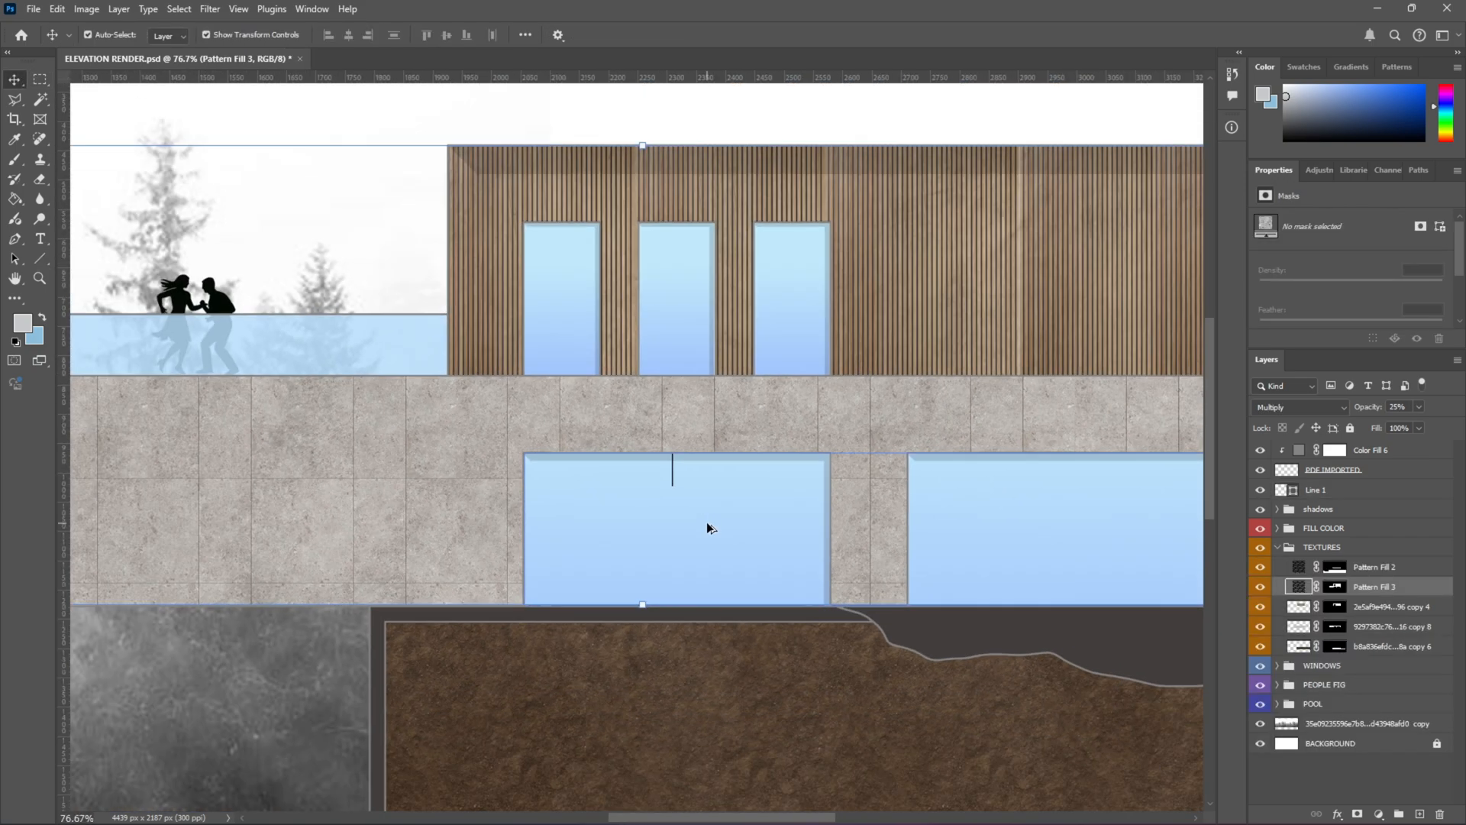
pyautogui.click(40, 258)
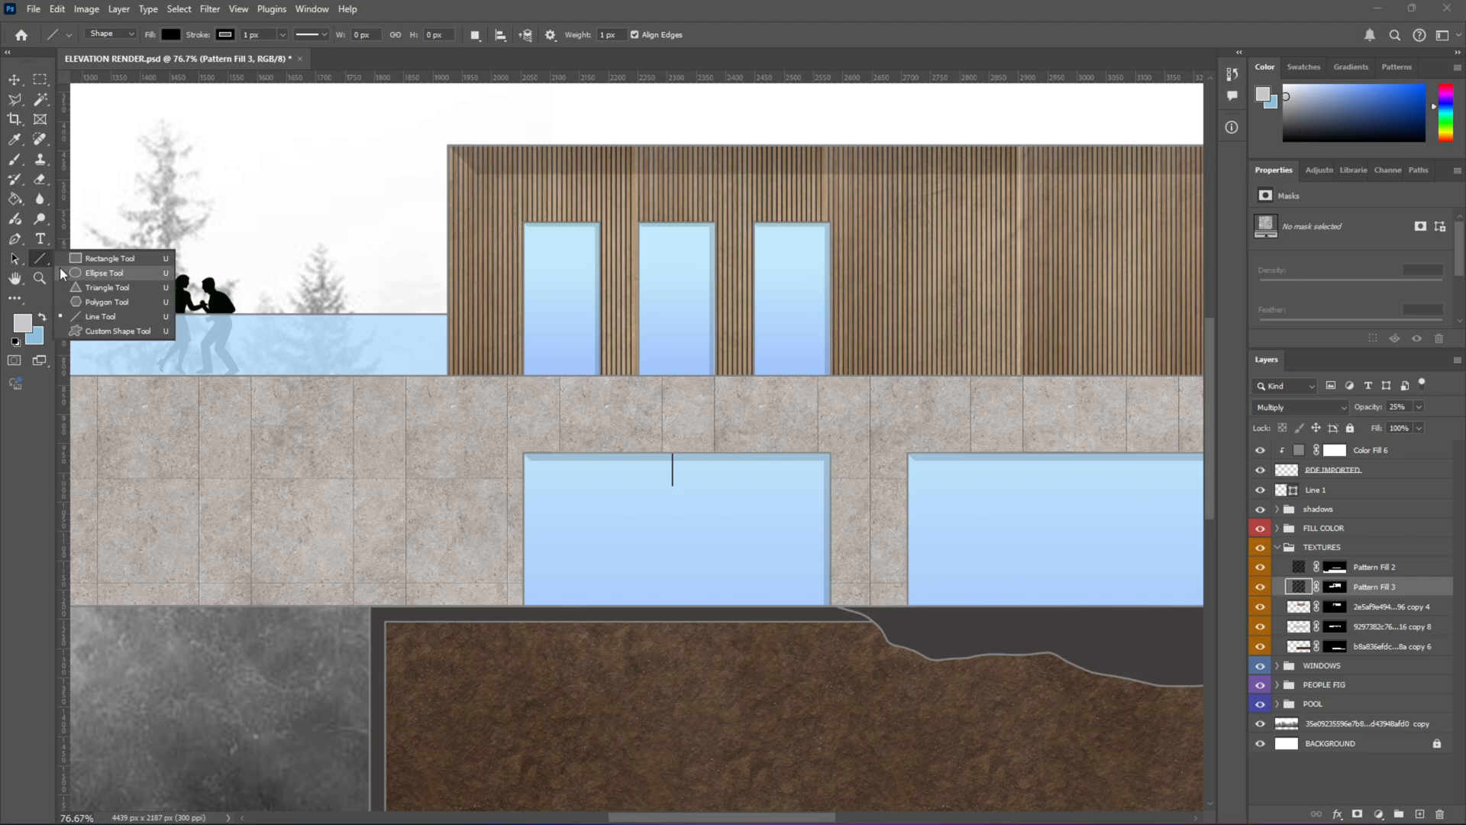
pyautogui.click(86, 288)
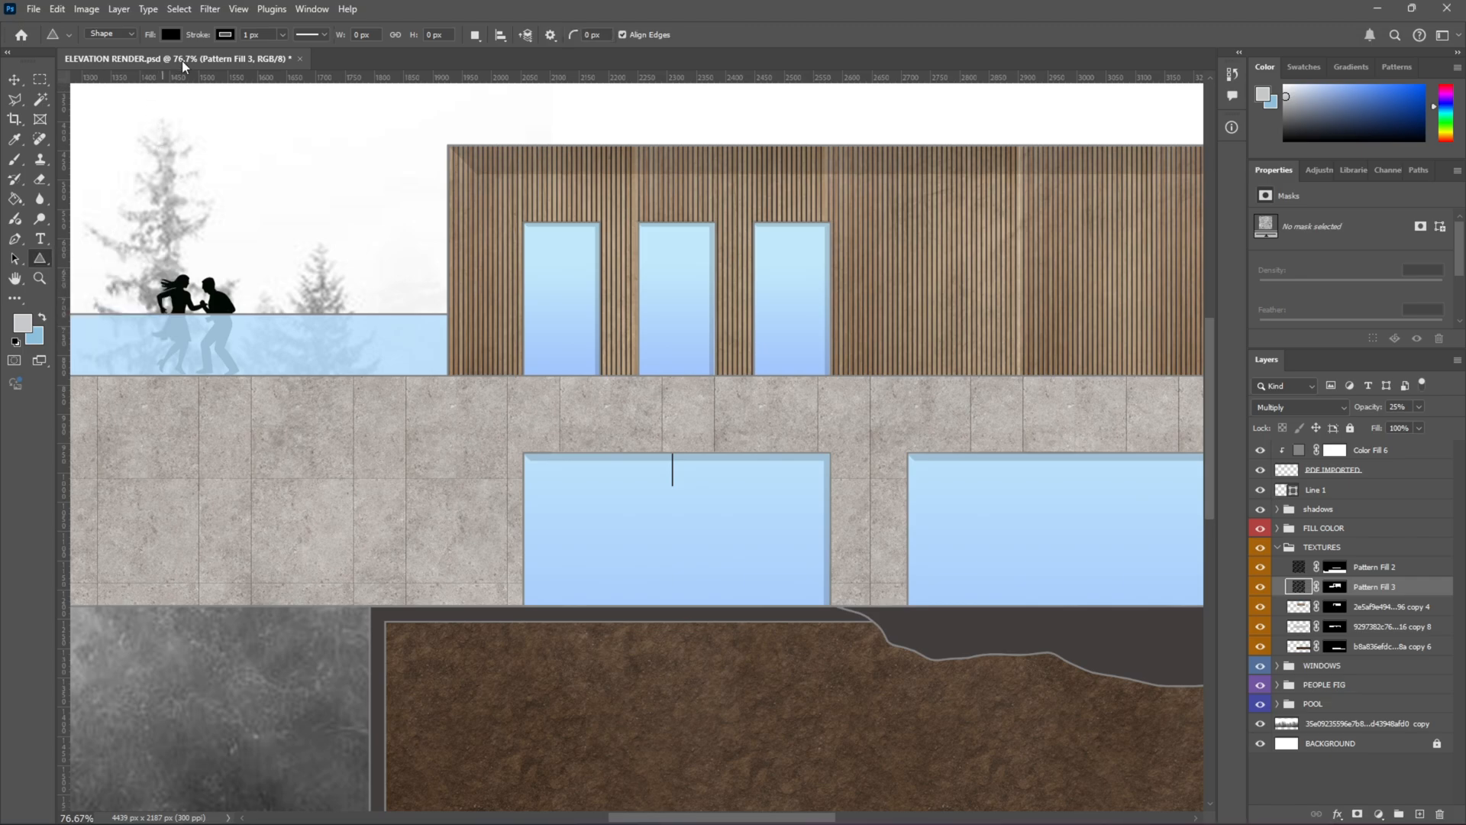
pyautogui.click(225, 35)
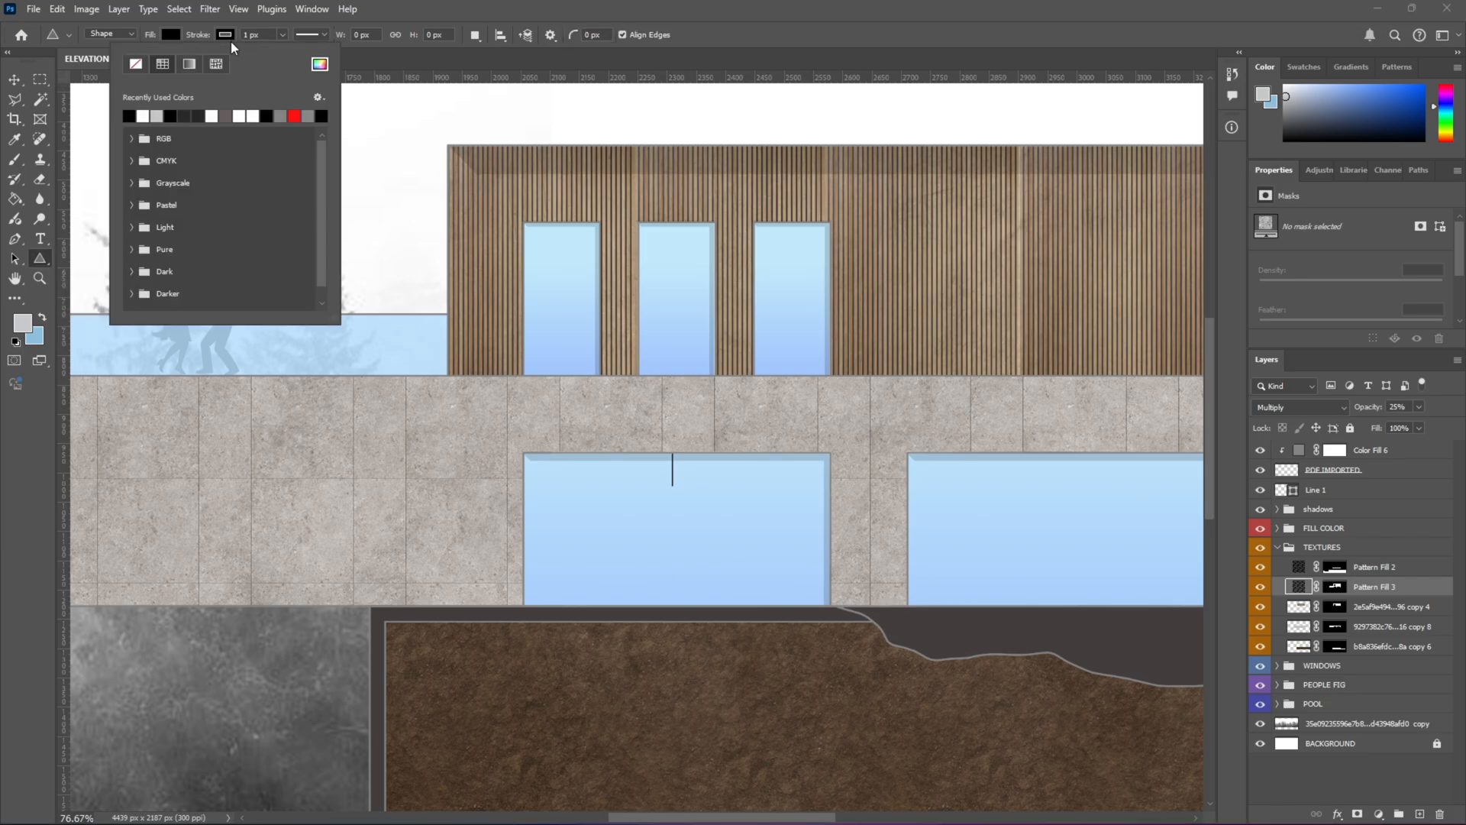
pyautogui.click(132, 65)
pyautogui.scroll(10, 658, 494)
pyautogui.moveTo(685, 507)
pyautogui.mouseDown()
pyautogui.moveTo(708, 505)
pyautogui.moveTo(753, 451)
pyautogui.moveTo(784, 456)
pyautogui.moveTo(762, 458)
pyautogui.moveTo(769, 467)
pyautogui.mouseUp()
# Step: Move the triangle 1 px left and 1 px up so it sits centred against the lower end of the line
pyautogui.hotkey('ctrl', 't')
pyautogui.click(14, 79)
pyautogui.click(370, 321)
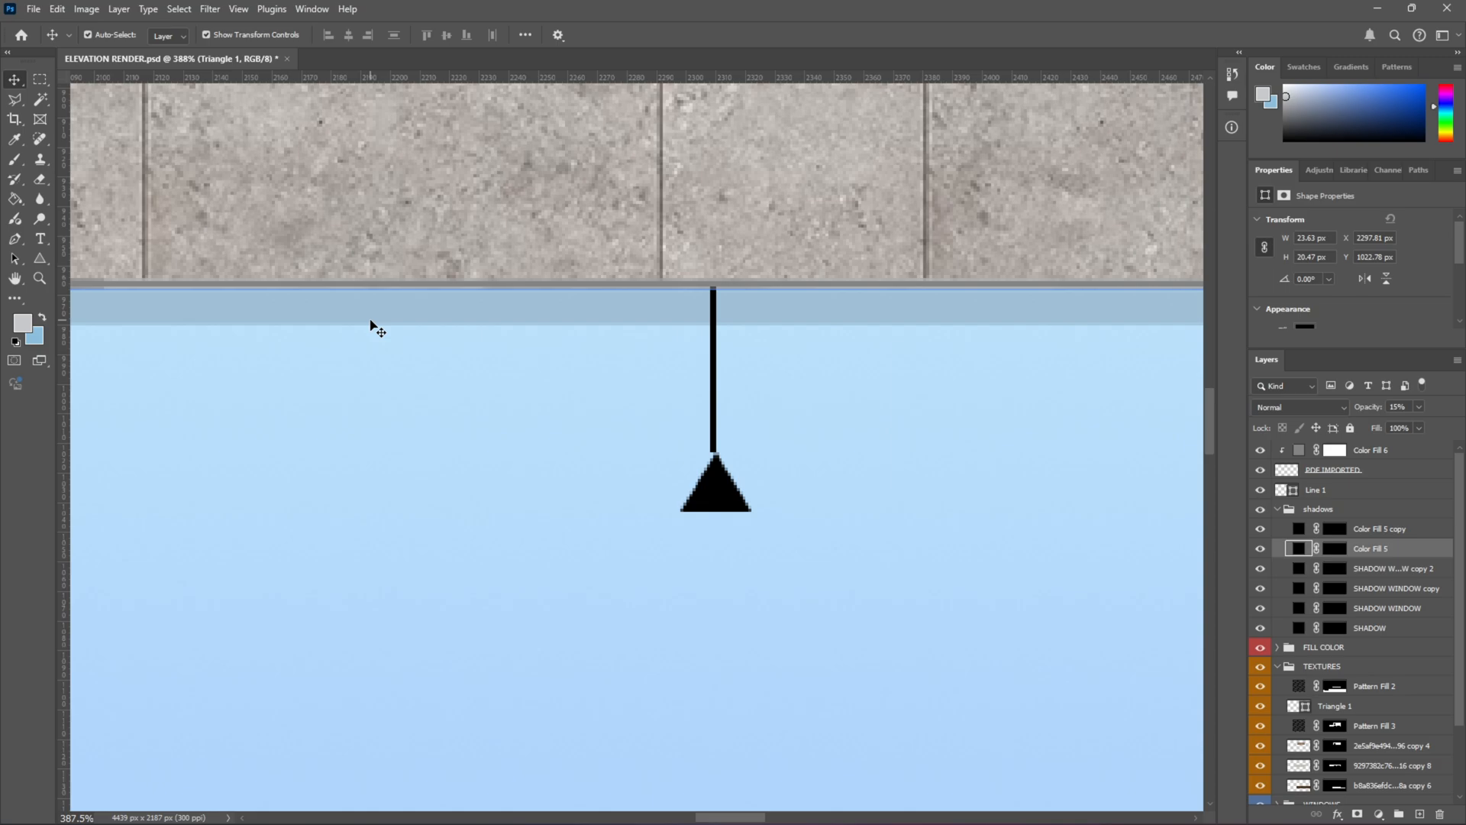
pyautogui.scroll(7, 756, 543)
pyautogui.click(710, 493)
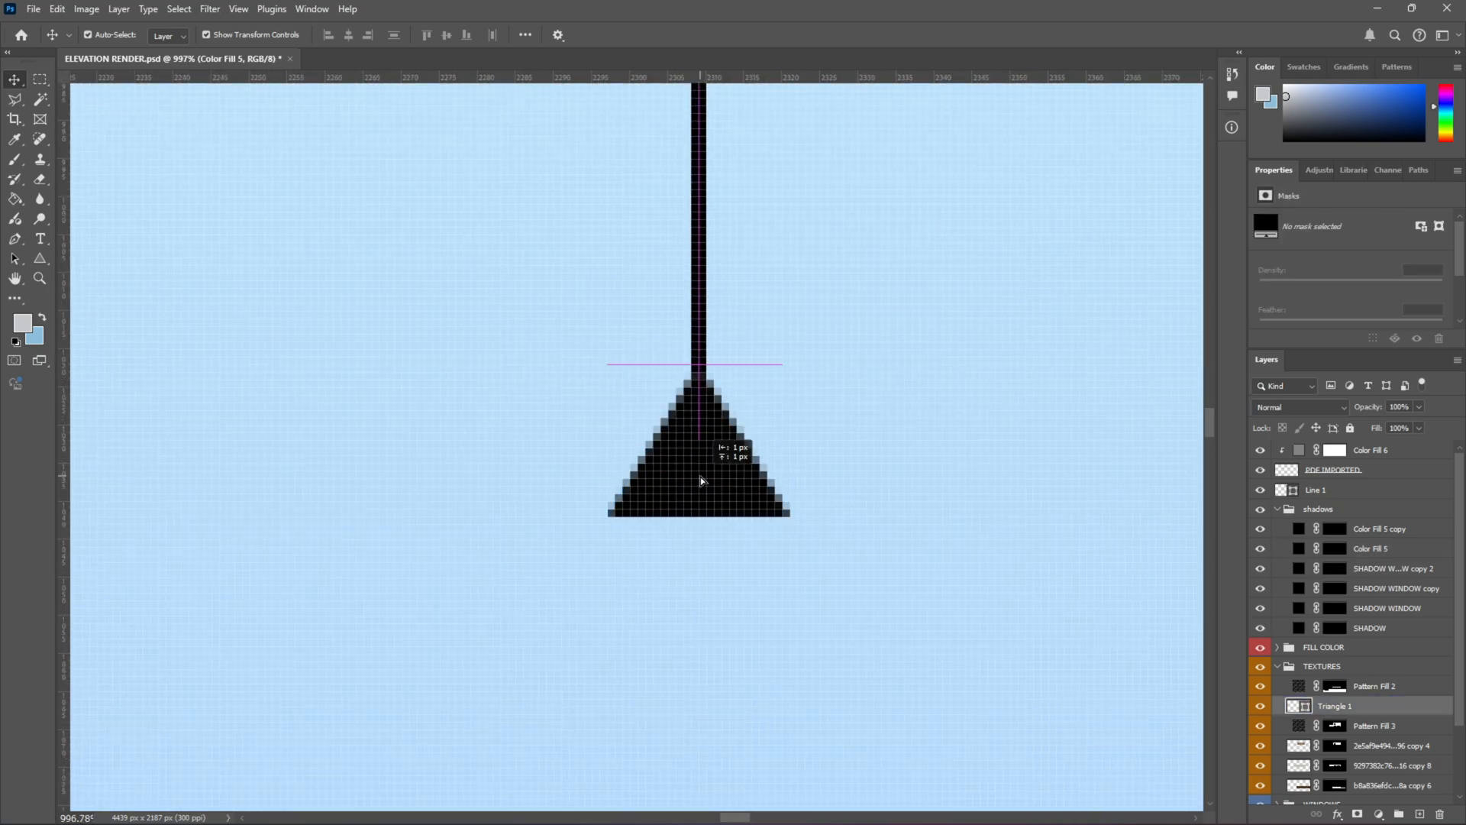
pyautogui.scroll(2, 768, 451)
pyautogui.scroll(-5, 514, 488)
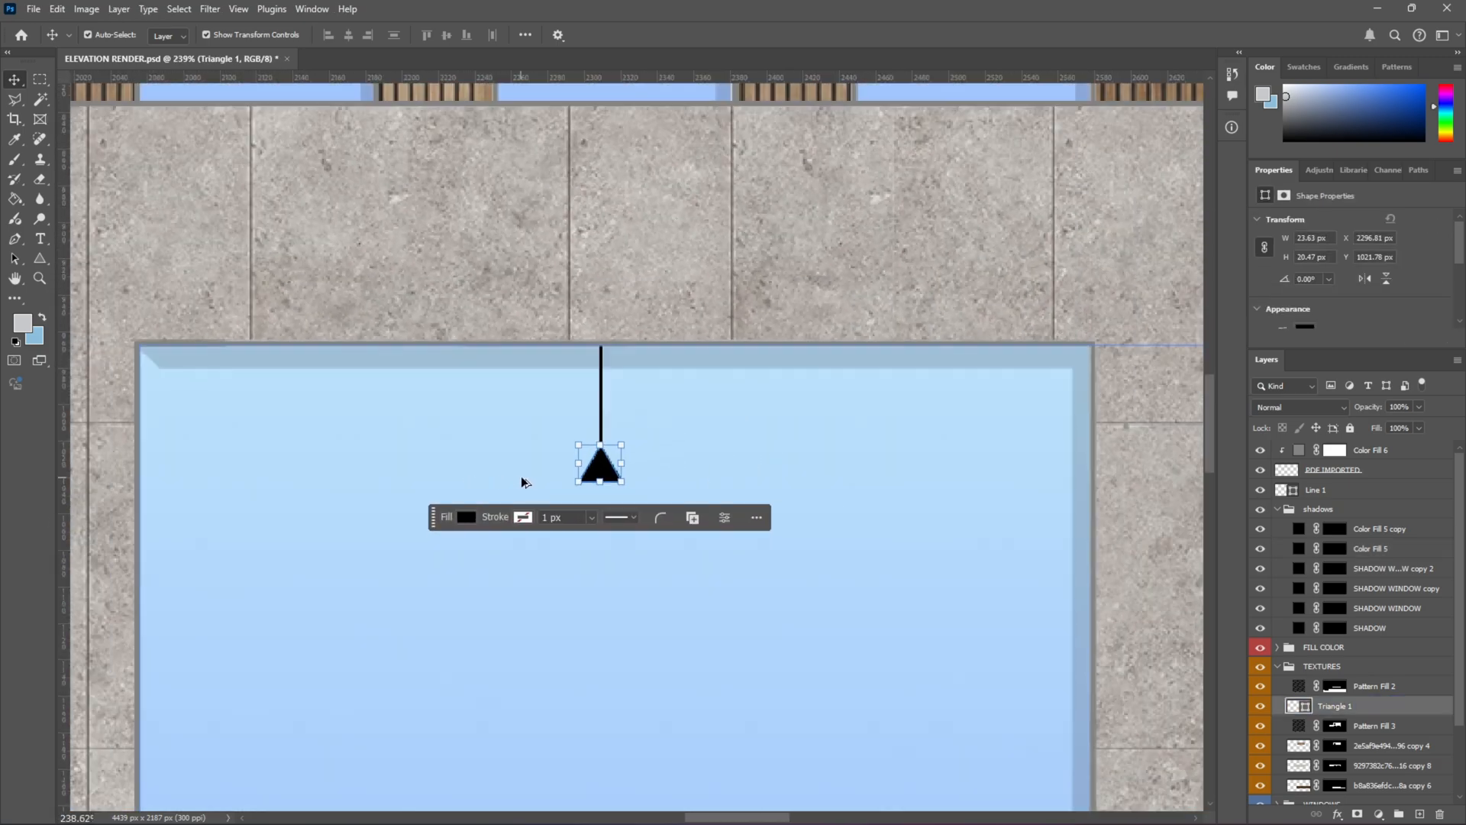
pyautogui.click(452, 491)
pyautogui.scroll(-3, 586, 513)
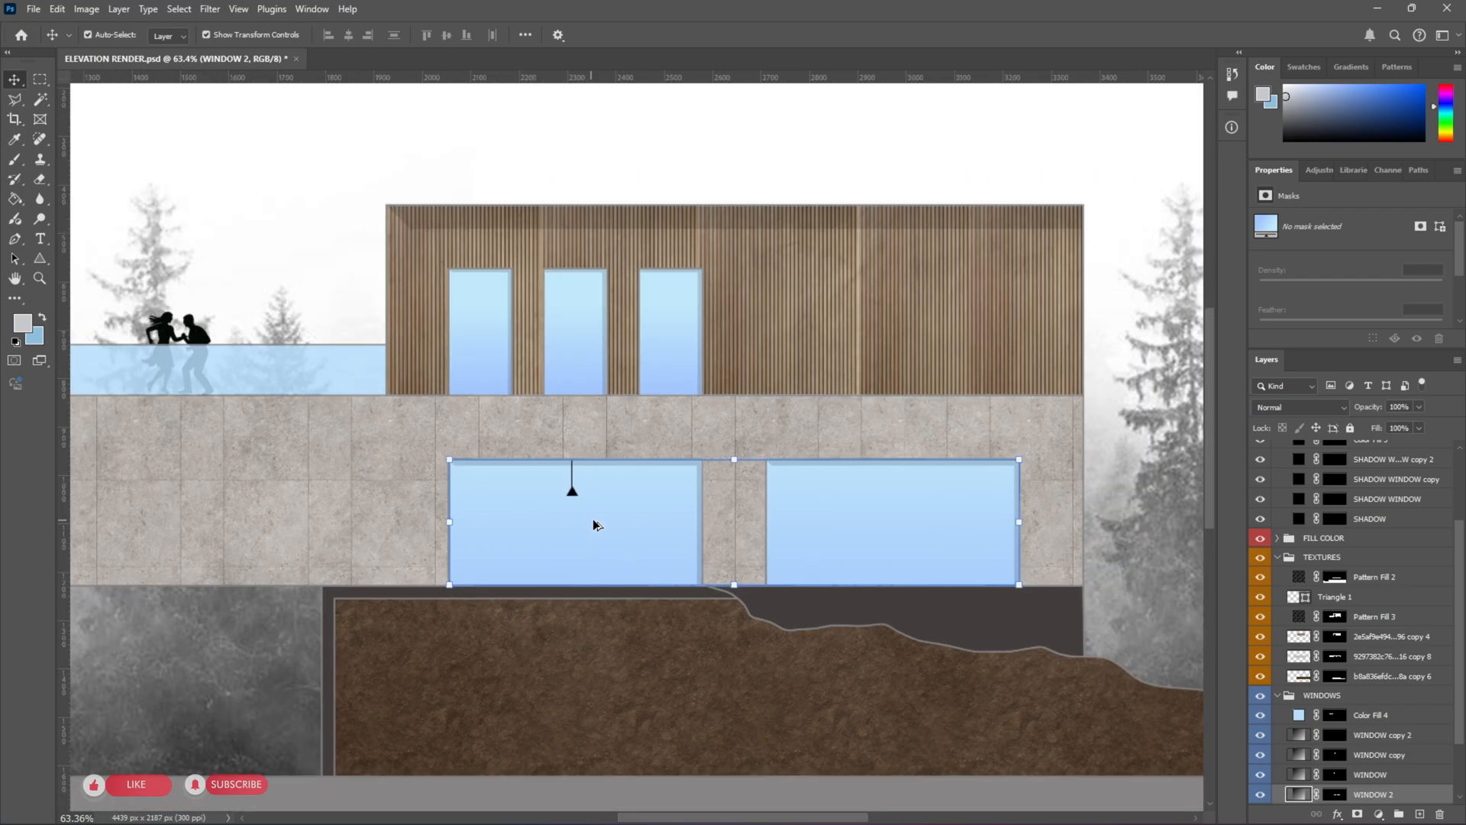
pyautogui.scroll(3, 595, 500)
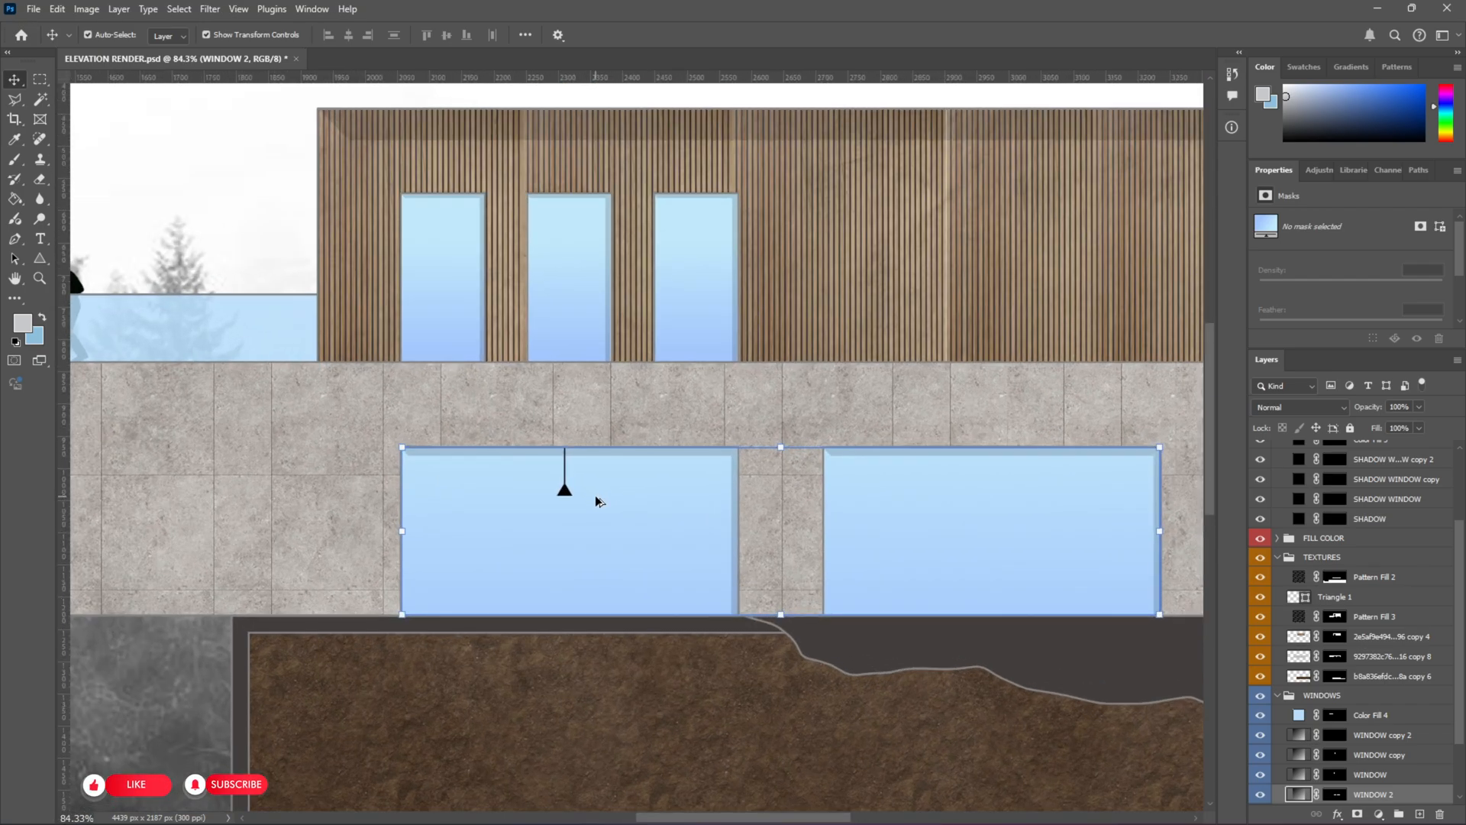
# Step: Try to copy the hanging lamp's line and triangle across into the right lower-floor window
pyautogui.click(555, 489)
pyautogui.scroll(4, 556, 493)
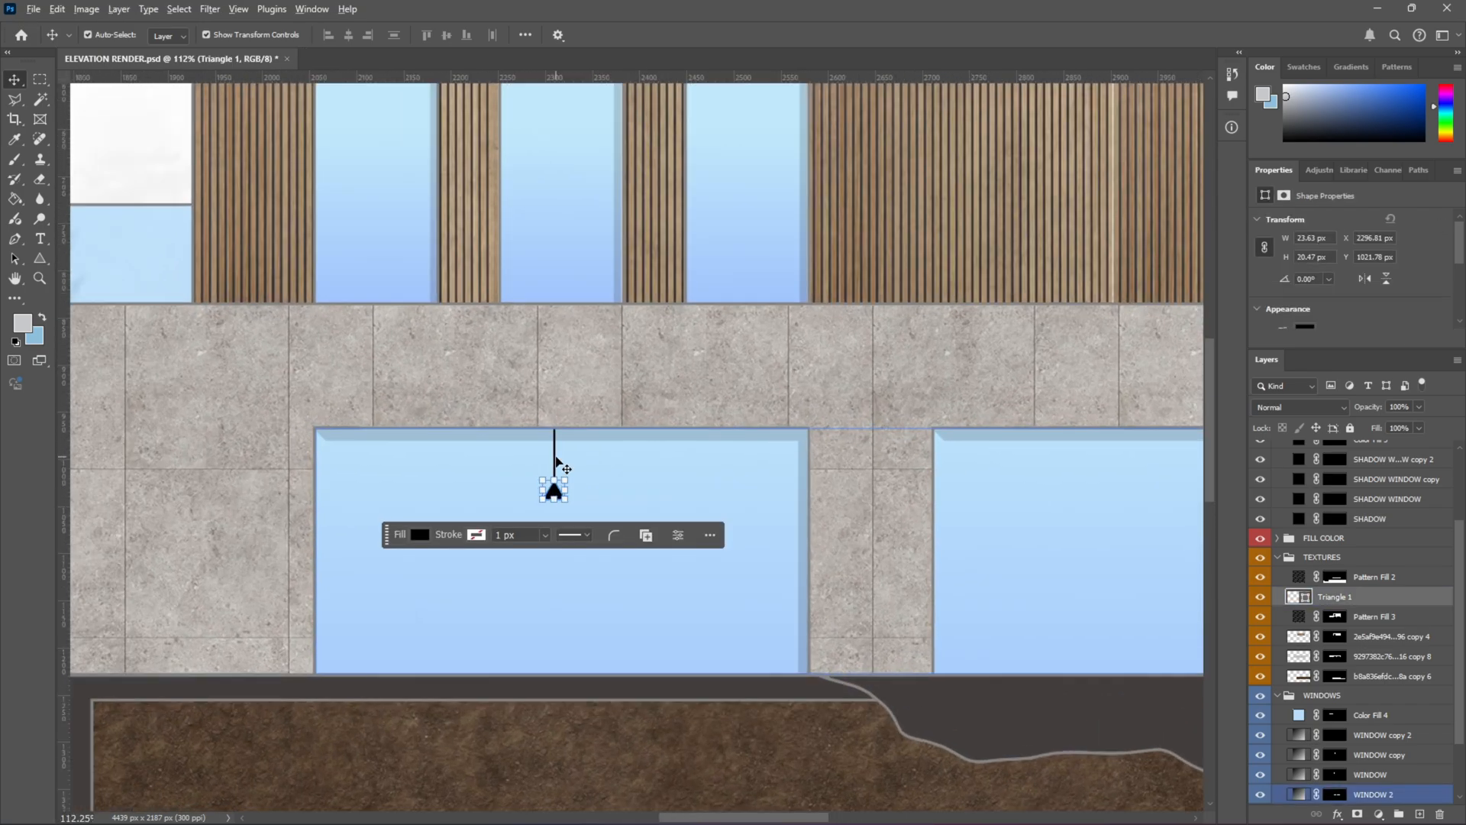
pyautogui.keyDown('shift'); pyautogui.click(555, 452); pyautogui.keyUp('shift')
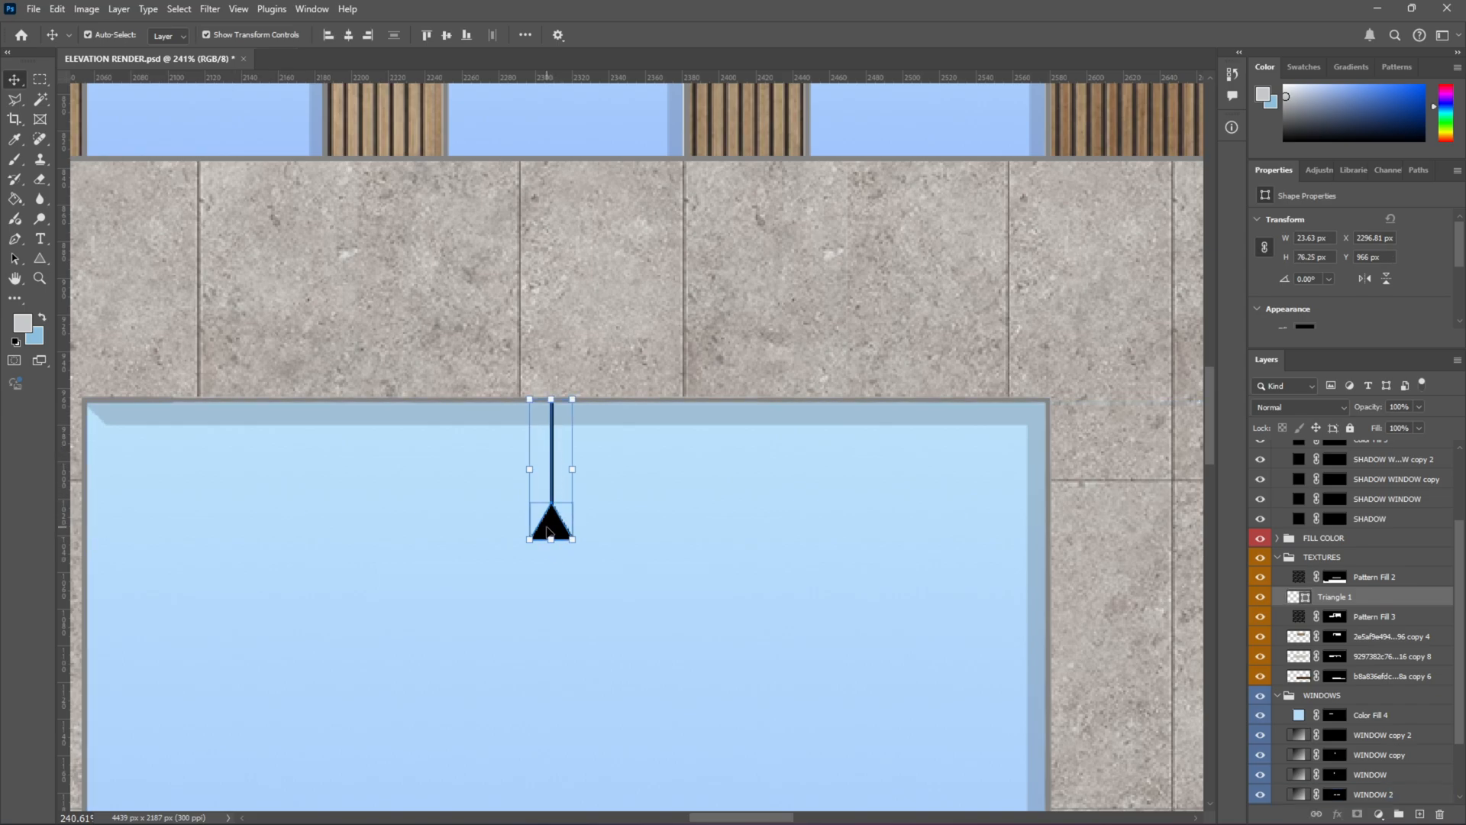
pyautogui.scroll(-5, 552, 519)
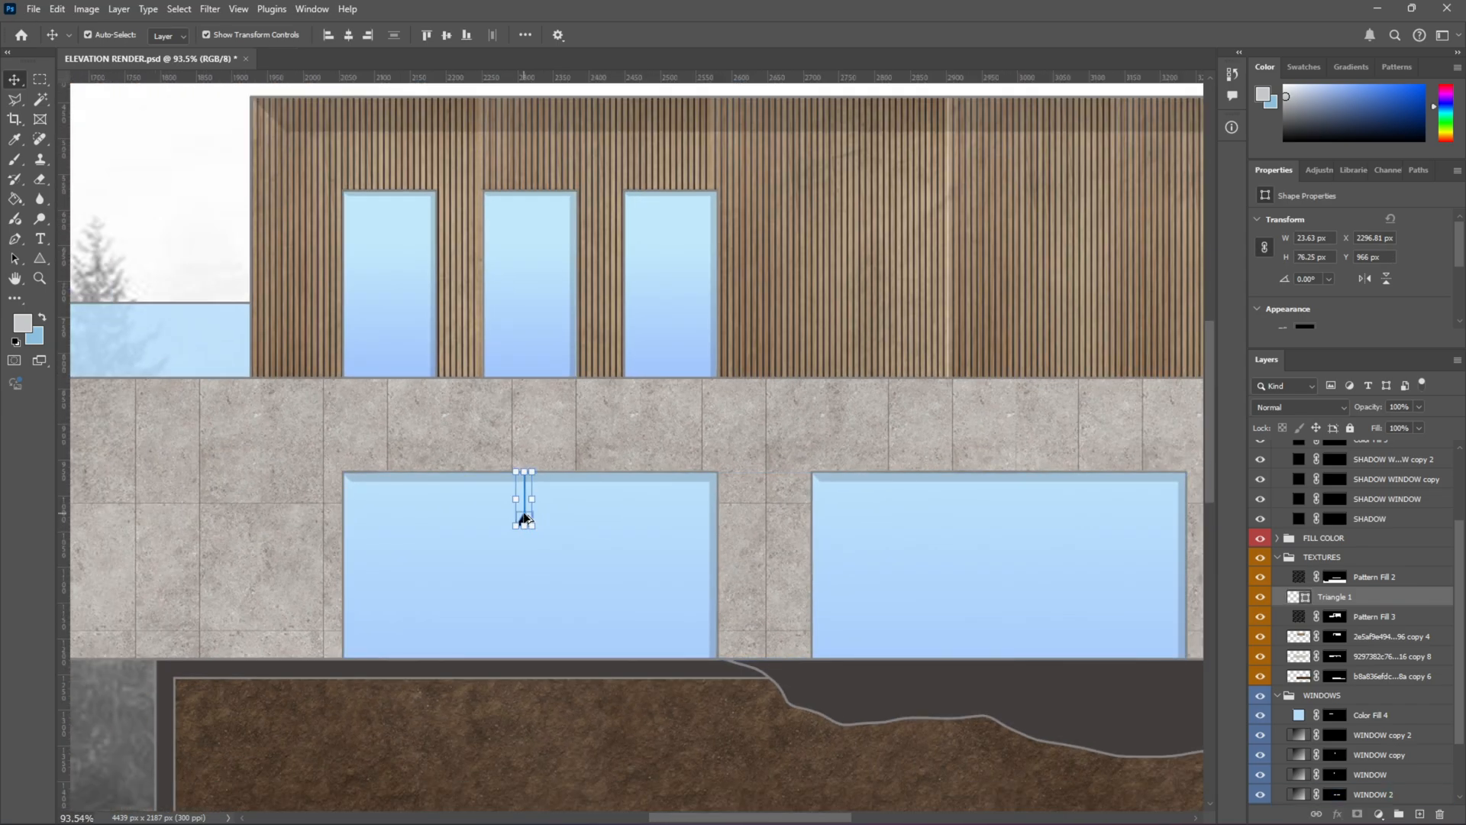
pyautogui.scroll(1, 524, 519)
pyautogui.moveTo(523, 520); pyautogui.dragTo(1069, 527)
pyautogui.scroll(-3, 873, 504)
pyautogui.click(1024, 519)
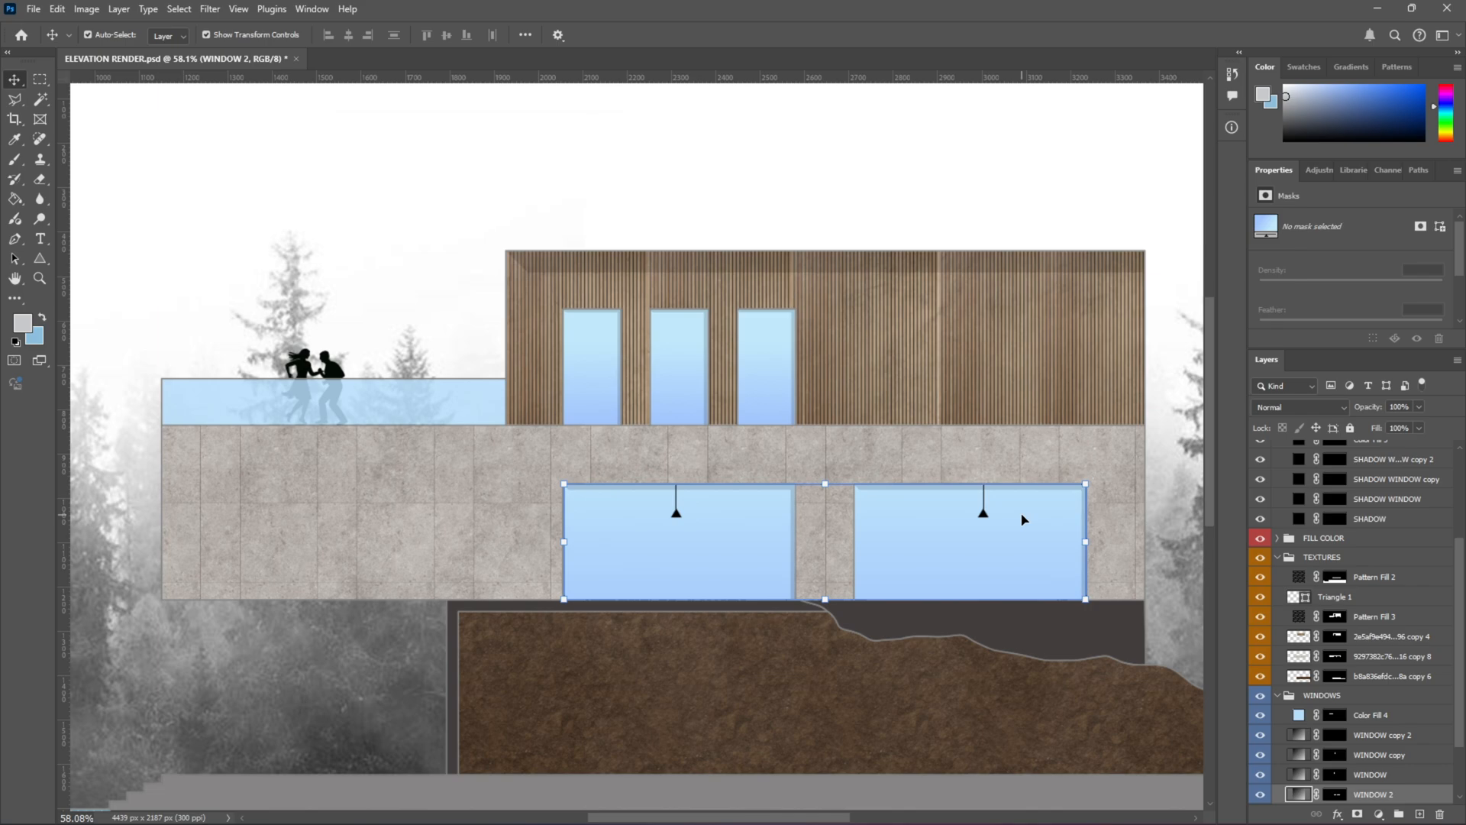
pyautogui.scroll(-2, 1023, 519)
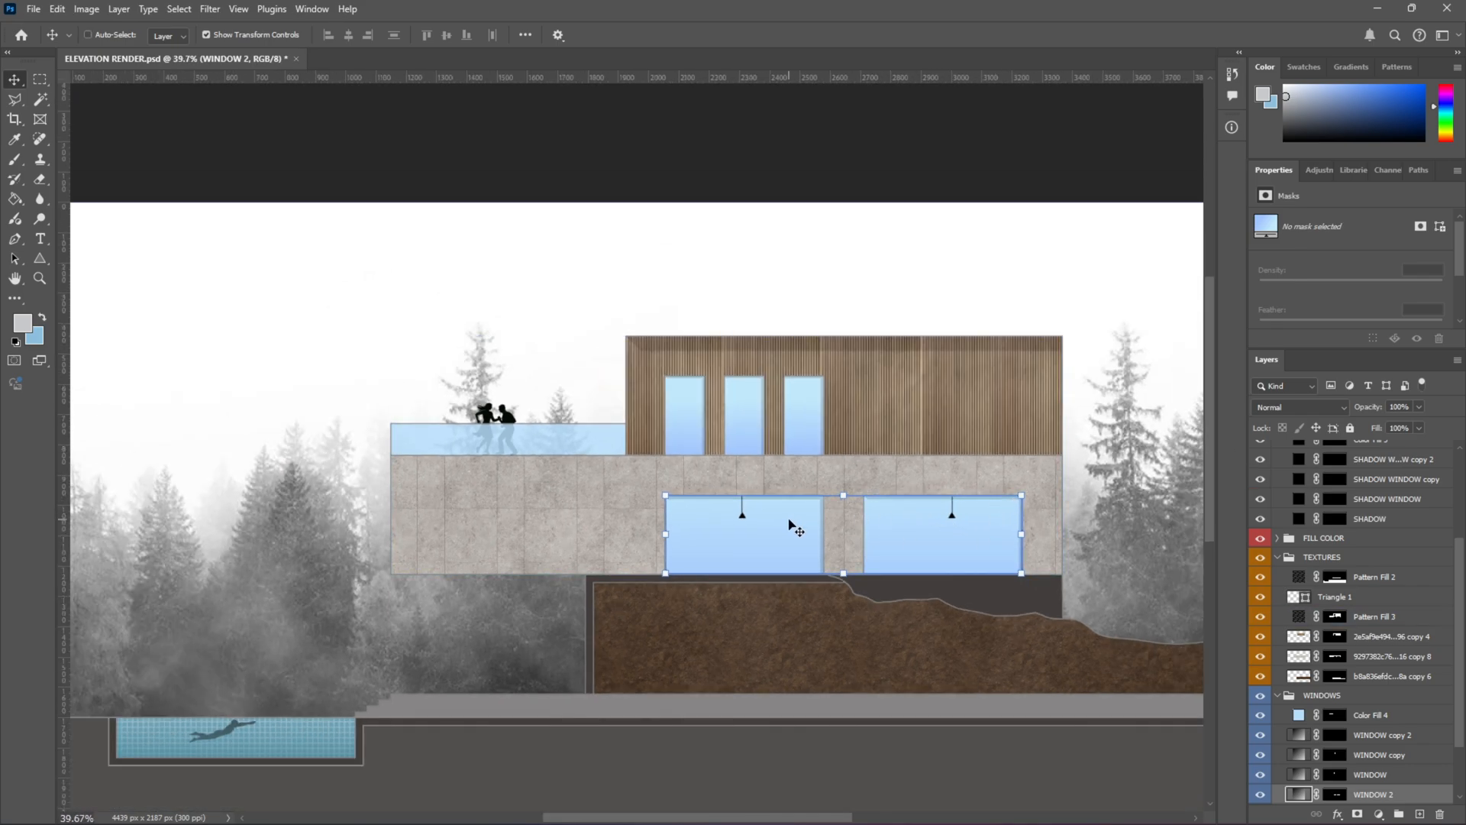
# Step: Group the left lamp's triangle and line layers, name the group "furniture", and check it by toggling its visibility
pyautogui.keyDown('ctrl'); pyautogui.click(743, 512); pyautogui.keyUp('ctrl')
pyautogui.scroll(9, 739, 508)
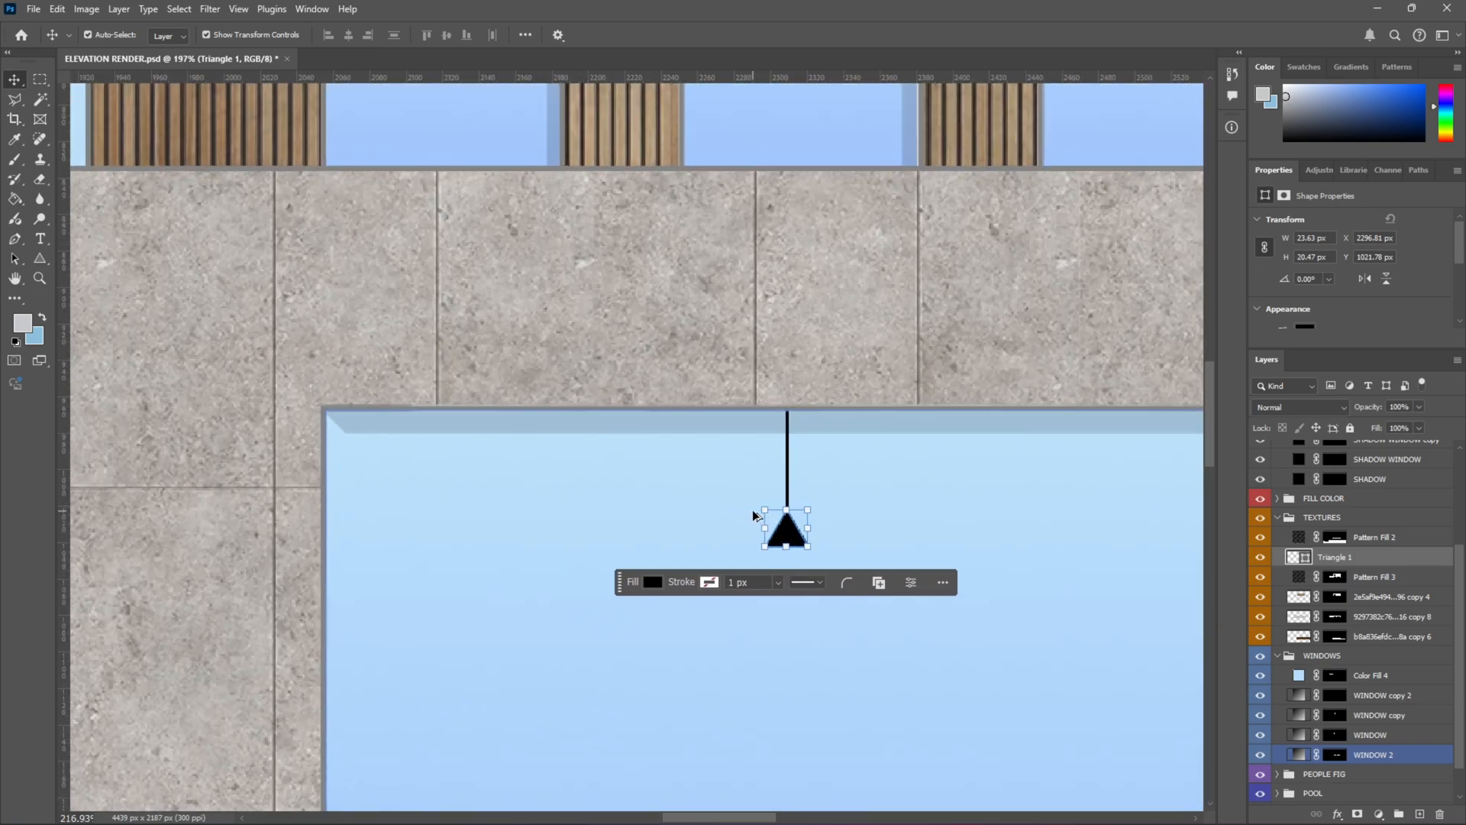
pyautogui.scroll(3, 753, 510)
pyautogui.keyDown('shift'); pyautogui.click(810, 458); pyautogui.keyUp('shift')
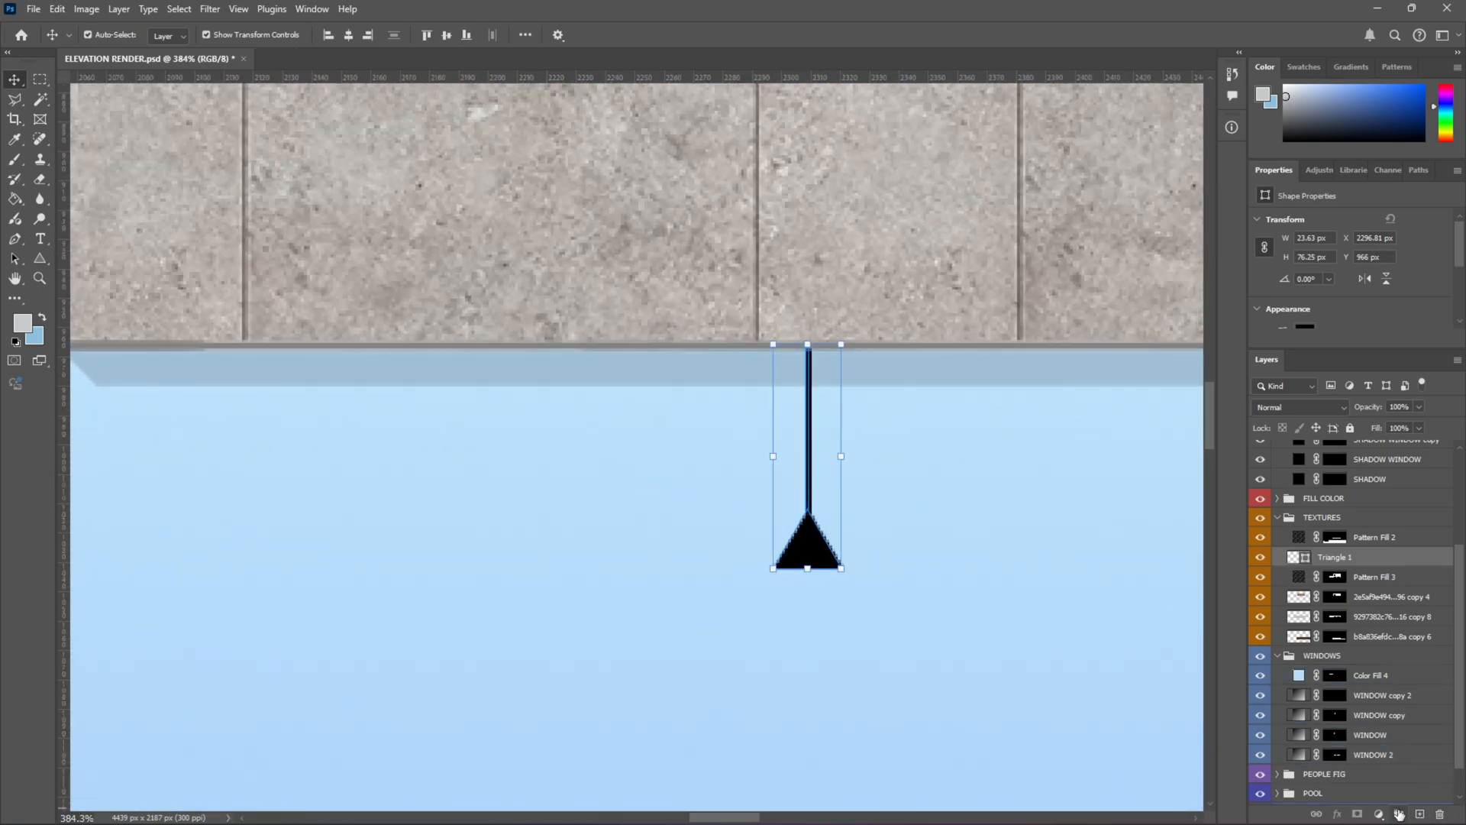
pyautogui.click(1399, 814)
pyautogui.click(1261, 450)
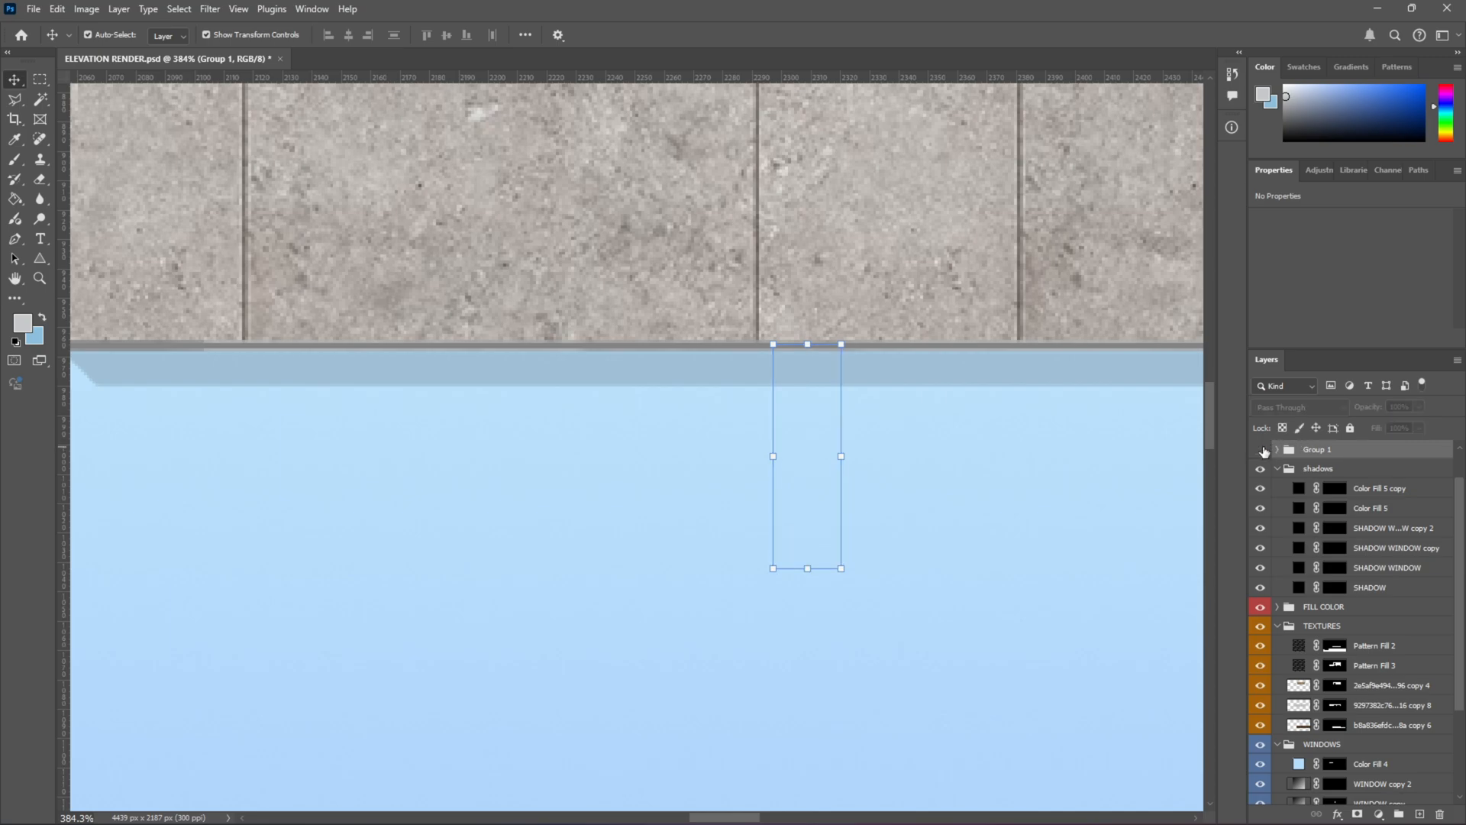
pyautogui.click(1261, 450)
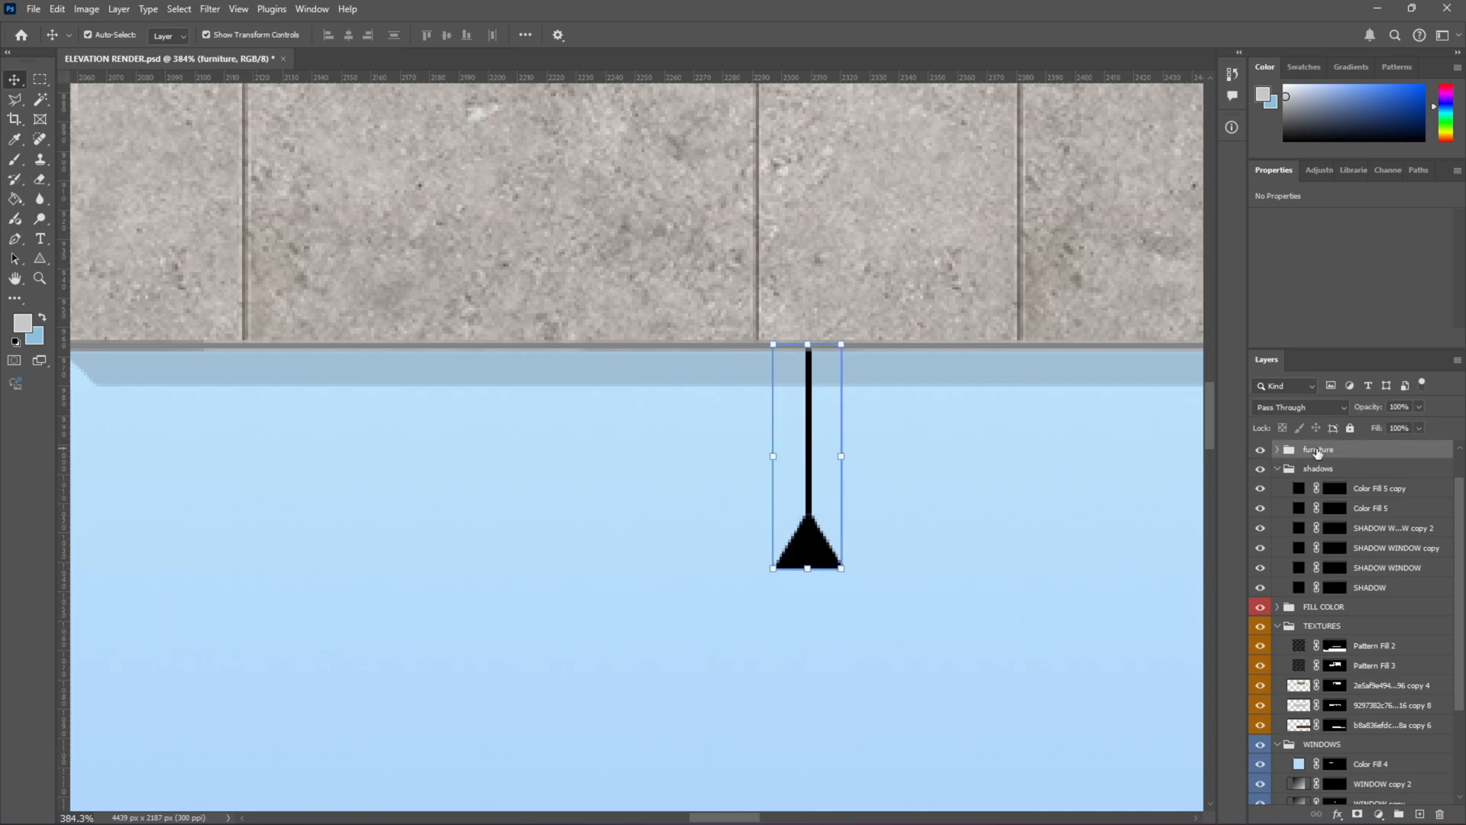
# Step: Expand the furniture group to show the lamp's line and triangle layers
pyautogui.scroll(-10, 684, 396)
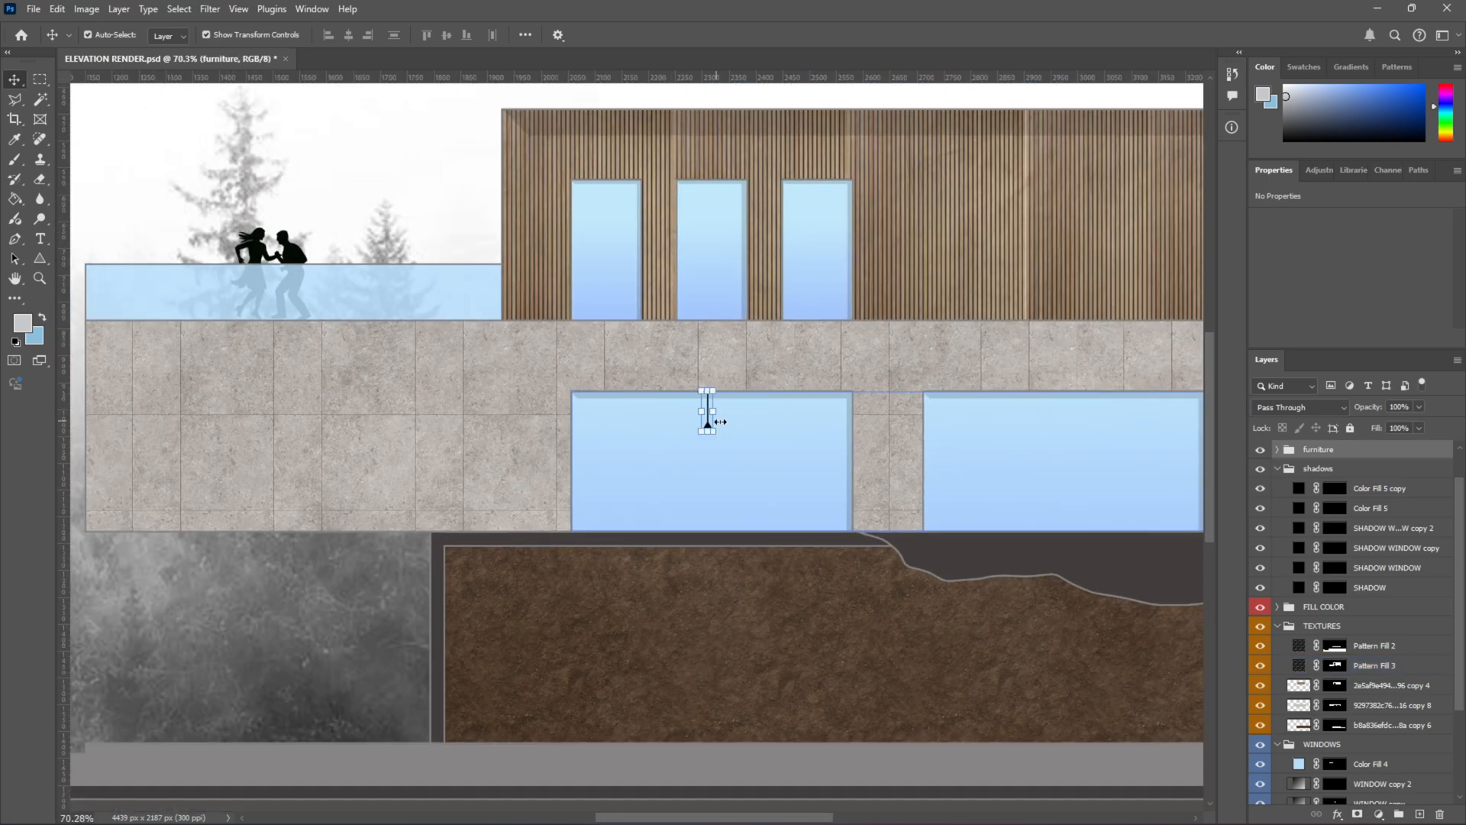
pyautogui.scroll(2, 711, 425)
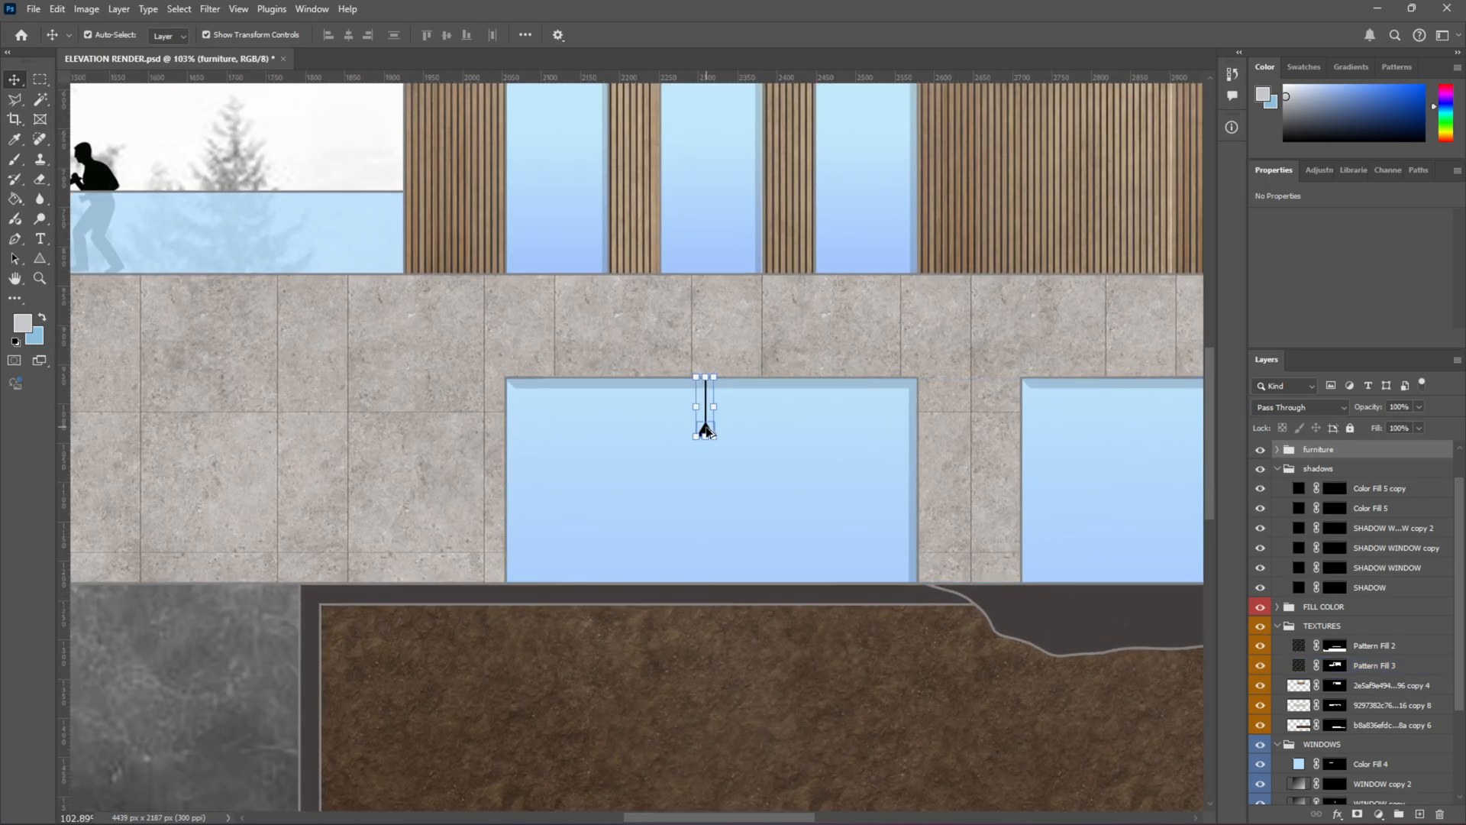
pyautogui.click(706, 430)
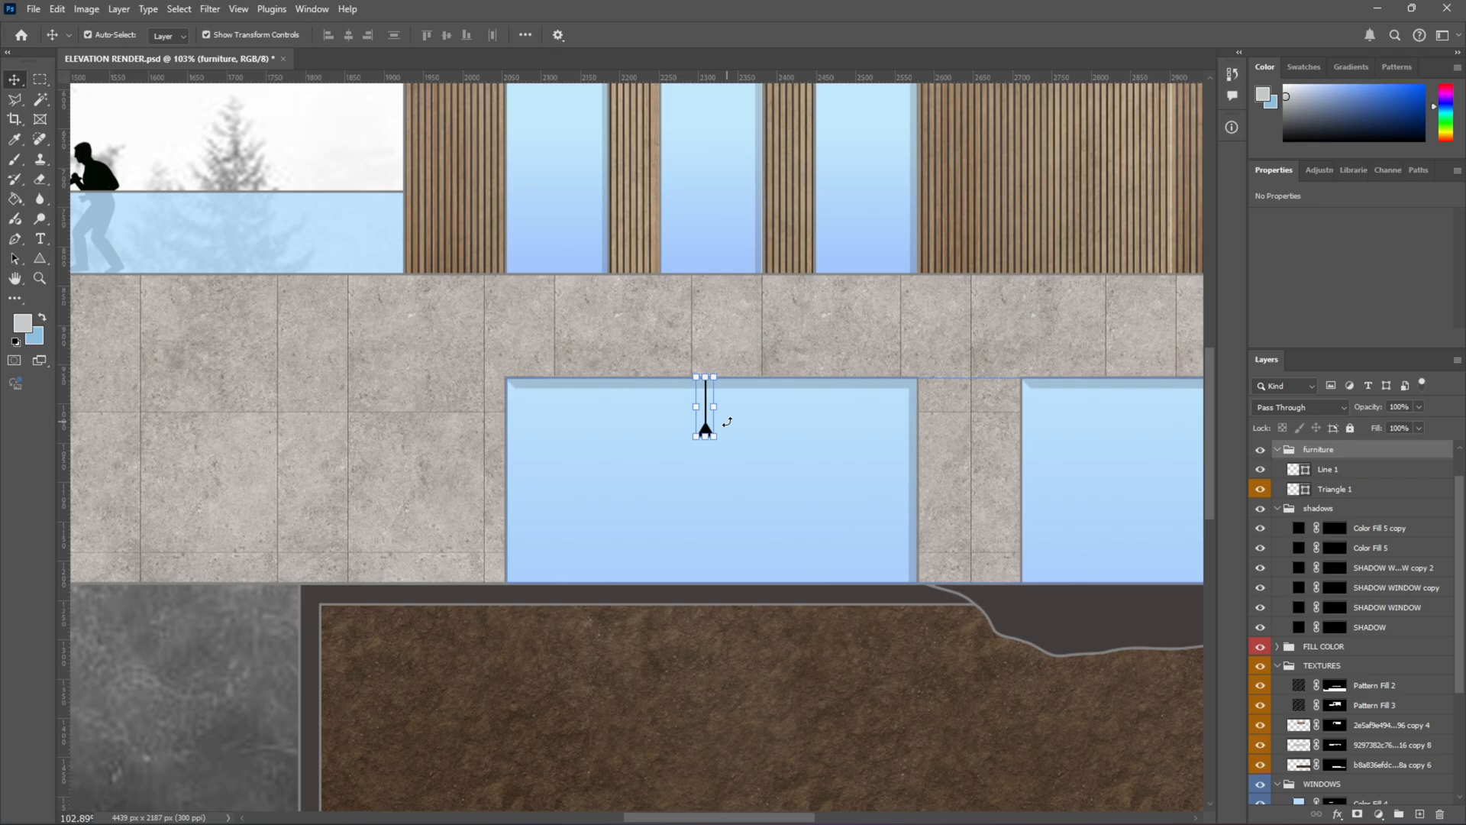
pyautogui.hotkey('ctrl', 't')
pyautogui.click(13, 82)
pyautogui.scroll(4, 671, 417)
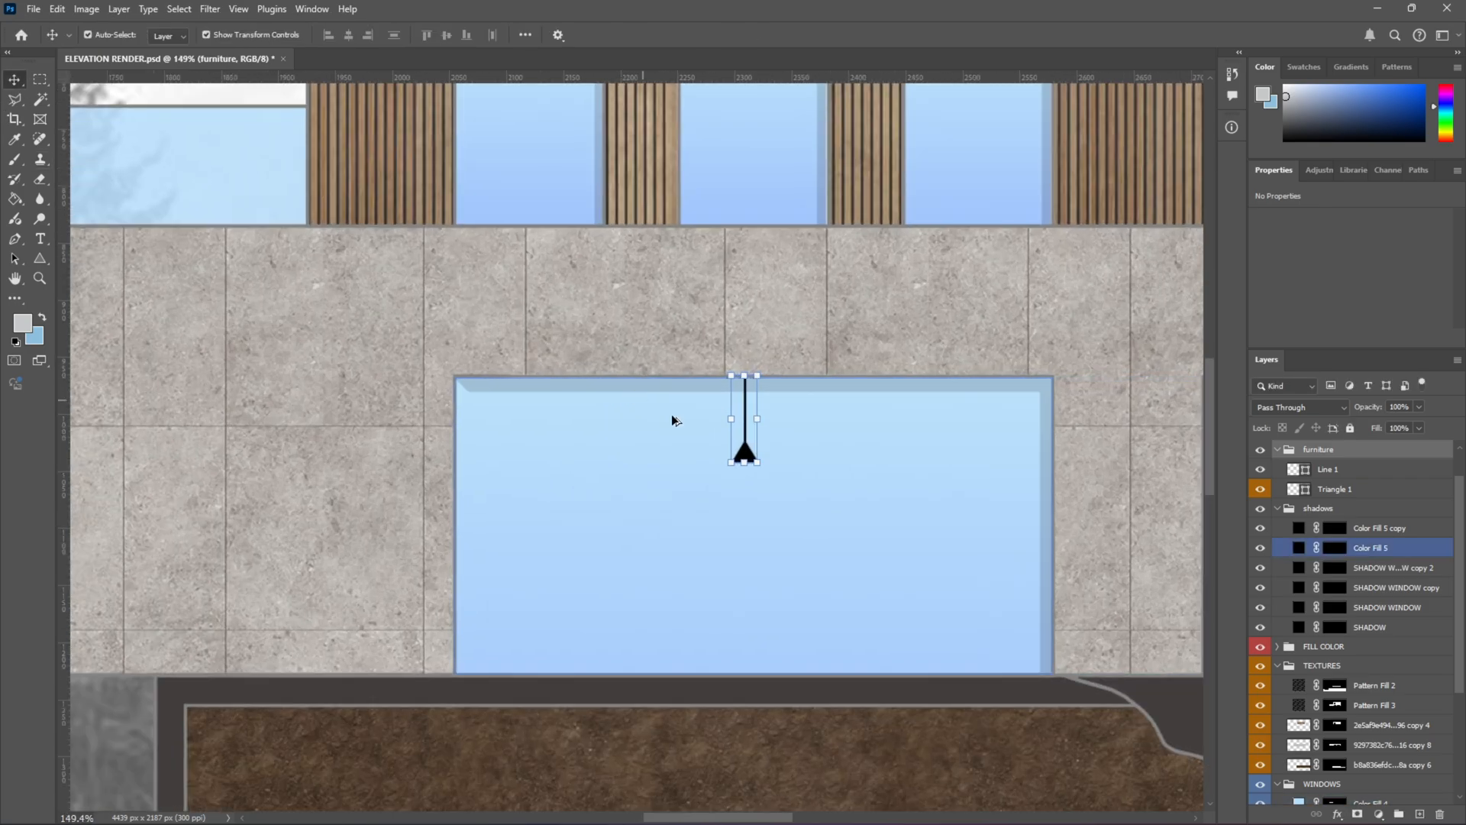
# Step: Duplicate the lamp's line and triangle horizontally into the middle of the right lower-floor window
pyautogui.click(672, 417)
pyautogui.click(778, 473)
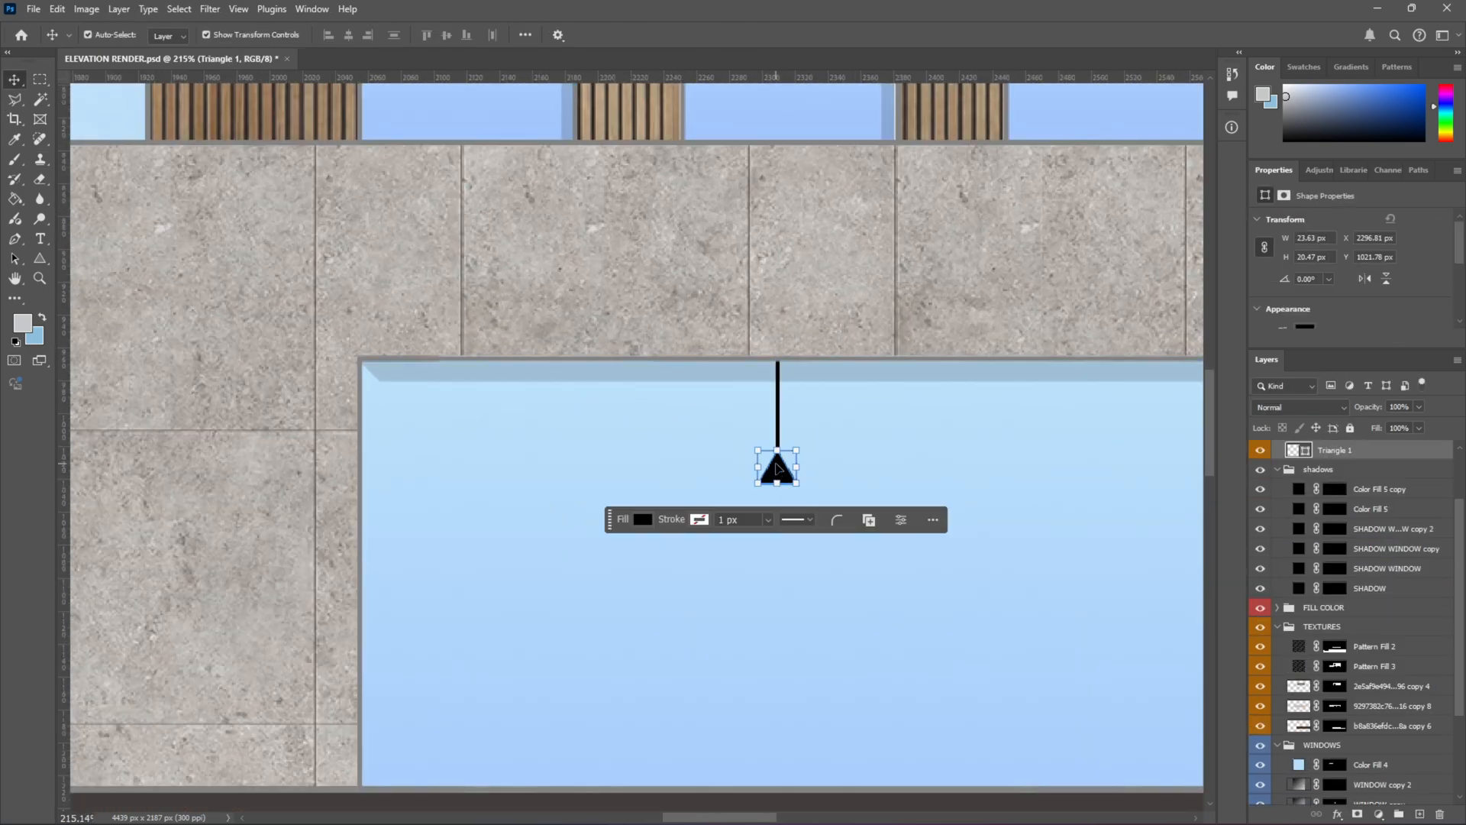
pyautogui.keyDown('shift'); pyautogui.click(779, 416); pyautogui.keyUp('shift')
pyautogui.scroll(-5, 769, 472)
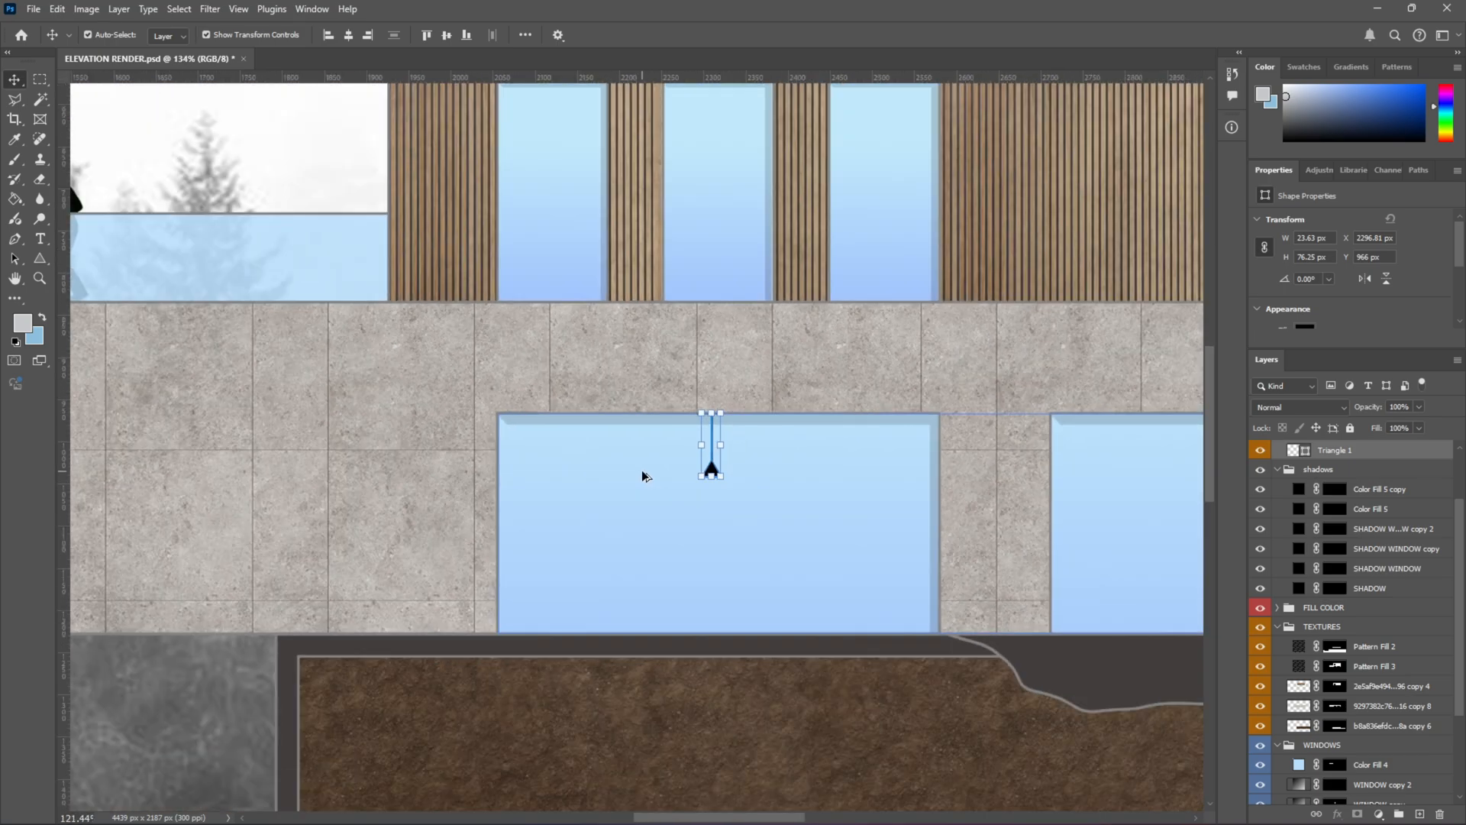
pyautogui.scroll(3, 677, 463)
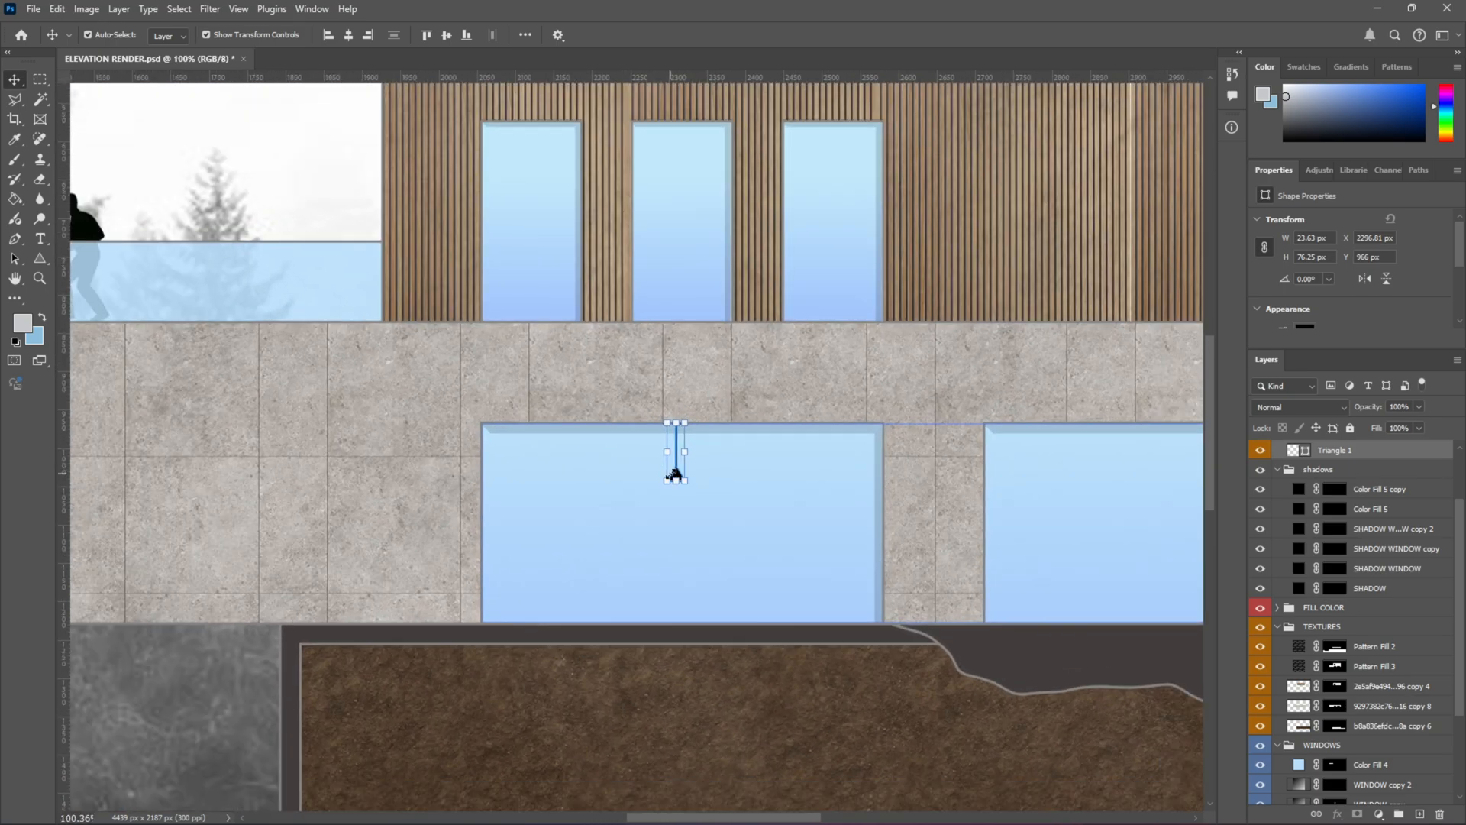
pyautogui.scroll(2, 676, 475)
pyautogui.moveTo(677, 477); pyautogui.dragTo(449, 498)
pyautogui.scroll(-6, 667, 462)
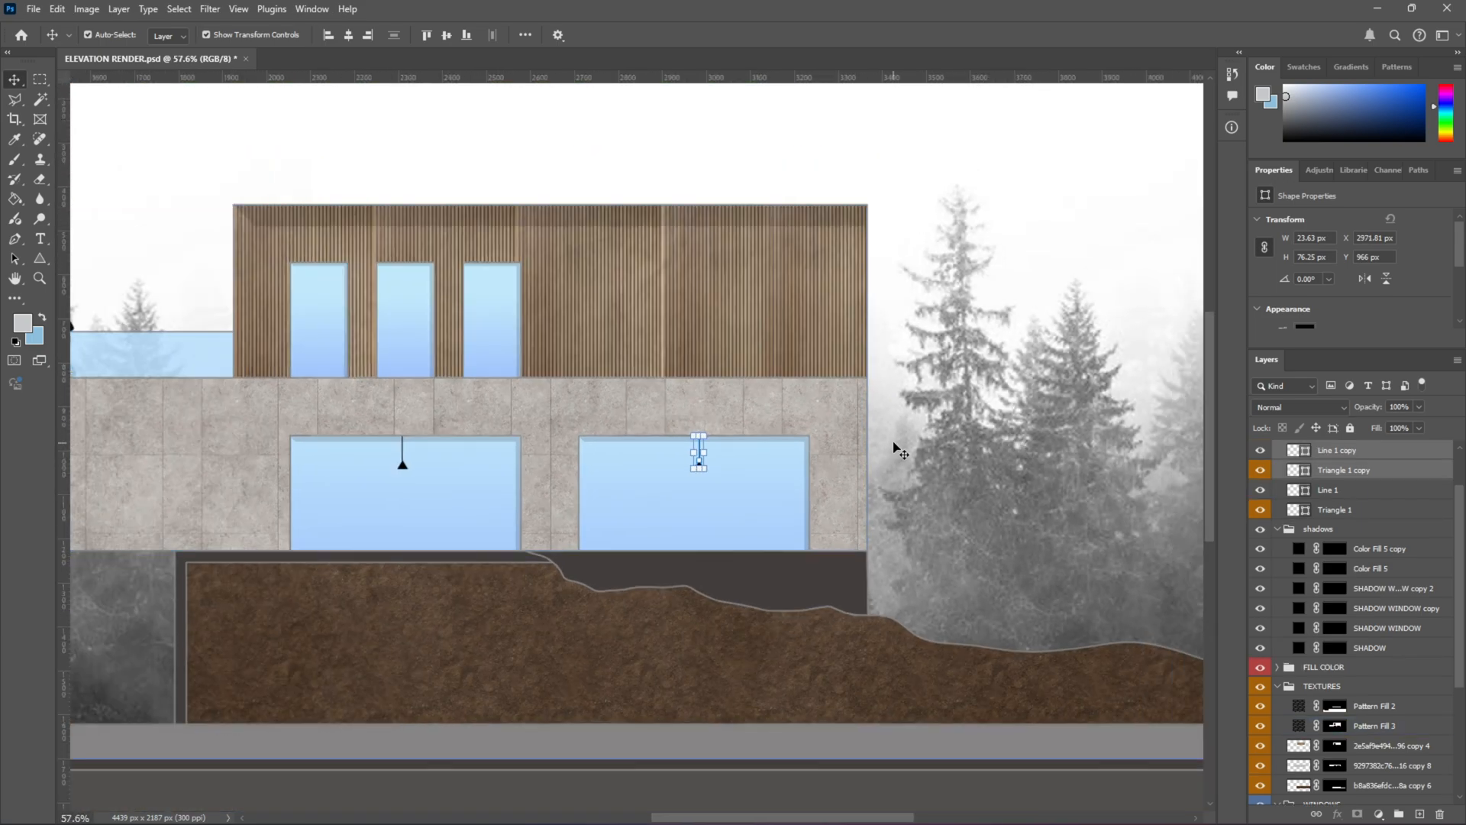
pyautogui.click(892, 441)
pyautogui.scroll(-4, 892, 441)
pyautogui.scroll(4, 567, 477)
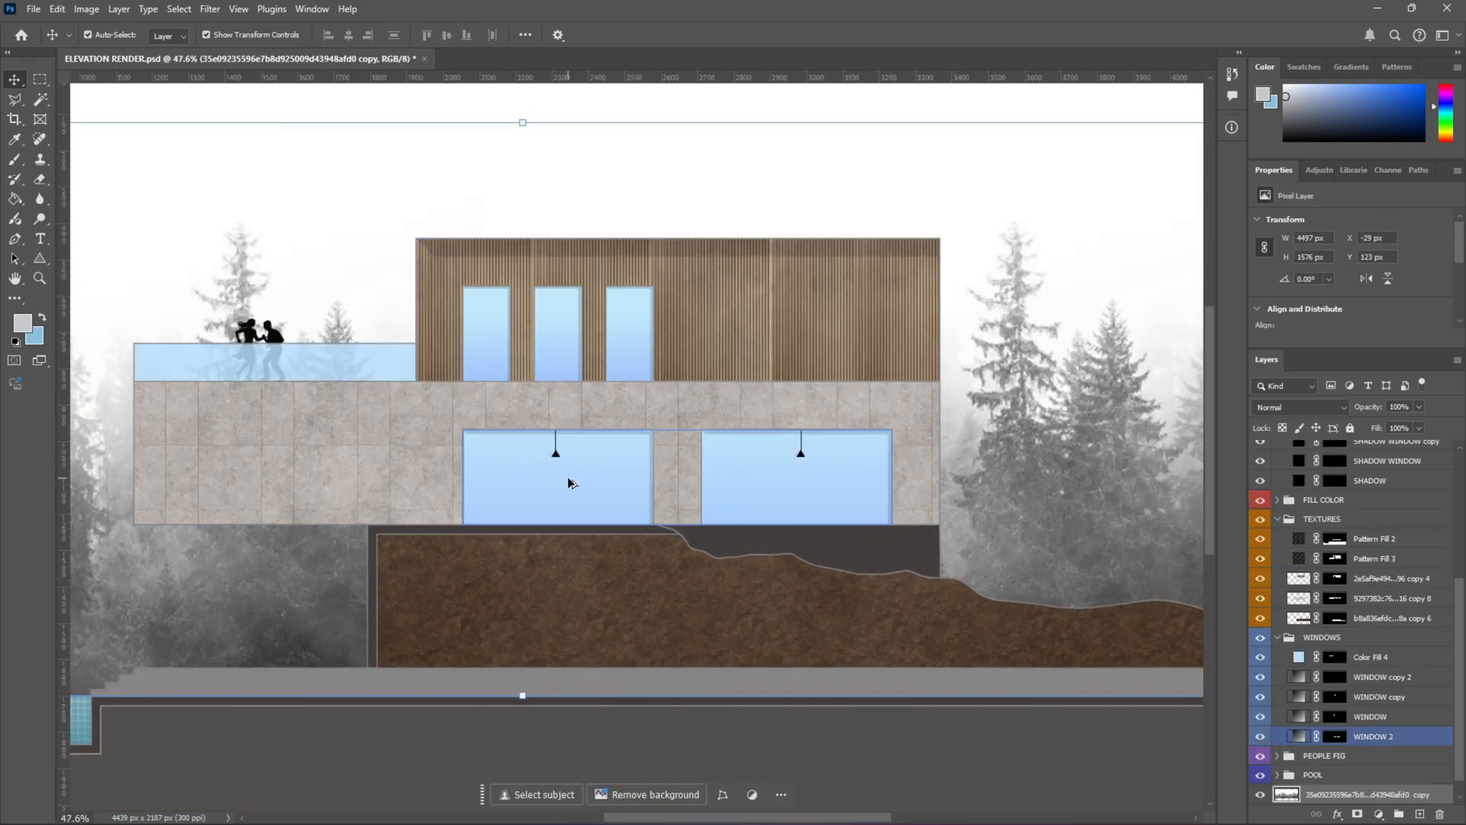
pyautogui.scroll(-1, 568, 477)
# Step: Place the sofa image A.png in the document and move its layer to the top of the furniture group
pyautogui.click(584, 467)
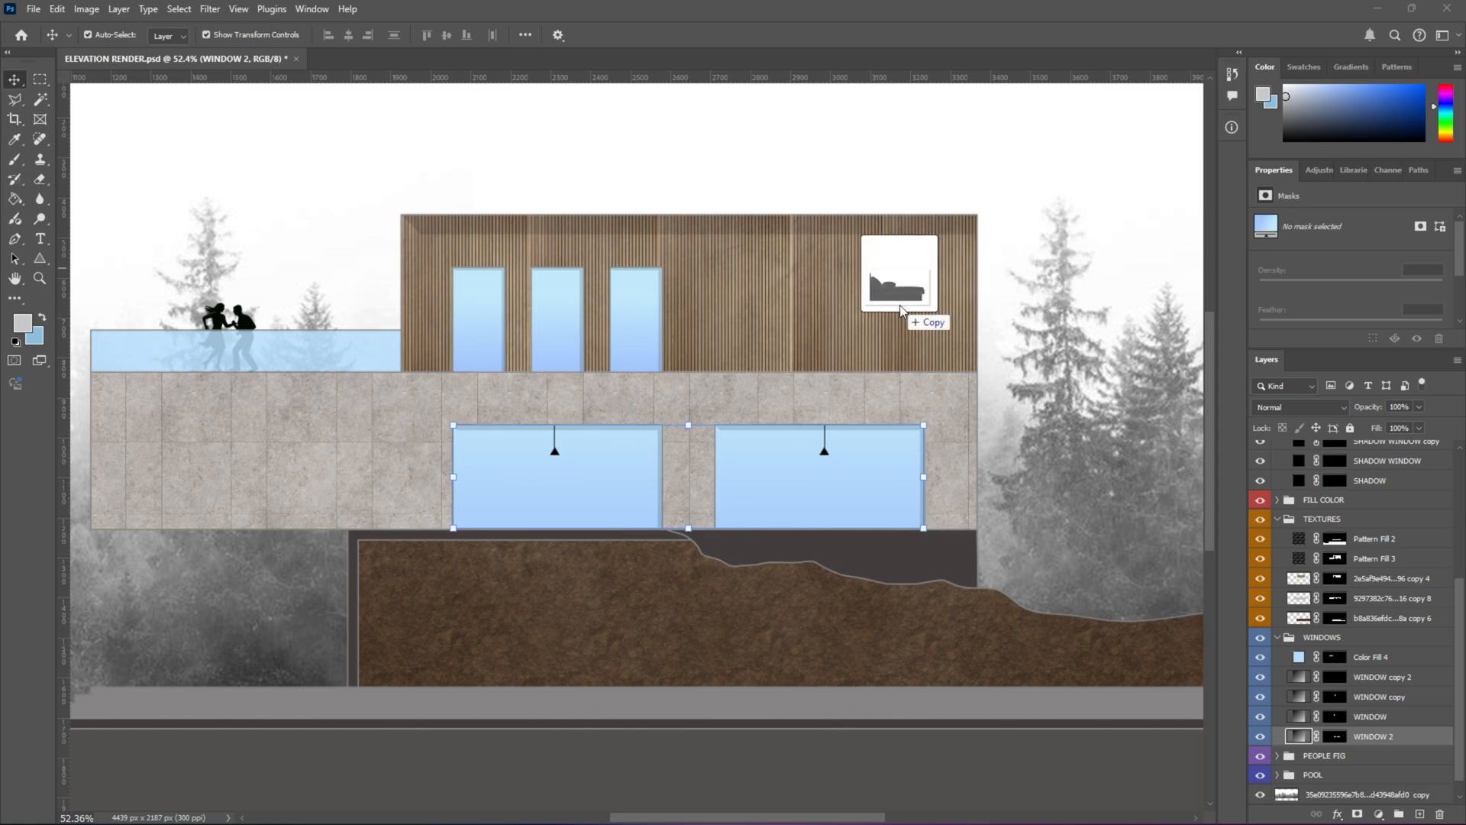
pyautogui.moveTo(909, 321); pyautogui.dragTo(813, 328)
pyautogui.scroll(-5, 812, 328)
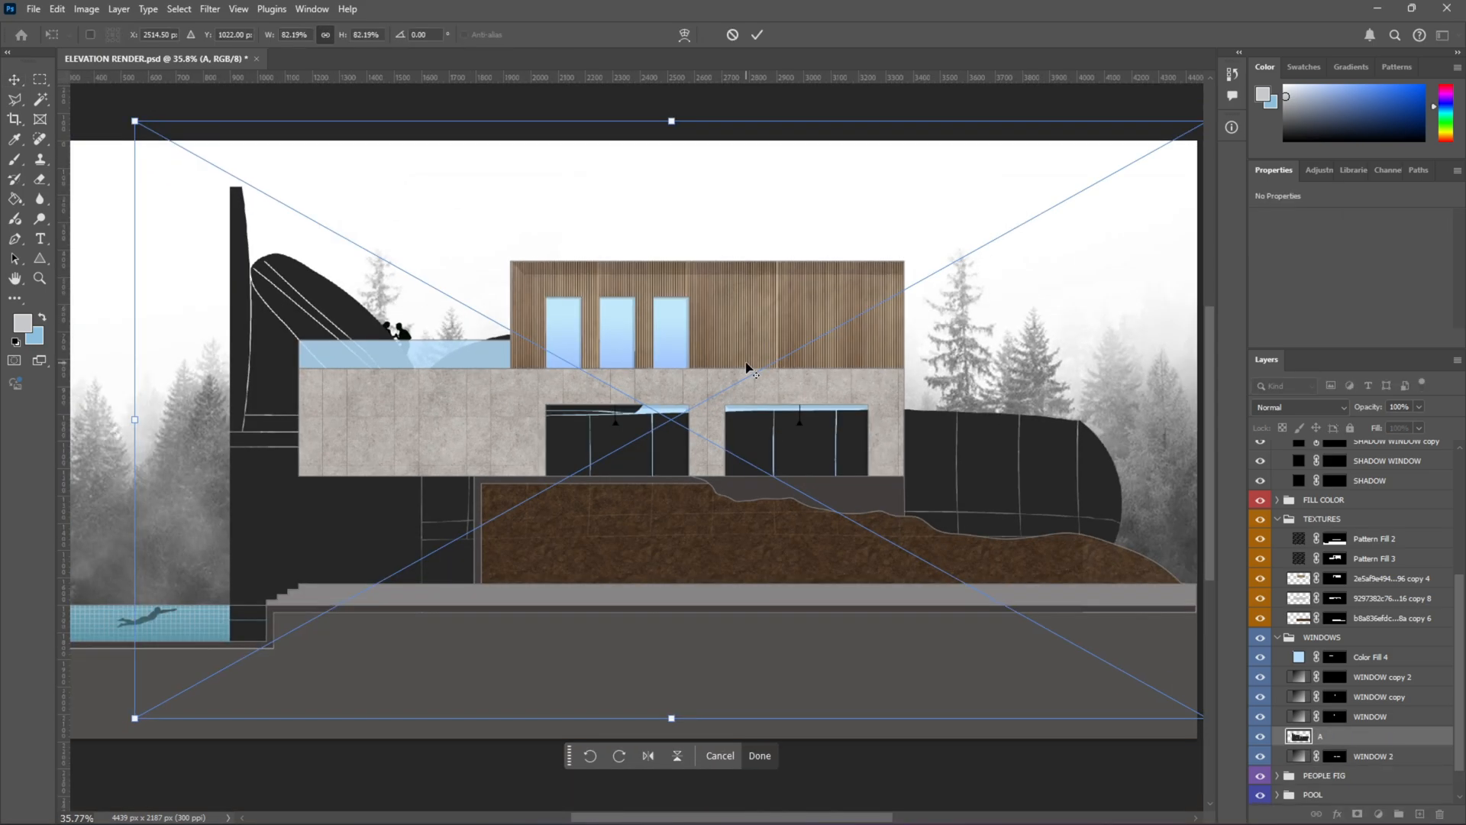
pyautogui.press('Return')
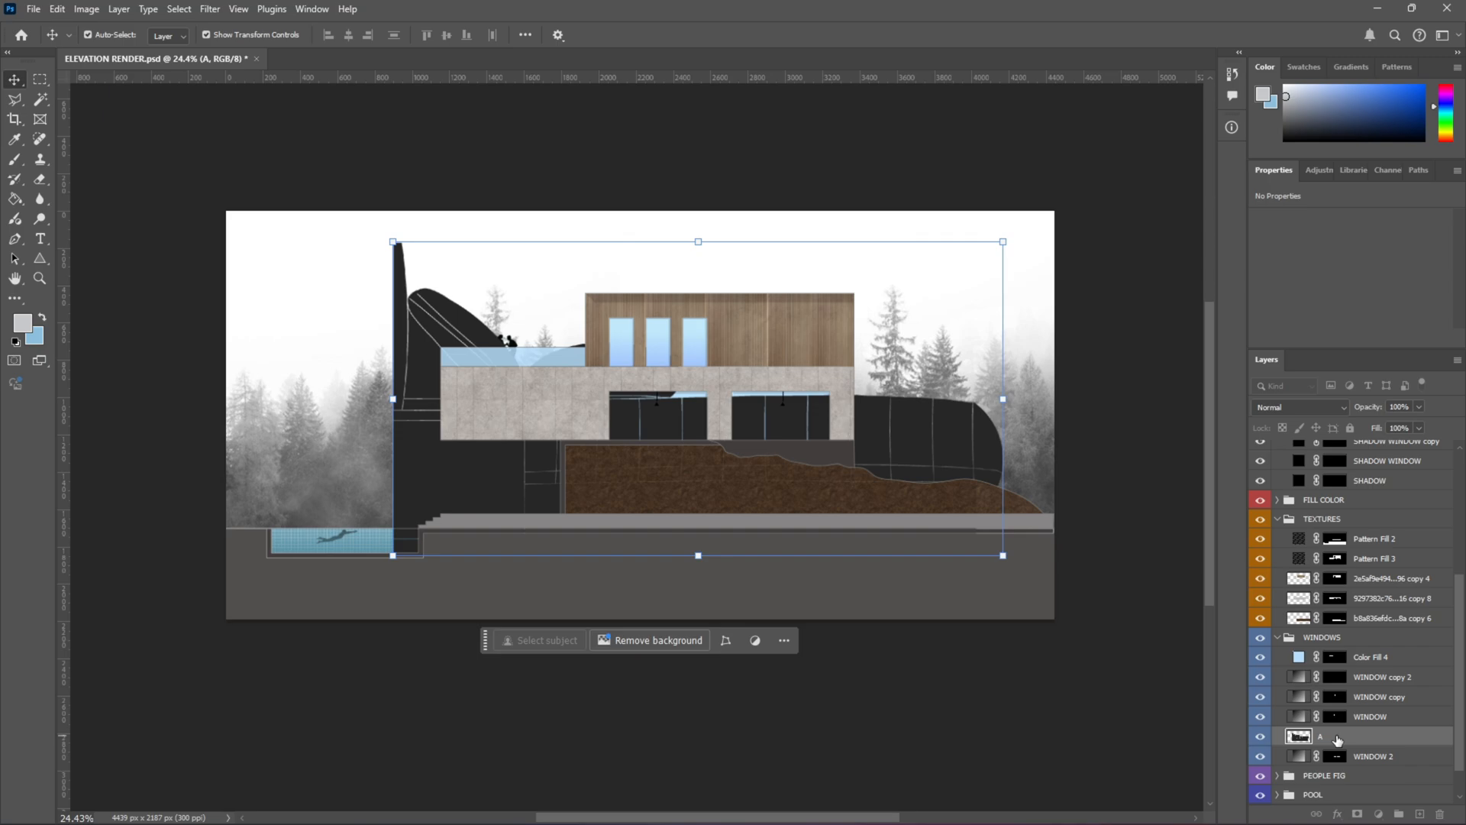
pyautogui.scroll(2, 1367, 535)
pyautogui.moveTo(1370, 413)
pyautogui.mouseDown()
pyautogui.moveTo(1339, 481)
pyautogui.moveTo(1331, 562)
pyautogui.moveTo(1336, 504)
pyautogui.mouseUp()
pyautogui.doubleClick(1332, 511)
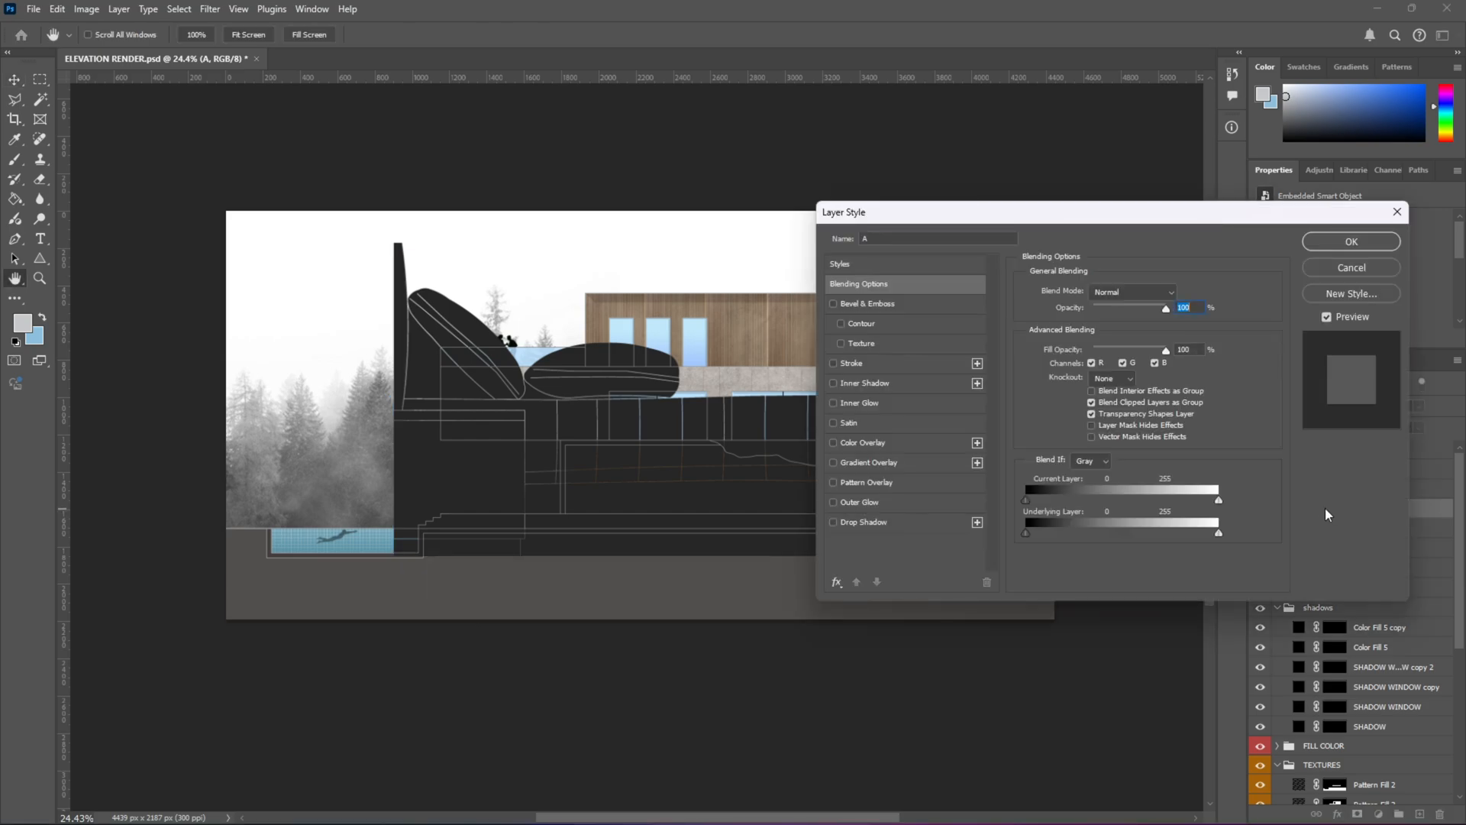
pyautogui.press('Escape')
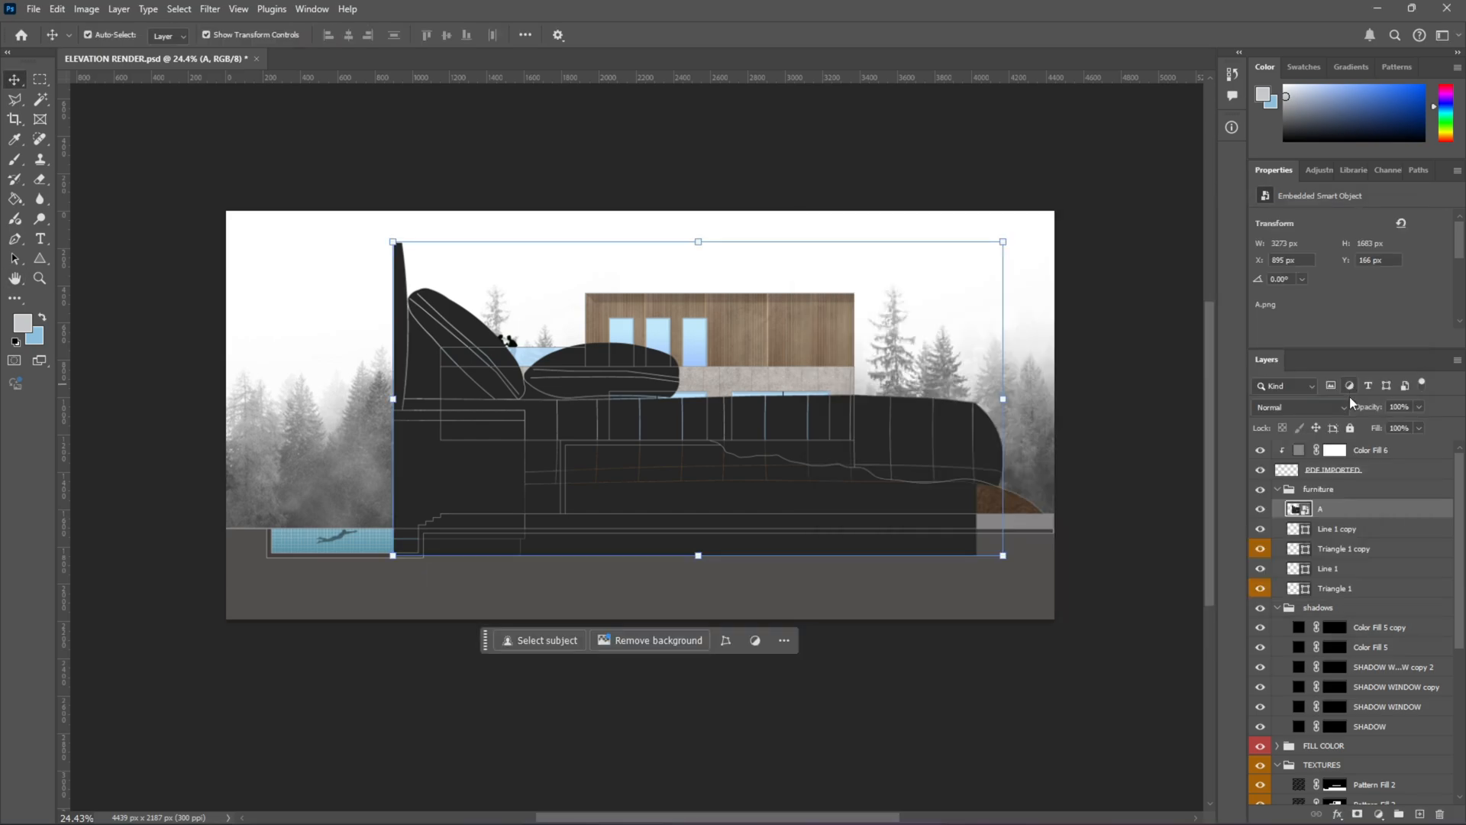
pyautogui.doubleClick(1320, 511)
pyautogui.press('Escape')
pyautogui.rightClick(1340, 510)
pyautogui.press('Escape')
# Step: Flip the sofa horizontally and scale it down to about 8.3% inside the right lower-floor window
pyautogui.hotkey('ctrl', 't')
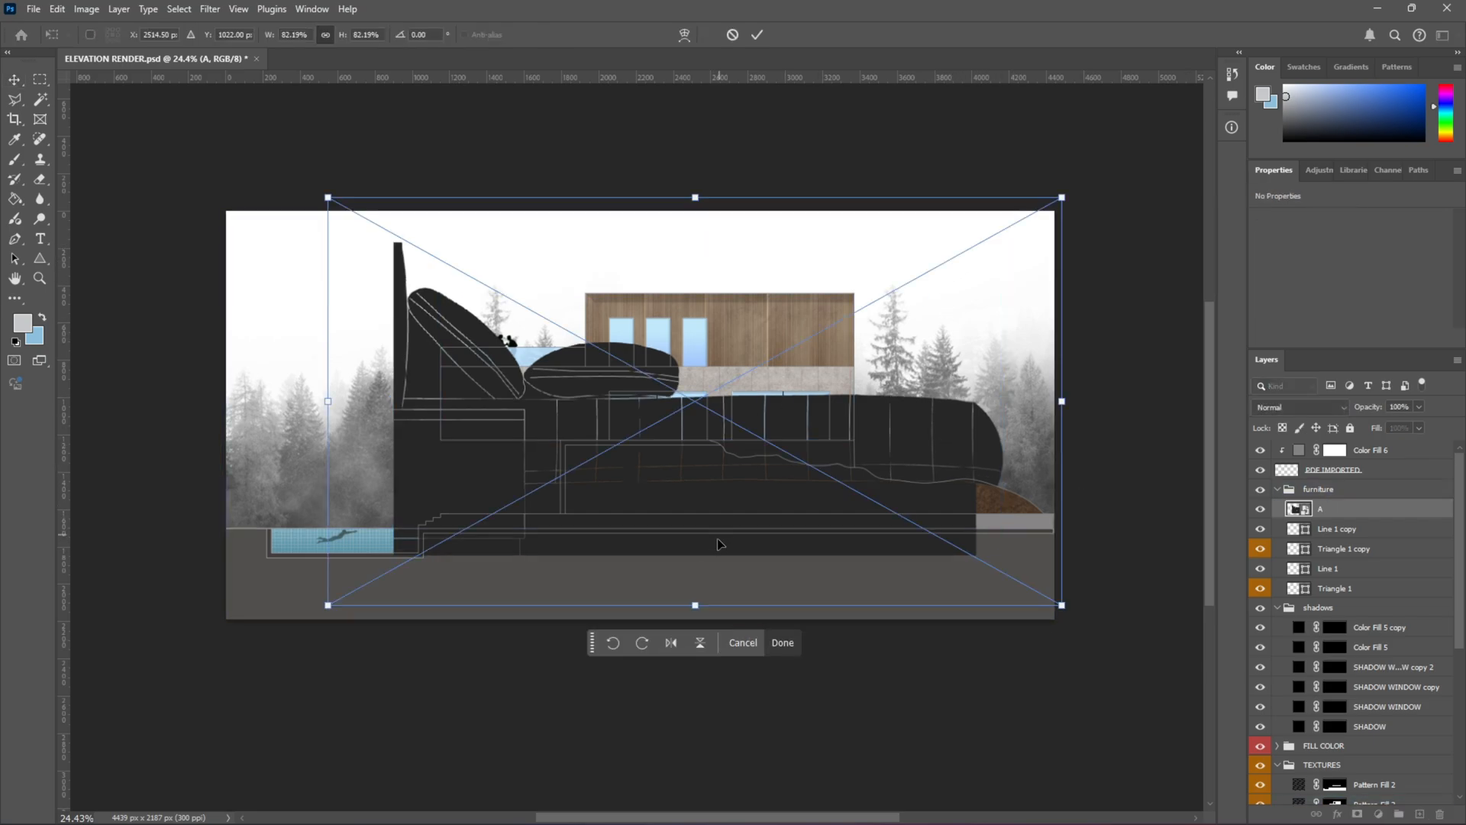
pyautogui.click(671, 643)
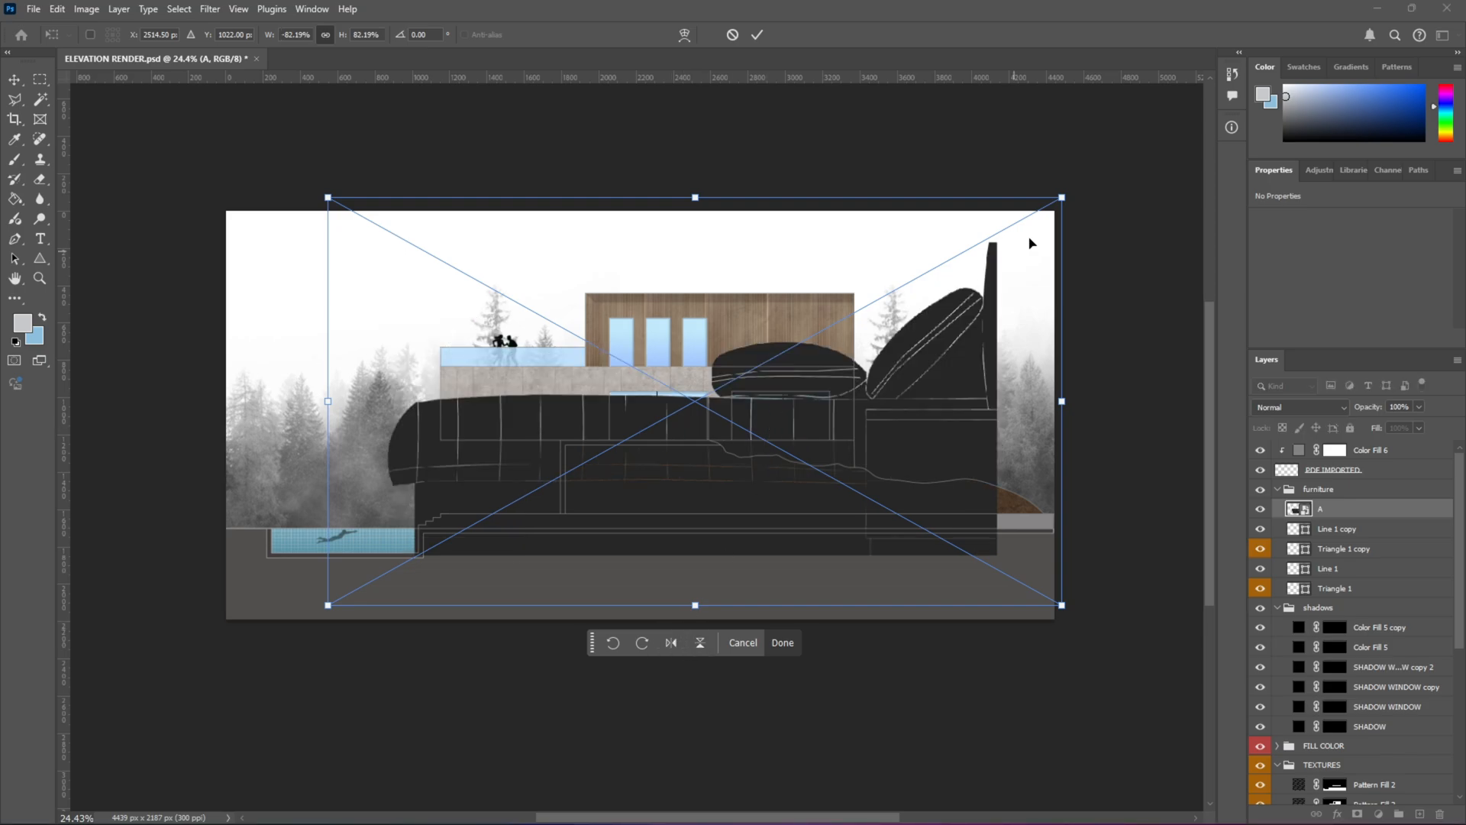
pyautogui.moveTo(1066, 203); pyautogui.dragTo(936, 488)
pyautogui.scroll(2, 800, 420)
pyautogui.scroll(10, 799, 422)
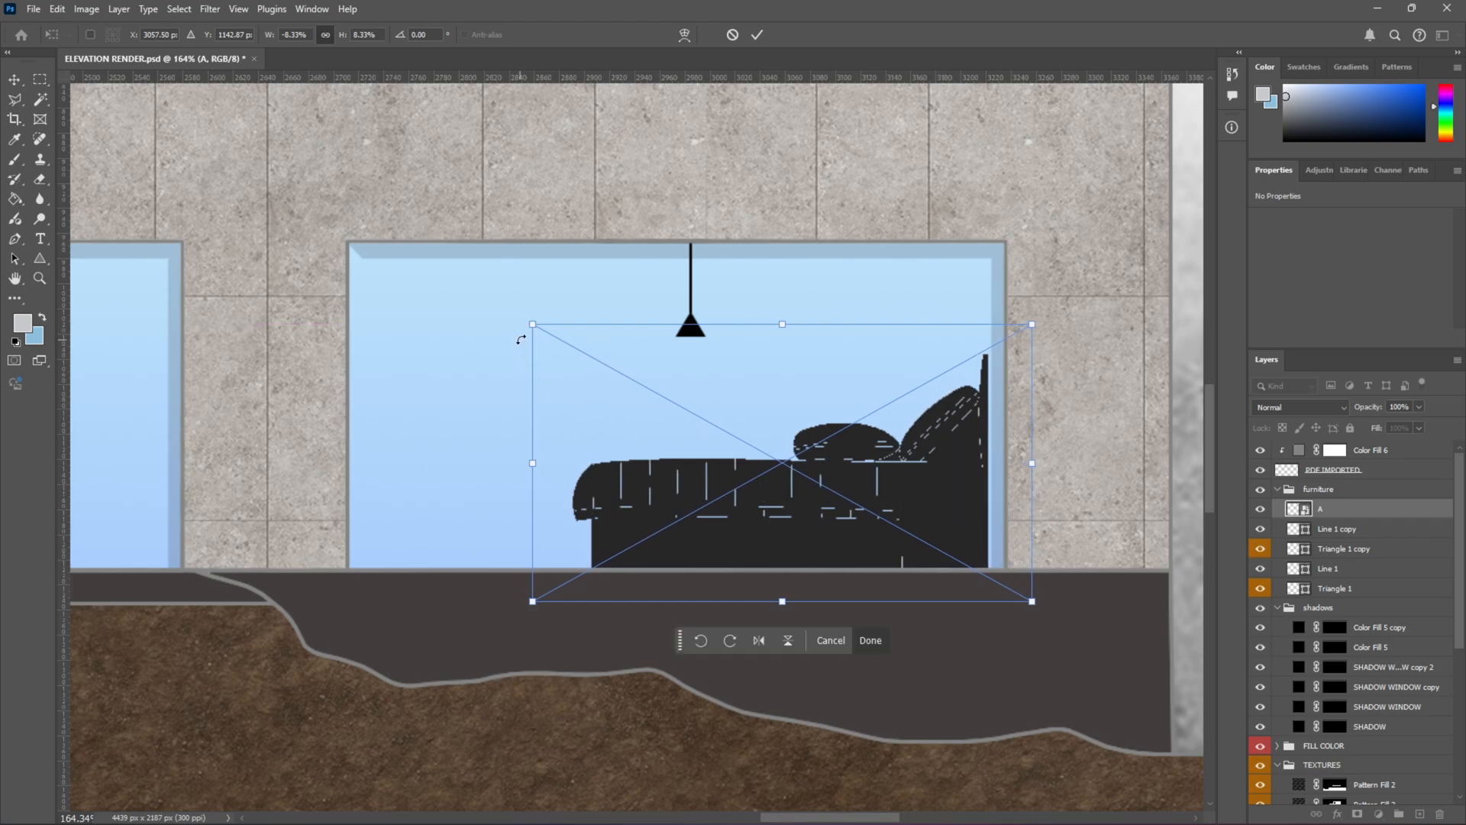
# Step: Resize the sofa to about 5.4% wide and 4.85% high, standing on the floor near the right lower-floor window's right edge
pyautogui.moveTo(530, 327); pyautogui.dragTo(743, 441)
pyautogui.moveTo(926, 545)
pyautogui.mouseDown()
pyautogui.moveTo(897, 525)
pyautogui.moveTo(925, 537)
pyautogui.mouseUp()
pyautogui.scroll(-2, 893, 500)
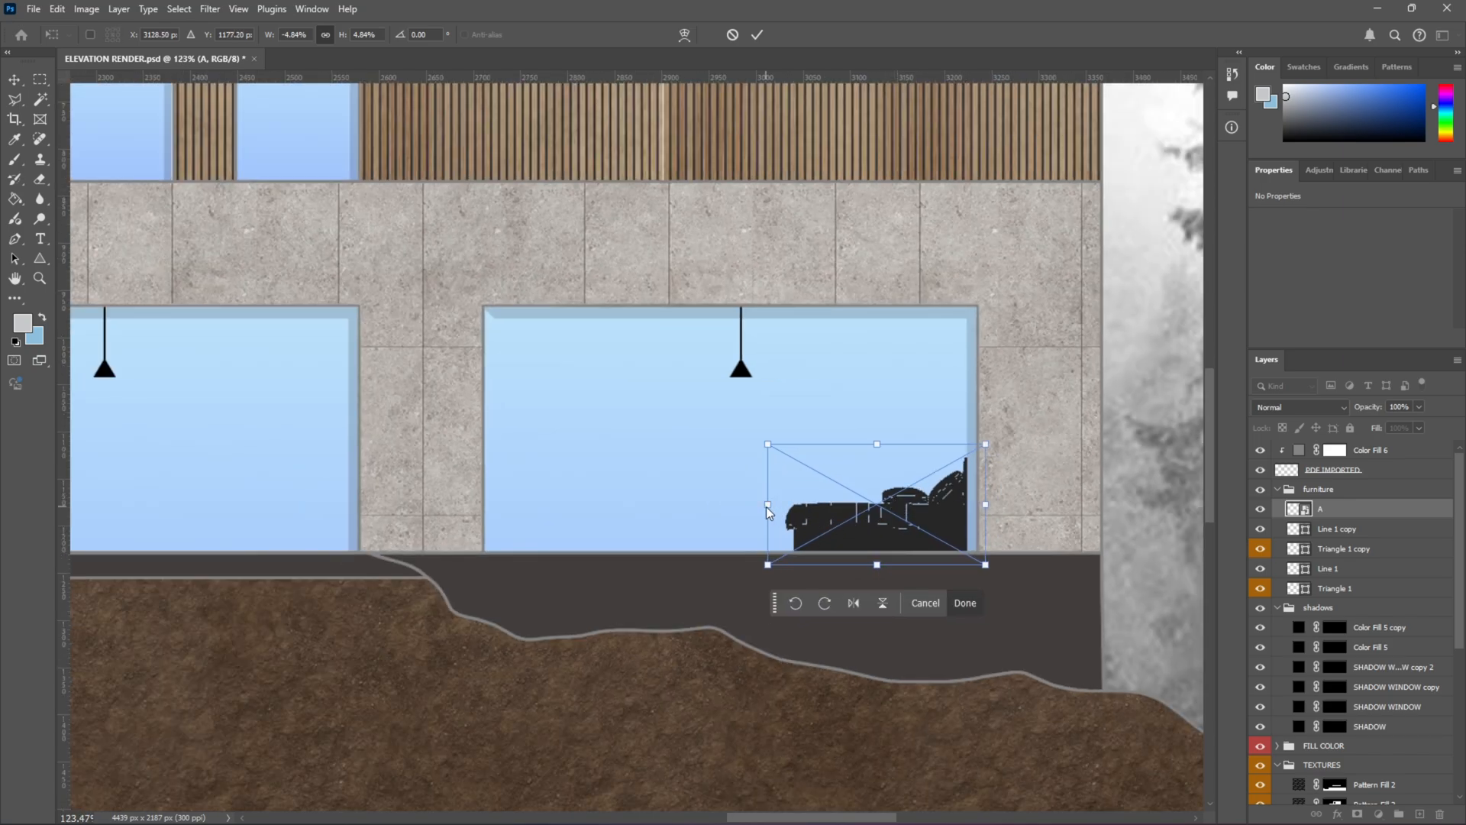
pyautogui.moveTo(769, 506); pyautogui.dragTo(743, 506)
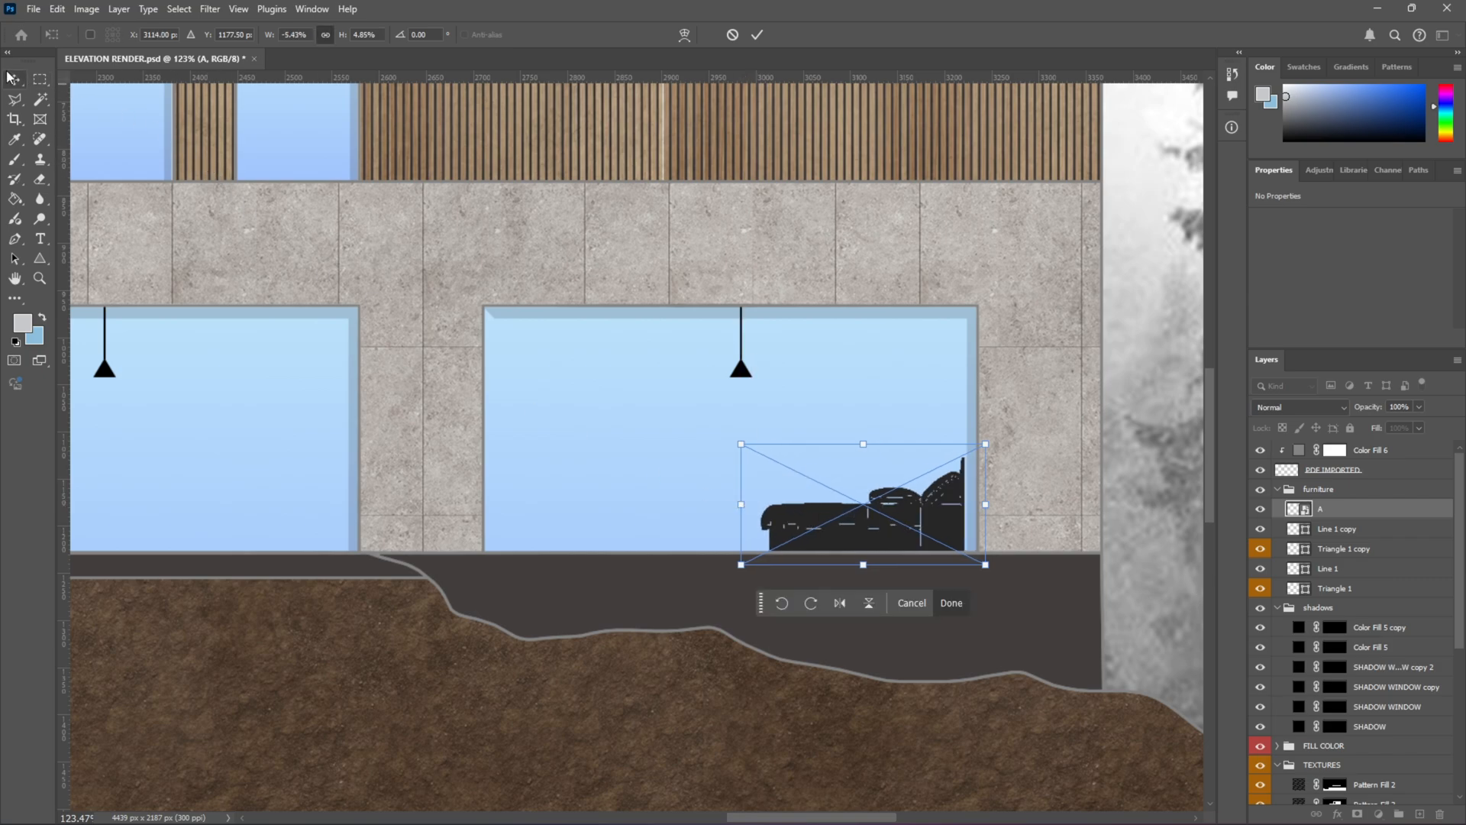
pyautogui.click(11, 78)
pyautogui.click(516, 302)
# Step: Nudge the sofa slightly right, closer to the window's right reveal, and deselect it
pyautogui.scroll(-2, 862, 507)
pyautogui.scroll(4, 916, 517)
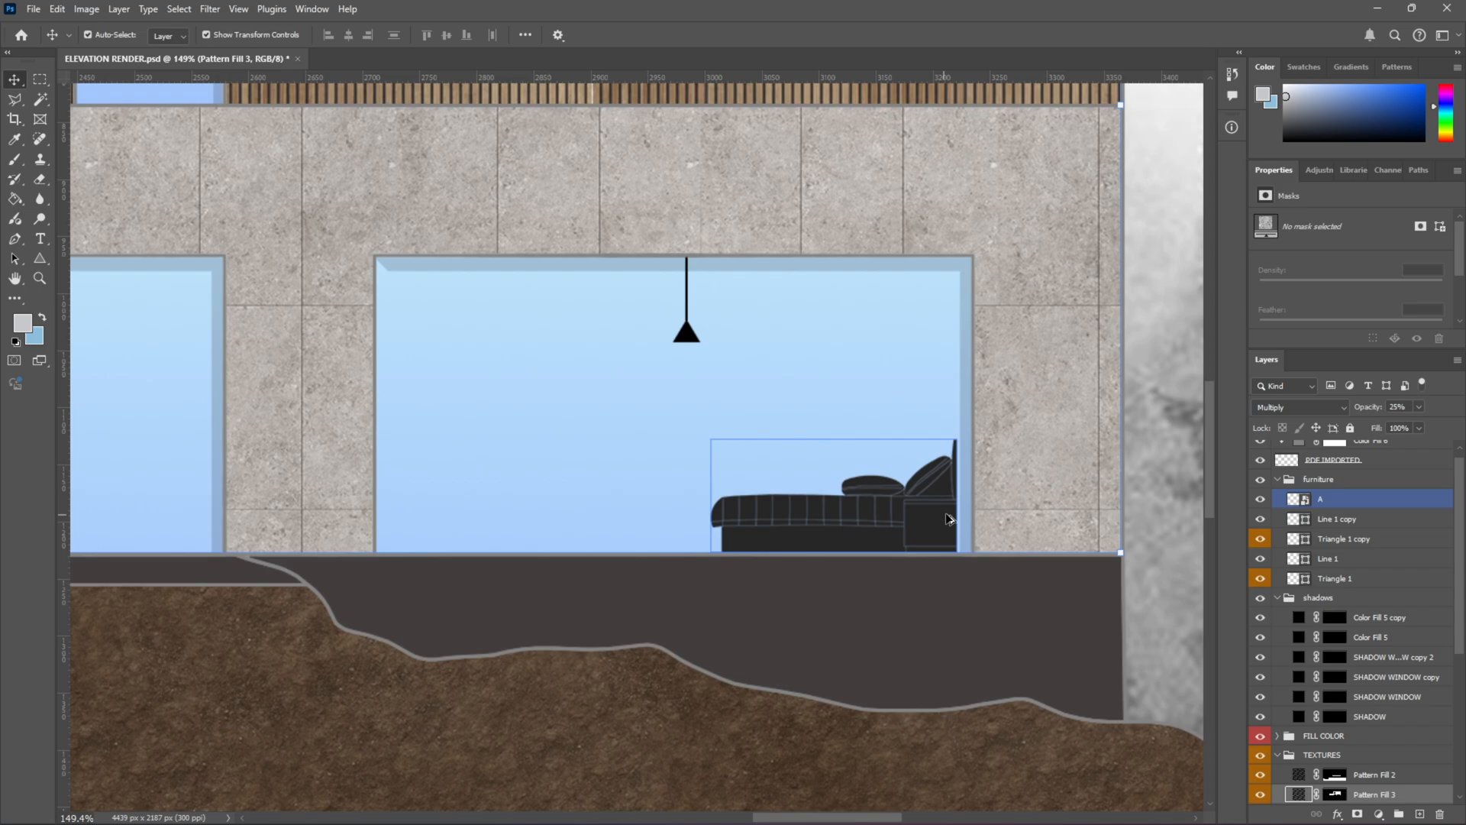
pyautogui.scroll(3, 947, 519)
pyautogui.click(945, 519)
pyautogui.press('Right')
pyautogui.press('Right')
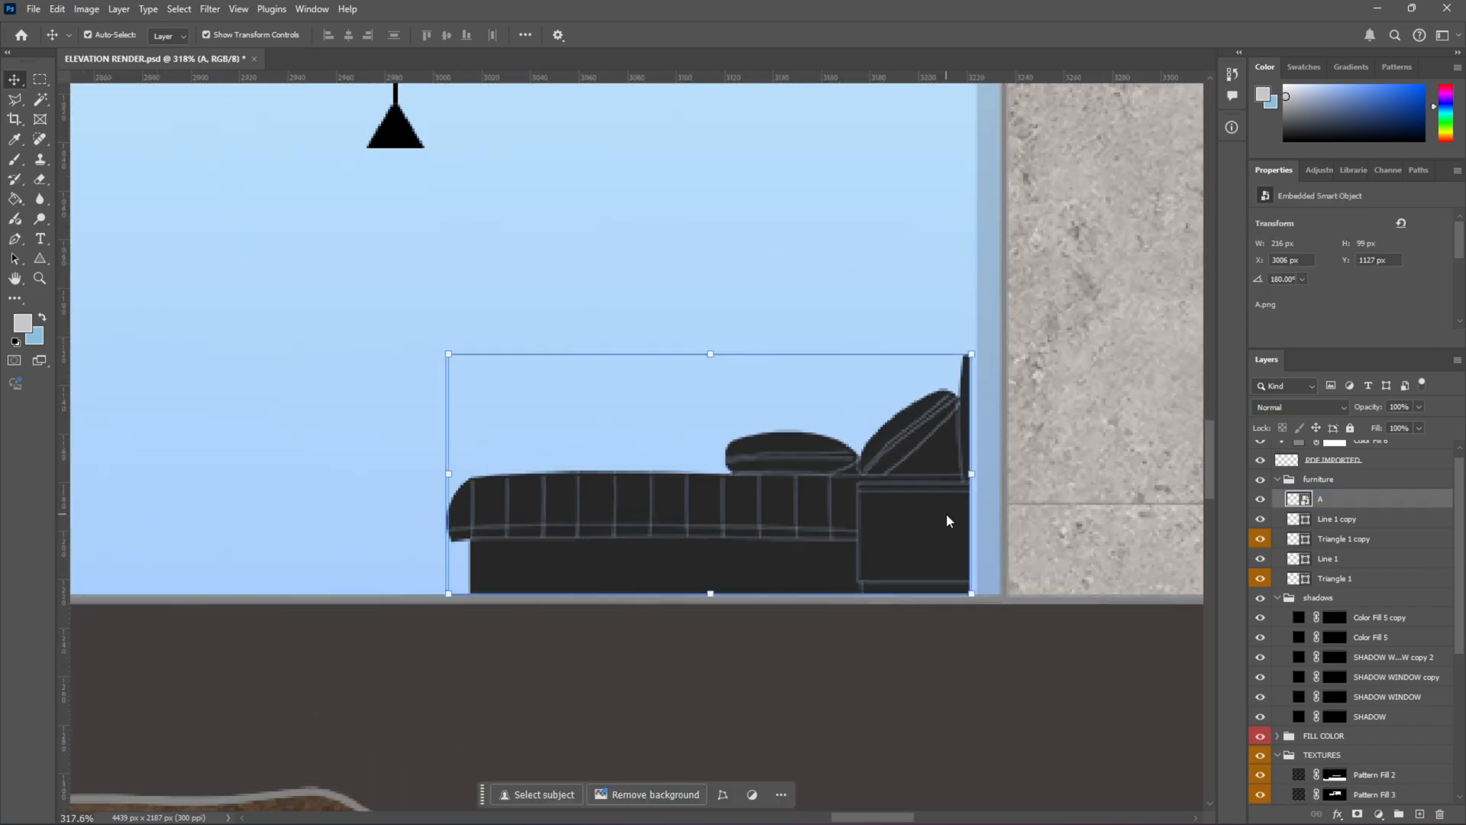
pyautogui.click(1067, 463)
pyautogui.scroll(-8, 940, 489)
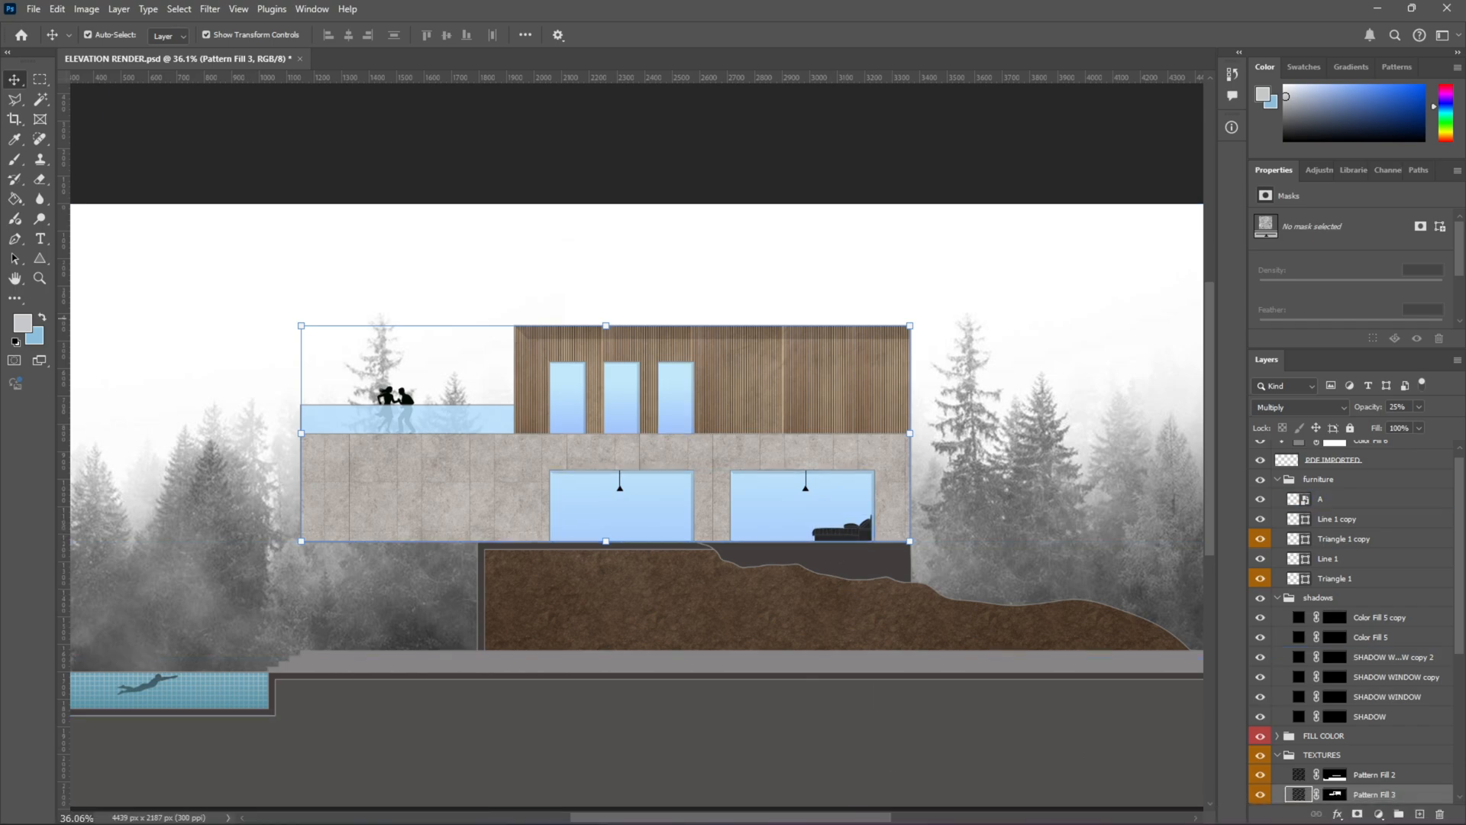
# Step: Place the dining table image and scale it to about 21.6% beneath the lamp in the left lower-floor window
pyautogui.moveTo(855, 428); pyautogui.dragTo(670, 510)
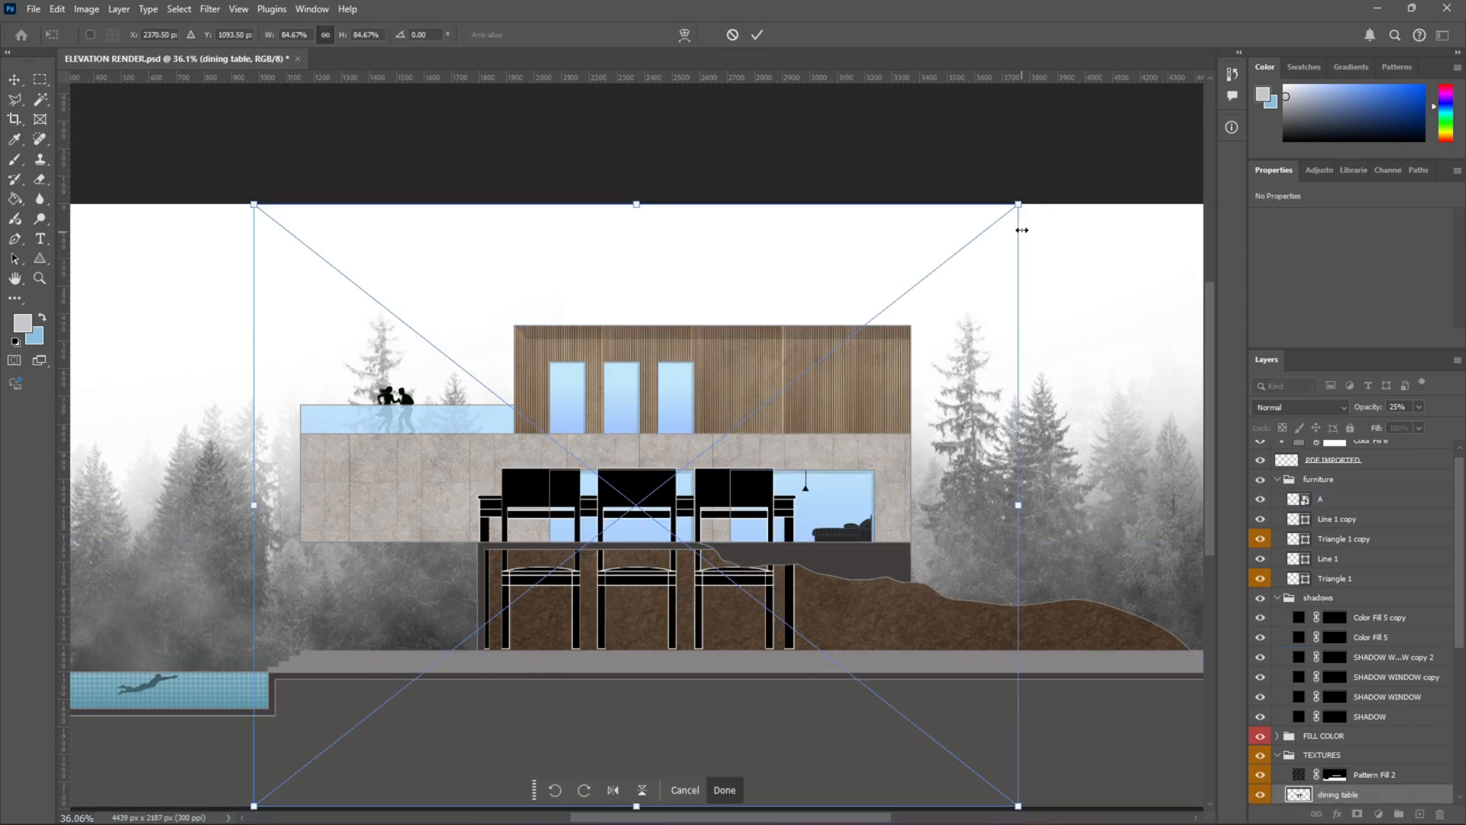
pyautogui.moveTo(1027, 201); pyautogui.dragTo(448, 653)
pyautogui.moveTo(357, 731); pyautogui.dragTo(625, 512)
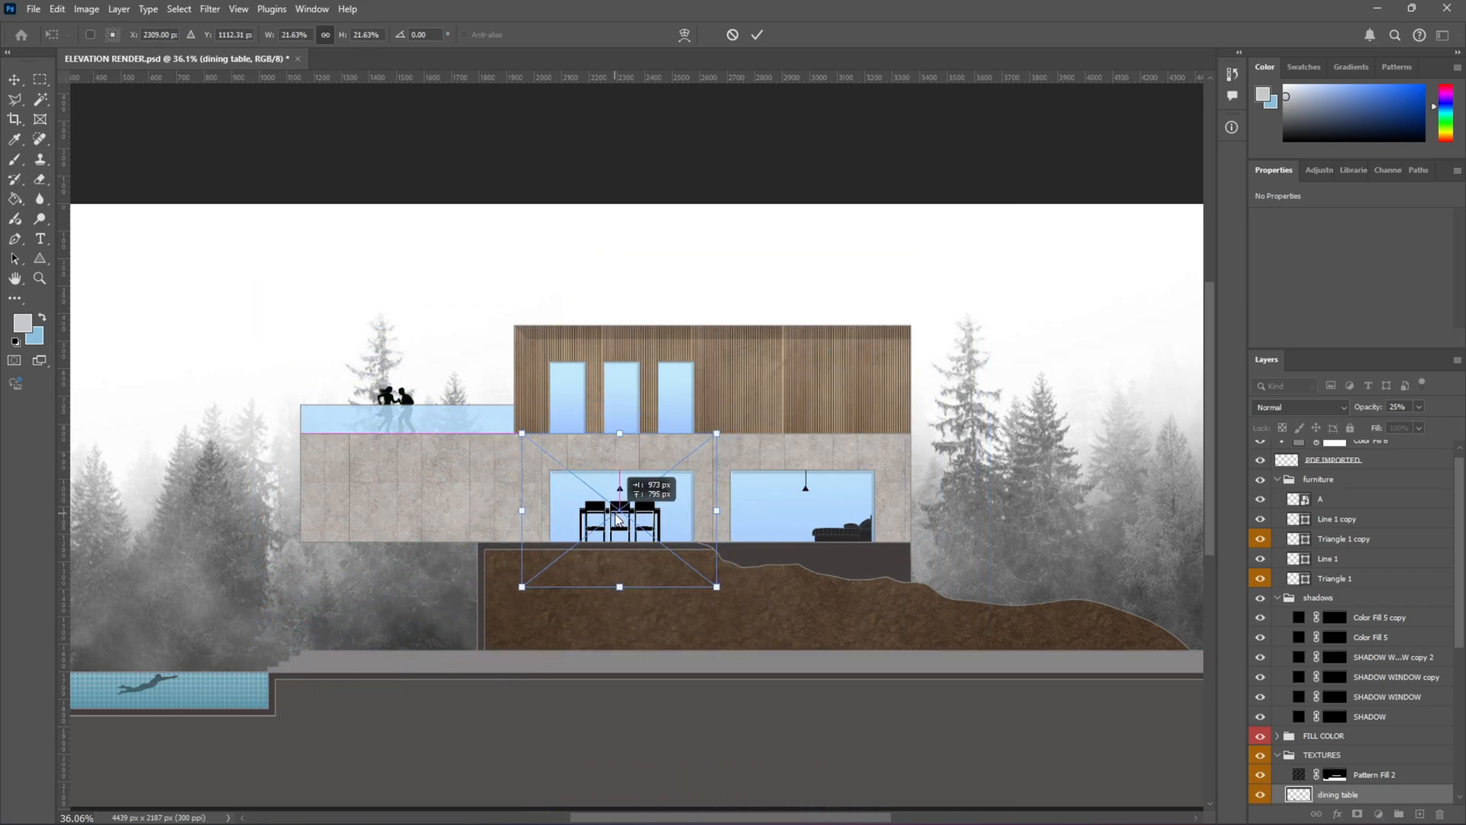
pyautogui.scroll(2, 626, 513)
pyautogui.scroll(3, 618, 517)
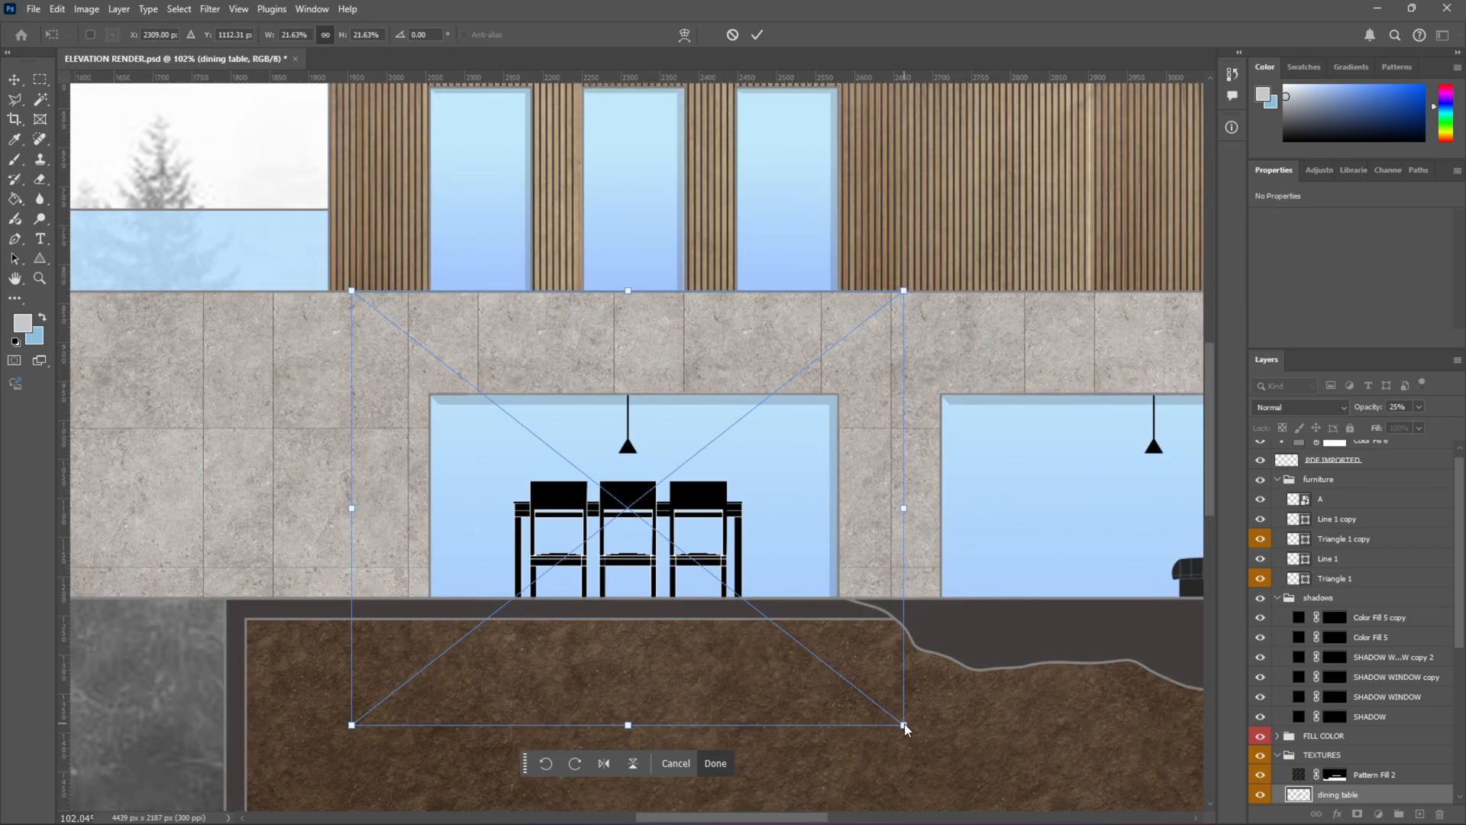
# Step: Scale the dining table down to about 9.3% and stand it on the floor centred under the left window's lamp
pyautogui.moveTo(906, 729); pyautogui.dragTo(648, 524)
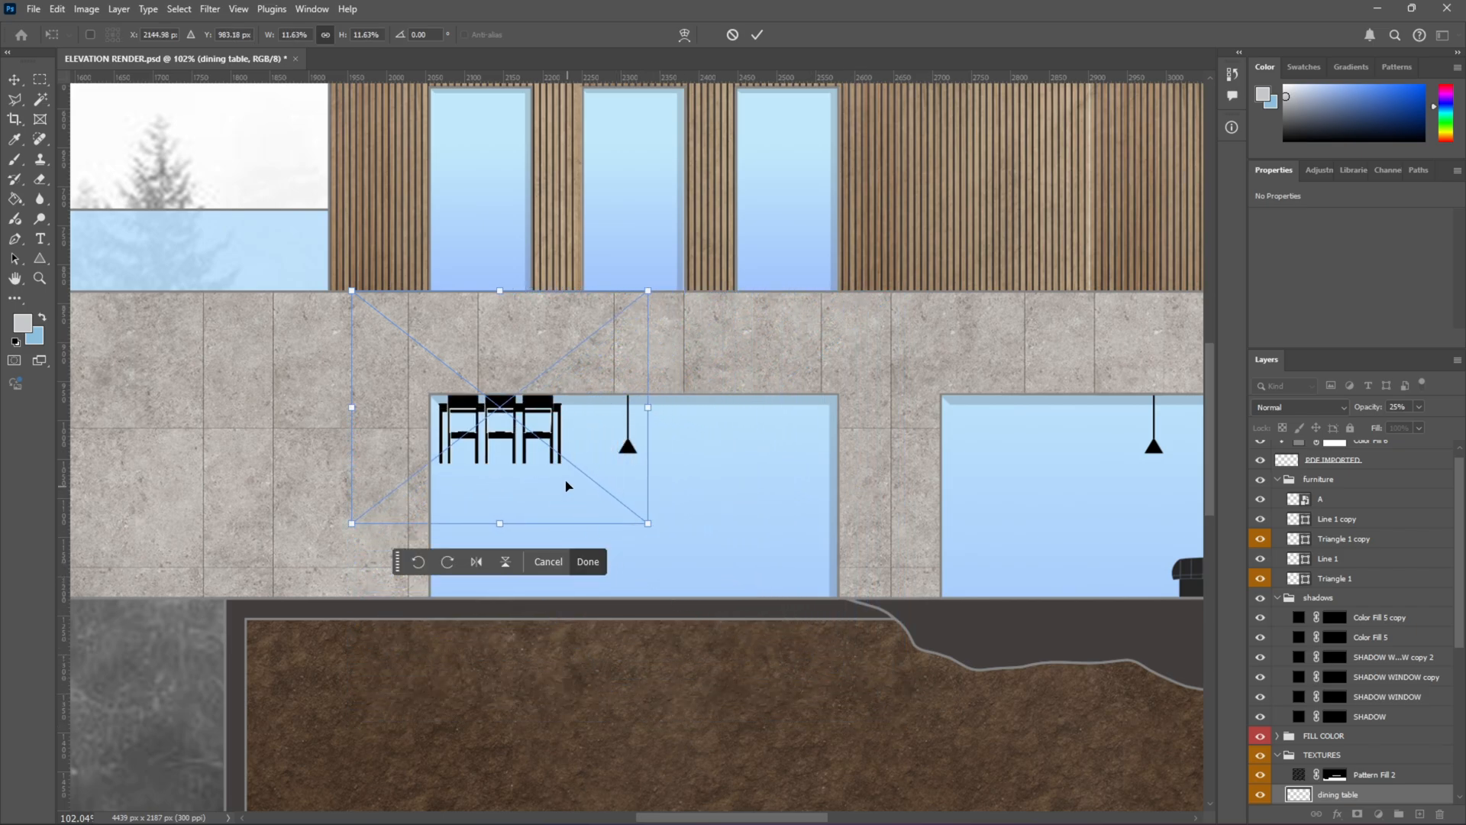
pyautogui.moveTo(507, 419); pyautogui.dragTo(631, 537)
pyautogui.scroll(5, 628, 539)
pyautogui.moveTo(1043, 208); pyautogui.dragTo(872, 343)
pyautogui.moveTo(607, 605); pyautogui.dragTo(695, 573)
pyautogui.scroll(-3, 792, 445)
pyautogui.scroll(-2, 779, 458)
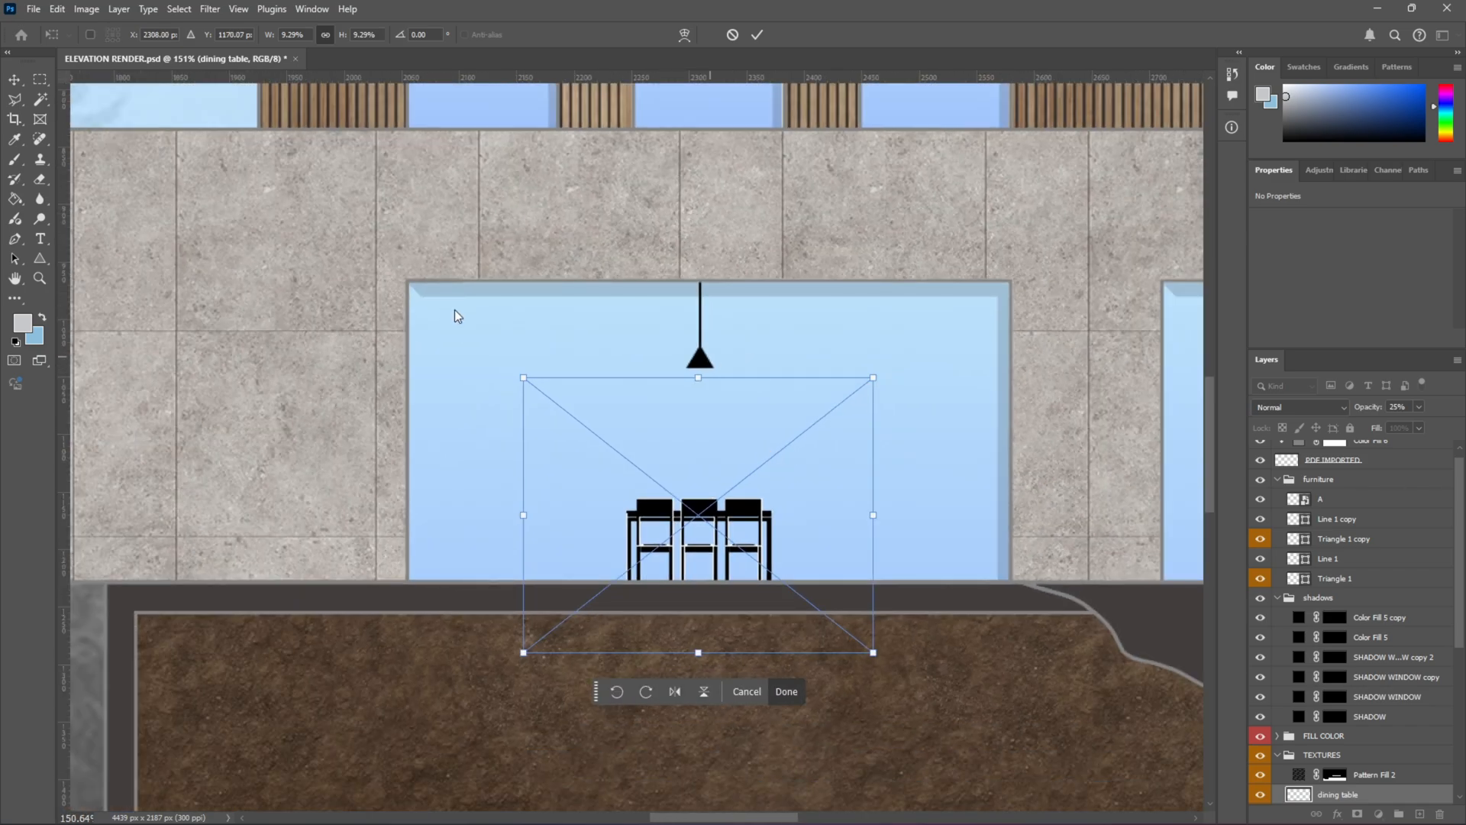
pyautogui.click(13, 82)
pyautogui.click(218, 222)
pyautogui.scroll(-6, 639, 439)
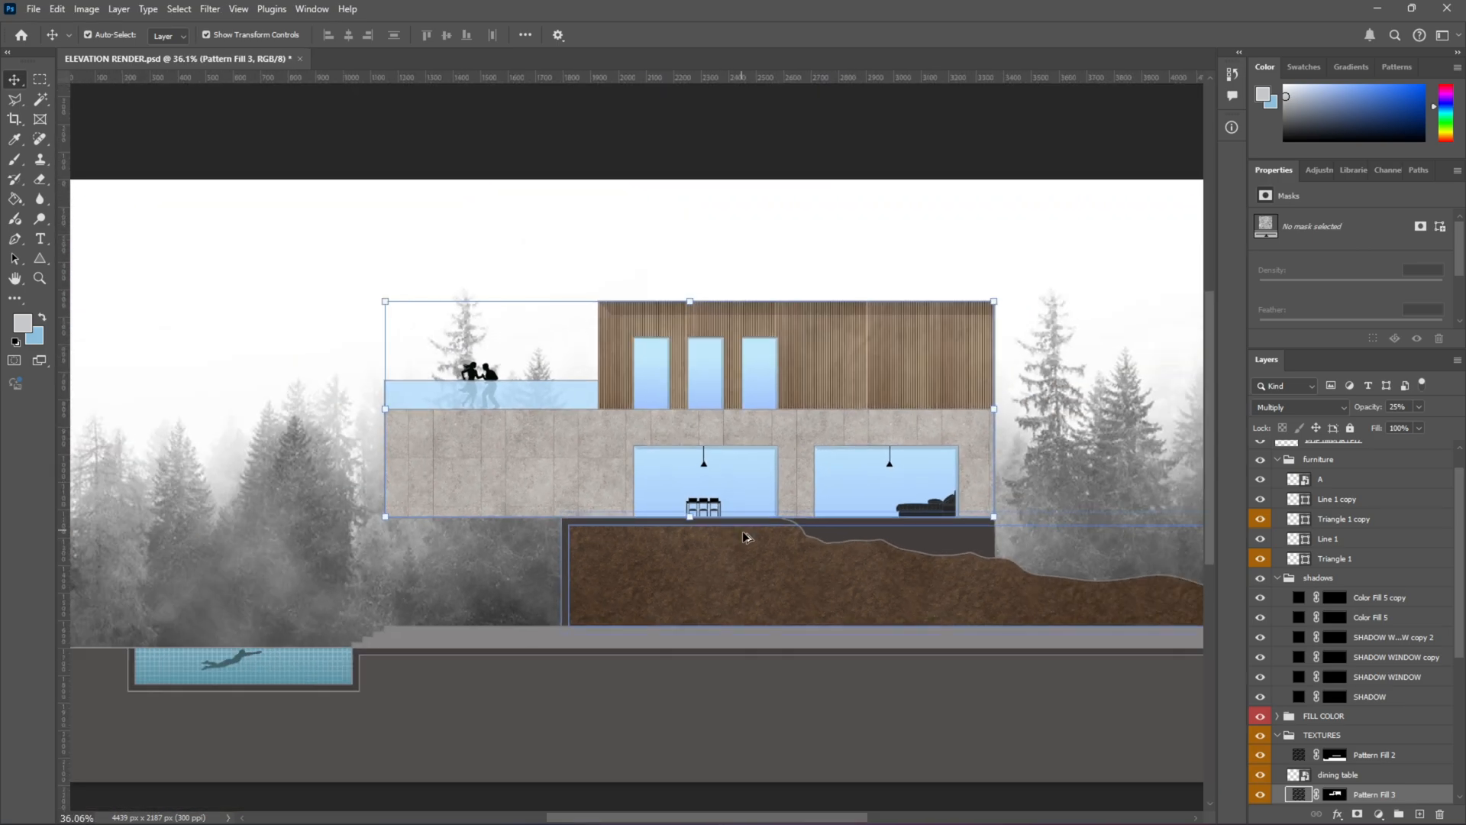
# Step: Place the kitchen image and scale it to about 14.3% inside the left lower-floor window
pyautogui.click(749, 565)
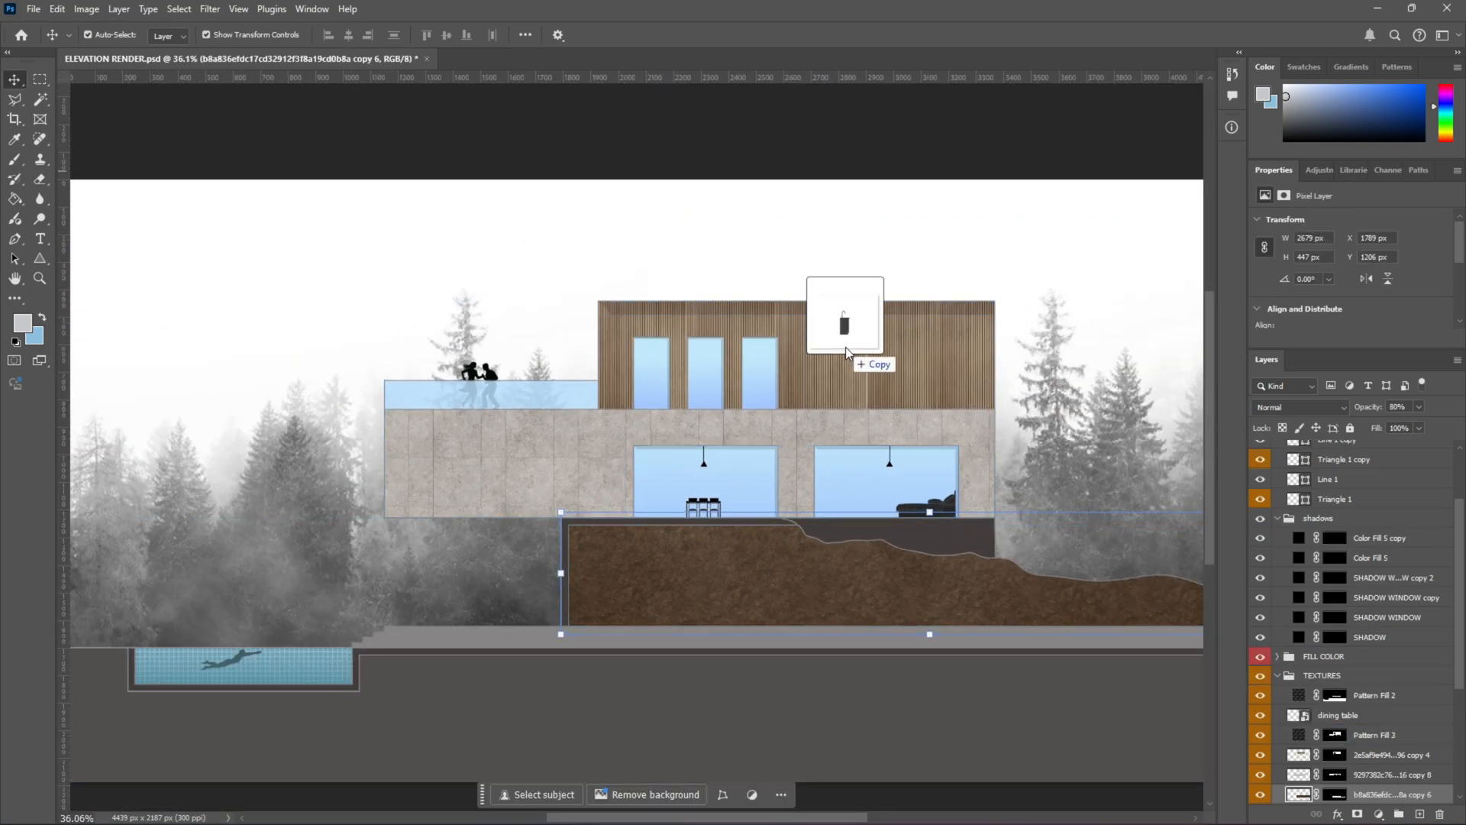
pyautogui.moveTo(851, 359); pyautogui.dragTo(660, 486)
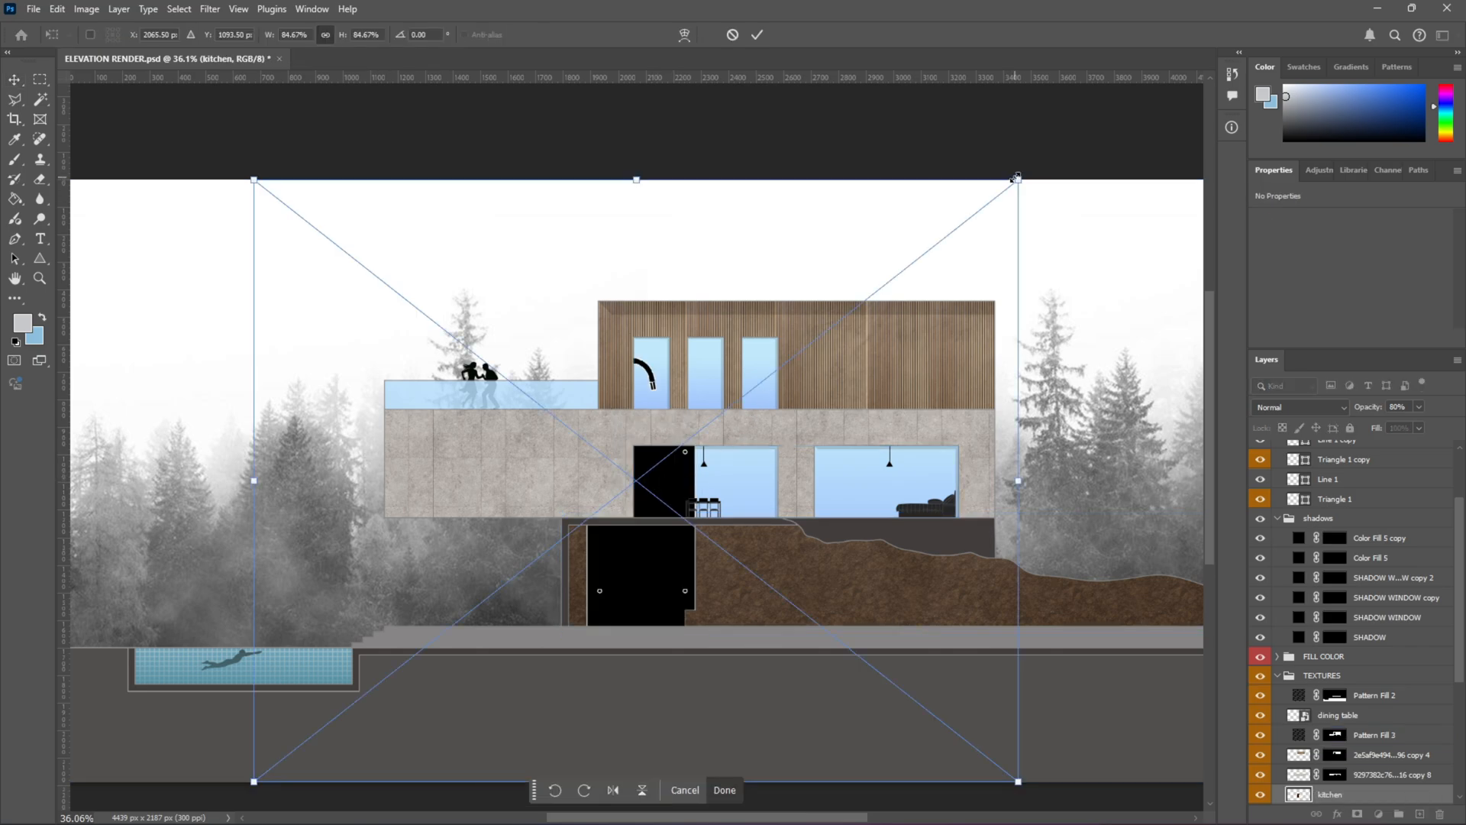
pyautogui.moveTo(1016, 178); pyautogui.dragTo(590, 516)
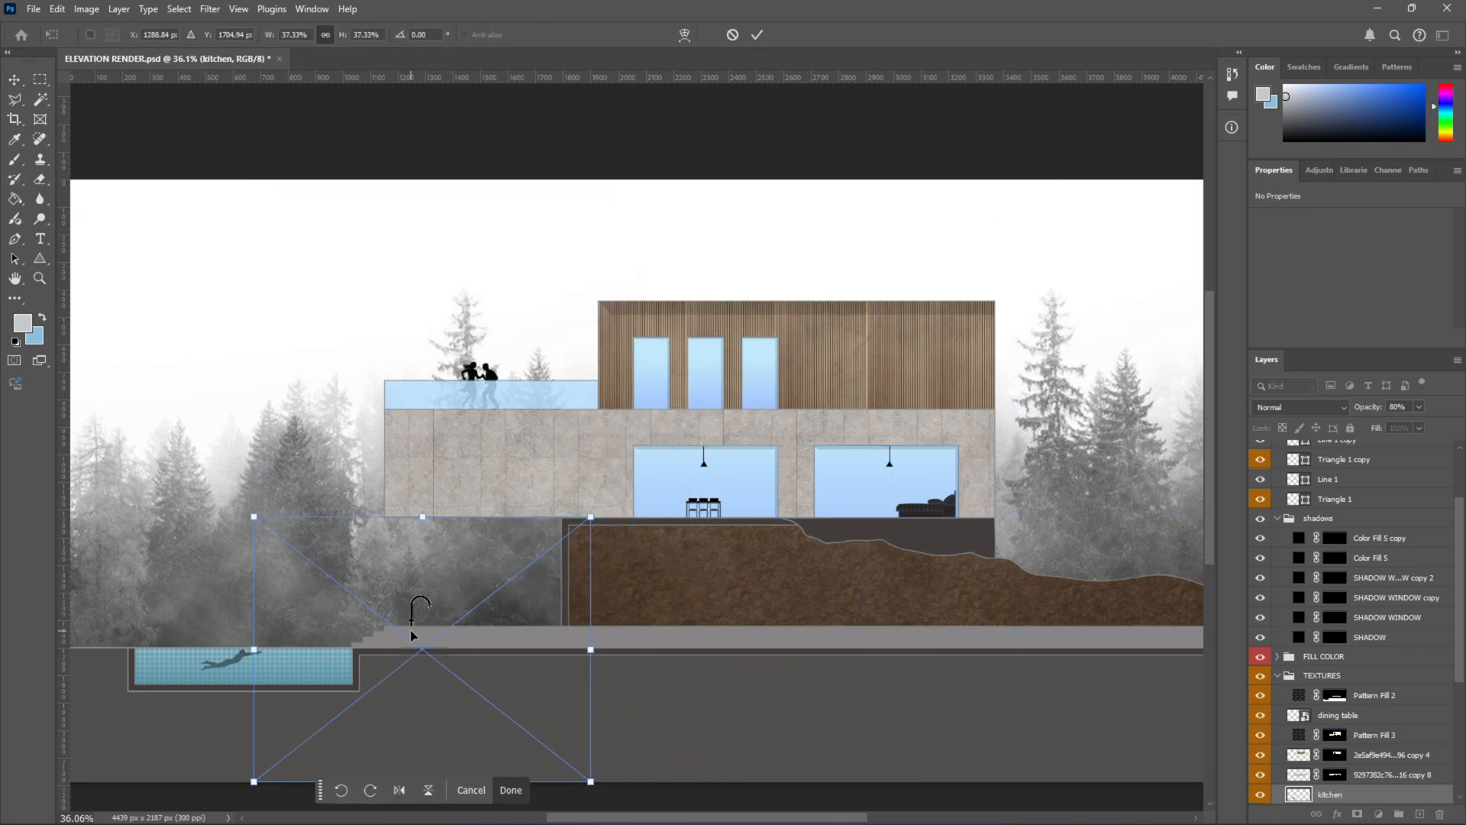
pyautogui.moveTo(412, 634); pyautogui.dragTo(650, 467)
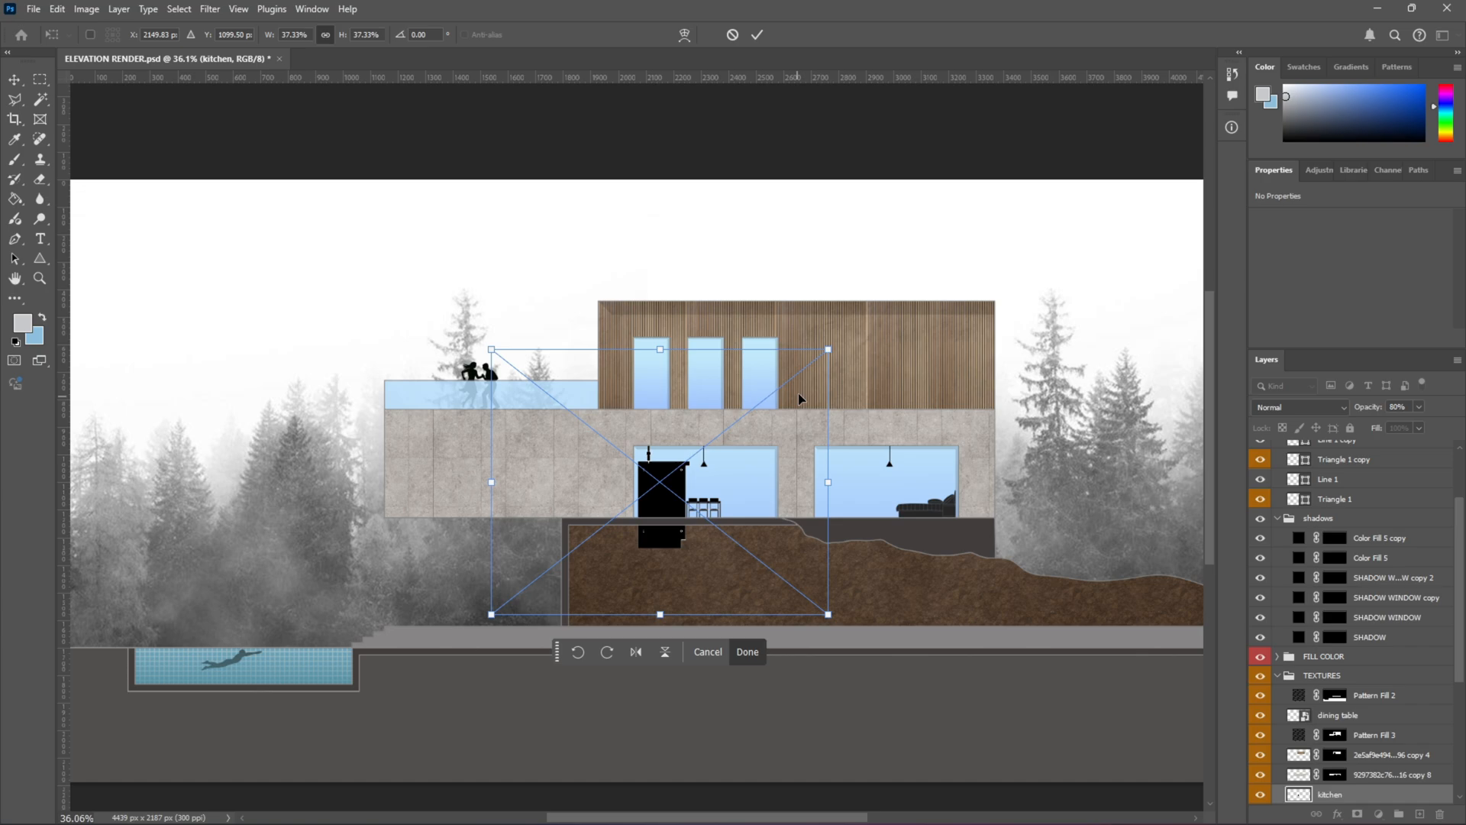
pyautogui.moveTo(830, 346); pyautogui.dragTo(620, 514)
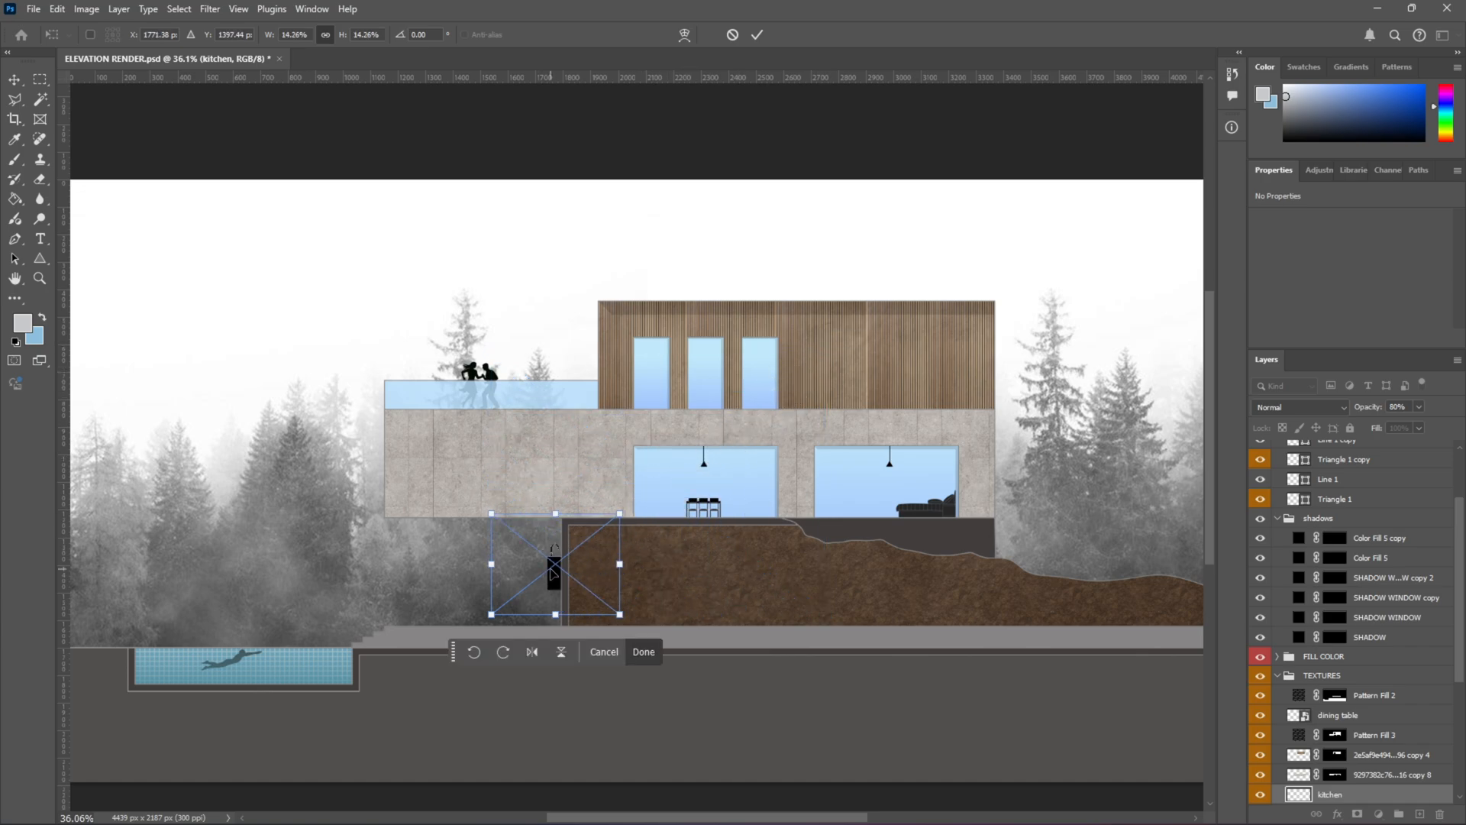
pyautogui.moveTo(554, 573); pyautogui.dragTo(658, 489)
# Step: Move the kitchen unit onto the floor at the left lower-floor window's left edge and scale it to about 10.7%
pyautogui.scroll(4, 642, 493)
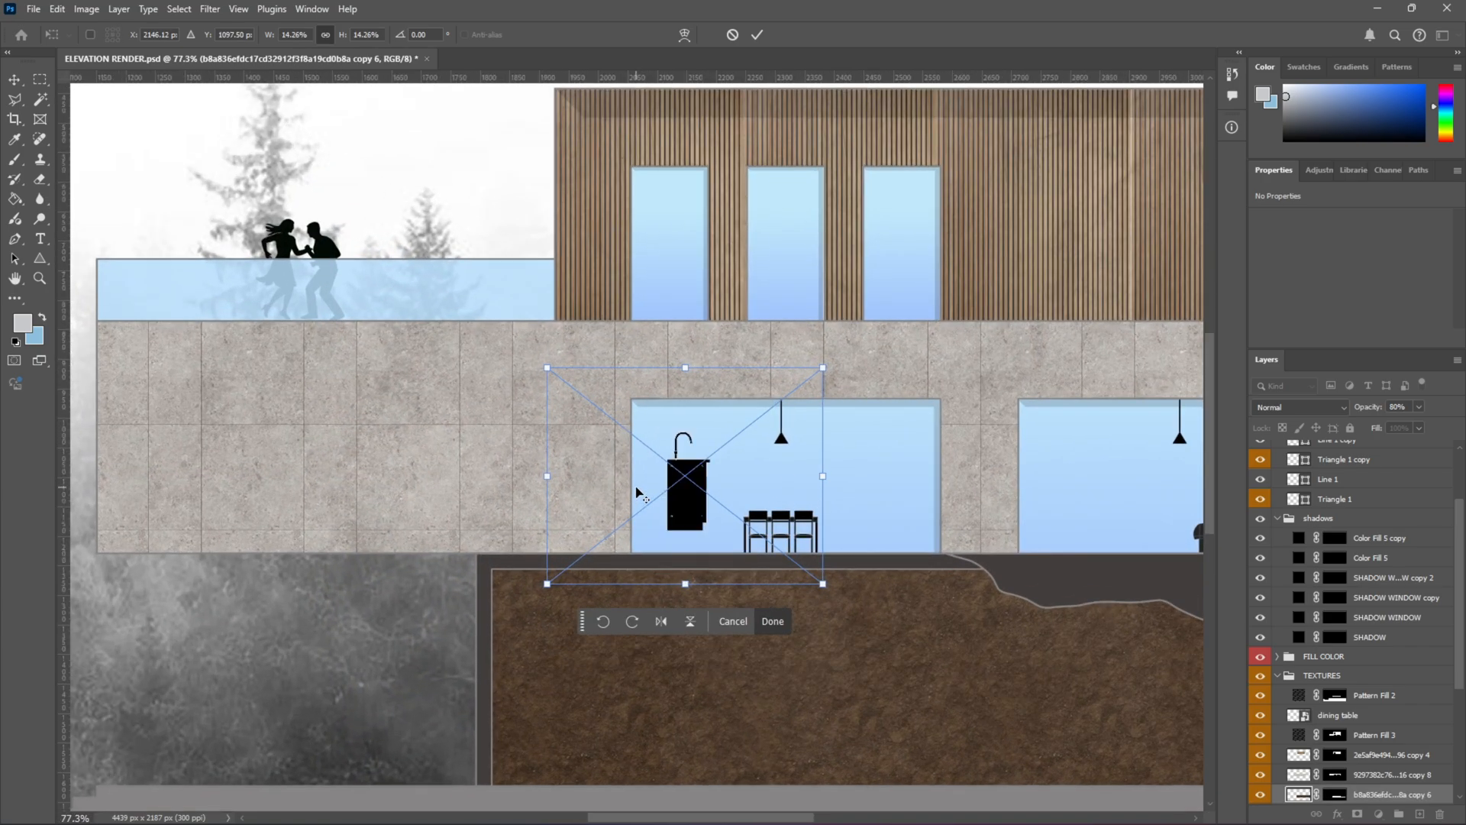
pyautogui.scroll(5, 638, 492)
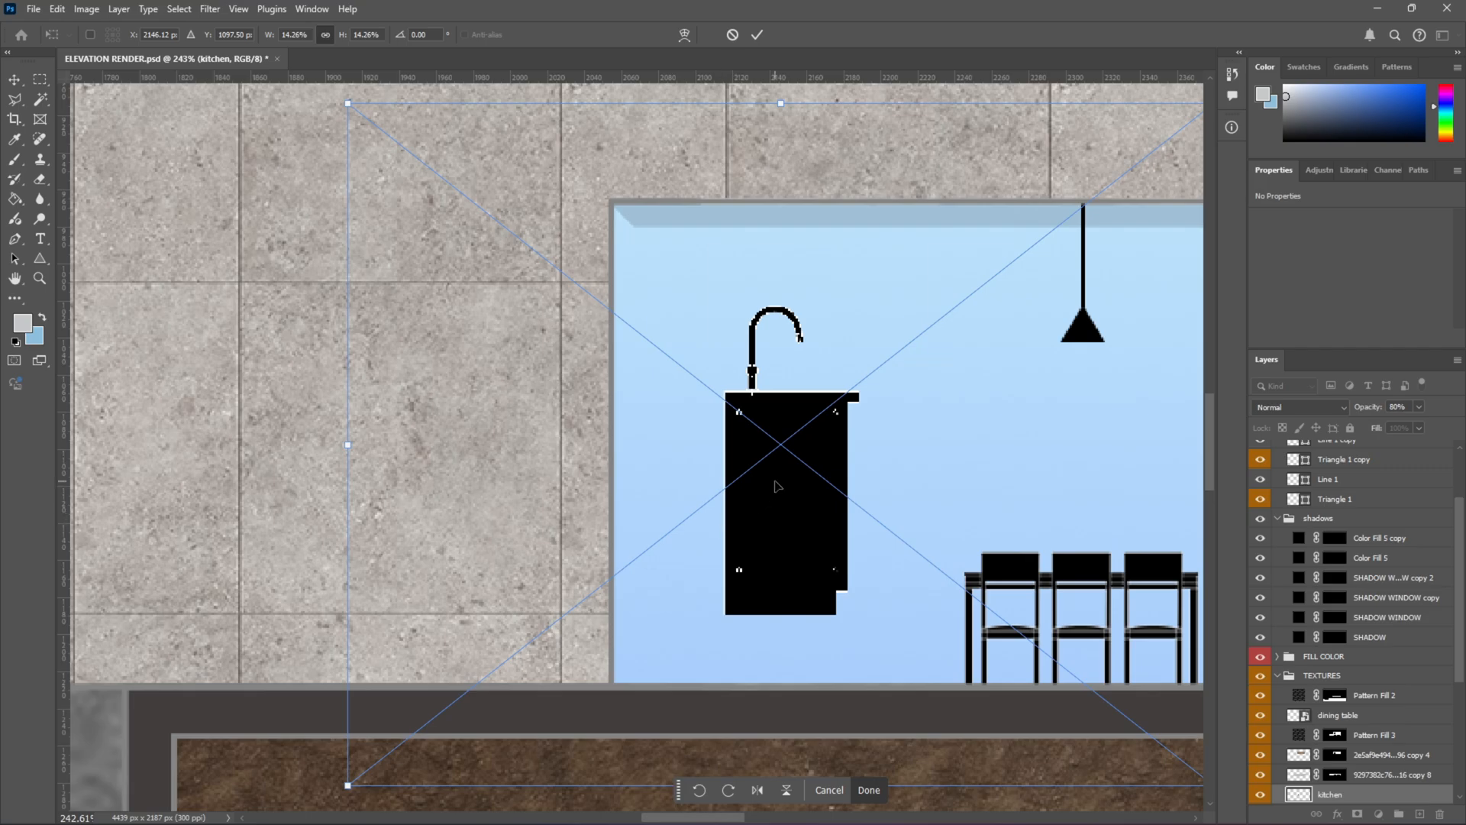
pyautogui.moveTo(777, 486); pyautogui.dragTo(669, 551)
pyautogui.scroll(-4, 671, 550)
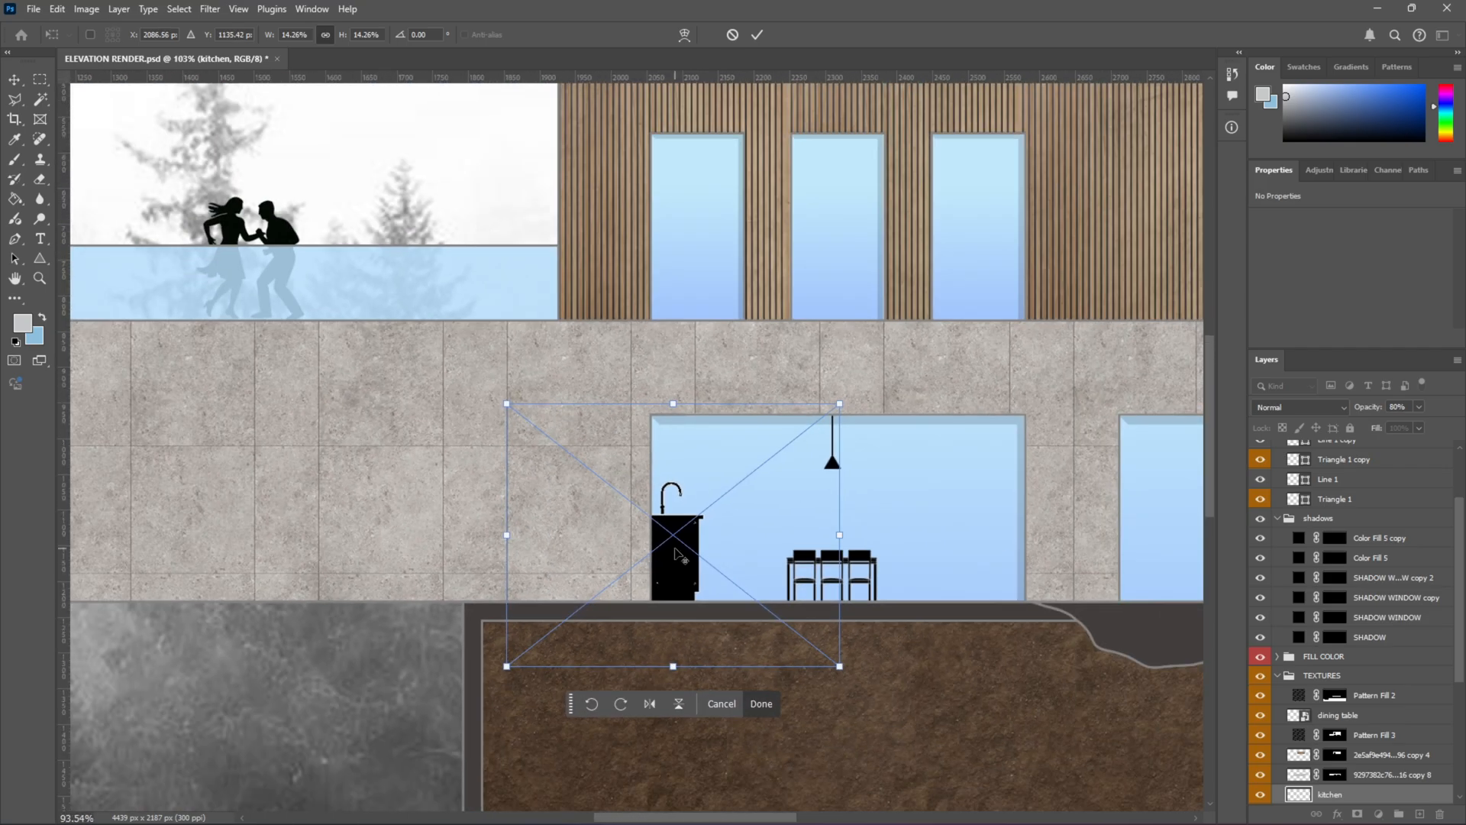
pyautogui.scroll(-1, 676, 553)
pyautogui.moveTo(818, 420); pyautogui.dragTo(748, 477)
pyautogui.moveTo(634, 547); pyautogui.dragTo(670, 533)
# Step: Scale the kitchen unit down to about 8.5% and set it on the floor flush against the window's left edge
pyautogui.scroll(1, 664, 564)
pyautogui.scroll(1, 667, 567)
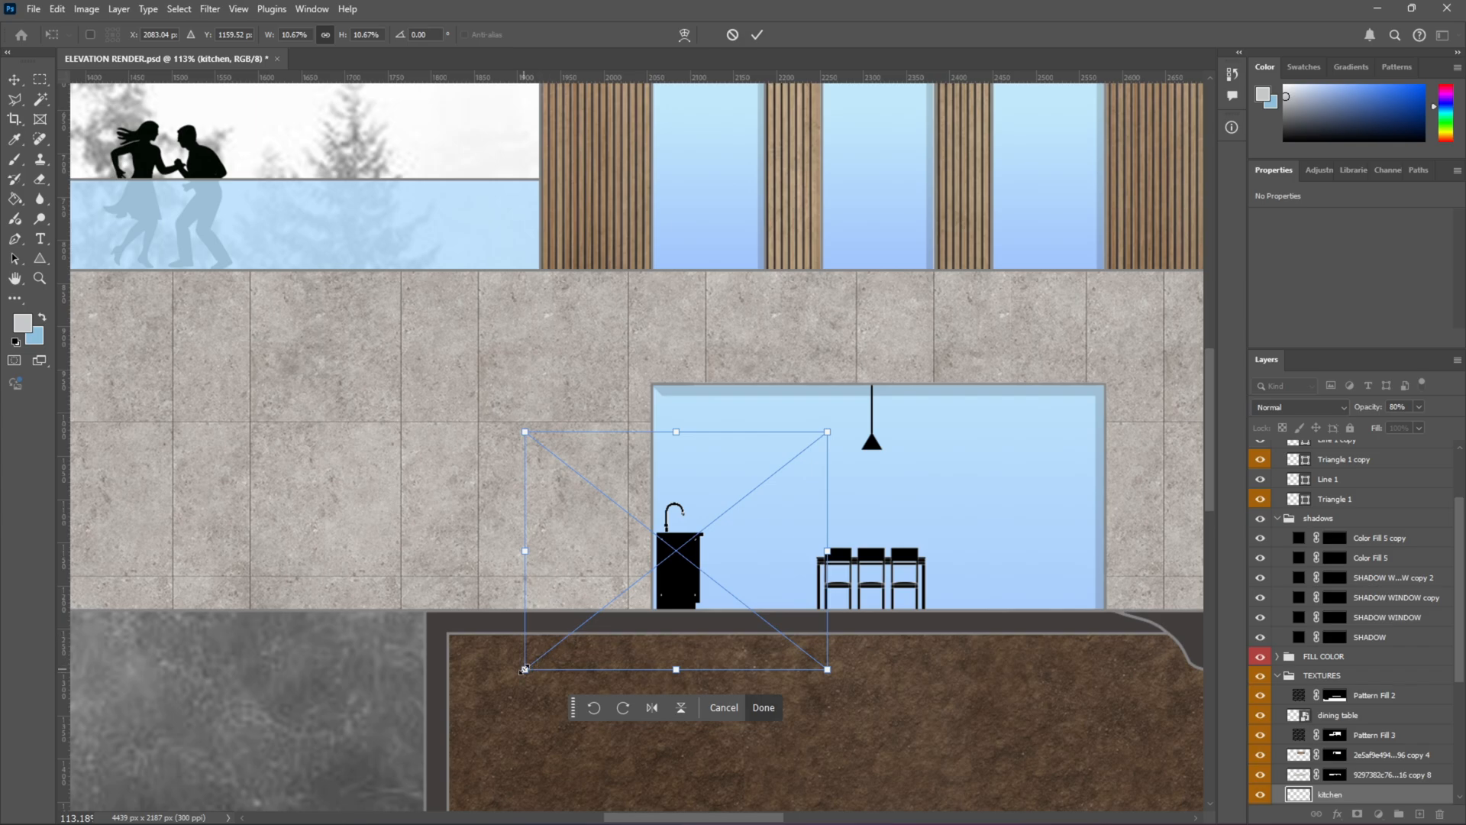
pyautogui.moveTo(527, 667); pyautogui.dragTo(585, 621)
pyautogui.scroll(5, 695, 549)
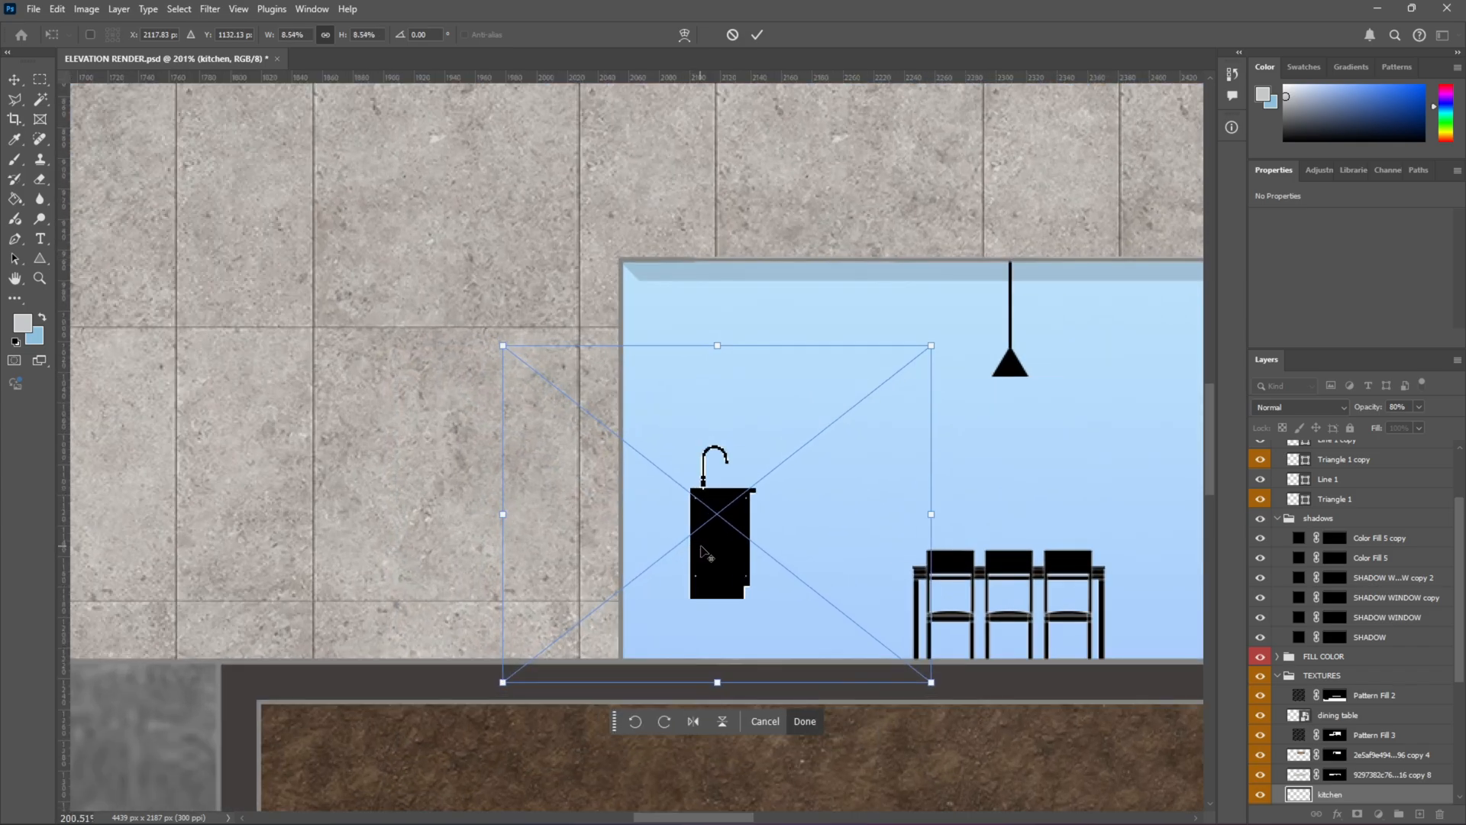
pyautogui.moveTo(724, 524); pyautogui.dragTo(657, 589)
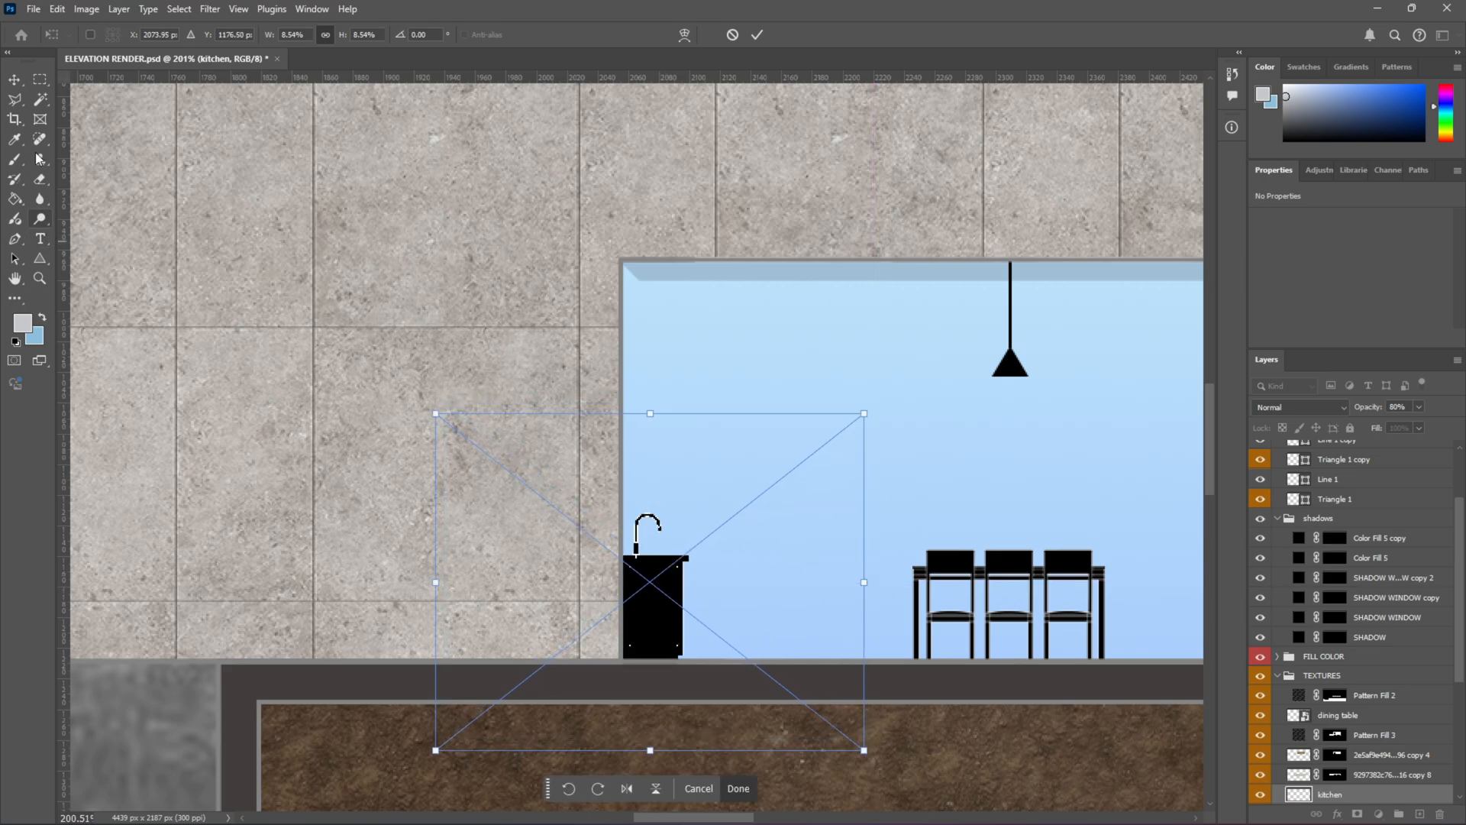
pyautogui.click(14, 83)
pyautogui.click(186, 139)
pyautogui.scroll(-12, 735, 495)
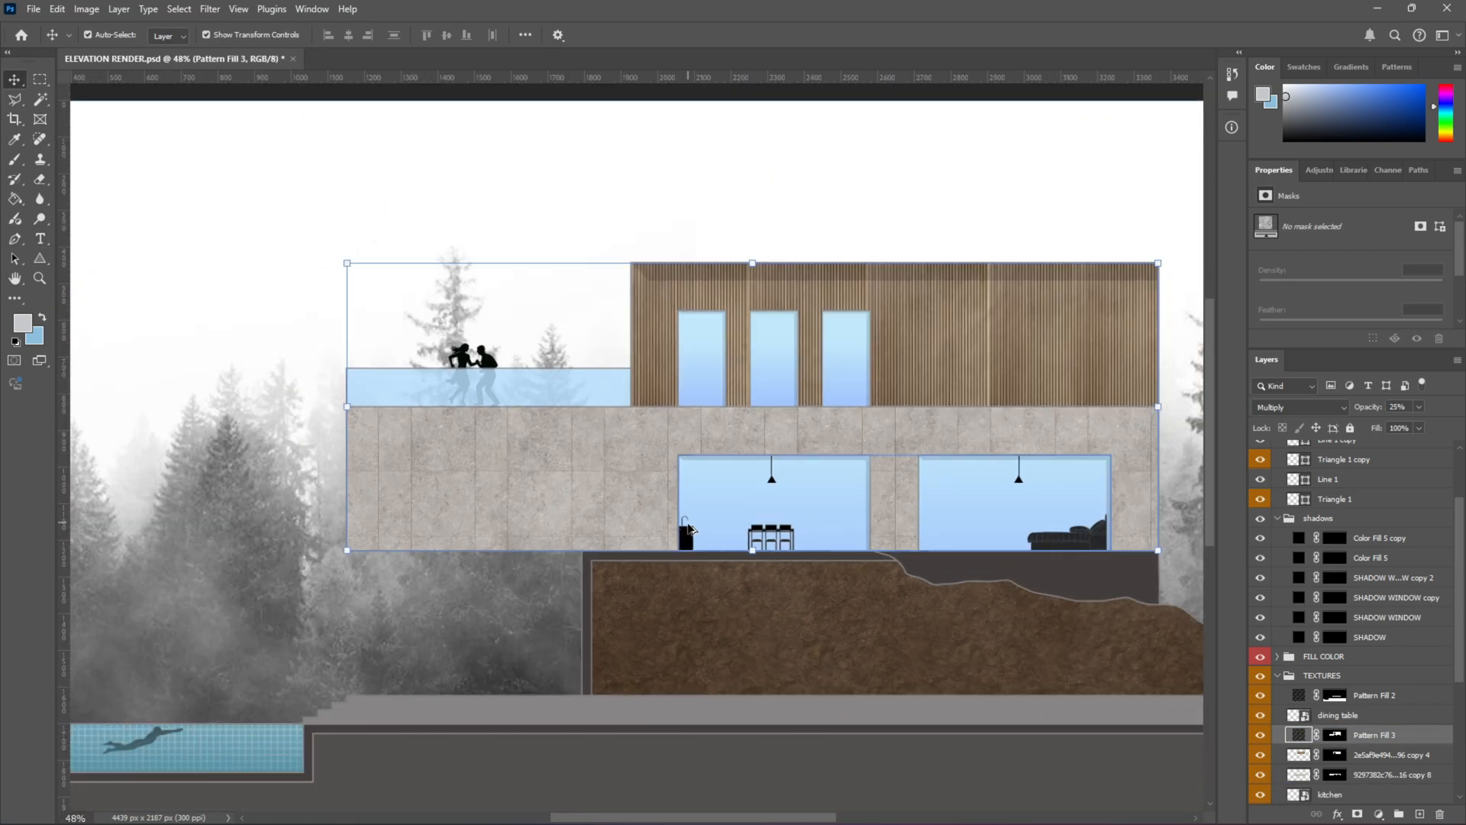
pyautogui.scroll(-2, 688, 528)
# Step: Move the kitchen layer to the top of the furniture group
pyautogui.click(682, 537)
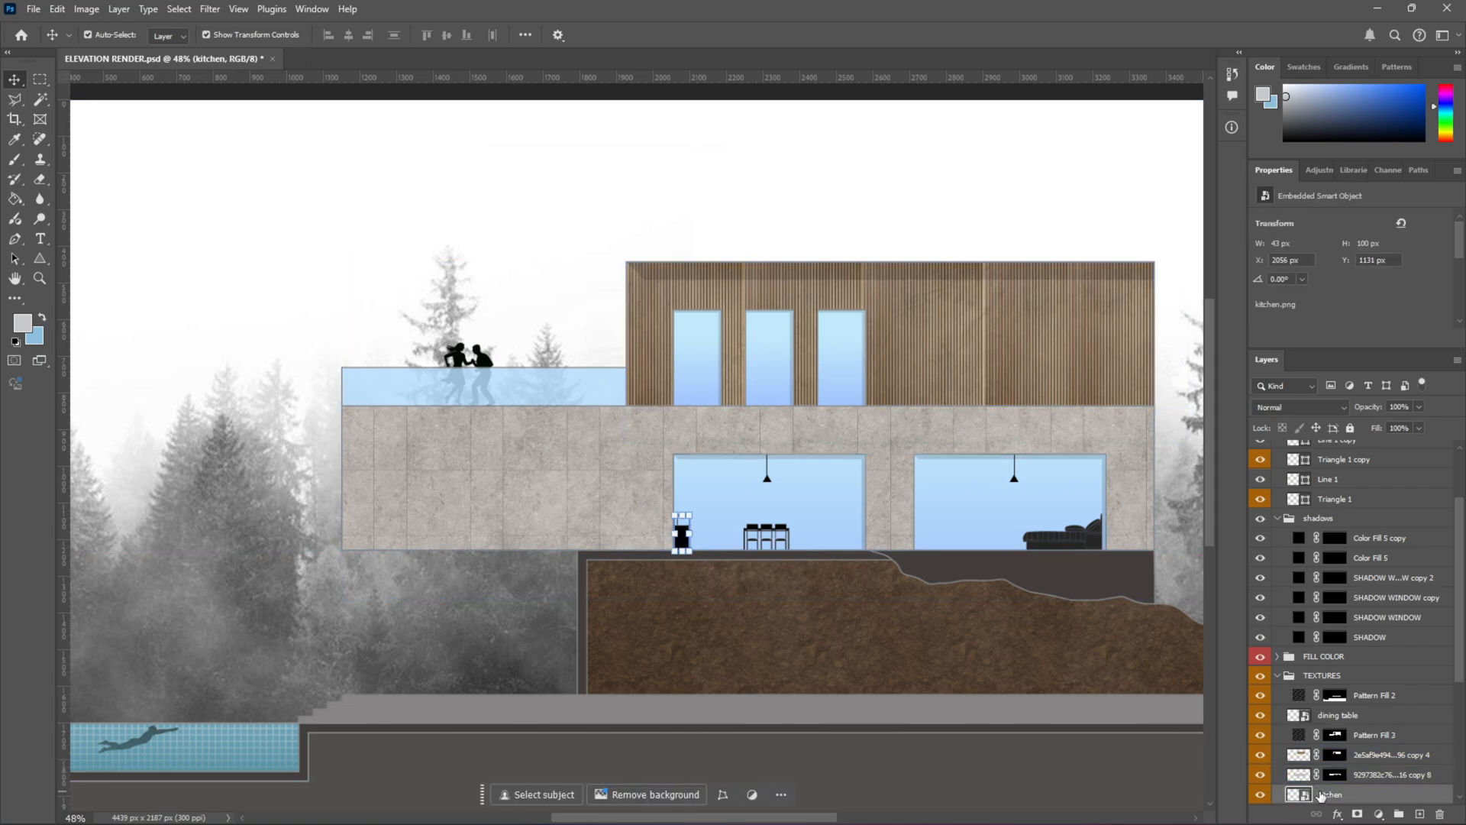
pyautogui.moveTo(1321, 794); pyautogui.dragTo(1302, 504)
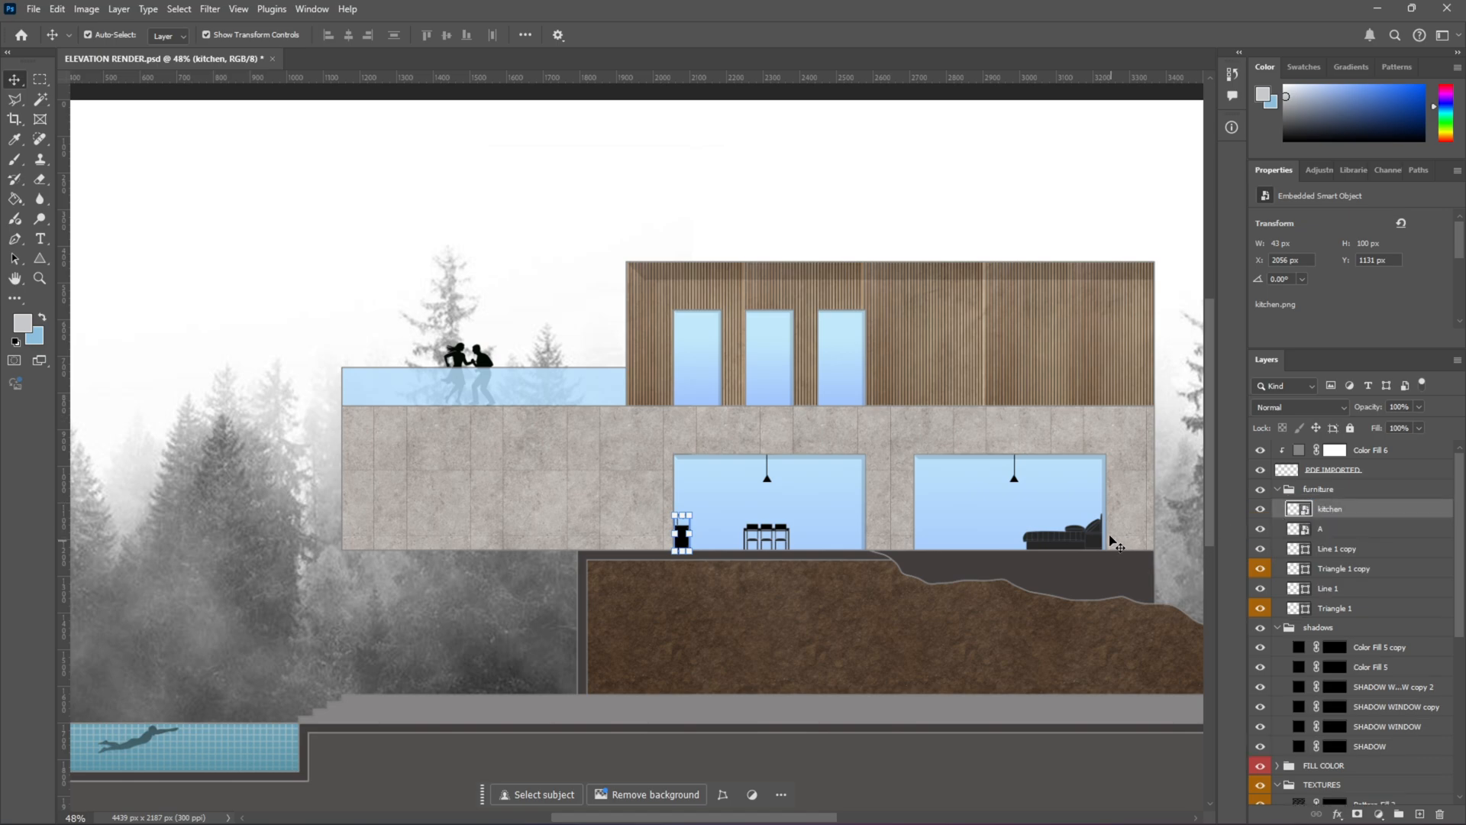
pyautogui.click(1185, 443)
pyautogui.click(682, 538)
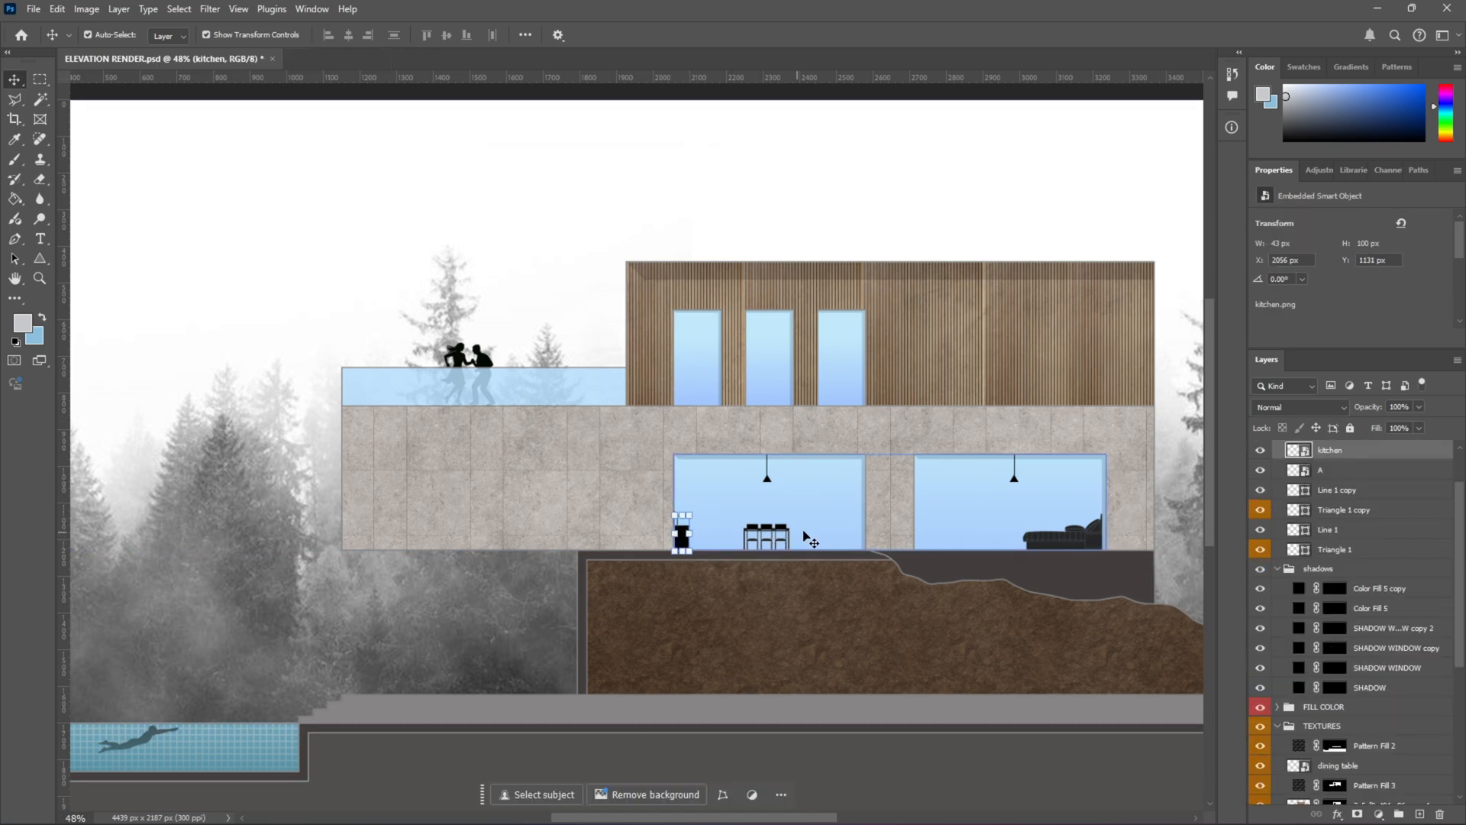
# Step: Collapse the furniture group and give it the Magenta colour label
pyautogui.scroll(2, 1275, 501)
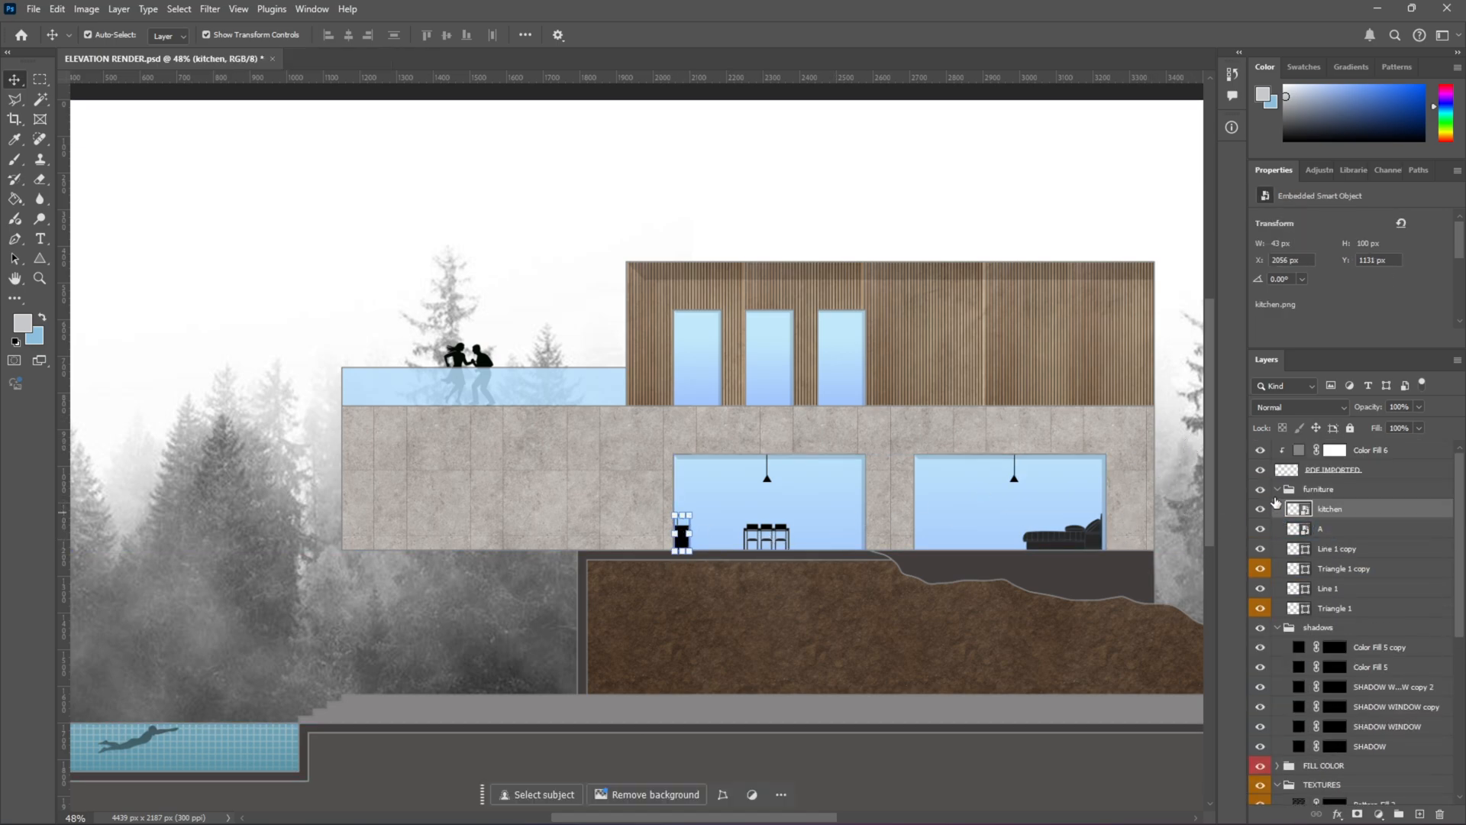
pyautogui.click(1283, 490)
pyautogui.click(1277, 490)
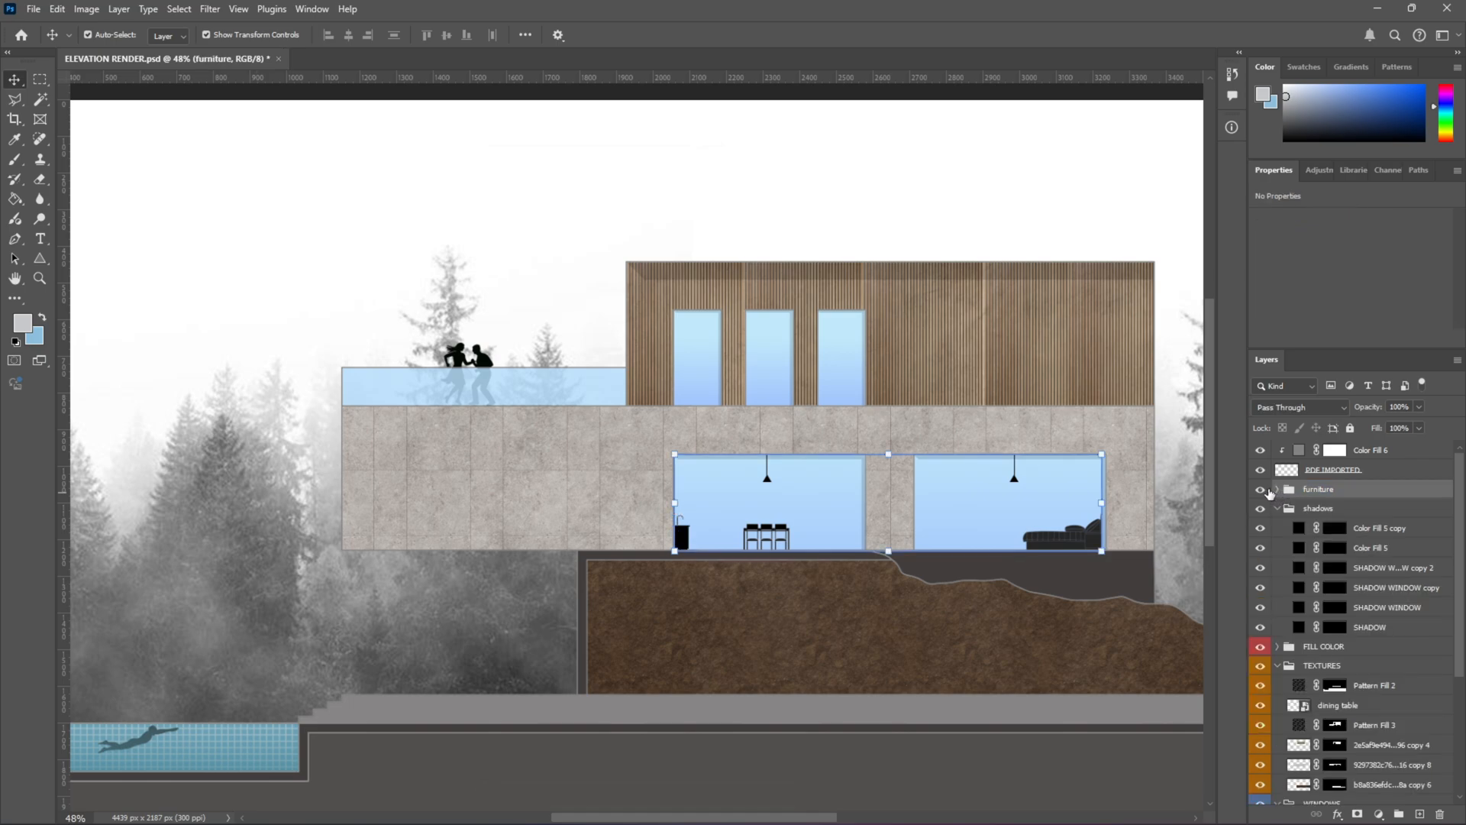
pyautogui.rightClick(1269, 493)
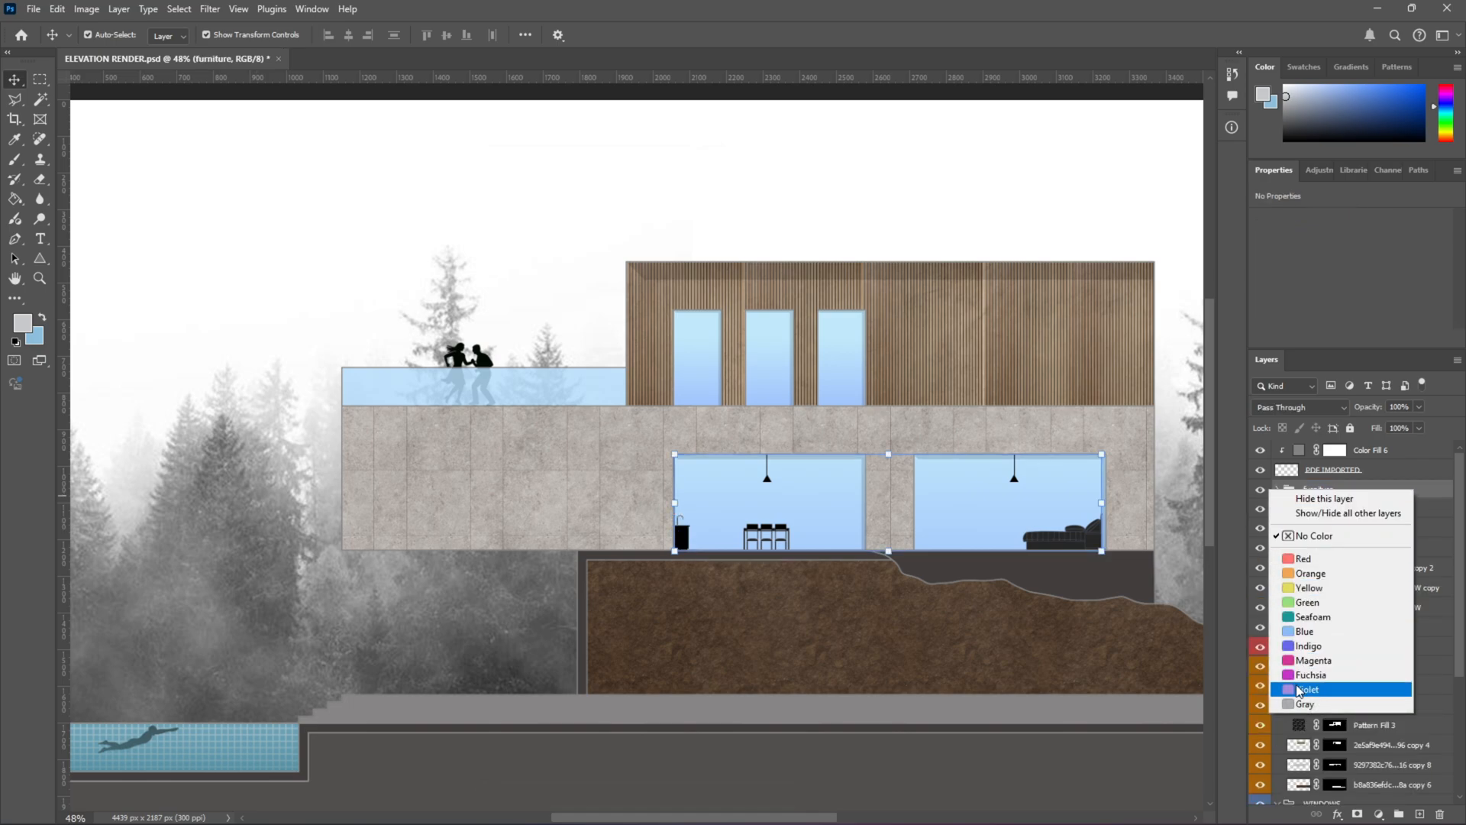
pyautogui.click(1302, 661)
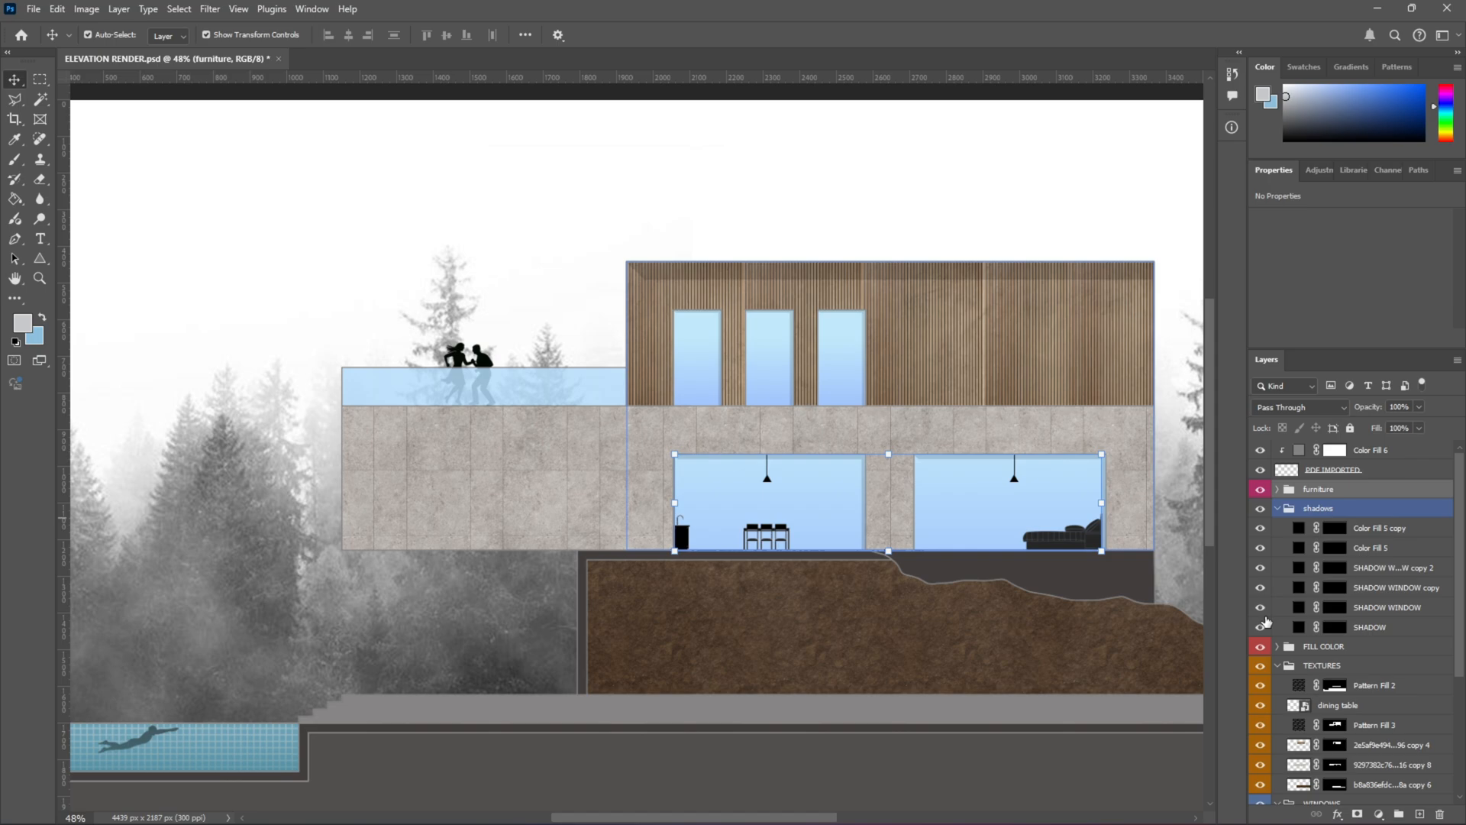
# Step: Collapse the TEXTURES and WINDOWS groups and select the furniture group
pyautogui.click(1287, 665)
pyautogui.click(1278, 665)
pyautogui.click(1283, 685)
pyautogui.click(1278, 685)
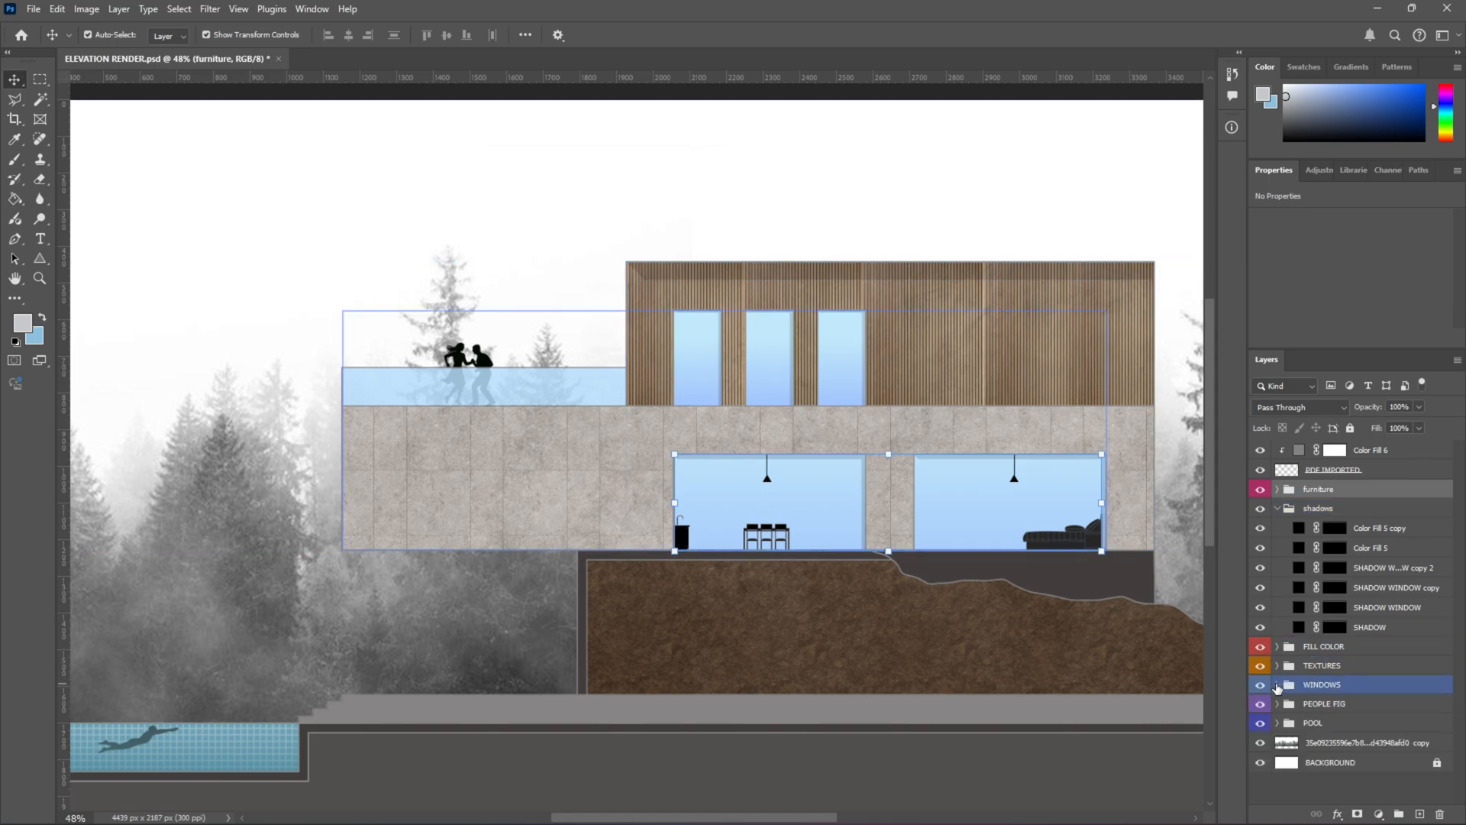
pyautogui.click(1305, 488)
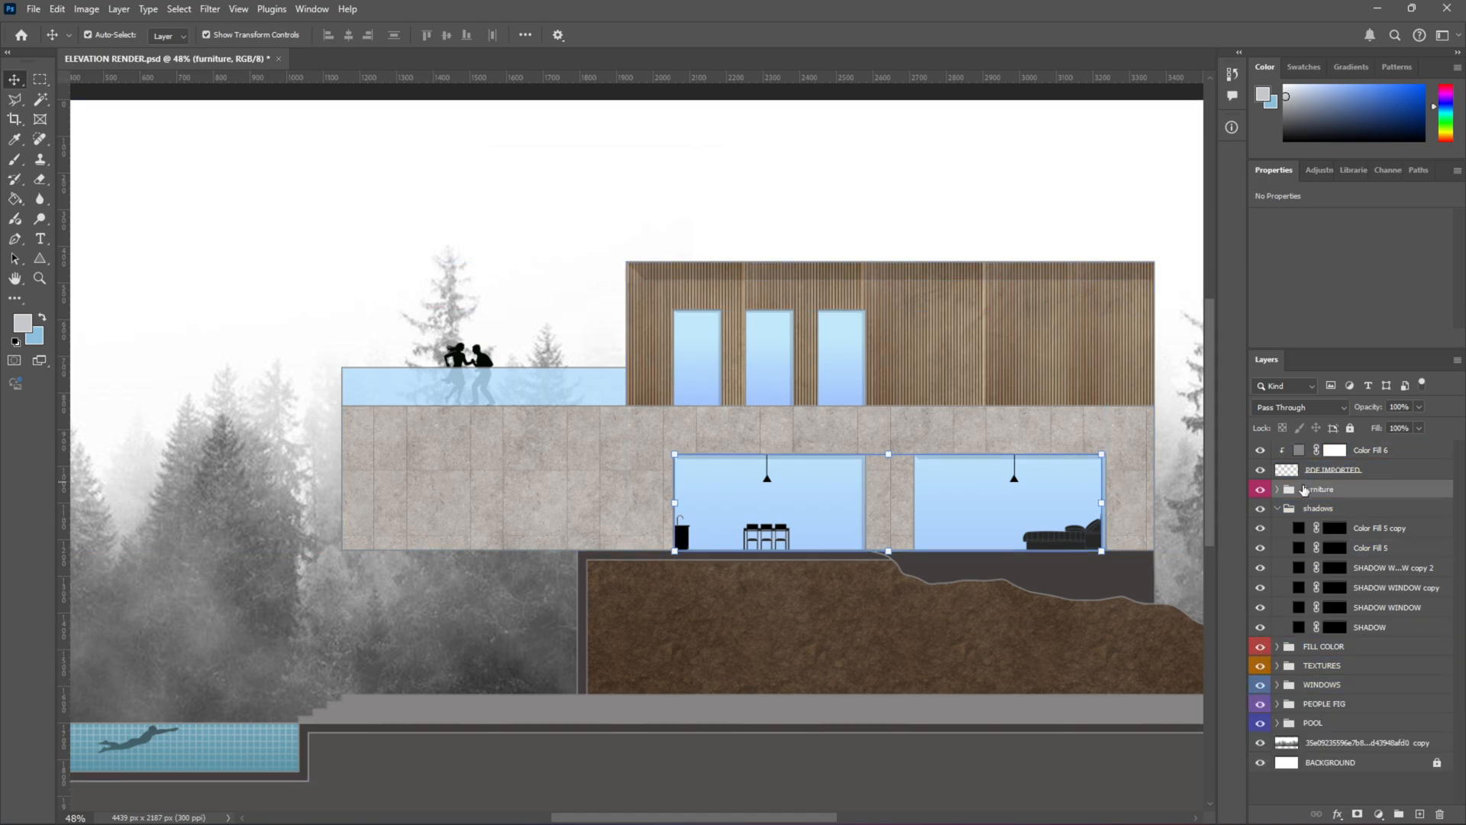
# Step: Move the furniture group directly below the WINDOWS group in the layer stack
pyautogui.moveTo(1305, 489); pyautogui.dragTo(1290, 689)
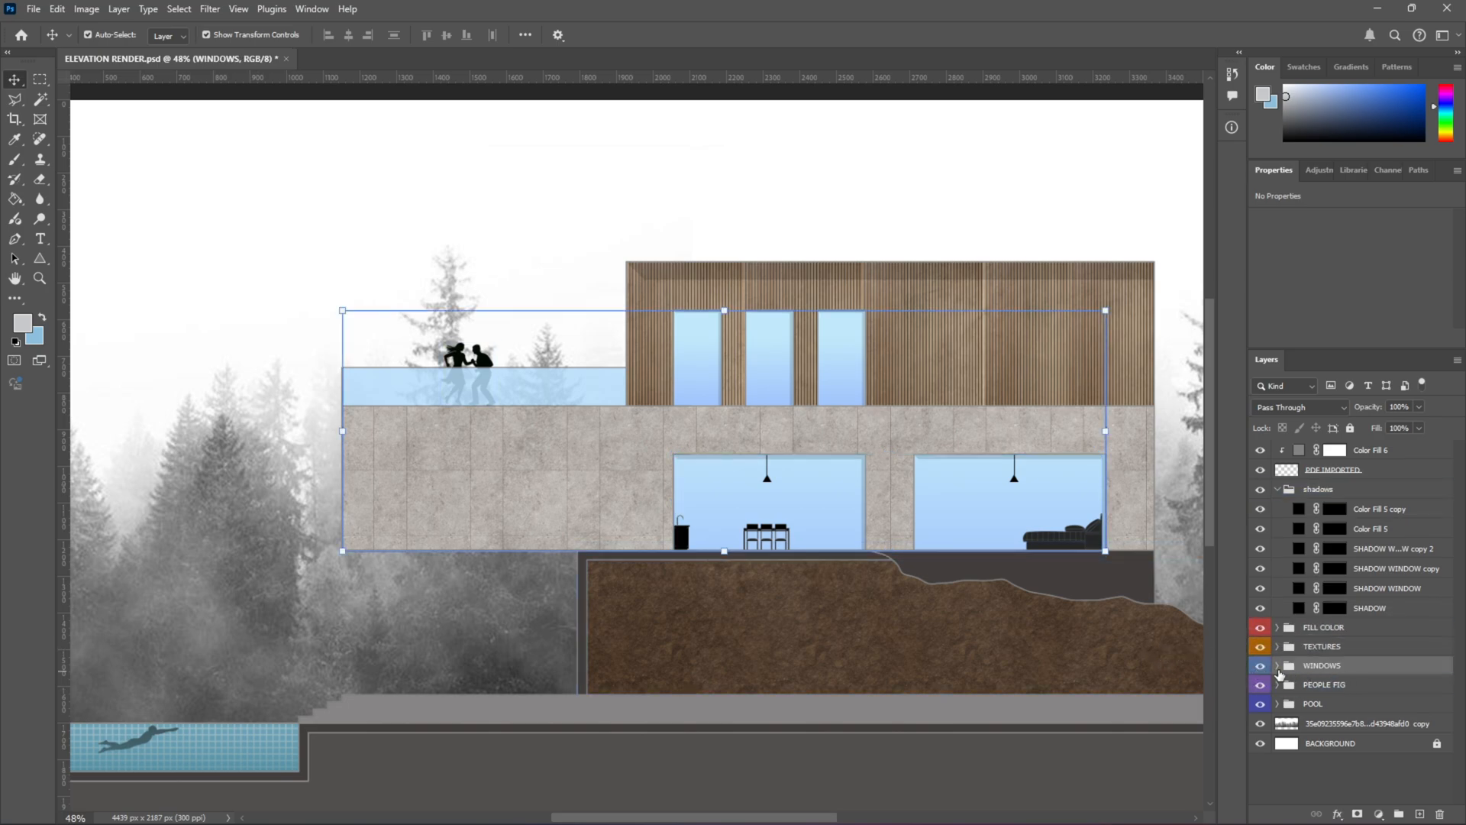
pyautogui.hotkey('ctrl', 'z')
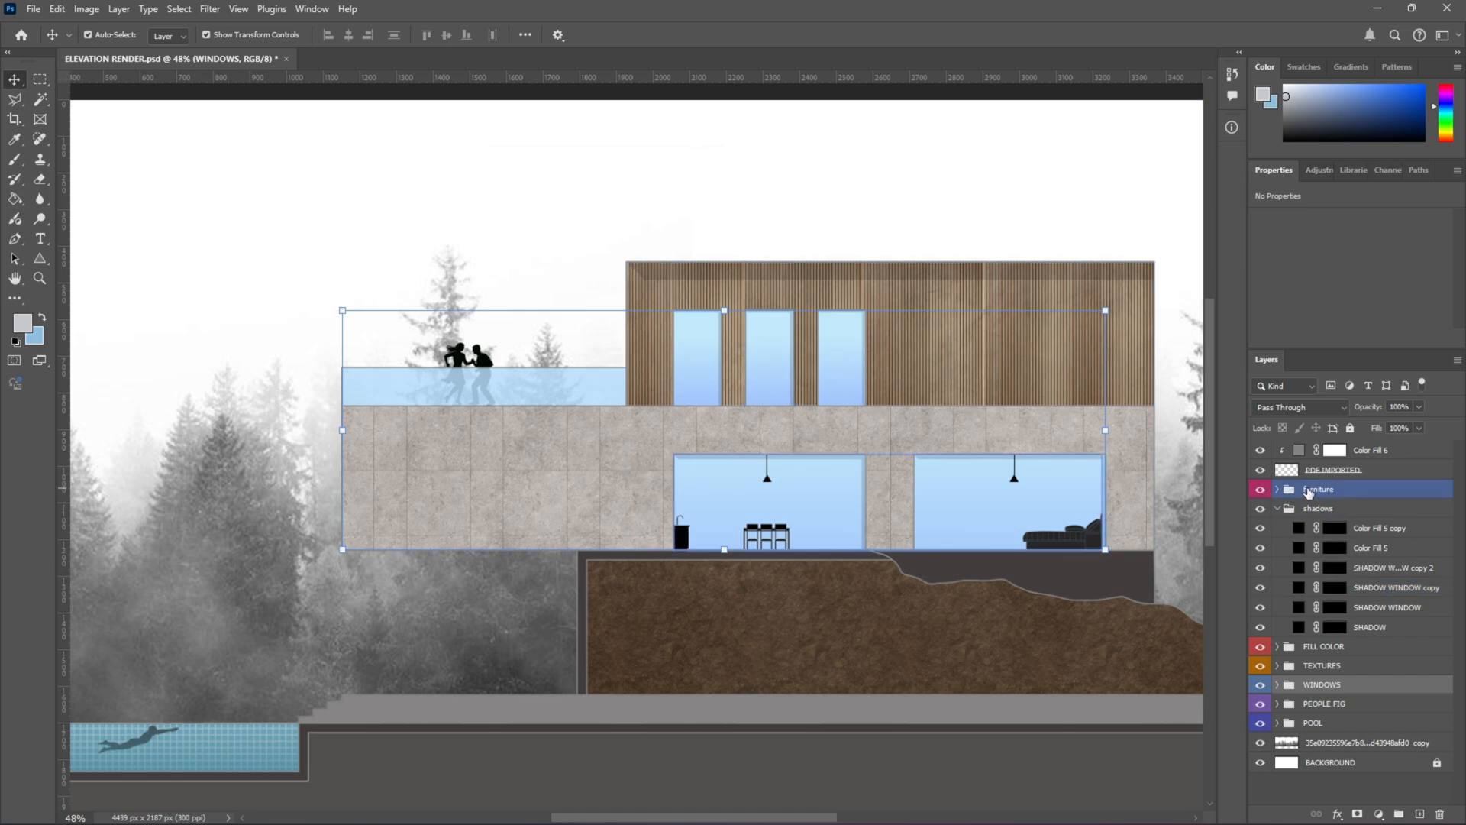
pyautogui.moveTo(1309, 493); pyautogui.dragTo(1289, 695)
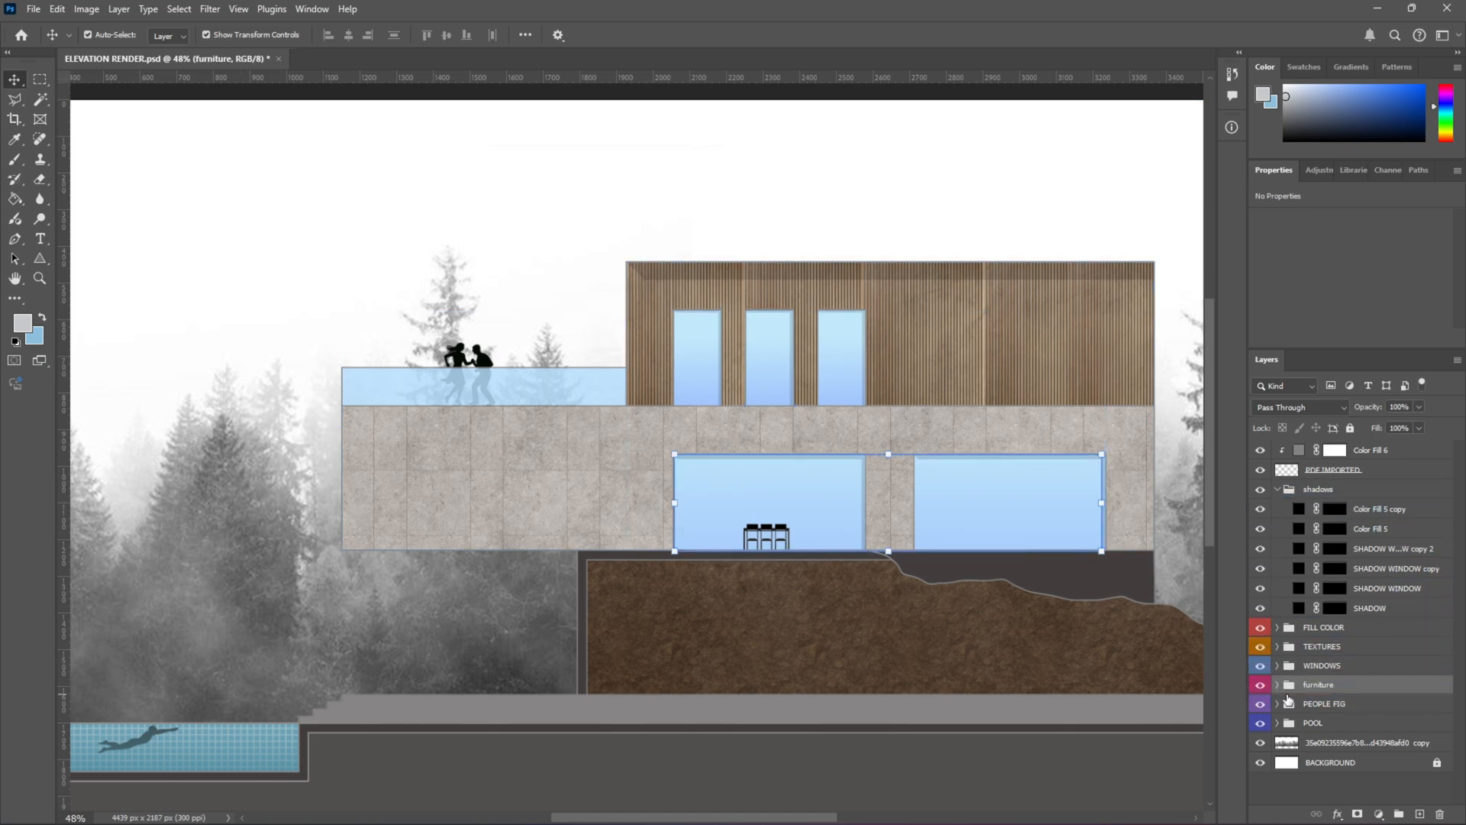
# Step: Move the dining table layer out of the TEXTURES group into the furniture group
pyautogui.click(785, 533)
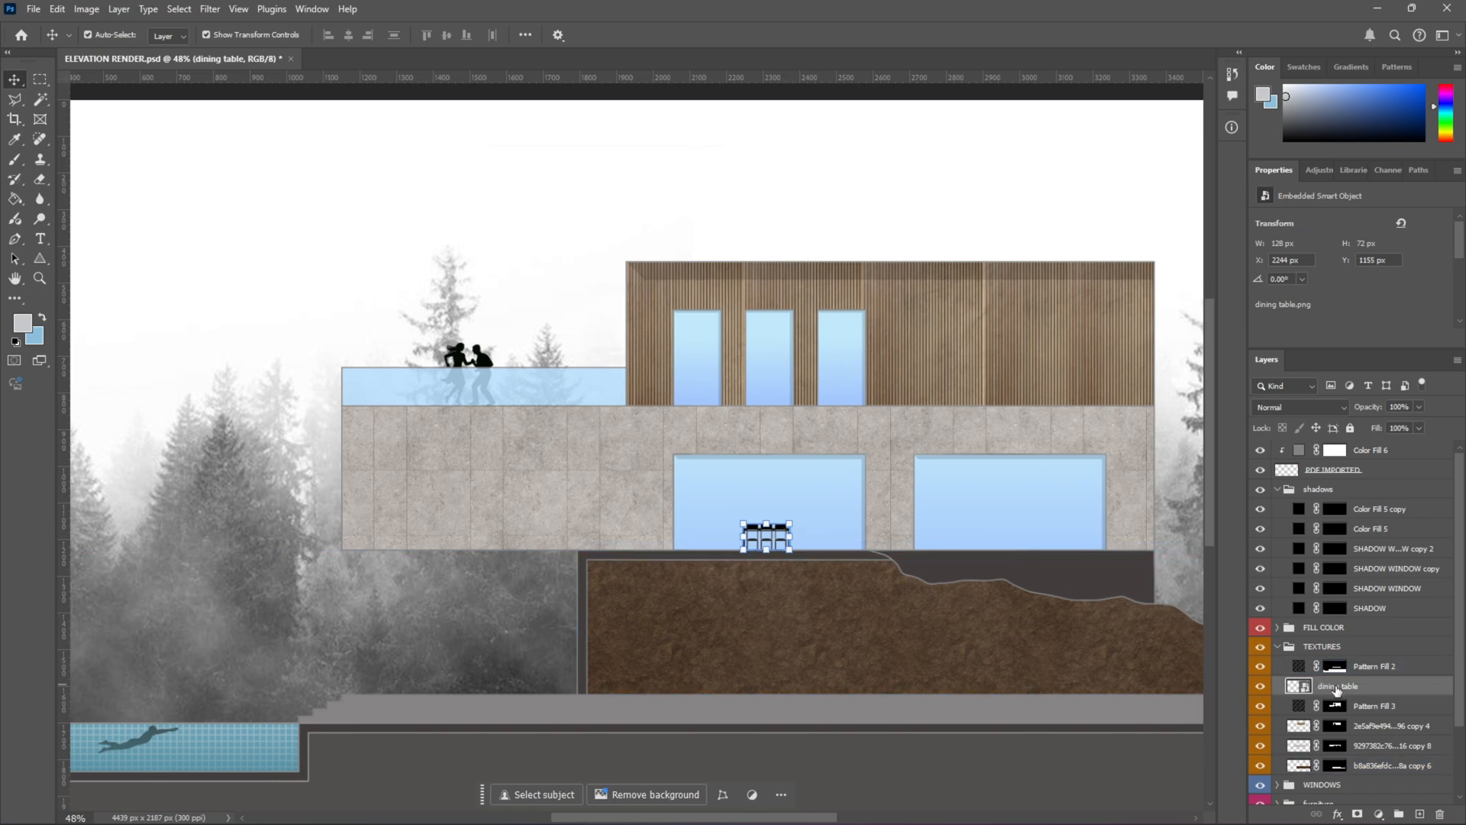
pyautogui.moveTo(1336, 689)
pyautogui.mouseDown()
pyautogui.moveTo(1326, 638)
pyautogui.moveTo(1319, 704)
pyautogui.mouseUp()
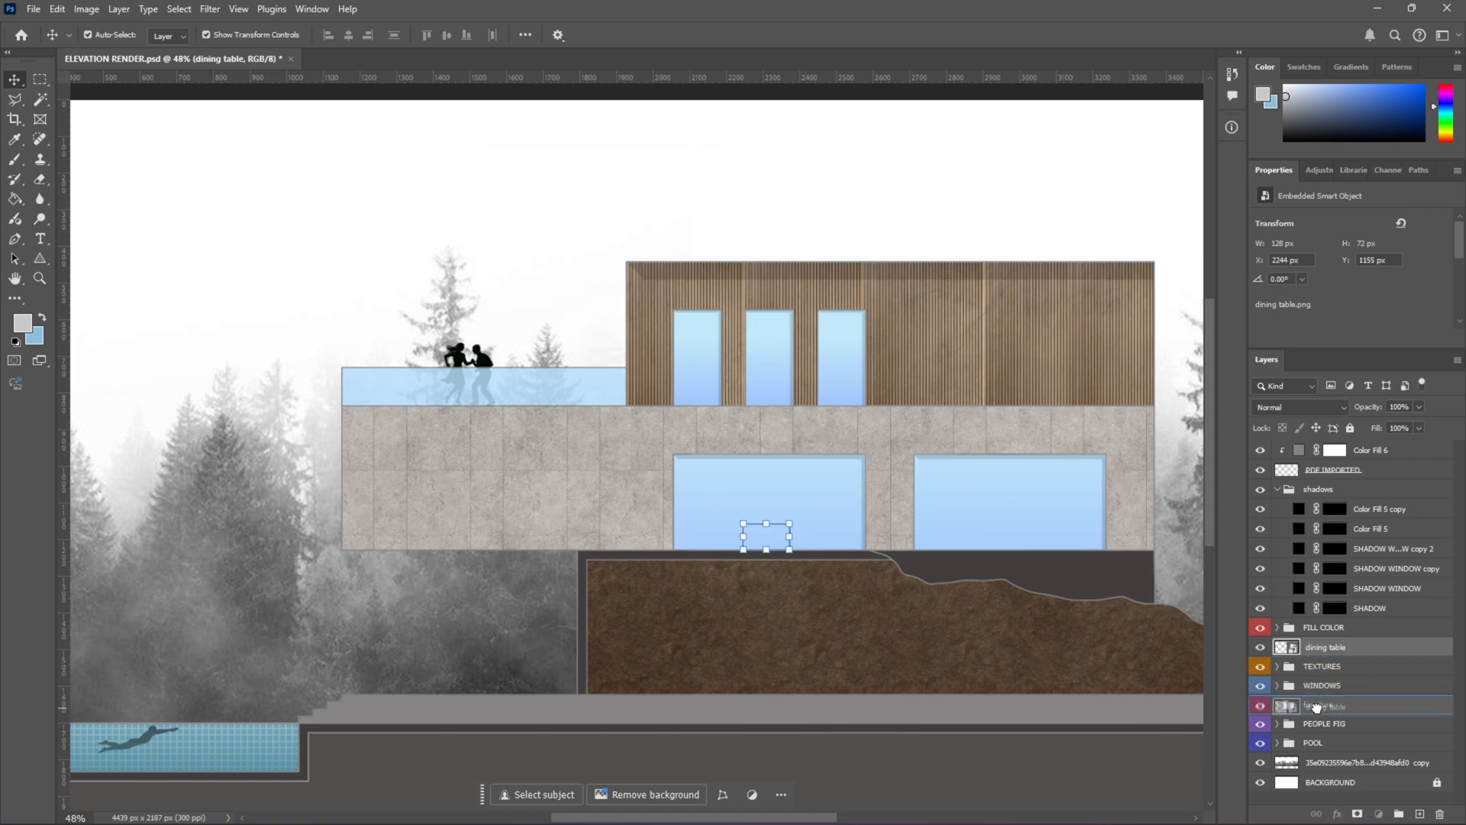
pyautogui.click(1027, 644)
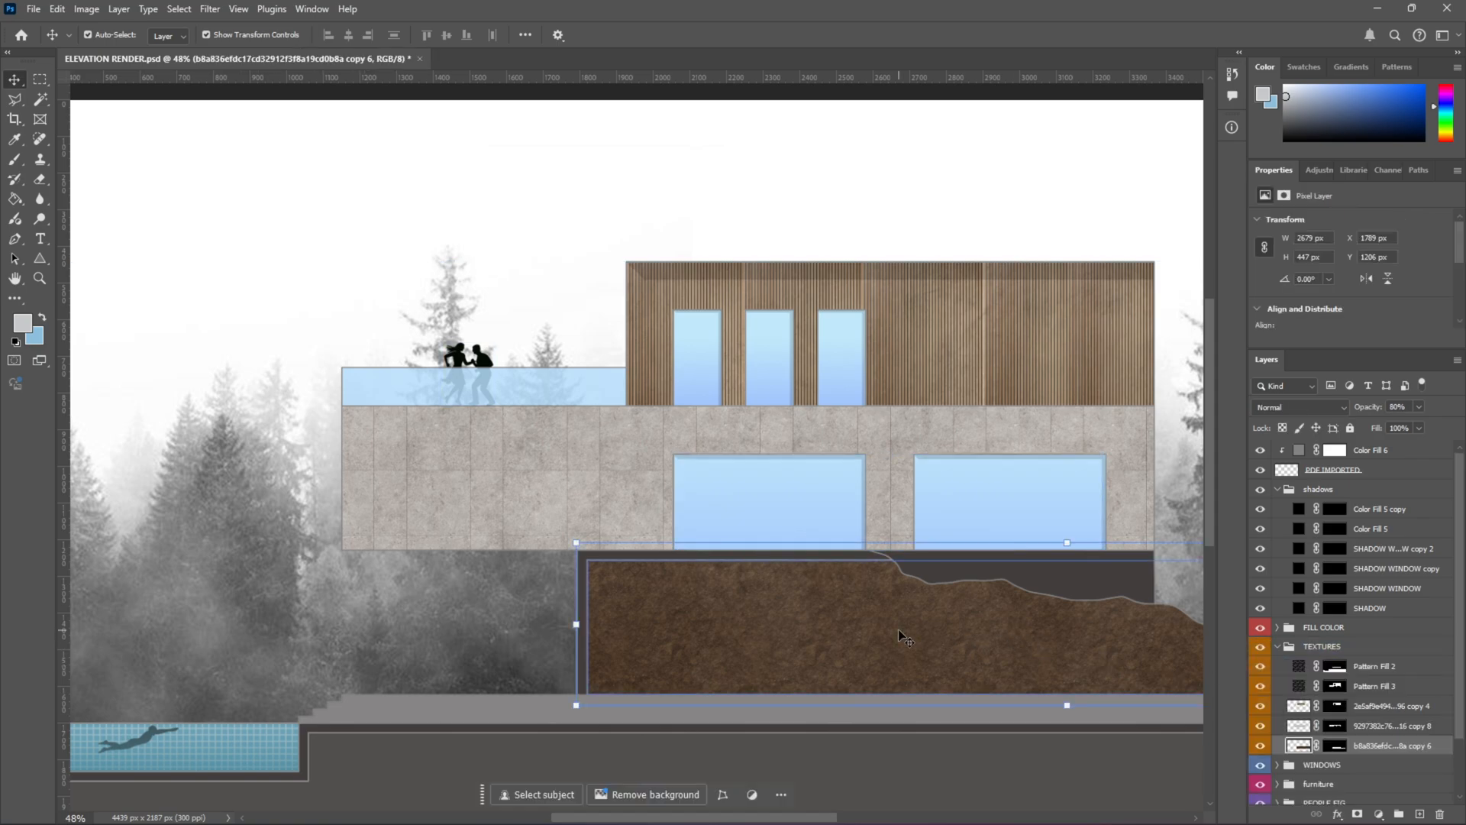
# Step: Lower the opacity of the whole WINDOWS group to 47% and deselect all layers
pyautogui.click(813, 503)
pyautogui.click(1275, 697)
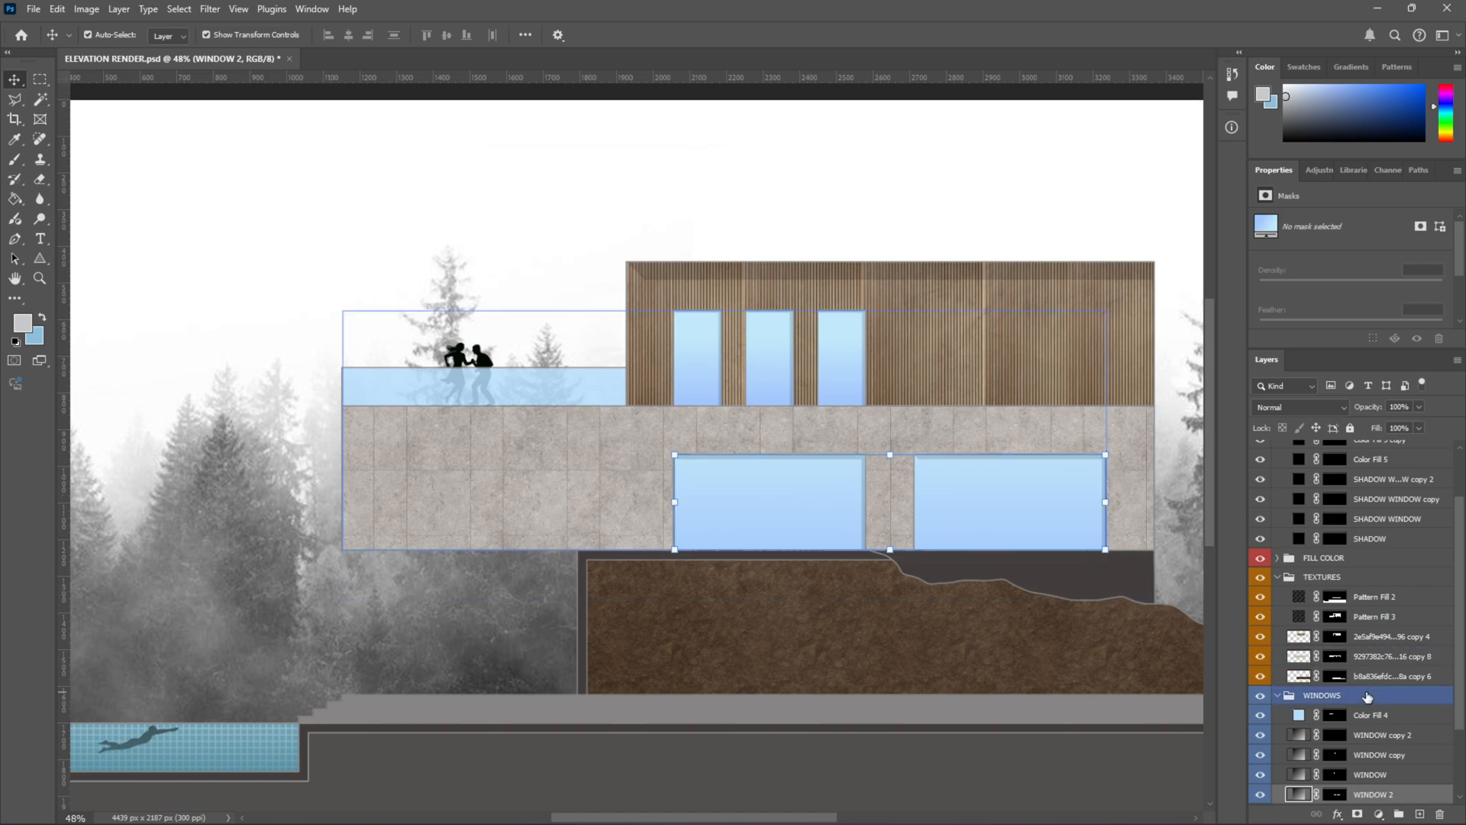
pyautogui.scroll(-1, 1309, 704)
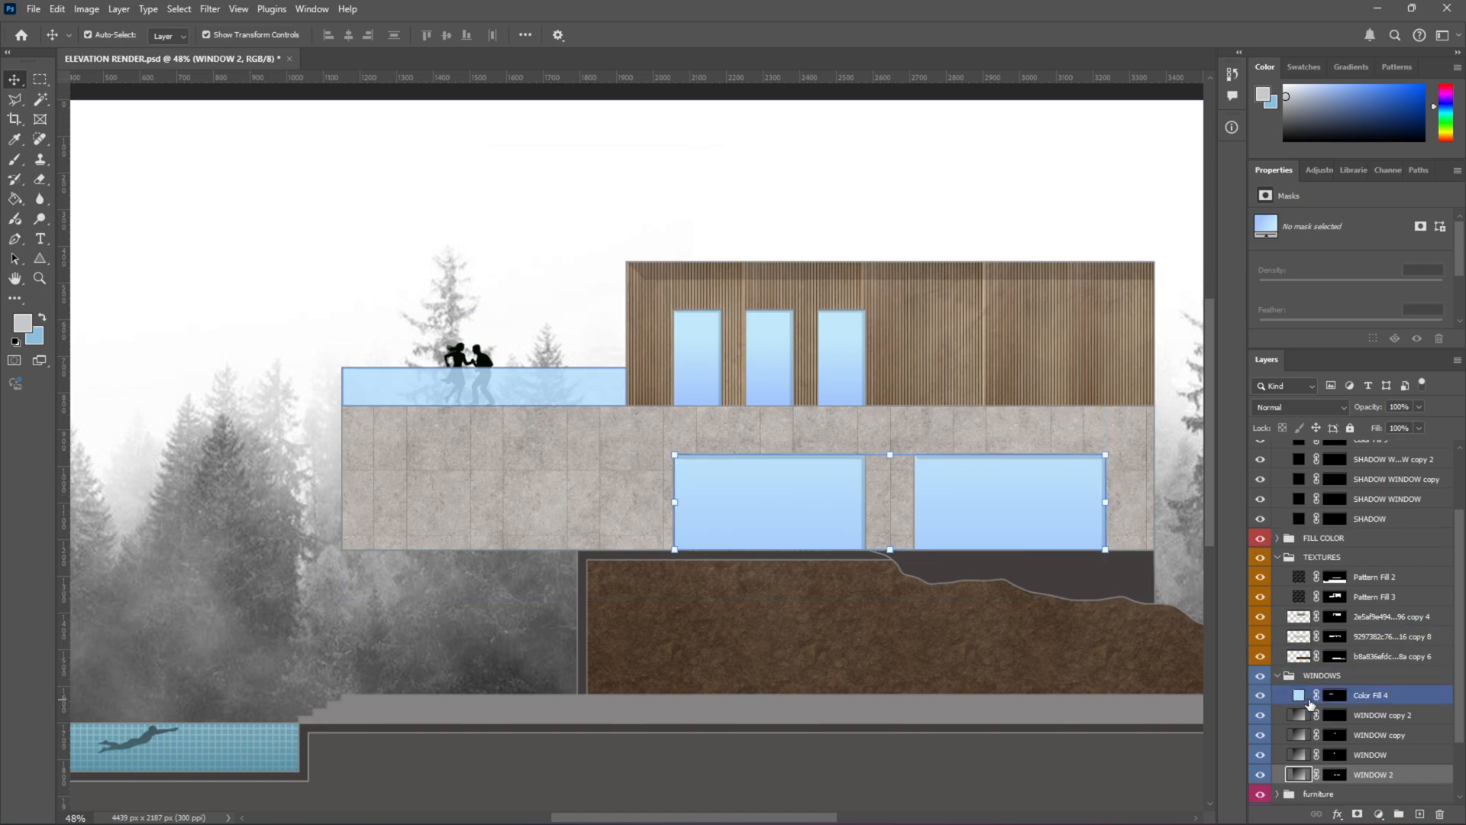
pyautogui.click(1311, 679)
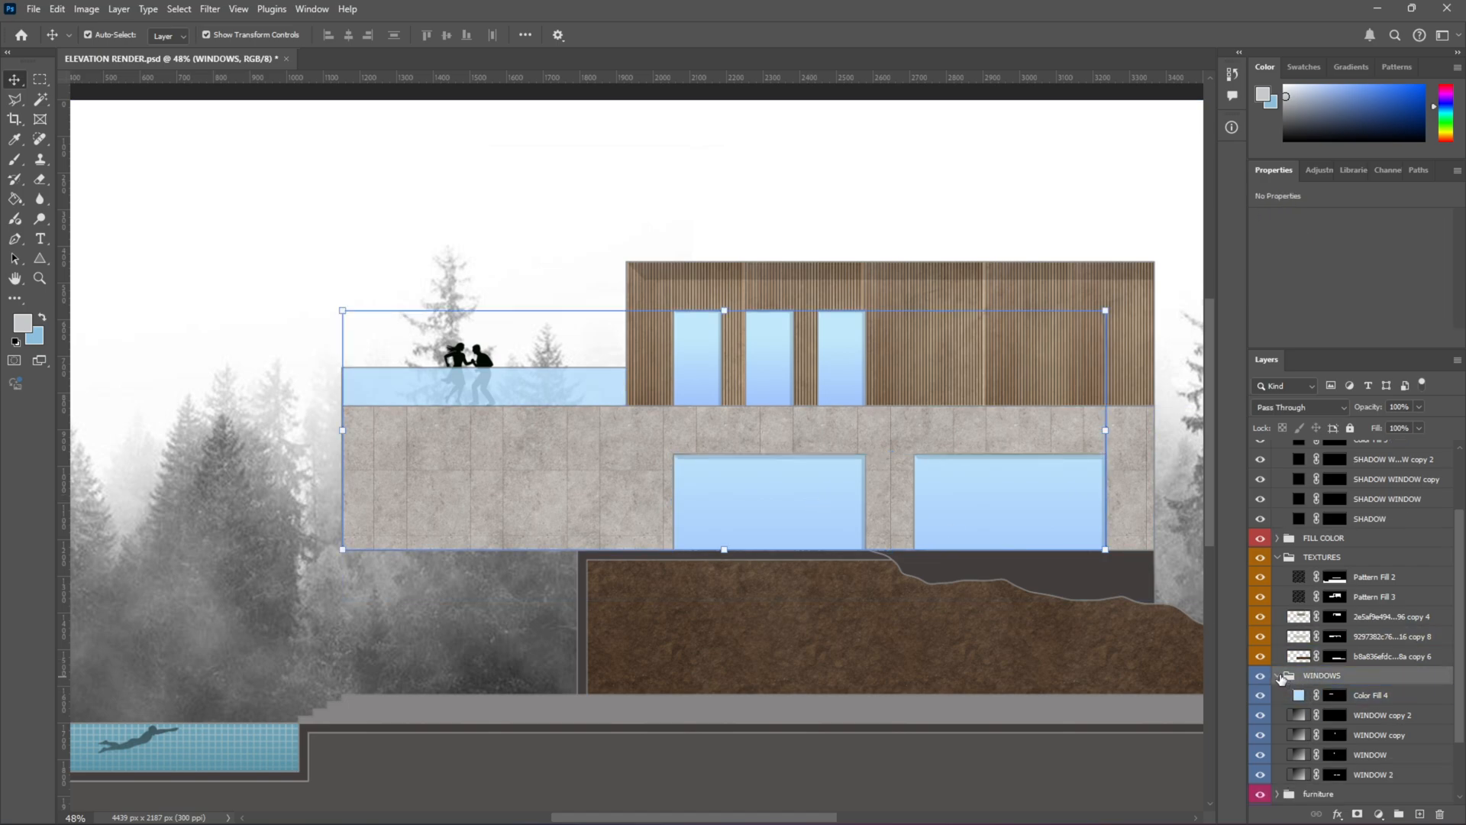
pyautogui.click(1277, 676)
pyautogui.click(1419, 406)
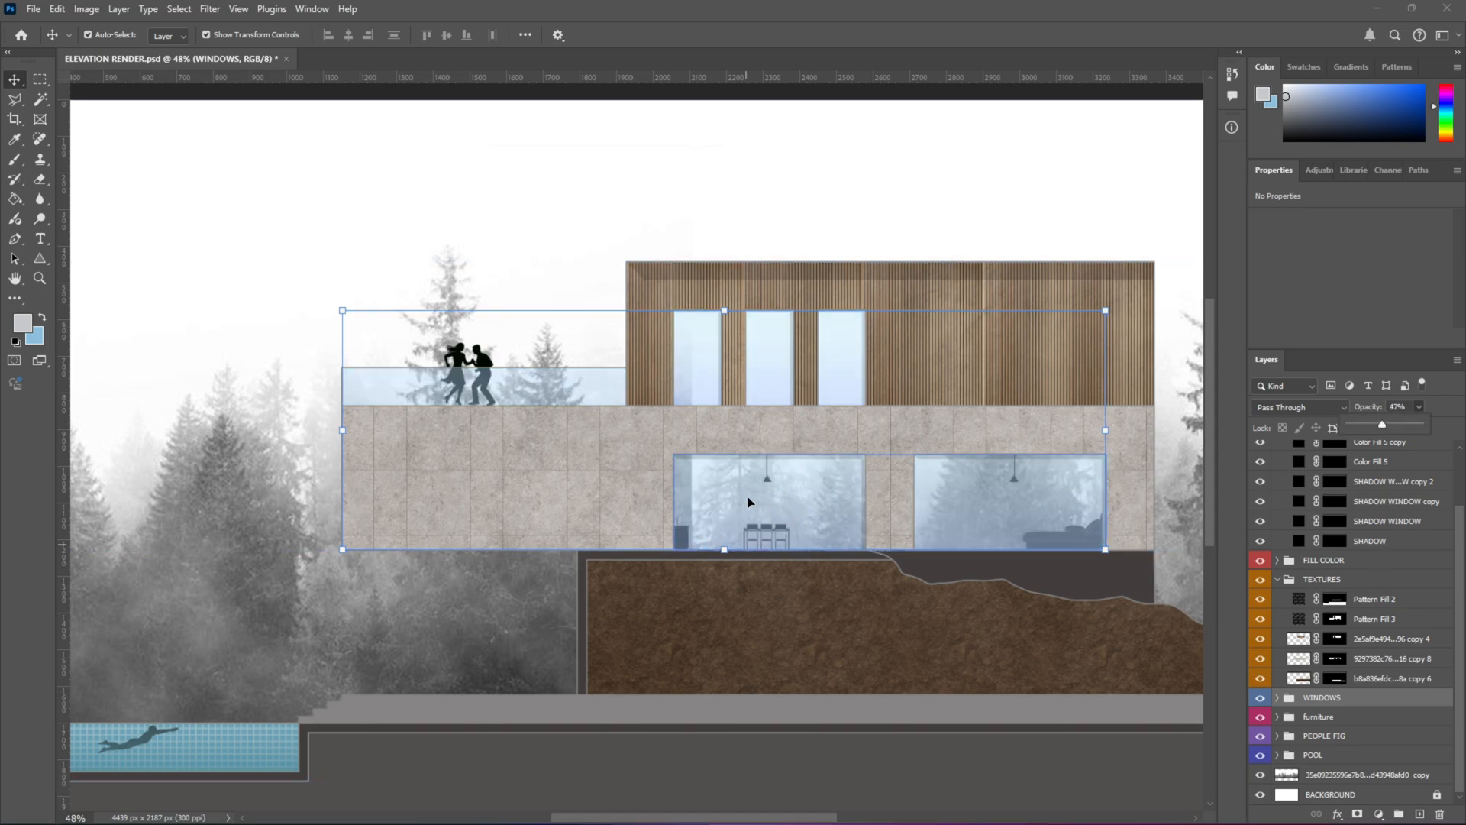
pyautogui.scroll(-2, 689, 517)
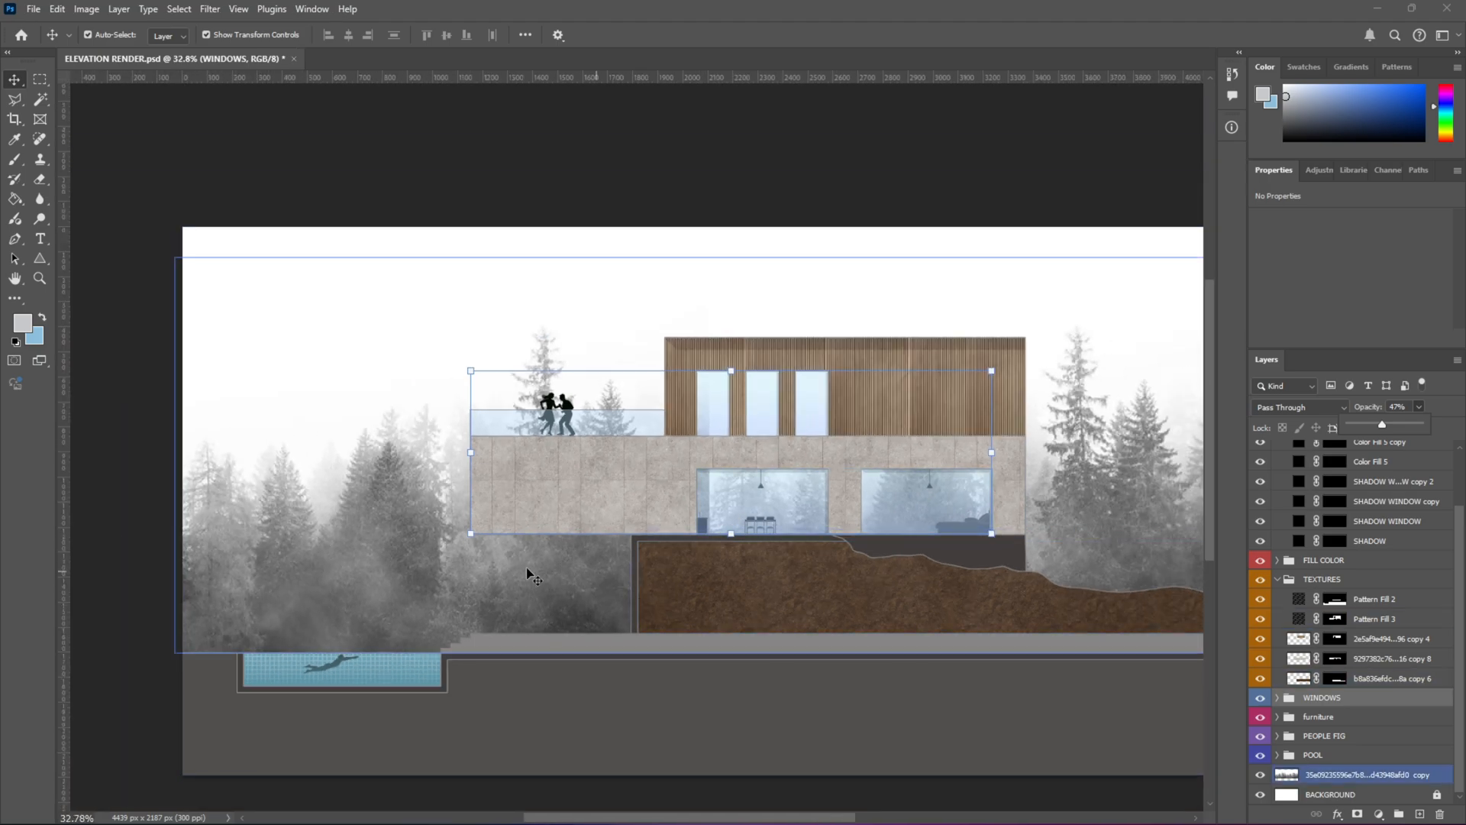
pyautogui.scroll(-1, 512, 582)
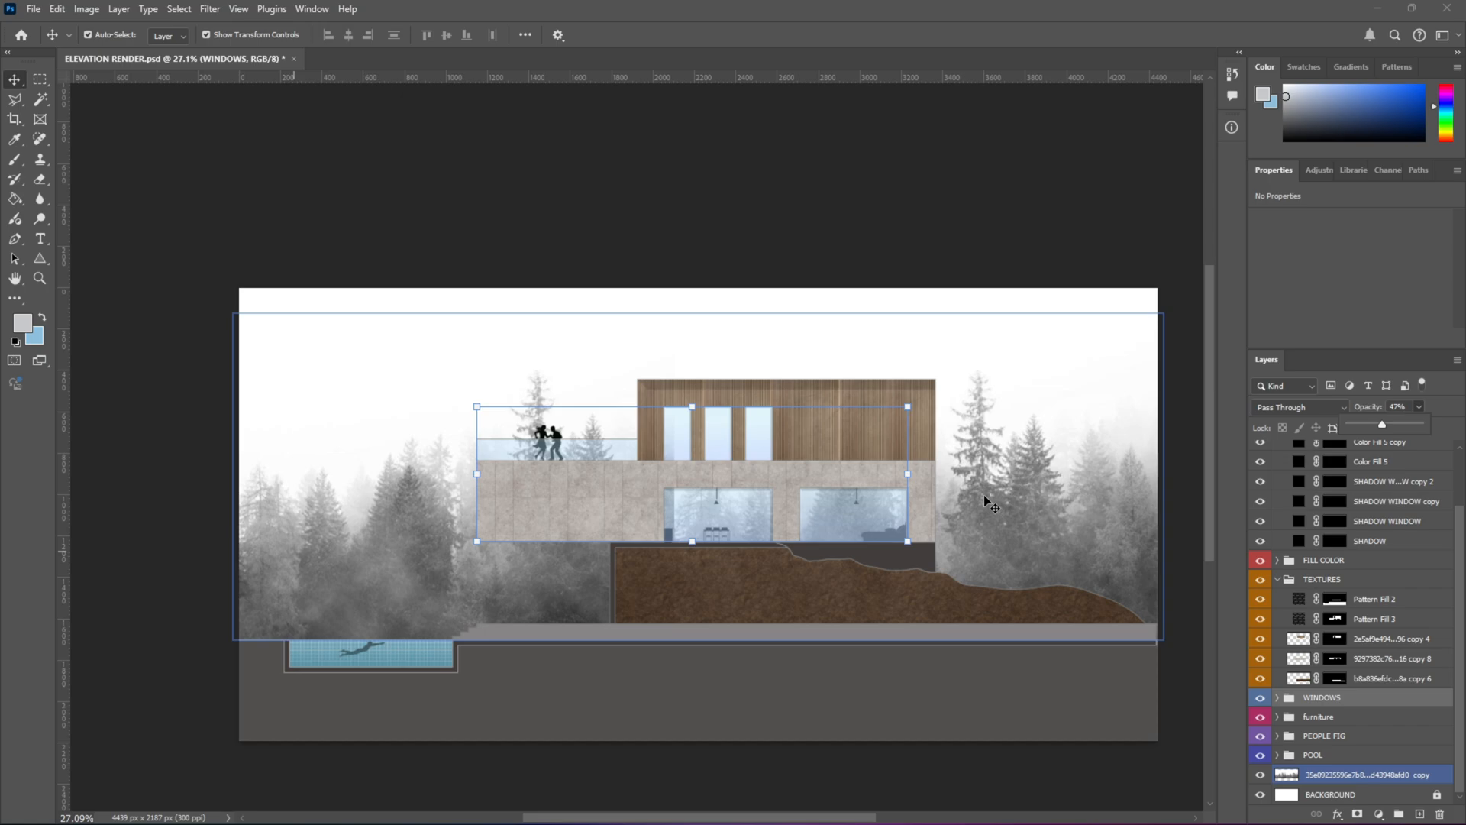
pyautogui.click(672, 765)
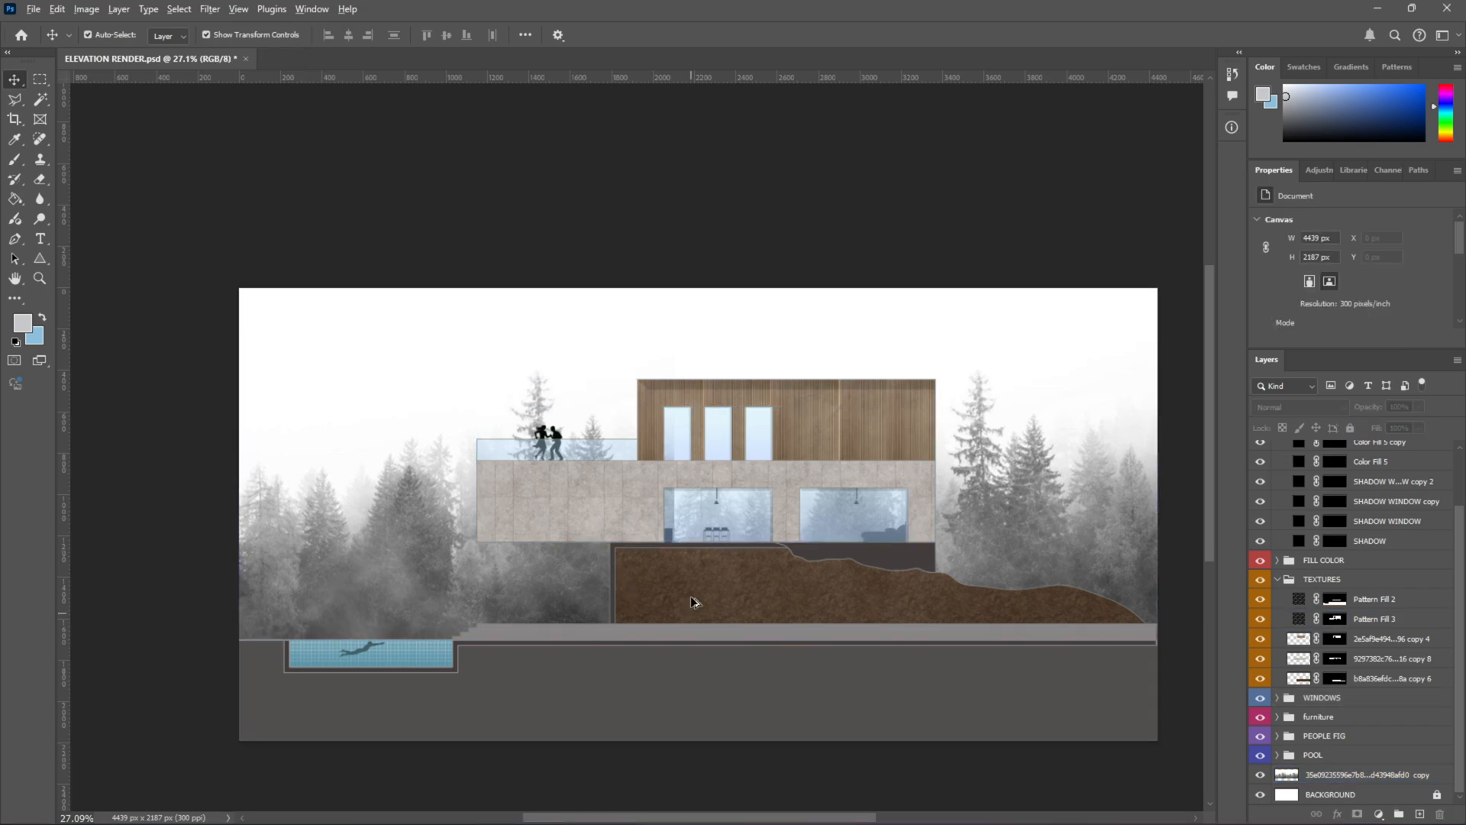
# Step: Add a white (ffffff) solid colour fill layer masked to the two large ground-floor windows using the WINDOW 2 mask
pyautogui.scroll(3, 764, 502)
pyautogui.click(746, 523)
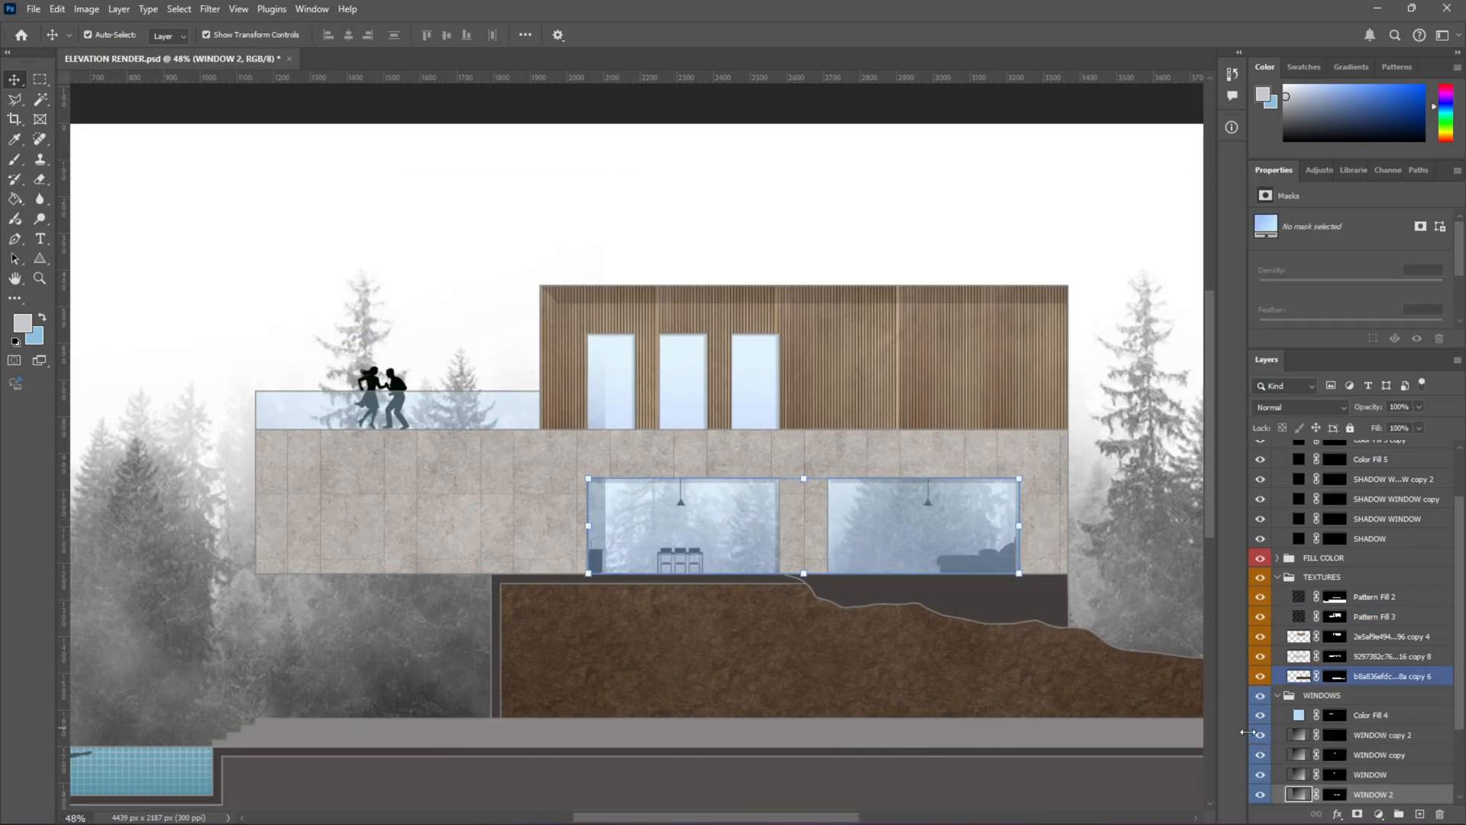
pyautogui.keyDown('ctrl'); pyautogui.click(1334, 798); pyautogui.keyUp('ctrl')
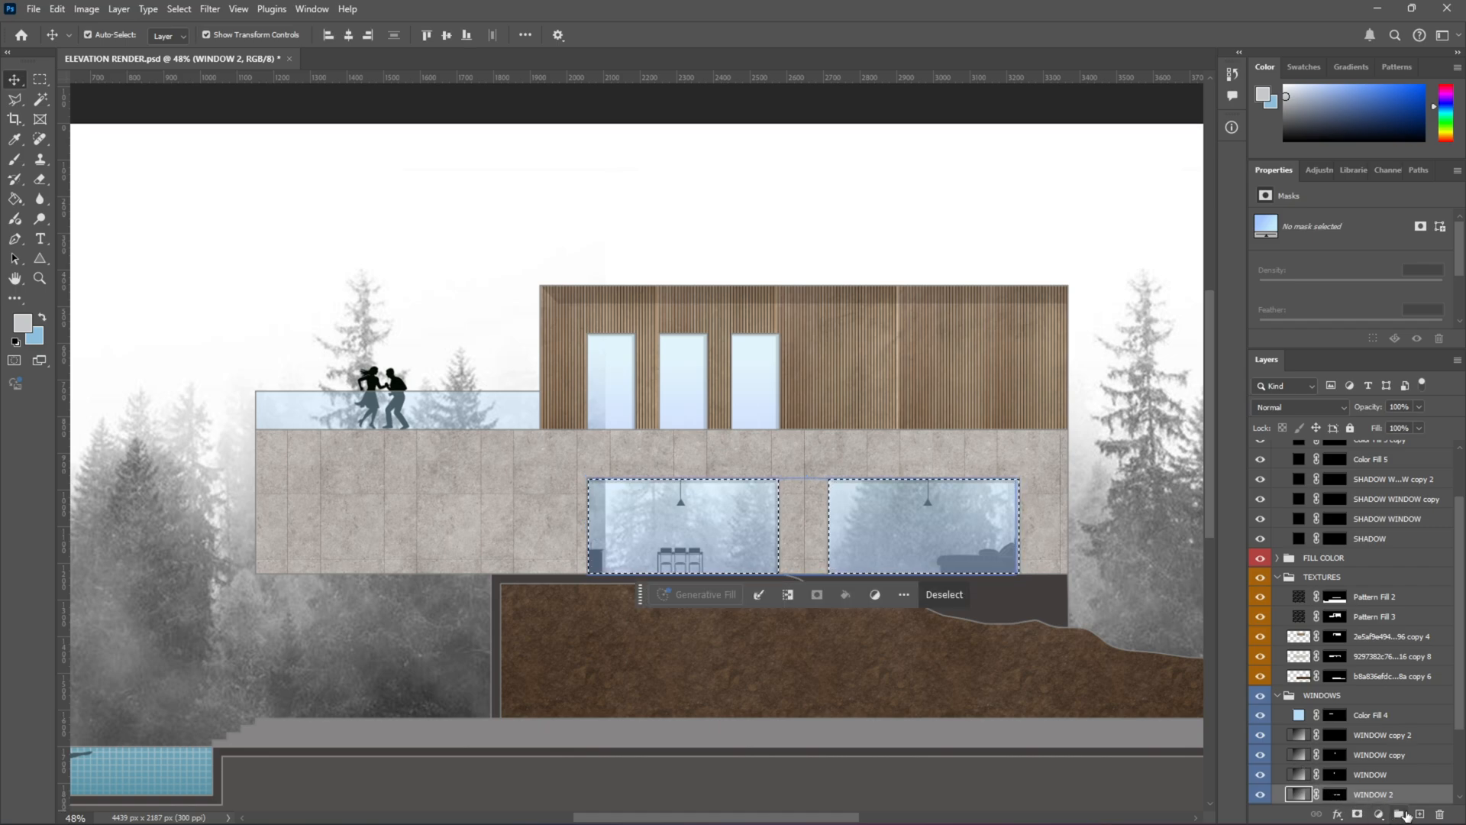
pyautogui.click(1379, 814)
pyautogui.click(1377, 547)
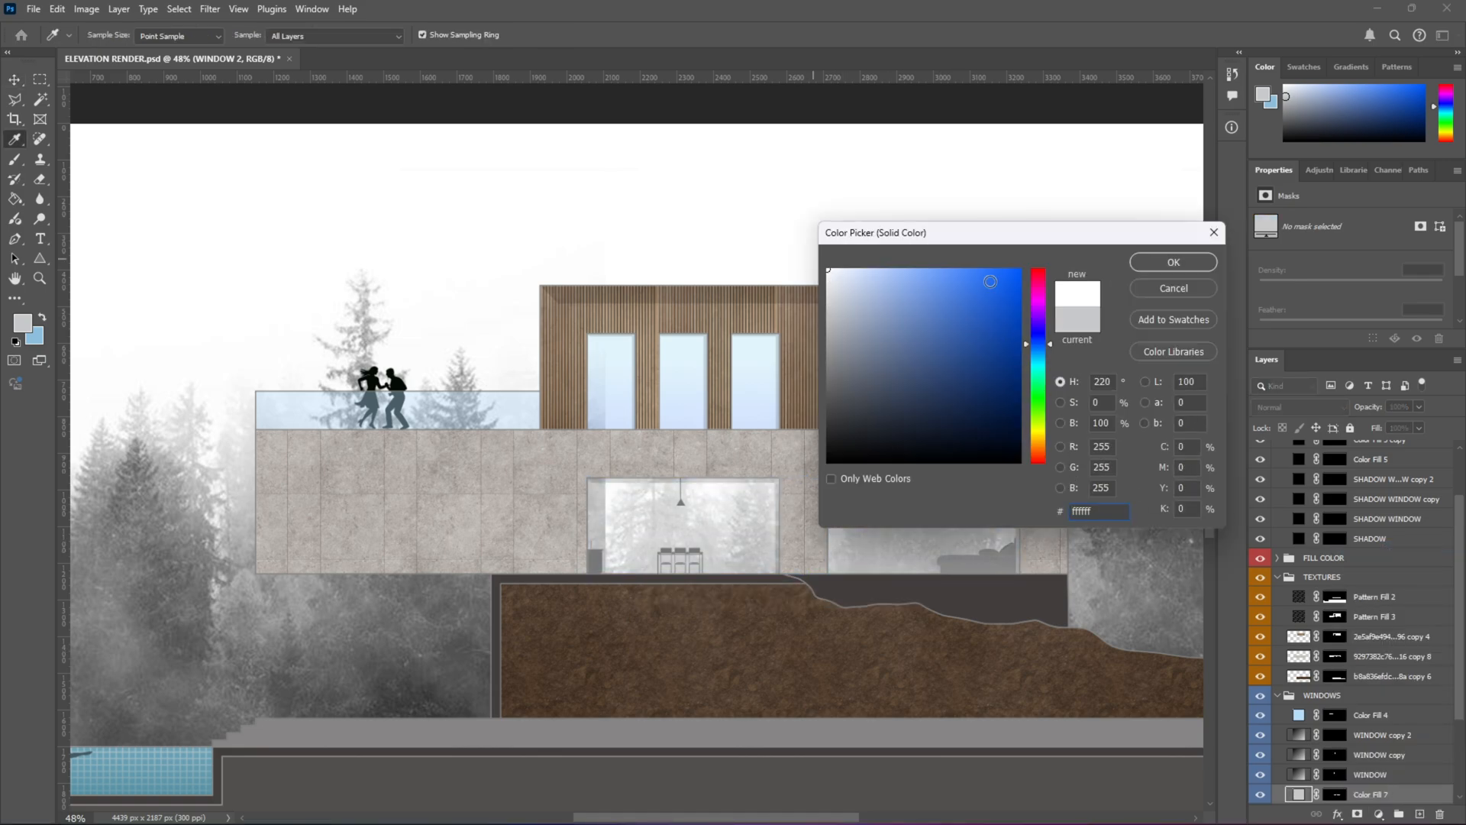
pyautogui.click(1174, 262)
pyautogui.press('v')
# Step: Try the white fill layer beneath WINDOW 2 and delete it
pyautogui.scroll(-1, 1358, 687)
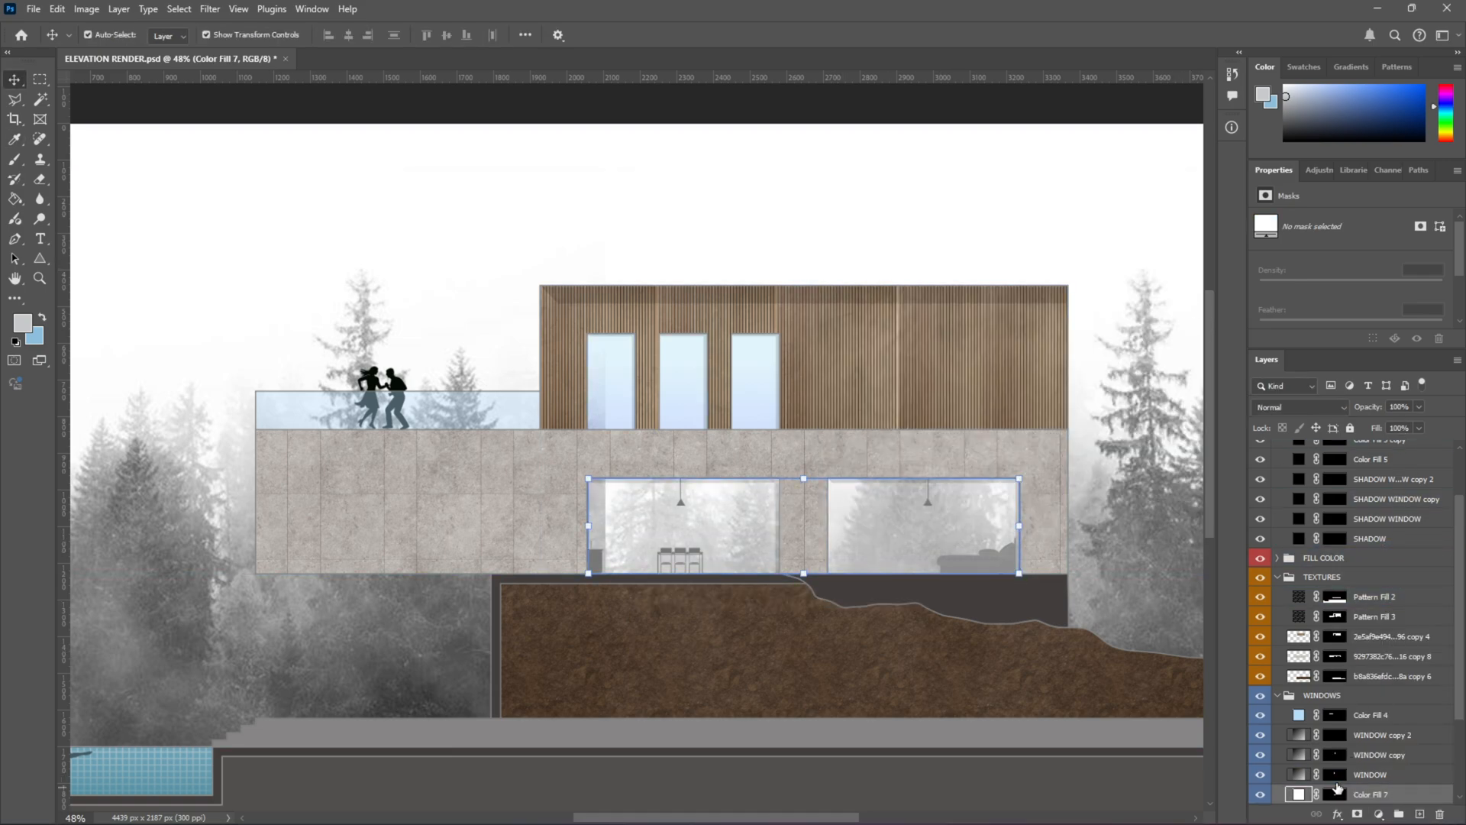
pyautogui.click(1358, 721)
pyautogui.scroll(-1, 1358, 722)
pyautogui.moveTo(1352, 737); pyautogui.dragTo(1344, 764)
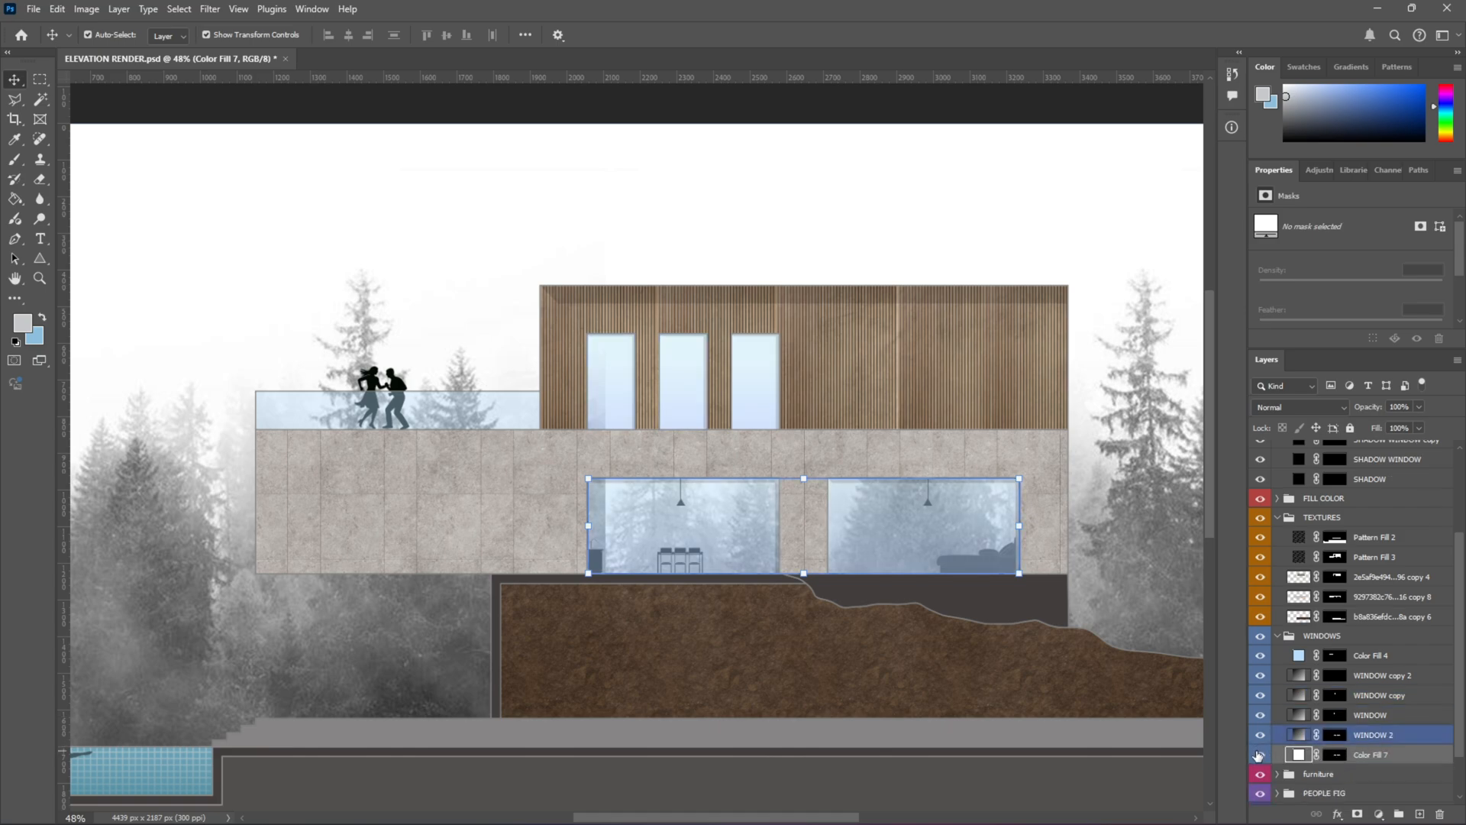
pyautogui.click(1167, 546)
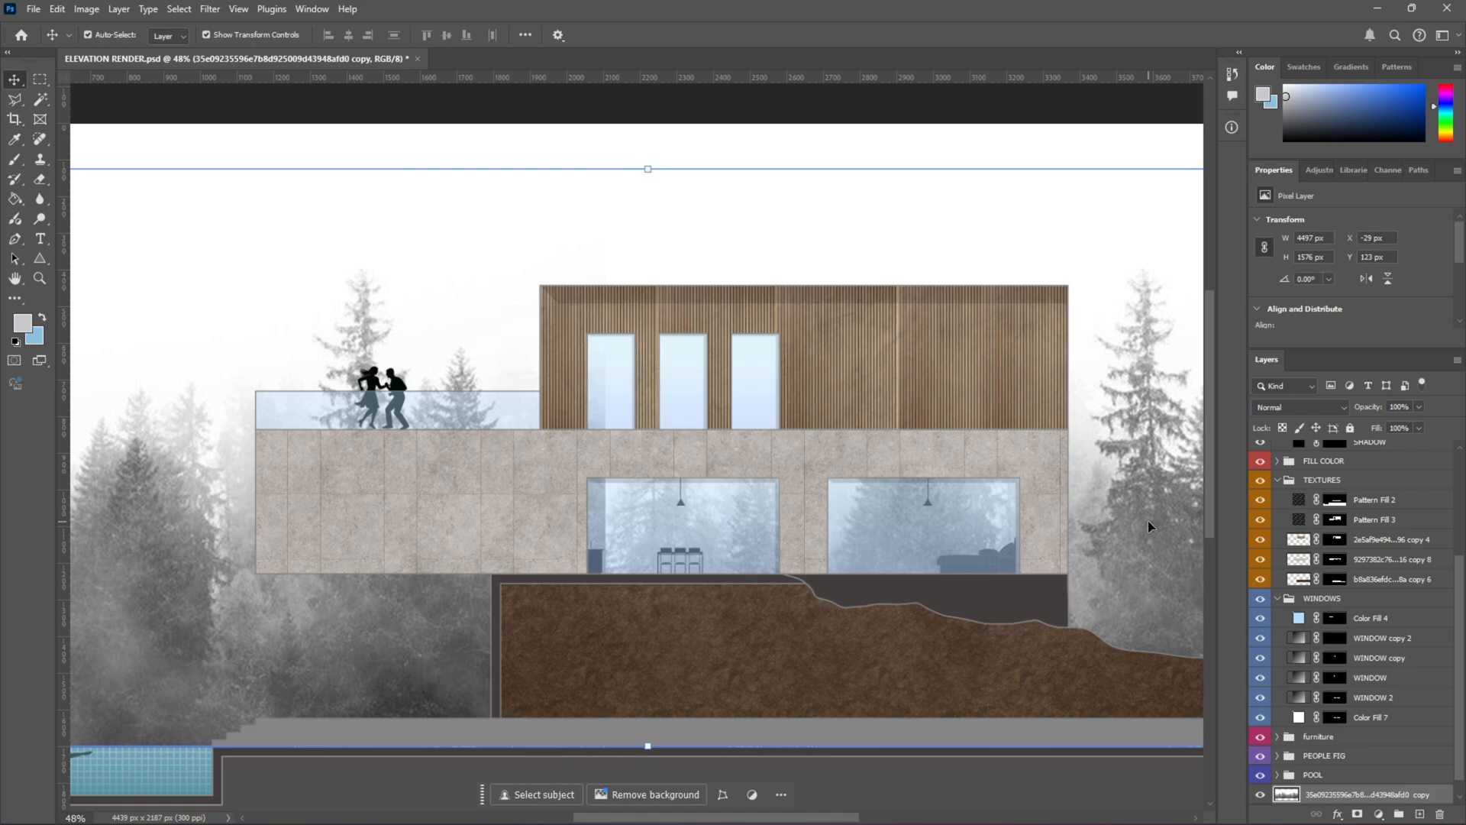
pyautogui.click(1298, 717)
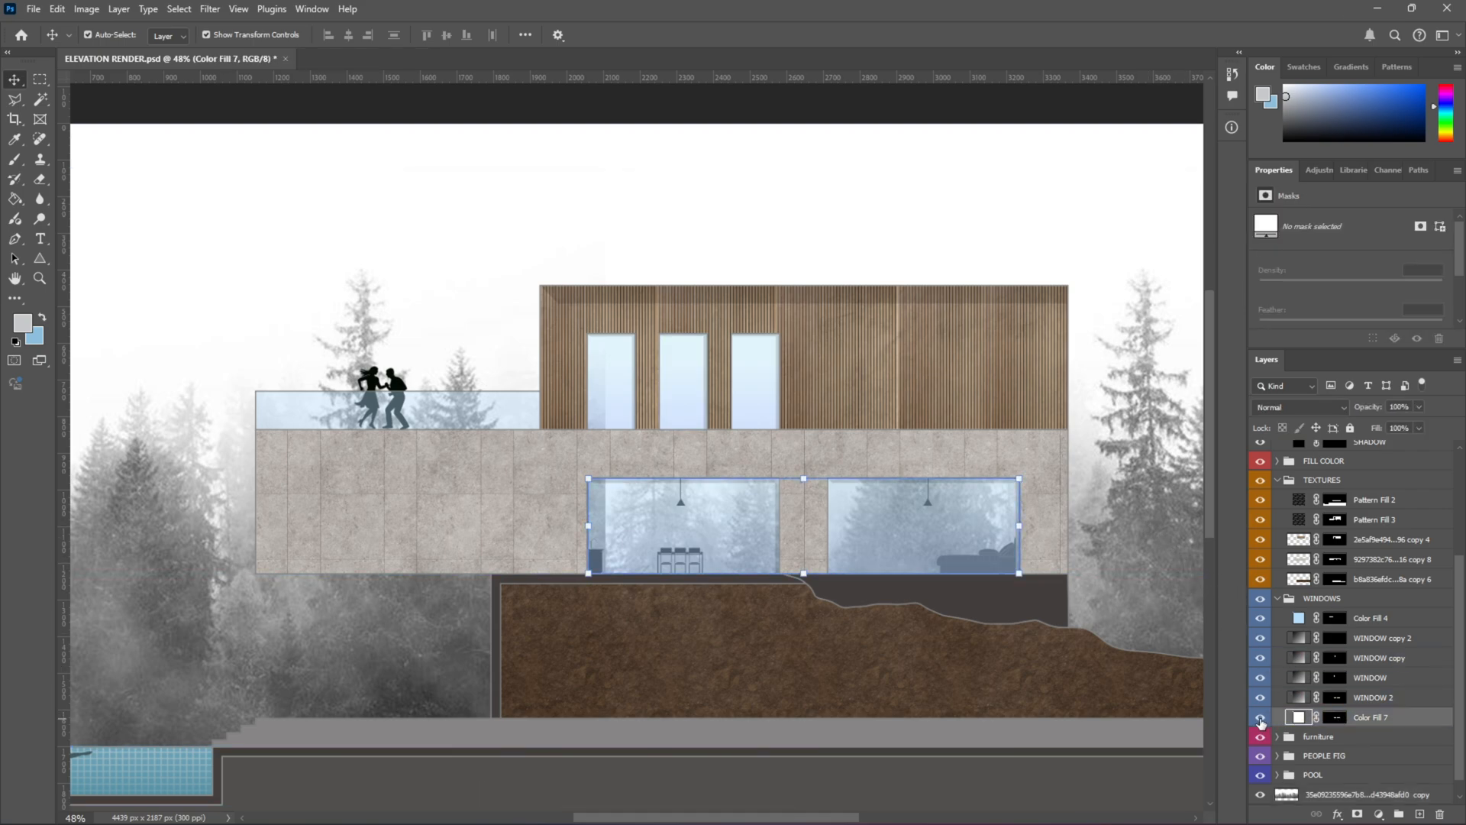
pyautogui.moveTo(1395, 717); pyautogui.dragTo(1438, 814)
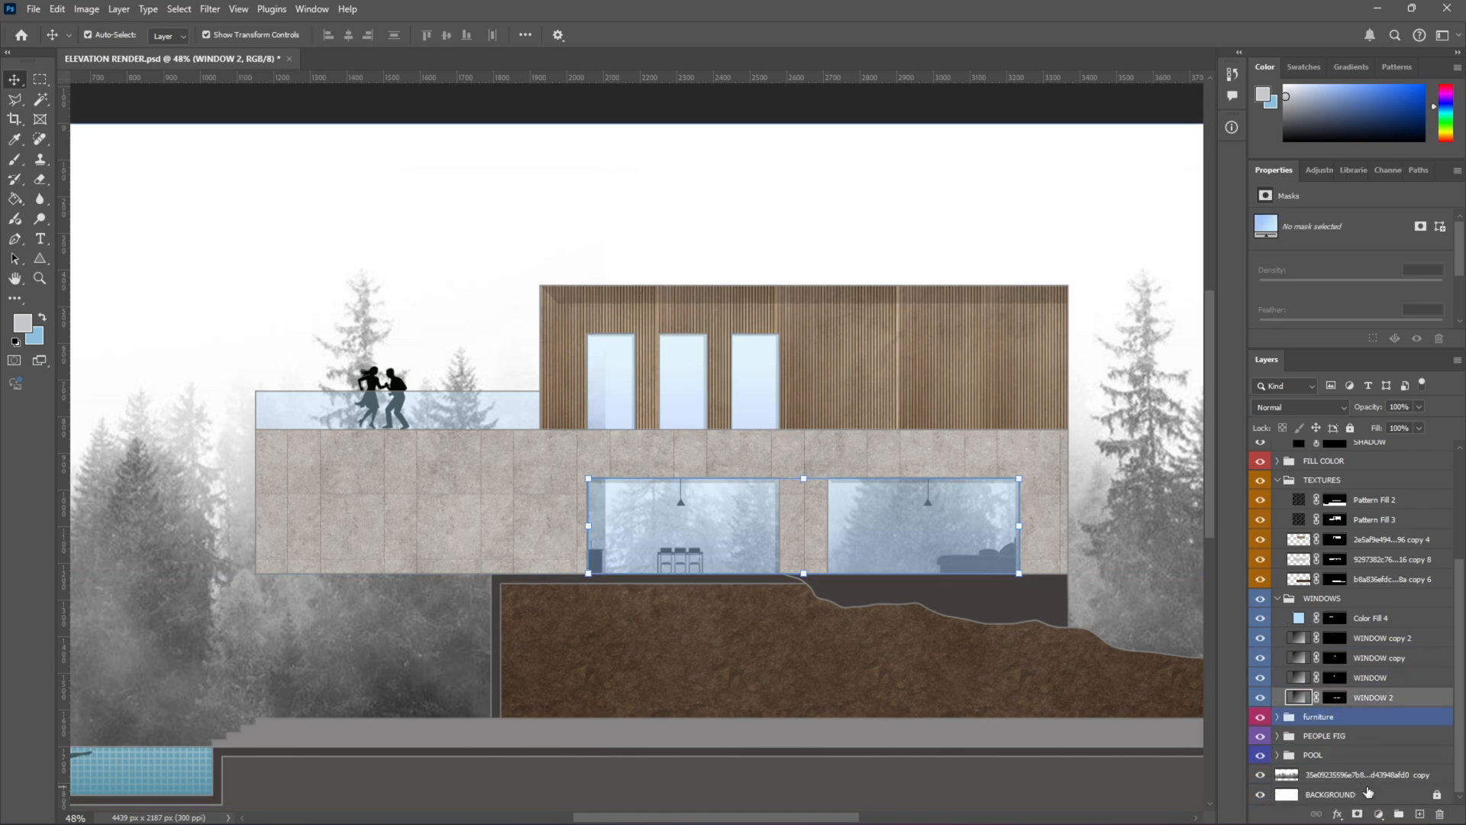
# Step: Create a new layer above WINDOW 2, set the foreground colour to white (ffffff) and fill the layer with the Paint Bucket
pyautogui.click(1420, 814)
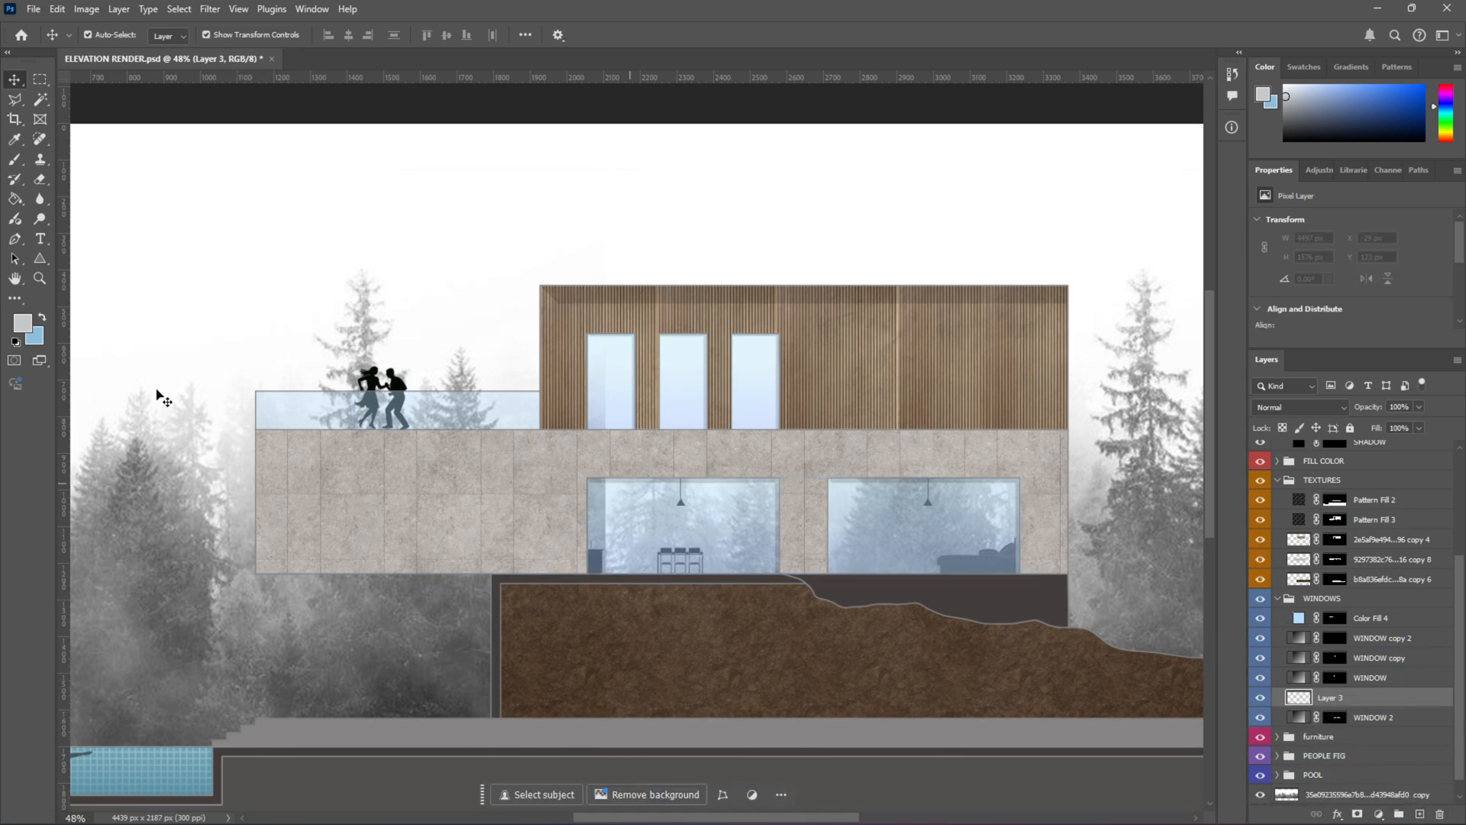
pyautogui.click(23, 322)
pyautogui.click(785, 260)
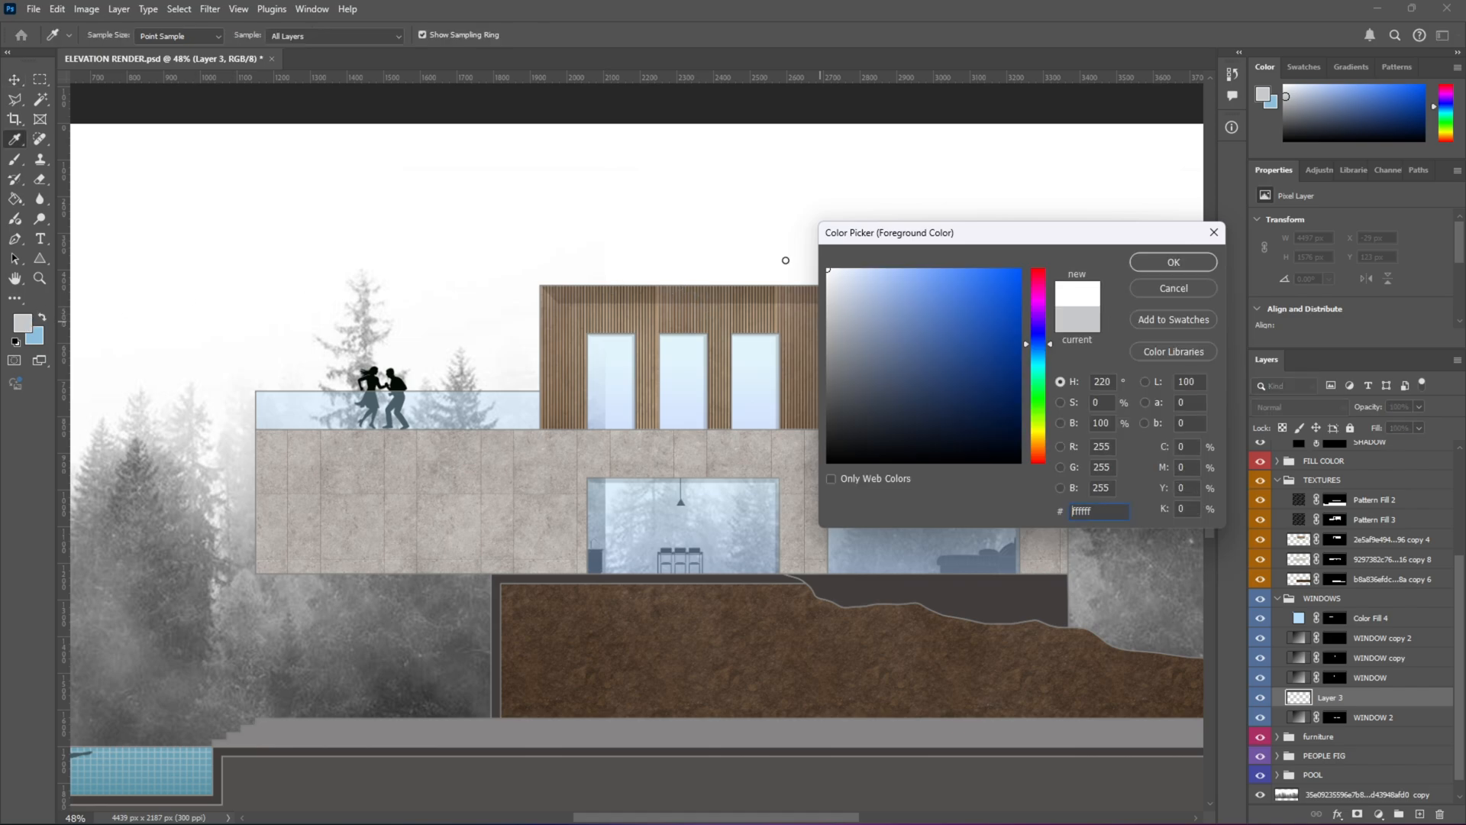
pyautogui.click(1141, 267)
pyautogui.click(15, 198)
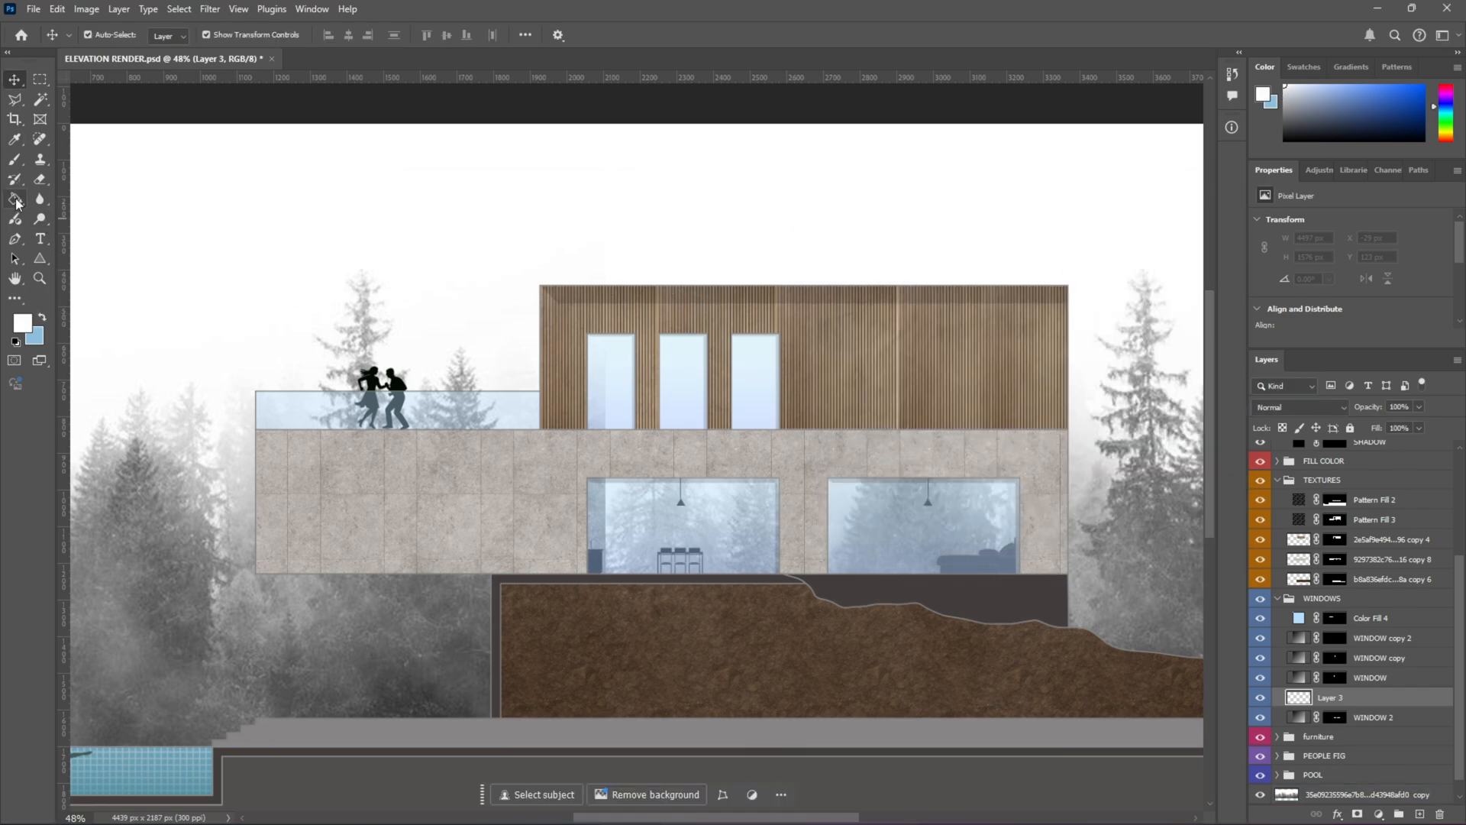
pyautogui.click(652, 502)
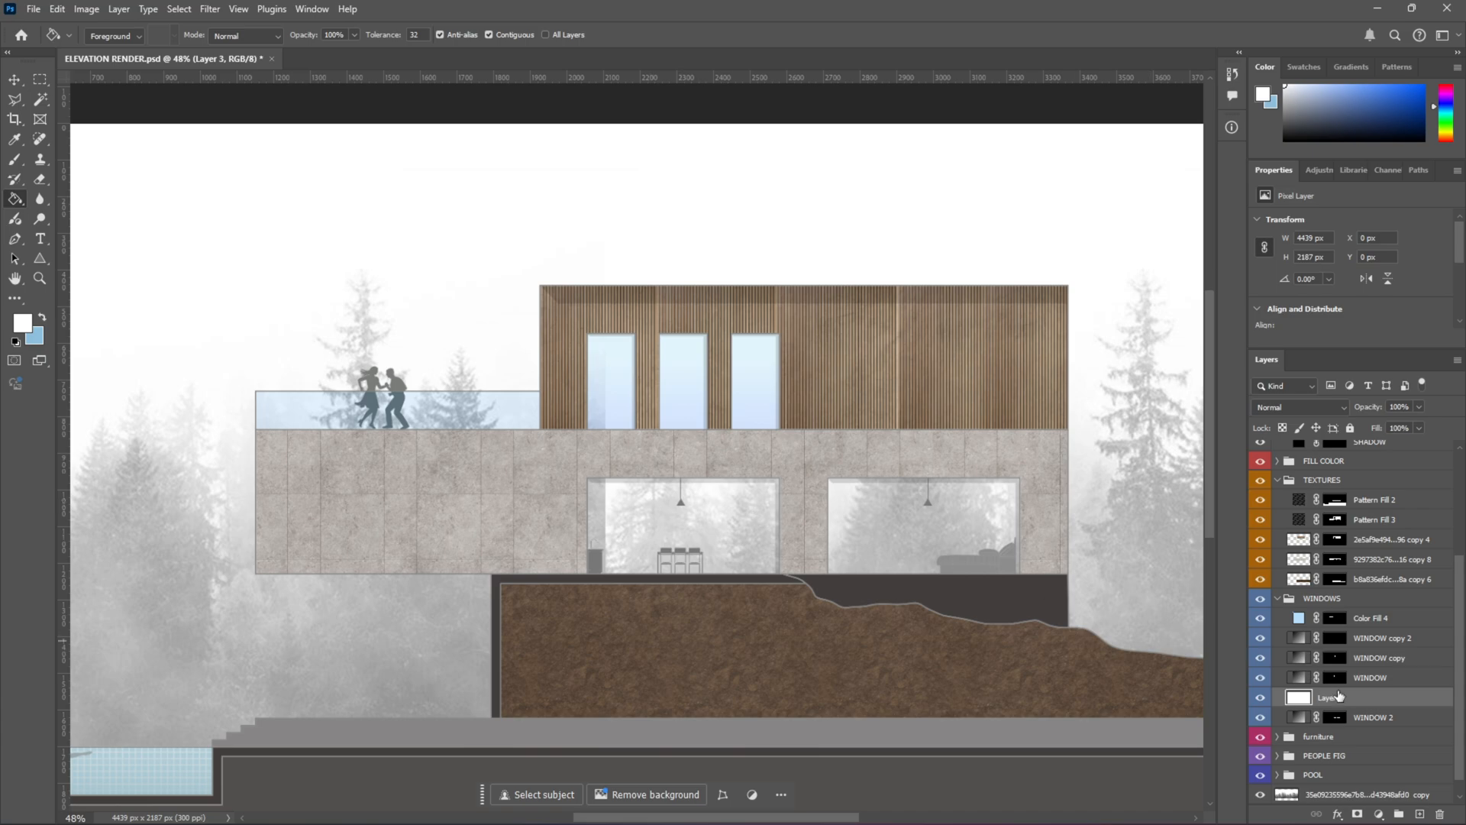
# Step: Move the white layer out of the WINDOWS group to just below it and collapse the group
pyautogui.moveTo(1344, 701); pyautogui.dragTo(1306, 719)
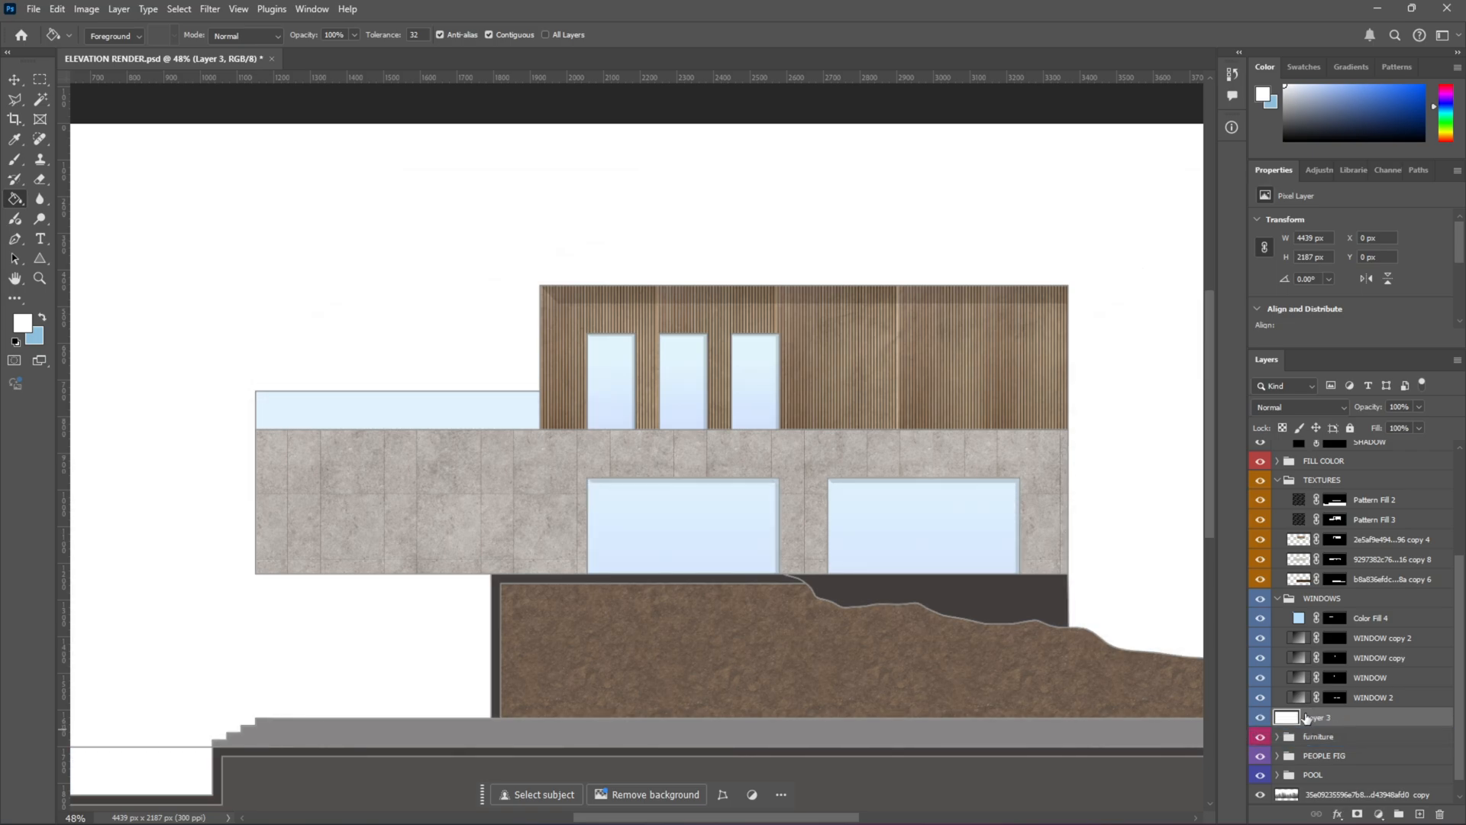
pyautogui.click(1277, 598)
pyautogui.scroll(-3, 932, 524)
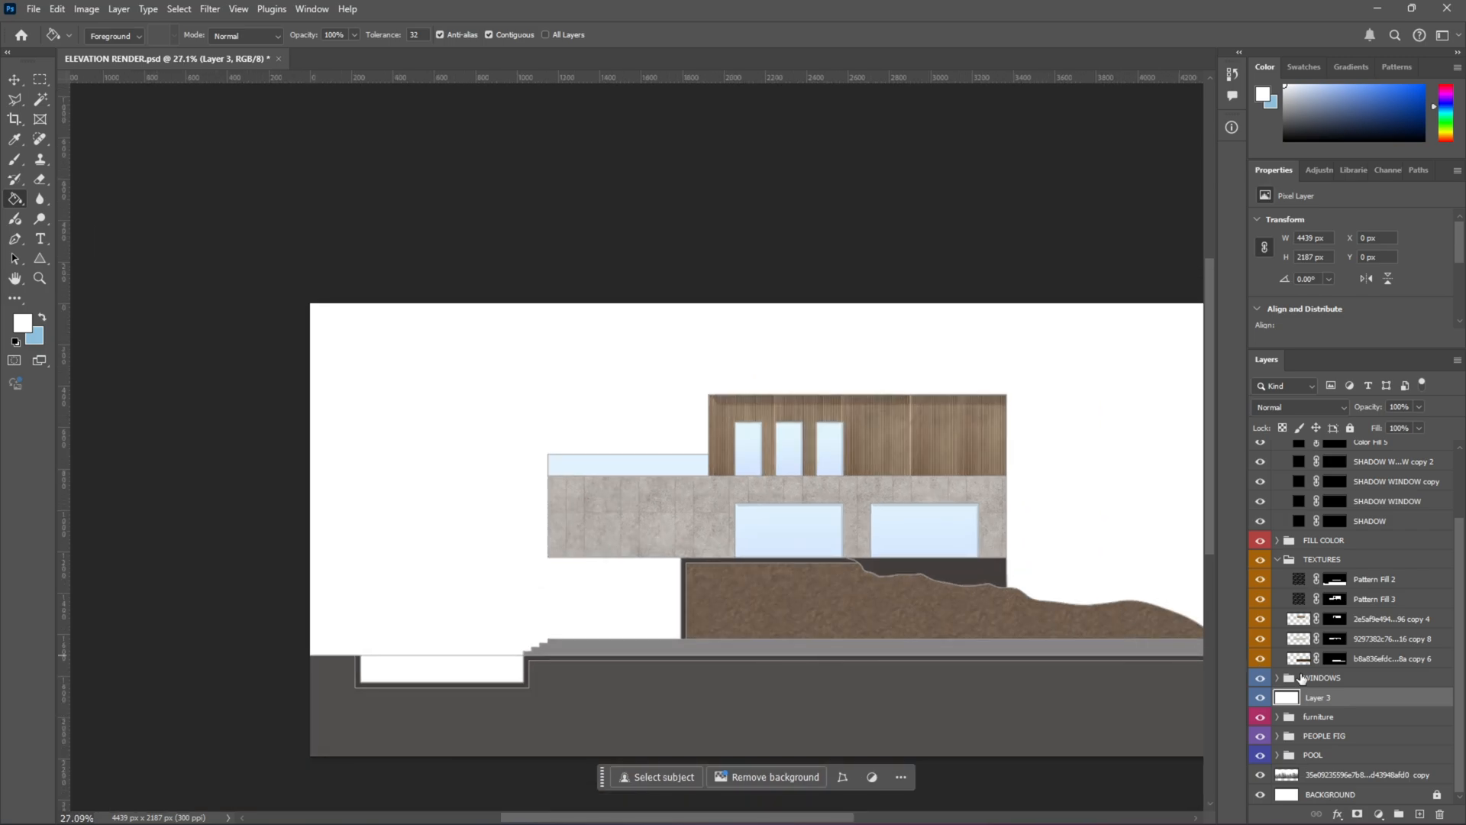
# Step: Load the WINDOW 2 mask as a selection and use it to add a layer mask to the white Layer 3
pyautogui.click(1275, 683)
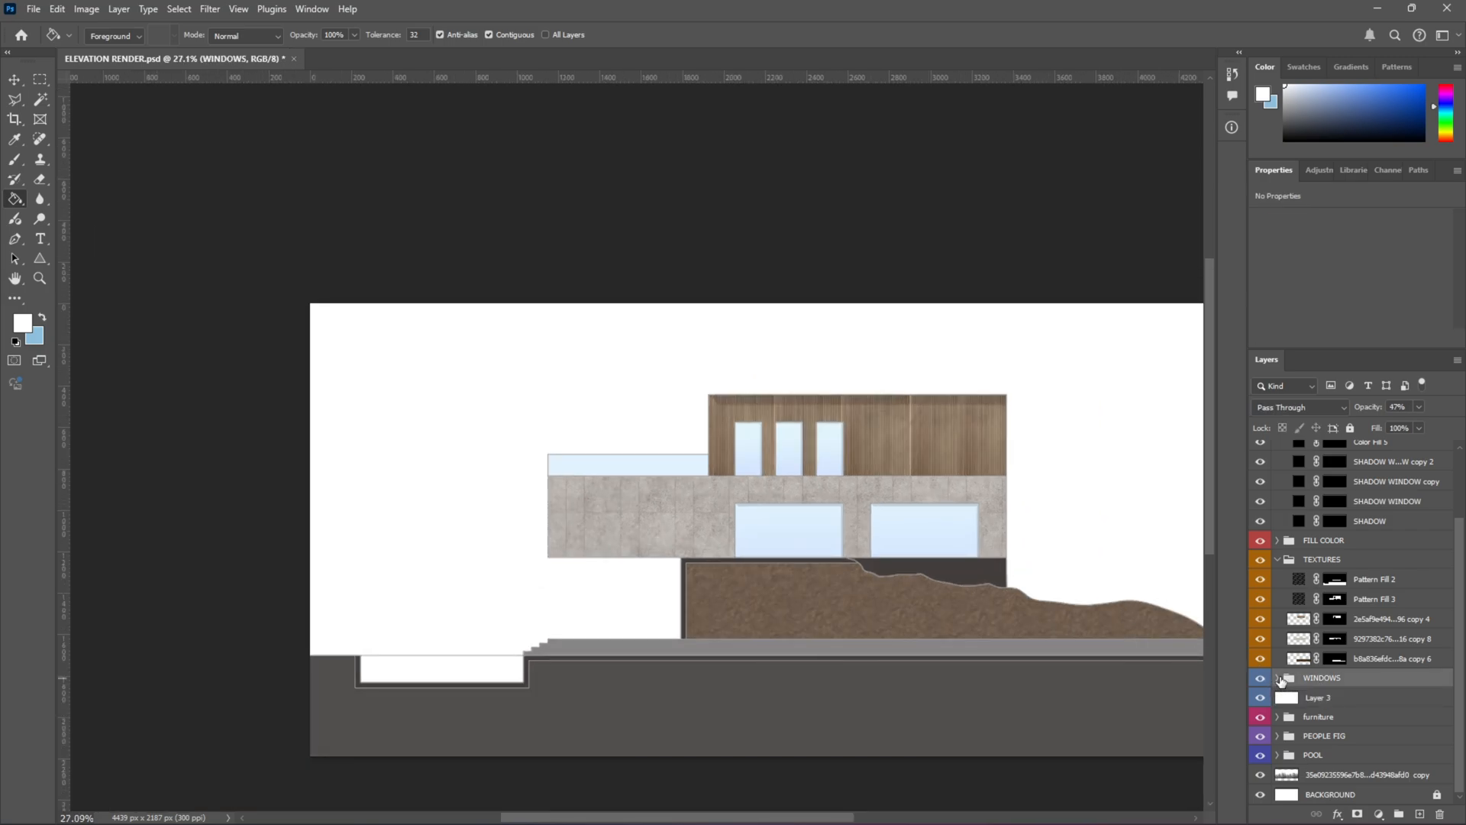
pyautogui.click(1277, 678)
pyautogui.click(1258, 738)
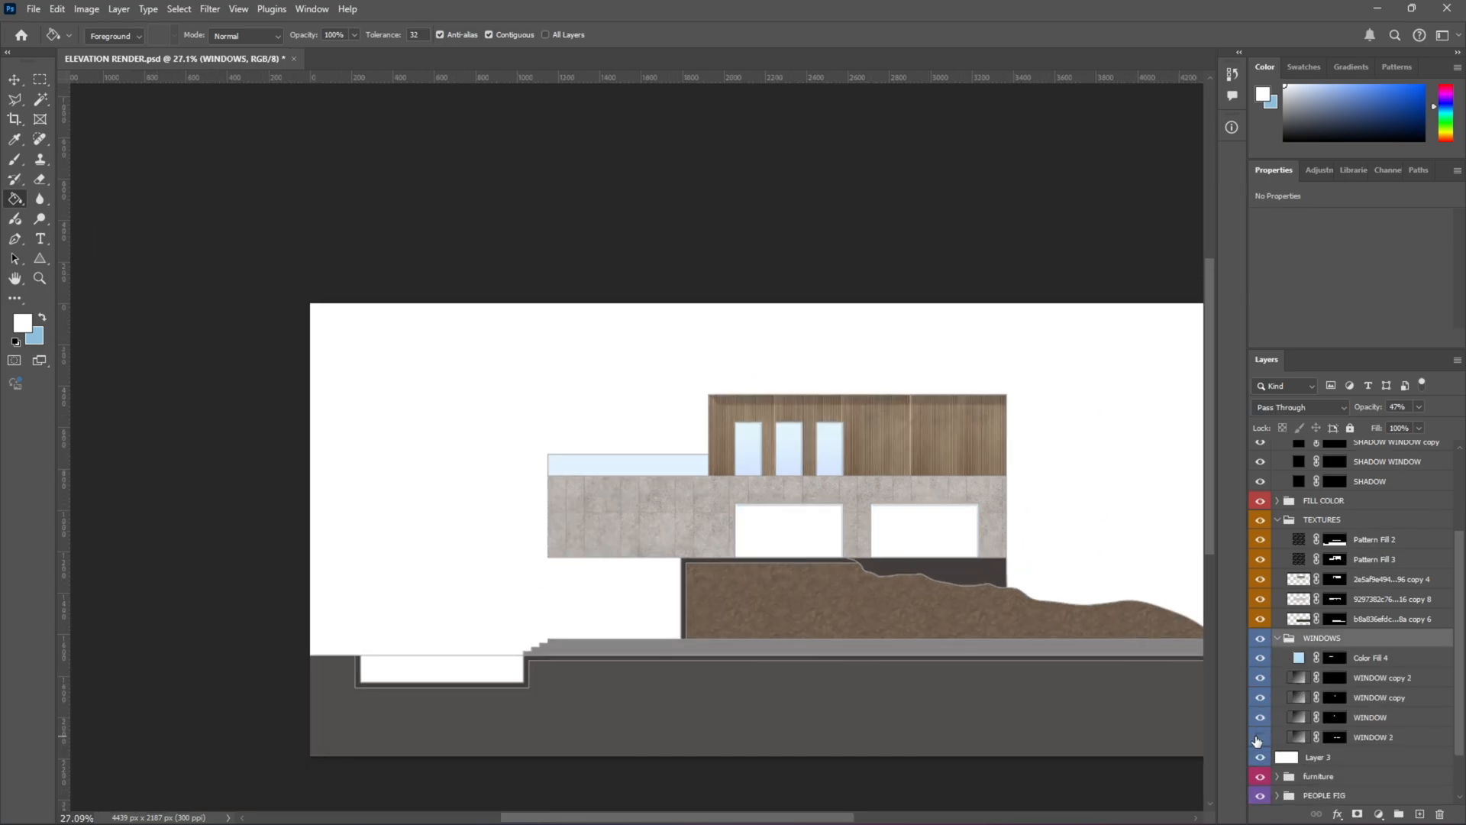
pyautogui.click(1258, 739)
pyautogui.keyDown('ctrl'); pyautogui.click(1333, 738); pyautogui.keyUp('ctrl')
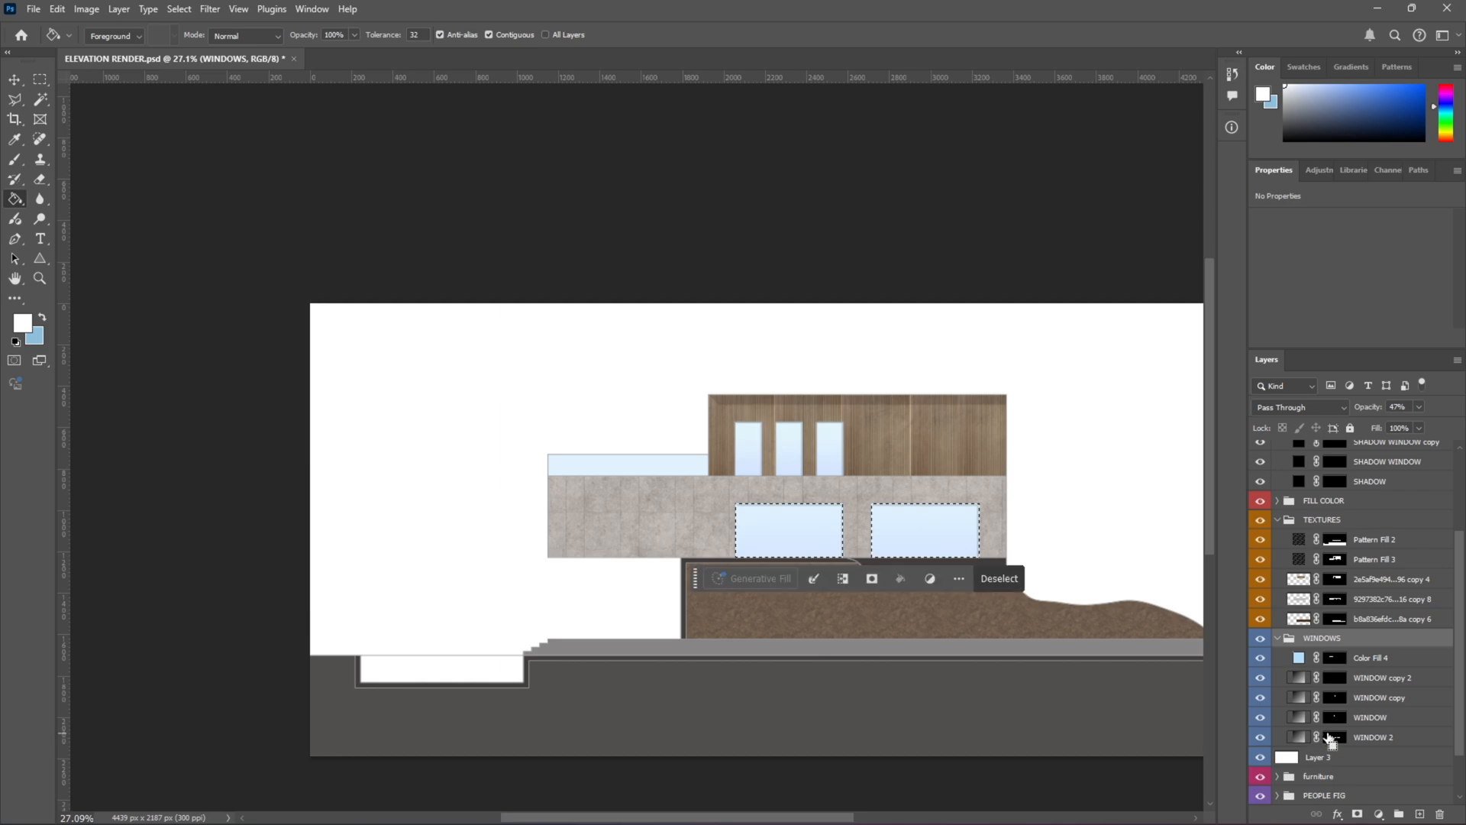
pyautogui.click(1278, 639)
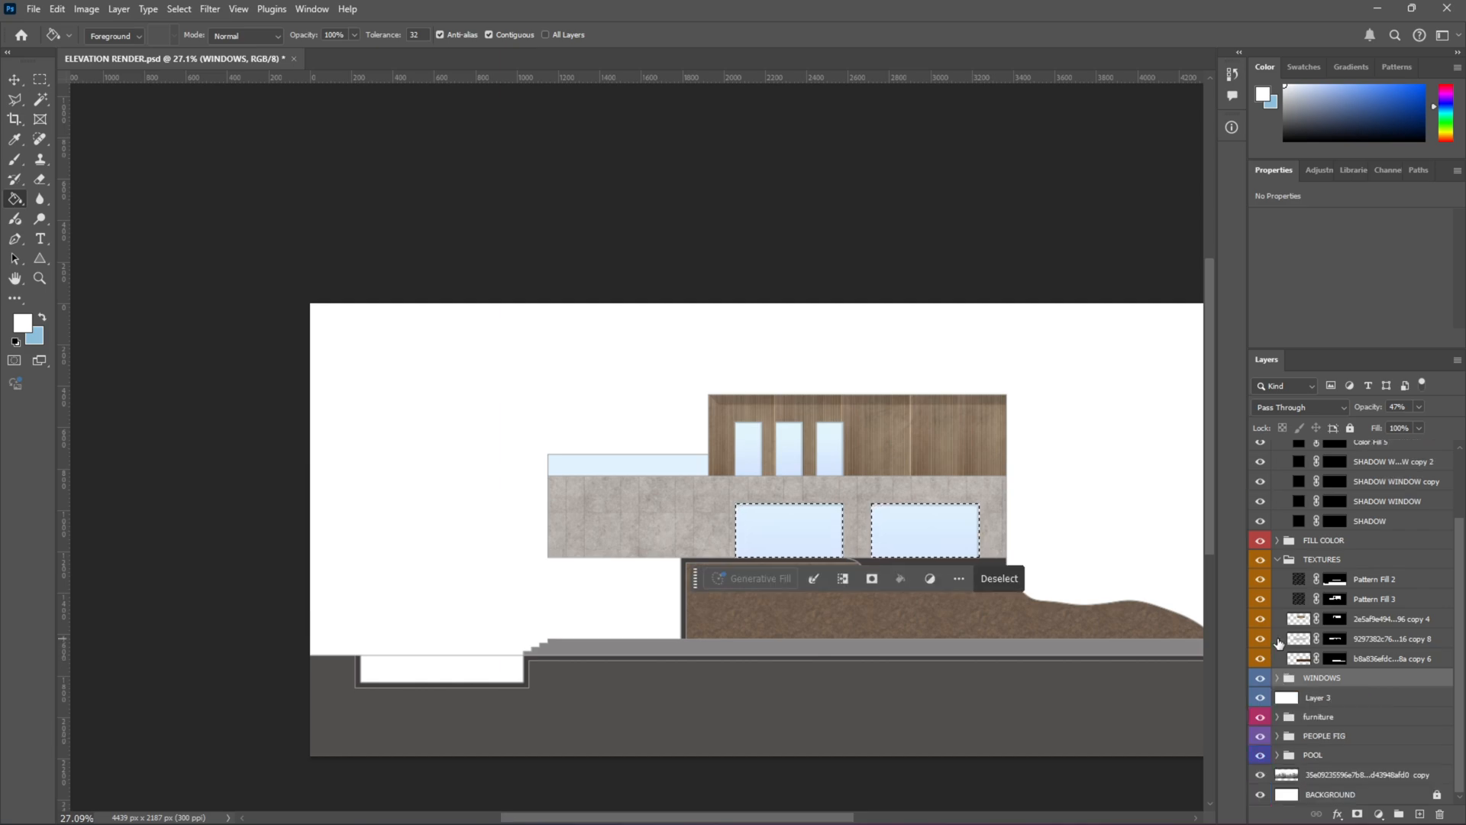
pyautogui.click(1313, 697)
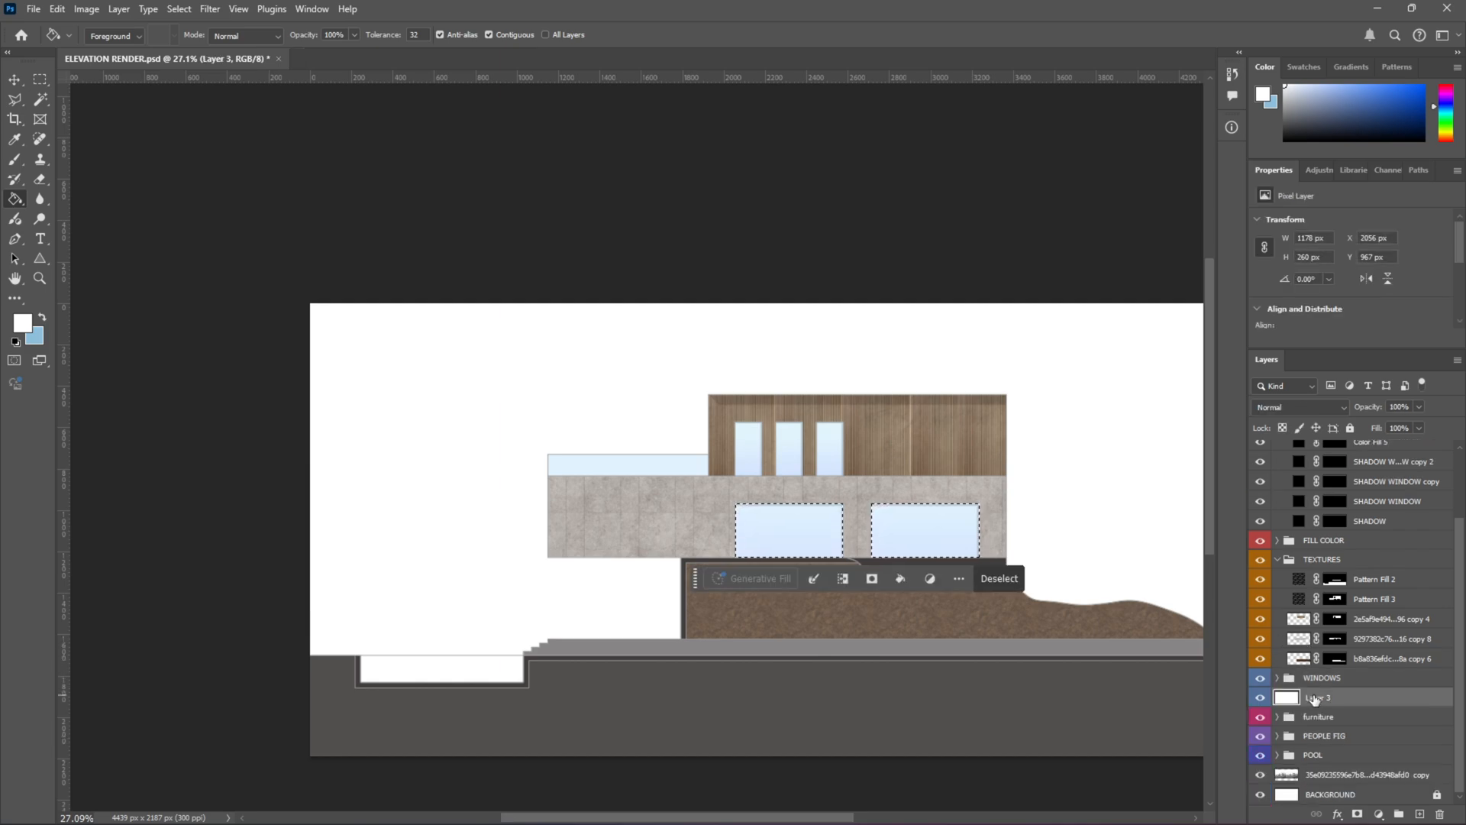
pyautogui.click(1358, 814)
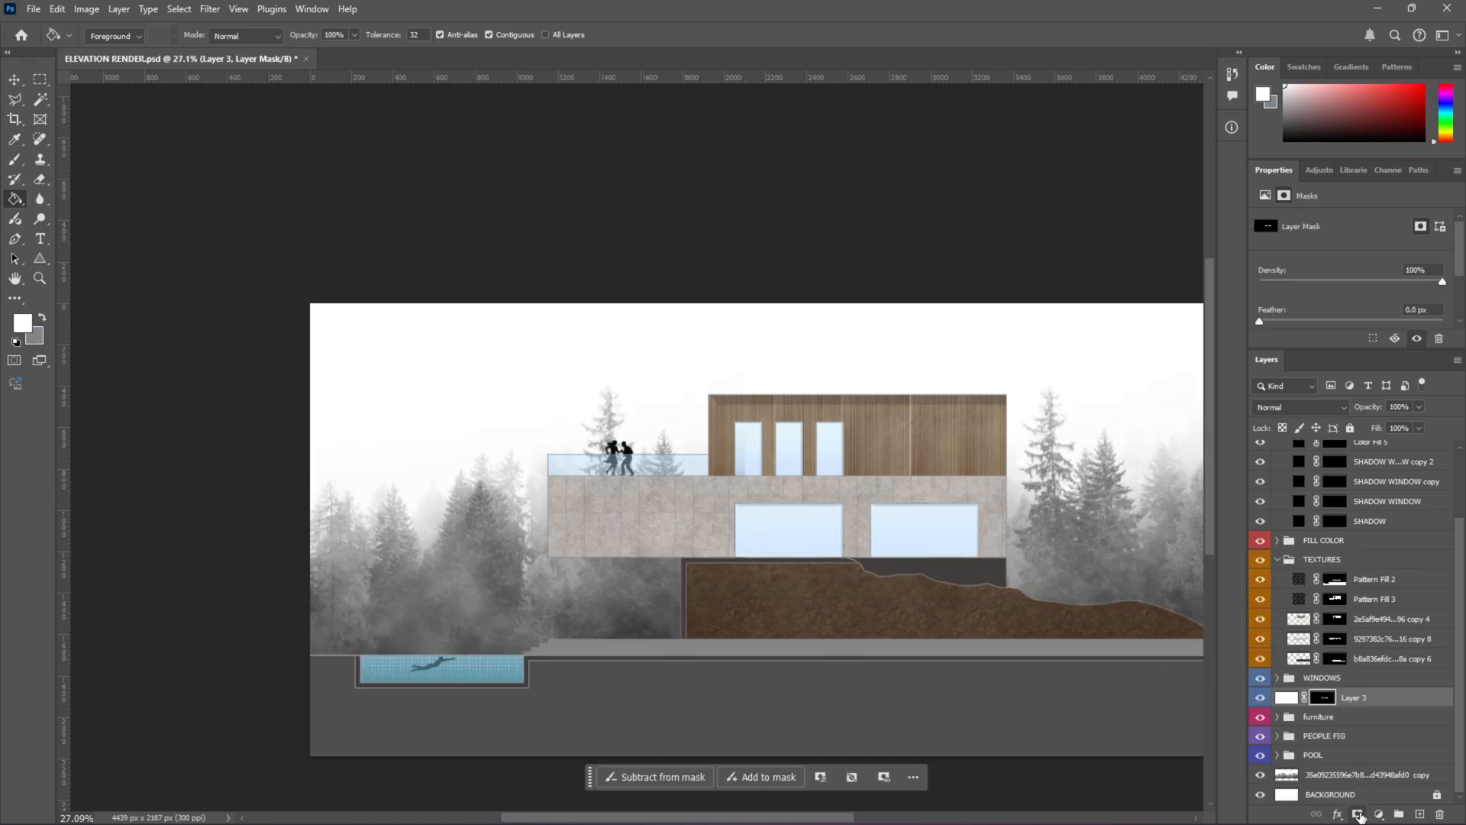
# Step: Move the masked white Layer 3 directly below the furniture group
pyautogui.scroll(4, 900, 540)
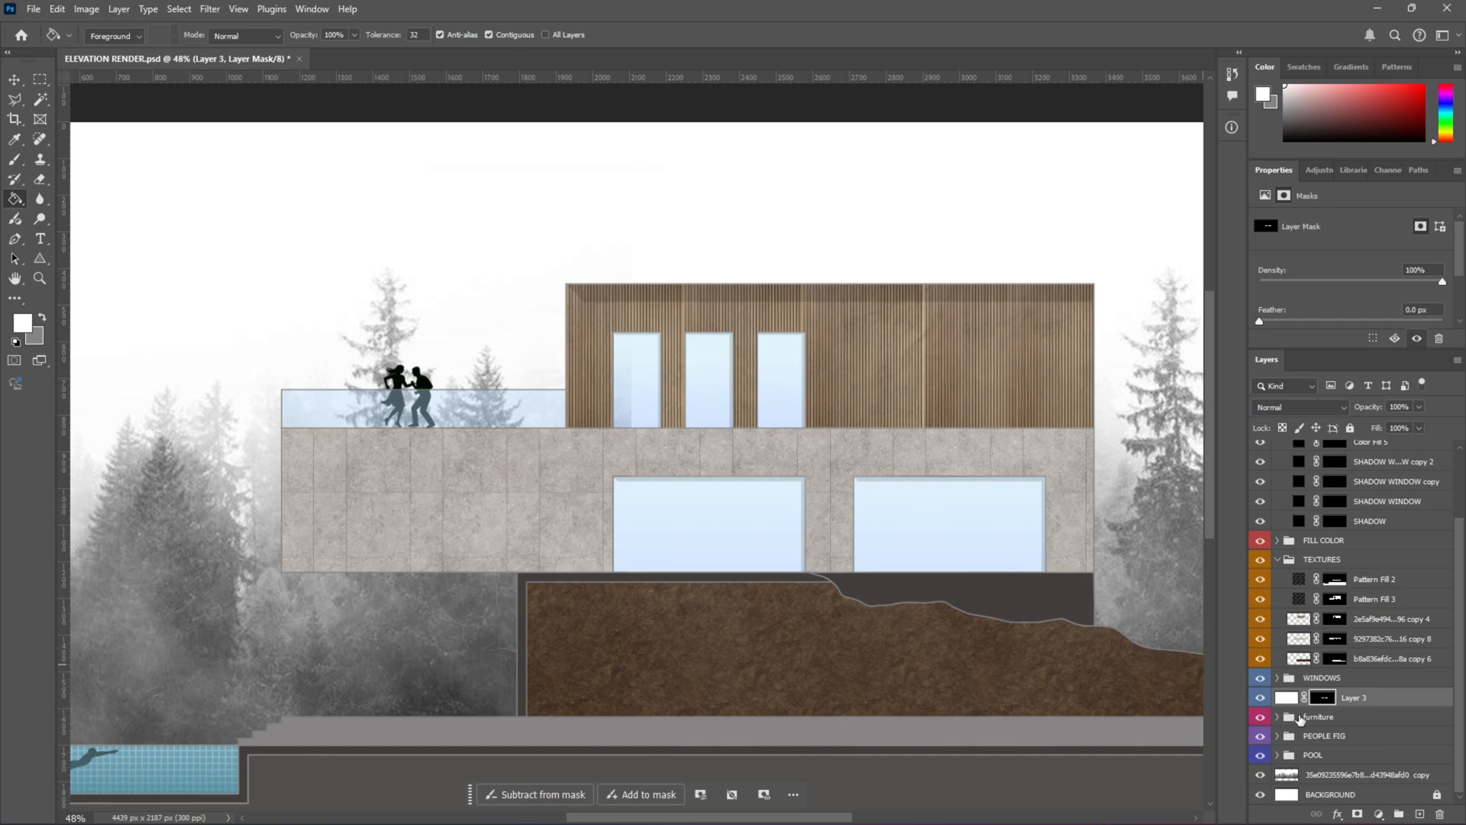
pyautogui.click(1300, 718)
pyautogui.moveTo(1358, 700); pyautogui.dragTo(1344, 727)
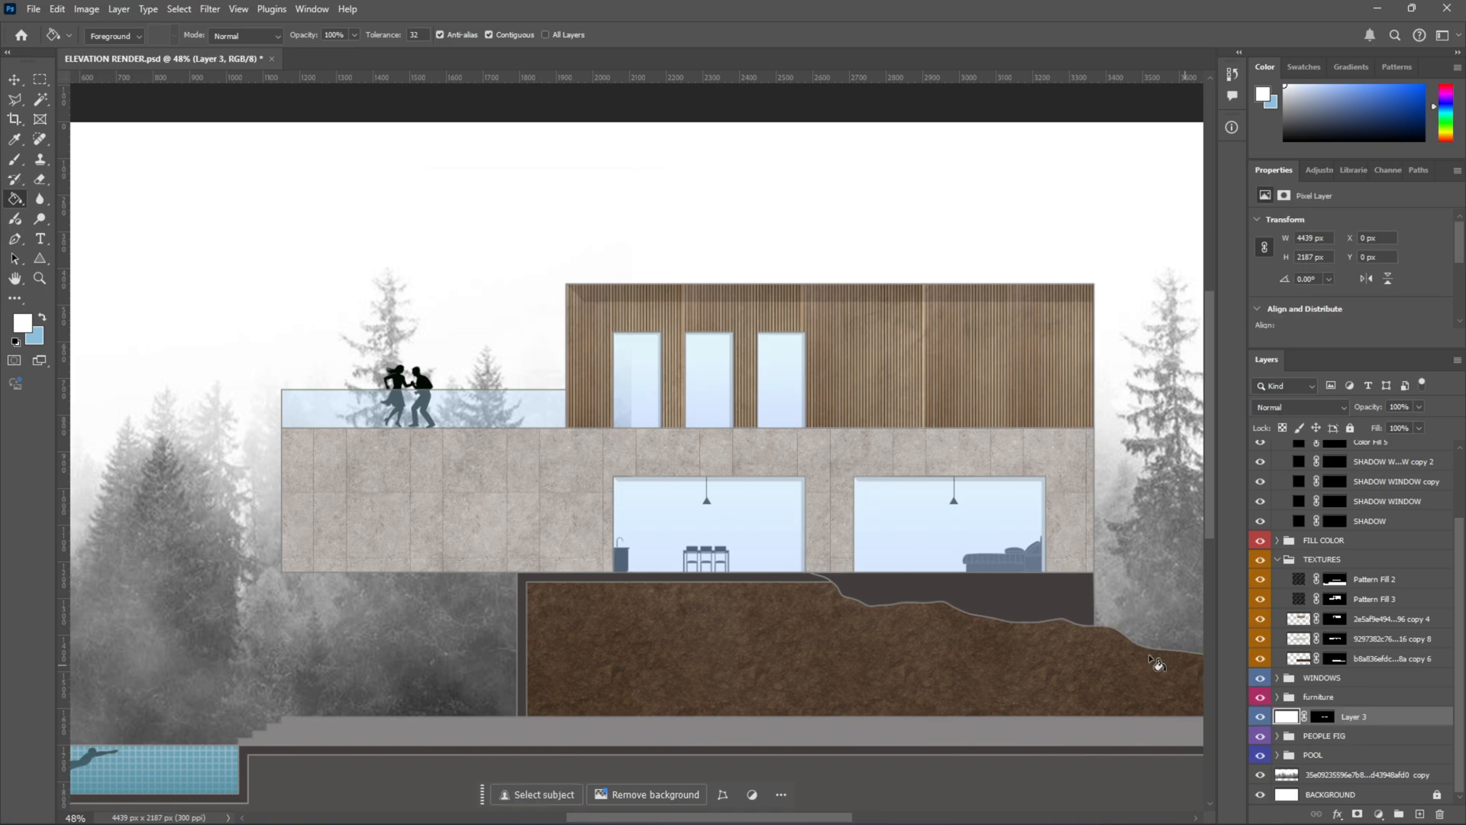
# Step: Clear the layer selection and examine the furniture silhouettes behind the ground-floor windows up close
pyautogui.scroll(-3, 909, 554)
pyautogui.click(14, 79)
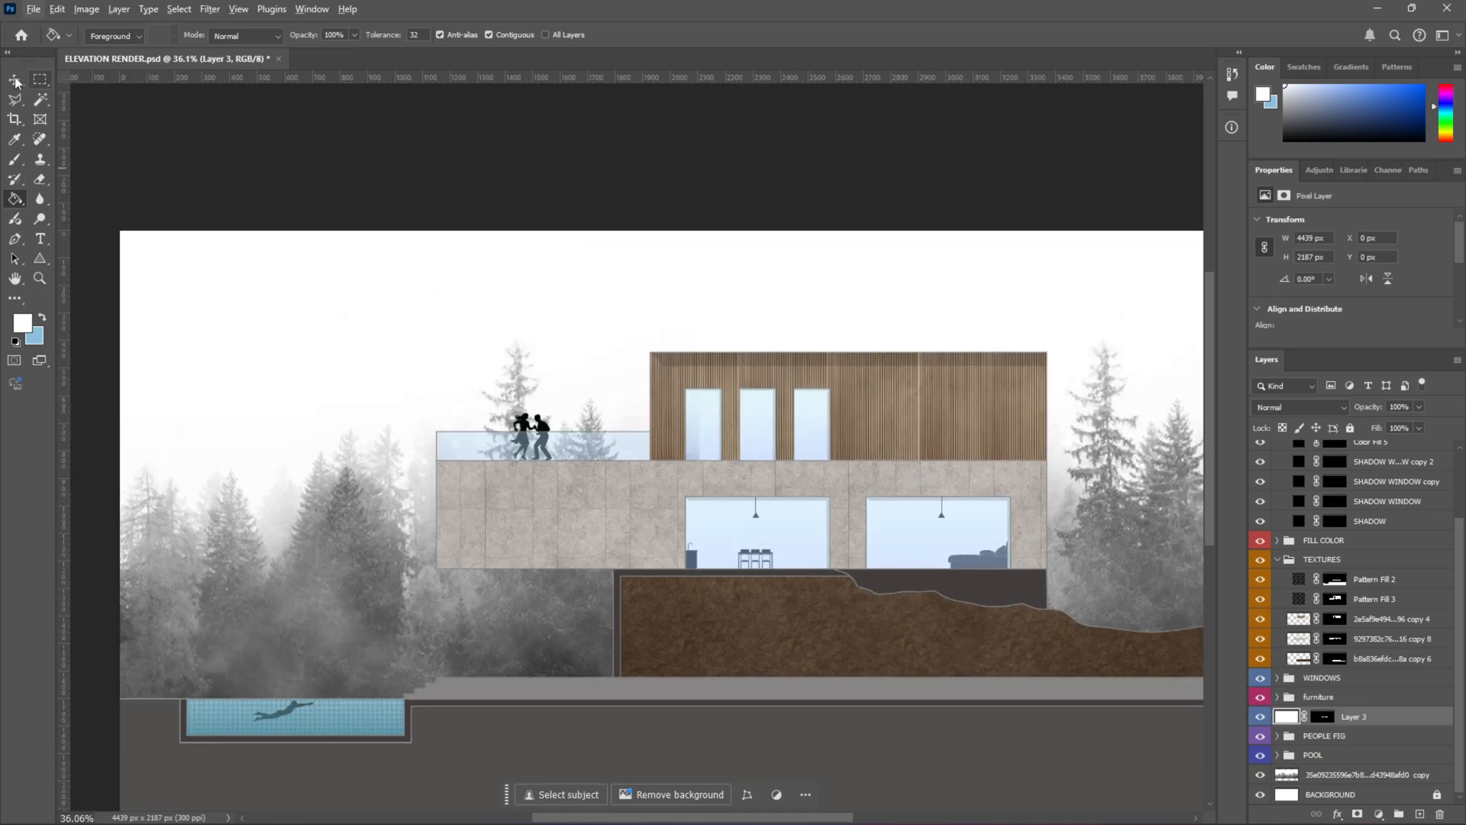
pyautogui.click(203, 135)
pyautogui.scroll(-2, 654, 479)
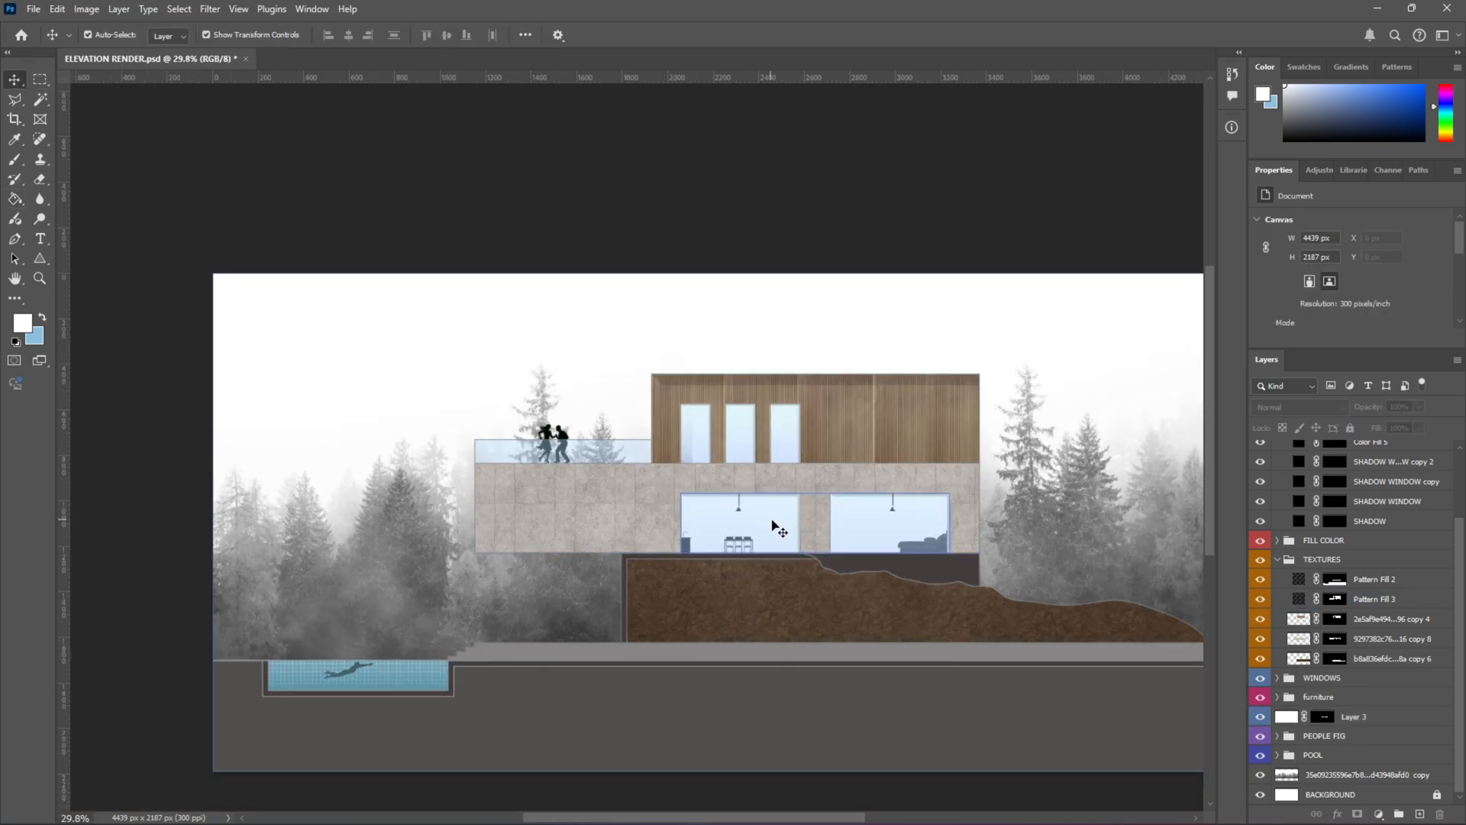
pyautogui.scroll(4, 774, 534)
pyautogui.scroll(2, 695, 531)
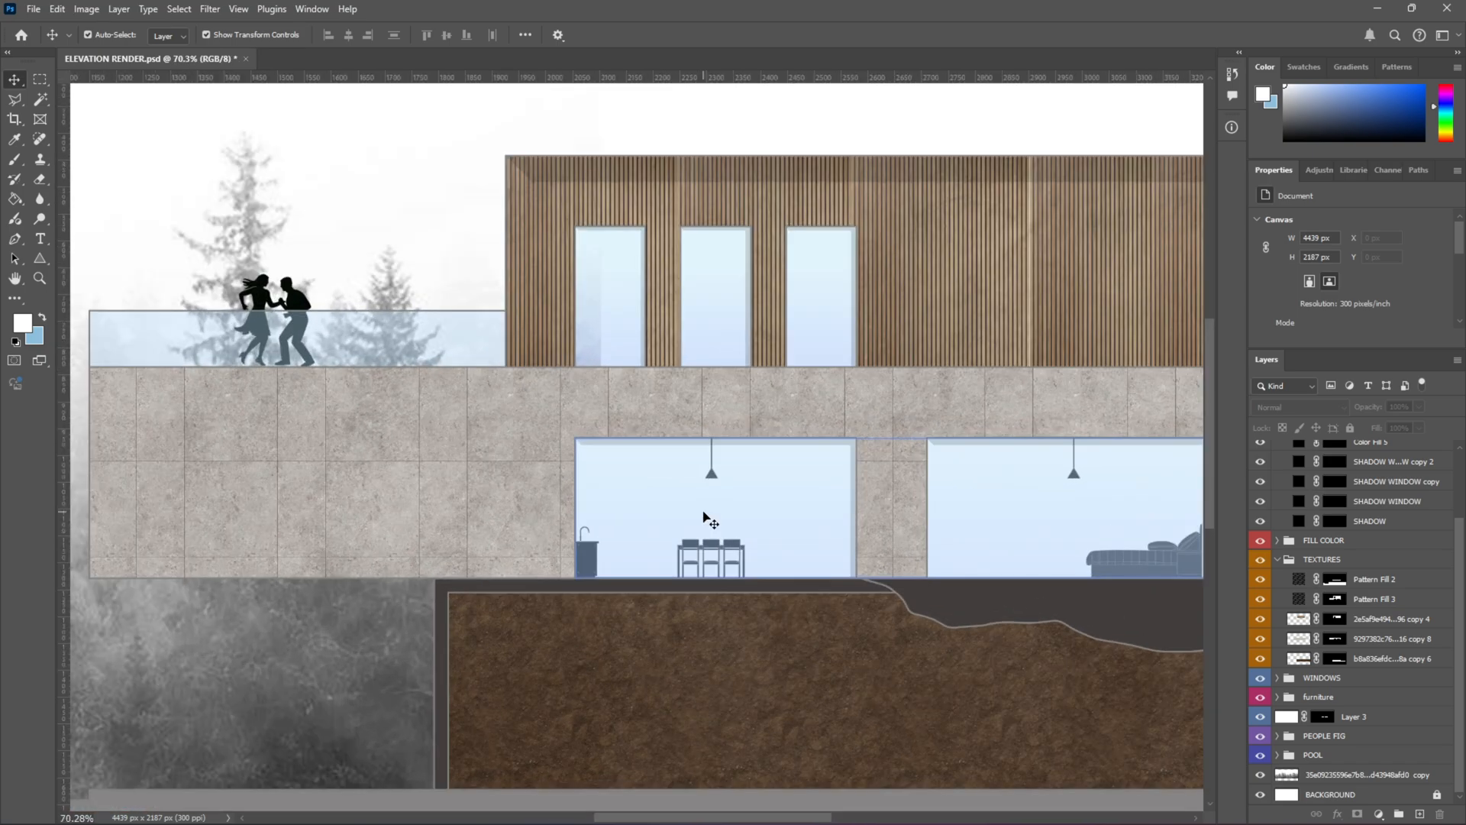
pyautogui.scroll(2, 676, 547)
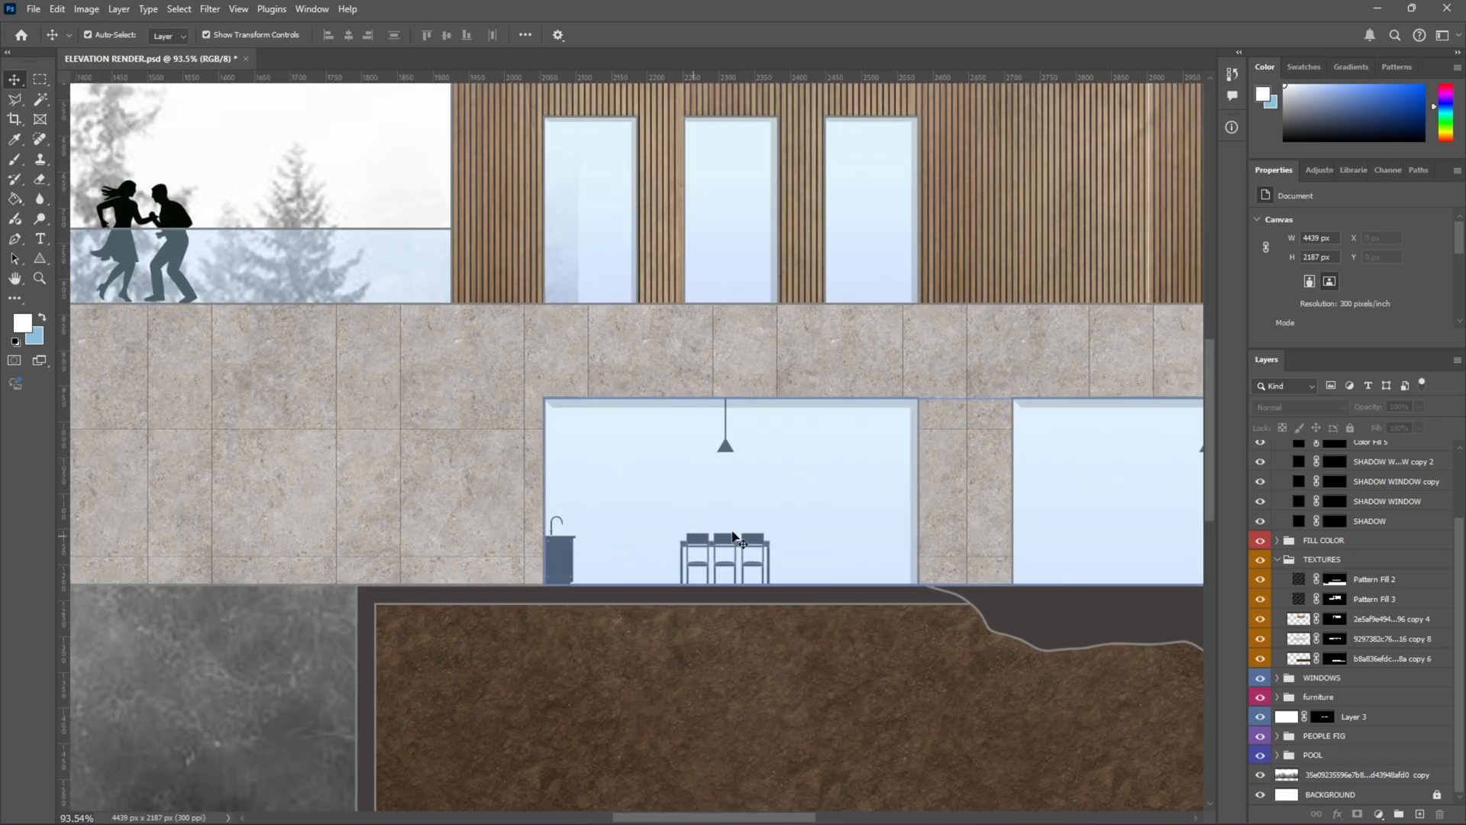
# Step: Set the WINDOWS group's opacity to 75% and check the glass against the whole elevation
pyautogui.click(725, 490)
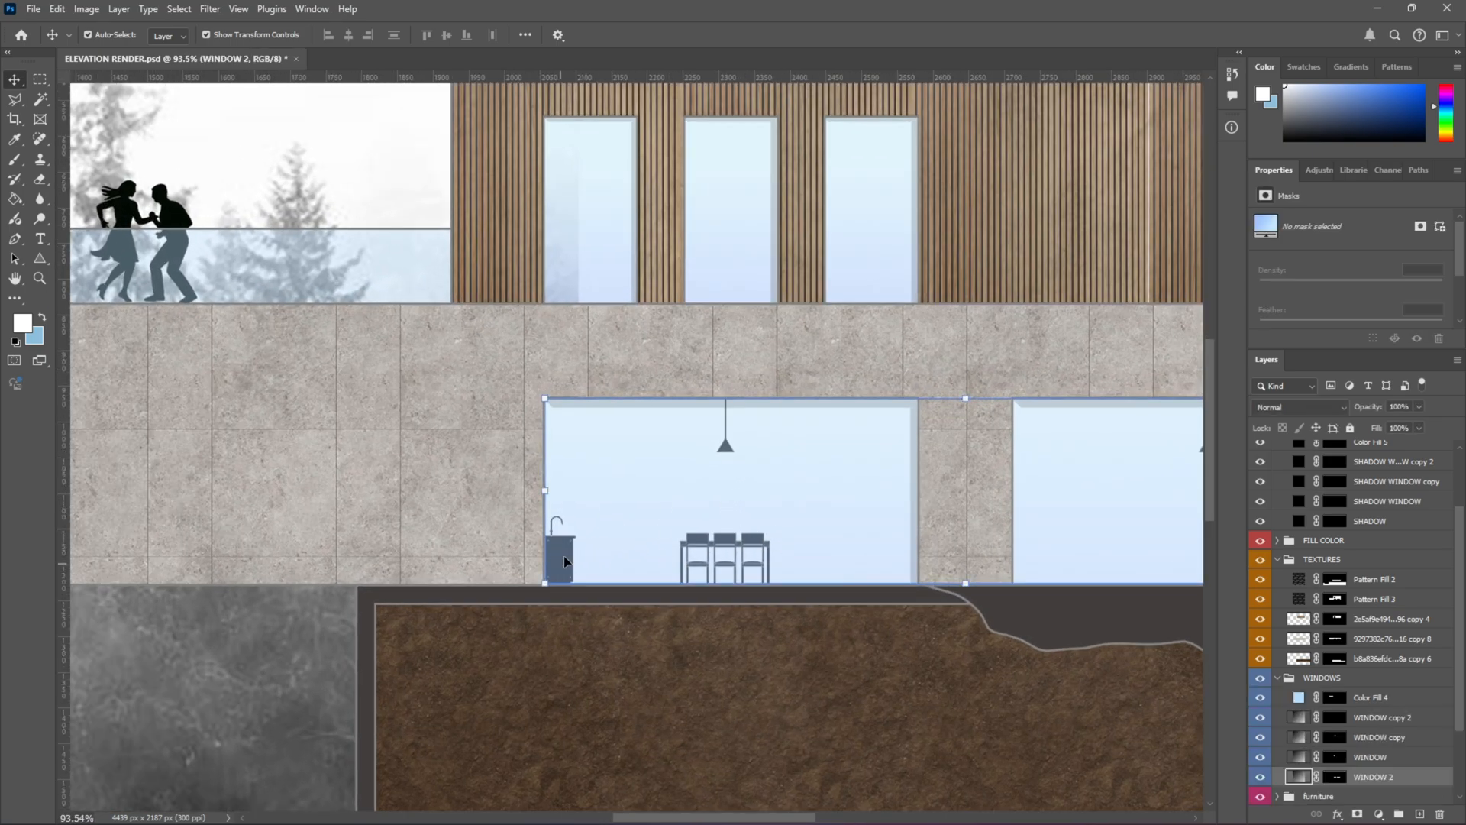
pyautogui.scroll(-4, 579, 514)
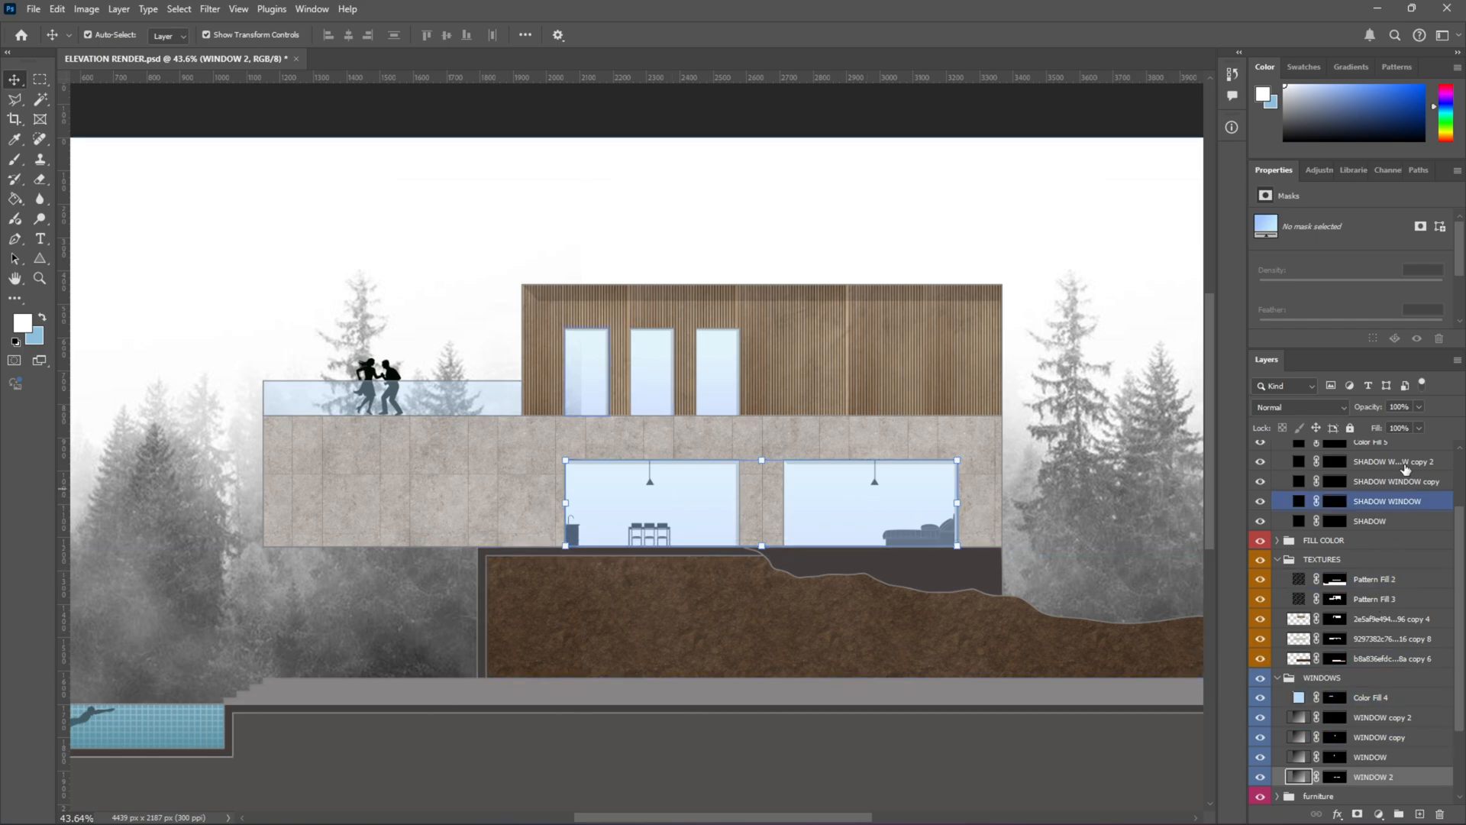
pyautogui.click(1344, 678)
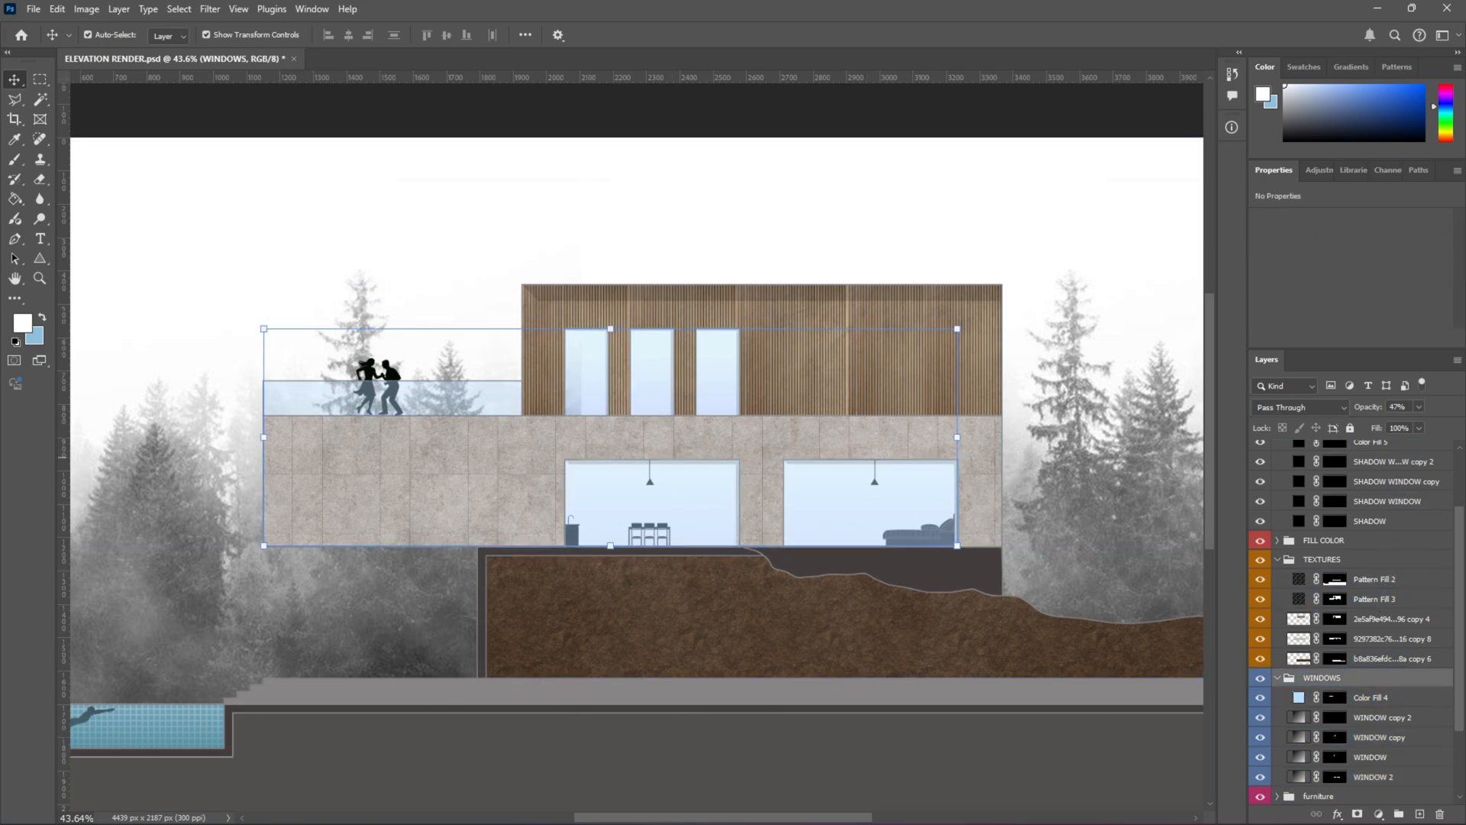
pyautogui.click(1417, 410)
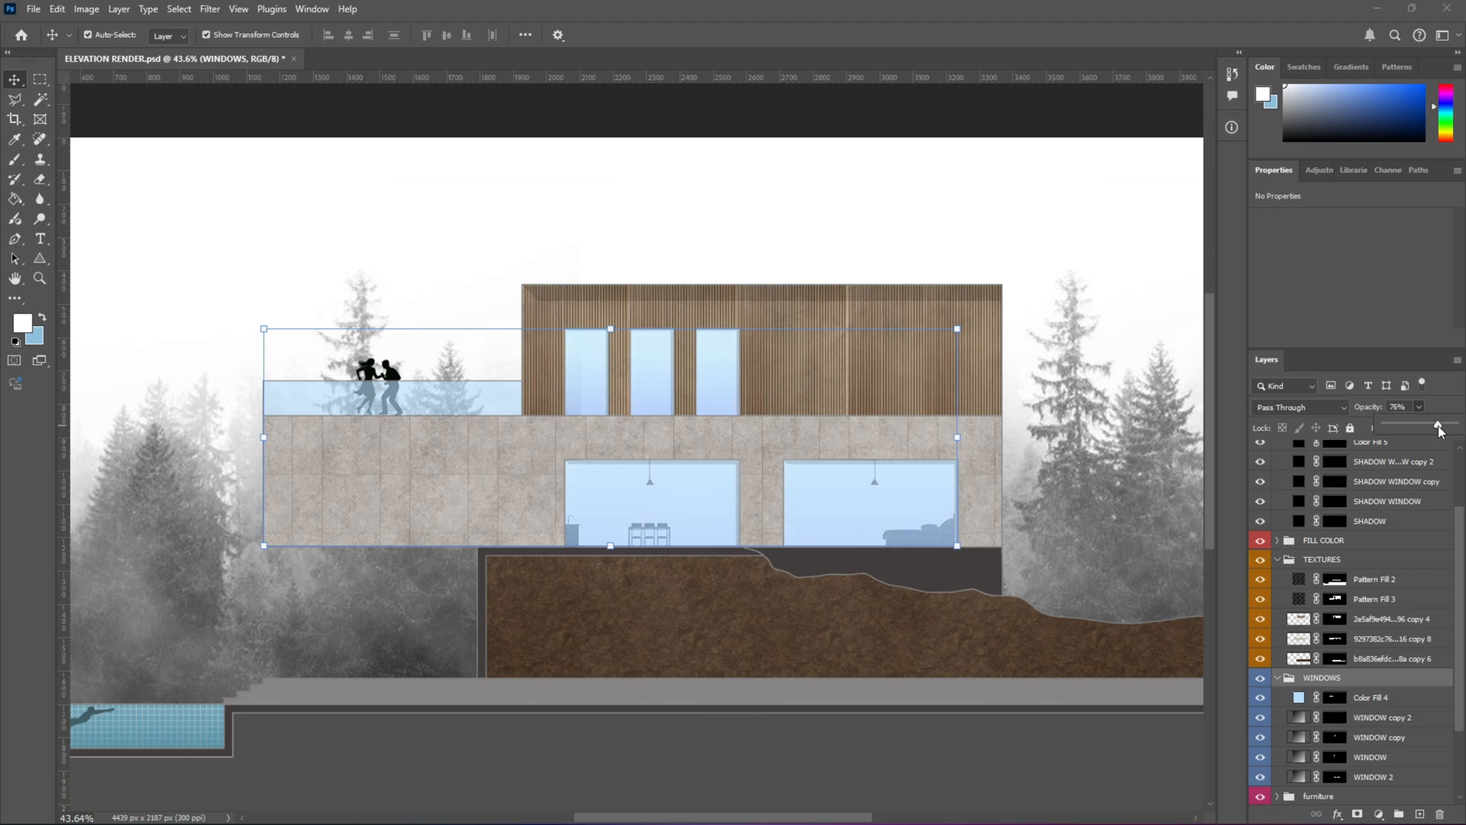
pyautogui.scroll(-5, 666, 442)
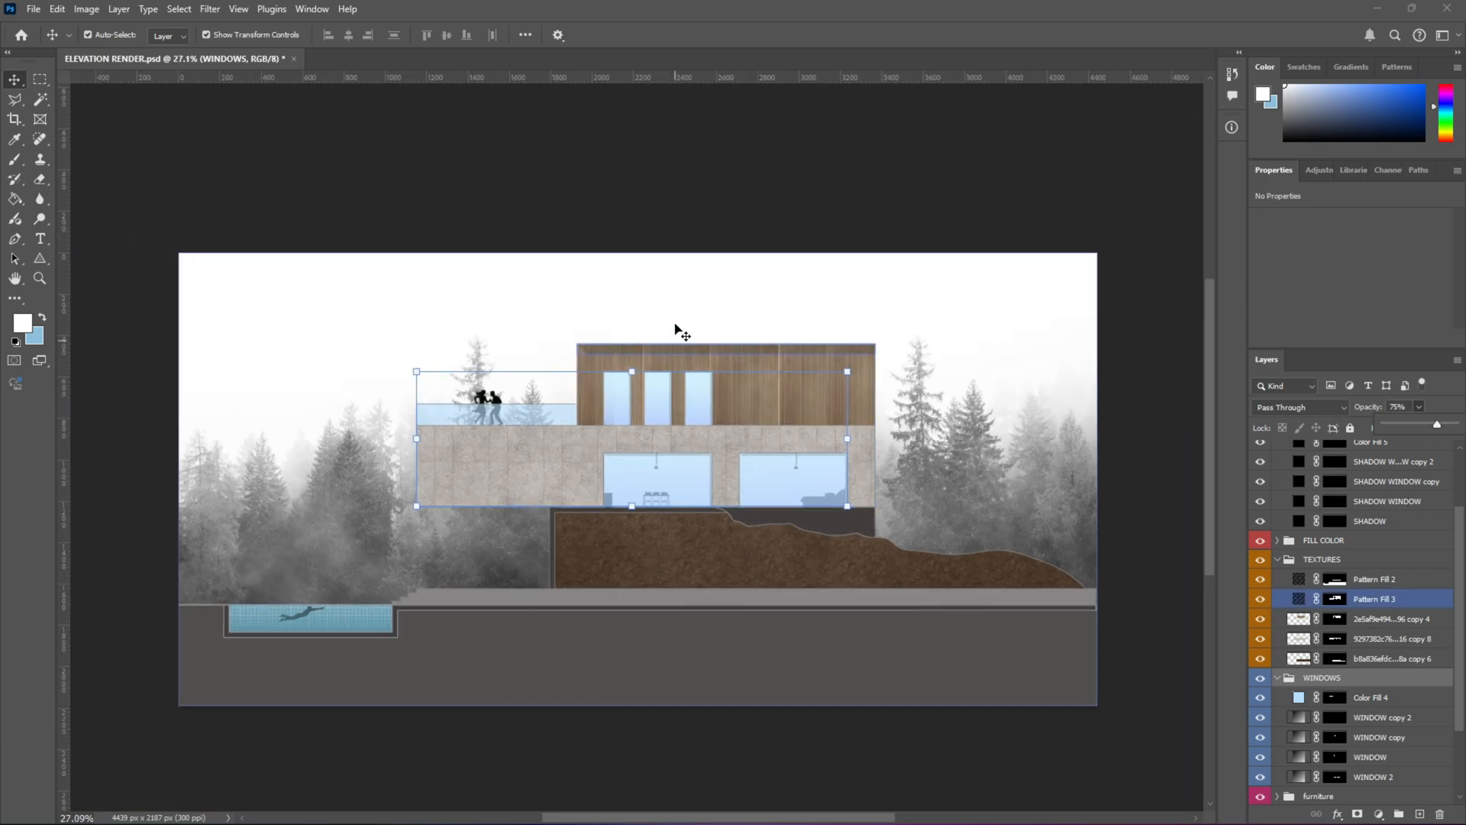
pyautogui.click(664, 191)
pyautogui.click(720, 457)
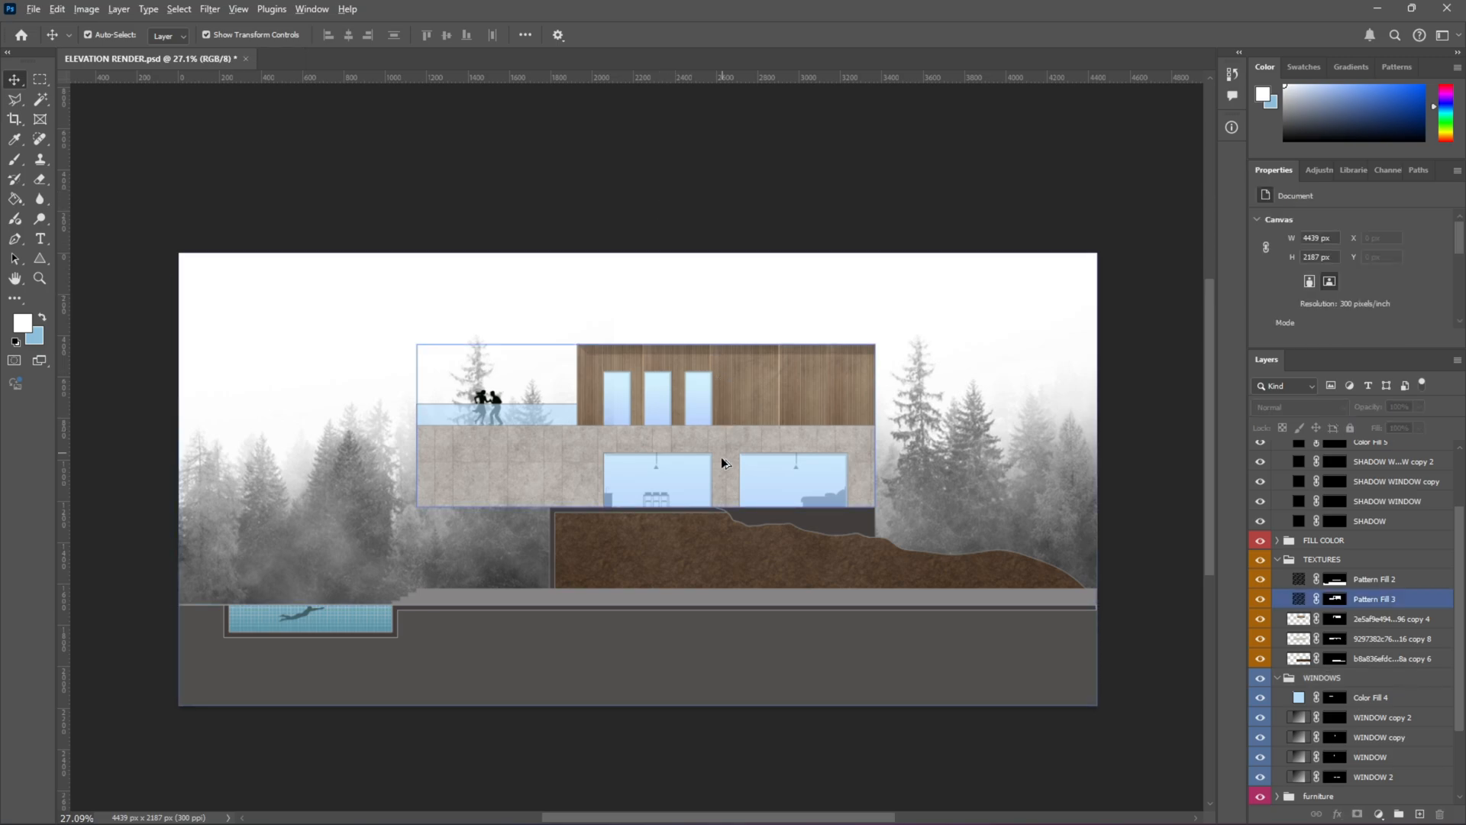
pyautogui.scroll(4, 719, 458)
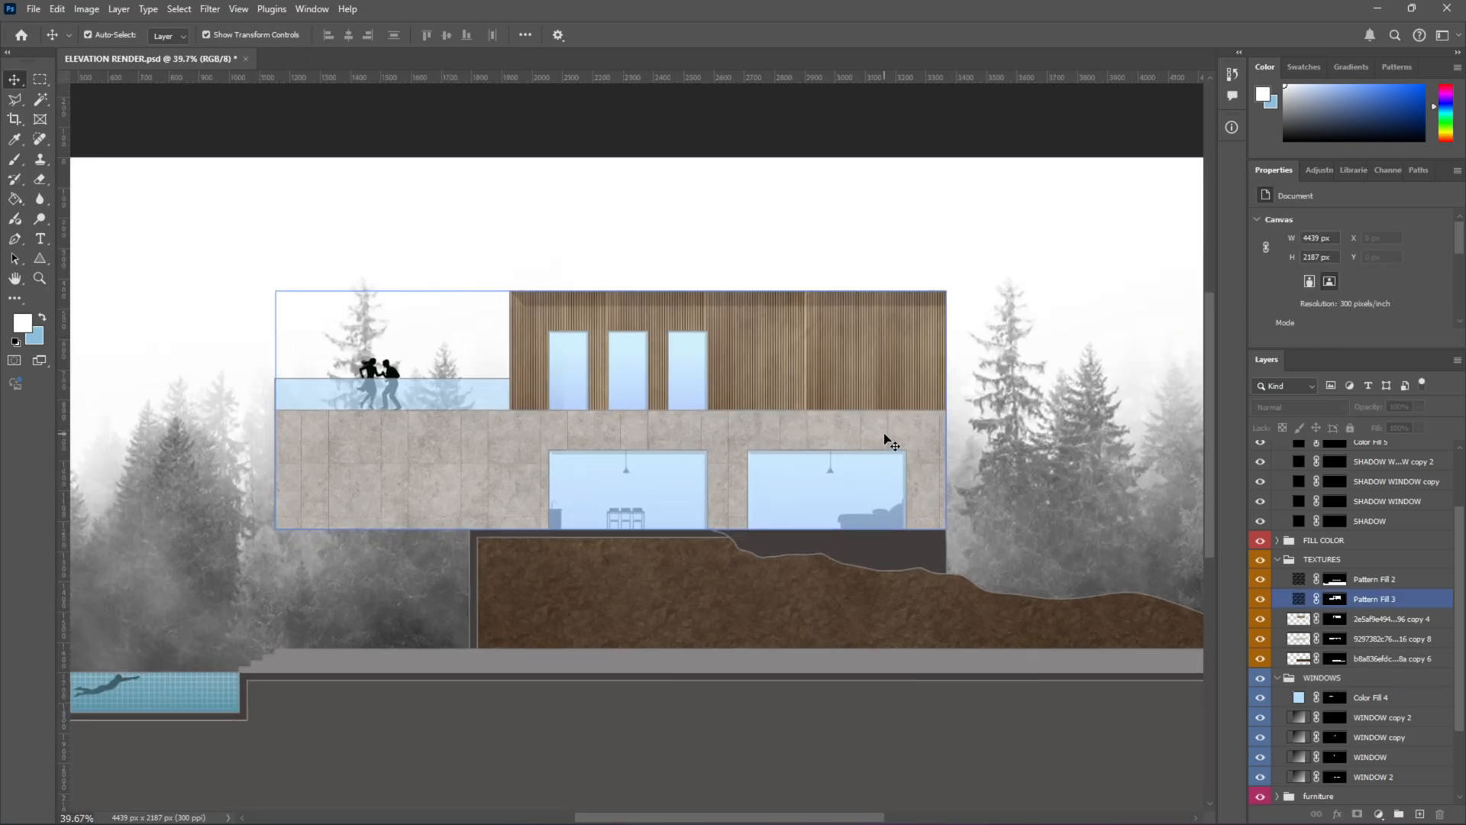
# Step: Collapse the TEXTURES and WINDOWS layer groups
pyautogui.click(1284, 574)
pyautogui.click(1277, 559)
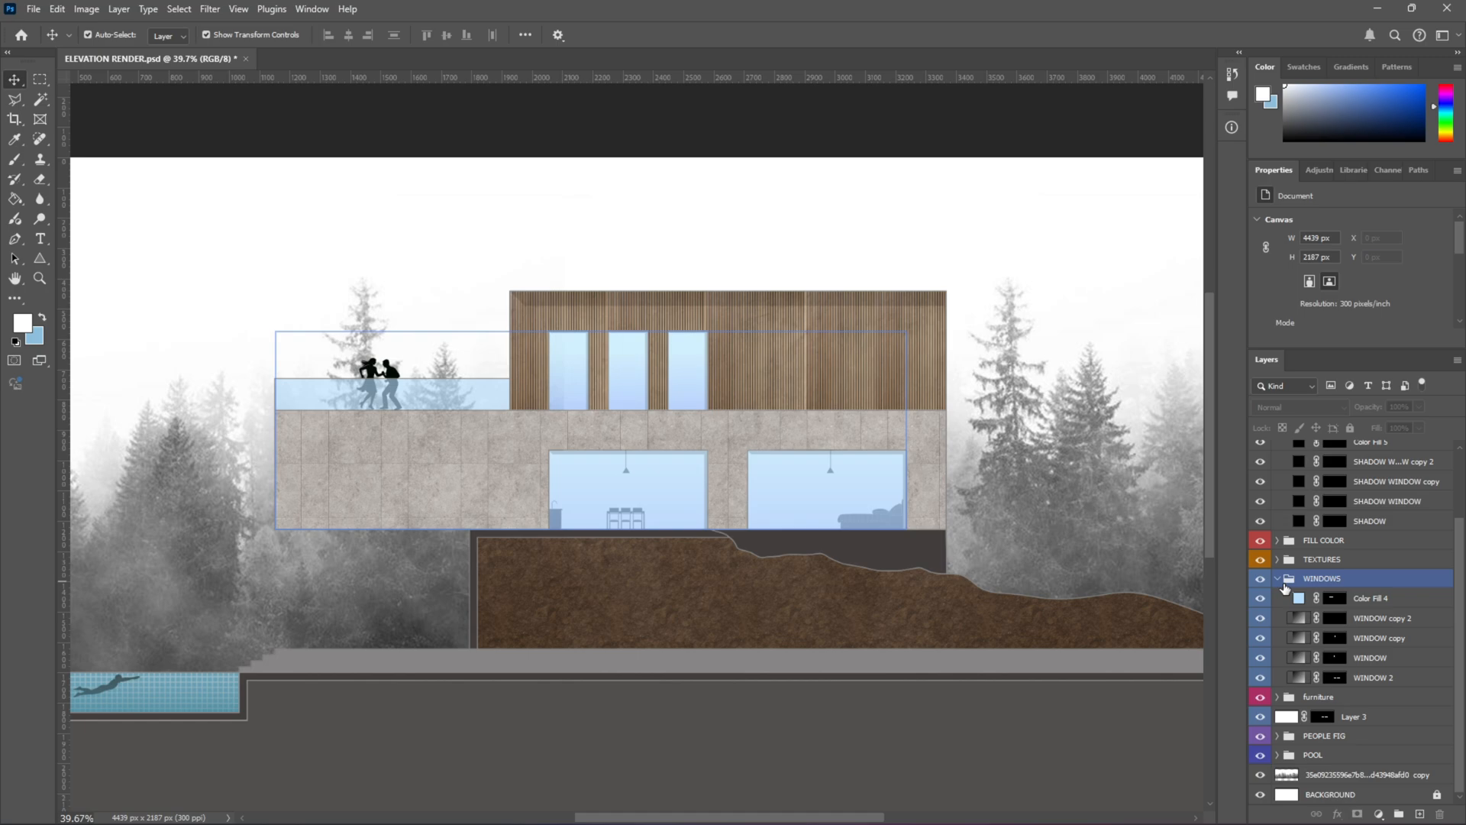
pyautogui.click(1278, 579)
# Step: Create a new layer above Color Fill 5 copy in the shadows group
pyautogui.click(1288, 491)
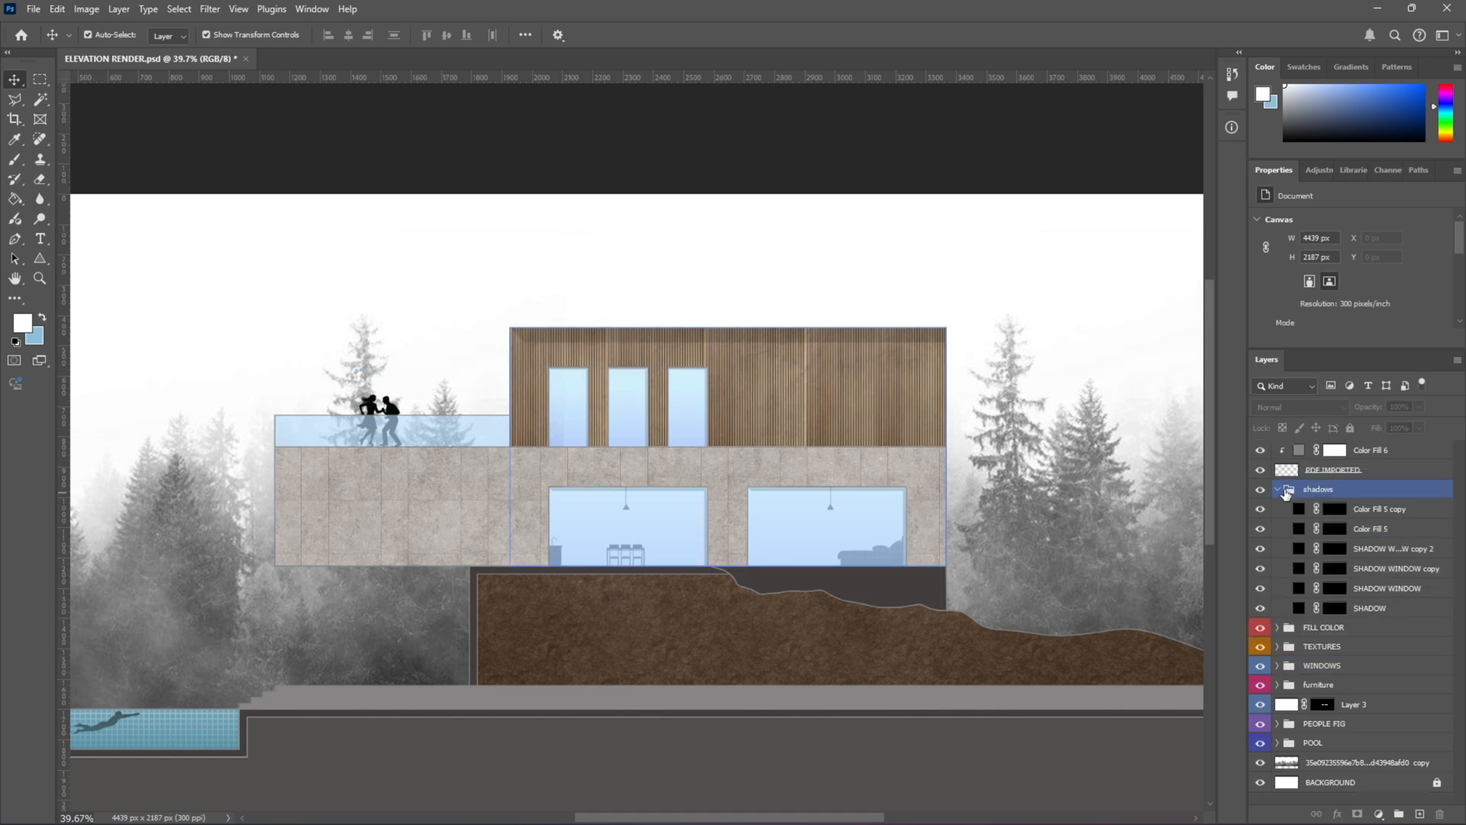
pyautogui.click(1329, 507)
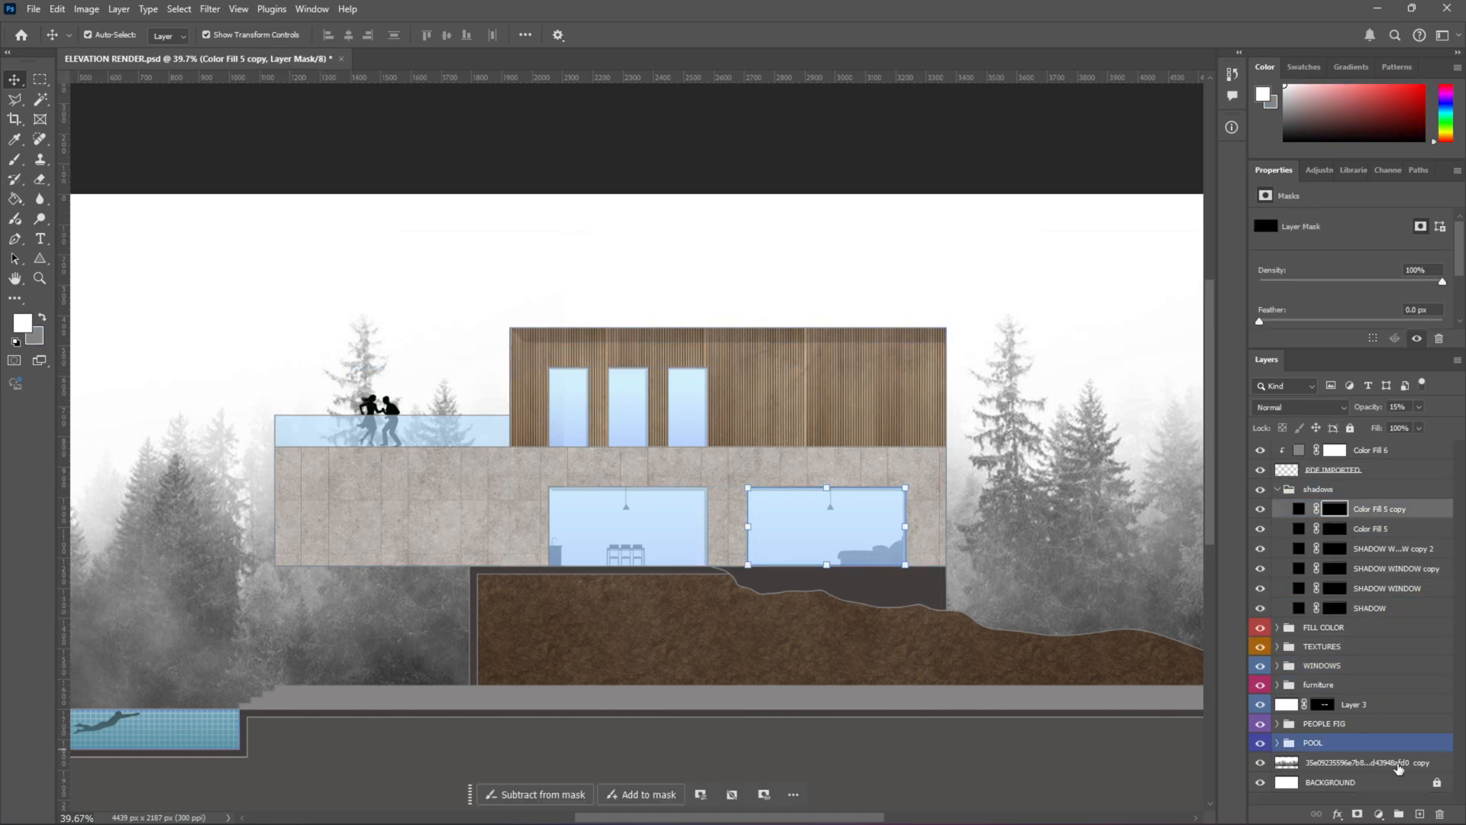
pyautogui.click(1418, 814)
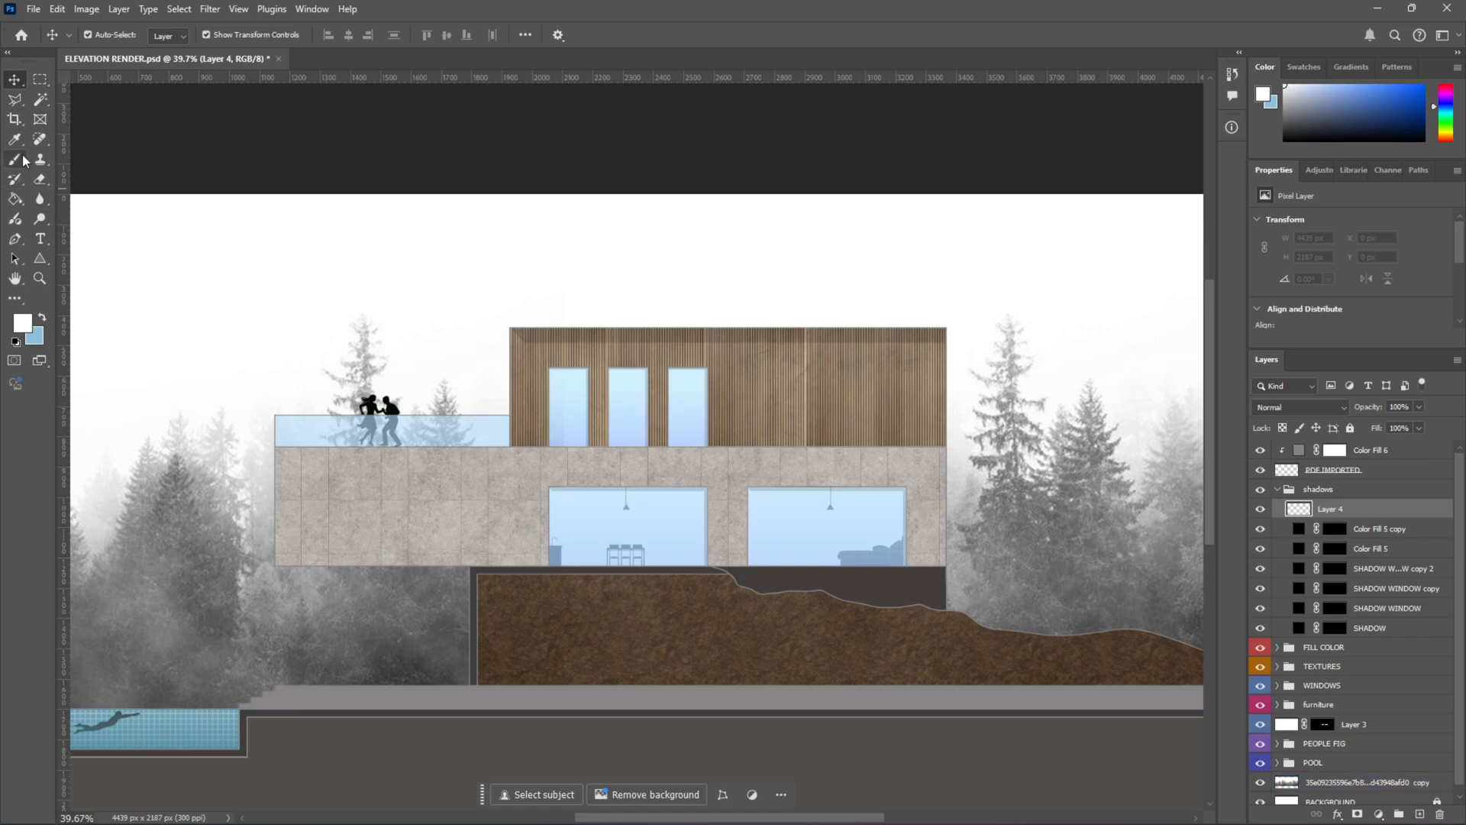
# Step: Outline a shadow strip about 1442 by 36 px with the Polygonal Lasso along the concrete wall's upper edge beneath the wood volume, slanting its left end
pyautogui.click(17, 103)
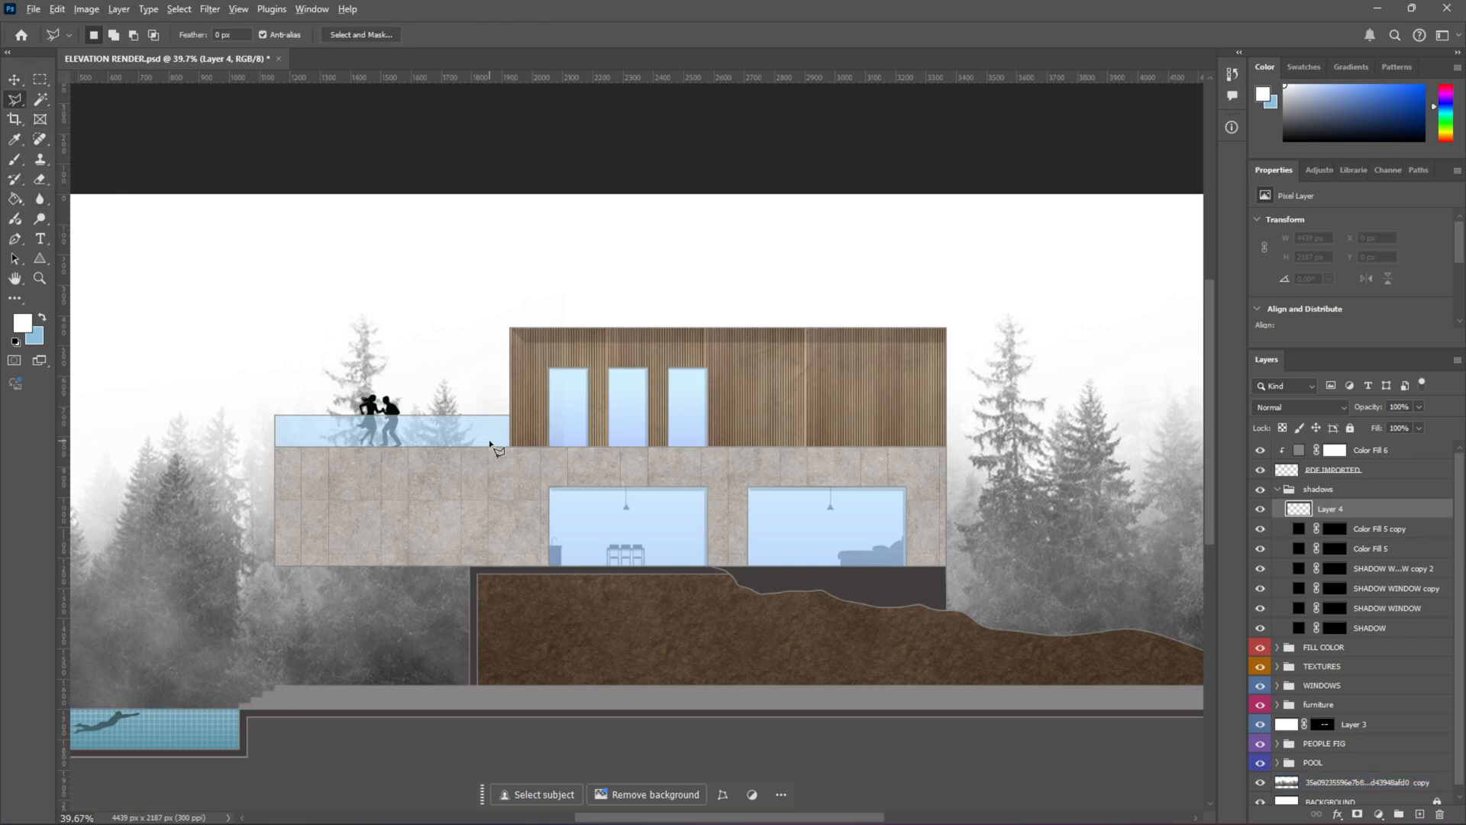
pyautogui.scroll(3, 511, 450)
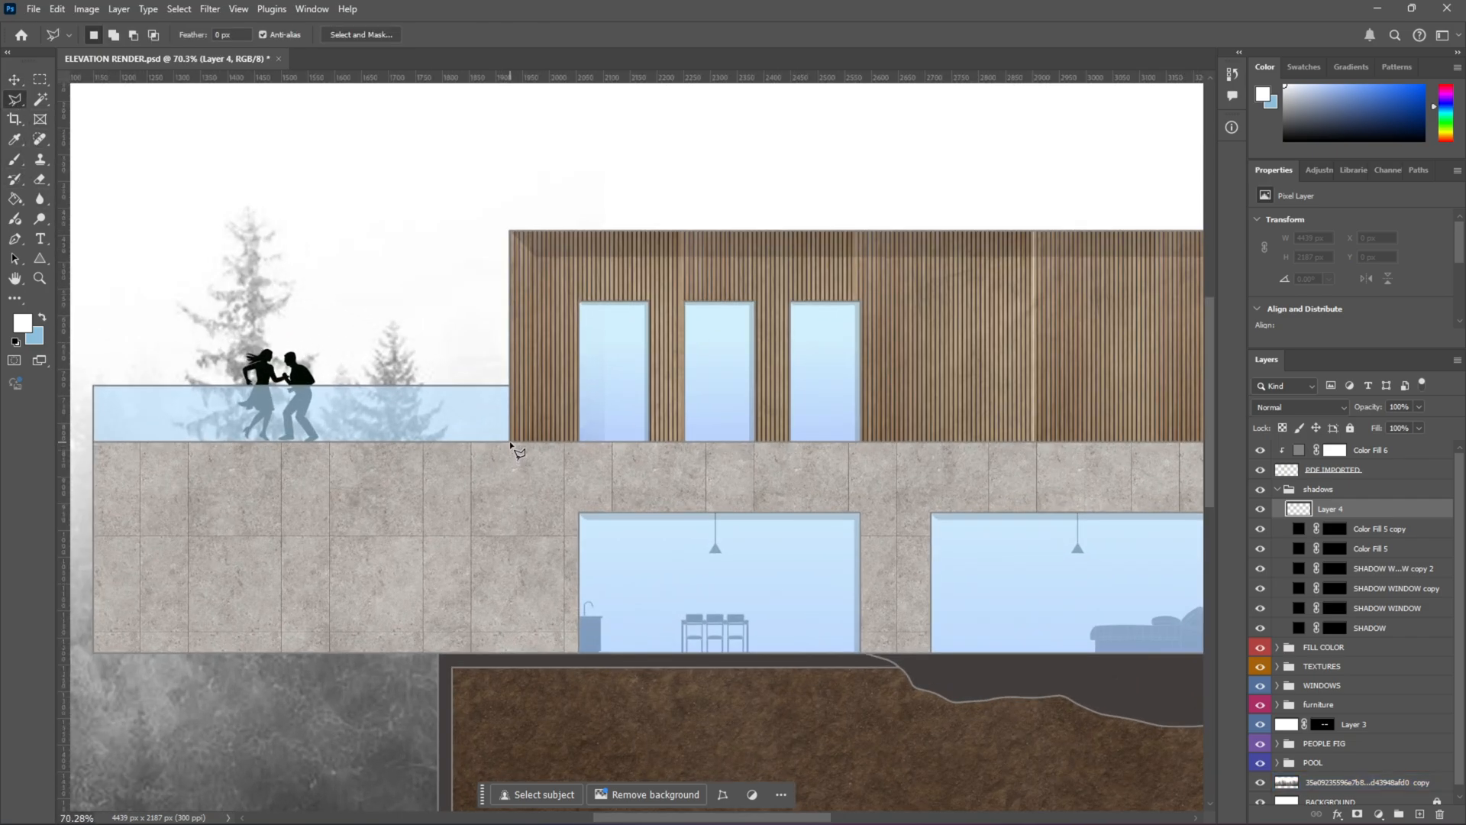
pyautogui.click(511, 442)
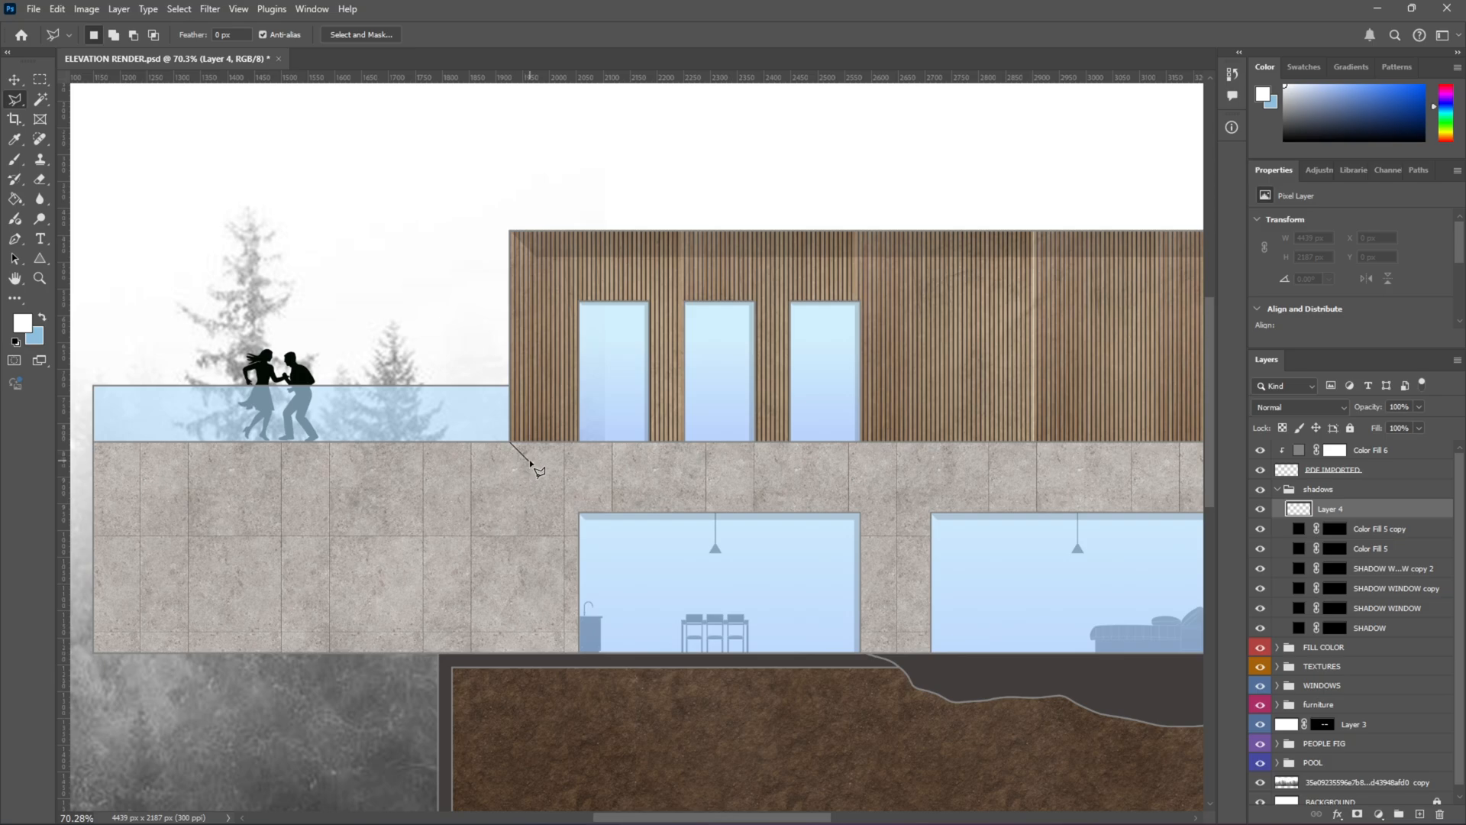
pyautogui.click(529, 460)
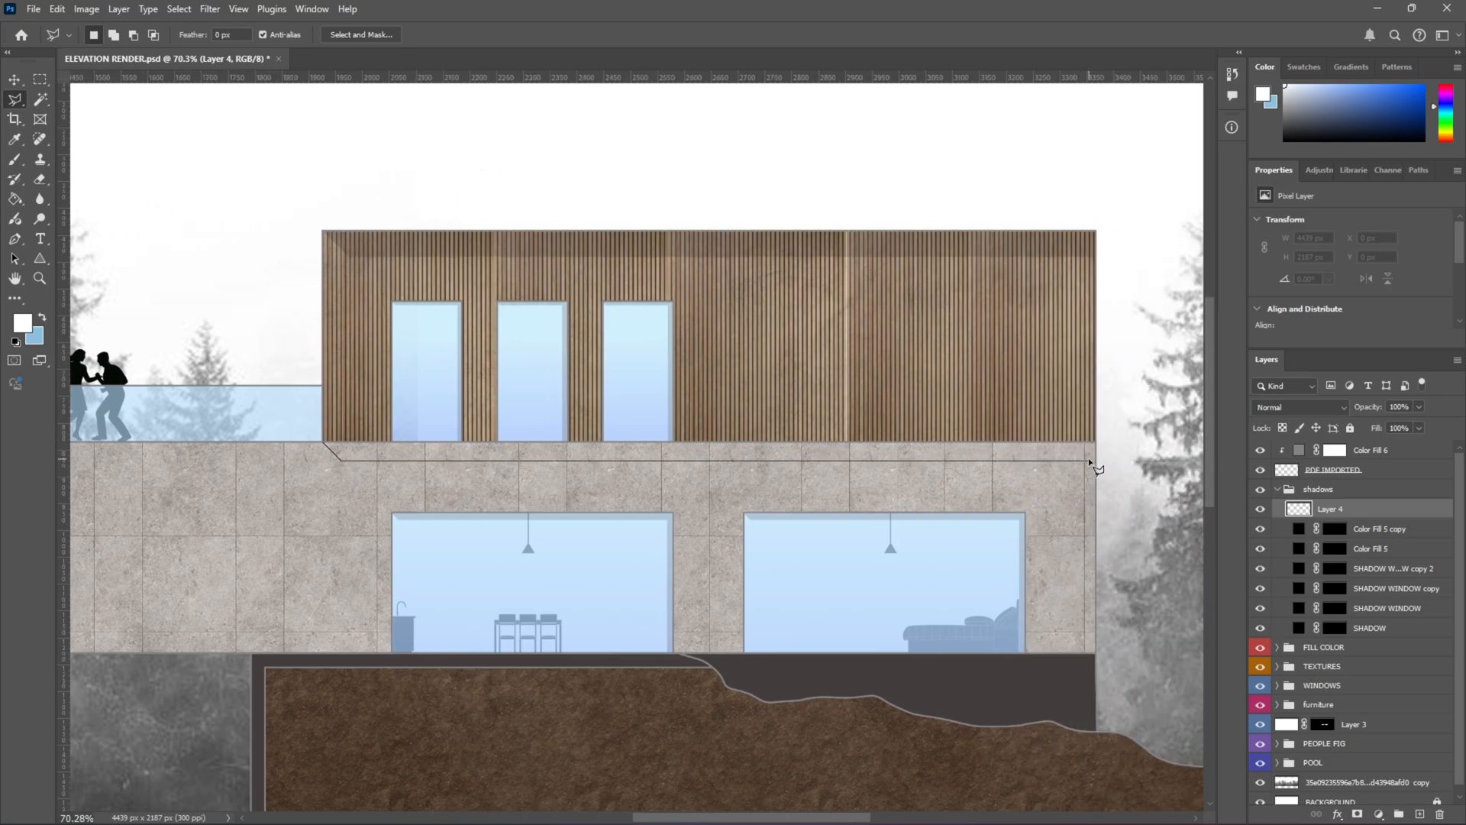
pyautogui.click(1097, 461)
pyautogui.click(1097, 442)
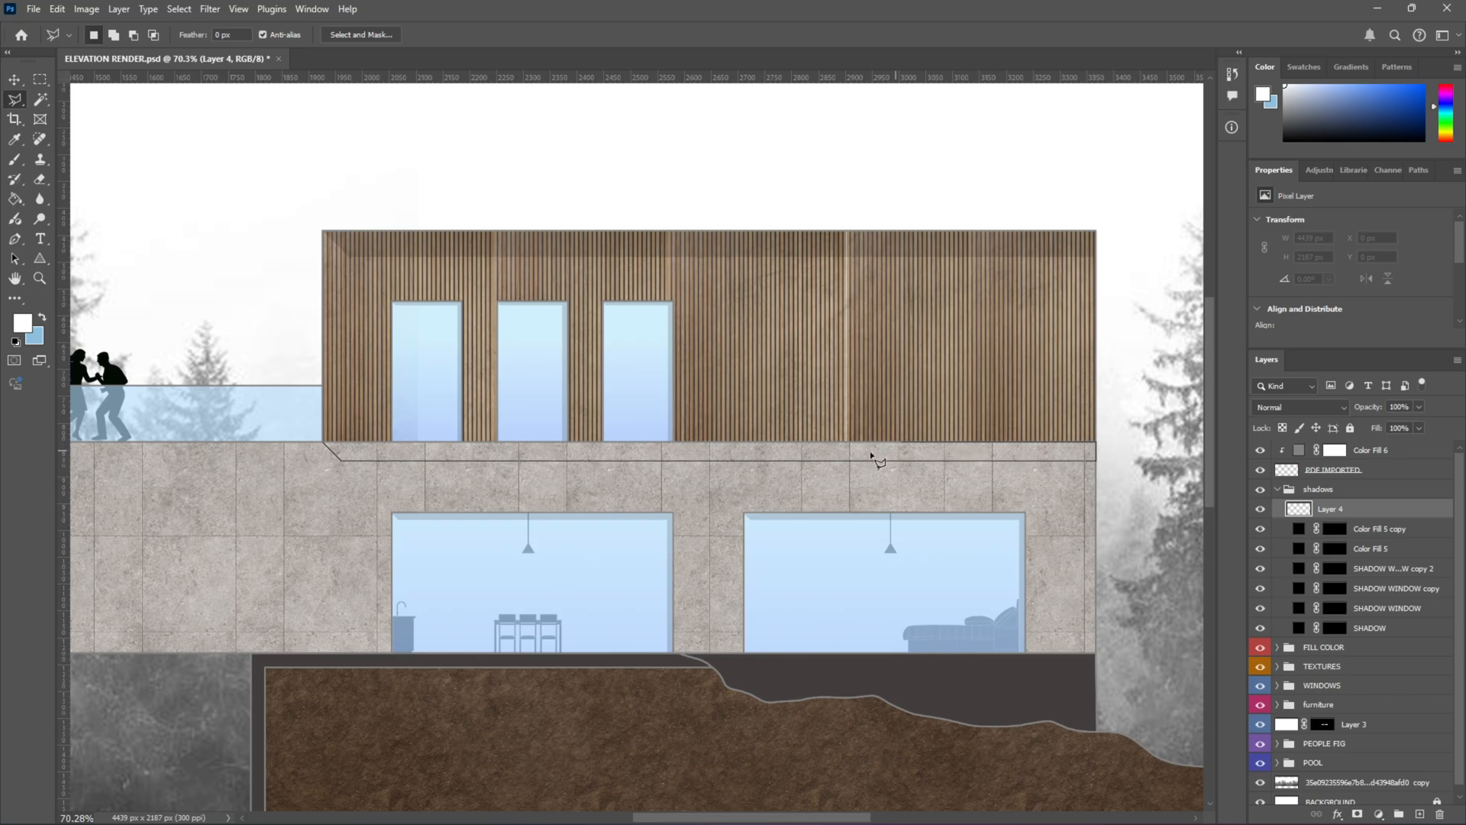
pyautogui.click(324, 443)
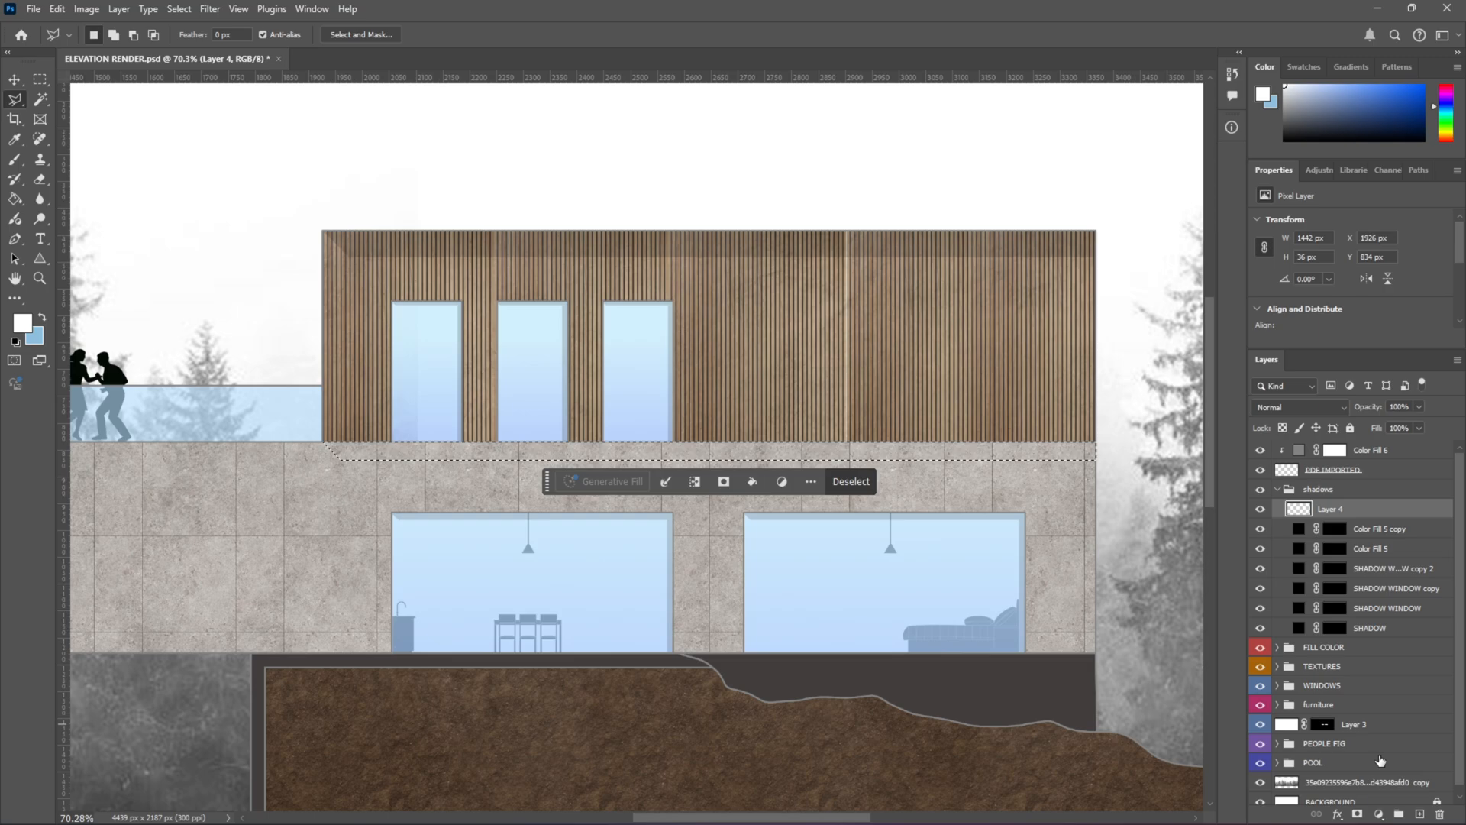
# Step: Fill the selected strip with a black Solid Color fill layer
pyautogui.click(1378, 814)
pyautogui.click(1374, 546)
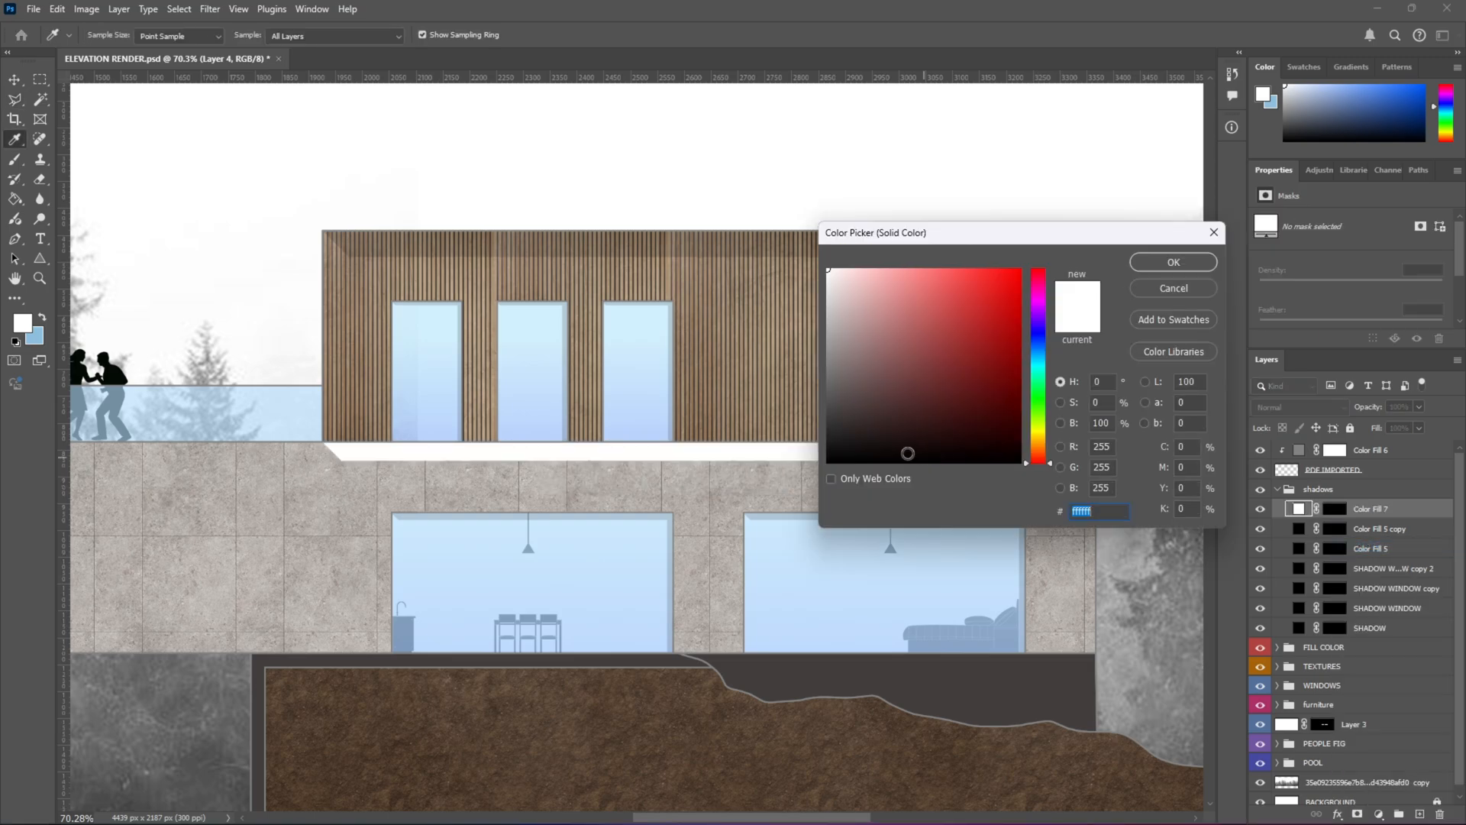
pyautogui.moveTo(948, 387); pyautogui.dragTo(1056, 463)
pyautogui.click(1140, 272)
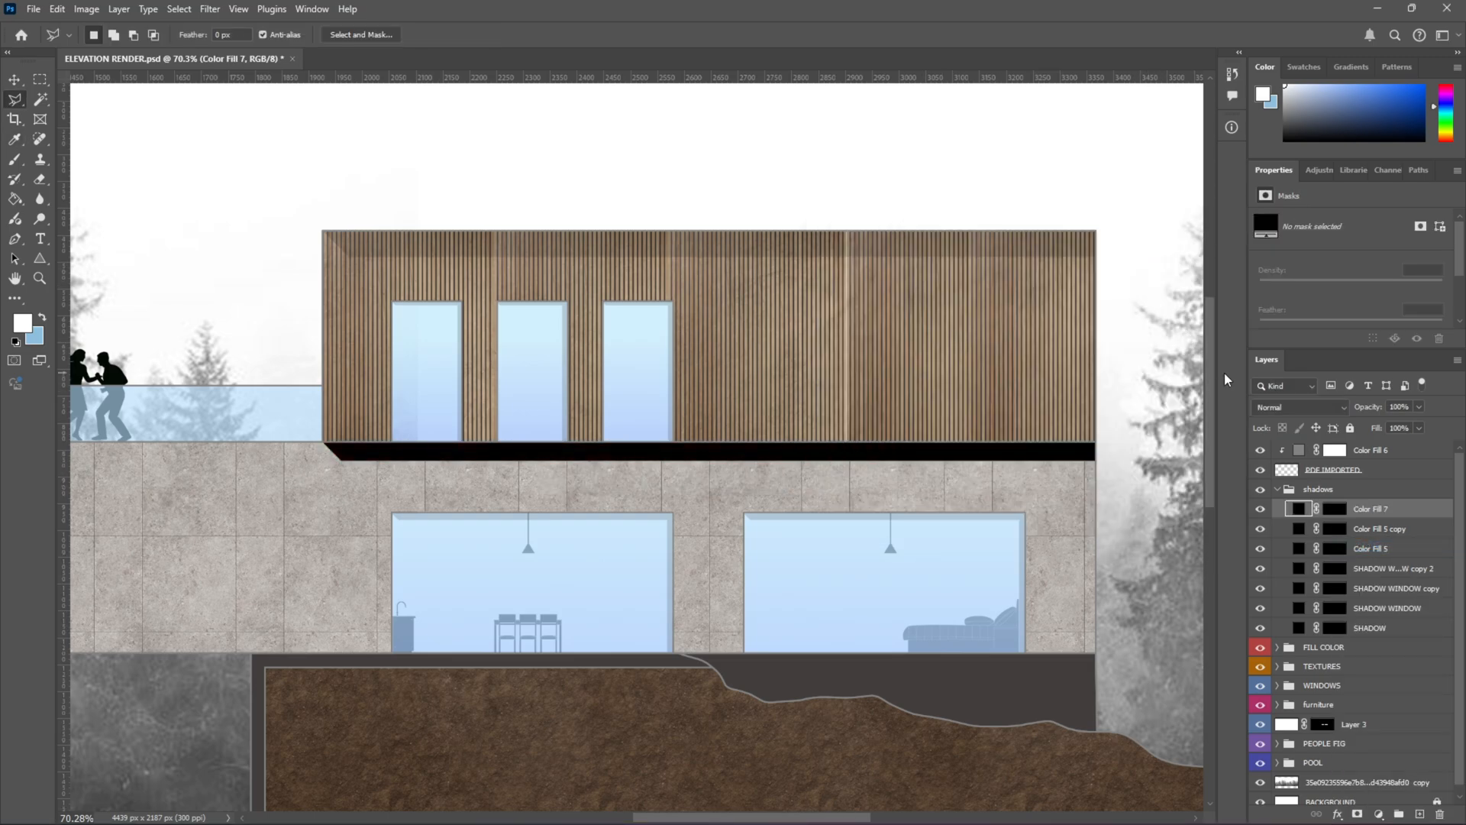
# Step: Set the black shadow strip's opacity to 15%, view the whole elevation and switch to the Move tool
pyautogui.click(1418, 406)
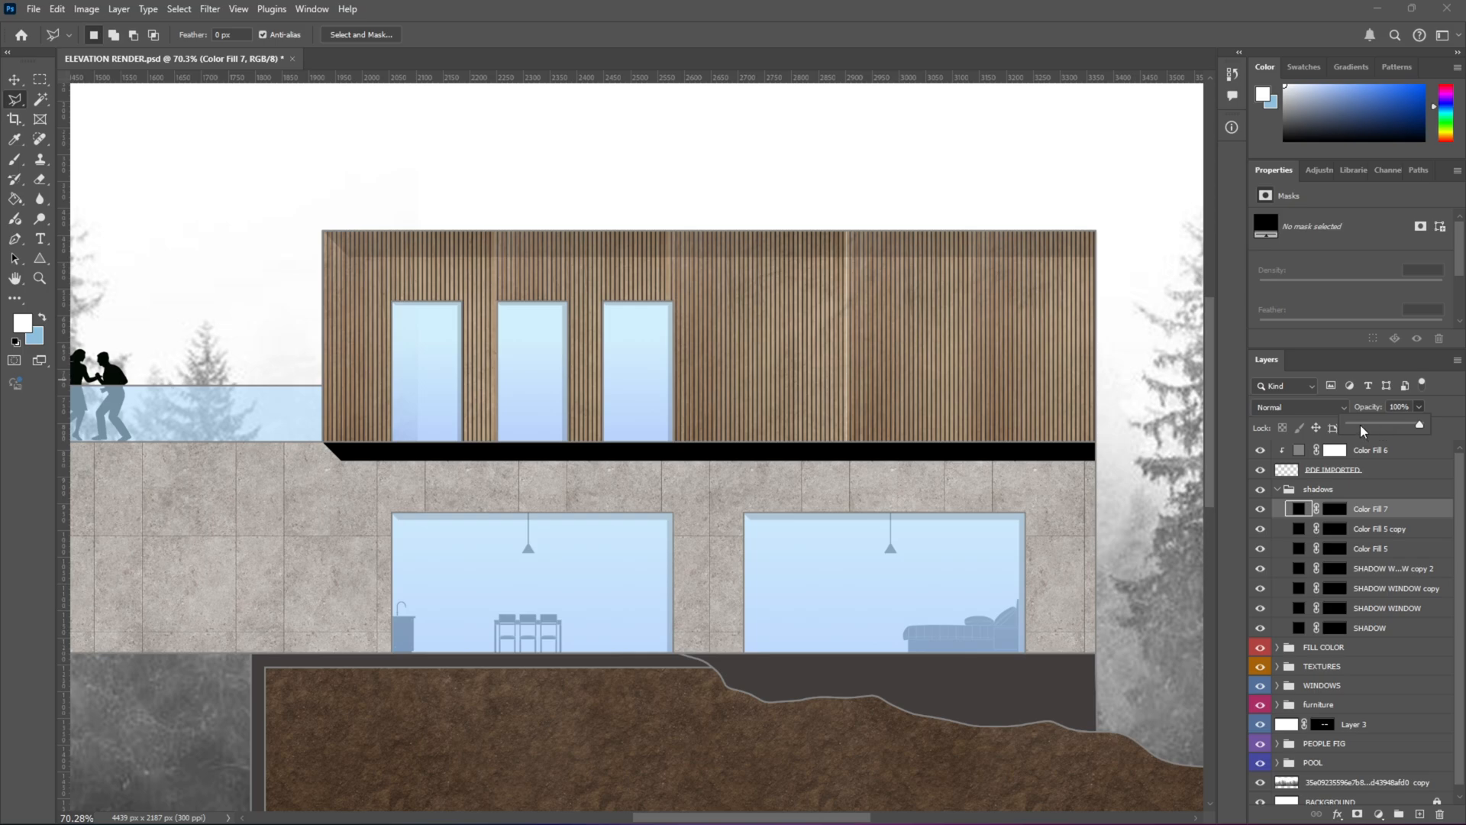
pyautogui.click(1360, 425)
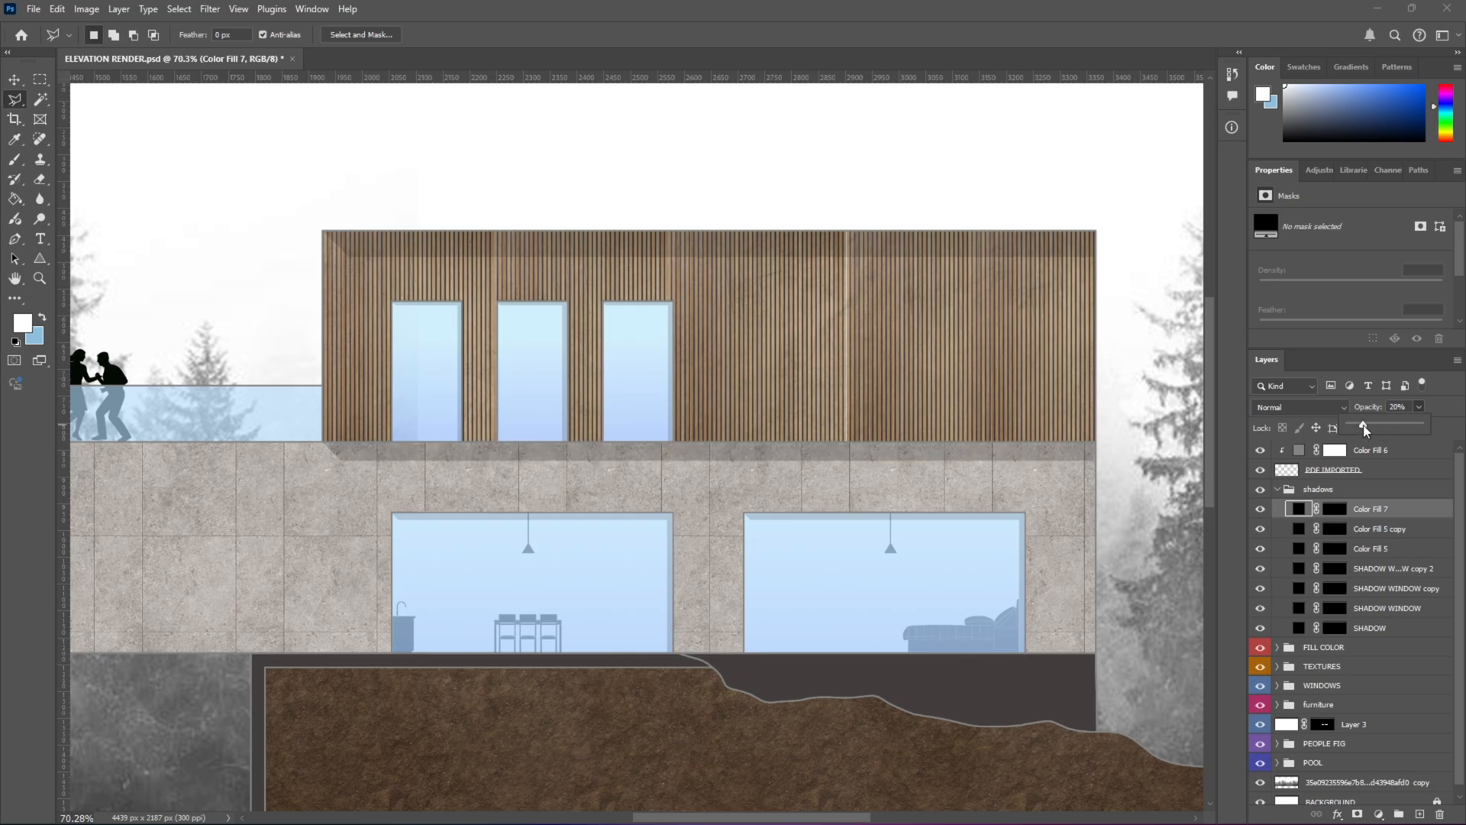
pyautogui.moveTo(1363, 424); pyautogui.dragTo(1360, 424)
pyautogui.scroll(-5, 943, 464)
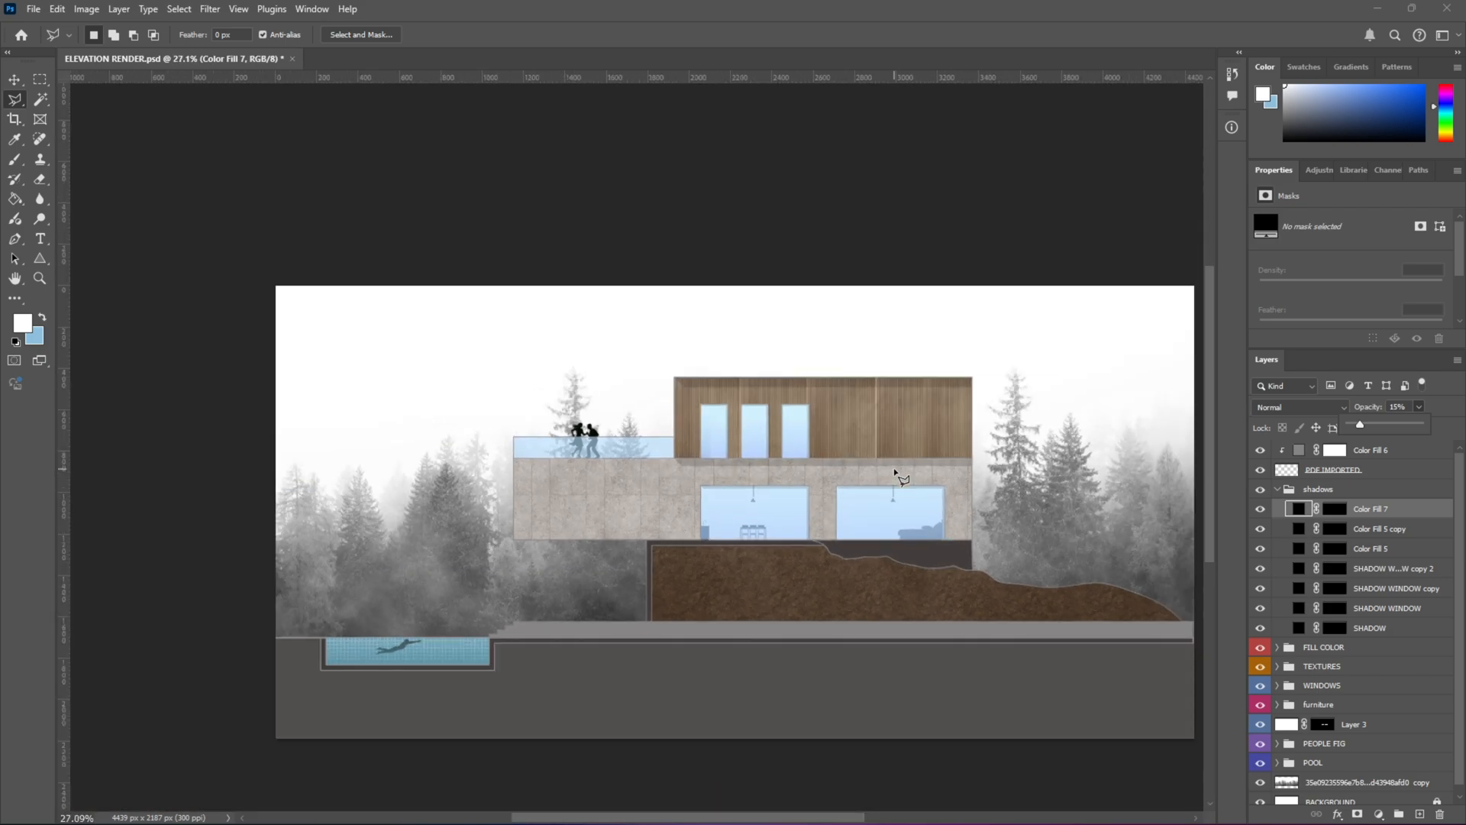
pyautogui.click(14, 78)
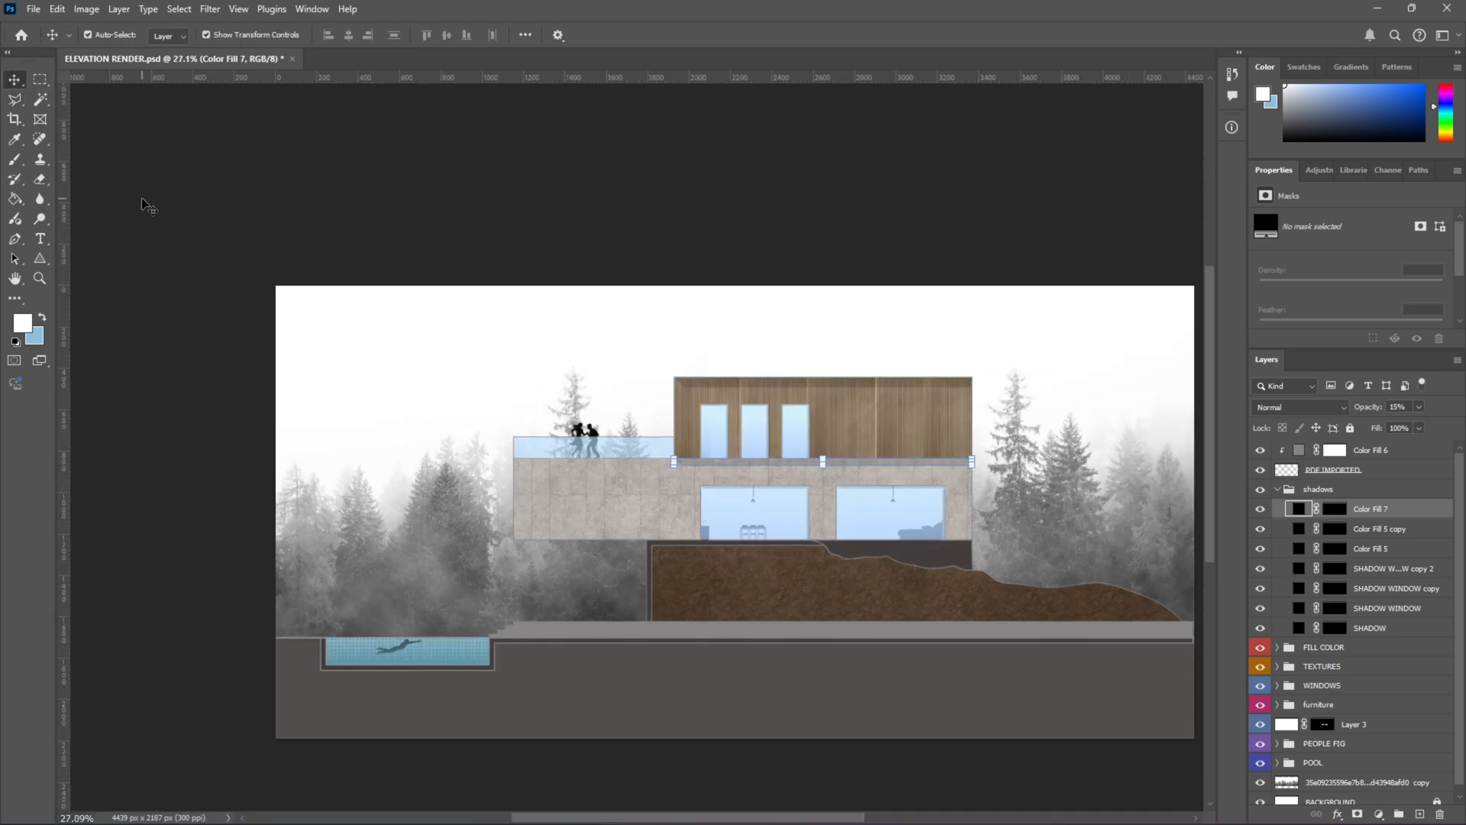